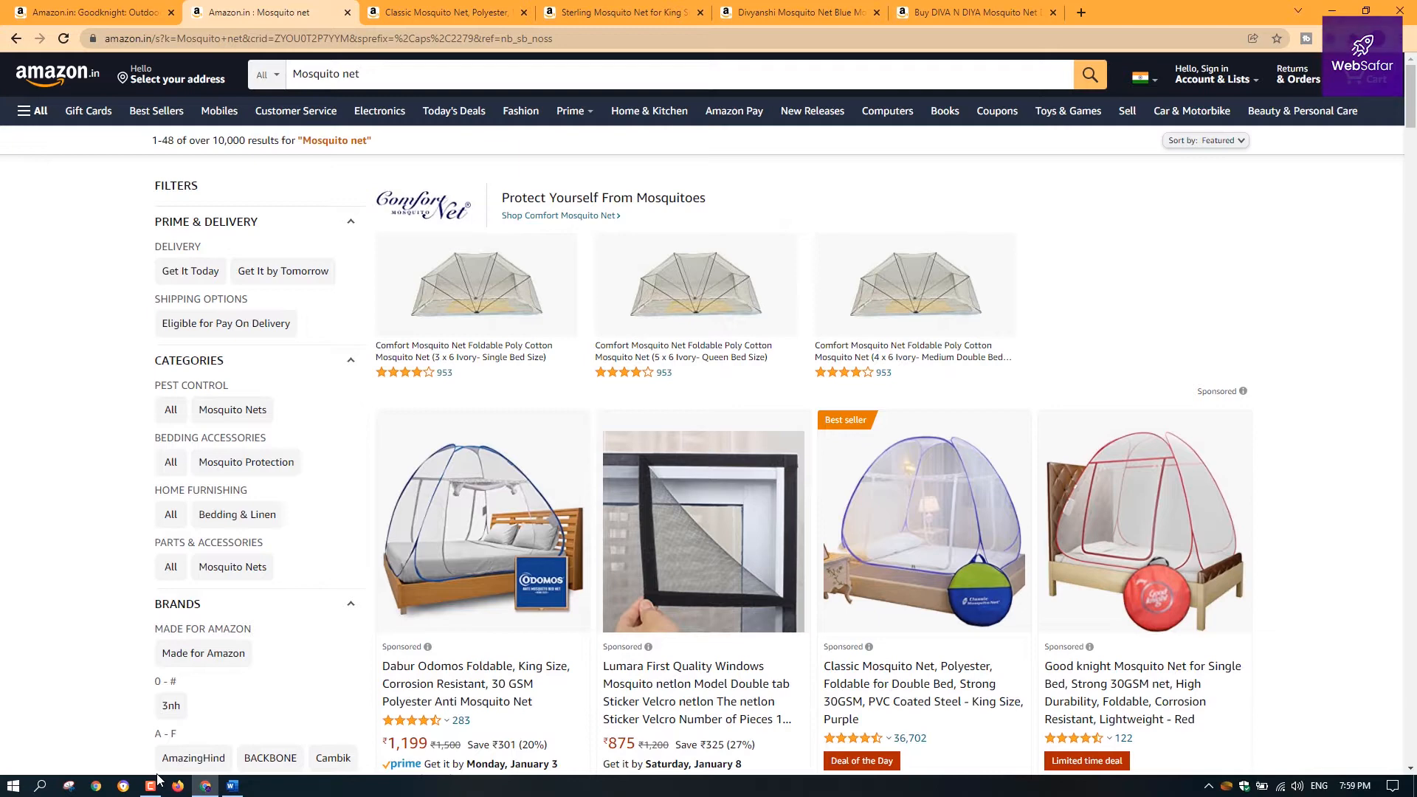
Look through the "Mosquito net" search results, comparing the listed products and brands
left_click(487, 6)
left_click(307, 5)
scroll(917, 388, "down", 20)
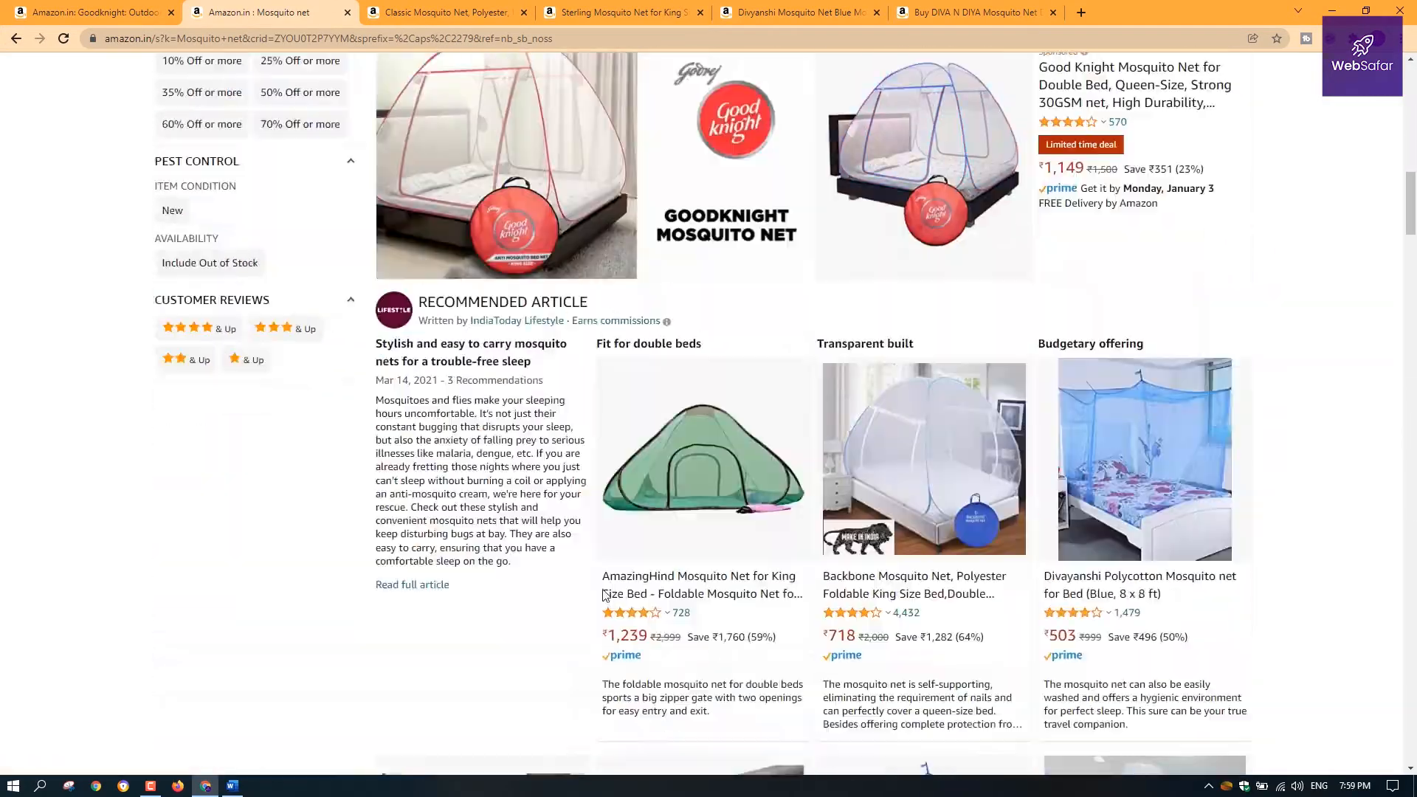
scroll(612, 497, "up", 20)
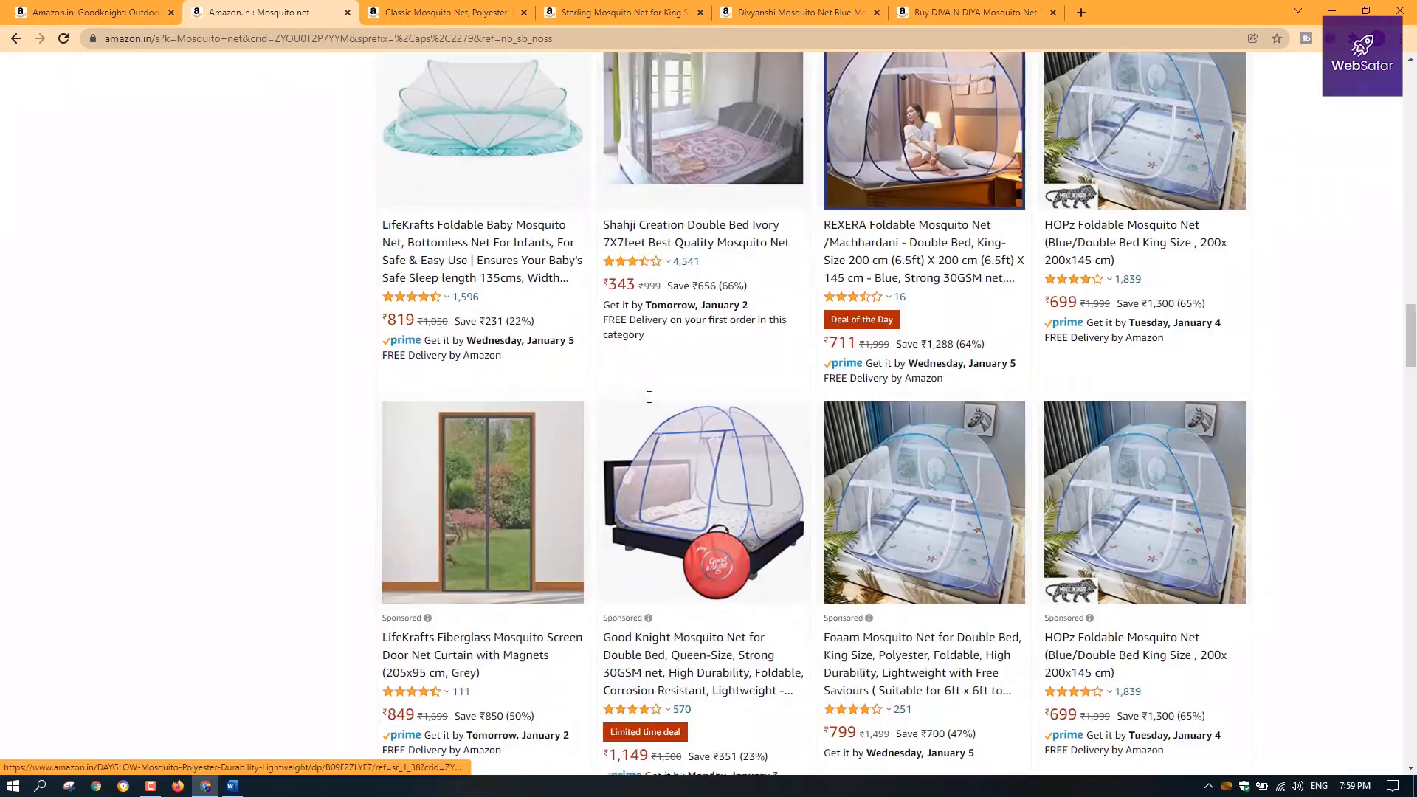
scroll(1255, 553, "down", 5)
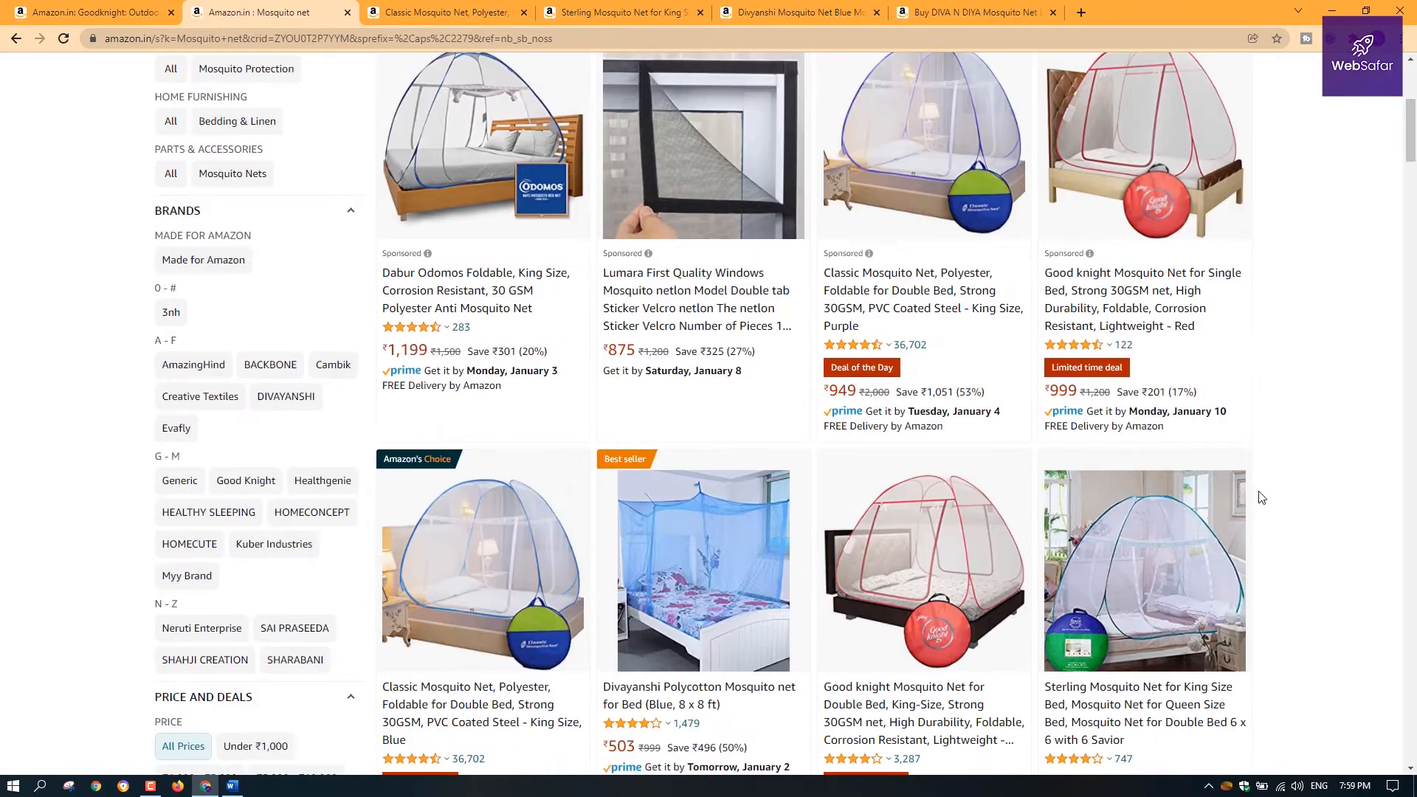
scroll(464, 399, "down", 5)
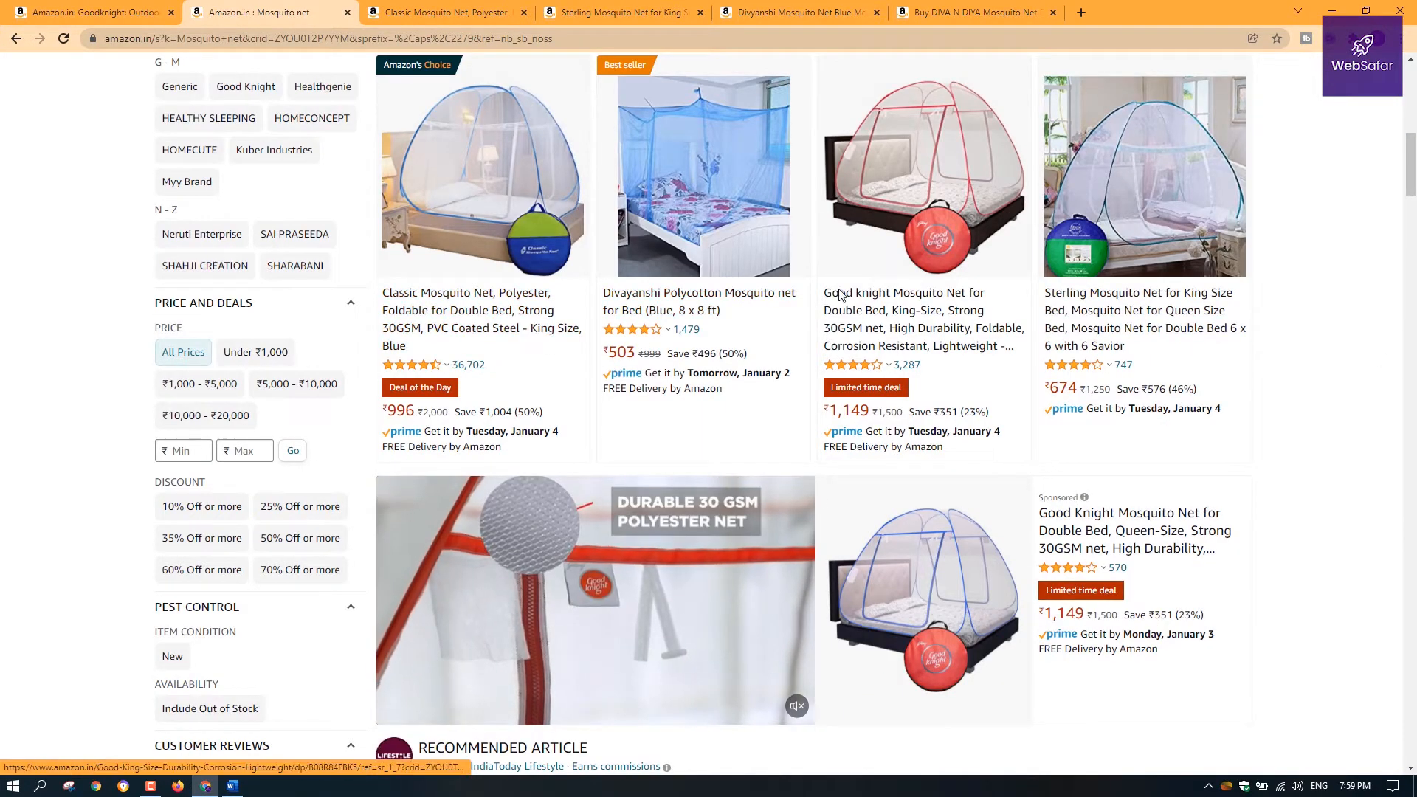
scroll(636, 349, "up", 10)
left_click(393, 74)
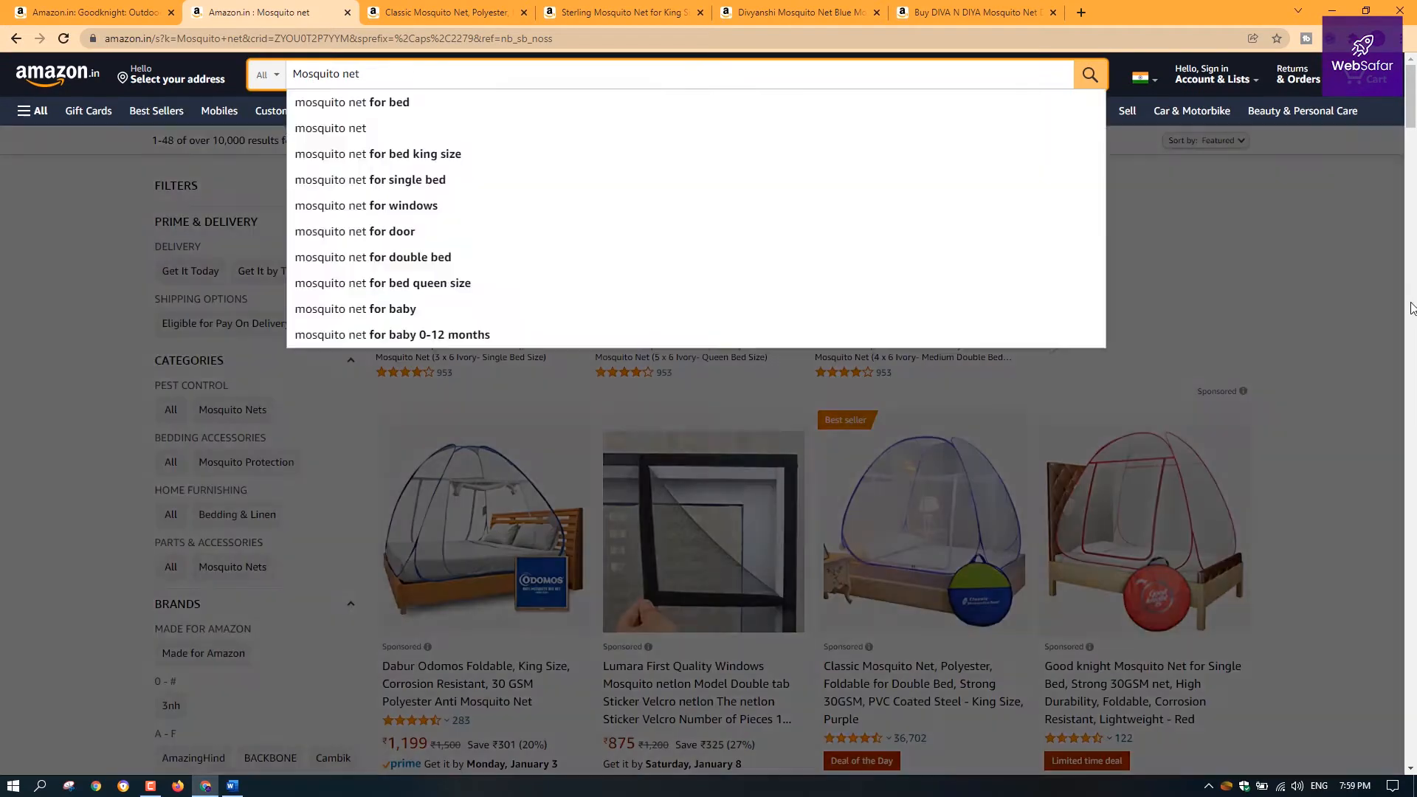
left_click(1411, 307)
scroll(1180, 452, "down", 6)
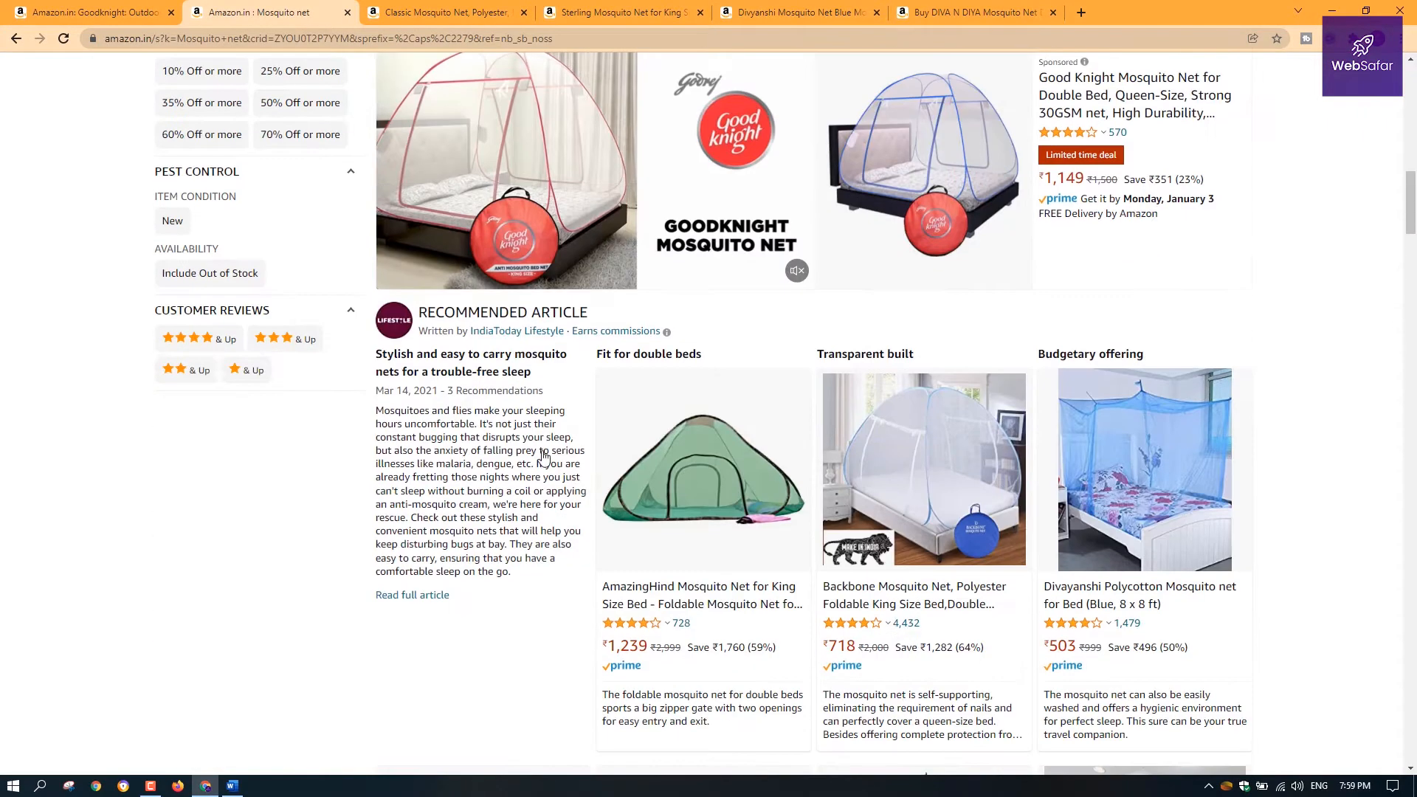
Bring up the Classic Mosquito Net product page and examine its title, folding instructions photo and carry bag photo
left_click(481, 10)
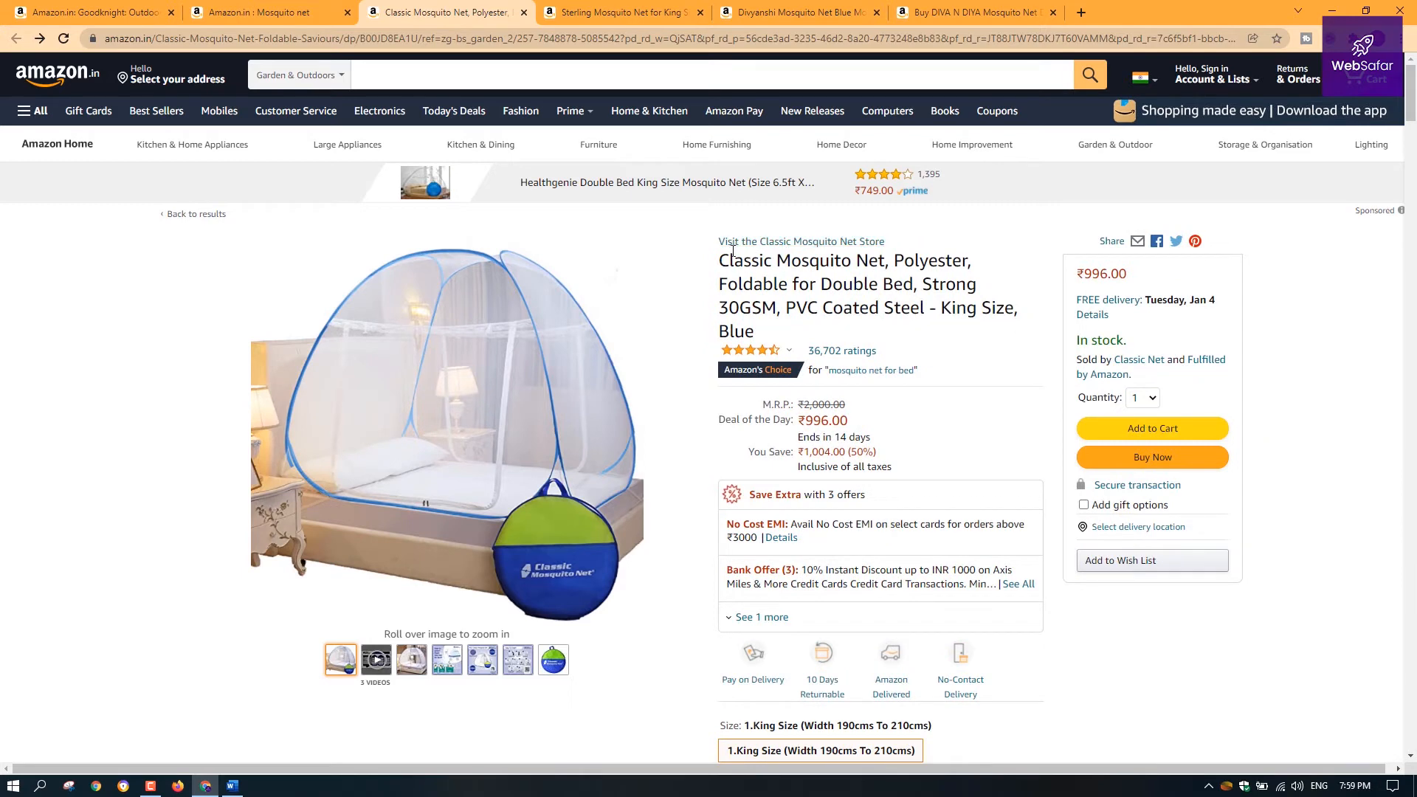
left_click_drag(920, 255, 690, 250)
left_click(956, 307)
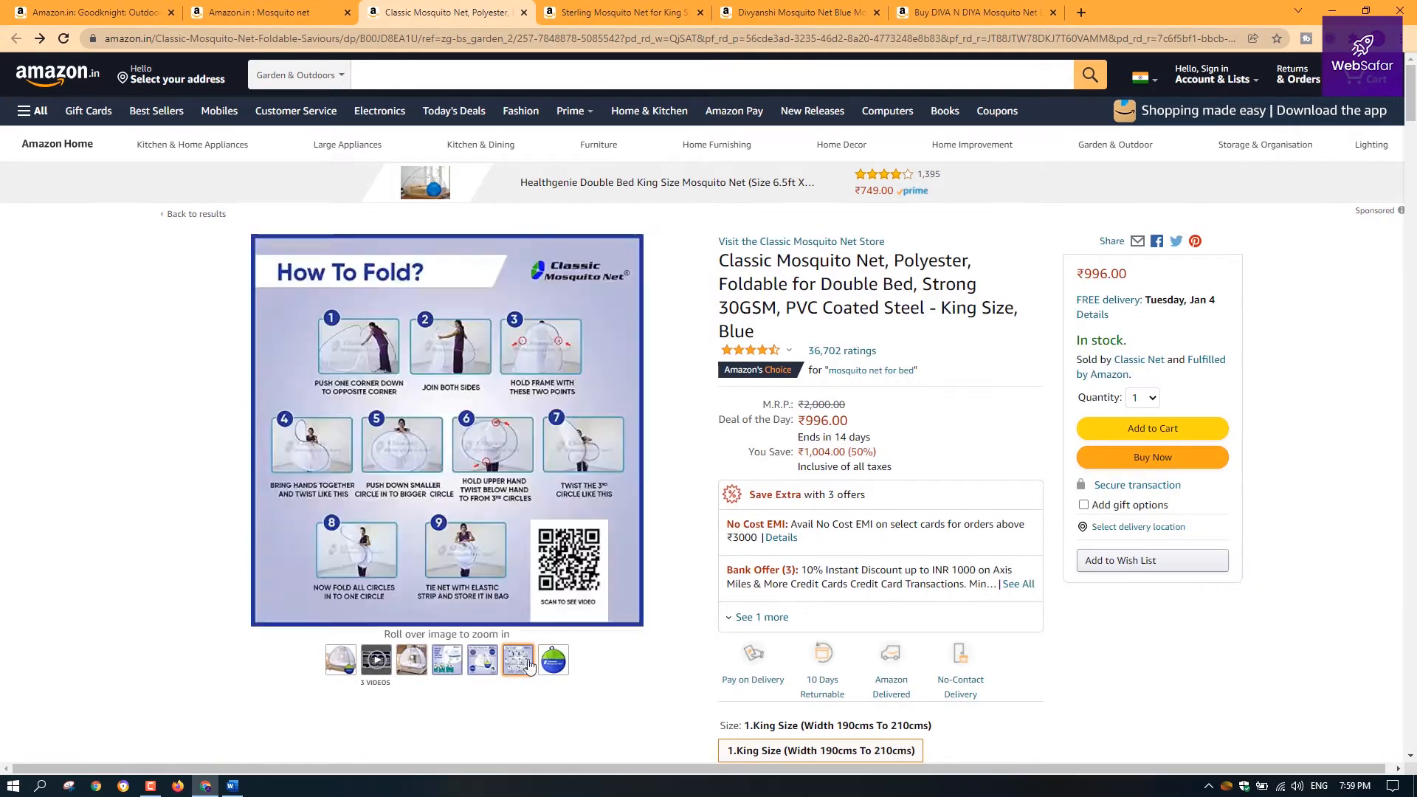
mouse_move(554, 660)
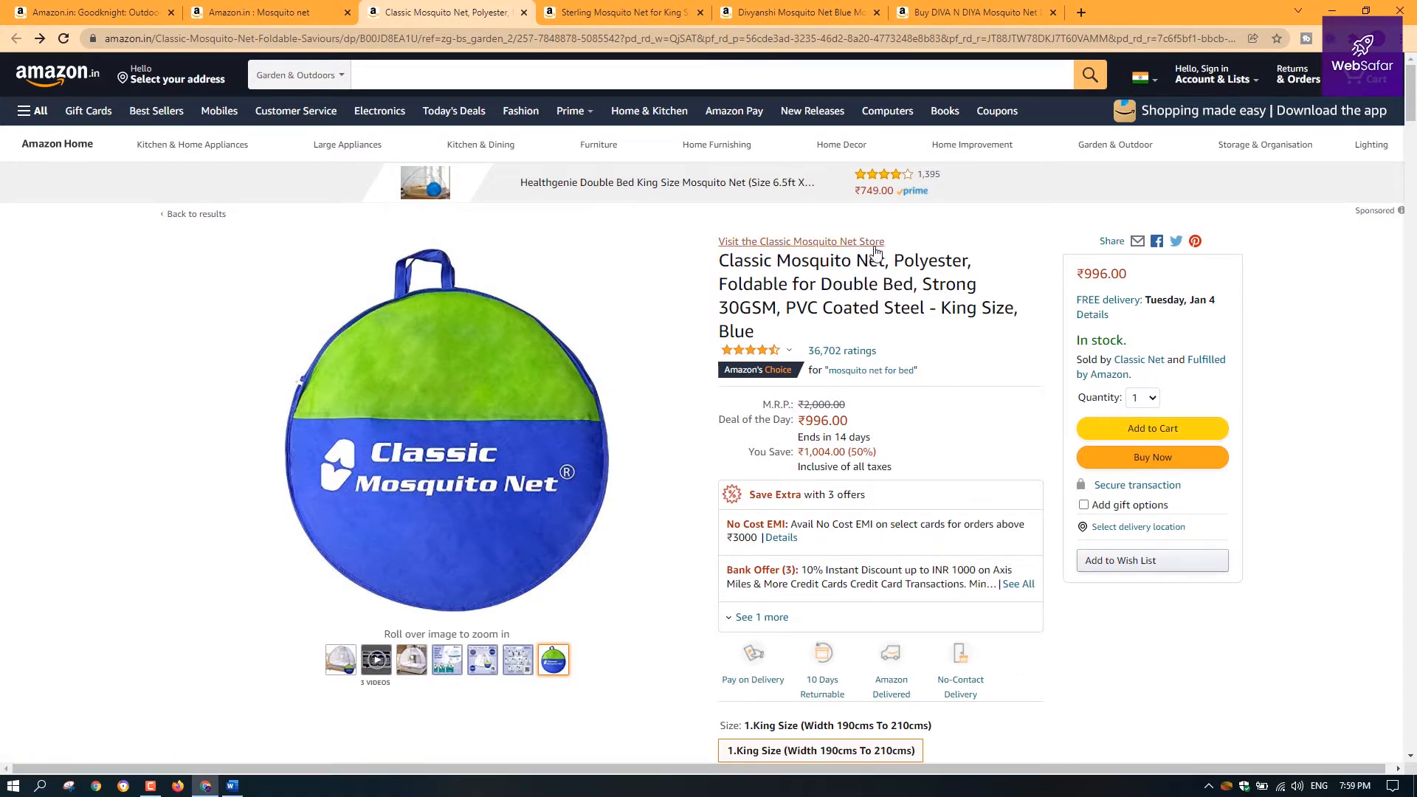
Look over the open Sterling, Divyanshi and DIVA N DIYA mosquito net product pages in turn
key("ctrl+Tab")
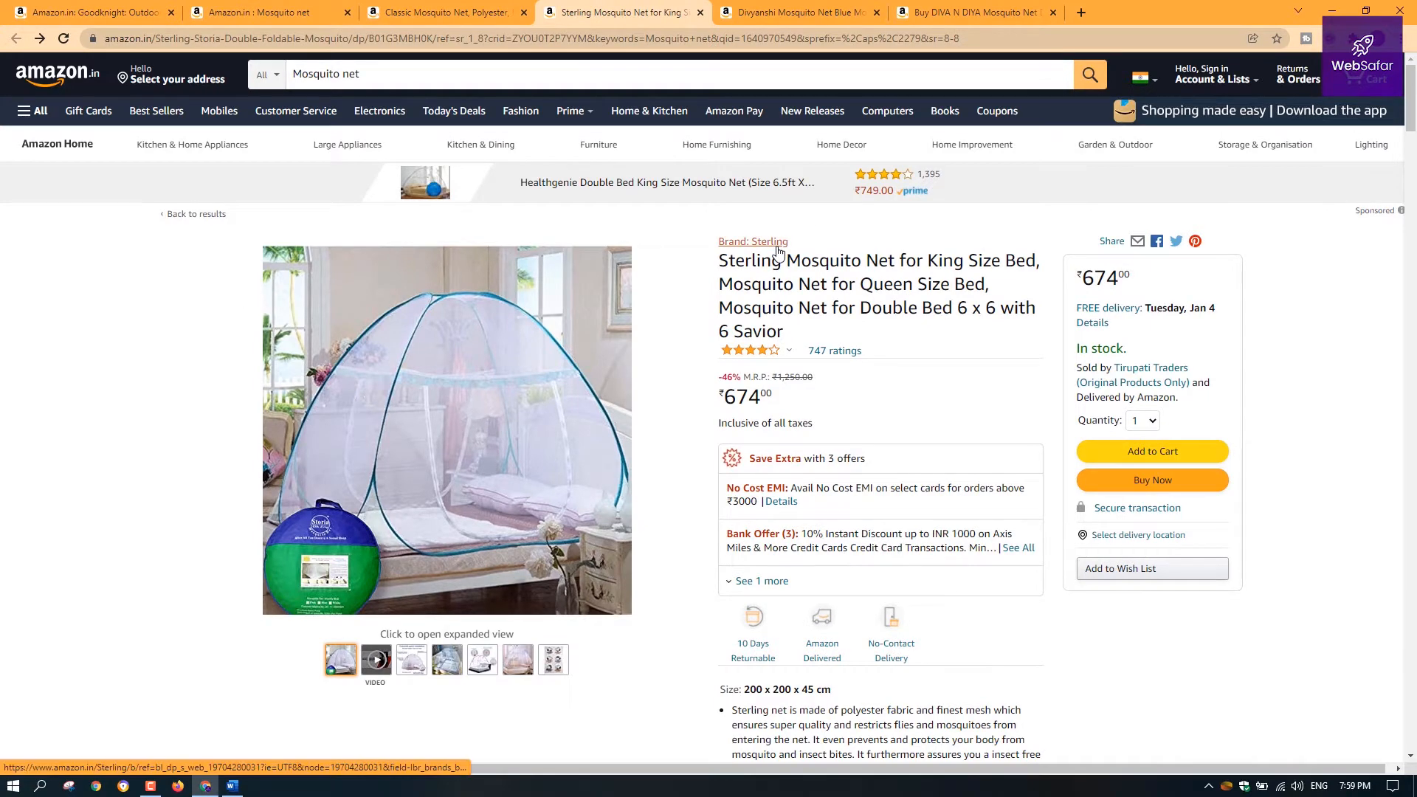
key("ctrl+Tab")
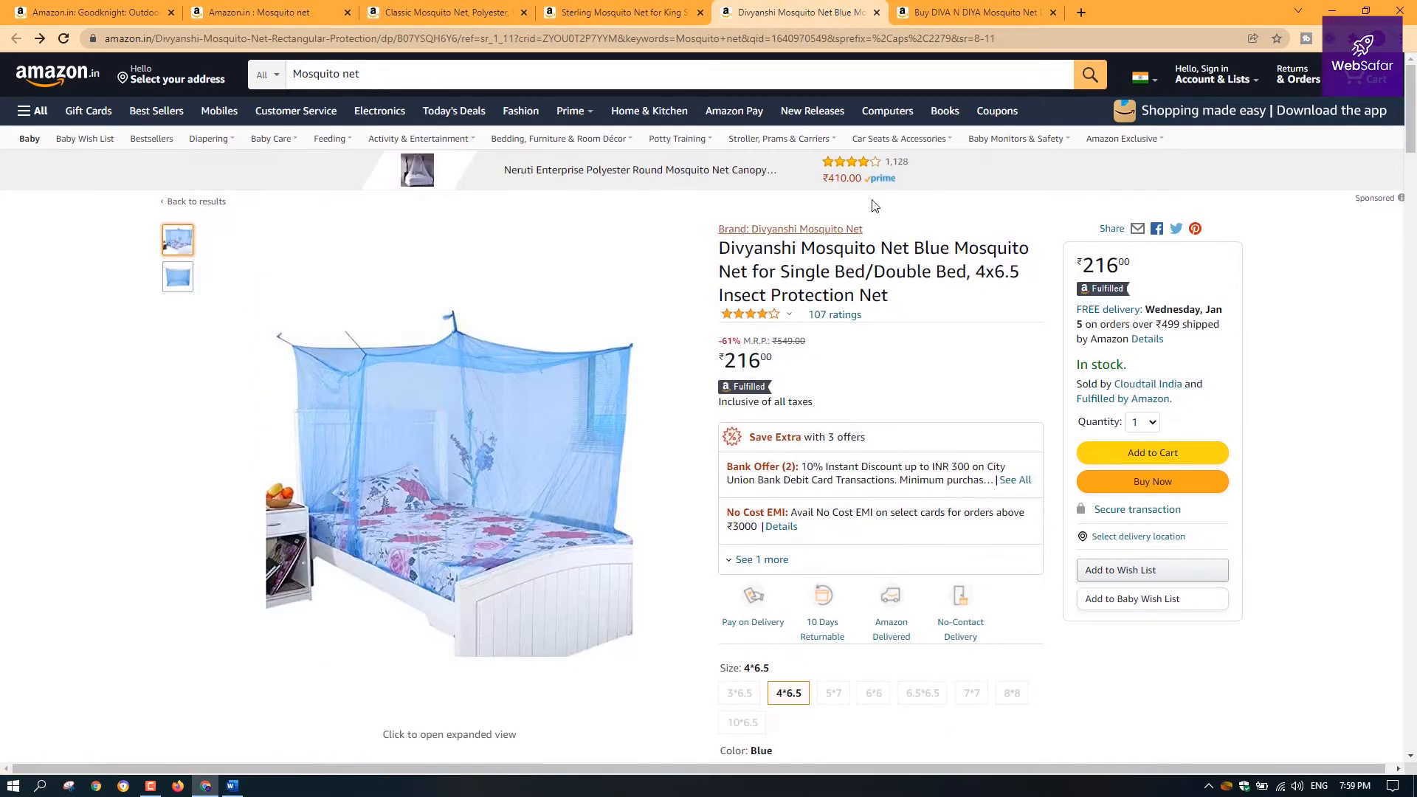
left_click(956, 7)
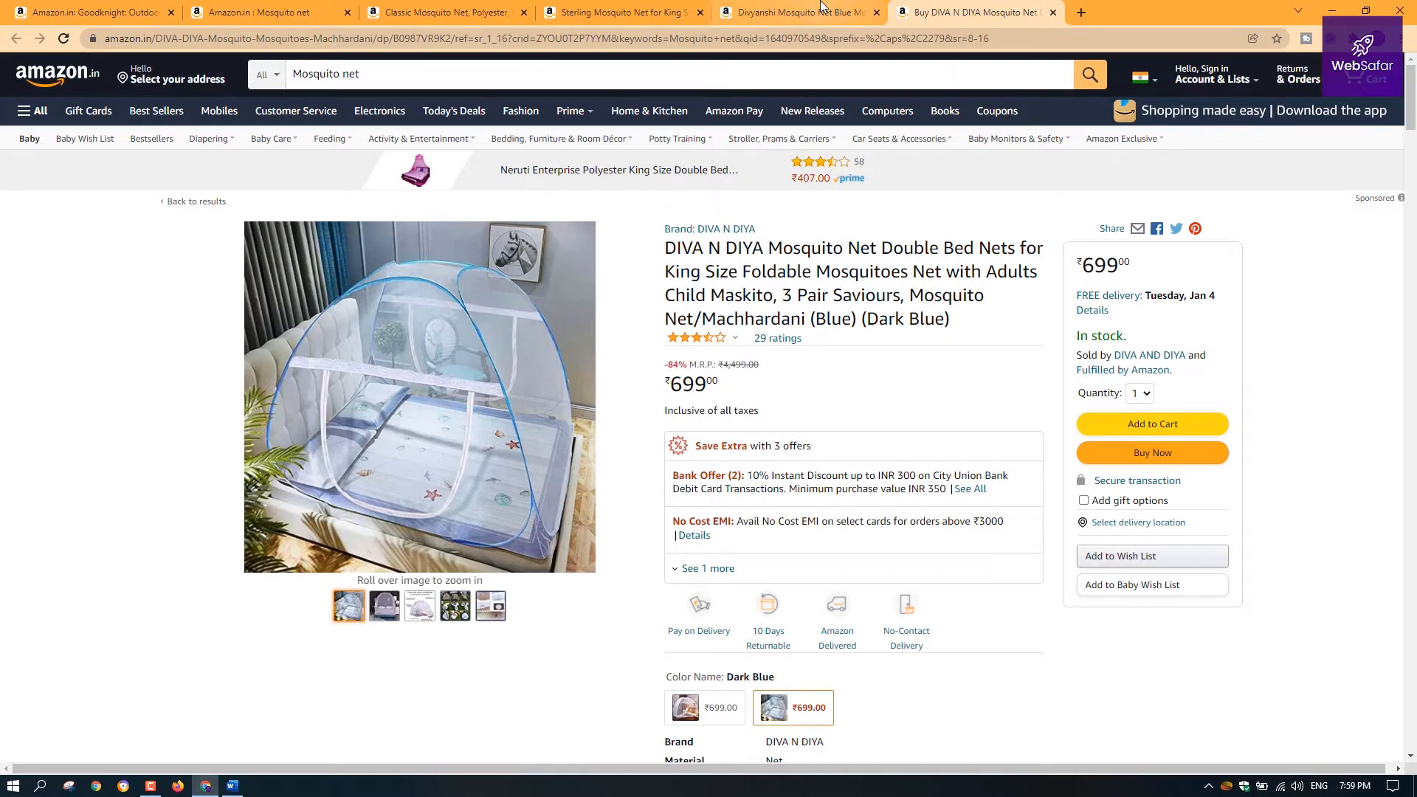
Return to the Sterling mosquito net page and examine its product title and details
key("ctrl+shift+Tab")
key("ctrl+shift+Tab")
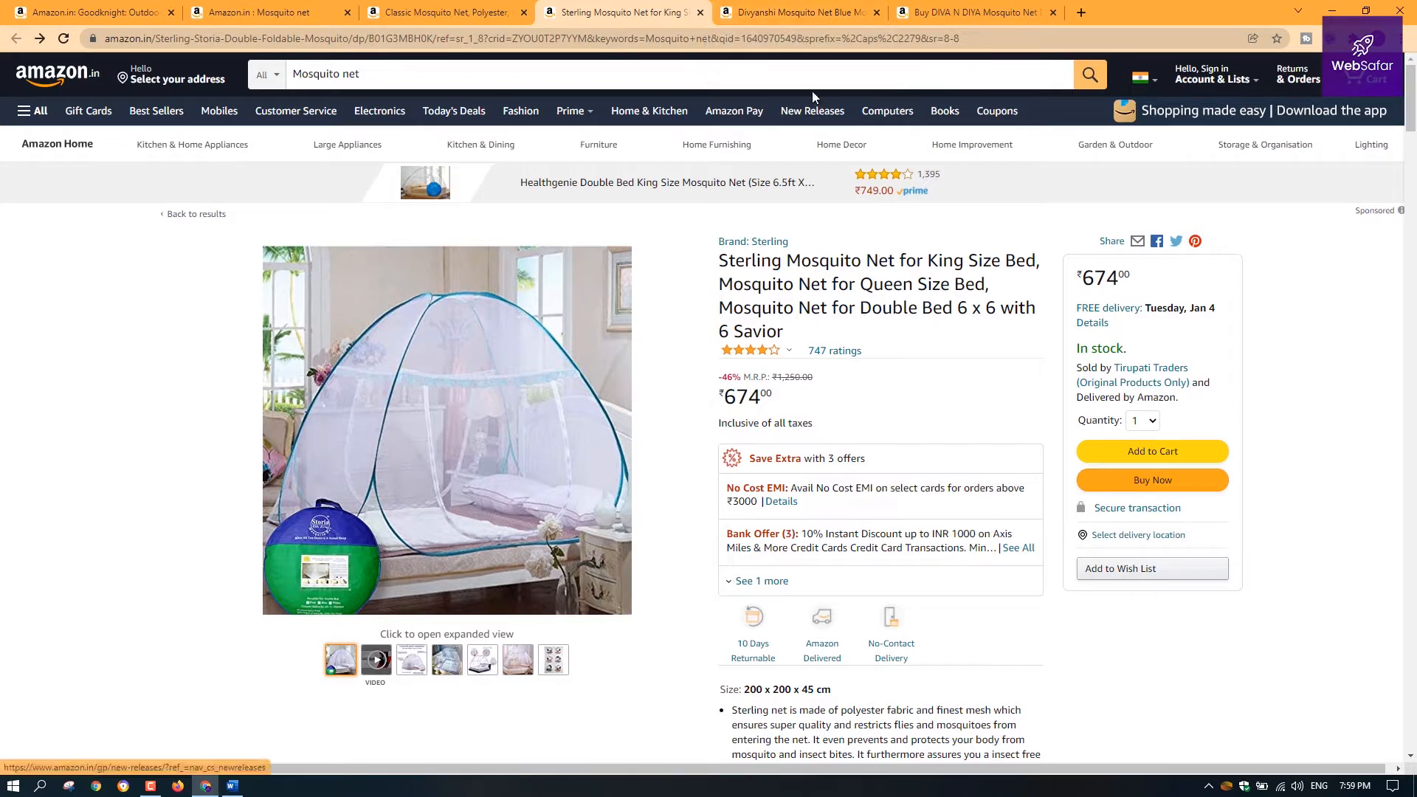
scroll(931, 417, "down", 5)
scroll(931, 443, "up", 5)
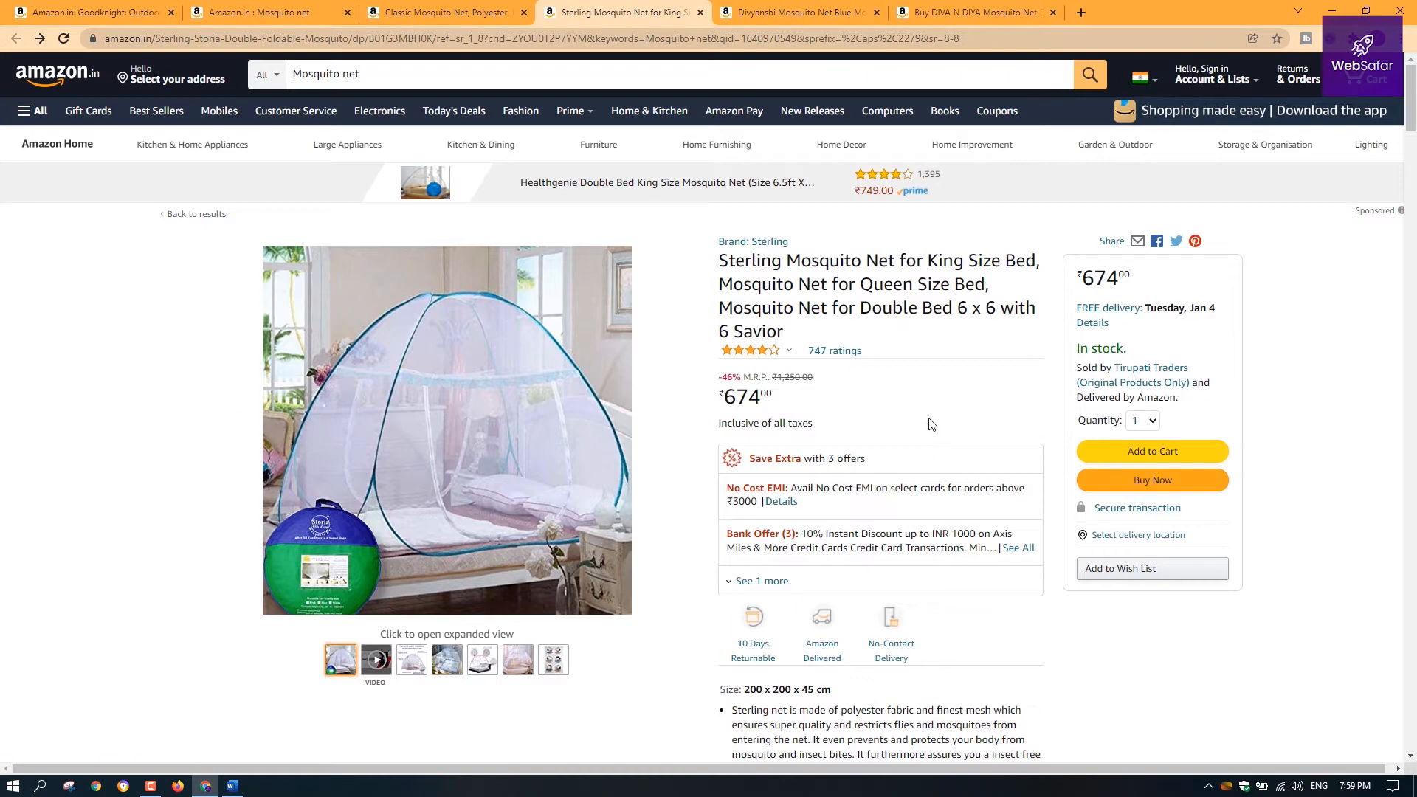
left_click_drag(804, 256, 1023, 310)
left_click(813, 245)
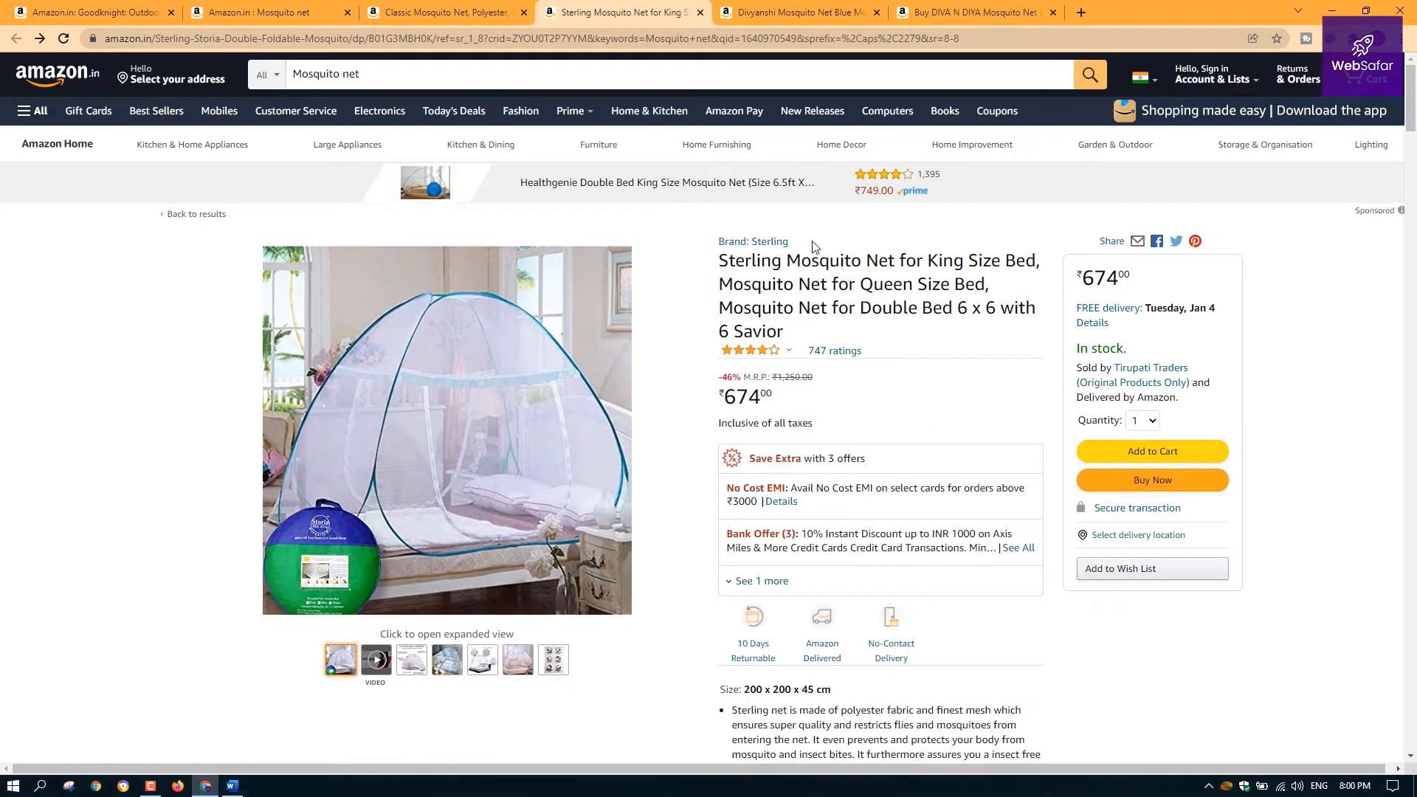
Open the Sterling brand listing from the product page and examine the range of products offered under that brand
left_click(764, 244)
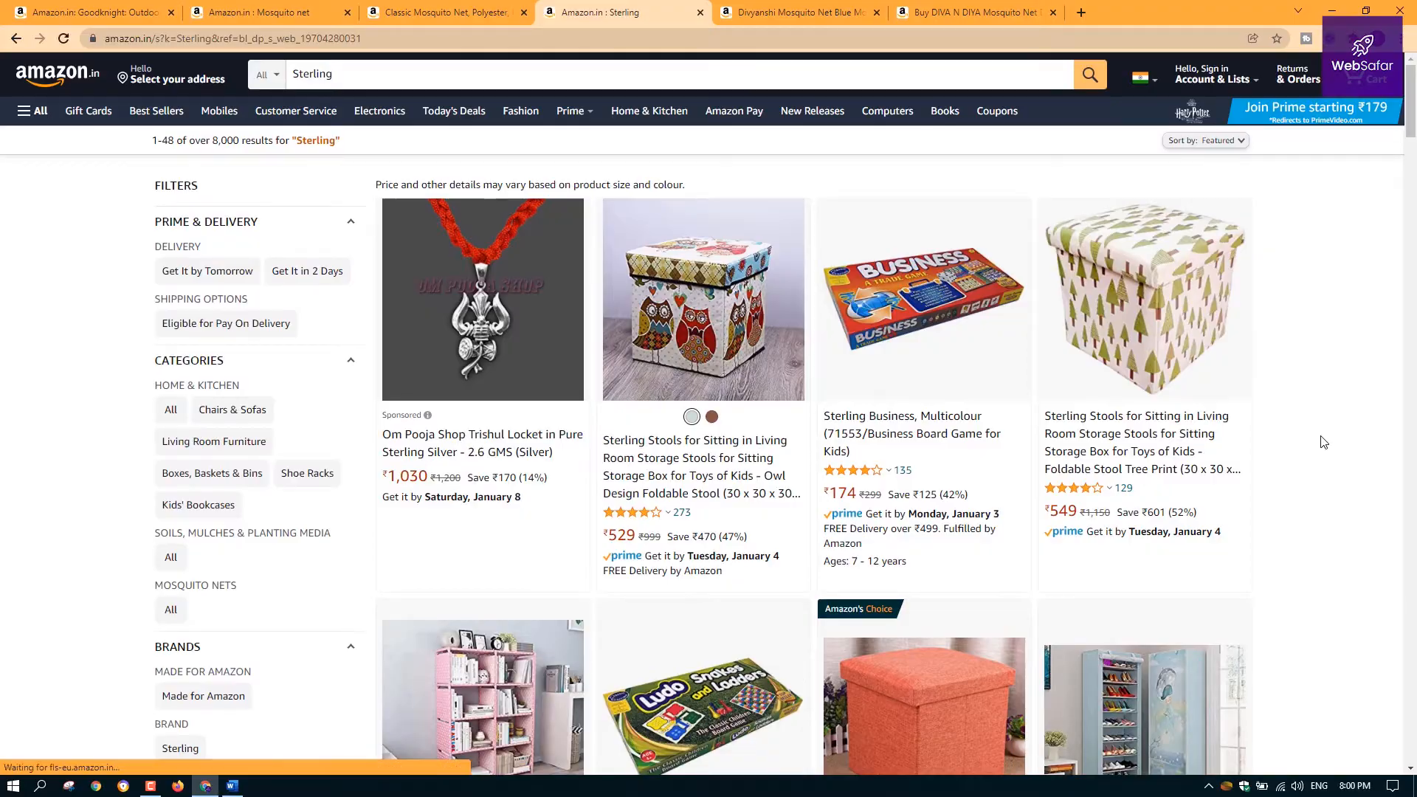
scroll(1039, 489, "down", 5)
scroll(309, 293, "down", 20)
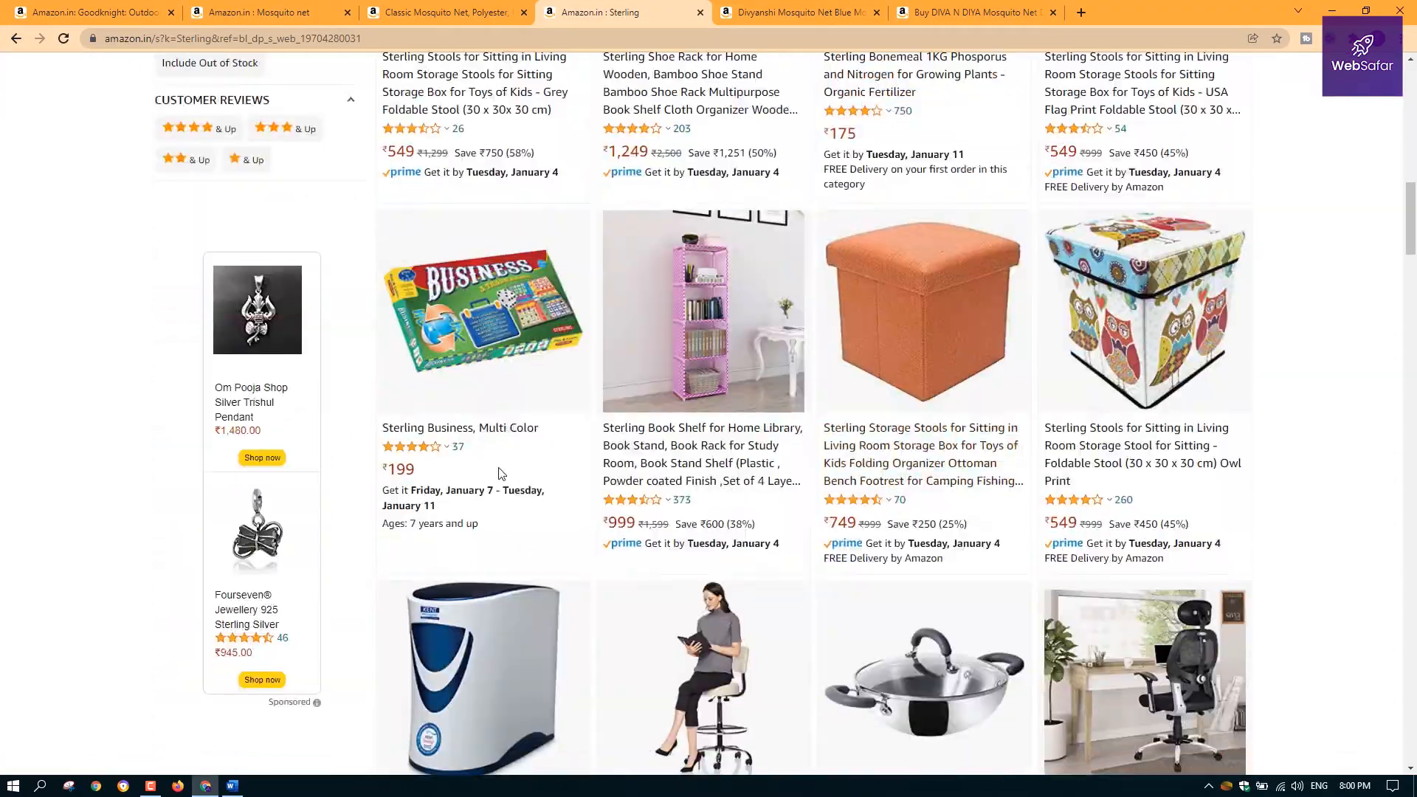
scroll(712, 417, "up", 20)
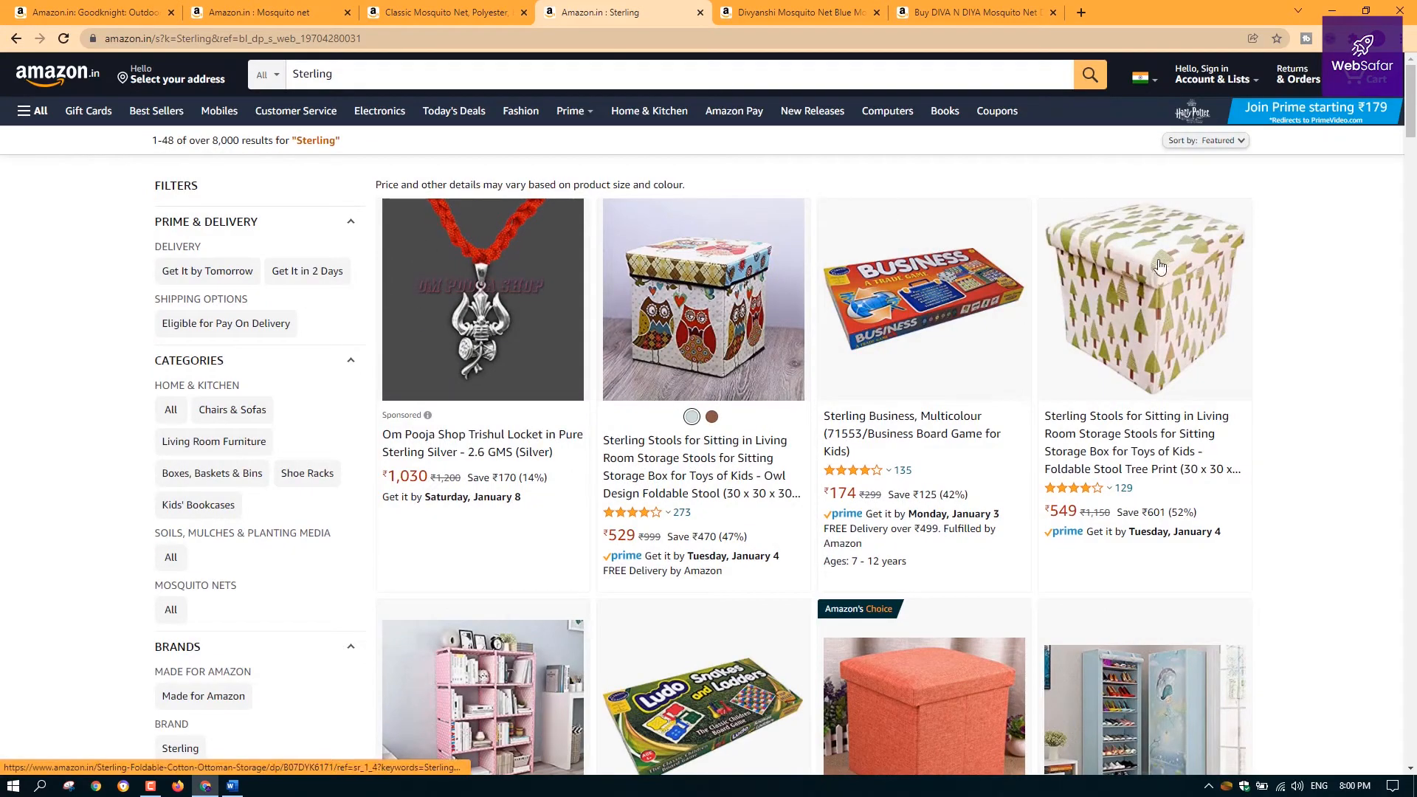
scroll(324, 542, "down", 15)
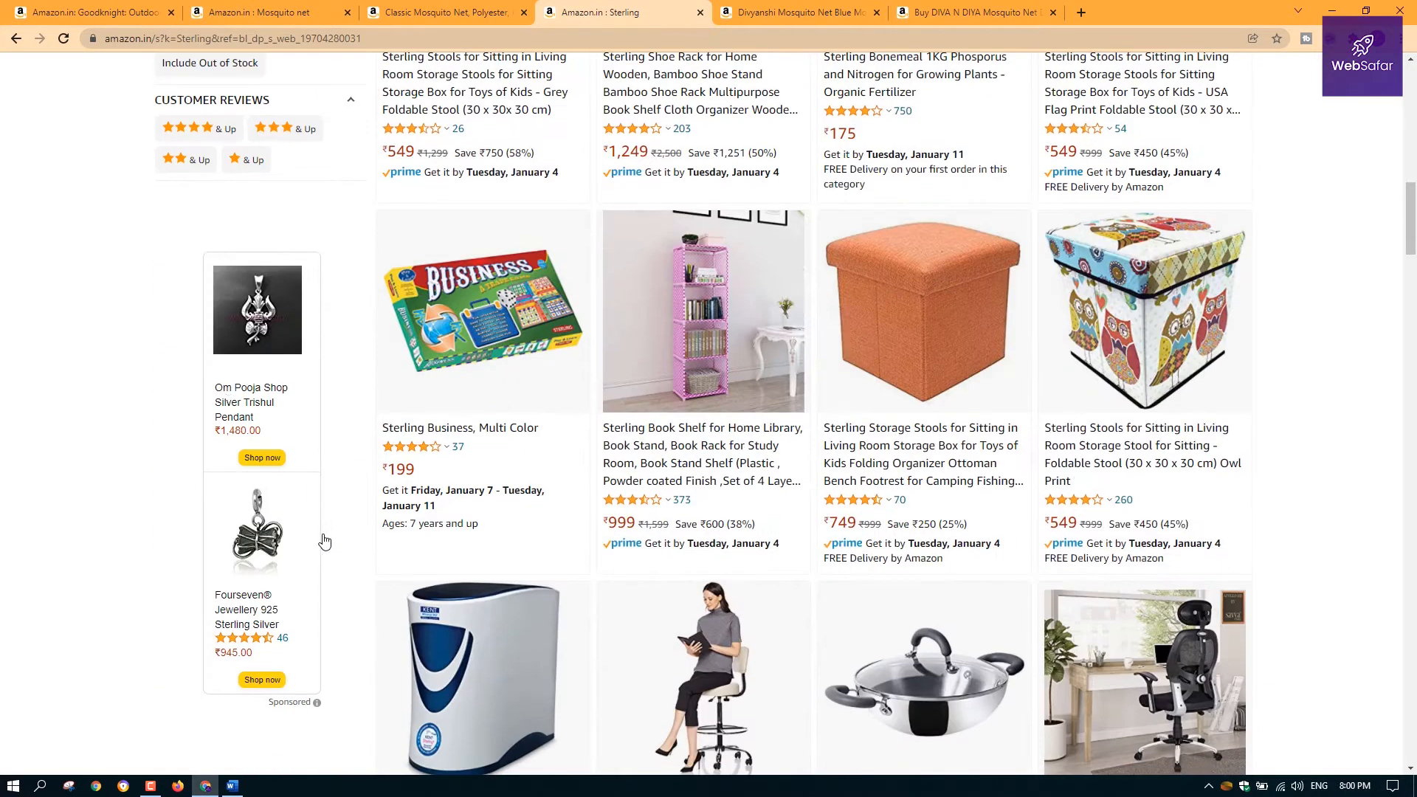
scroll(237, 467, "down", 20)
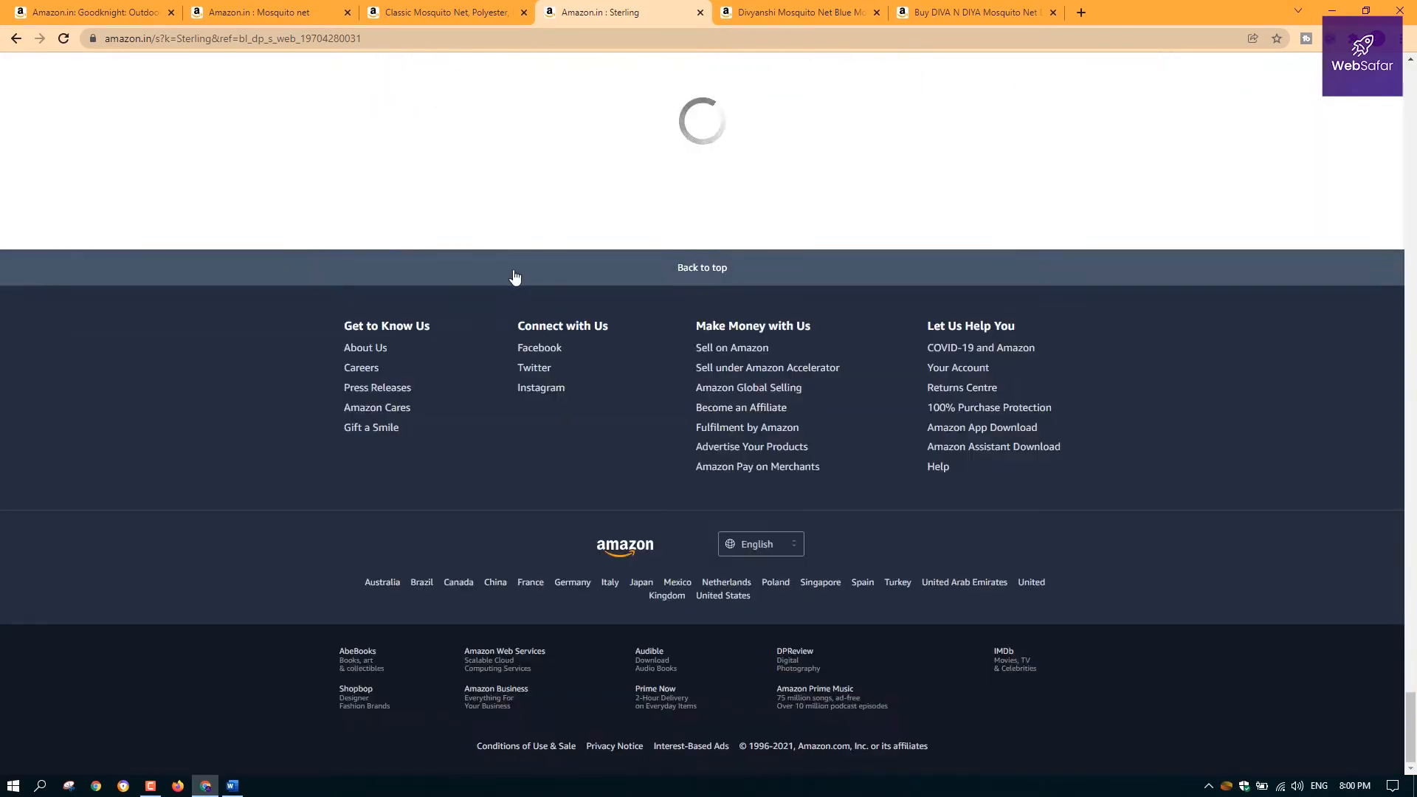
left_click(515, 277)
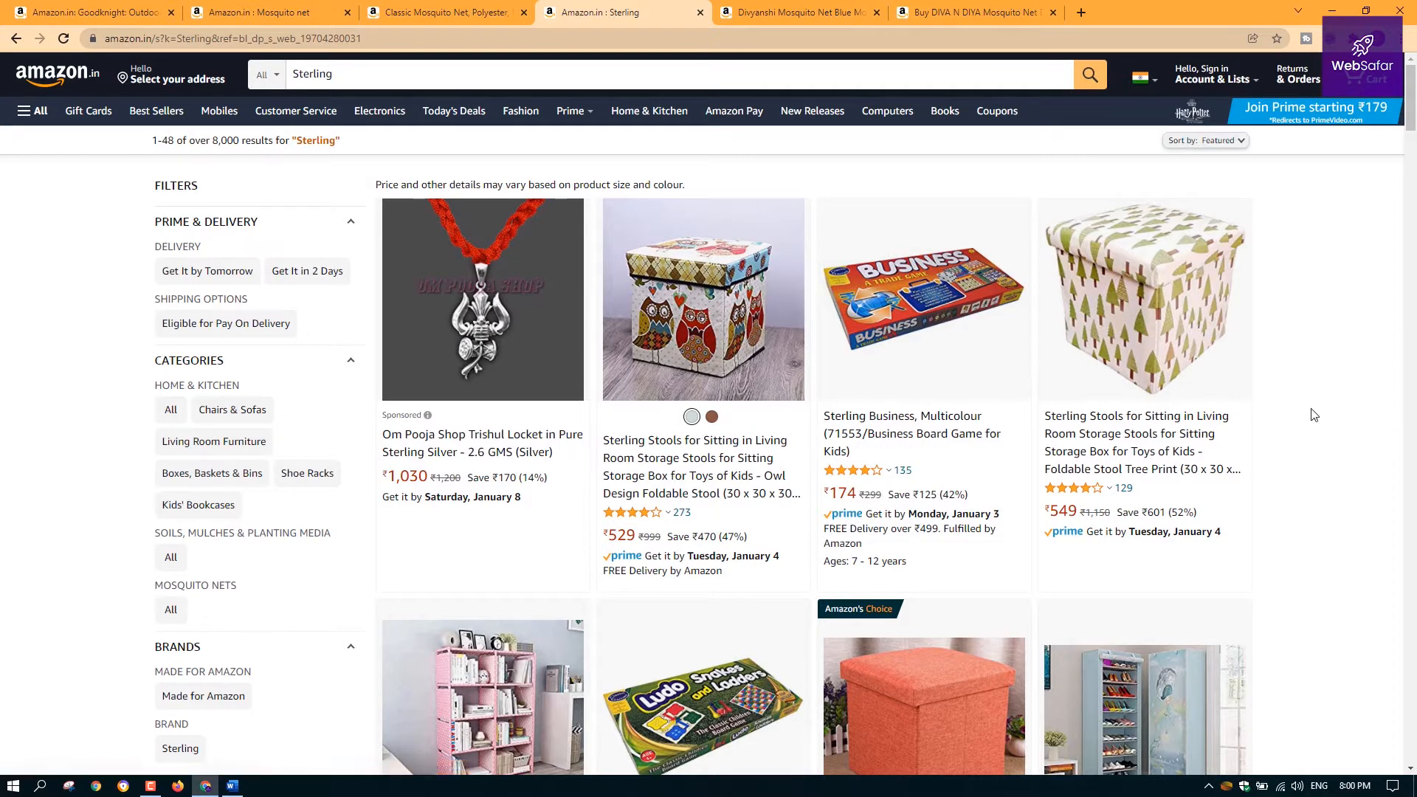
scroll(1314, 410, "down", 8)
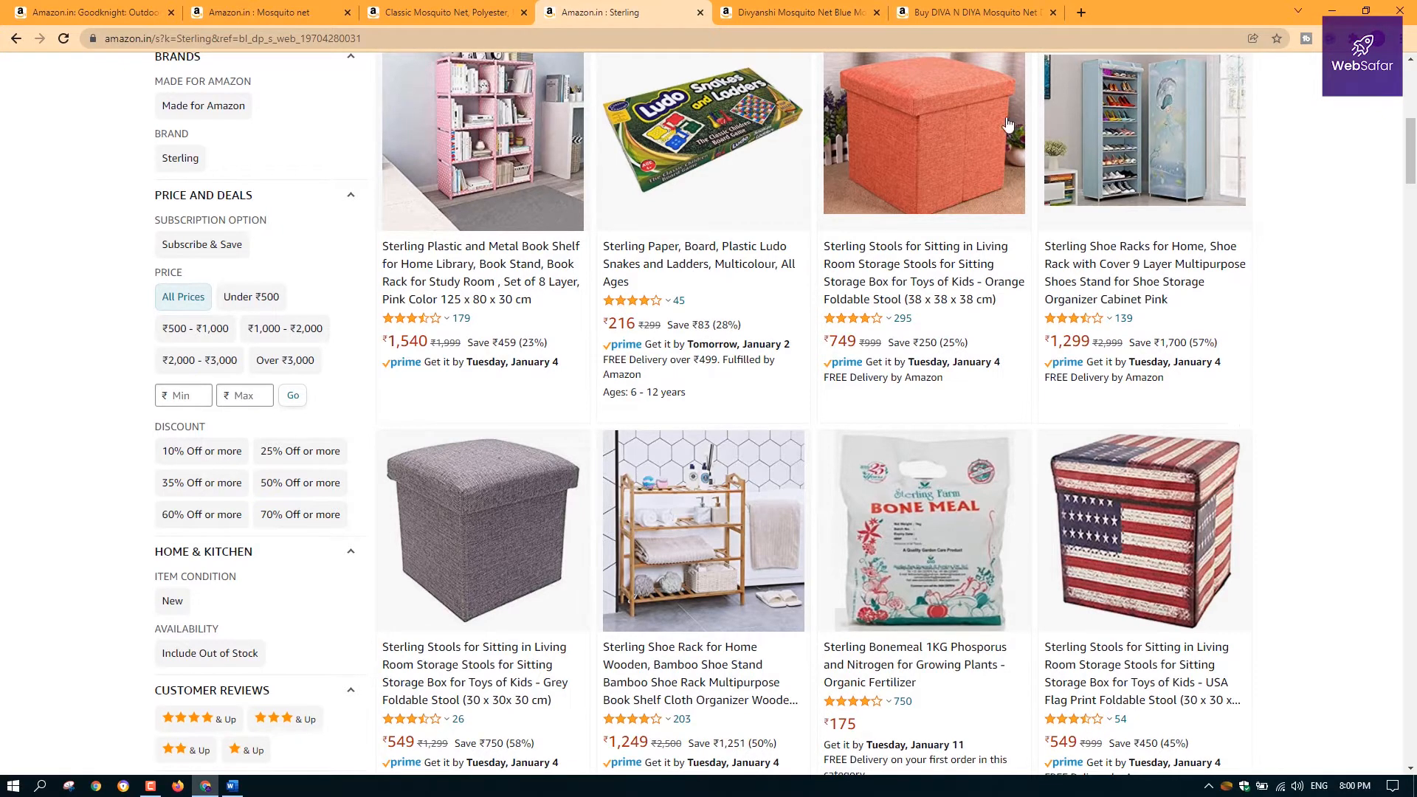
Open the Divyanshi Mosquito Net brand listing from its product page and look through the products
key("ctrl+Tab")
left_click(817, 229)
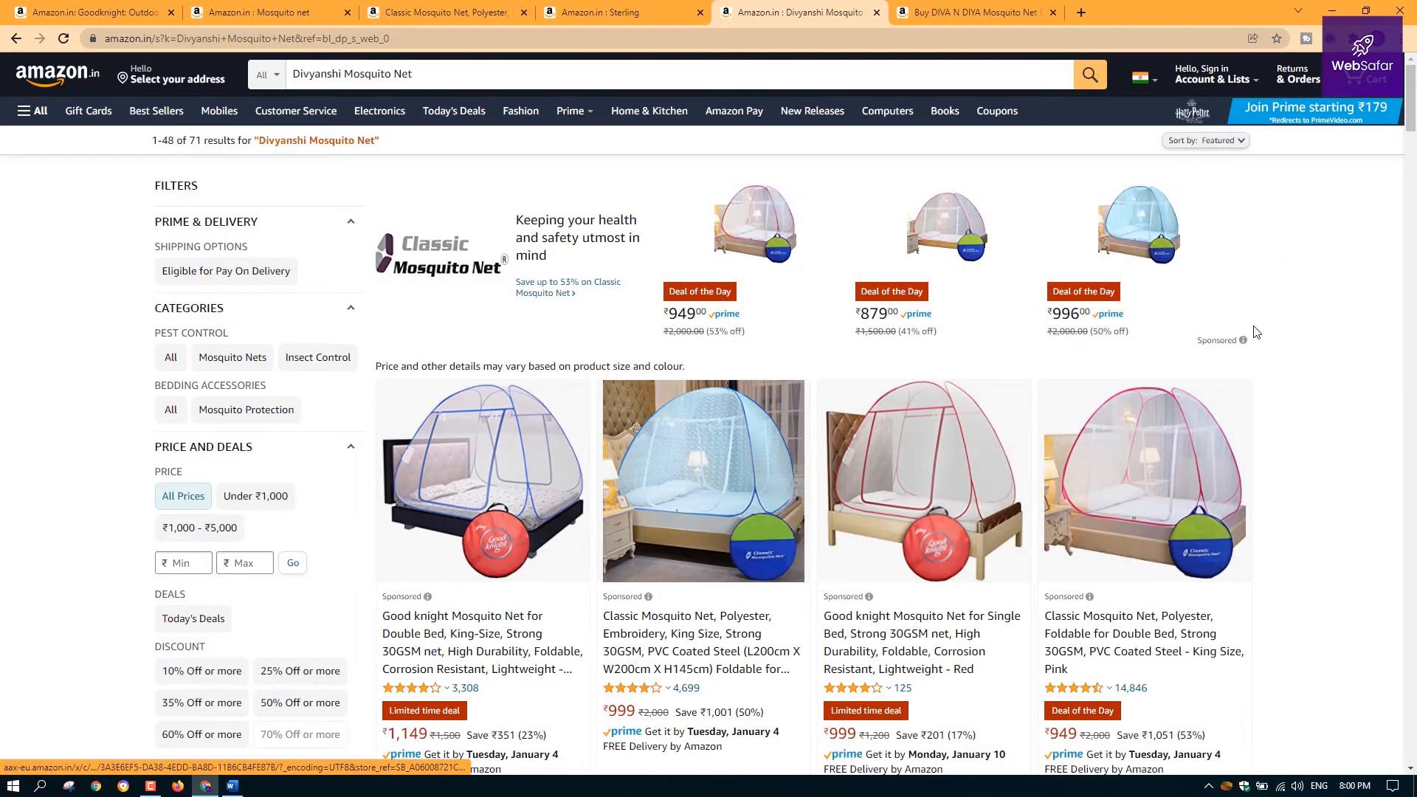
scroll(1254, 331, "down", 20)
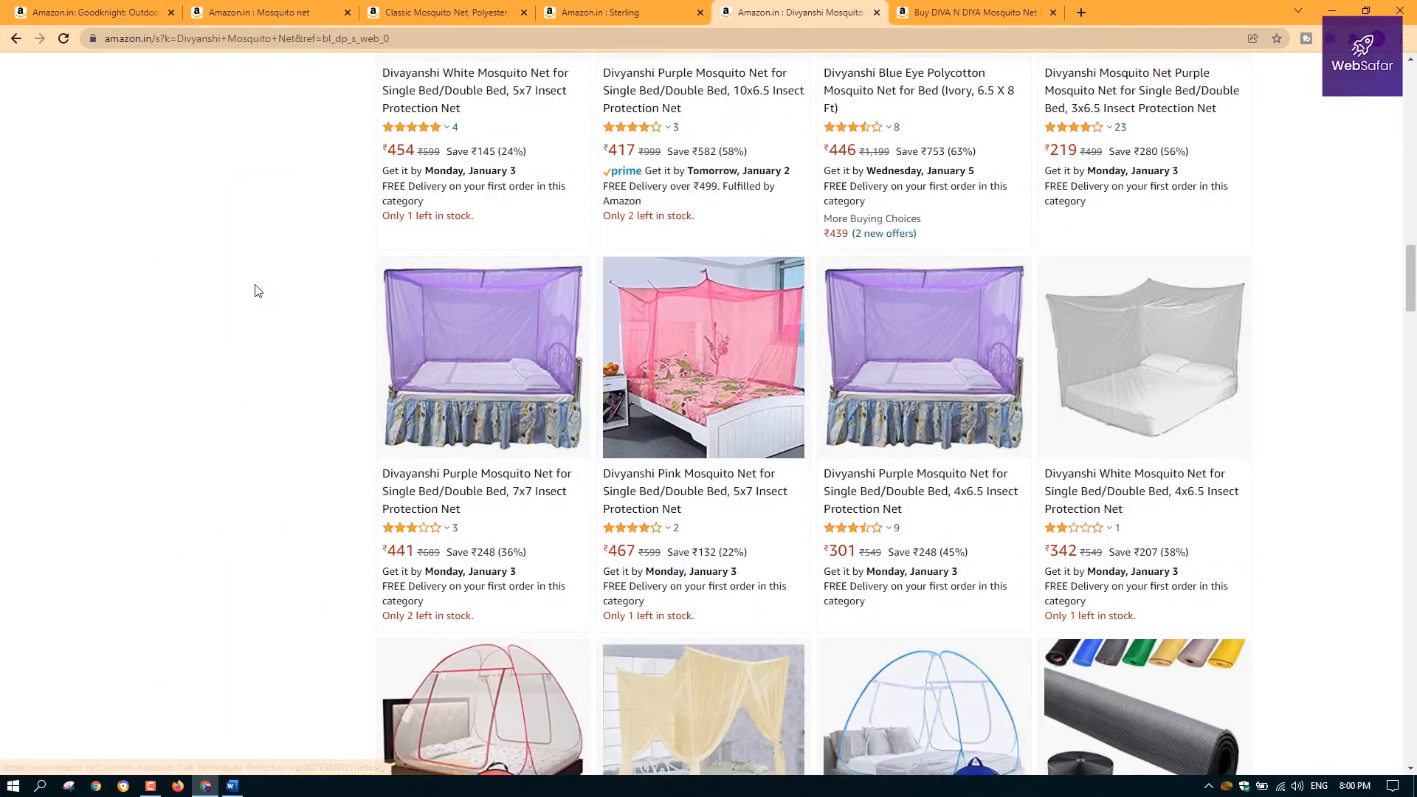
scroll(258, 291, "down", 20)
Examine the item description on the DIVA N DIYA mosquito net product page
left_click(962, 11)
scroll(844, 405, "down", 10)
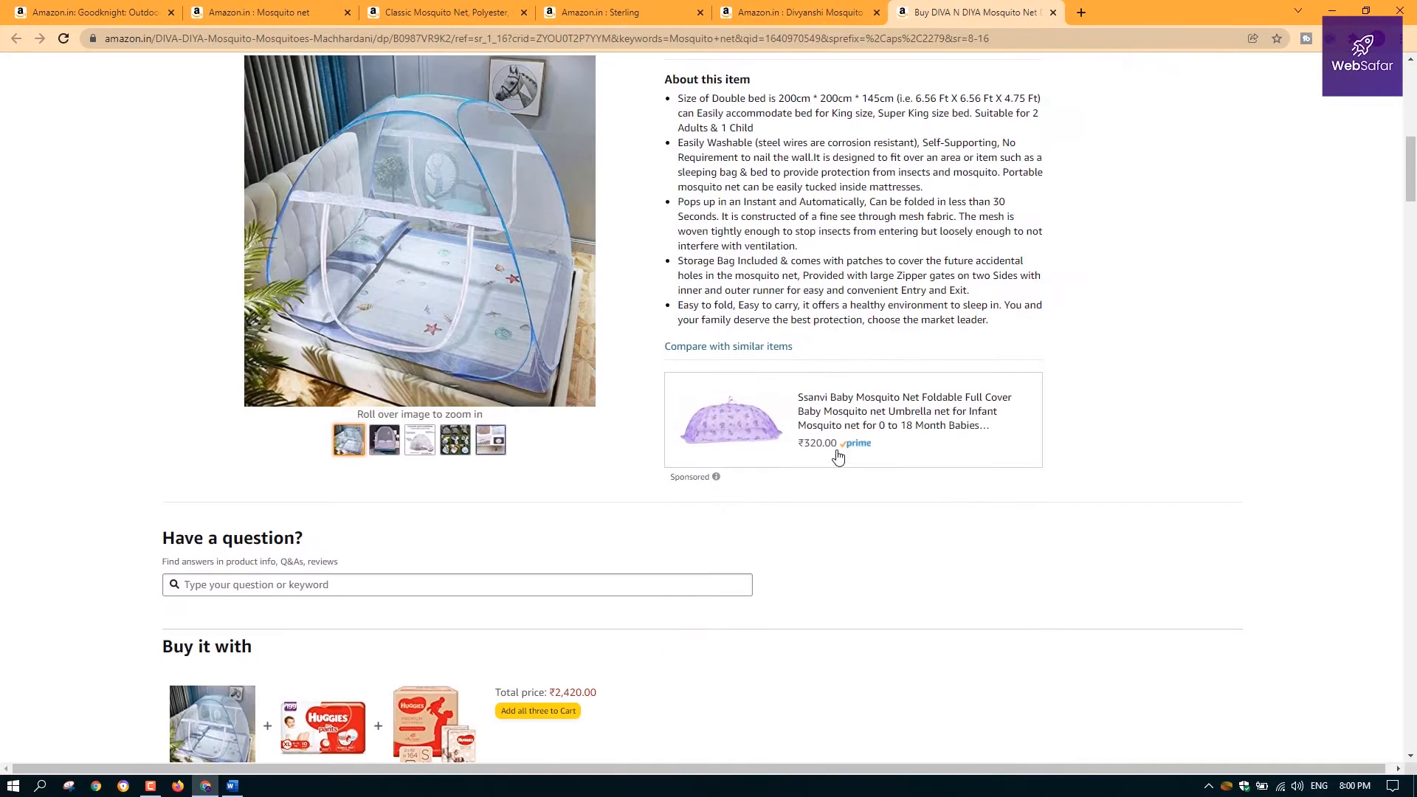
scroll(838, 457, "up", 3)
Open the Classic Mosquito Net brand store from its product page and examine the layout of the store's home page
left_click(440, 12)
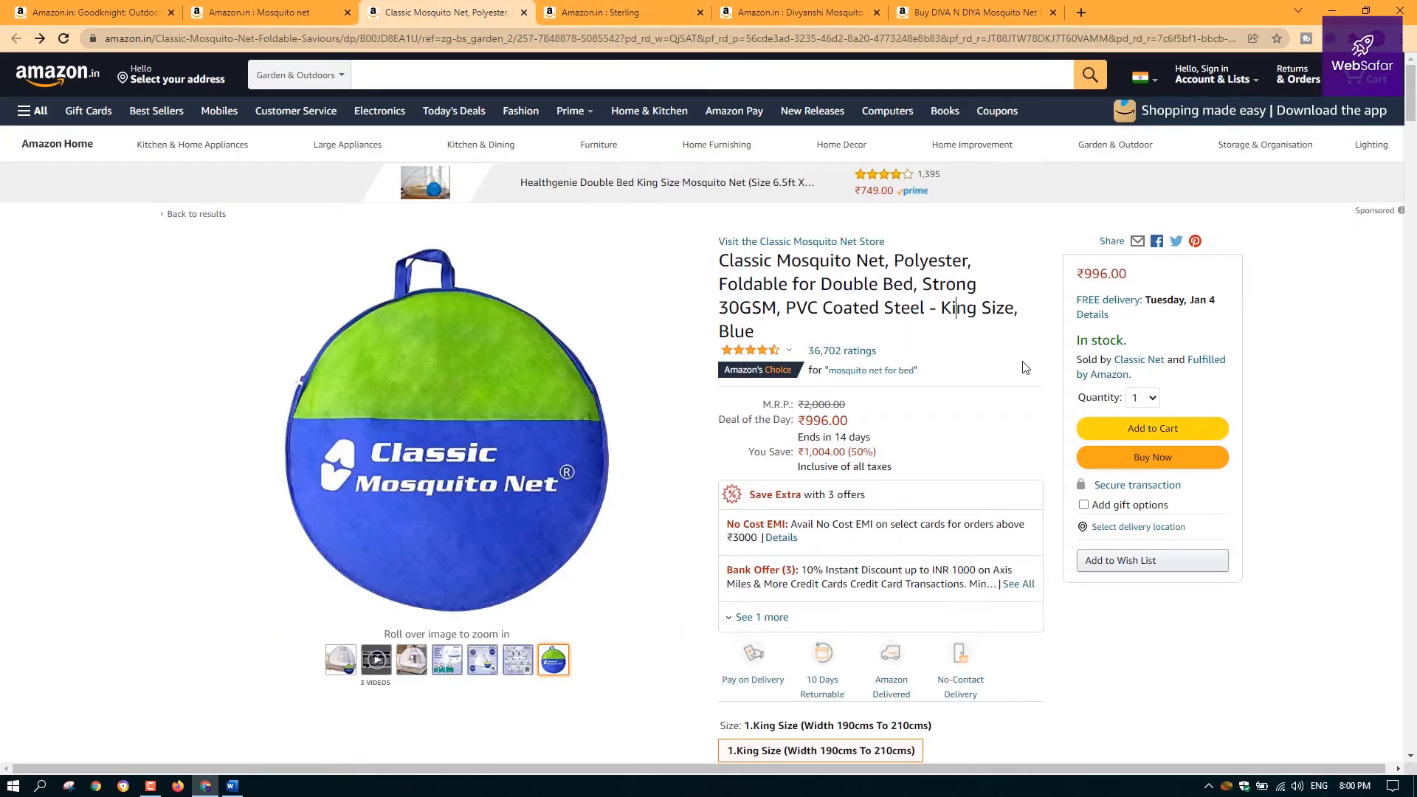
left_click(871, 243)
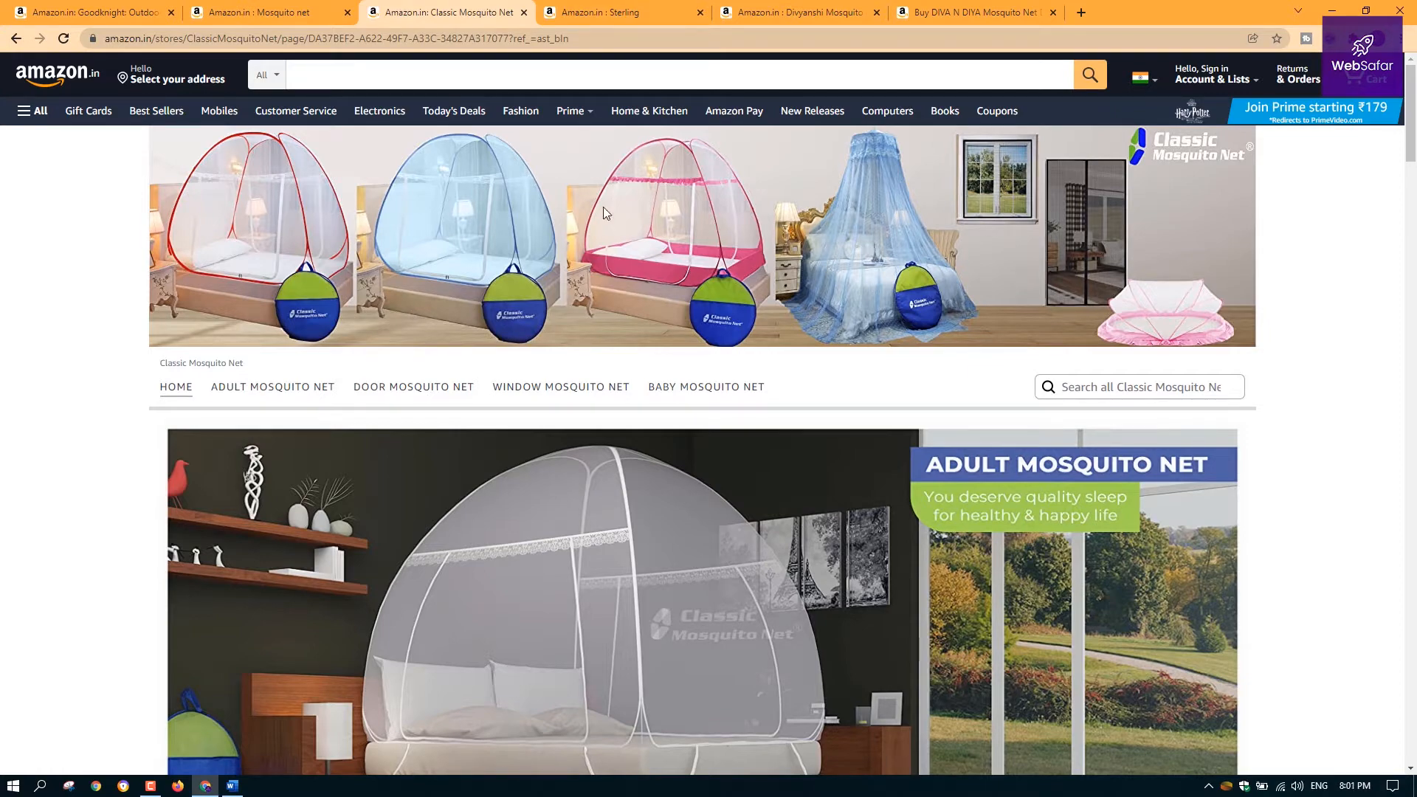
scroll(1098, 402, "down", 10)
scroll(1098, 402, "up", 10)
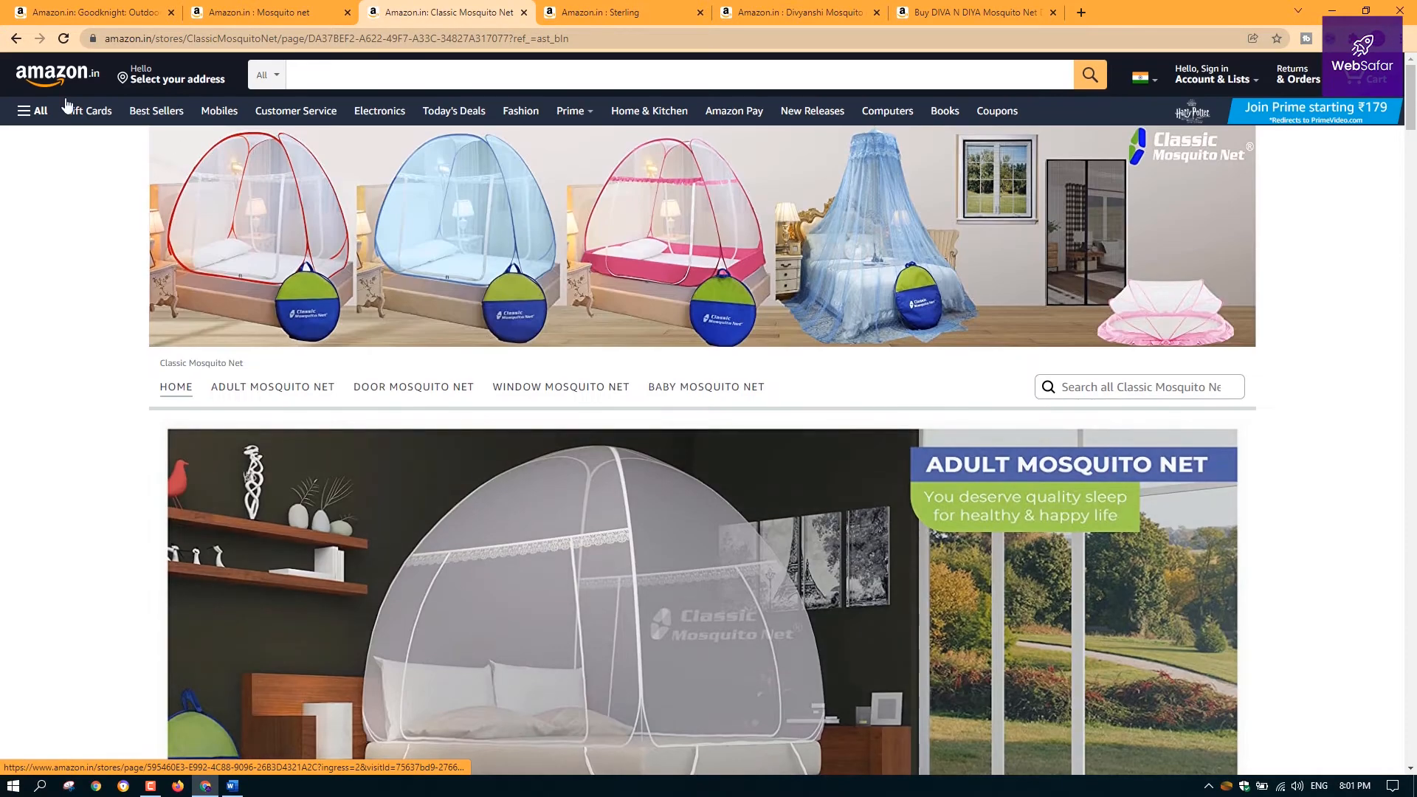
scroll(1156, 159, "down", 10)
scroll(518, 353, "up", 10)
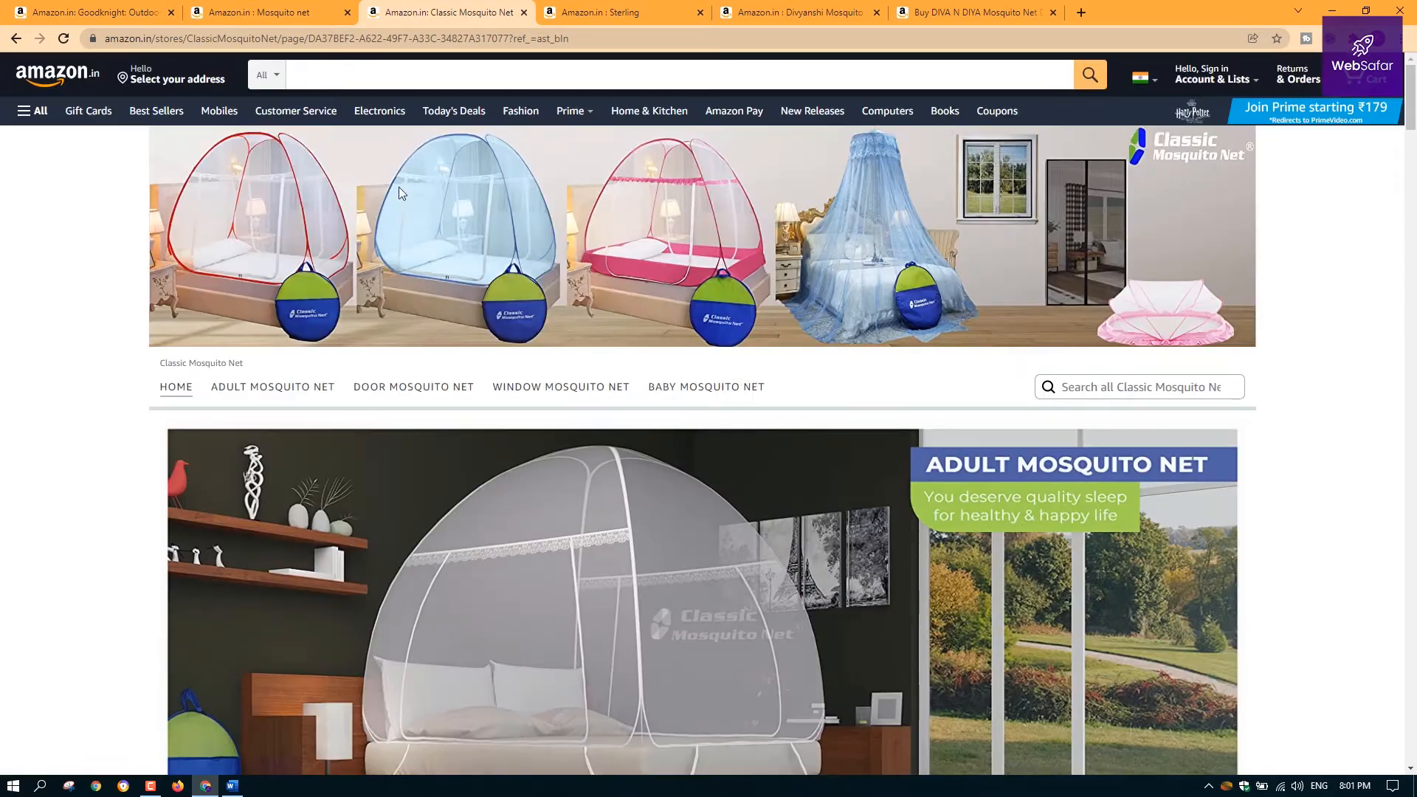
scroll(1052, 537, "down", 5)
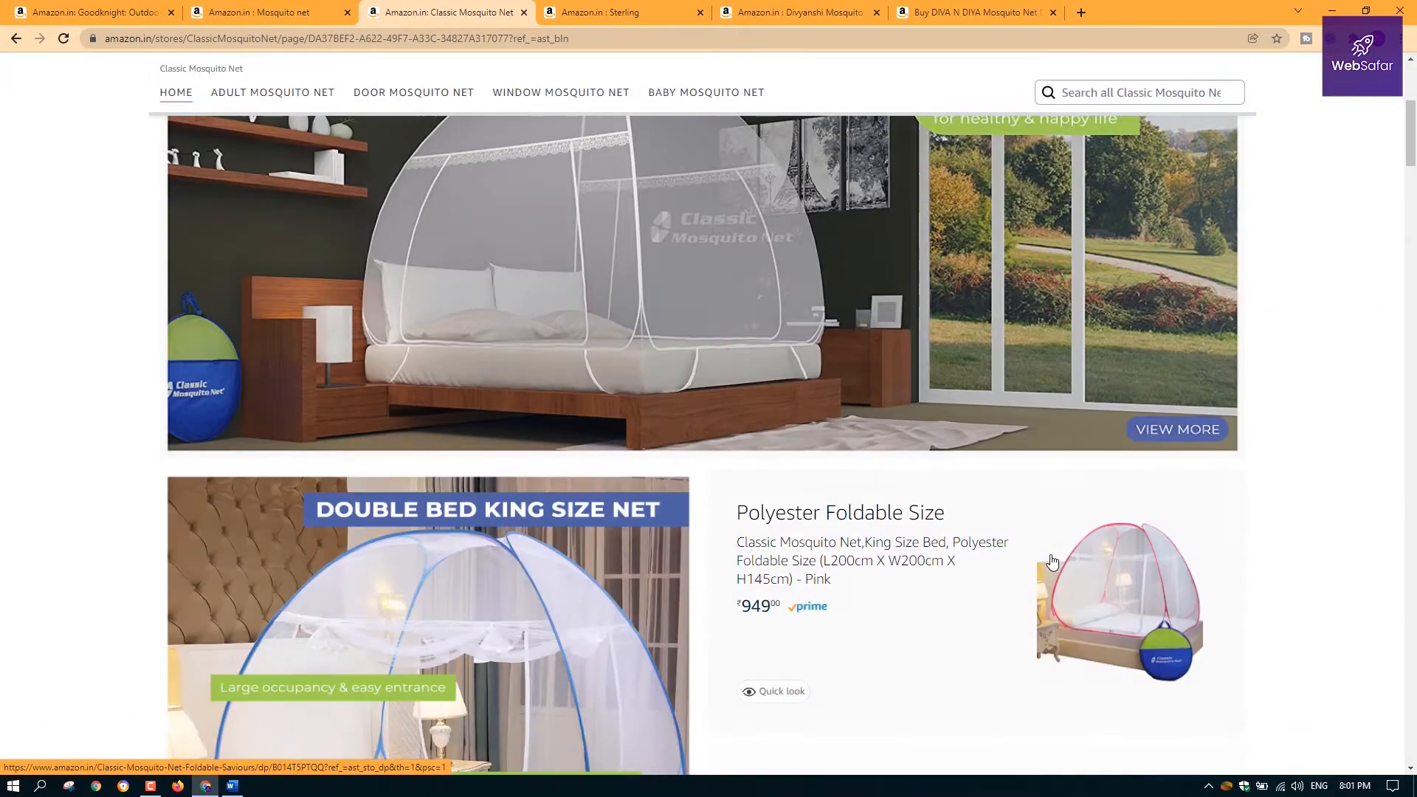
scroll(1055, 550, "down", 7)
scroll(1048, 558, "up", 12)
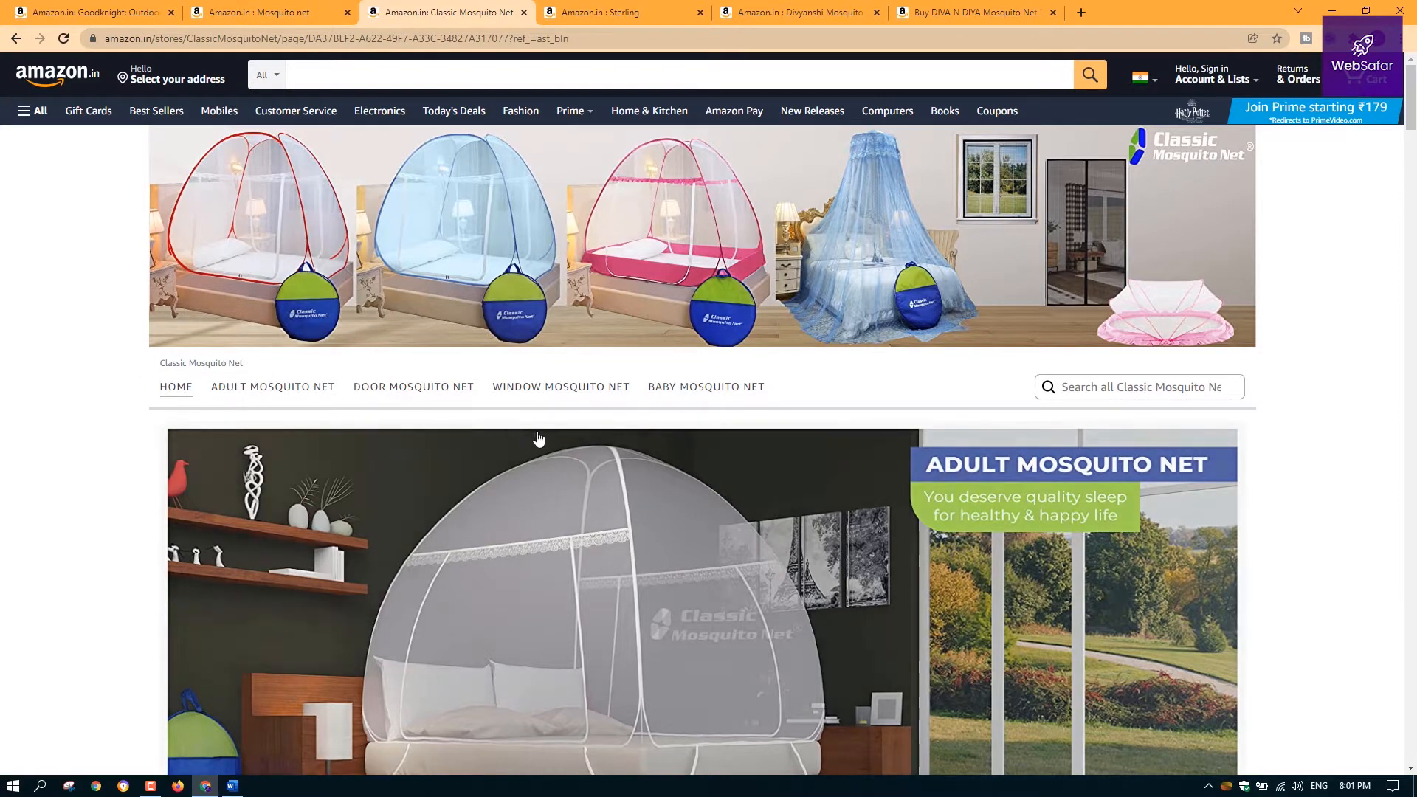
Show the product card for the net pictured in the store's Double Bed King Size Net image
scroll(538, 438, "down", 4)
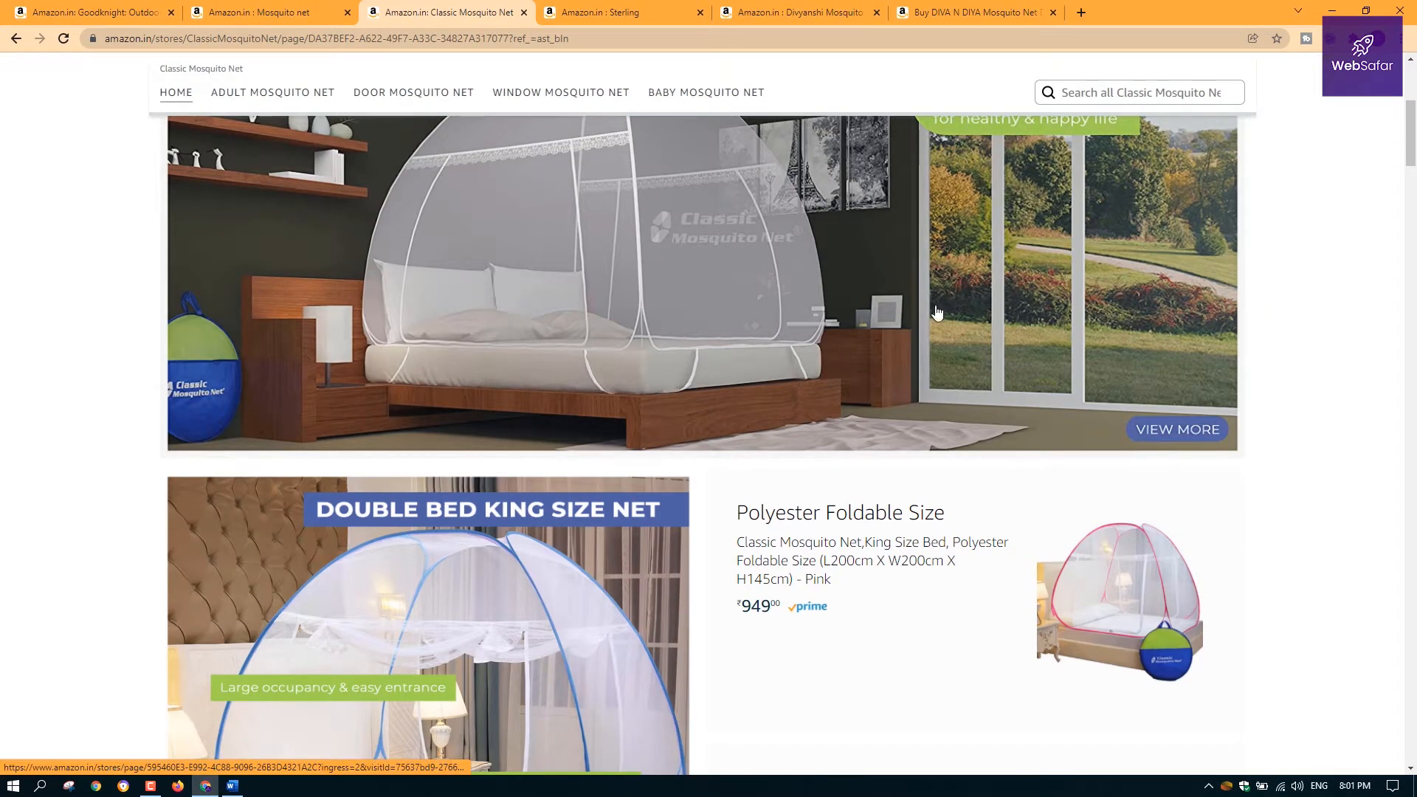
scroll(938, 316, "down", 3)
scroll(738, 413, "down", 3)
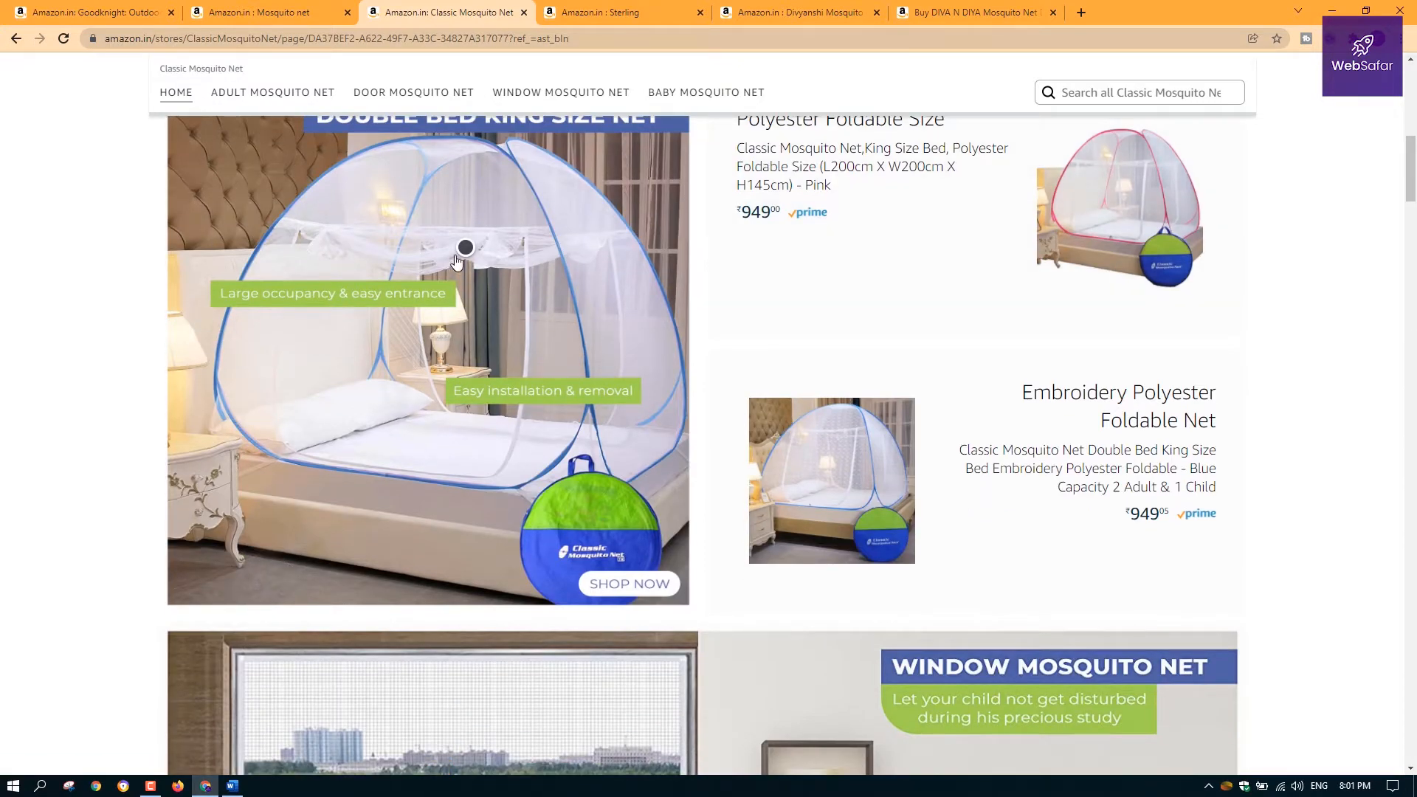
left_click(466, 249)
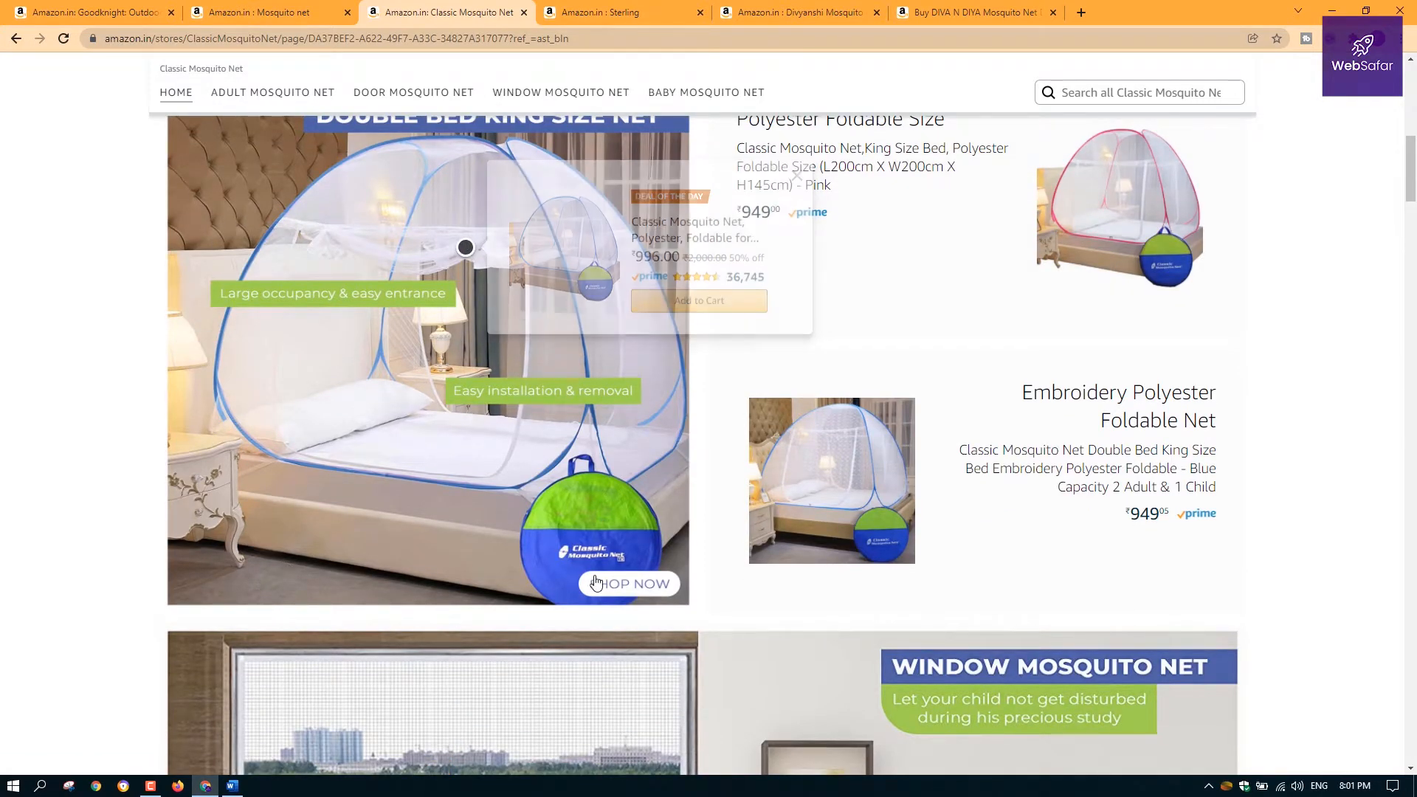
mouse_move(464, 255)
scroll(466, 255, "up", 5)
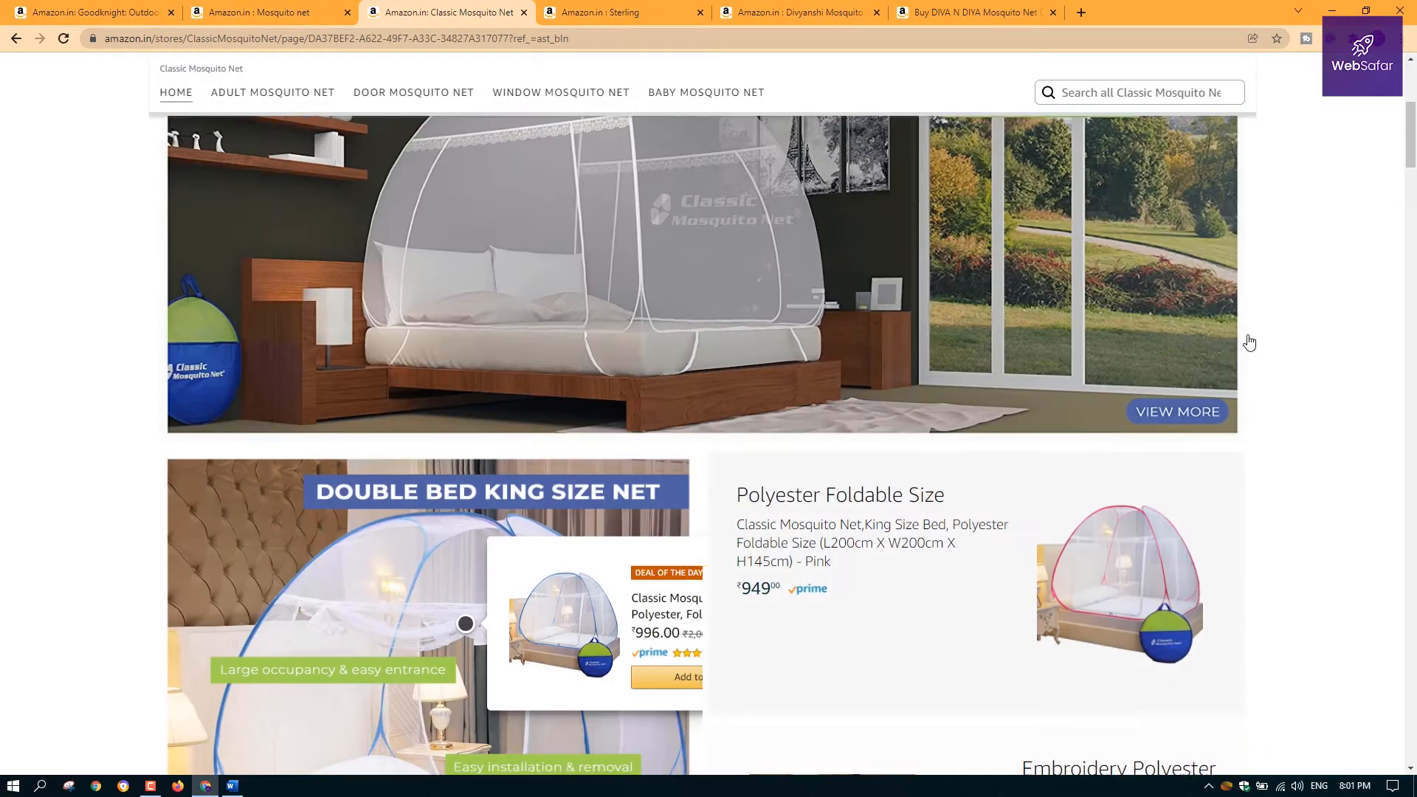
Examine the store home page's product tiles and its window and door net banners, including the product marker in the Mosquito Net for Door image
scroll(784, 369, "down", 3)
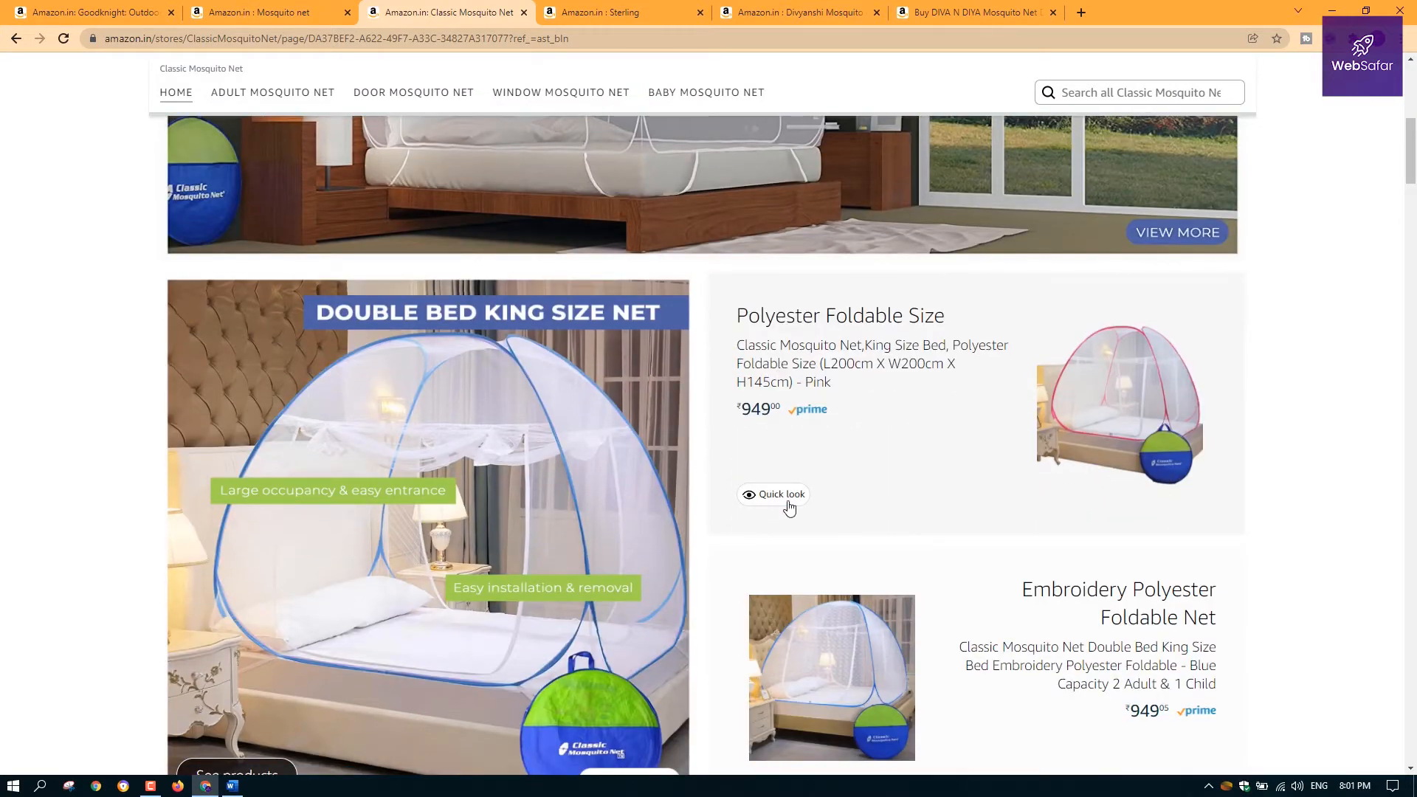
scroll(1065, 437, "down", 5)
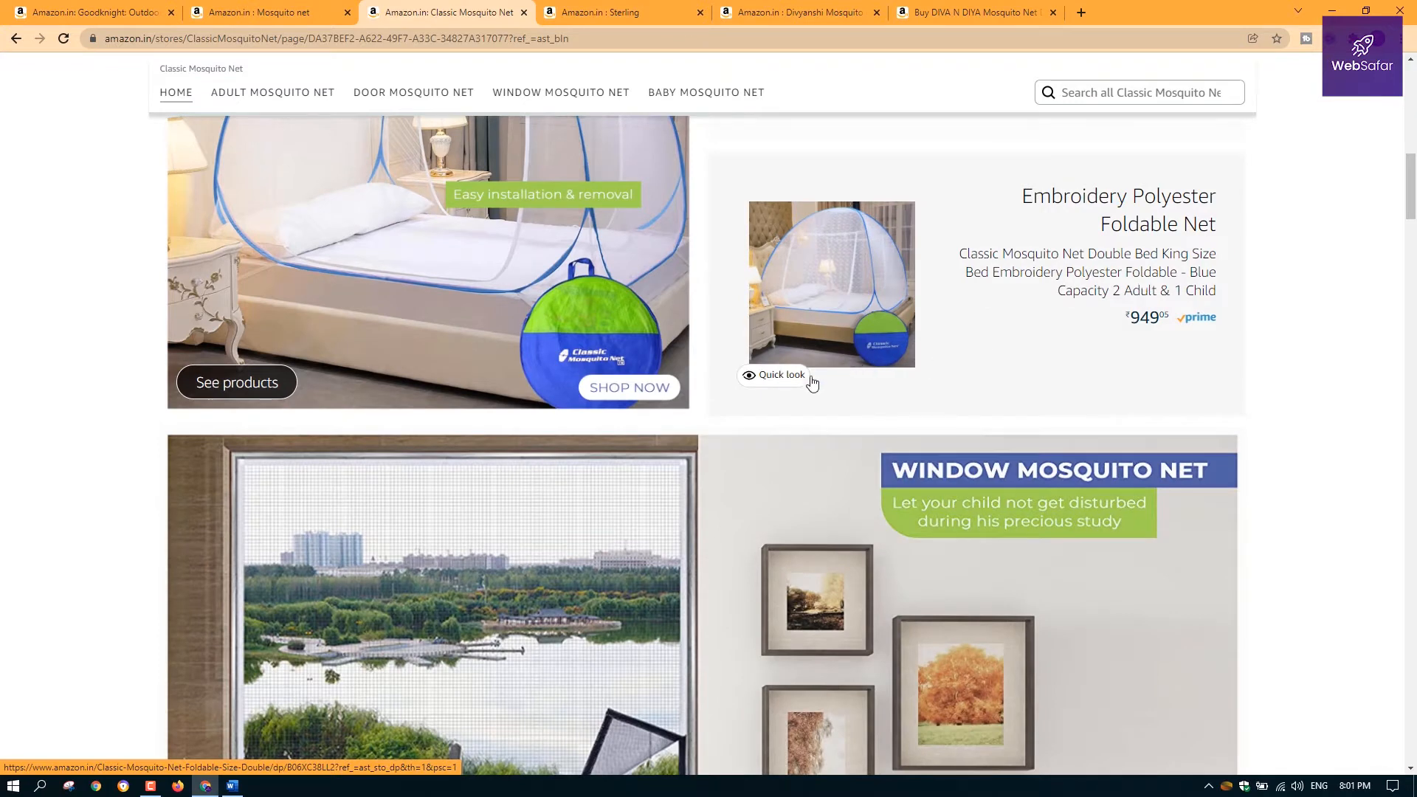
scroll(812, 383, "down", 5)
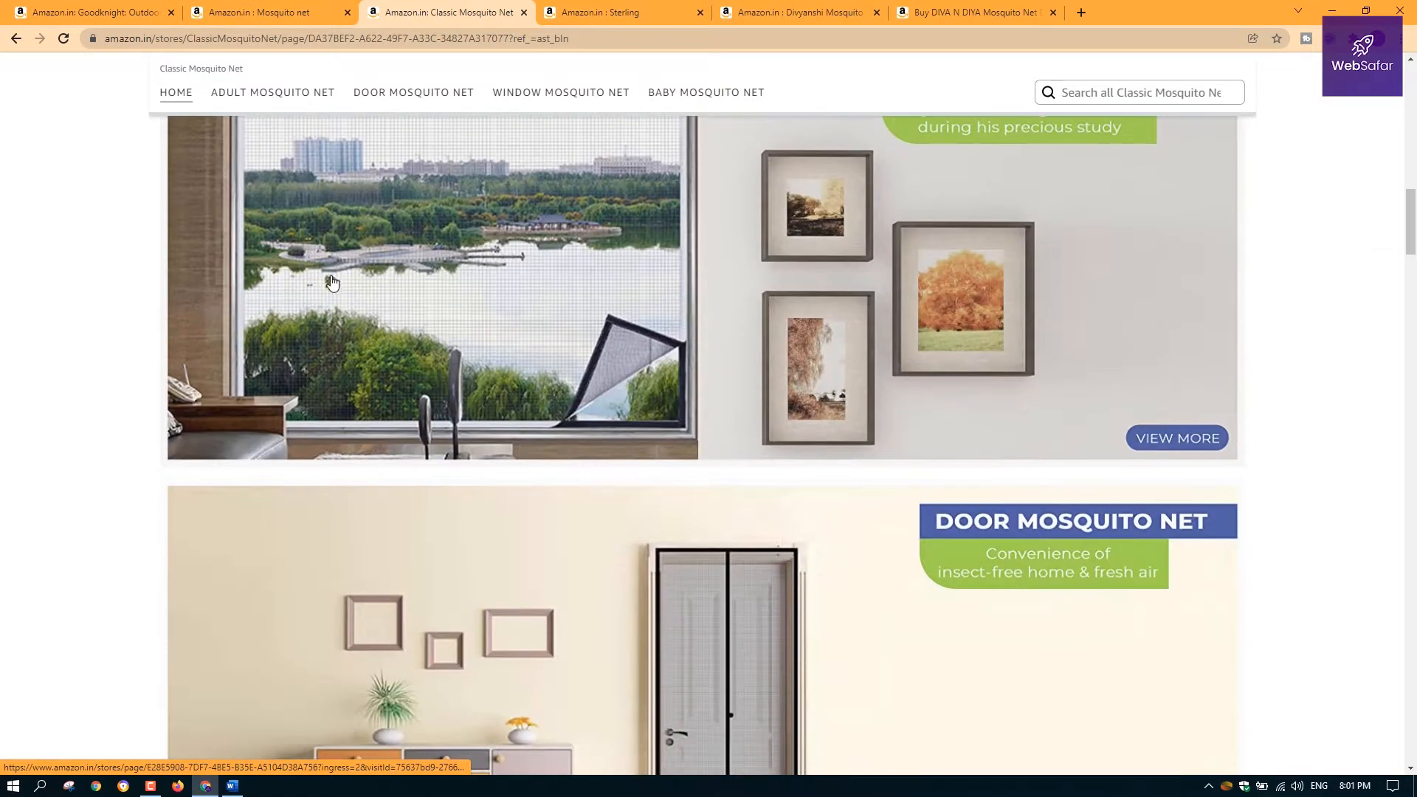
scroll(401, 402, "down", 3)
scroll(1019, 491, "down", 3)
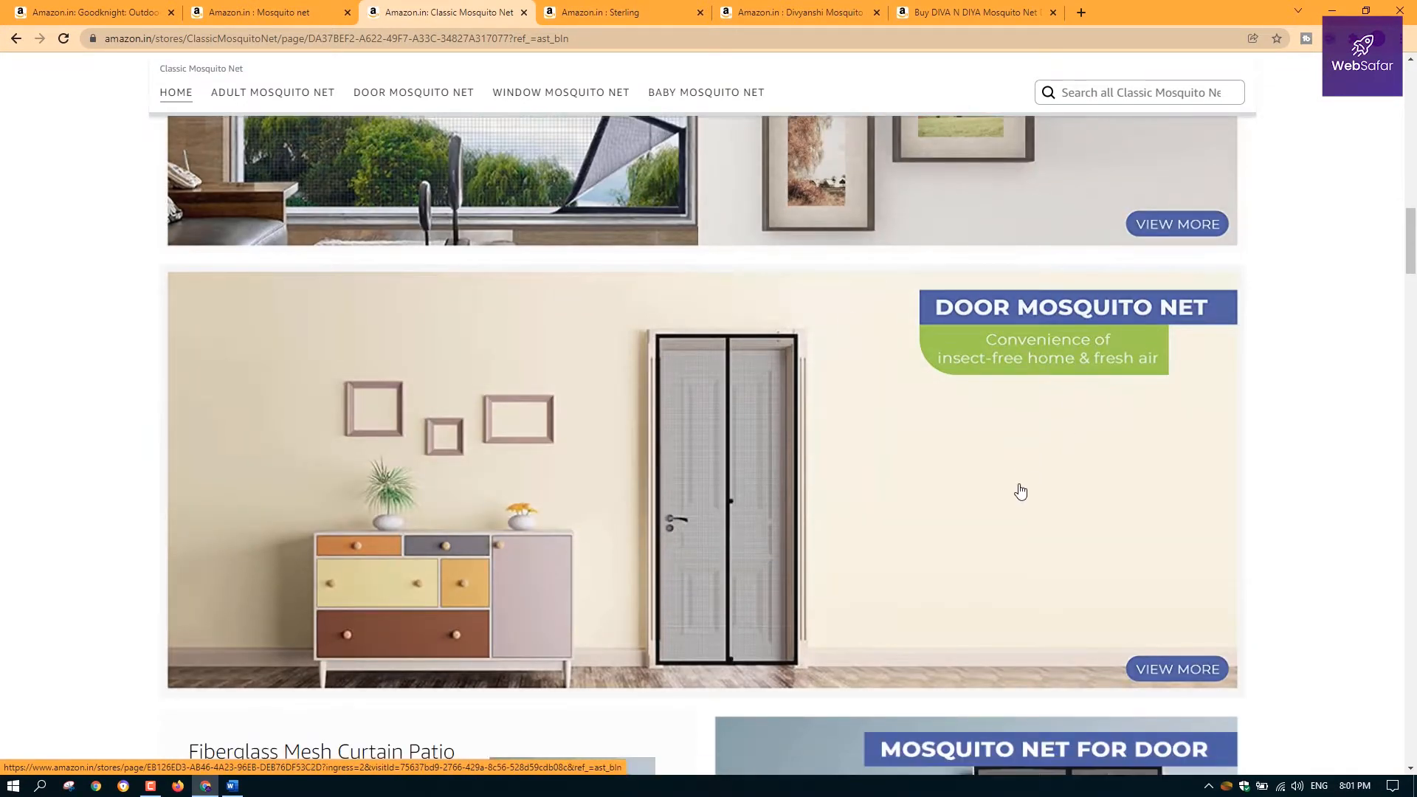
scroll(985, 516, "down", 3)
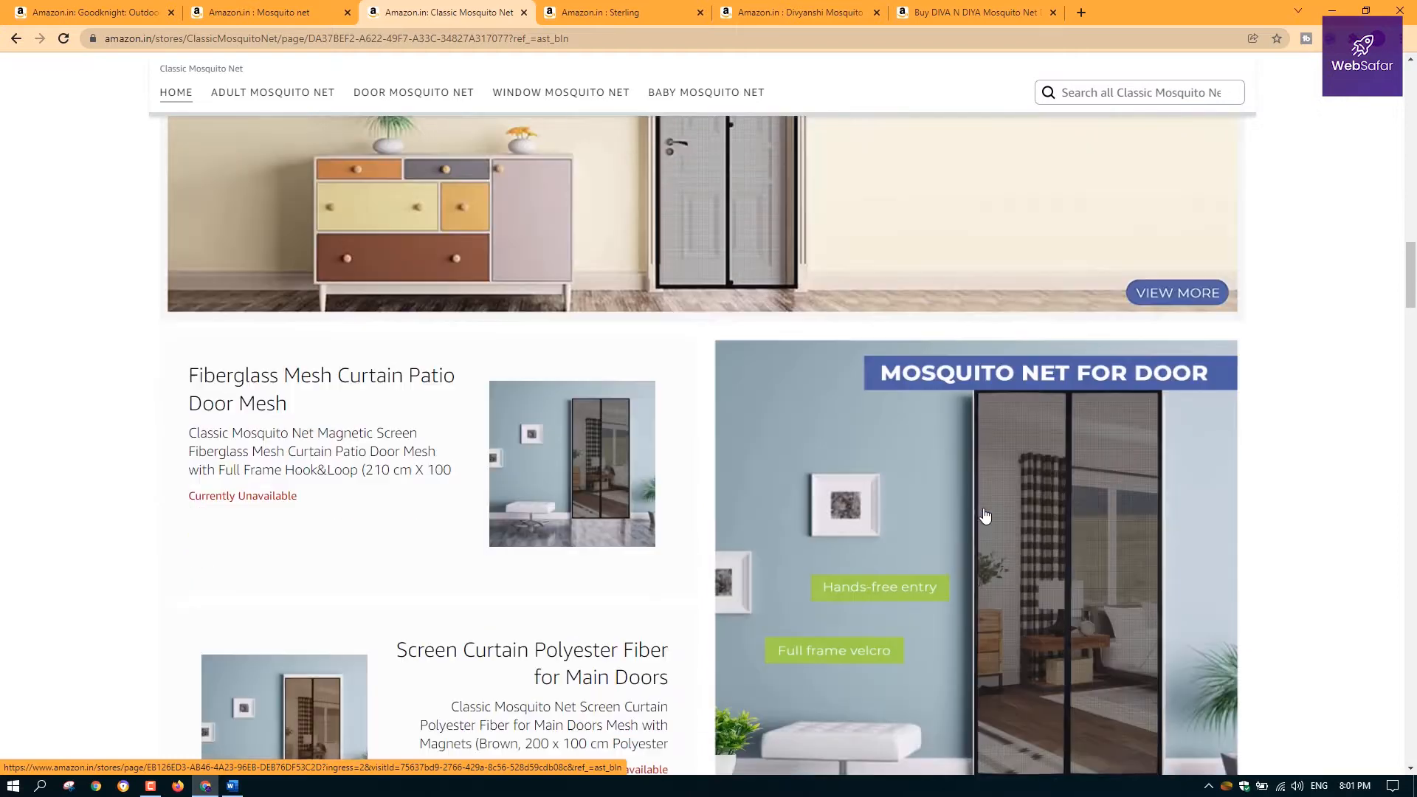
scroll(835, 446, "down", 3)
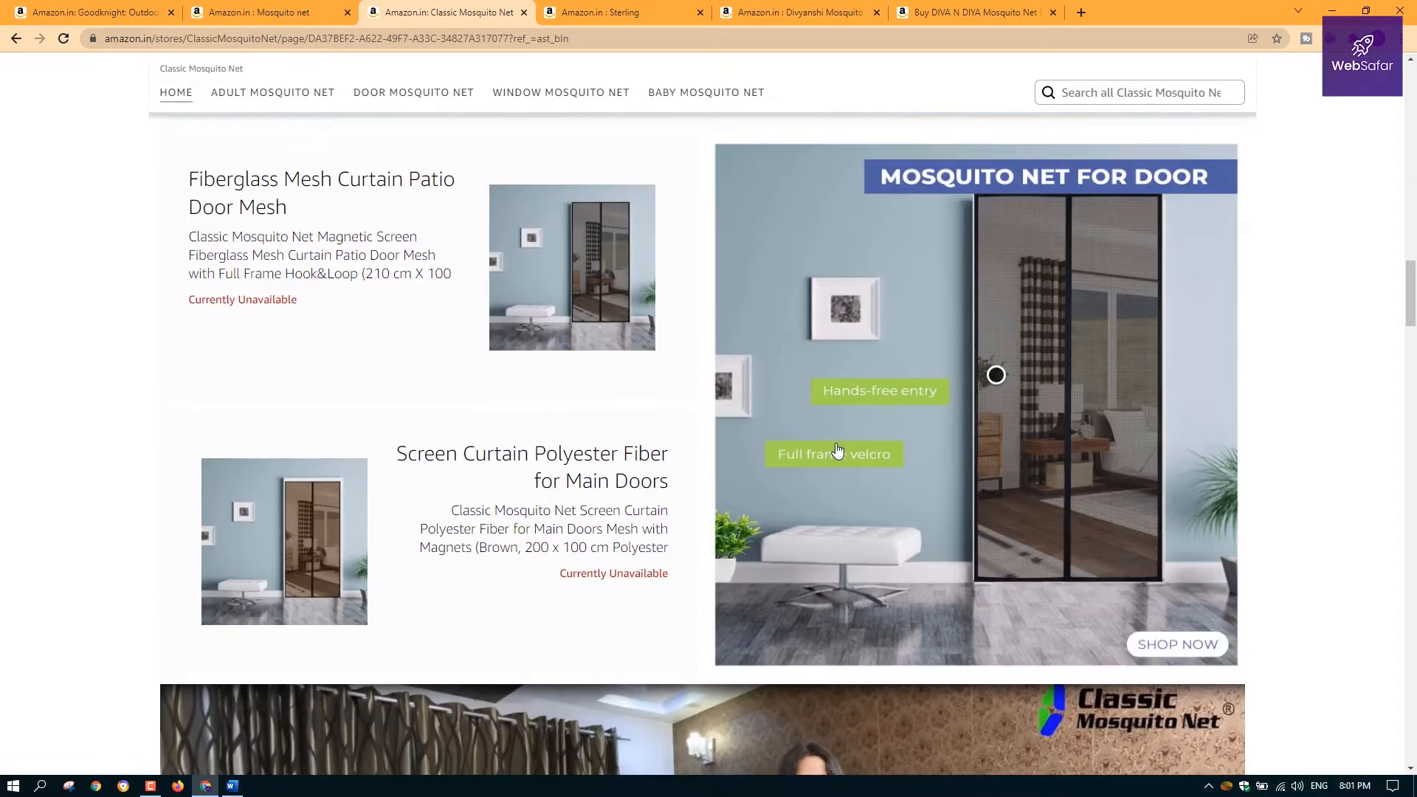
mouse_move(691, 380)
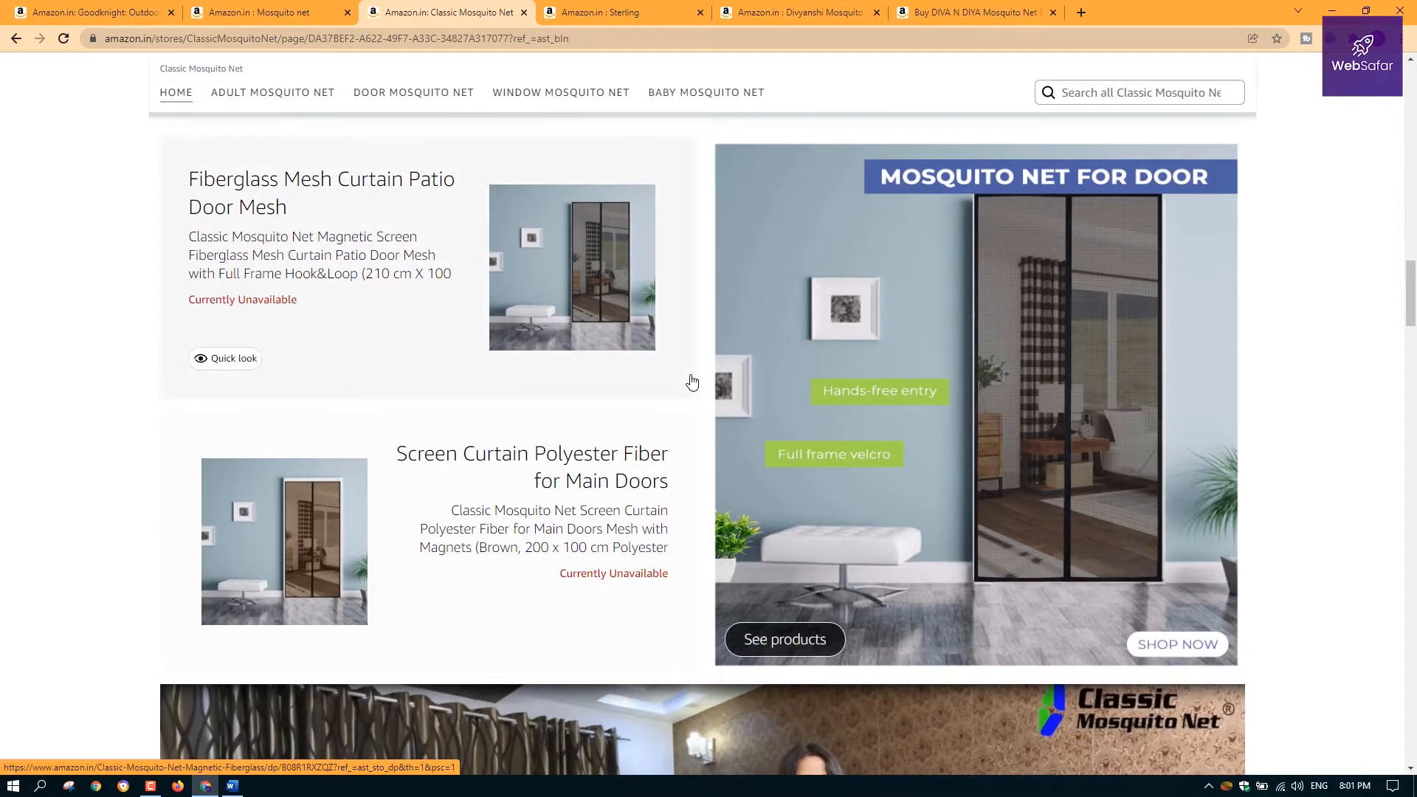
left_click(997, 376)
Look through the home page's introduction video, window net tiles, Baby Mosquito Net banner and product grid
scroll(569, 506, "down", 8)
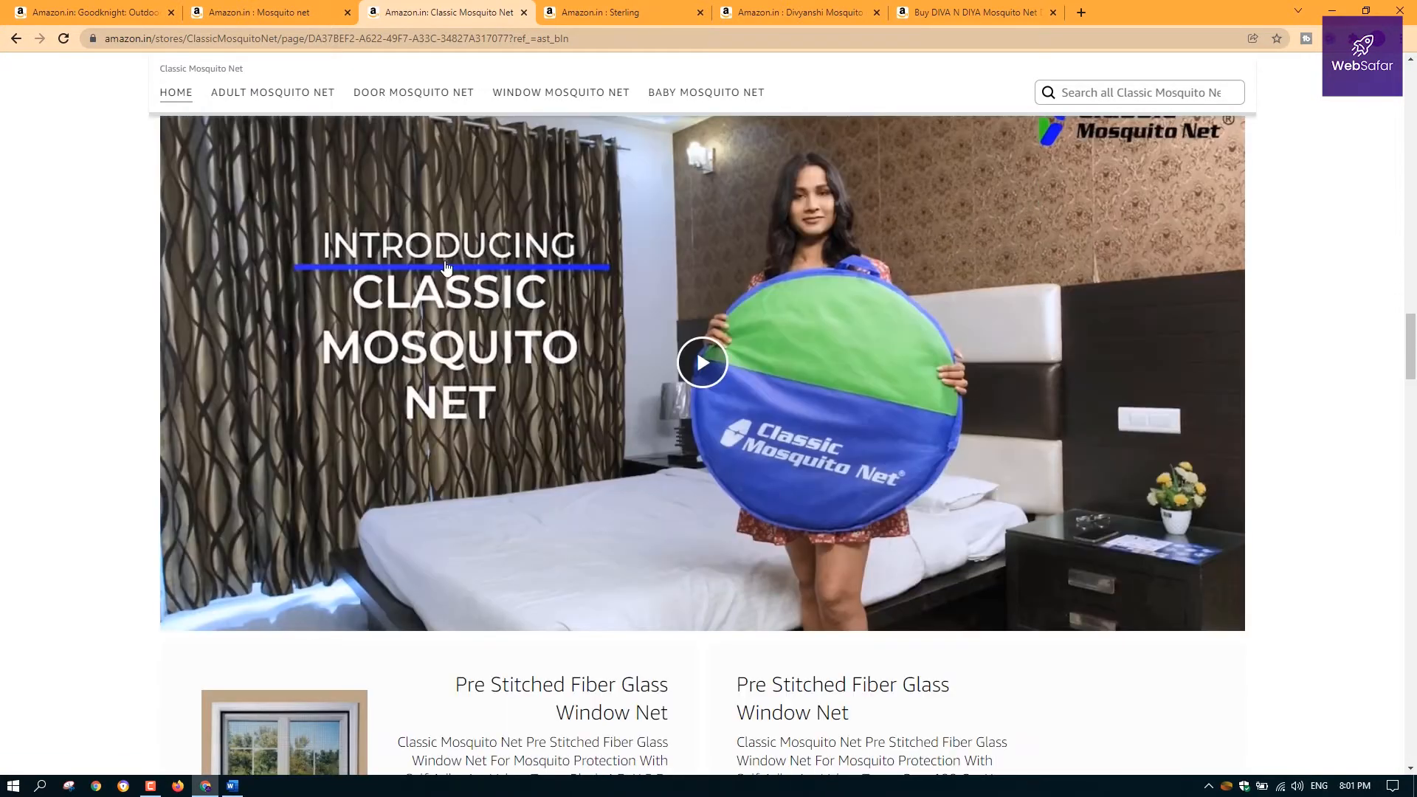
scroll(952, 357, "down", 5)
scroll(1063, 384, "down", 11)
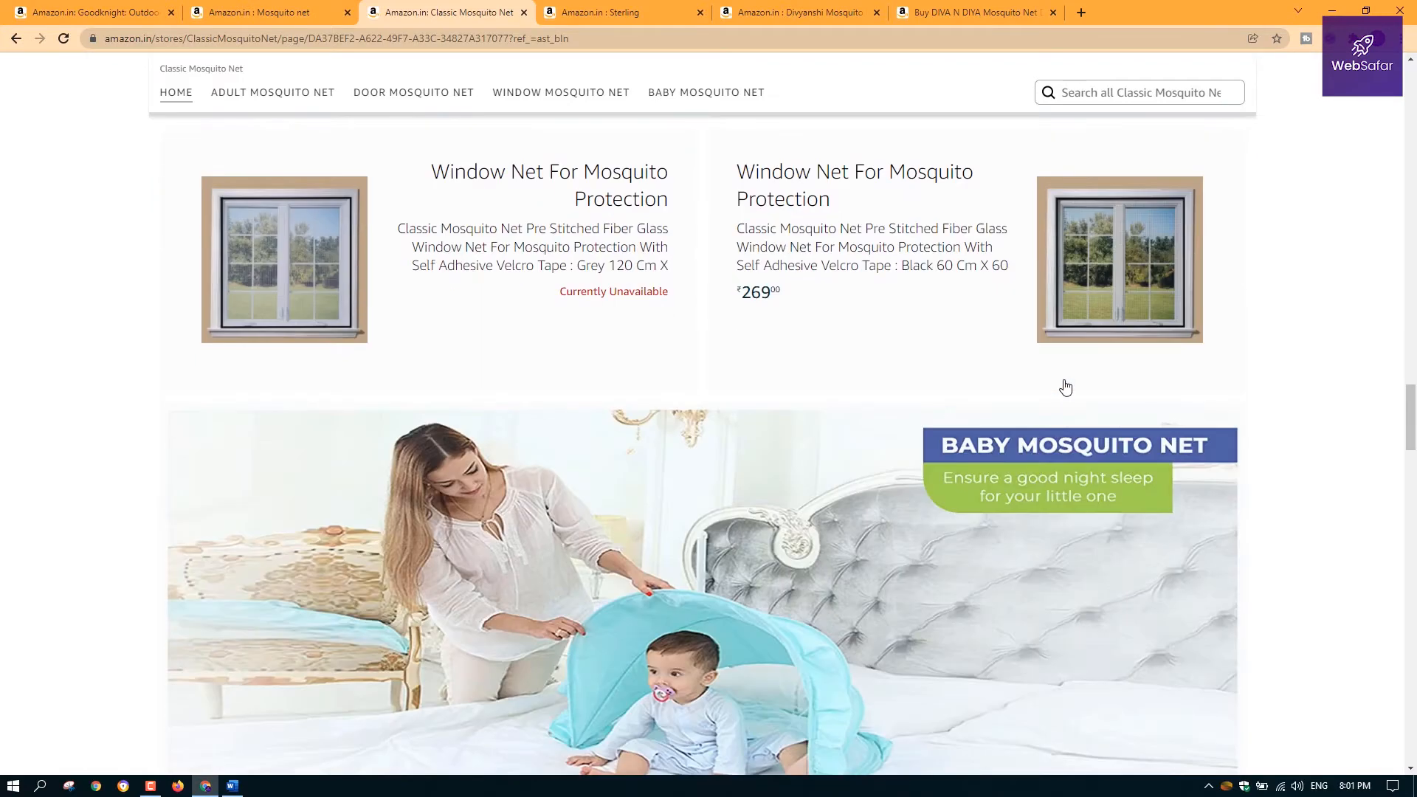
scroll(1063, 411, "down", 13)
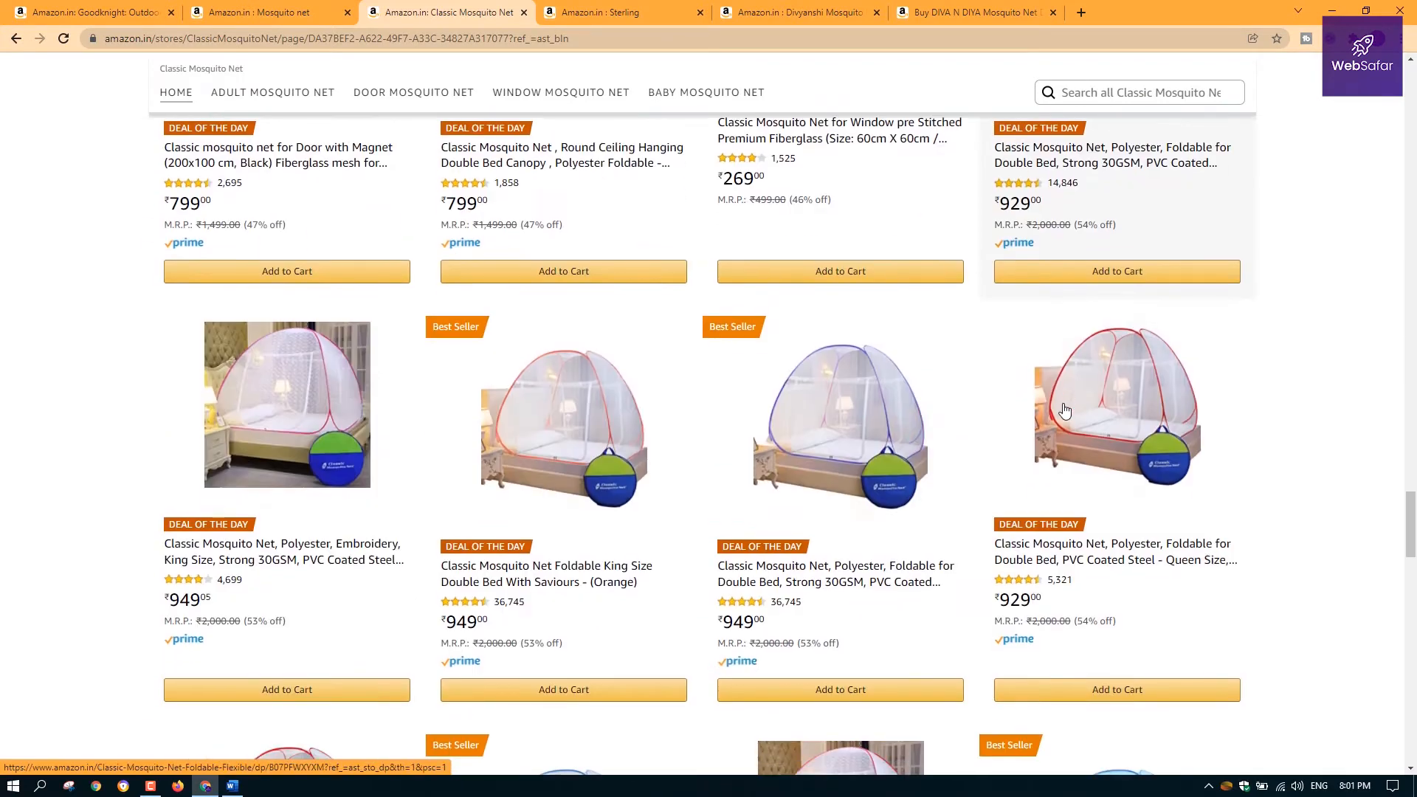
scroll(578, 417, "down", 20)
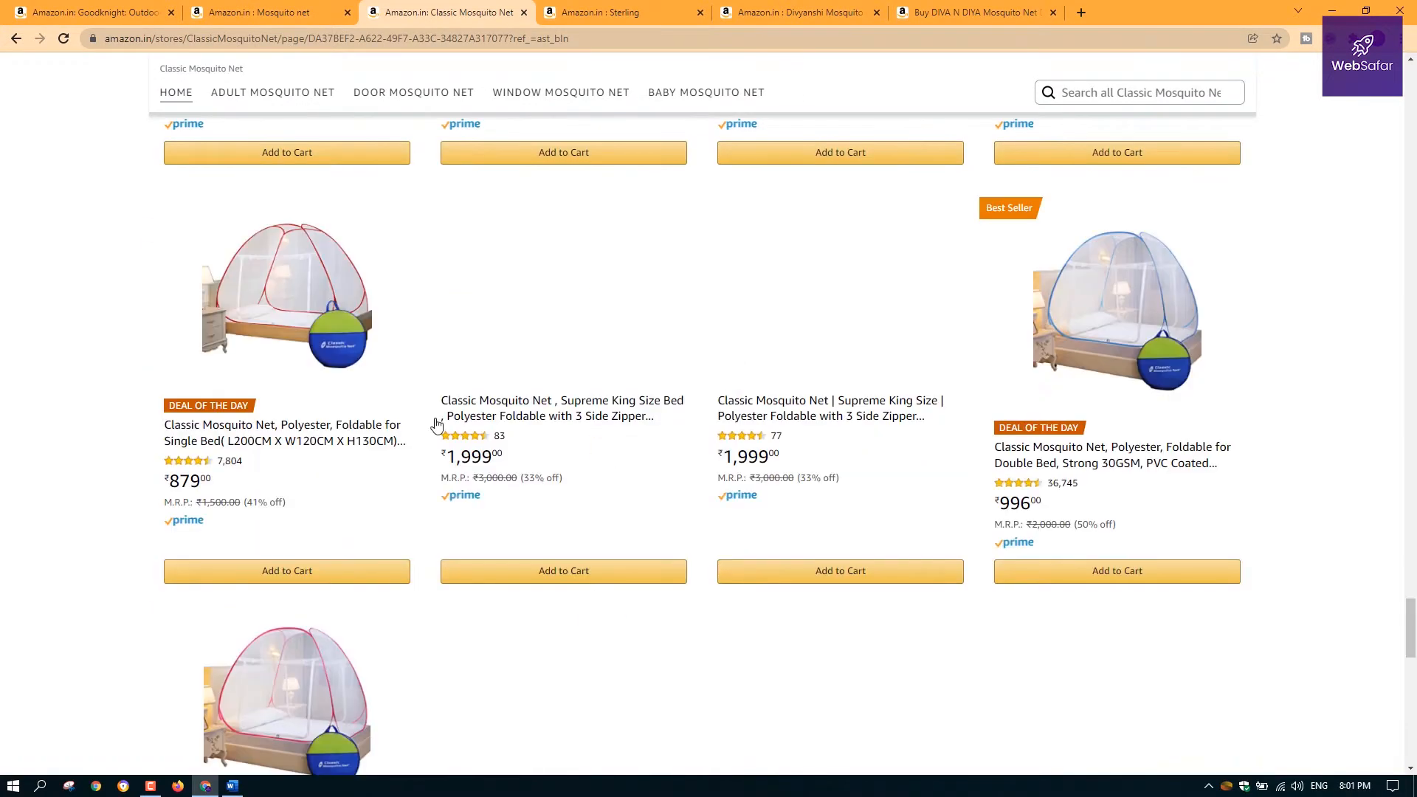
scroll(783, 435, "up", 20)
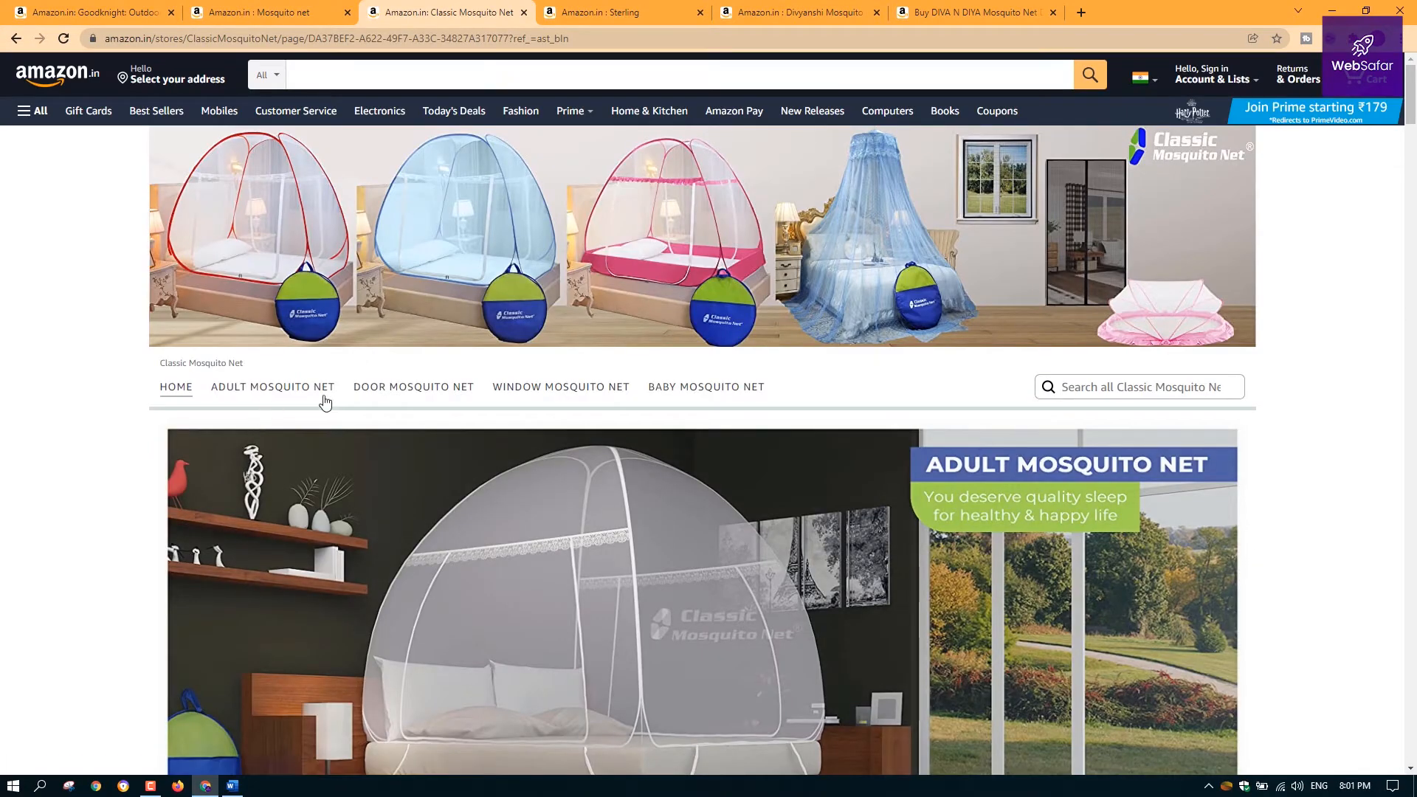
Go over the whole store home page again from the header banner through the product grid and back
scroll(1059, 513, "down", 12)
scroll(1059, 513, "down", 20)
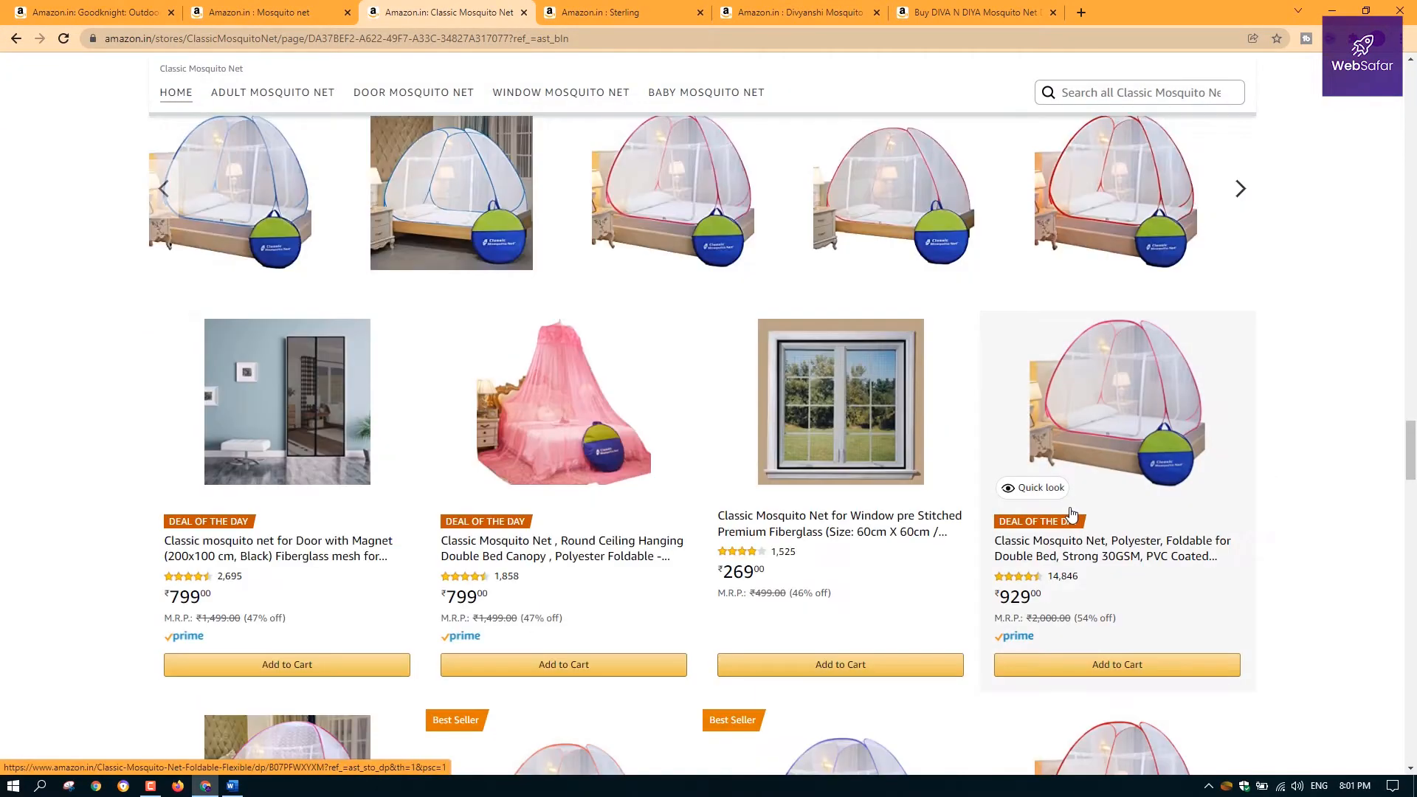
scroll(1383, 482, "down", 10)
scroll(1382, 480, "up", 20)
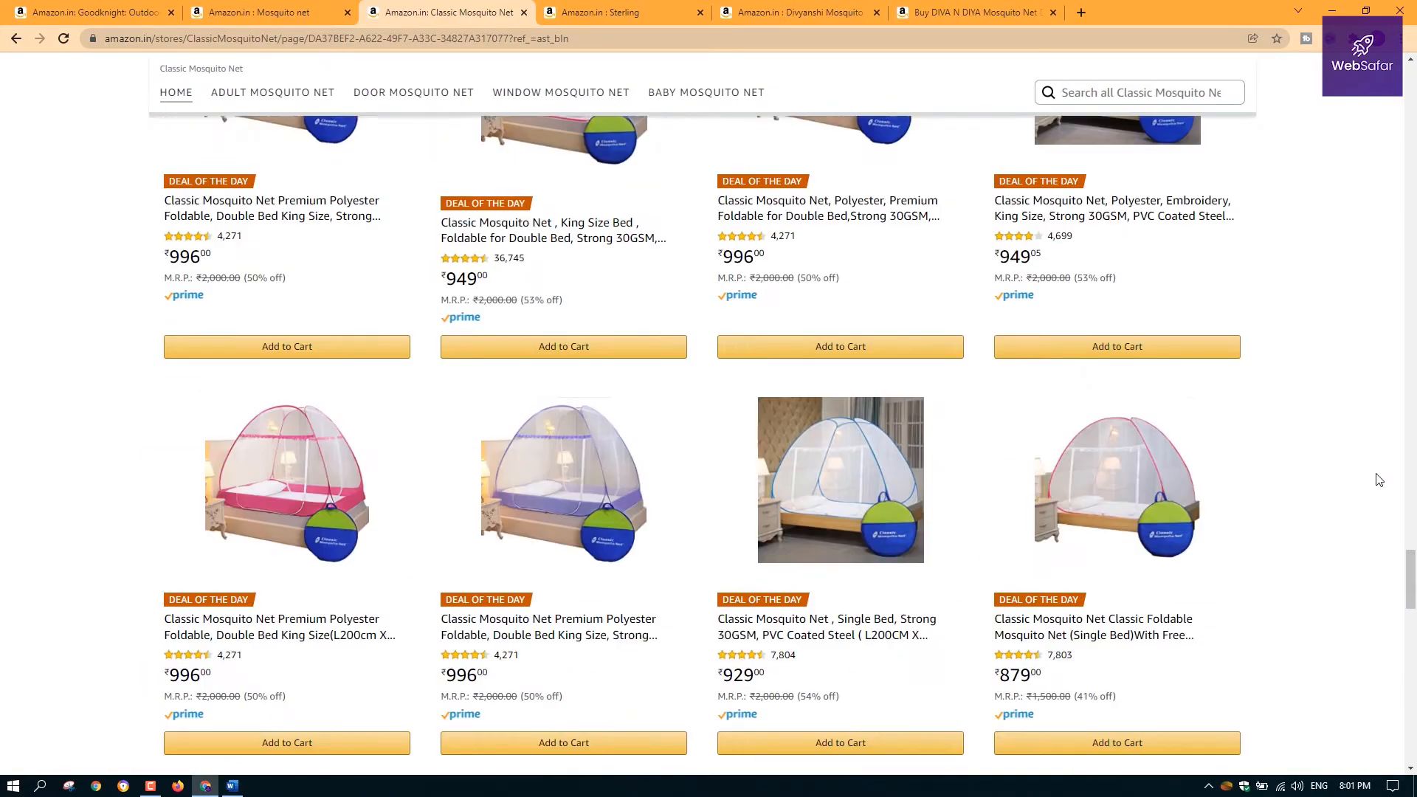
scroll(1233, 415, "up", 8)
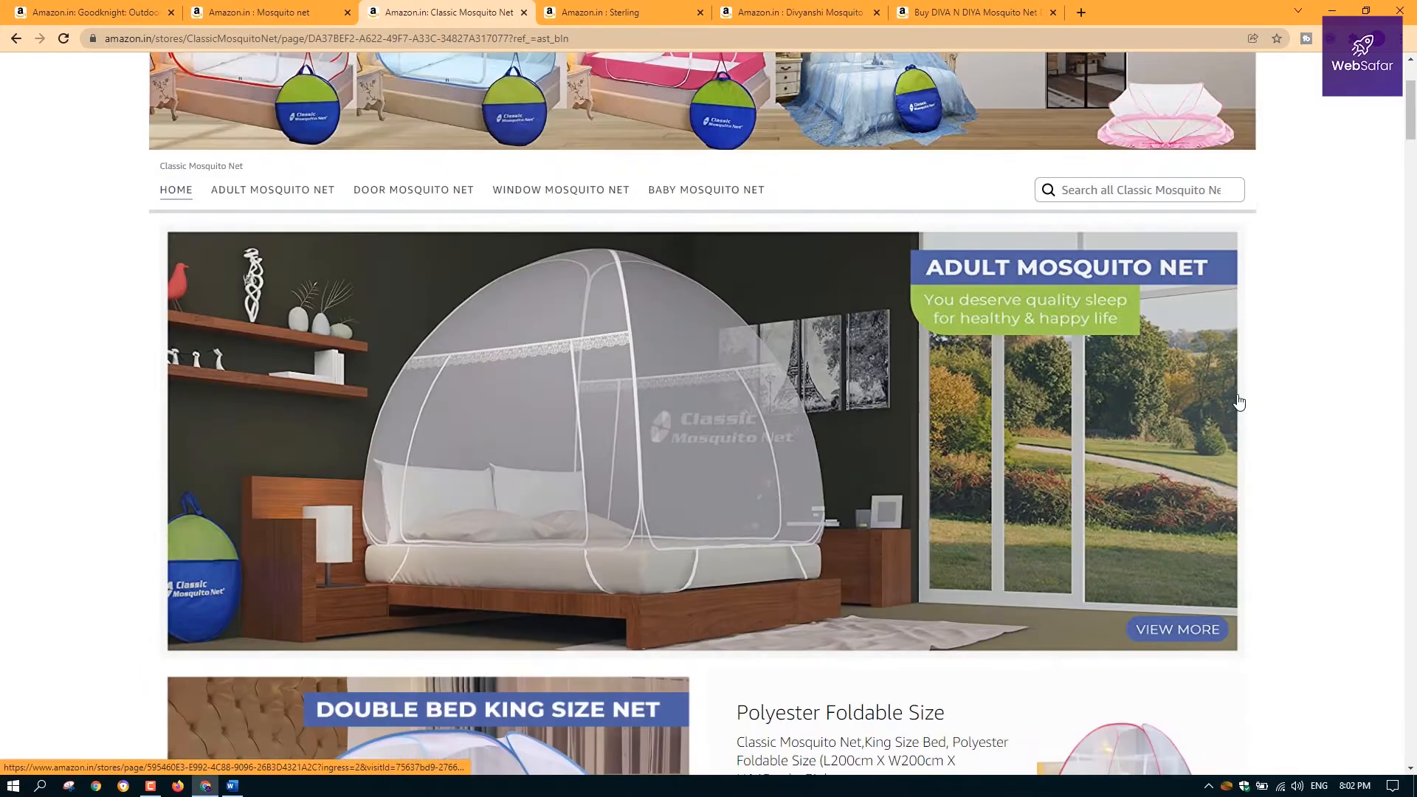
scroll(627, 245, "up", 3)
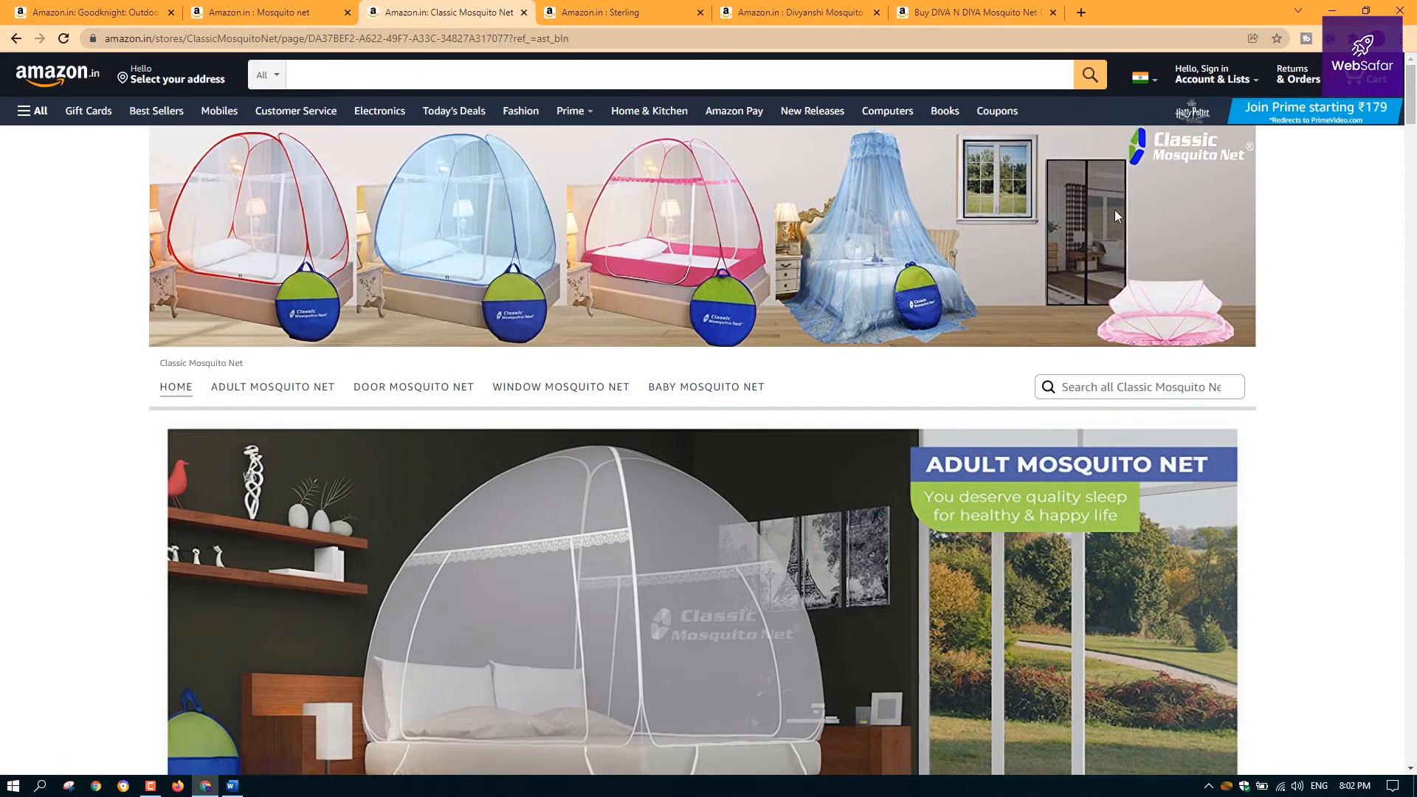
Open the store's Adult Mosquito Net page, followed by the Door Mosquito Net page, and look through the door net products
left_click(259, 388)
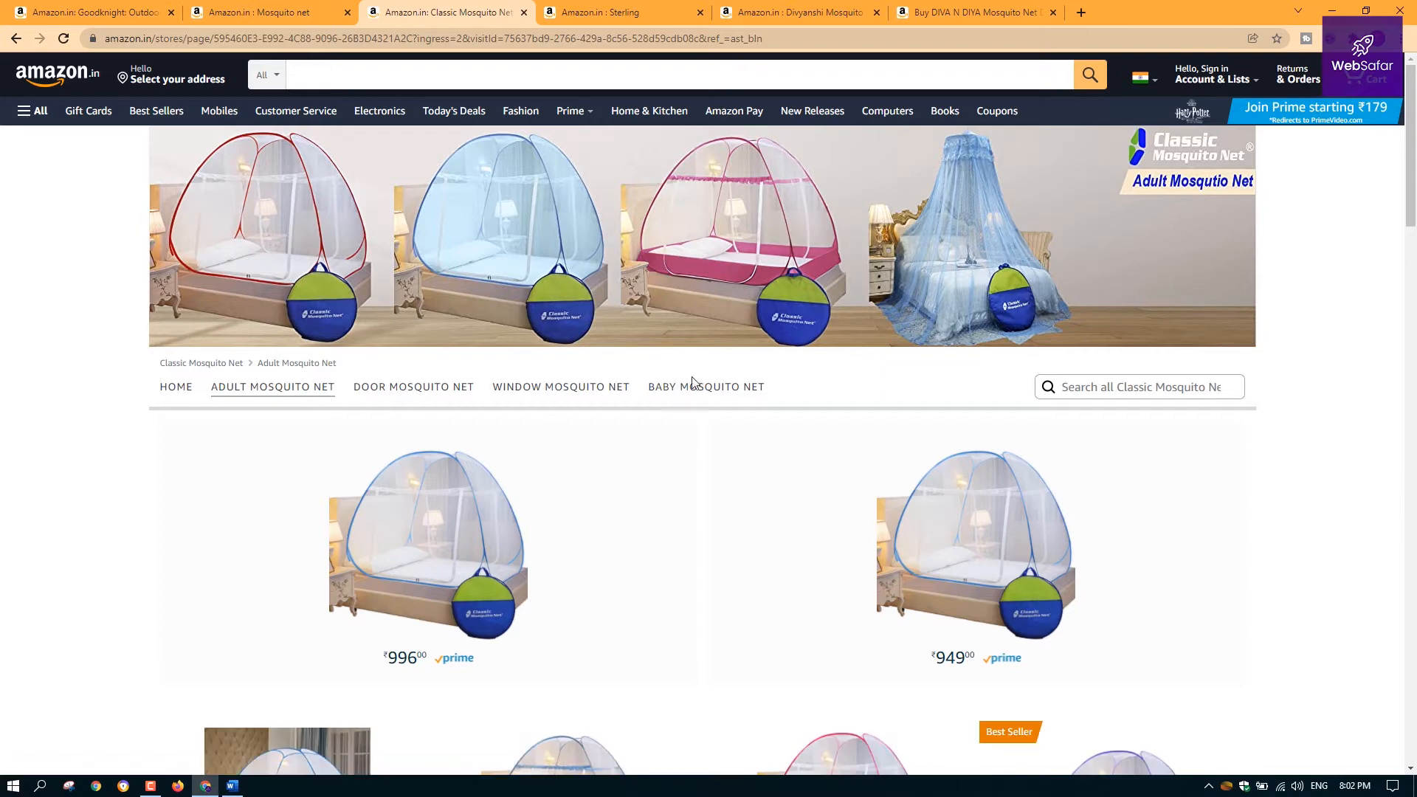
left_click(421, 389)
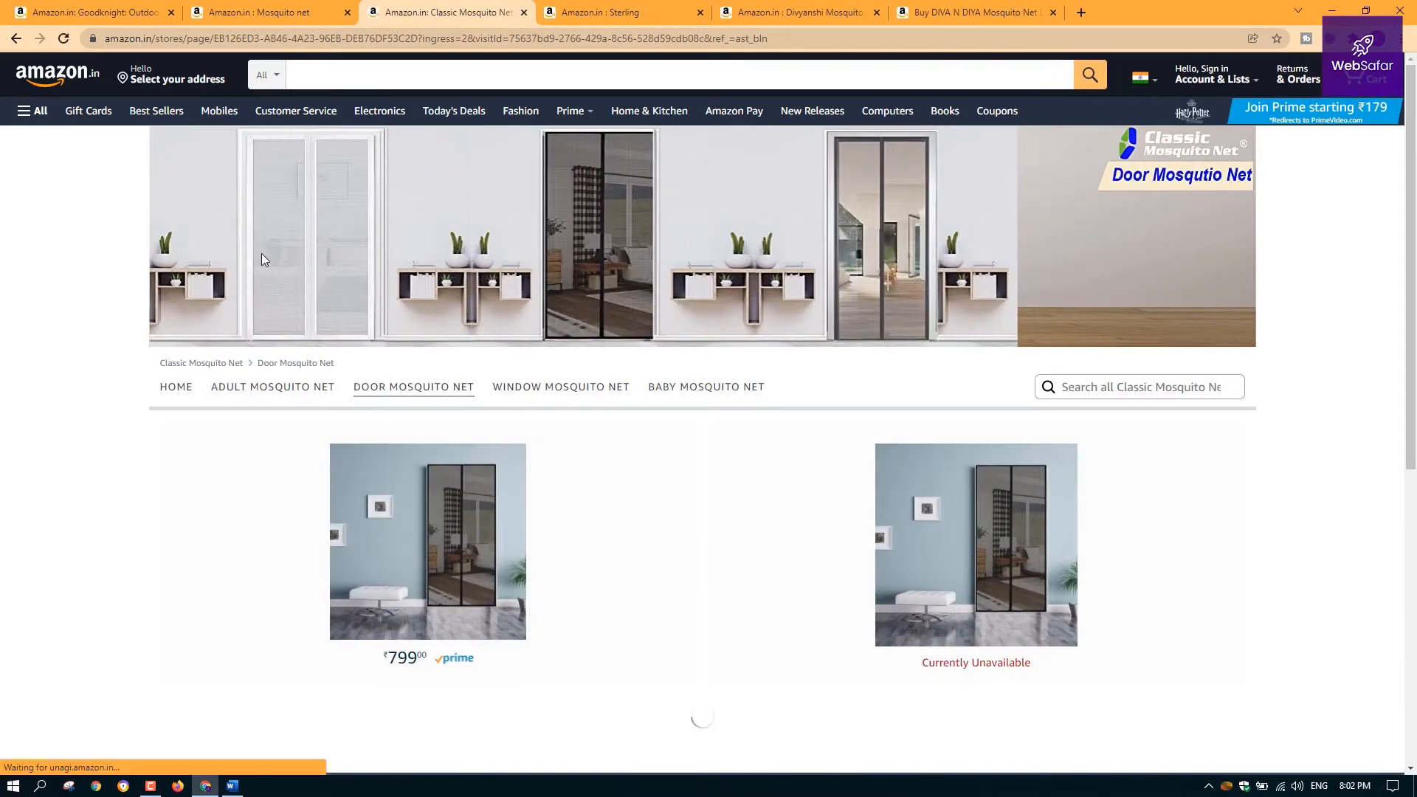
scroll(658, 480, "down", 4)
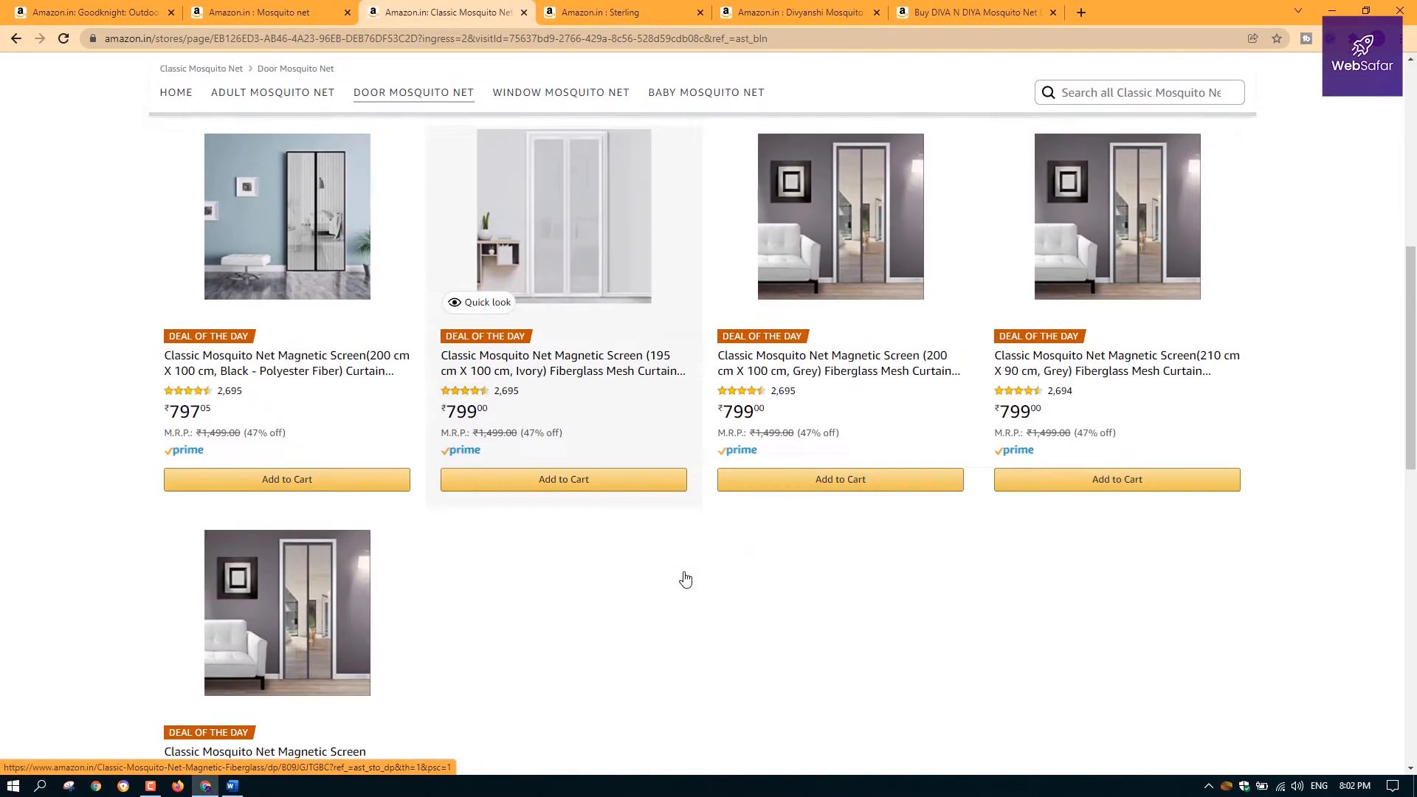
scroll(682, 576, "down", 5)
scroll(680, 569, "up", 10)
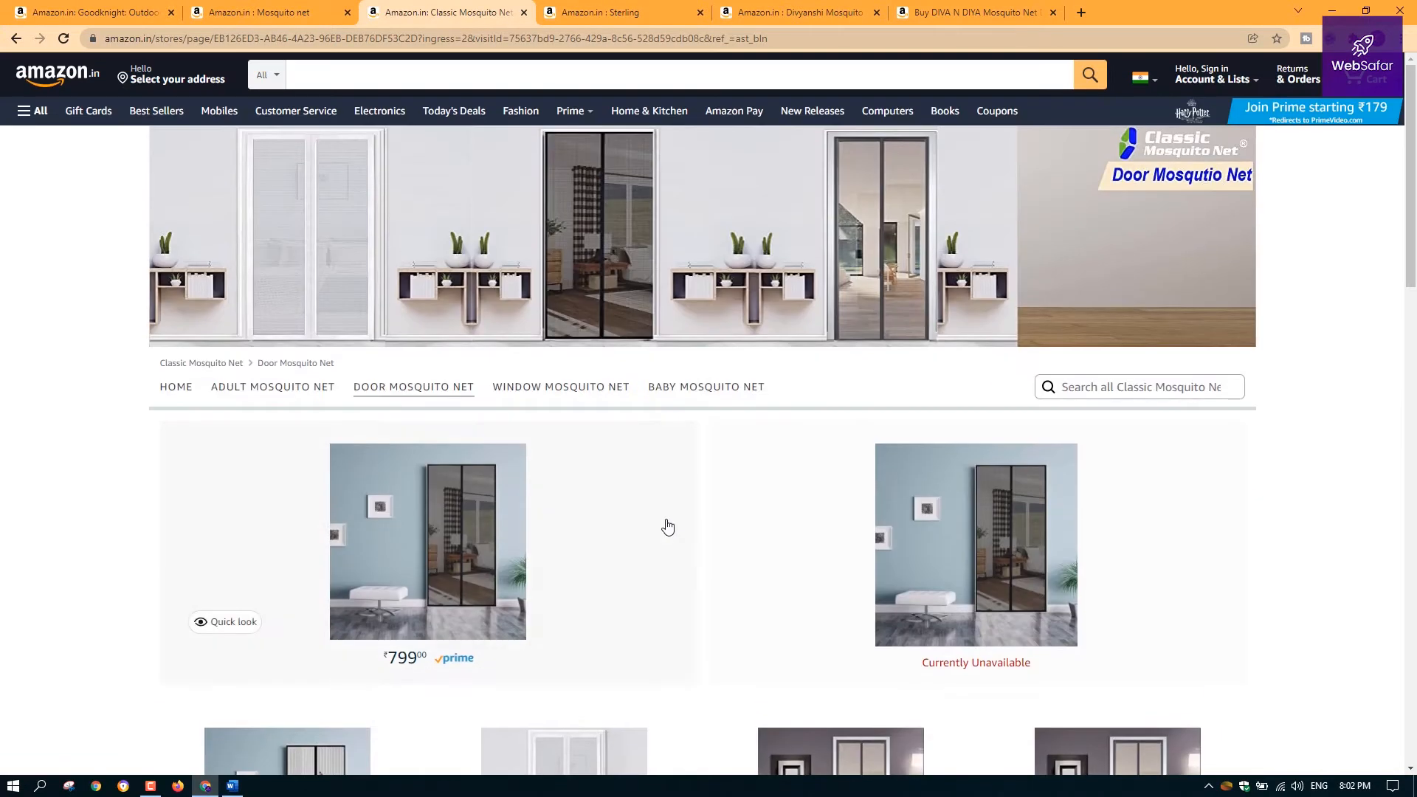
Open the store's Window Mosquito Net page and examine its banner and product listings
left_click(579, 386)
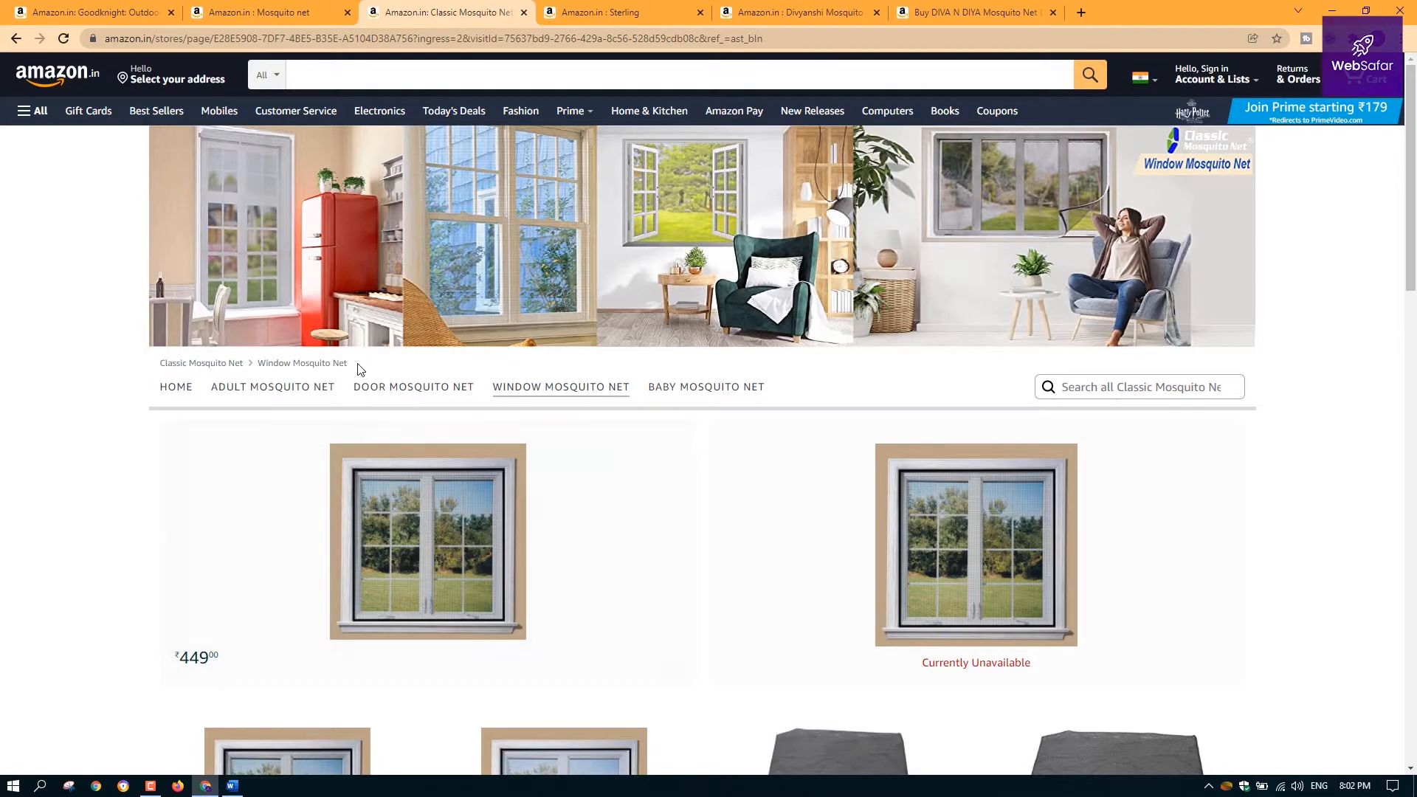
scroll(577, 424, "down", 19)
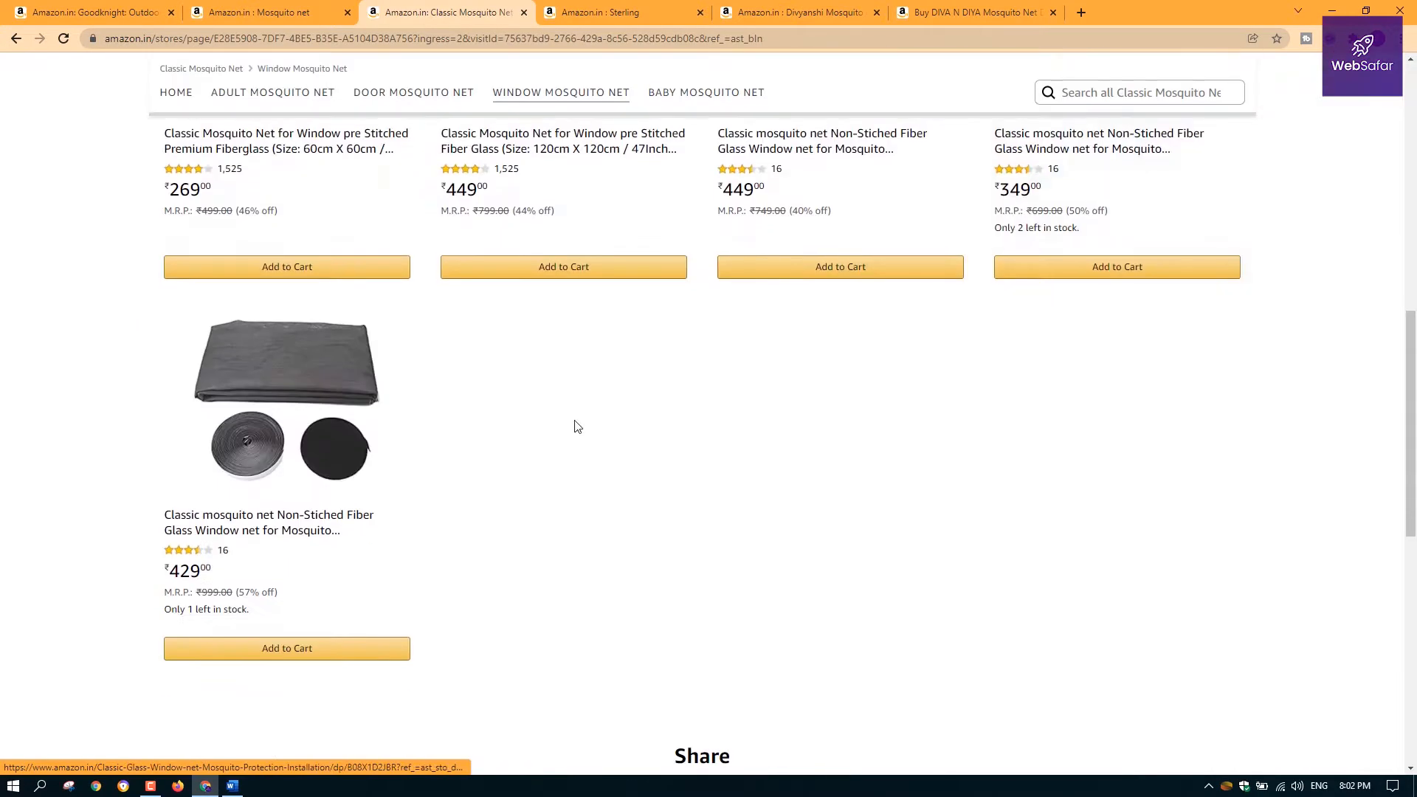
left_click(753, 408)
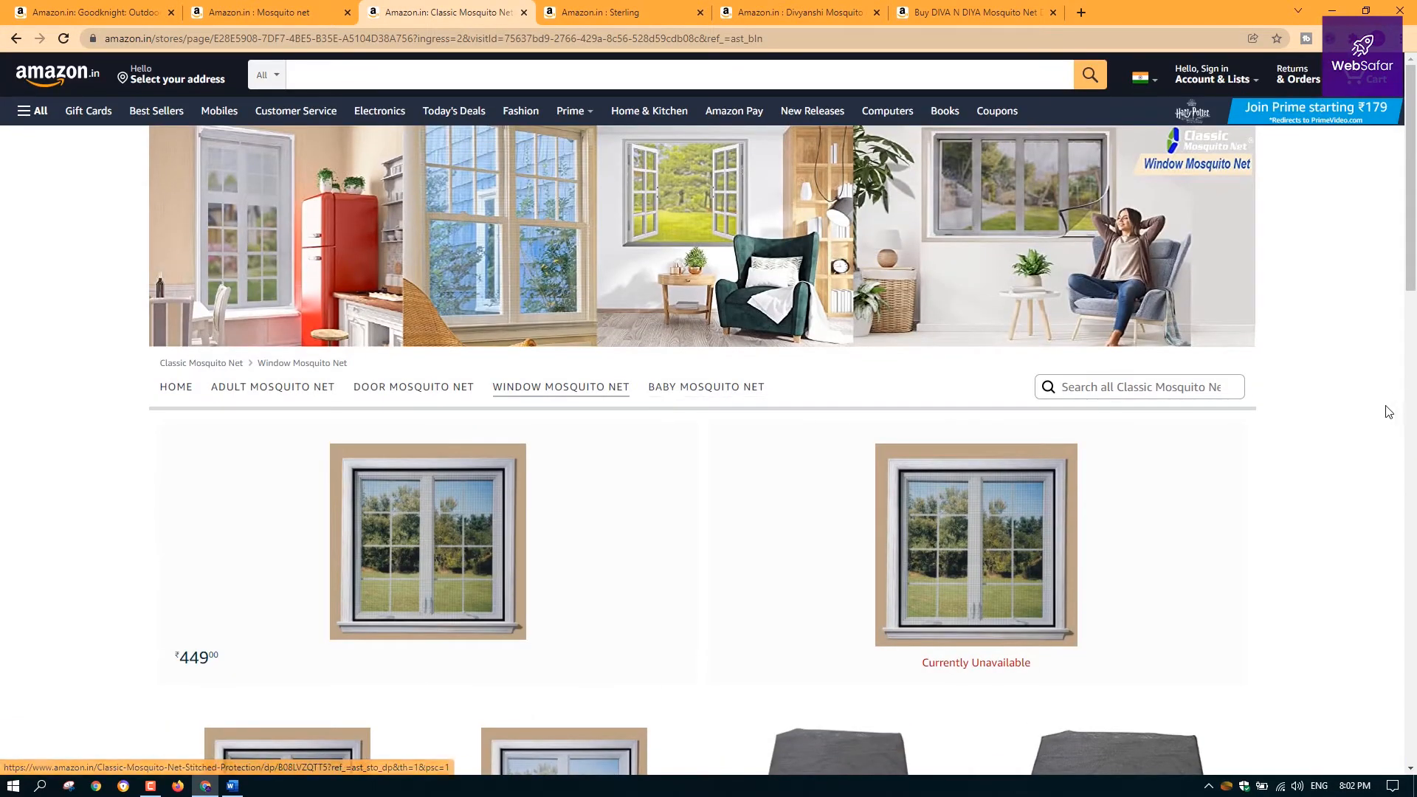
scroll(1216, 398, "down", 2)
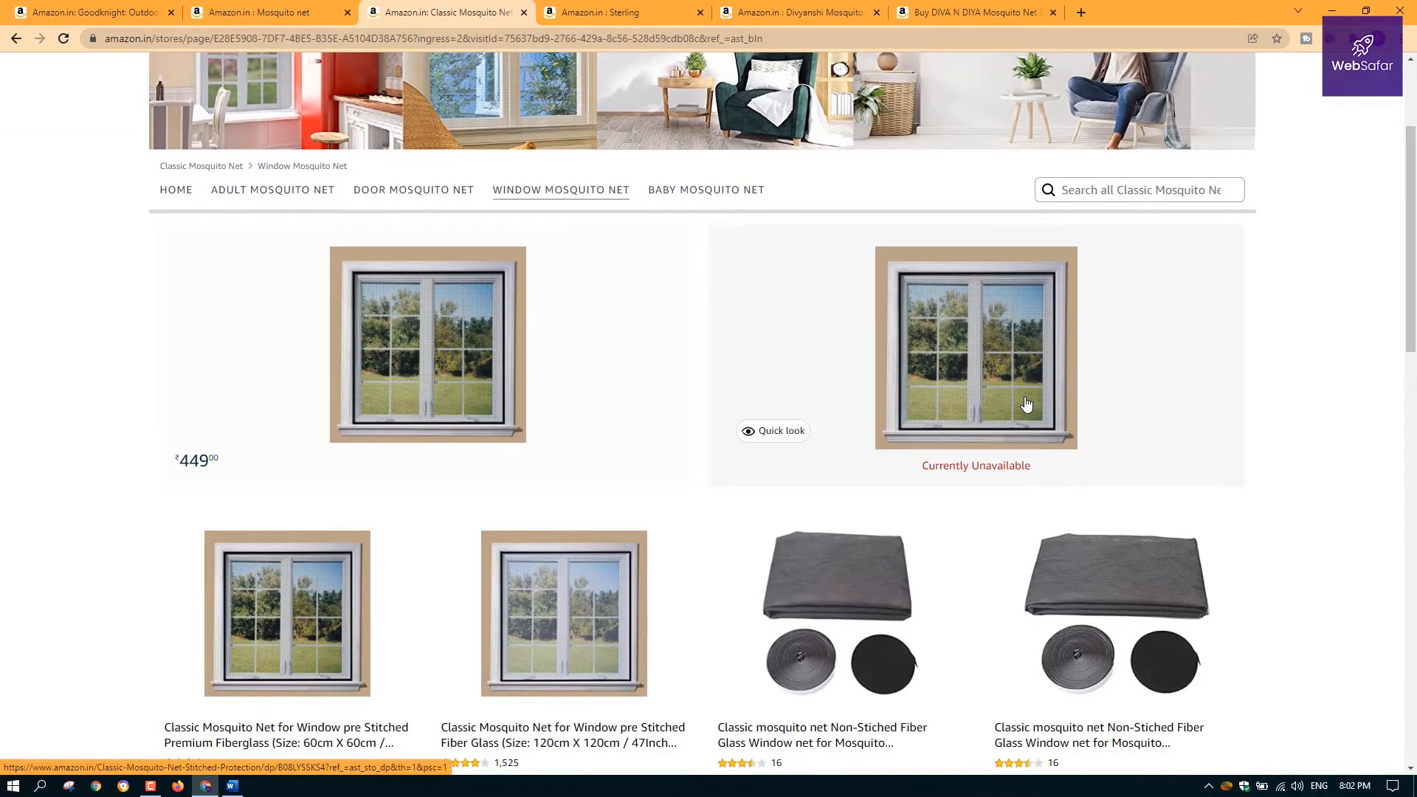
scroll(945, 409, "up", 2)
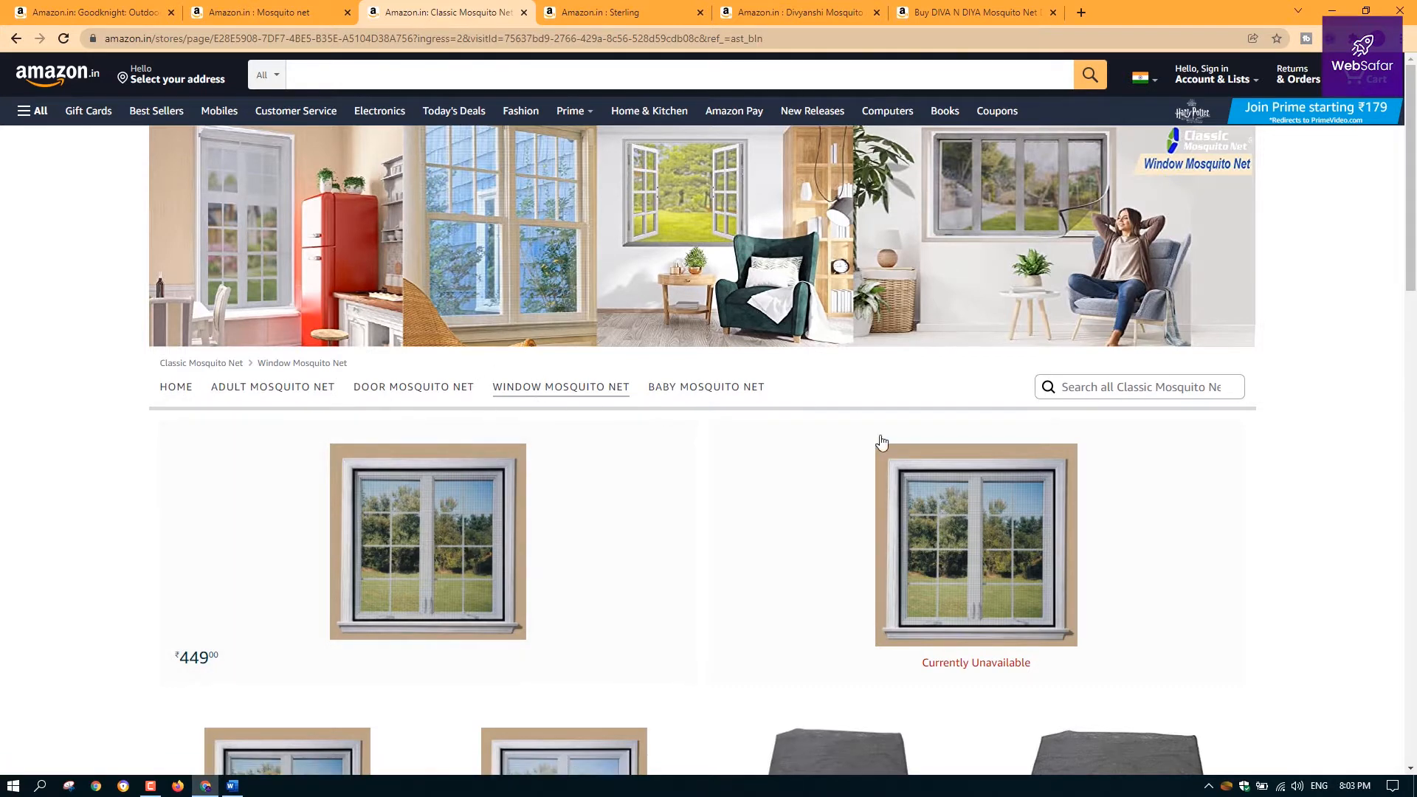
scroll(566, 422, "down", 1)
scroll(567, 422, "down", 10)
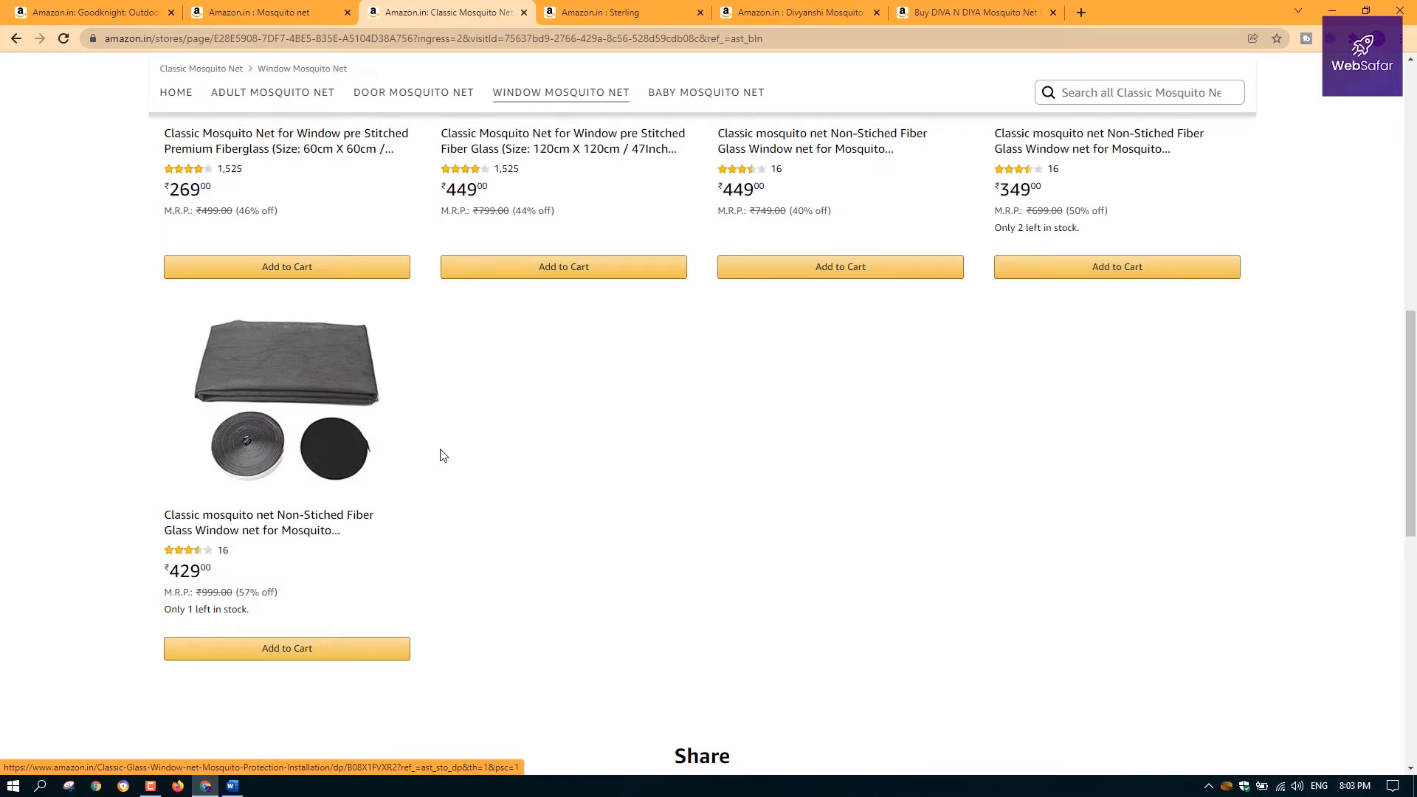
scroll(443, 456, "up", 10)
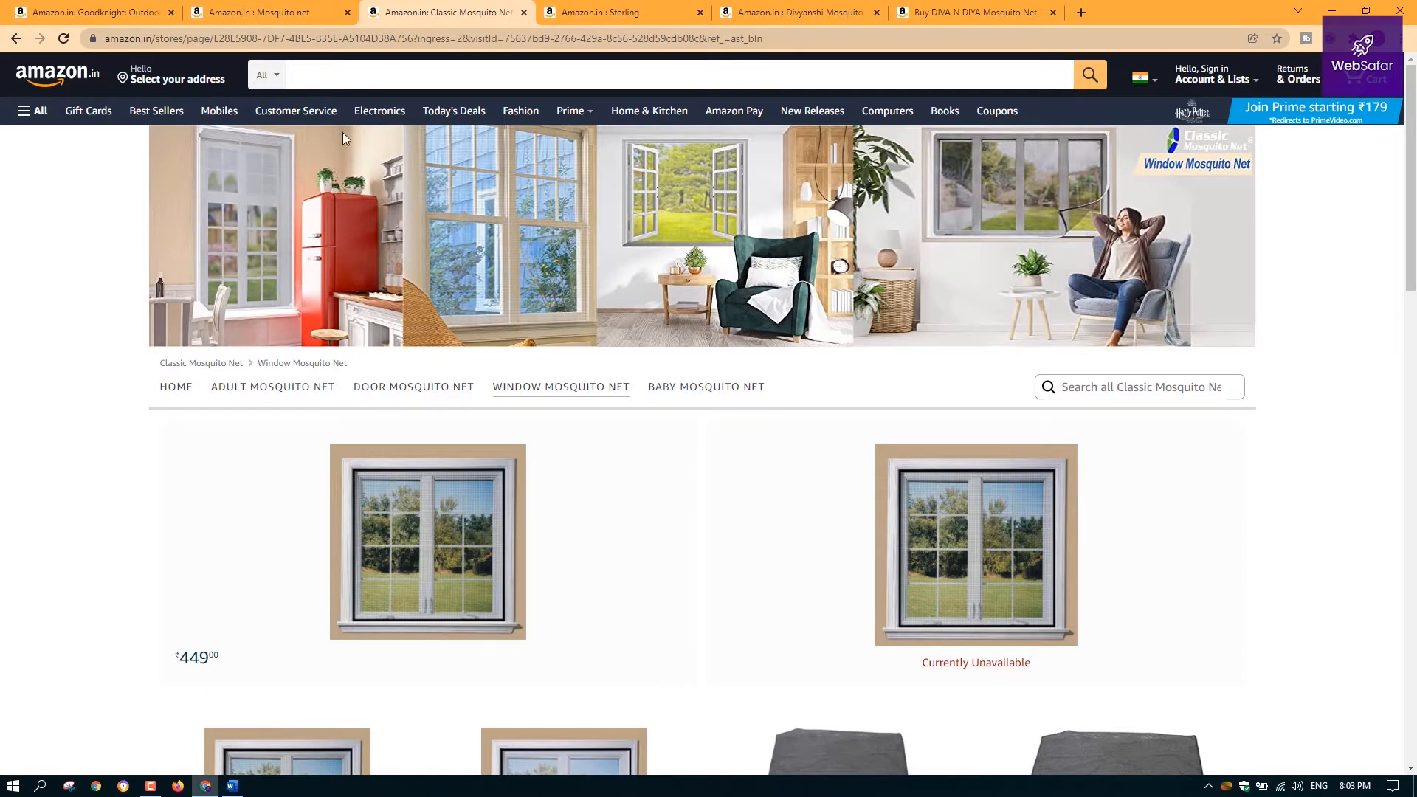
Show the search suggestions for "Mosquito net" on the open search results page, and return to the brand store
left_click(317, 10)
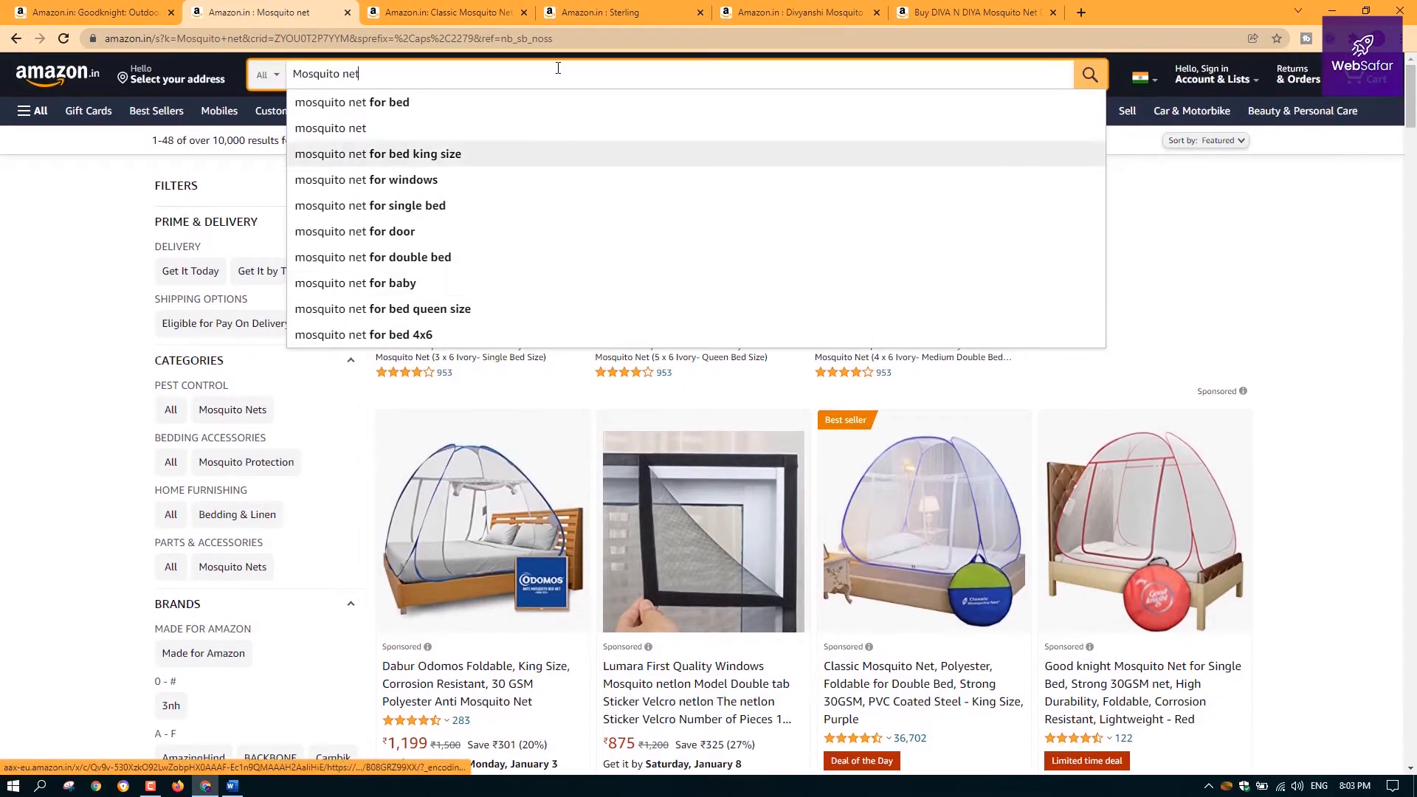
key("ctrl+Tab")
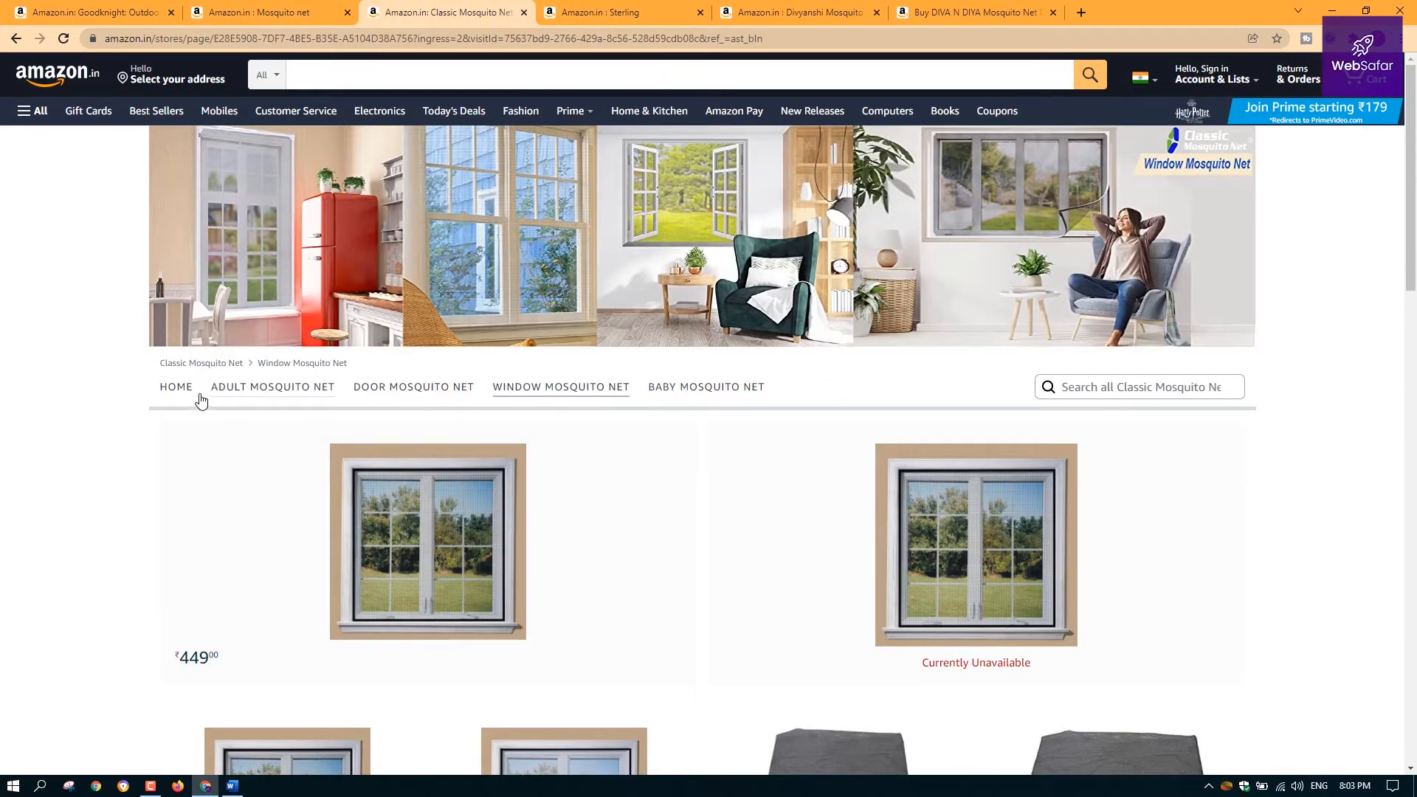
Examine the Window Mosquito Net page down to its social sharing section, and review its window net product tiles
scroll(506, 293, "down", 15)
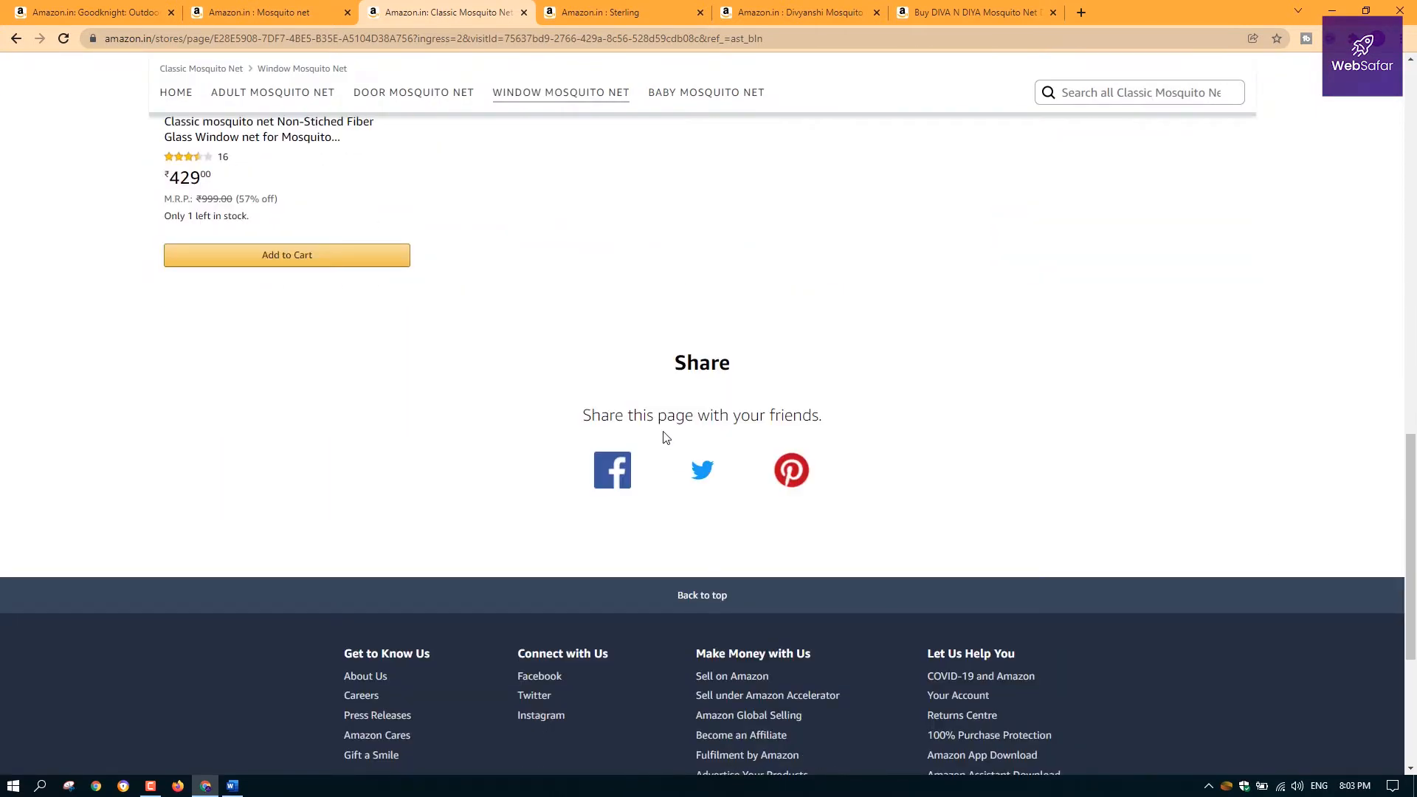
scroll(668, 438, "up", 12)
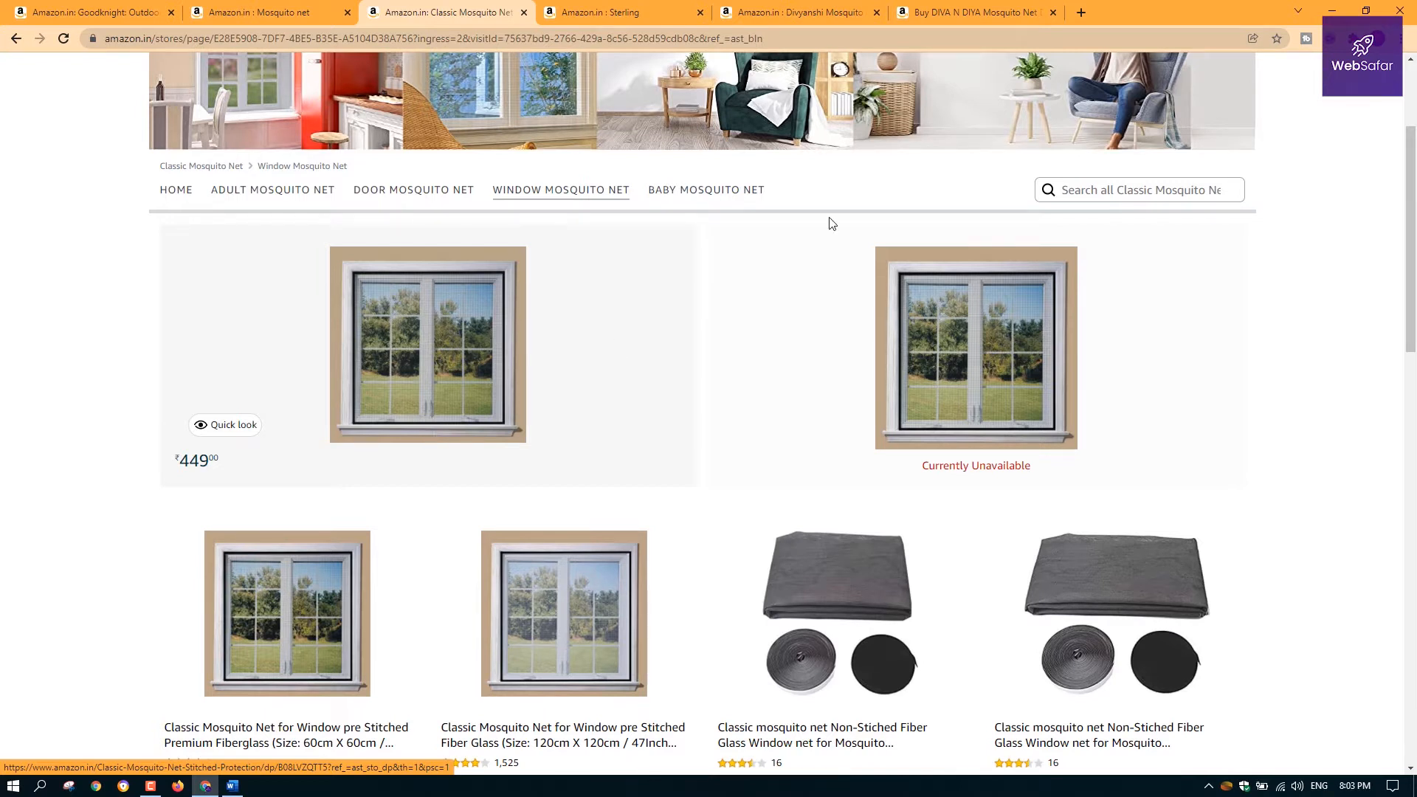
scroll(789, 399, "down", 3)
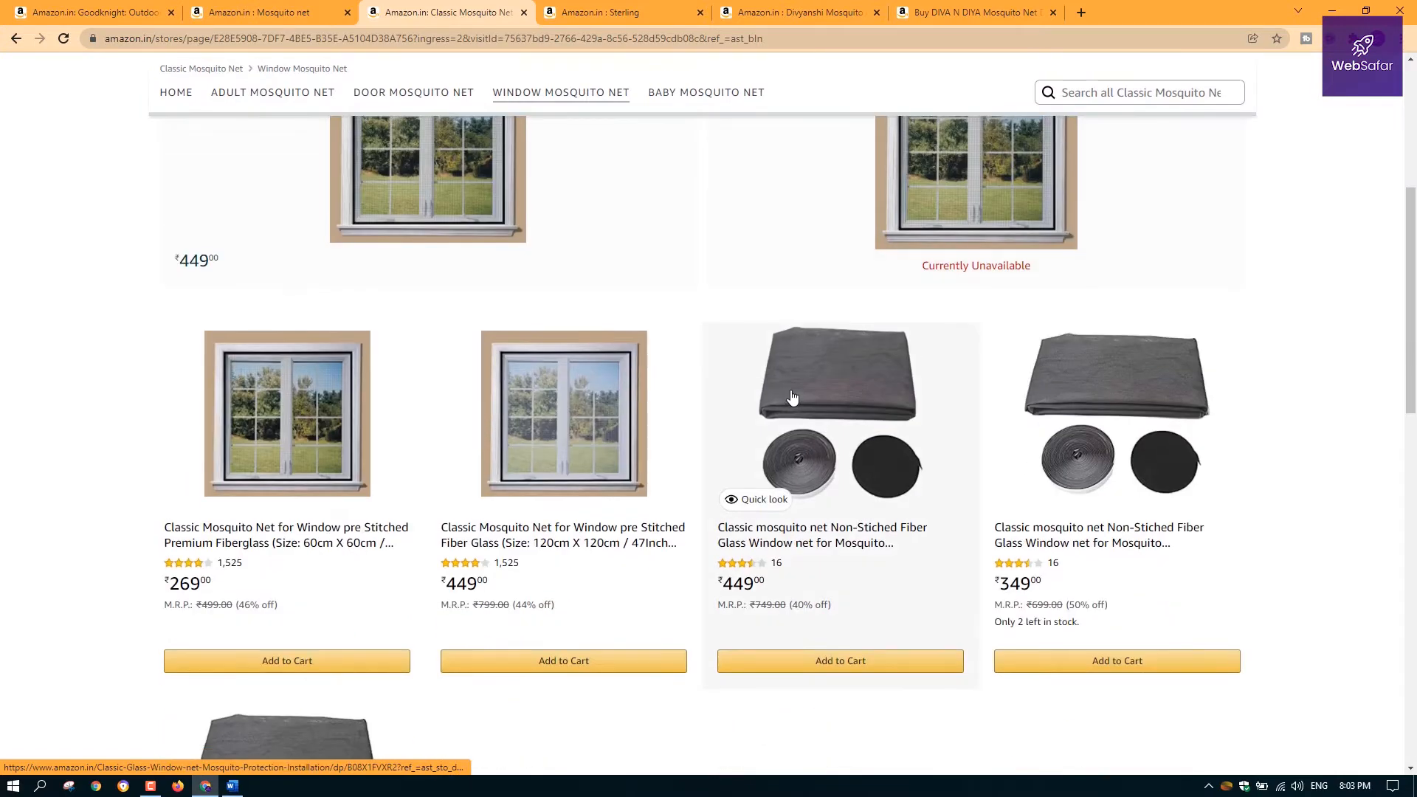
scroll(886, 441, "down", 2)
scroll(974, 459, "up", 7)
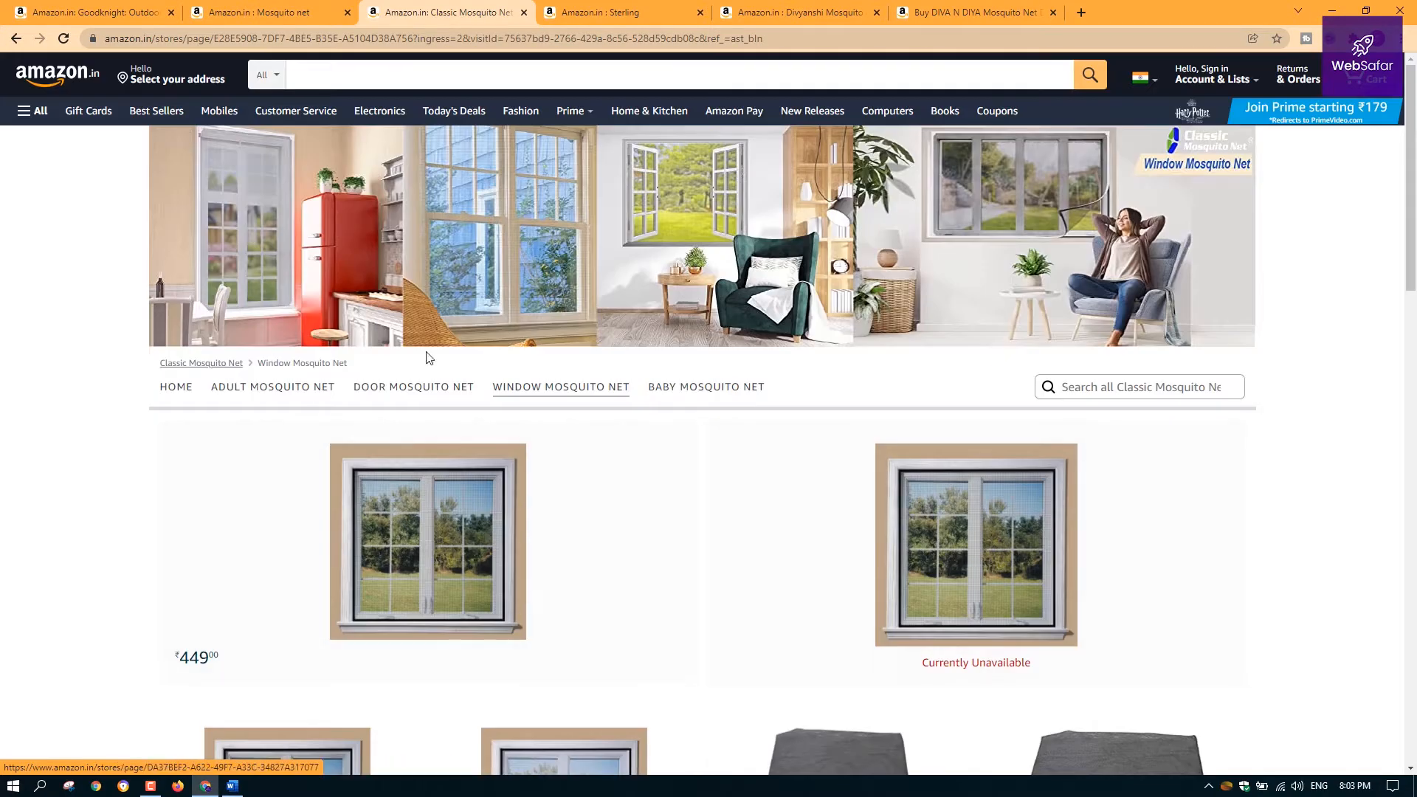
scroll(1240, 579, "down", 10)
scroll(613, 462, "up", 6)
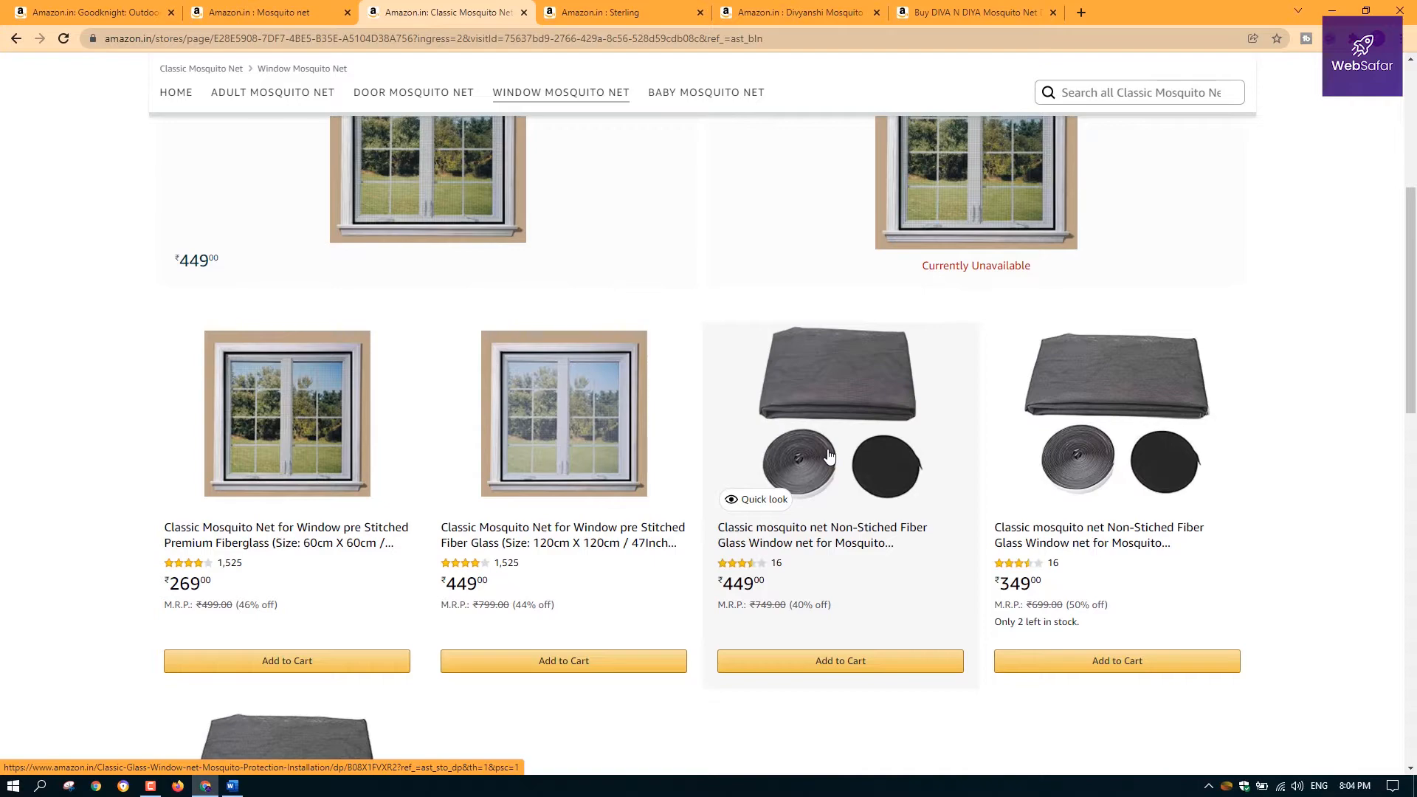
scroll(830, 455, "up", 4)
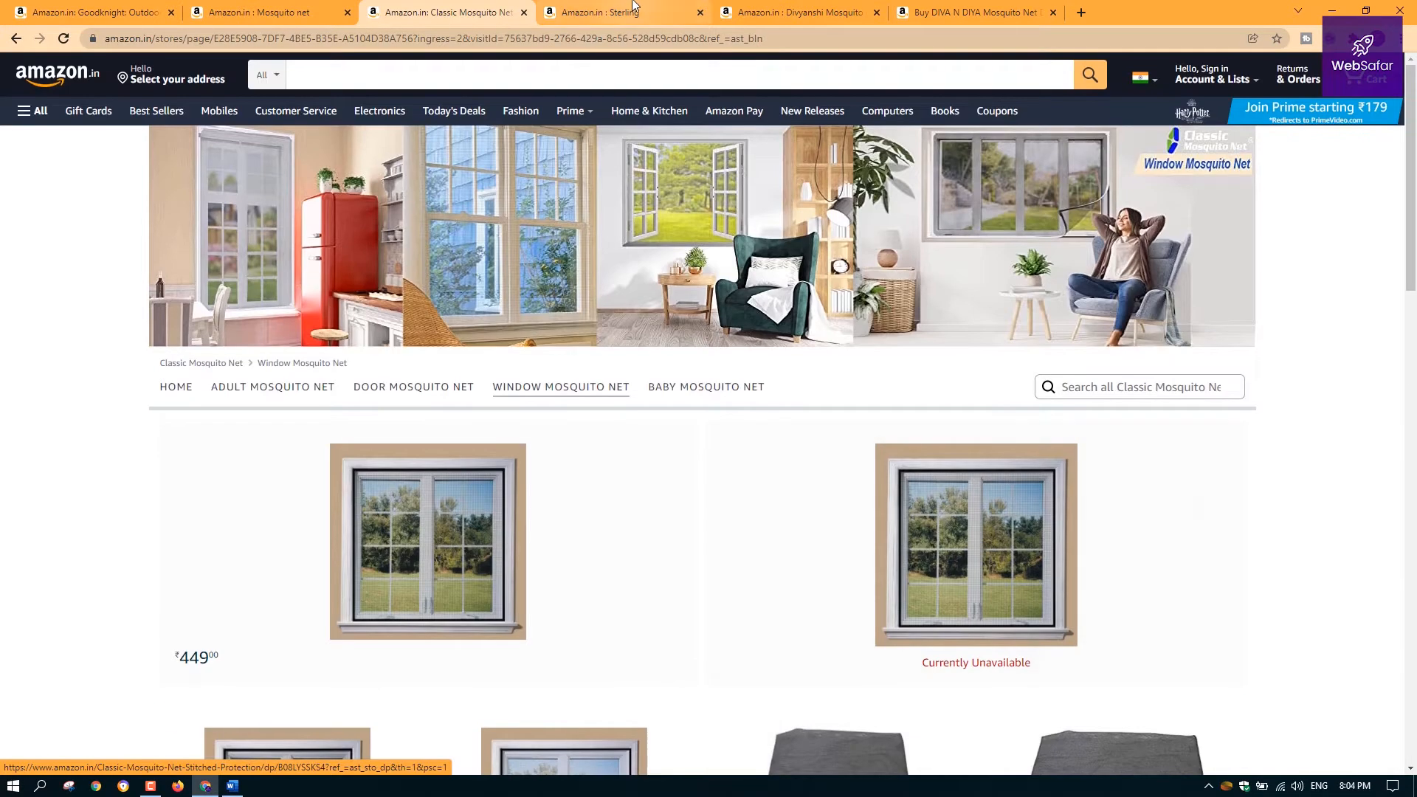
Look through the open "Sterling" search results for comparison, and return to the Classic Mosquito Net store's window net page
left_click(600, 11)
scroll(717, 358, "up", 7)
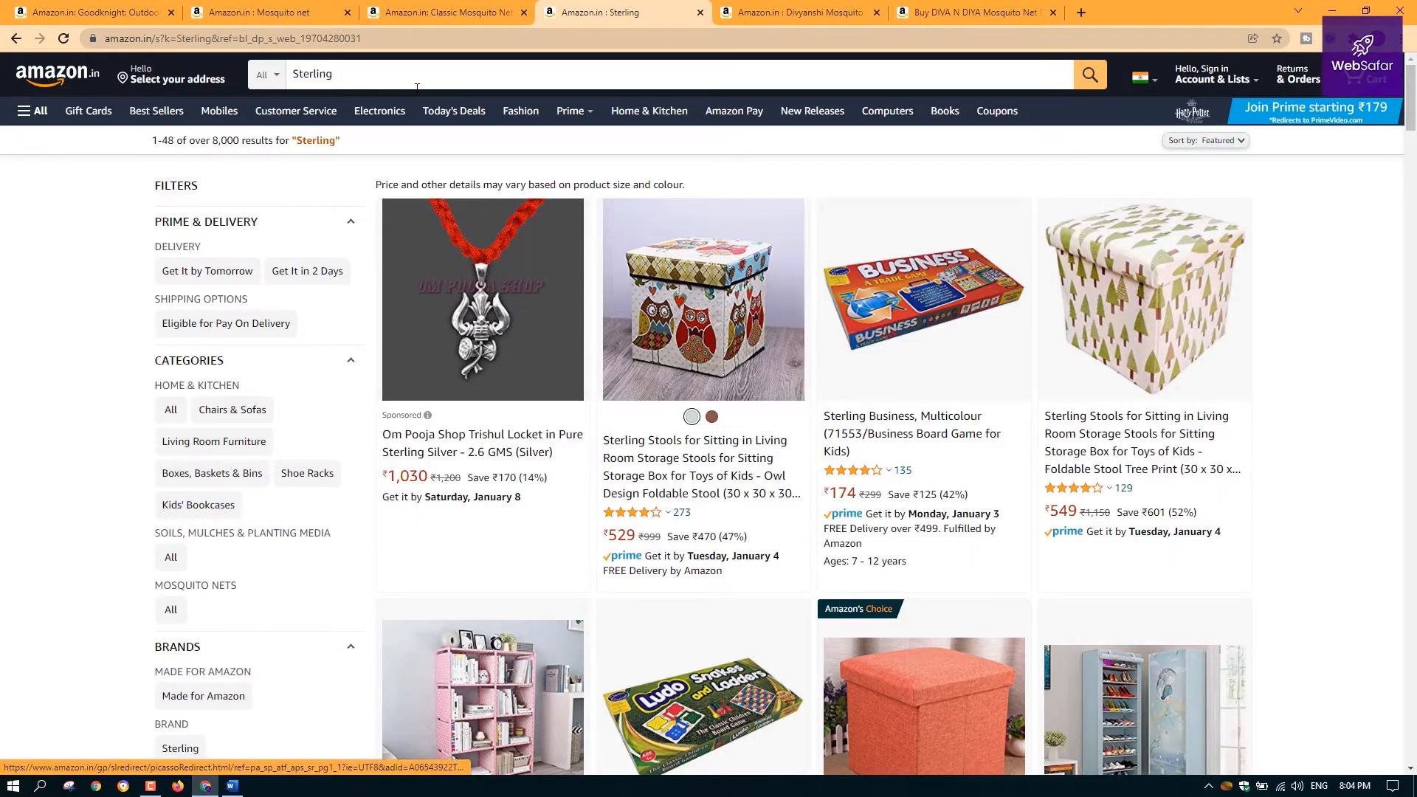
scroll(1072, 522, "down", 7)
scroll(1072, 522, "down", 2)
scroll(807, 369, "up", 10)
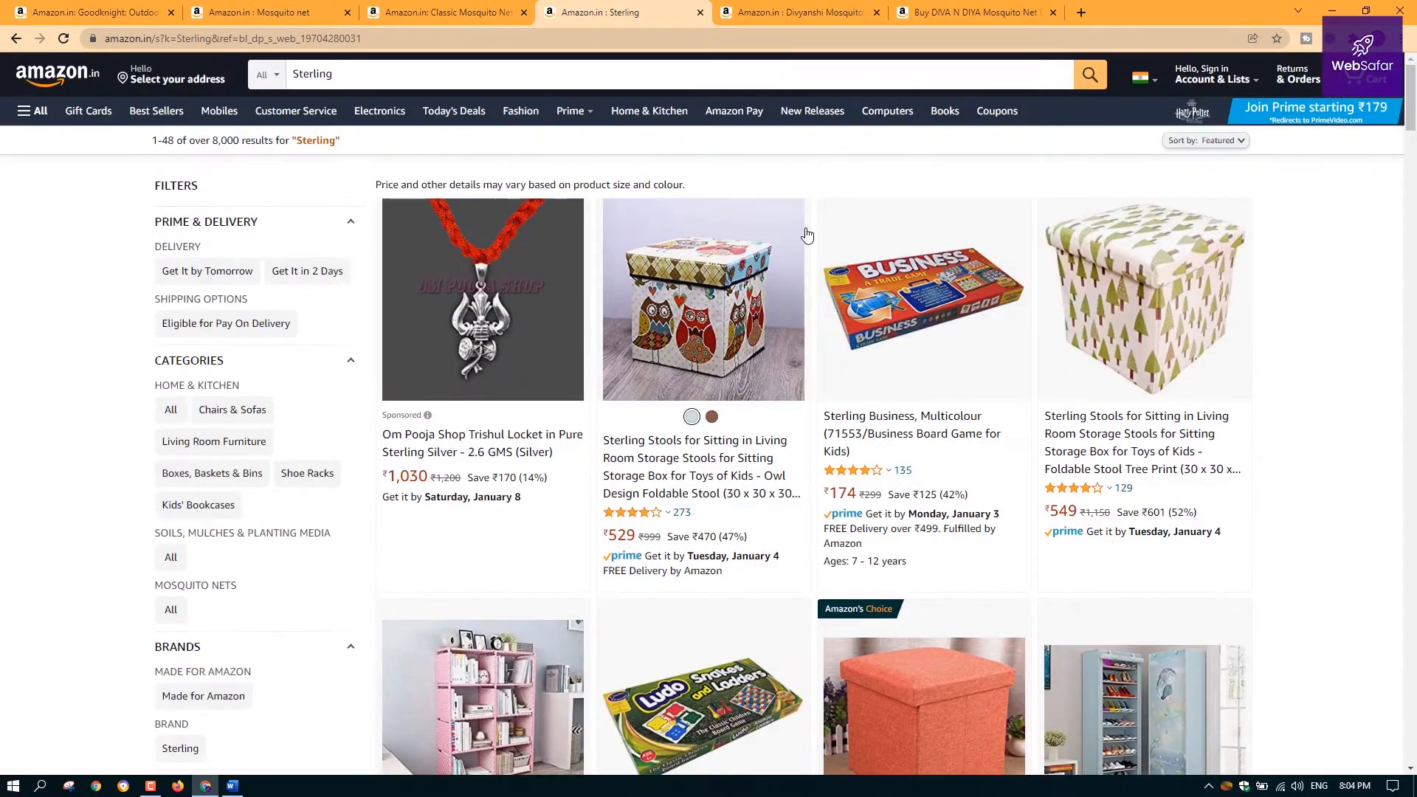
left_click(443, 12)
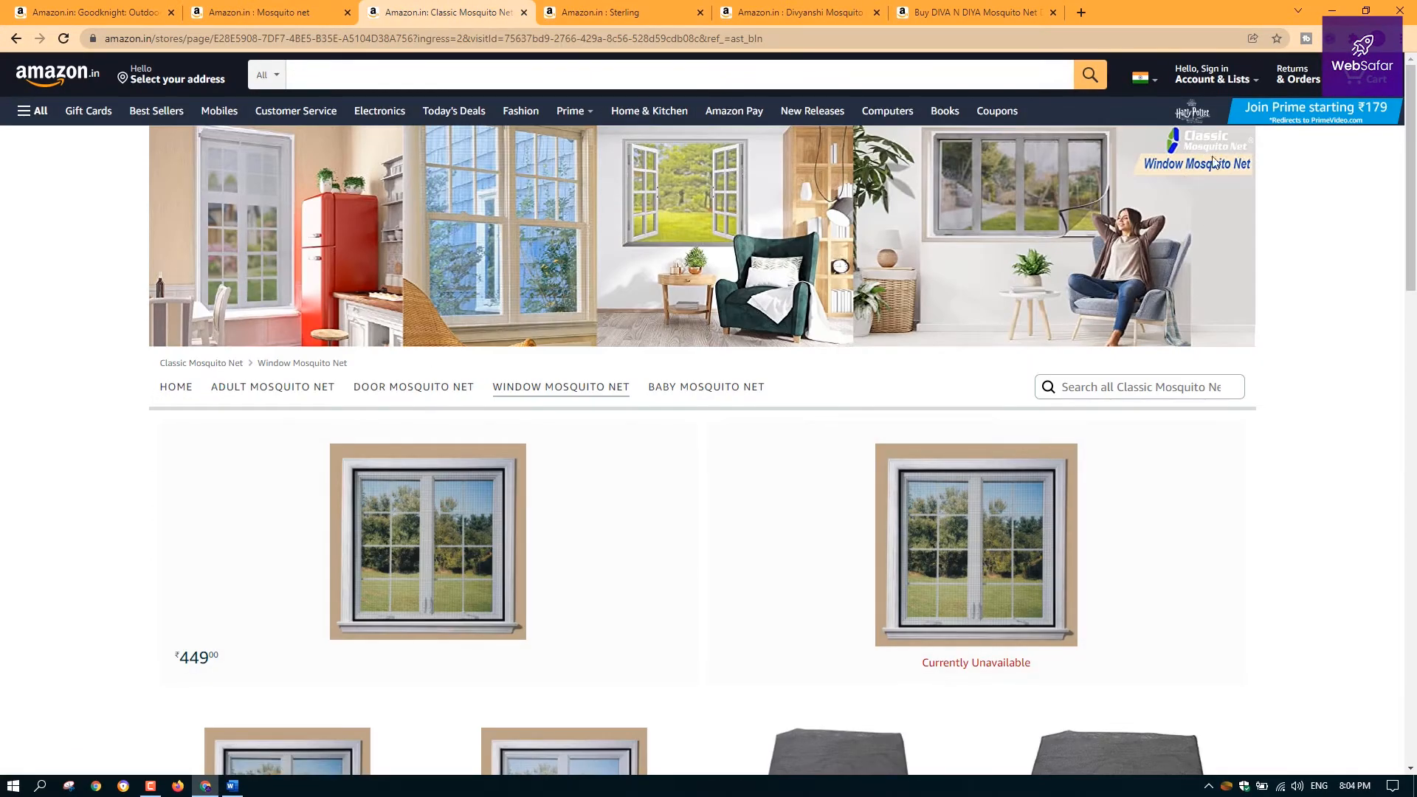
Switch to the Goodknight brand store, open its home page, and examine the product listings down to the repellent patches
left_click(88, 12)
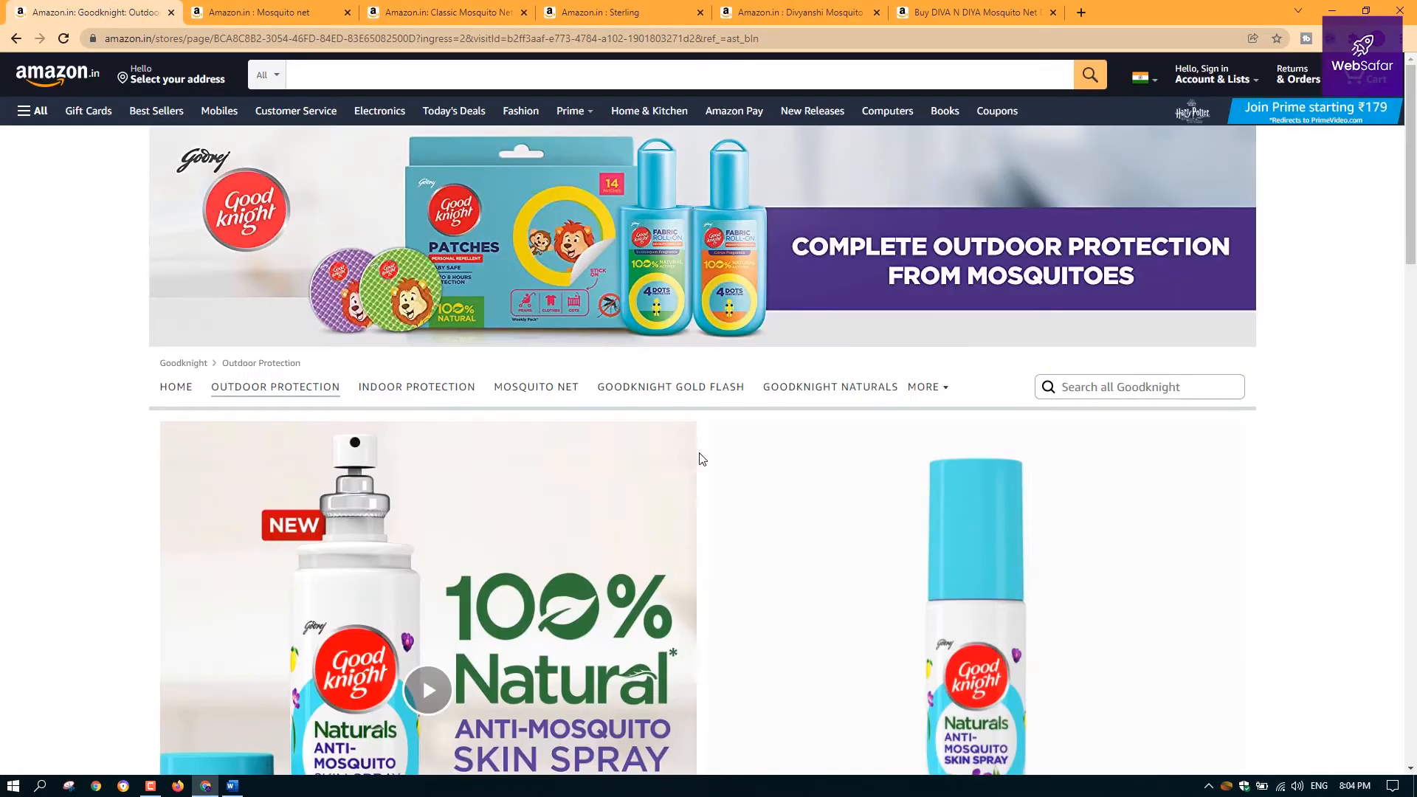
left_click(194, 389)
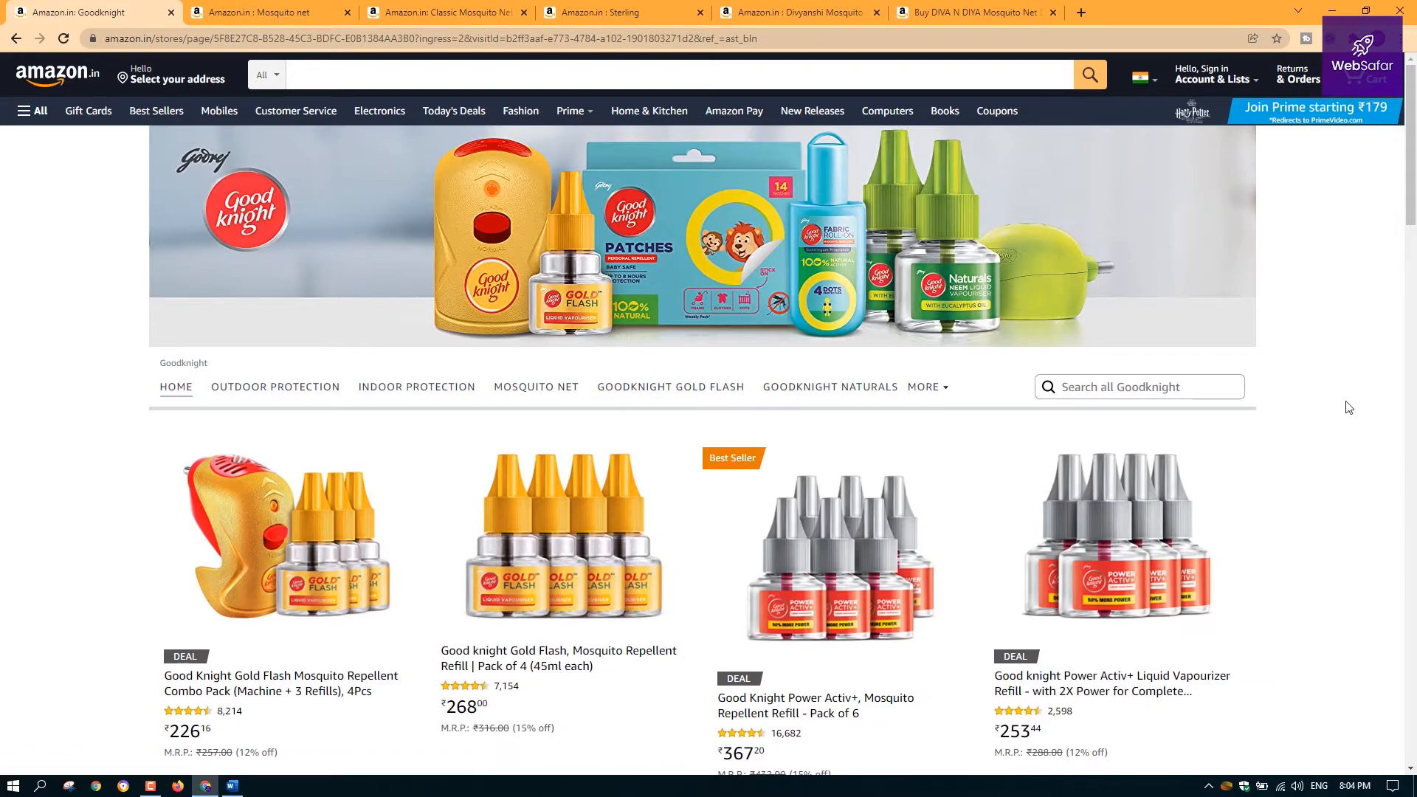
scroll(1352, 404, "down", 12)
scroll(1352, 404, "down", 5)
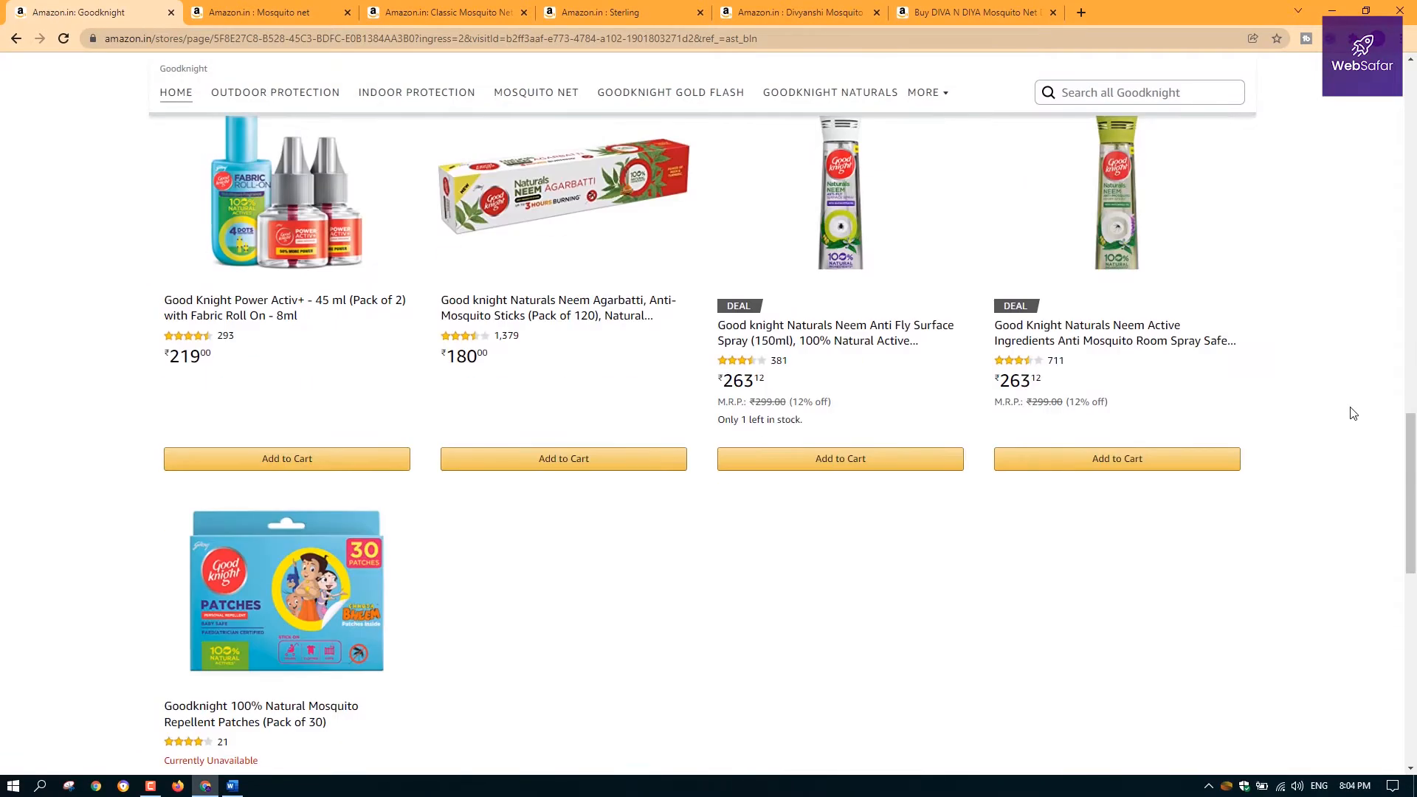
scroll(1353, 413, "up", 16)
scroll(926, 397, "down", 14)
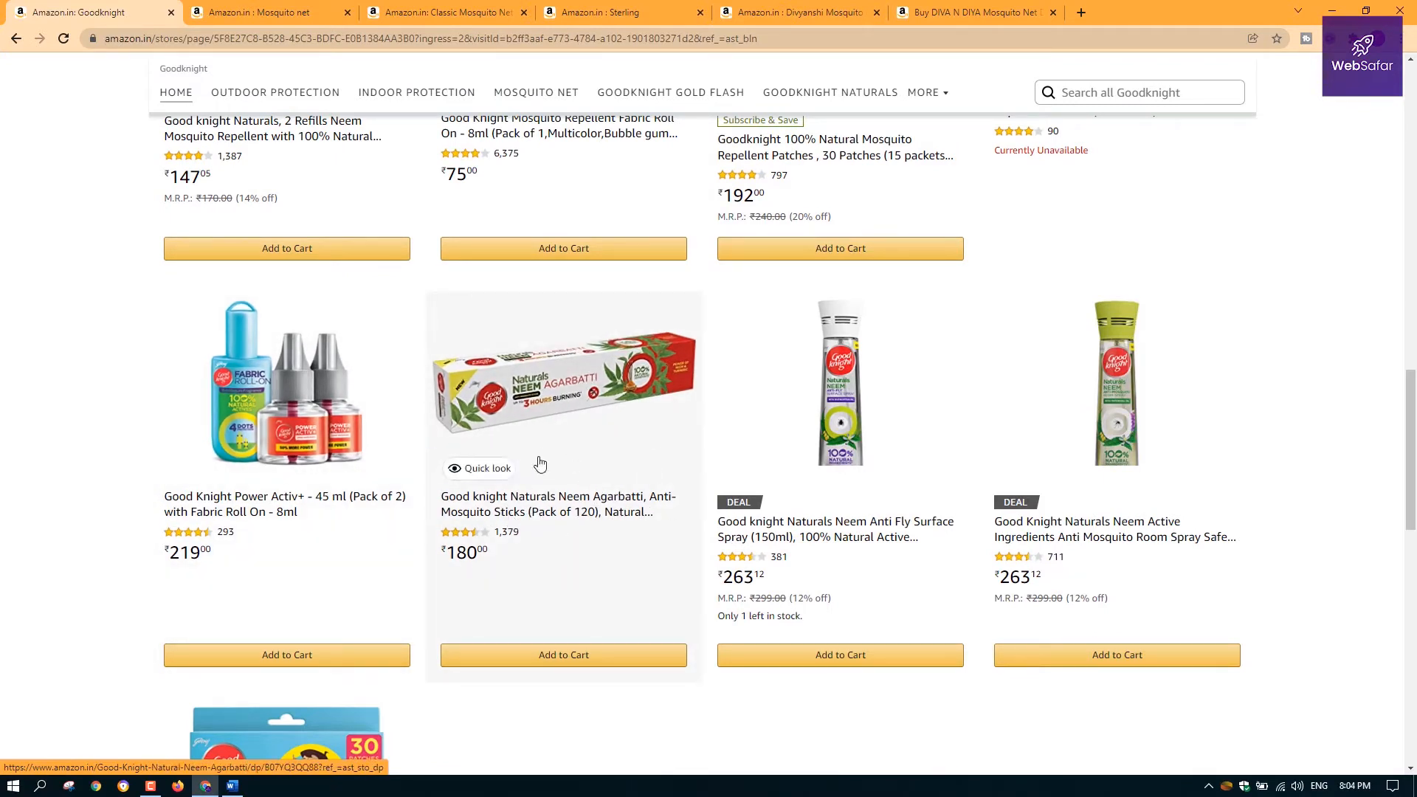
scroll(542, 464, "down", 5)
scroll(613, 458, "up", 12)
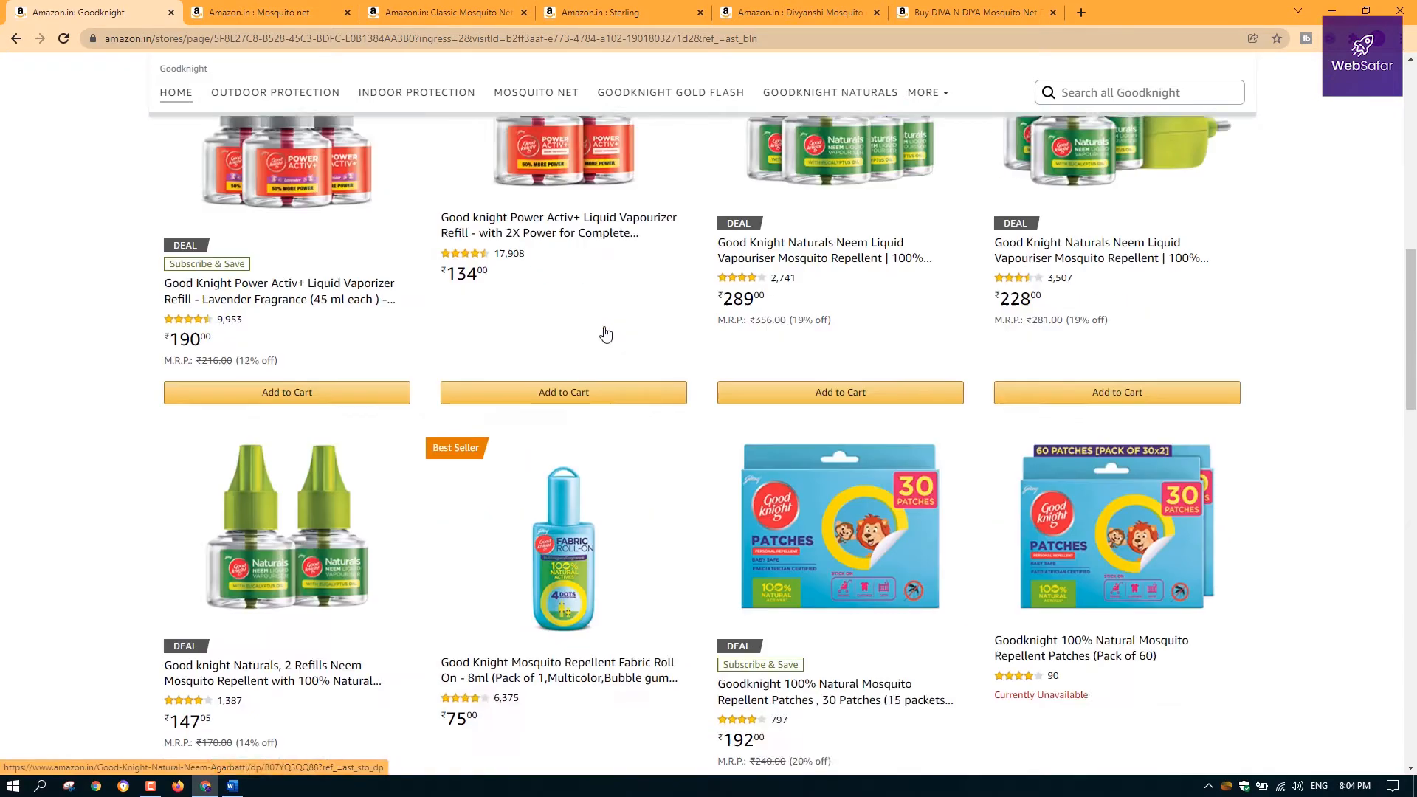
scroll(605, 334, "up", 10)
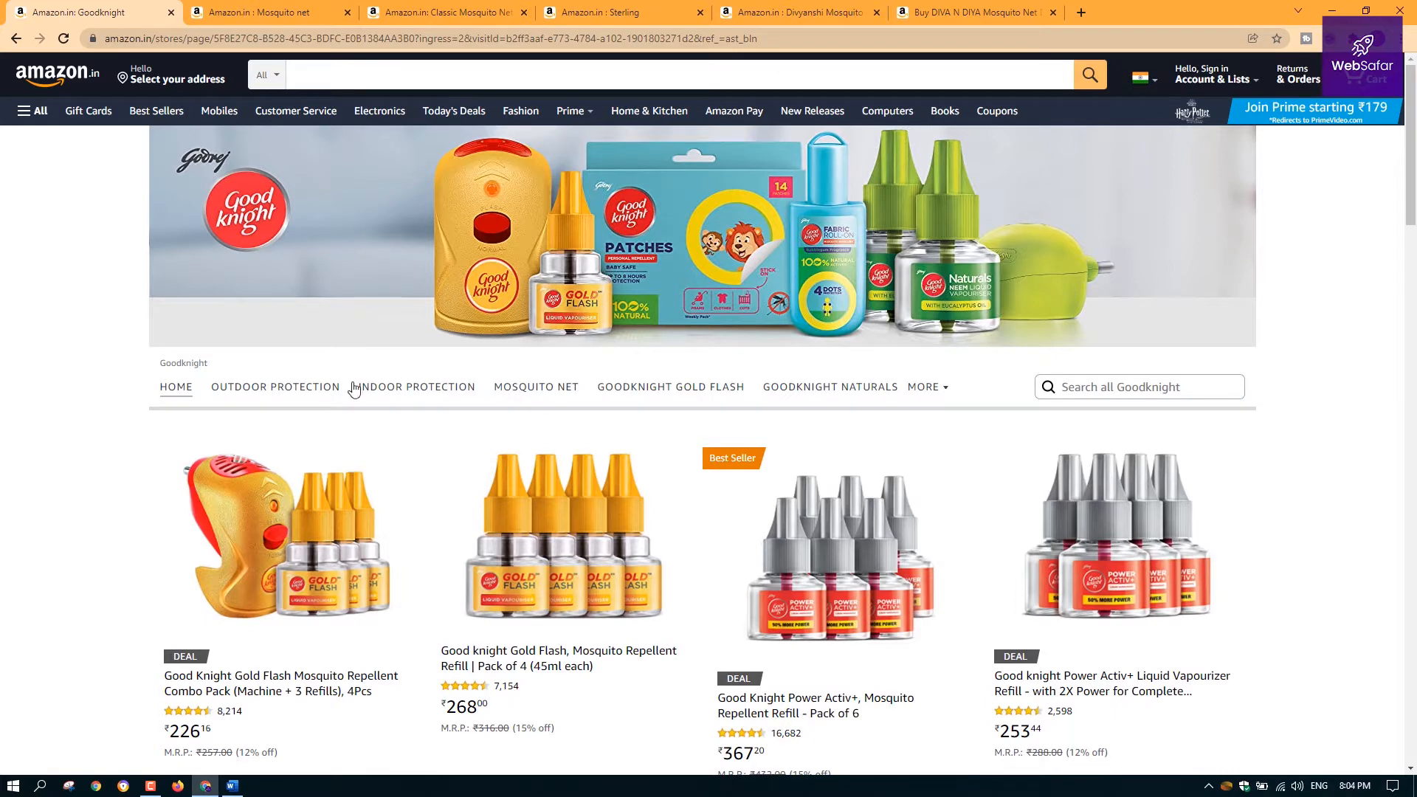
Show the Goodknight store's full category list, and open its Outdoor Protection page
left_click(931, 389)
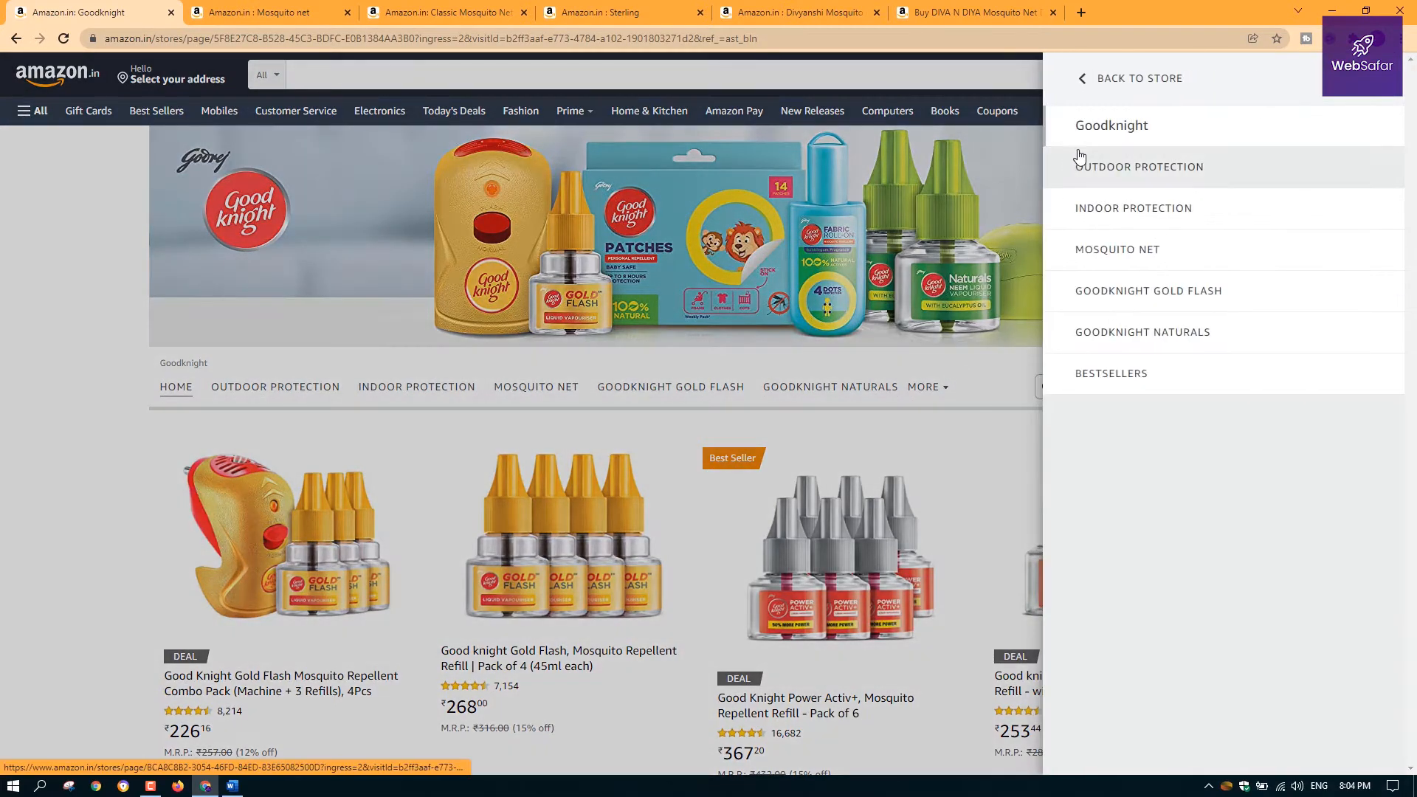
left_click(1085, 79)
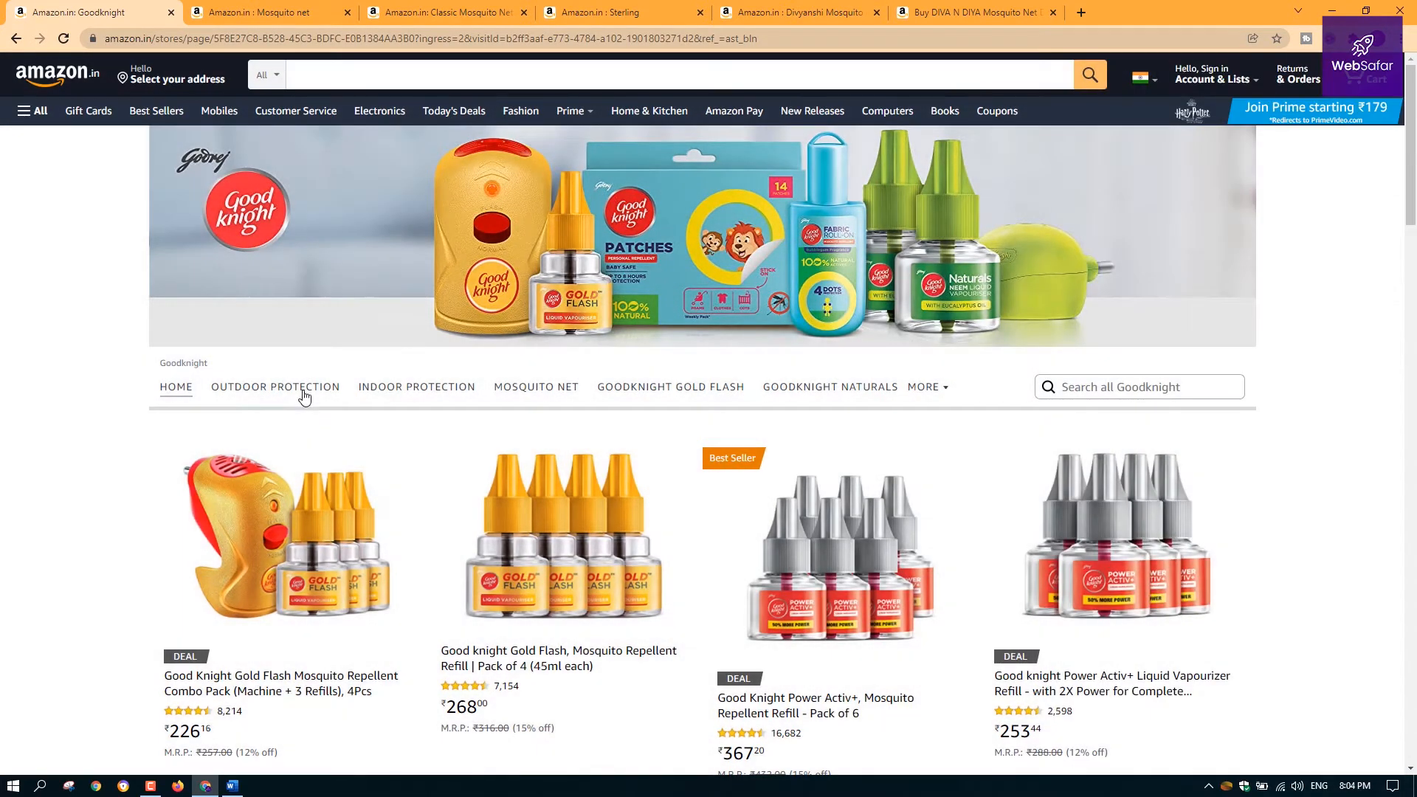
left_click(303, 396)
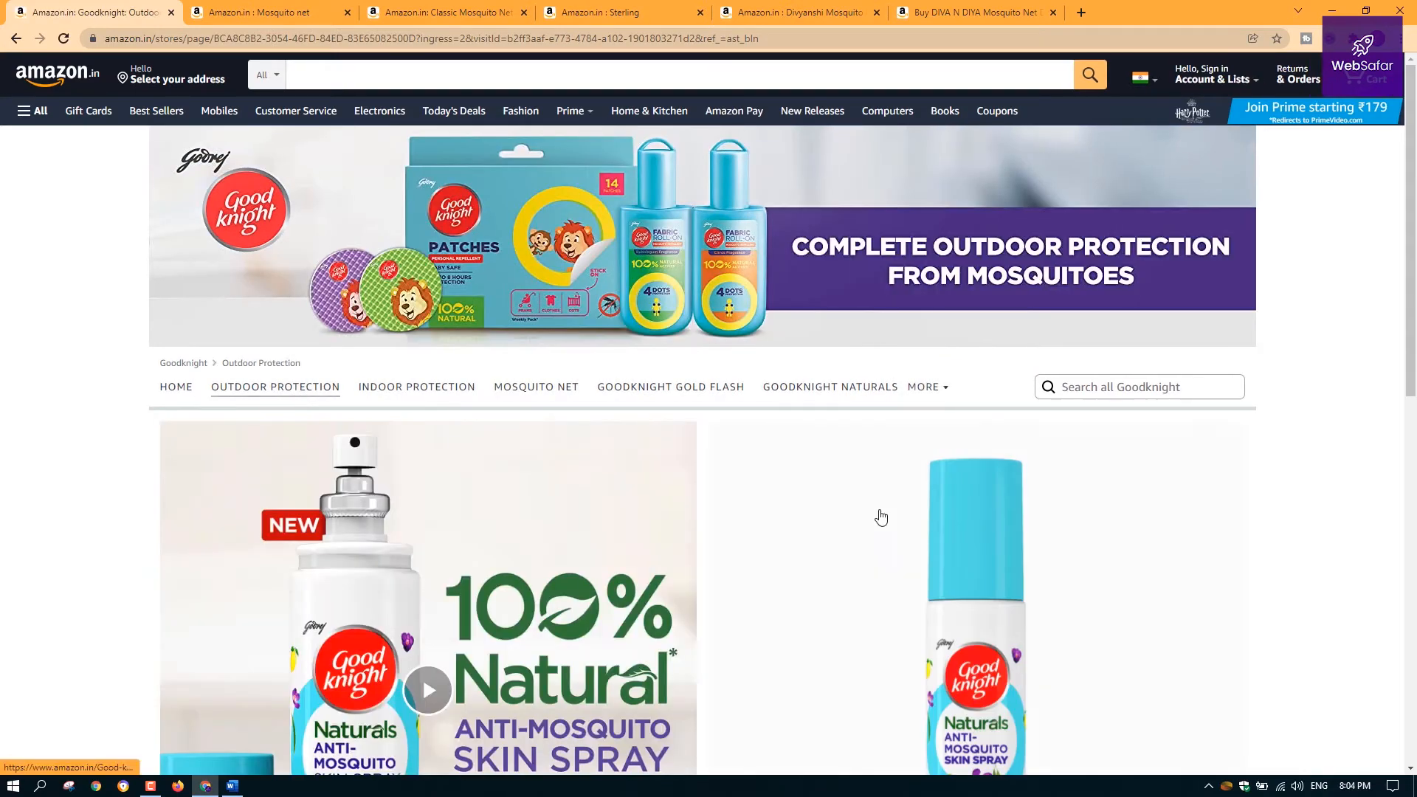
Examine the Outdoor Protection page from its banner and skin spray feature through the product tiles to the social sharing section
scroll(881, 518, "down", 3)
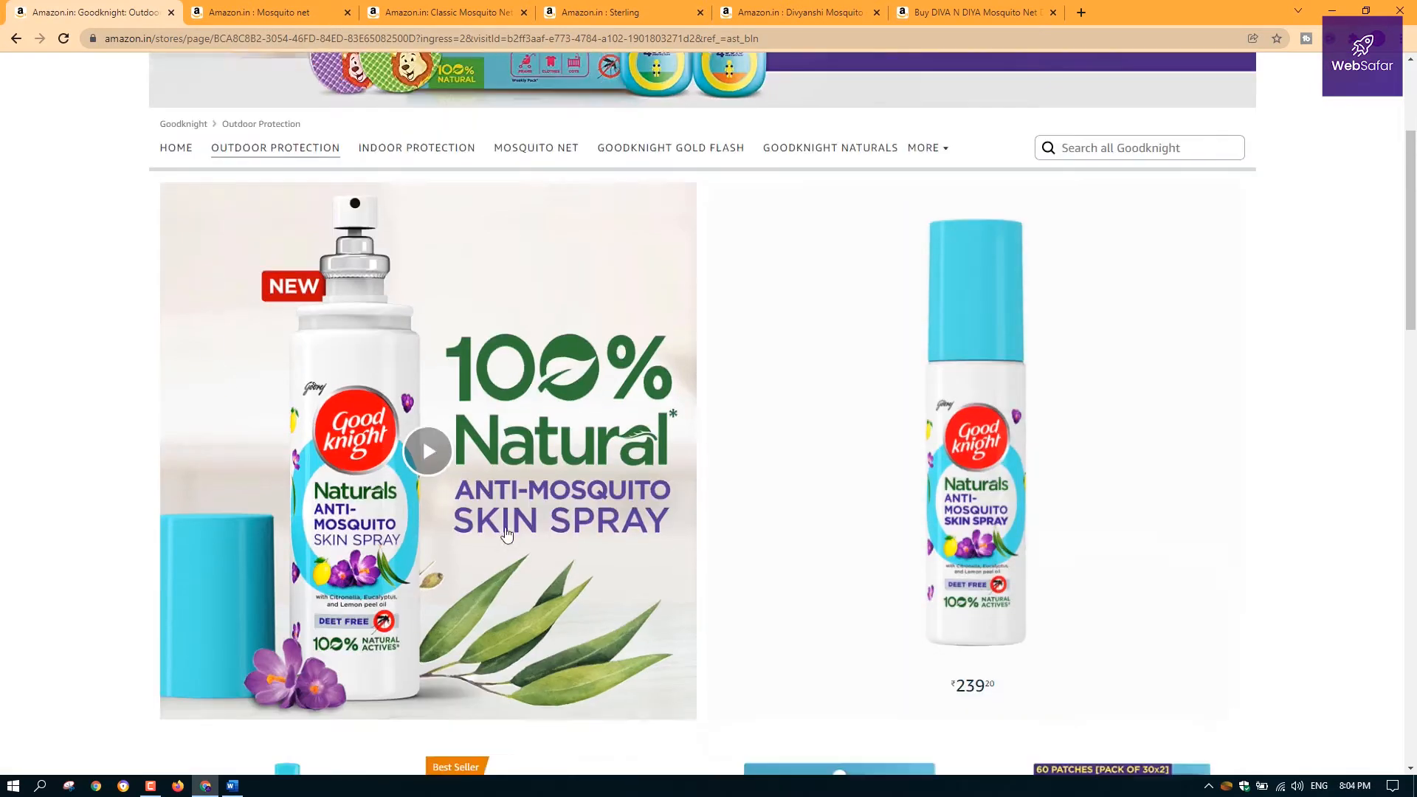
scroll(702, 373, "down", 4)
scroll(126, 274, "up", 2)
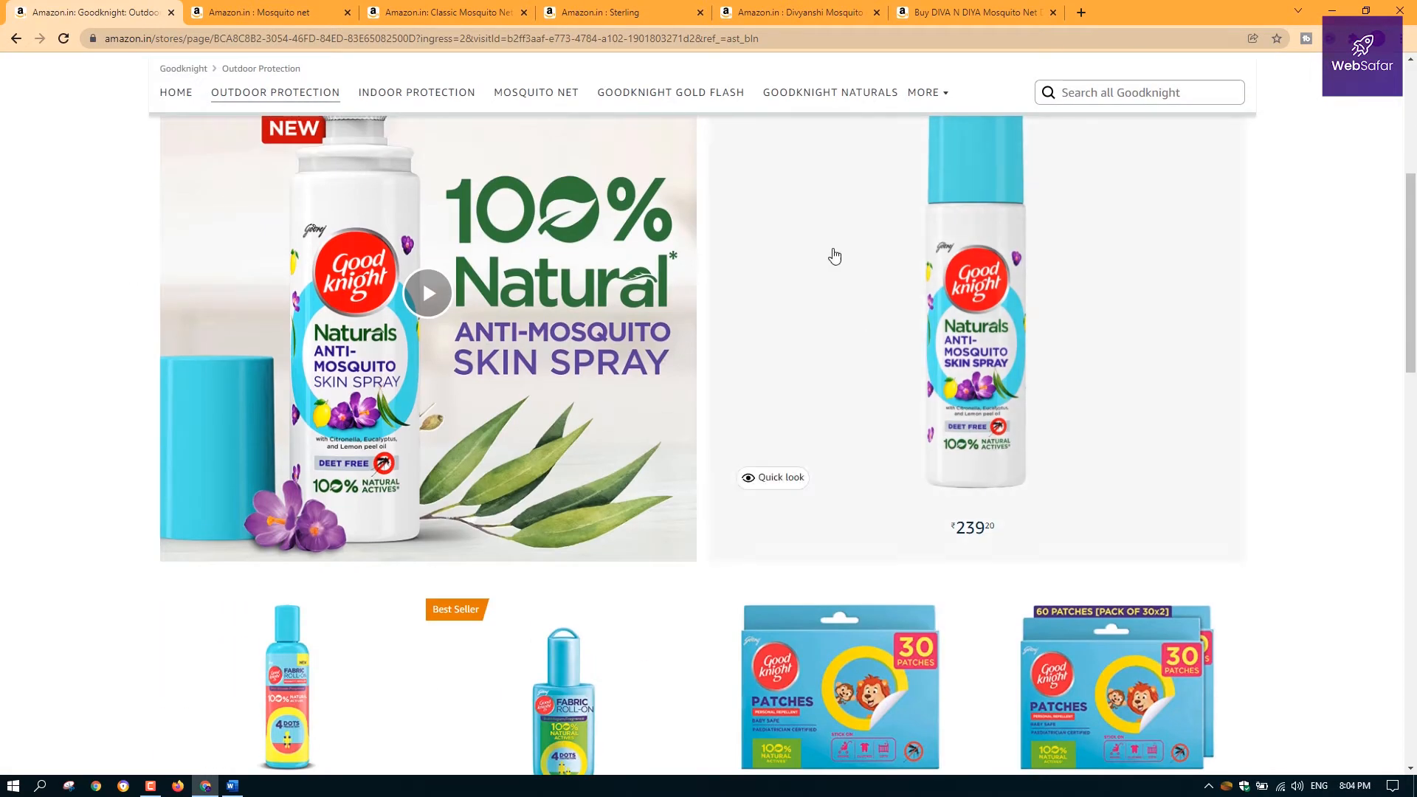
scroll(1180, 345, "up", 2)
scroll(1041, 531, "down", 7)
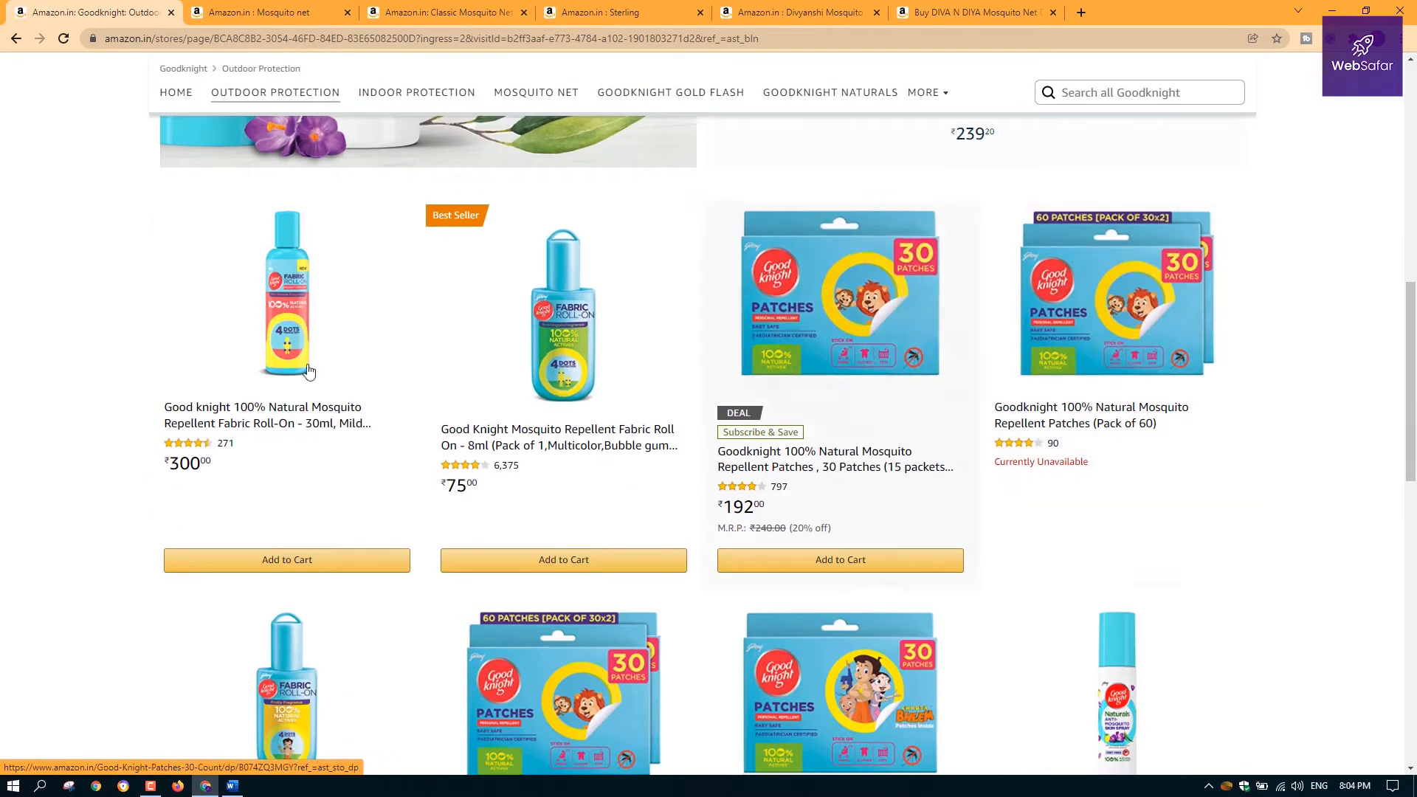
scroll(702, 405, "down", 5)
scroll(1011, 417, "down", 5)
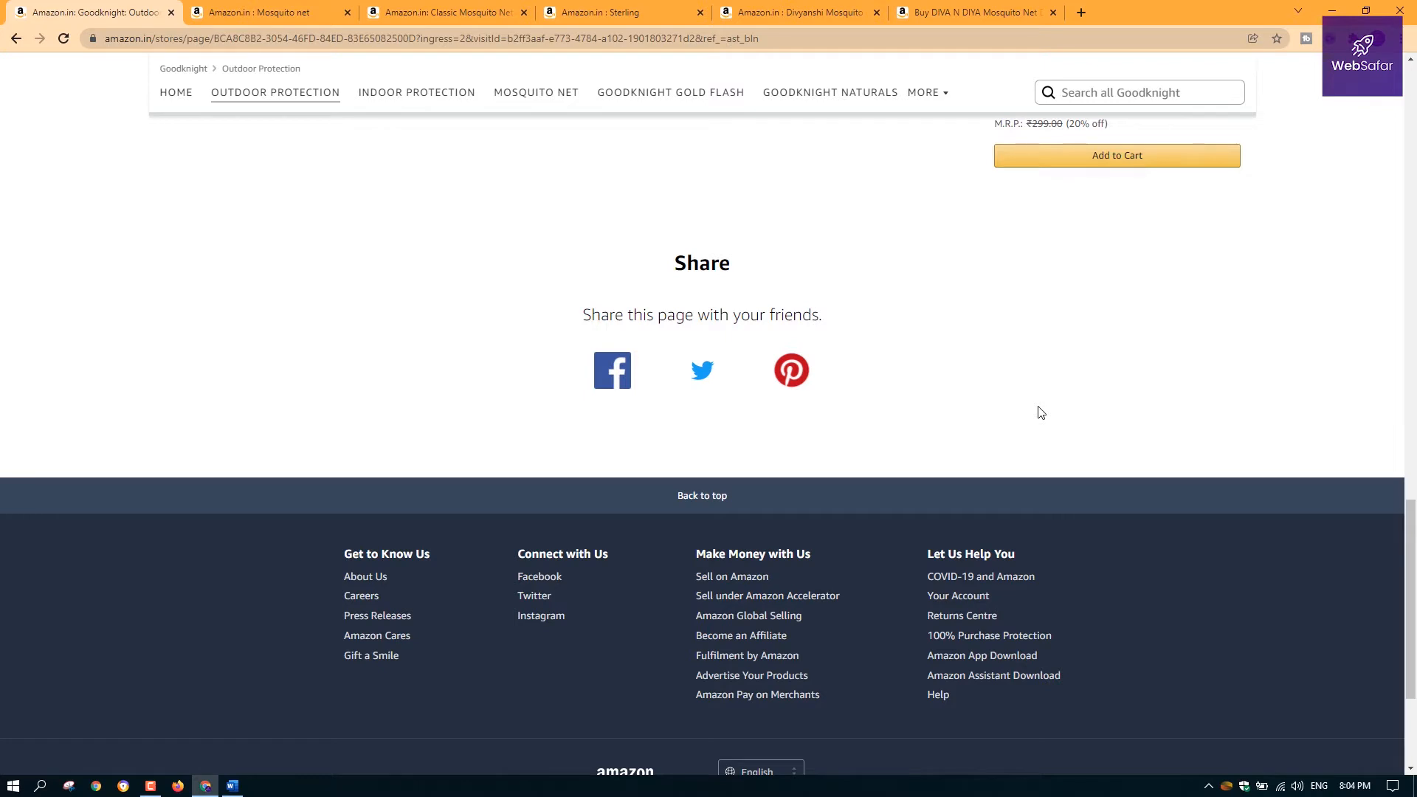
scroll(1038, 408, "up", 10)
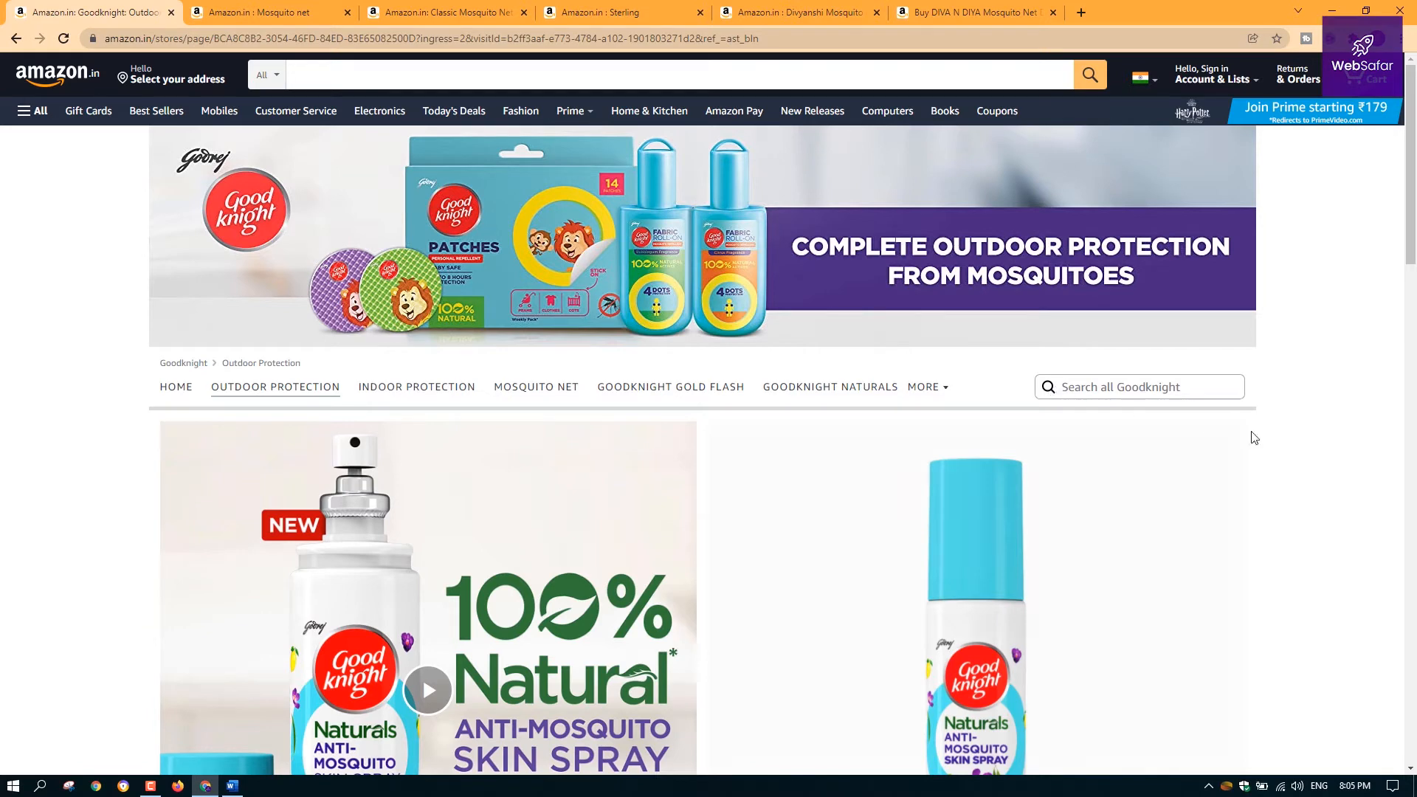
scroll(1305, 477, "down", 3)
scroll(1308, 478, "down", 2)
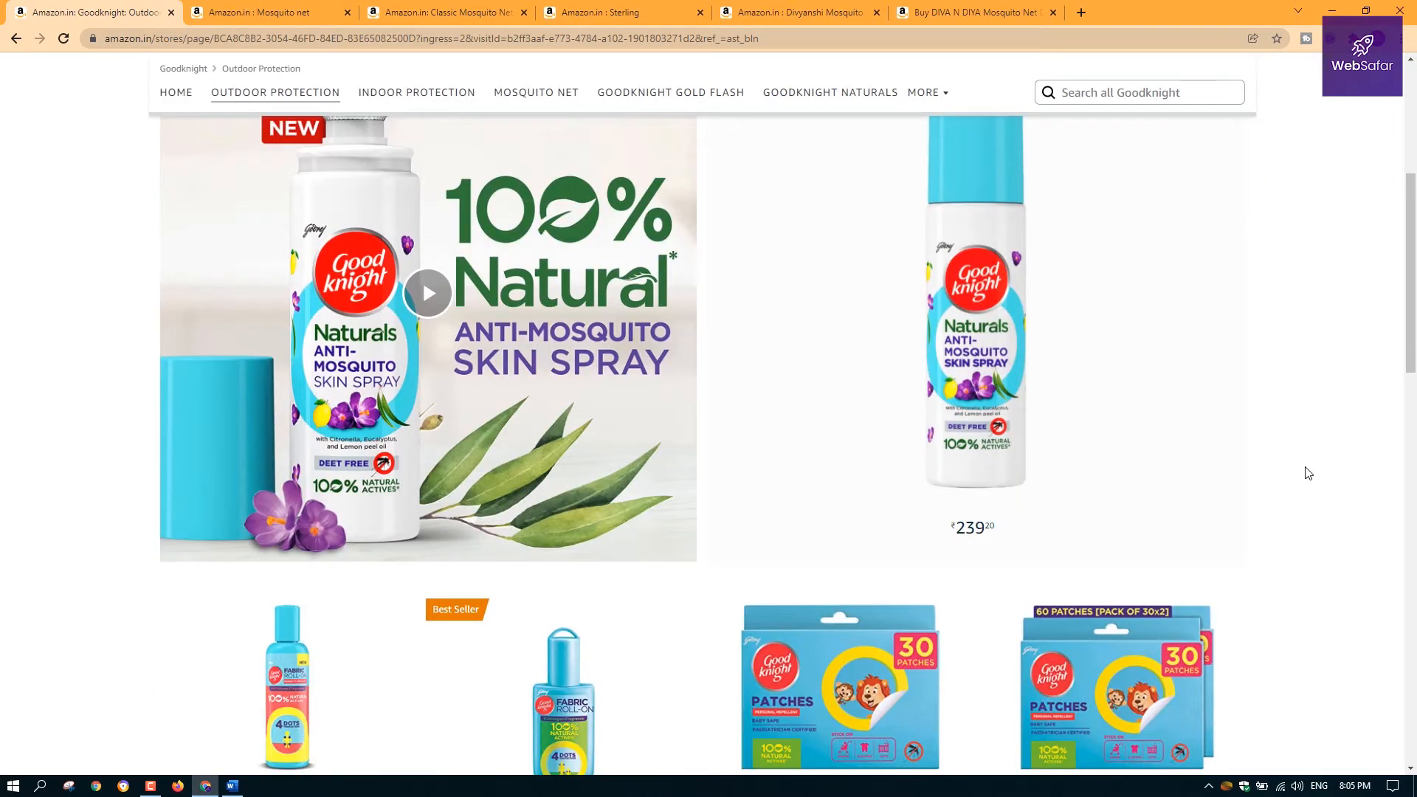
scroll(1310, 473, "up", 5)
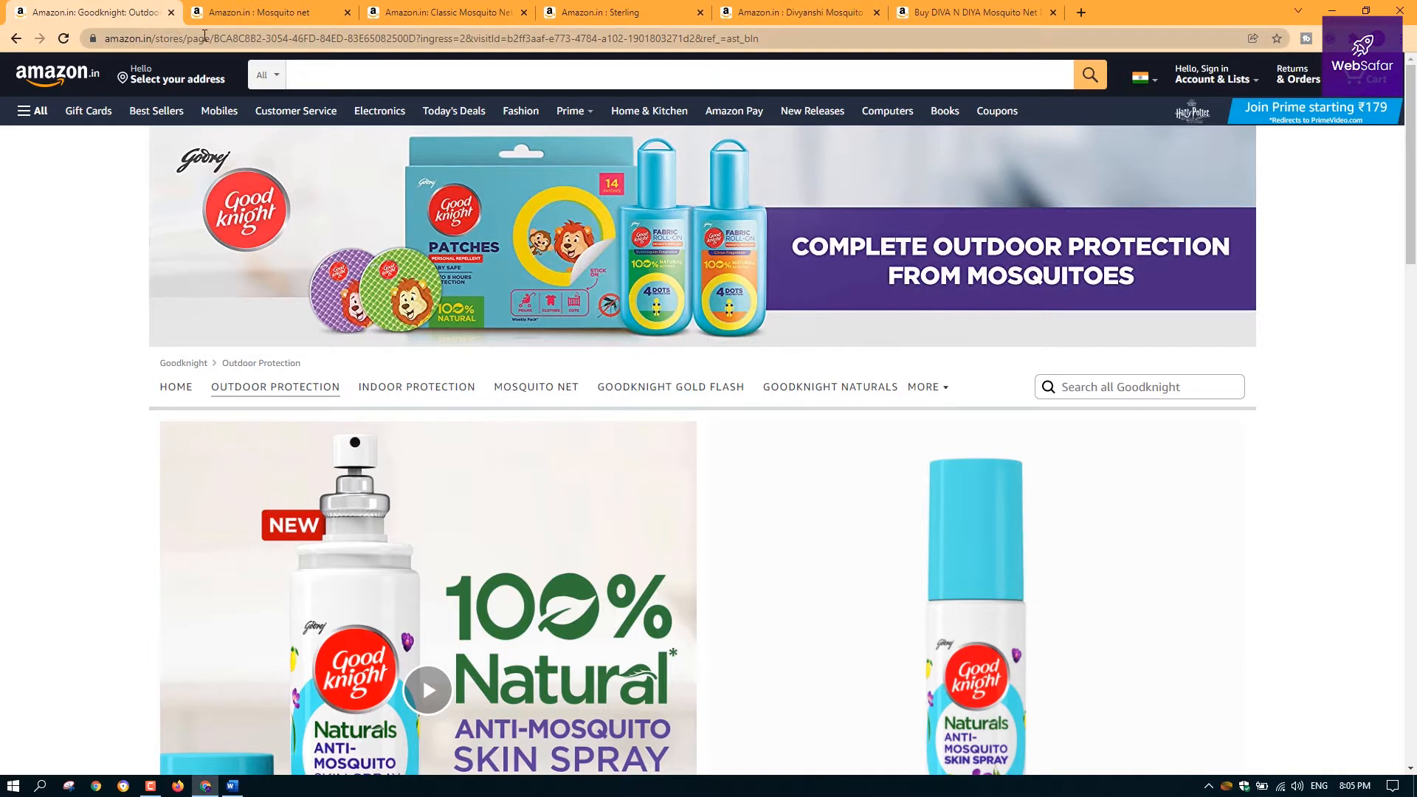
left_click(272, 41)
left_click(271, 41)
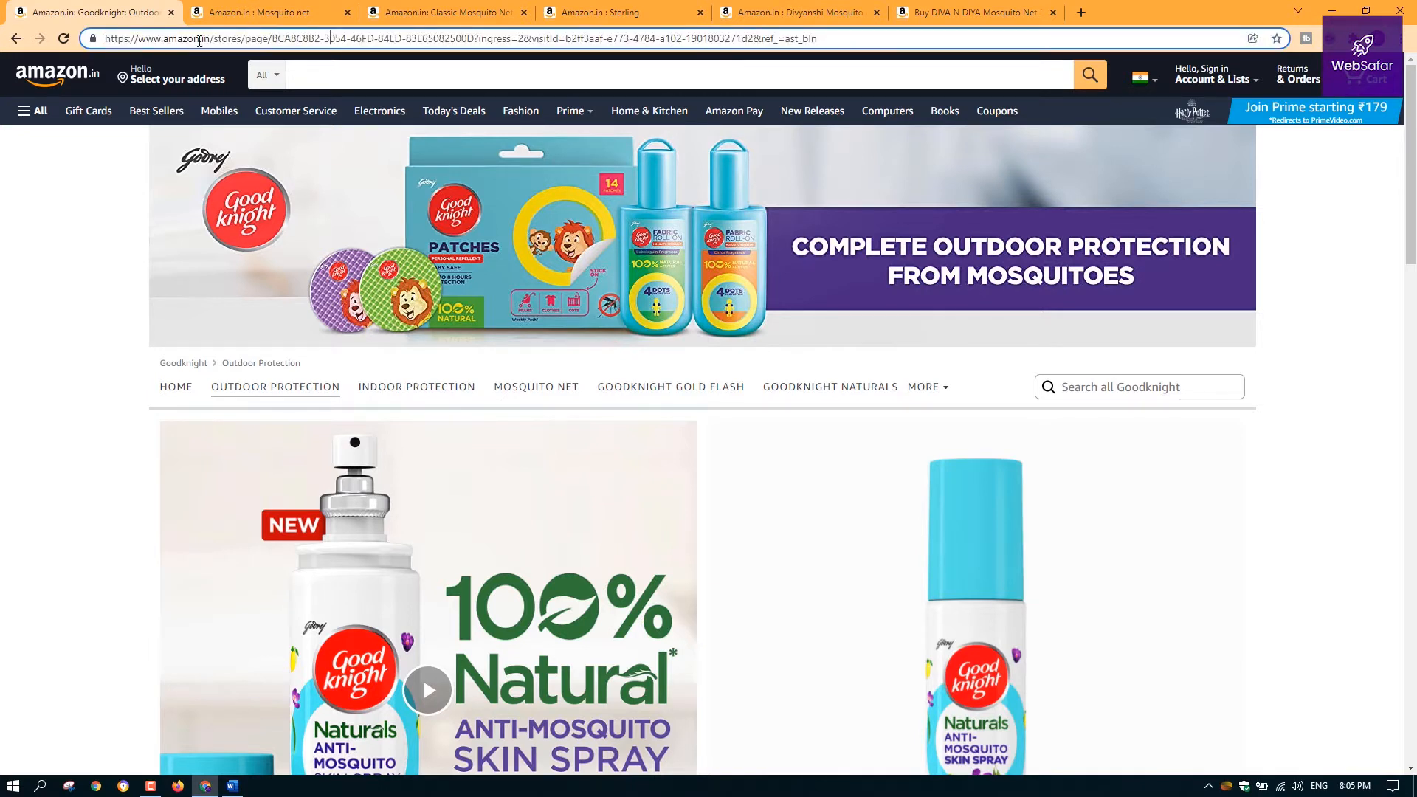
triple_click(107, 40)
left_click(262, 37)
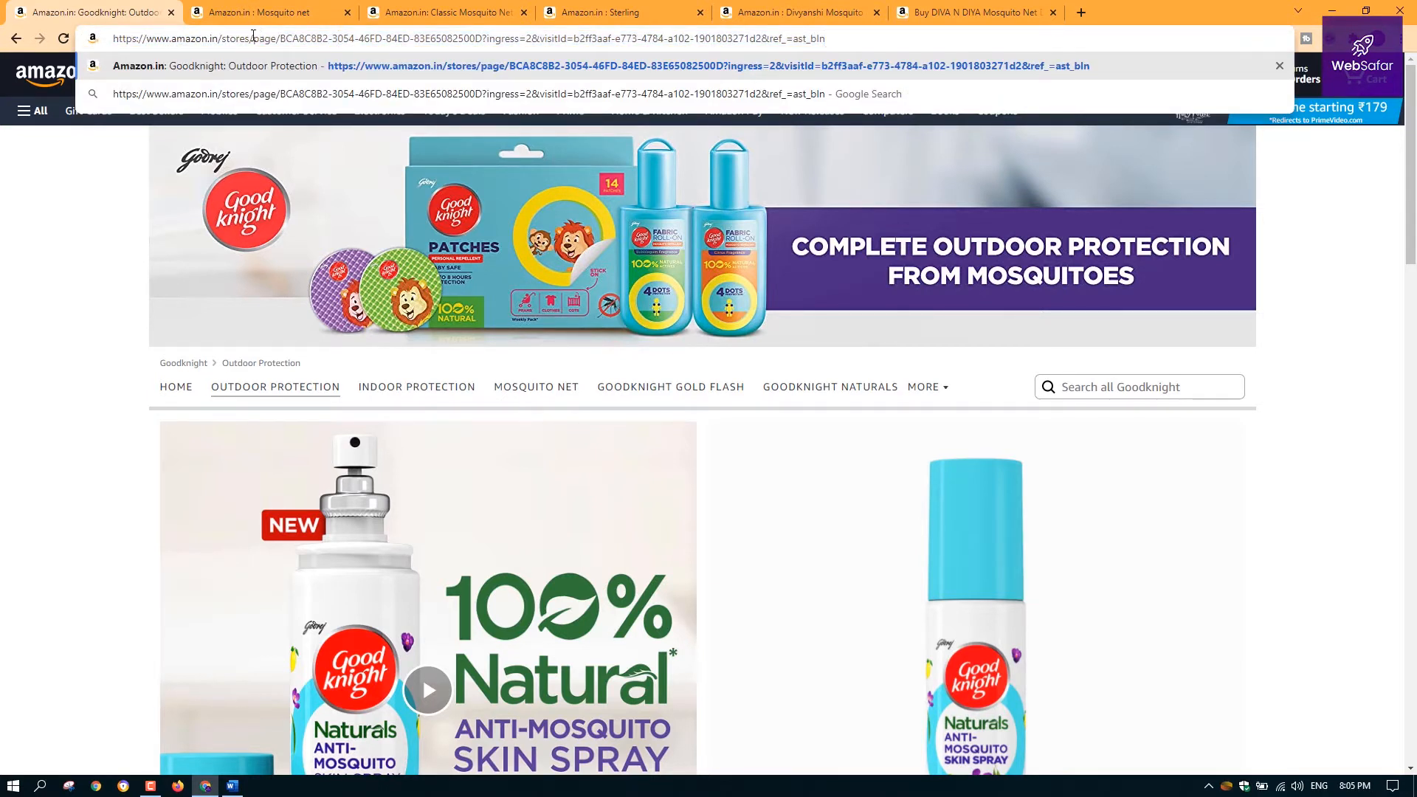
left_click_drag(254, 35, 121, 32)
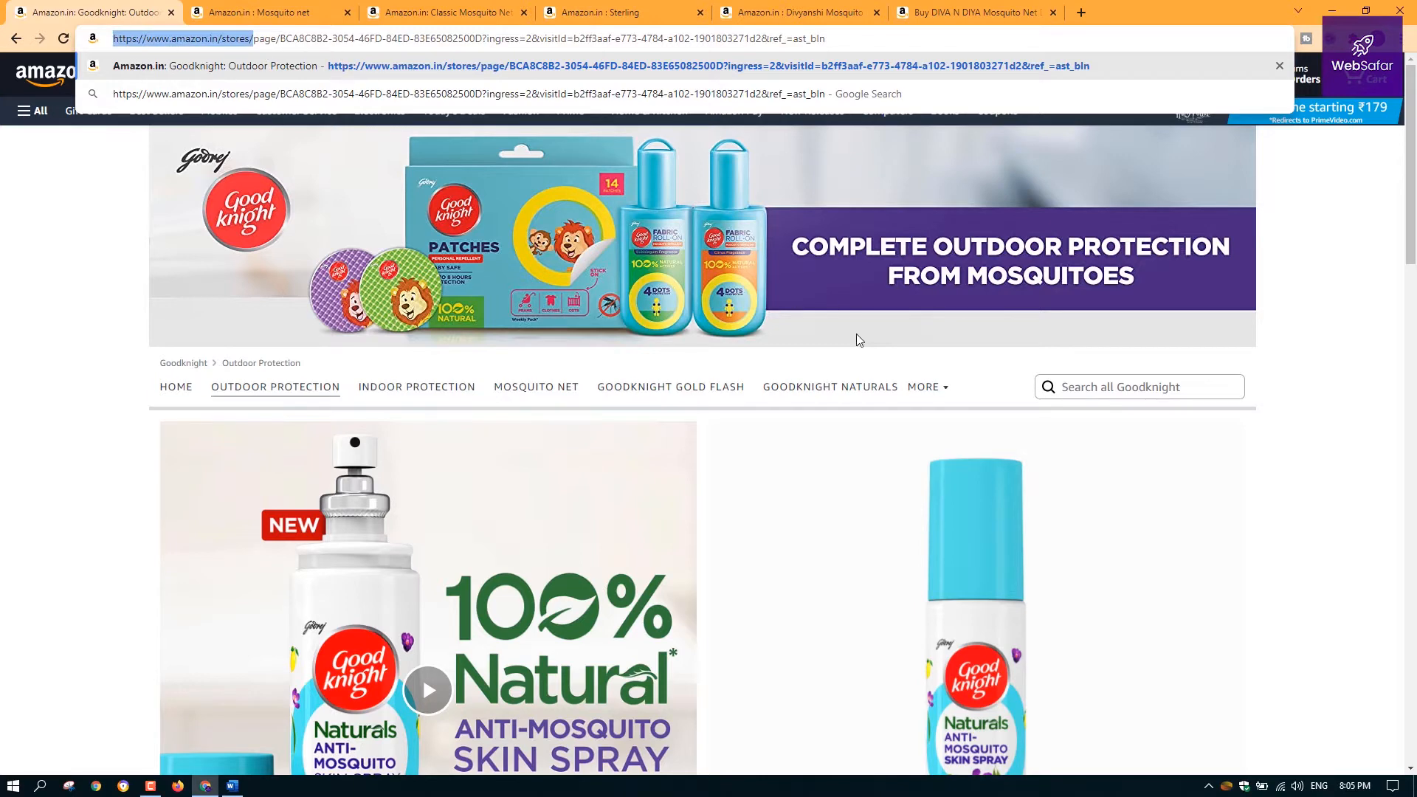
left_click(790, 502)
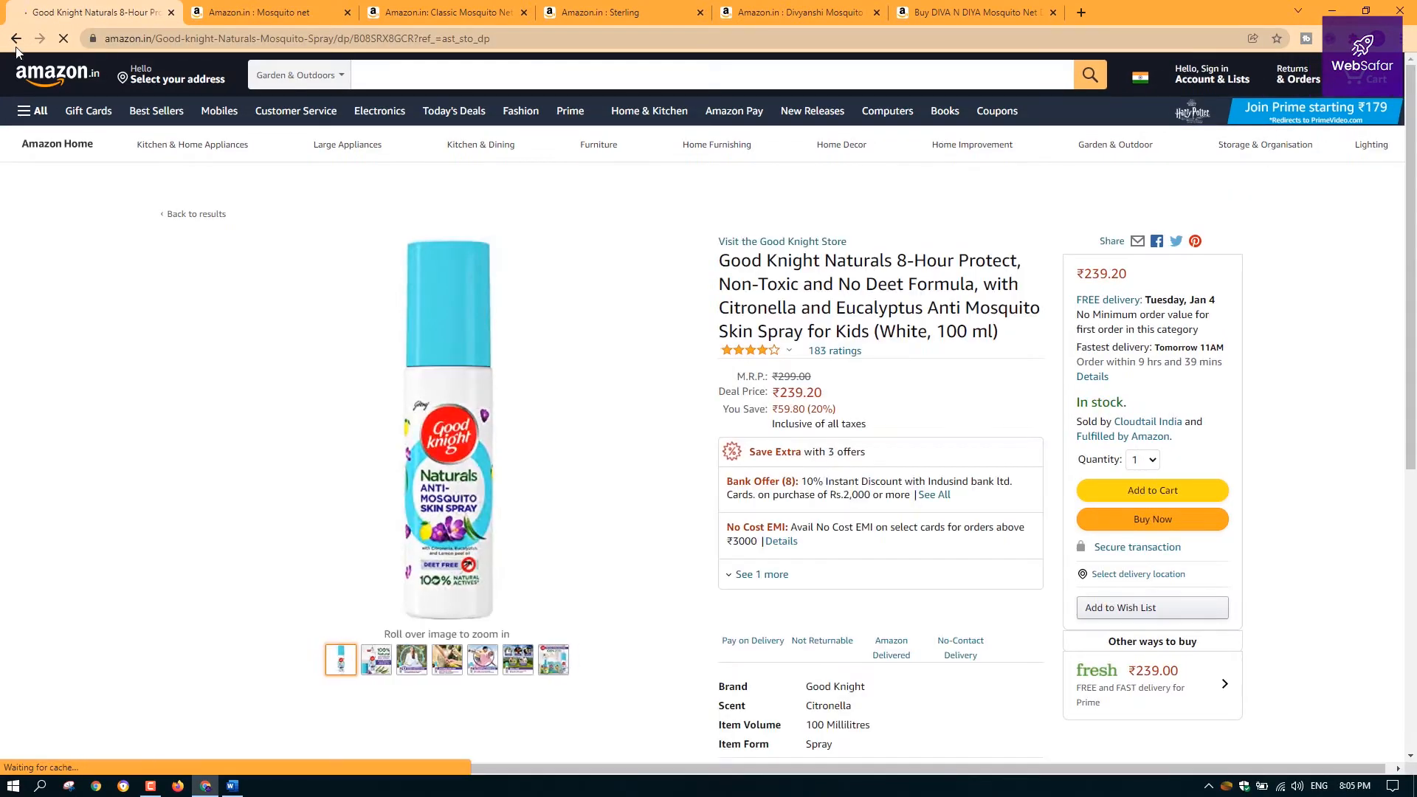
left_click(16, 37)
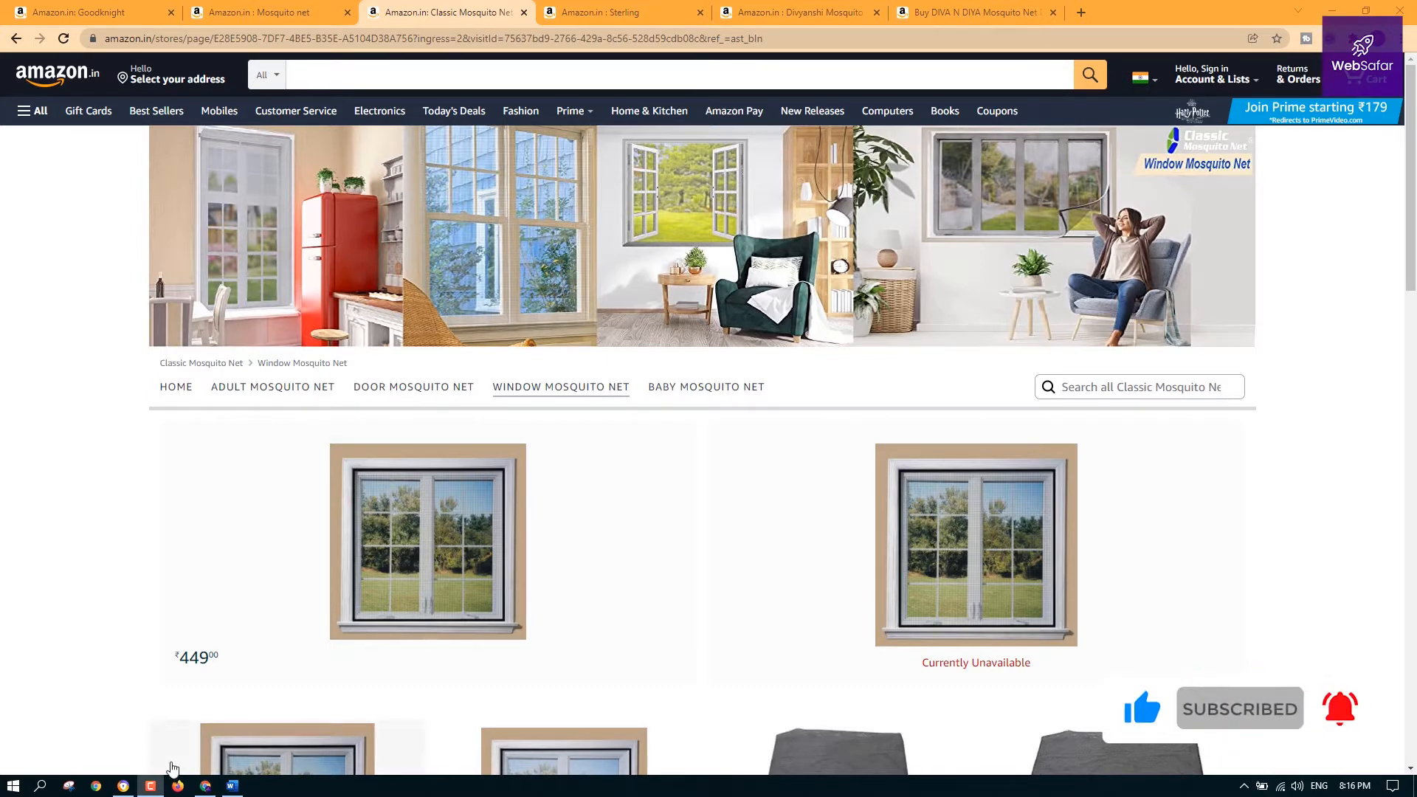
Switch to the Amazon seller dashboard, open the advertising campaigns page, and go to the Stores section
left_click(150, 786)
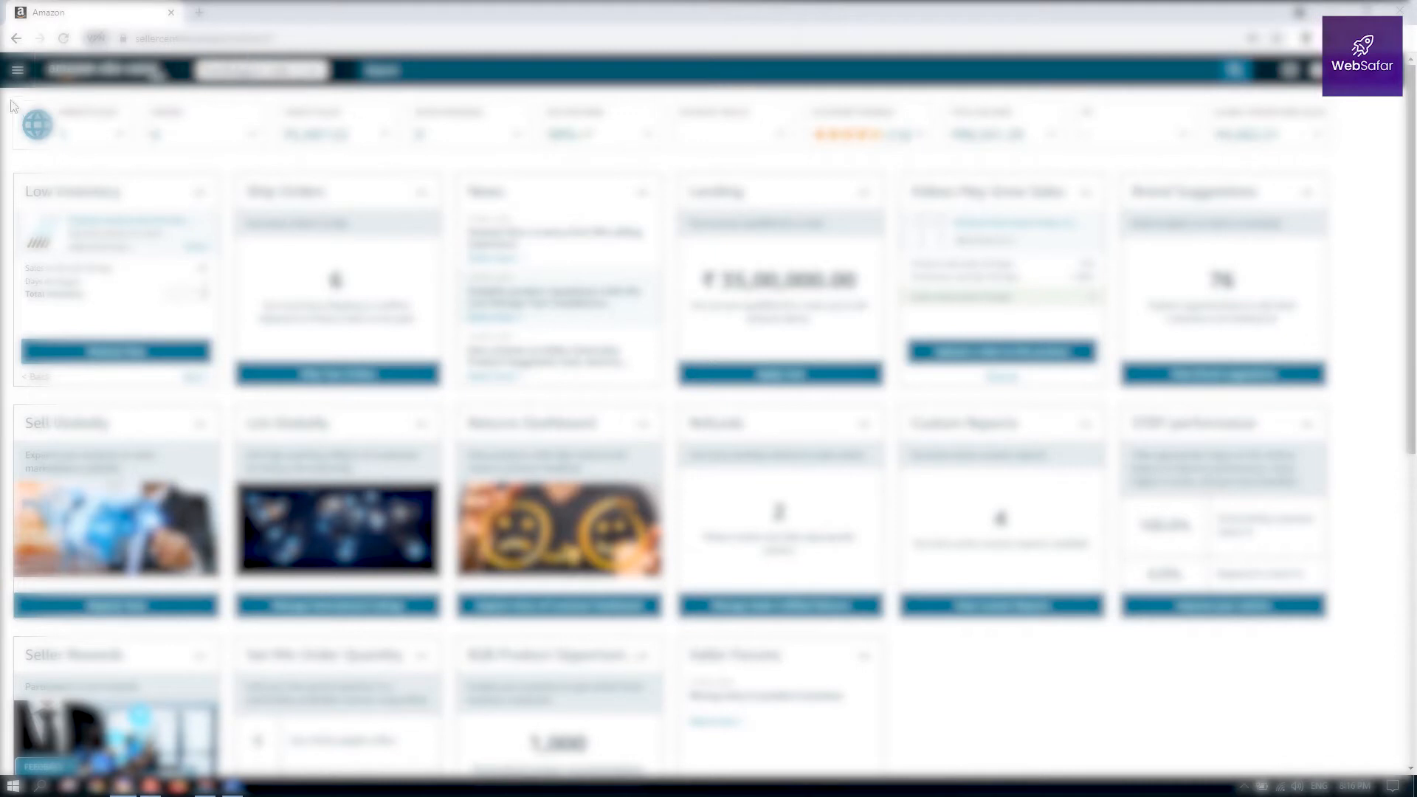
left_click(19, 72)
mouse_move(65, 212)
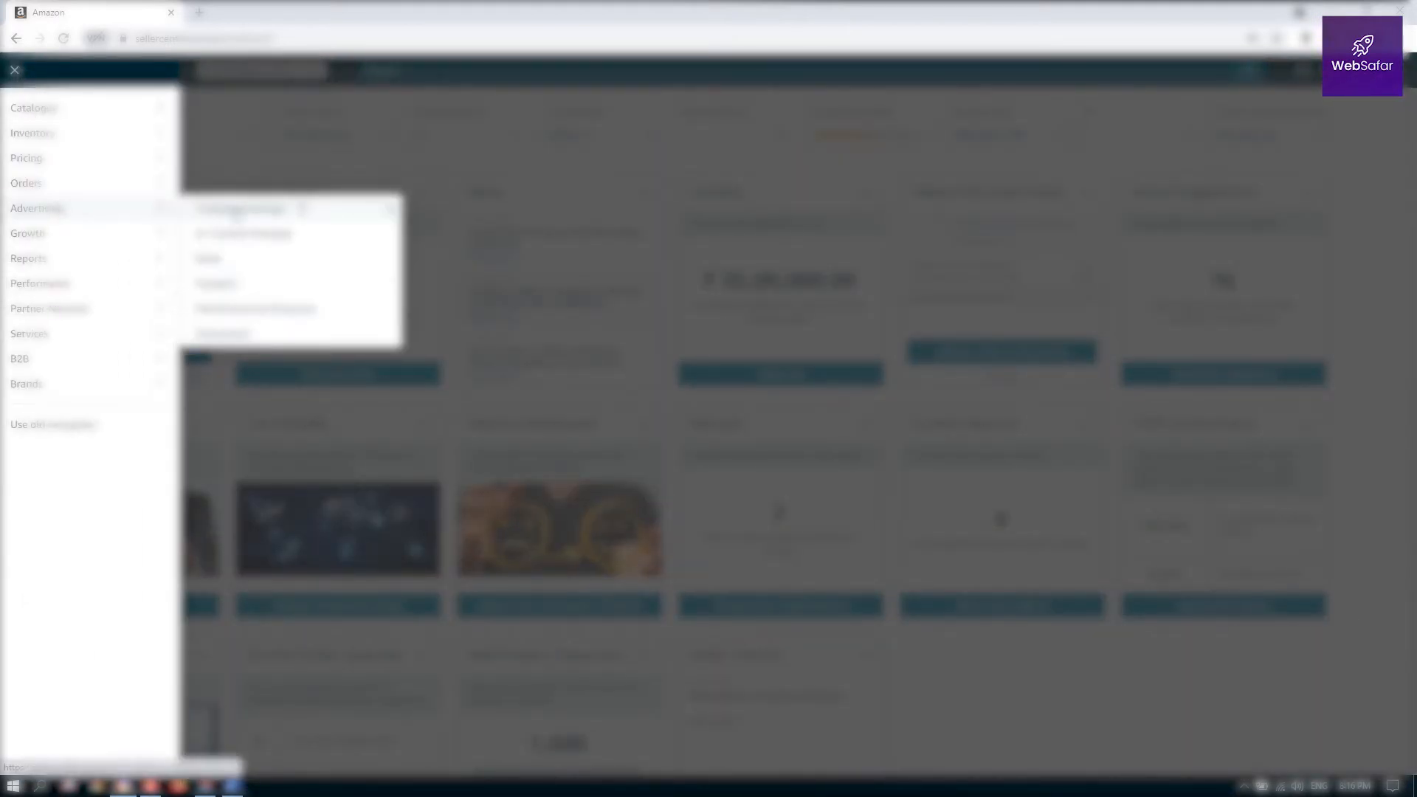
left_click(236, 212)
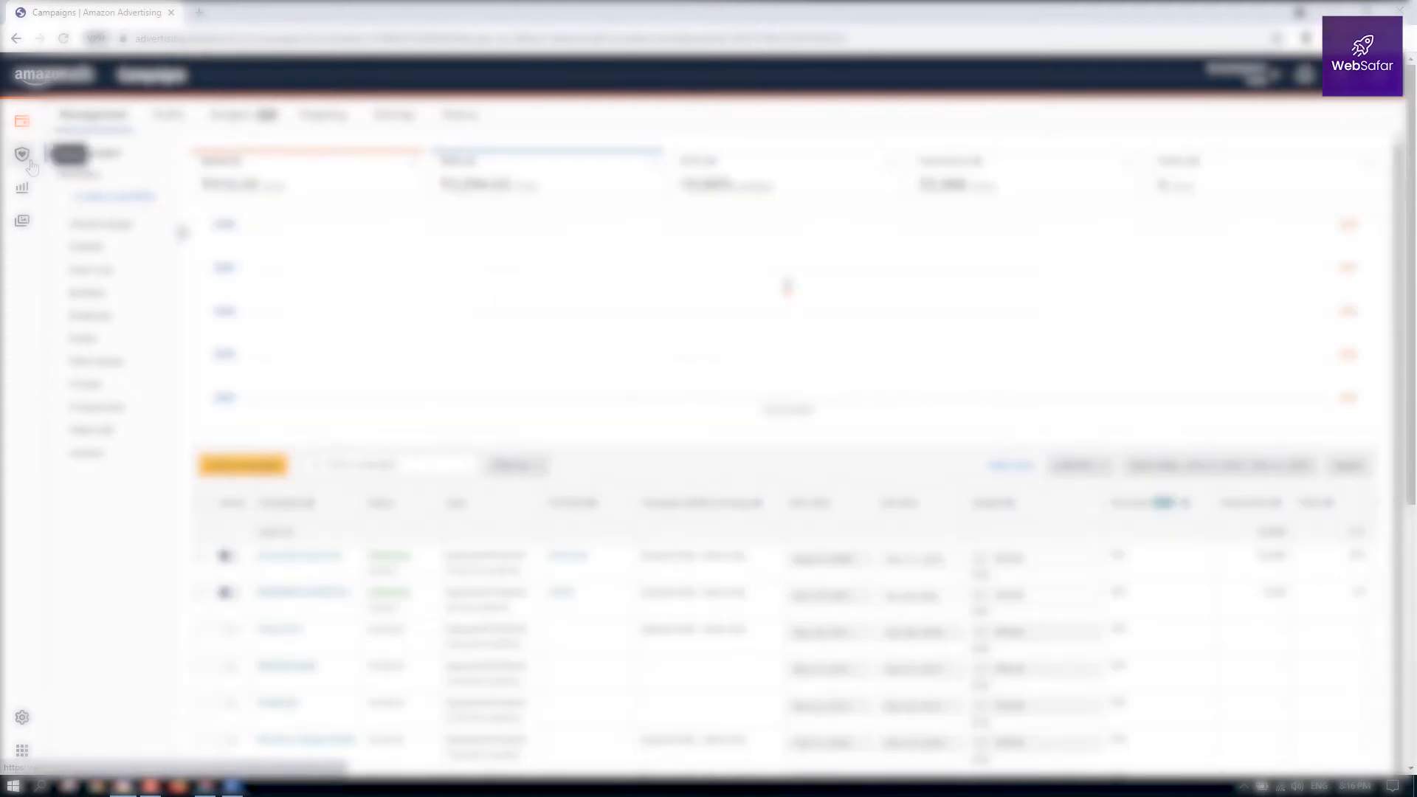
left_click(26, 158)
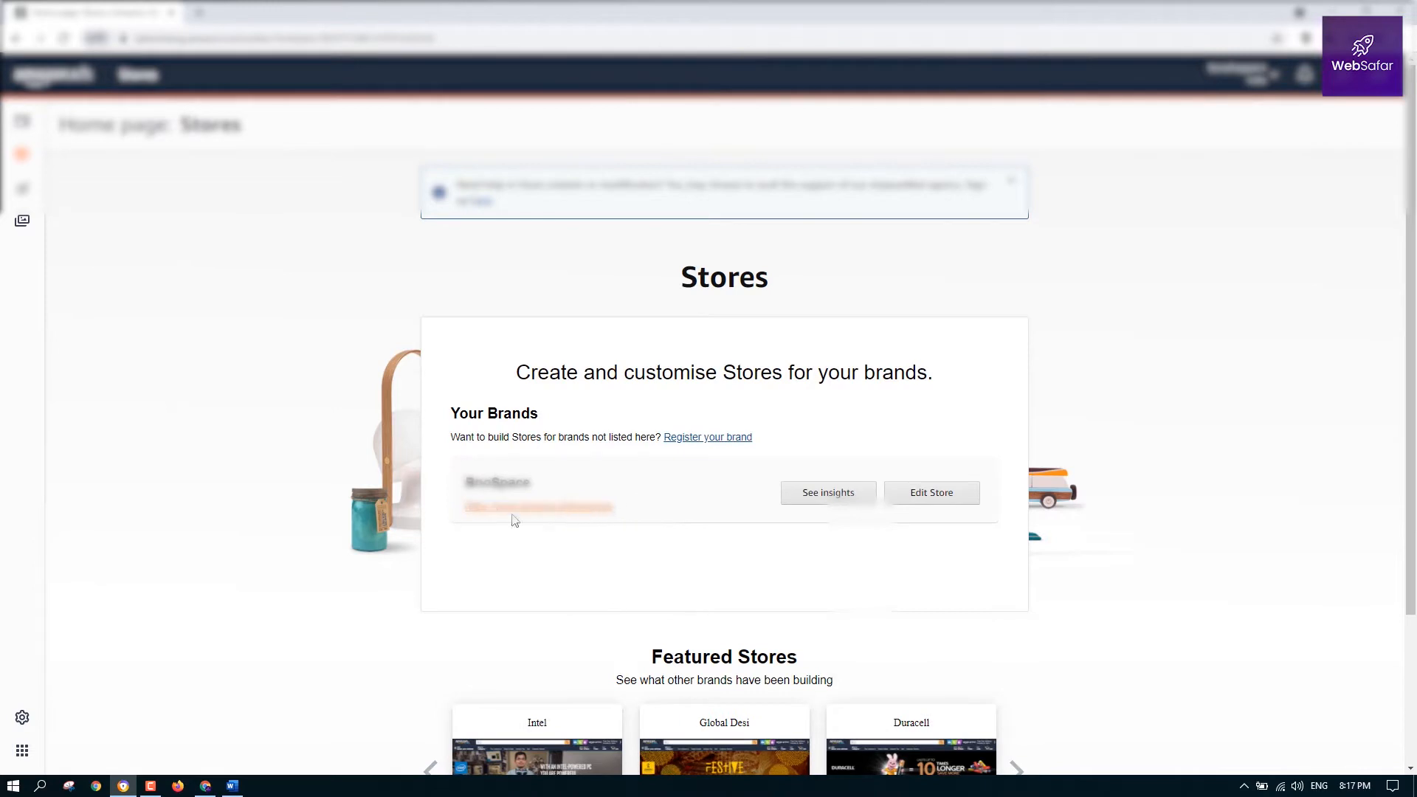
Open the insights for the listed brand's store, and examine the overview's visitors, sales, units sold and orders
left_click(833, 496)
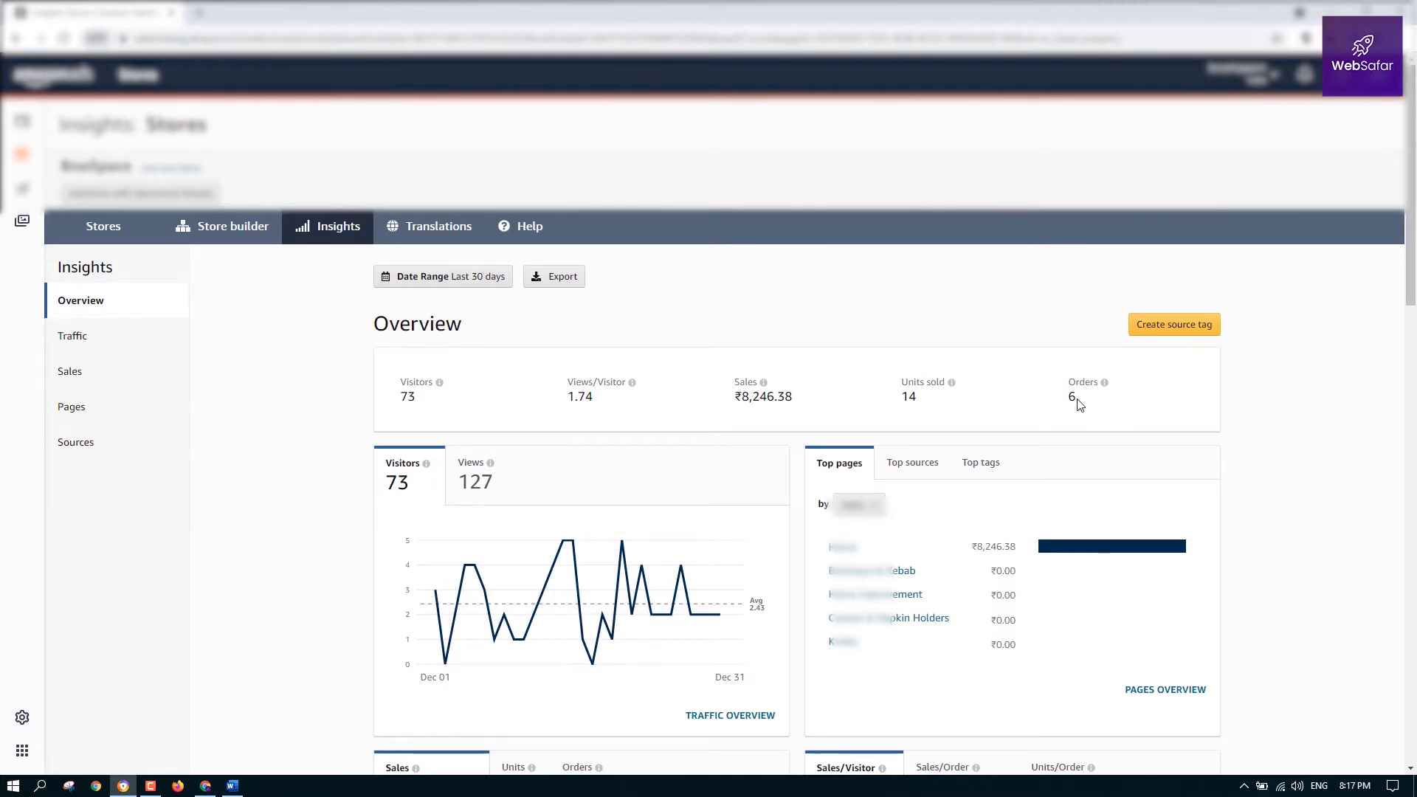
double_click(883, 403)
left_click(1310, 445)
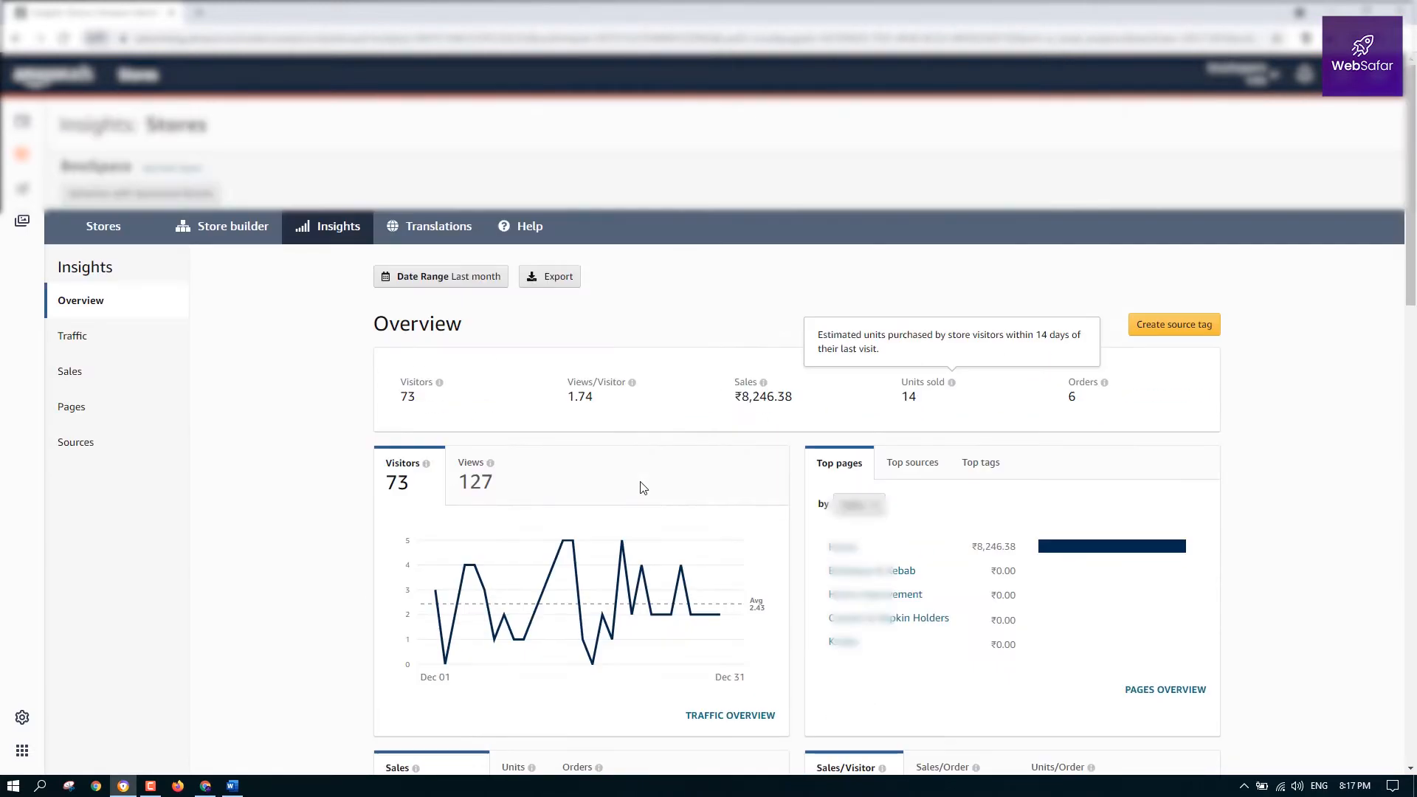
Examine the daily performance table for December 2021 and its totals row, and return to the insights overview
scroll(644, 487, "down", 15)
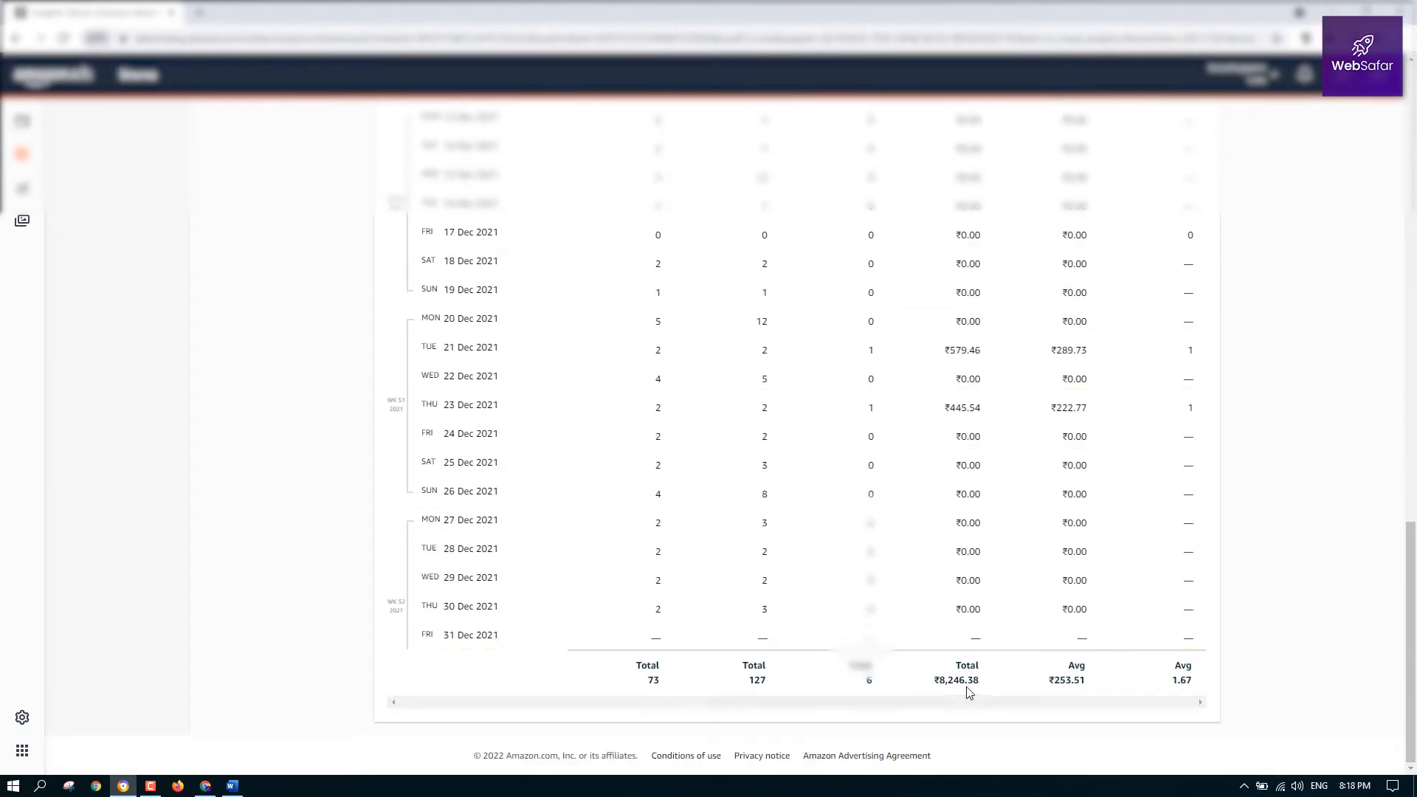
left_click_drag(984, 685, 1265, 674)
left_click(826, 666)
scroll(1139, 667, "up", 15)
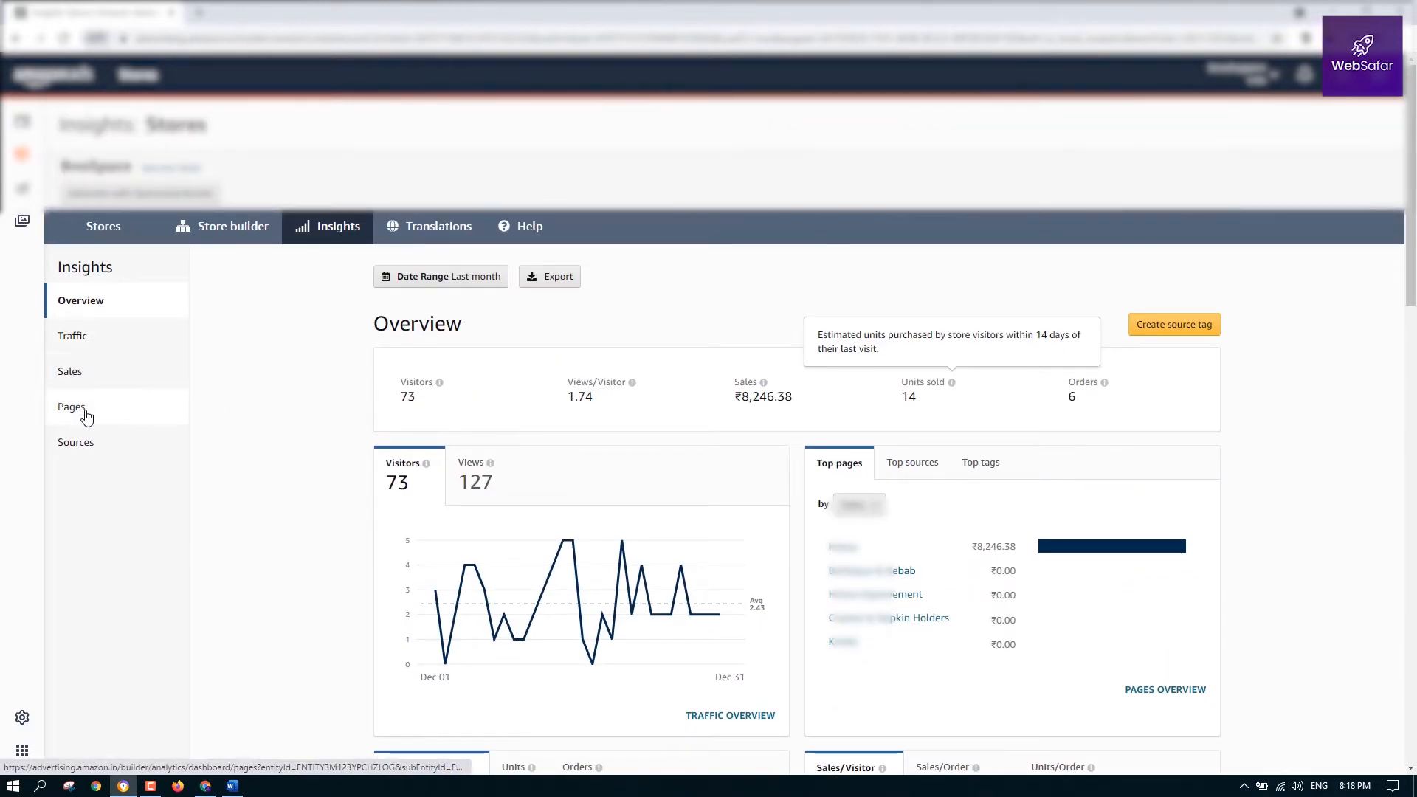
Open the Sources insights, examine the Amazon organic traffic and other sources, and show the breakdown by your tags
left_click(95, 456)
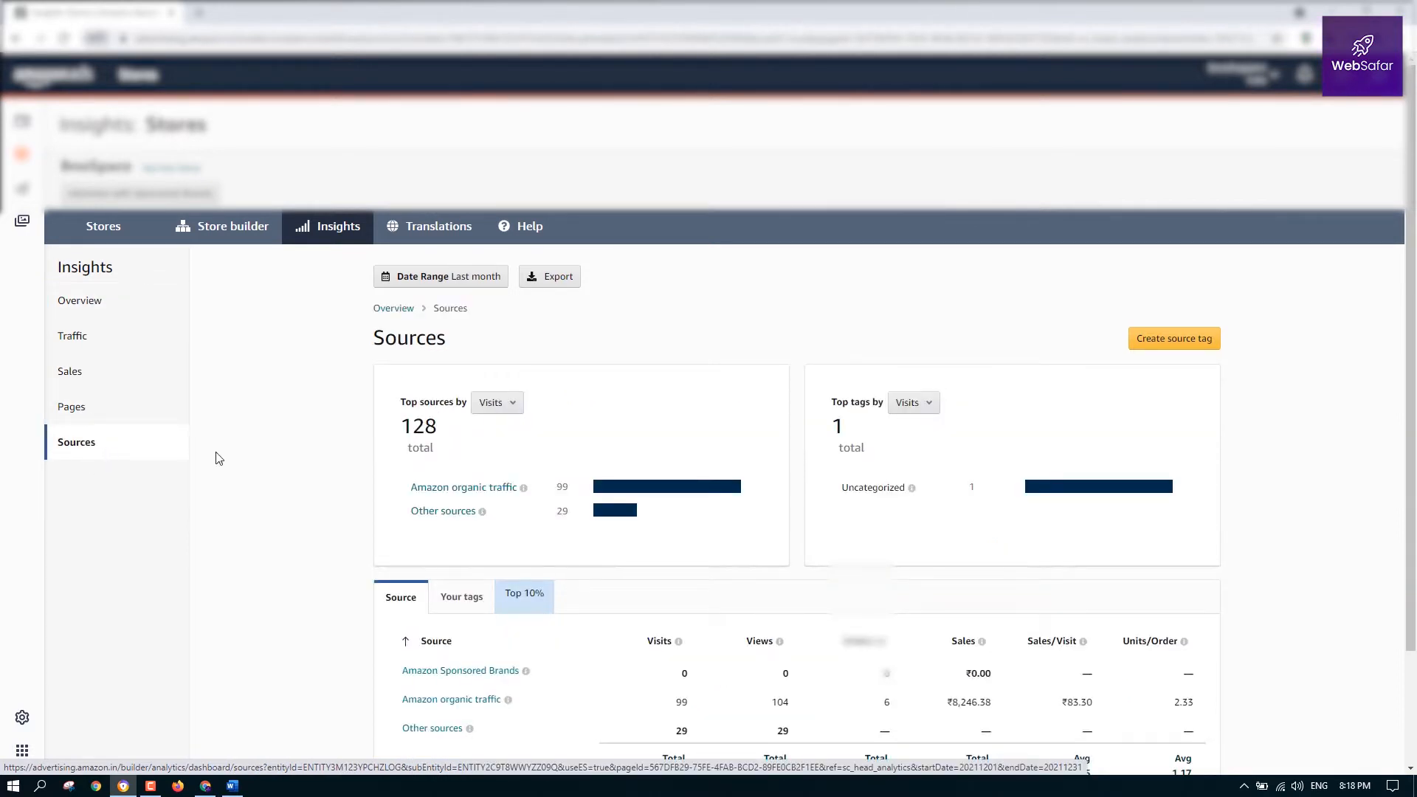
scroll(1275, 503, "down", 2)
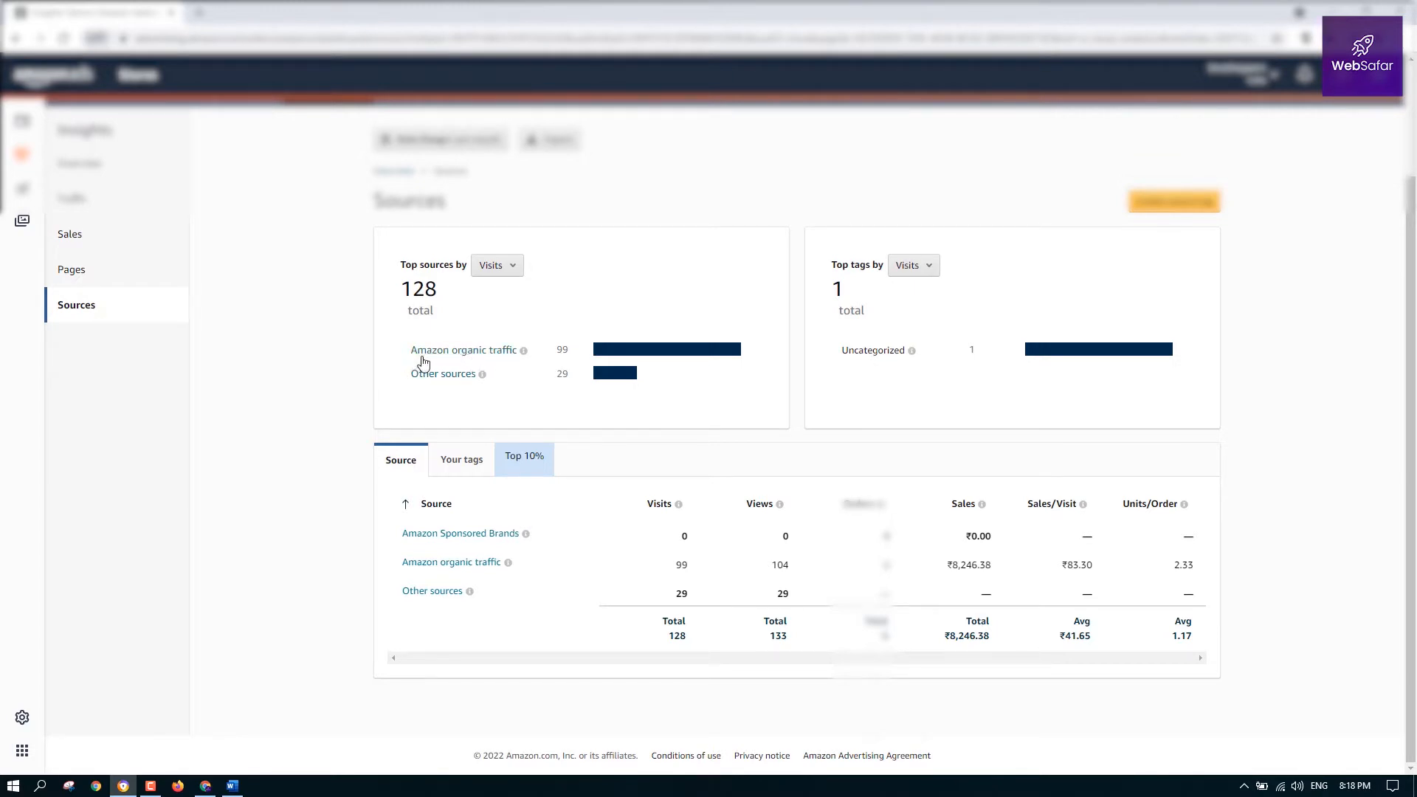
double_click(561, 351)
mouse_move(483, 377)
left_click(475, 460)
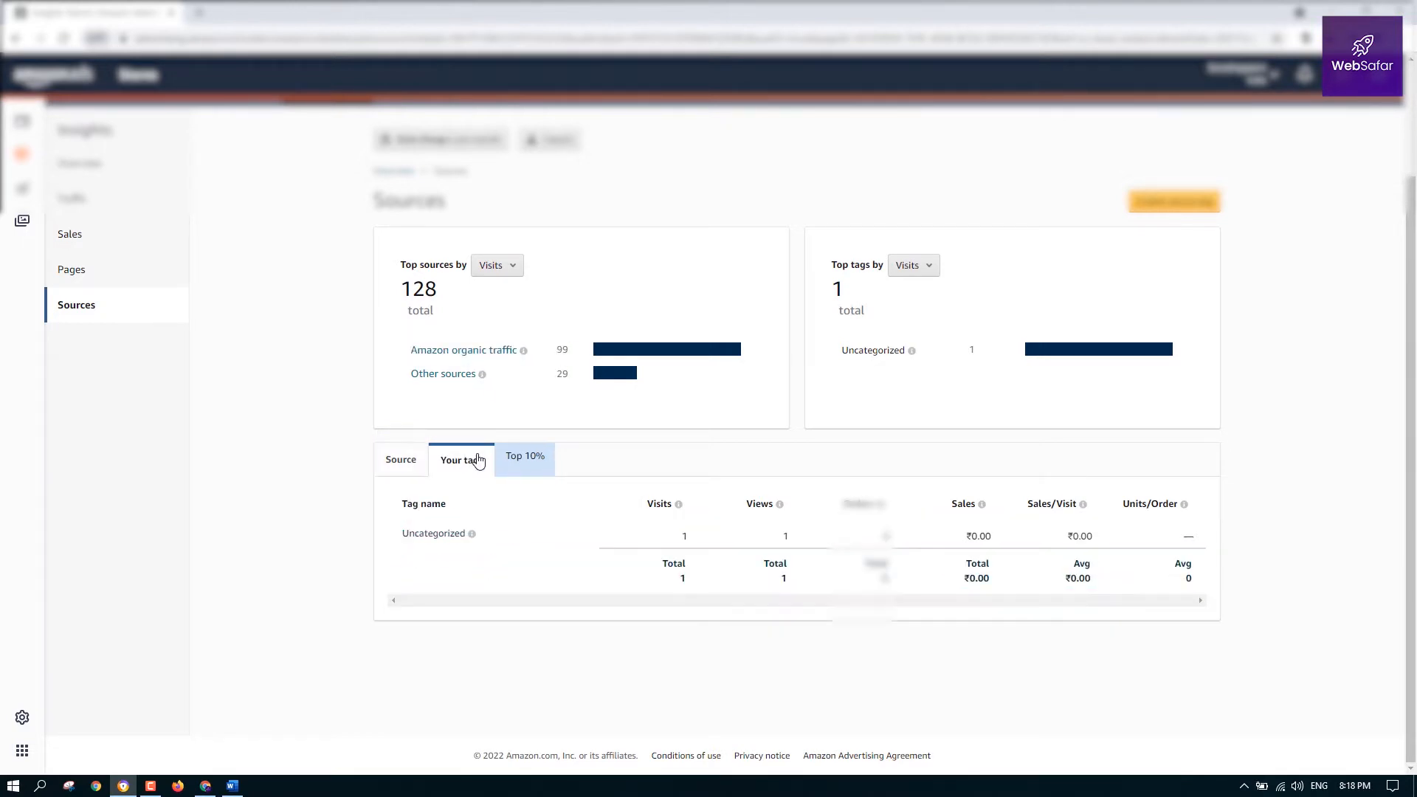
Show the Sources breakdown by source again, and return to the insights overview
left_click(390, 464)
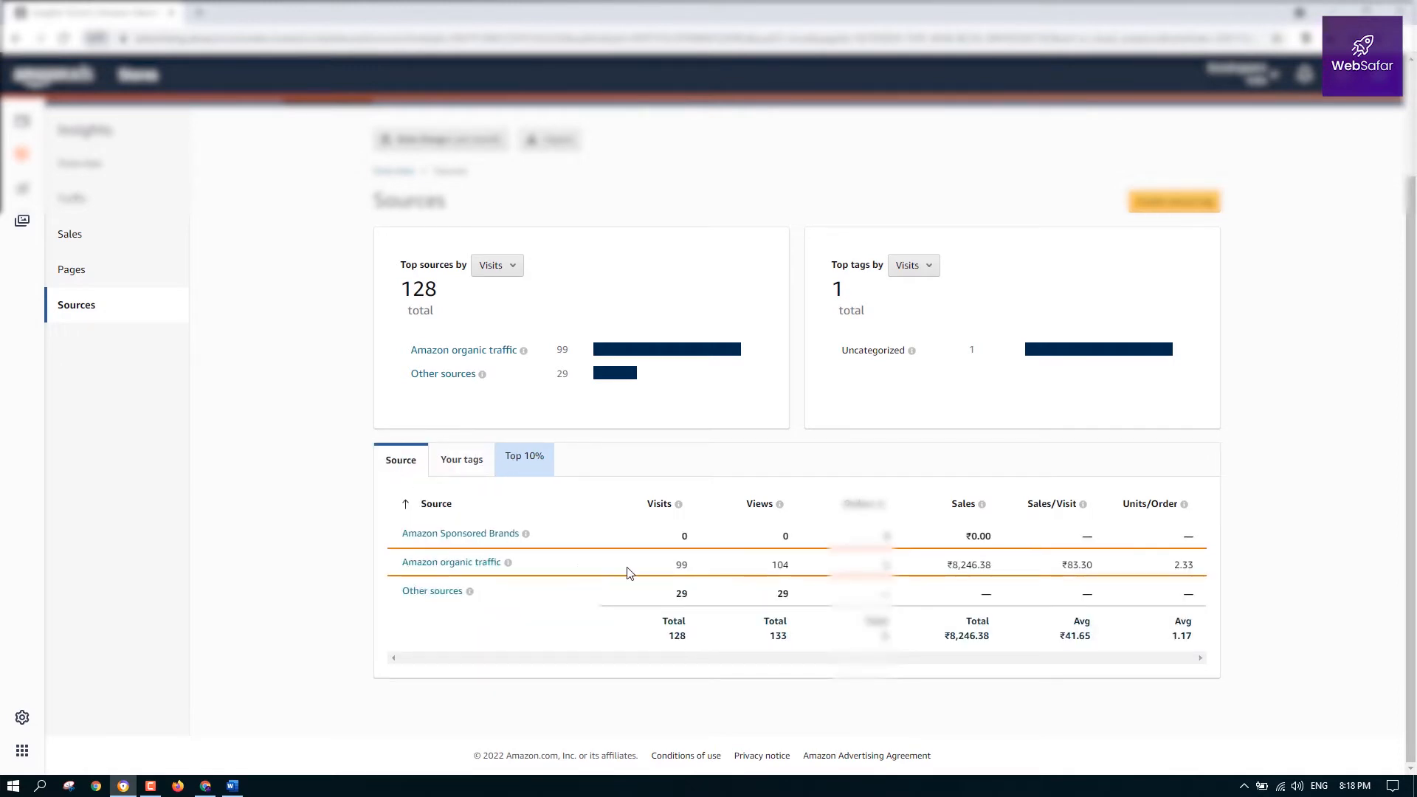
scroll(1341, 533, "up", 2)
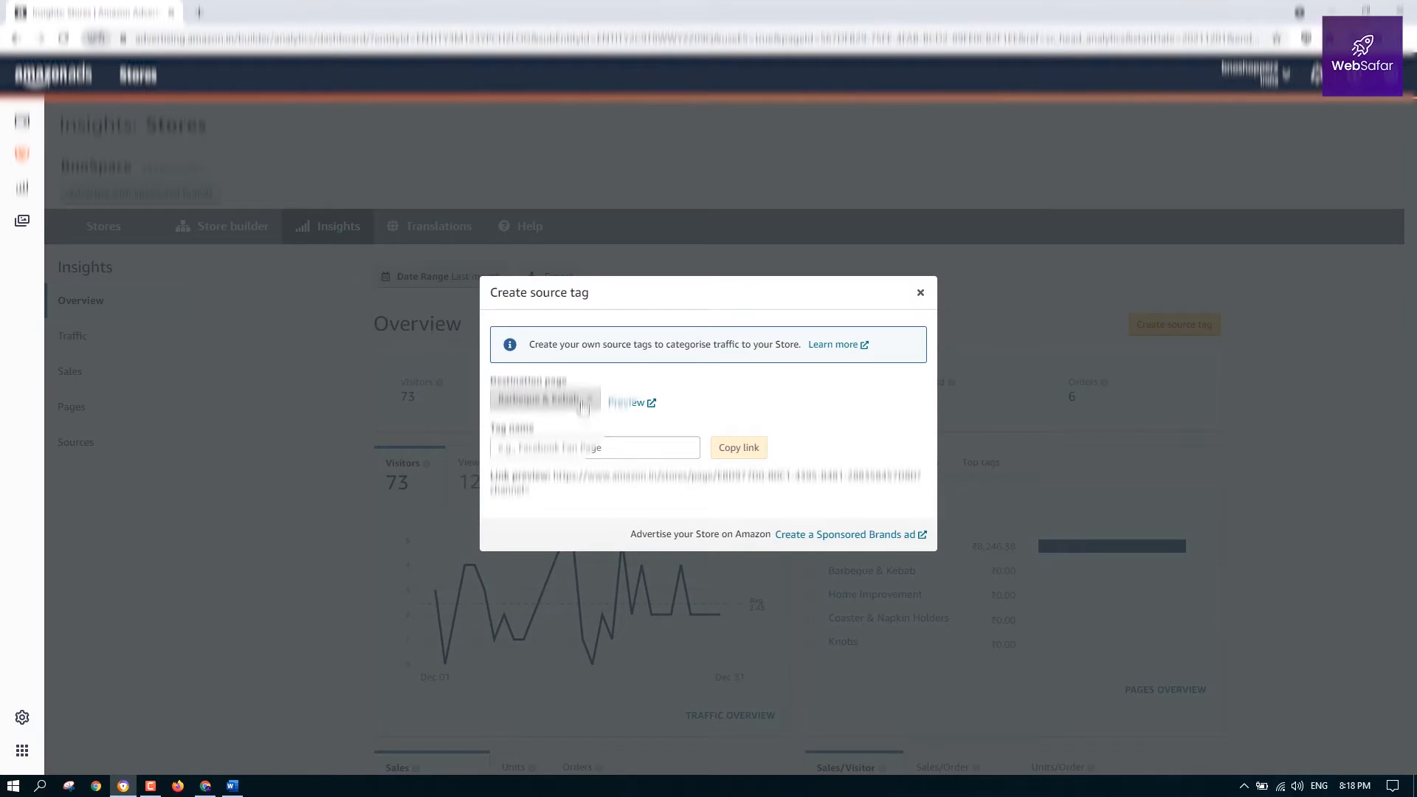
Create a source tag named "home improvement fb" for the Home Improvement destination page, copy its link, and close the dialog
left_click(583, 404)
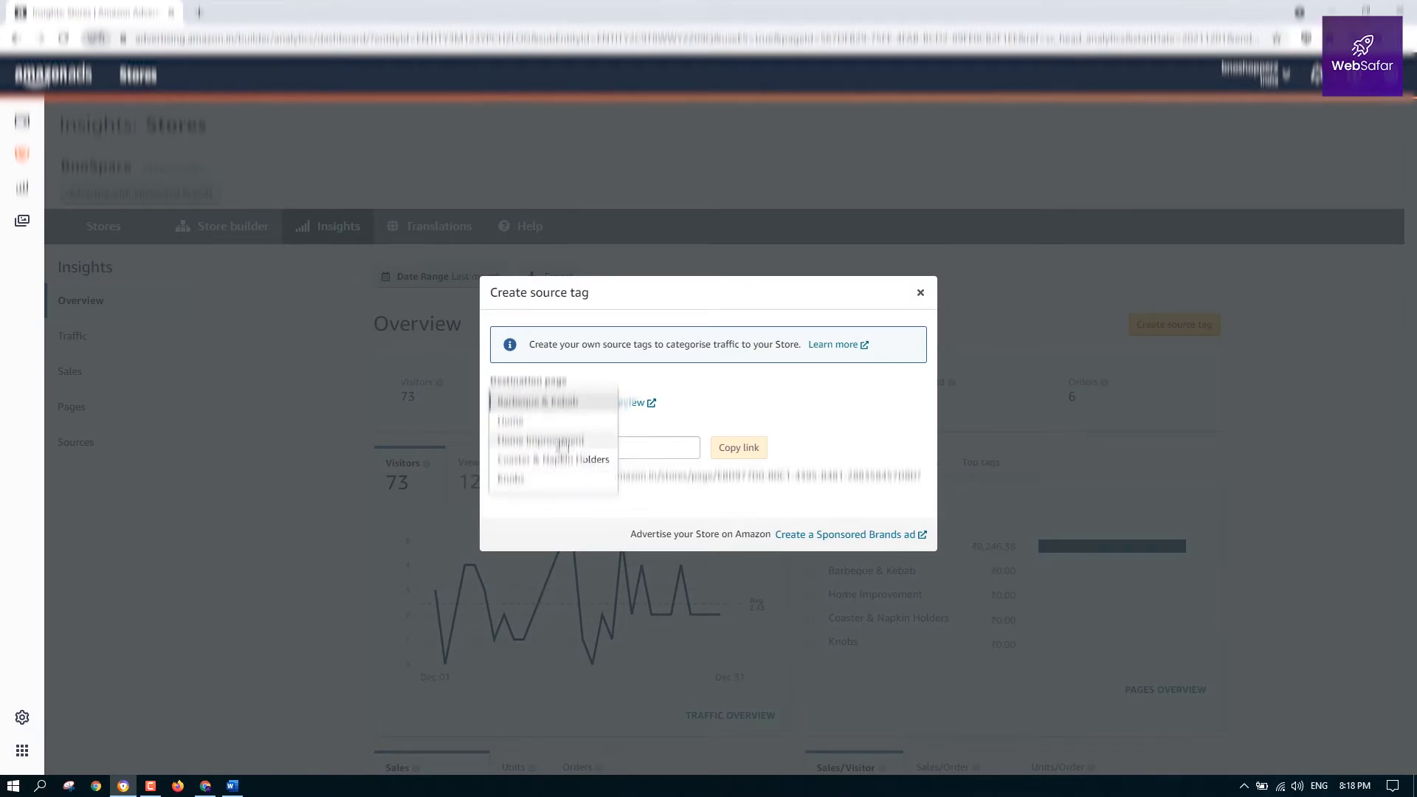
left_click(575, 440)
left_click(578, 447)
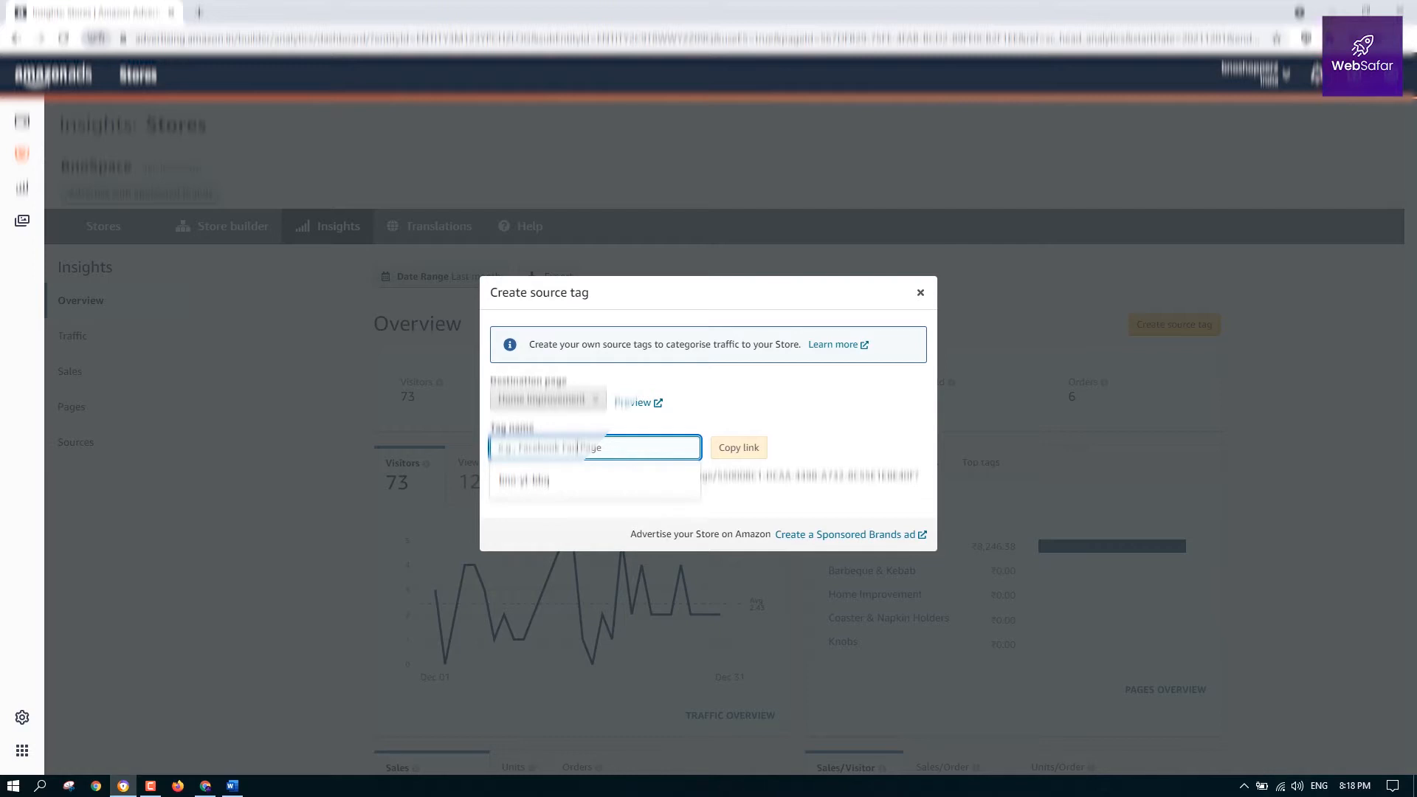
type("home")
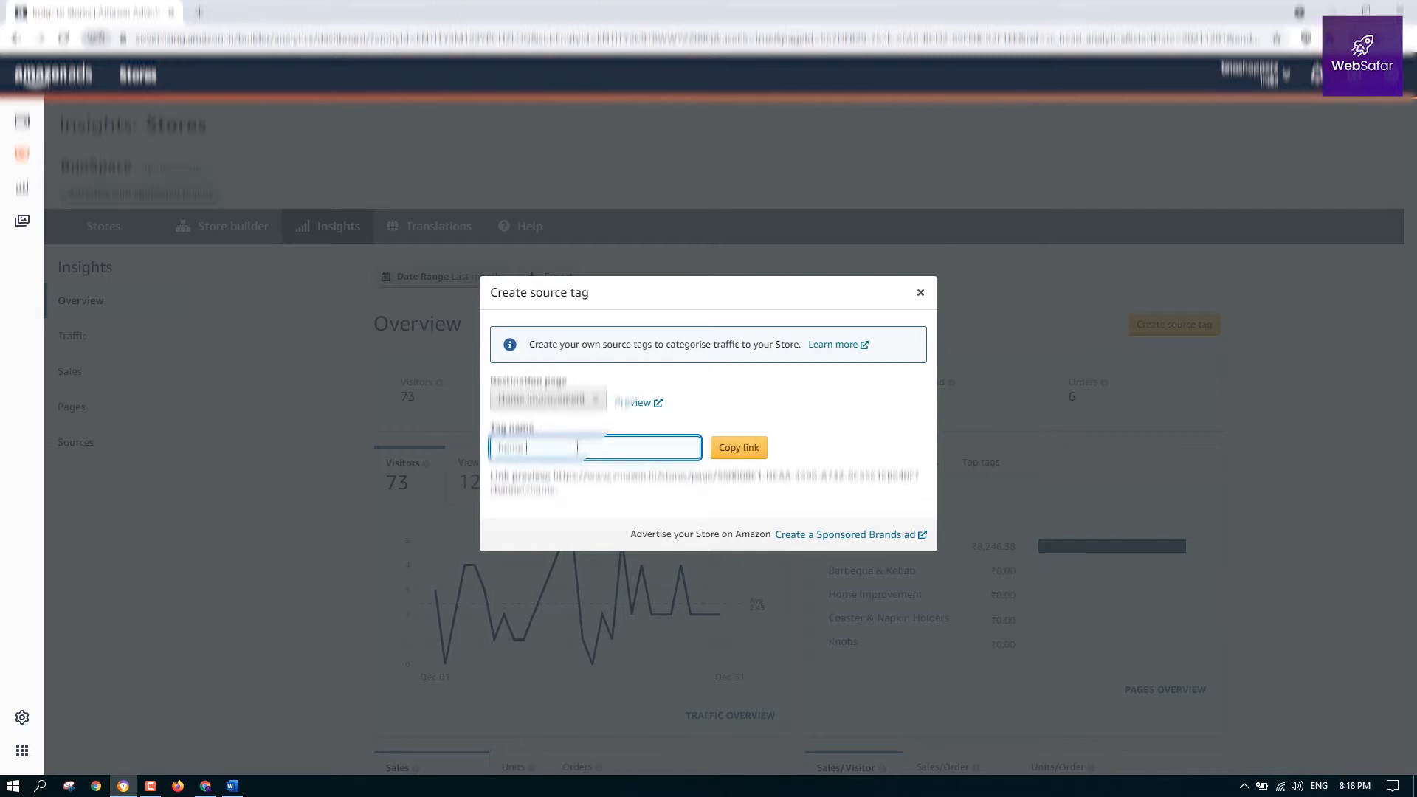
type(" improvement")
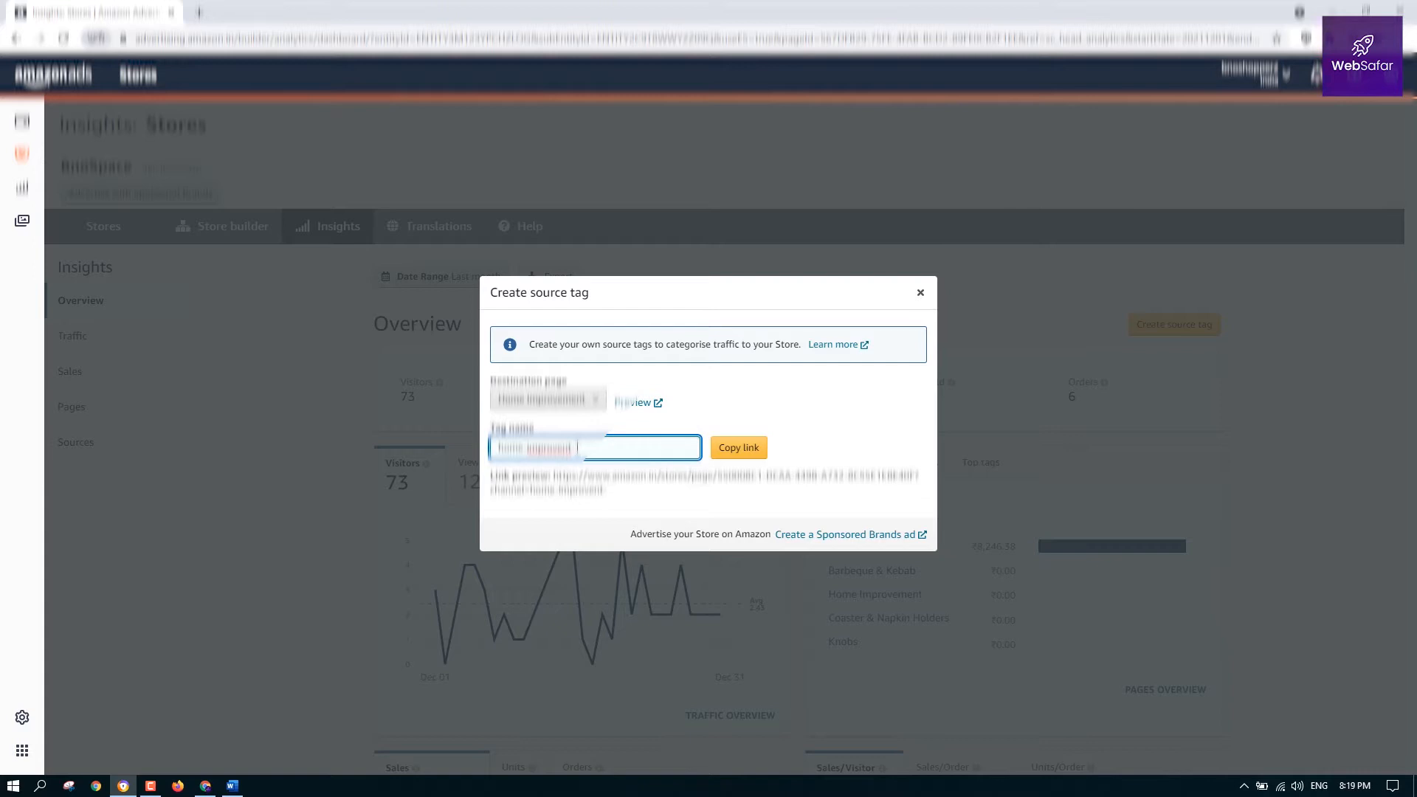
type("fb")
left_click(751, 449)
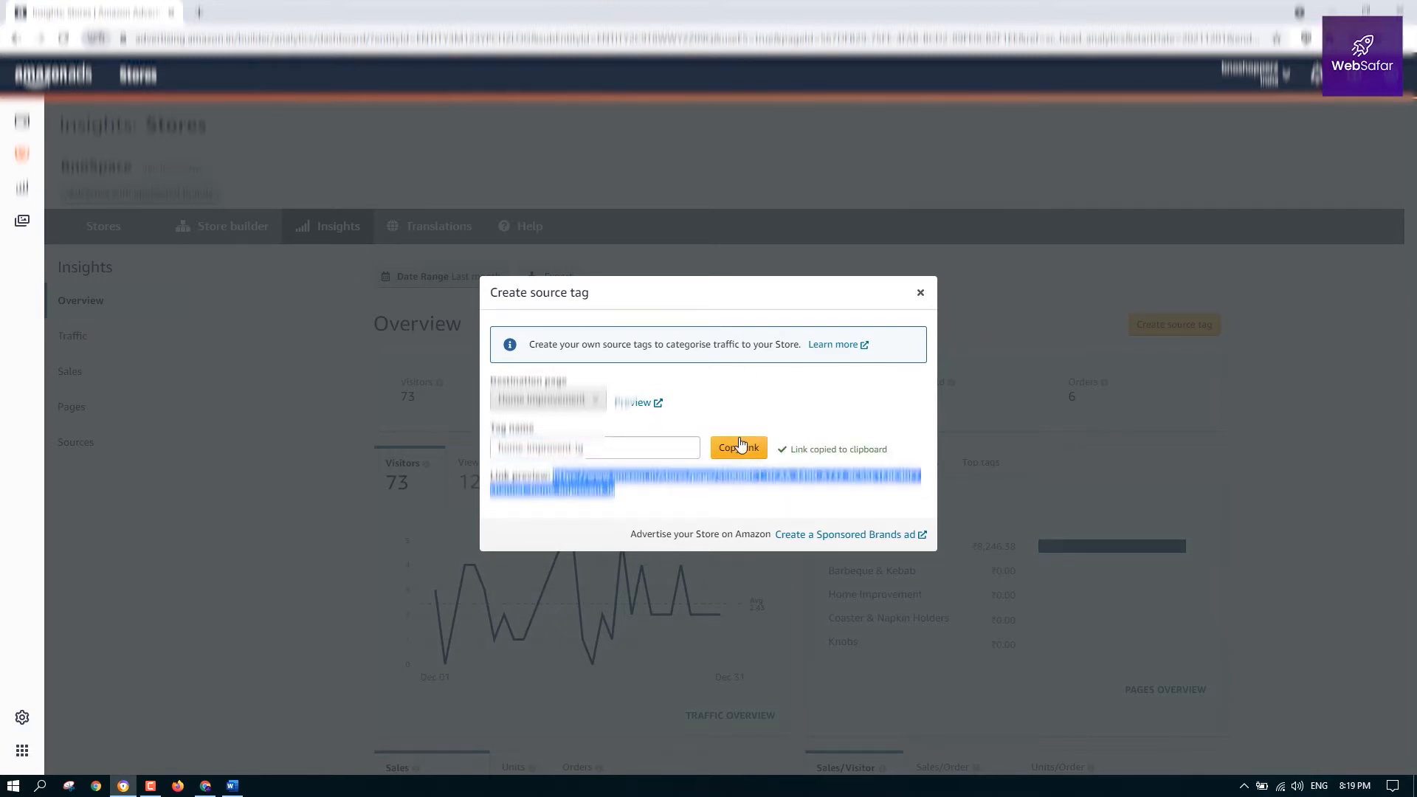
left_click(921, 293)
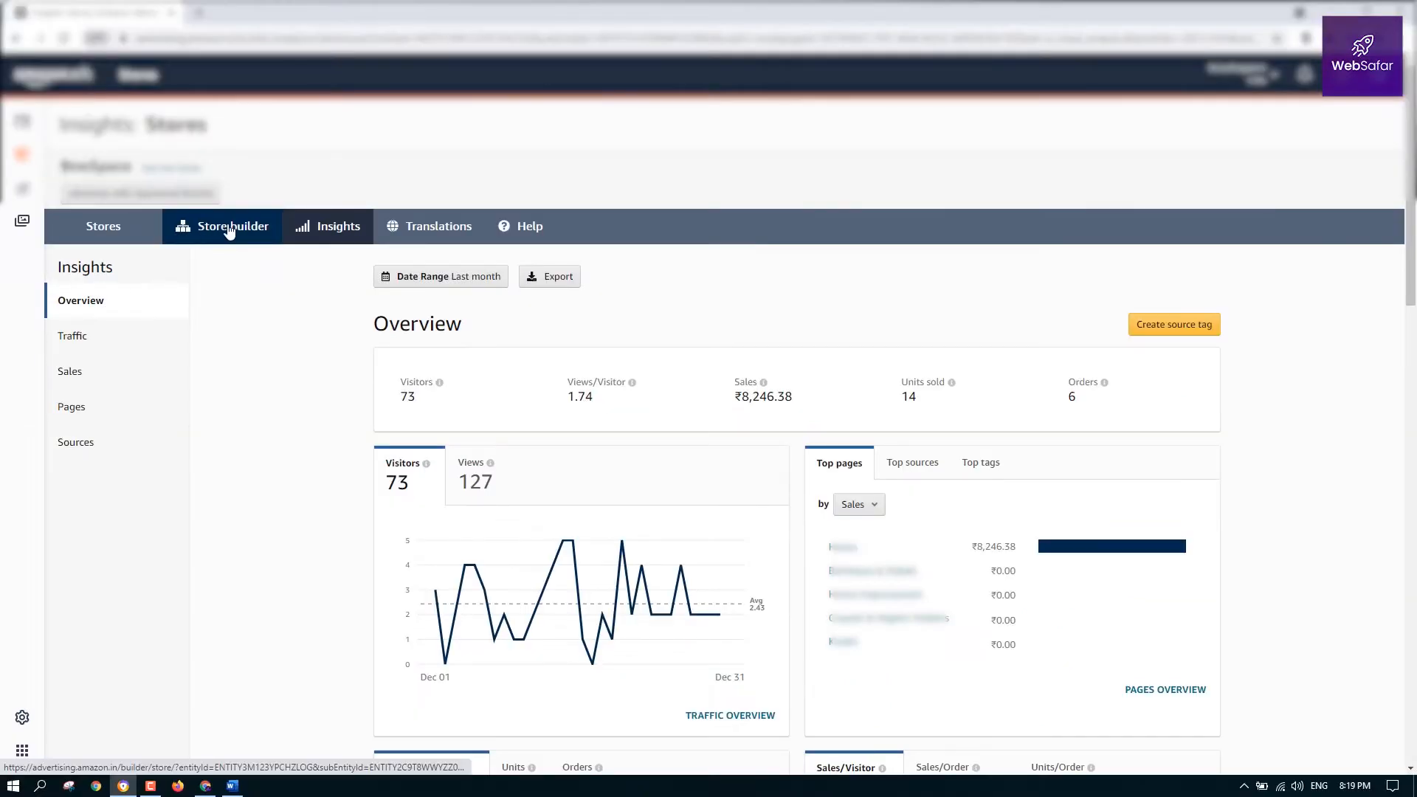
Open the WebSafar store in the Store builder with the desktop preview, and show its Store Settings
left_click(222, 228)
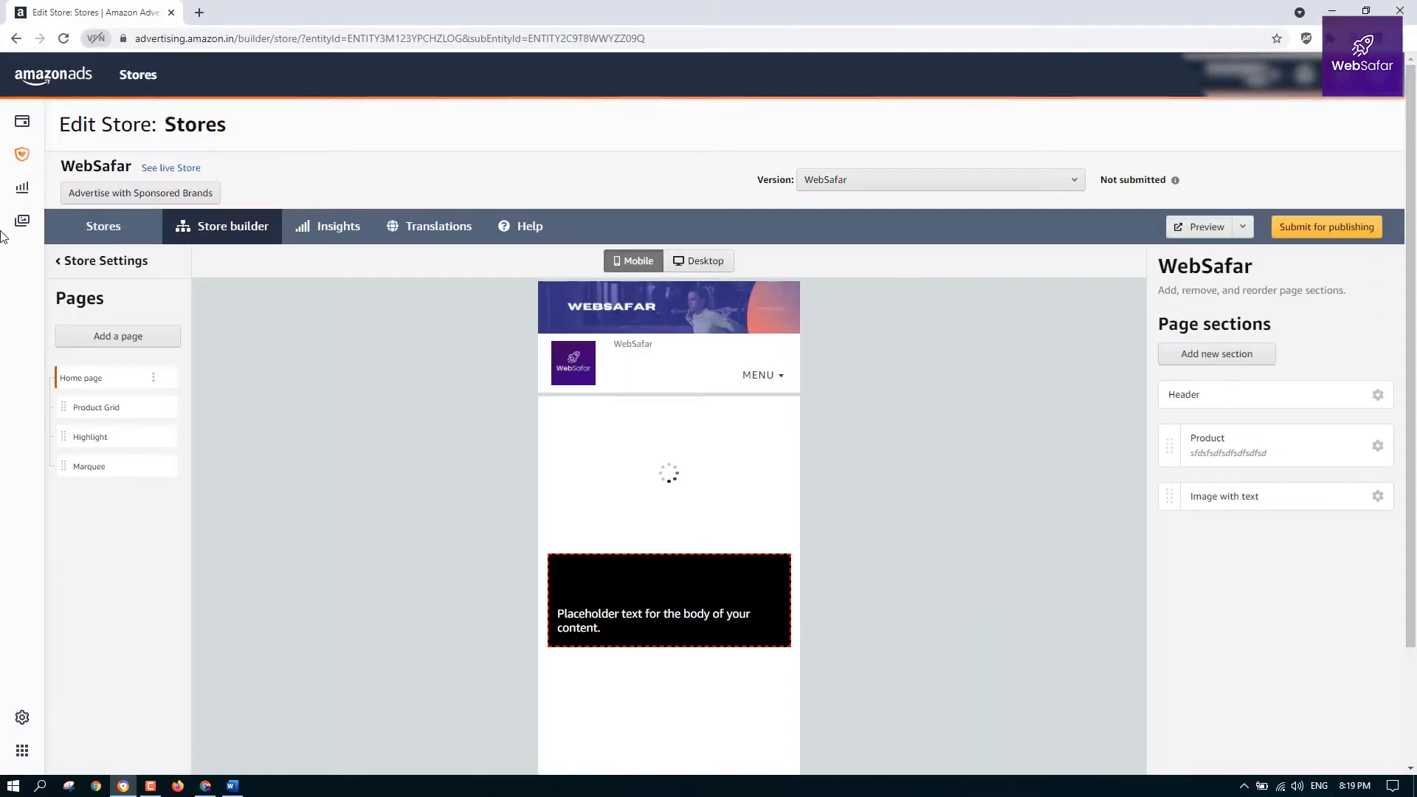
left_click(716, 262)
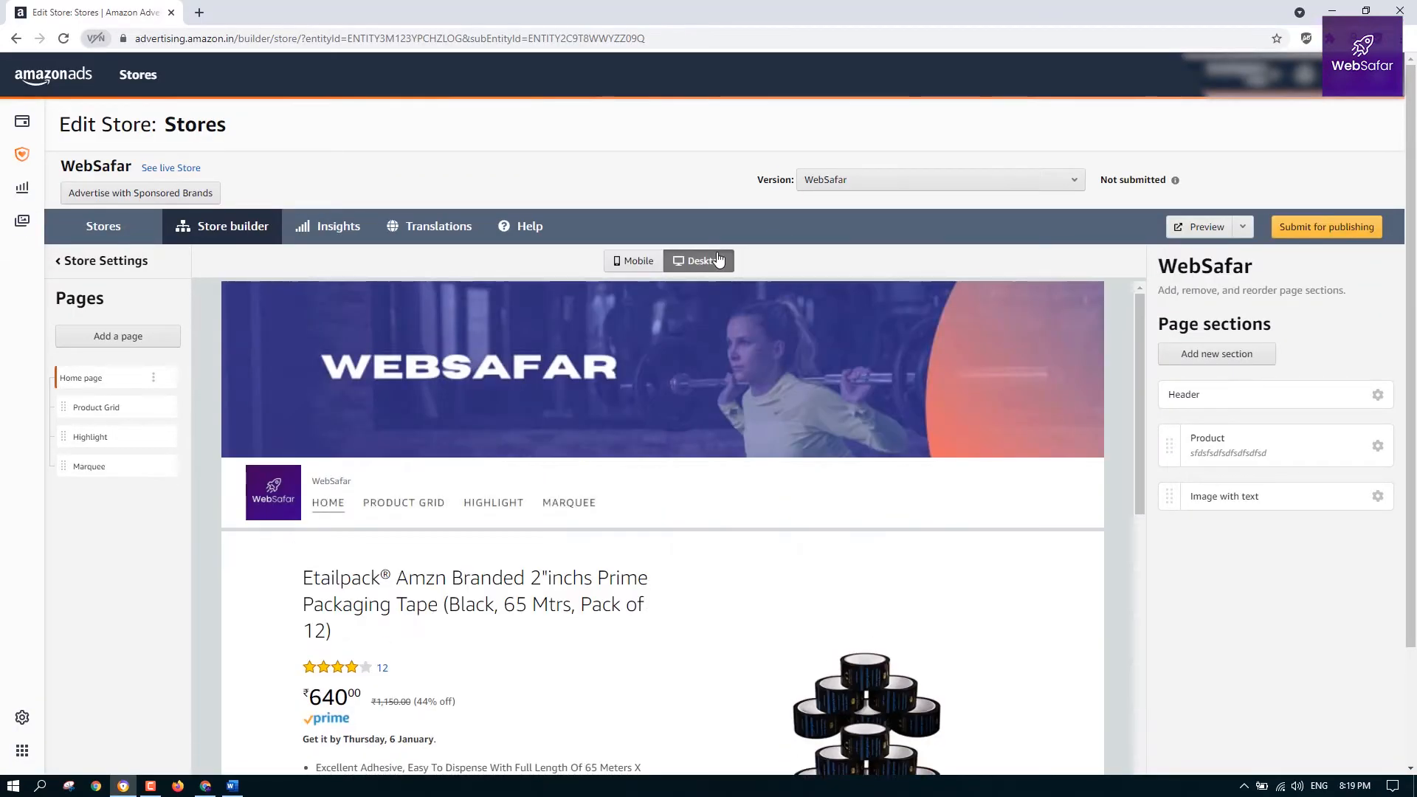
left_click(65, 259)
Examine the brand display name, brand logo, asset library tags and hero-region logo options in the Store Settings
scroll(117, 304, "down", 5)
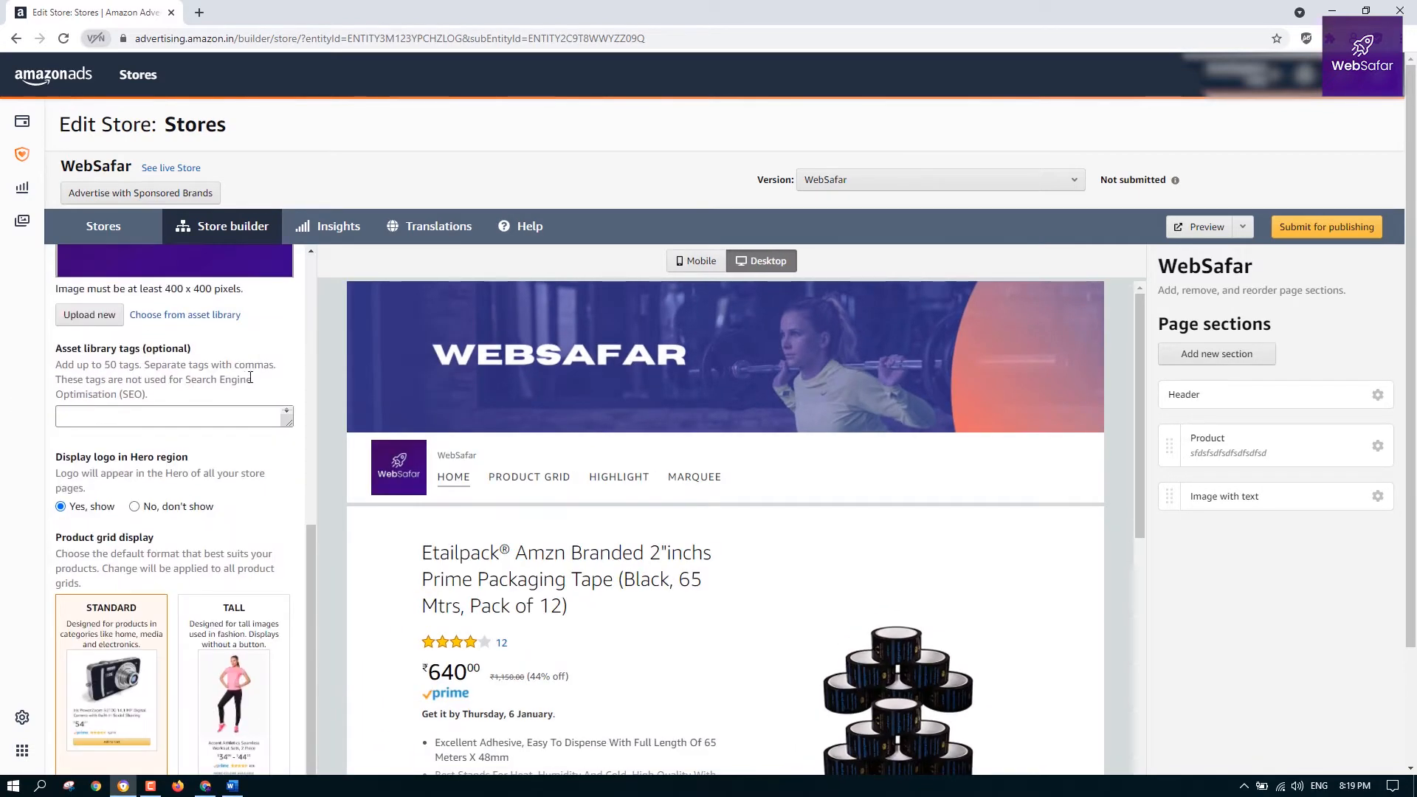
scroll(118, 304, "up", 5)
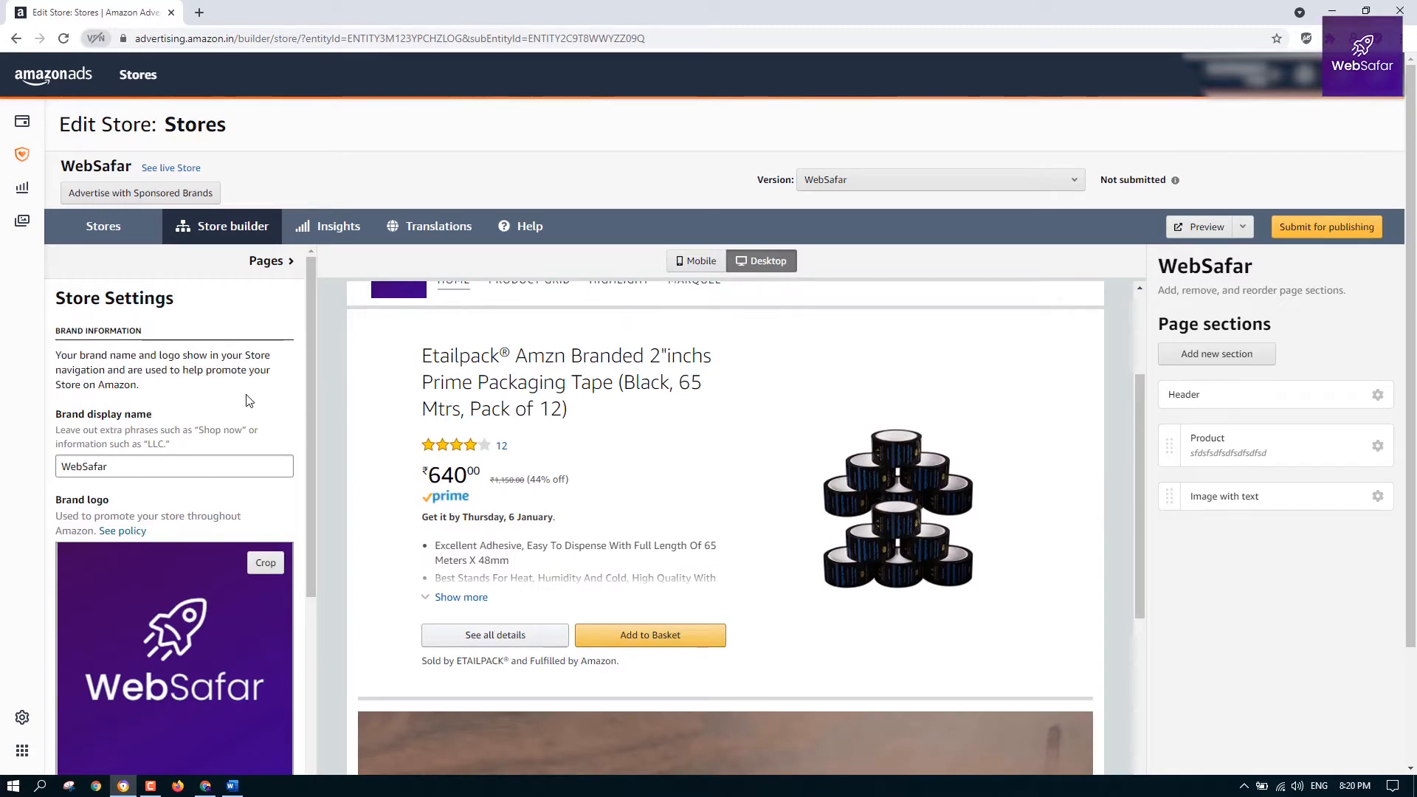
scroll(255, 408, "down", 5)
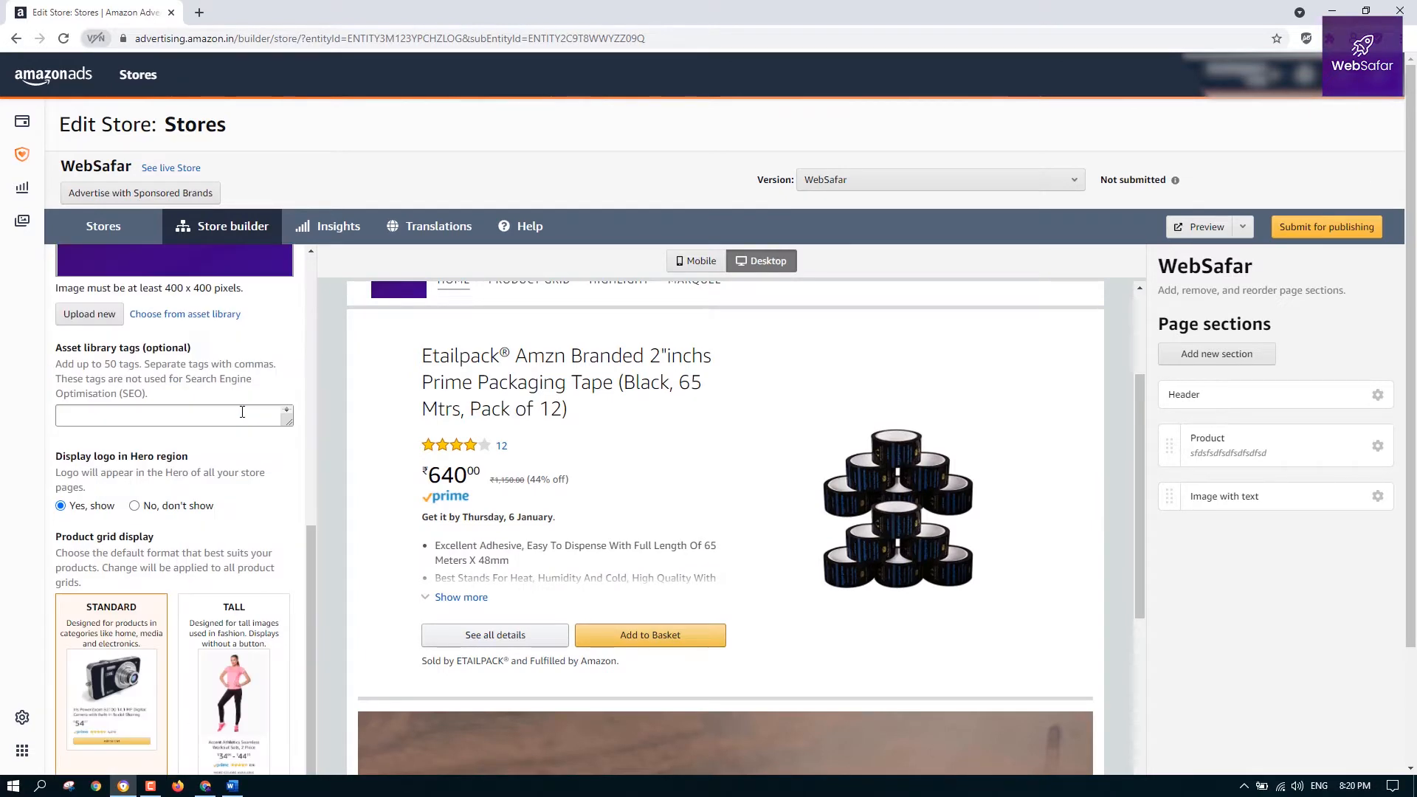
scroll(249, 424, "up", 5)
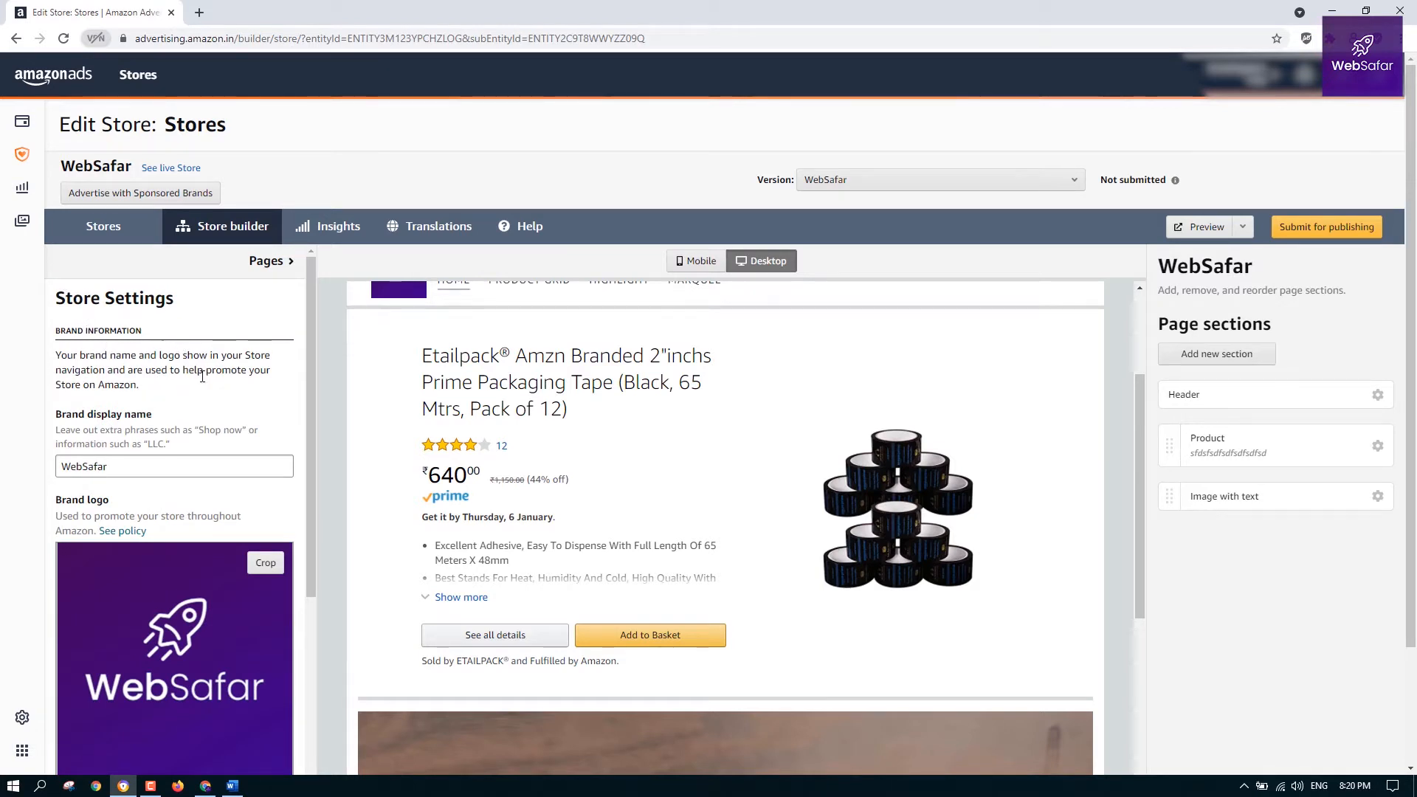
triple_click(194, 306)
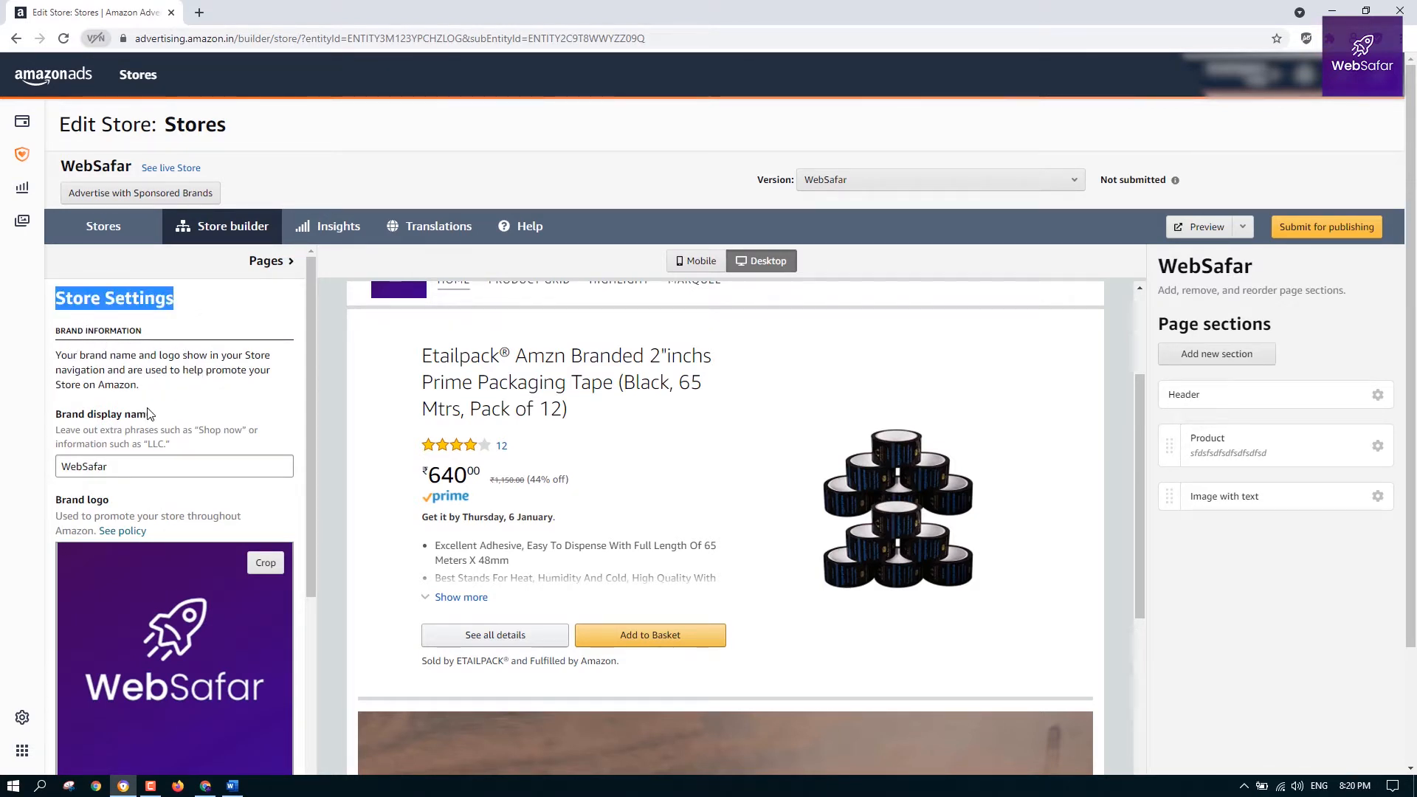
scroll(148, 413, "down", 3)
left_click(147, 274)
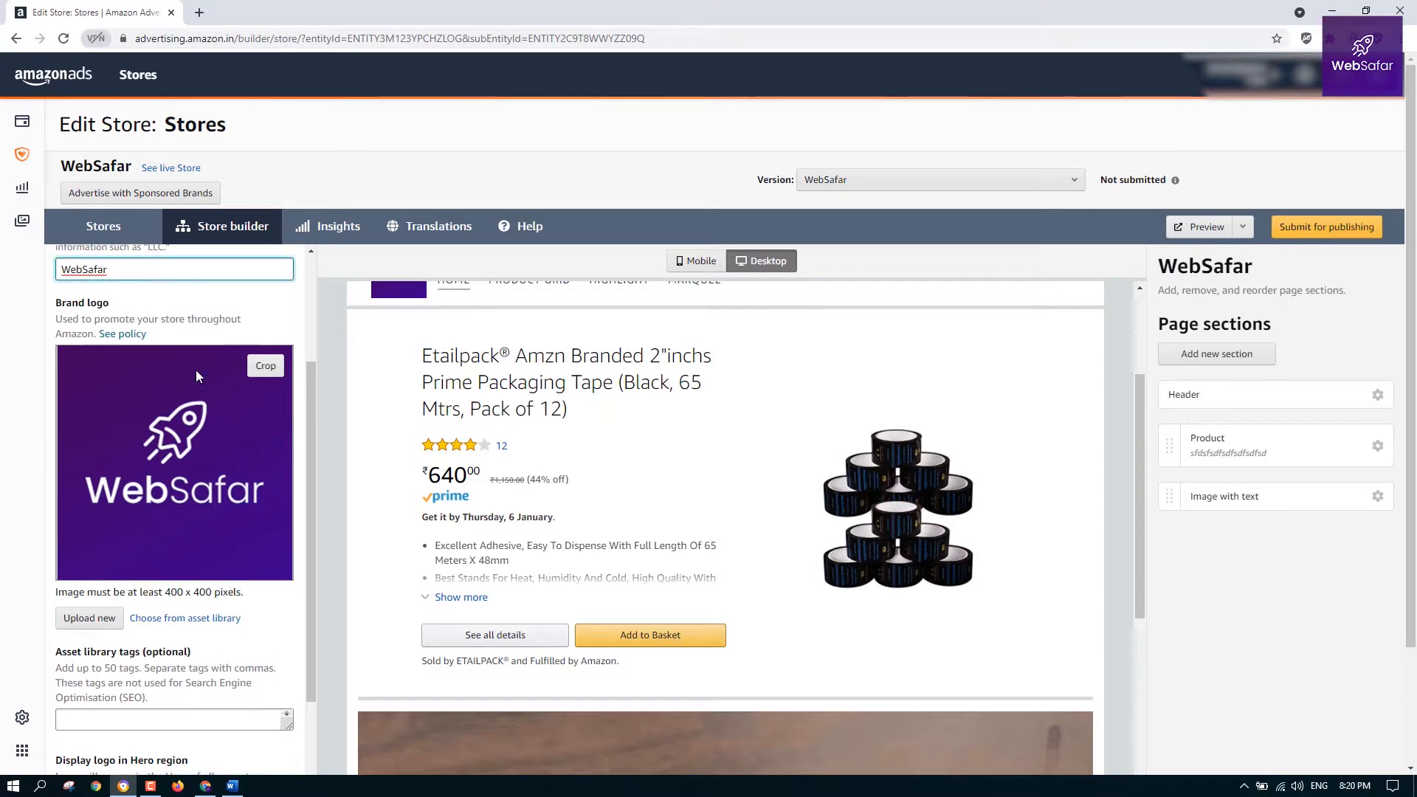
scroll(152, 511, "down", 3)
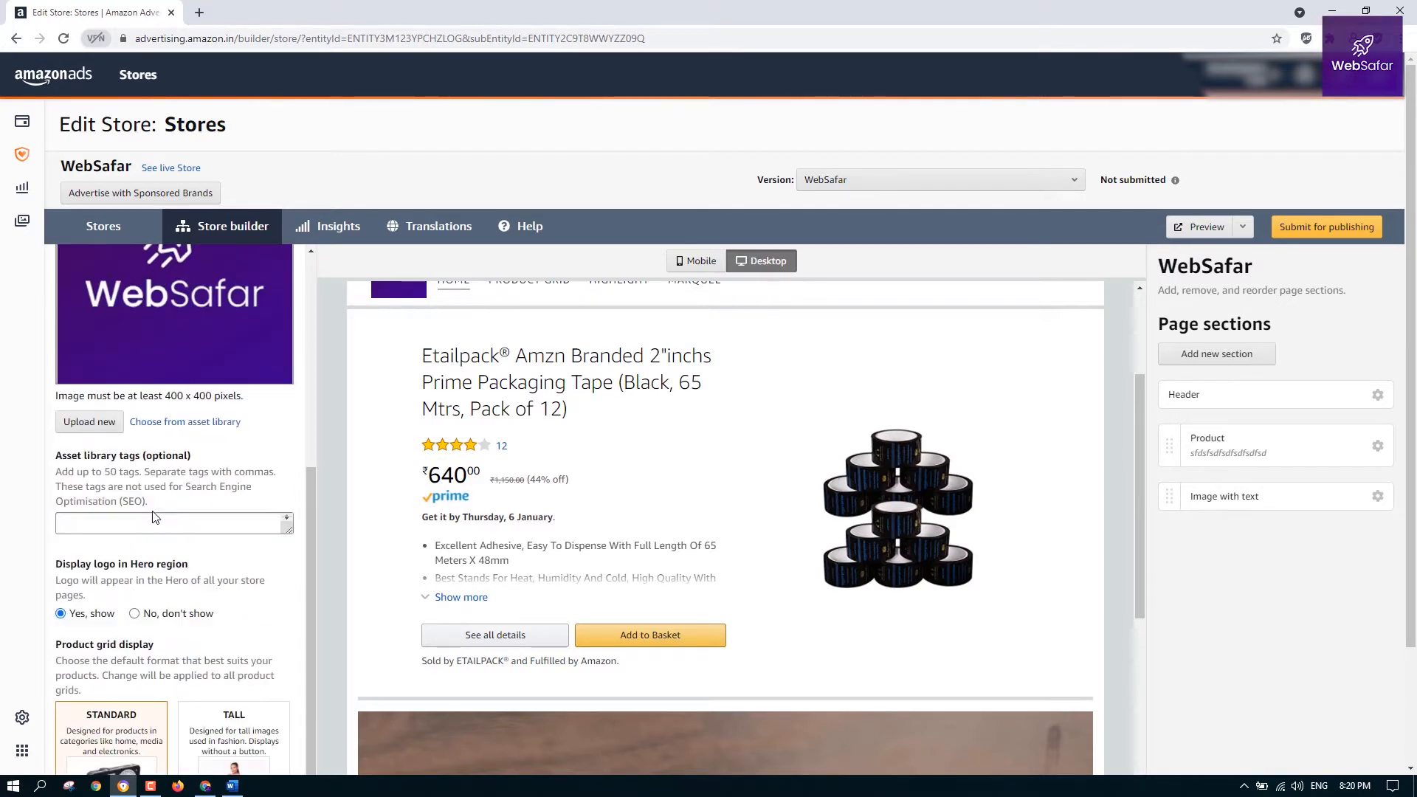
scroll(155, 517, "up", 3)
scroll(195, 620, "down", 4)
left_click(111, 415)
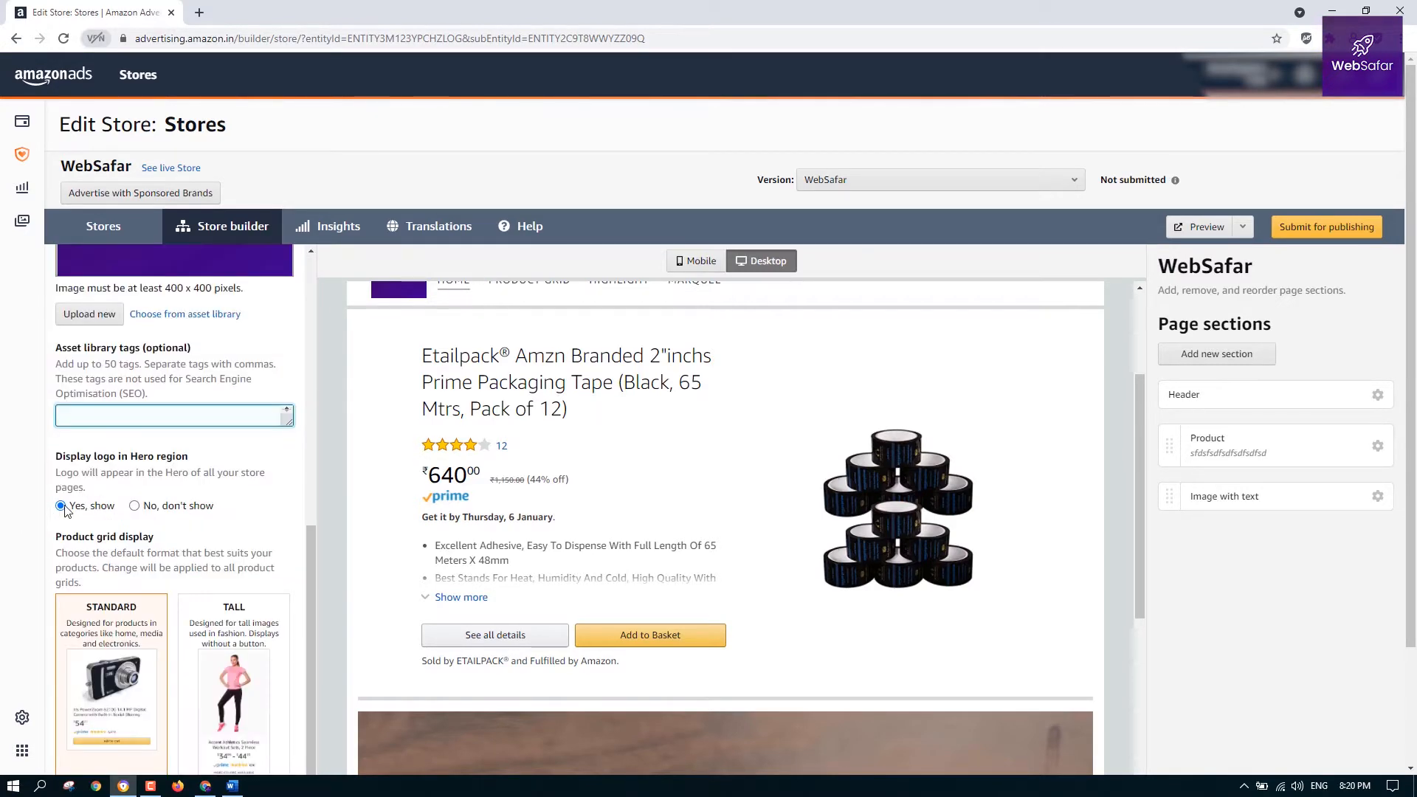
Try hiding the brand logo in the store's hero region, and set it to show again
scroll(550, 488, "up", 3)
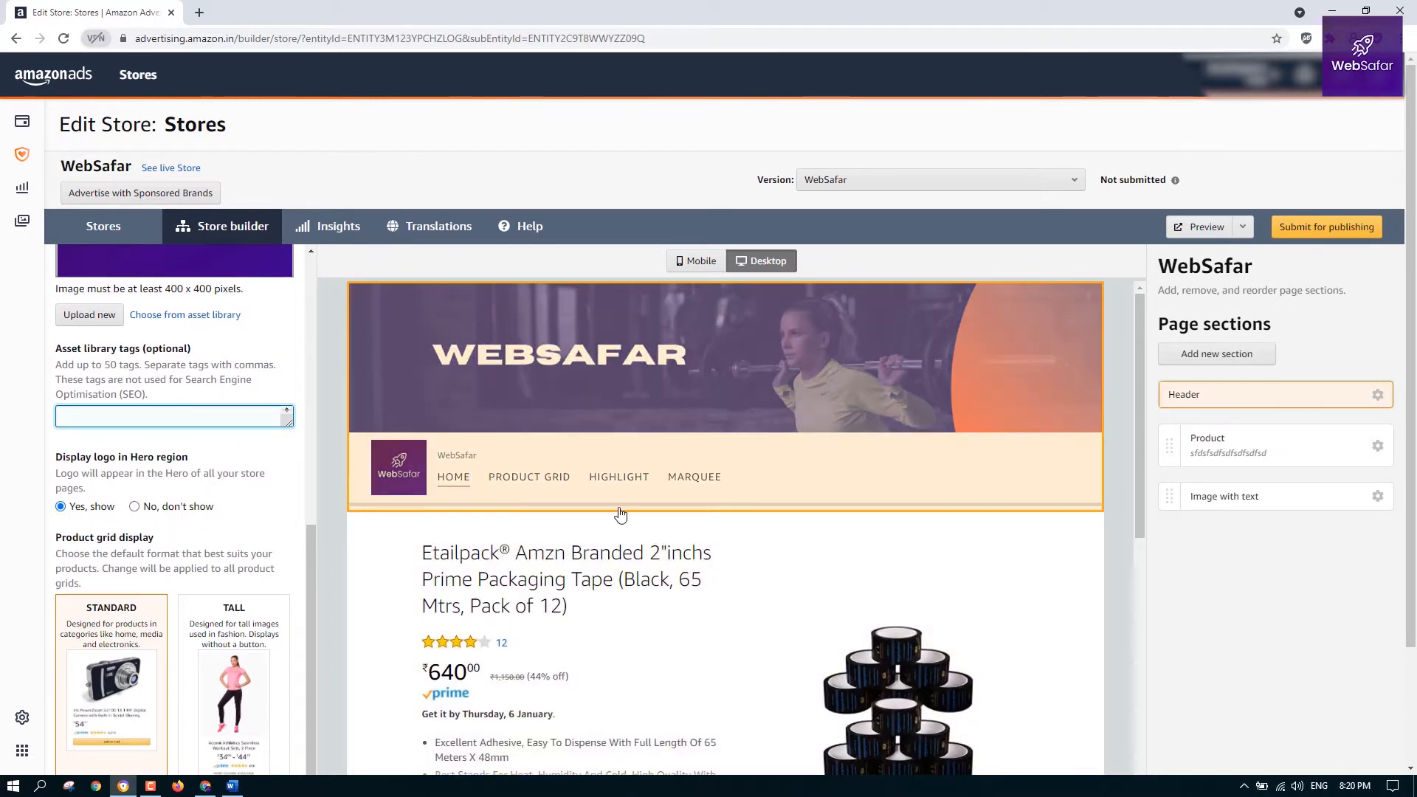
left_click(133, 507)
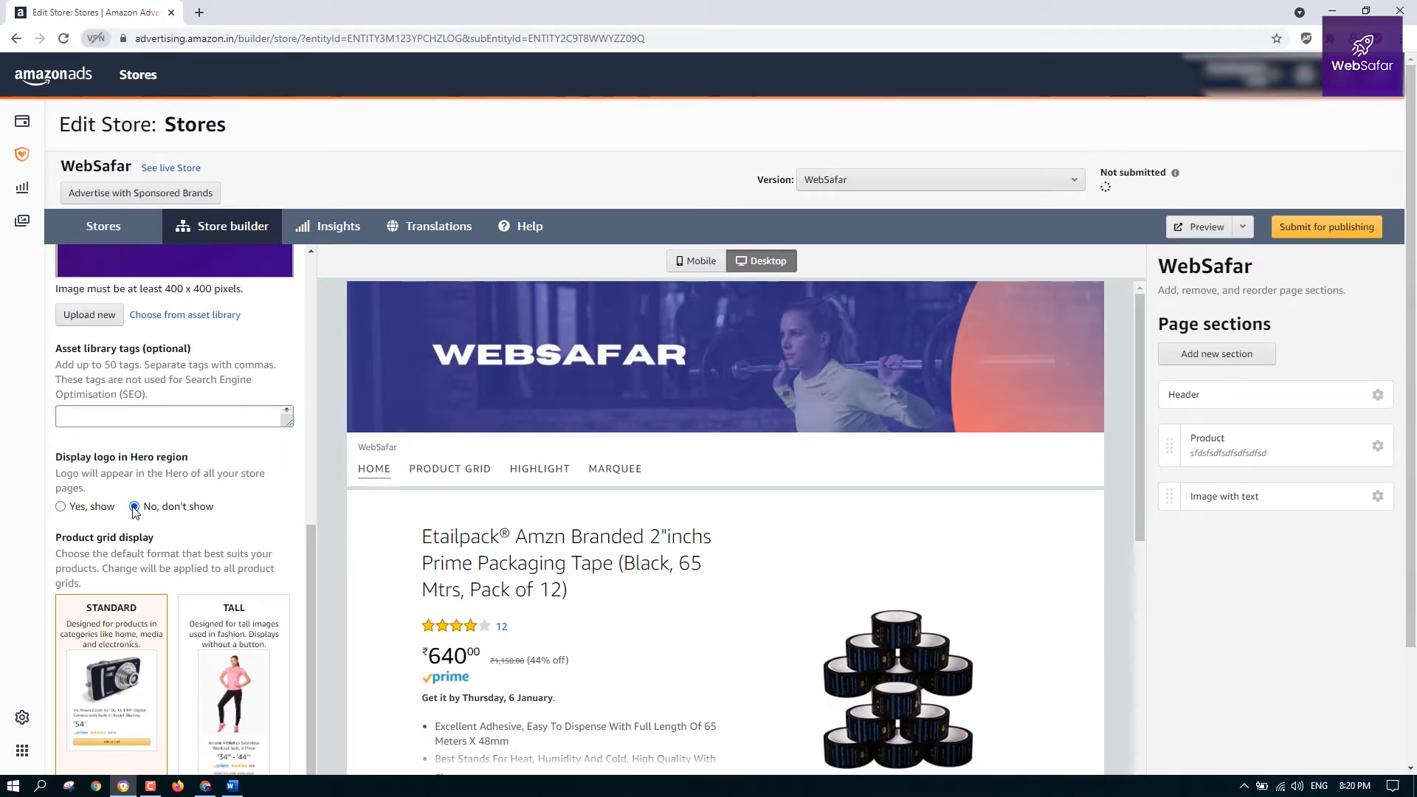
left_click(64, 509)
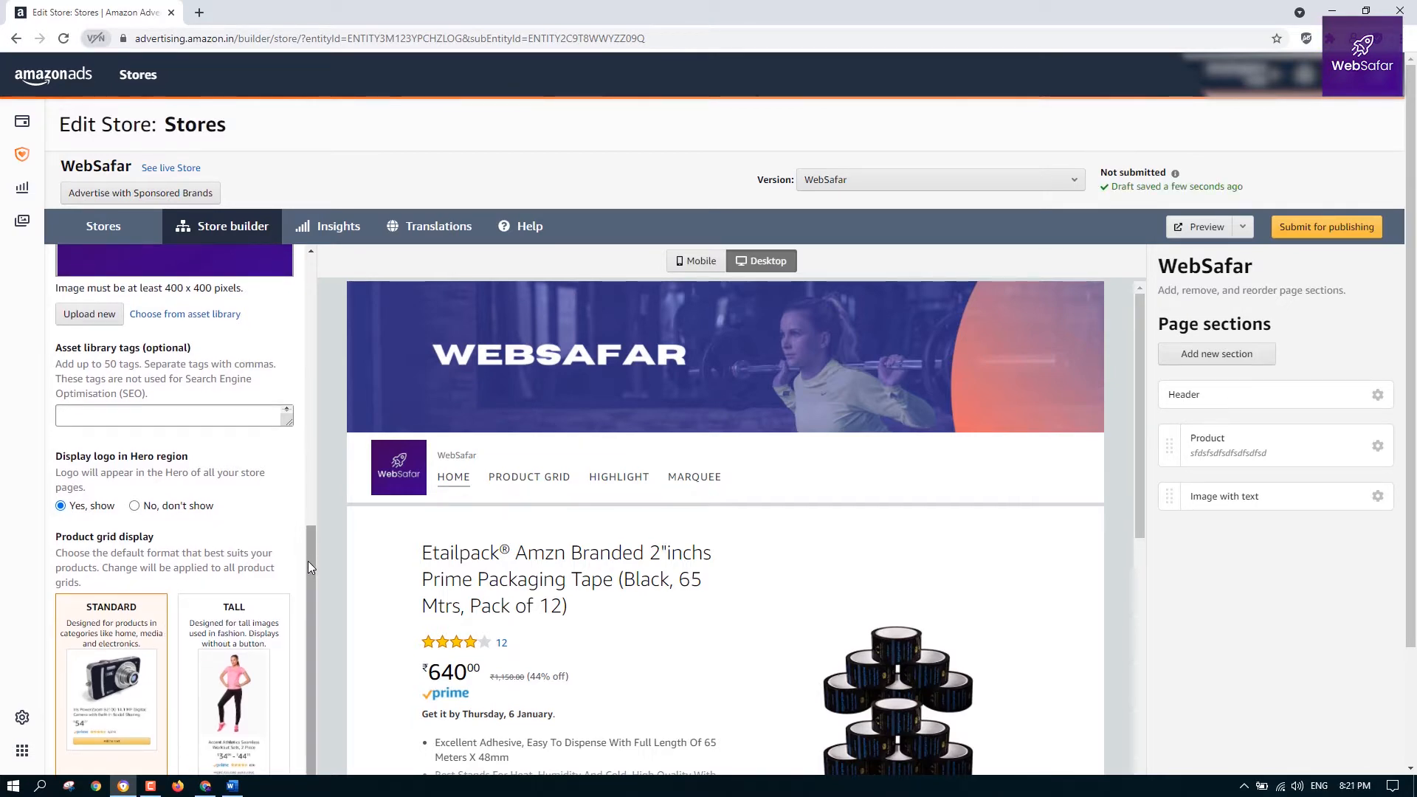
Examine the Standard and Tall product grid display formats, and save the store settings
scroll(96, 626, "down", 2)
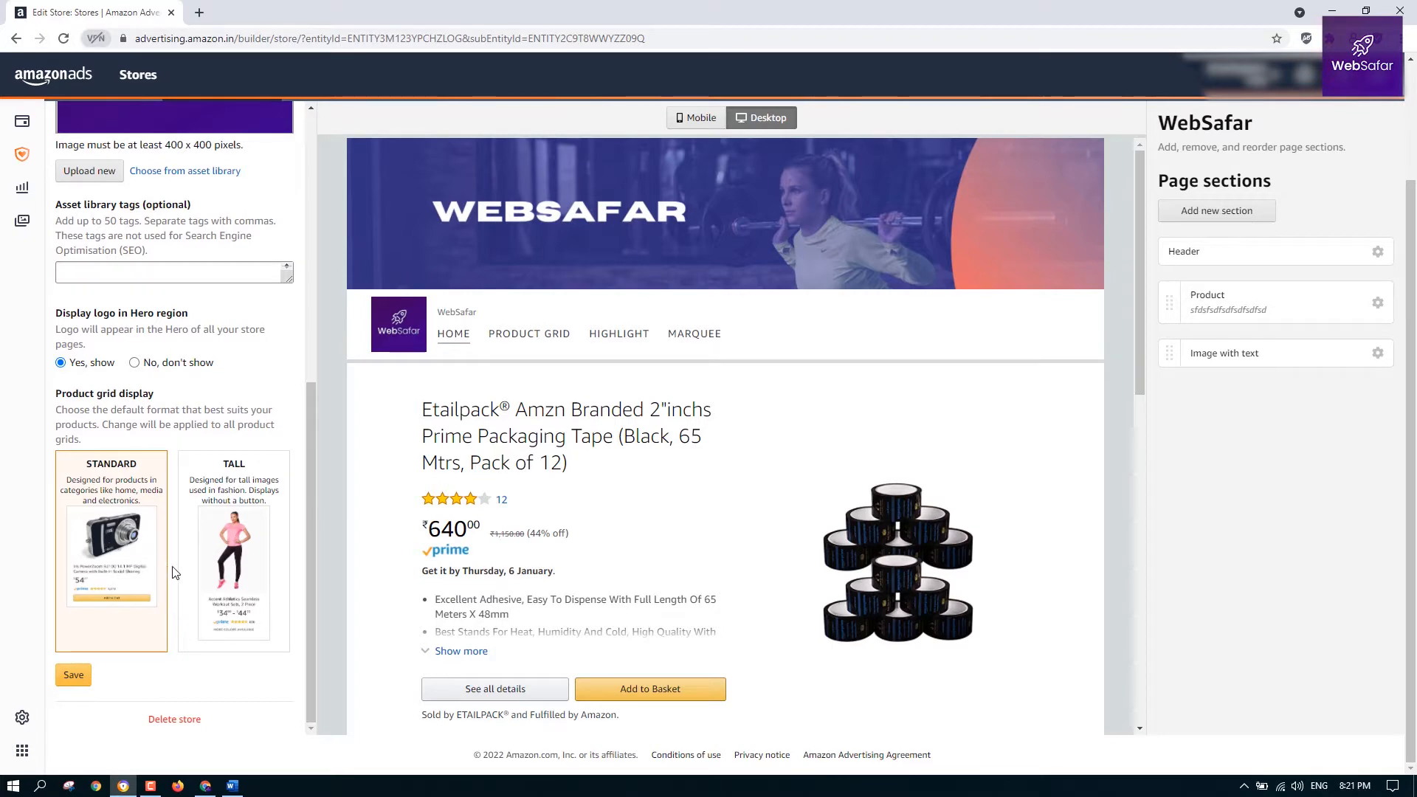
scroll(150, 348, "up", 7)
scroll(150, 349, "up", 2)
scroll(148, 665, "down", 10)
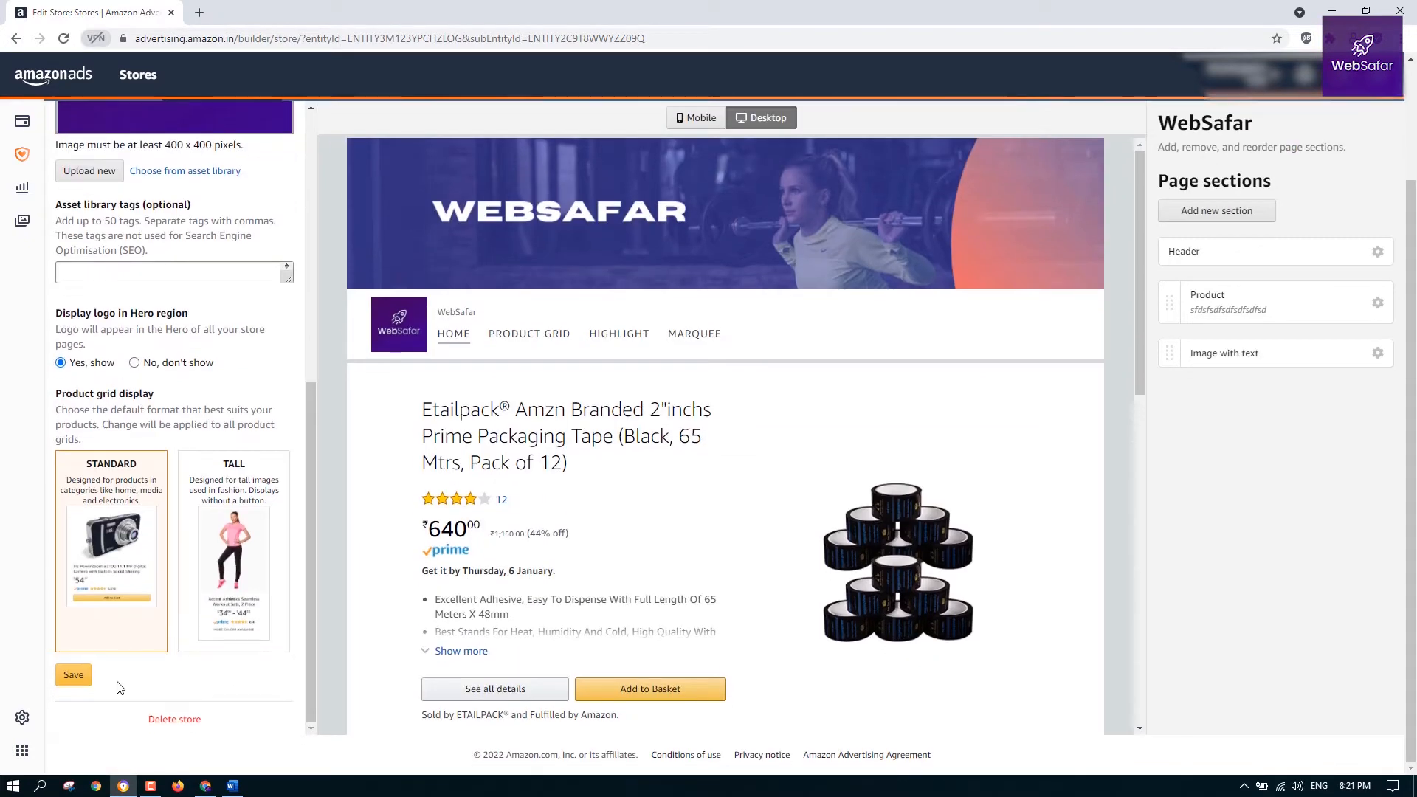
left_click(73, 675)
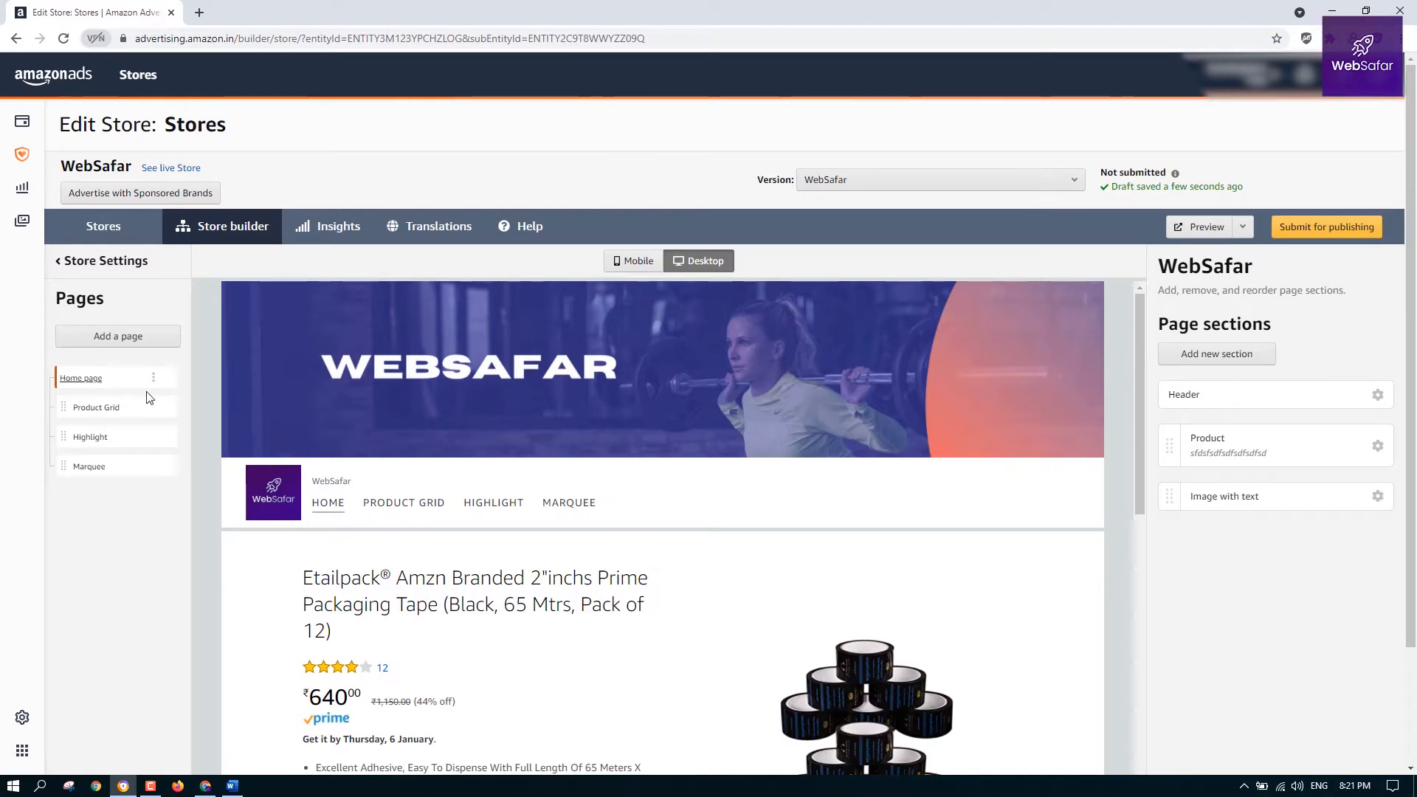
Start adding a page to the WebSafar store, and examine its navigation title and meta description fields
left_click(77, 380)
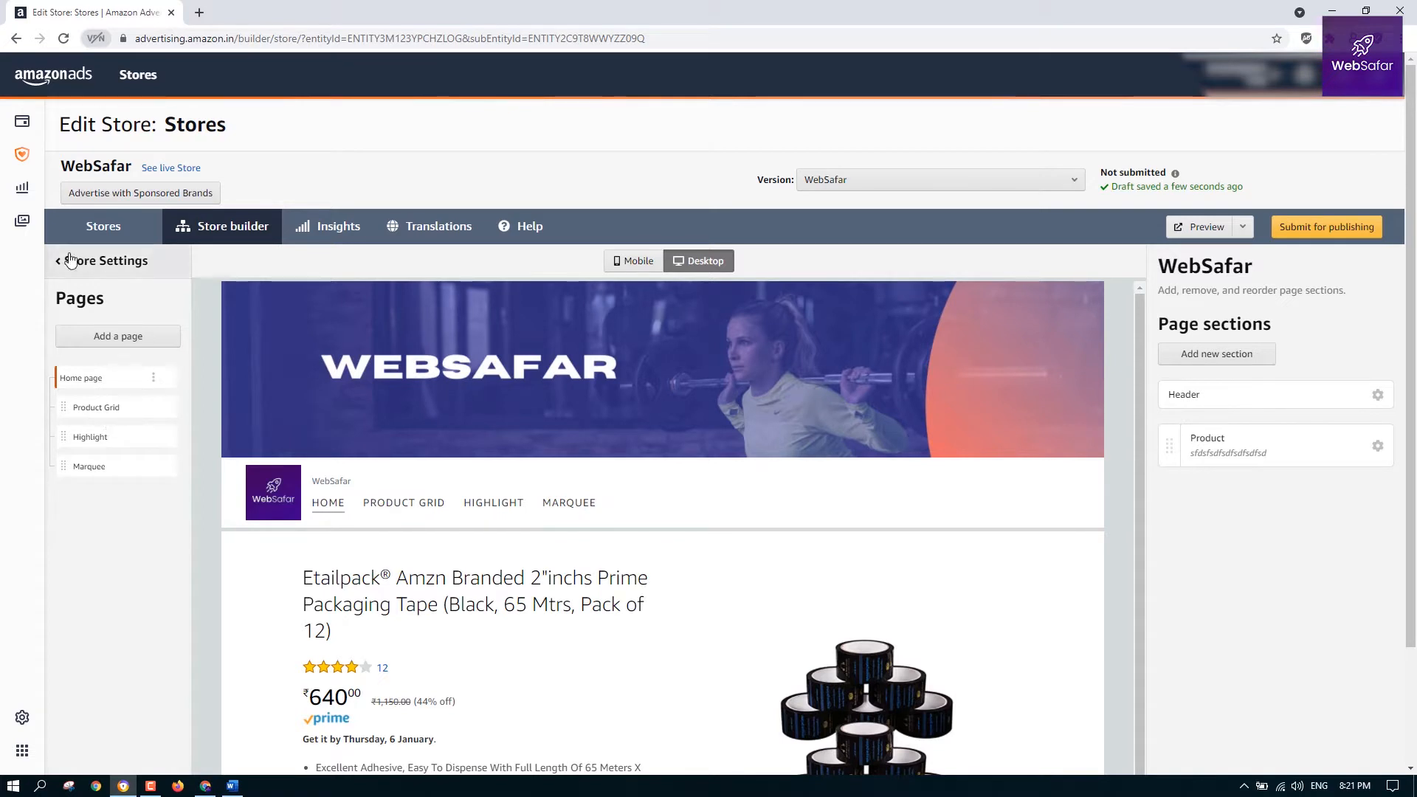
left_click(140, 338)
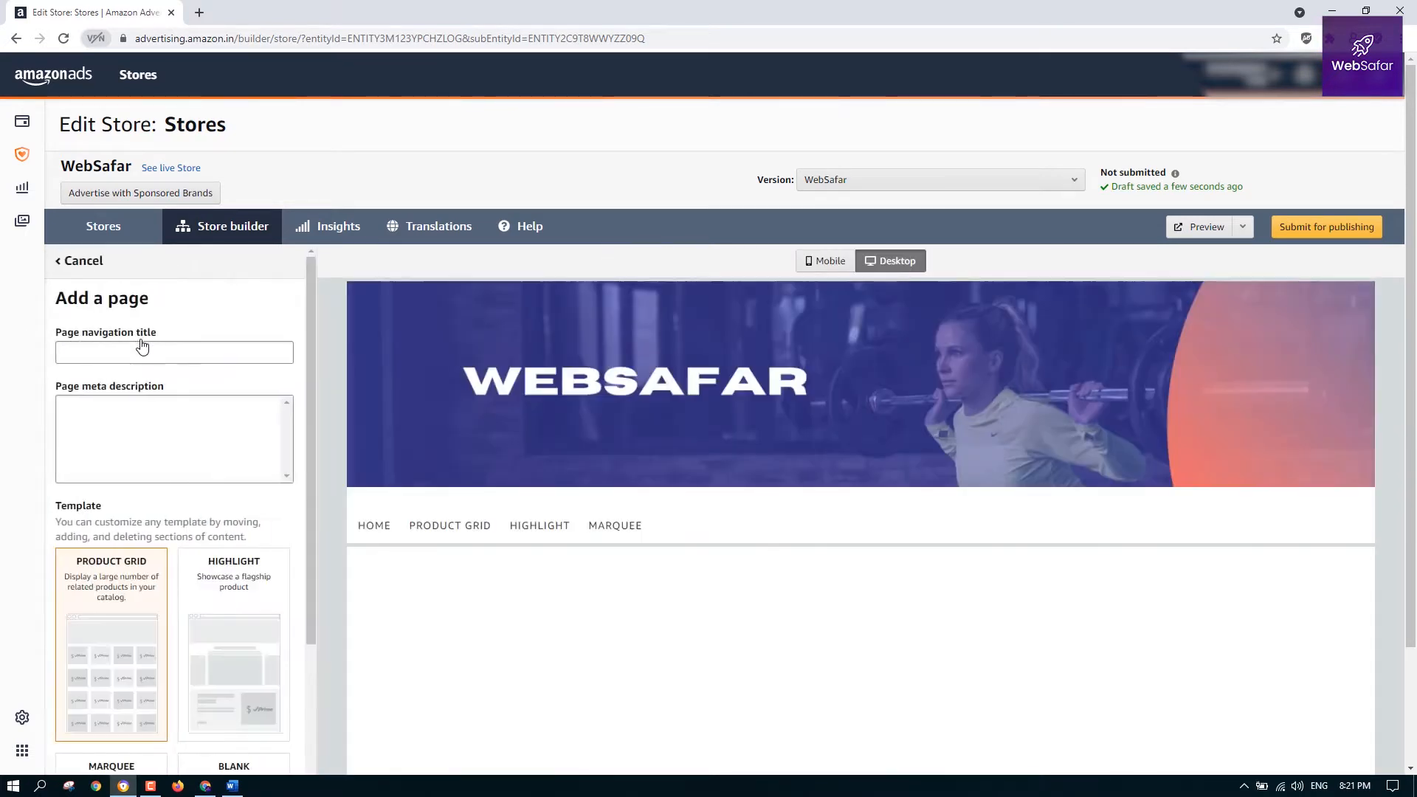
left_click(162, 354)
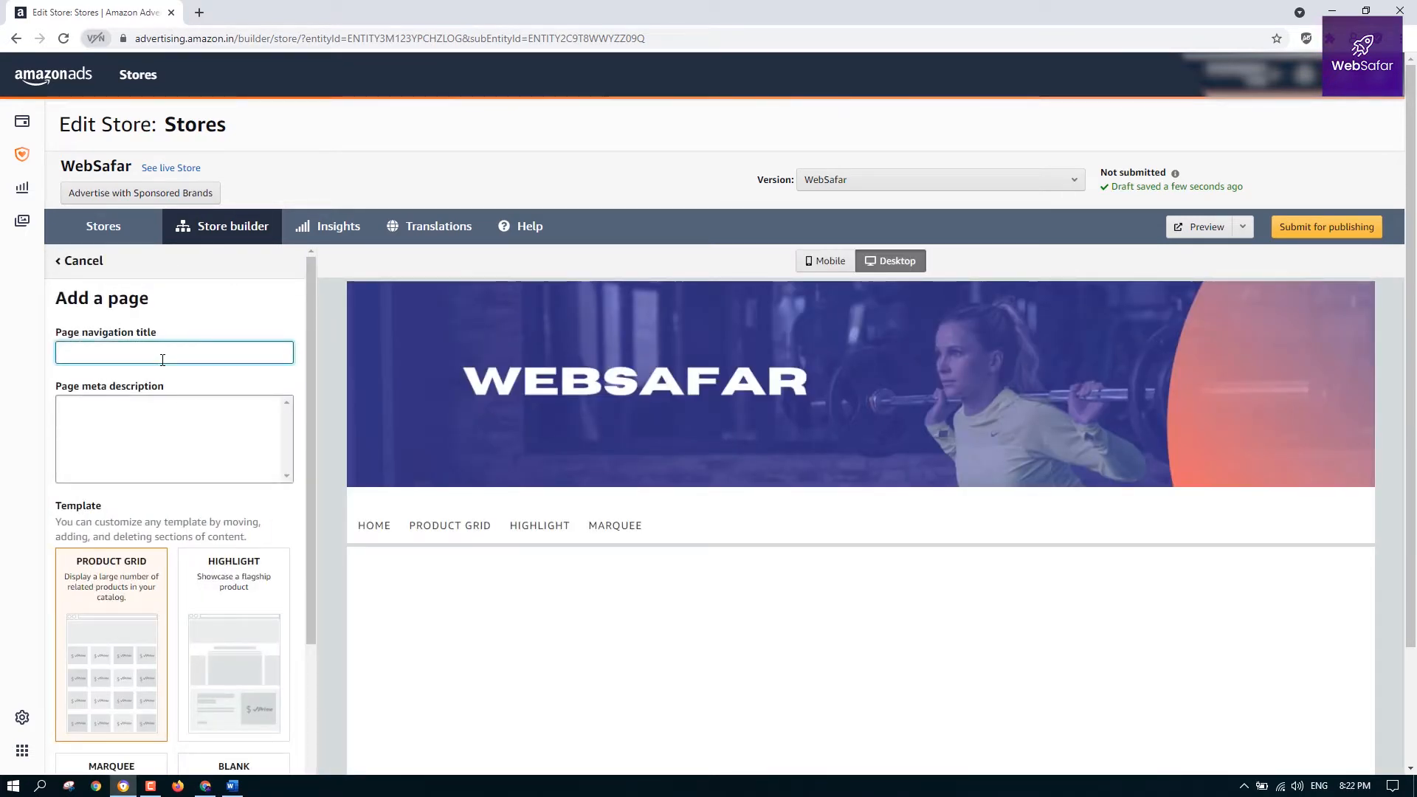
left_click(137, 435)
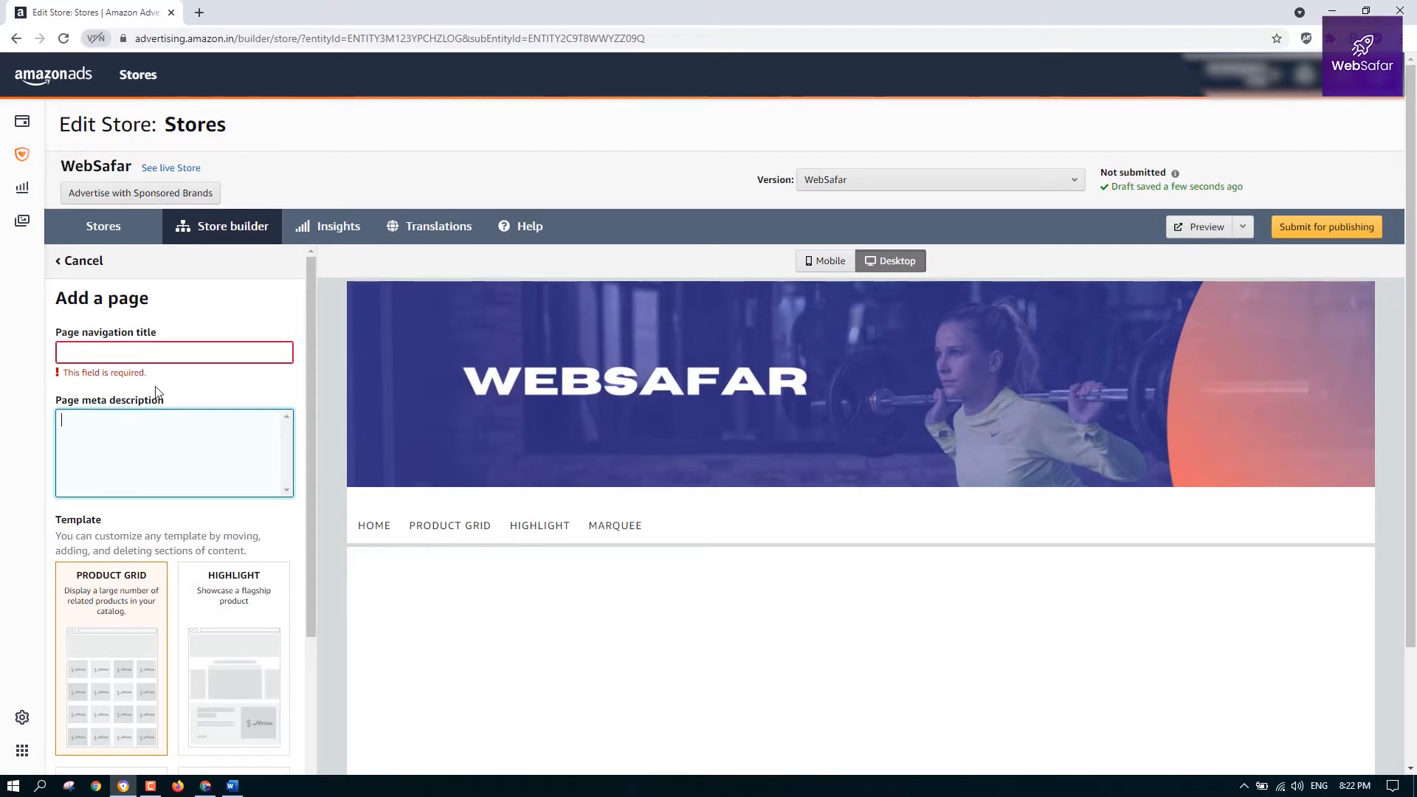
left_click(132, 347)
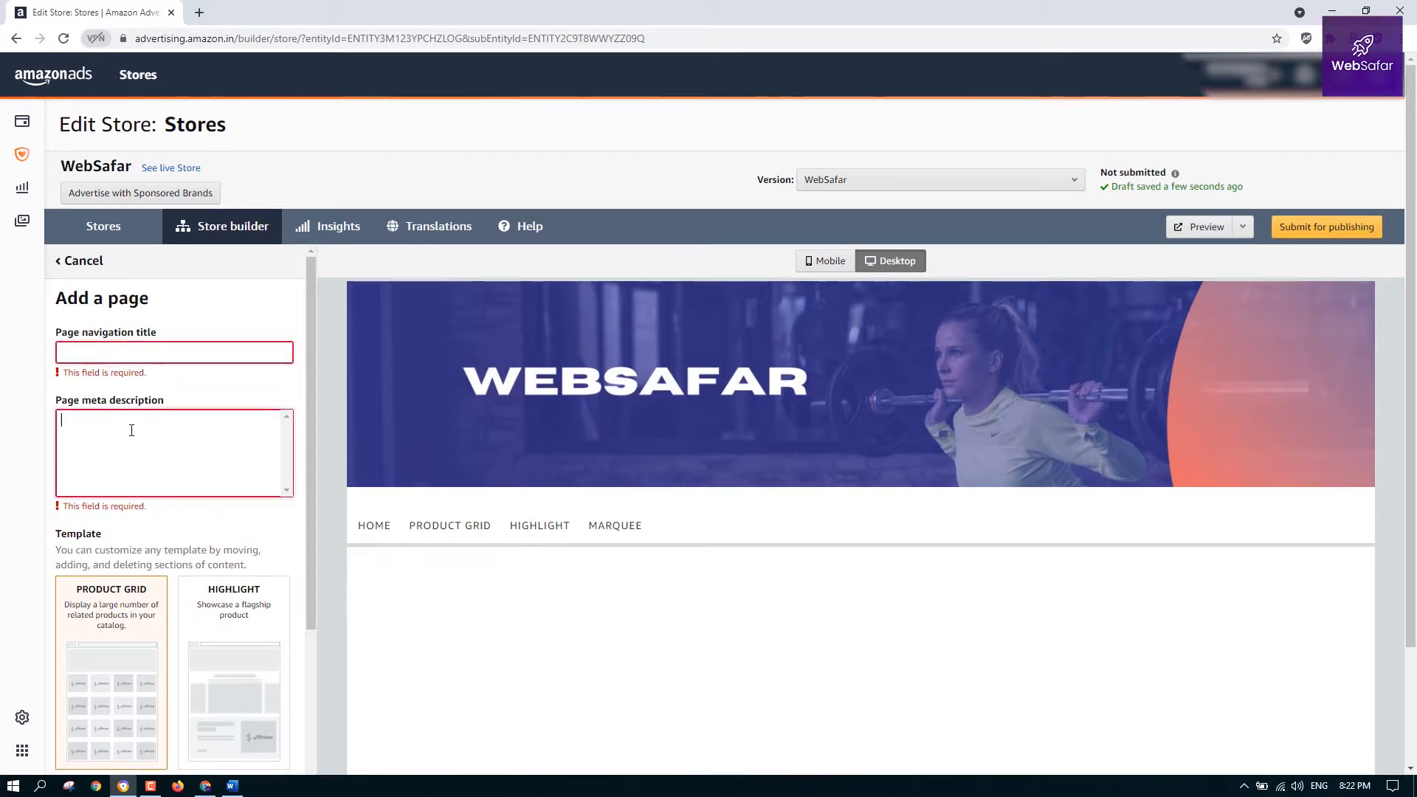
Switch to the Classic Mosquito Net store on Amazon.in, and open its Adult Mosquito Net page
left_click(206, 787)
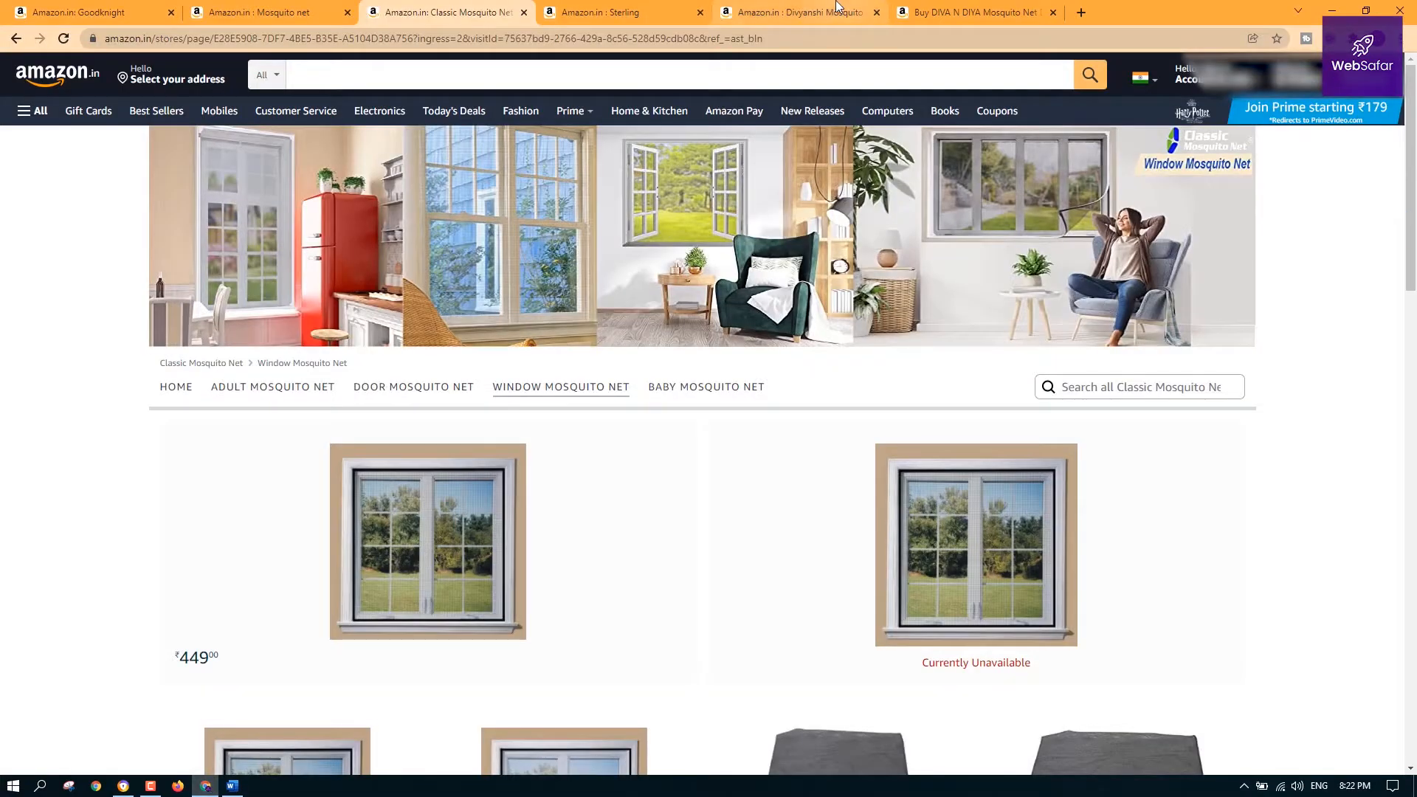
left_click(279, 398)
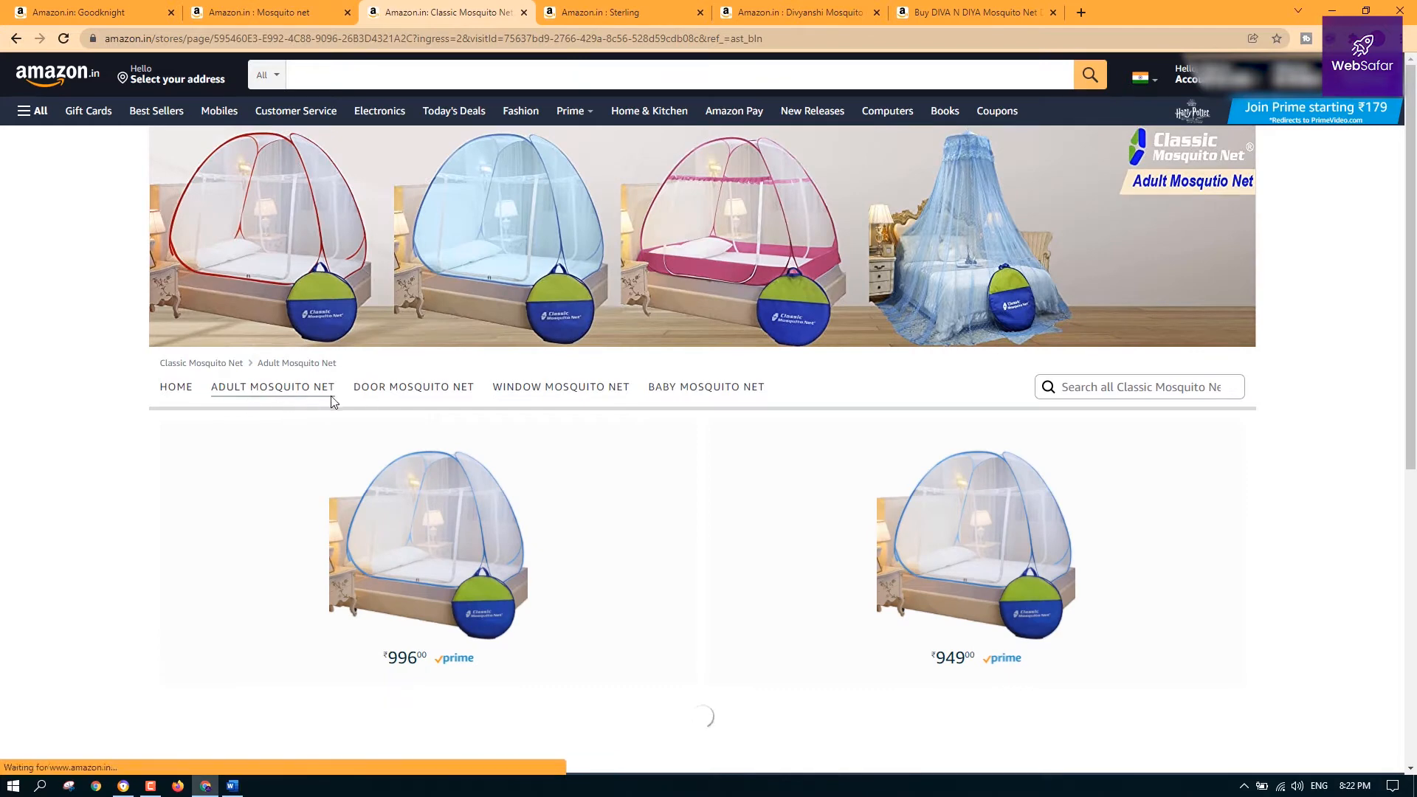
right_click(322, 393)
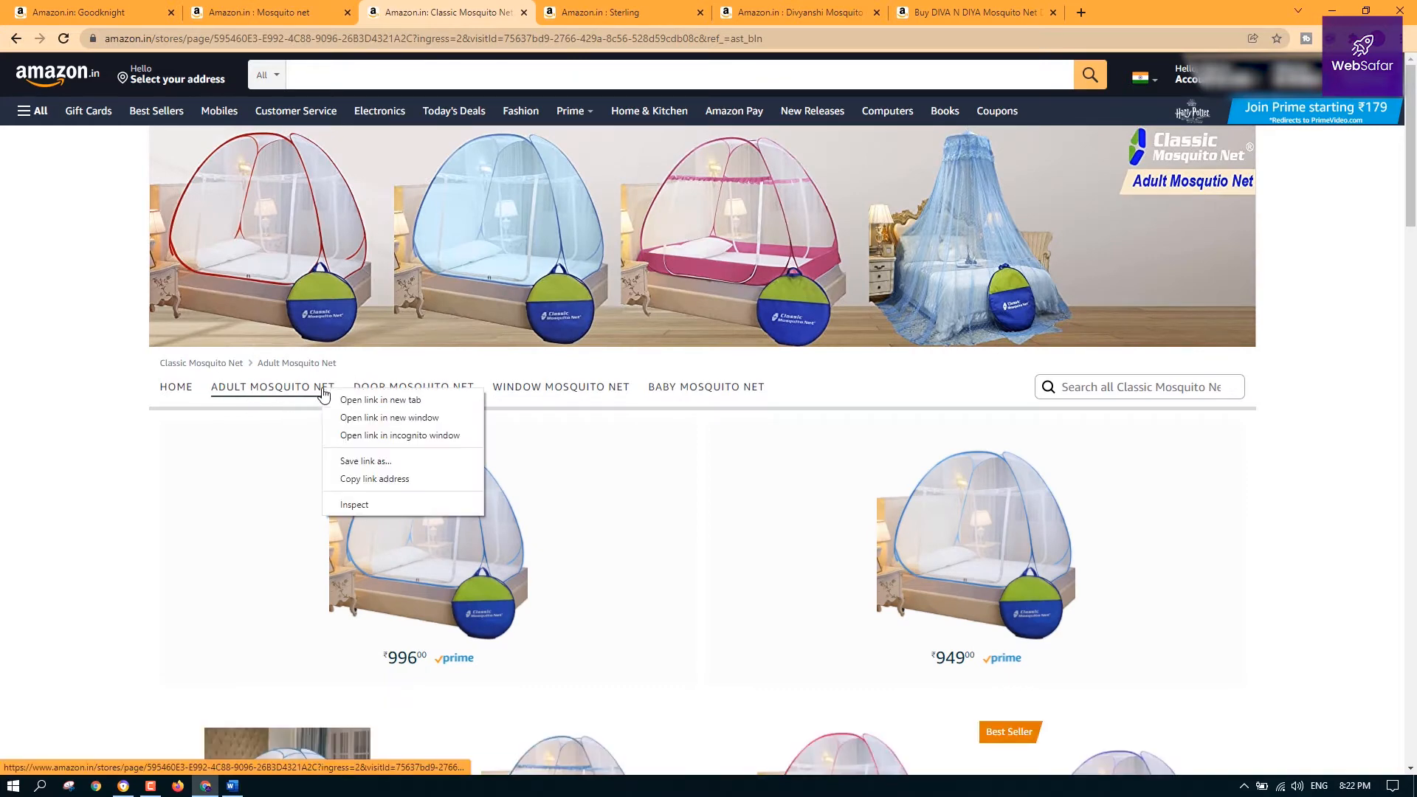
left_click(62, 366)
View the page's source code, and highlight the "Adult Mosquito Net" text in its twitter:description meta tag
key("ctrl+u")
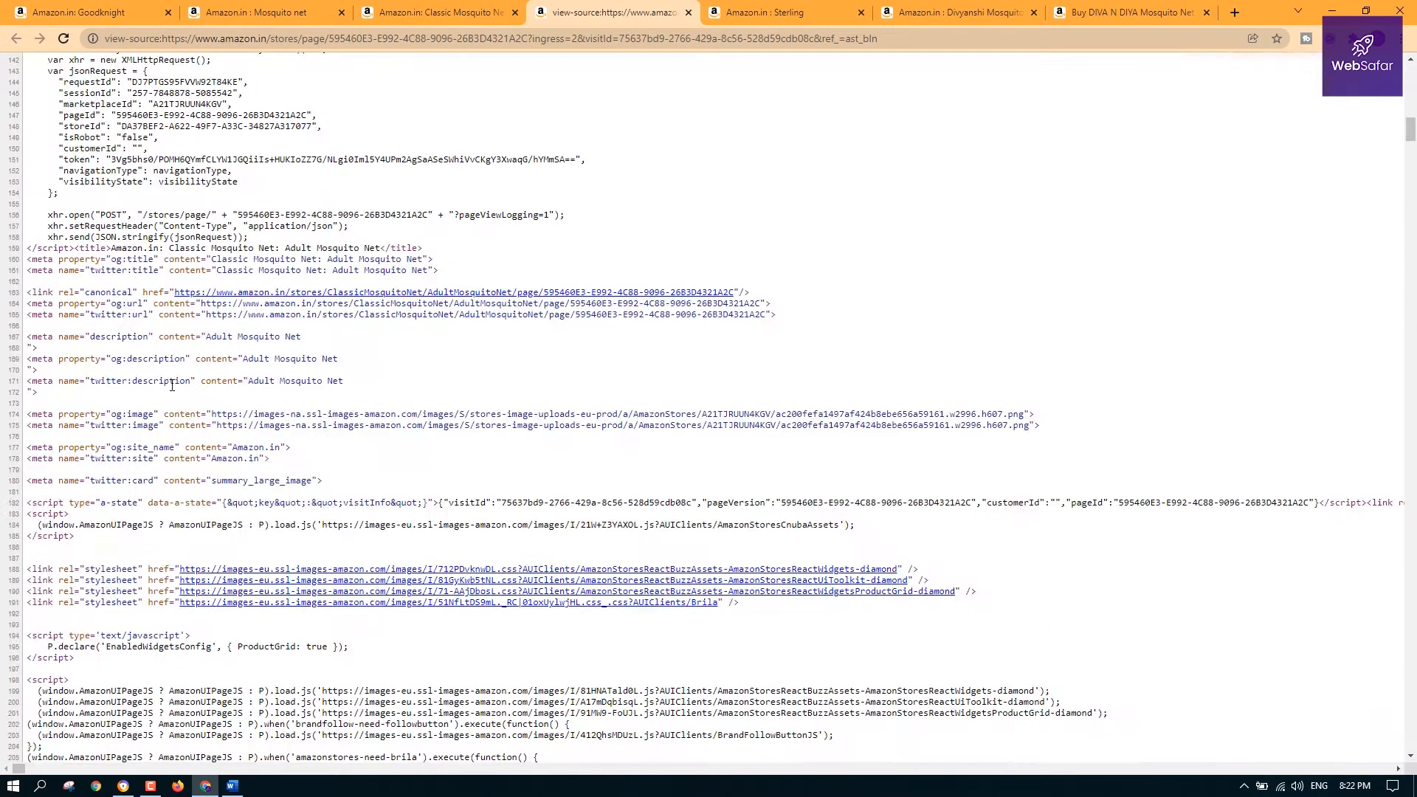
double_click(171, 382)
left_click(406, 376)
left_click_drag(351, 381, 251, 383)
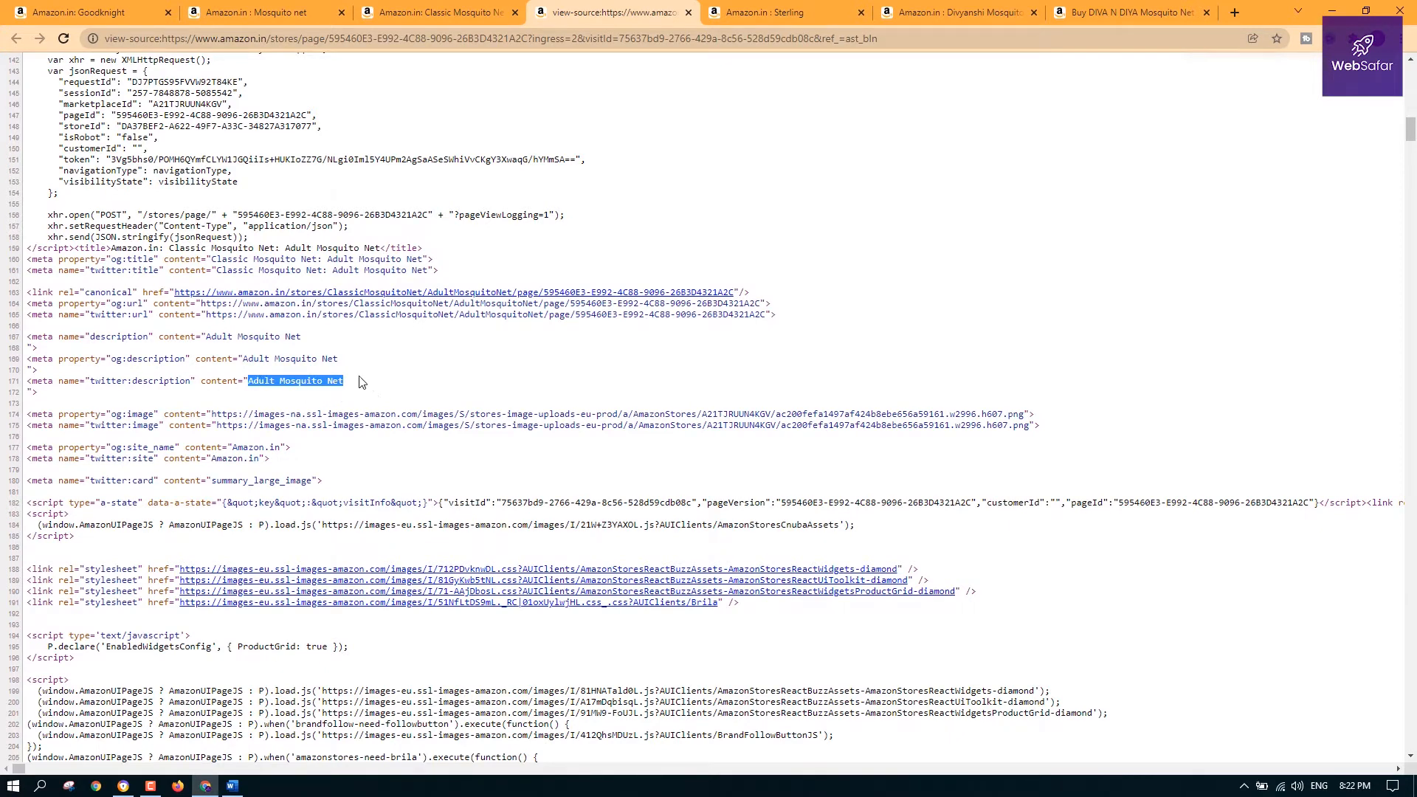
scroll(356, 405, "down", 4)
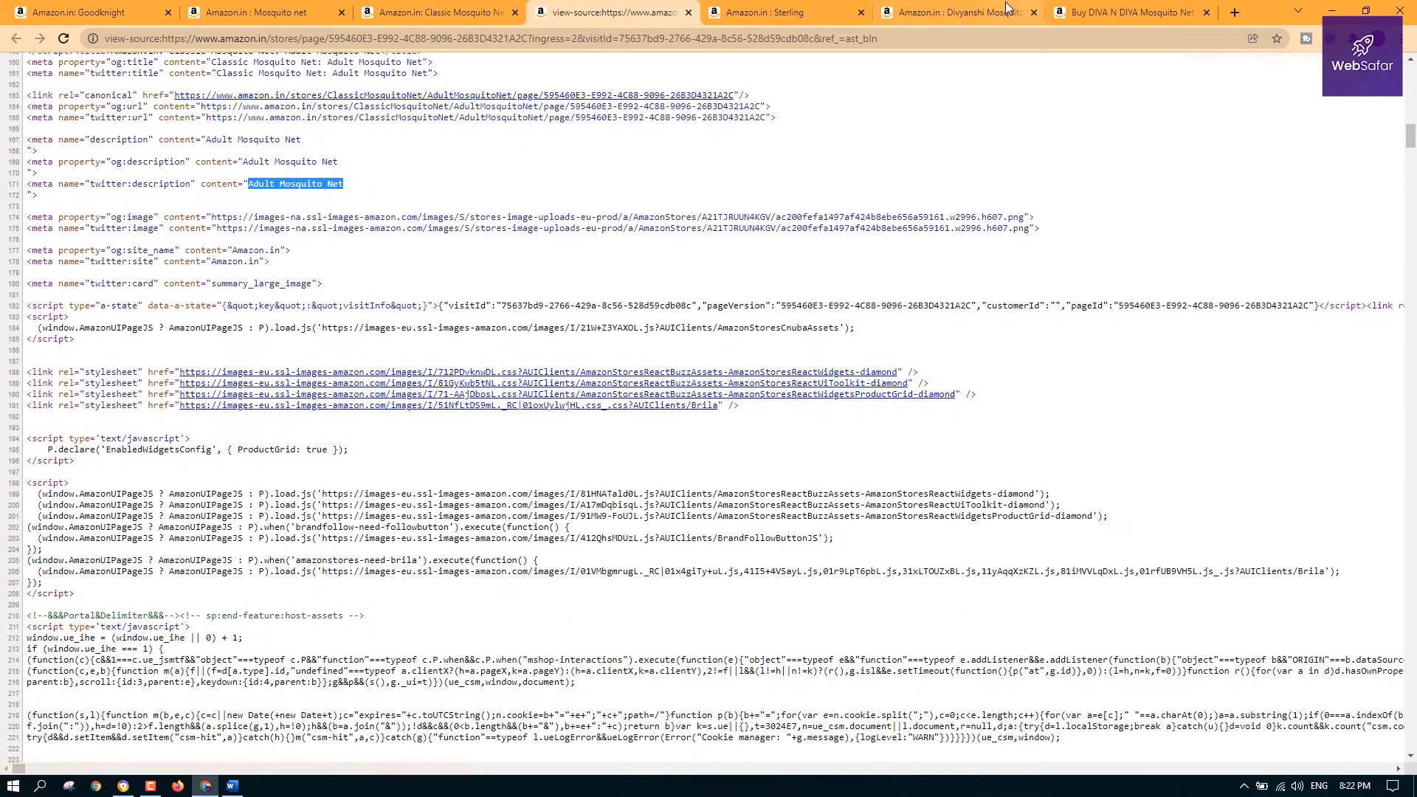
Leave the page source, and return to the Adult Mosquito Net page of the Classic Mosquito Net store
left_click(456, 9)
left_click(251, 10)
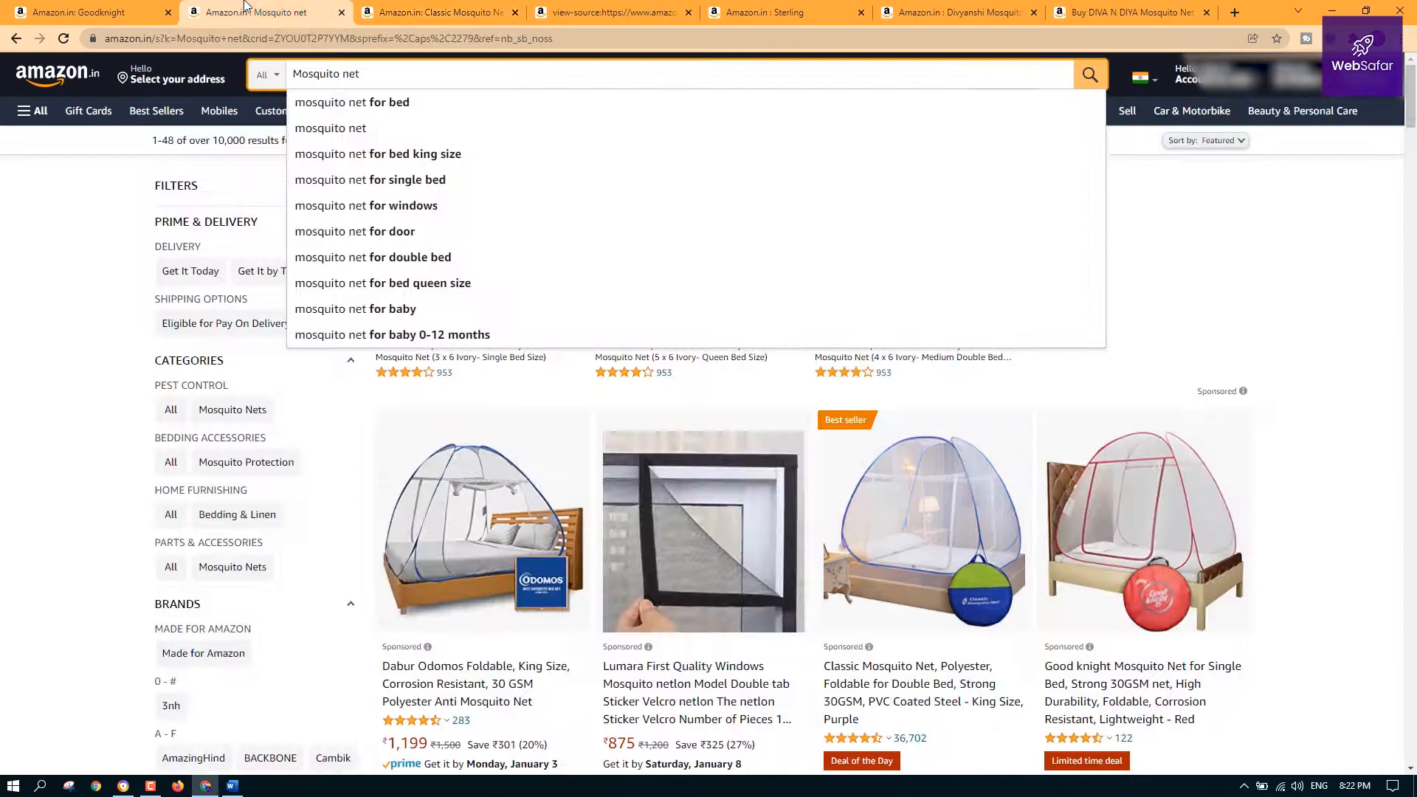
left_click(459, 8)
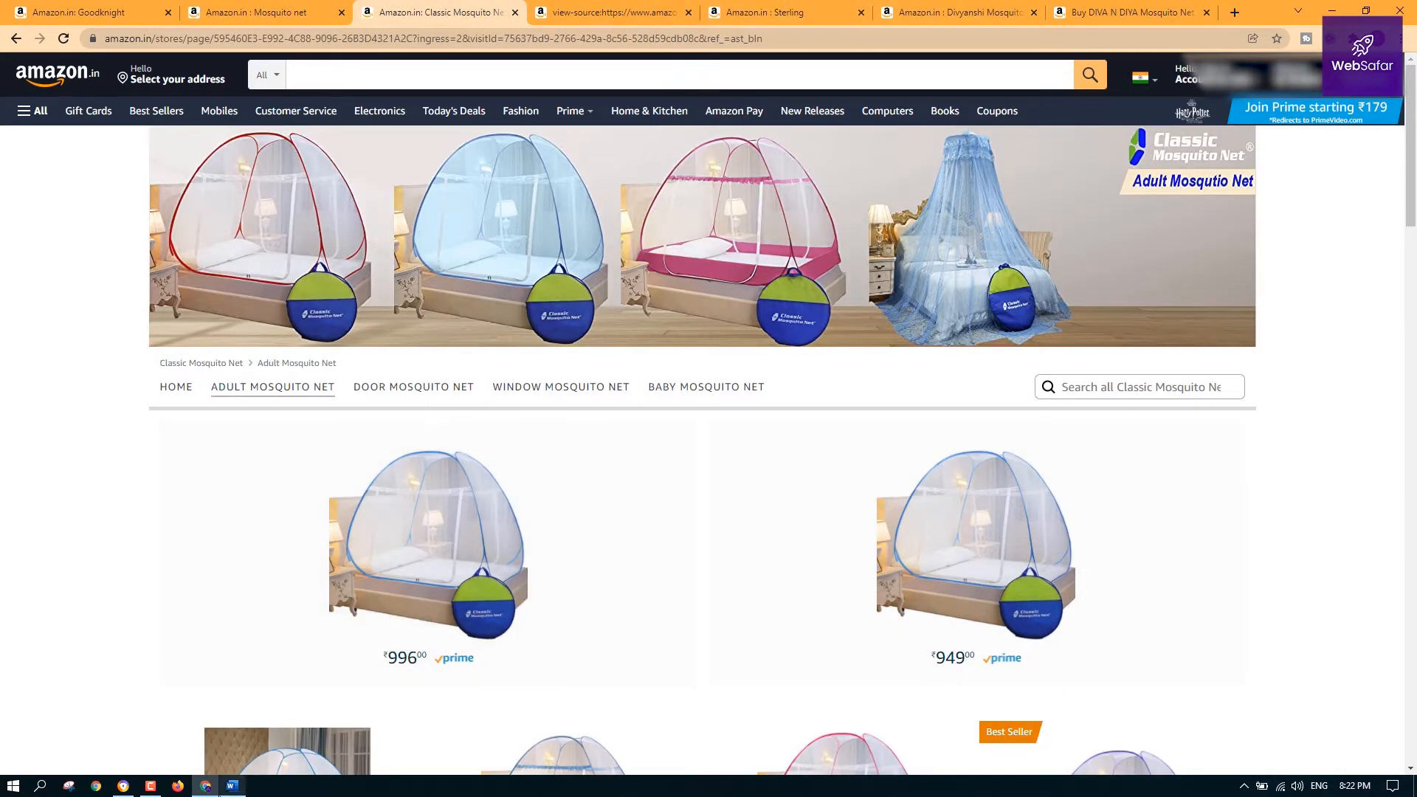
Switch to the Amazon Ads Store builder, and enter xyz as both the new page's meta description and navigation title
left_click(125, 787)
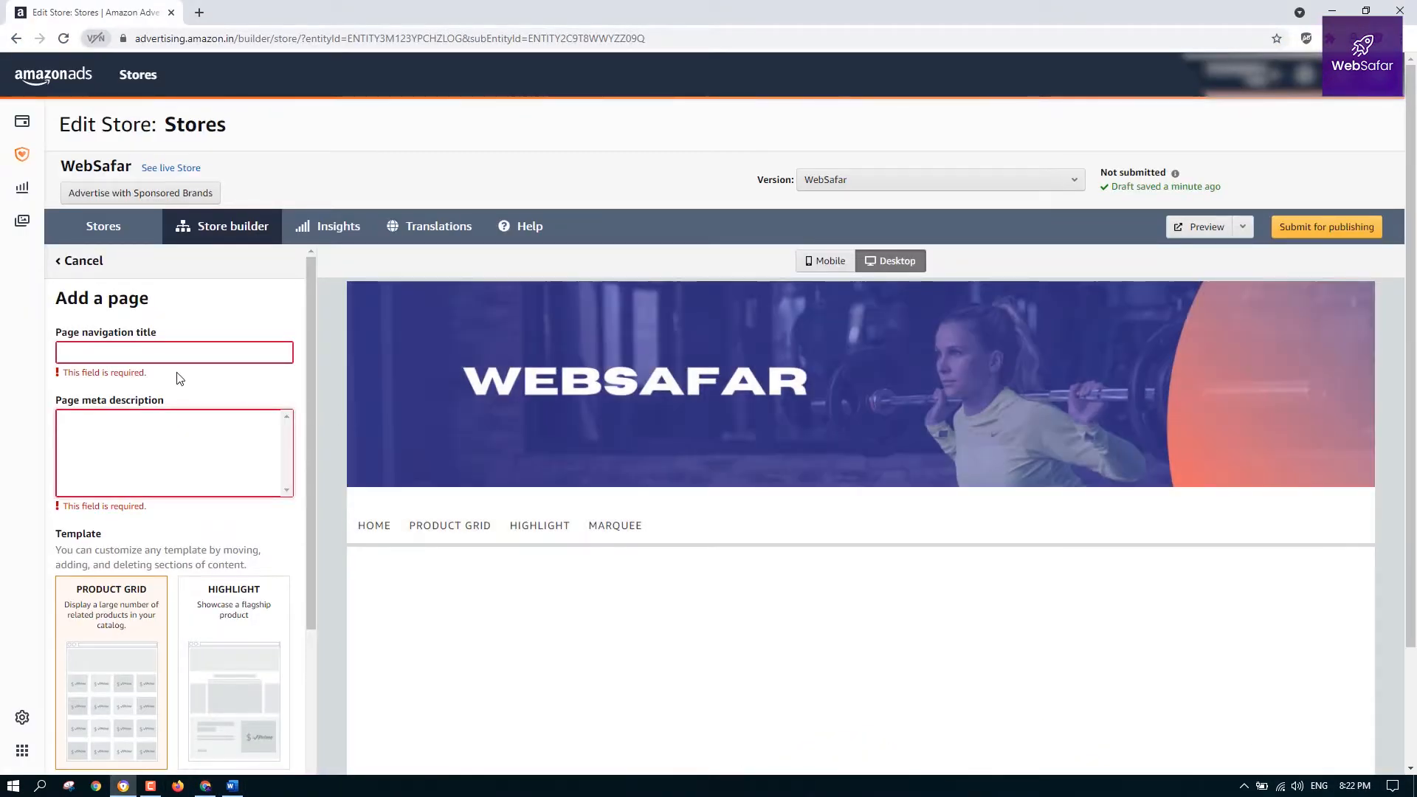
type("xyz")
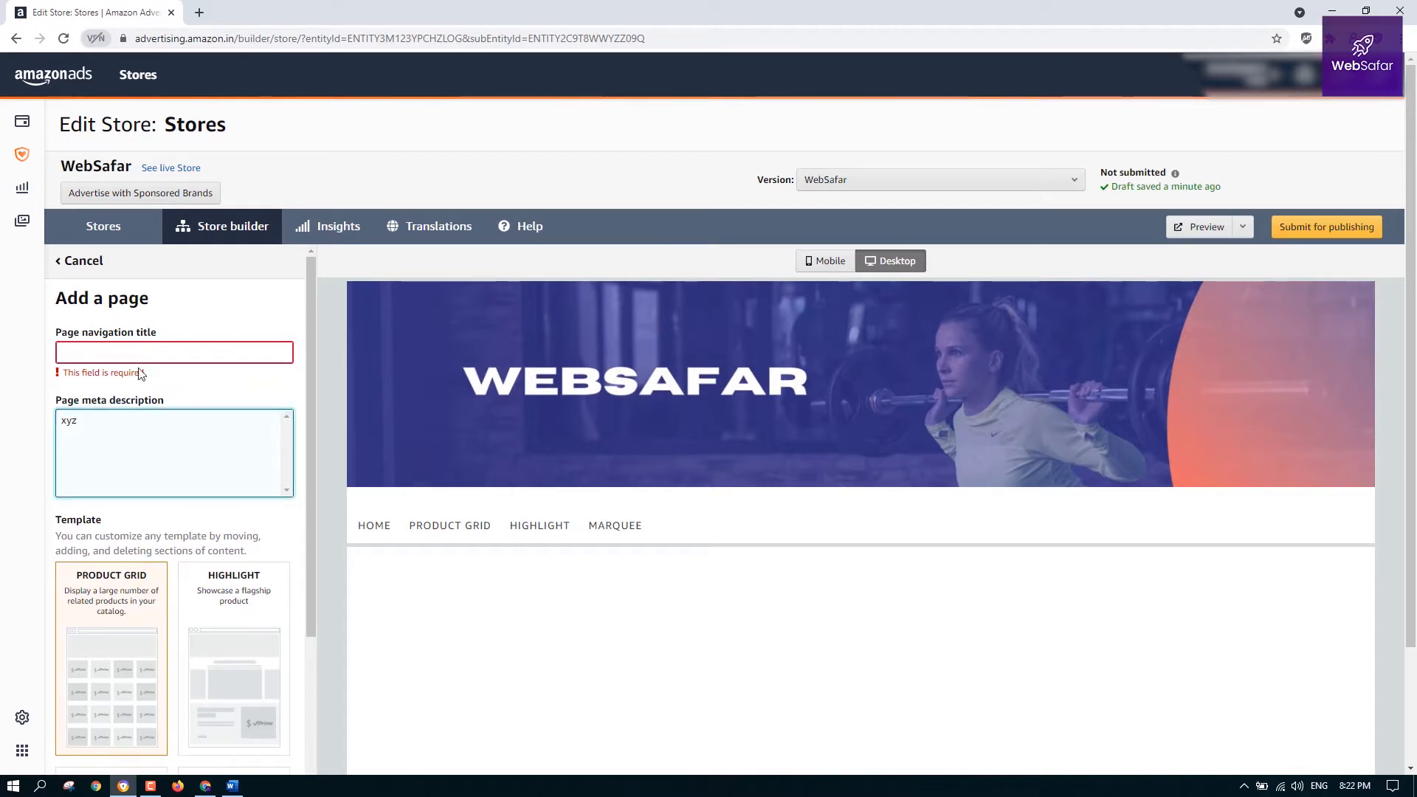
left_click(142, 350)
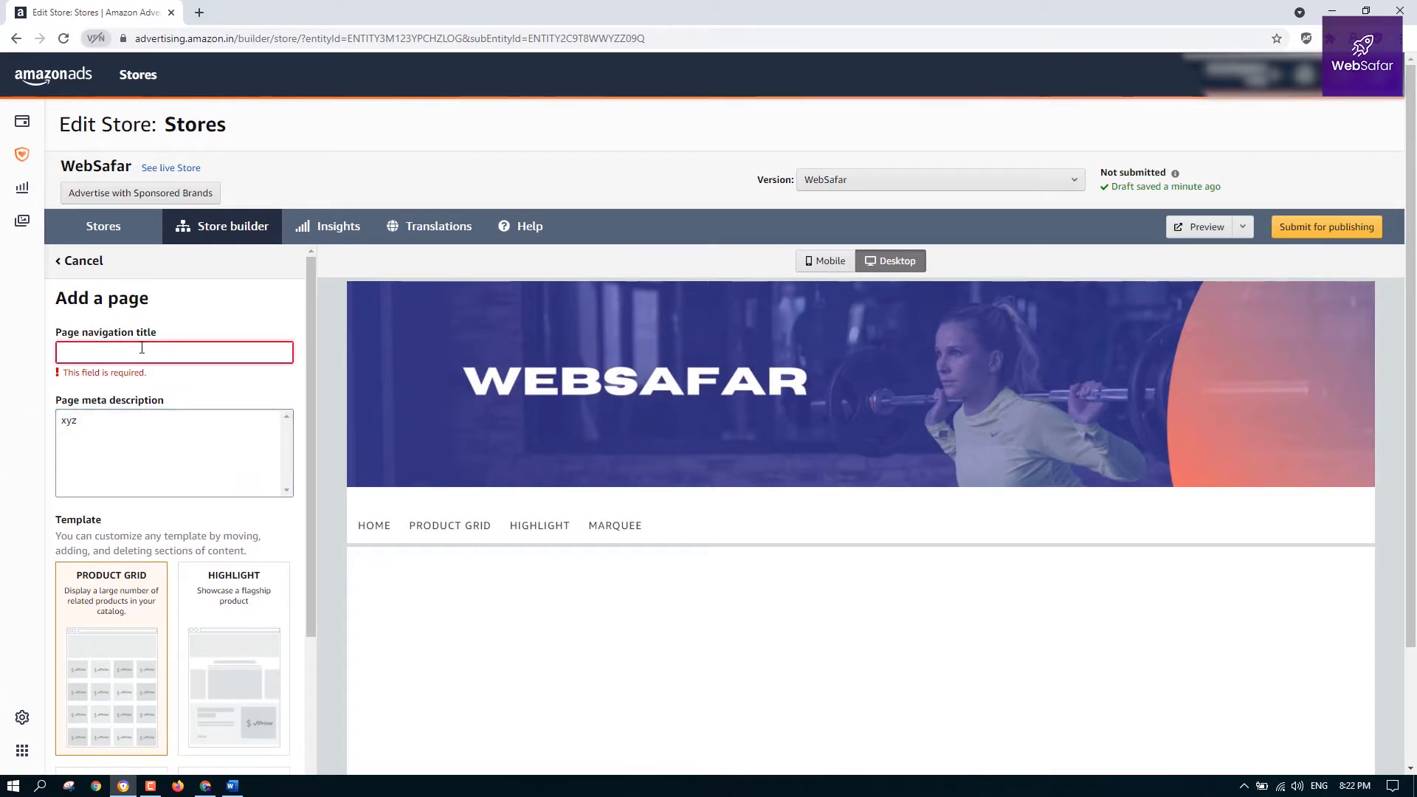
type("xyz")
Select the Highlight template for the new page, and examine its full layout in the preview
scroll(309, 436, "down", 5)
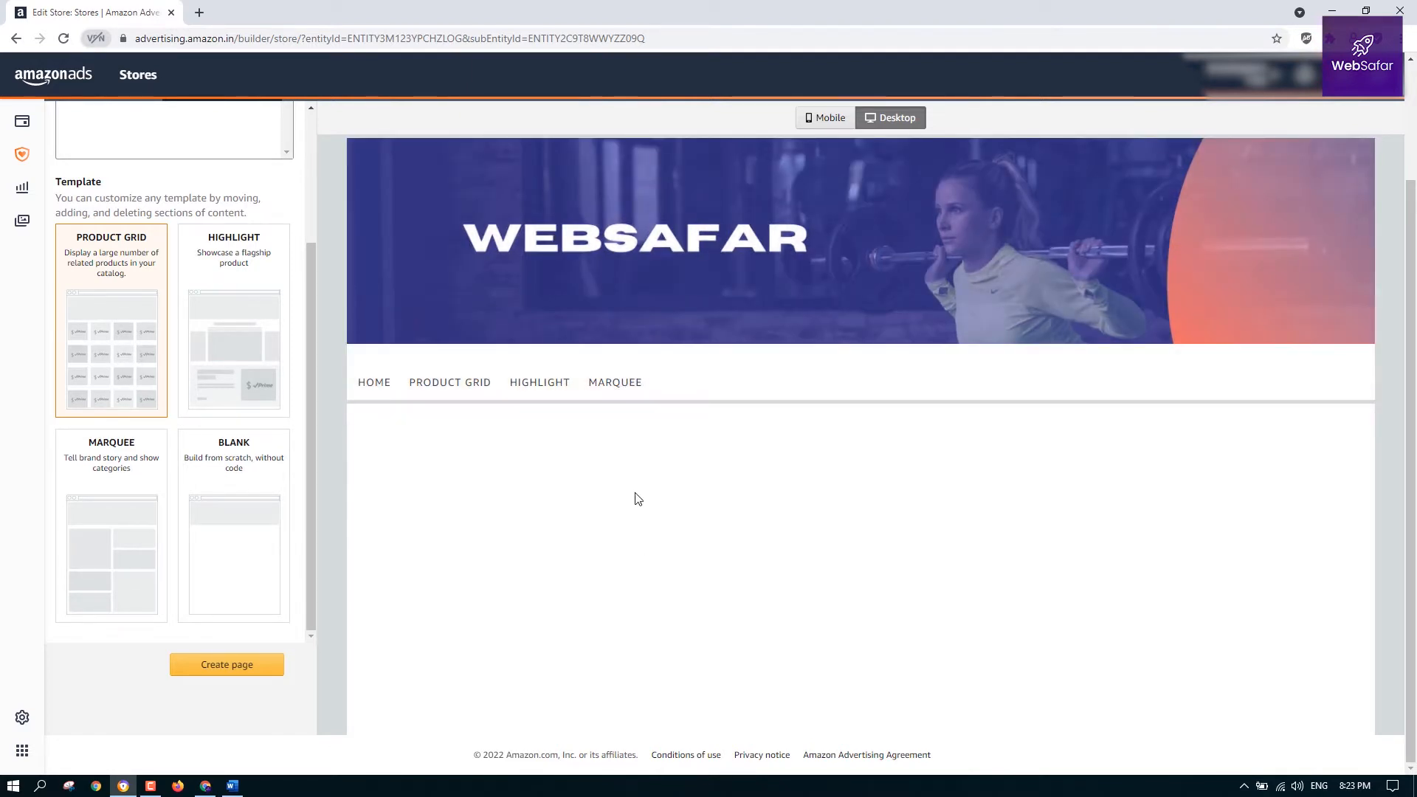
left_click(240, 294)
scroll(971, 510, "down", 5)
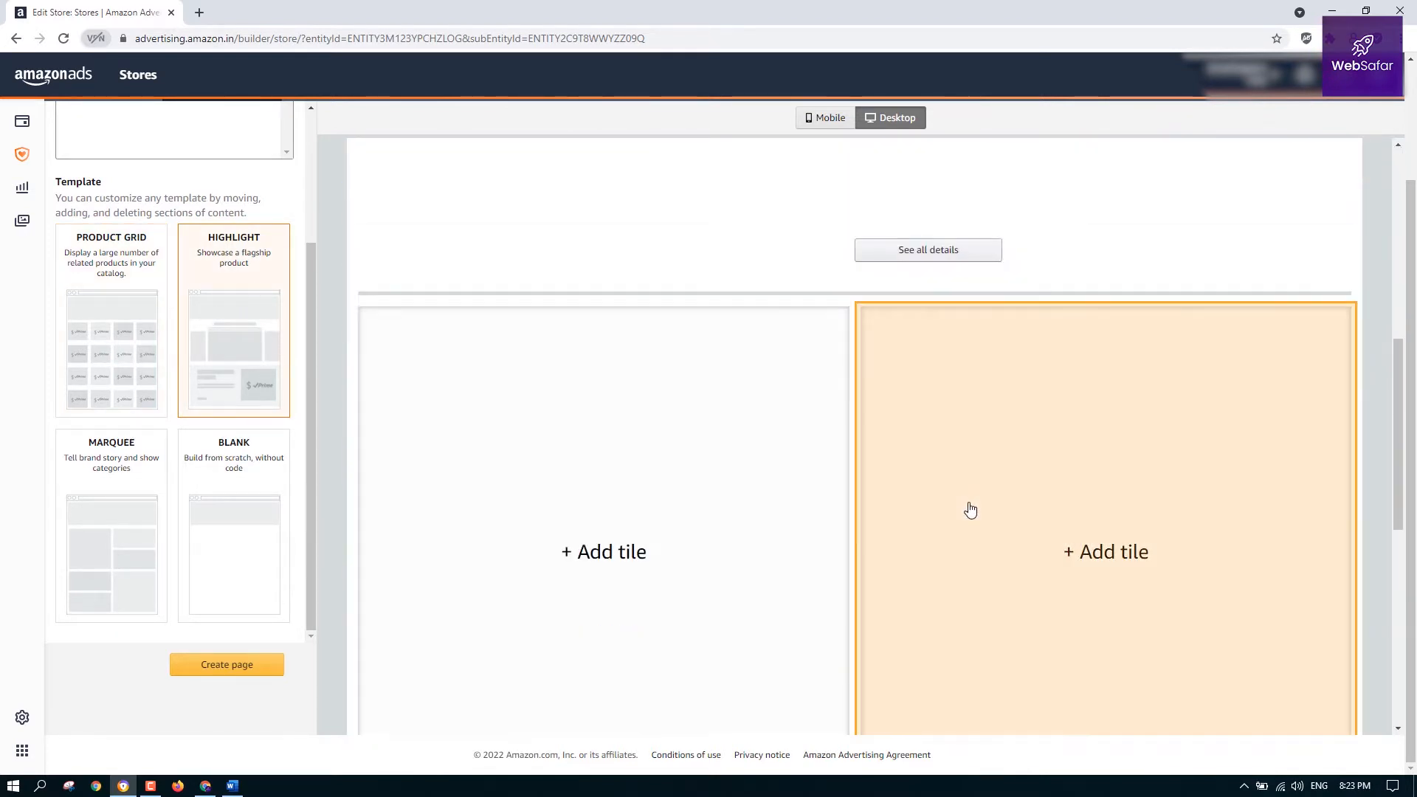
scroll(1070, 516, "down", 2)
scroll(1152, 502, "up", 8)
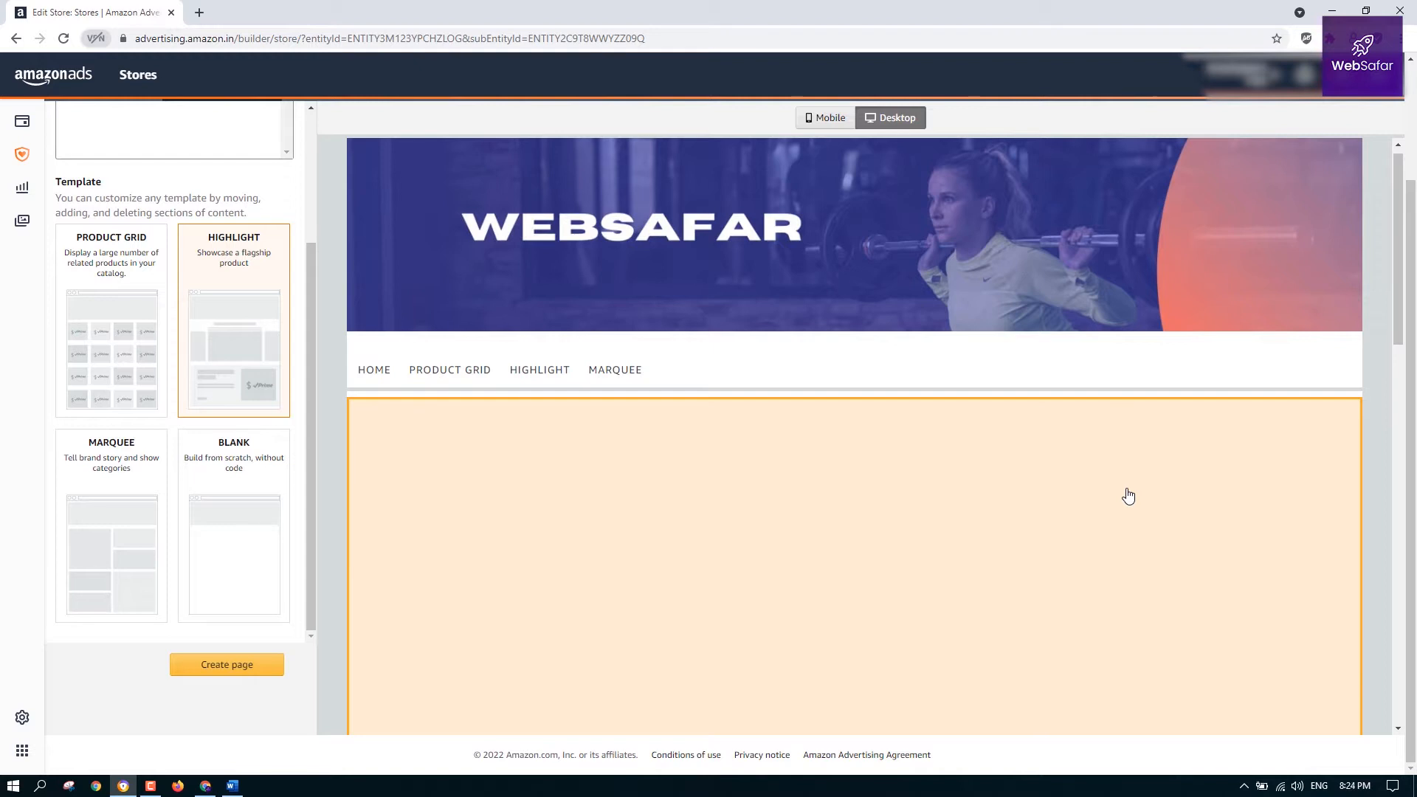
scroll(1102, 561, "down", 3)
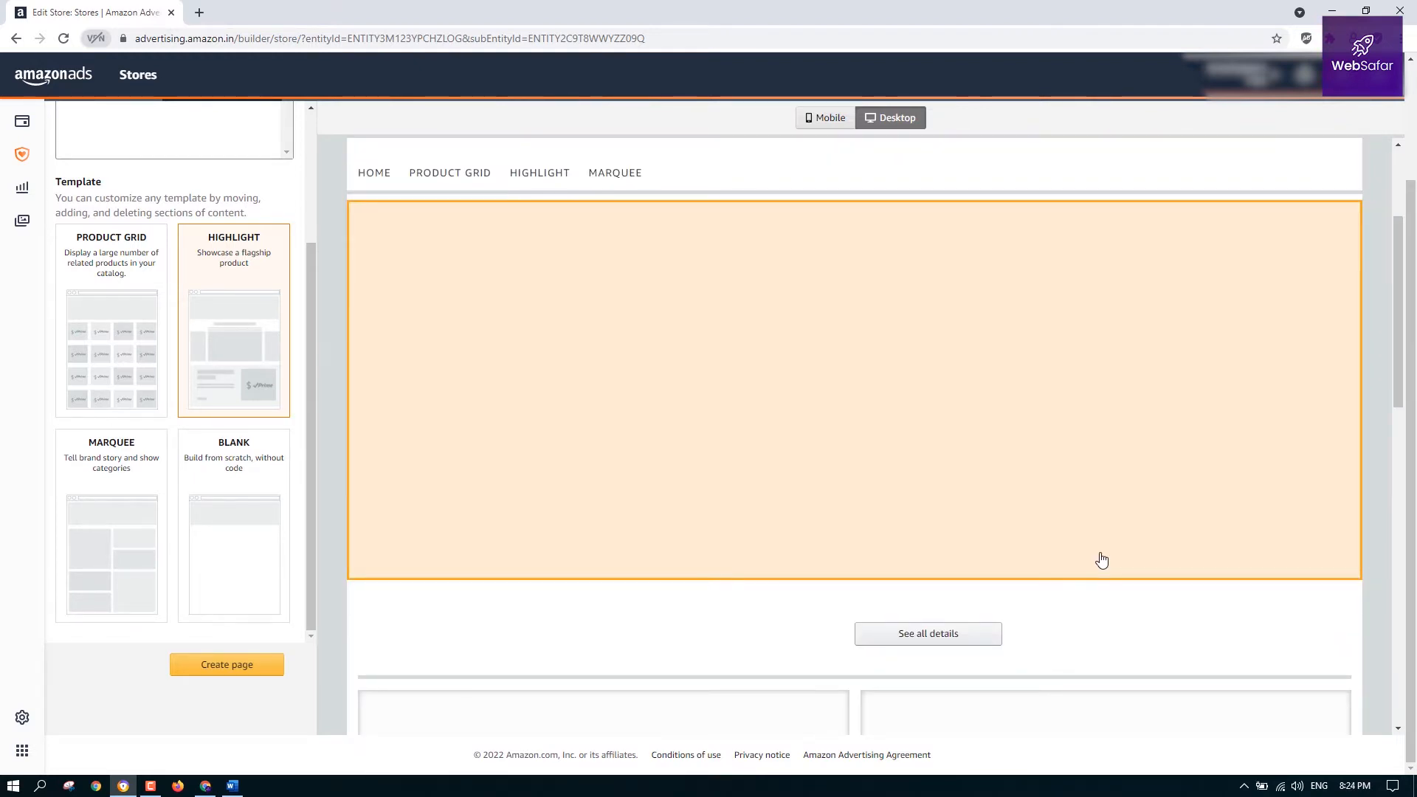
scroll(1102, 561, "down", 7)
scroll(1324, 541, "down", 5)
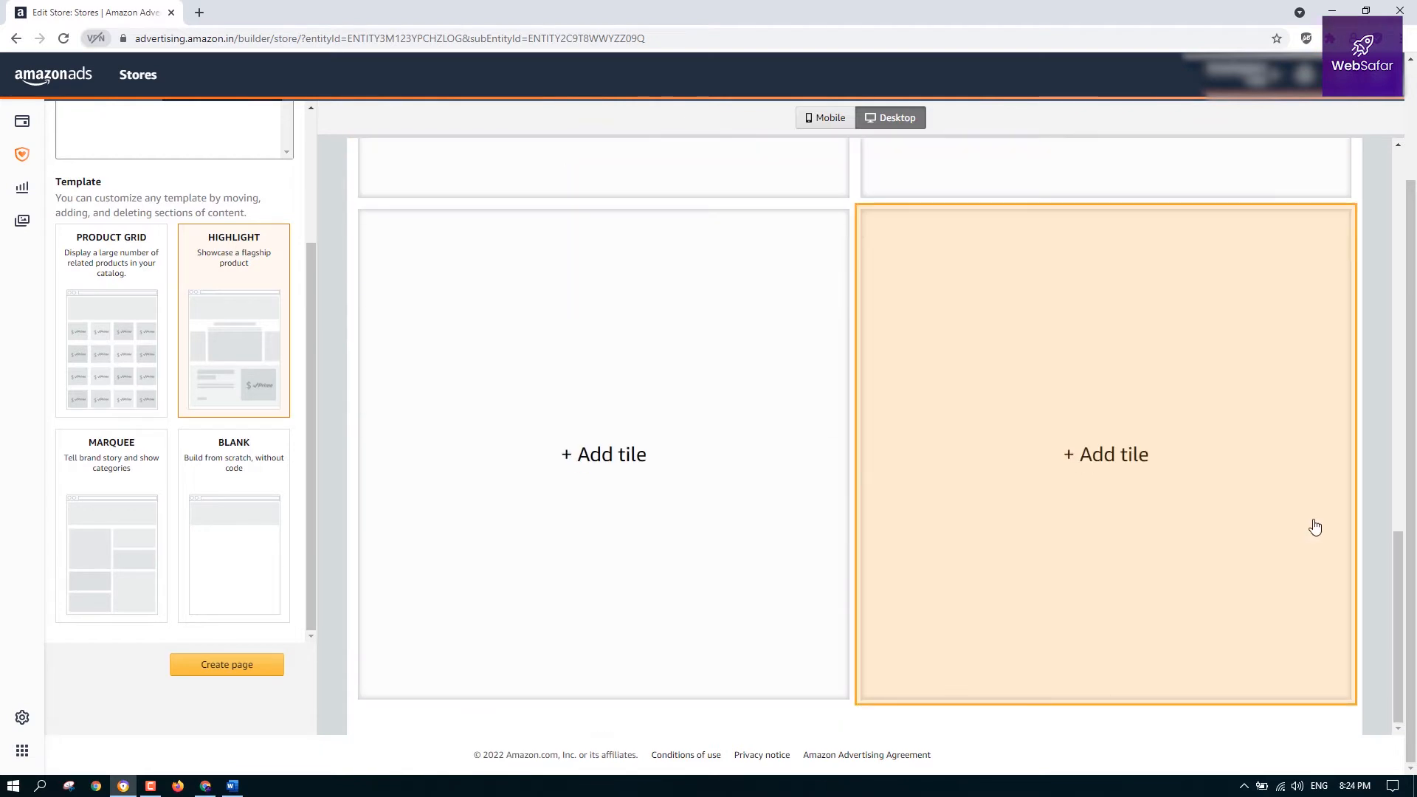
scroll(1197, 357, "up", 4)
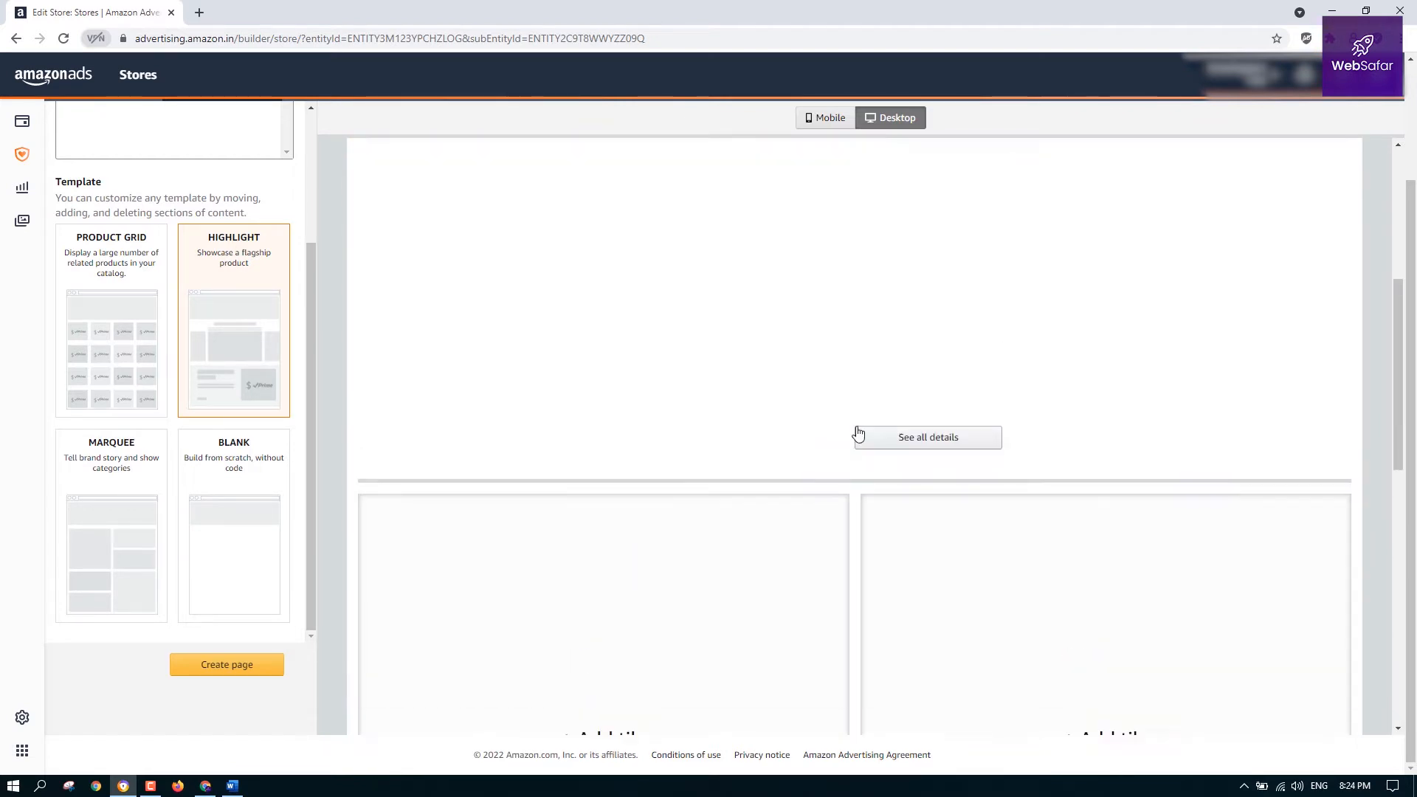
scroll(1221, 376, "down", 3)
Select the Marquee template for the new page, and look over its preview from header to lower tiles
left_click(116, 476)
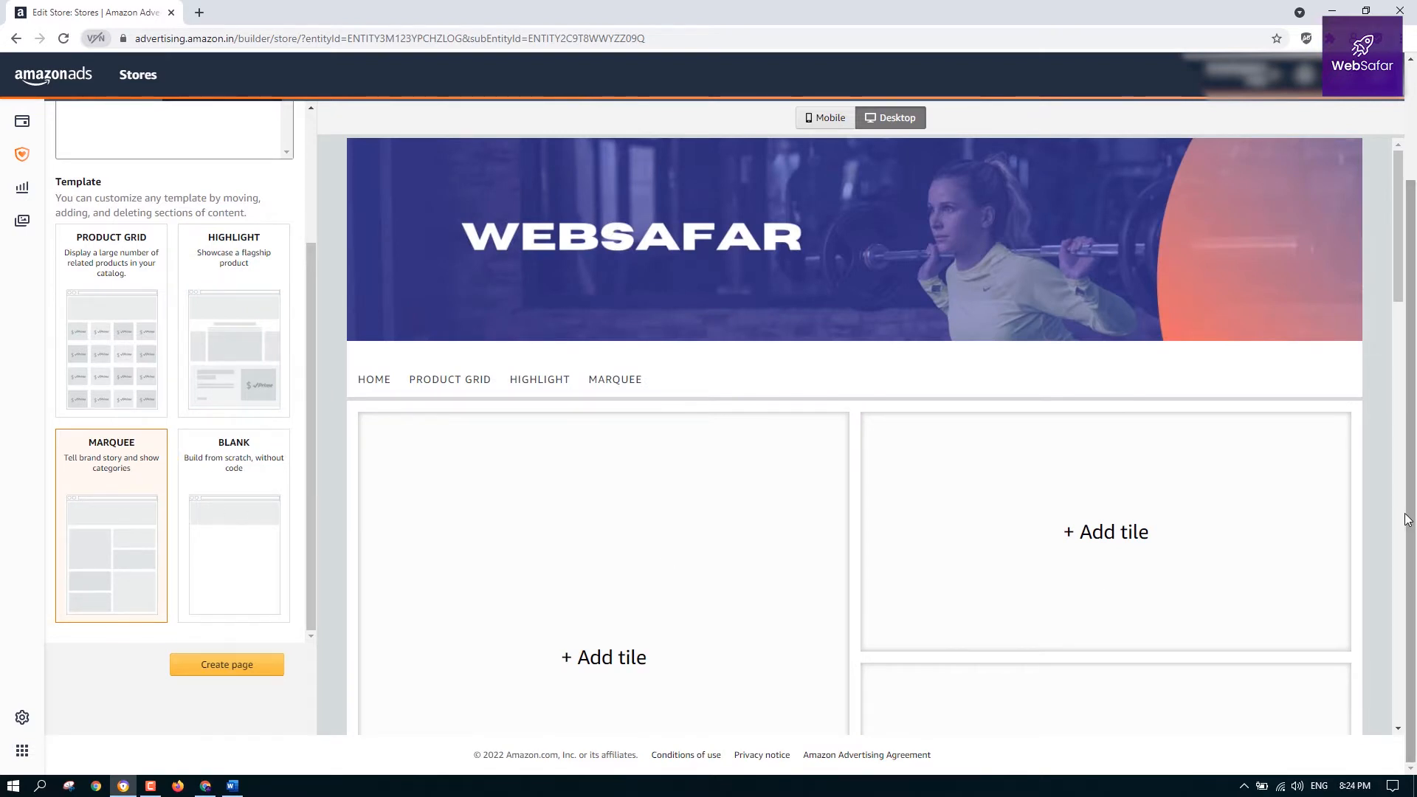
scroll(851, 481, "down", 5)
scroll(1189, 367, "down", 3)
scroll(553, 475, "up", 10)
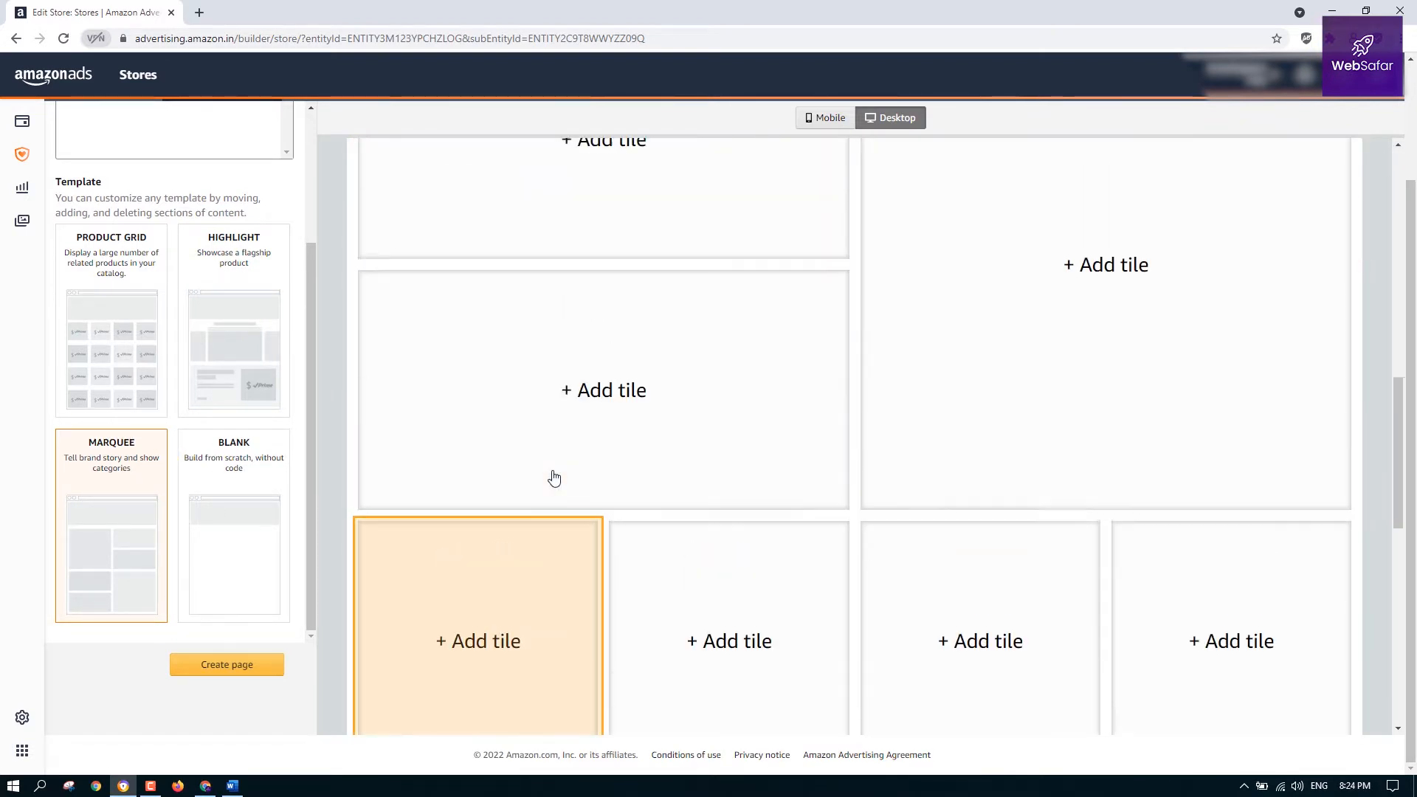
scroll(1298, 420, "down", 5)
scroll(1298, 421, "up", 5)
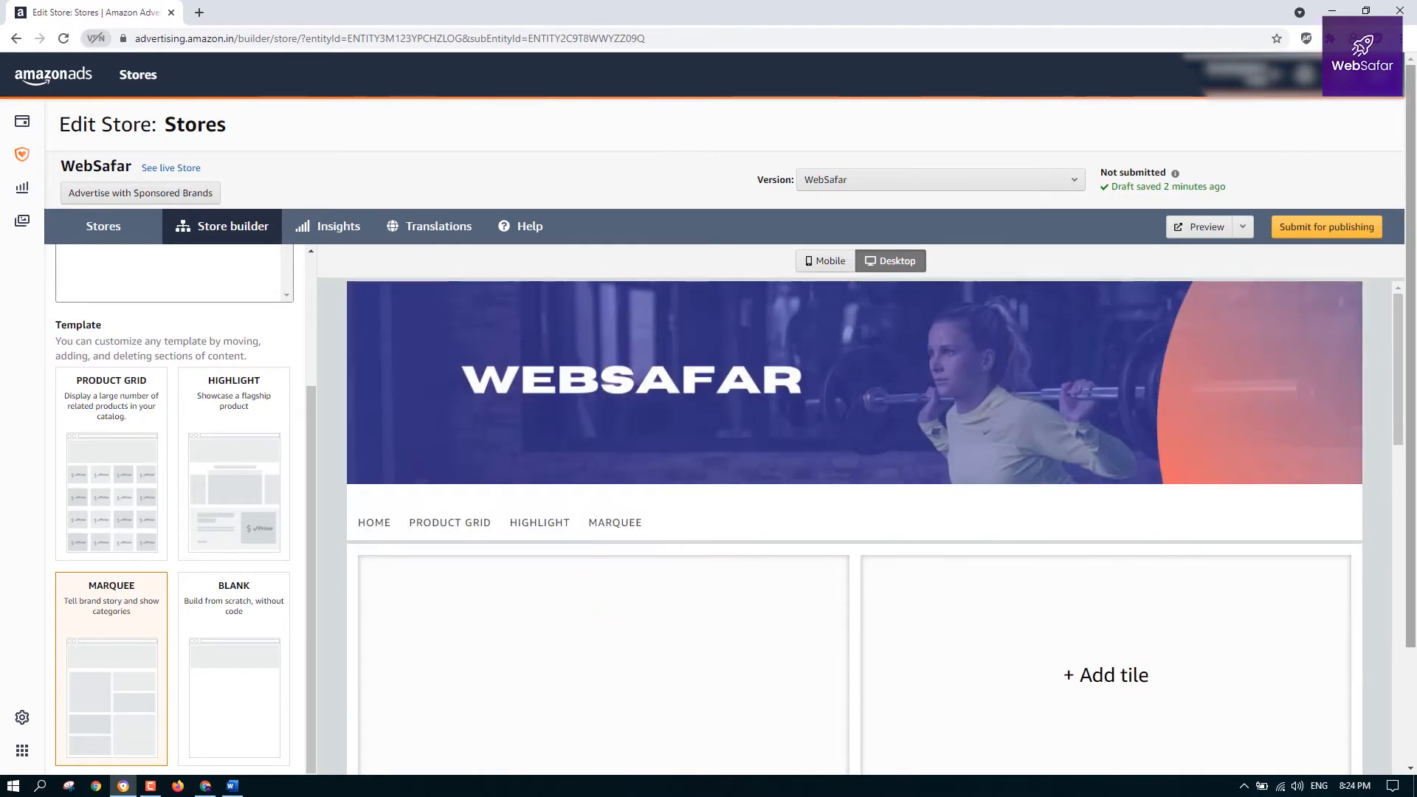
left_click_drag(1413, 333, 1410, 532)
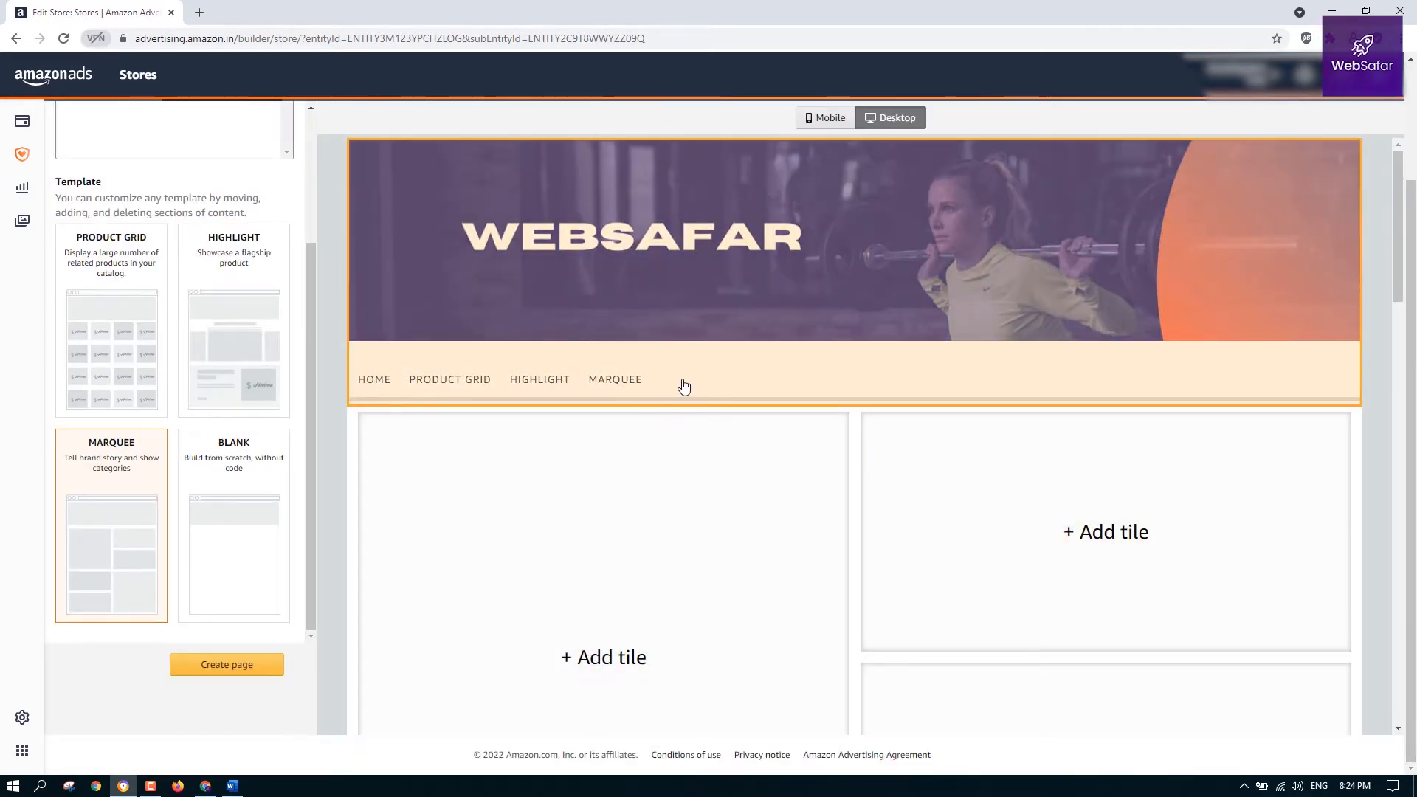
Examine the Marquee preview's large and small tile rows and its Recommended for You and Best Sellers sections
scroll(693, 414, "down", 3)
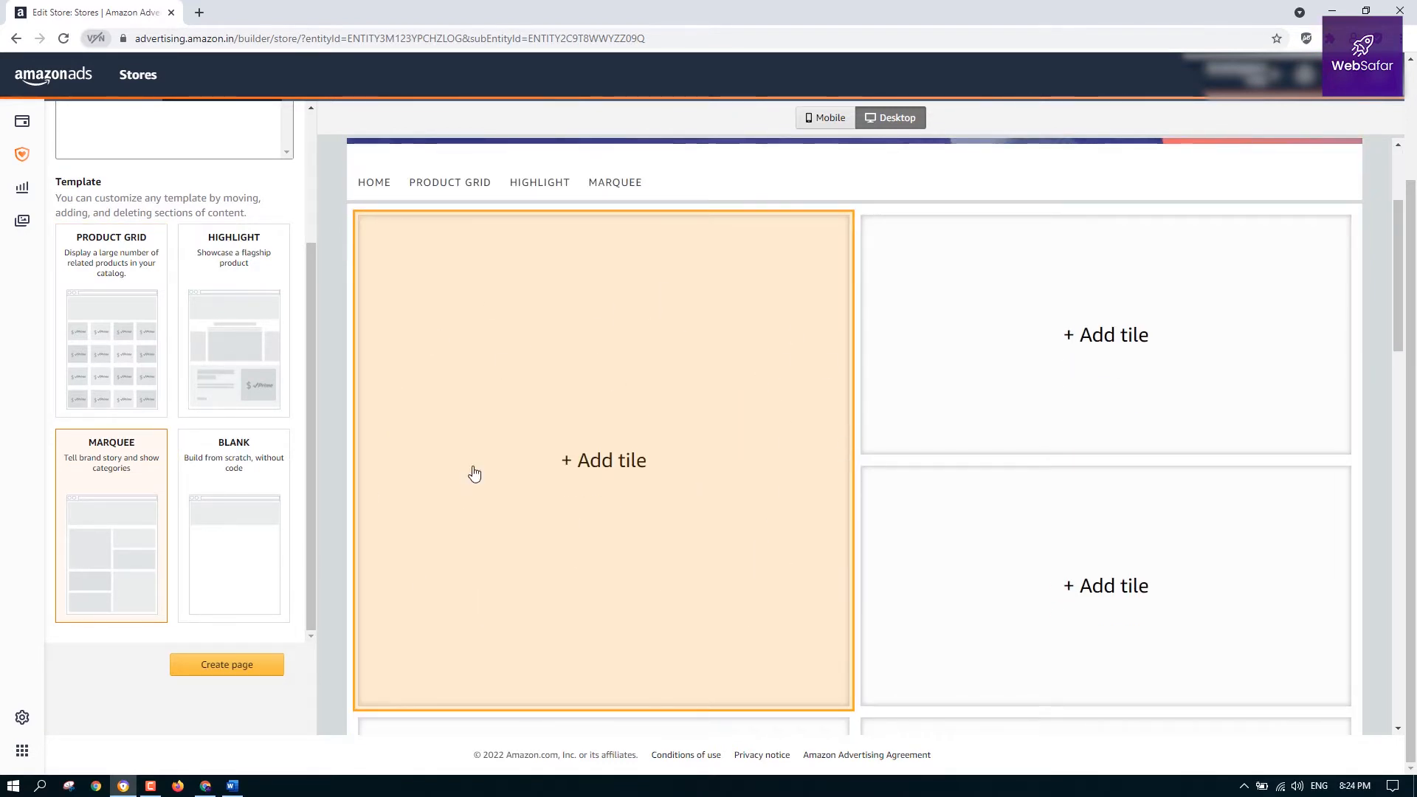
scroll(1219, 389, "down", 5)
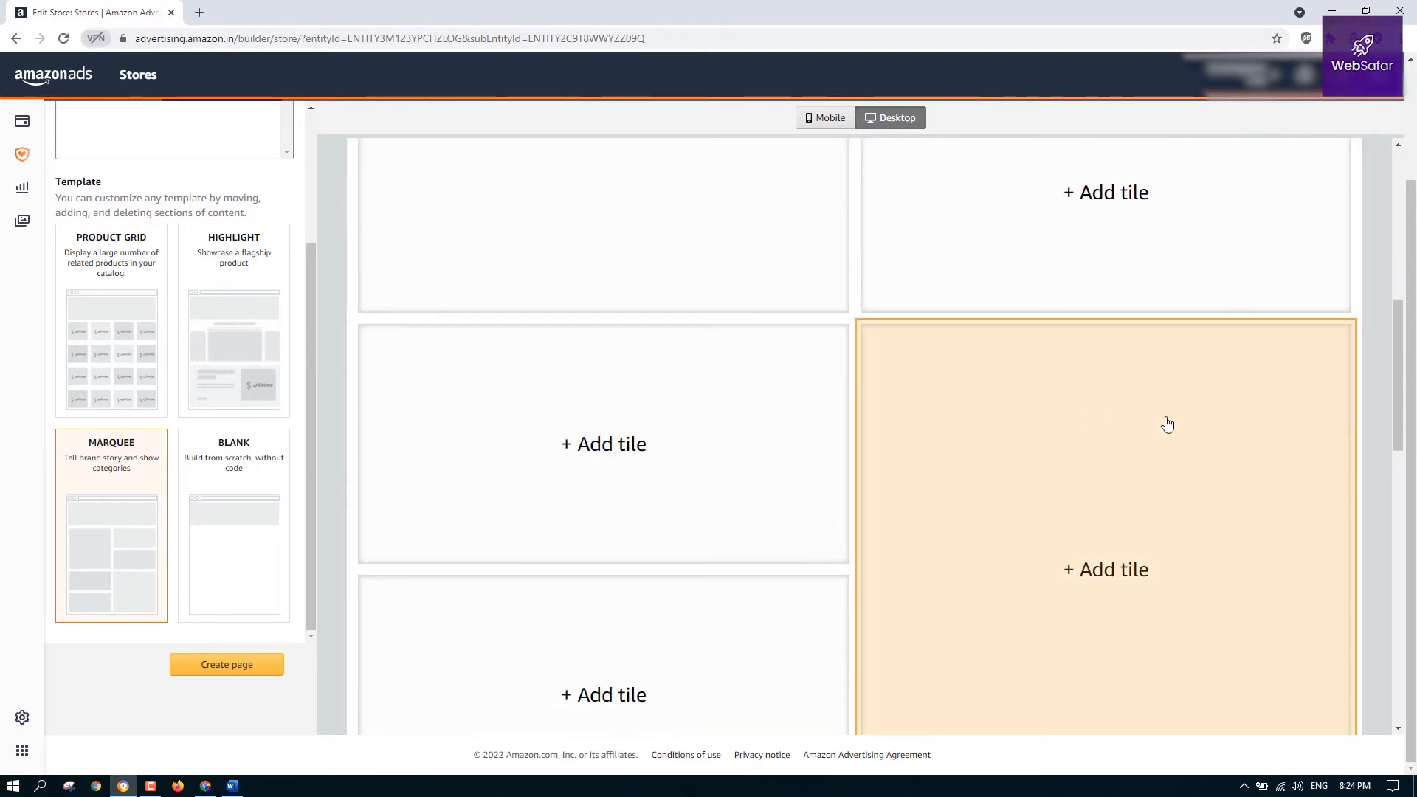
scroll(1167, 427, "down", 3)
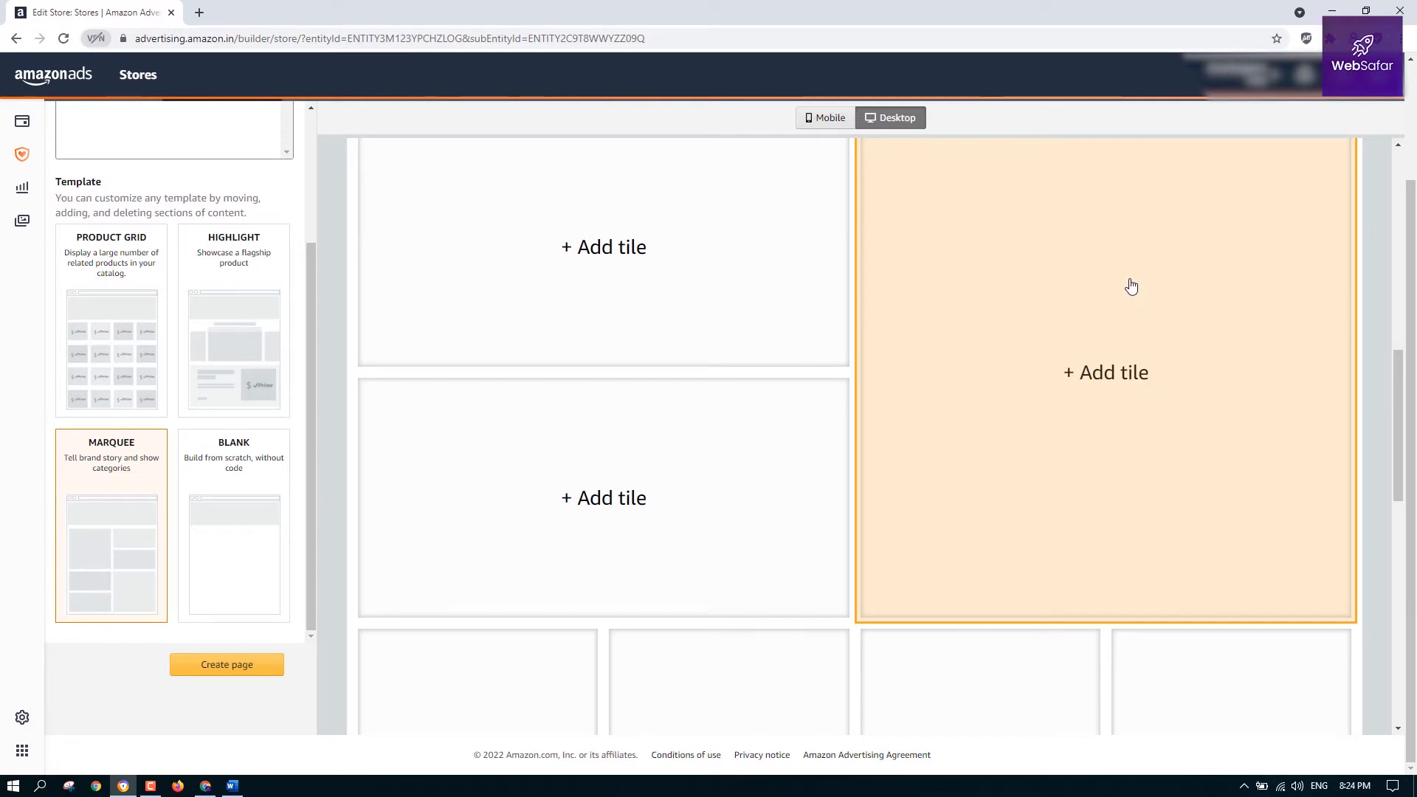
scroll(841, 401, "down", 5)
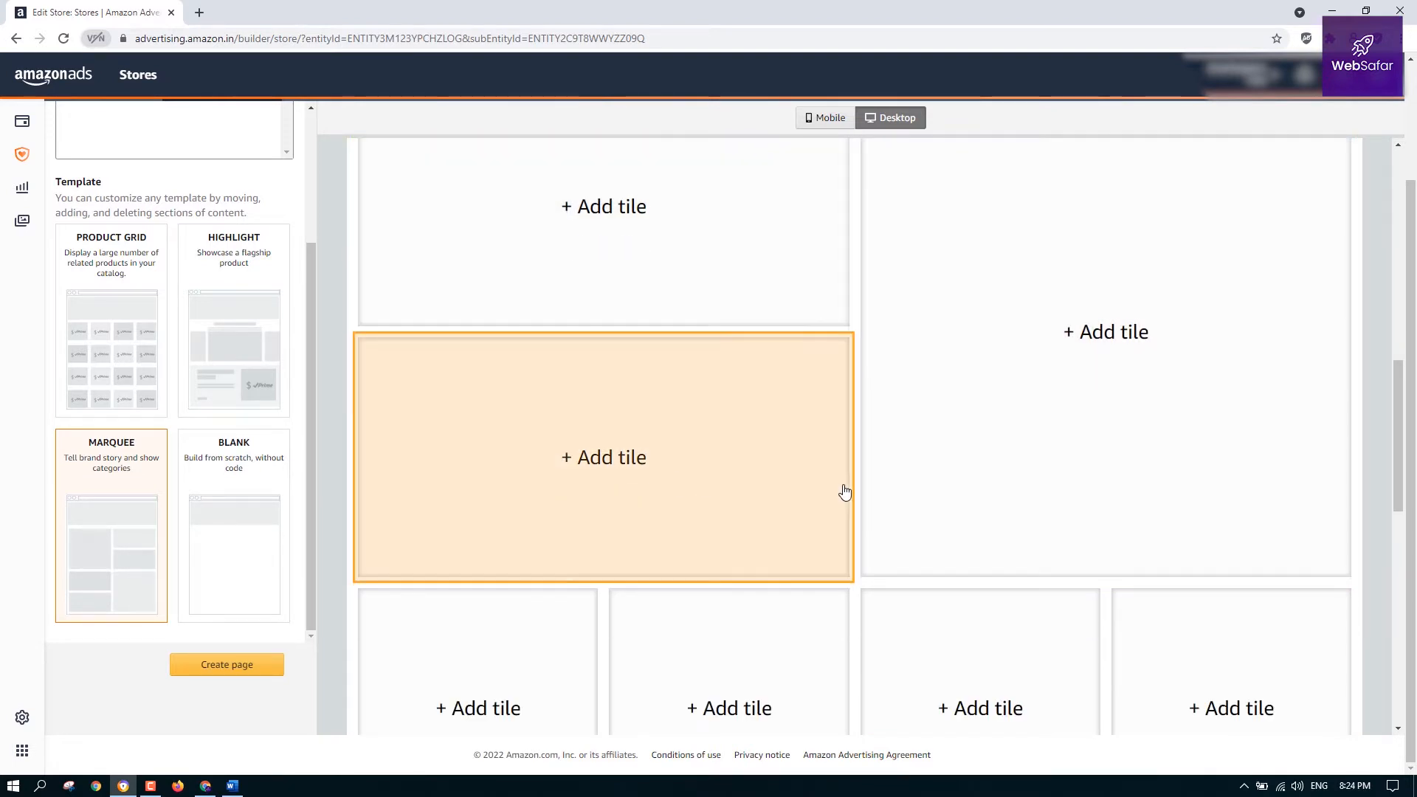
scroll(1092, 598, "down", 2)
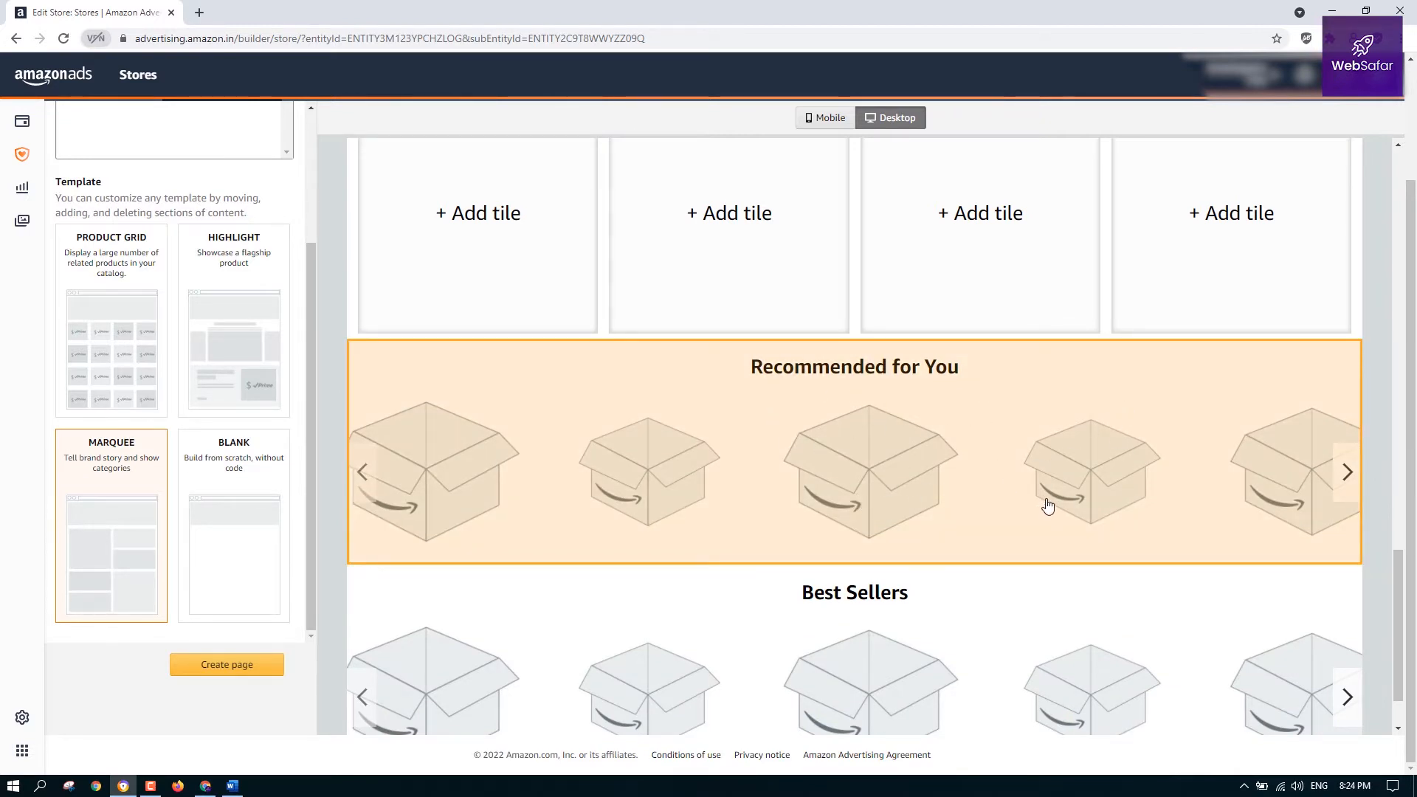
scroll(1048, 505, "down", 1)
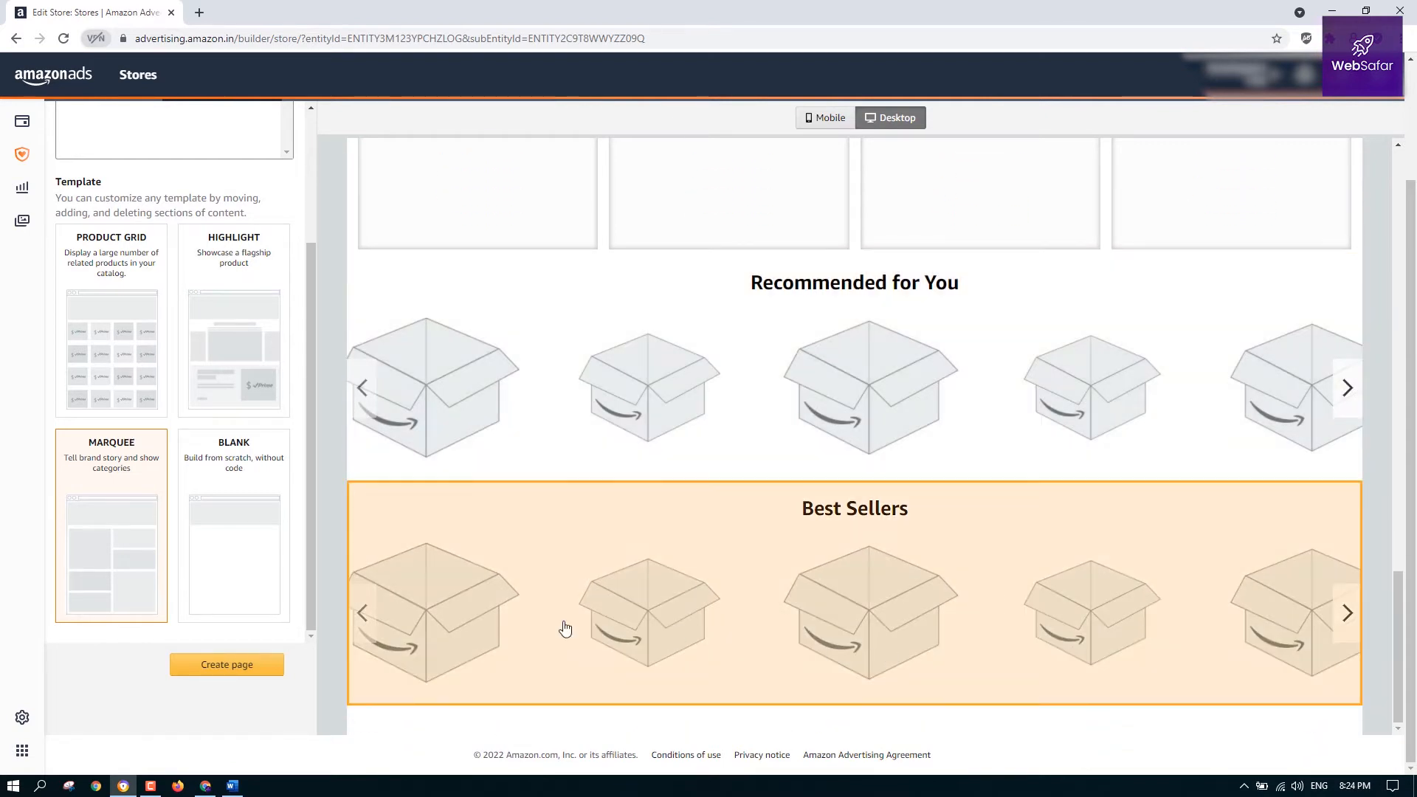
left_click(1252, 612)
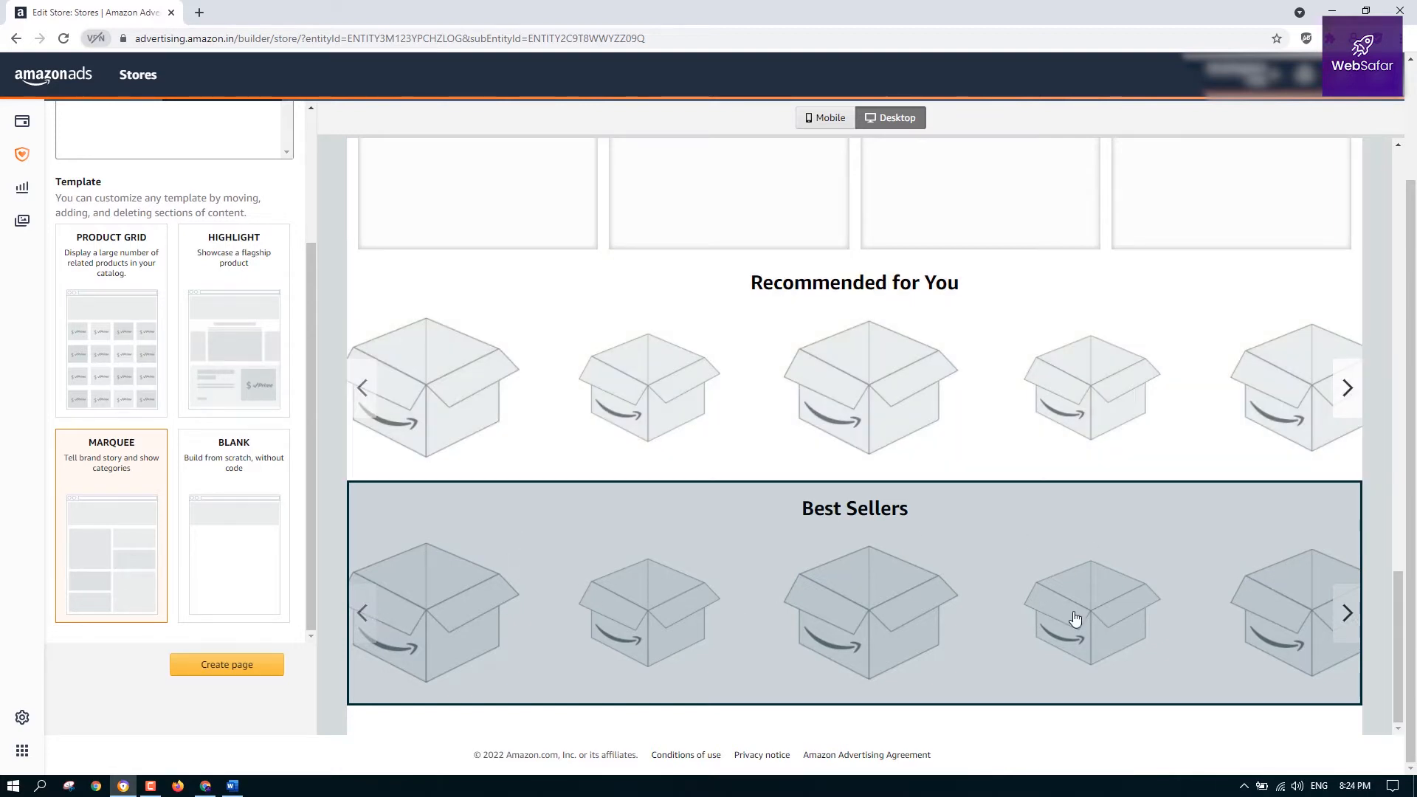
scroll(1165, 609, "up", 3)
scroll(1177, 608, "down", 3)
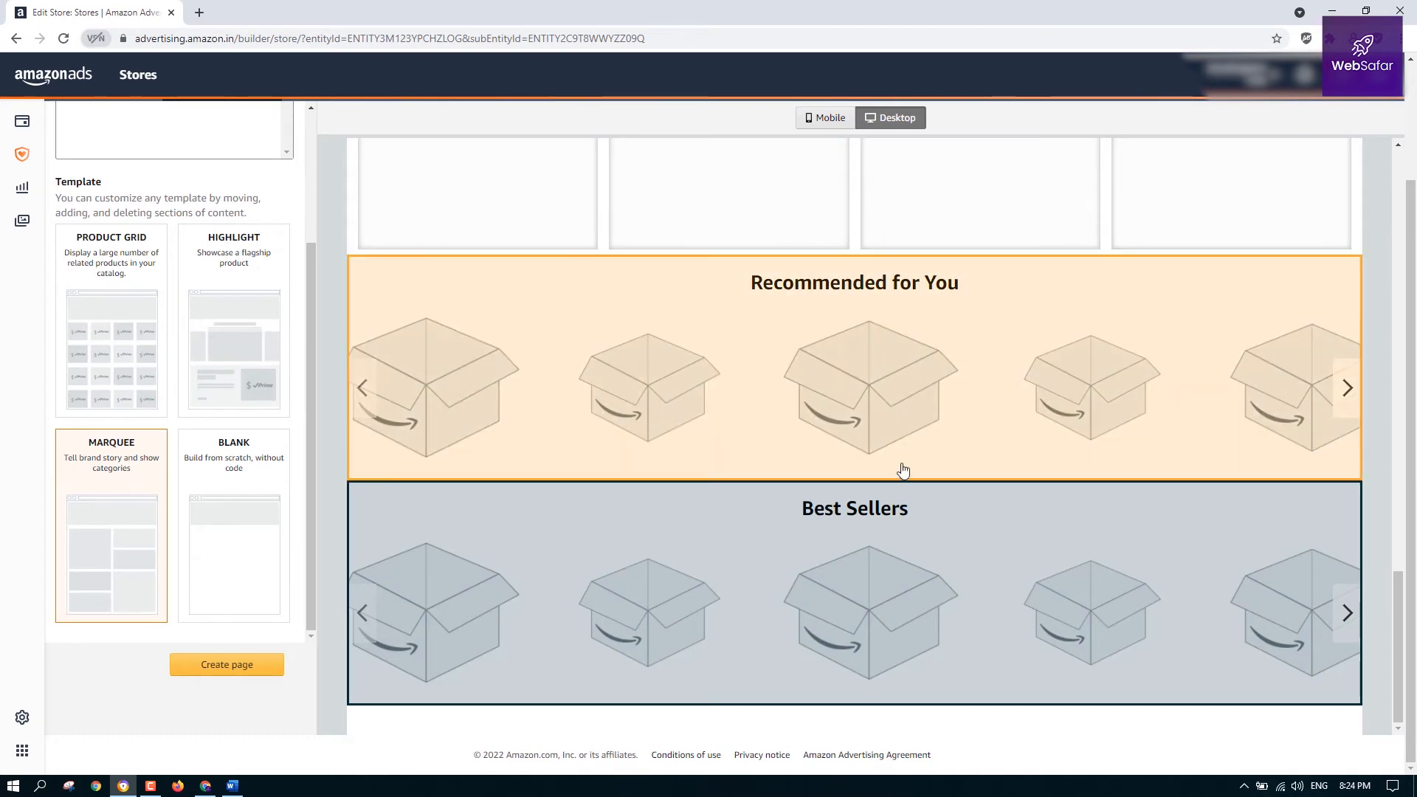
Review the Marquee layout once more alongside the Blank template option, and cancel adding the page
scroll(952, 494, "up", 10)
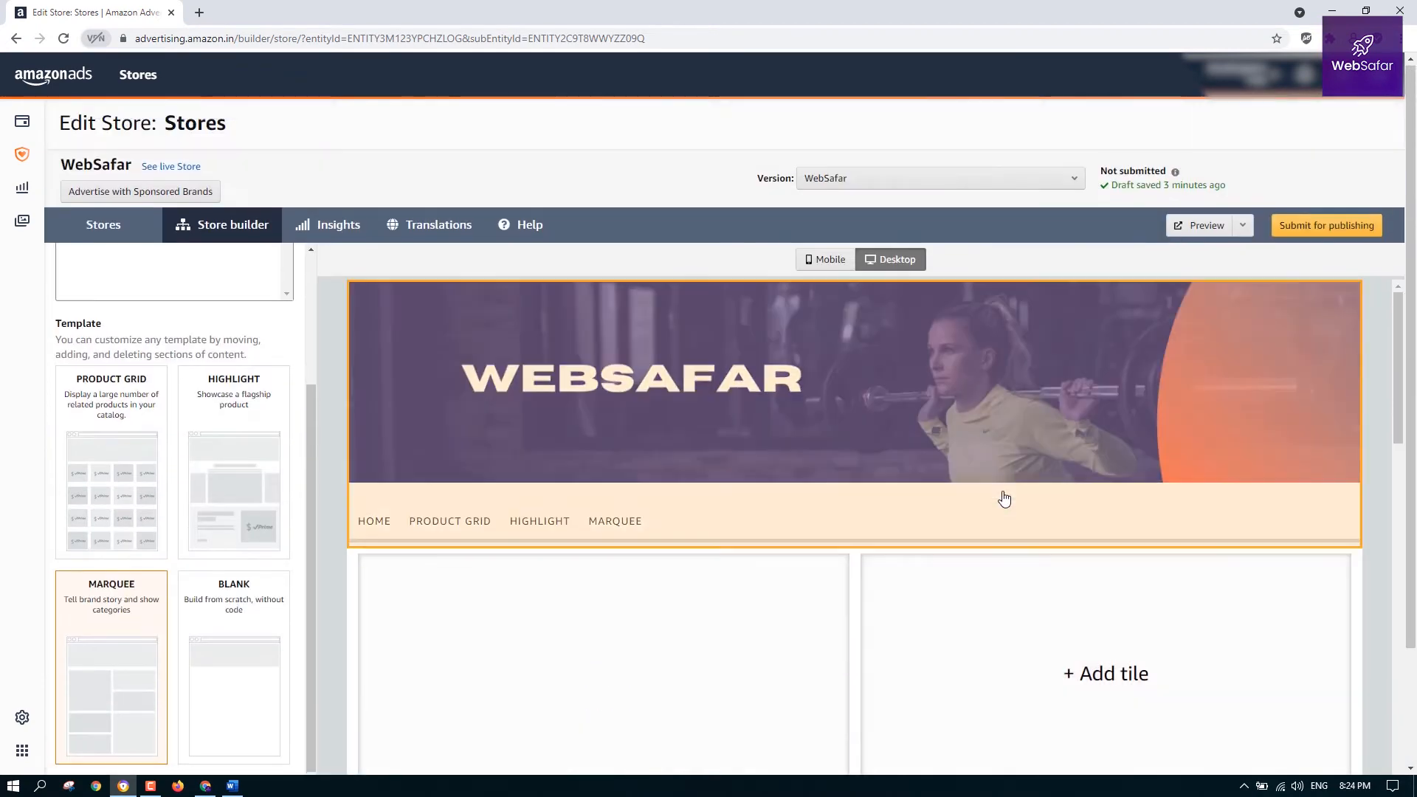
scroll(1041, 544, "down", 6)
scroll(1098, 490, "up", 3)
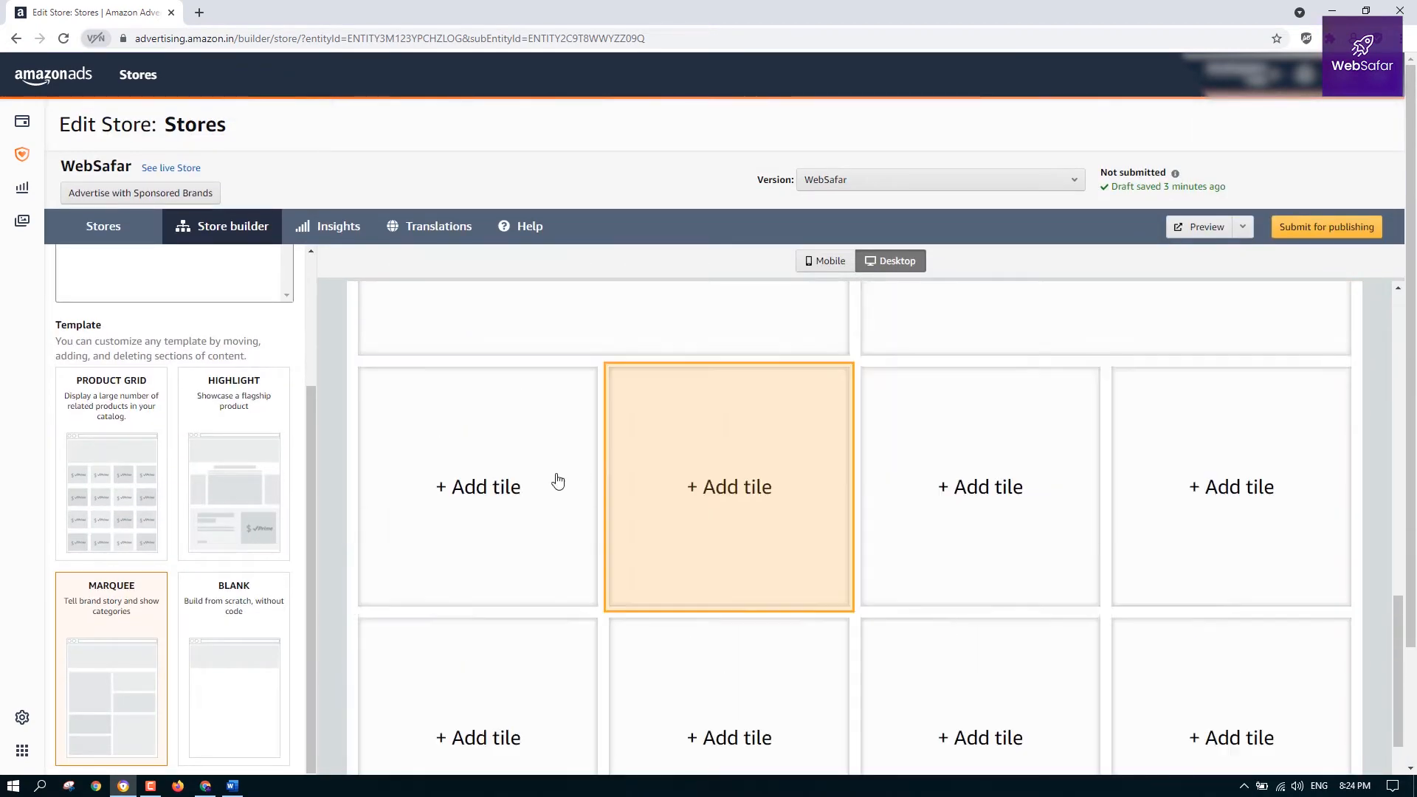
scroll(517, 442, "up", 4)
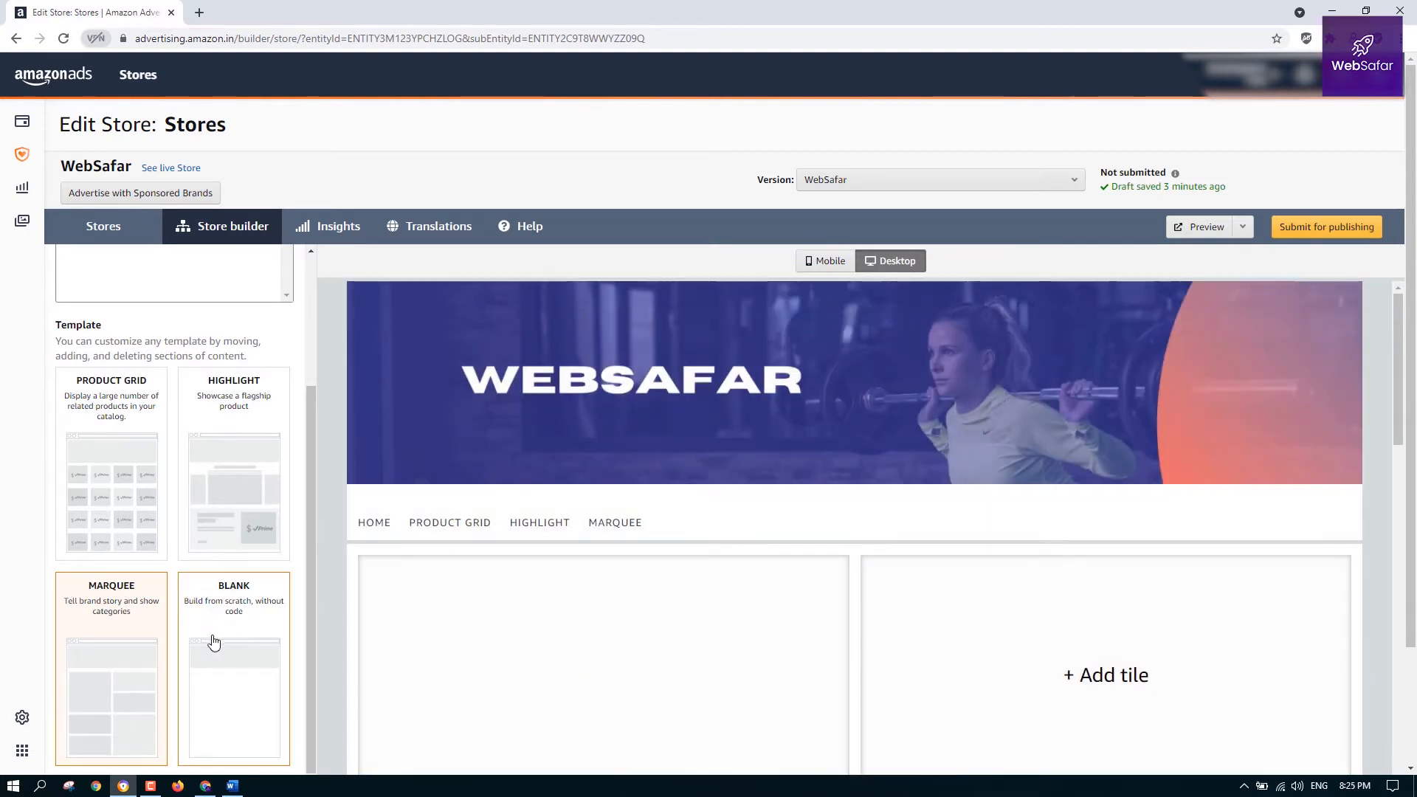
scroll(235, 590, "down", 2)
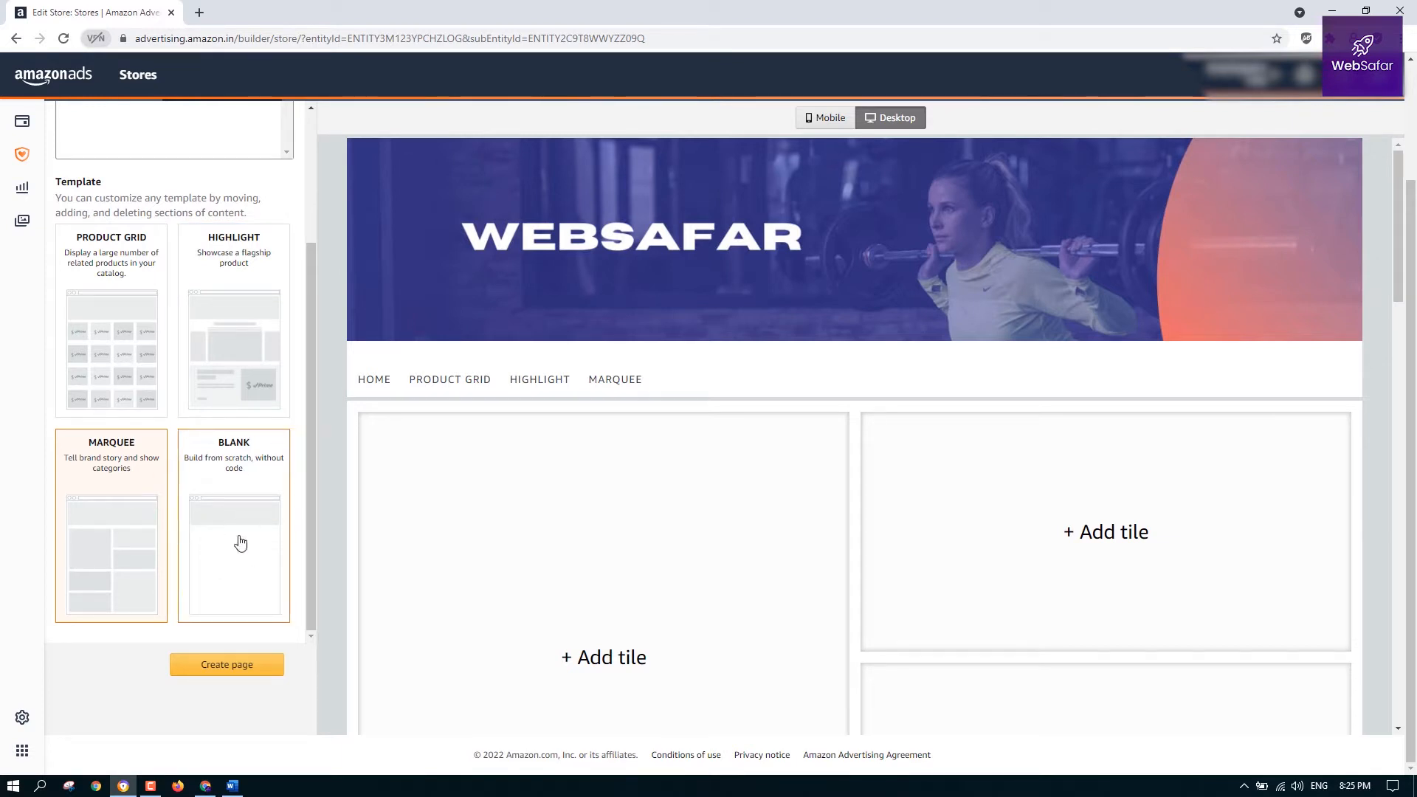
scroll(240, 544, "up", 2)
left_click(68, 265)
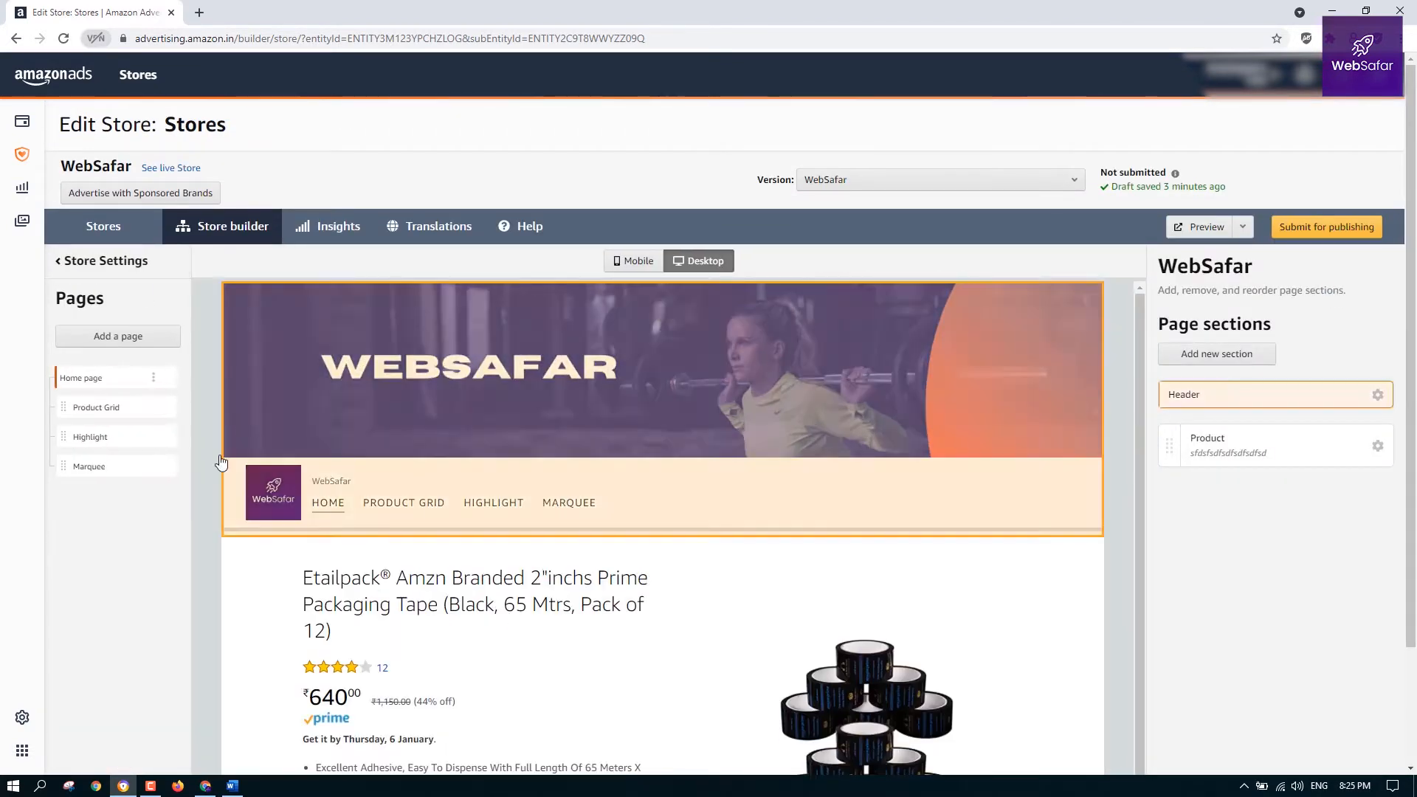
Examine the header and the packaging tape product section on the WebSafar home page
scroll(892, 623, "down", 2)
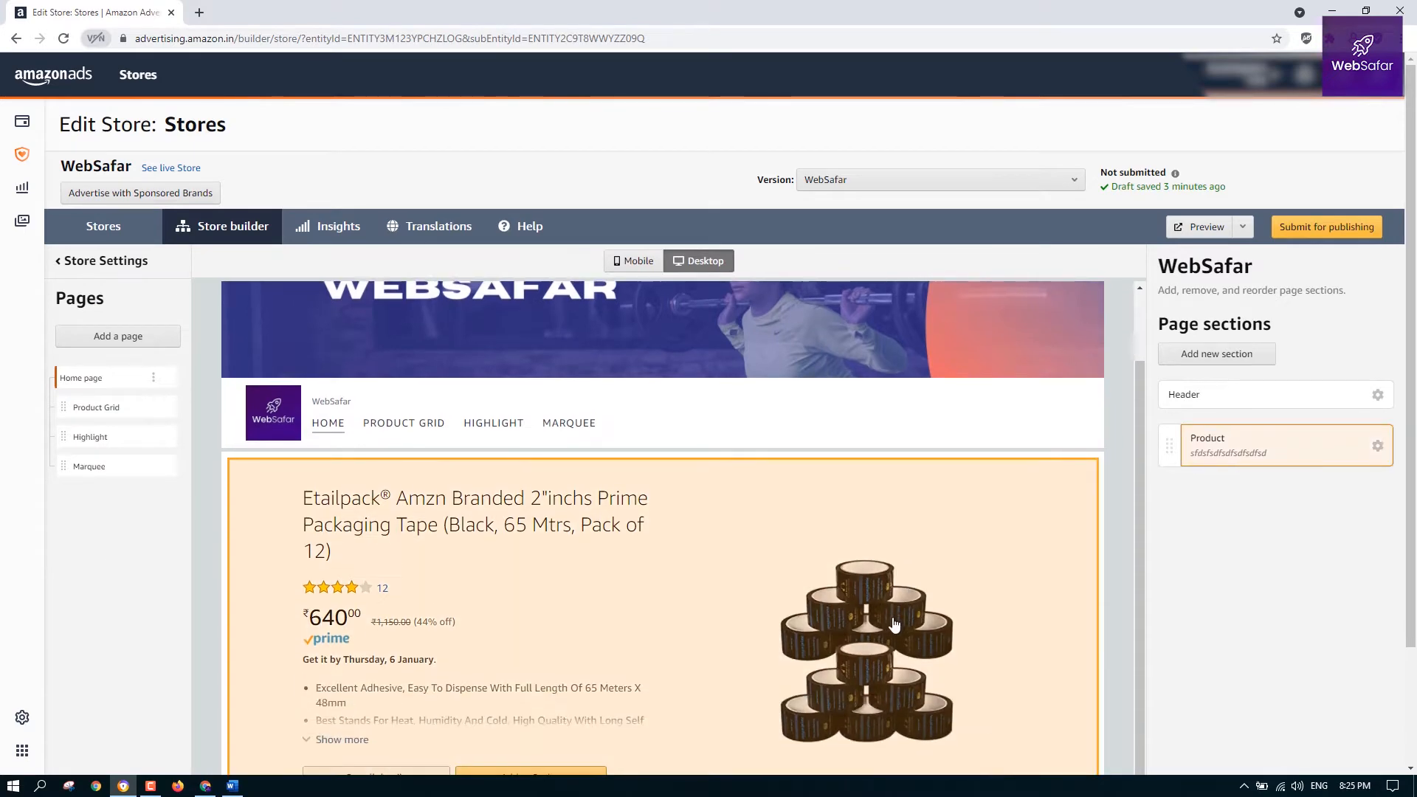
scroll(892, 623, "up", 2)
scroll(958, 535, "down", 2)
scroll(527, 578, "down", 2)
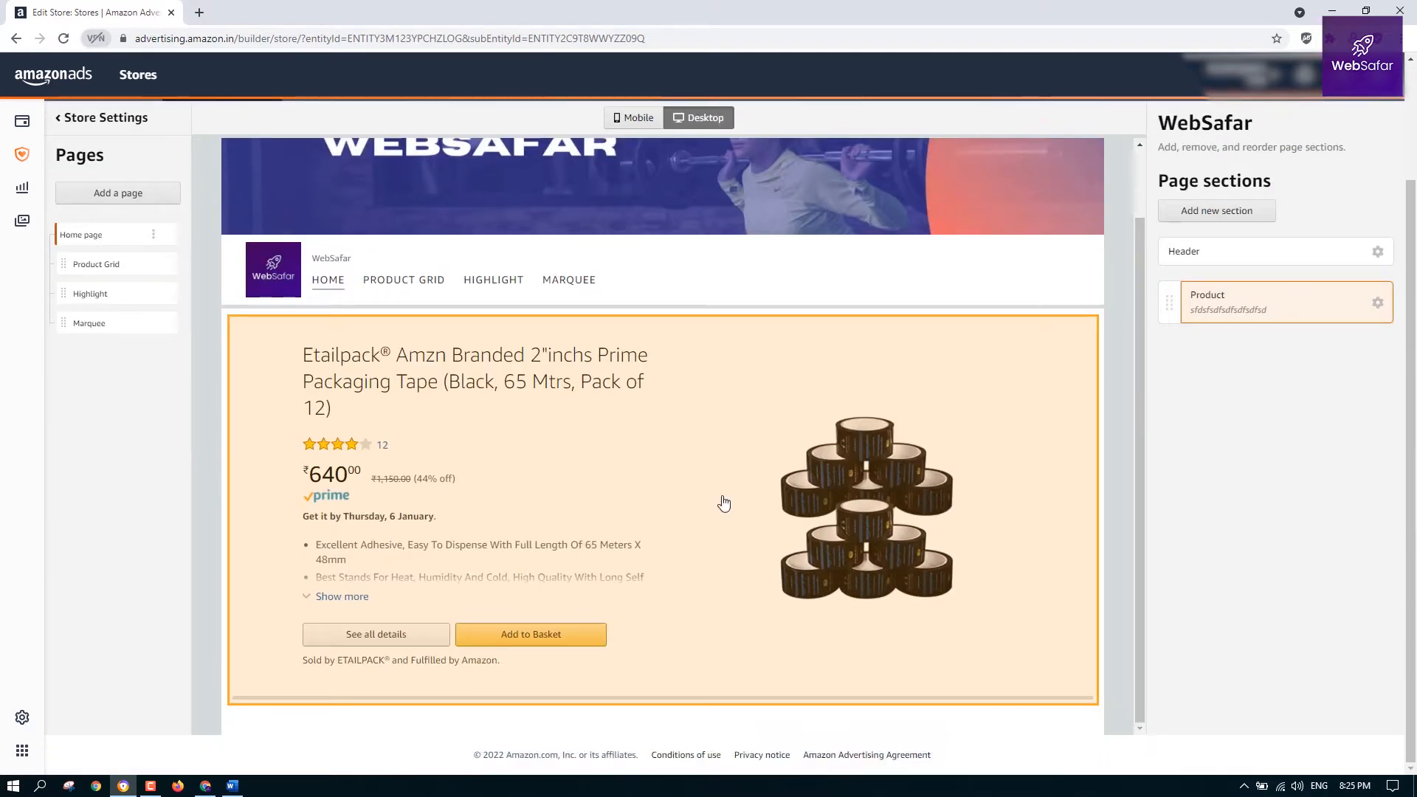
scroll(977, 490, "up", 2)
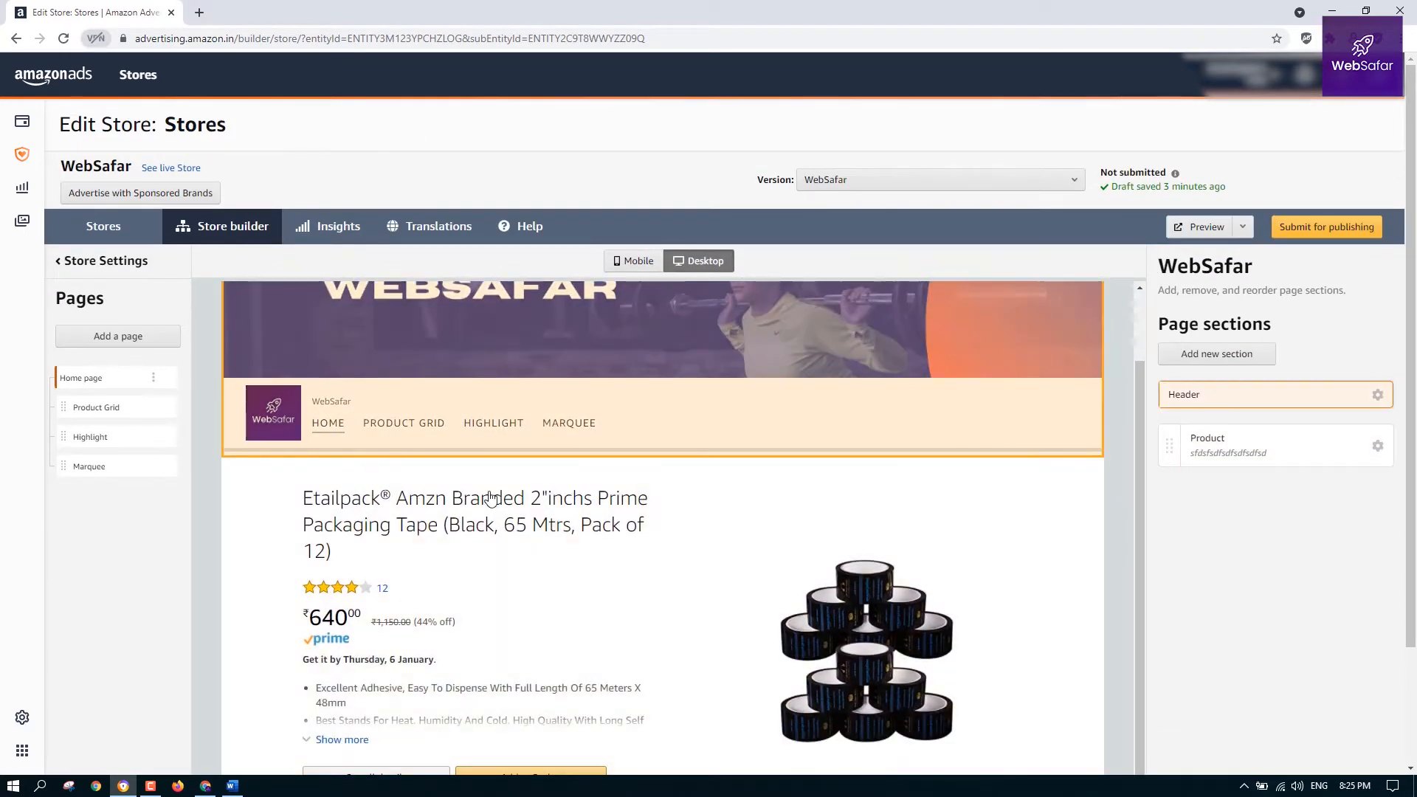
scroll(750, 522, "up", 1)
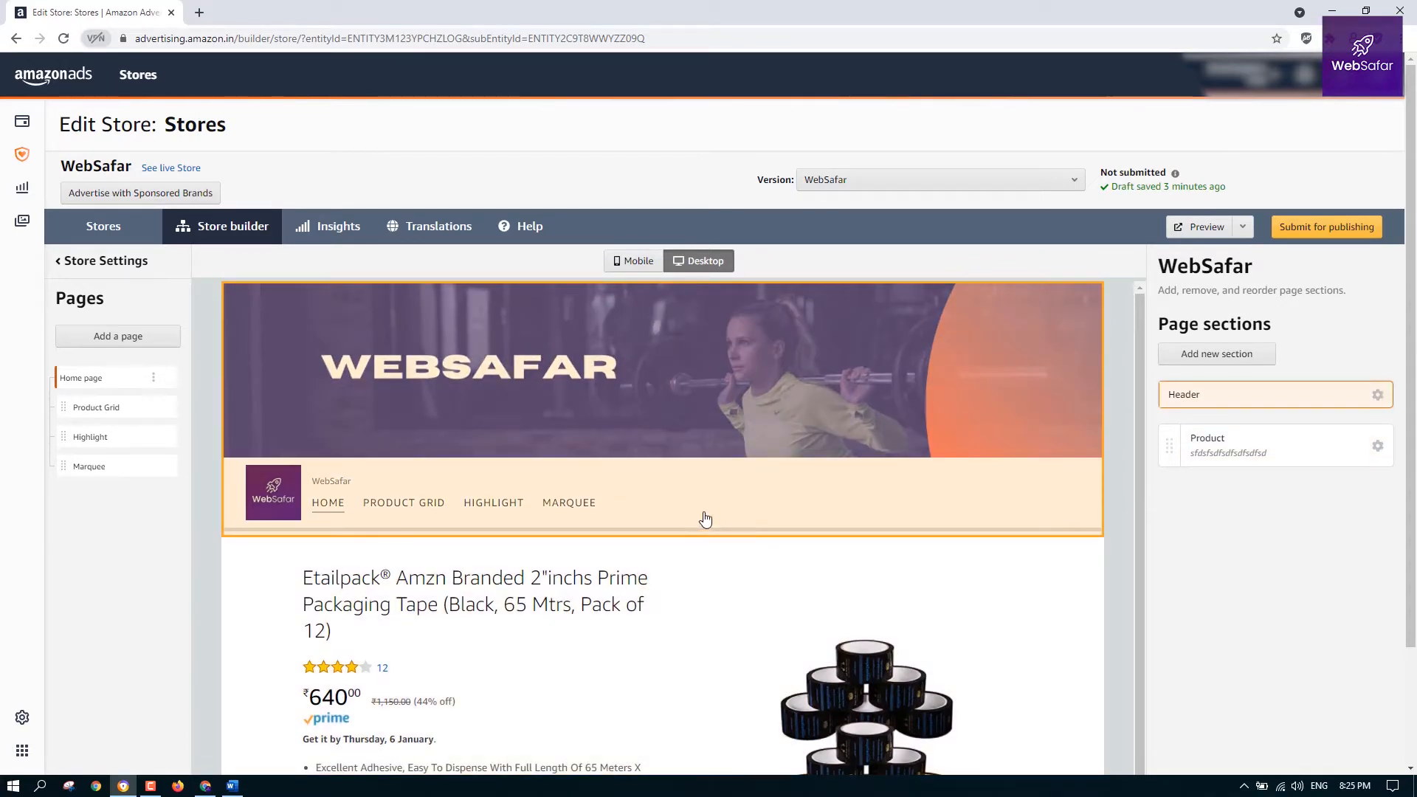
Open the store's Product Grid page, and open its Product Grid section for editing
left_click(97, 410)
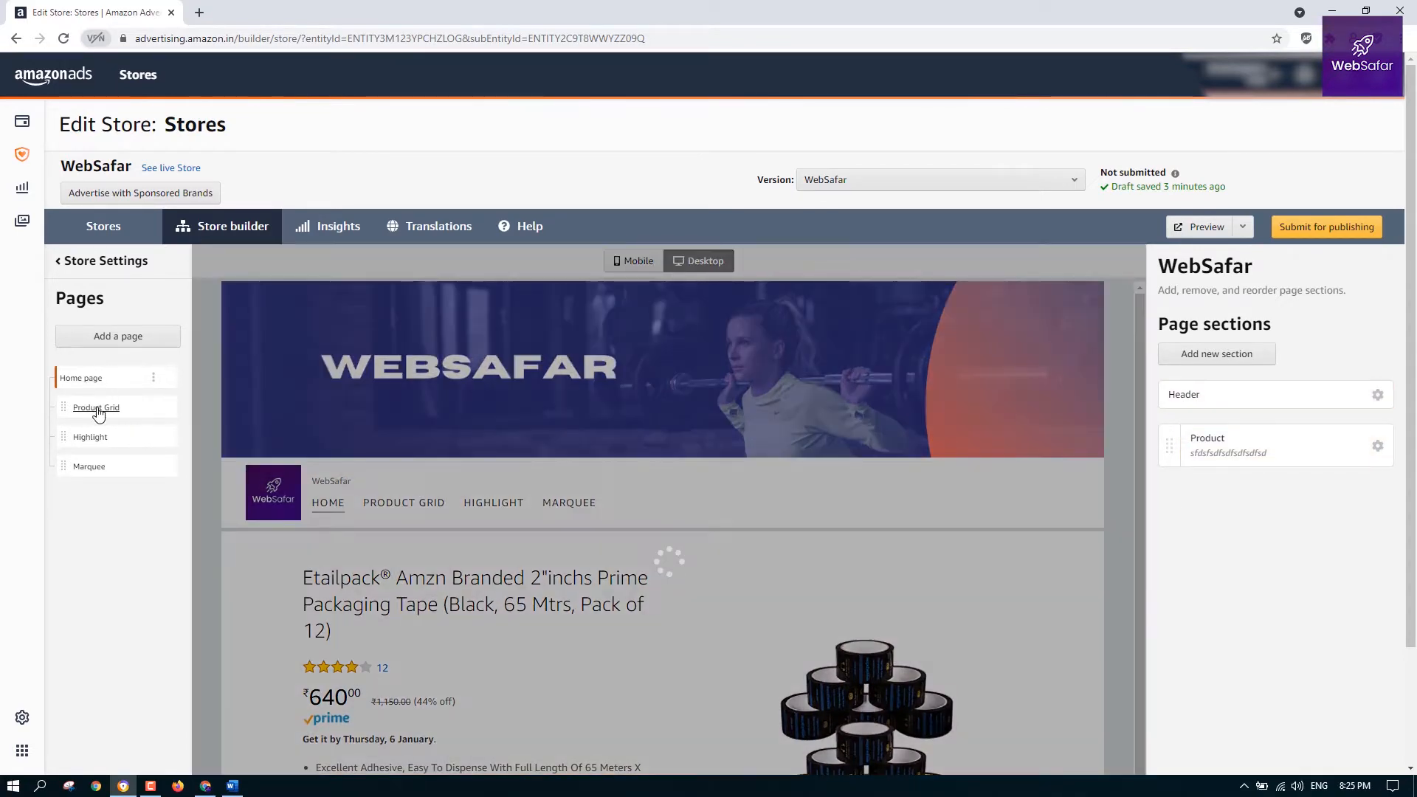
scroll(617, 552, "down", 2)
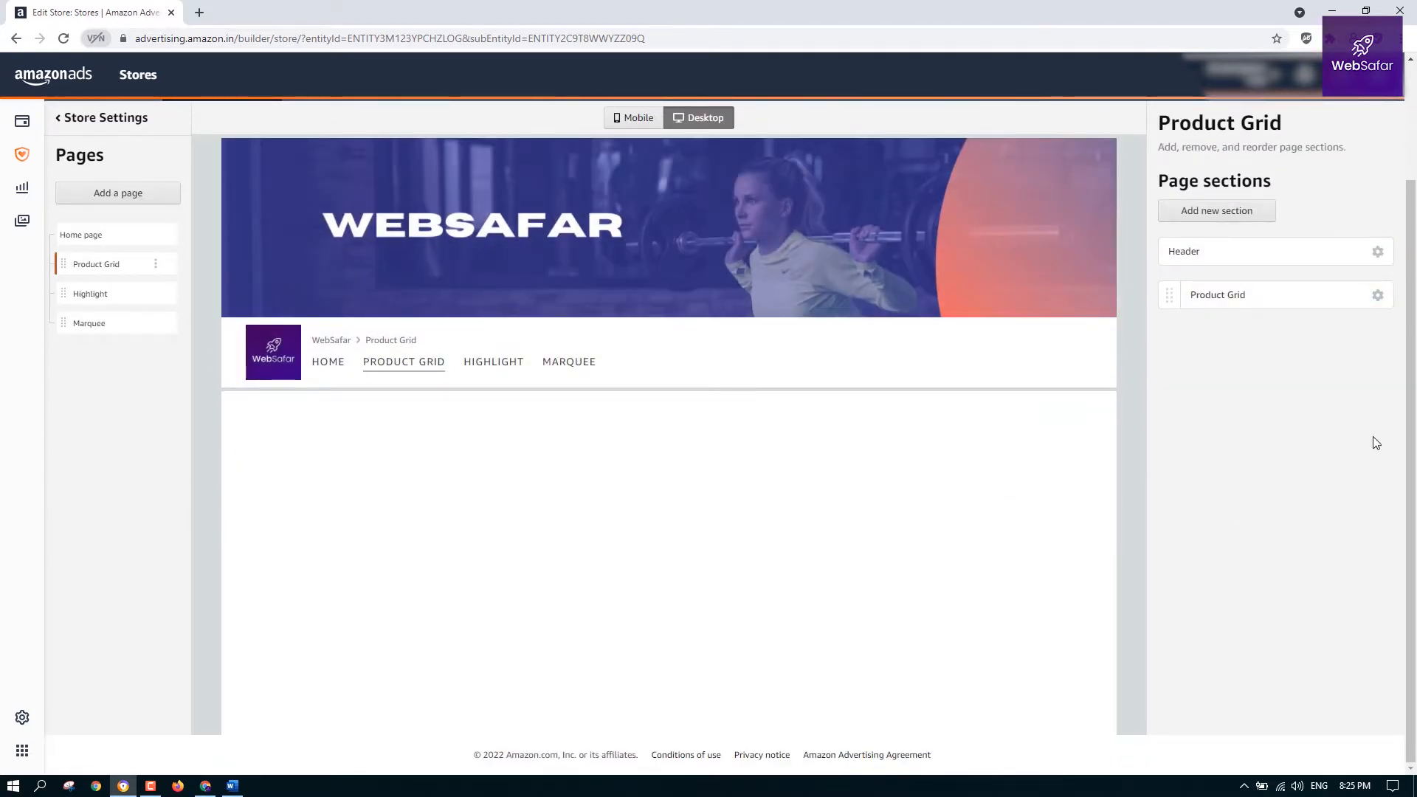
left_click(749, 412)
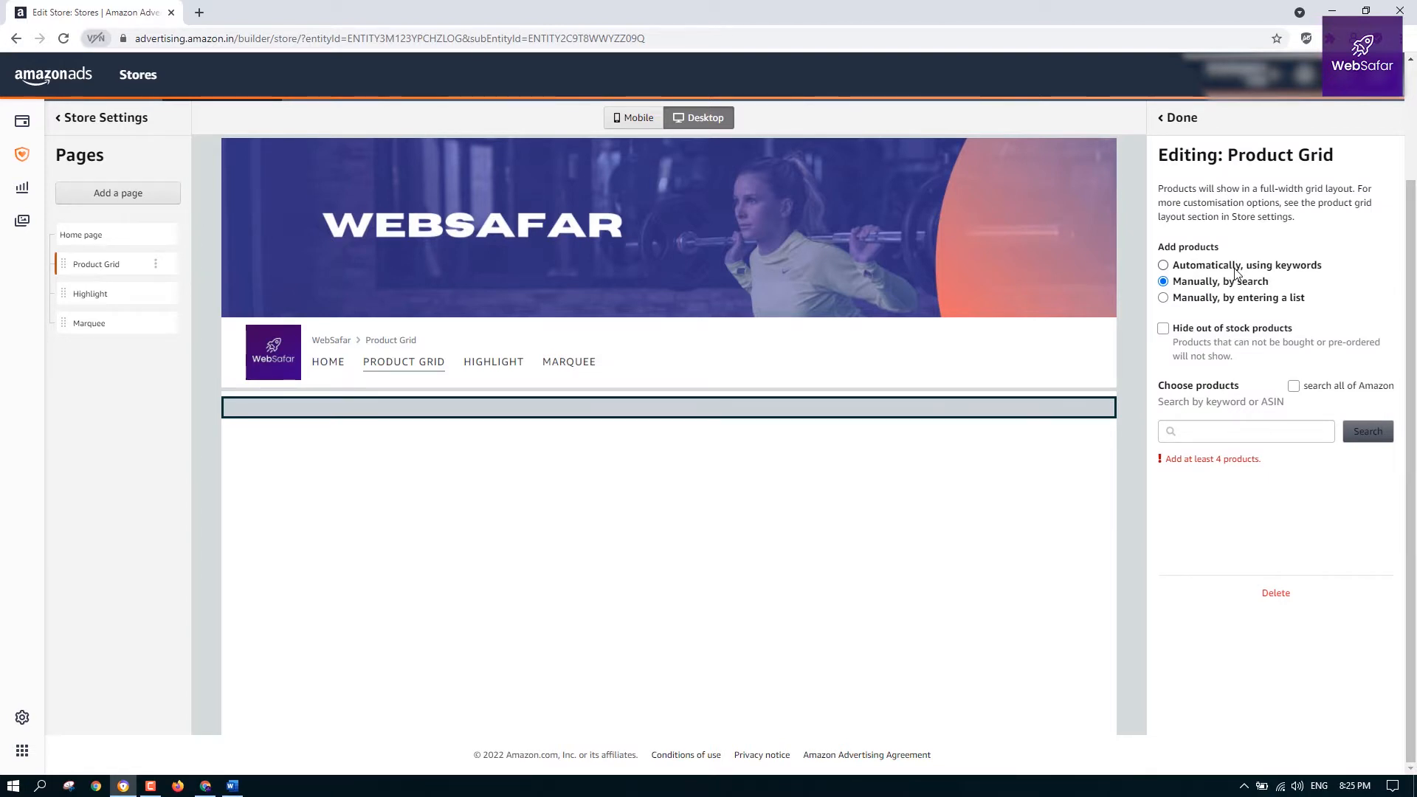
Try filling the product grid automatically by keywords and by a manual search for ASIN B09HQY3WDJ, and clear the search
left_click(1235, 274)
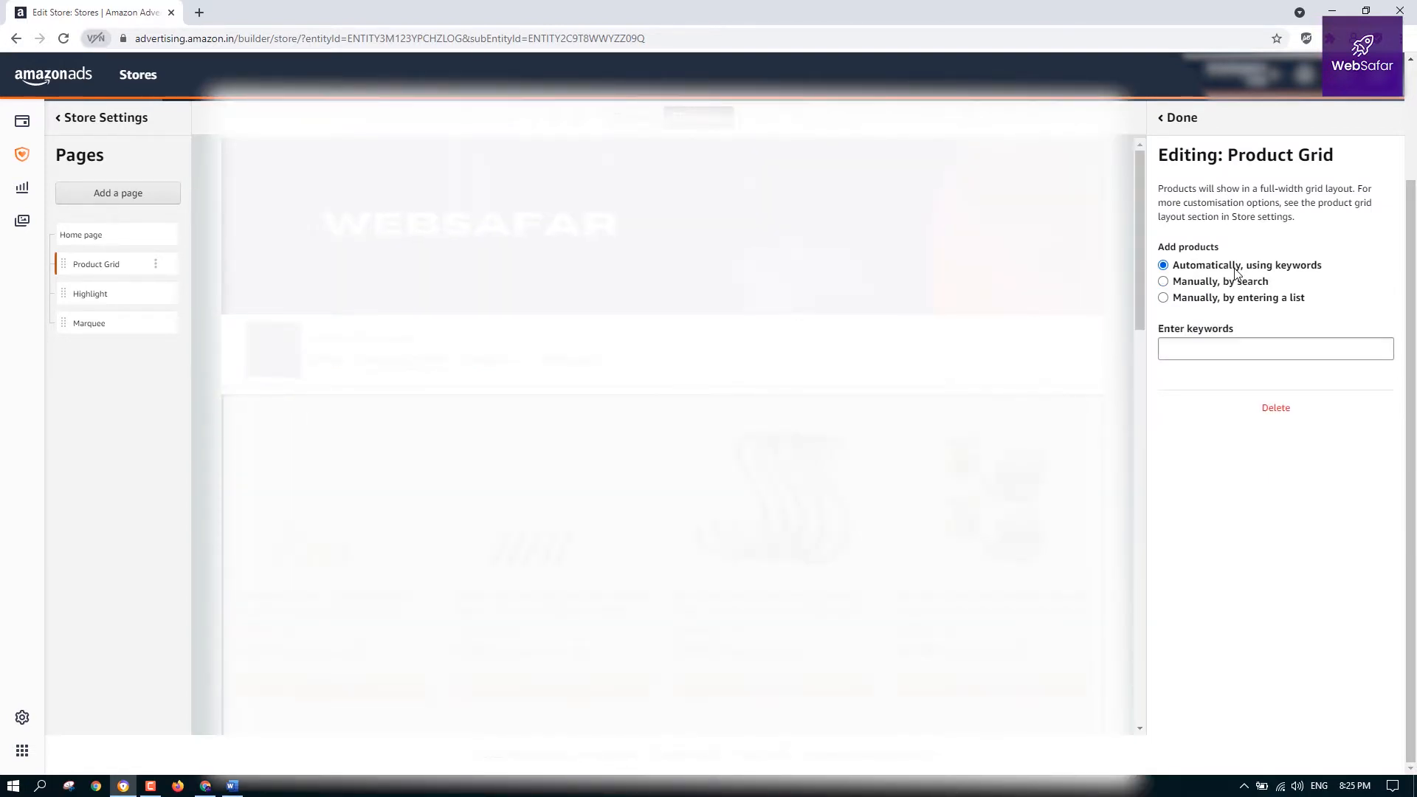
scroll(959, 413, "down", 17)
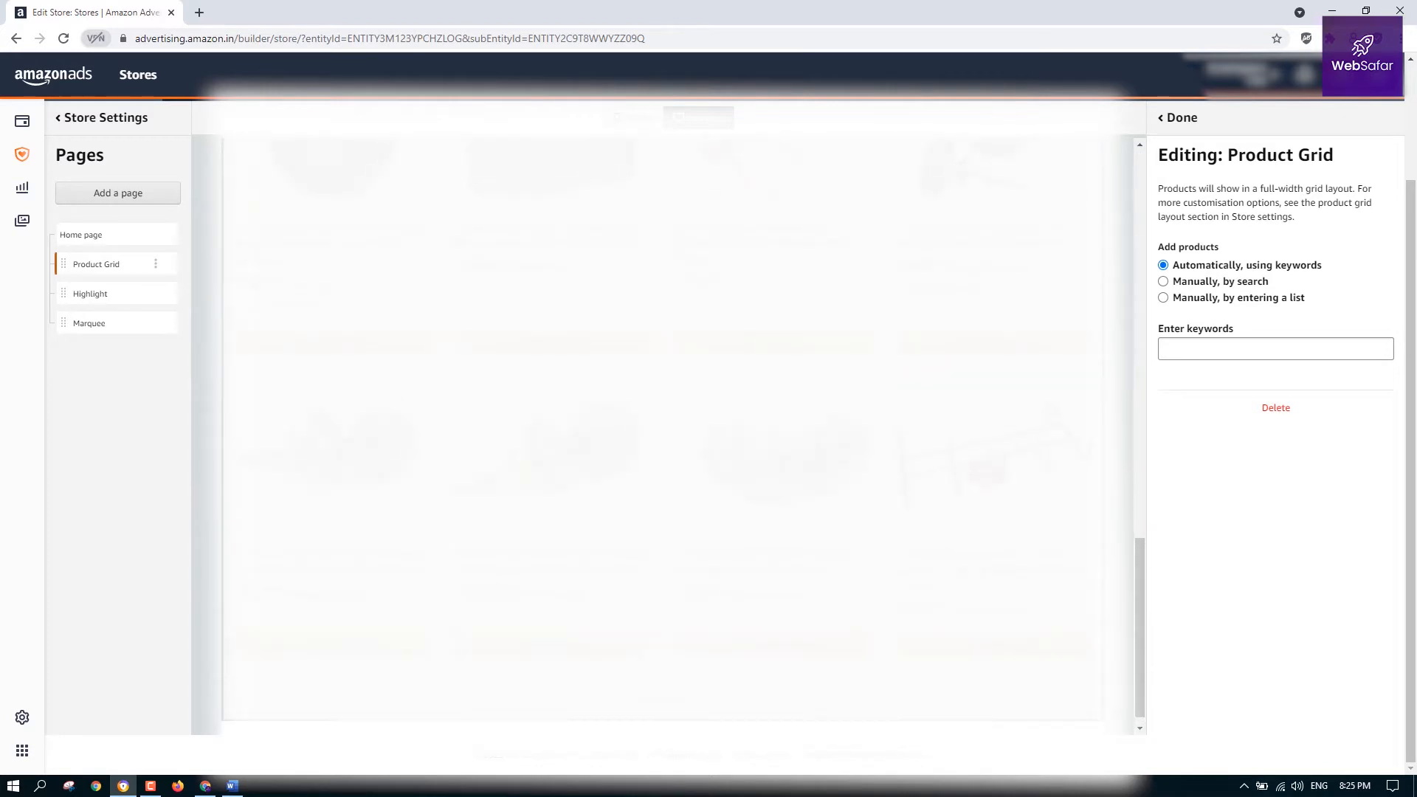
left_click(1198, 285)
left_click(1255, 429)
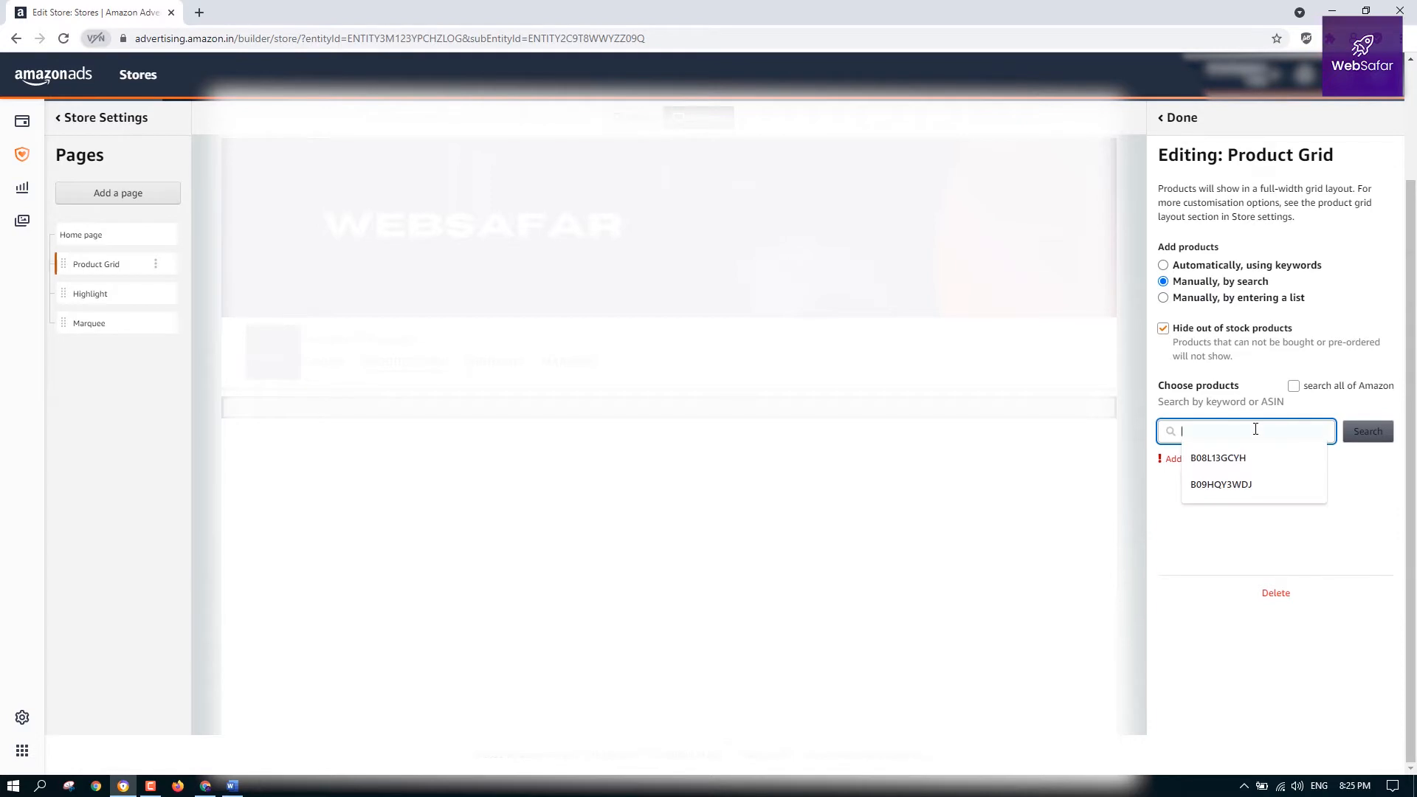
left_click(1239, 486)
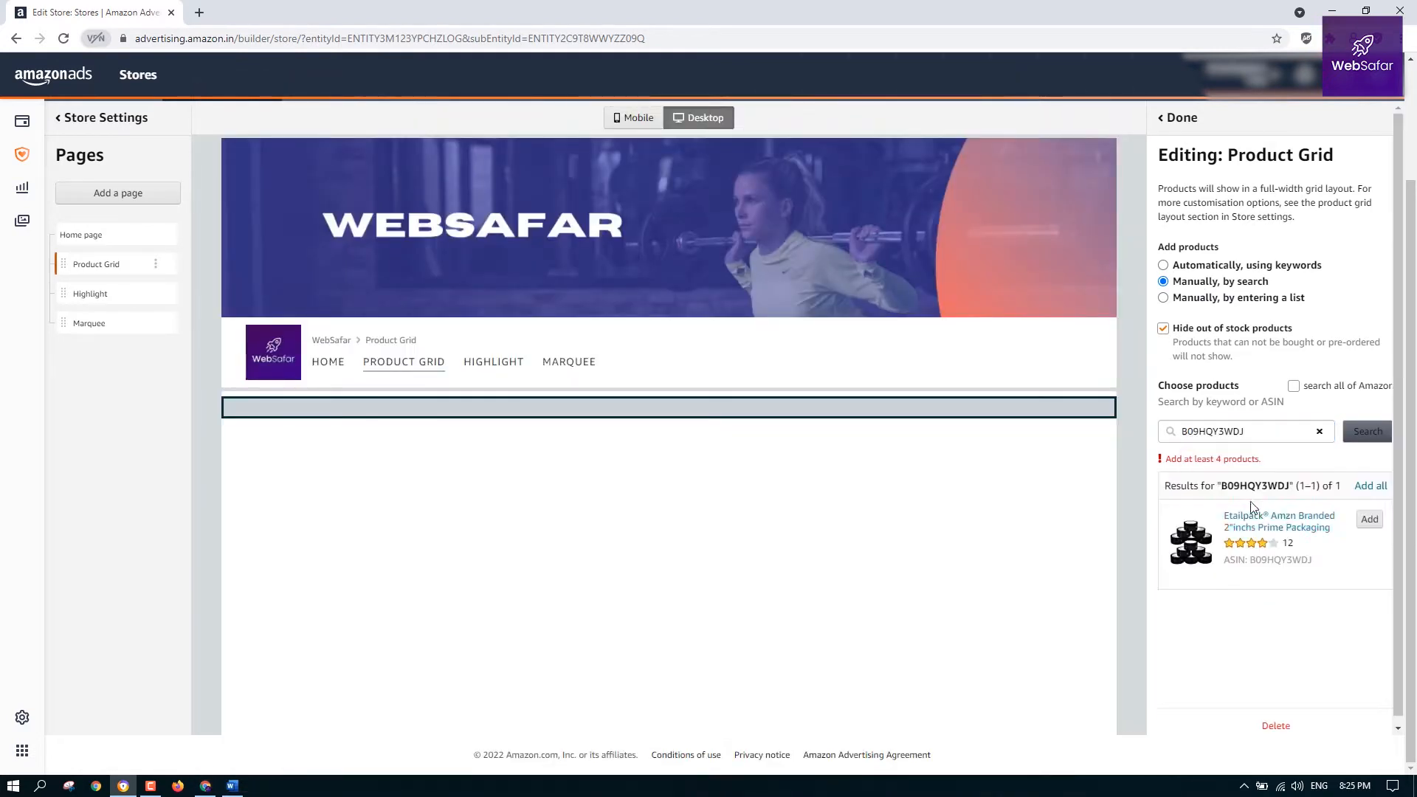
left_click(1321, 431)
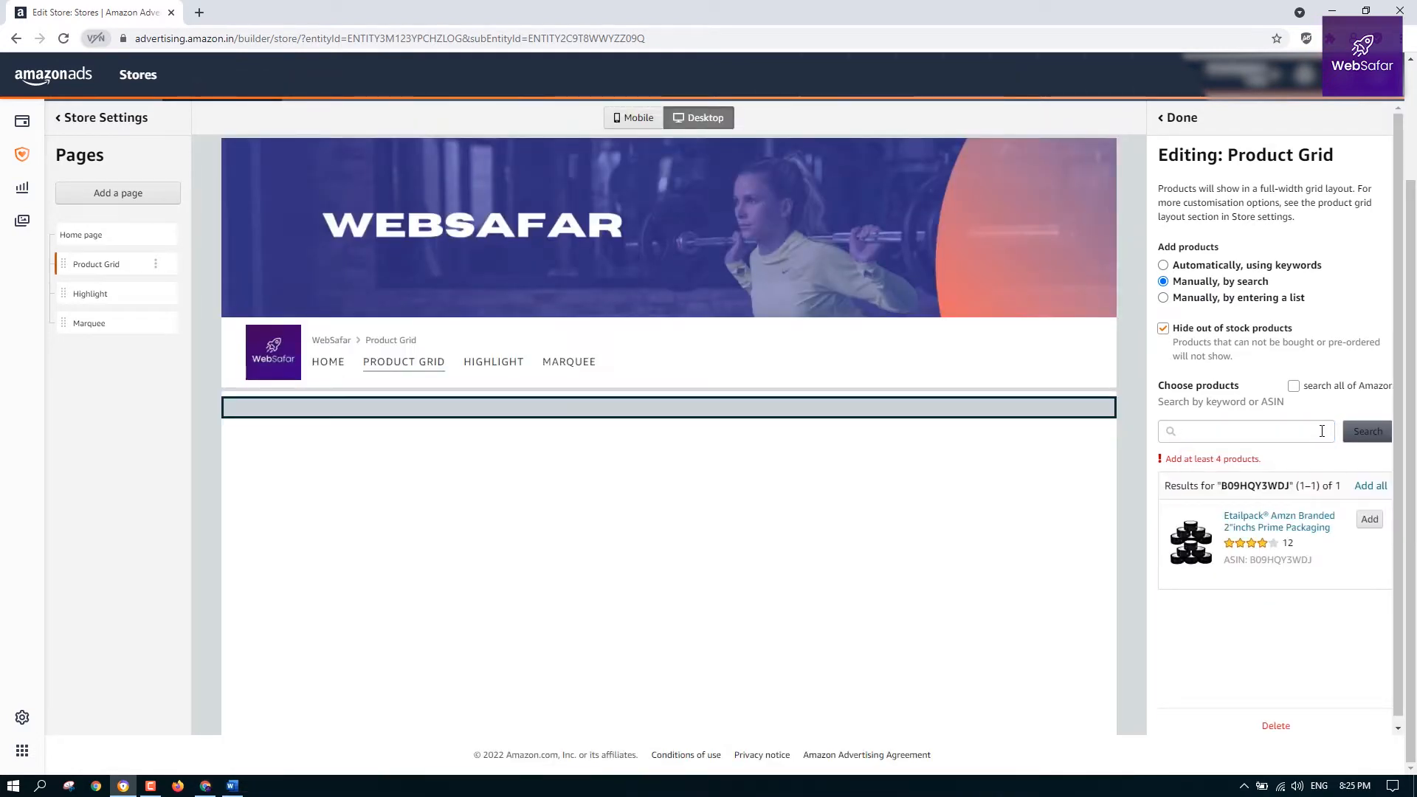
Fill the product grid manually from the ASIN list B08R84FBK5, B01G3MBH0K, B07YSQH6Y6, B0987VR9K2, B07G7J1QVN, B07B78K61Z, B0829SRNXT, B0778YK28H, B086XBQTF1, and submit it
left_click(1223, 299)
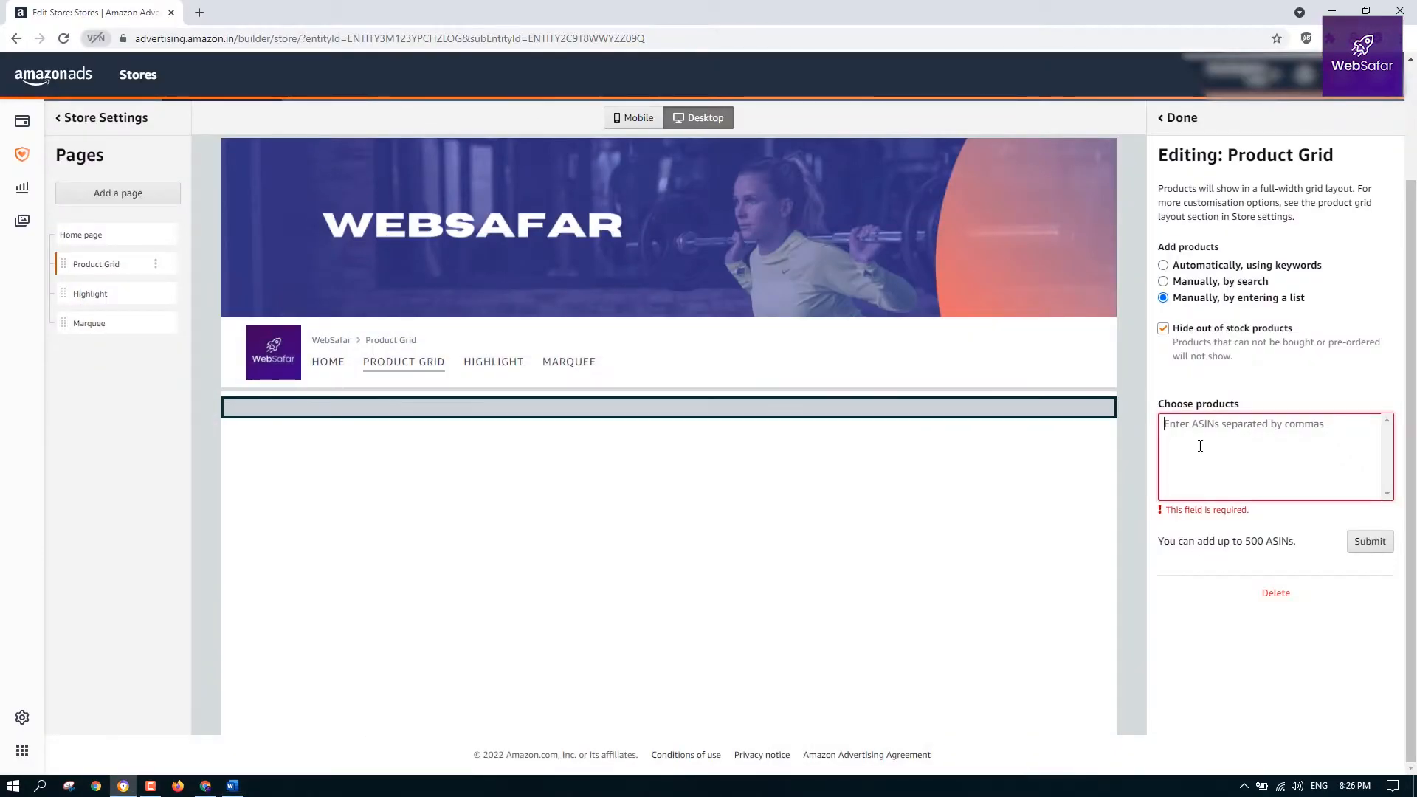
key("ctrl+v")
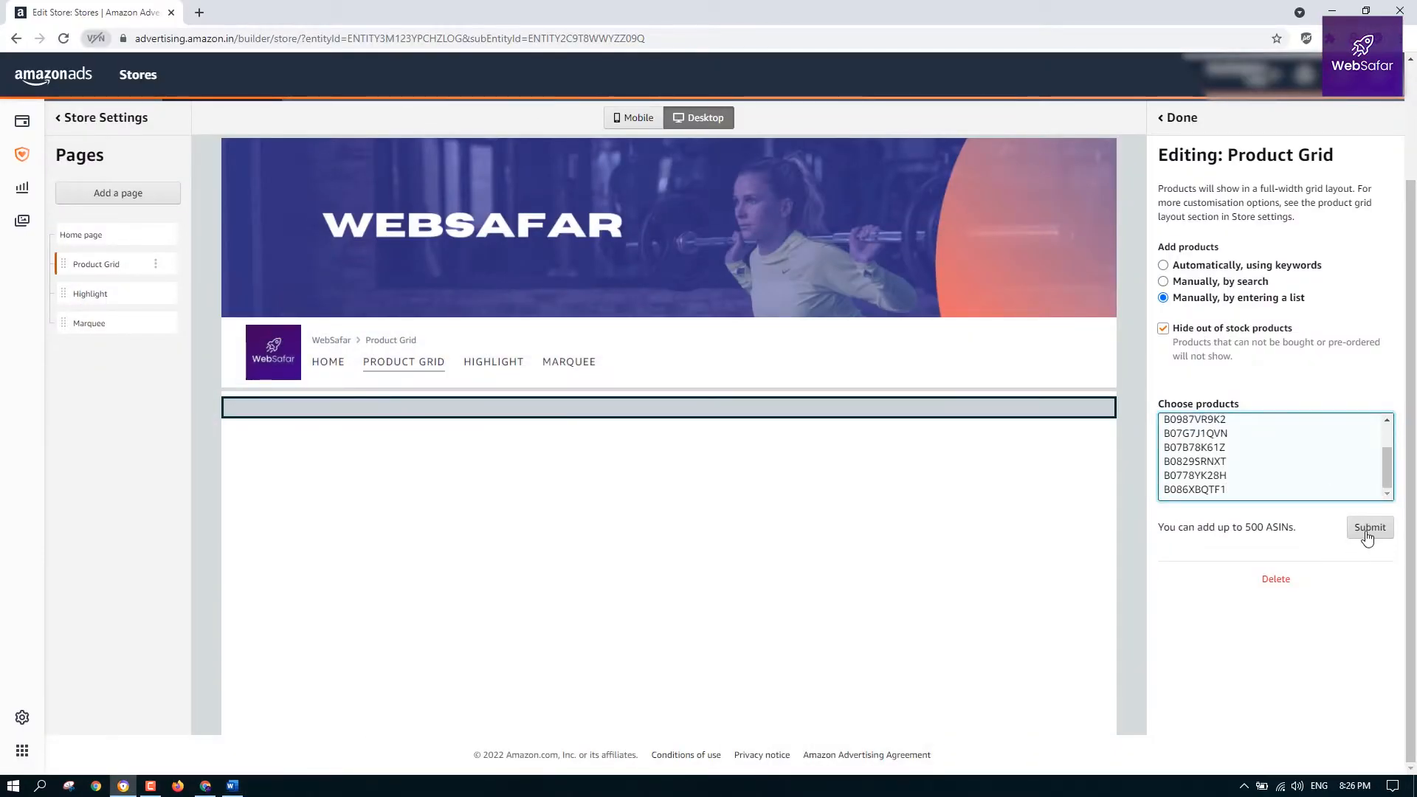
left_click(1368, 528)
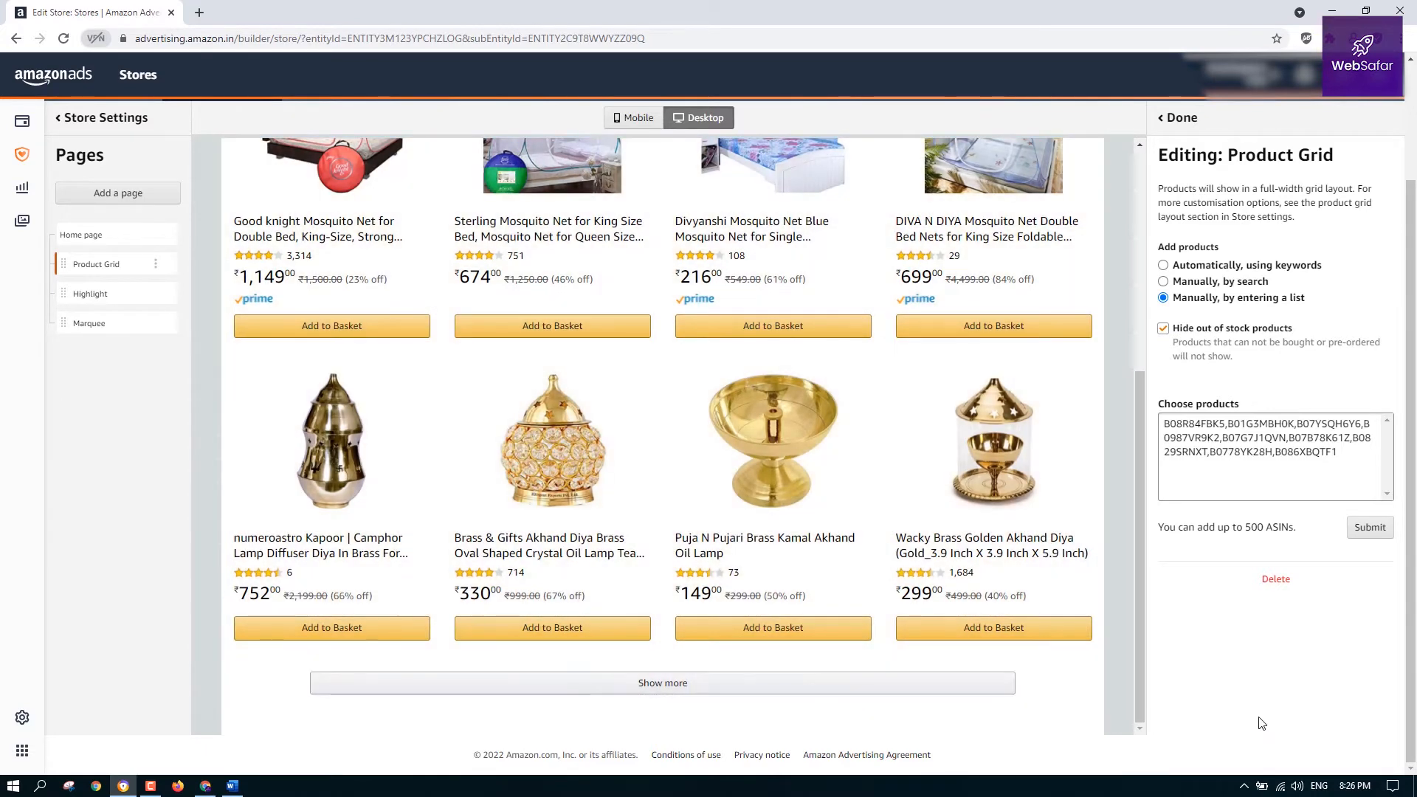
Turn the option to hide out-of-stock products off and back on for the product grid
scroll(1296, 620, "up", 2)
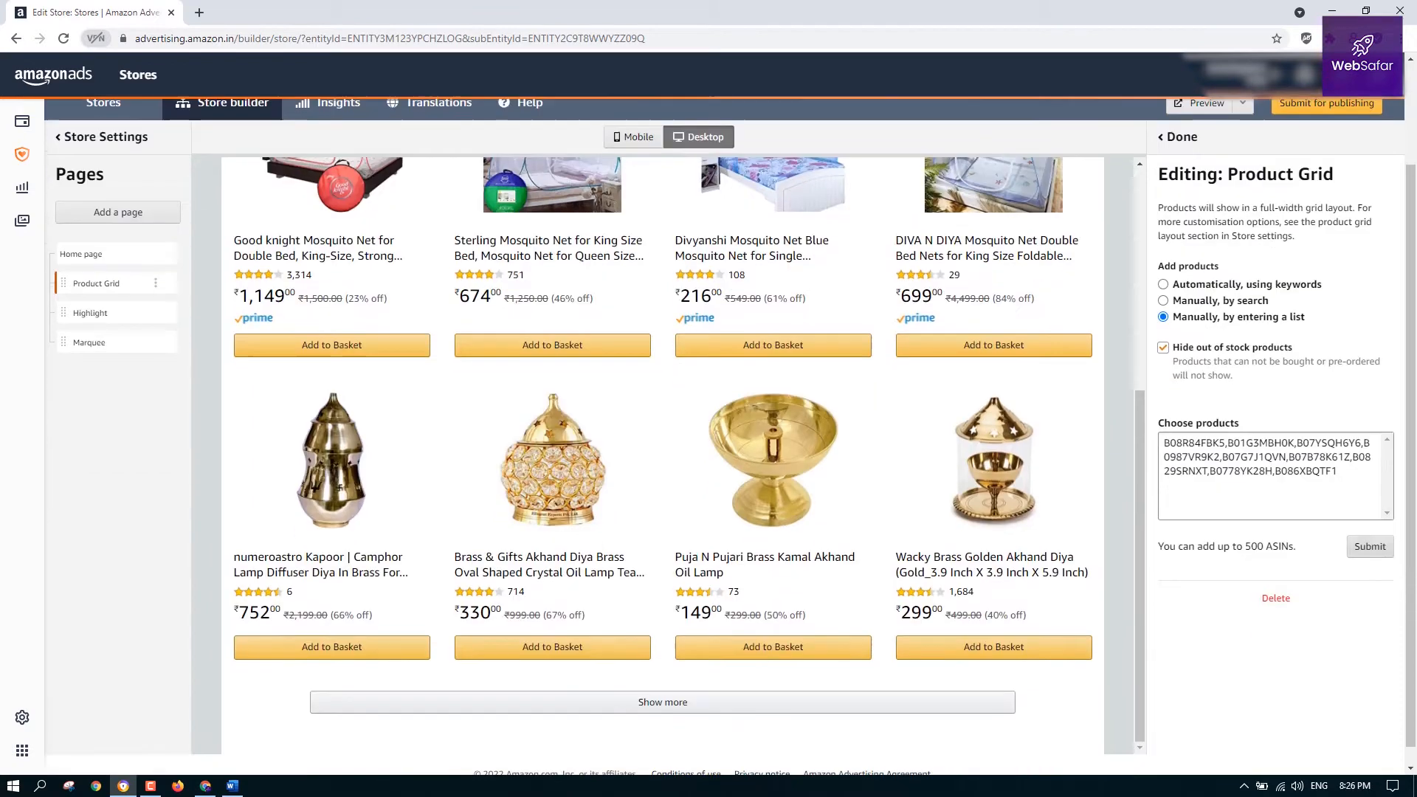
left_click(1163, 327)
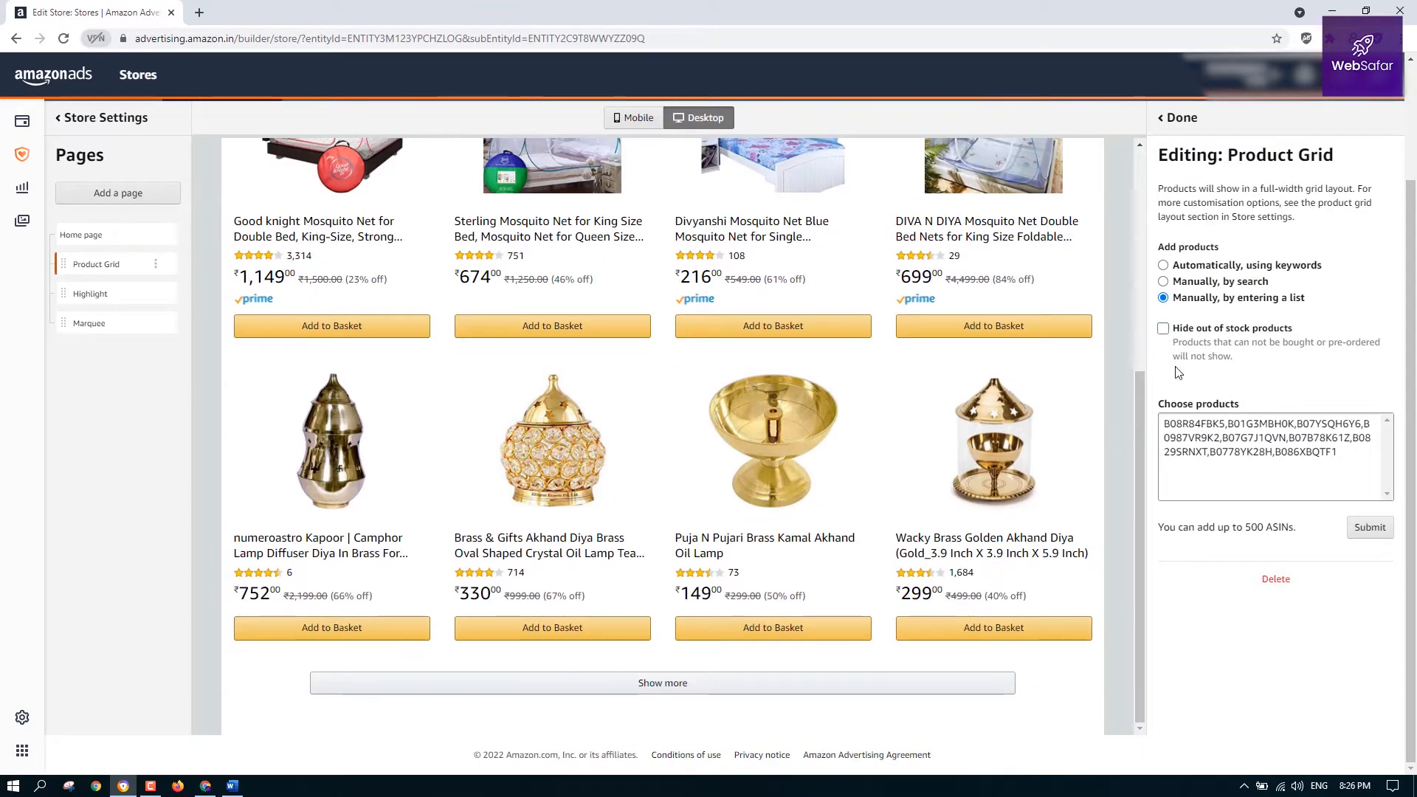
left_click(1165, 329)
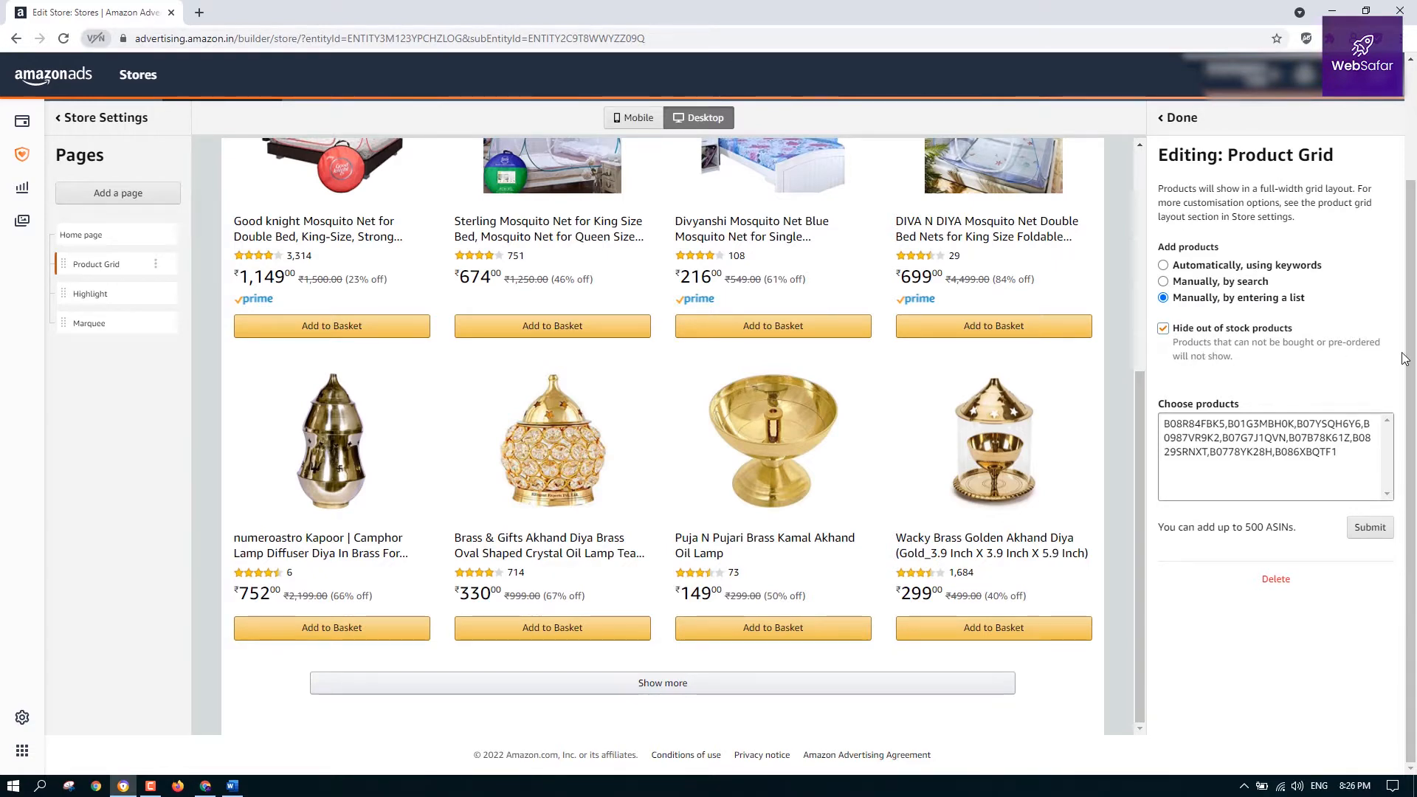
Look over the filled product grid, submit its ASIN list again, and finish editing the Product Grid section
scroll(1327, 380, "up", 3)
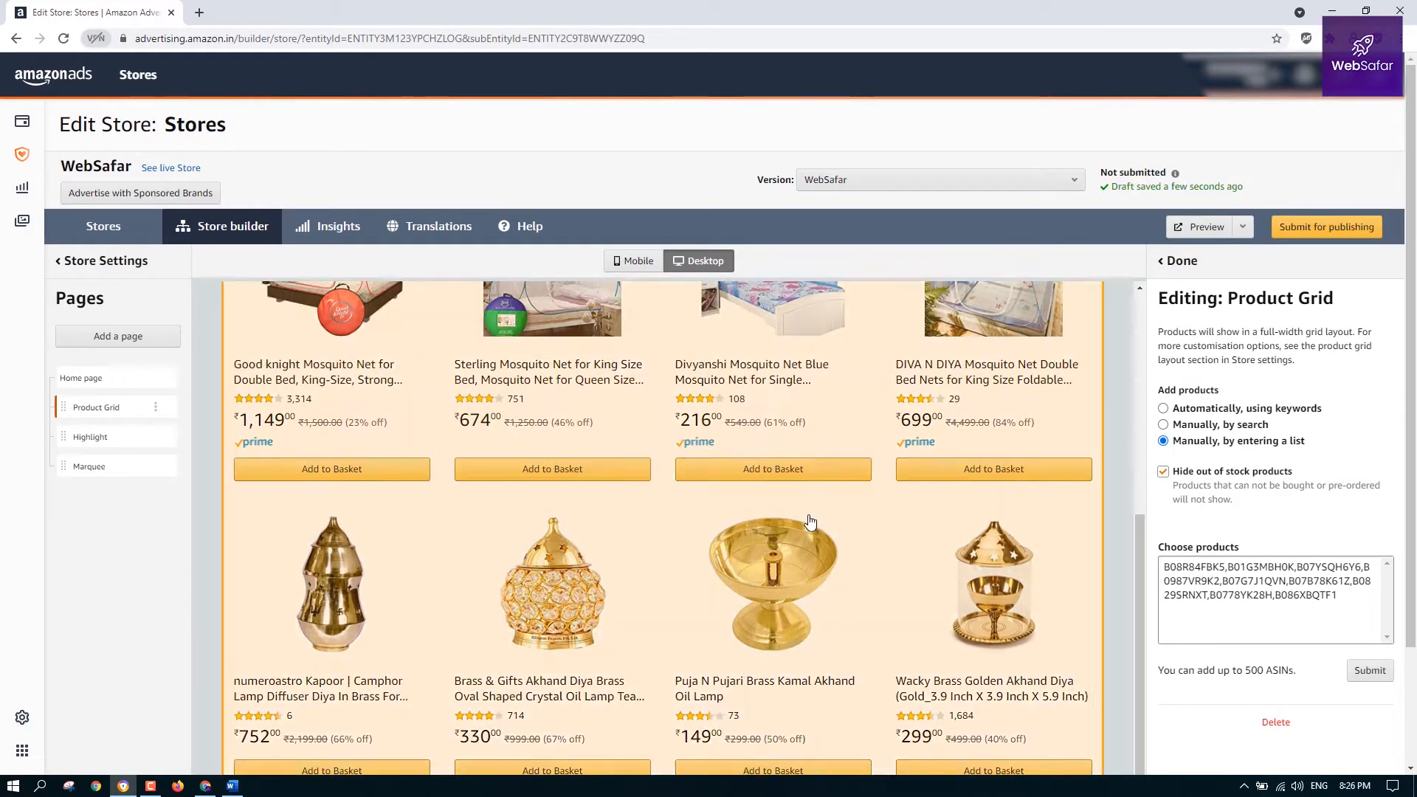
scroll(811, 524, "up", 6)
scroll(810, 521, "down", 8)
scroll(857, 496, "up", 6)
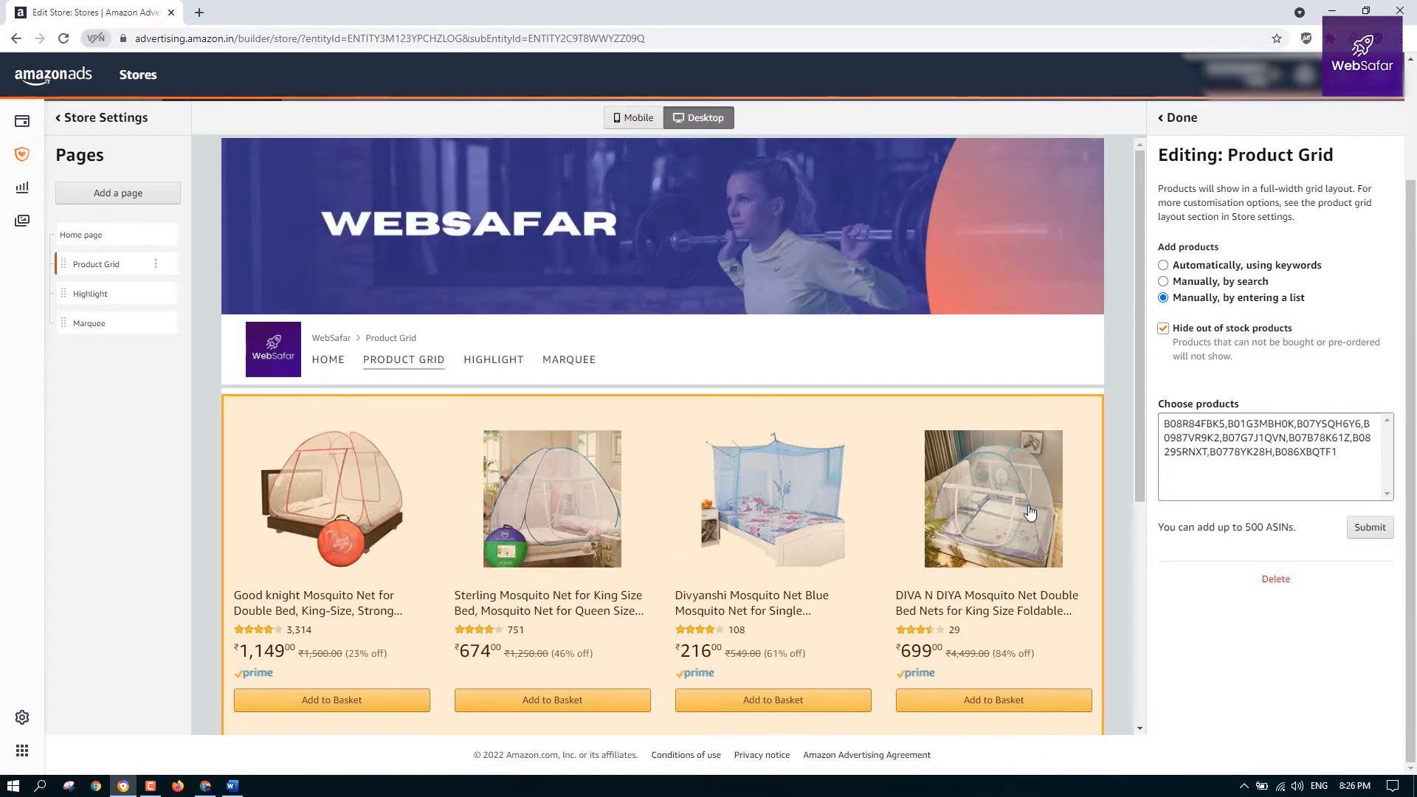
scroll(1205, 455, "down", 1)
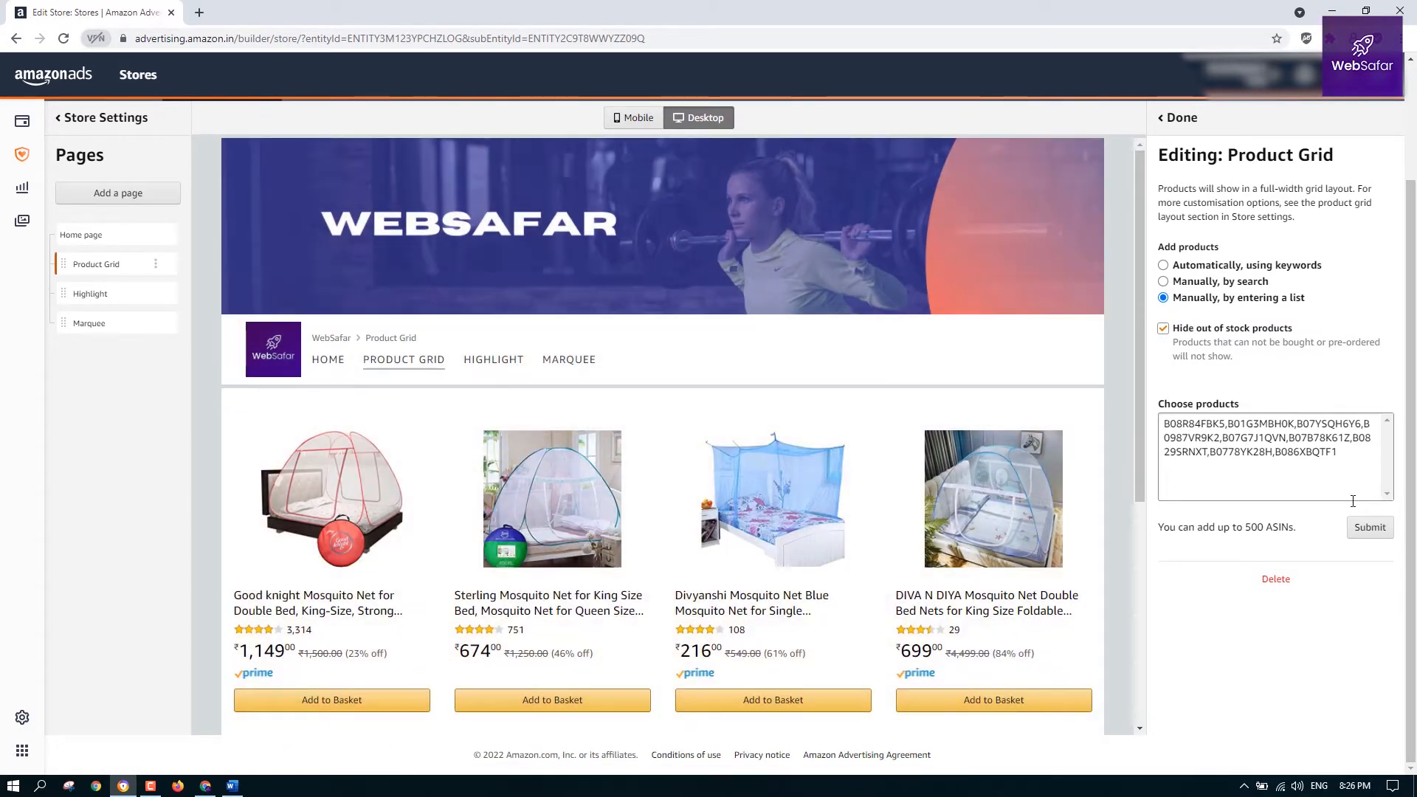
left_click(1381, 529)
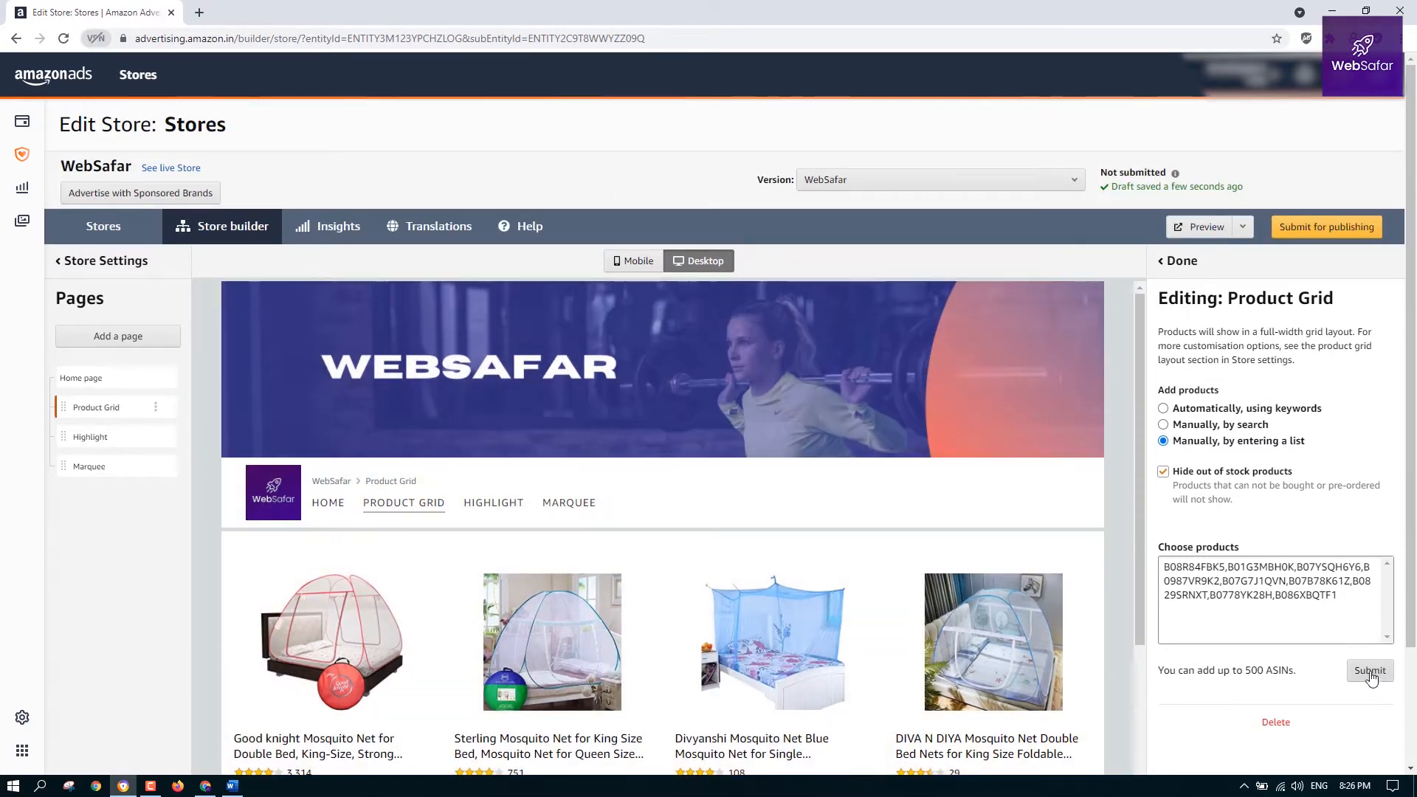
left_click(1181, 260)
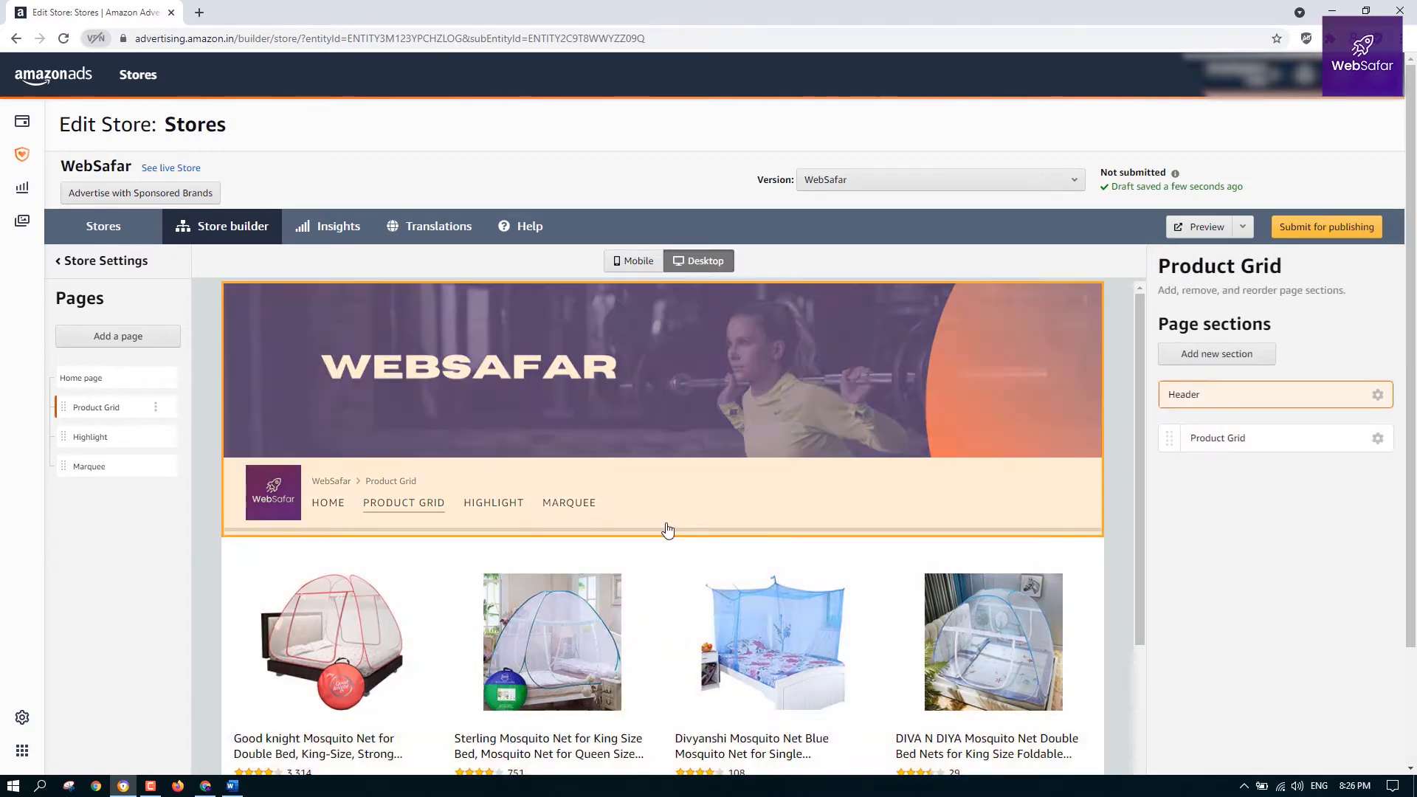
Open the Product Grid page's header for editing and compare its mobile and desktop versions
scroll(667, 528, "down", 10)
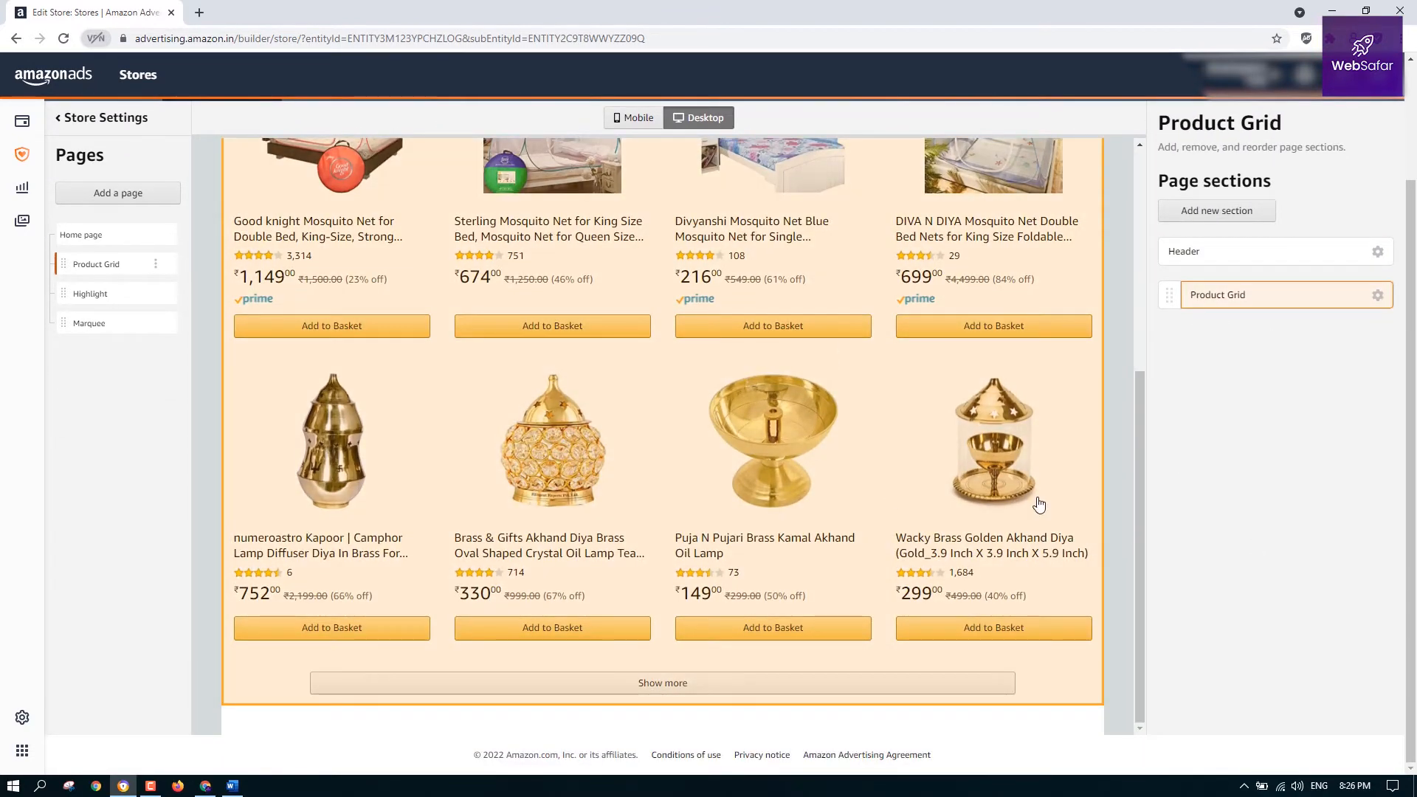
scroll(1278, 487, "up", 3)
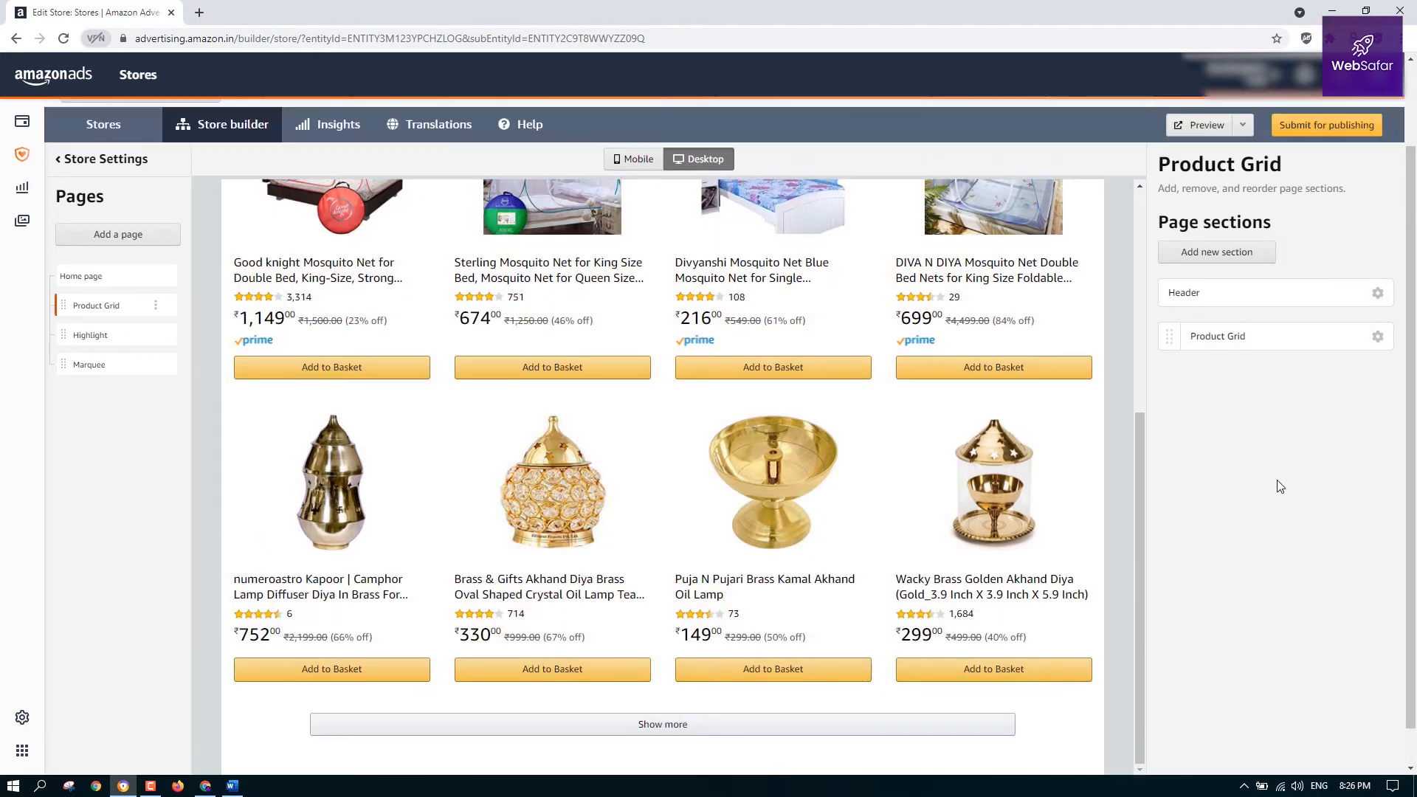
scroll(670, 386, "up", 5)
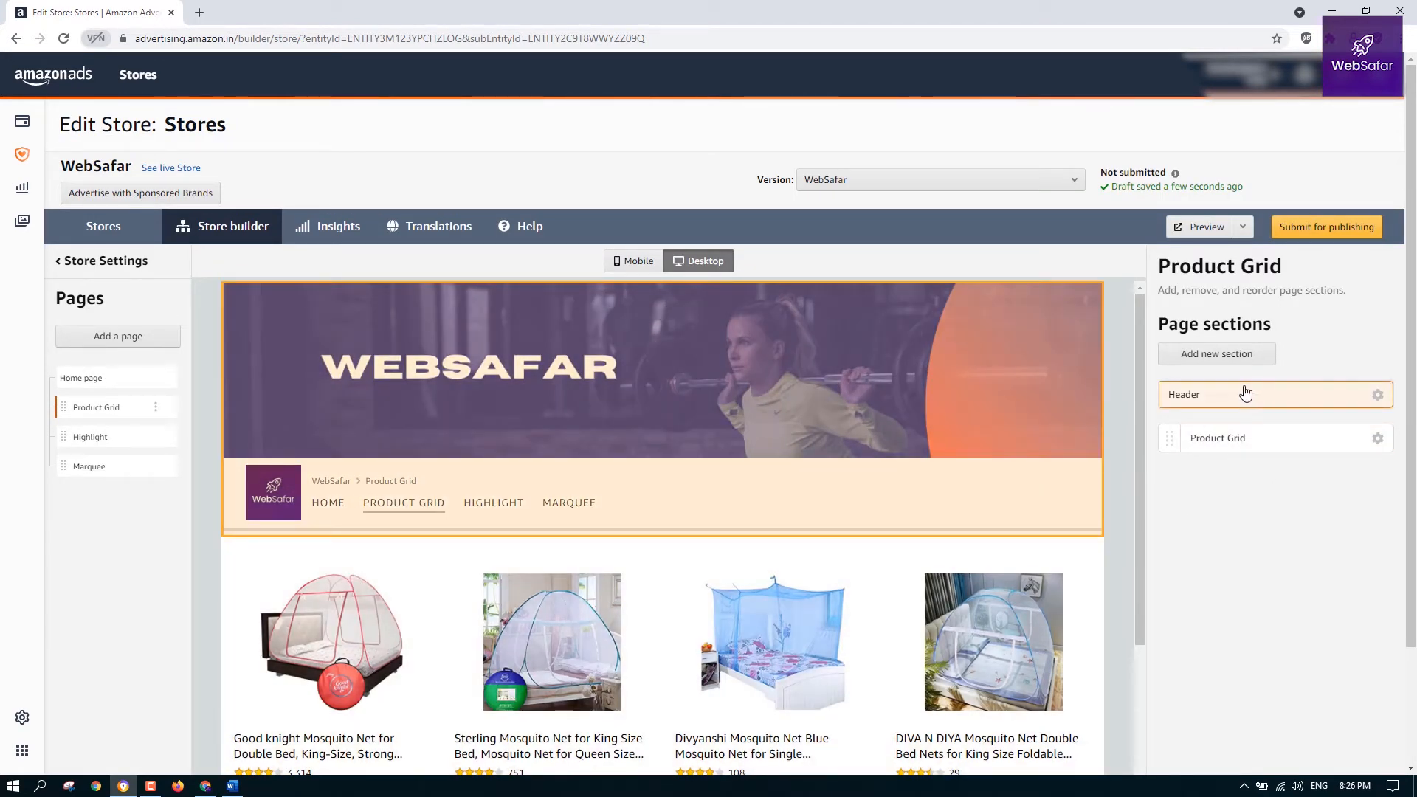
left_click(1246, 394)
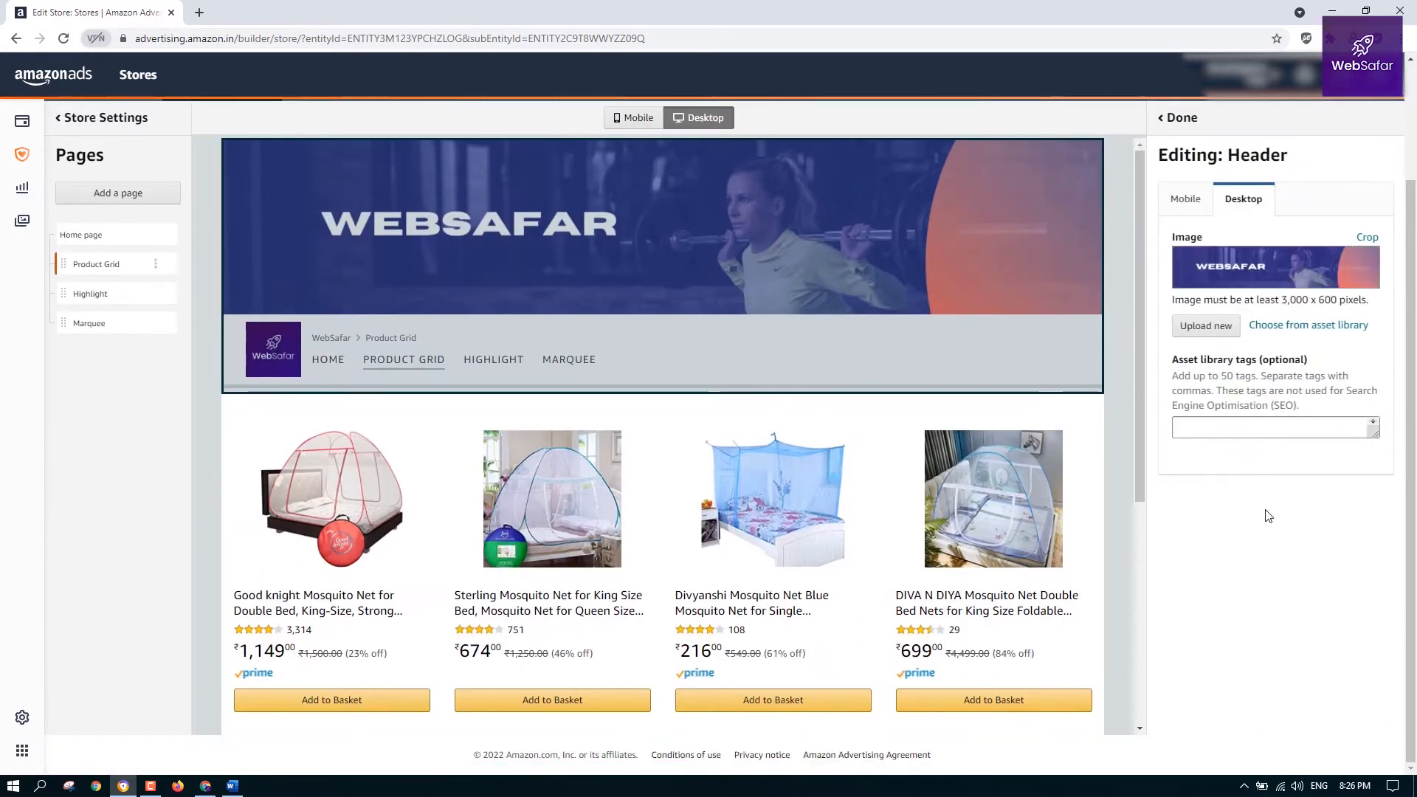
left_click(1181, 201)
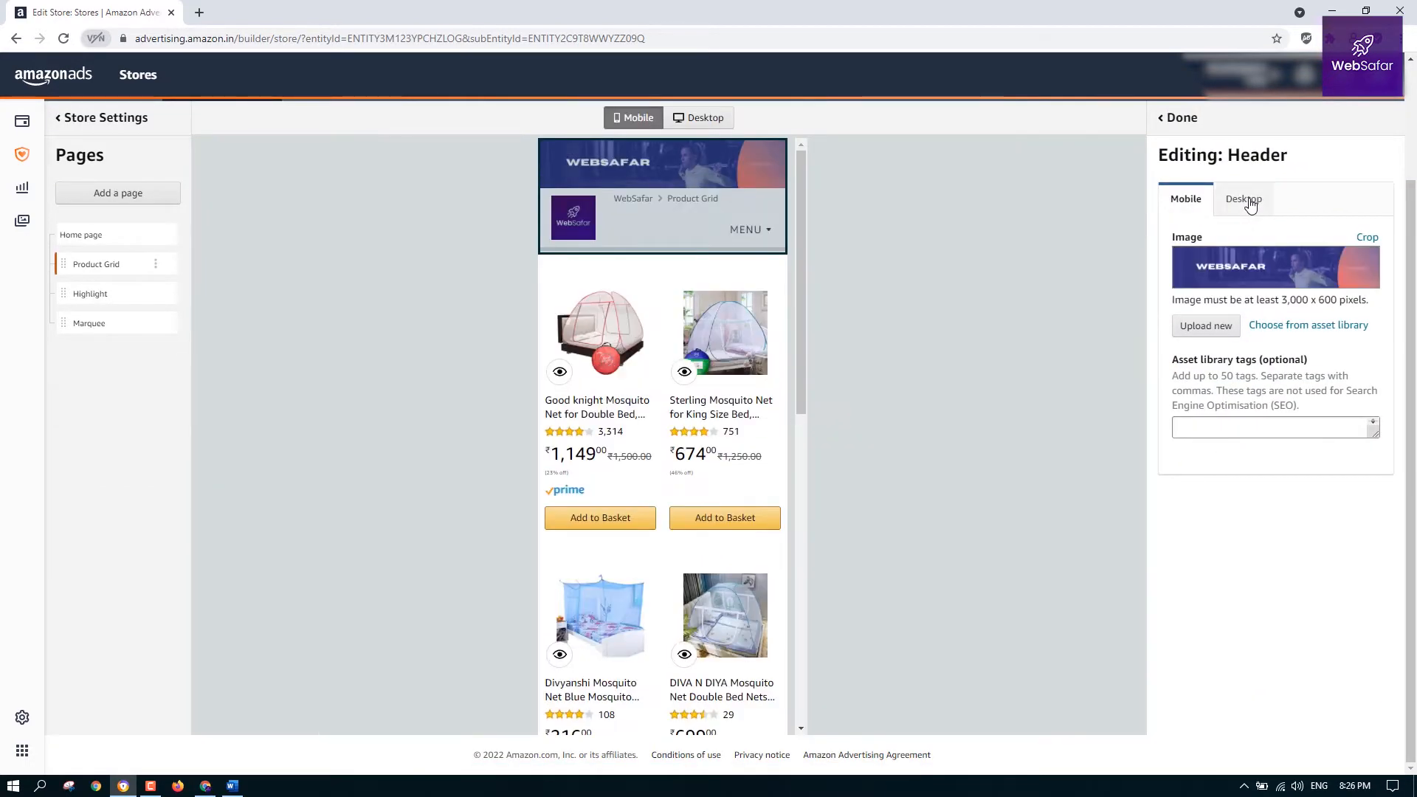
left_click(1248, 202)
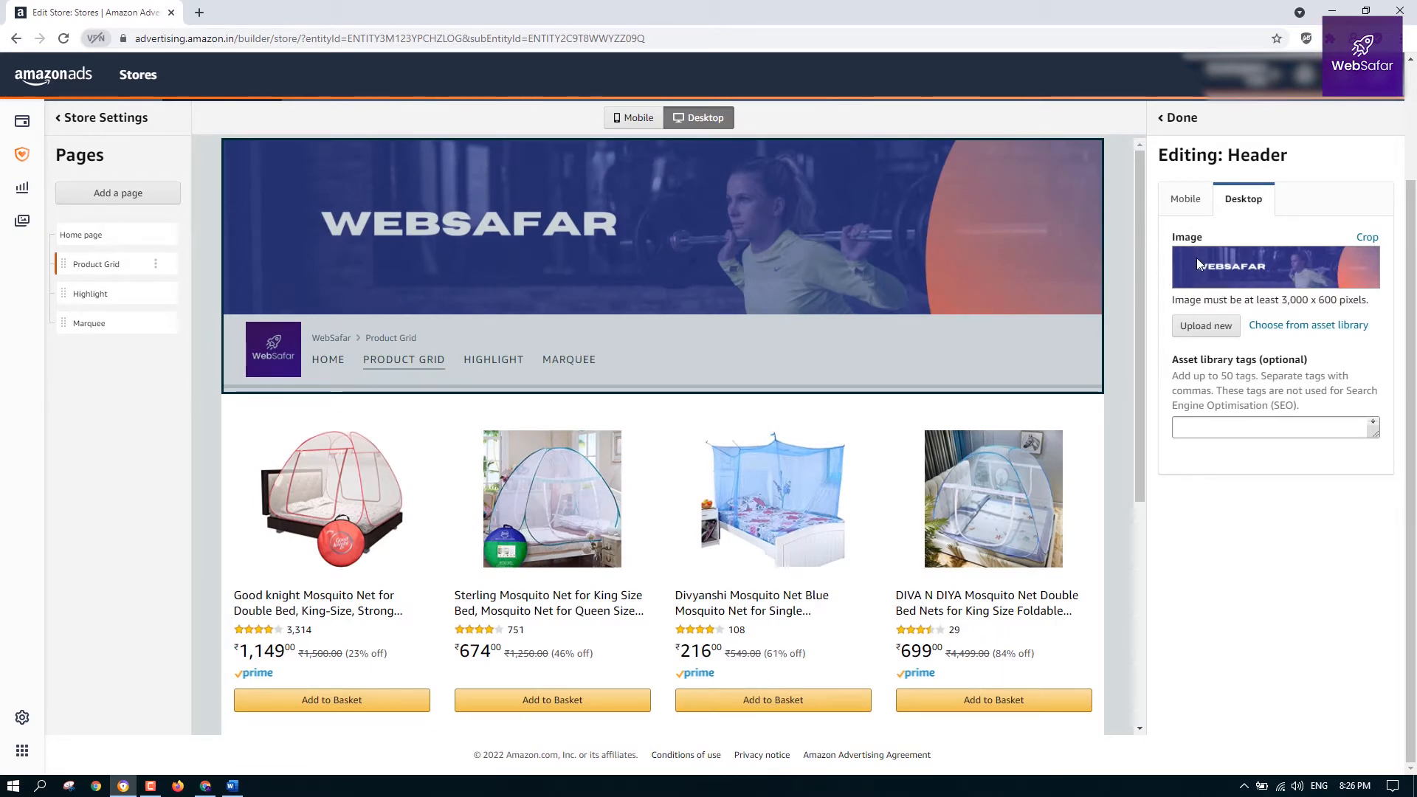
scroll(728, 423, "up", 2)
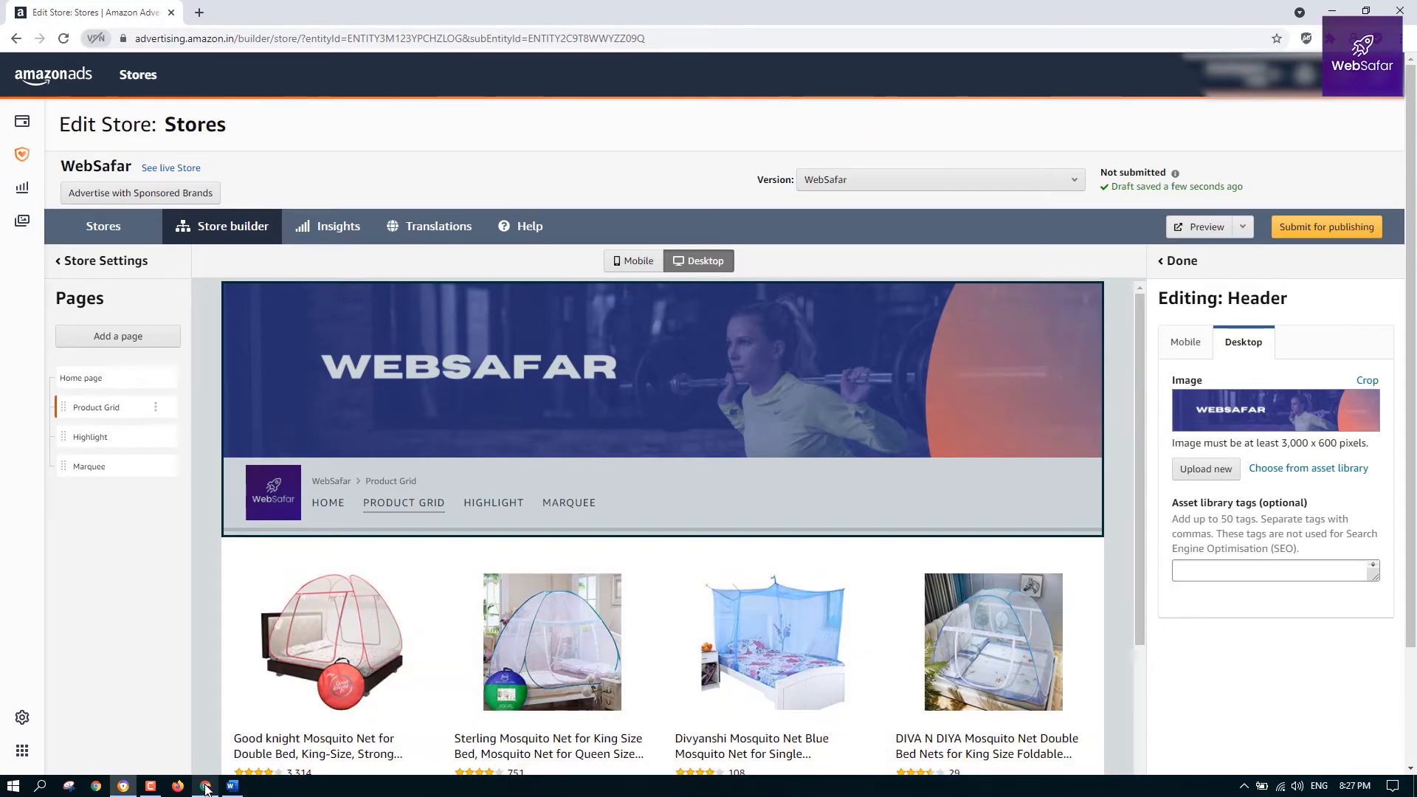
Switch to the Classic Mosquito Net store on Amazon, compare its Home and Adult Mosquito Net header images, and return to the Store builder
key("alt+Tab")
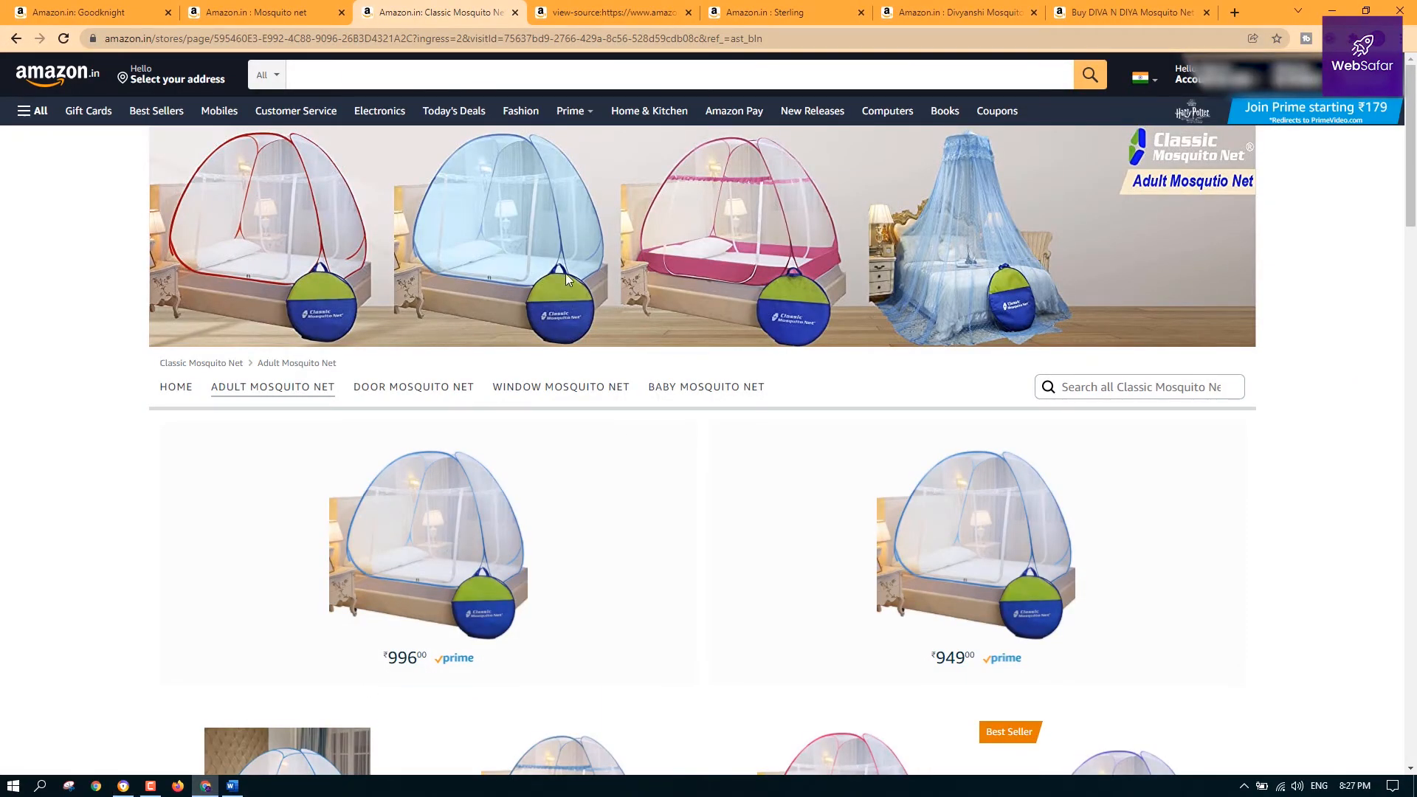
left_click(174, 389)
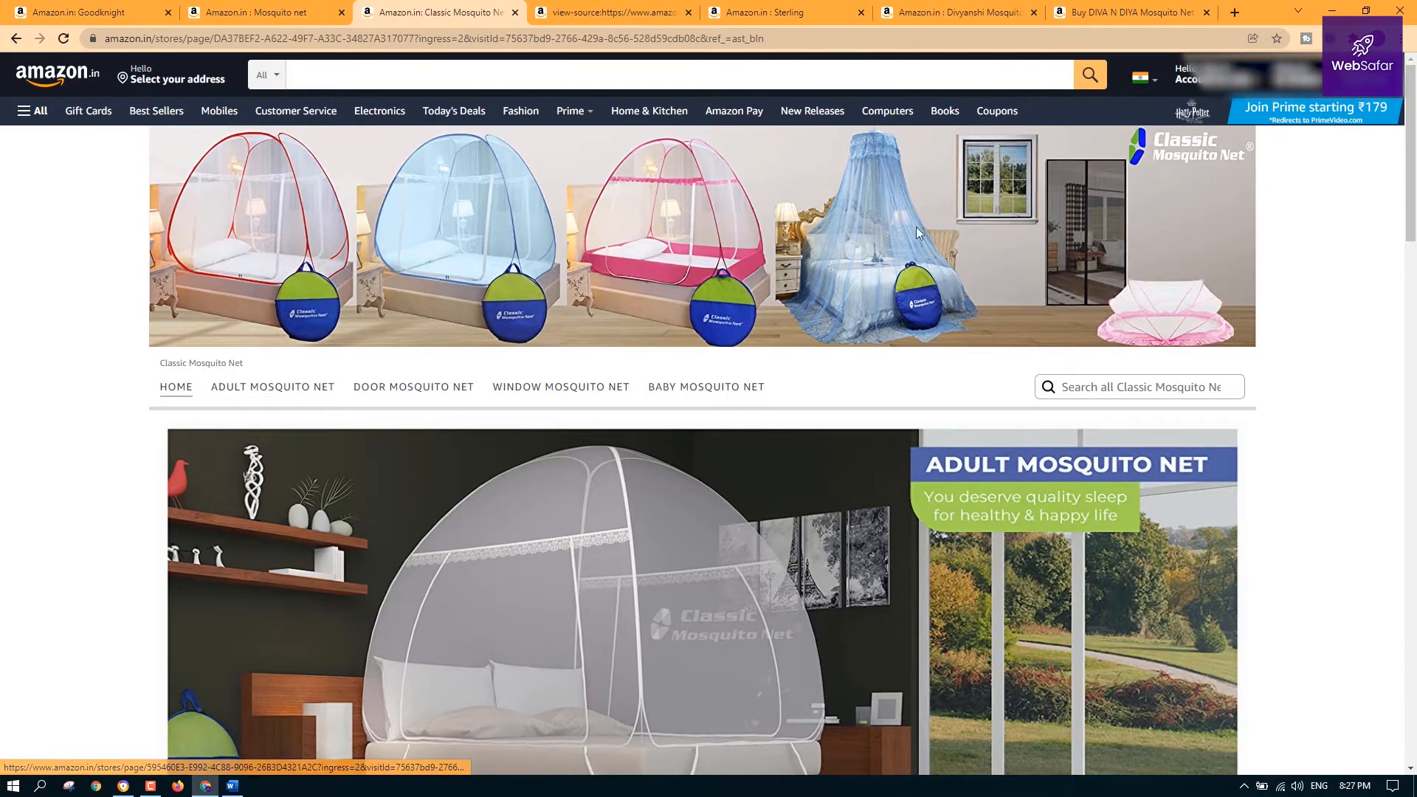
left_click(240, 389)
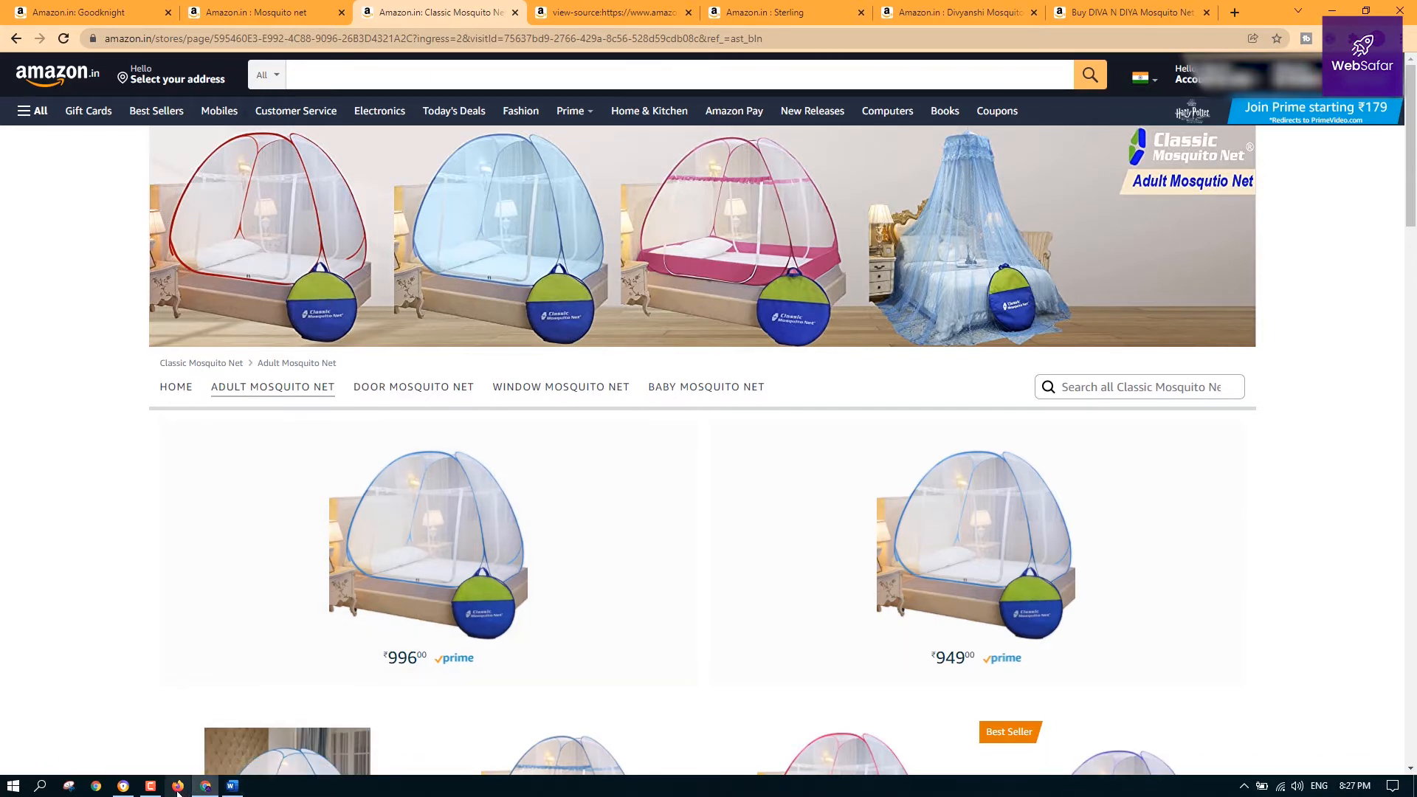
left_click(125, 787)
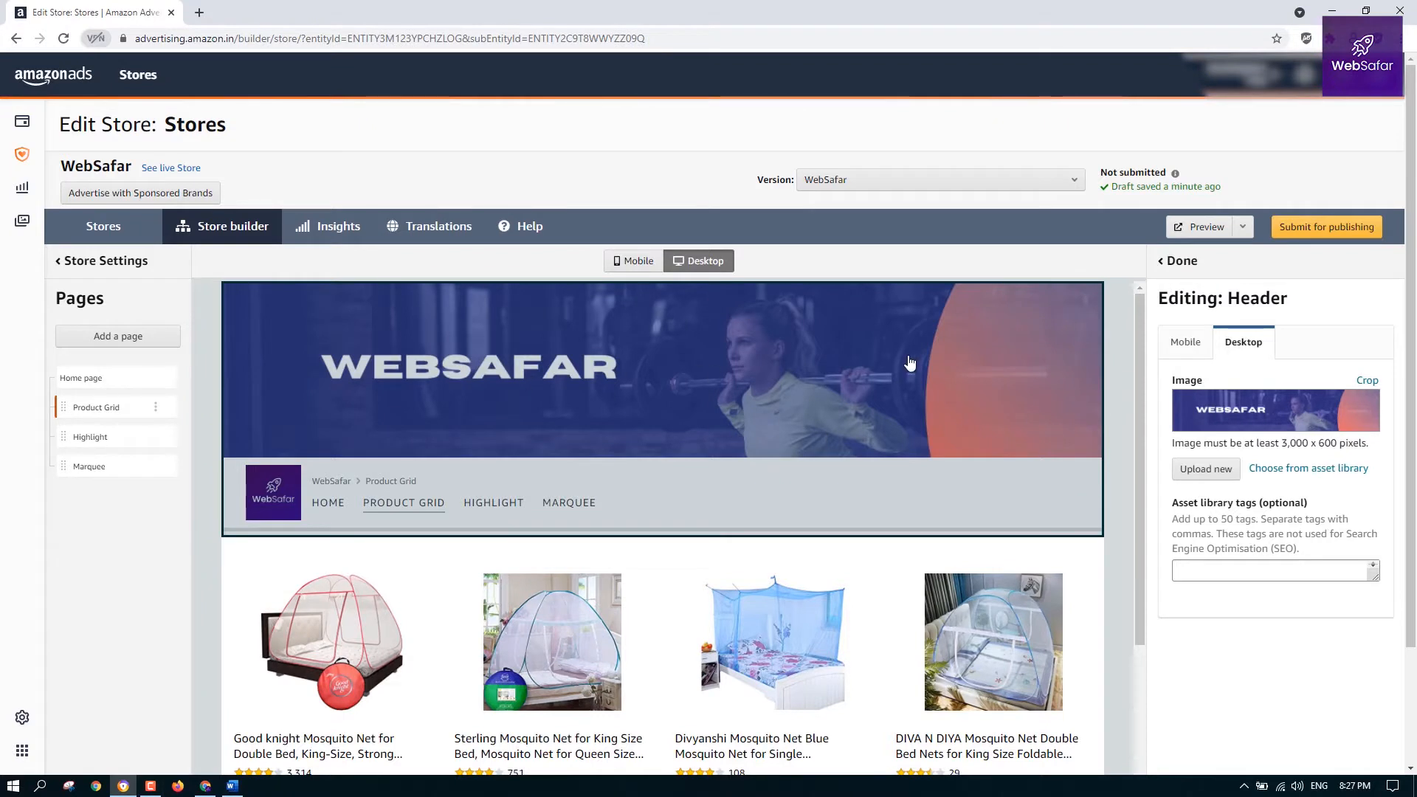
Examine the header's image size requirement, asset library tags and mobile version, and finish editing the header
left_click_drag(1285, 442, 1334, 442)
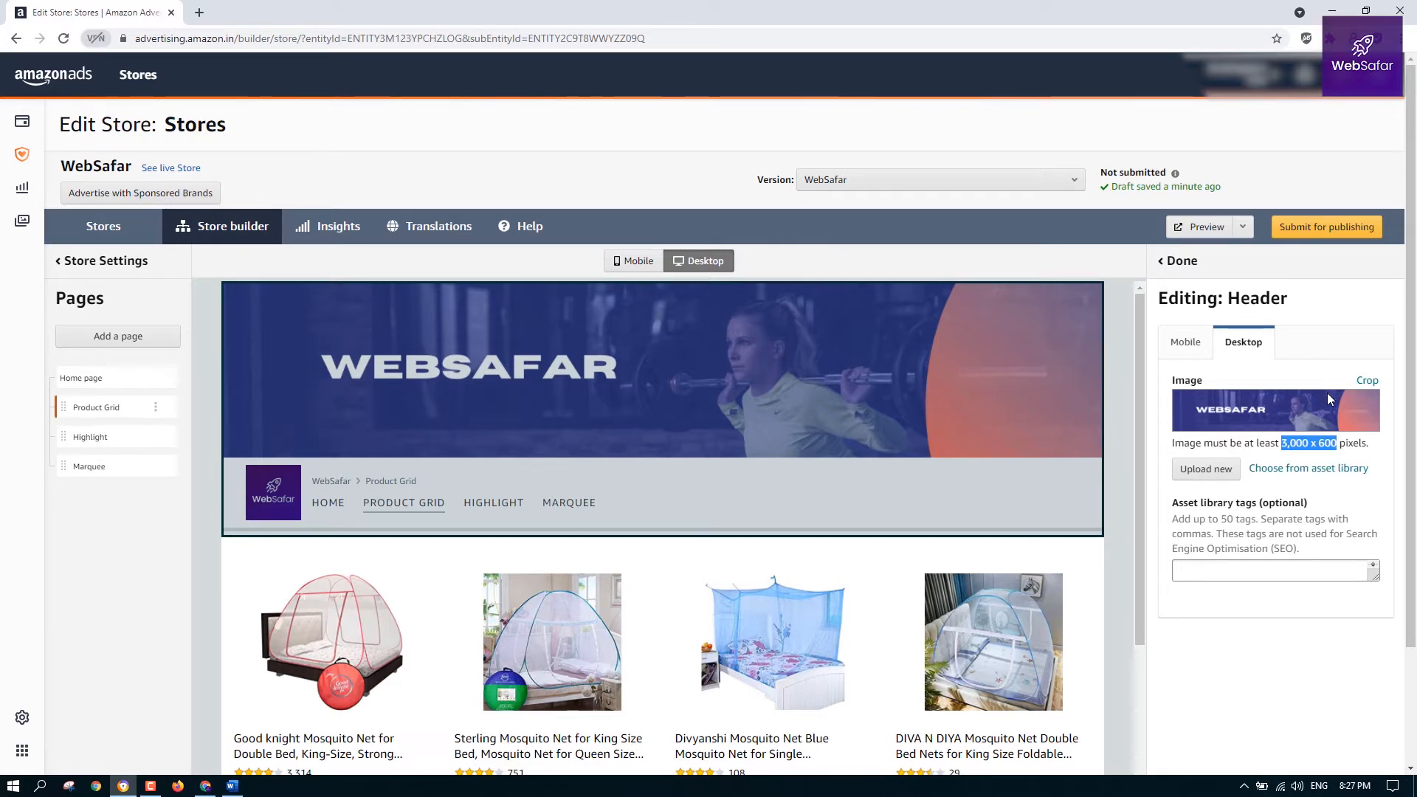
scroll(1306, 599, "down", 2)
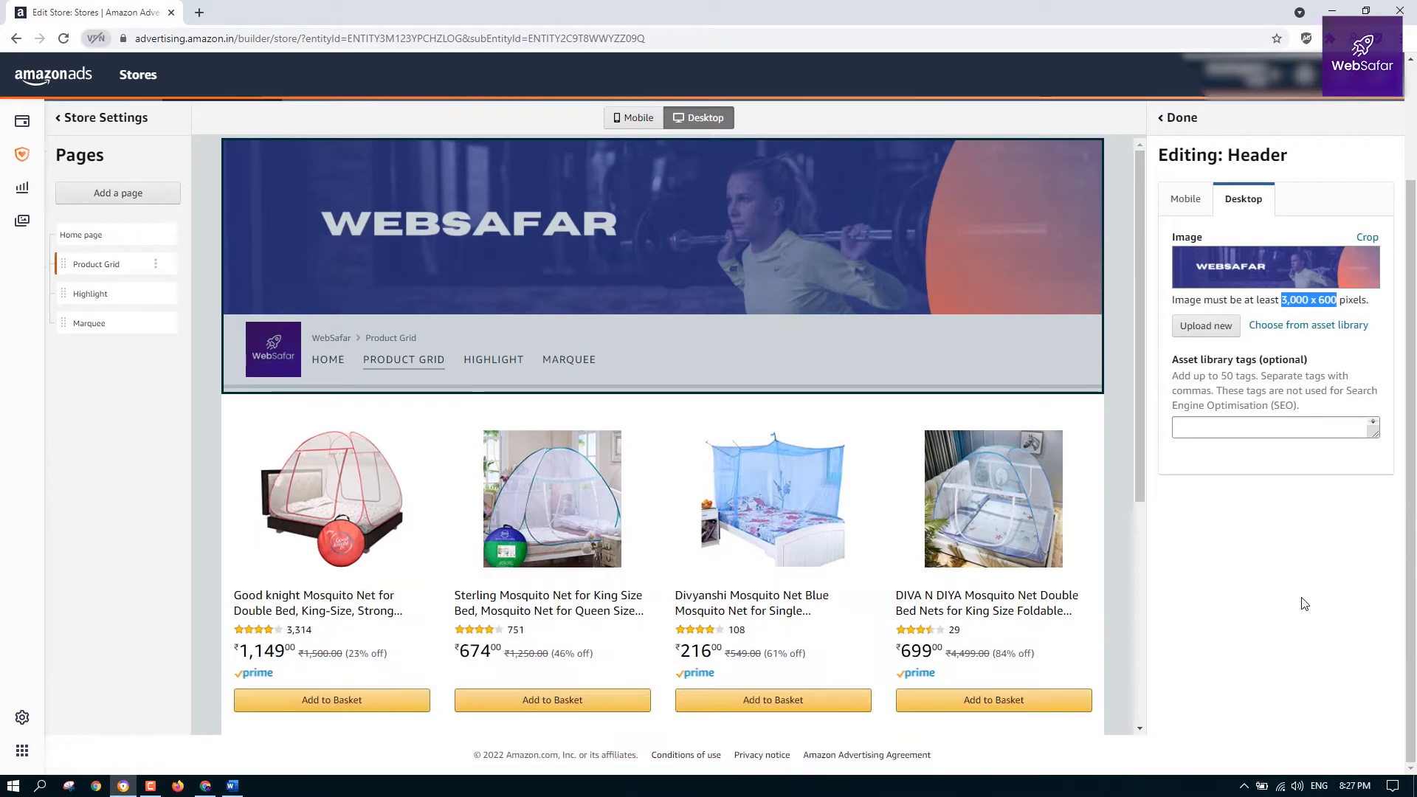
scroll(1307, 597, "up", 2)
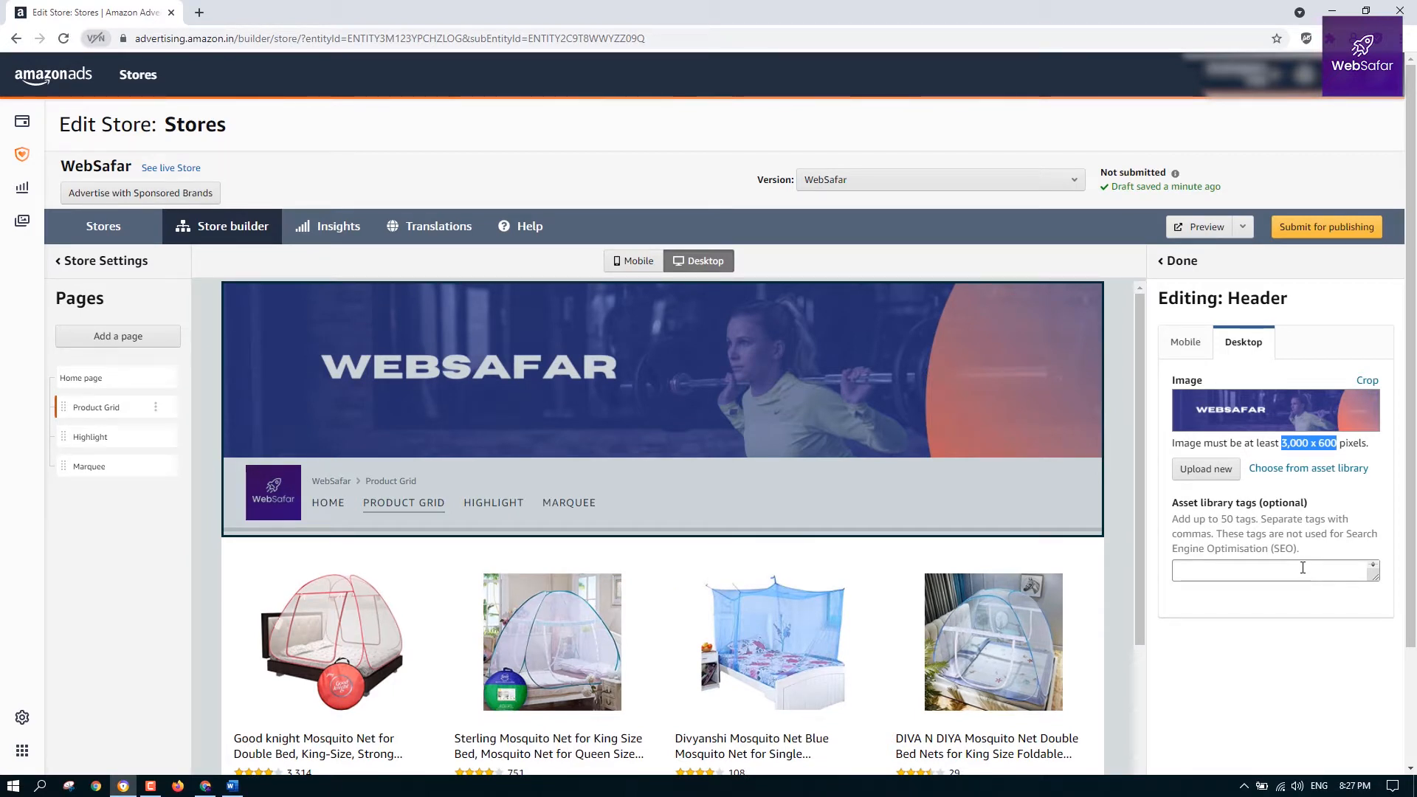
left_click(1309, 582)
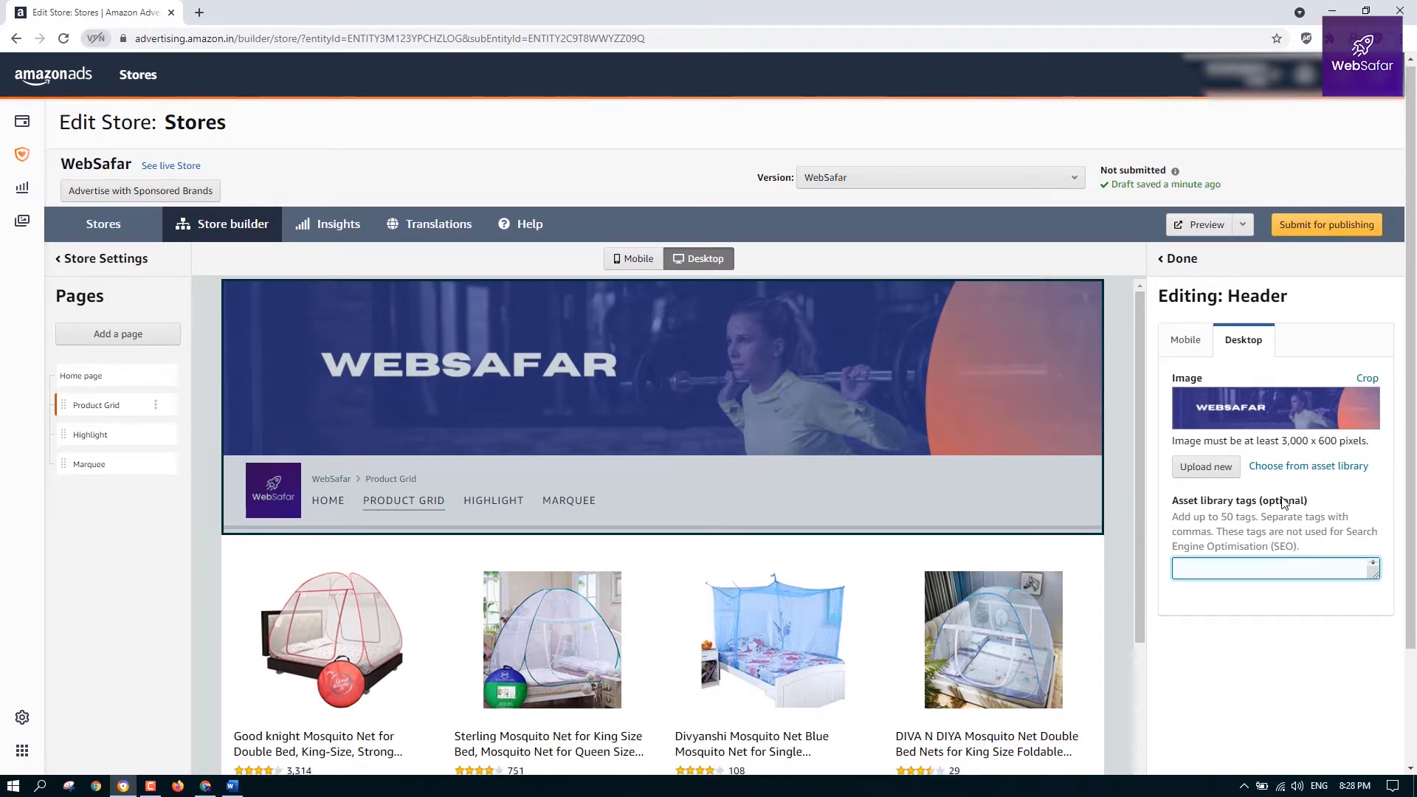
scroll(1256, 538, "down", 2)
left_click(1197, 201)
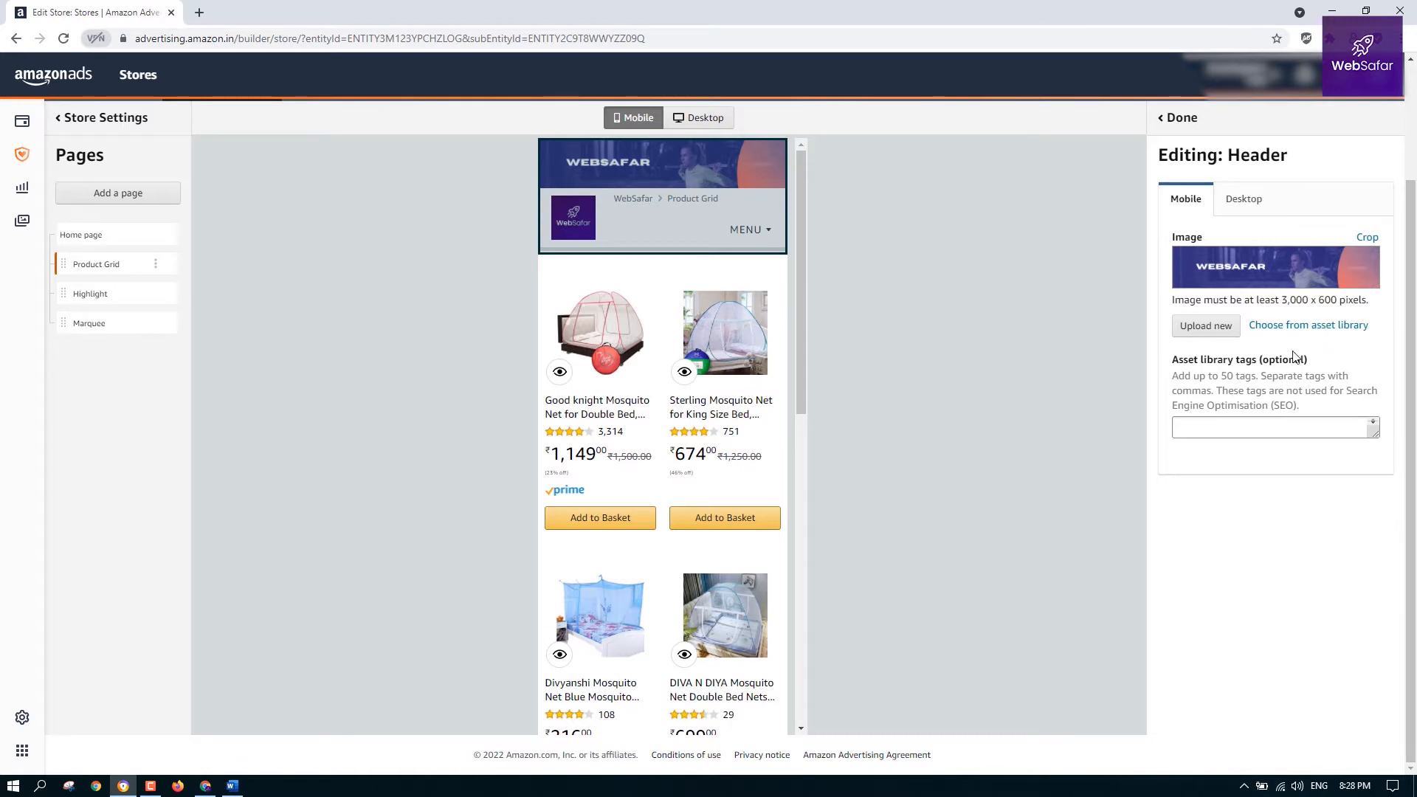
scroll(1306, 399, "up", 2)
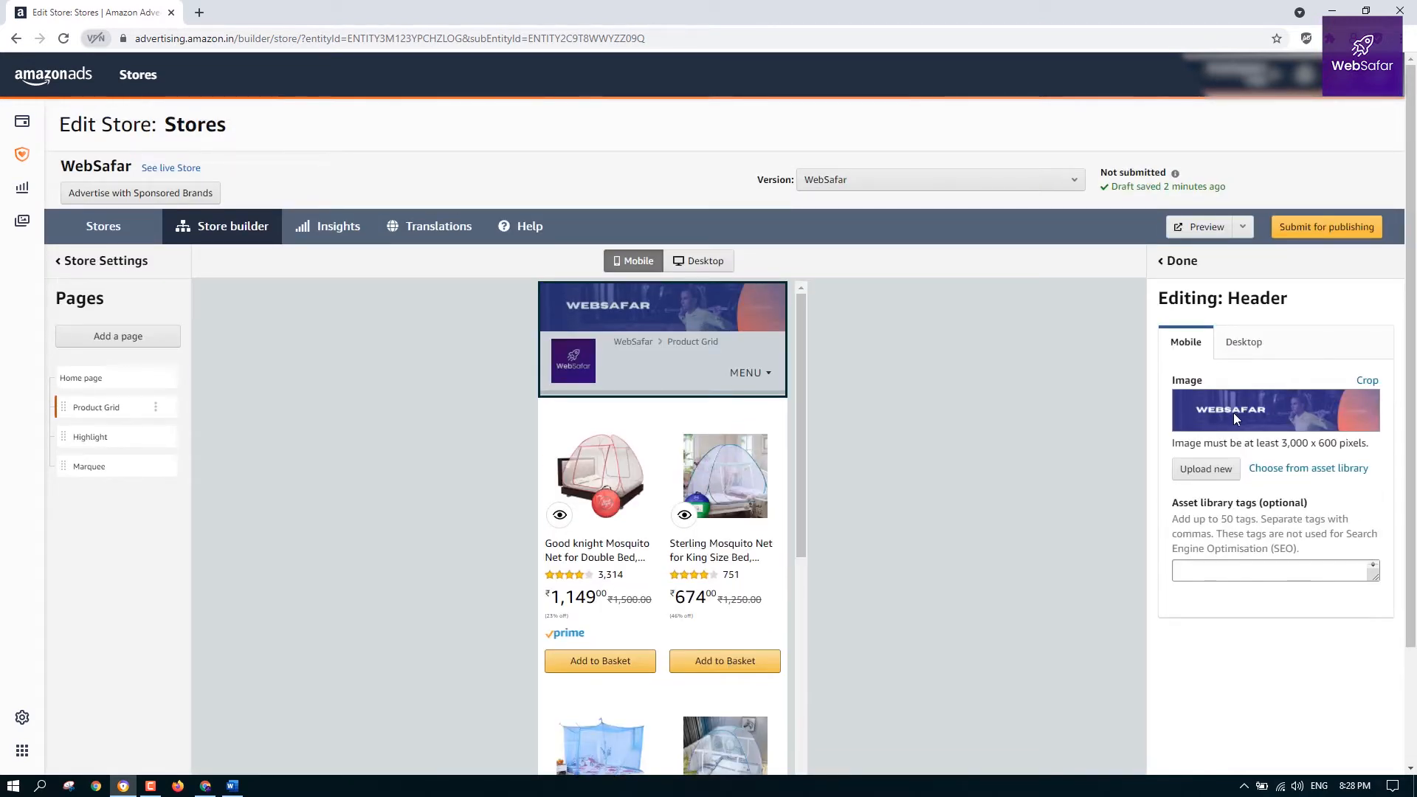
left_click(1245, 344)
left_click(1180, 262)
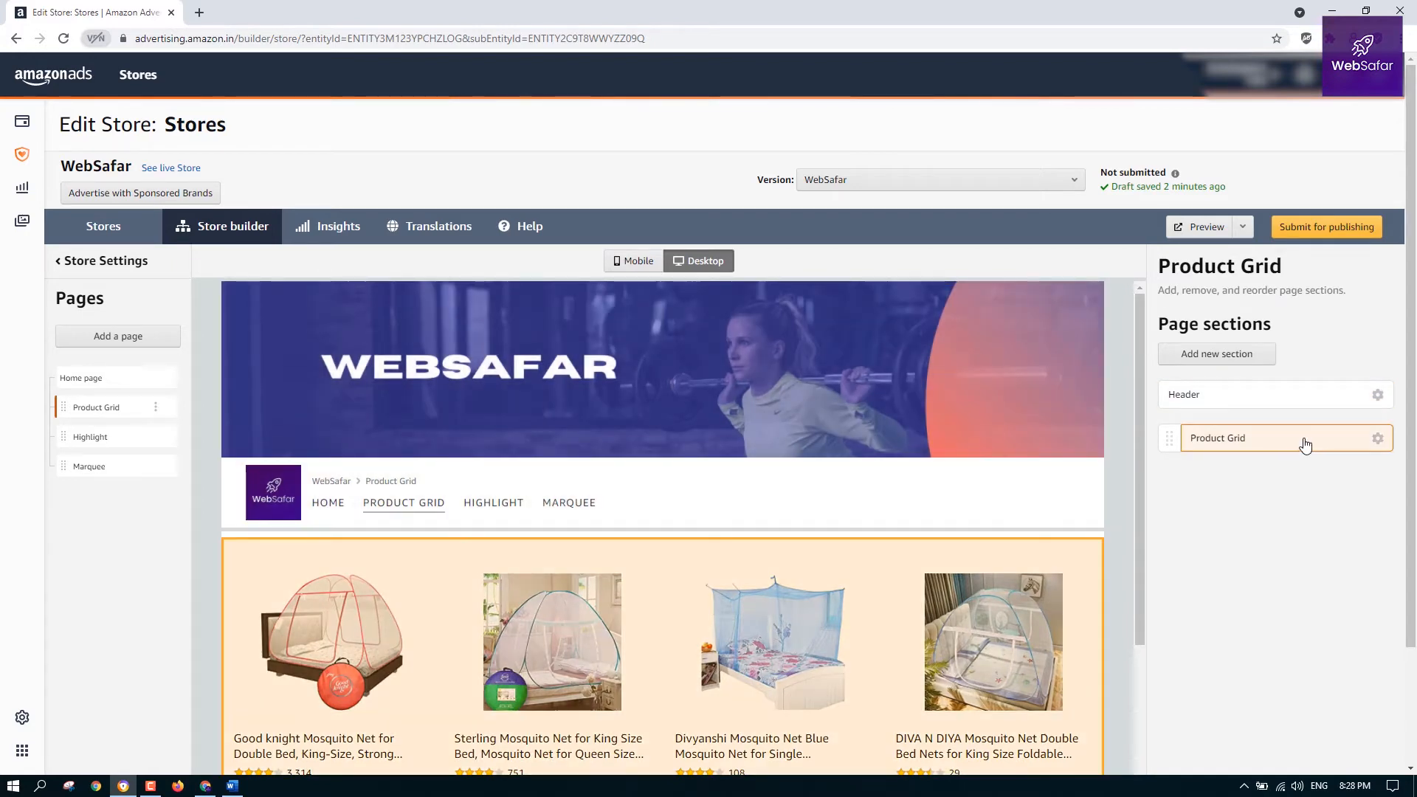
Start adding a new section to the Product Grid page to open the tile type choices
scroll(643, 629, "down", 5)
scroll(854, 598, "up", 5)
left_click(1233, 356)
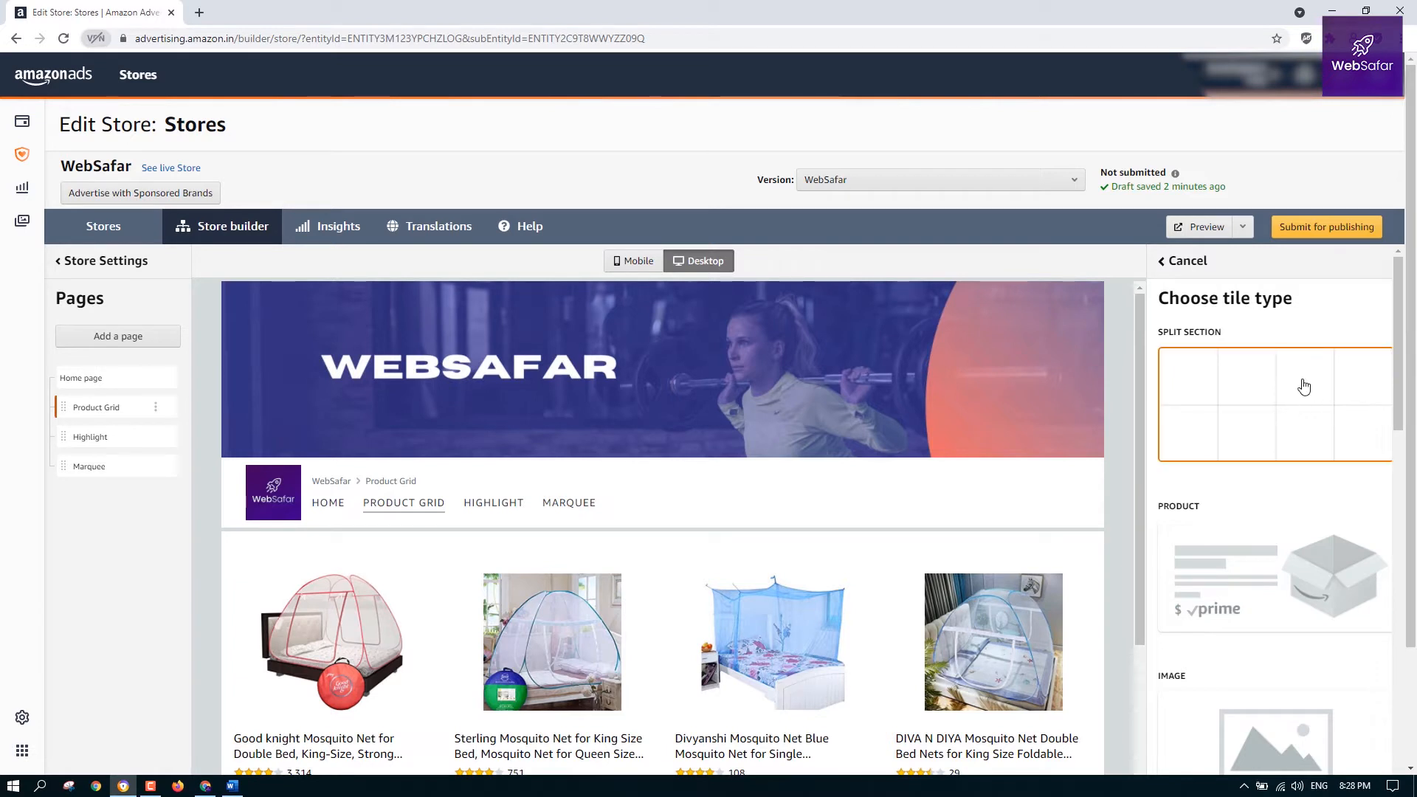
Look through the available tile types and cancel adding the new section to the Product Grid page
scroll(1299, 387, "down", 2)
scroll(1281, 385, "up", 2)
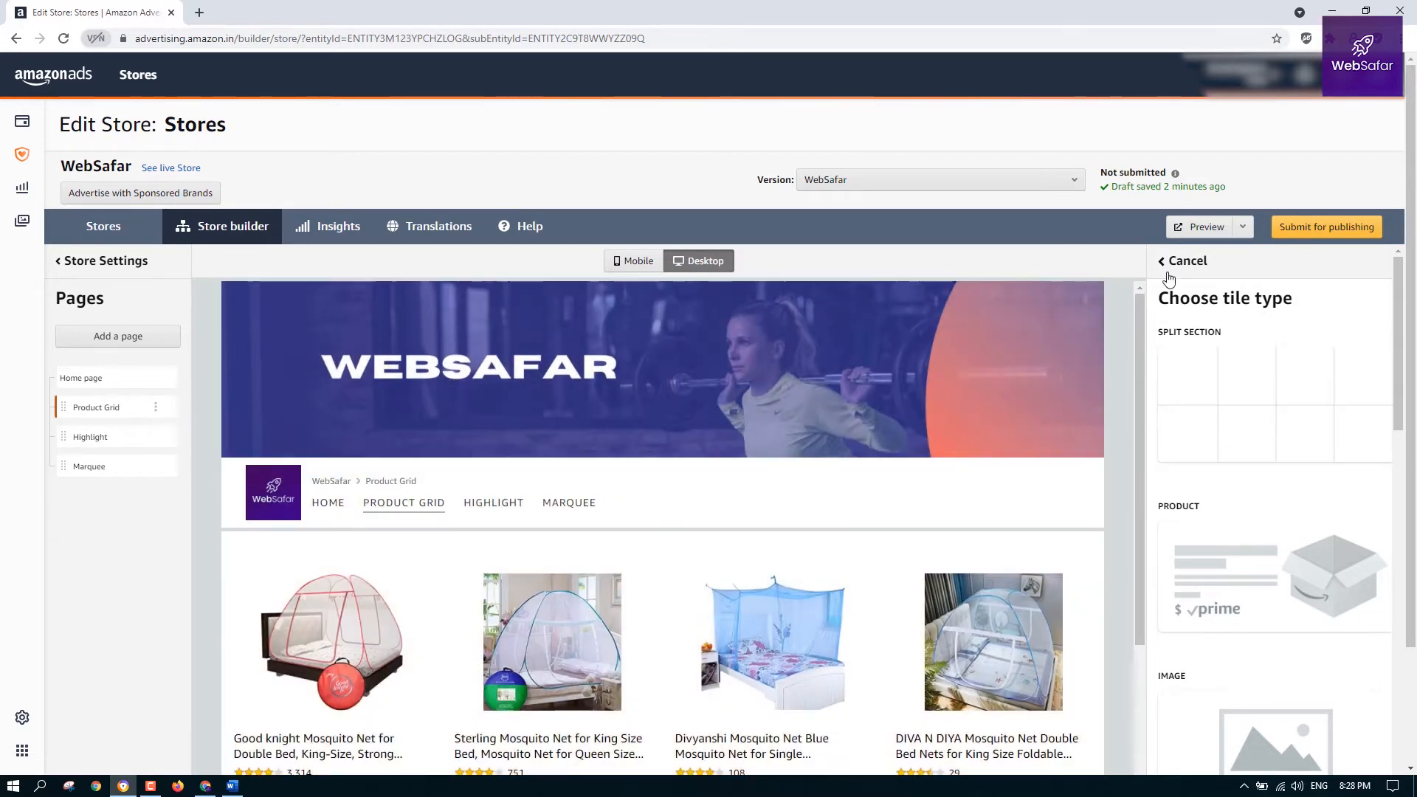
left_click(1162, 263)
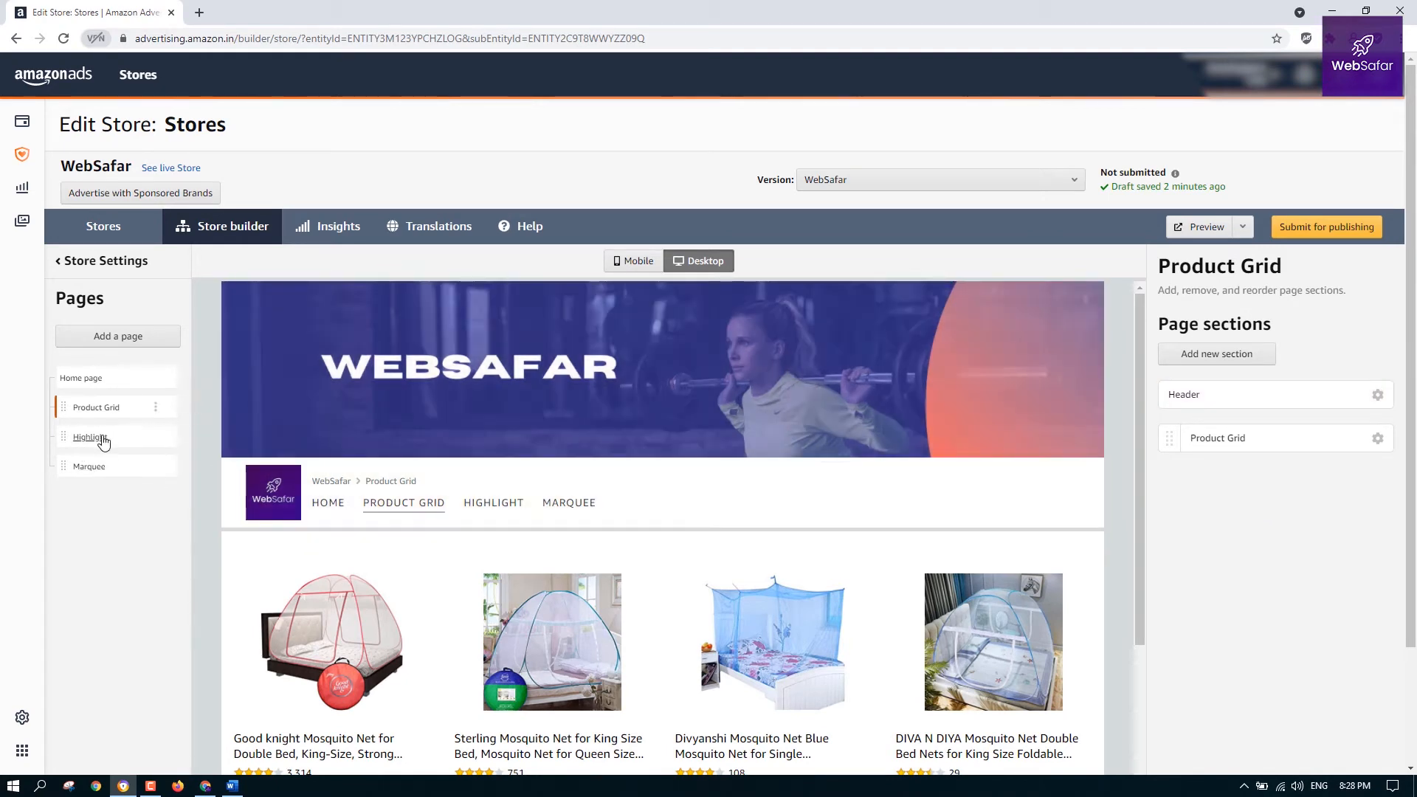
Open the Highlight page, review its layout, and open its Gallery section for editing
left_click(102, 439)
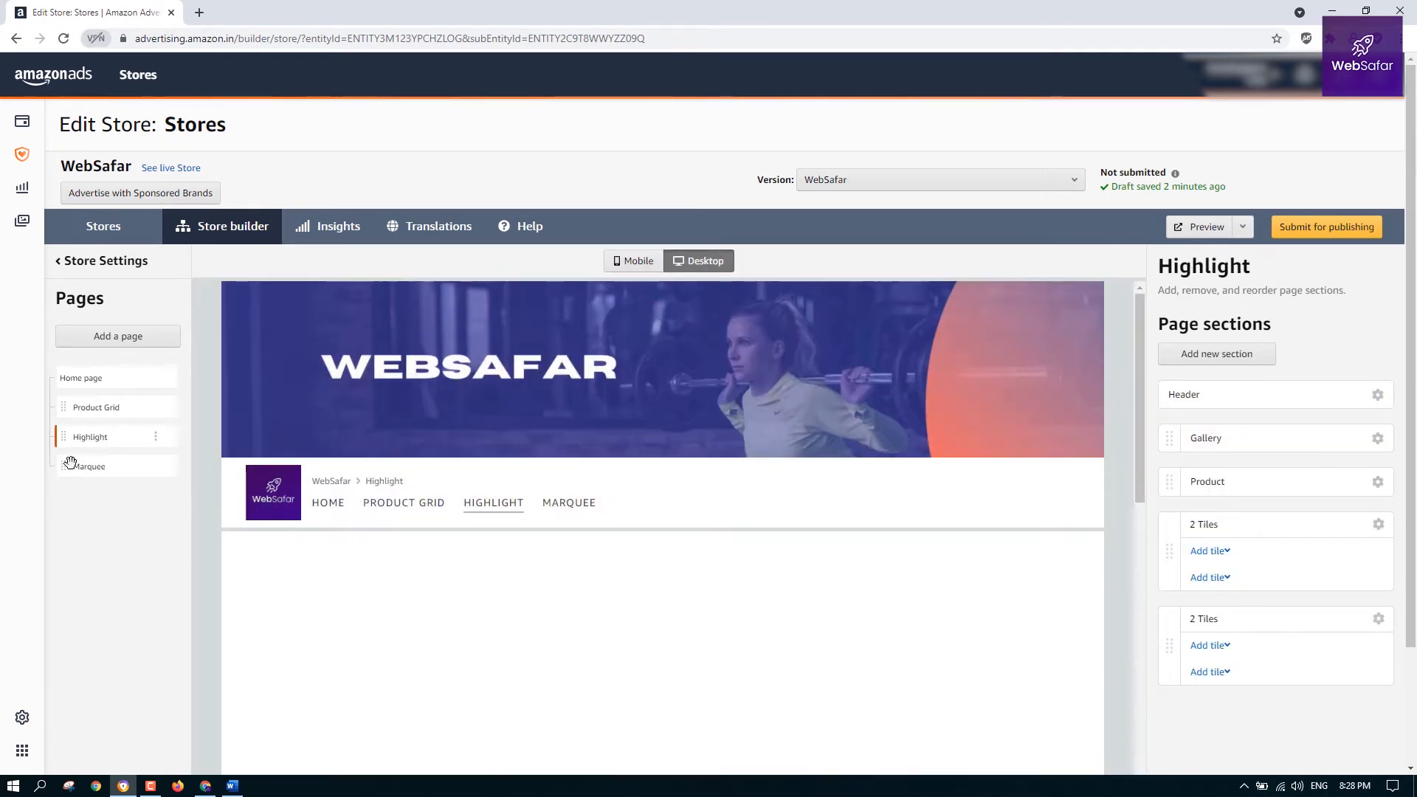
scroll(661, 567, "down", 10)
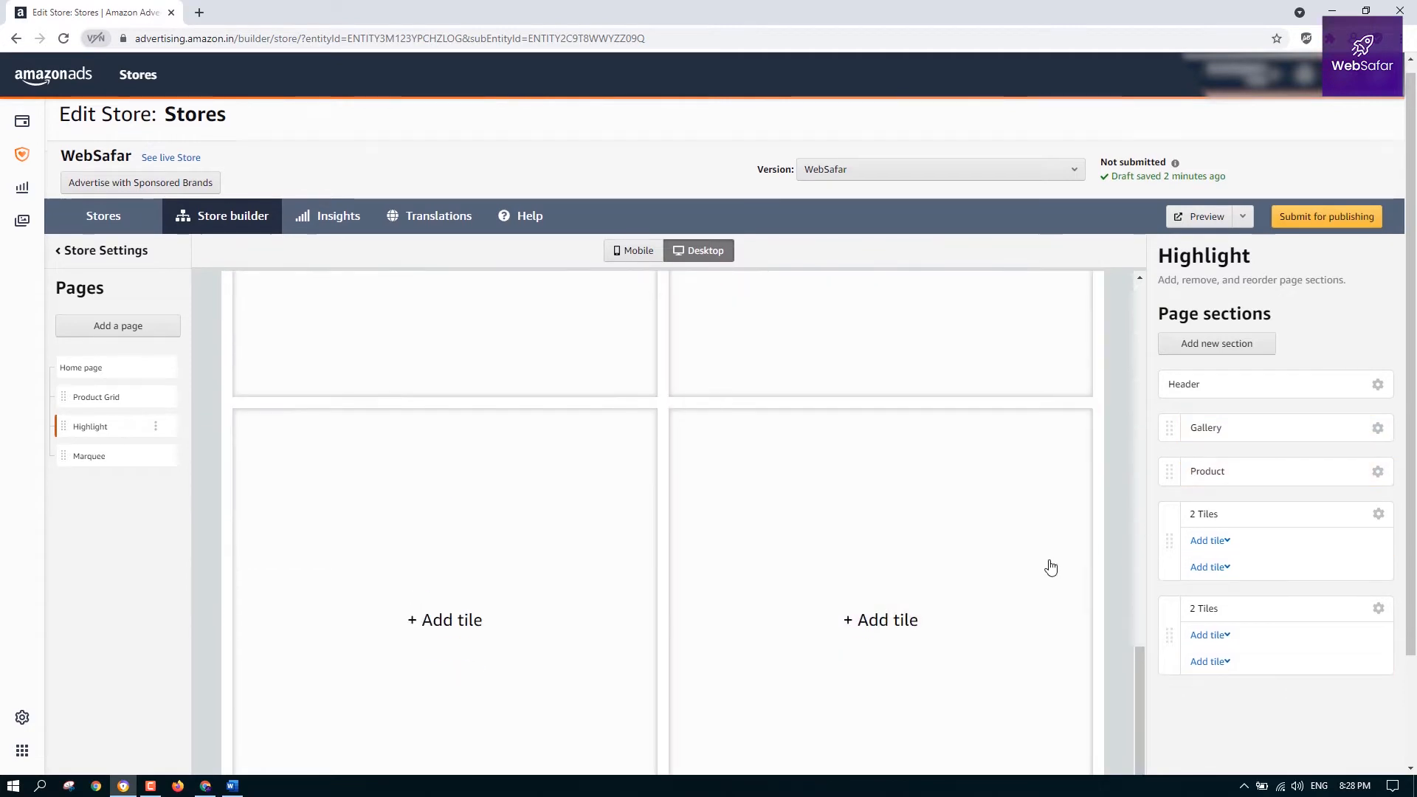
scroll(1075, 560, "up", 10)
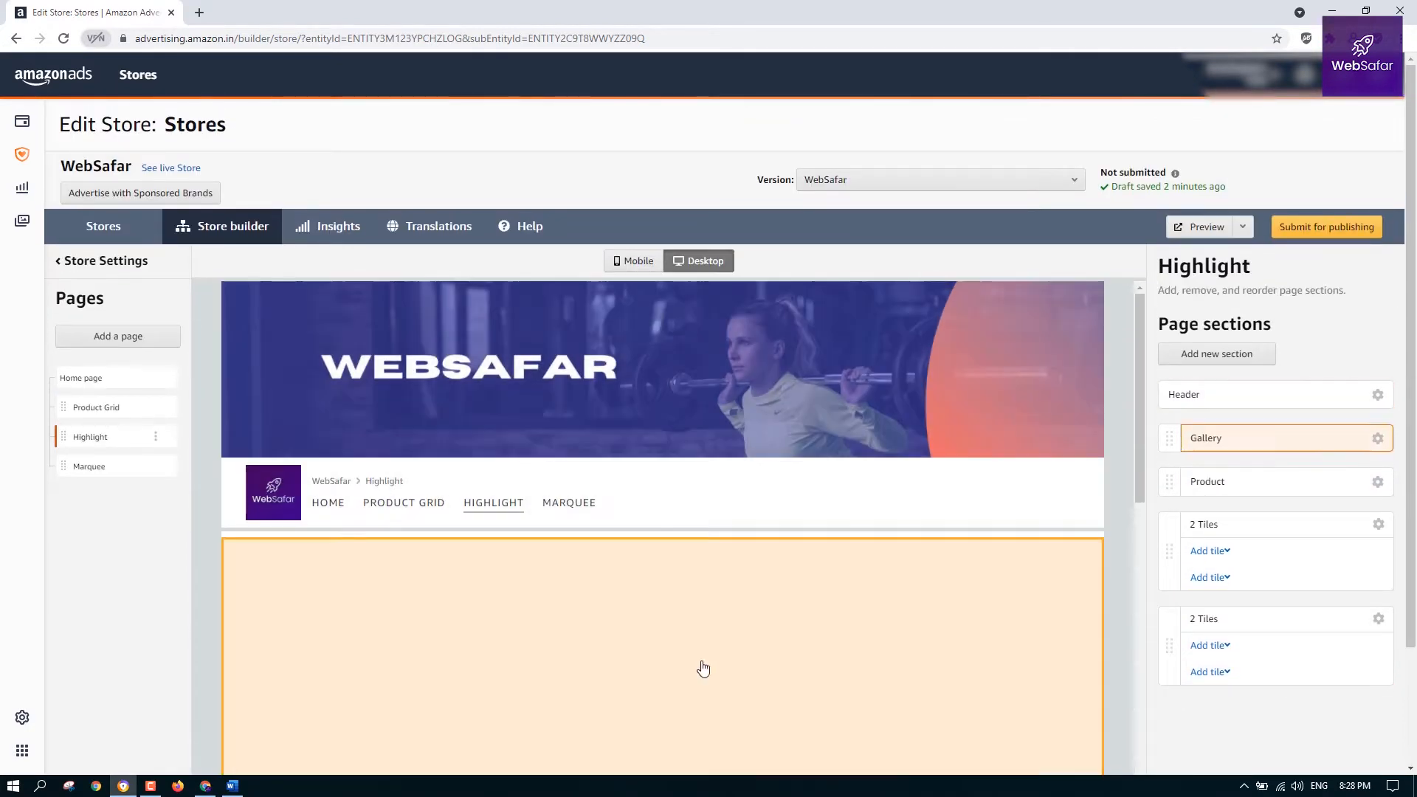
scroll(1415, 387, "down", 2)
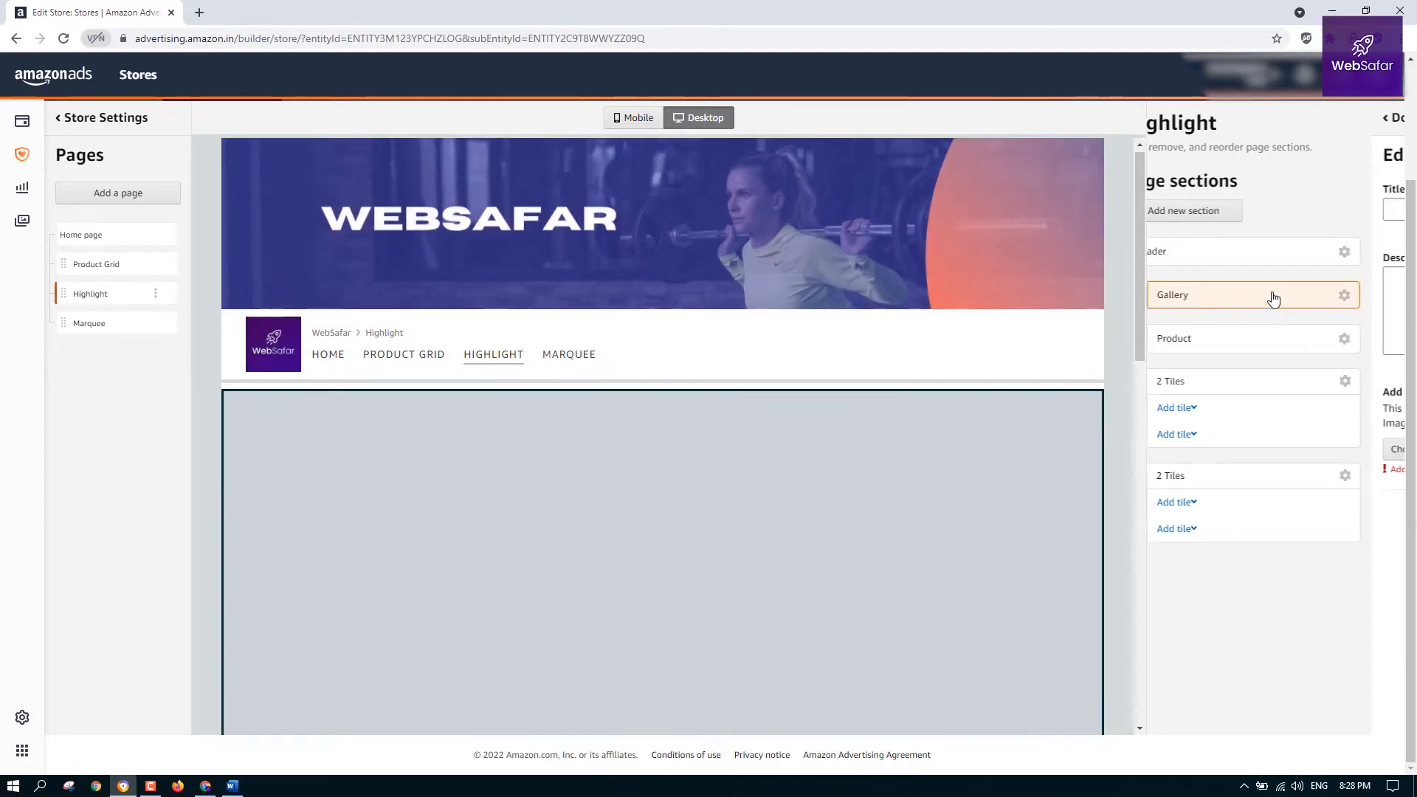
left_click(1271, 296)
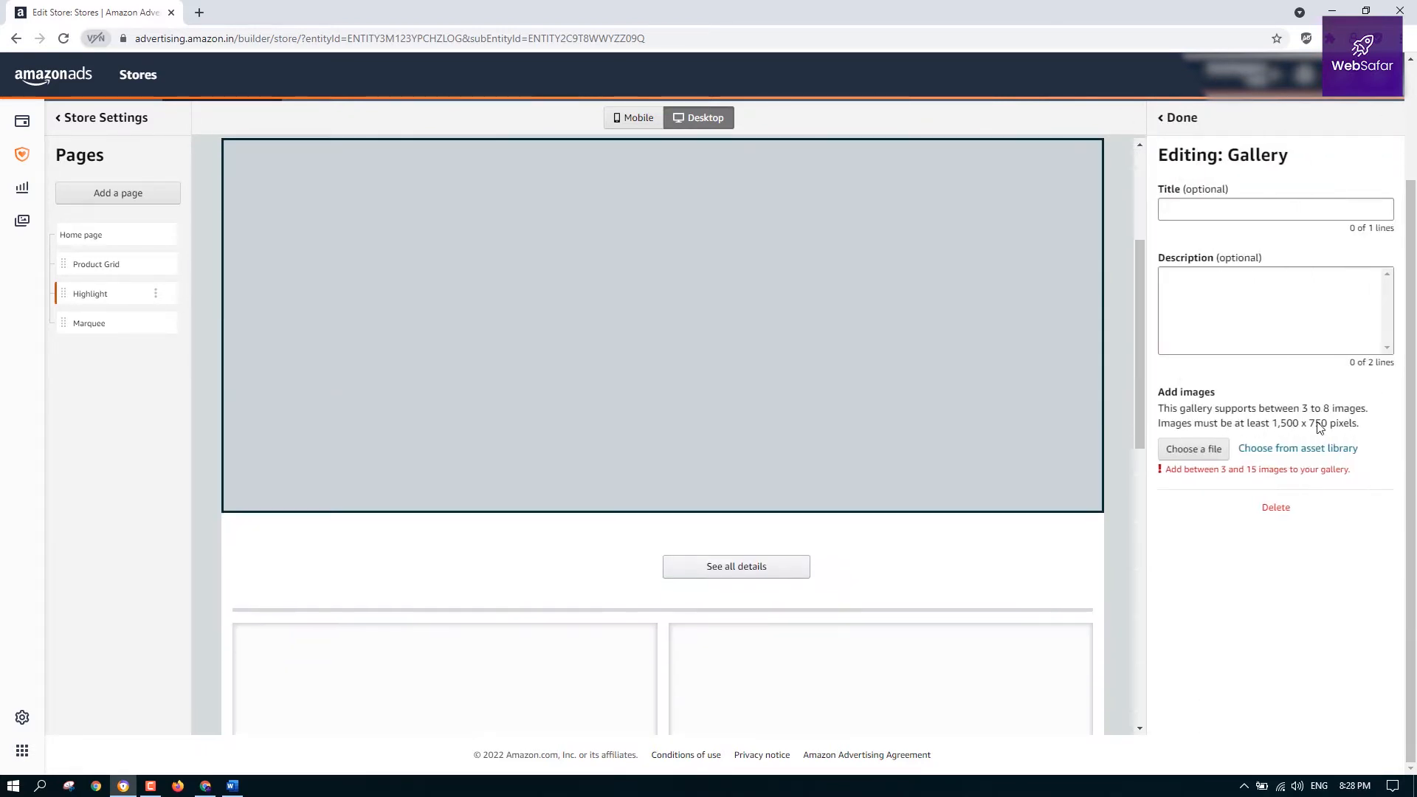
left_click(1277, 206)
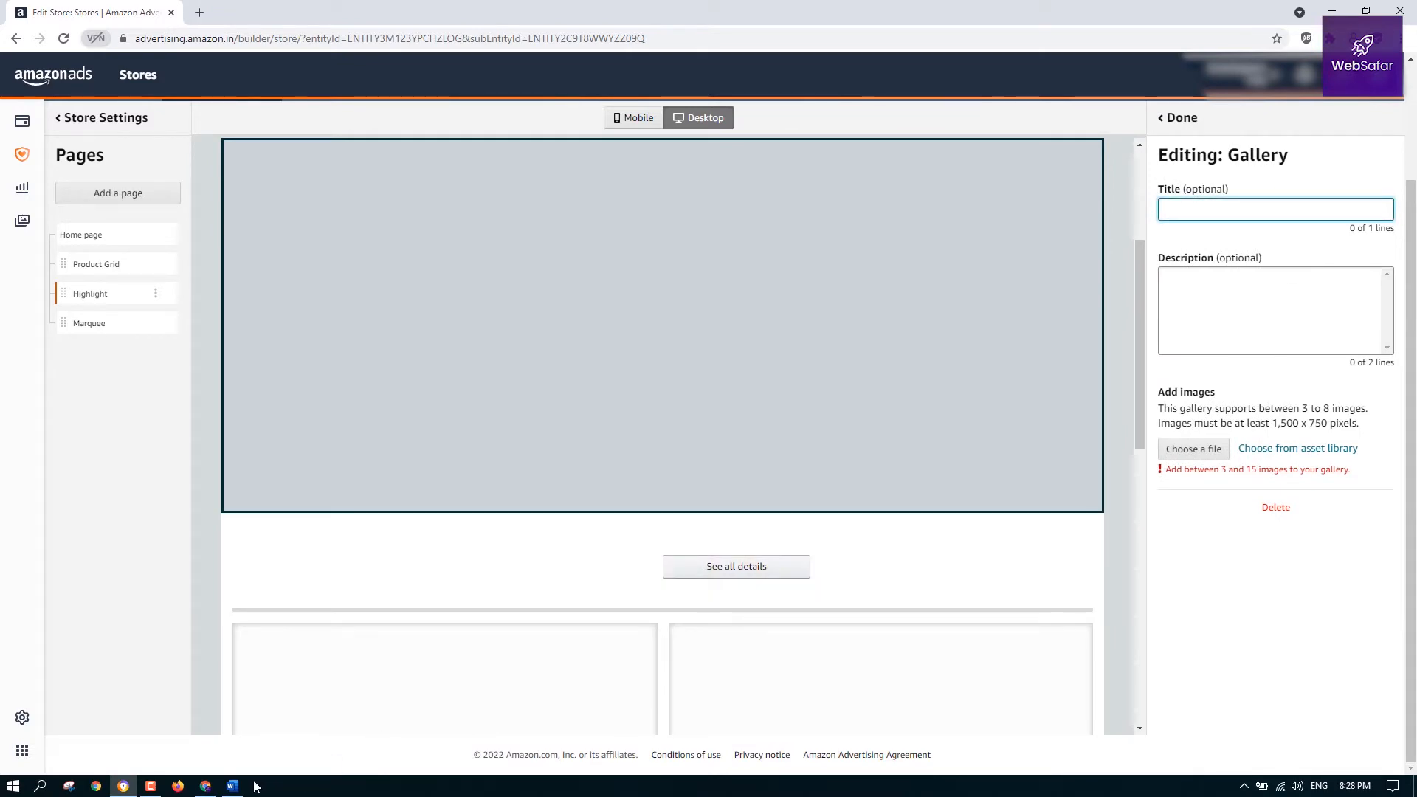
Switch to Amazon and open the Classic Mosquito Net Premium Polyester Foldable product from the Adult Mosquito Net page in a new tab
left_click(205, 785)
left_click(581, 7)
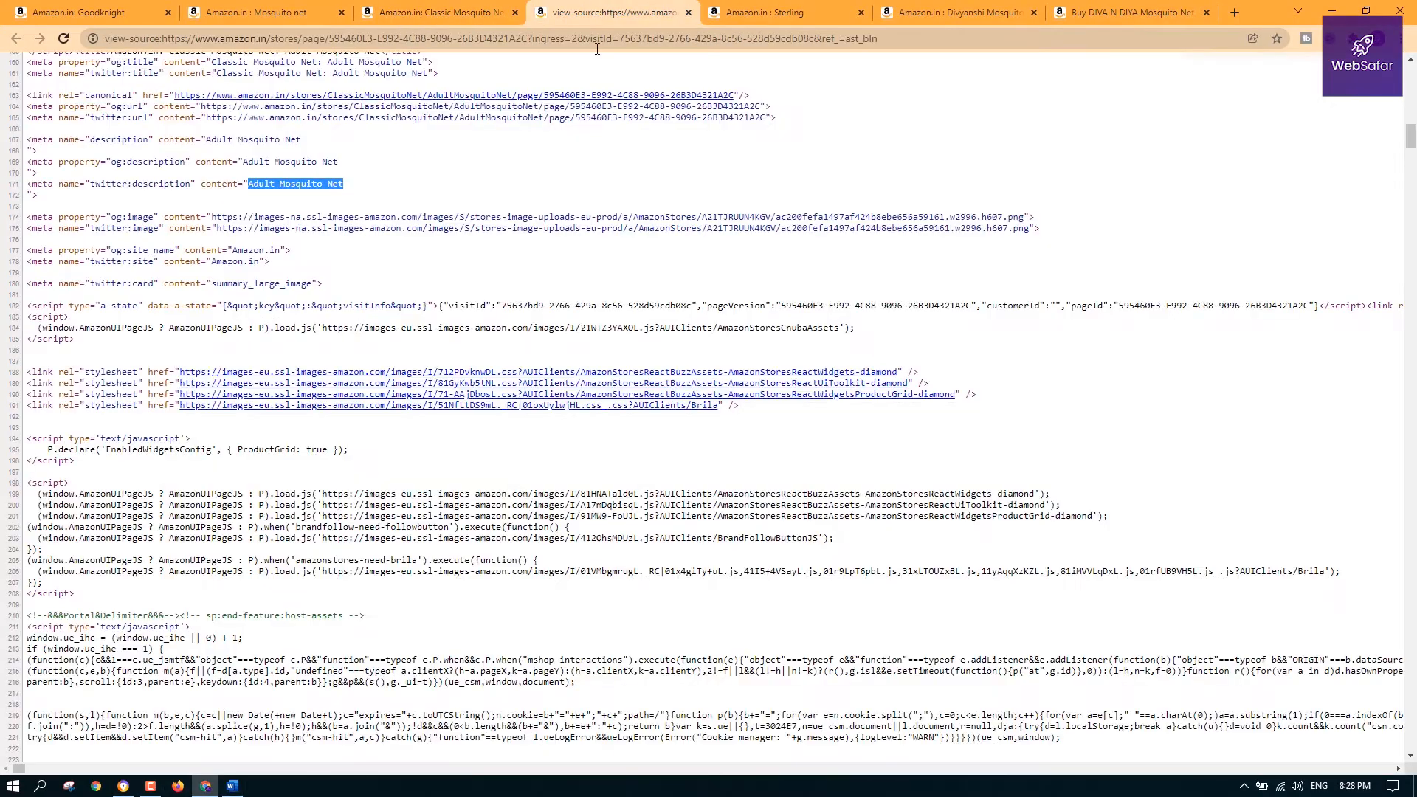
scroll(590, 222, "down", 10)
left_click(474, 10)
scroll(784, 560, "down", 6)
scroll(563, 547, "down", 2)
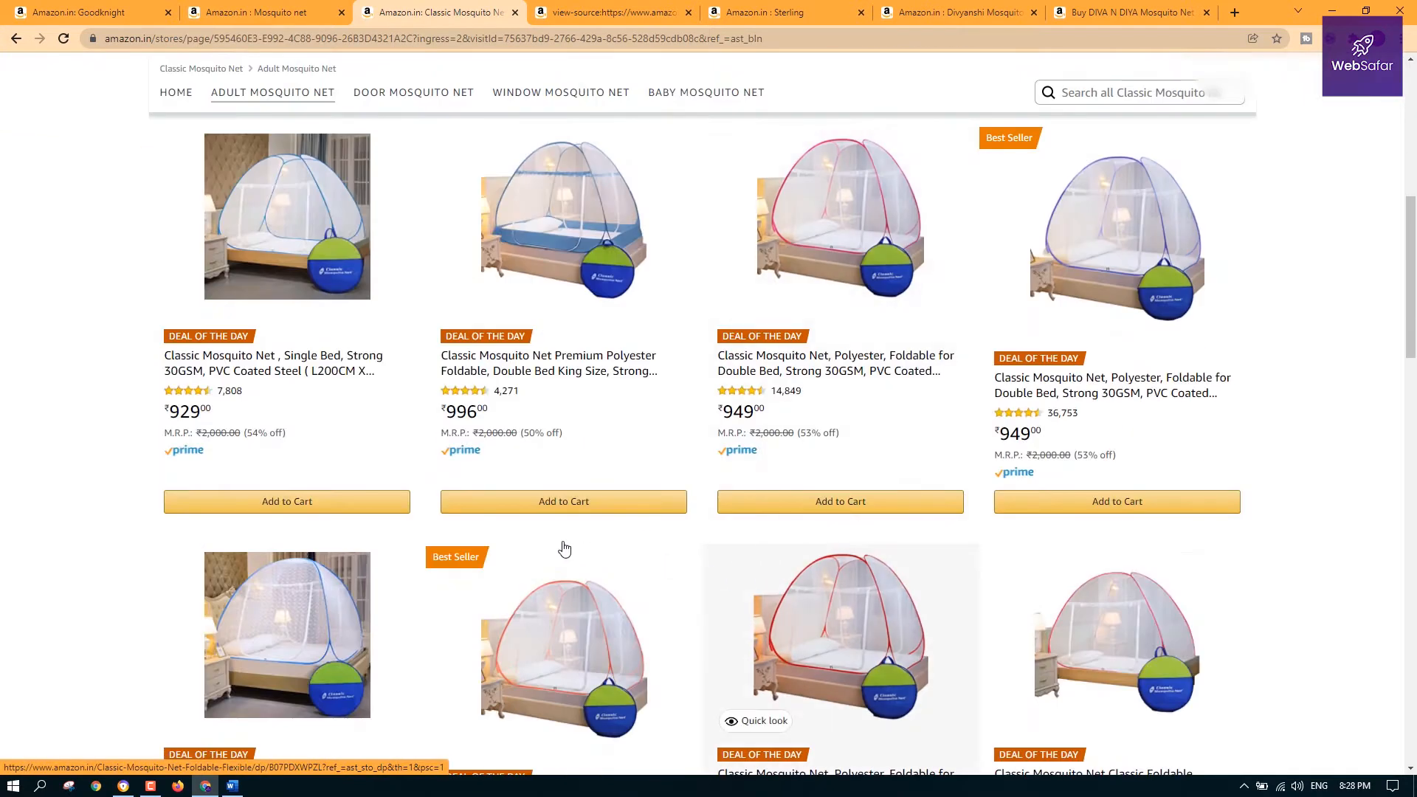
scroll(563, 546, "up", 2)
right_click(569, 422)
left_click(594, 432)
left_click(714, 6)
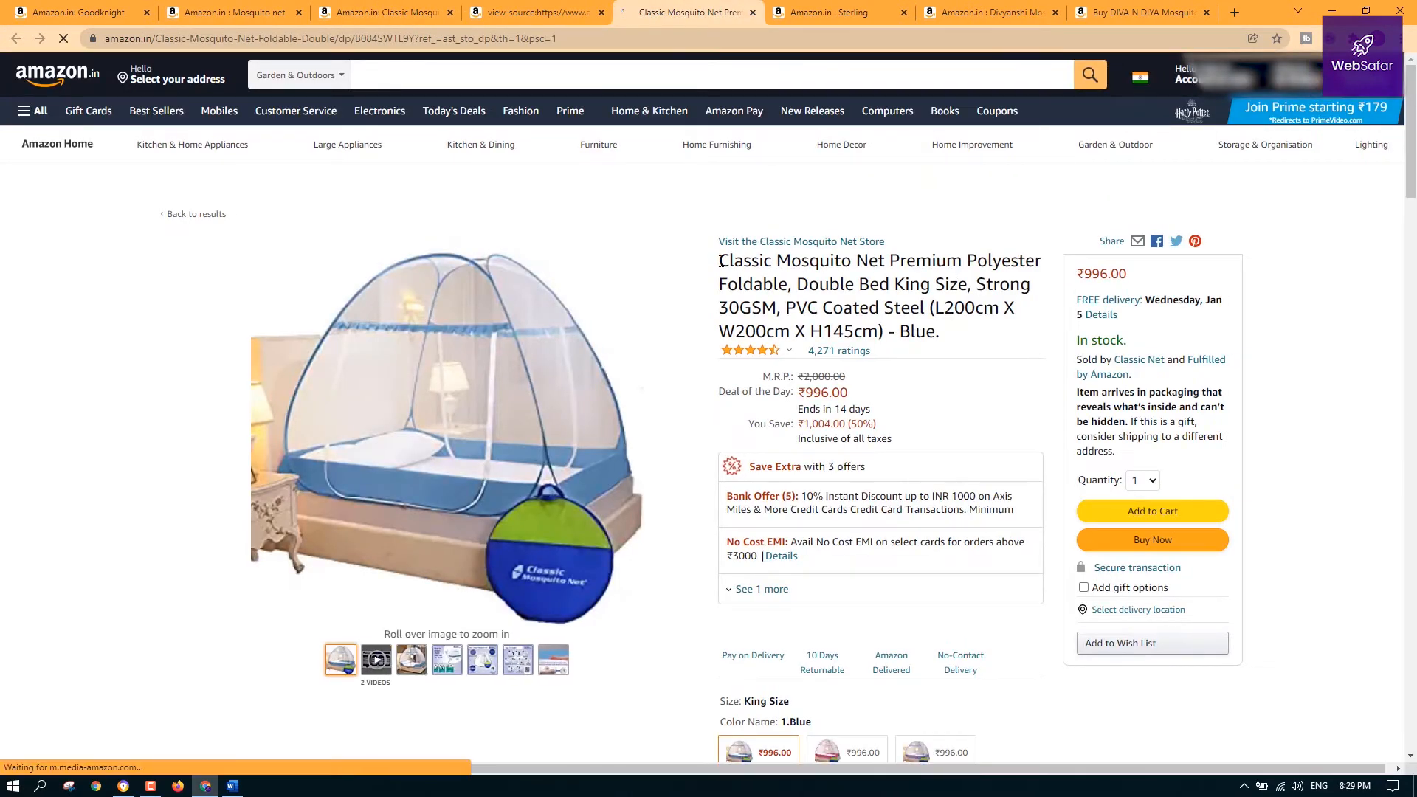
Copy the product title up to "(L200cm X" and paste it as the gallery's title in the Store builder
left_click_drag(718, 262, 1015, 308)
key("ctrl+c")
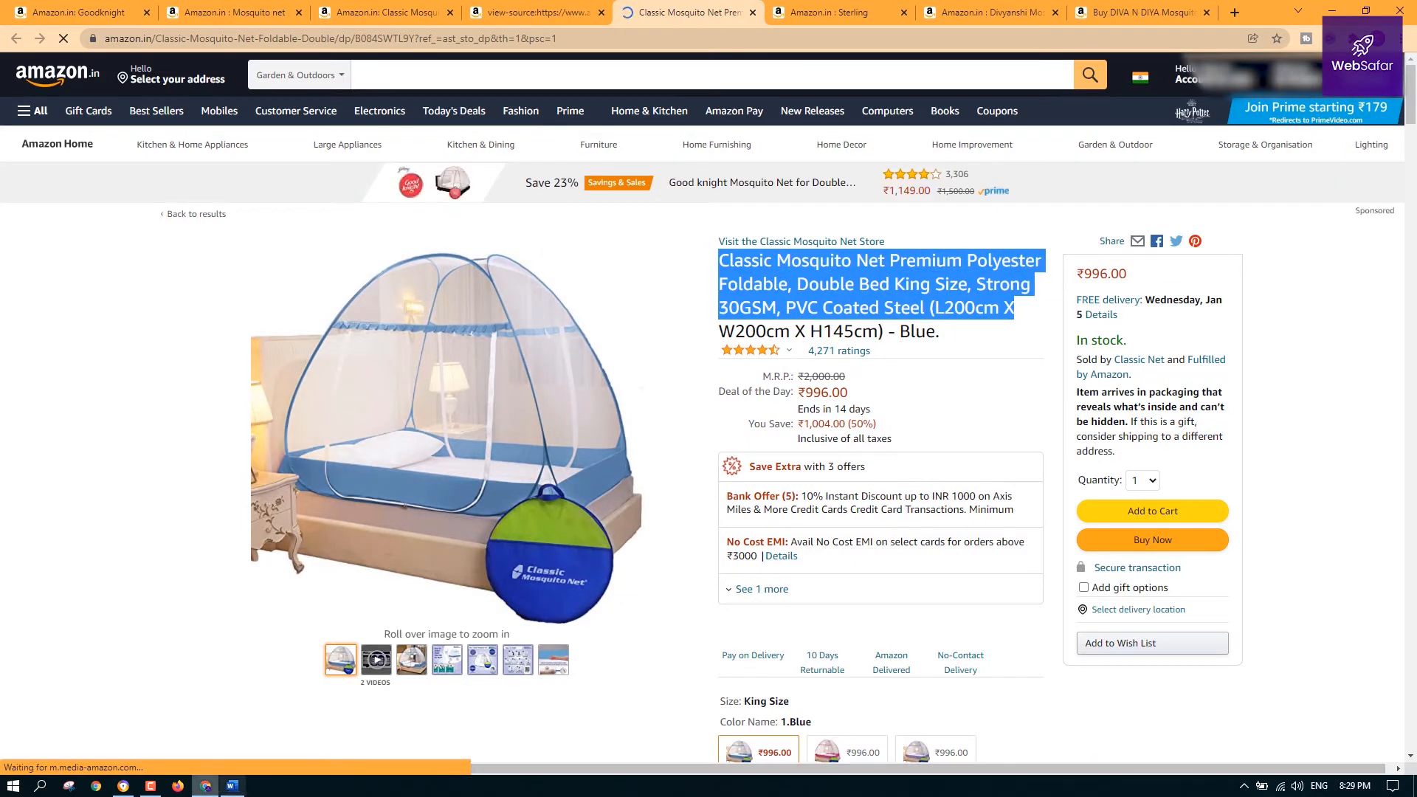
left_click_drag(125, 788, 237, 792)
left_click(234, 788)
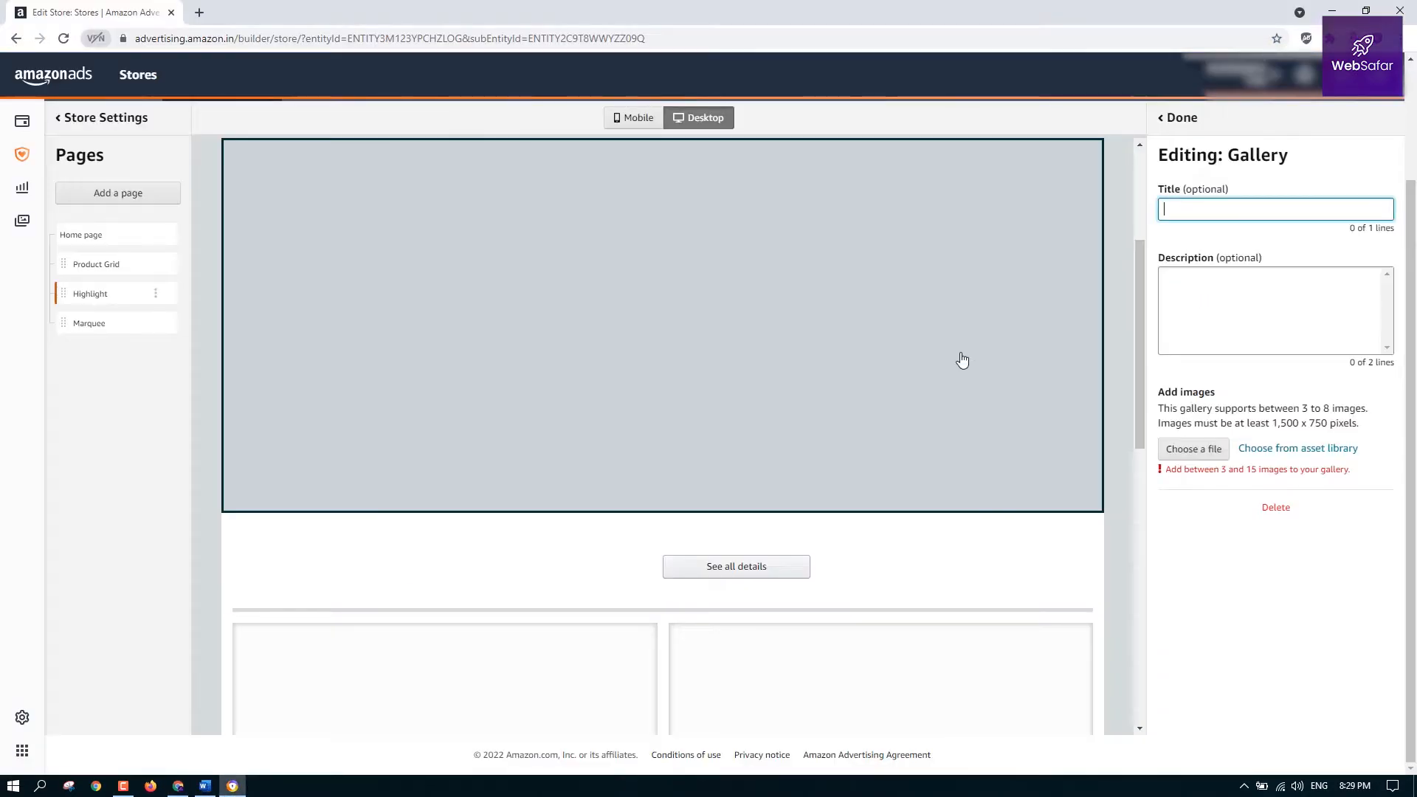
key("ctrl+v")
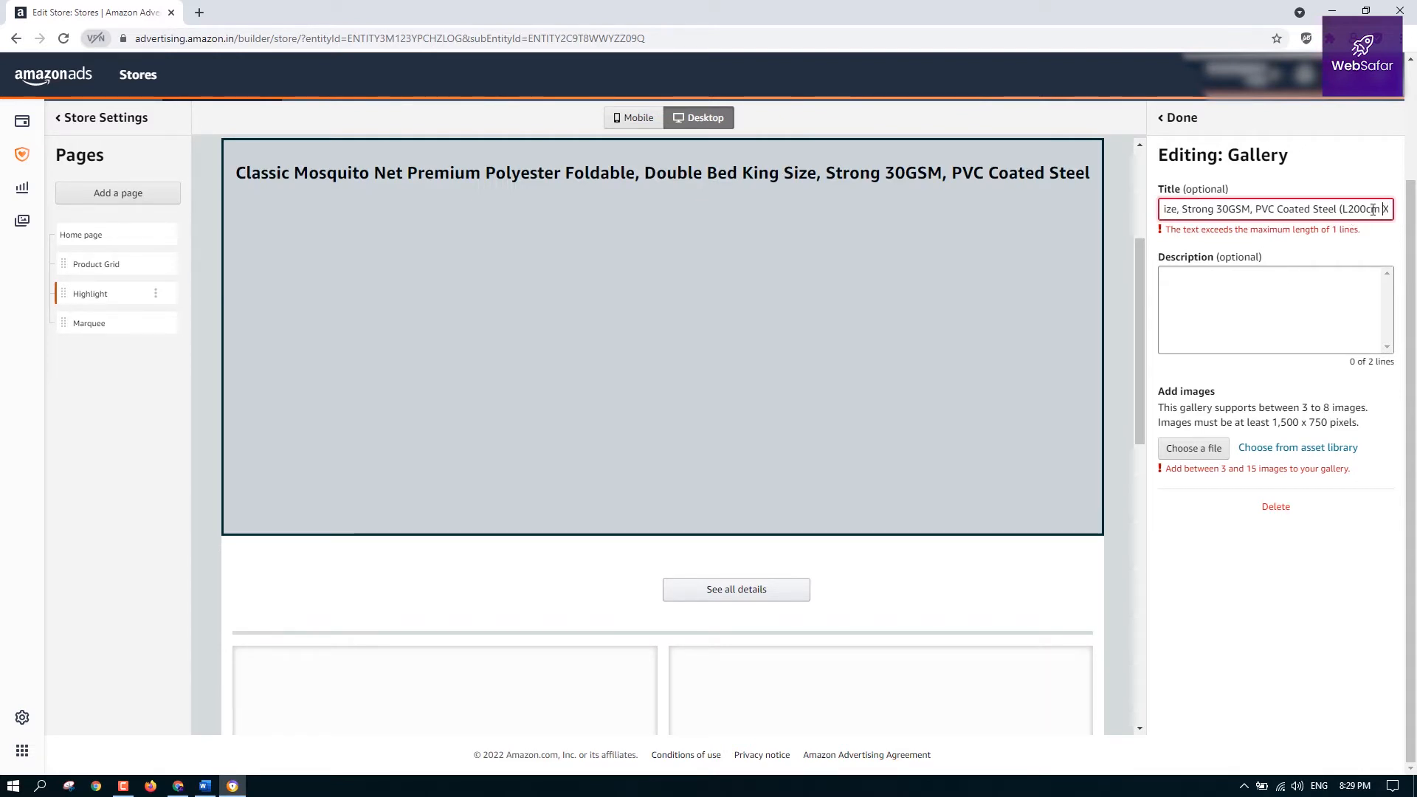
Shorten the gallery title to "Classic Mosquito Net Premium Polyester Foldable, Double Bed King Size, Strong 30"
left_click_drag(1375, 210, 1318, 210)
key("BackSpace")
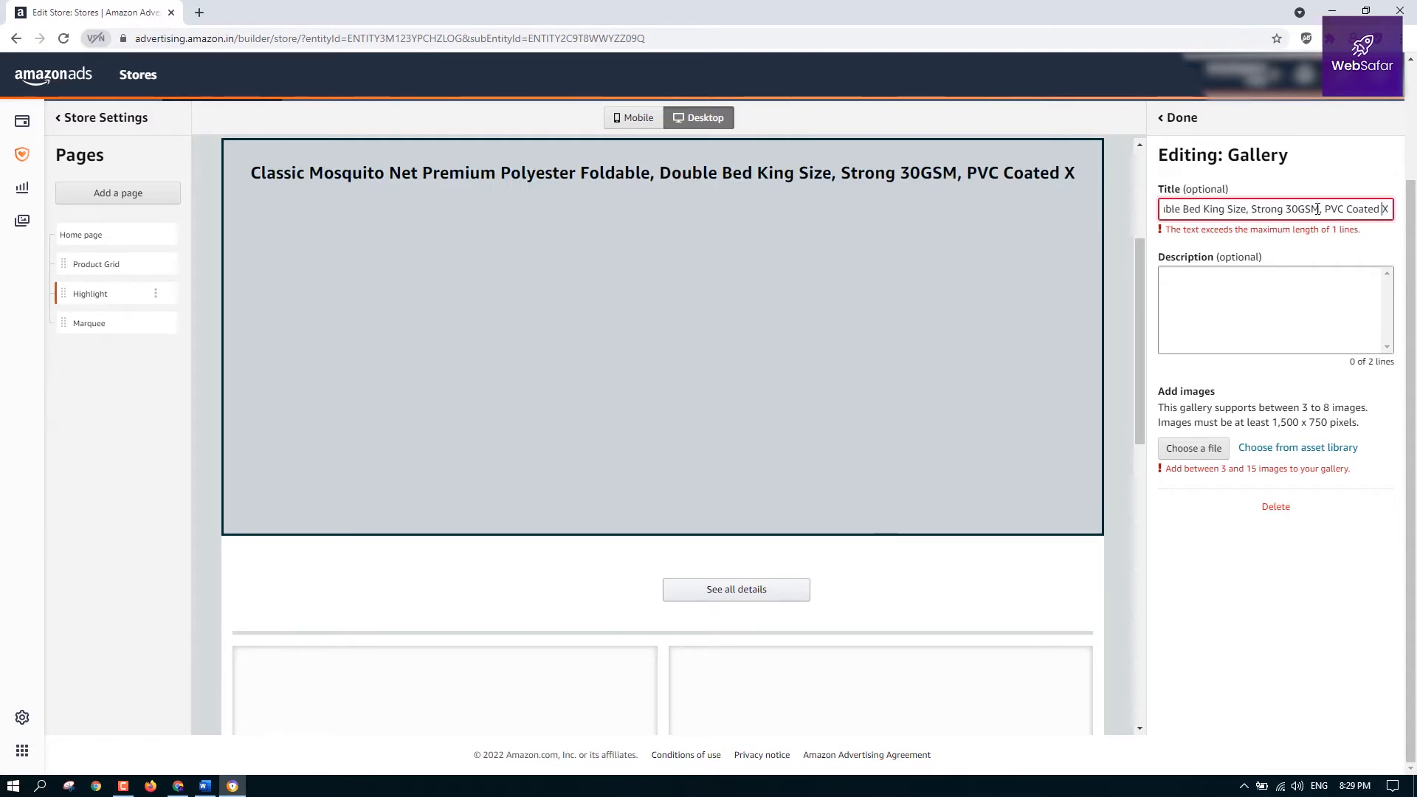
key("shift+Home")
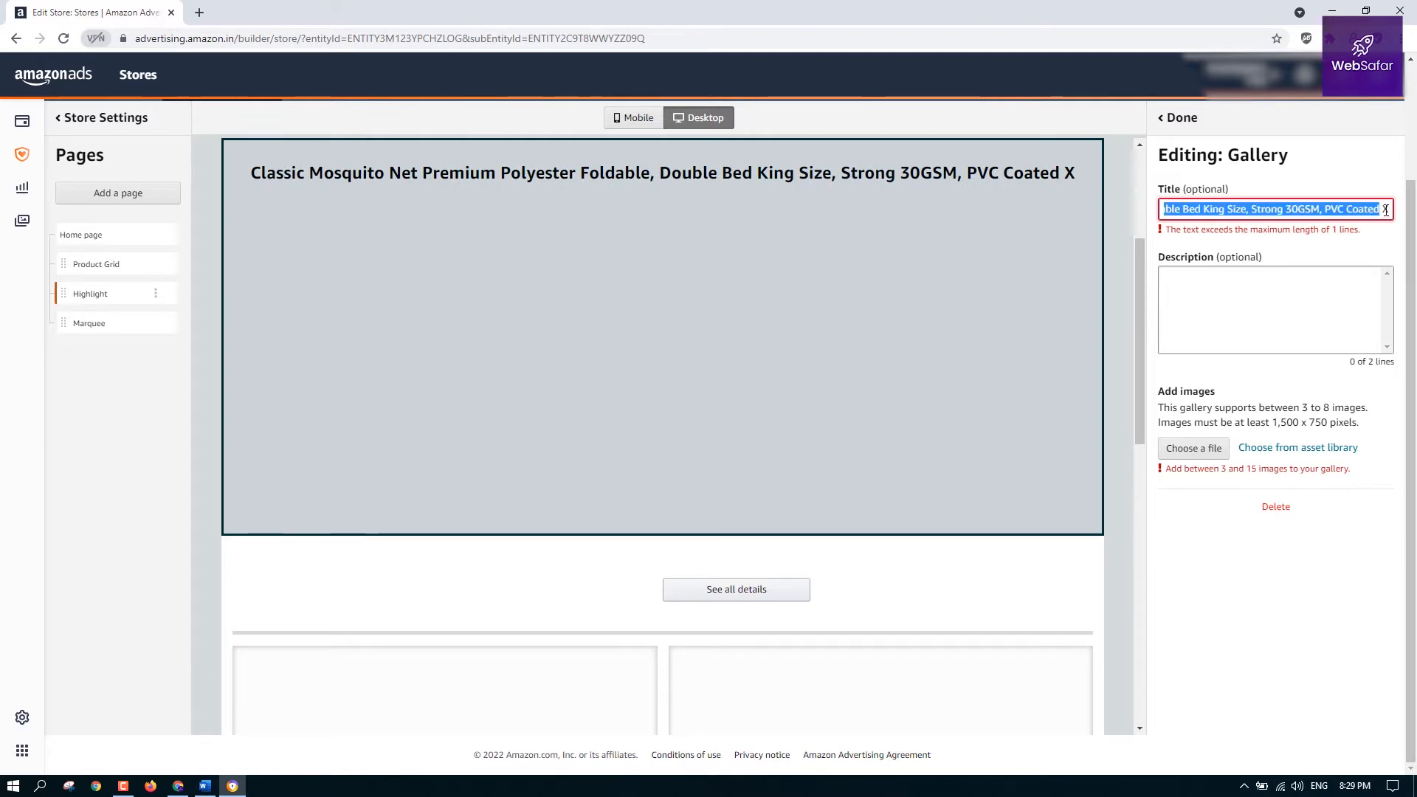
double_click(1385, 209)
key("BackSpace")
key("BackSpace")
key("BackSpace")
key("BackSpace")
key("BackSpace")
key("BackSpace")
key("BackSpace")
key("BackSpace")
key("BackSpace")
key("BackSpace")
key("BackSpace")
key("BackSpace")
key("BackSpace")
key("BackSpace")
key("BackSpace")
key("BackSpace")
key("BackSpace")
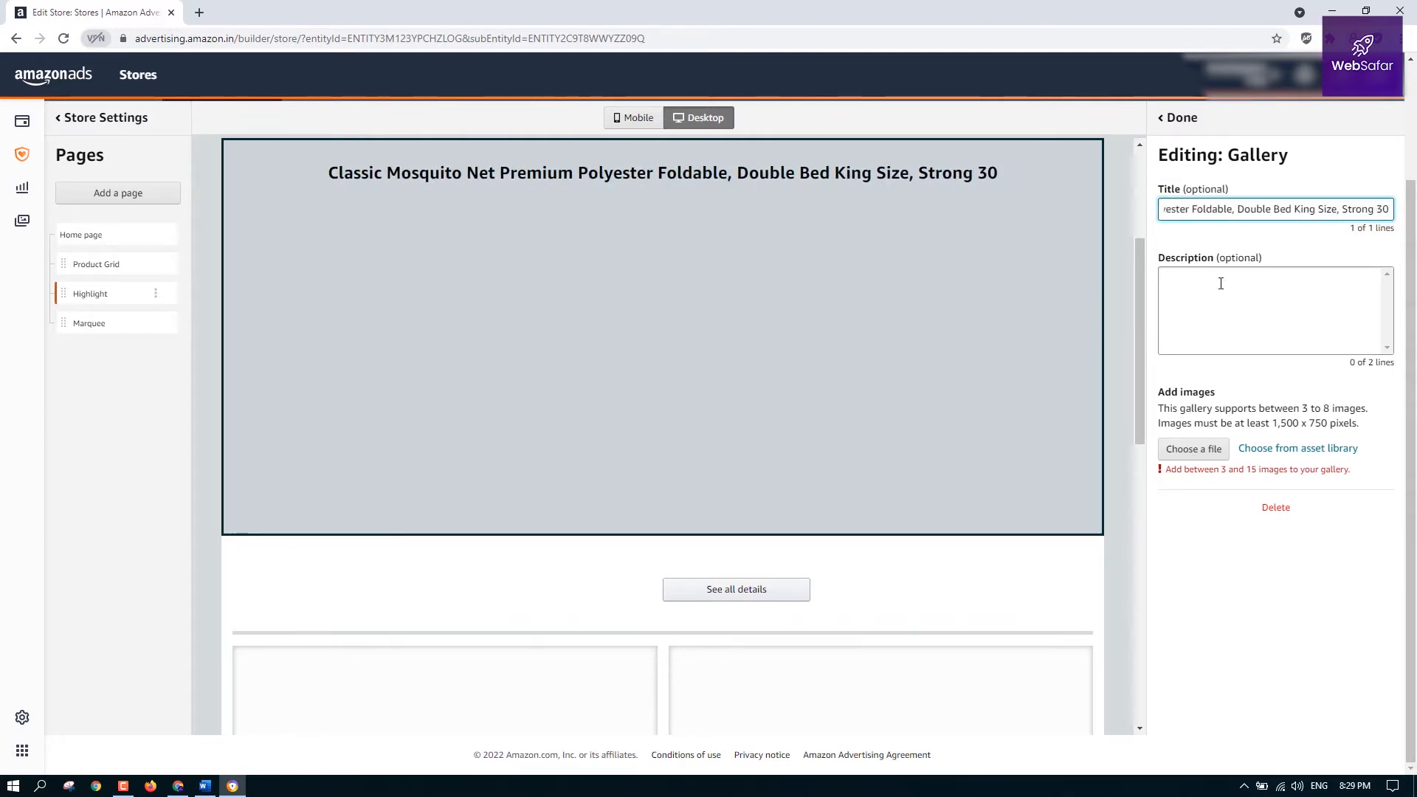
Paste the copied product title into the gallery's description
scroll(512, 285, "up", 3)
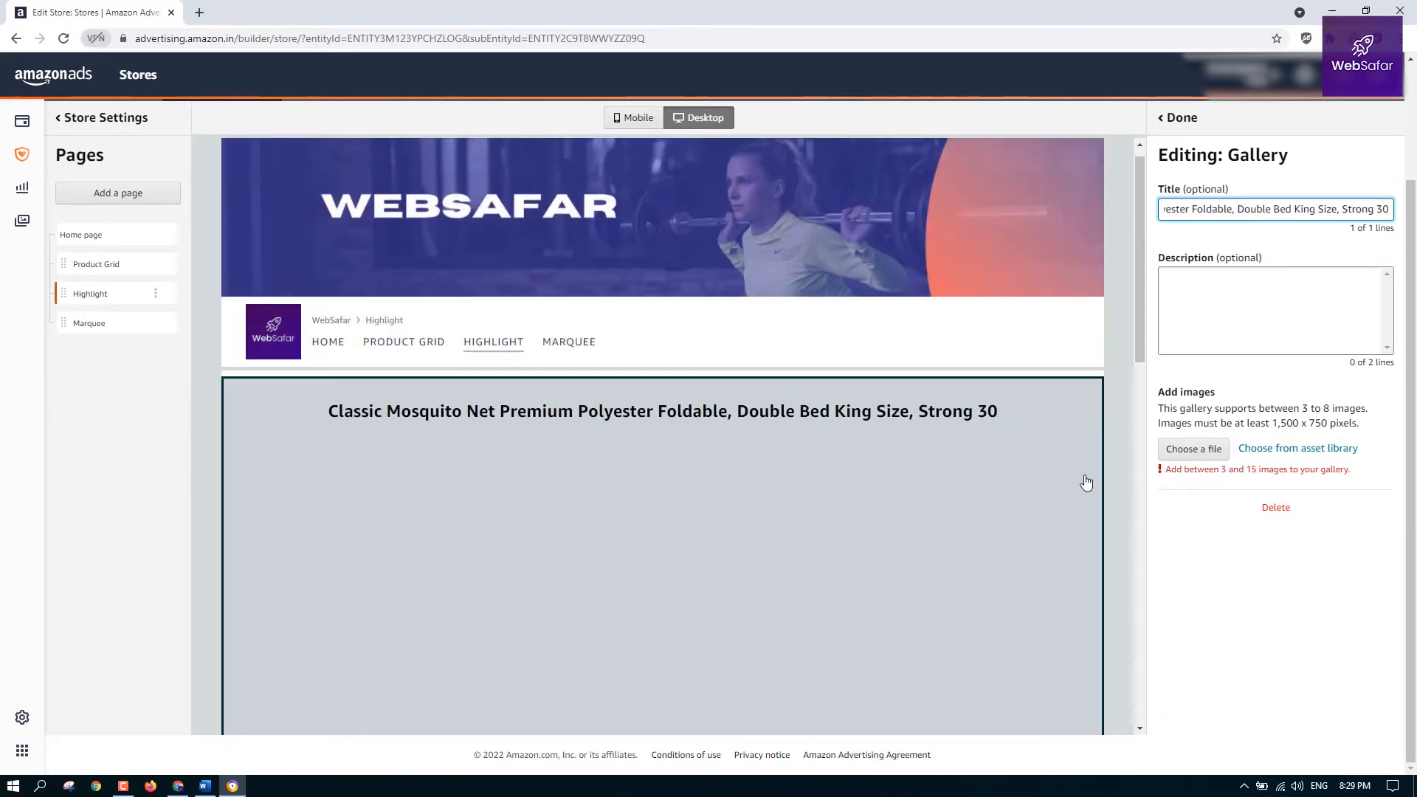
scroll(1087, 483, "down", 5)
scroll(1364, 437, "up", 2)
left_click(1255, 443)
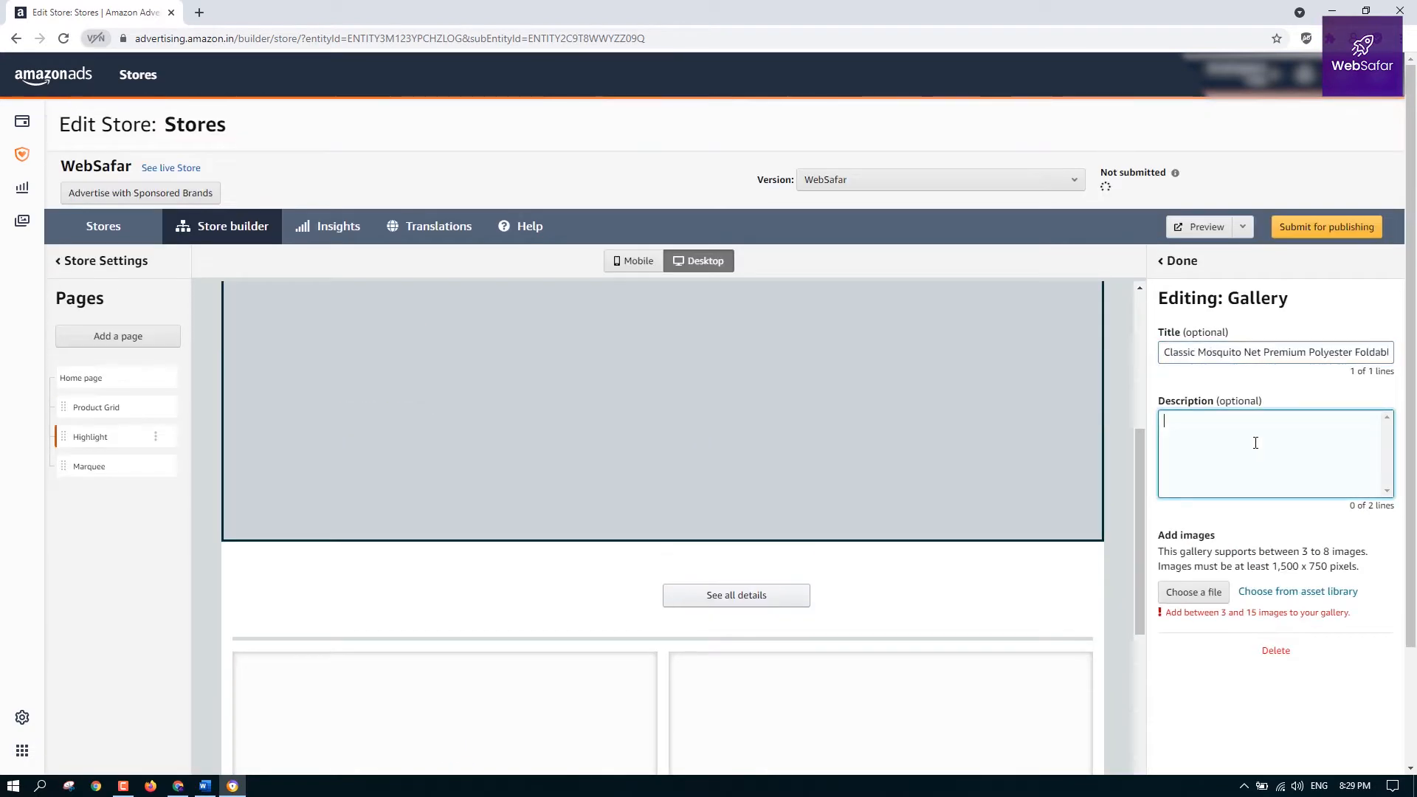
key("ctrl+v")
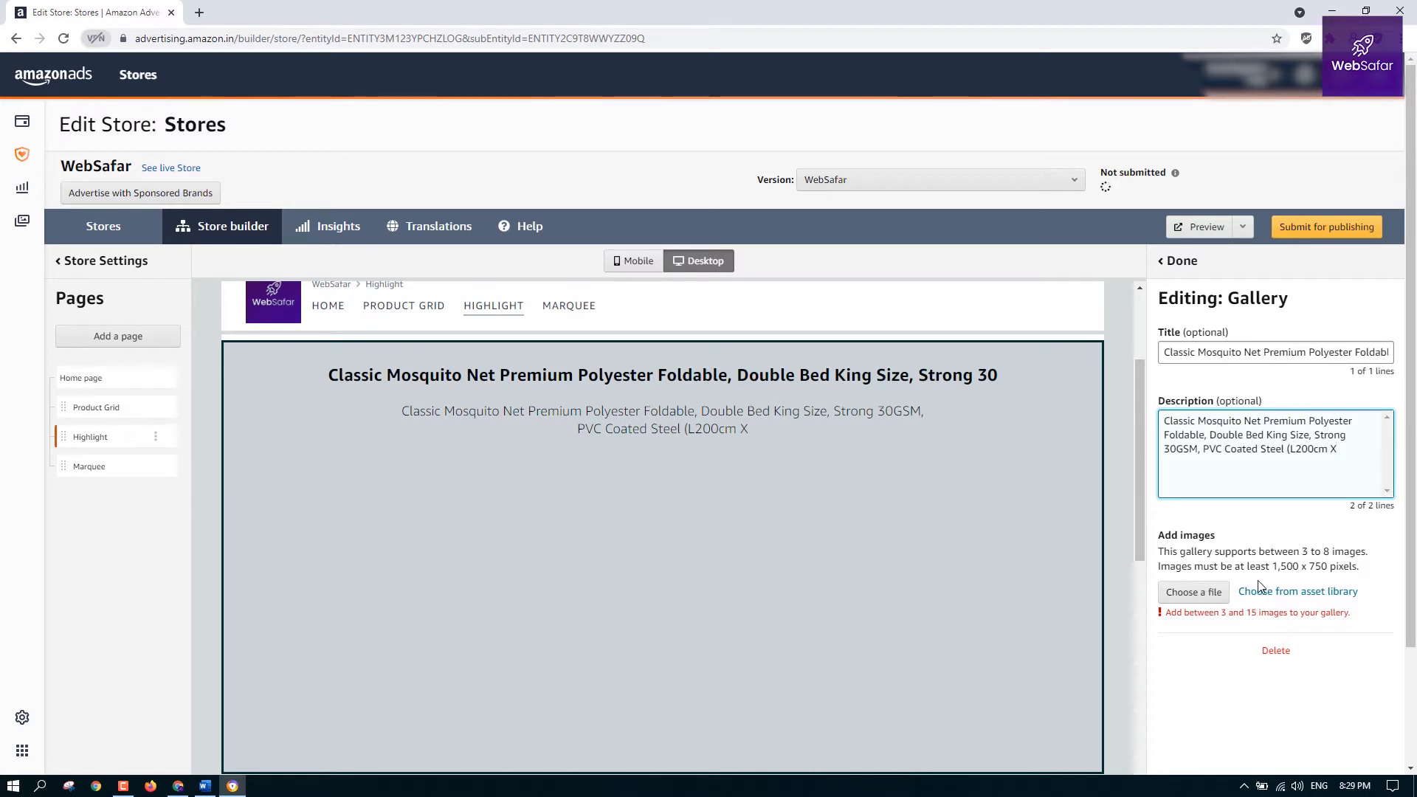
scroll(1358, 561, "down", 3)
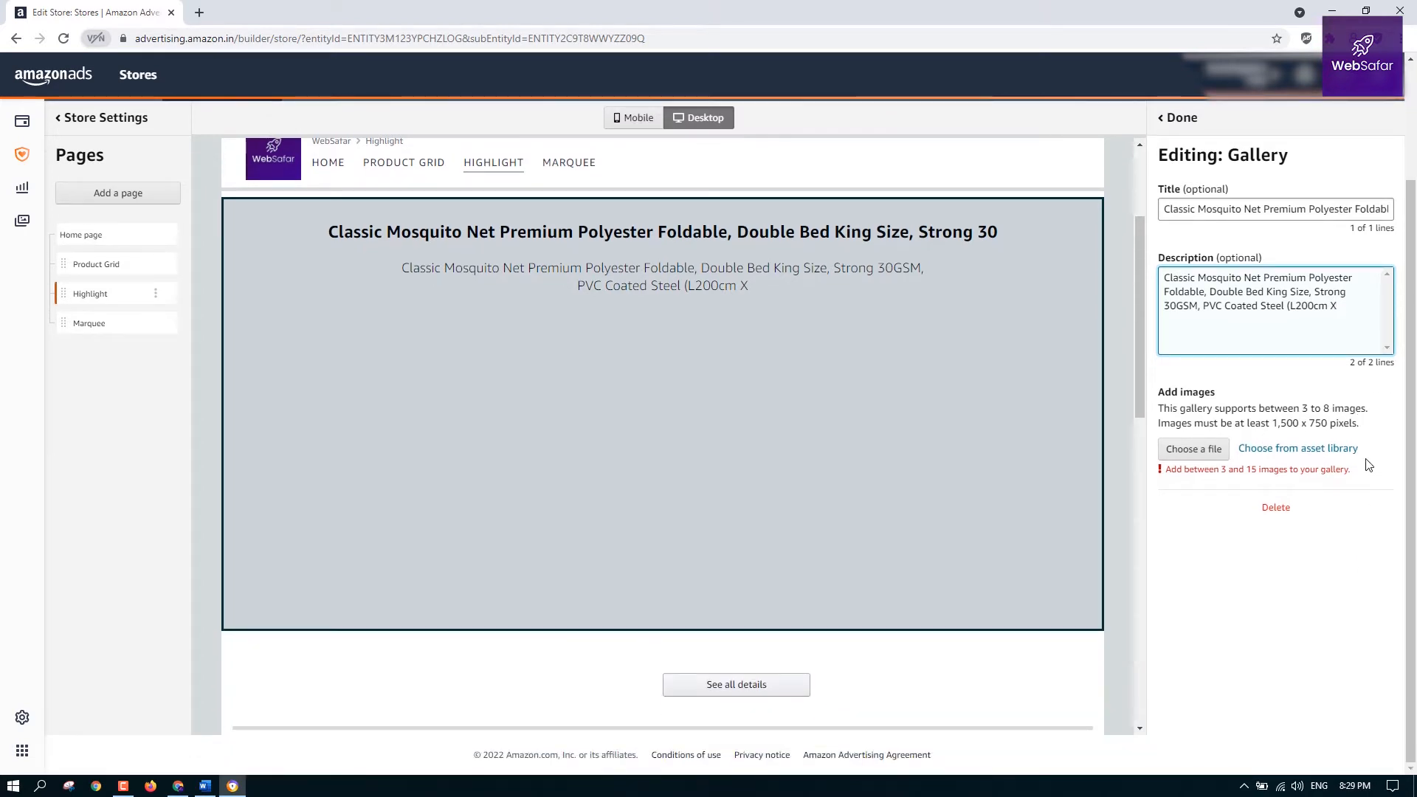
Replace the uppercase "GSM" in the gallery description with "gsm"
left_click(1305, 409)
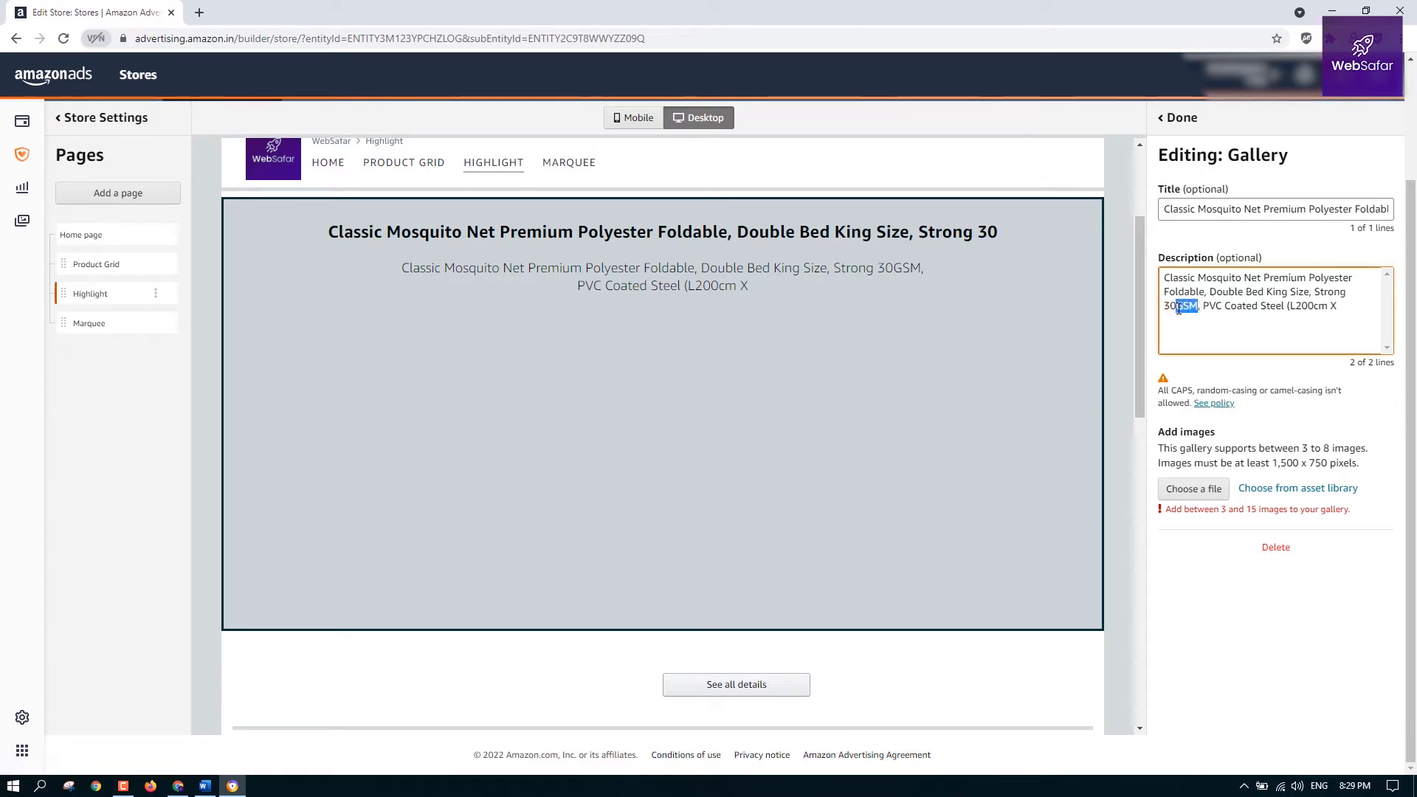
type("gsm")
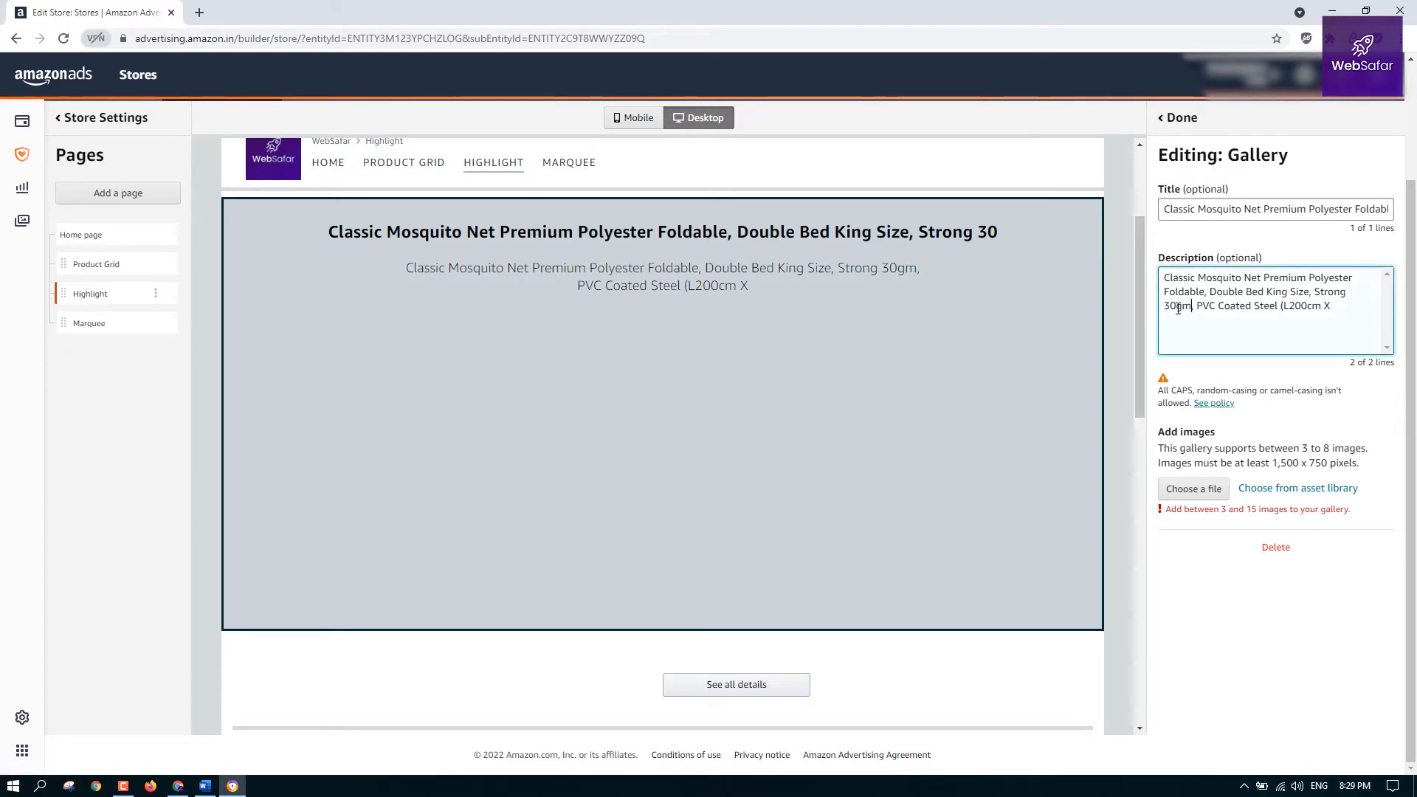
left_click(1367, 393)
left_click(1337, 308)
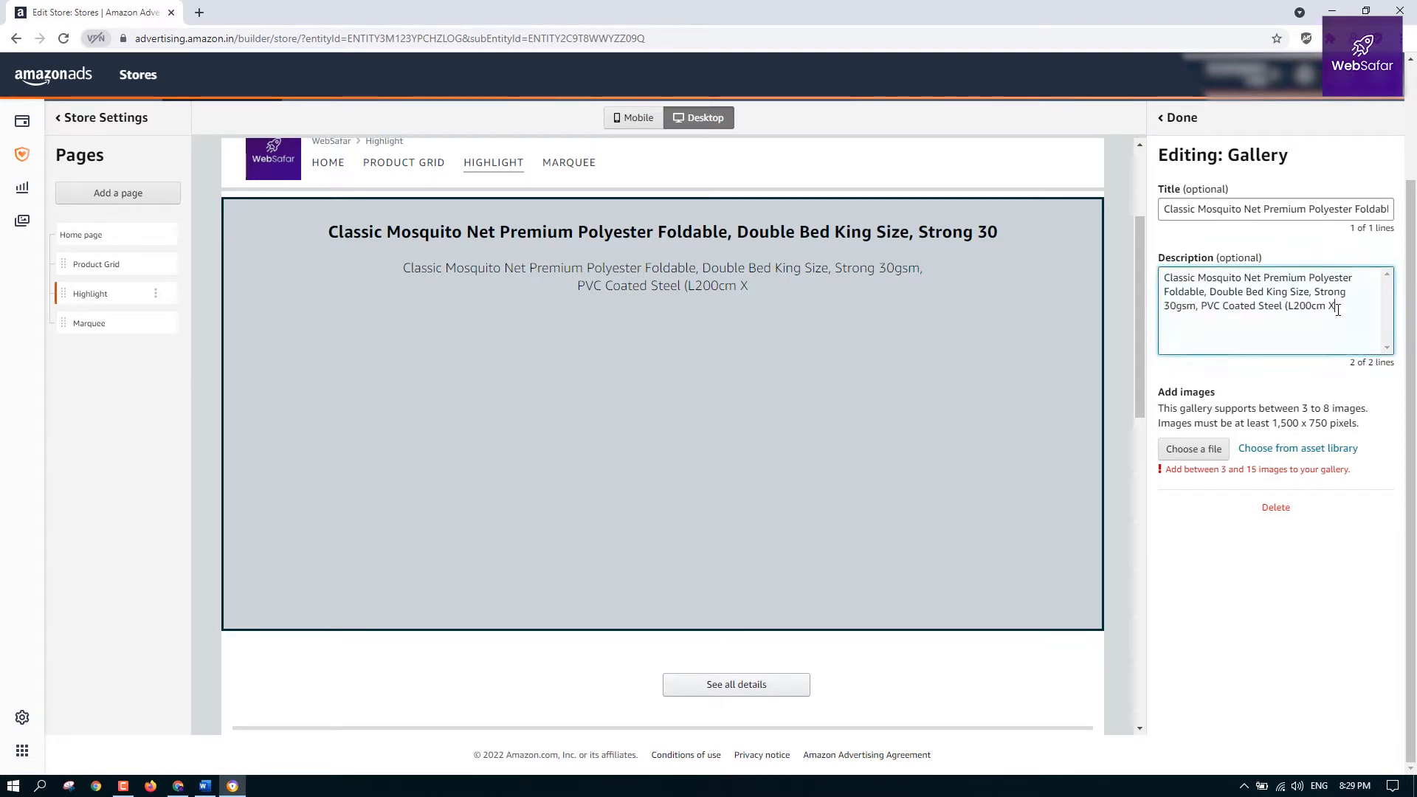
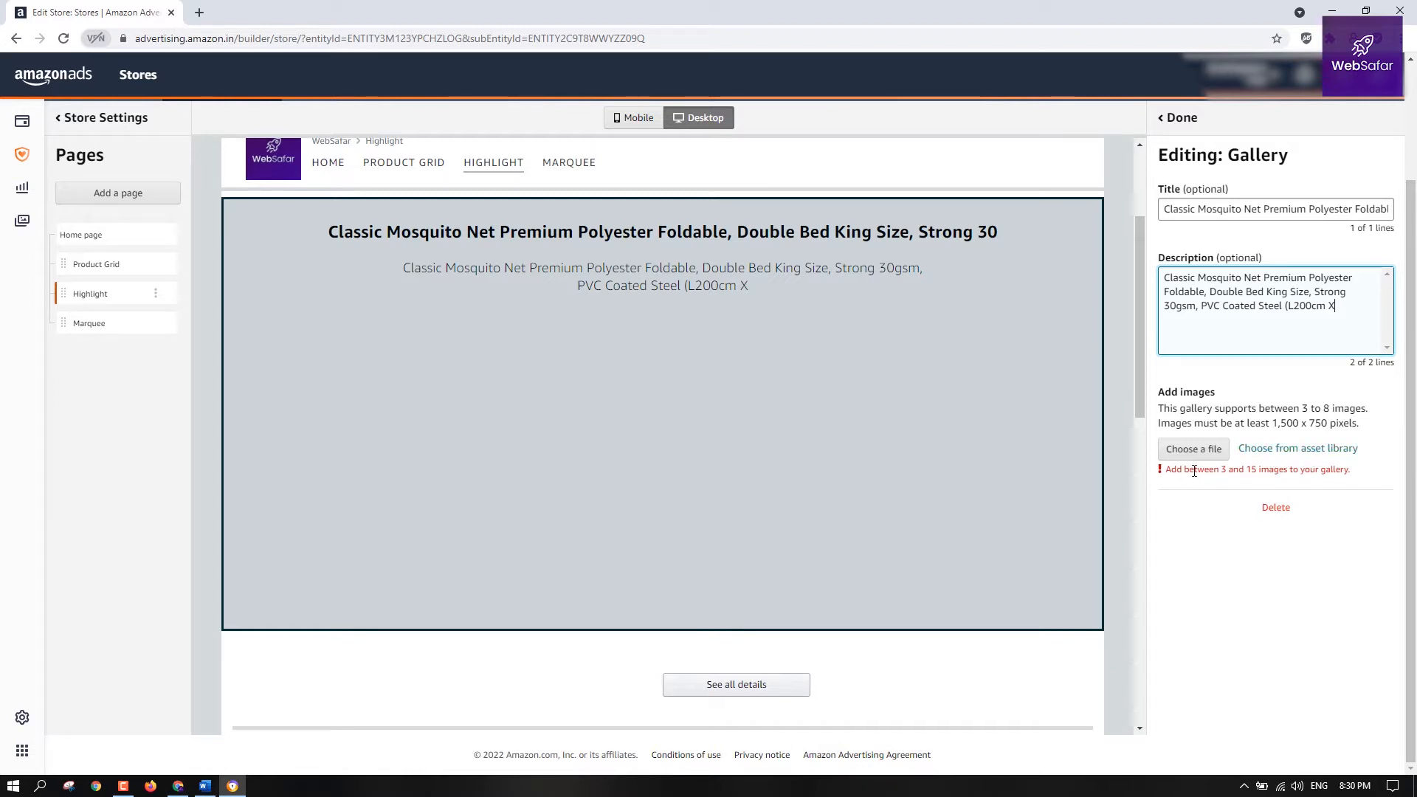
Examine the gallery's allowed number of images and the minimum image size
left_click_drag(1218, 470, 1378, 471)
left_click(1378, 471)
left_click_drag(1302, 409, 1372, 414)
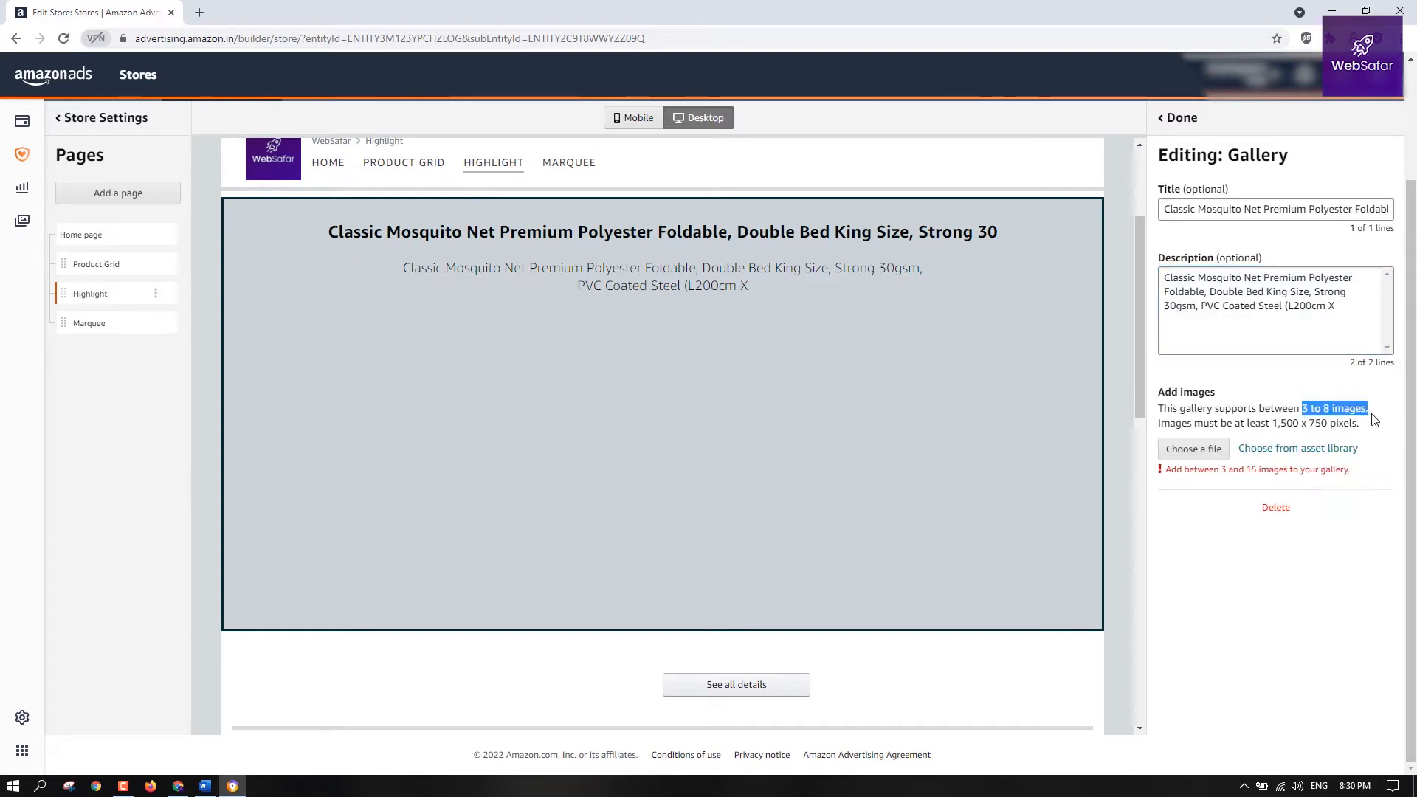
left_click(1307, 428)
mouse_move(1272, 423)
left_mouse_down()
mouse_move(1340, 424)
mouse_move(1273, 426)
left_mouse_up()
left_click(1370, 428)
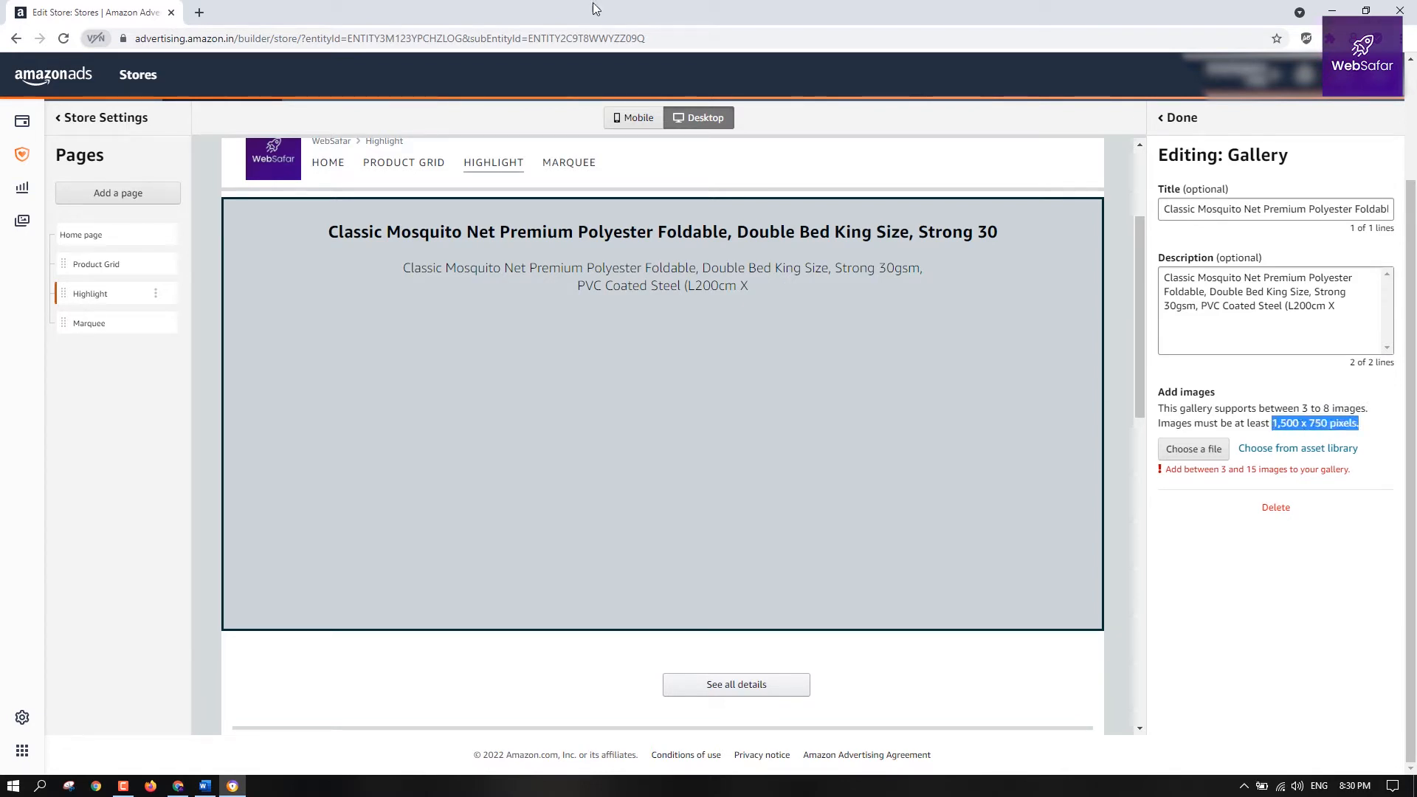
Open a new browser tab, then save the mosquito net's main product image from the Amazon listing to the desktop
left_click(202, 13)
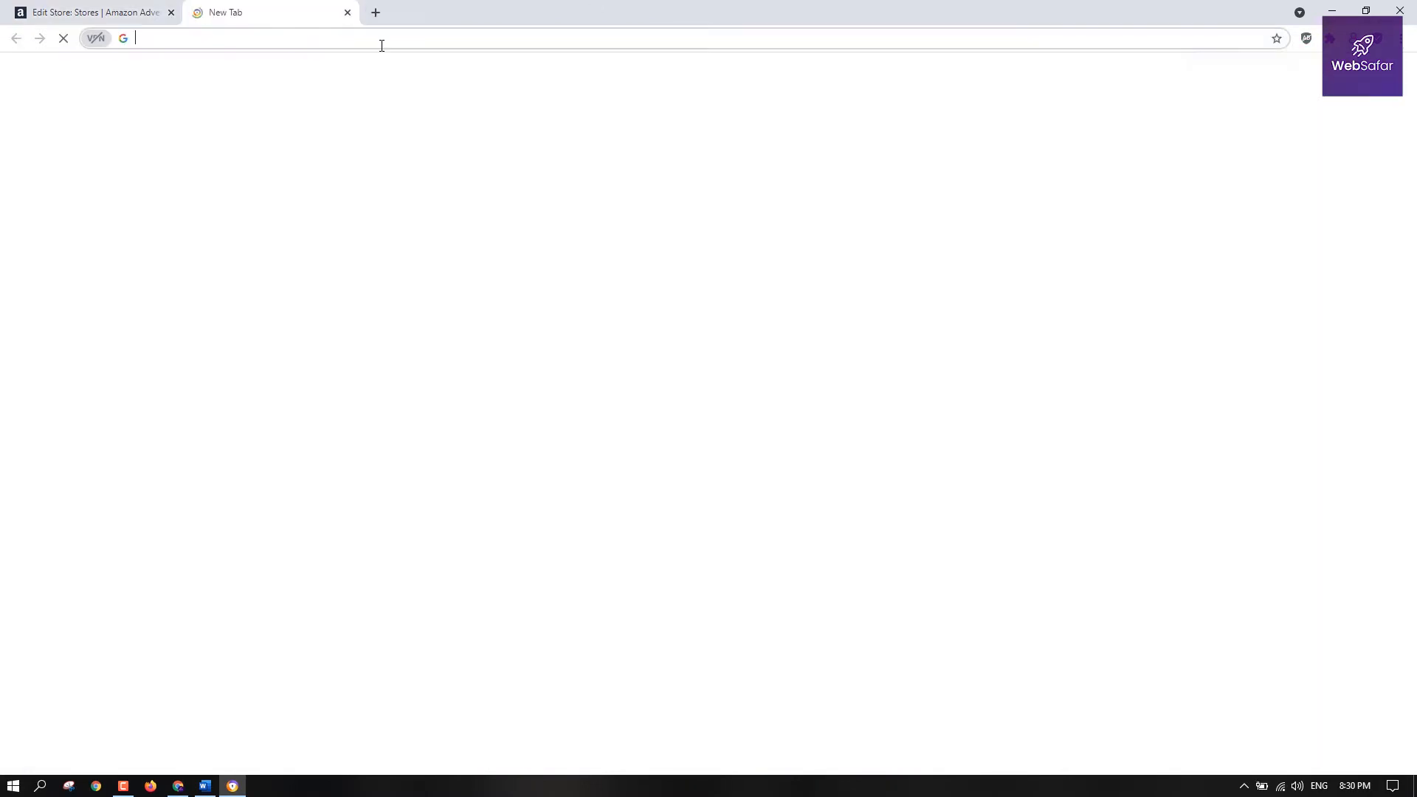
left_click(381, 44)
left_click(179, 786)
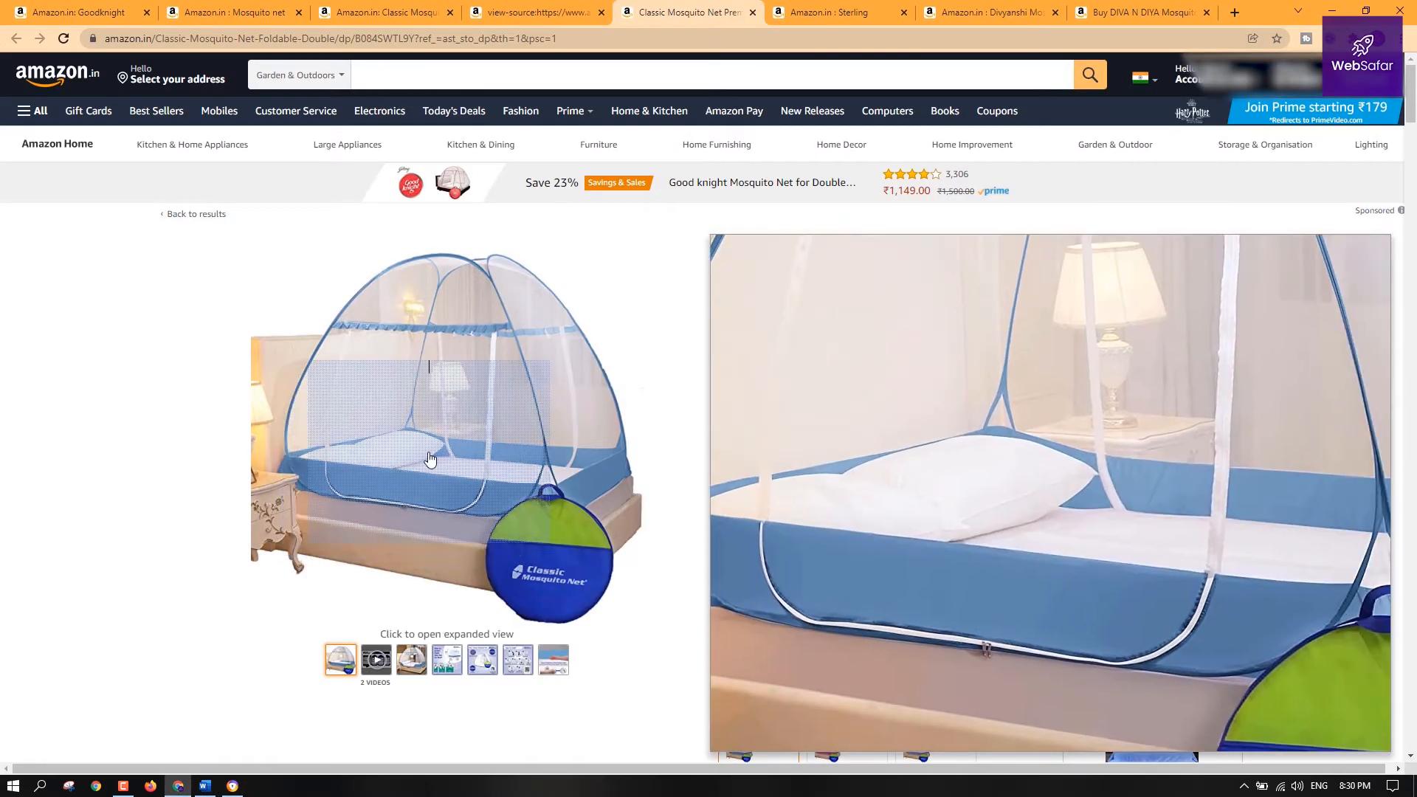
left_click(421, 479)
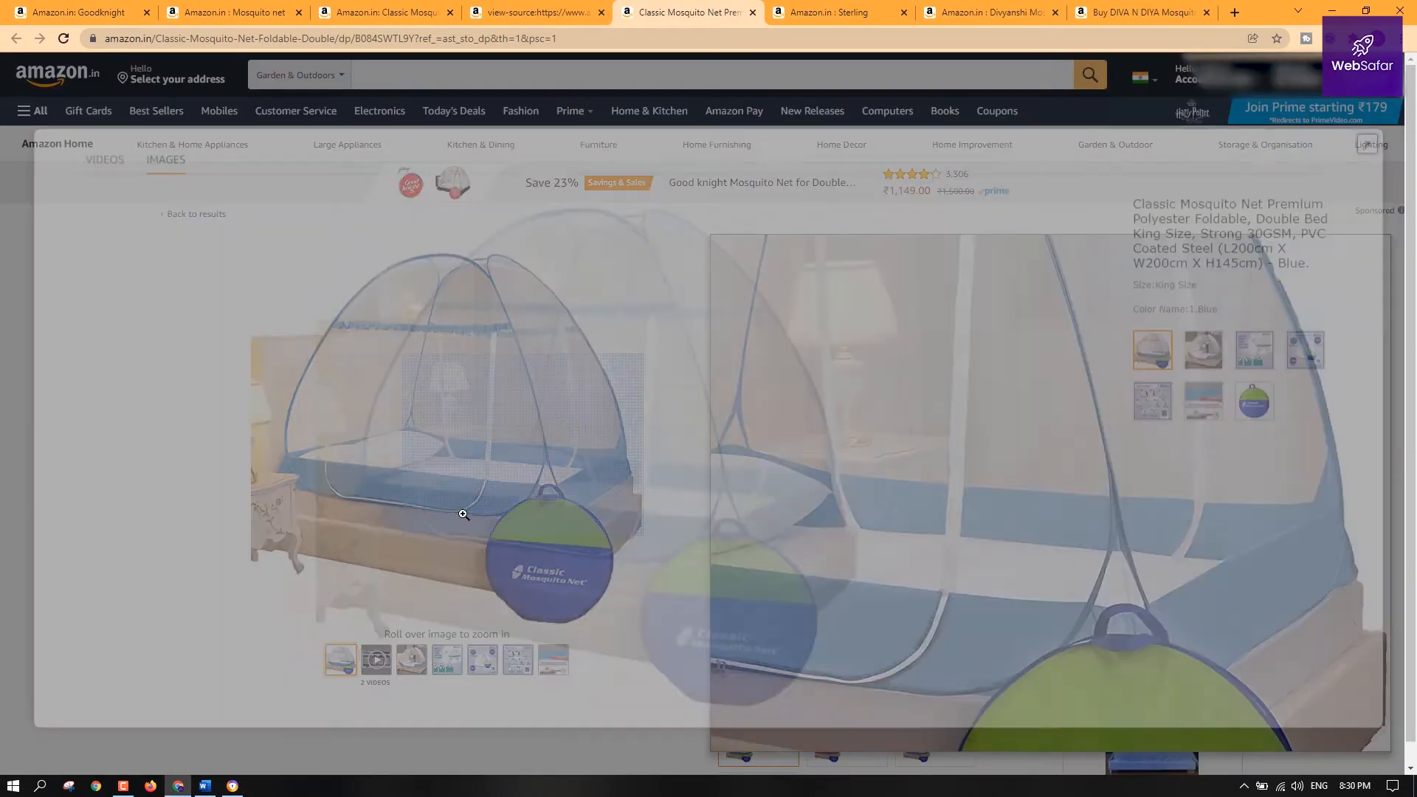
left_click_drag(646, 517, 489, 256)
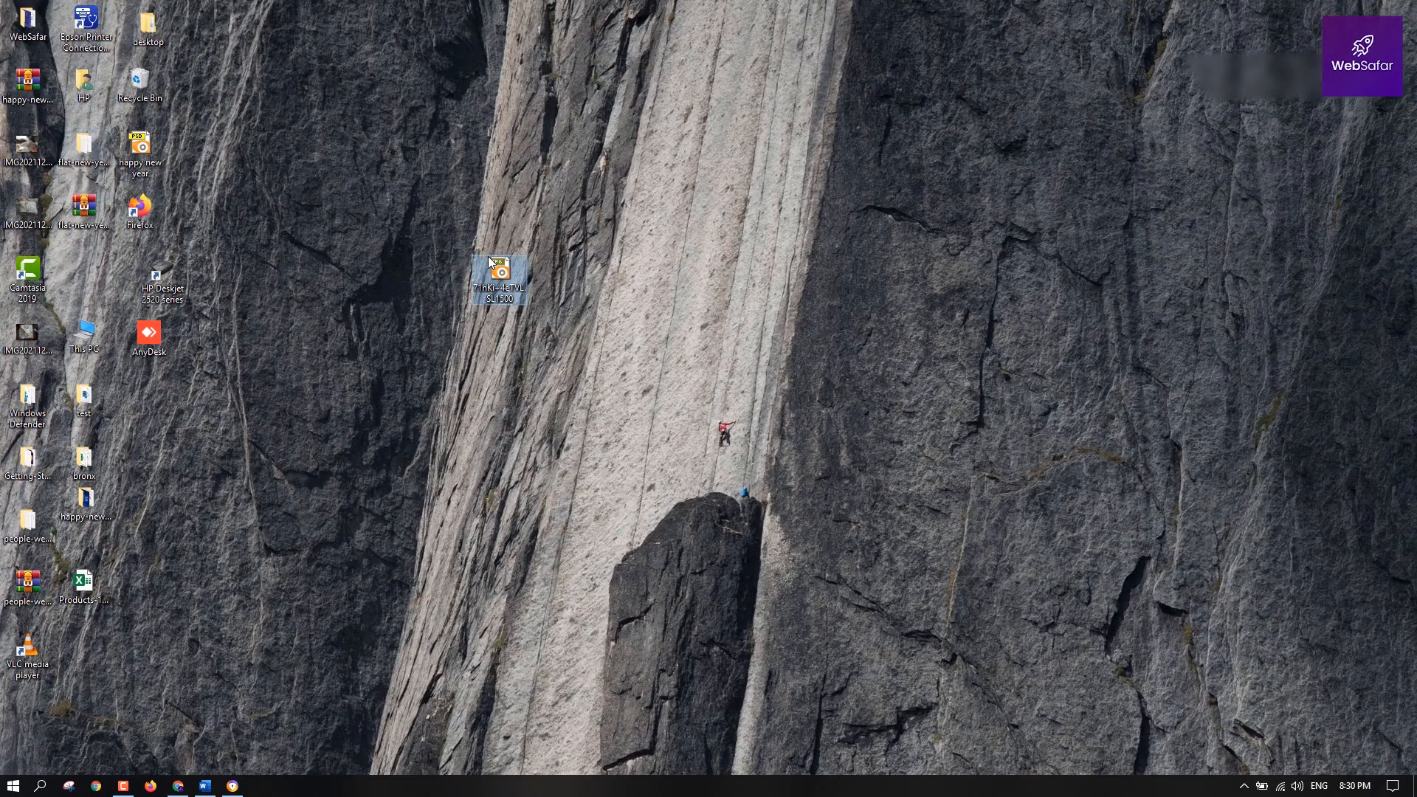
left_click(232, 785)
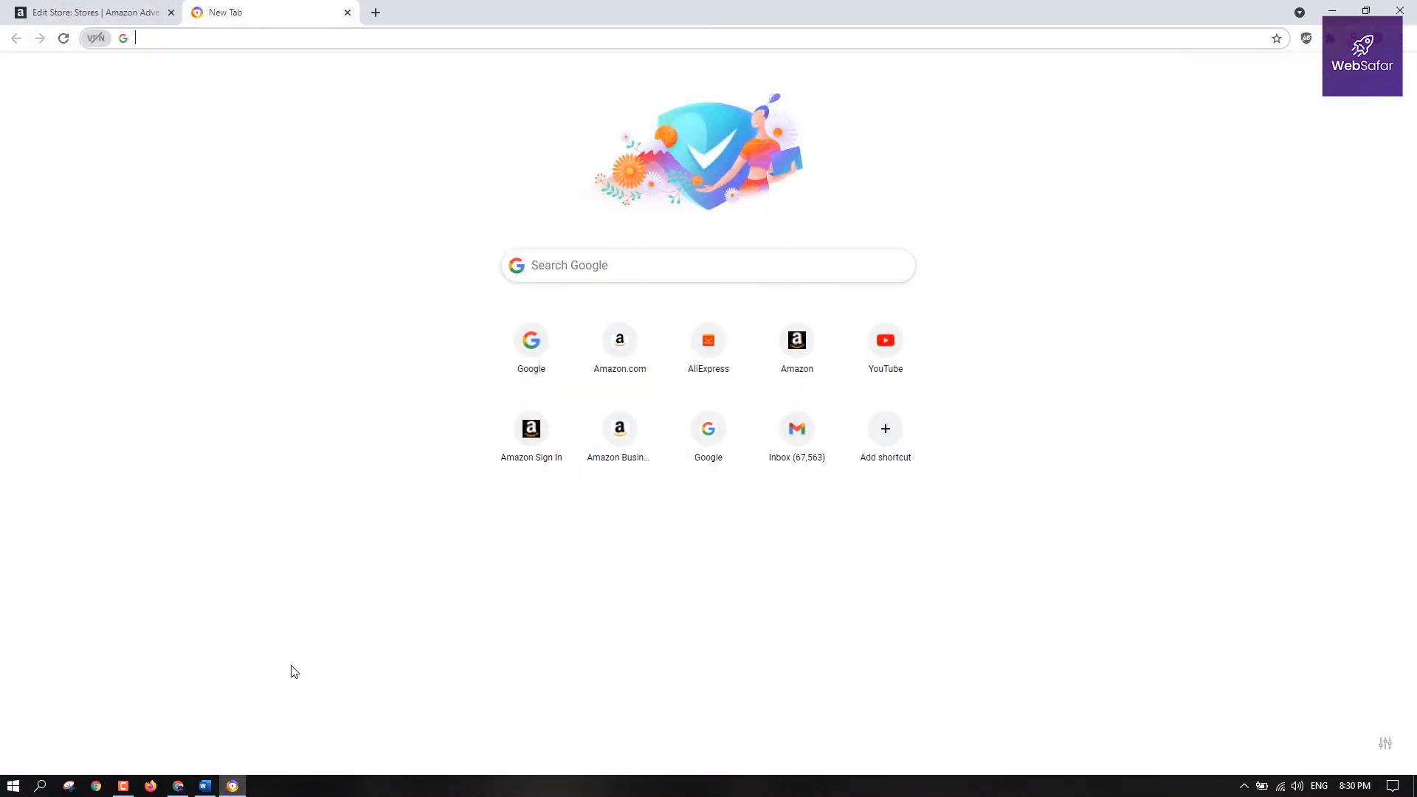
Save the second product image, showing the net's dimensions, to the desktop and return to the Amazon listing
left_click(179, 786)
left_click(1203, 324)
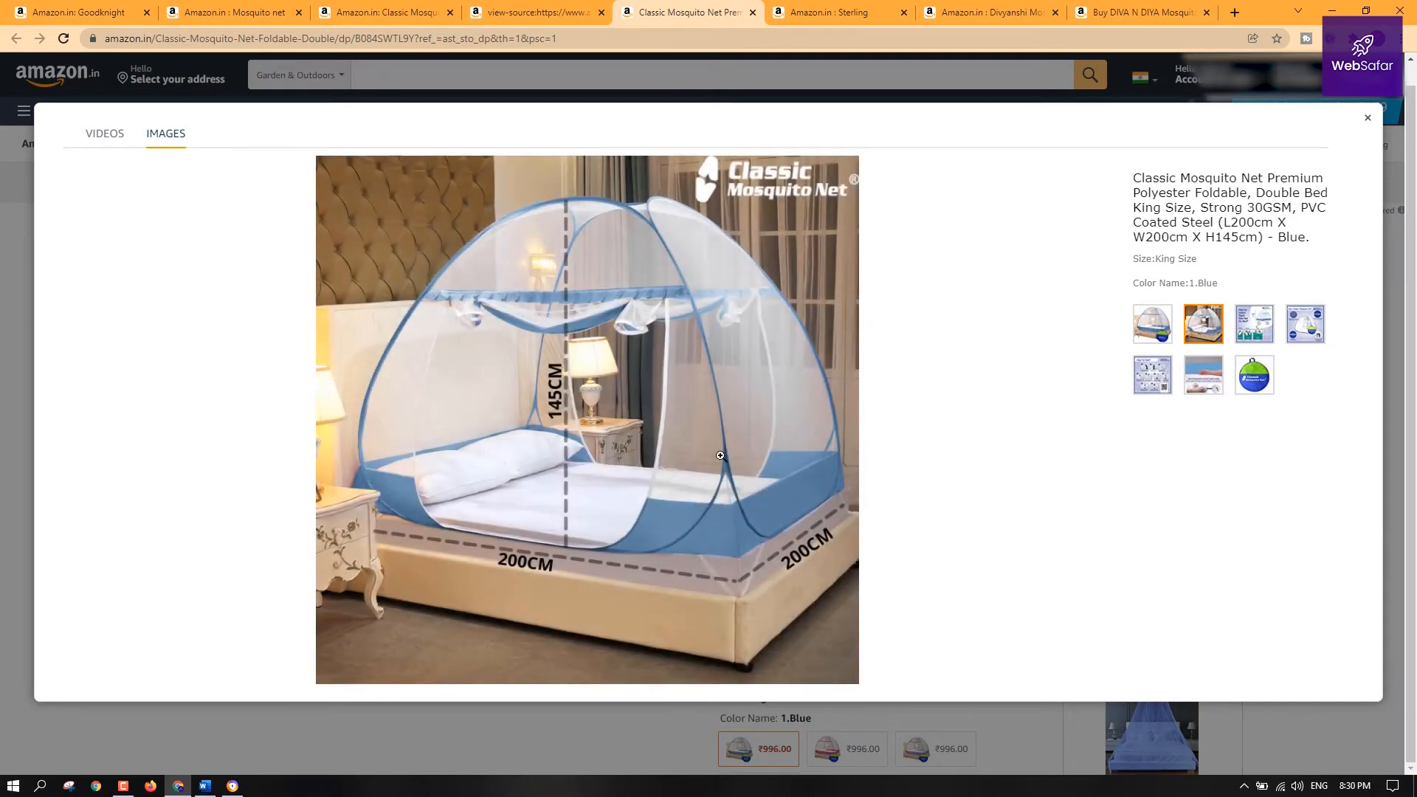
left_click_drag(721, 455, 417, 356)
key("super+d")
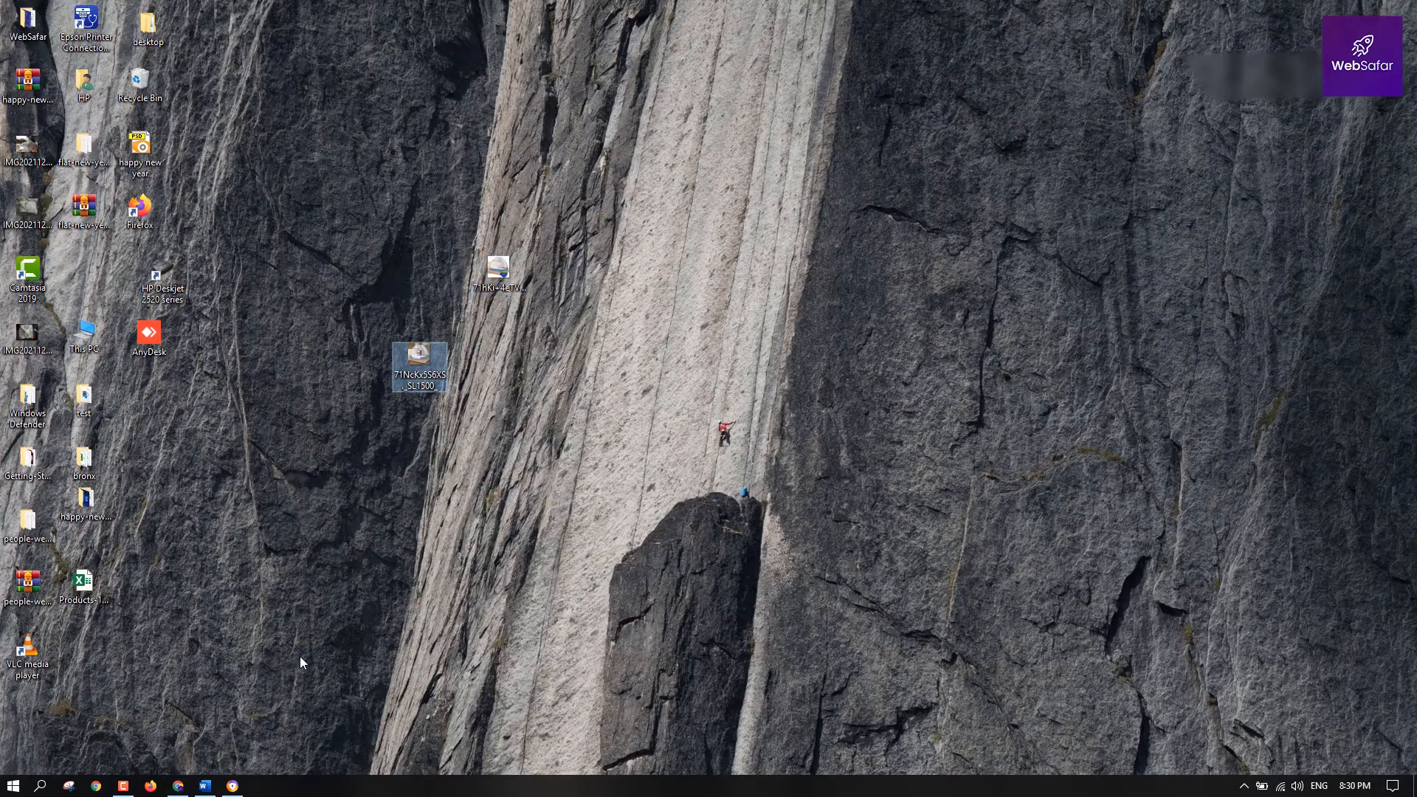
left_click(234, 786)
left_click(179, 786)
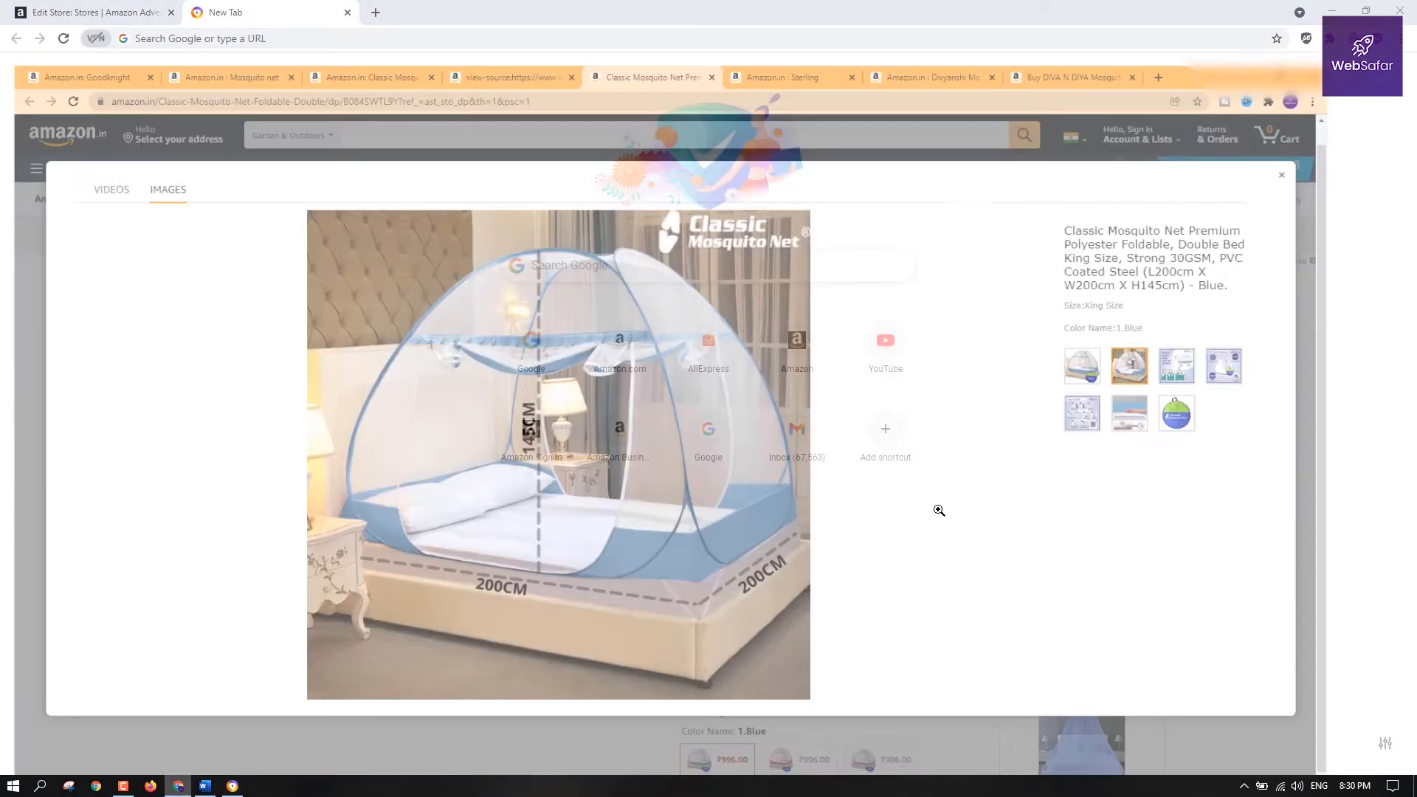
Save the "Why Classic Mosquito net?" infographic from the Amazon listing's product images to the desktop
left_click(1259, 326)
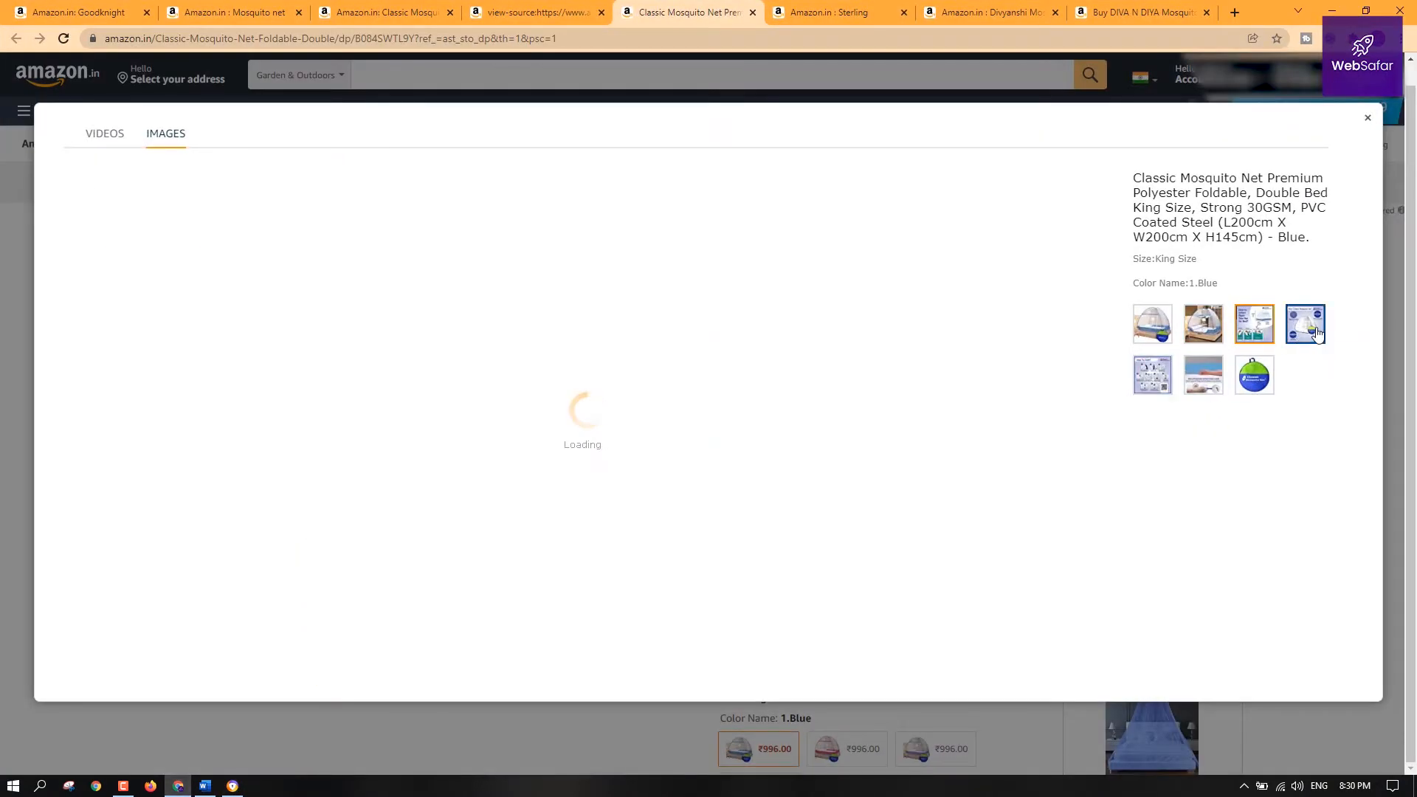
left_click(1303, 329)
left_click(1267, 325)
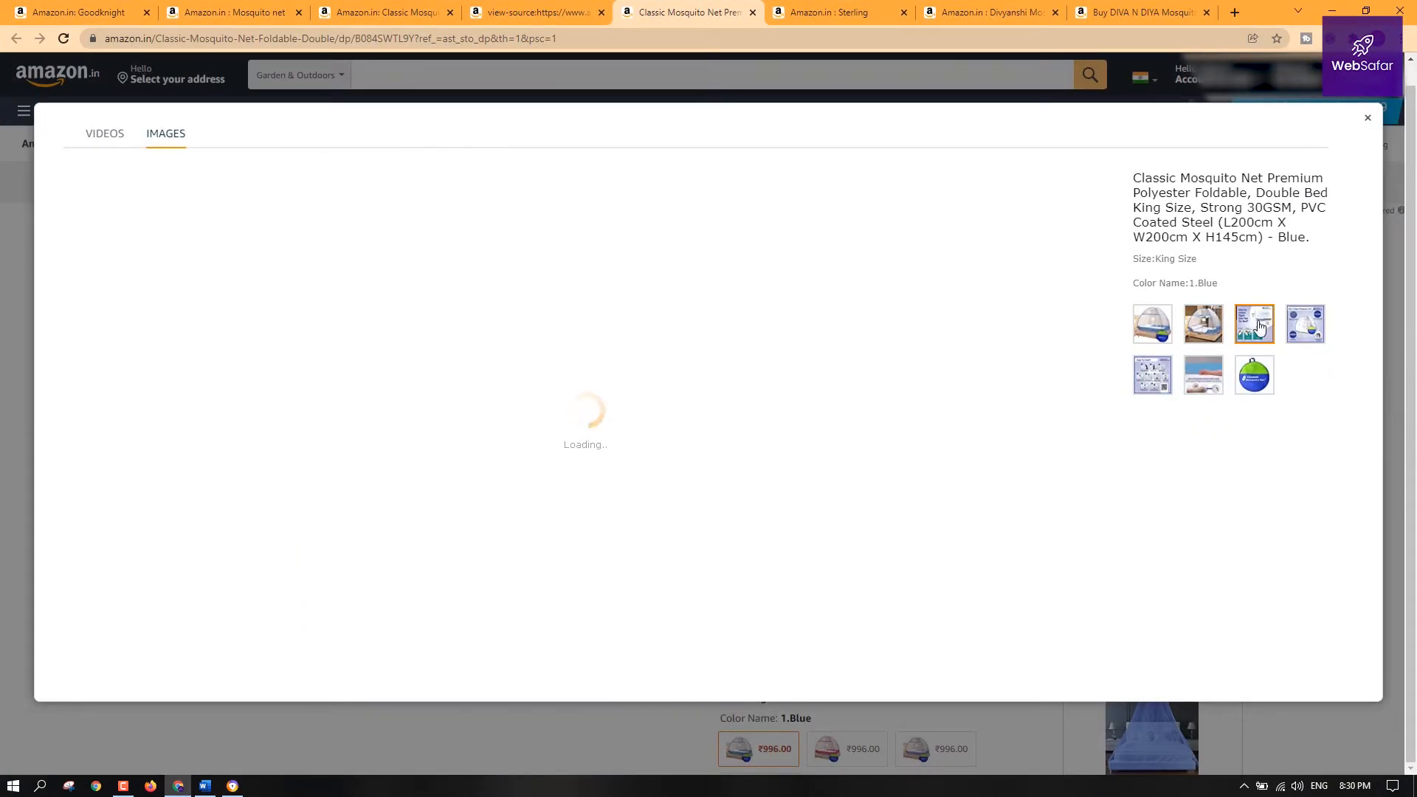
left_click_drag(604, 468, 444, 488)
key("super+d")
key("super+s")
key("Escape")
left_click(233, 786)
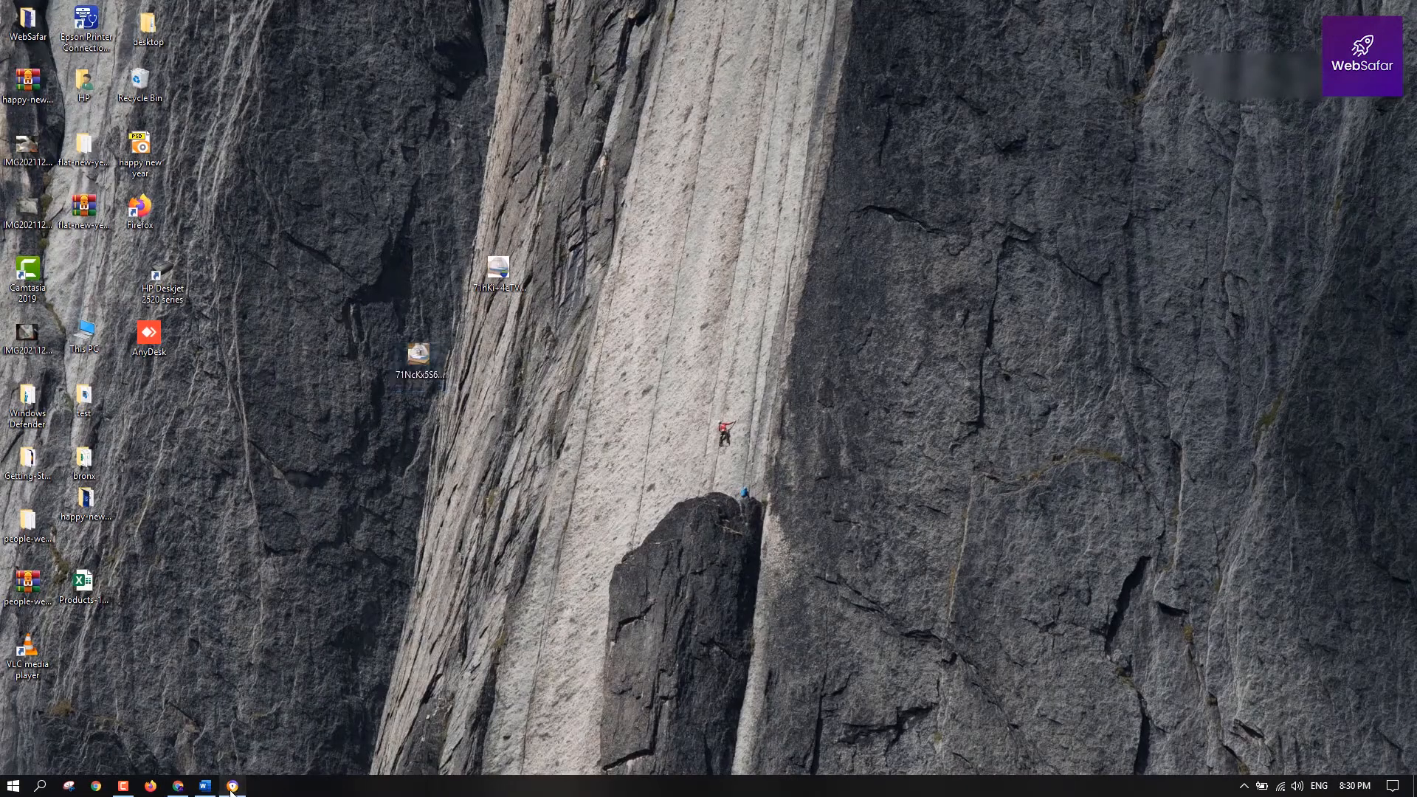
left_click(178, 786)
left_click_drag(556, 563, 521, 447)
key("super+d")
left_click_drag(578, 500, 611, 387)
left_click(232, 786)
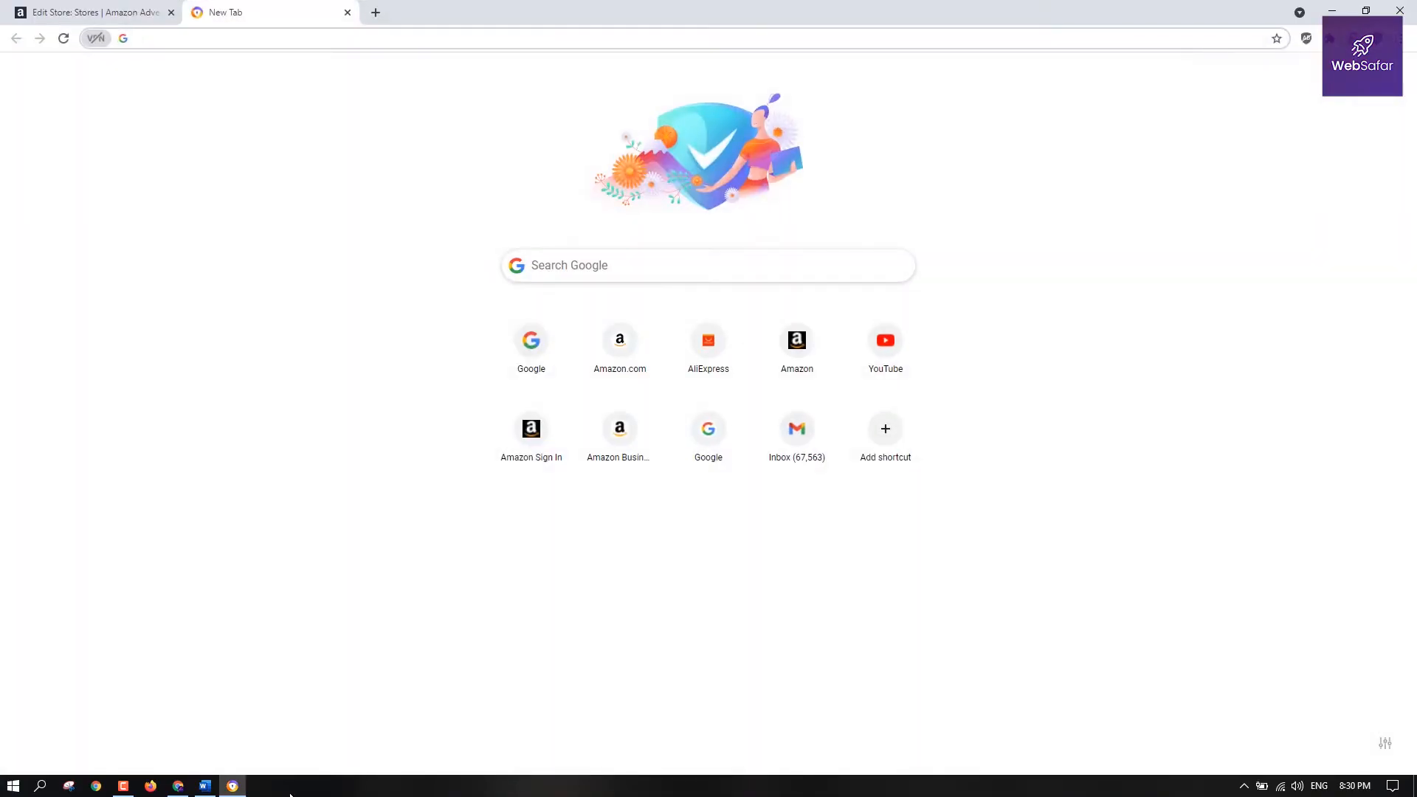
left_click(178, 786)
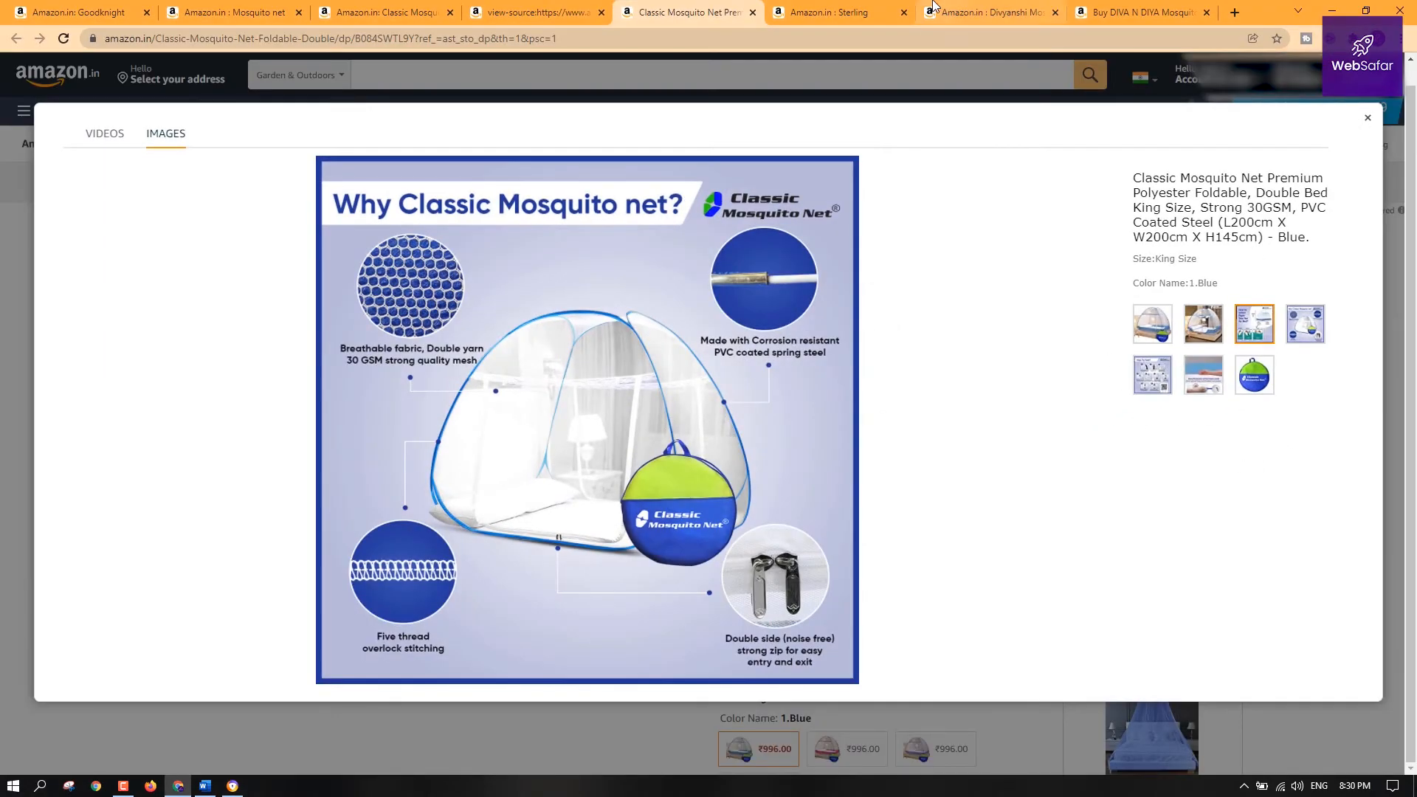
Return to the store editor and upload 71hKi+4eTVL._SL1500_ from the desktop to the Highlight page's gallery
left_click(223, 788)
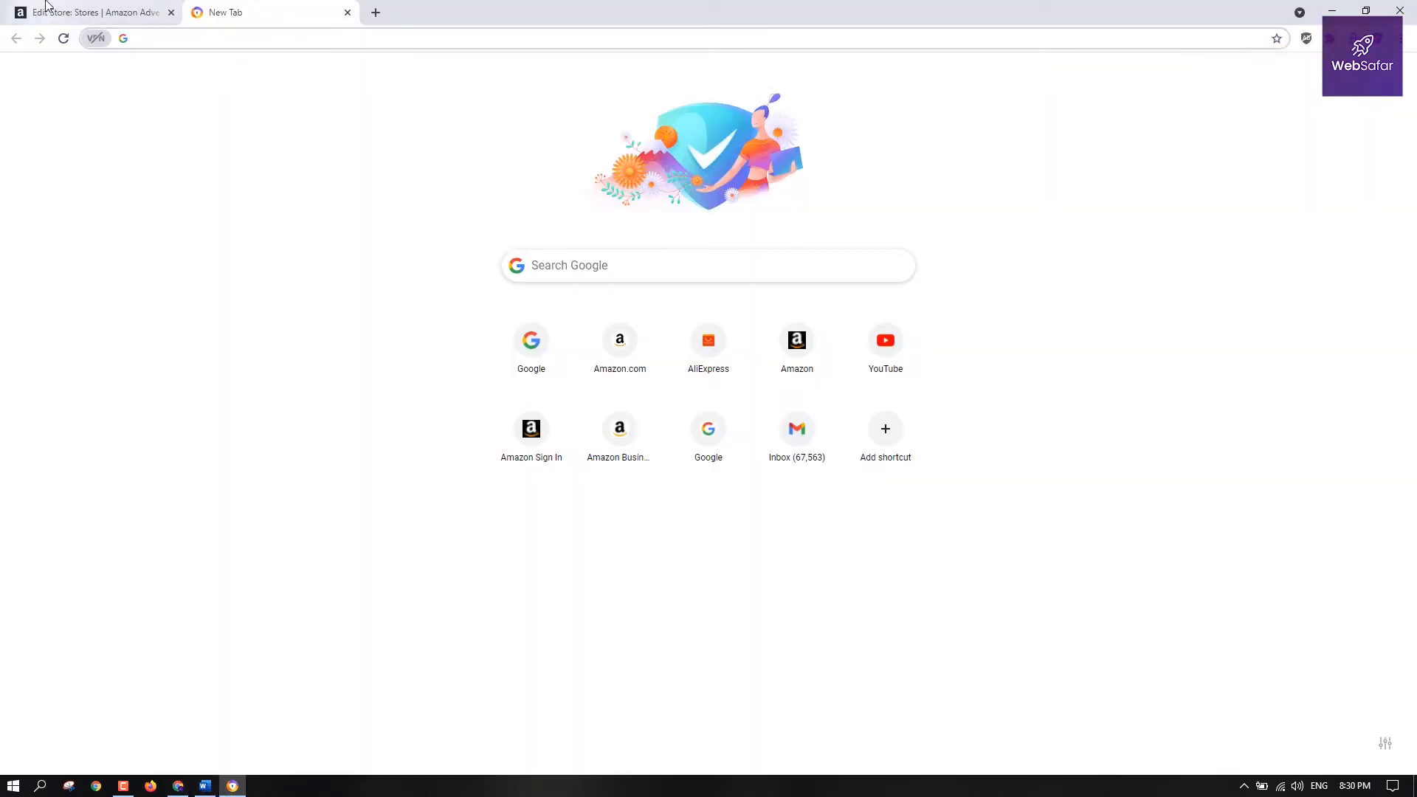
left_click(81, 12)
left_click(1210, 452)
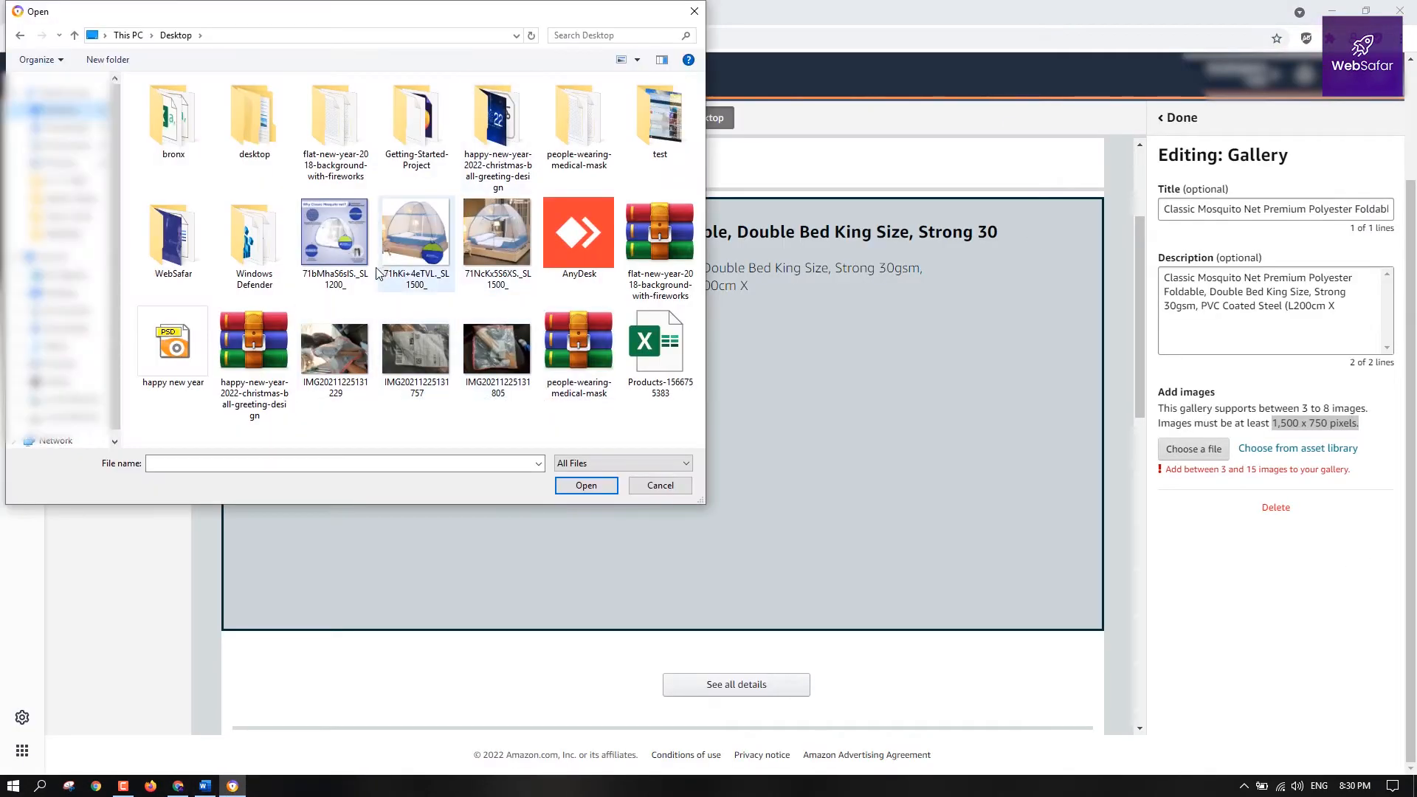
left_click(343, 247)
left_click(497, 244)
left_click(425, 280)
left_click(336, 239)
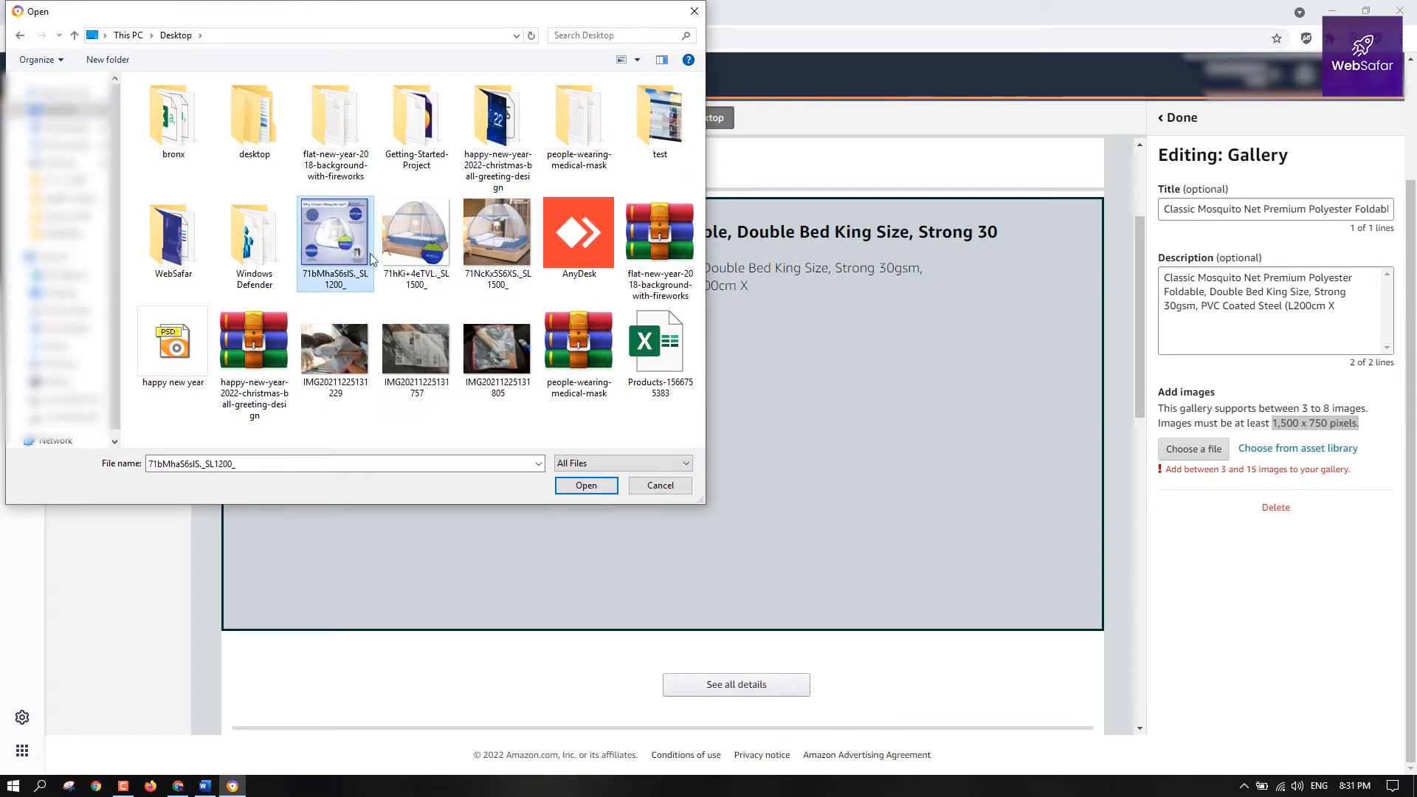
left_click(499, 244)
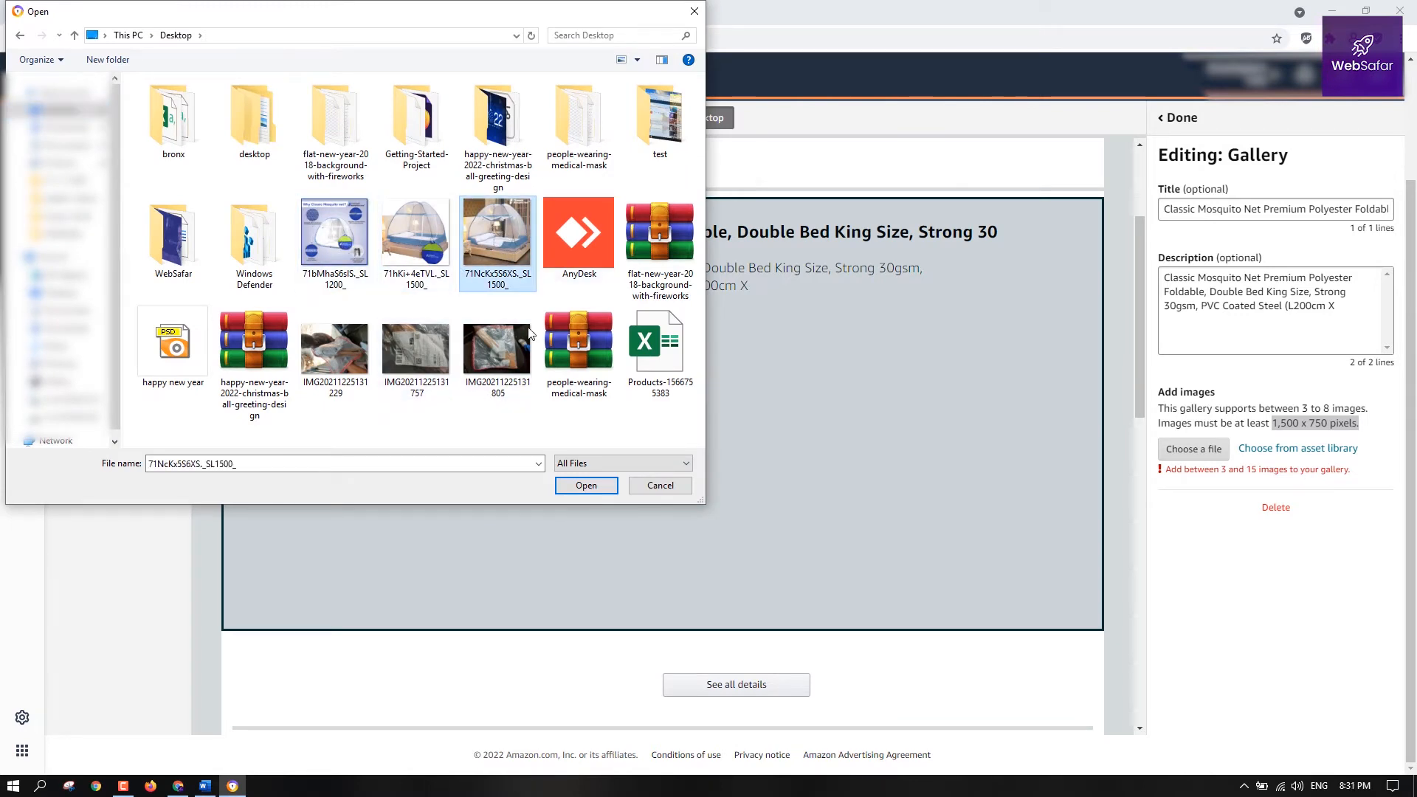
left_click(434, 225)
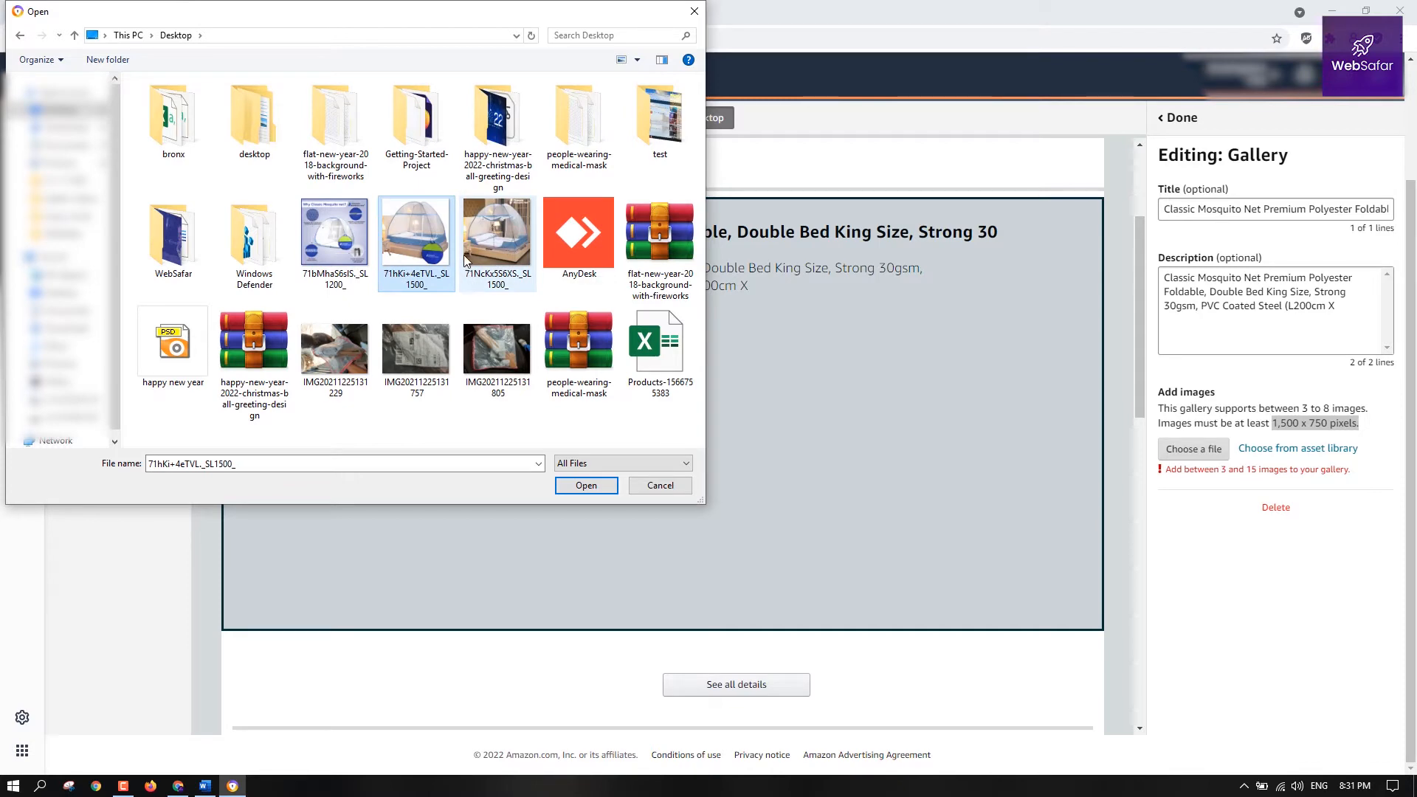
left_click(589, 486)
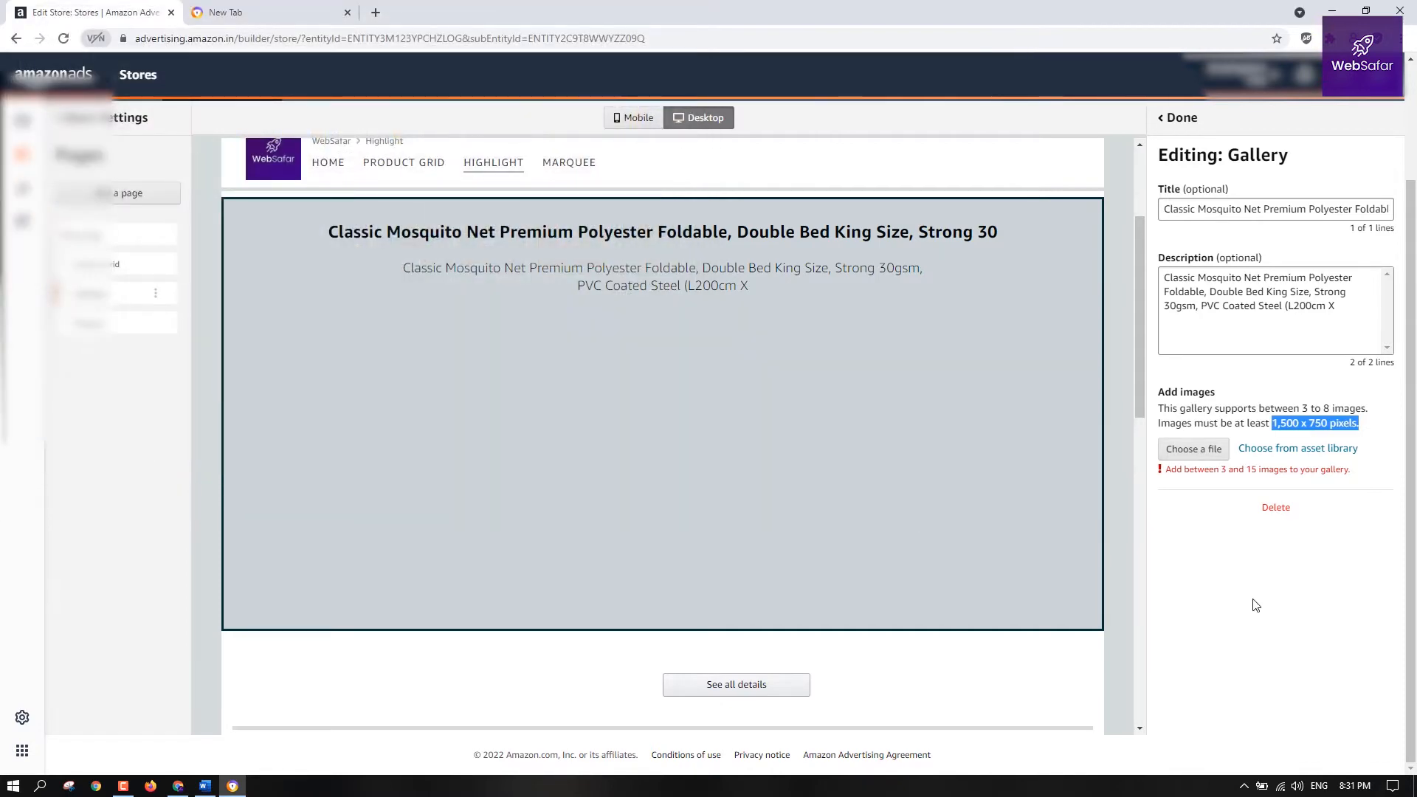
Title the uploaded gallery image "Mosquito Net" and add it to the gallery
left_click_drag(1198, 253, 1307, 253)
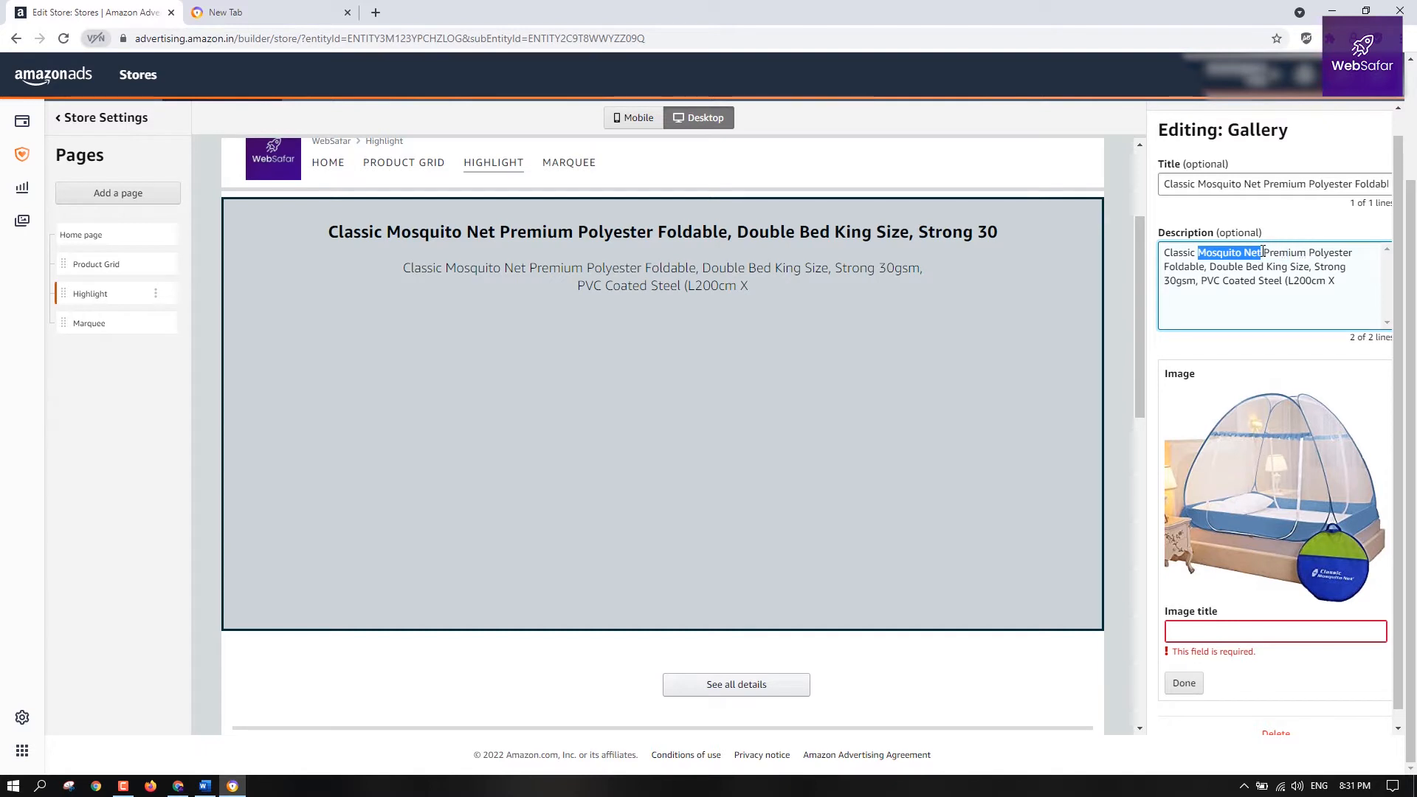
left_click(1215, 634)
type("Mosquito Net")
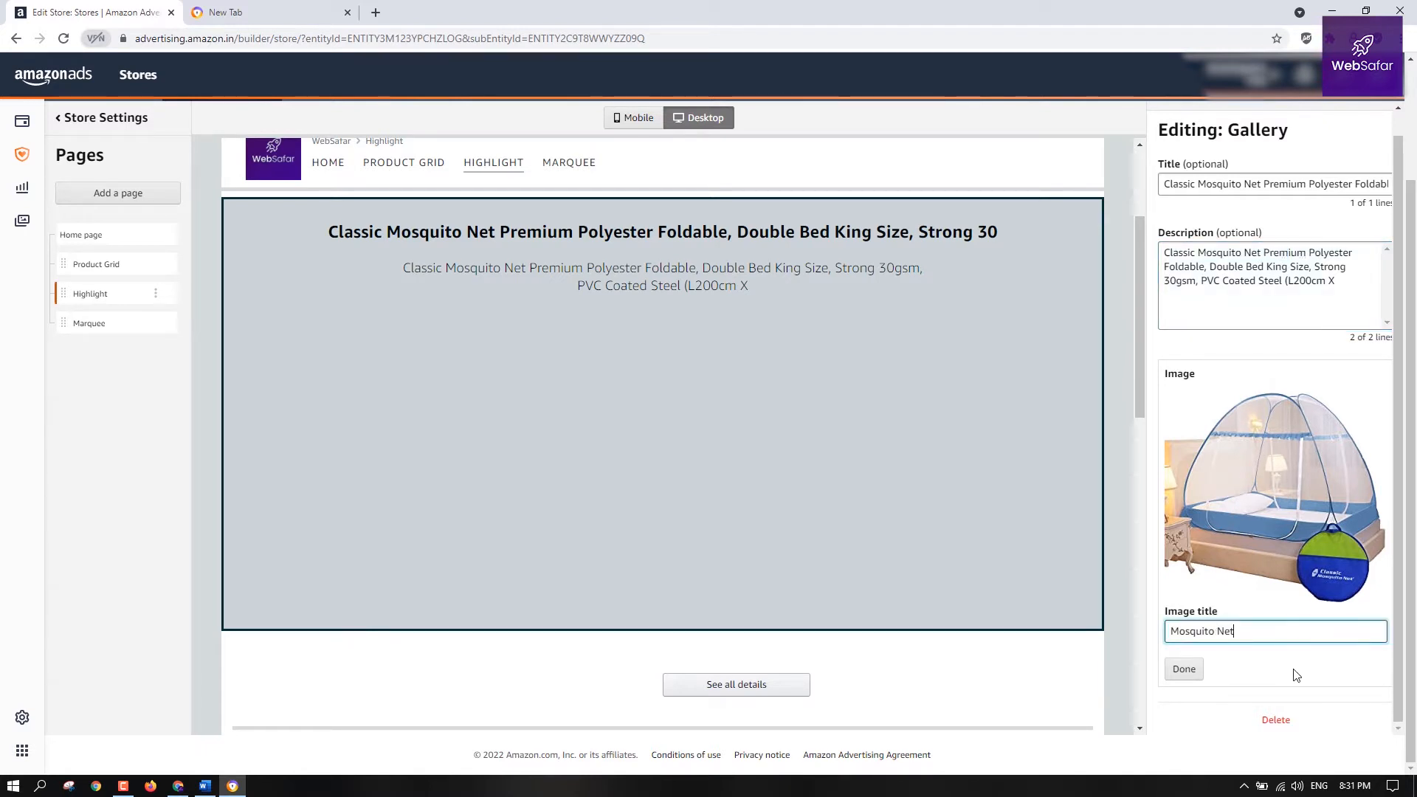
left_click(1184, 669)
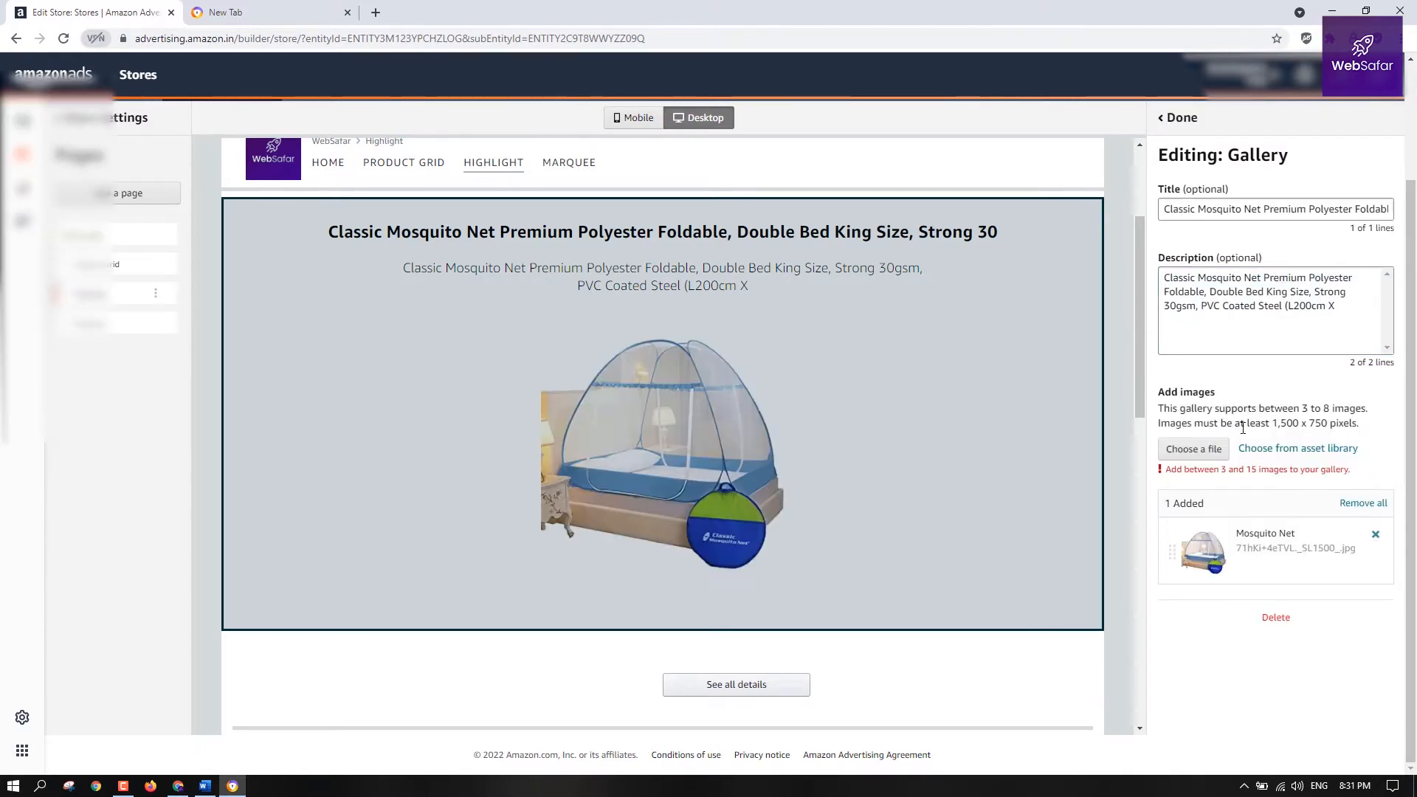
Upload the dimensions image 71NcKx5S6XS._SL1500_ from the desktop as another gallery image
left_click(1193, 449)
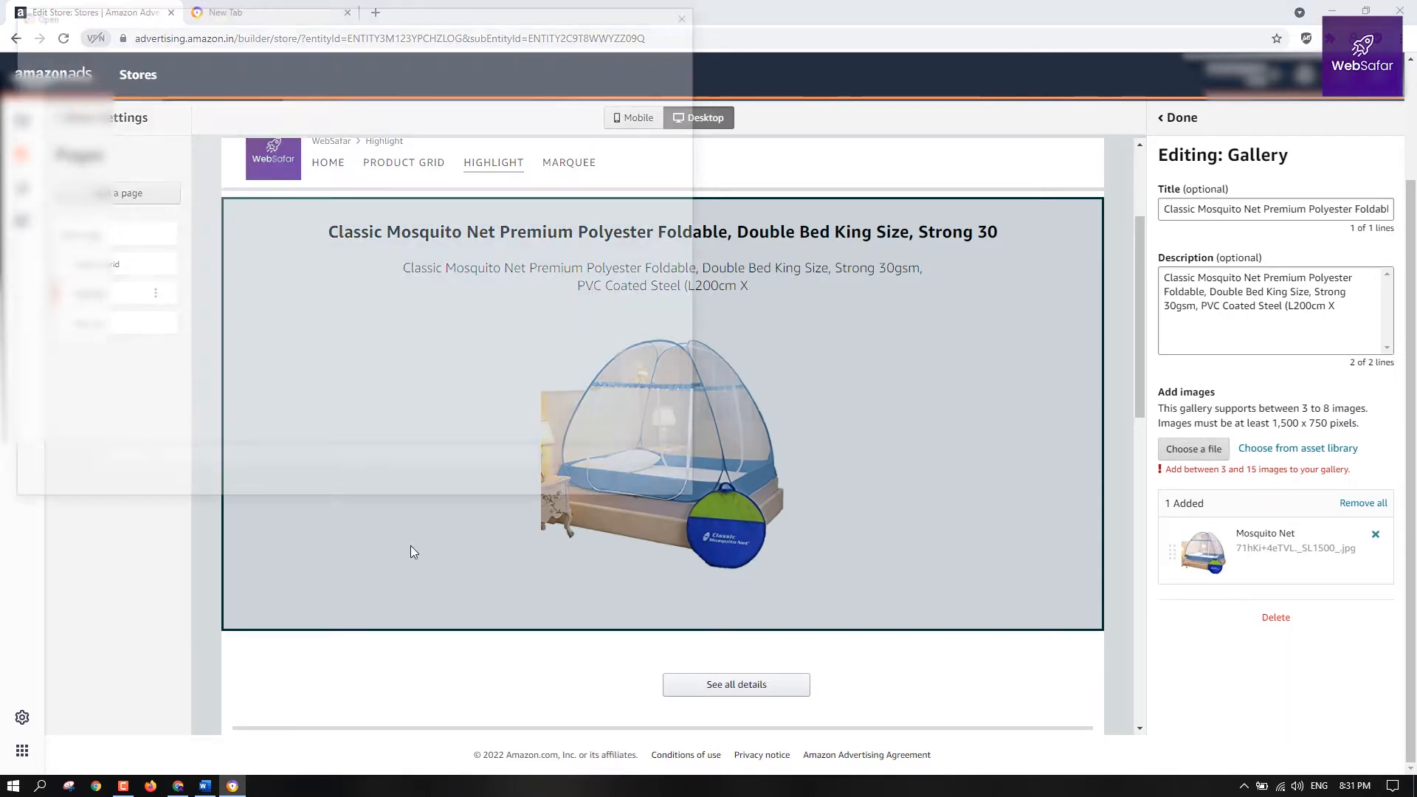
left_click(415, 235)
left_click(496, 235)
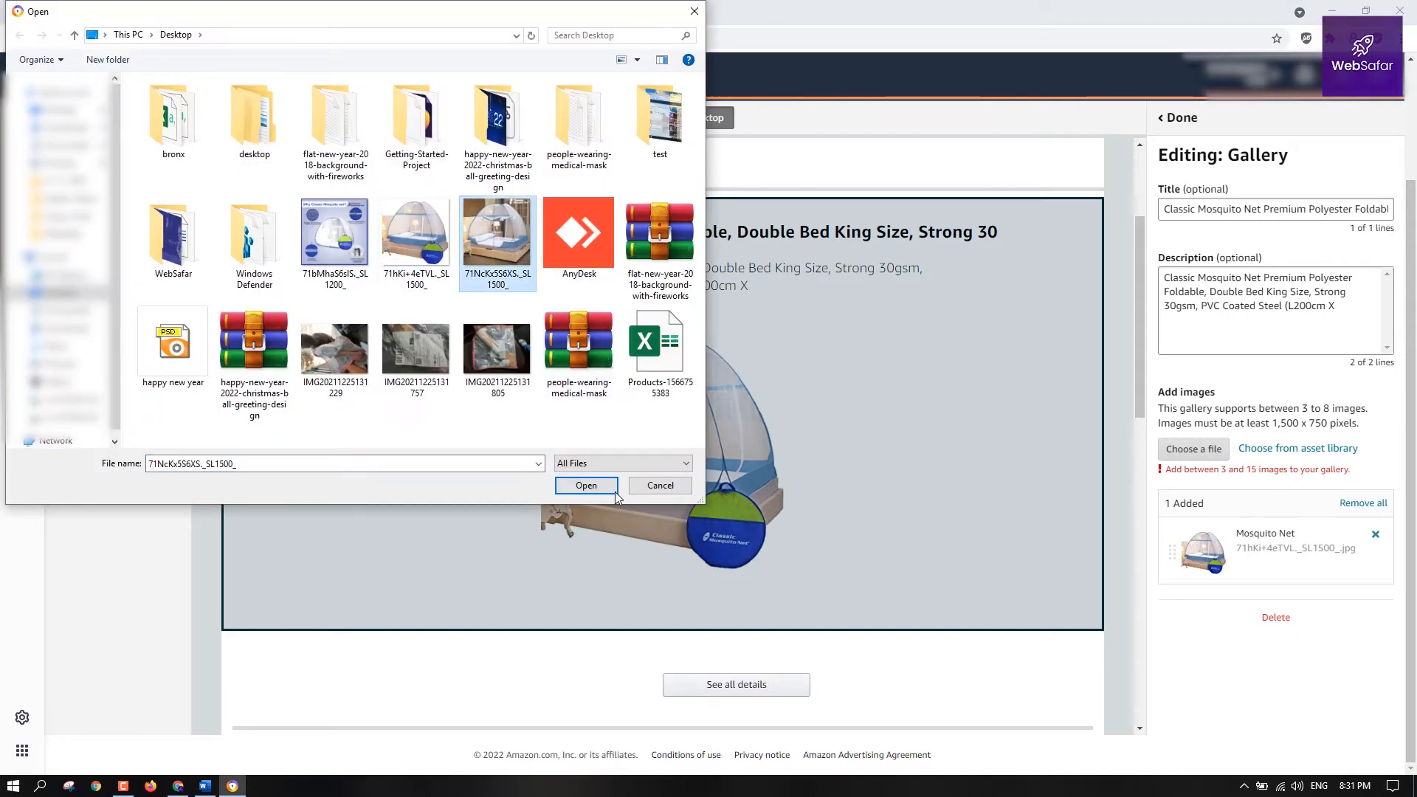
left_click(586, 485)
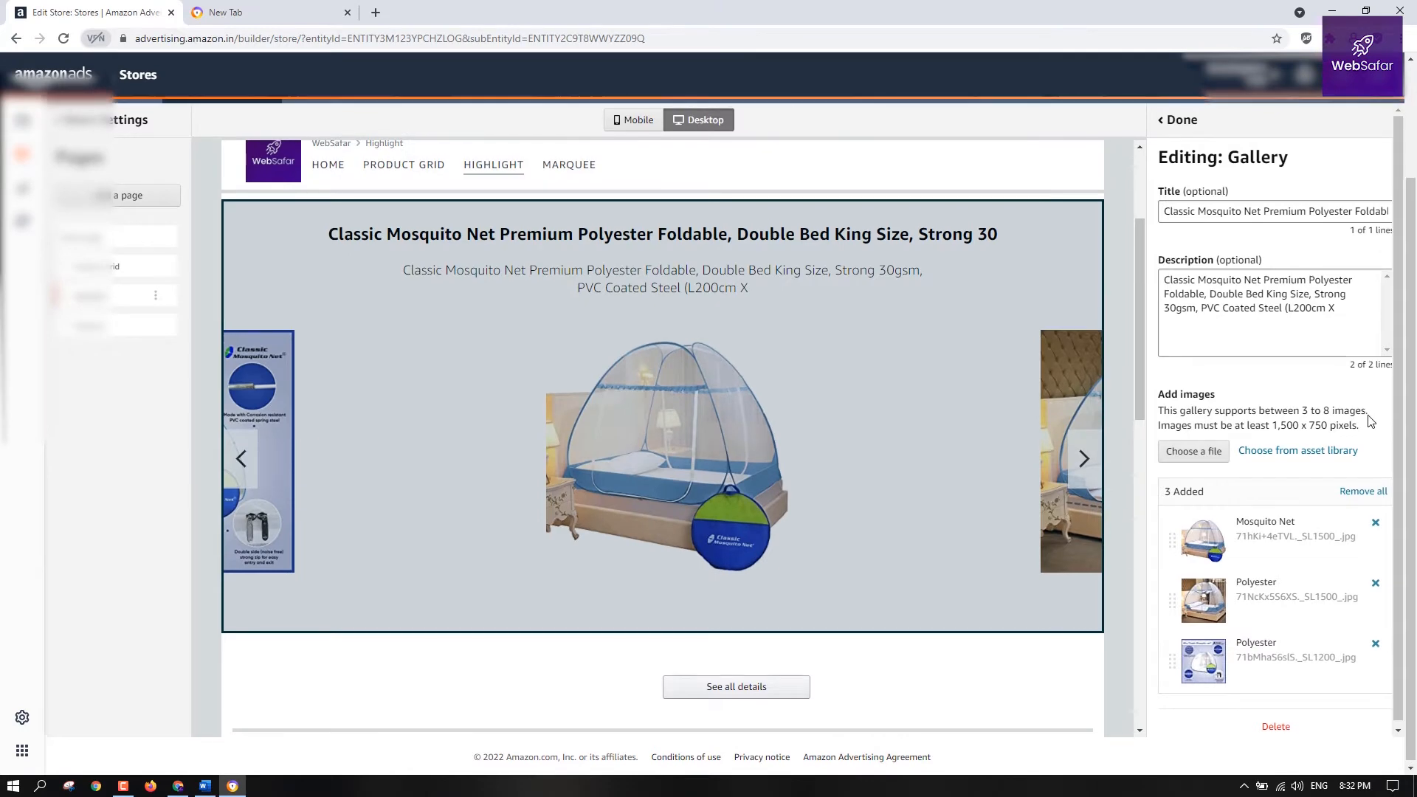
Finish editing the gallery and review its title, description and images on the Highlight page
scroll(1173, 290, "up", 2)
left_click(1180, 261)
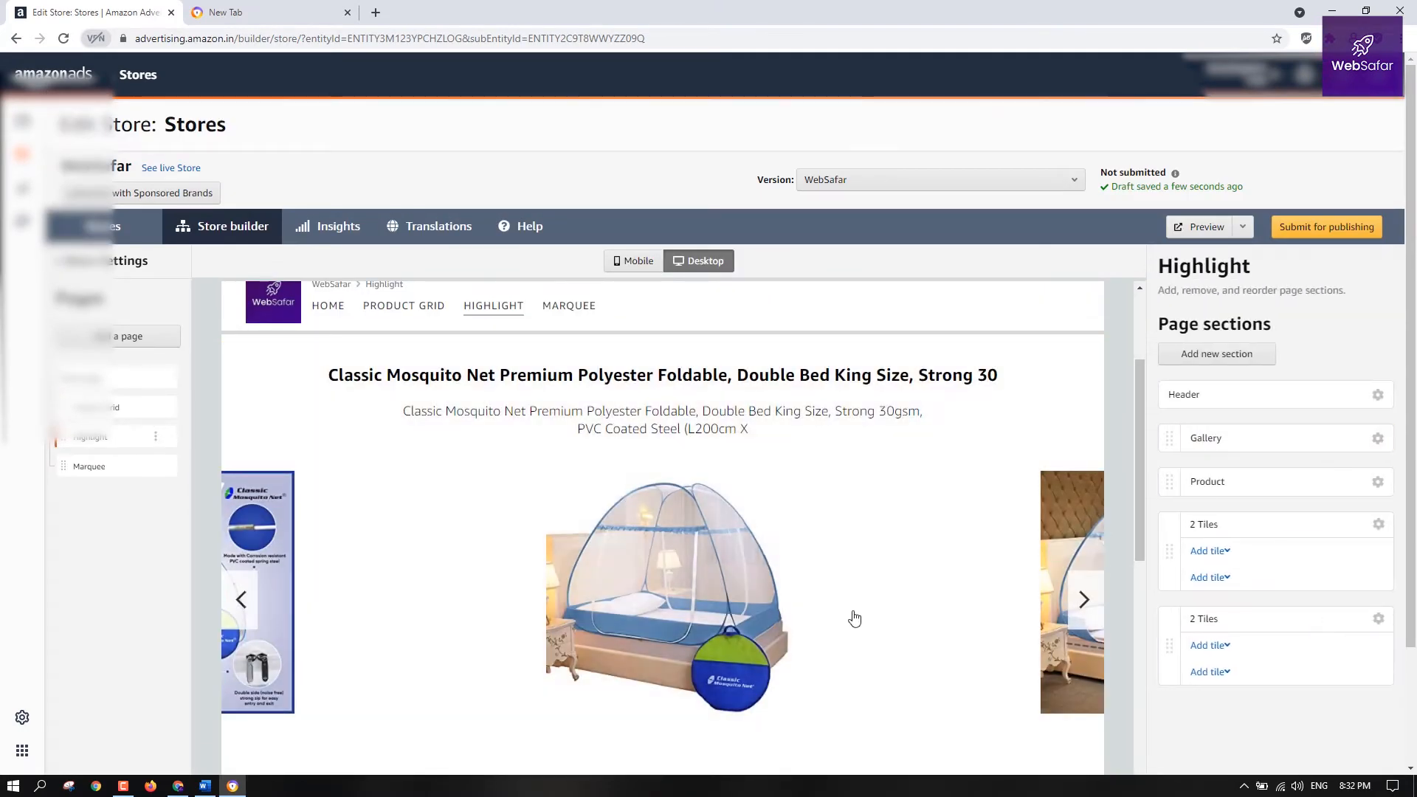
scroll(959, 617, "down", 3)
scroll(1064, 616, "up", 5)
left_click(1061, 395)
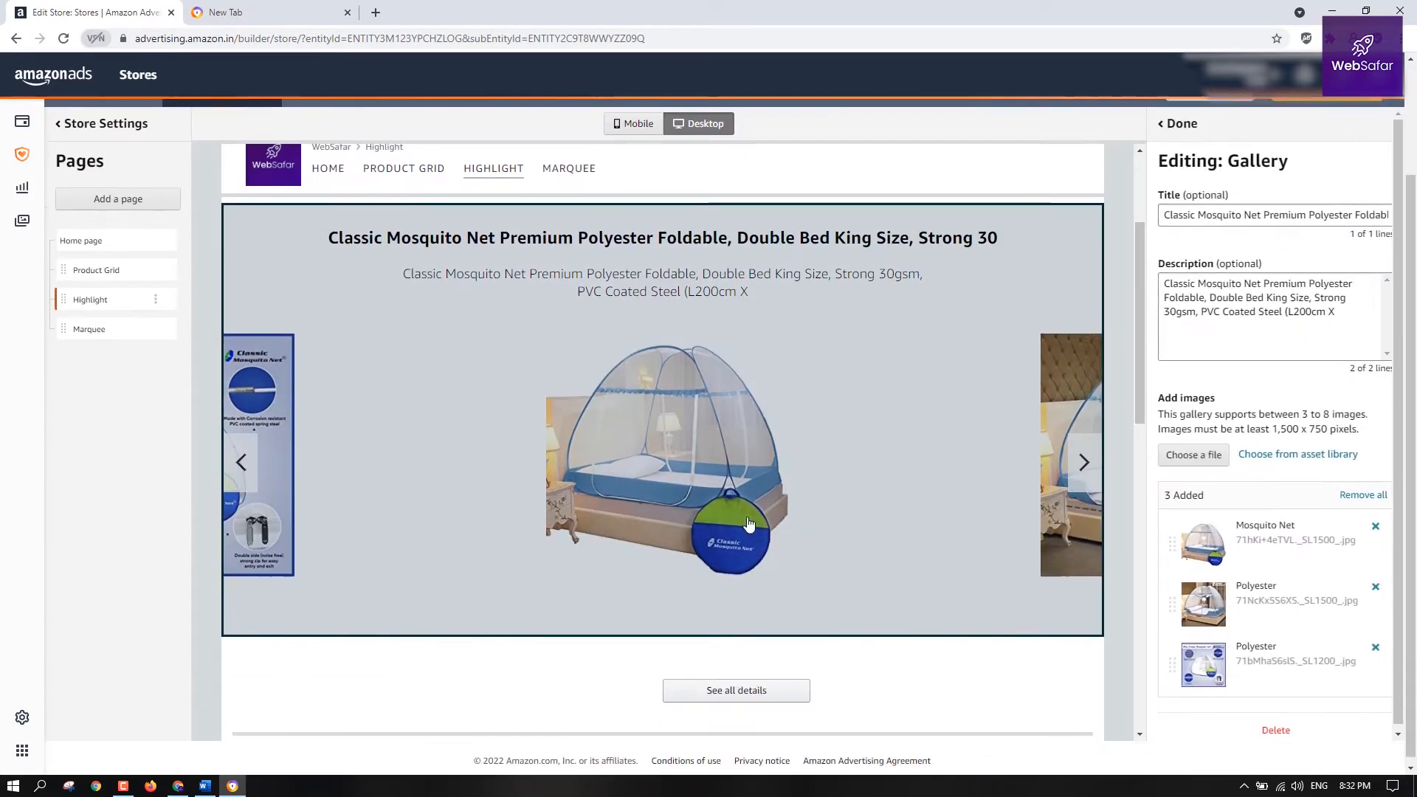
scroll(1093, 401, "up", 2)
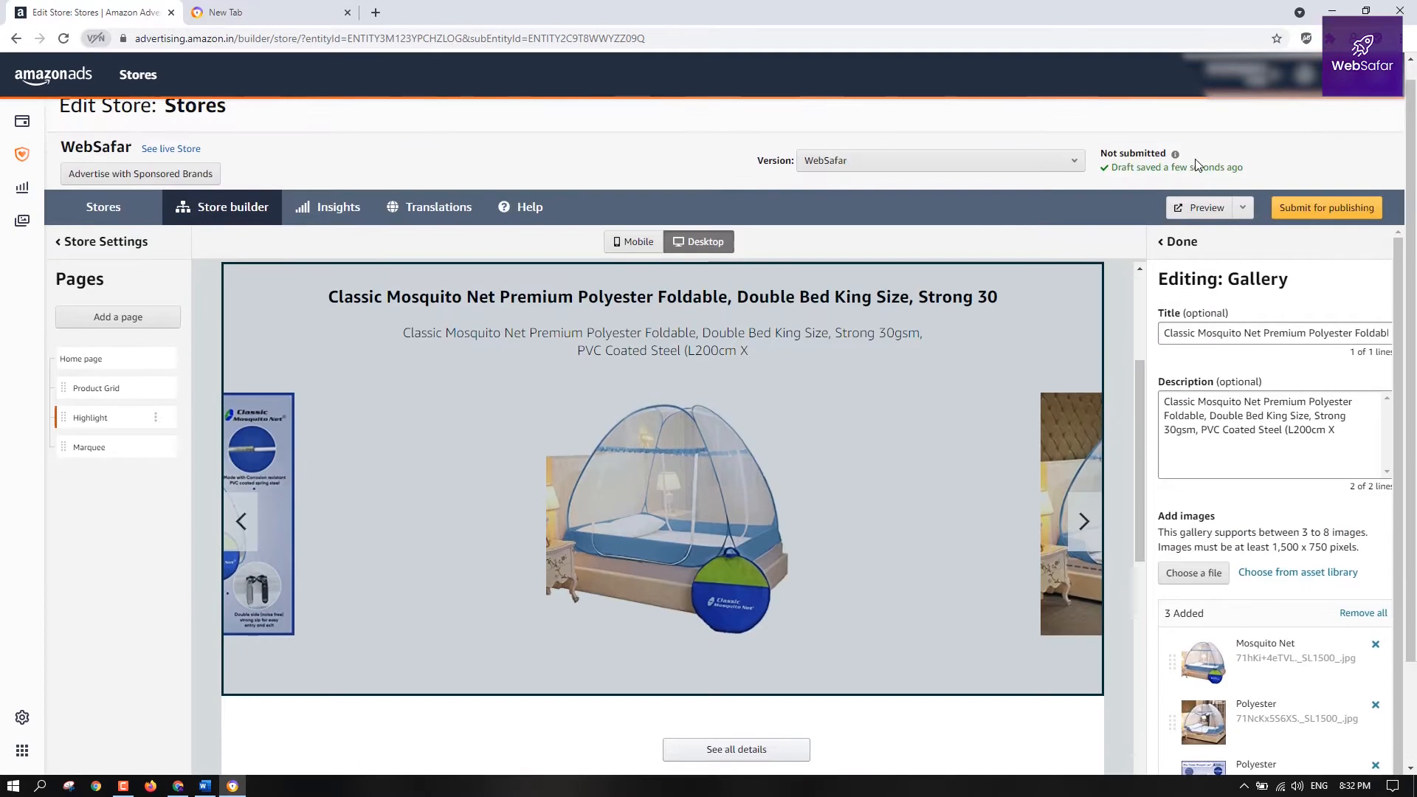
left_click(1181, 261)
scroll(1055, 671, "down", 3)
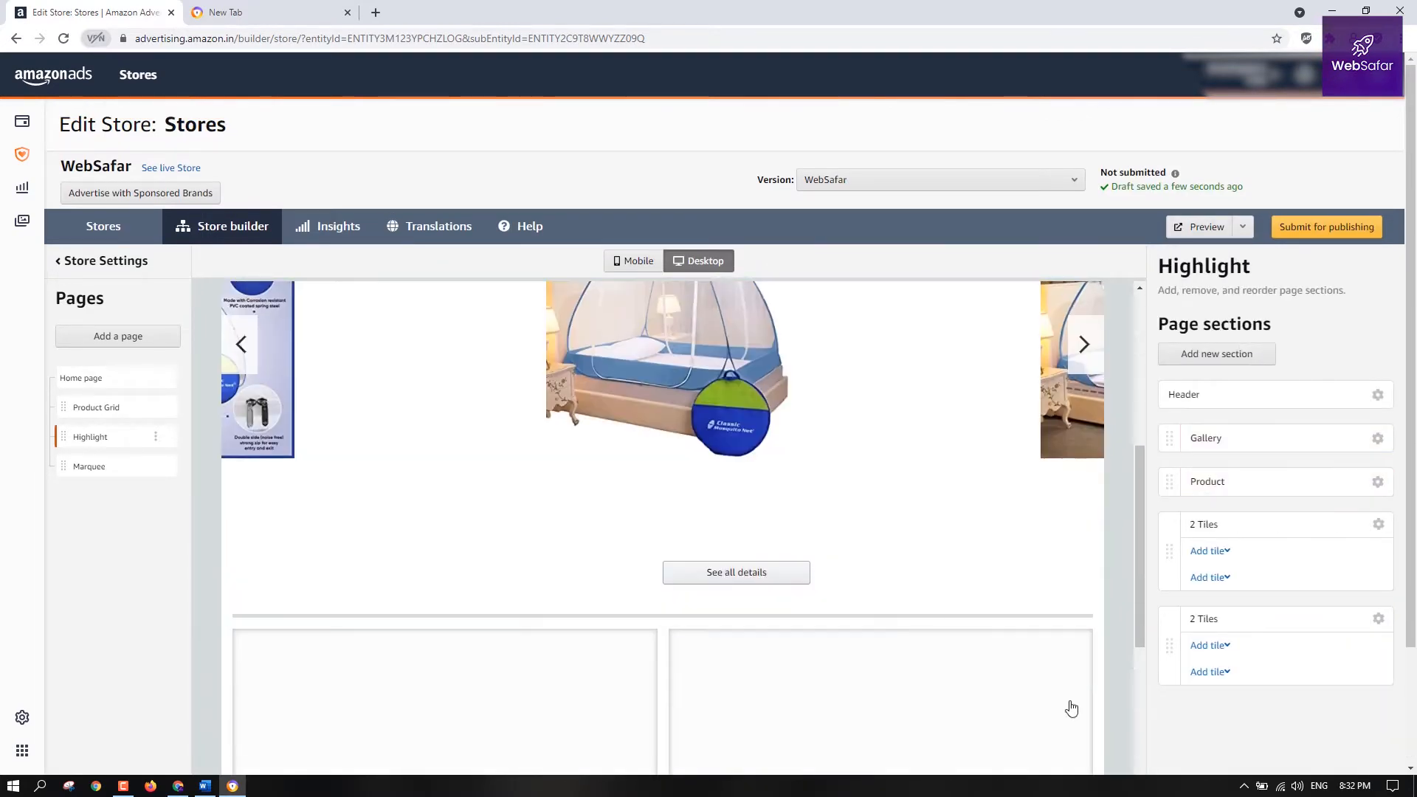
scroll(848, 486, "up", 3)
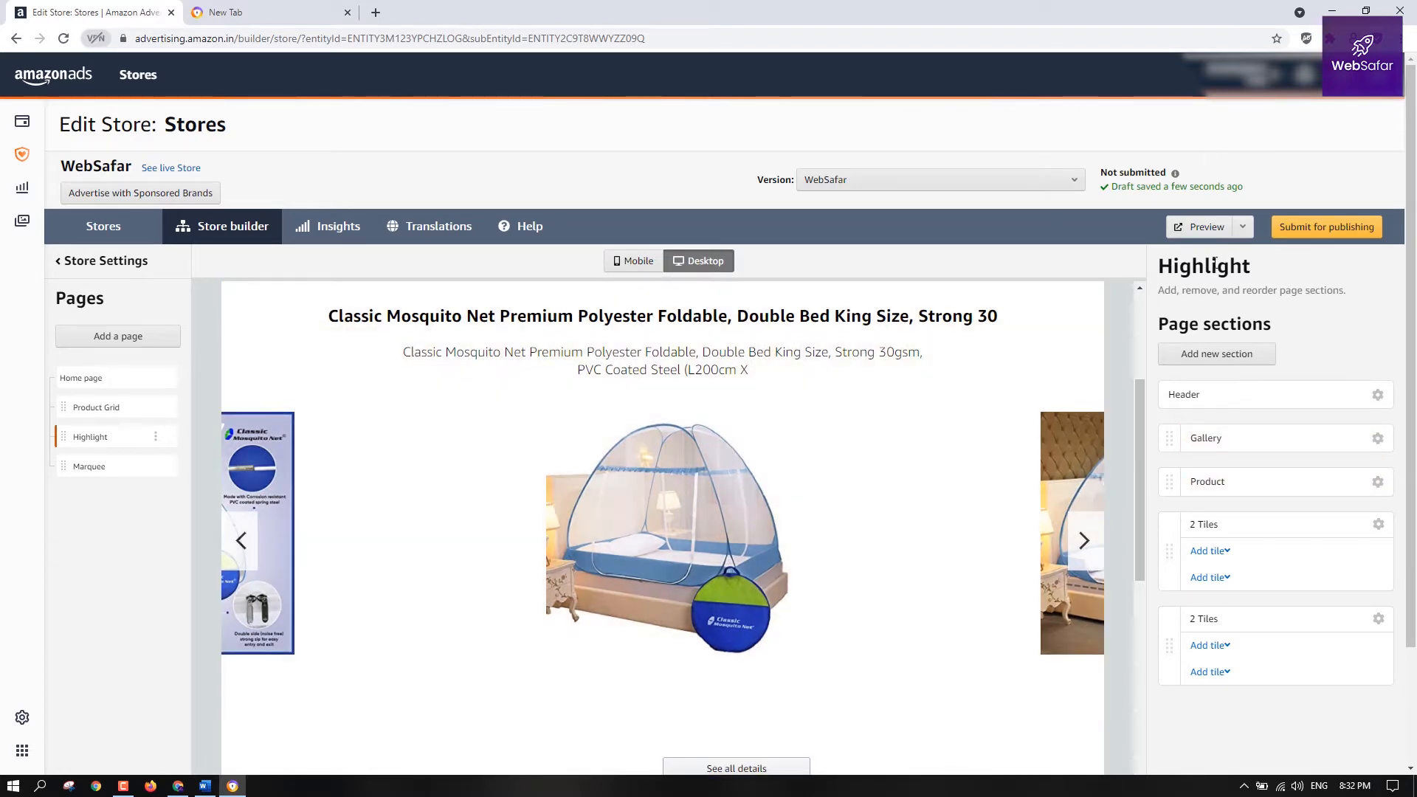
Preview the Highlight page, cycle through the gallery images, inspect the sections below and return to the store editor
left_click(1219, 232)
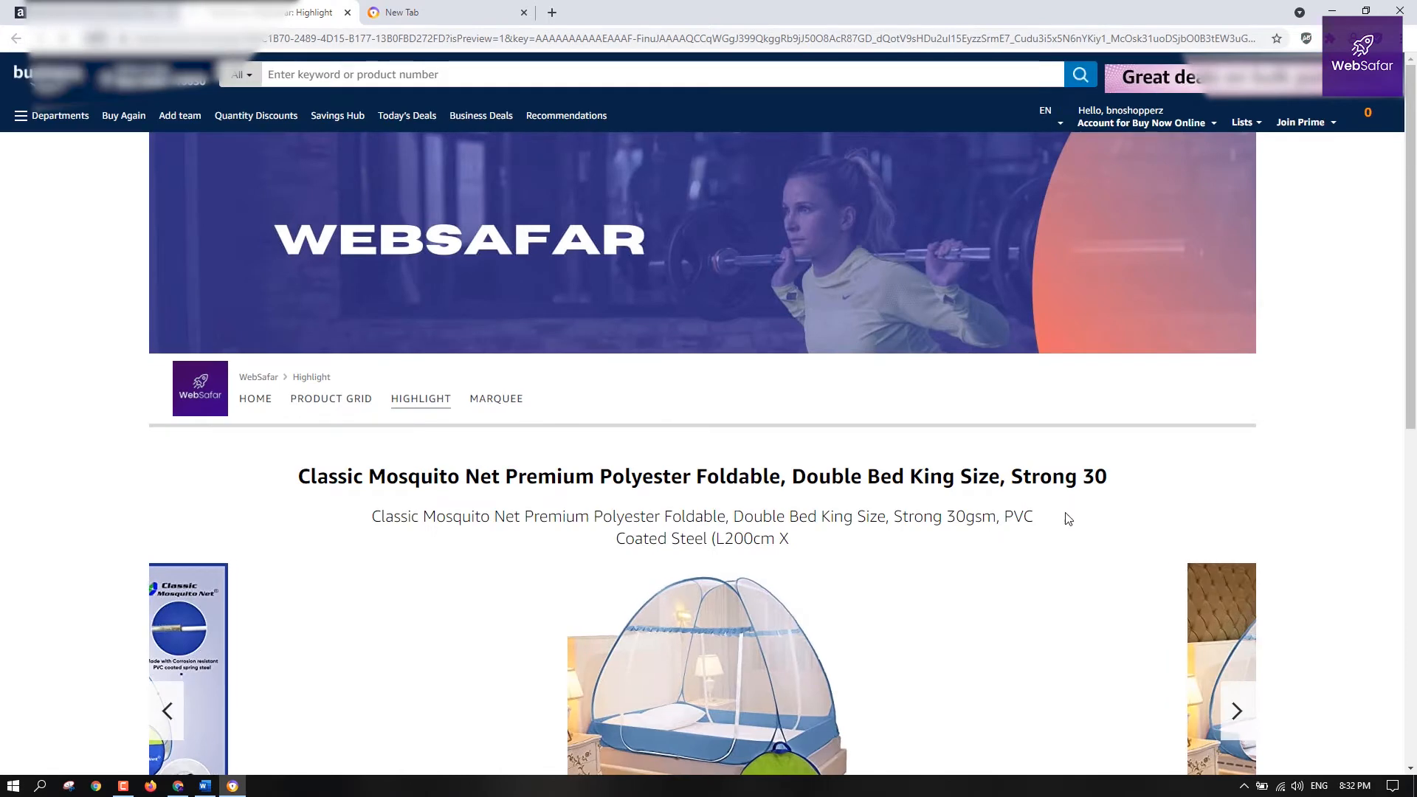
scroll(975, 613, "down", 5)
scroll(975, 613, "up", 3)
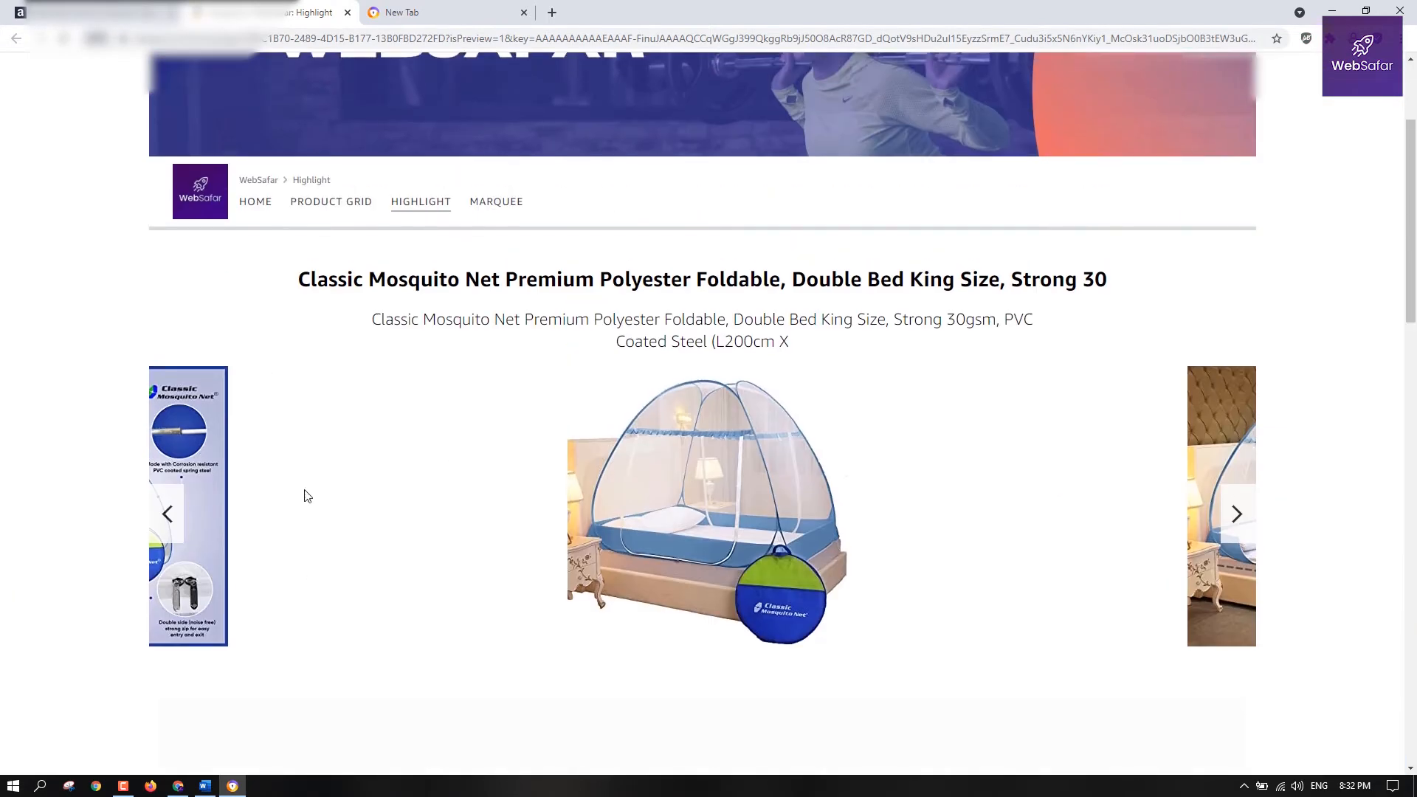
left_click(1238, 515)
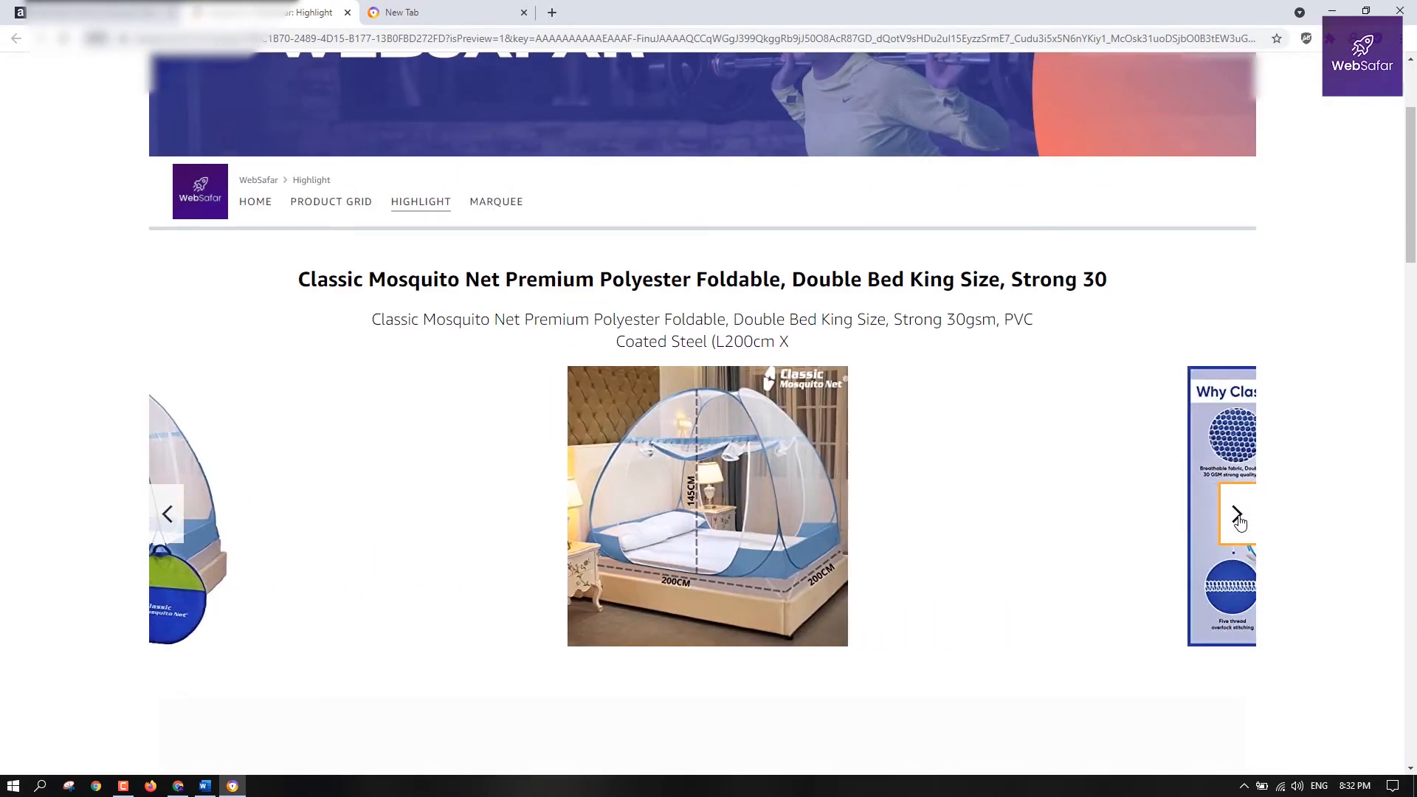
left_click(1238, 514)
left_click(1237, 515)
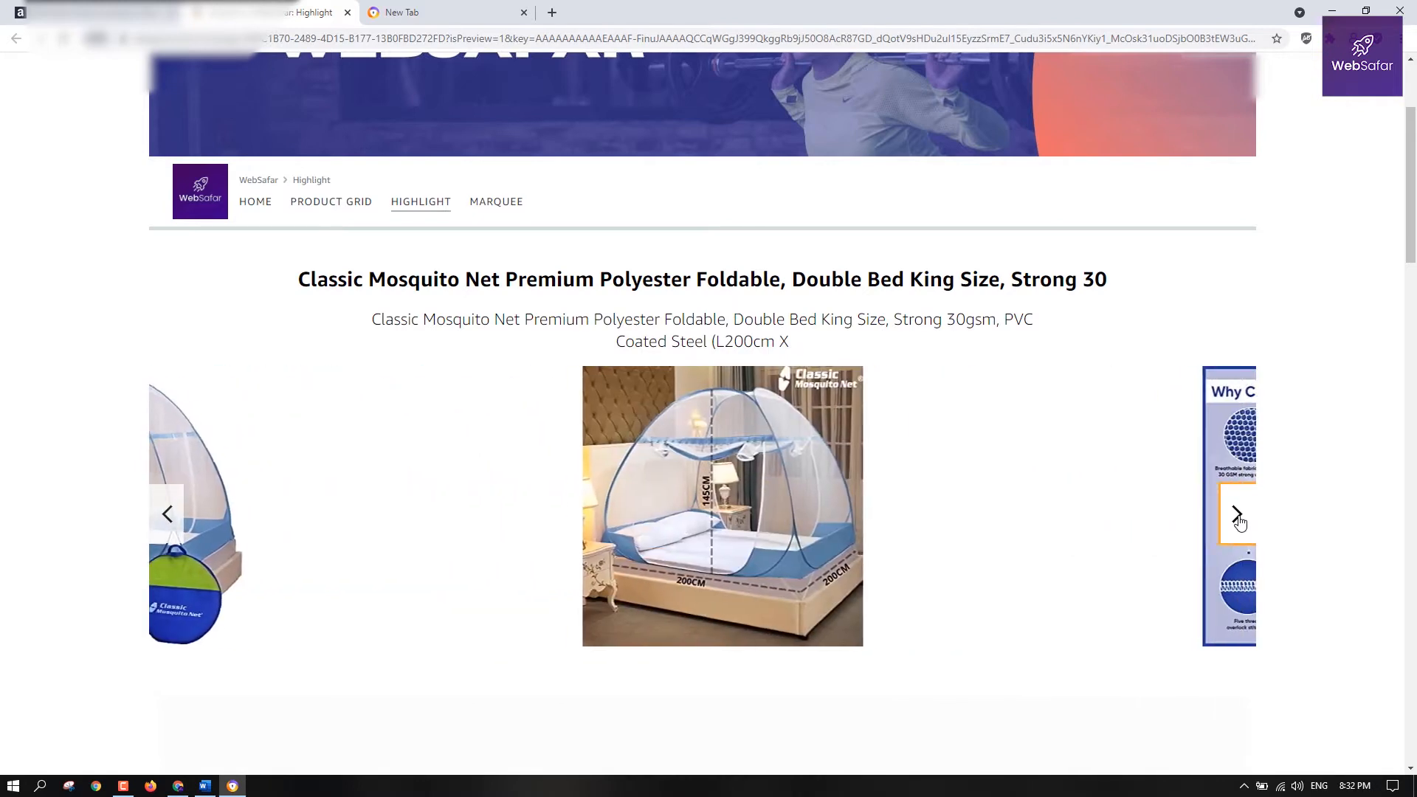
left_click(1238, 514)
left_click(1237, 515)
scroll(1237, 520, "down", 15)
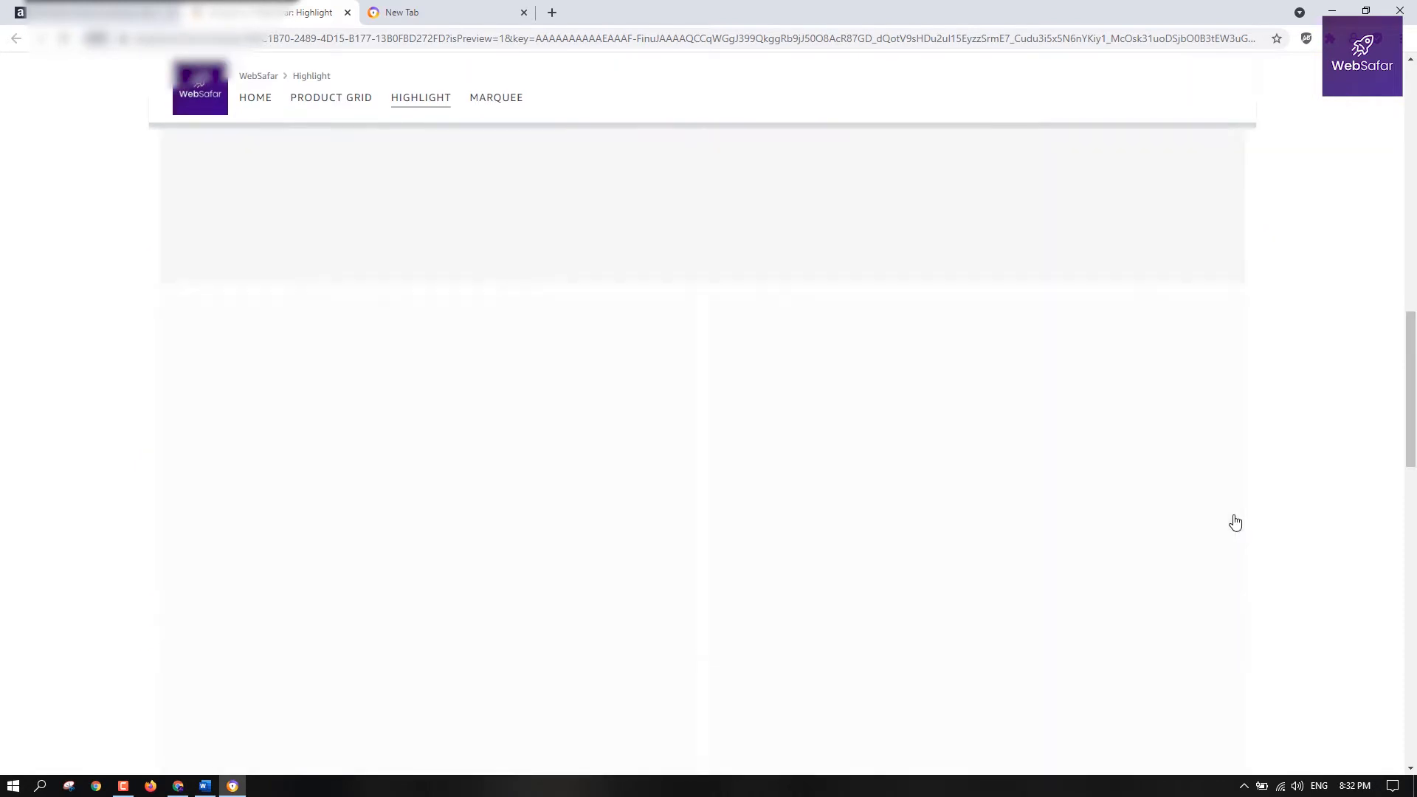
scroll(1228, 520, "up", 20)
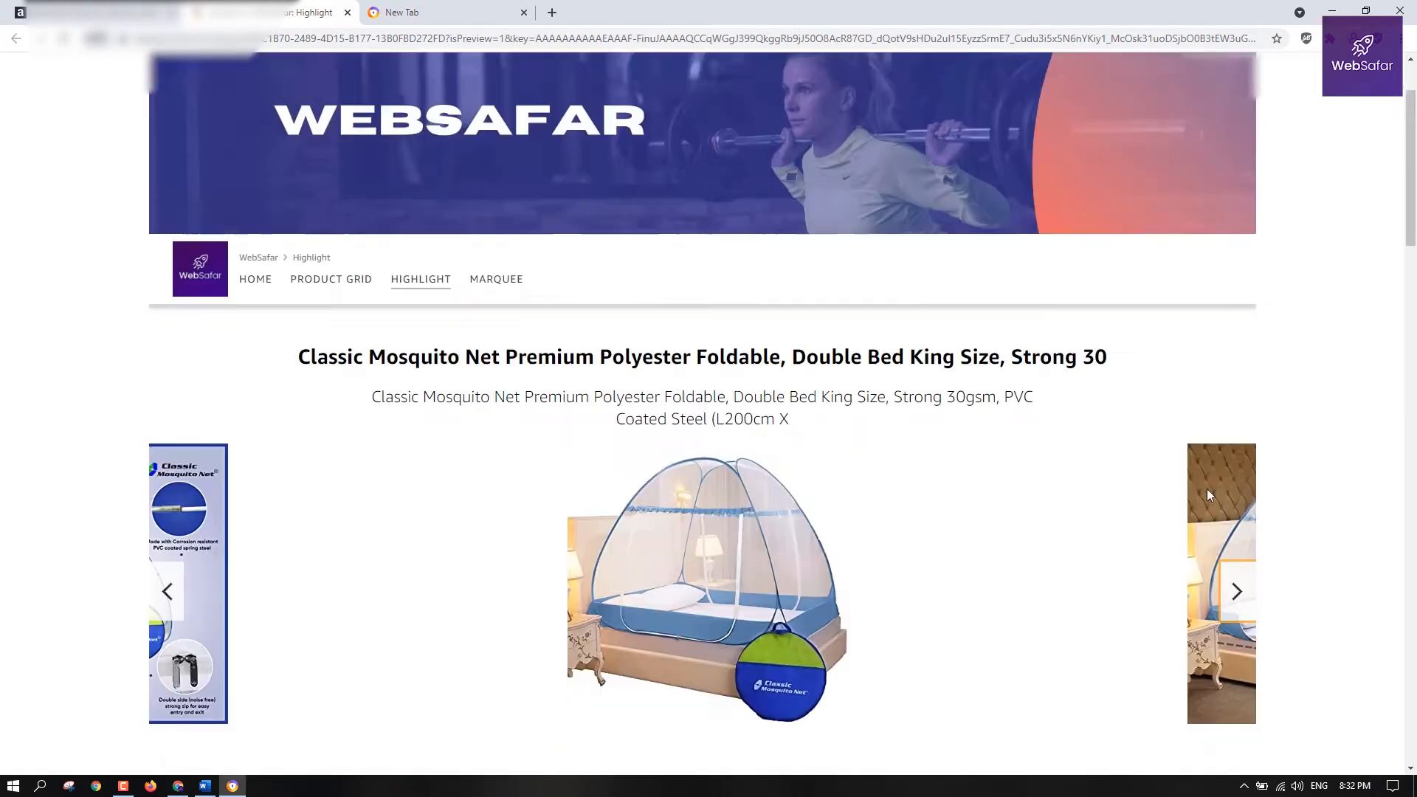
key("alt+Left")
scroll(767, 536, "up", 4)
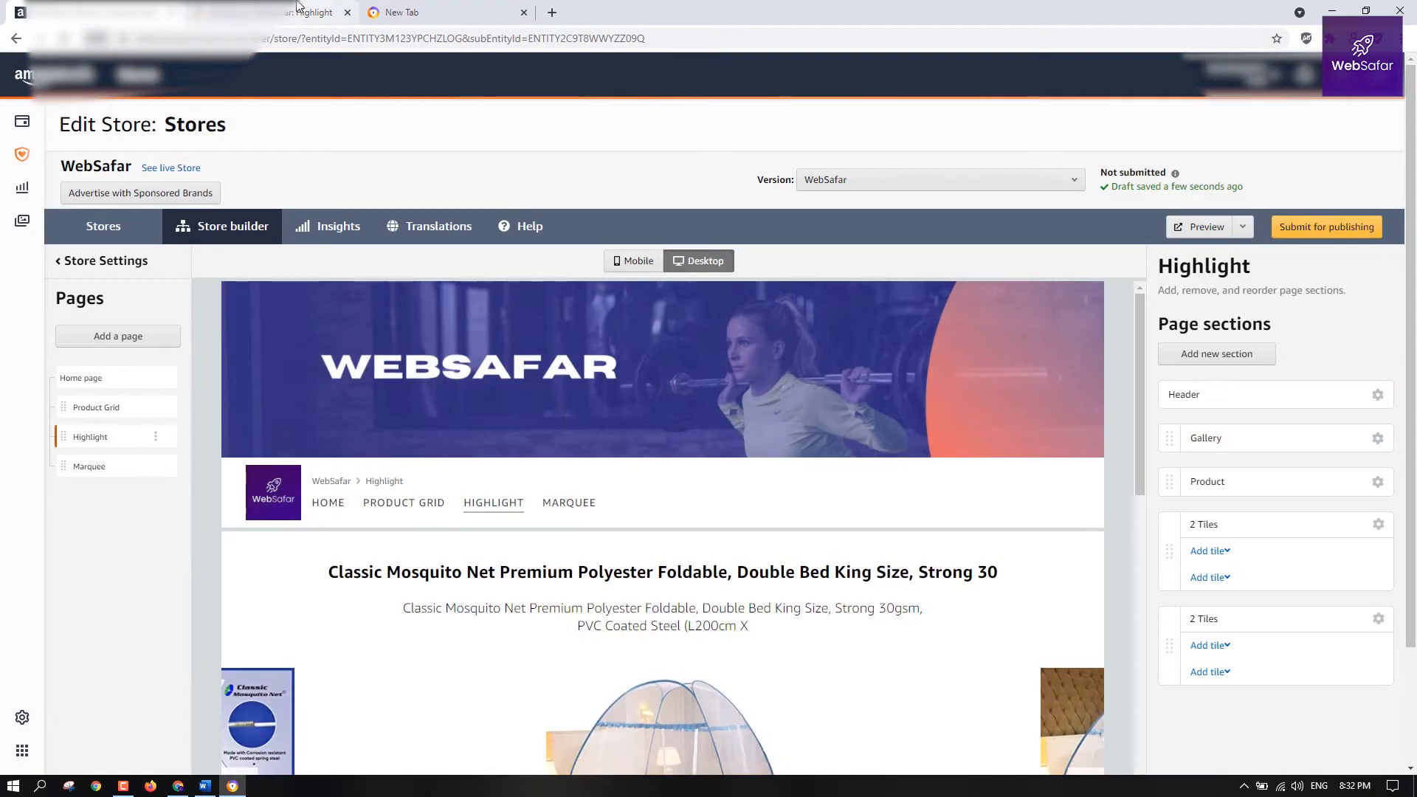
left_click(303, 10)
key("ctrl+shift+Tab")
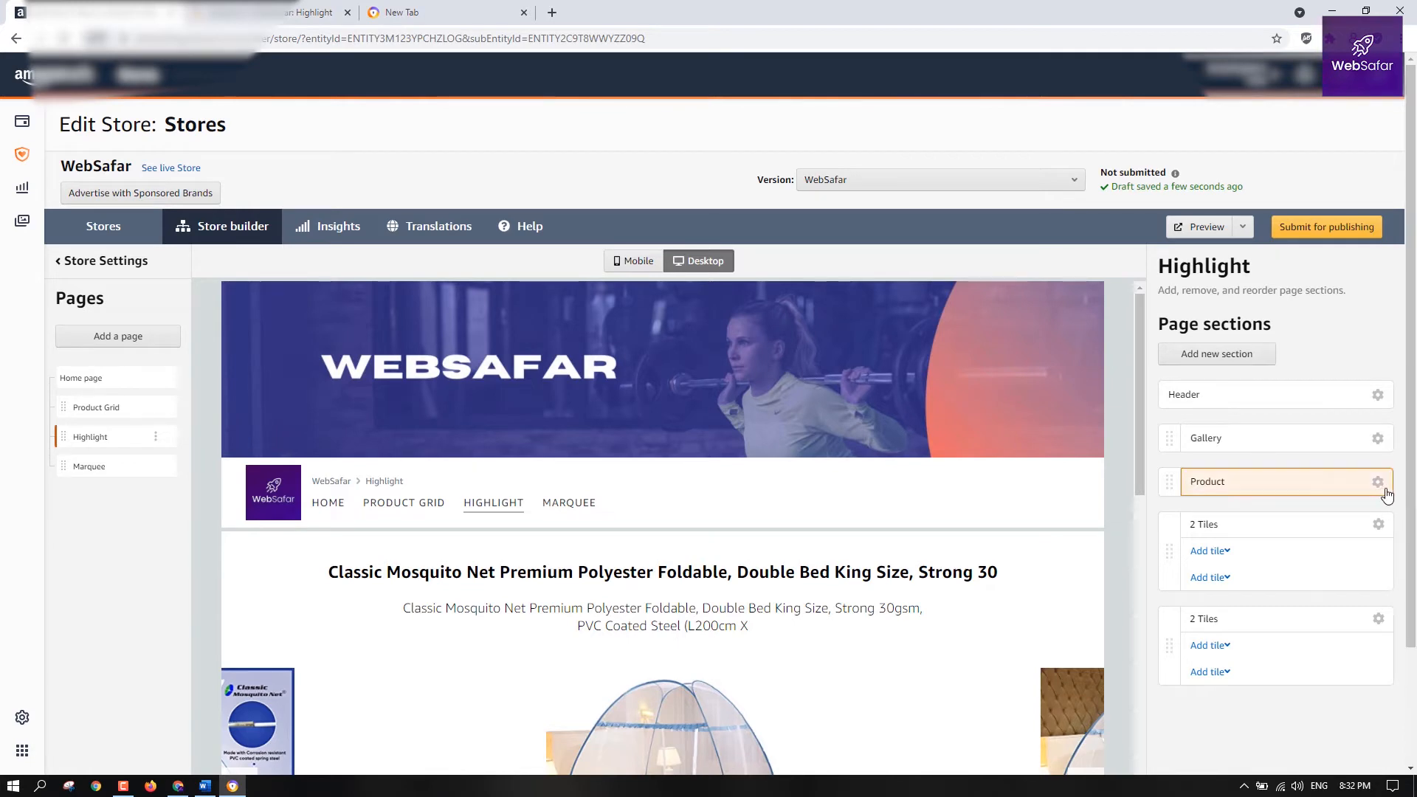
Search for ASIN B09HQY3WDJ in the Highlight page's Product section and add the Etailpack packaging tape
scroll(1329, 476, "down", 2)
left_click(1342, 345)
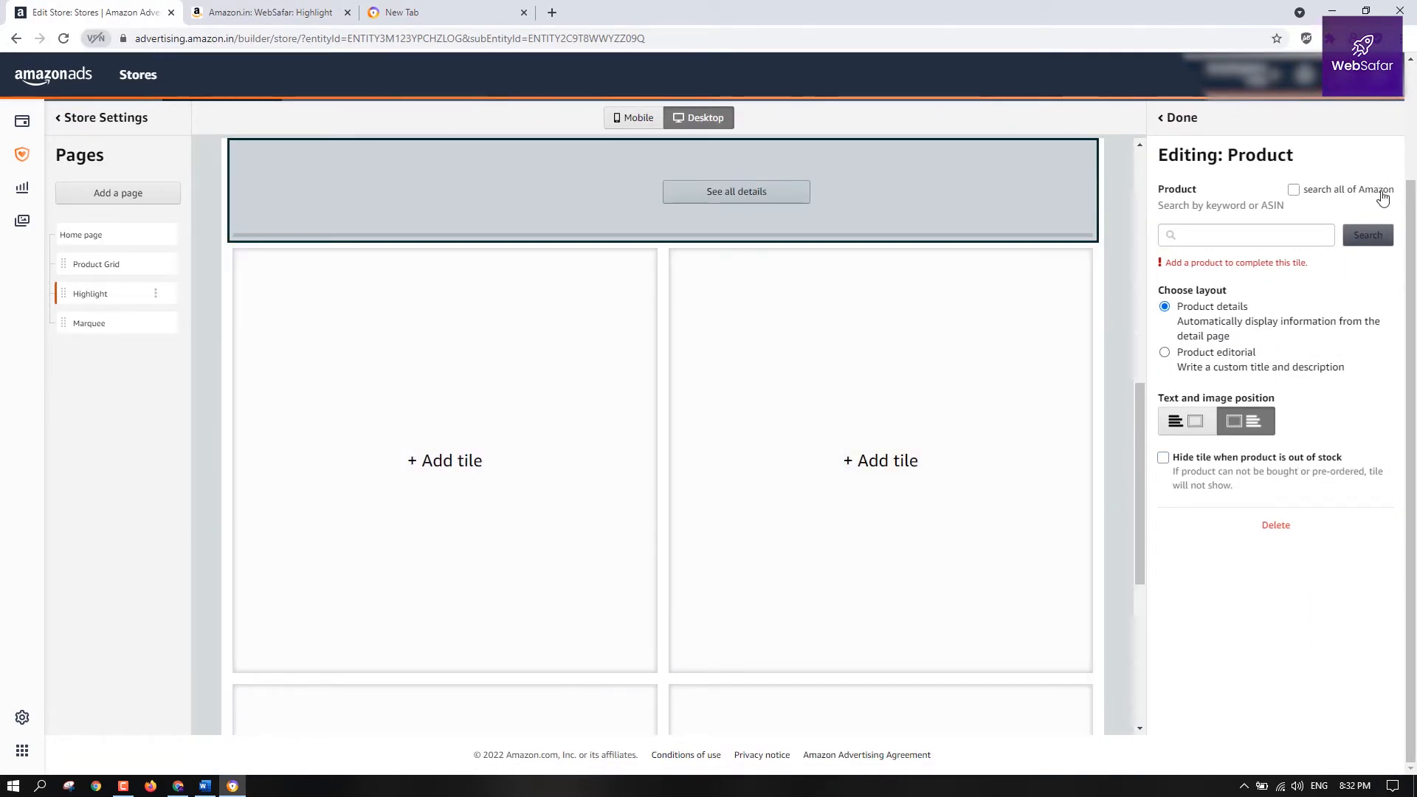
left_click(1253, 242)
type("B09HQY3WDJ")
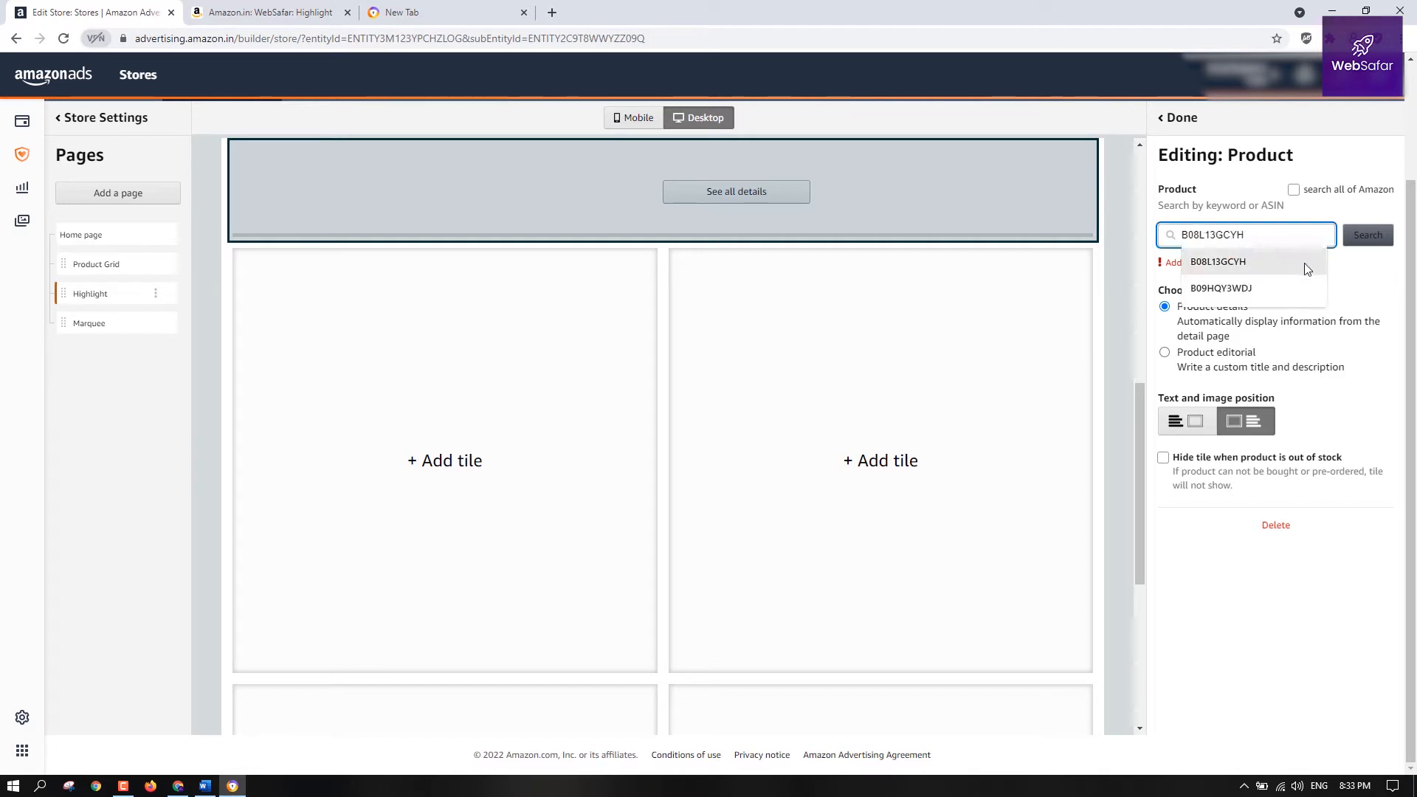
left_click(1367, 236)
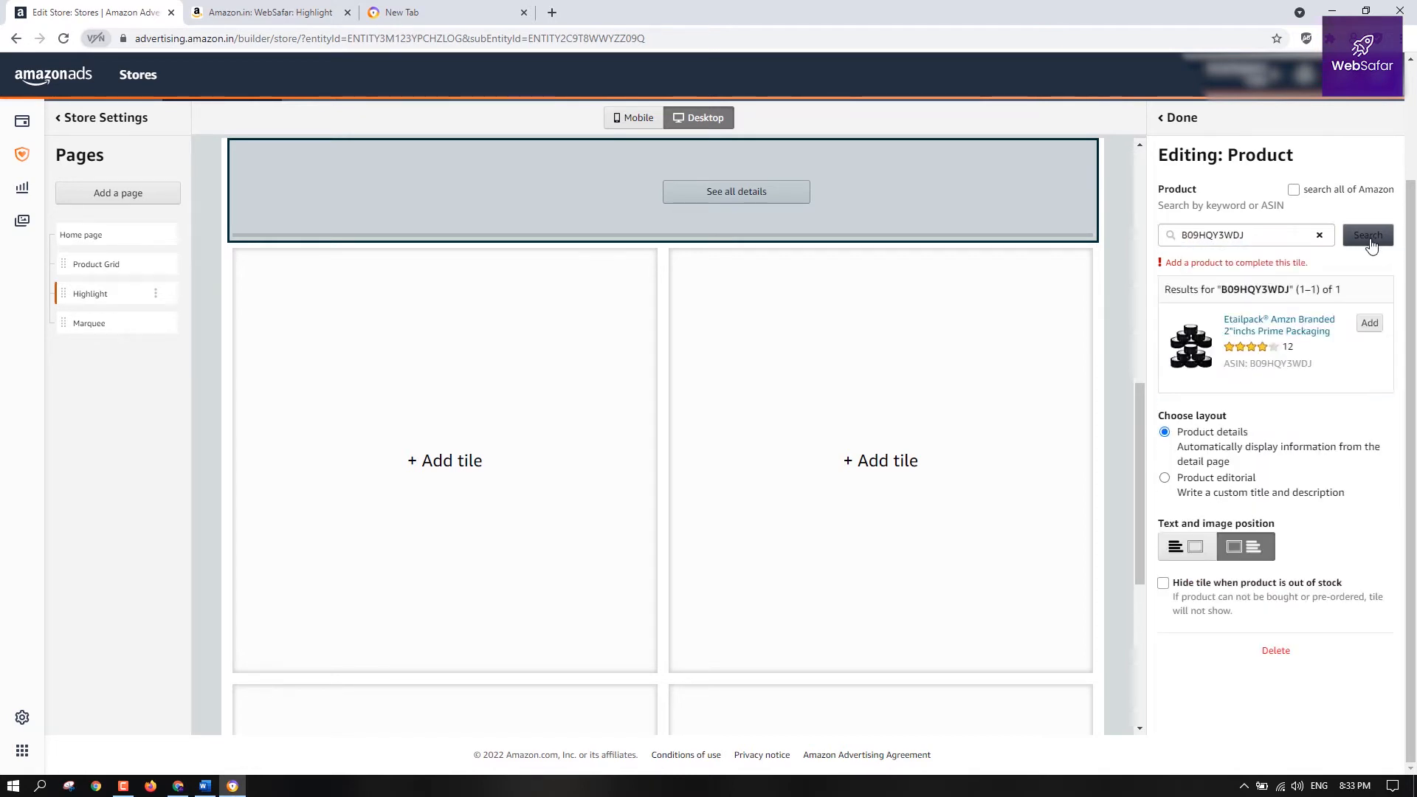
left_click(1369, 325)
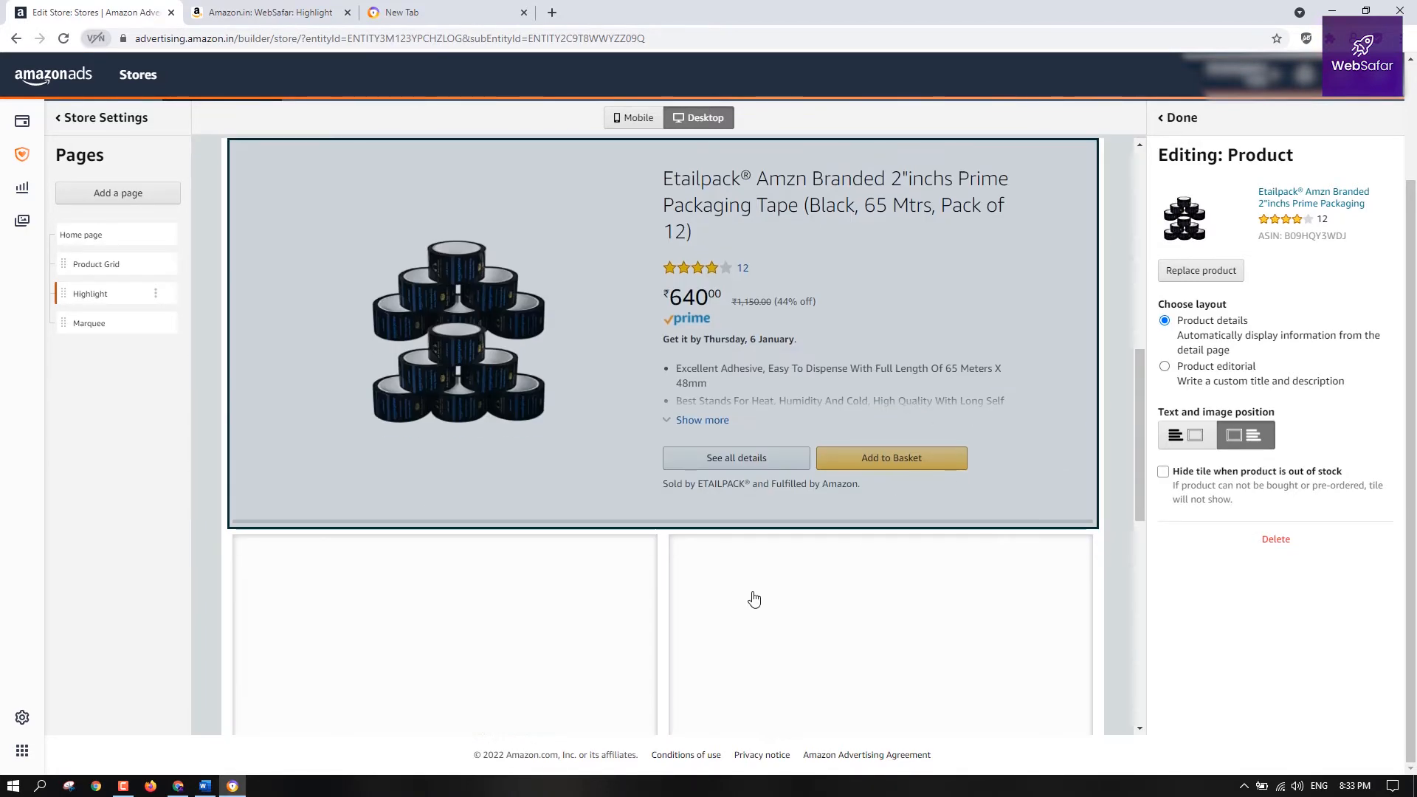
Review the available tile types for the first empty tile below the packaging tape section and make it a Product tile
left_click(551, 613)
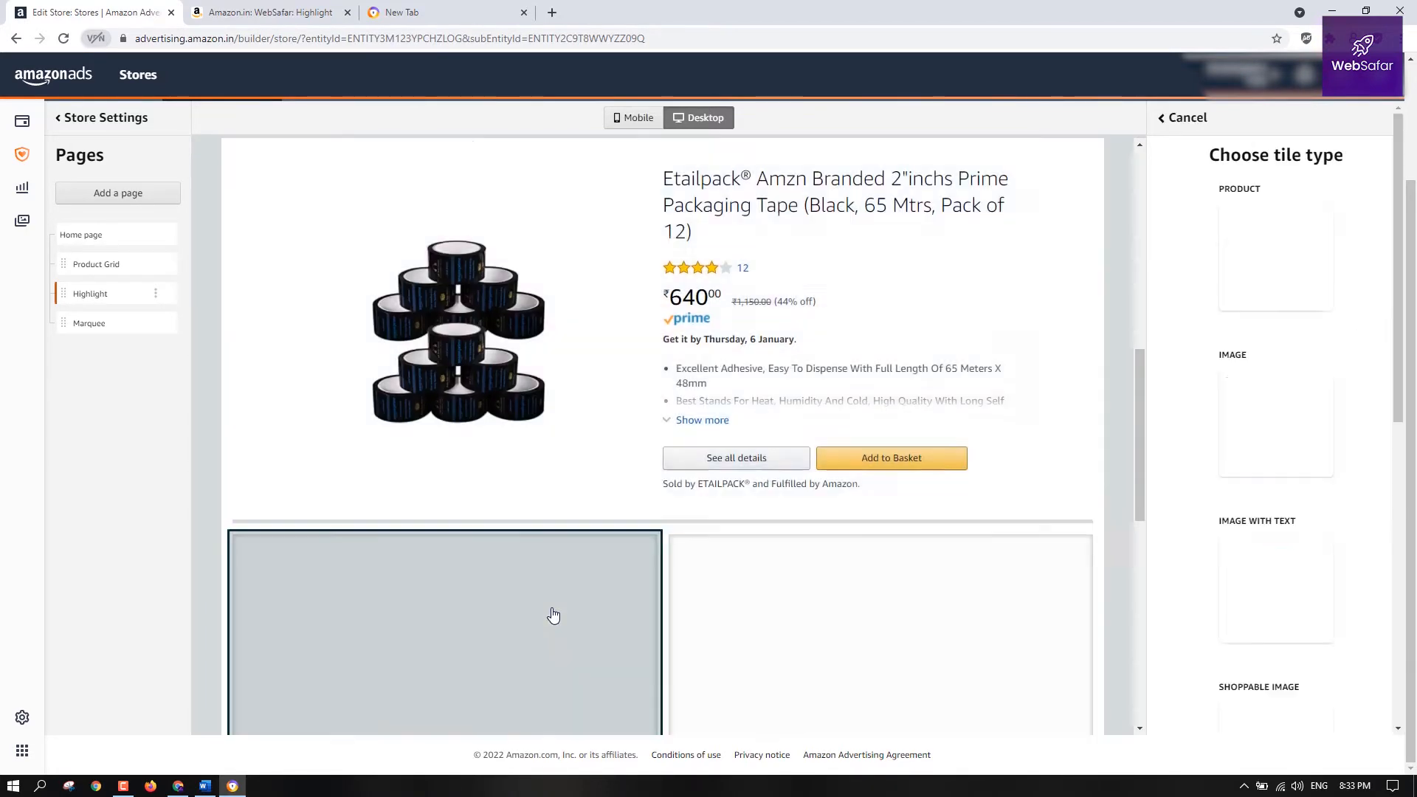
scroll(1375, 344, "down", 3)
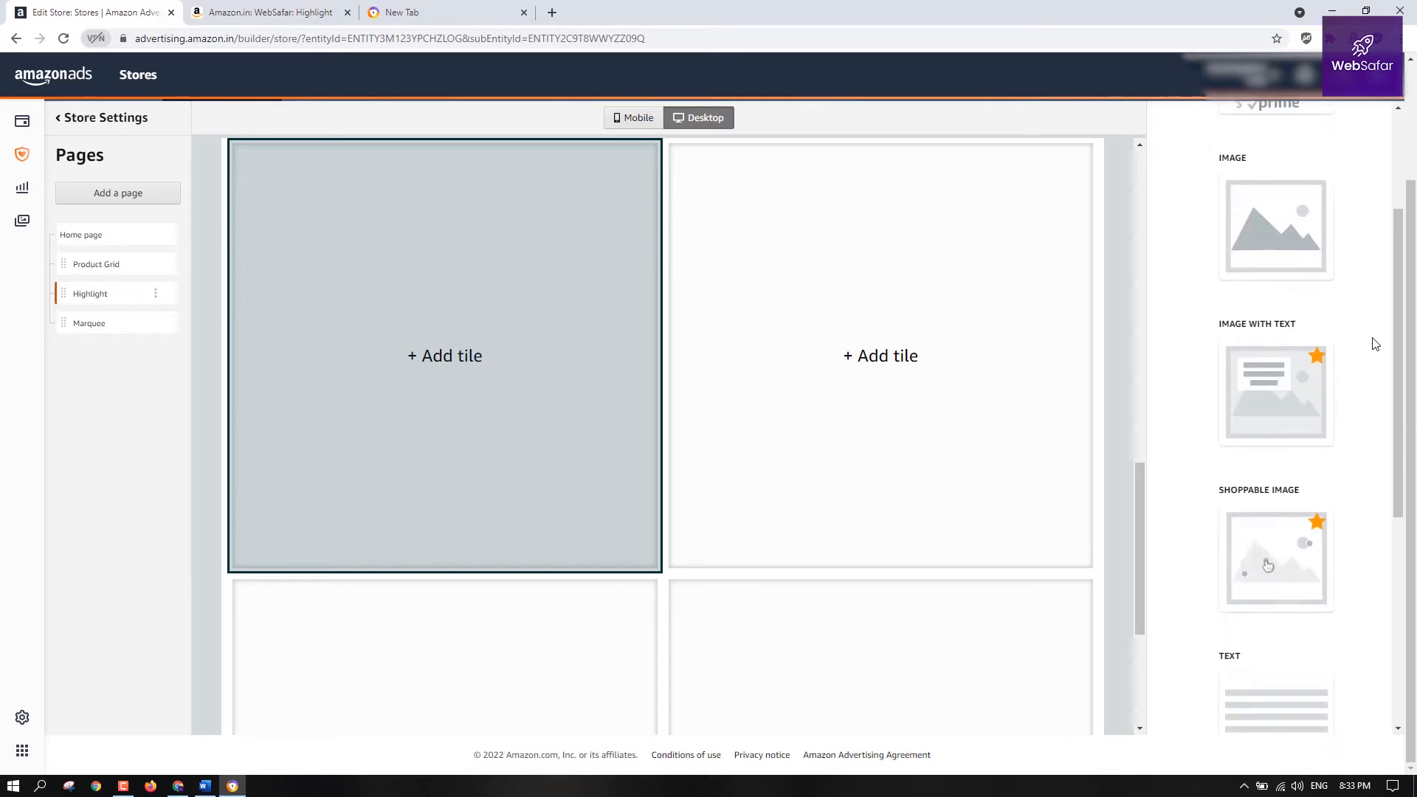
scroll(1362, 366, "down", 5)
scroll(1361, 370, "up", 8)
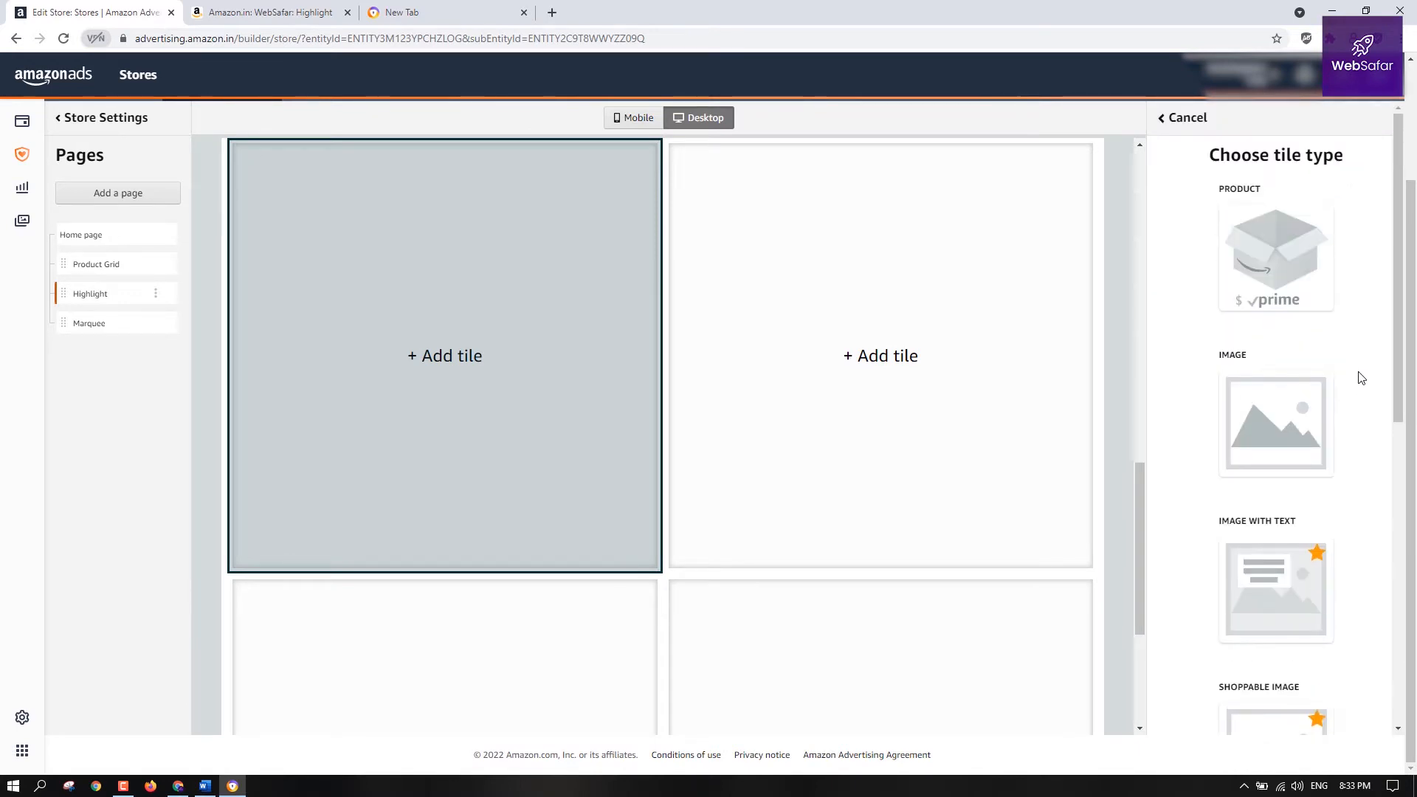
scroll(1362, 378, "up", 2)
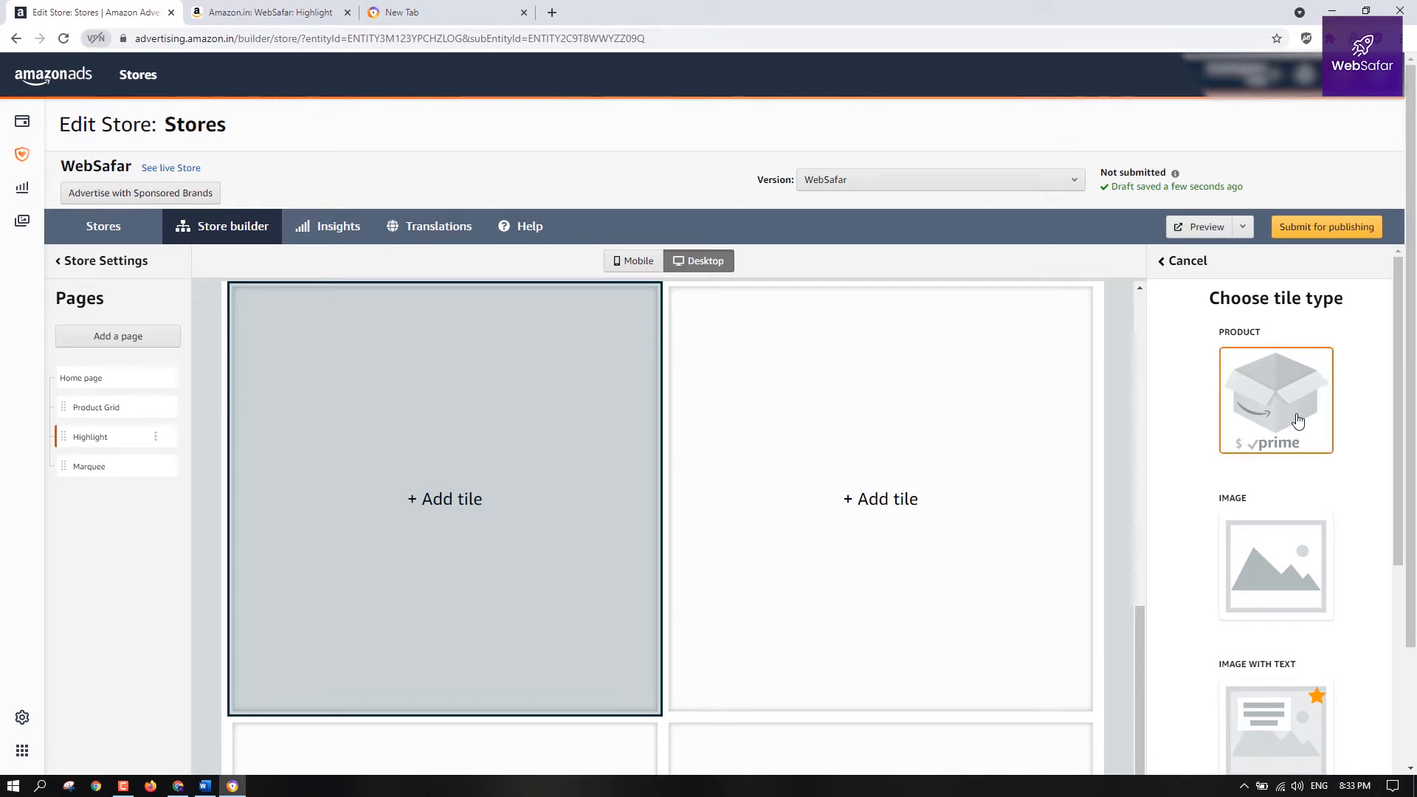
scroll(718, 474, "down", 6)
scroll(636, 507, "up", 10)
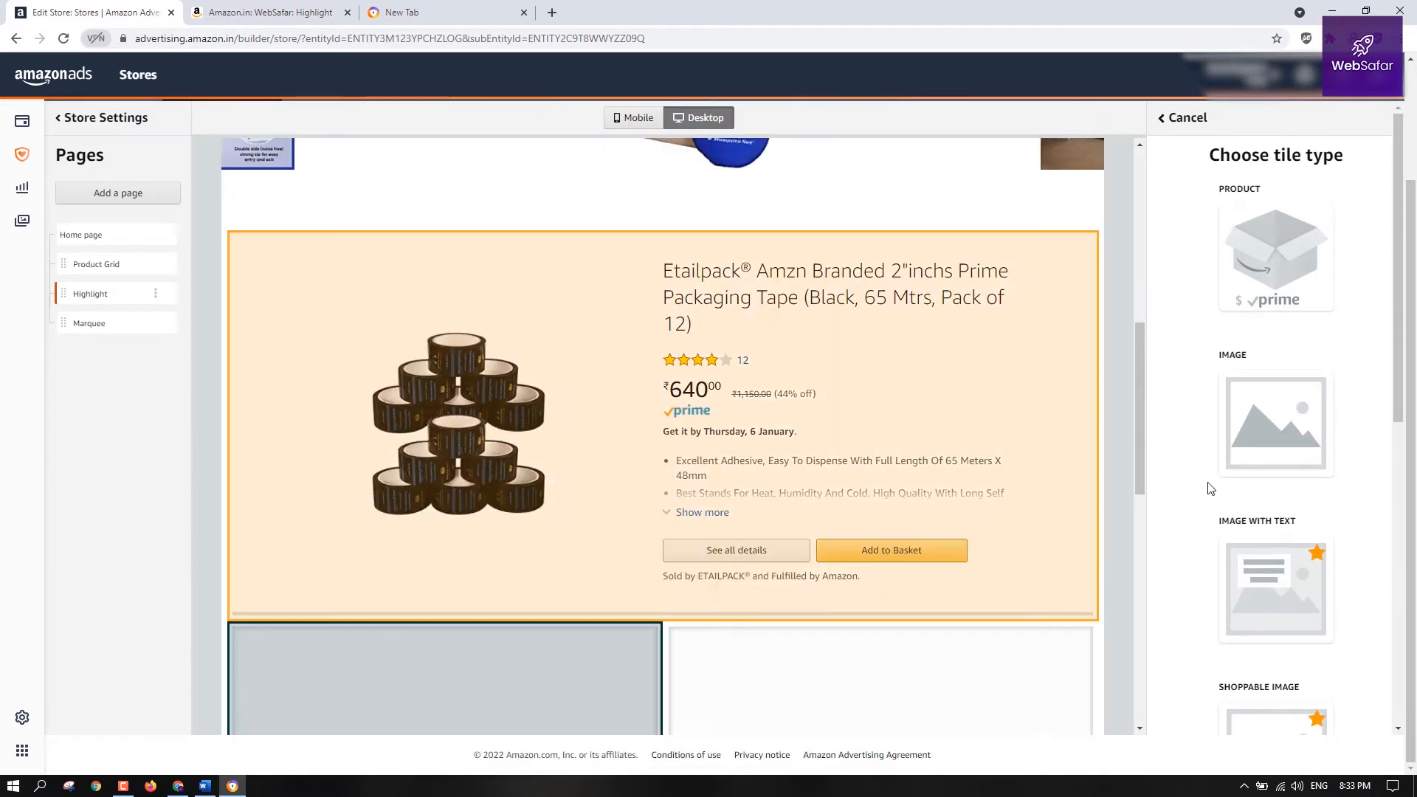
scroll(1255, 483, "up", 2)
scroll(1414, 469, "down", 5)
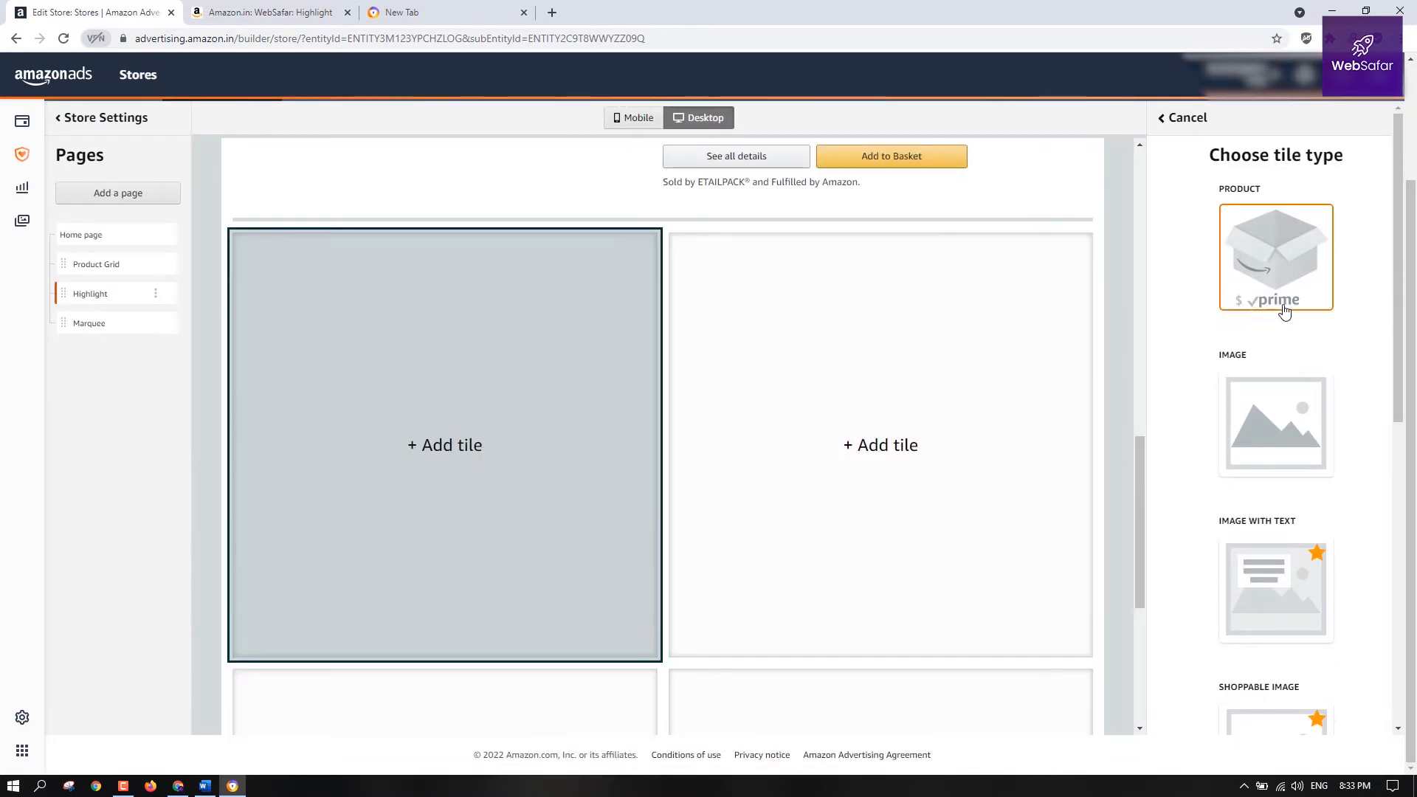
left_click(1289, 280)
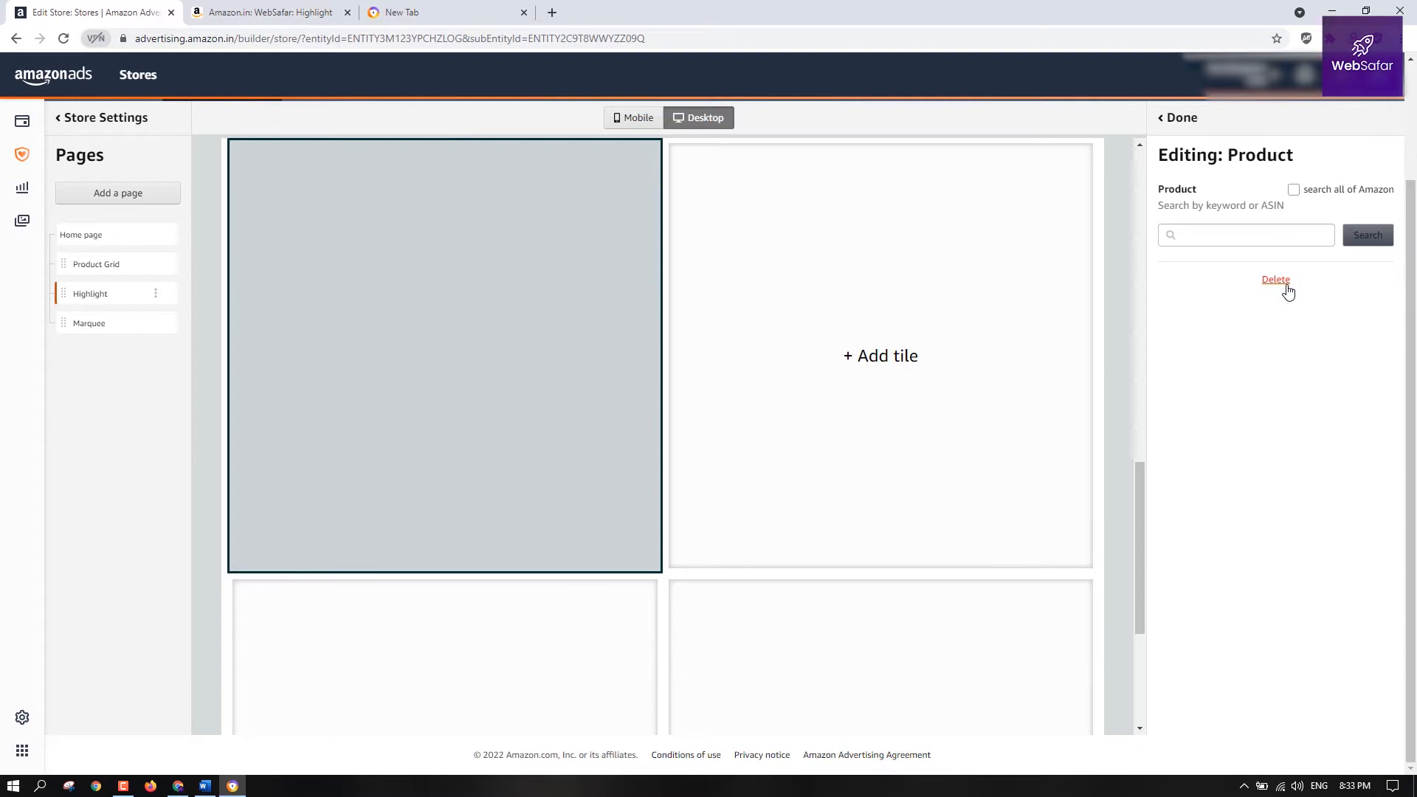
Switch to the title-product list document in Word and copy the ASIN B01G3MBH0K from the product list
left_click(1271, 231)
left_click(205, 785)
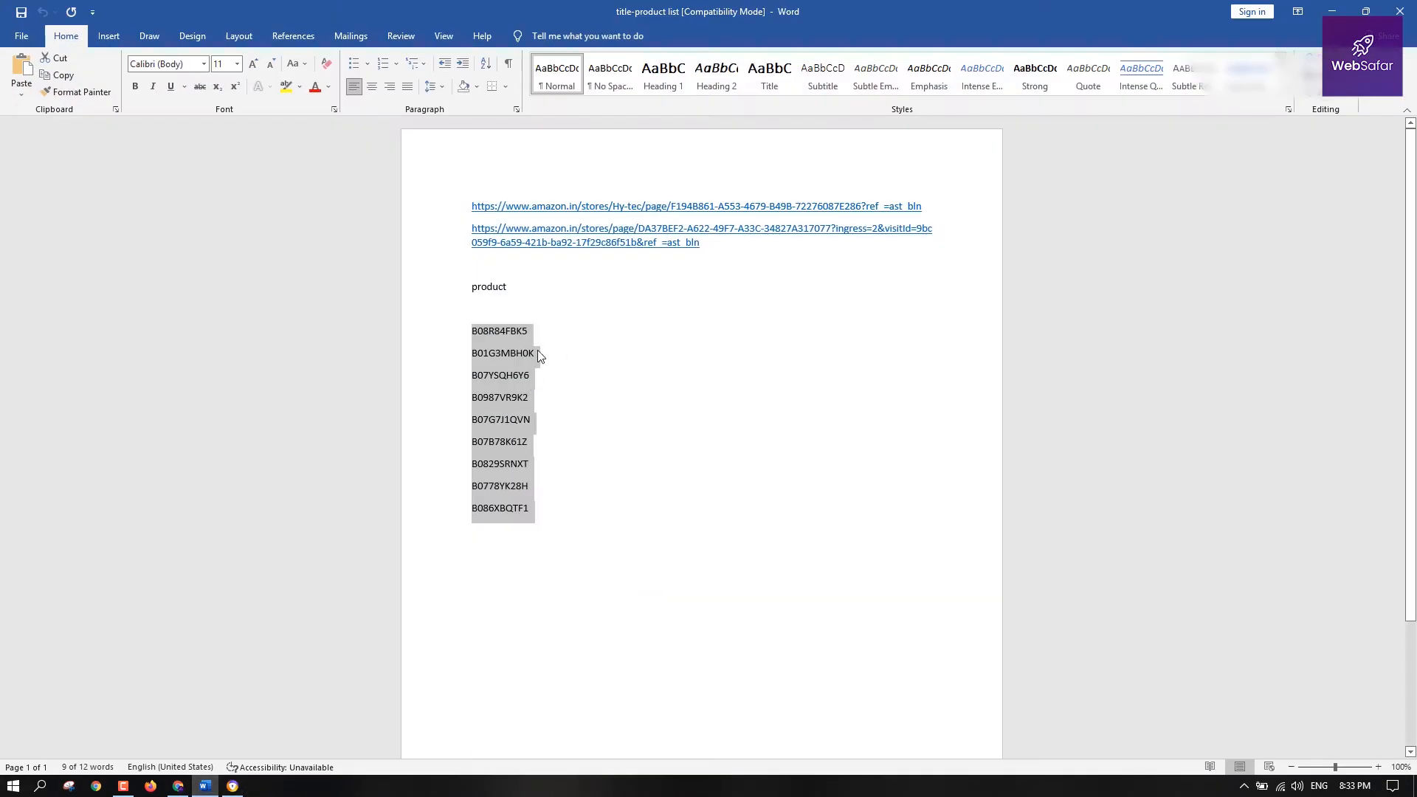
double_click(533, 353)
Return to the store editor in the browser, search for ASIN B01G3MBH0K and add the Sterling Mosquito Net to the Product tile
left_click(233, 785)
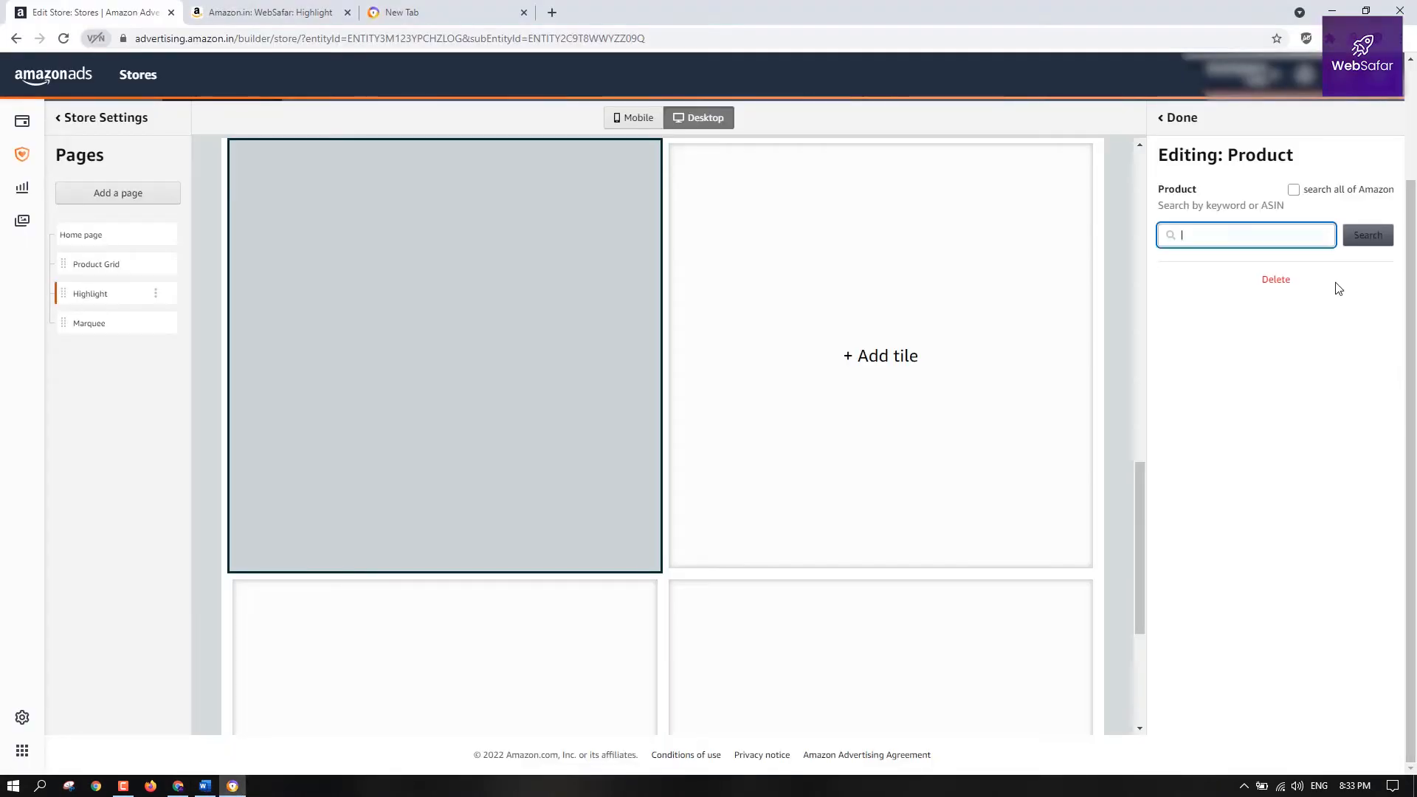
left_click(1269, 235)
type("B01G3MBH0K")
left_click(1369, 248)
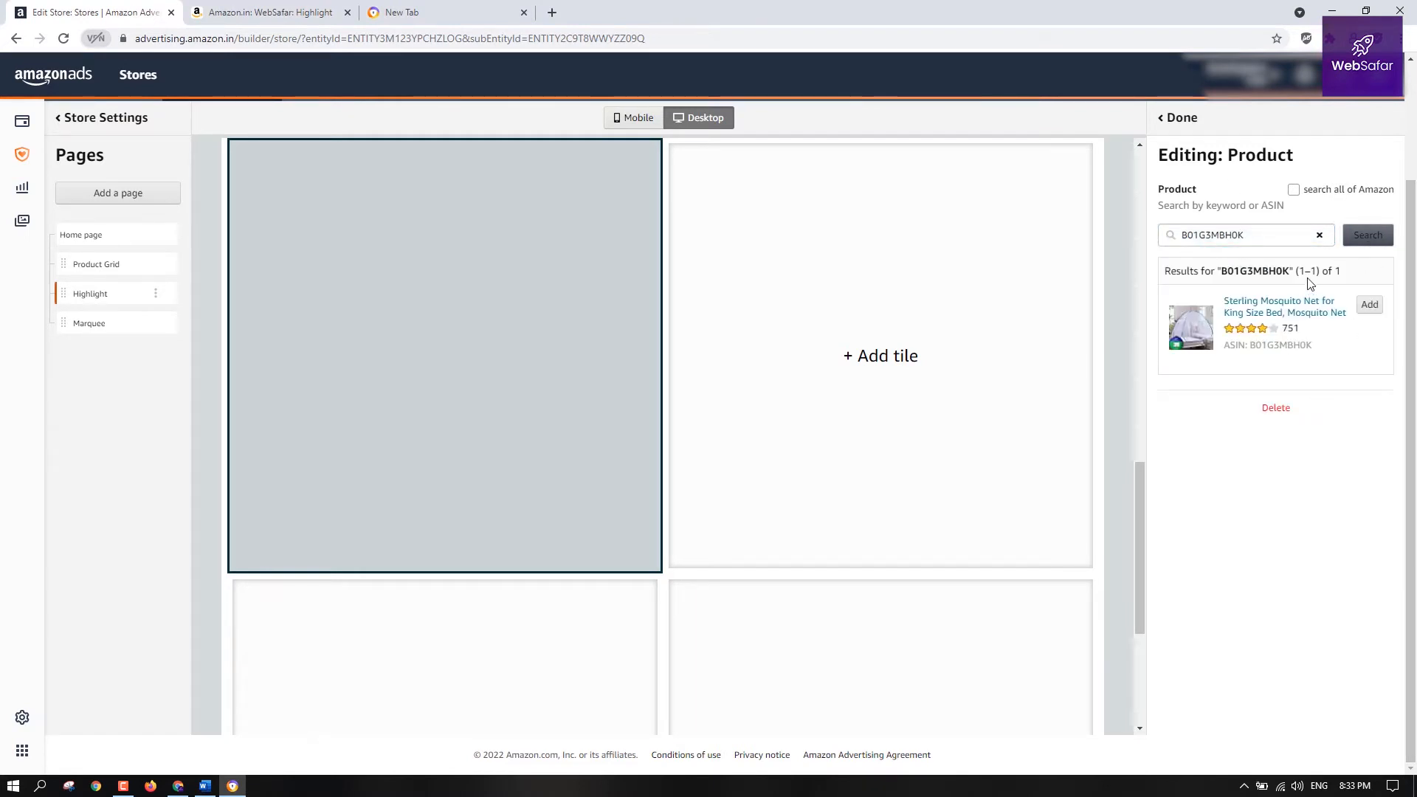
left_click(1371, 305)
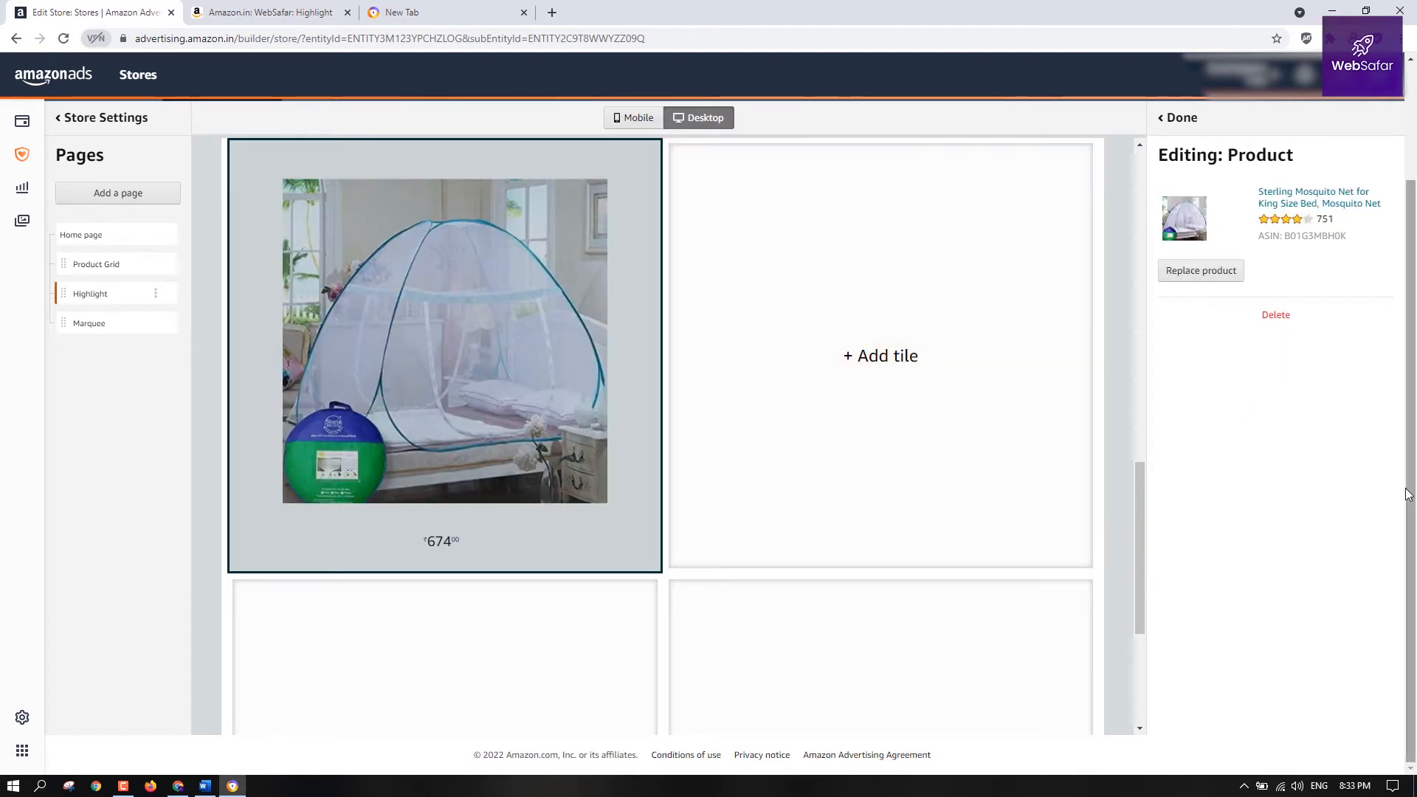
Finish the mosquito net product tile and add an Image tile beside it on the Highlight page, starting its image upload
left_click(1179, 117)
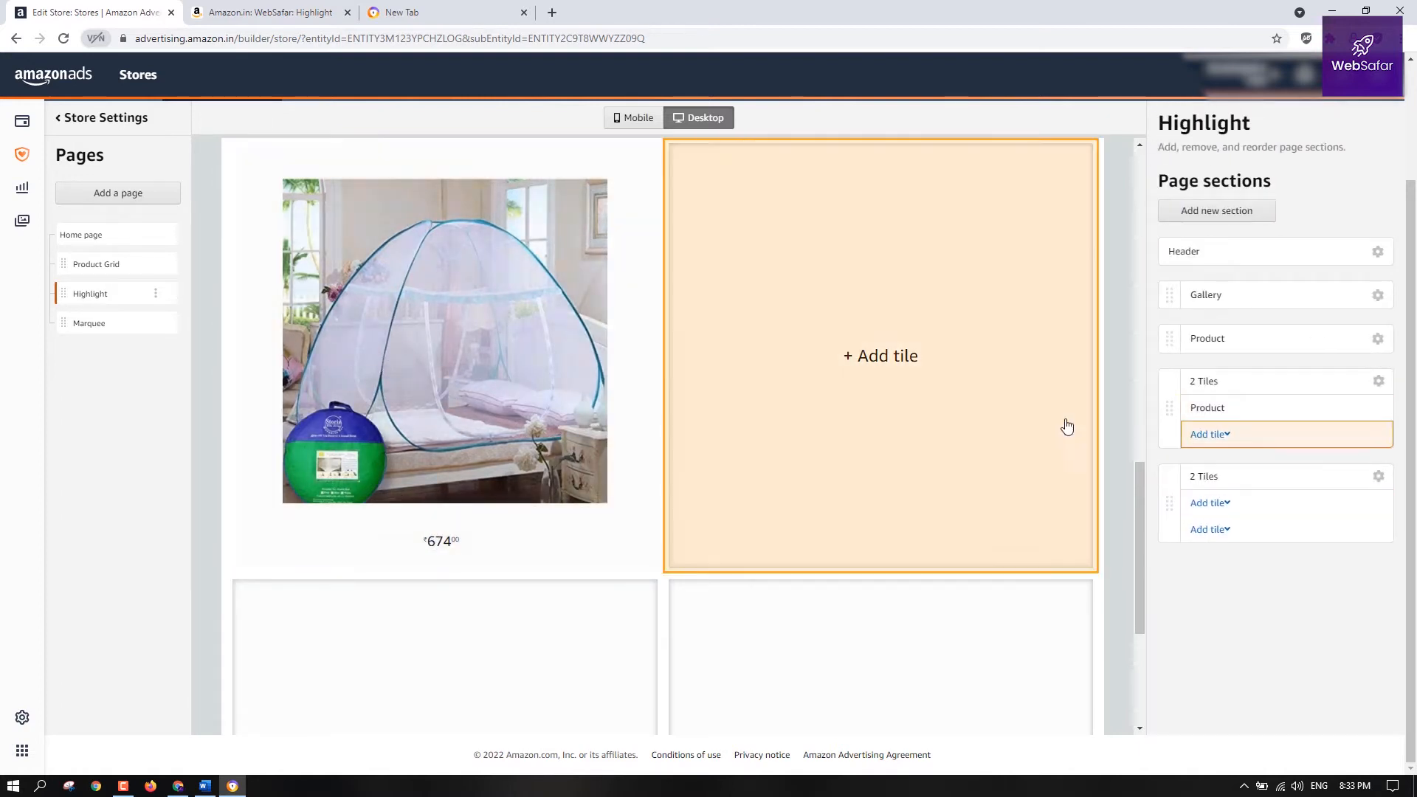
left_click(896, 367)
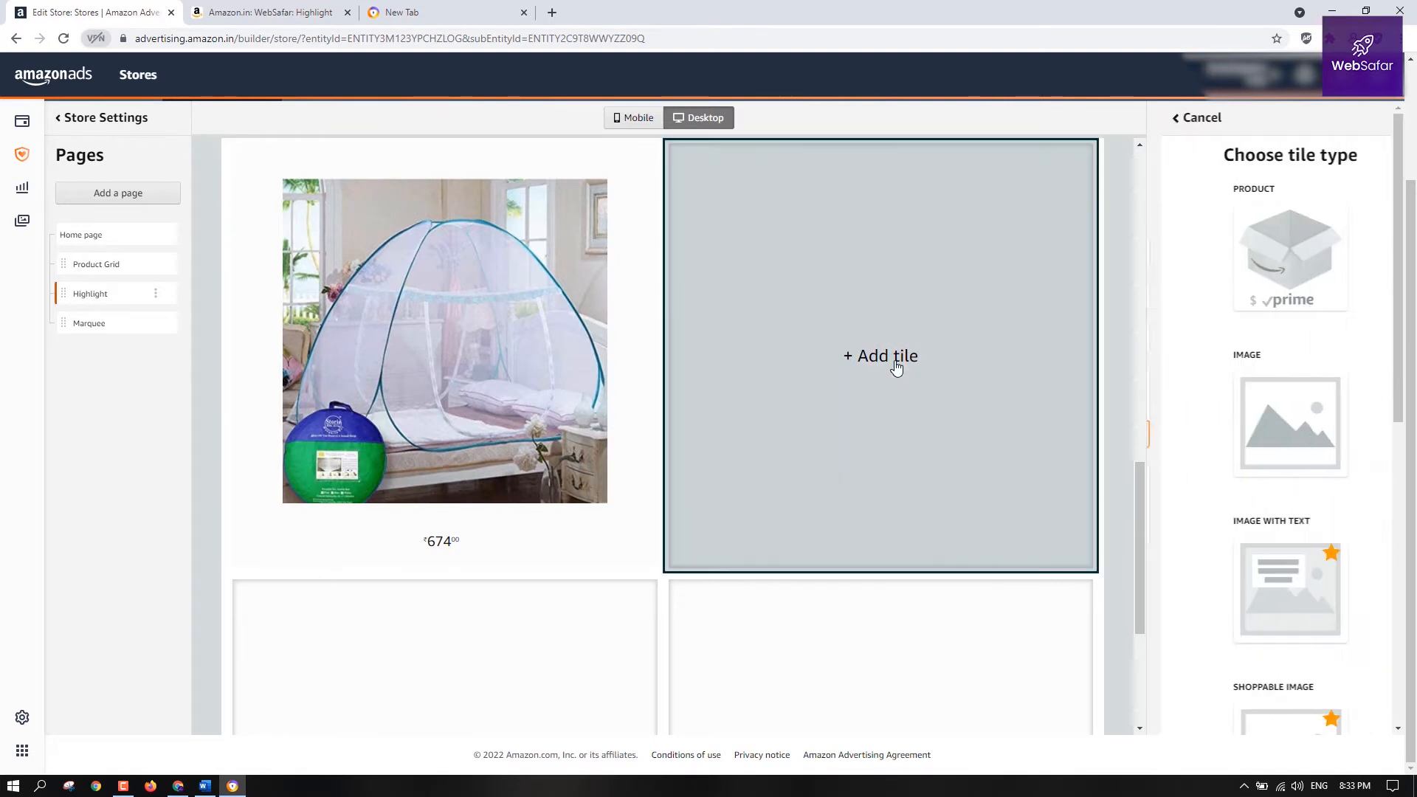
left_click(1287, 425)
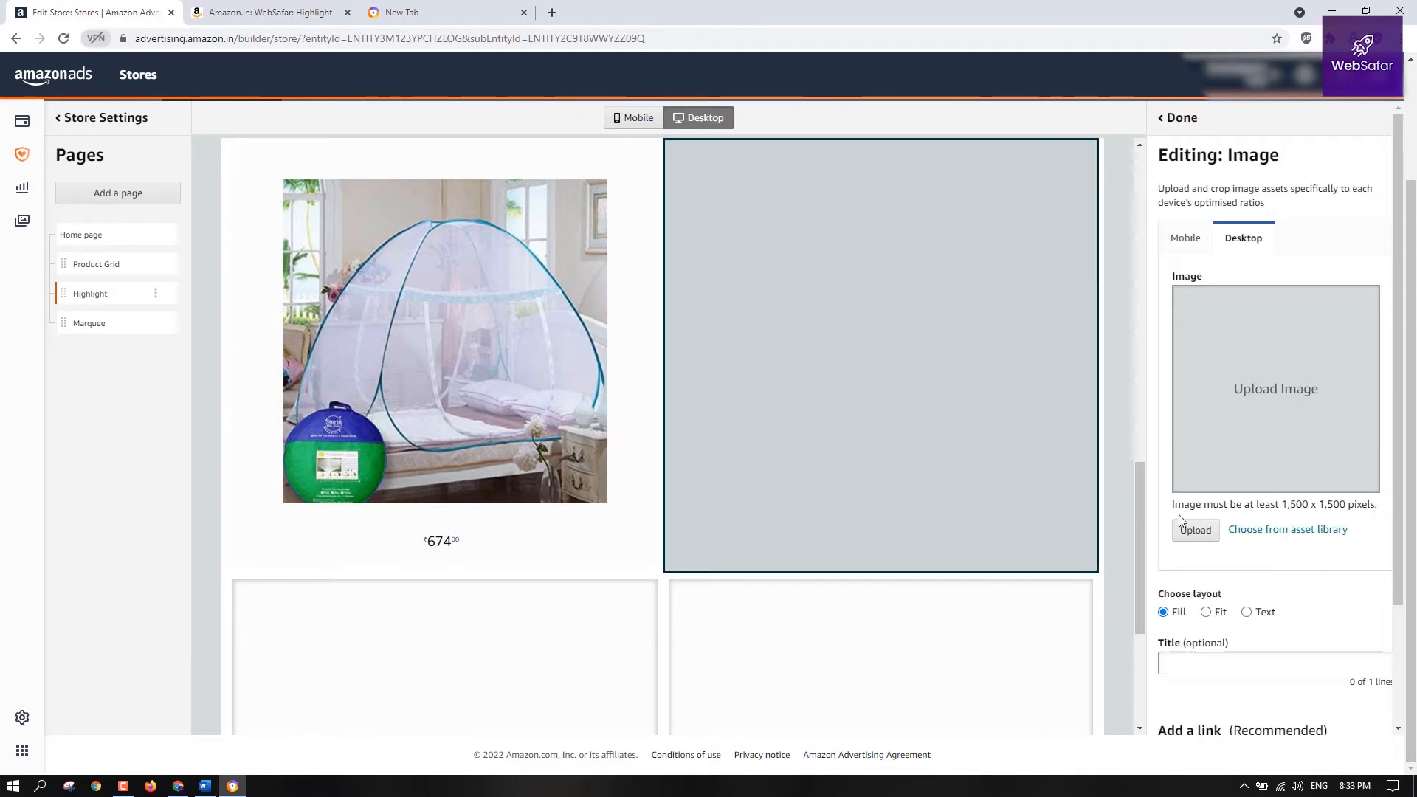
left_click(1294, 400)
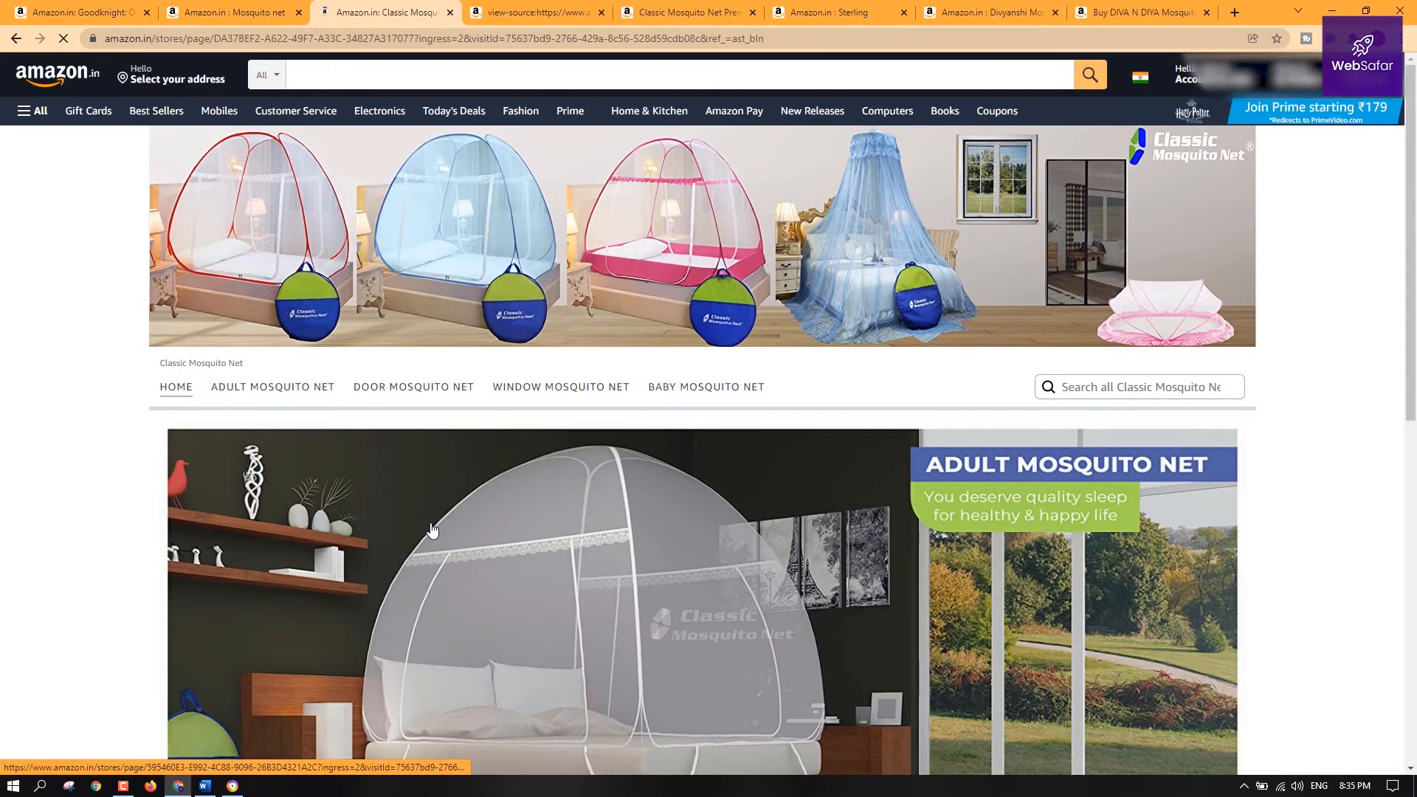
Look through the Classic Mosquito Net store home page to see how it arranges image and product tiles
scroll(1063, 391, "down", 3)
scroll(935, 288, "down", 5)
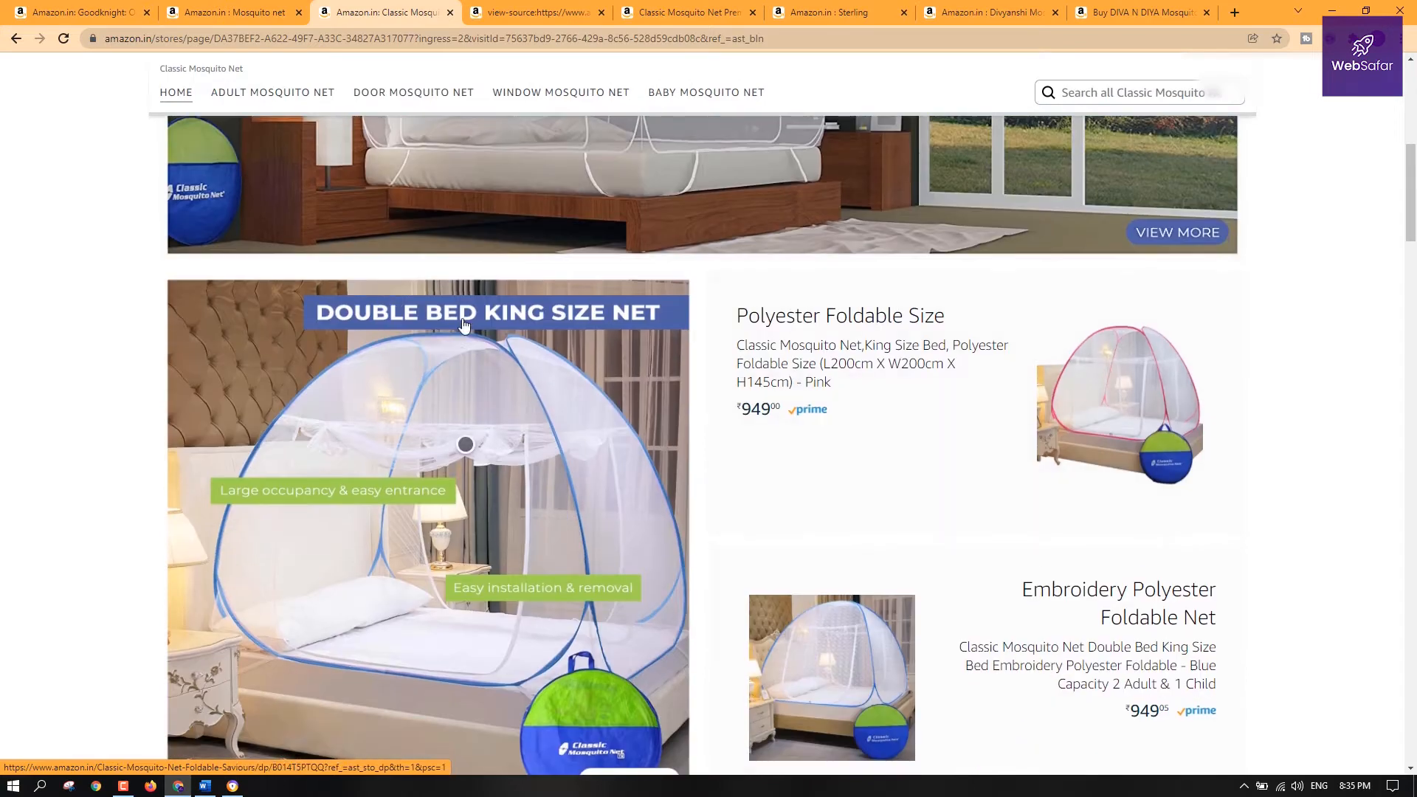
scroll(518, 317, "down", 5)
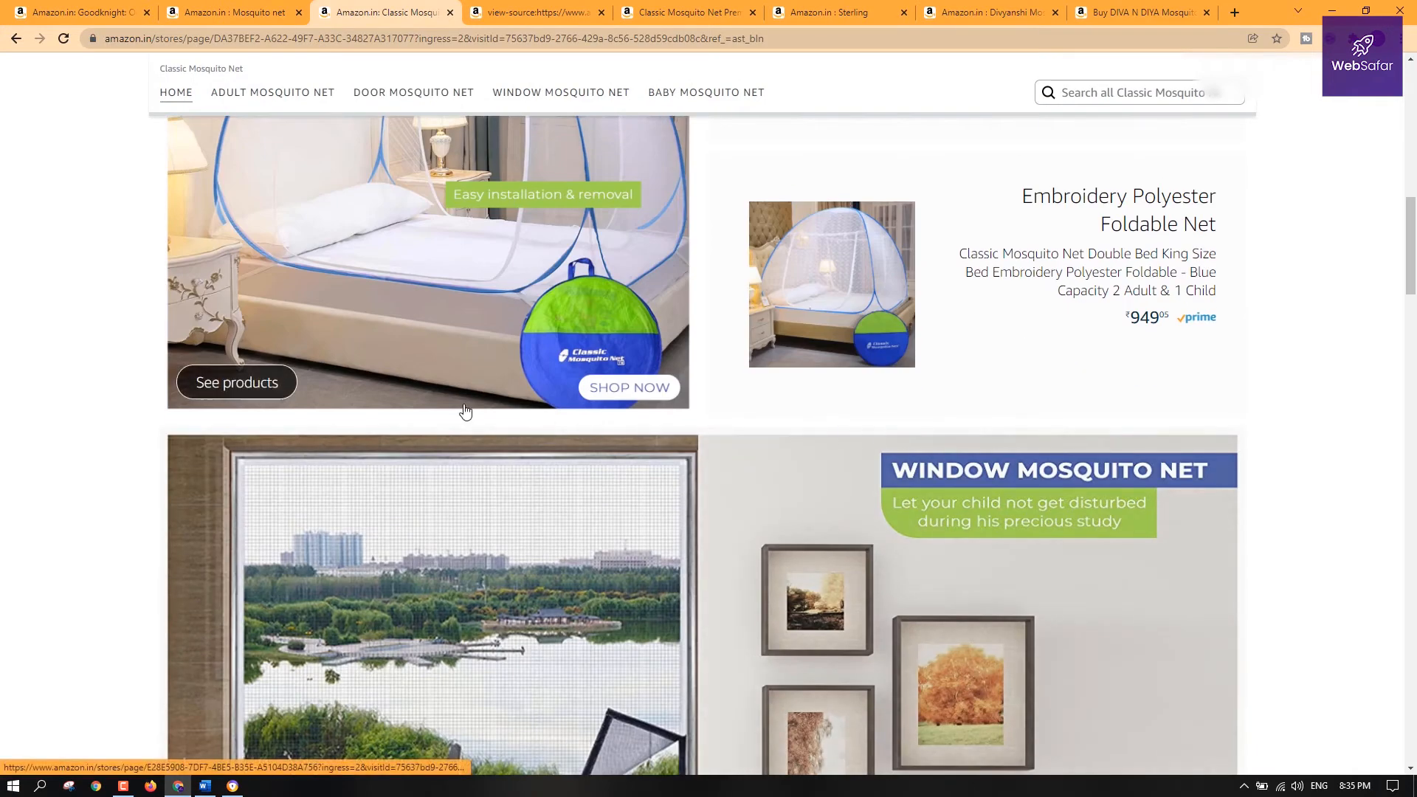
scroll(426, 434, "down", 8)
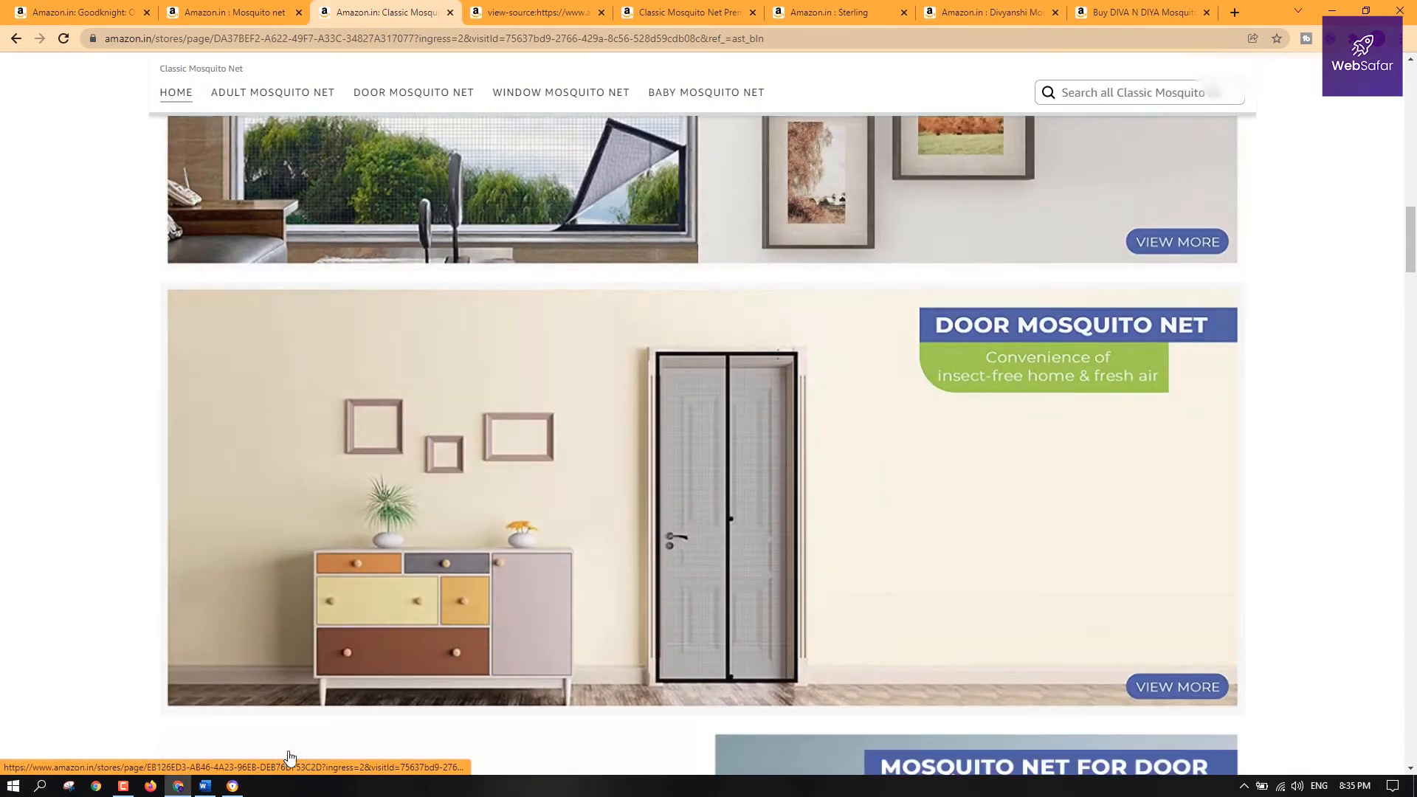
Return to the store builder, try the Fit and Text layouts on the Mosquito Net Premium image tile, and restore Fill
left_click(232, 787)
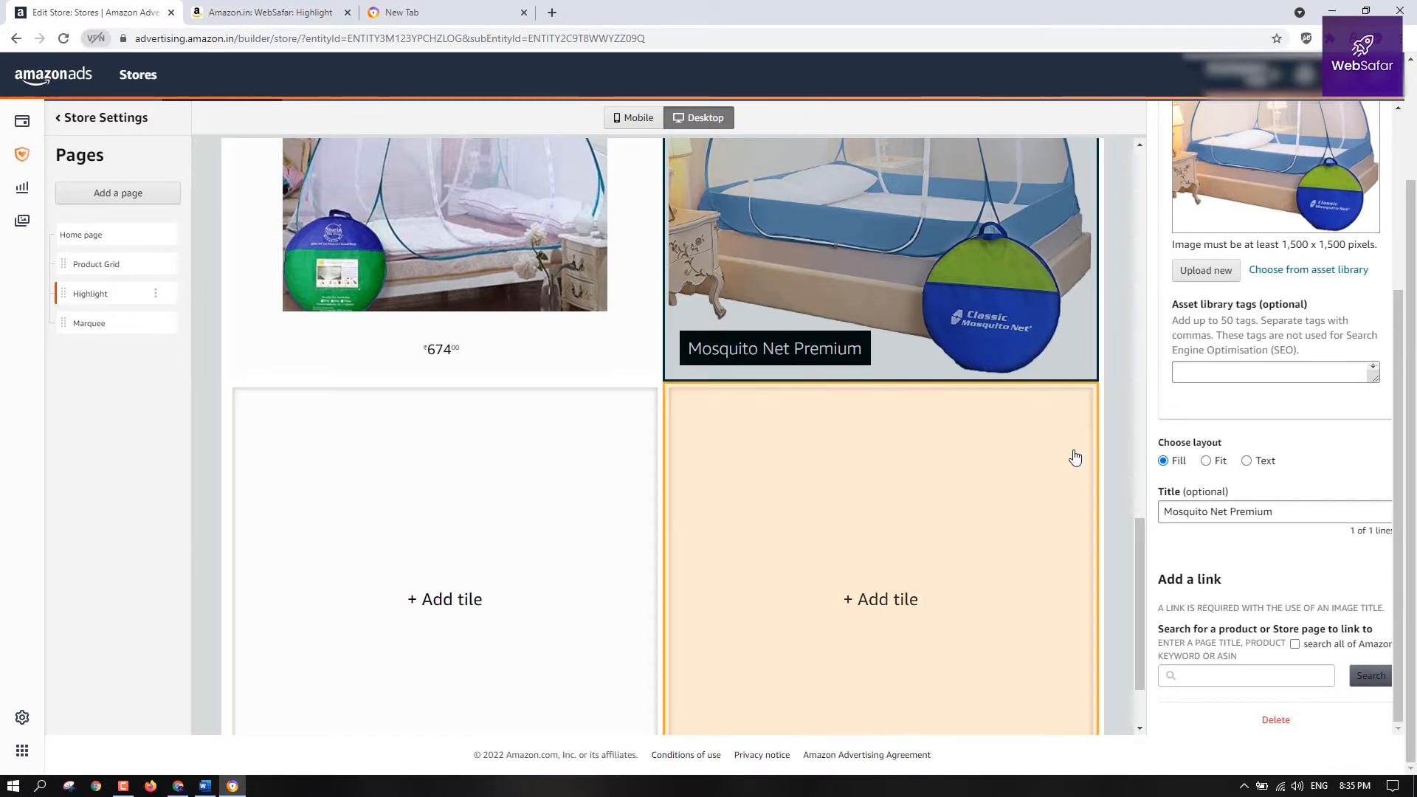
scroll(812, 336, "up", 3)
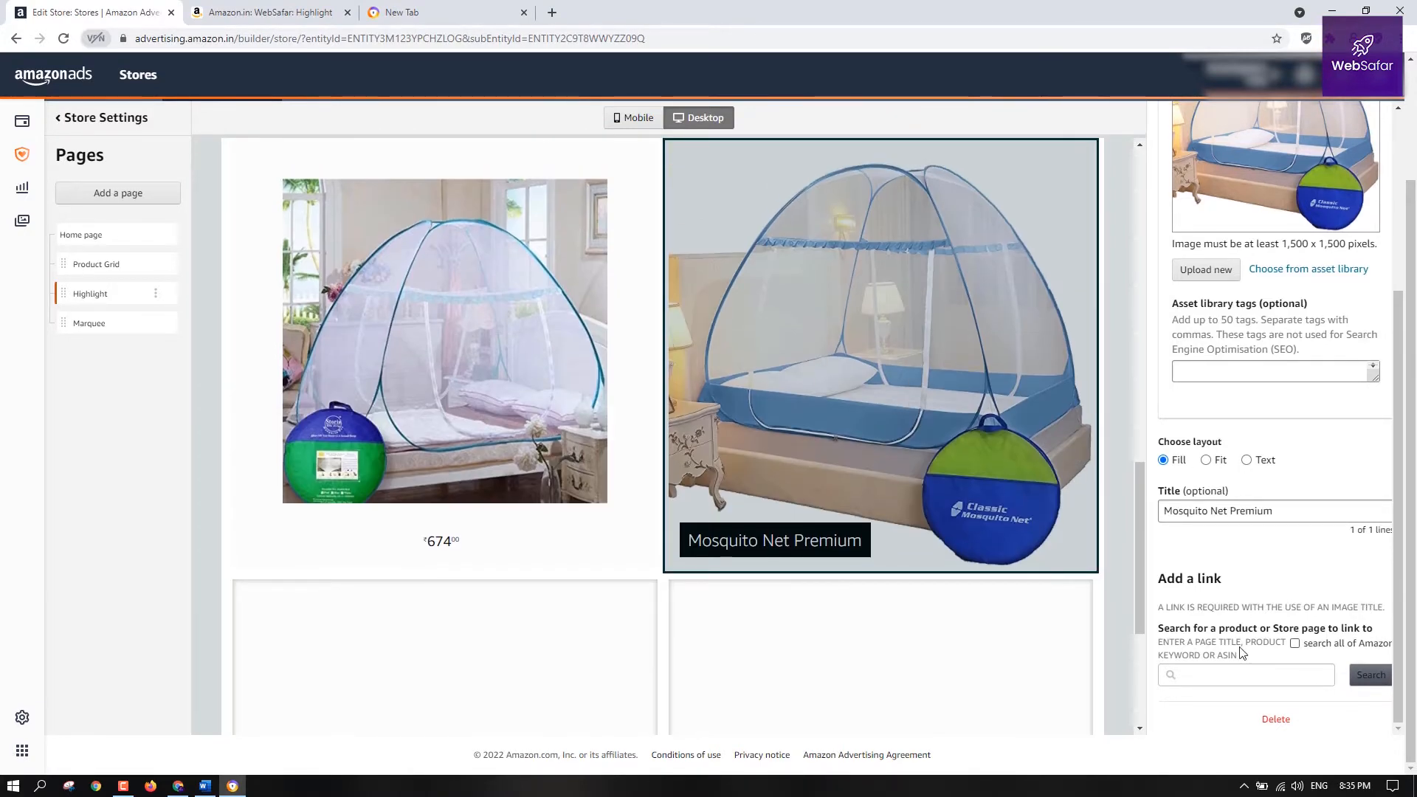
left_click(1206, 460)
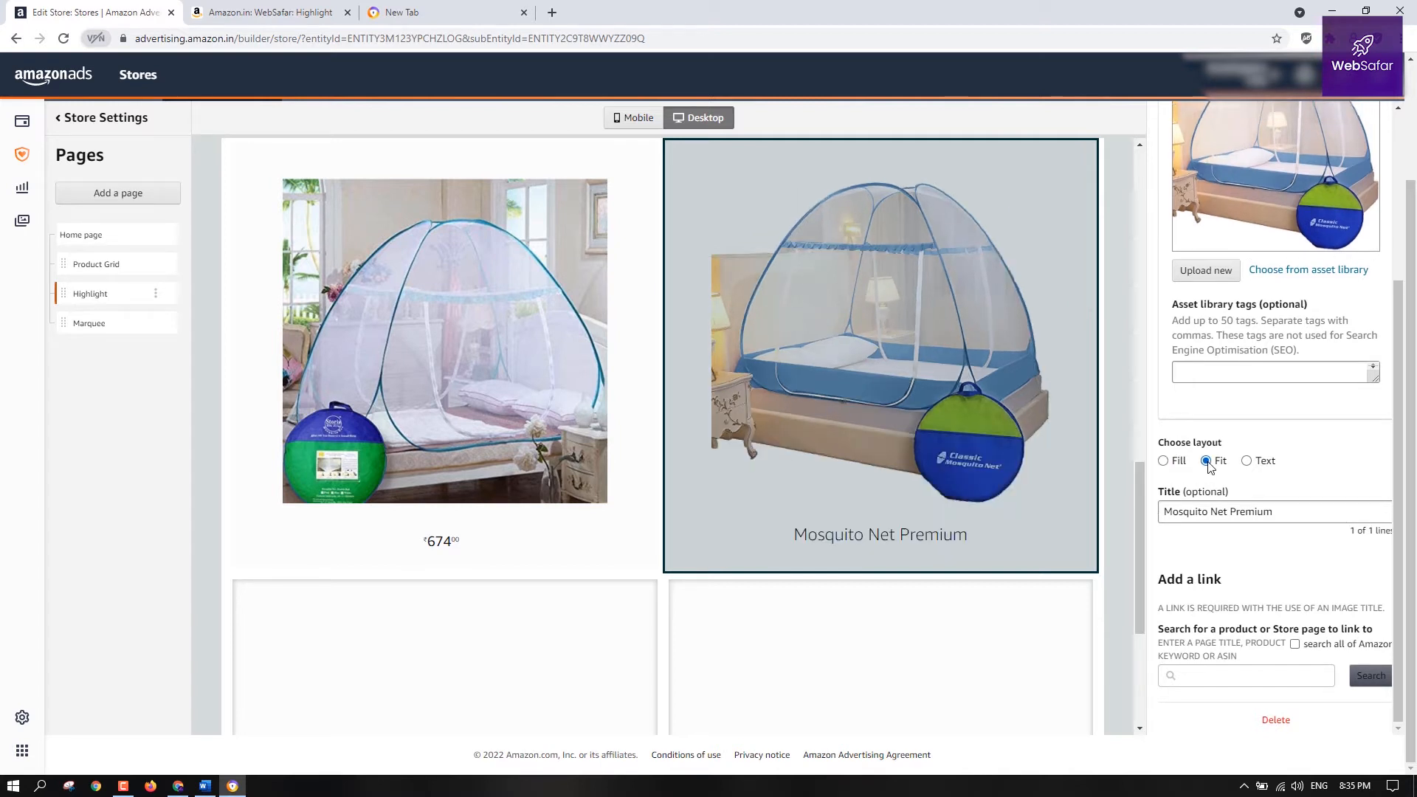
left_click(1247, 462)
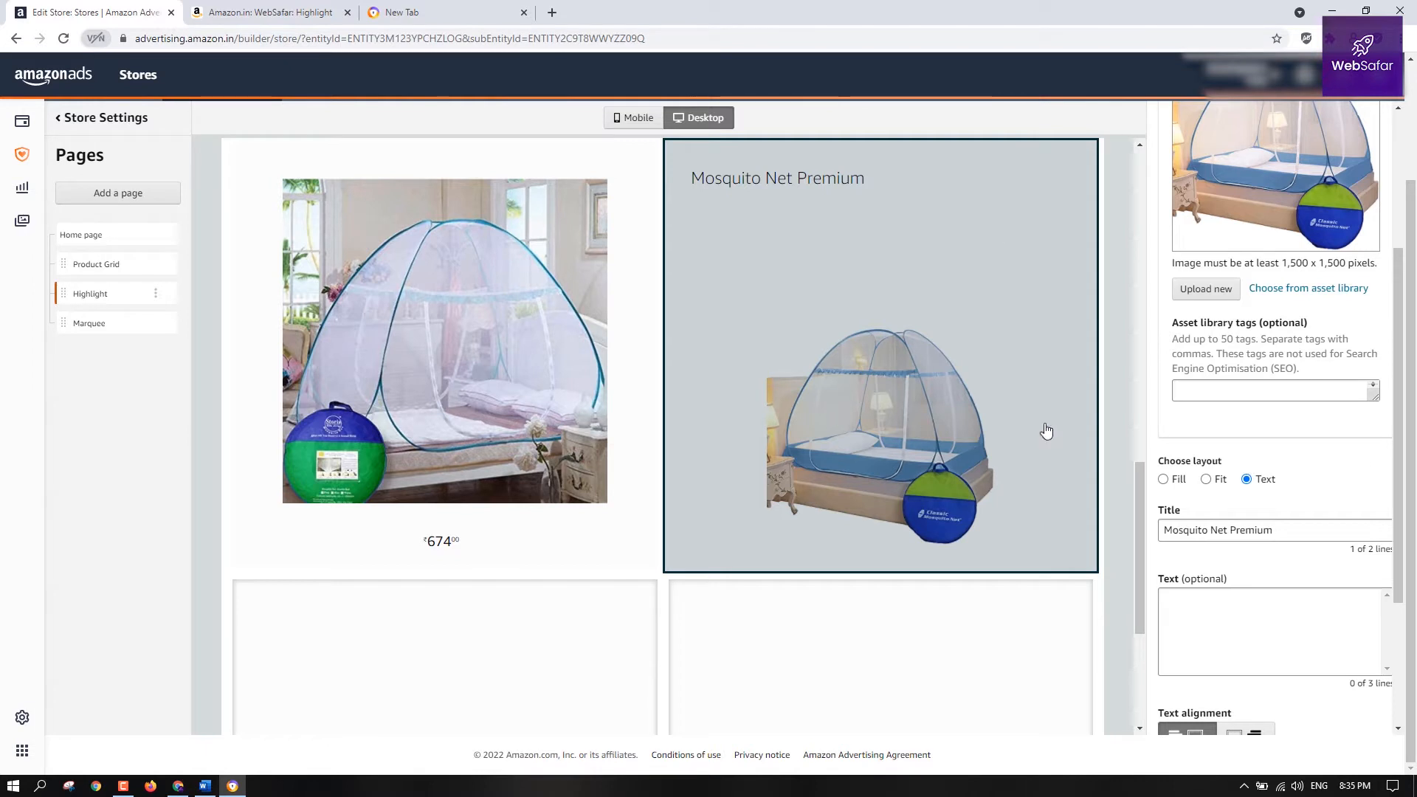
left_click(1164, 481)
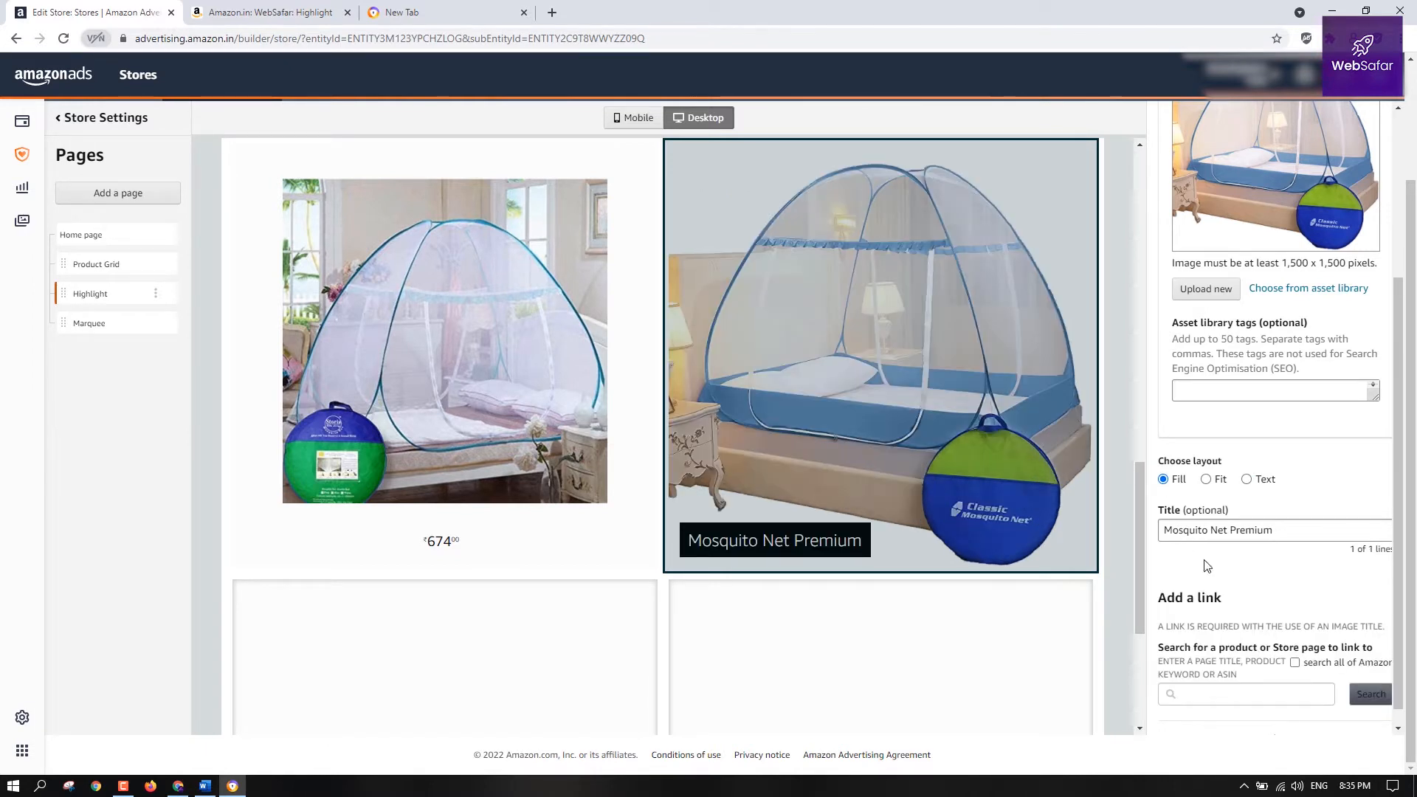
Find ASIN B01G3MBH0K in the Word product list and link the Mosquito Net Premium image tile to that product
scroll(1294, 573, "down", 1)
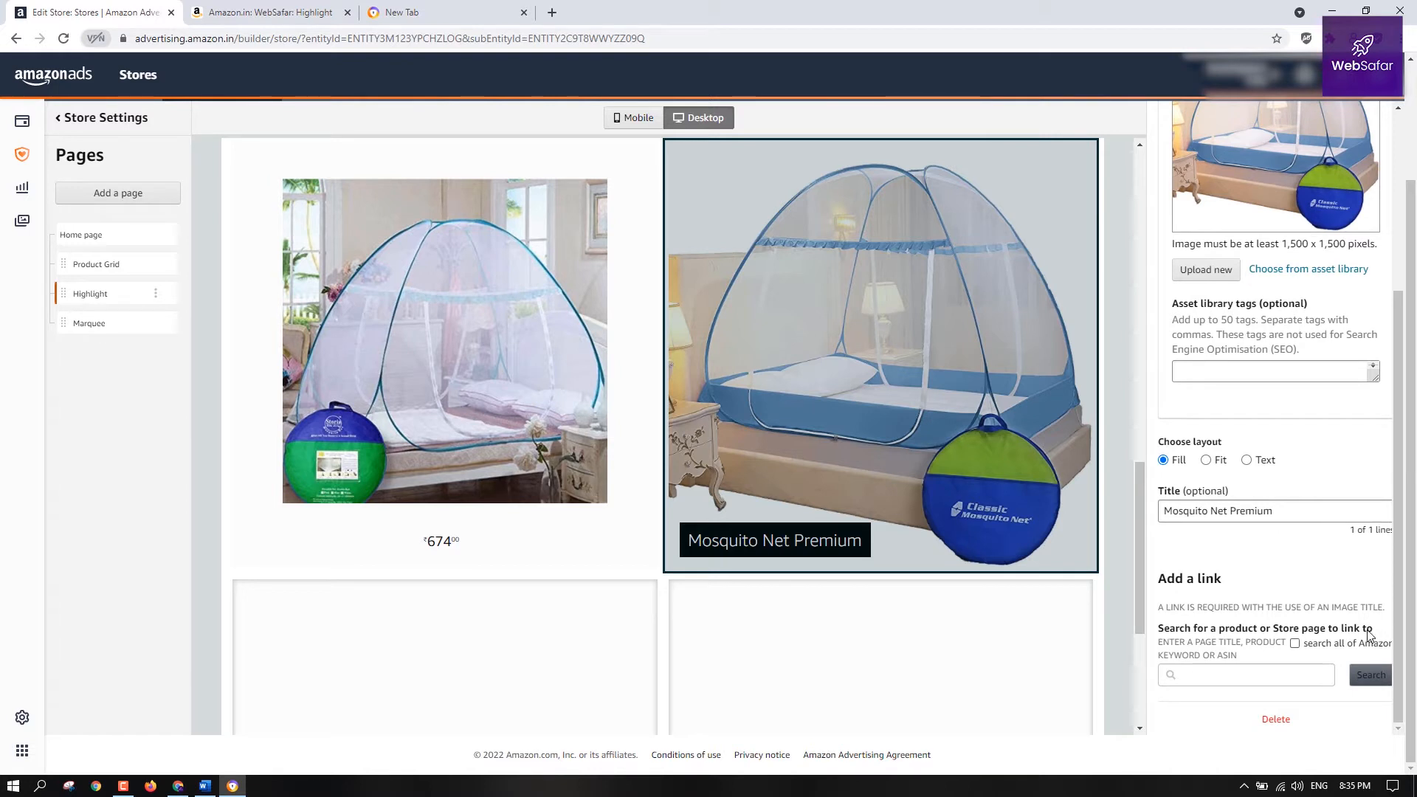
left_click(1291, 670)
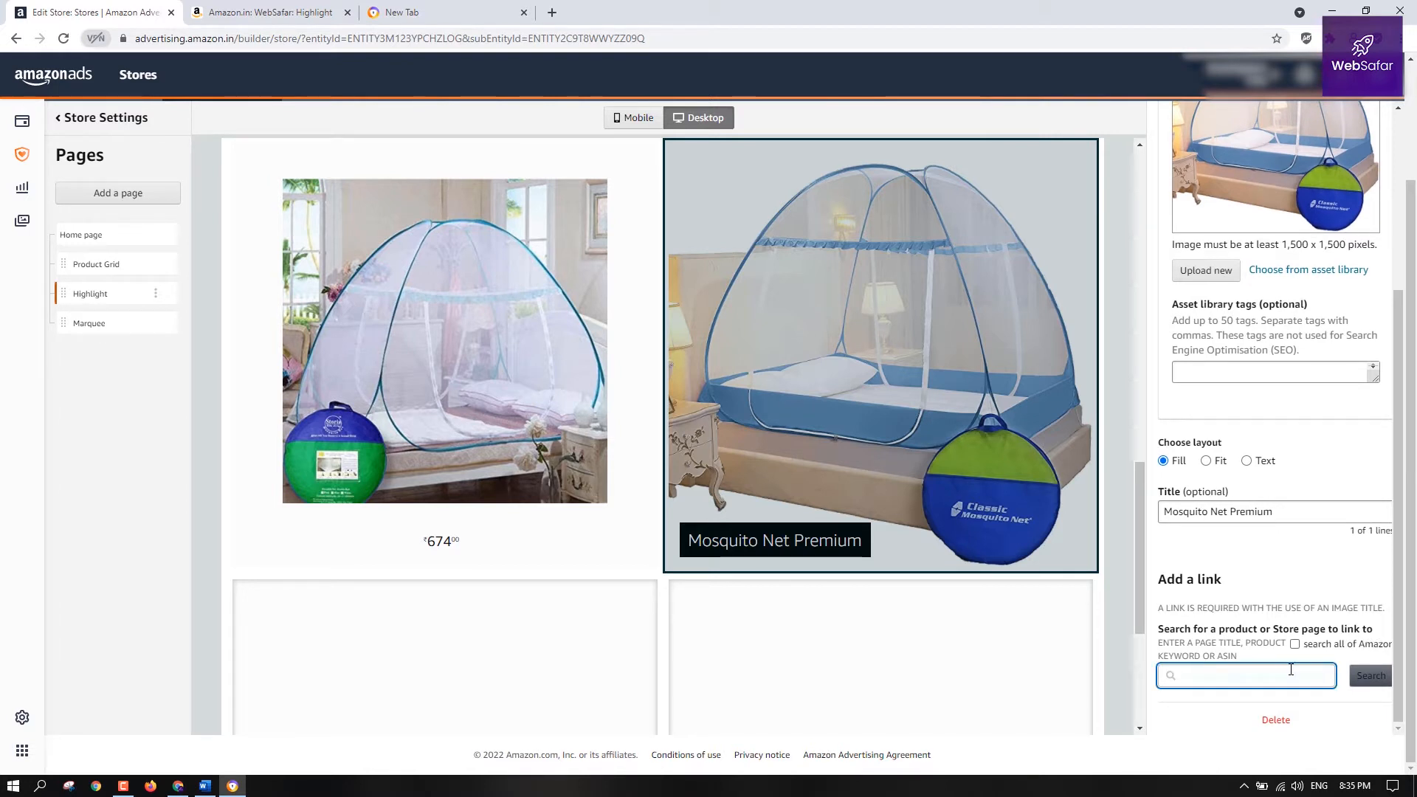
left_click(205, 786)
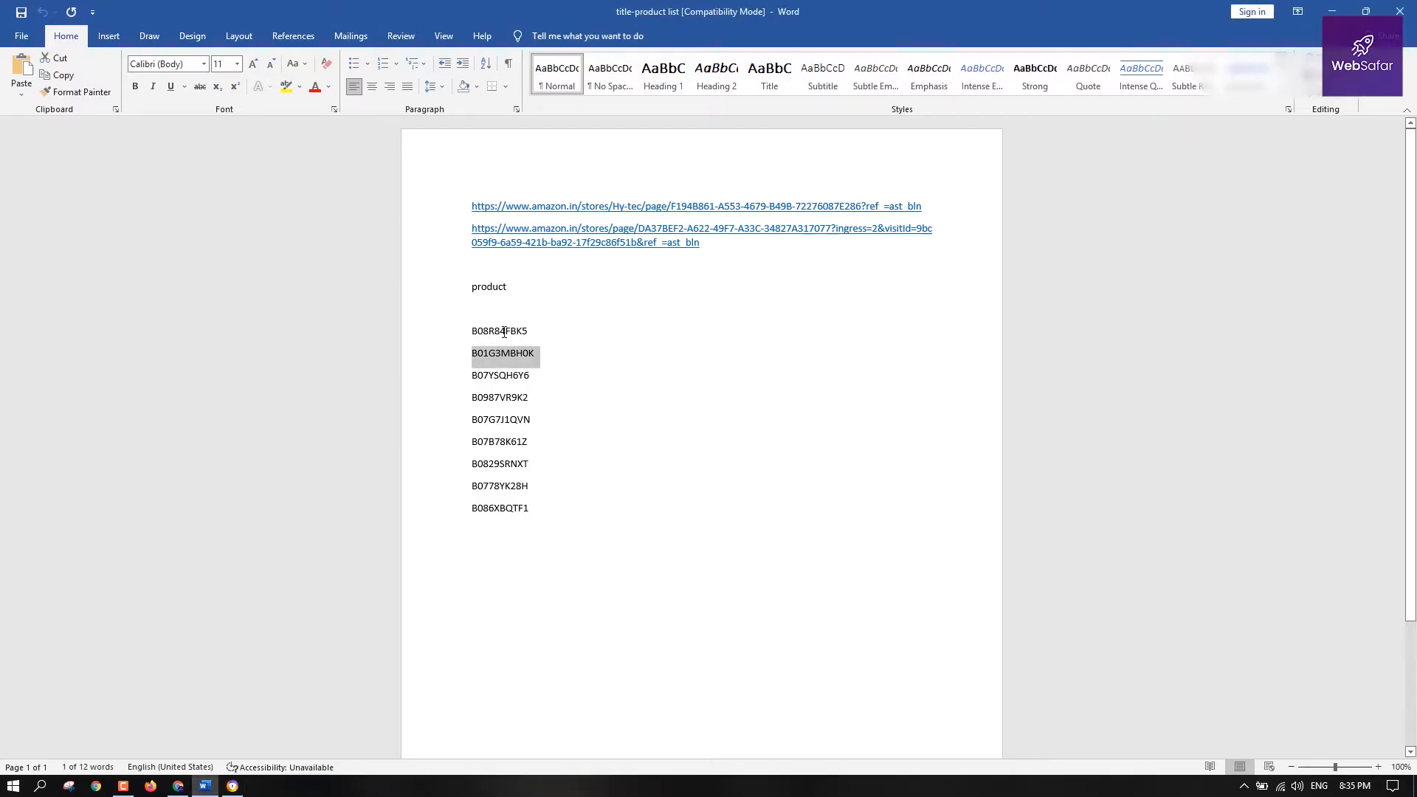
left_click(235, 787)
left_click(1224, 676)
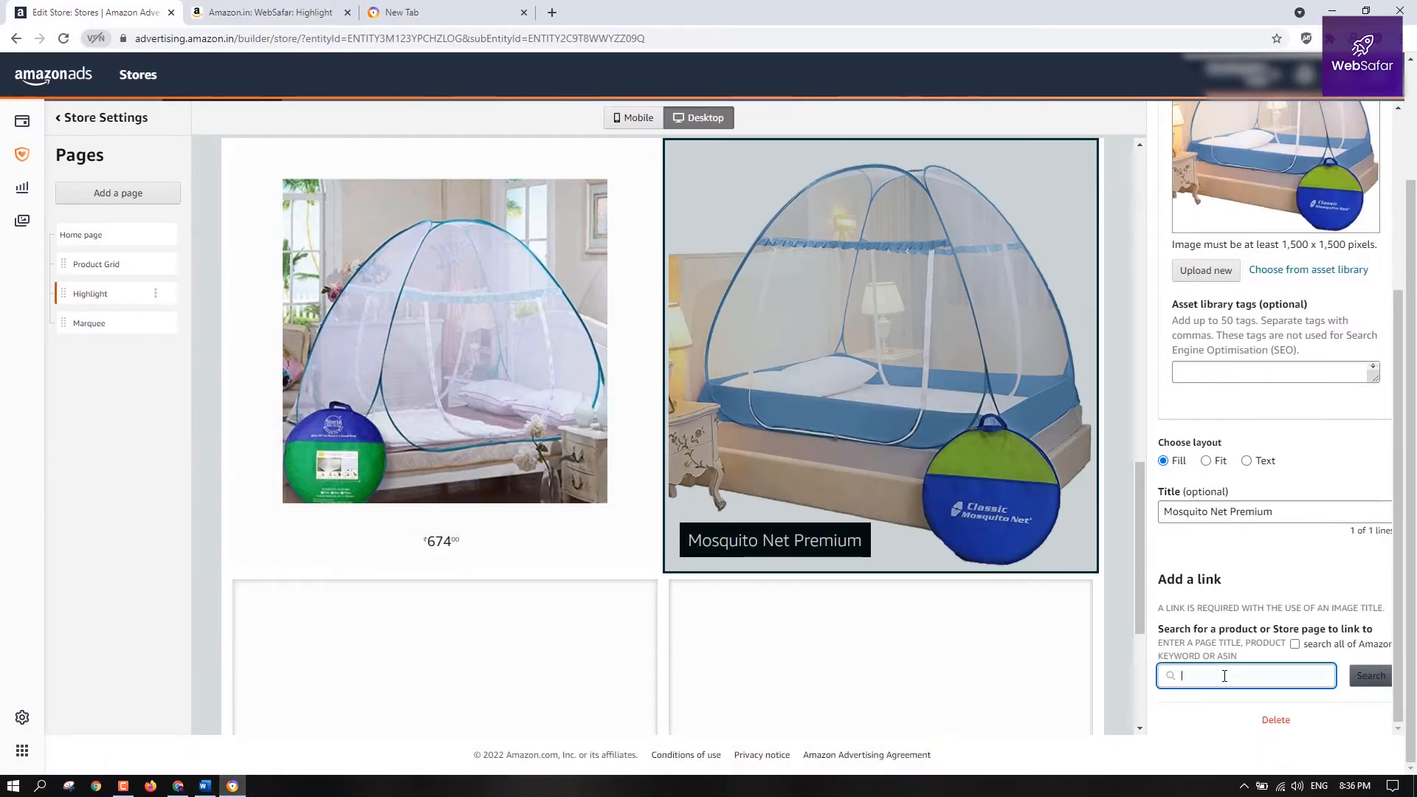
type("B01G3MBH0K")
left_click(1382, 679)
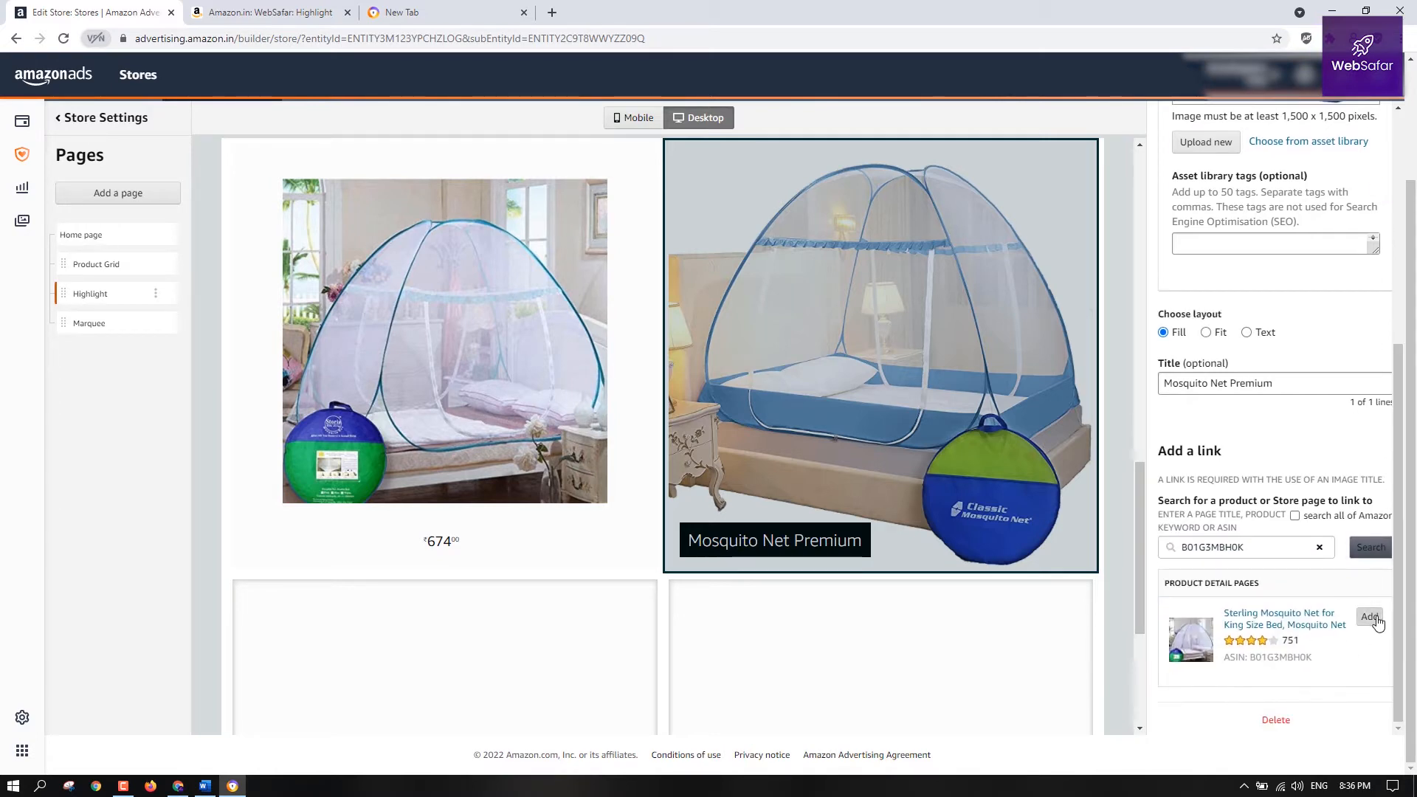
left_click(1371, 617)
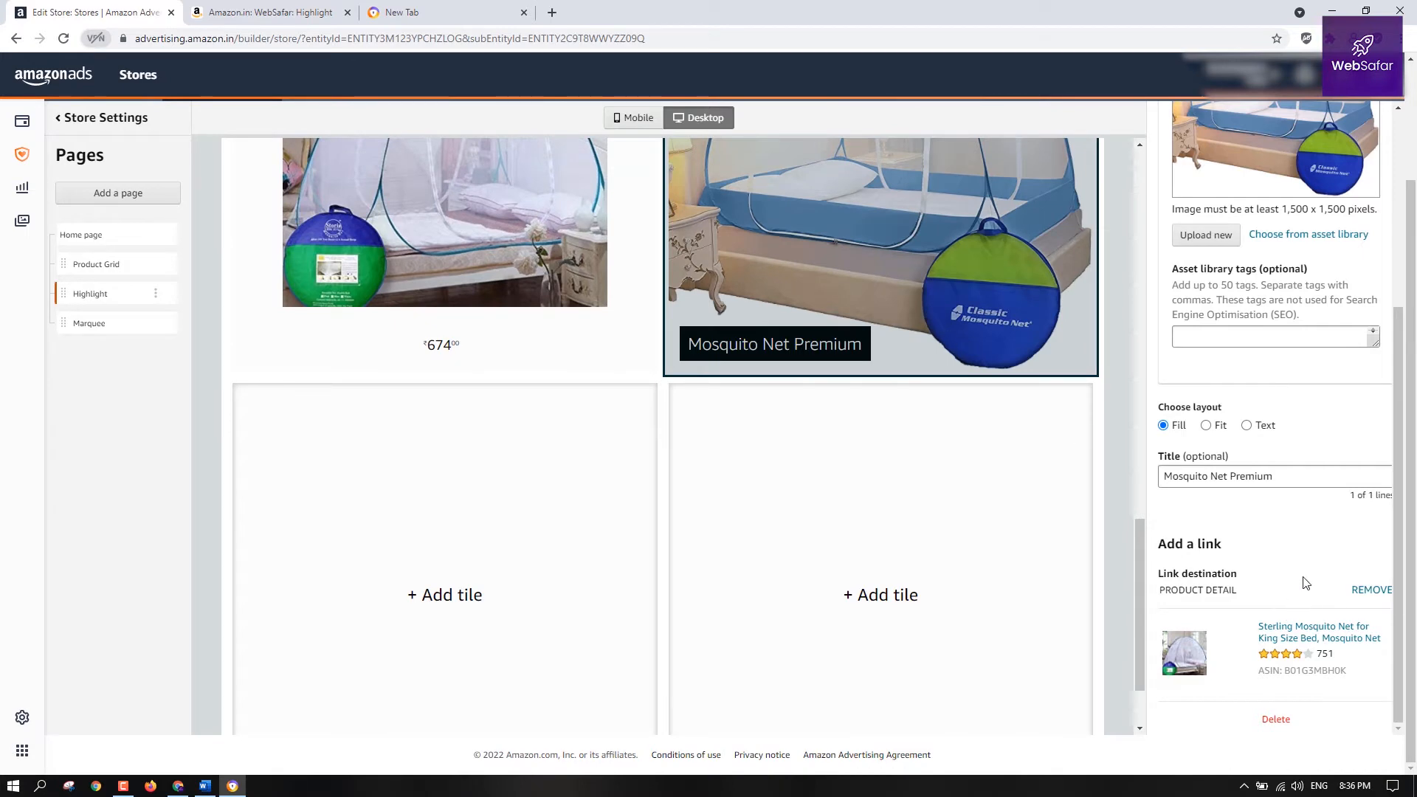
Check the image tile's Mobile version and return to its Desktop version
scroll(1305, 583, "up", 6)
left_click(1167, 384)
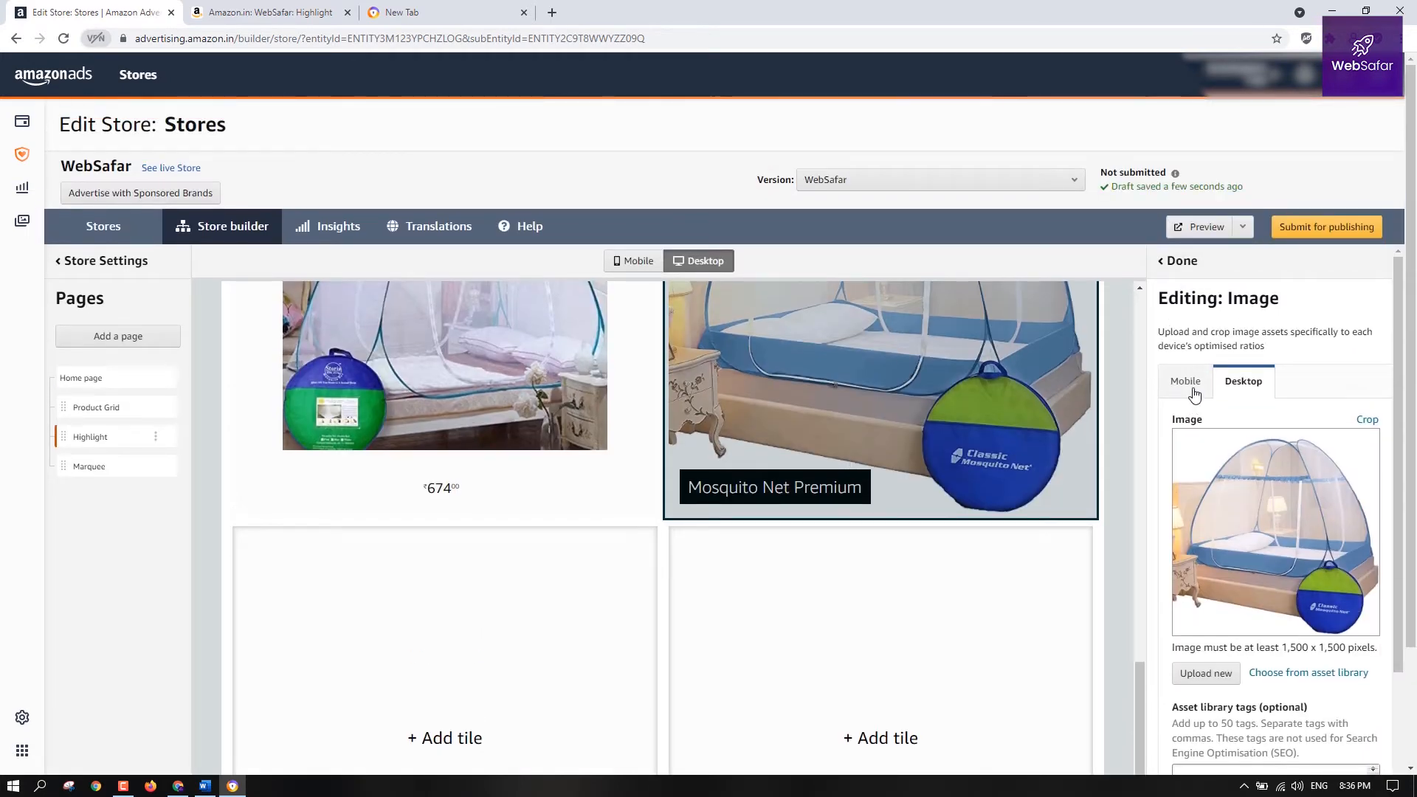
scroll(1003, 476, "down", 2)
scroll(1260, 347, "up", 2)
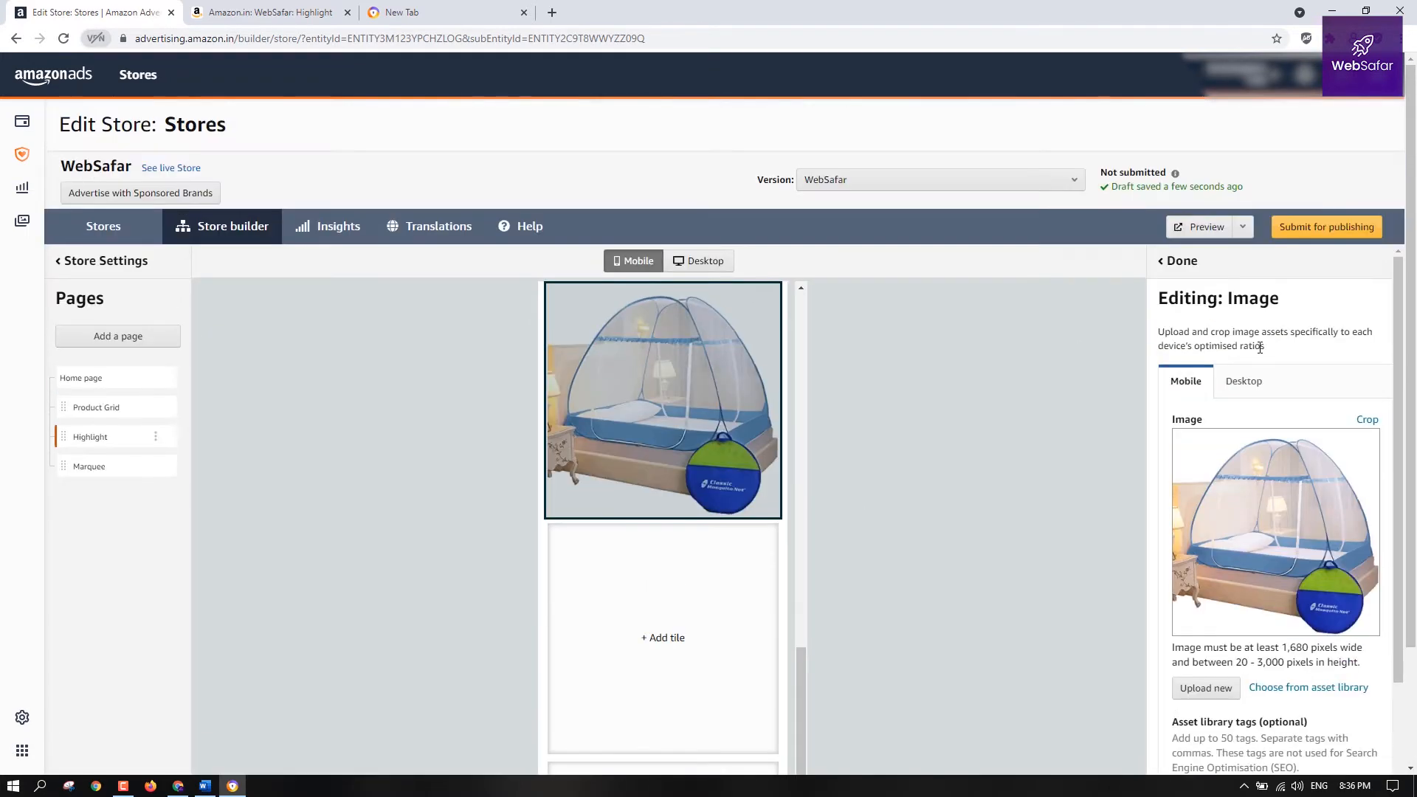
left_click(1244, 381)
scroll(1227, 360, "down", 2)
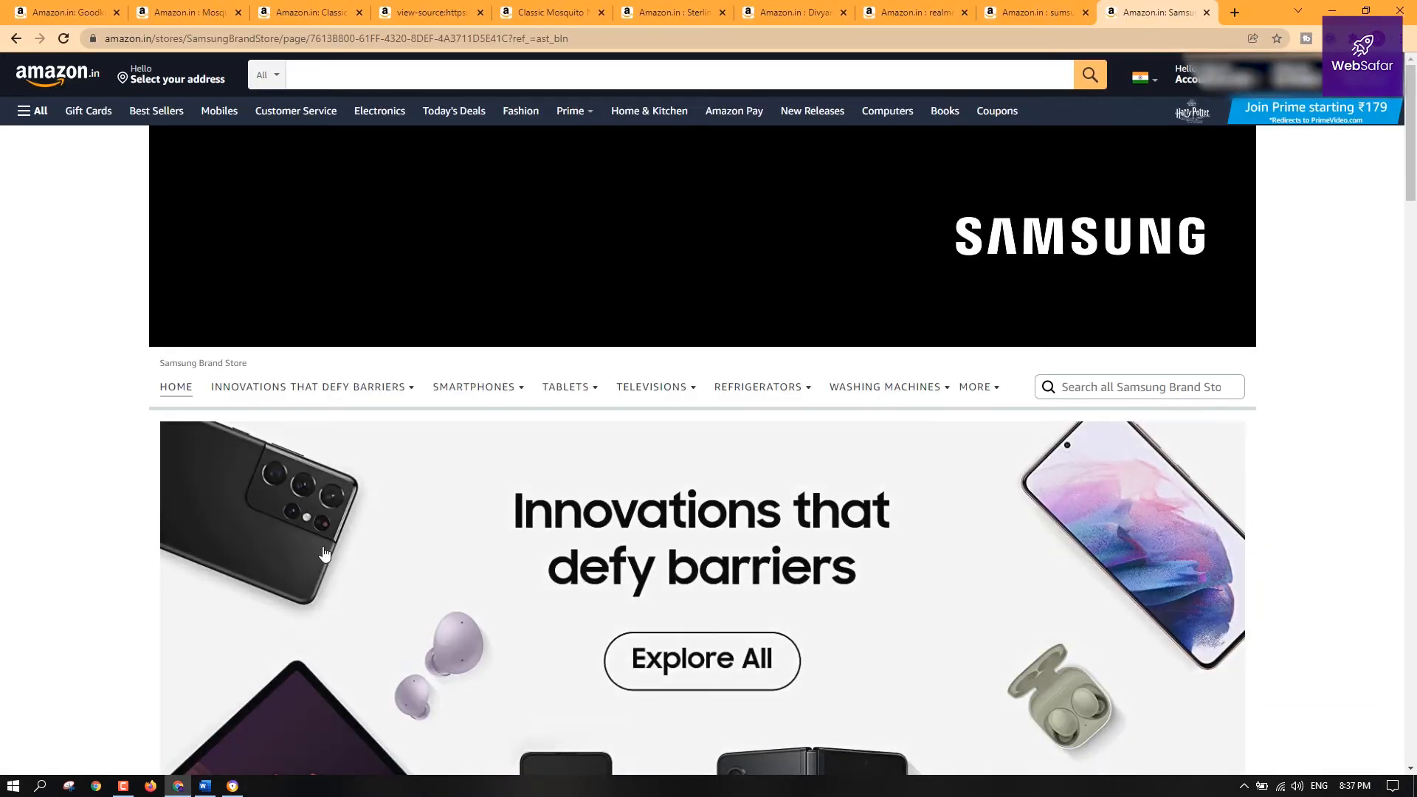
Examine how the Samsung Brand Store home page lays out its category image tiles, from Smartphones and Tablets through Monitors
scroll(371, 260, "down", 3)
scroll(991, 490, "down", 12)
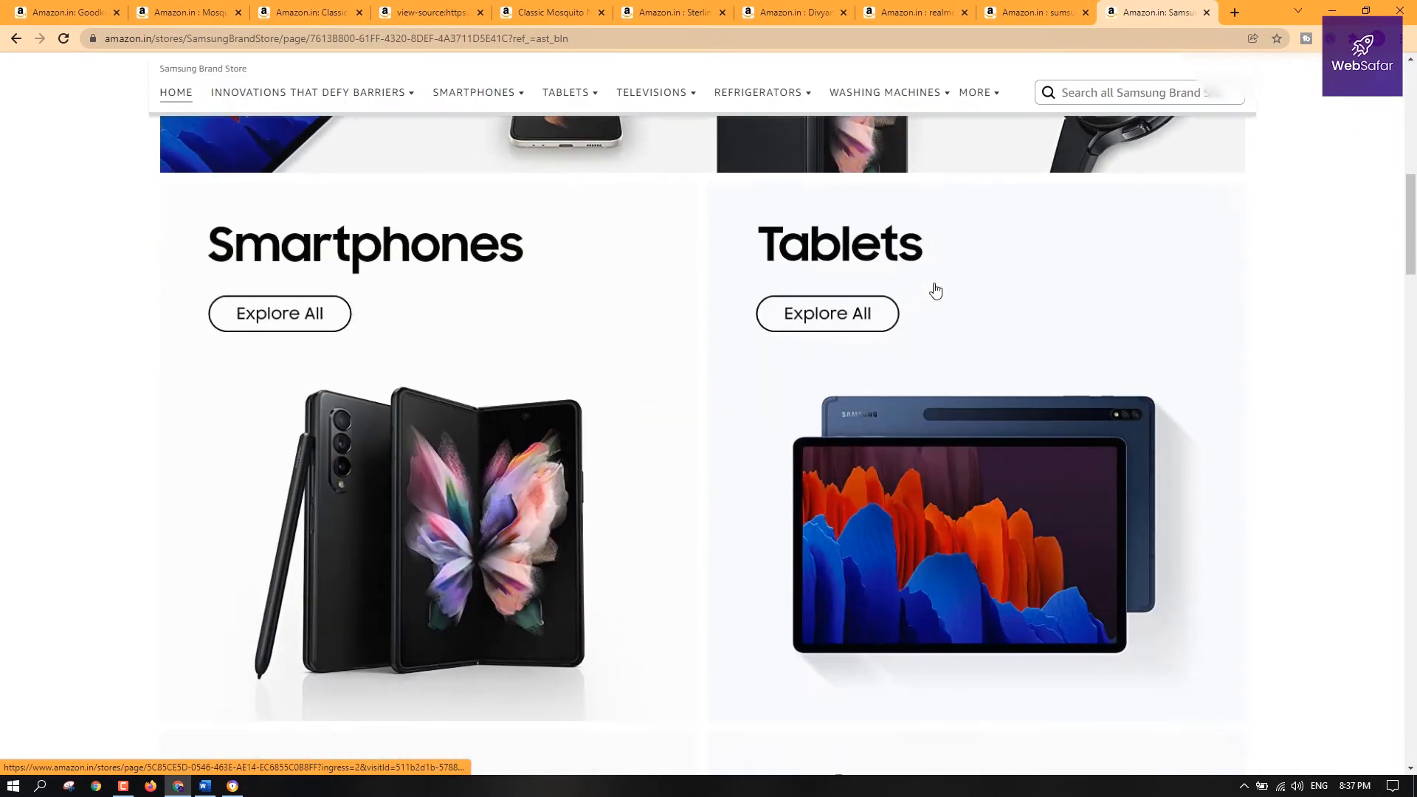
scroll(615, 381, "down", 13)
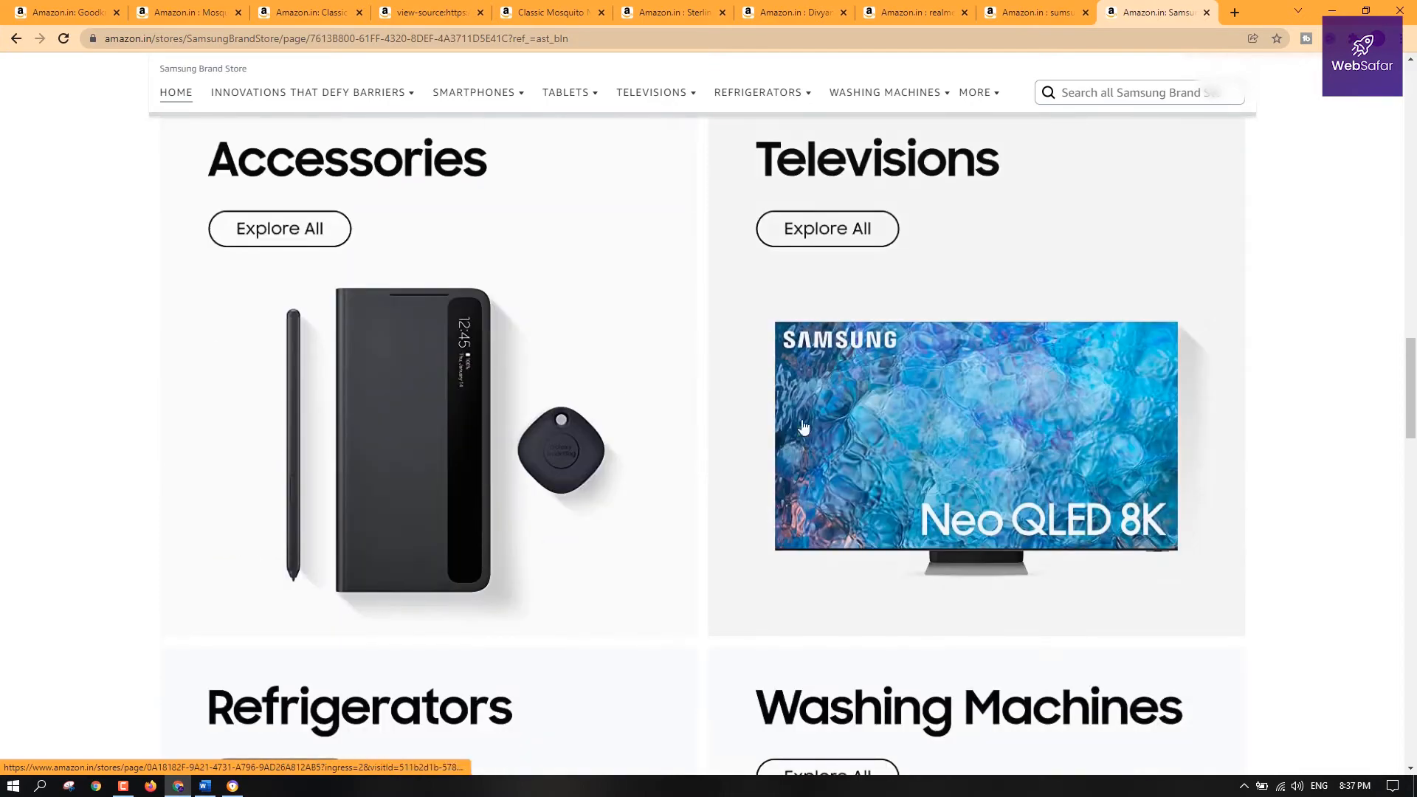
scroll(815, 395, "down", 2)
scroll(471, 333, "down", 4)
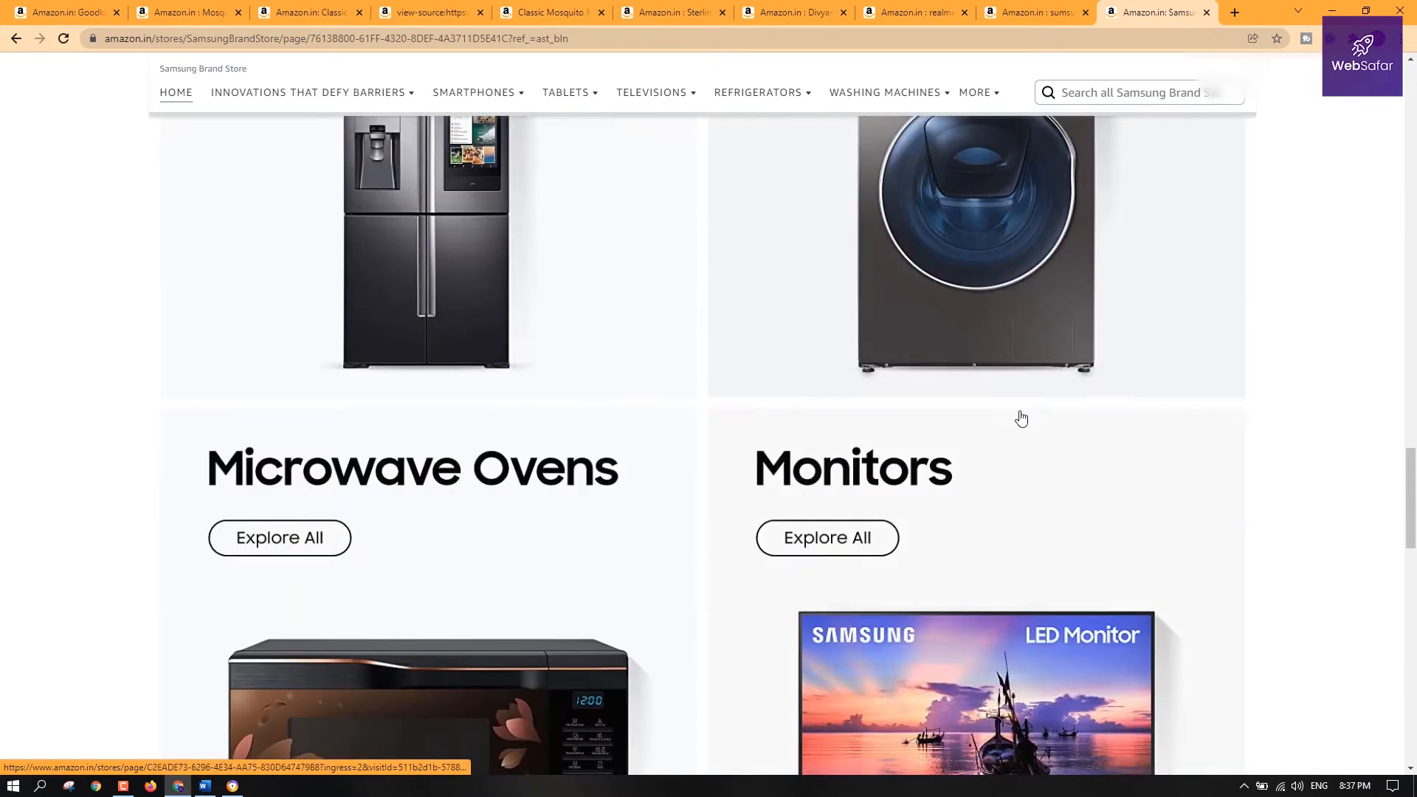
scroll(756, 388, "up", 6)
scroll(1156, 409, "down", 15)
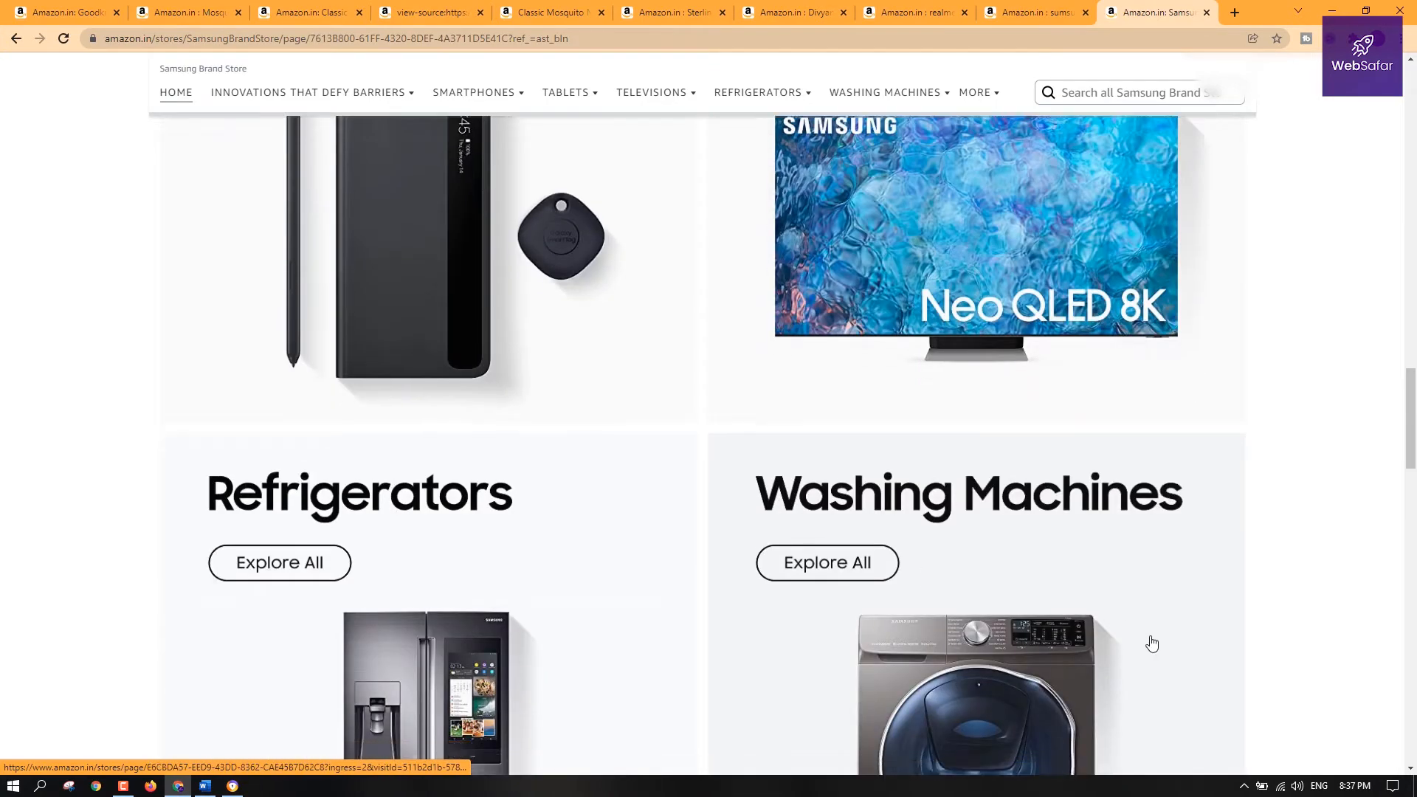
scroll(1160, 612, "up", 20)
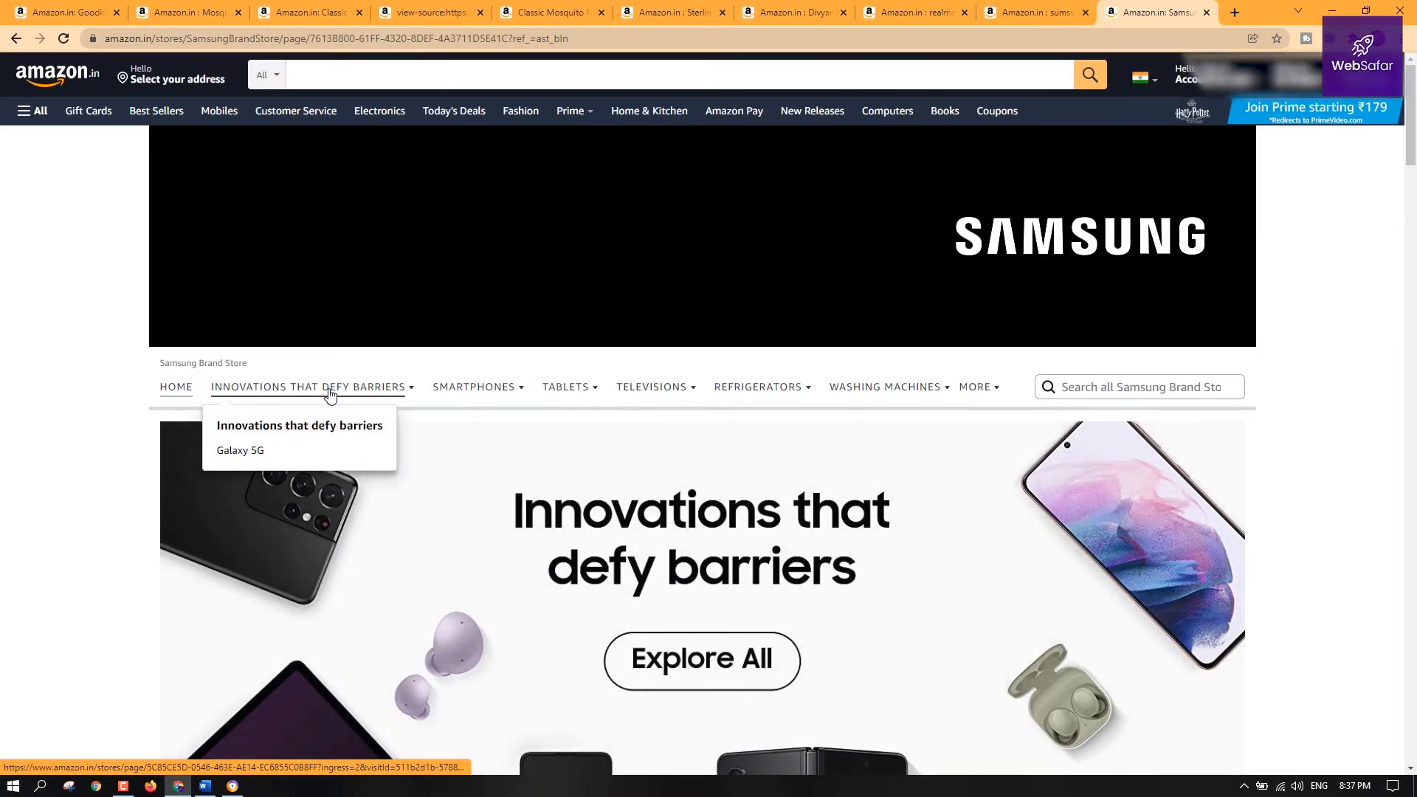
Check the subpages listed under the Samsung store's categories and open Galaxy 5G under Innovations that defy barriers
mouse_move(491, 387)
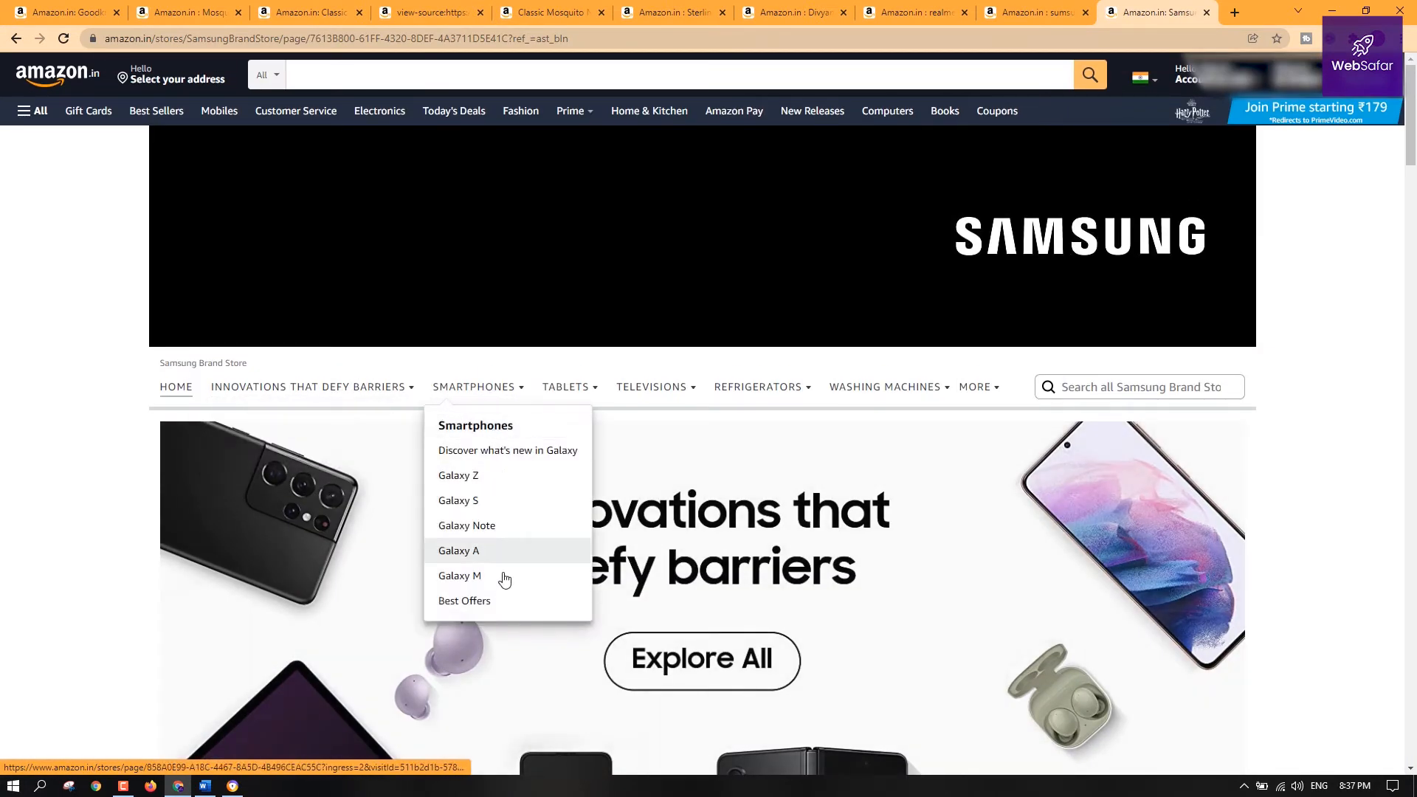
mouse_move(591, 391)
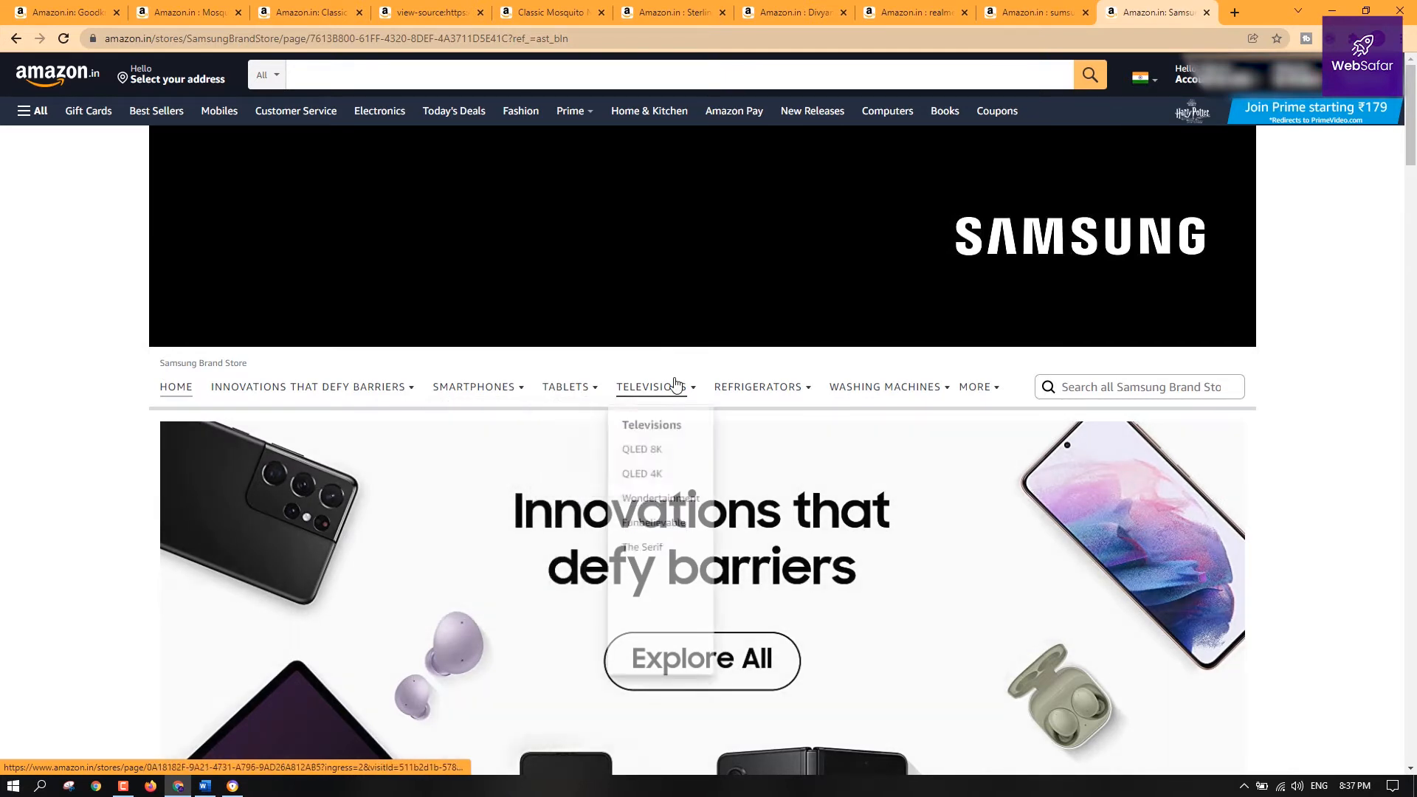
mouse_move(296, 396)
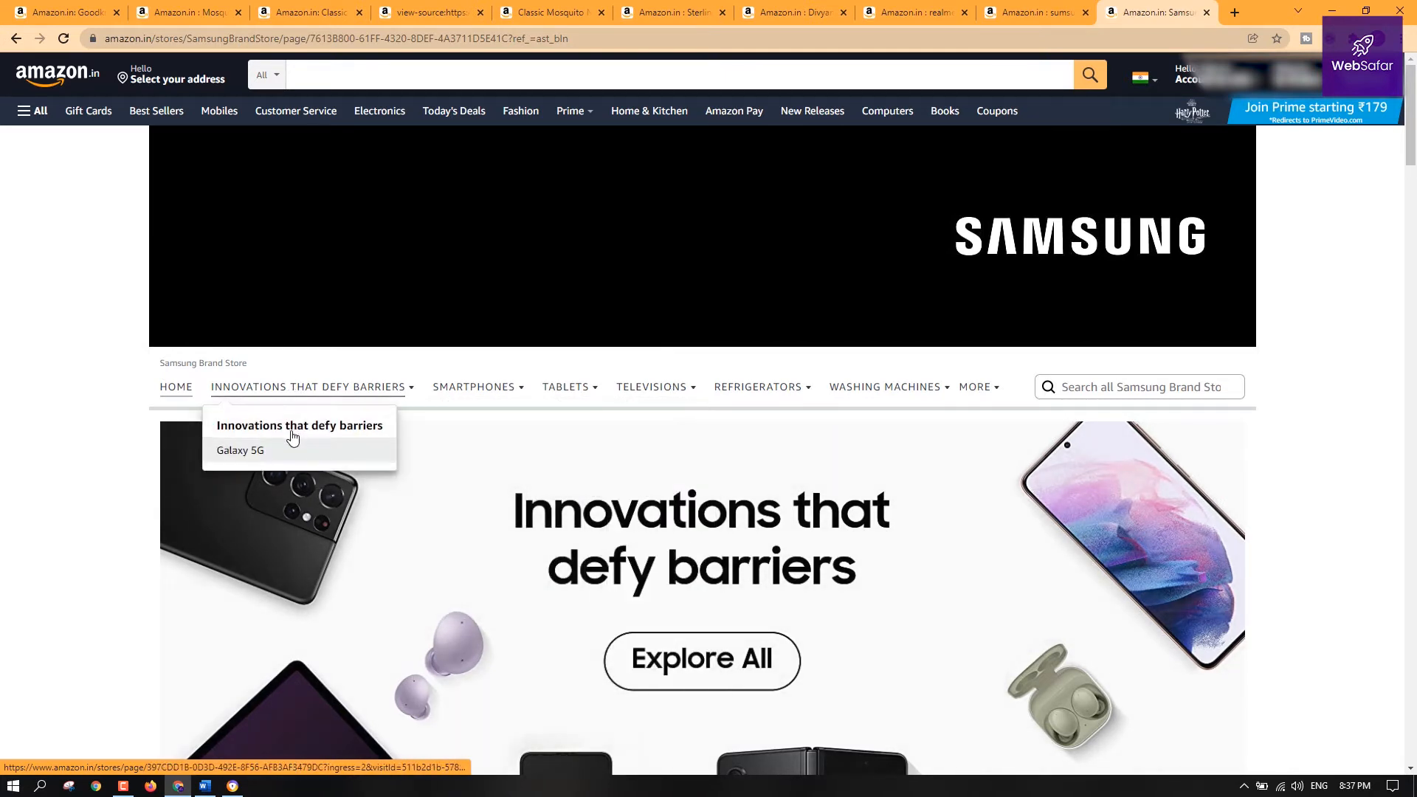
left_click(273, 449)
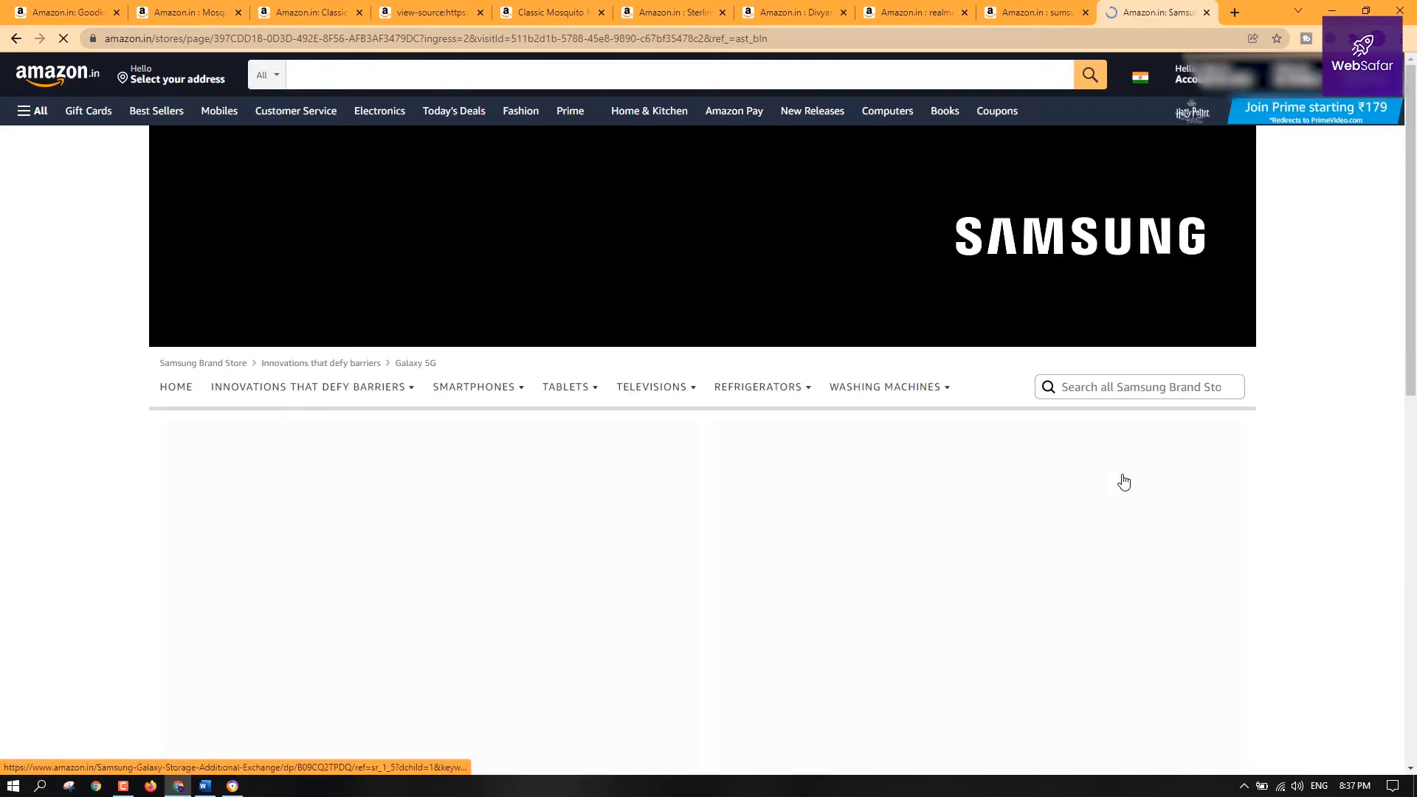
scroll(1093, 487, "down", 10)
scroll(1063, 481, "up", 8)
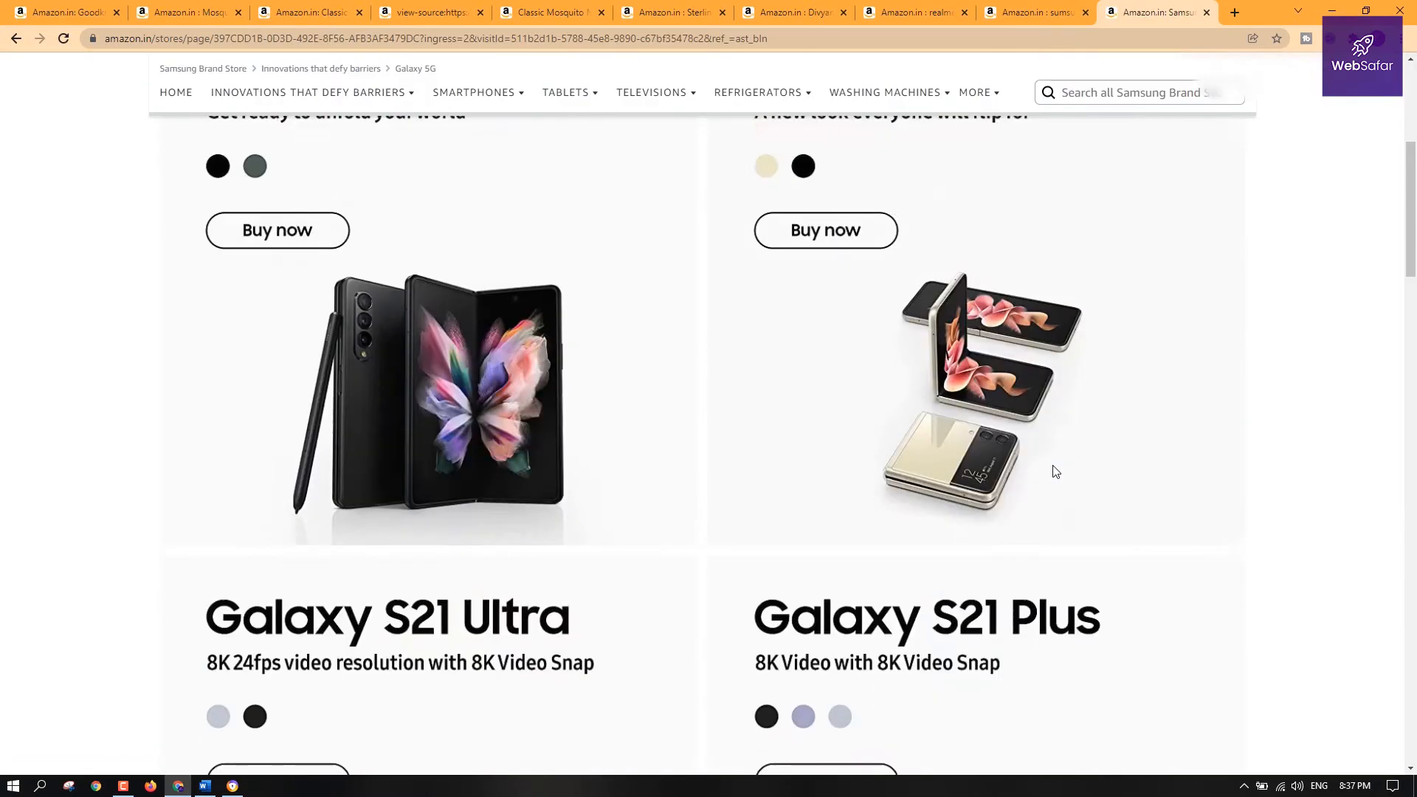
scroll(623, 499, "up", 5)
scroll(470, 382, "down", 5)
scroll(923, 400, "down", 15)
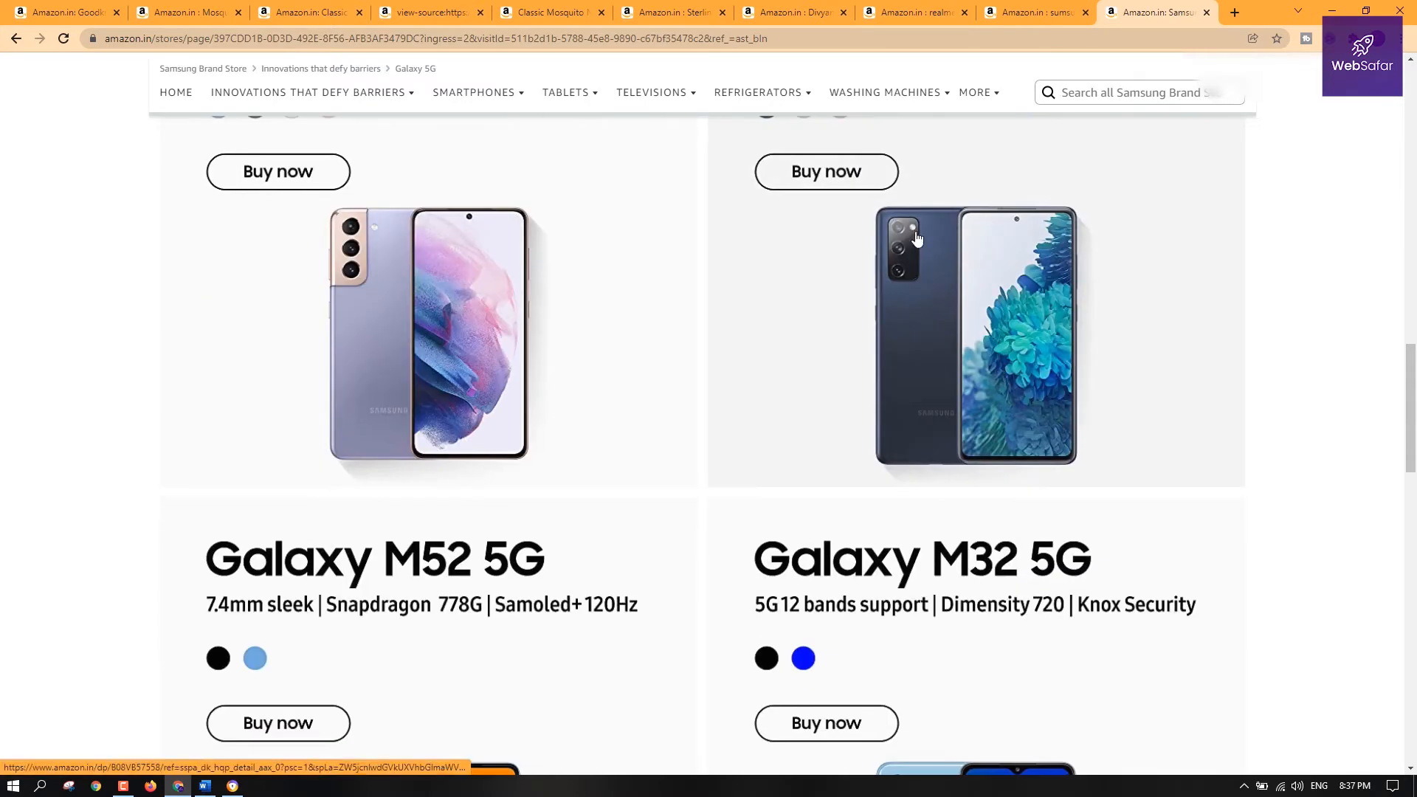
scroll(1016, 320, "down", 5)
scroll(1107, 310, "down", 3)
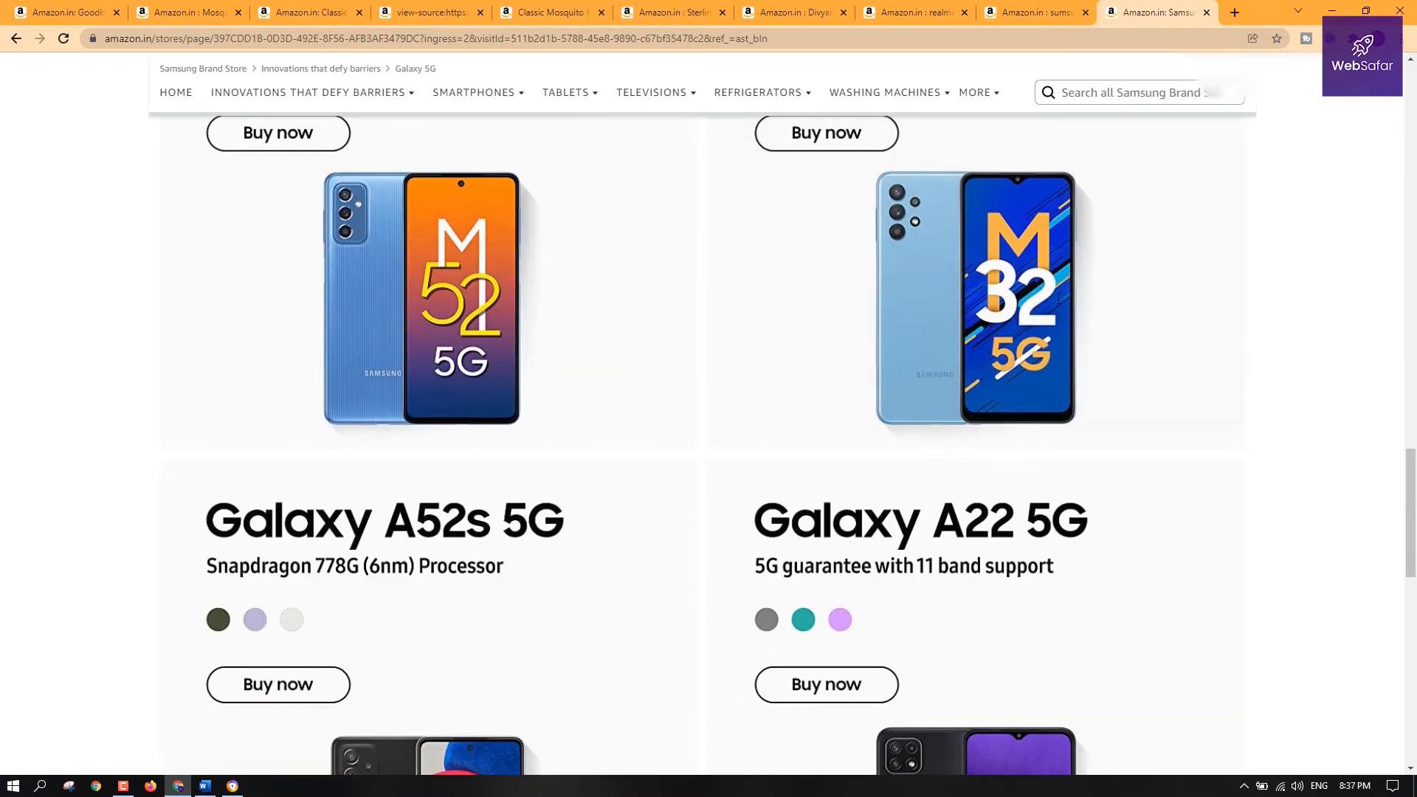
scroll(502, 478, "up", 5)
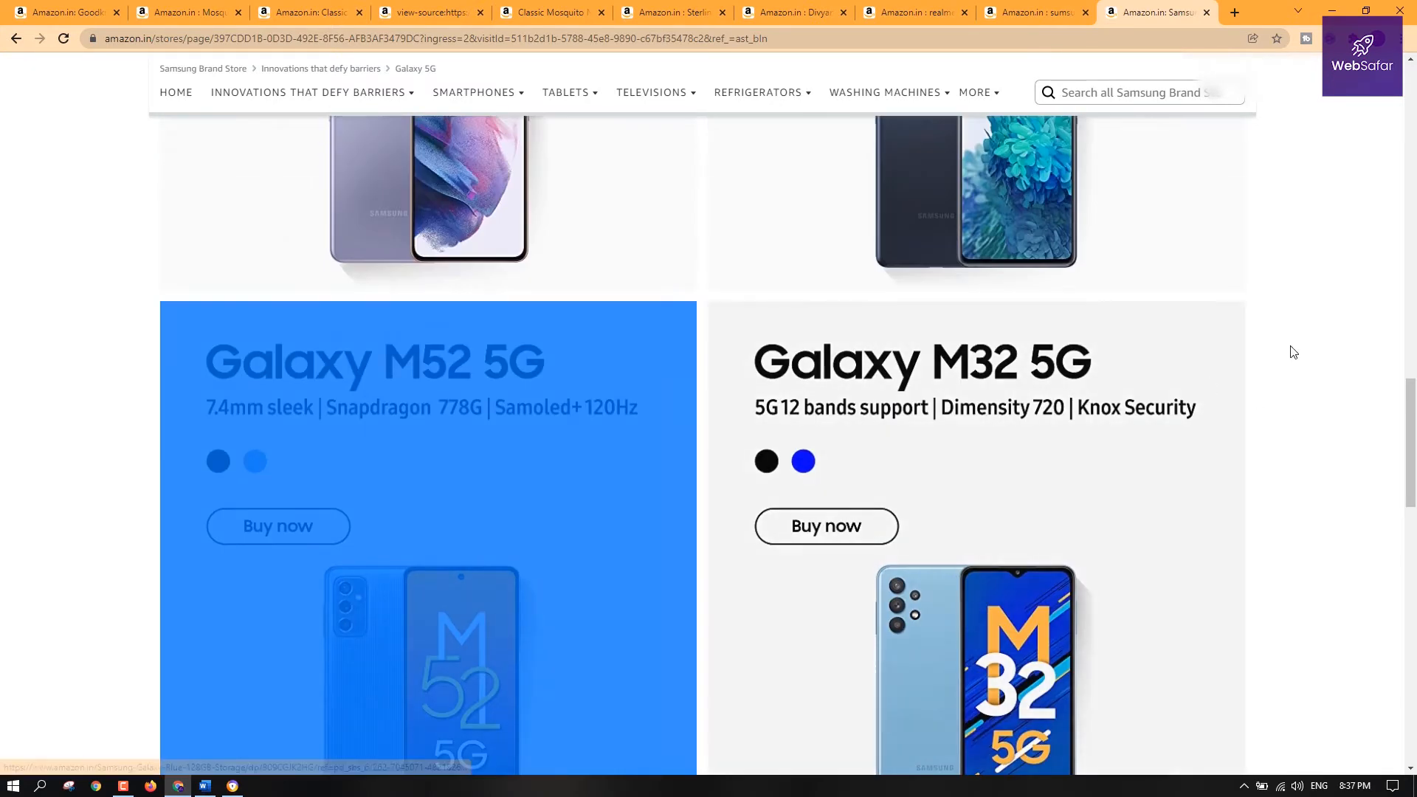
scroll(1108, 333, "up", 15)
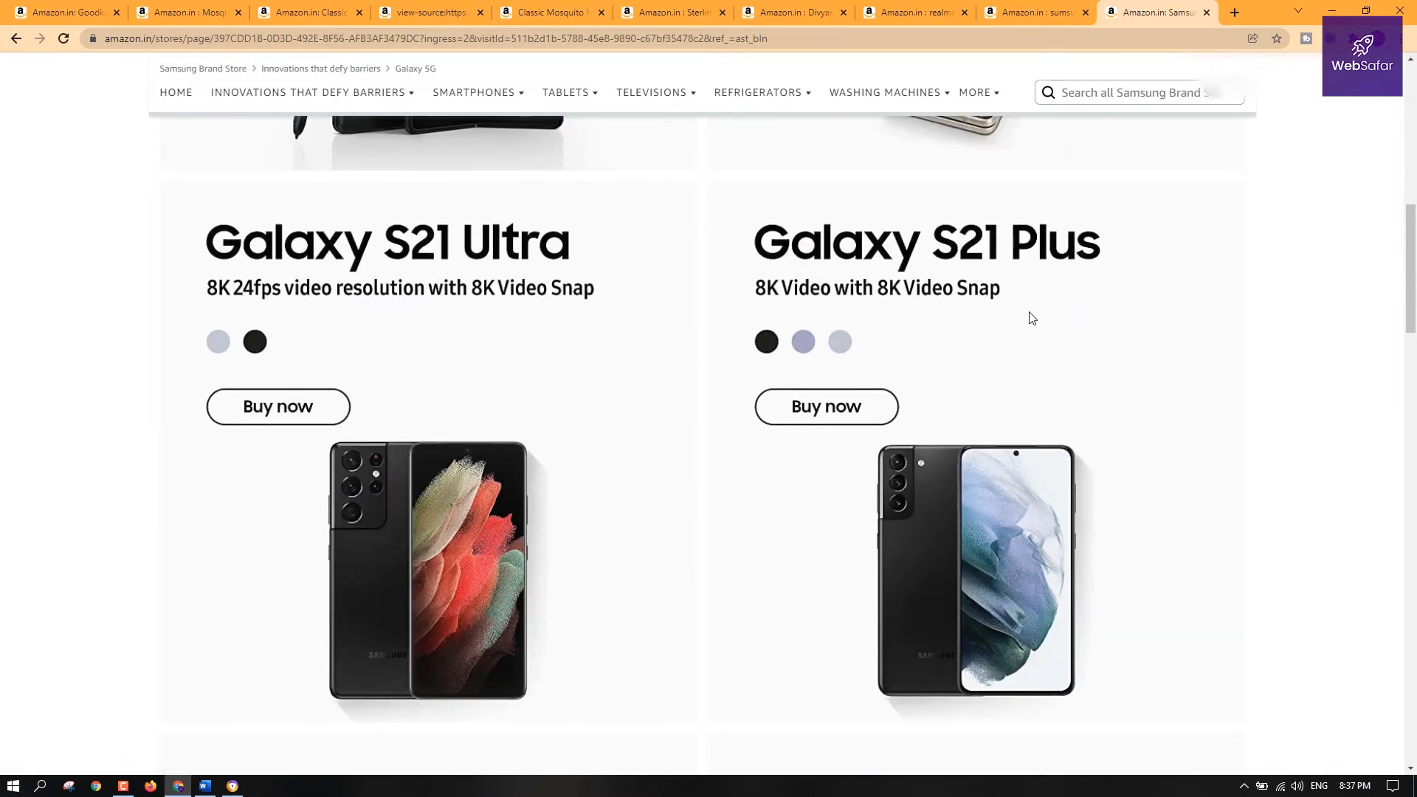
Switch back to the Amazon store builder and open the Highlight page's Mosquito Net Premium image tile for editing
left_click(233, 786)
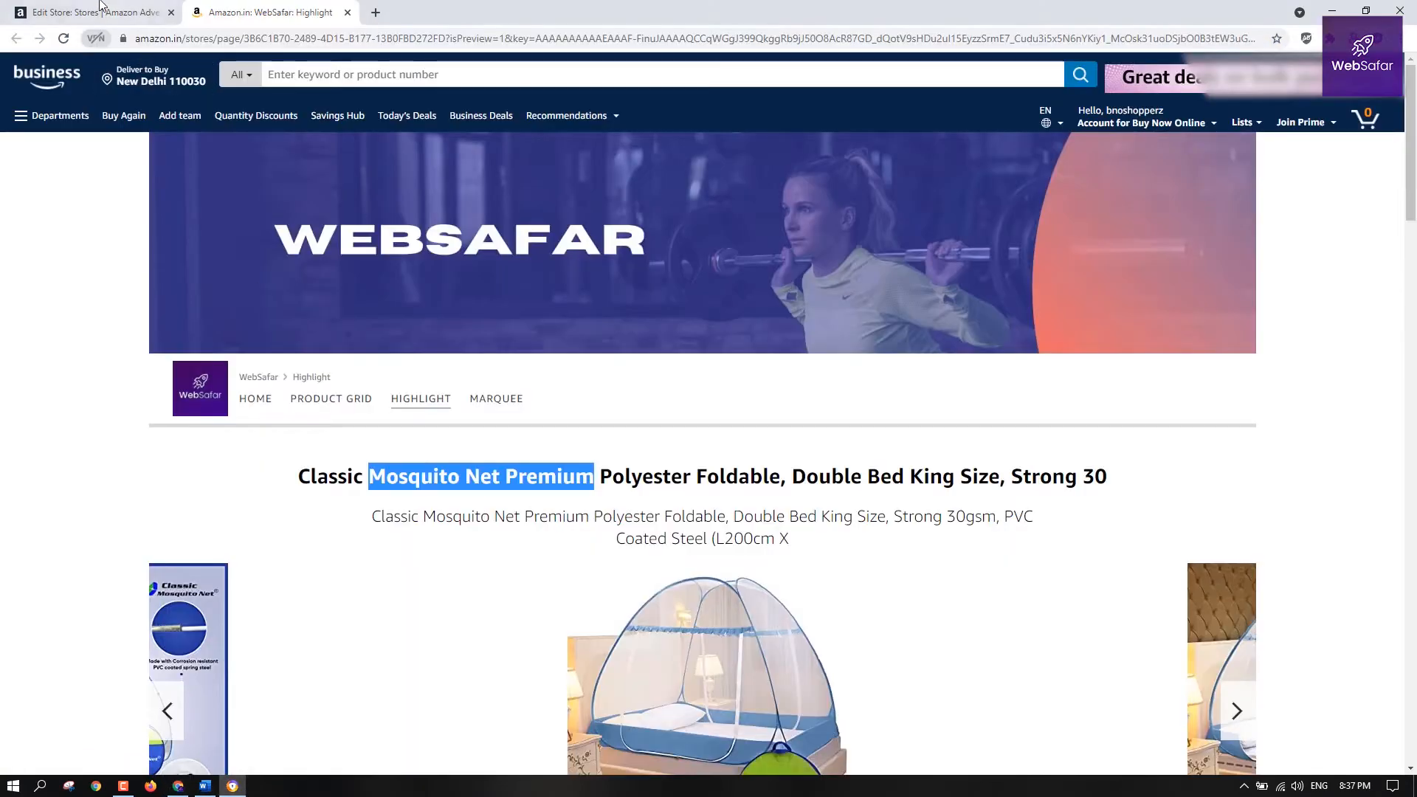
left_click(99, 4)
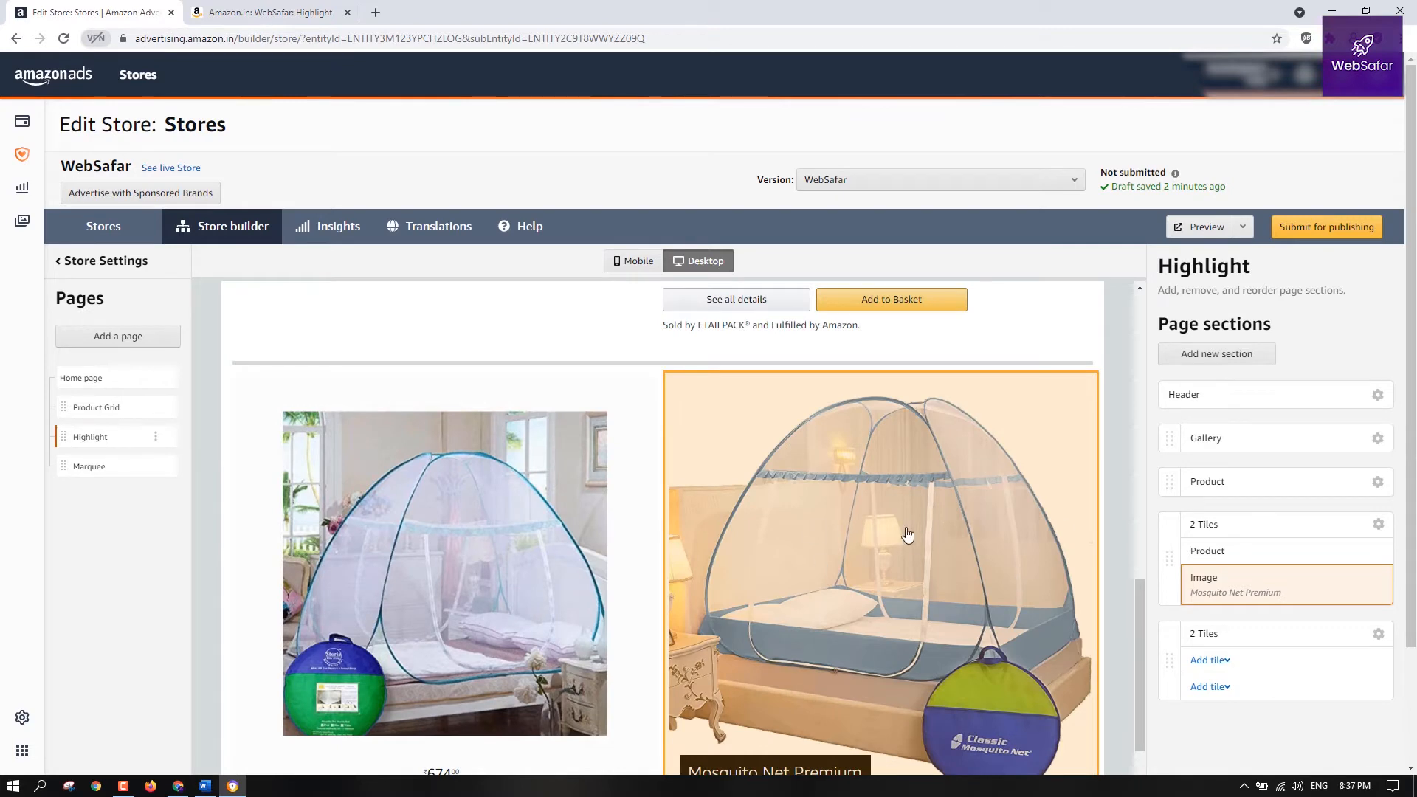
scroll(908, 534, "down", 3)
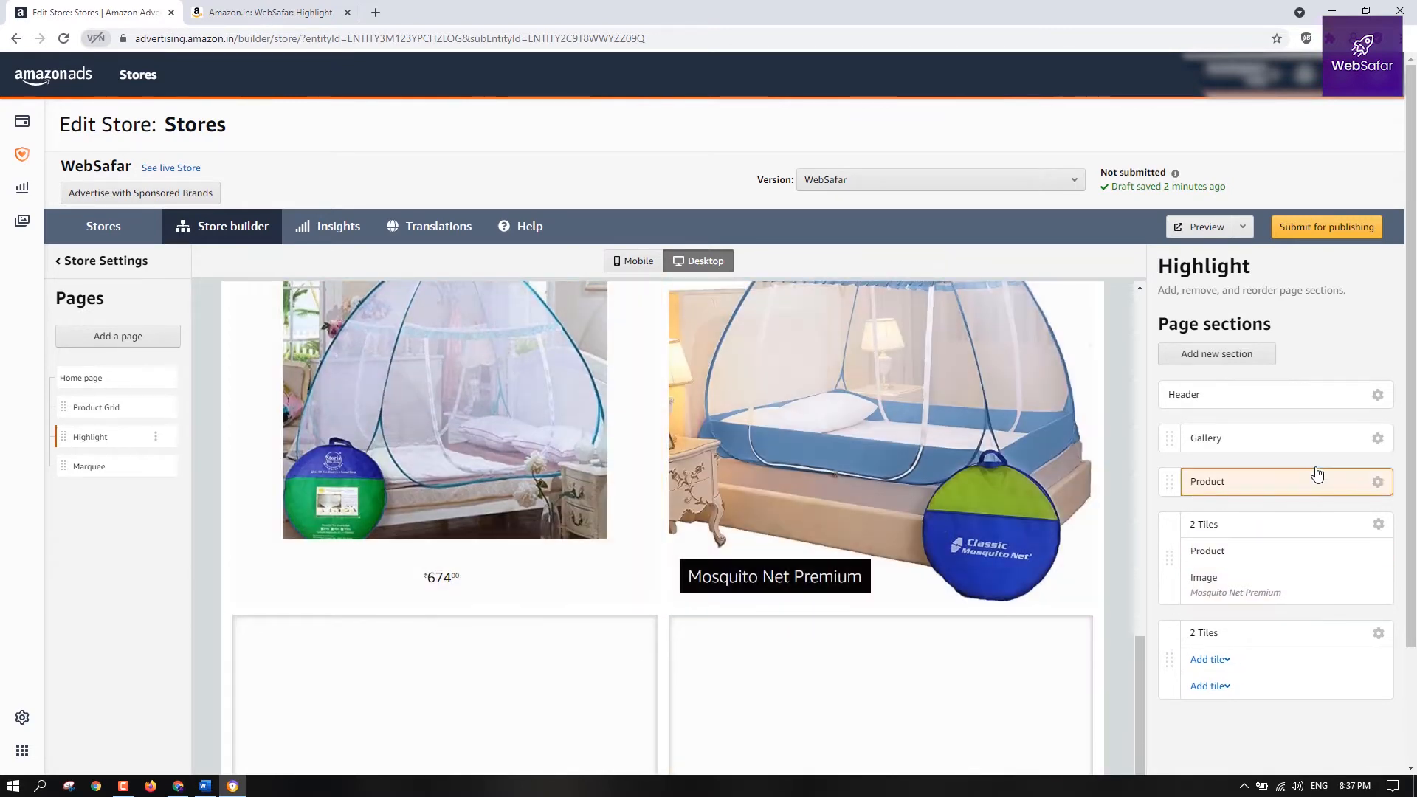
left_click(1308, 493)
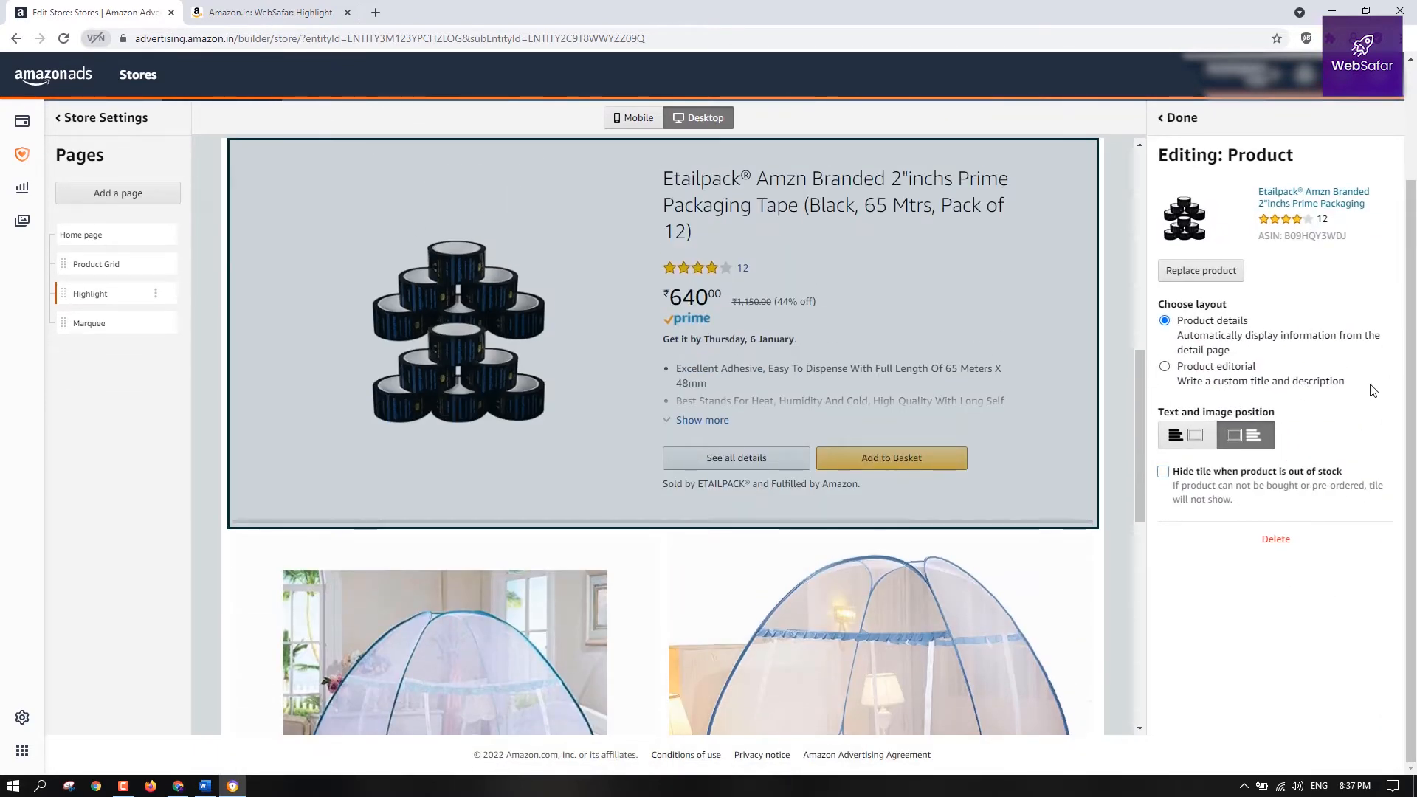
scroll(959, 561, "down", 3)
left_click(956, 495)
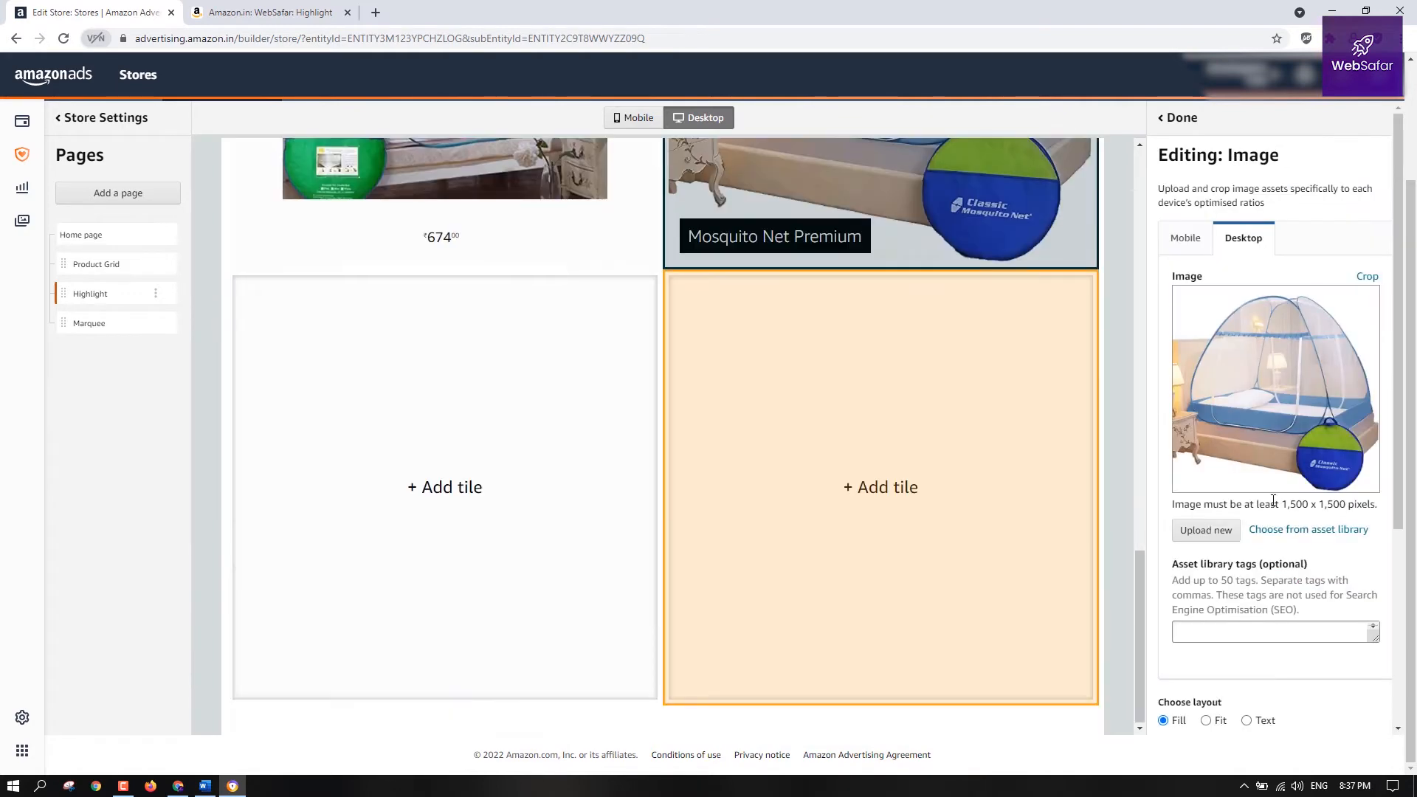
scroll(1233, 575, "up", 2)
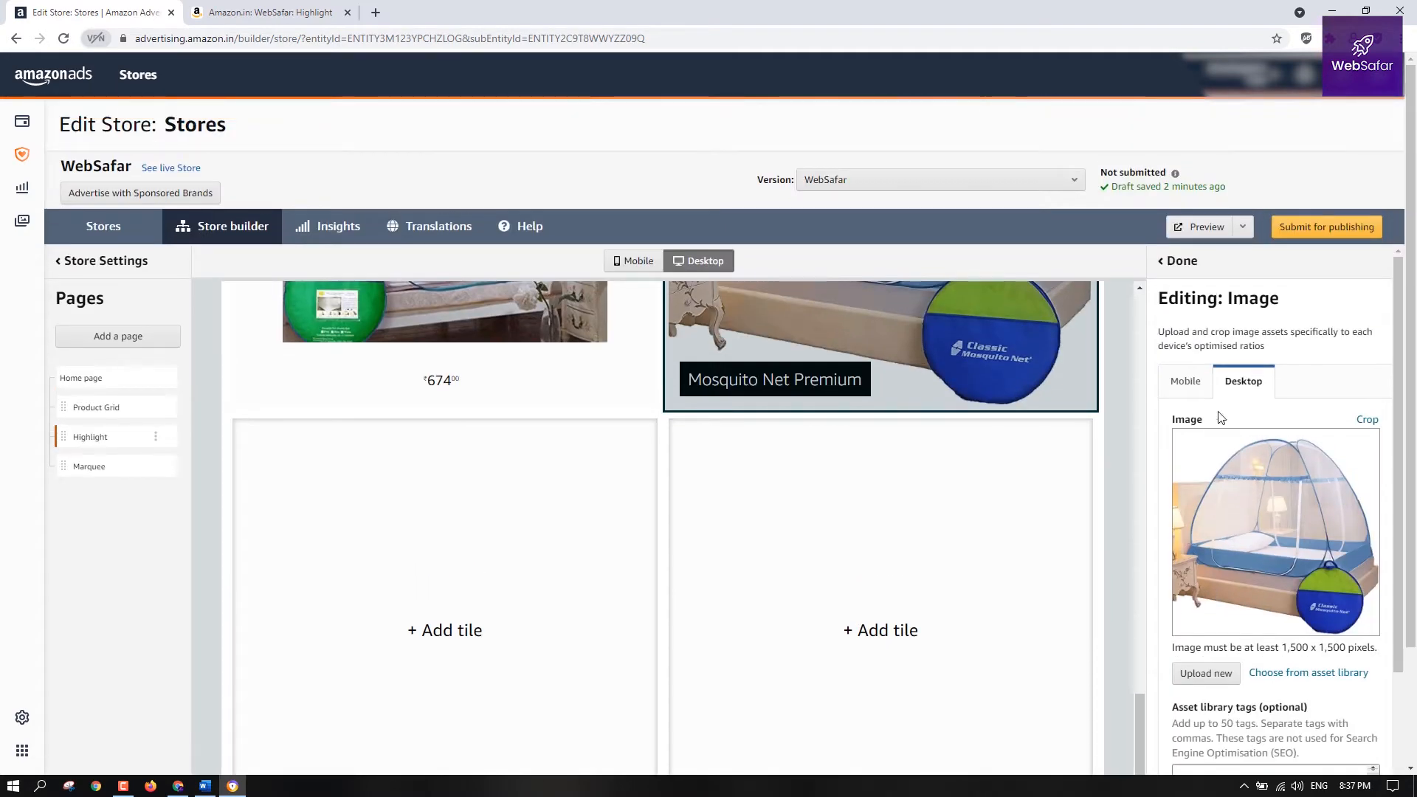
scroll(1240, 417, "down", 3)
scroll(1252, 414, "up", 3)
scroll(1328, 480, "down", 5)
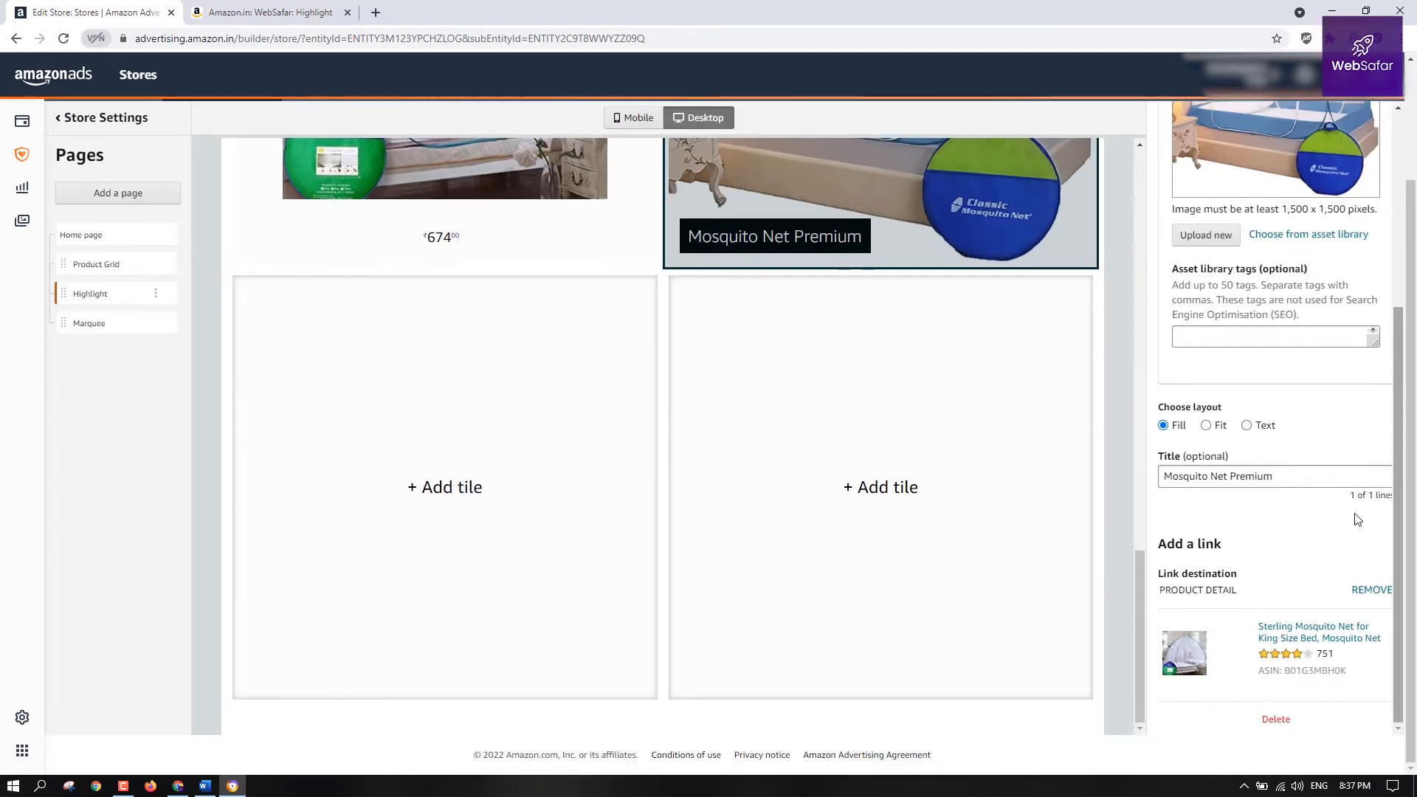
Clear the image tile's title, restore it as Mosquito Net Premium, and finish editing the tile
left_click_drag(1280, 478, 991, 487)
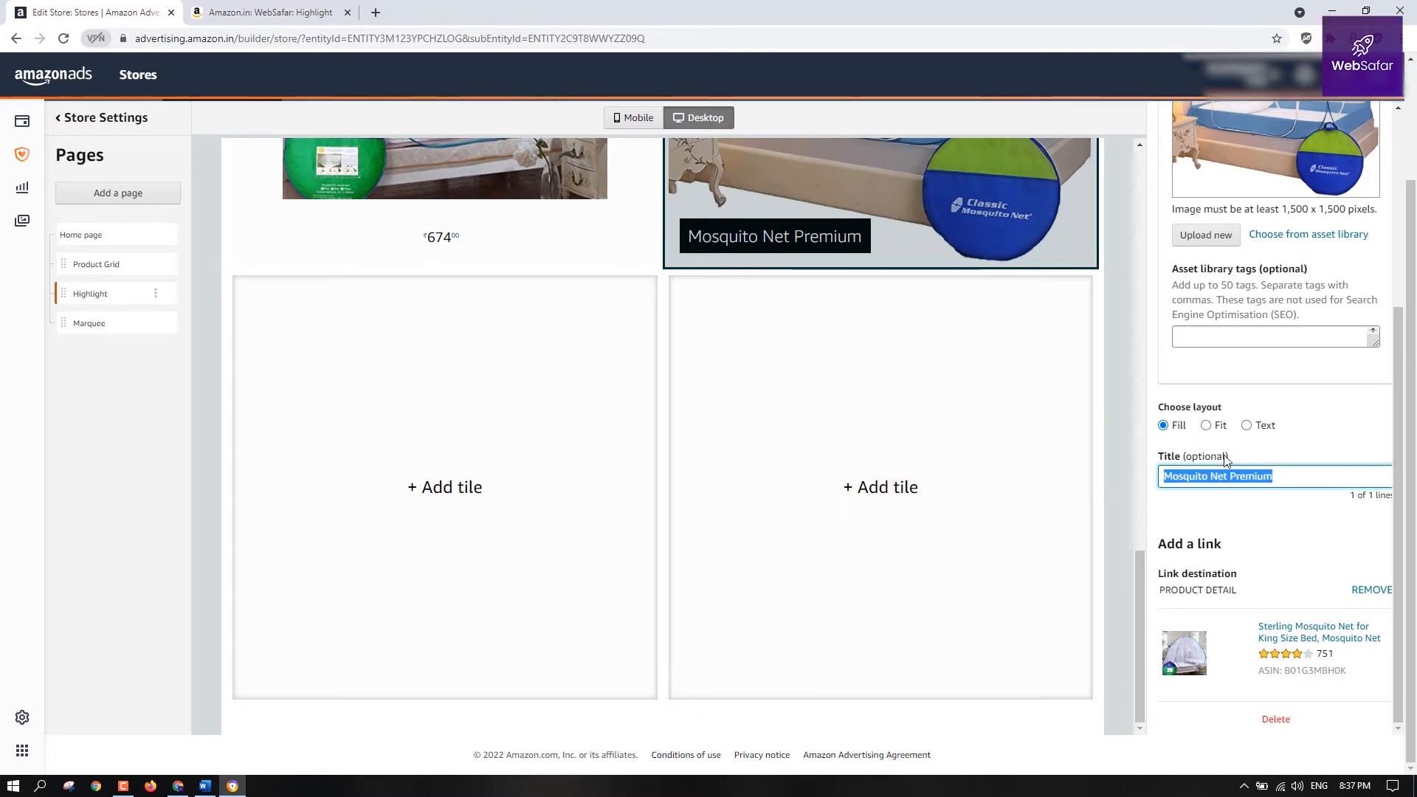
key("BackSpace")
scroll(892, 303, "up", 5)
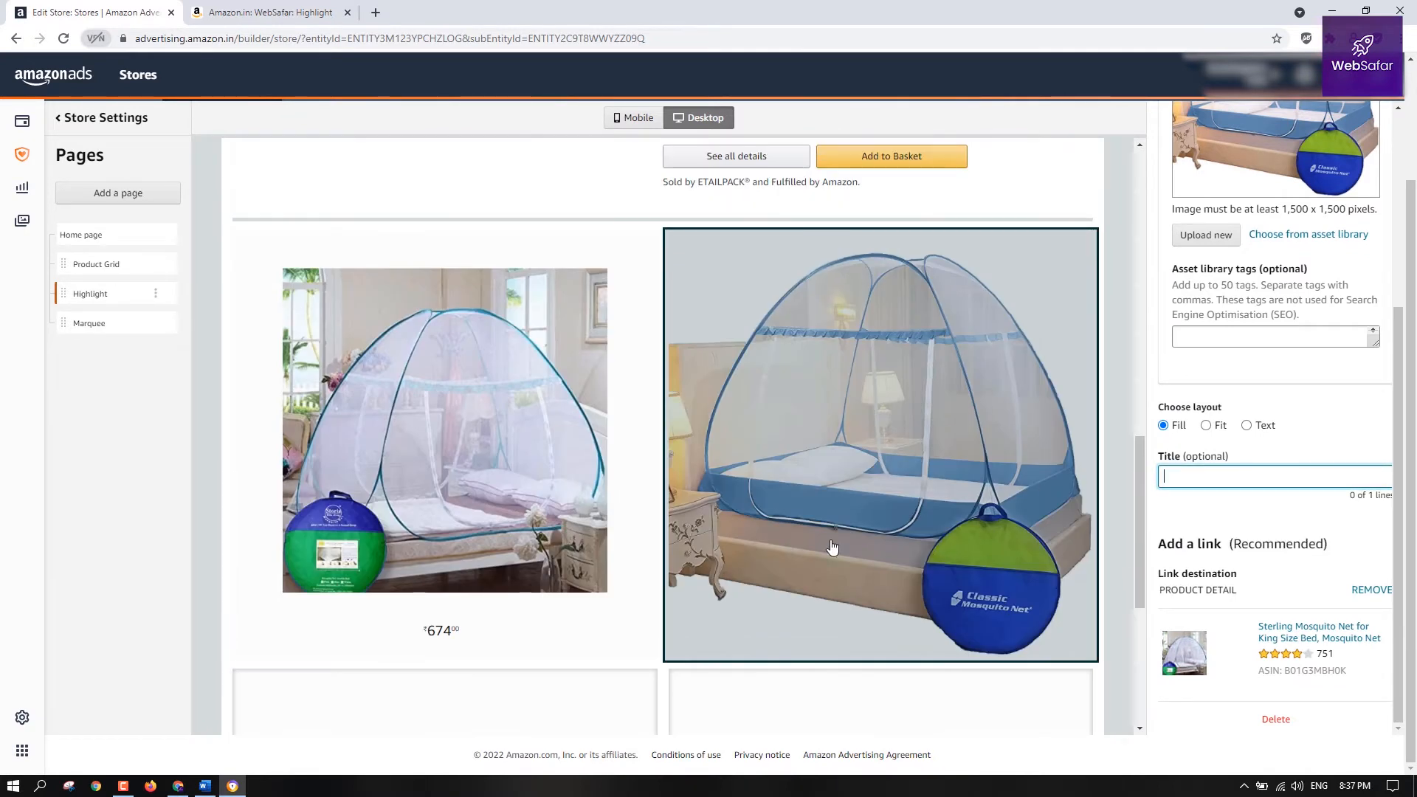
left_click(1168, 475)
left_click(1210, 508)
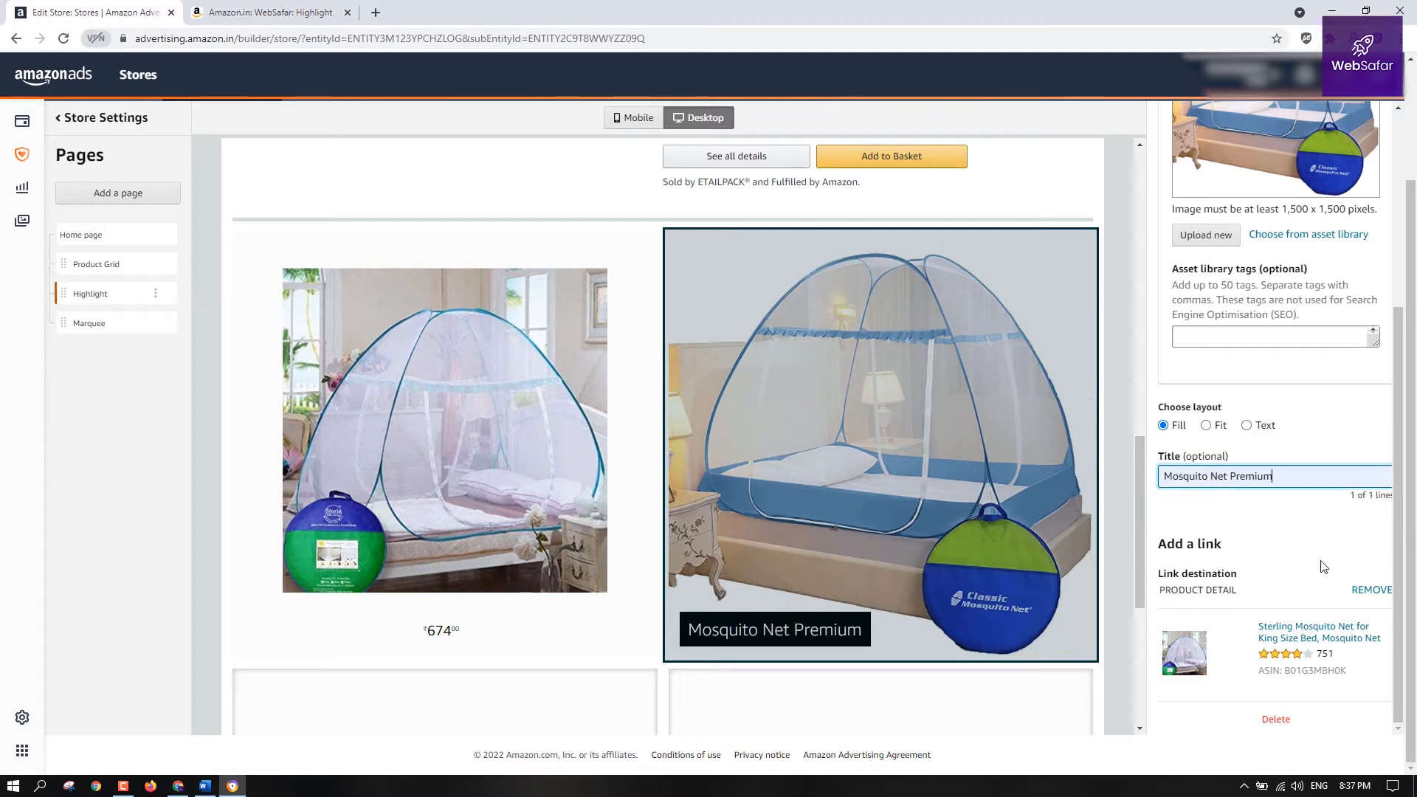
scroll(1294, 236, "up", 4)
scroll(1294, 236, "up", 2)
left_click(1189, 267)
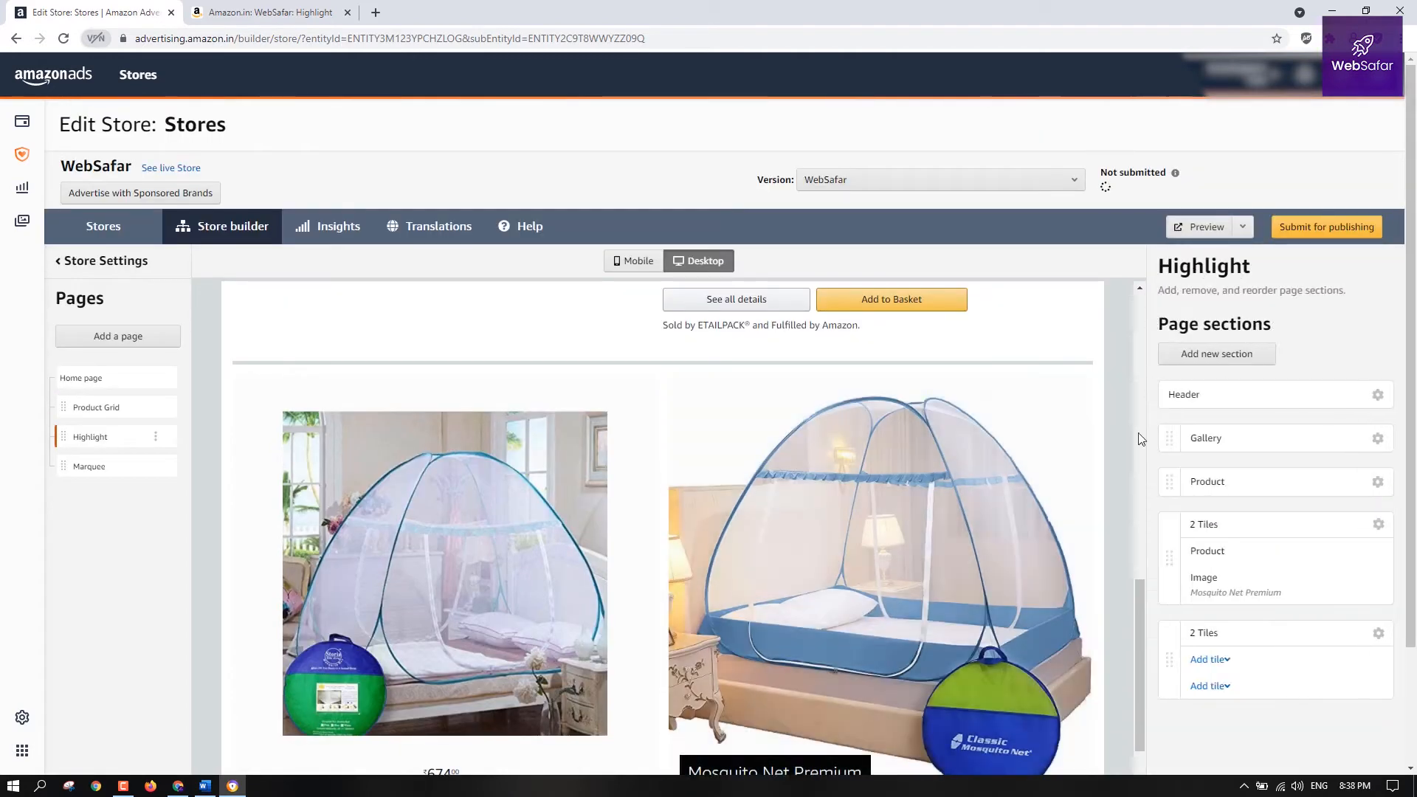
Add an Image with text tile to the first empty slot of the last 2 Tiles section
scroll(1411, 515, "down", 2)
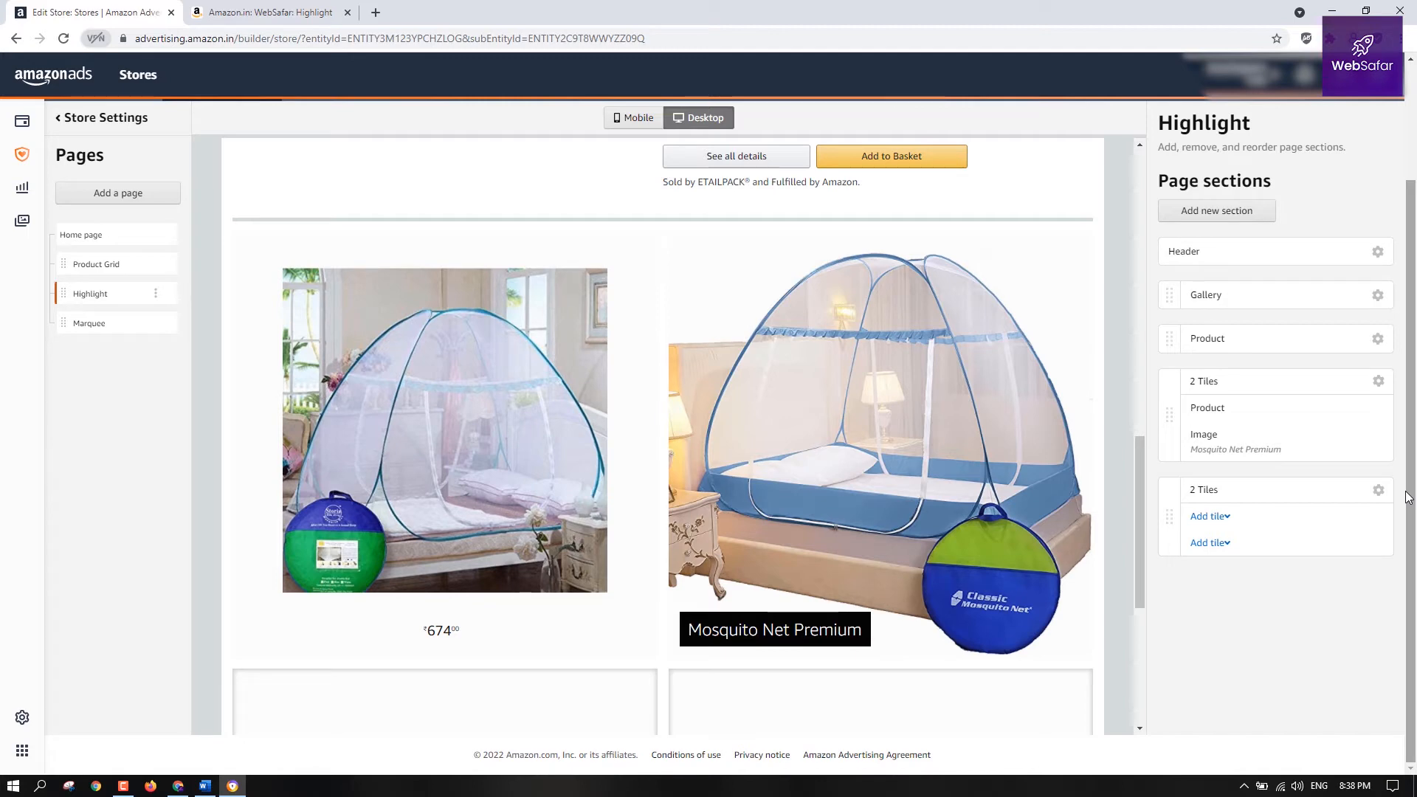
scroll(922, 508, "down", 5)
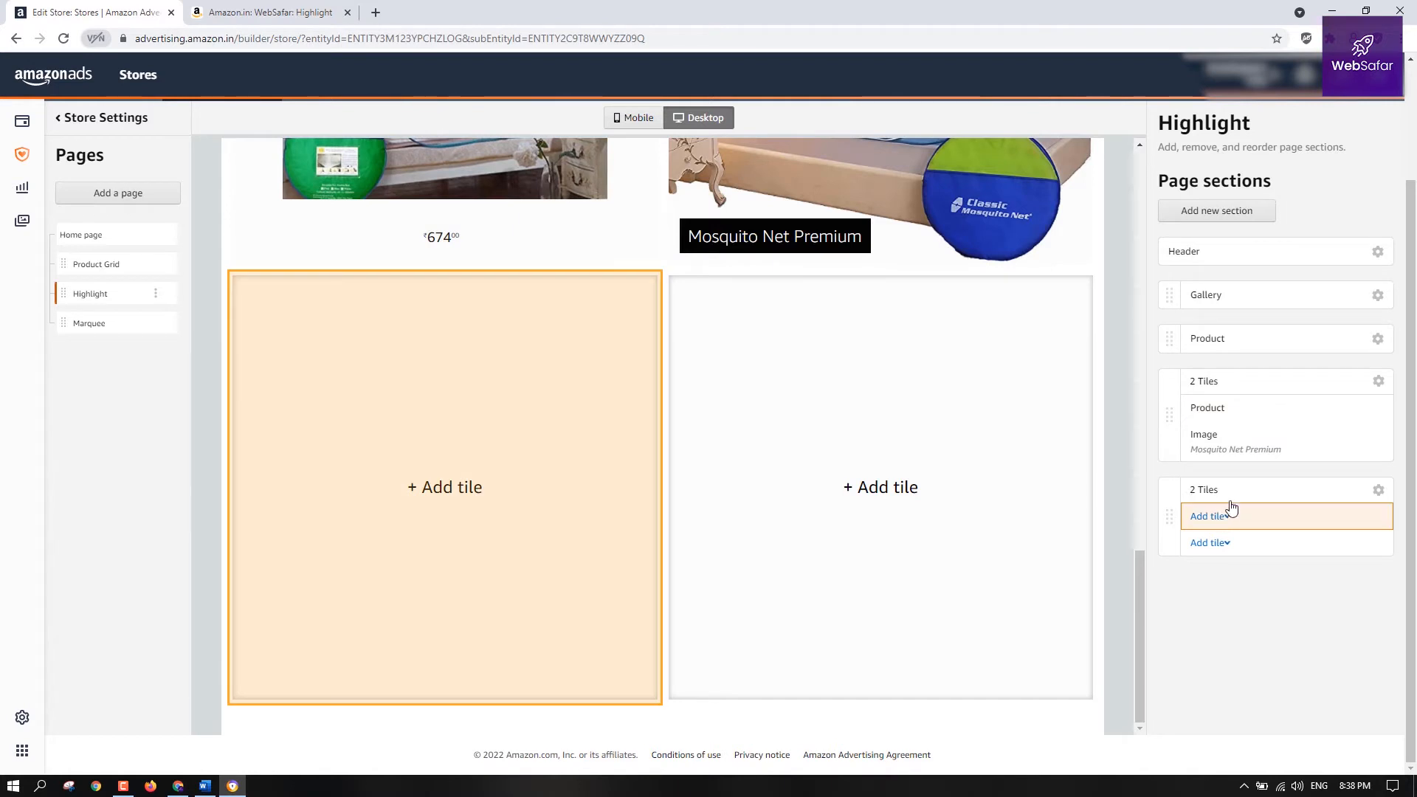
left_click(1237, 497)
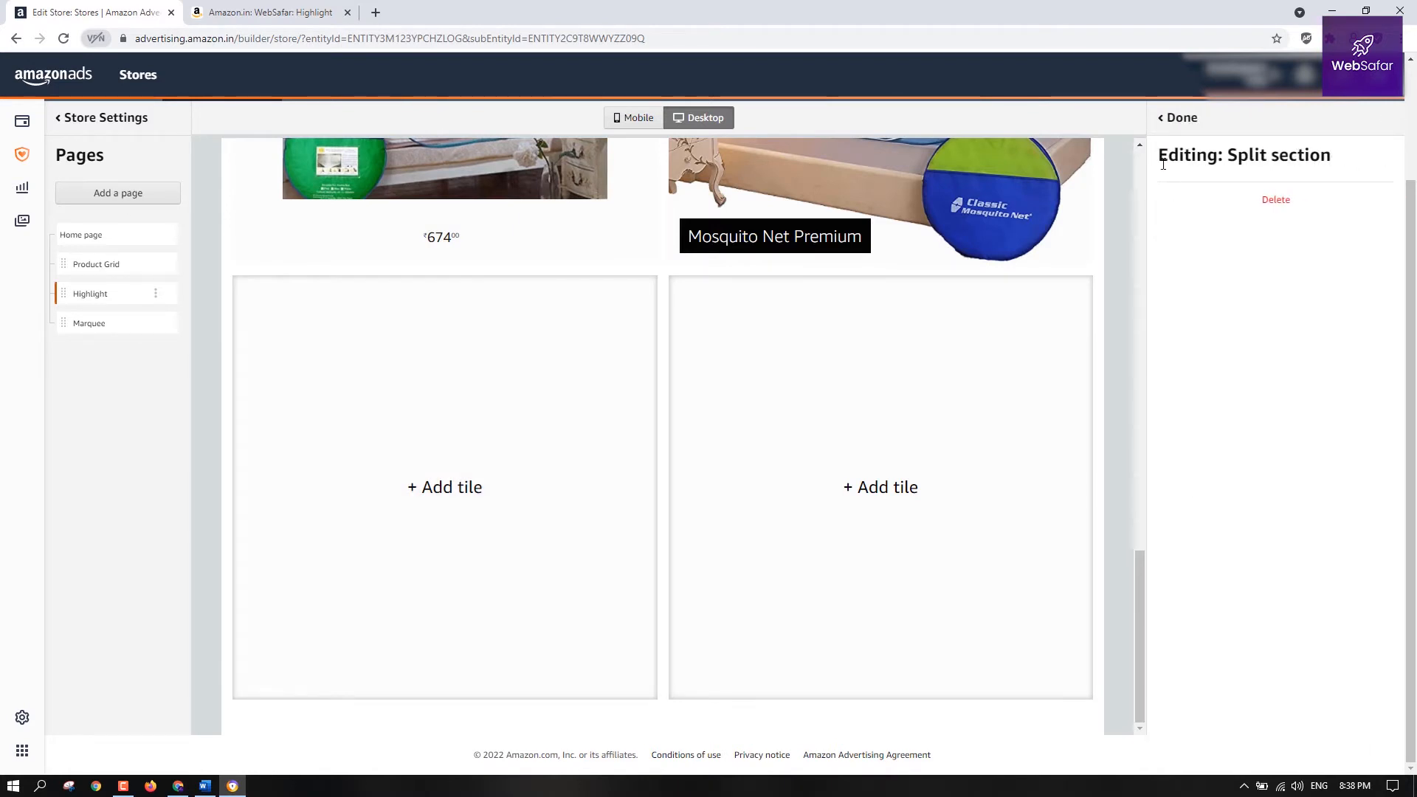
left_click(1178, 117)
left_click(1243, 523)
scroll(1284, 476, "down", 3)
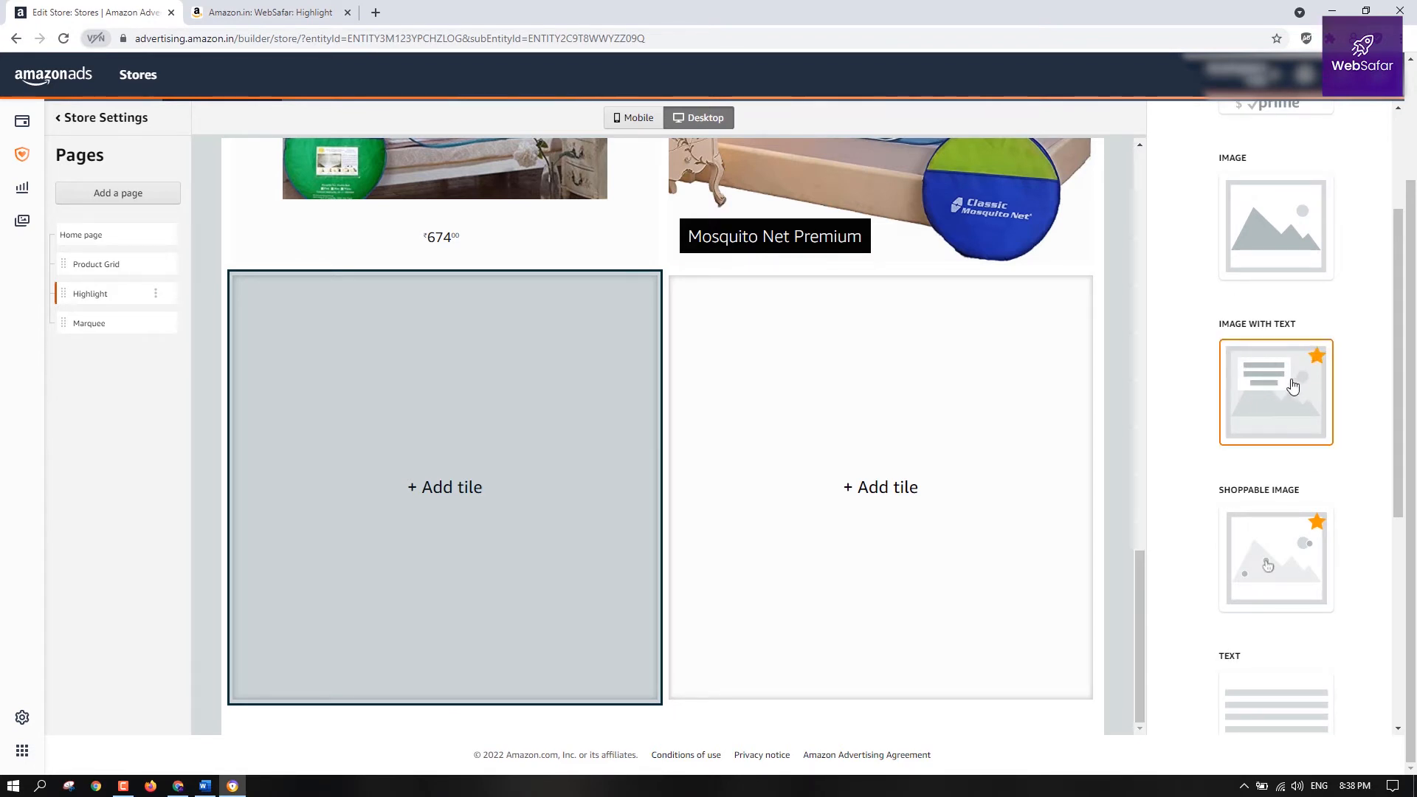
left_click(1295, 387)
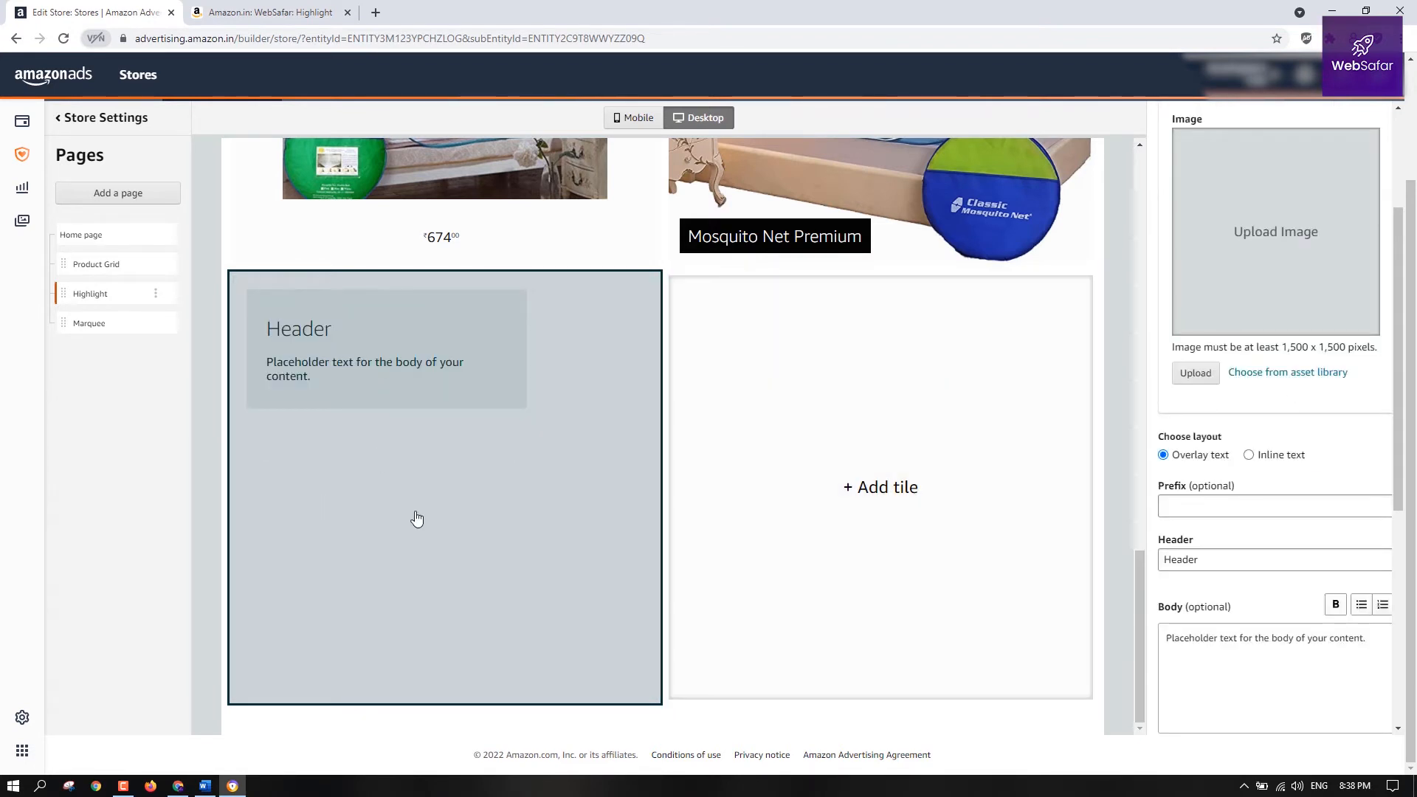
Upload the file 71hKi+4eTVL._SL1500_ as the desktop image of the Image with text tile
scroll(1283, 507, "up", 3)
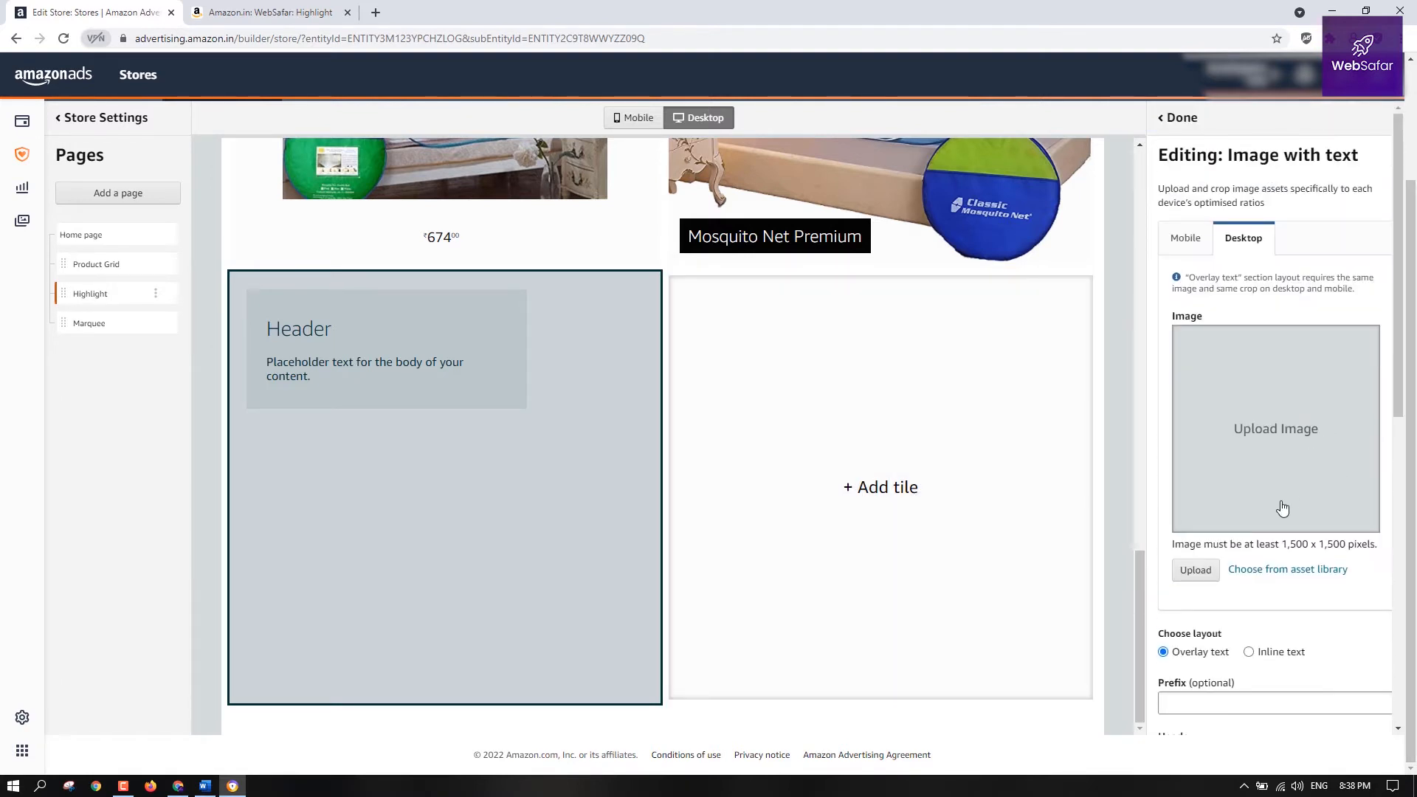
left_click(1289, 468)
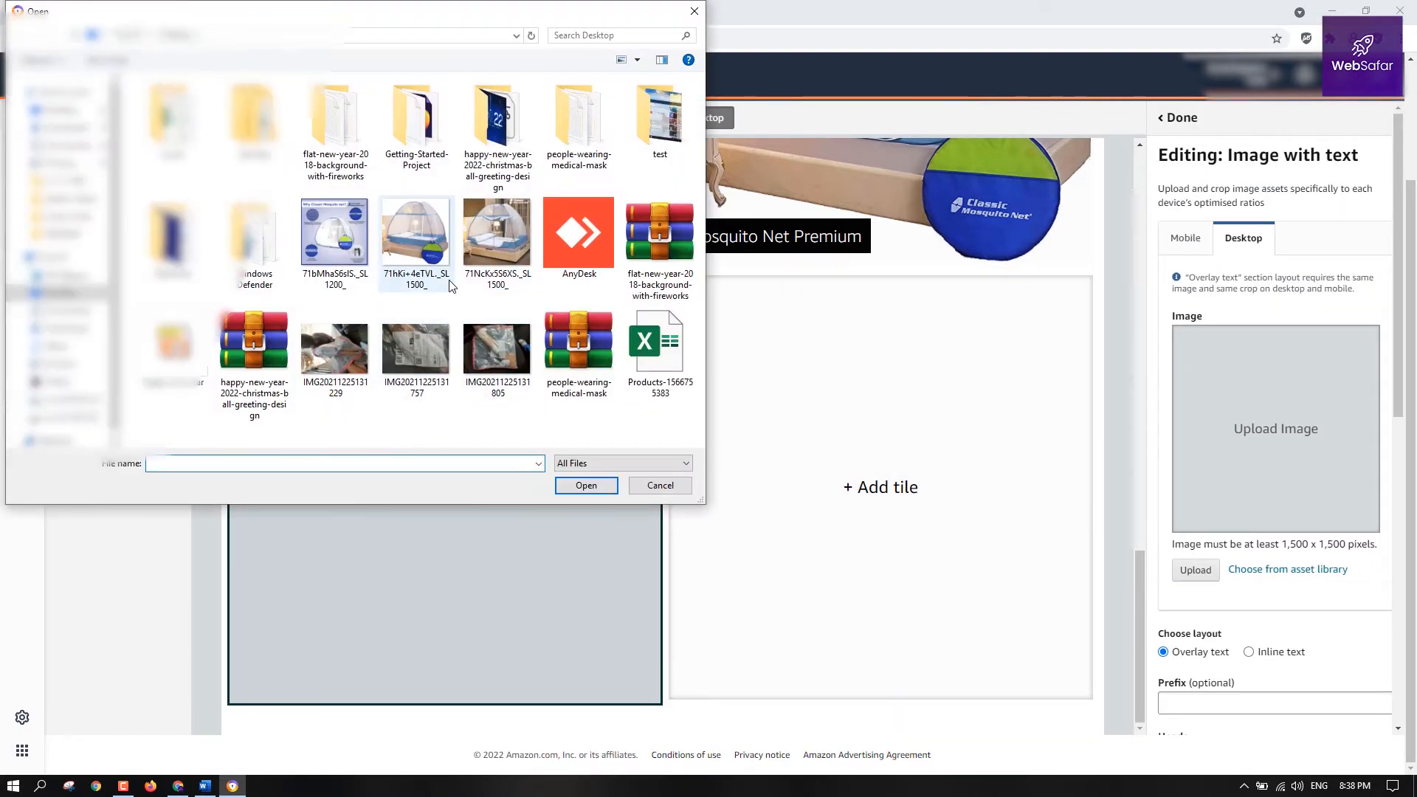
left_click(434, 245)
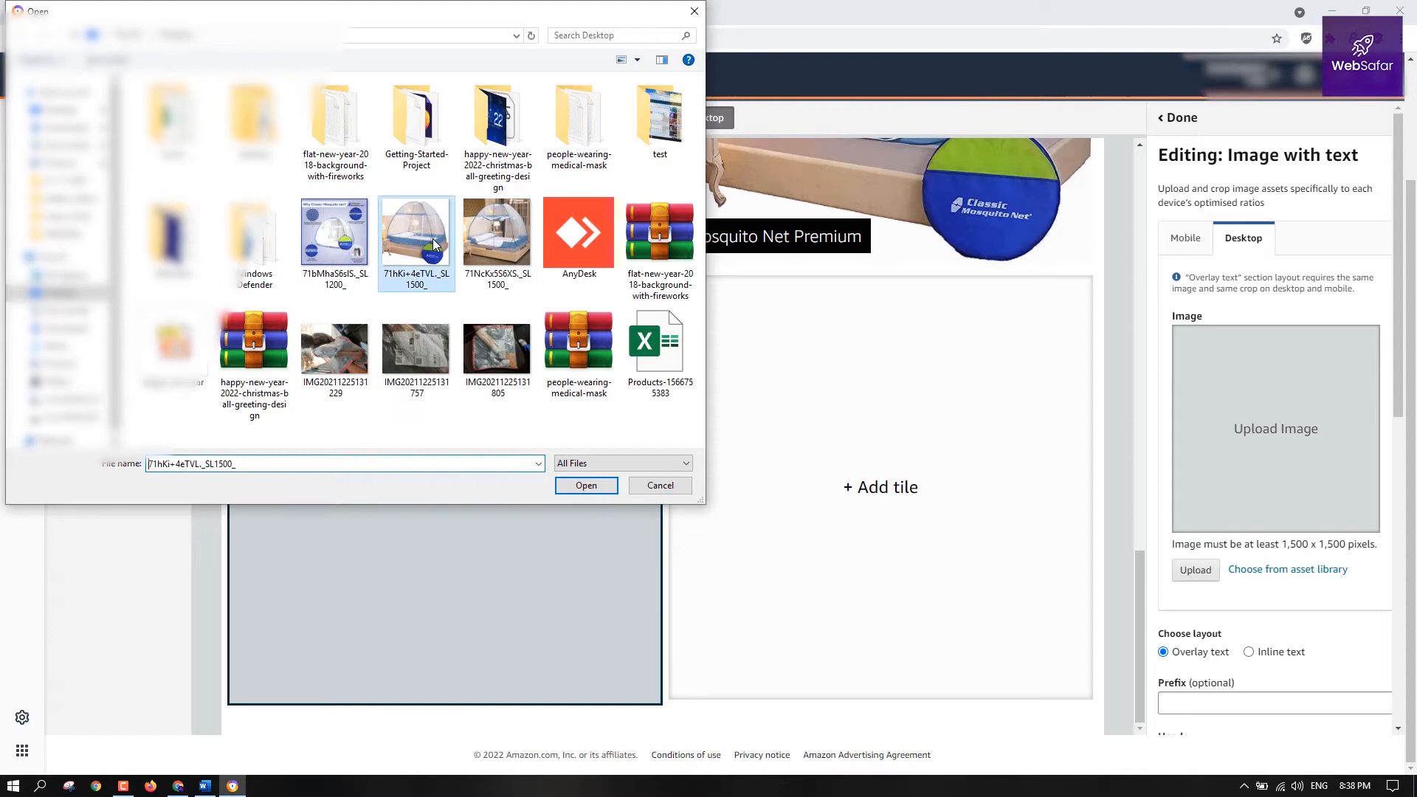
left_click(612, 485)
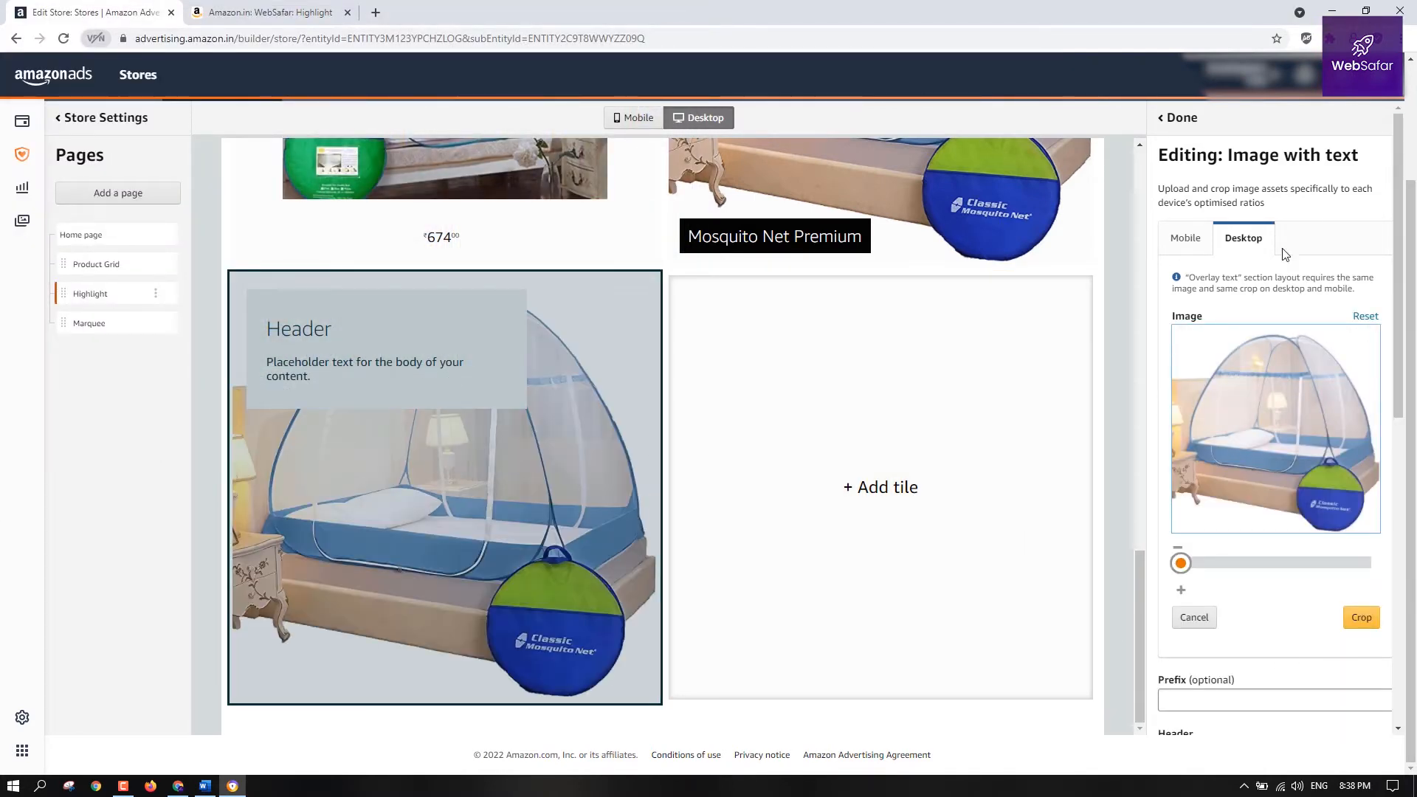
Set the prefix of the Image with text tile to New
scroll(1366, 450, "down", 8)
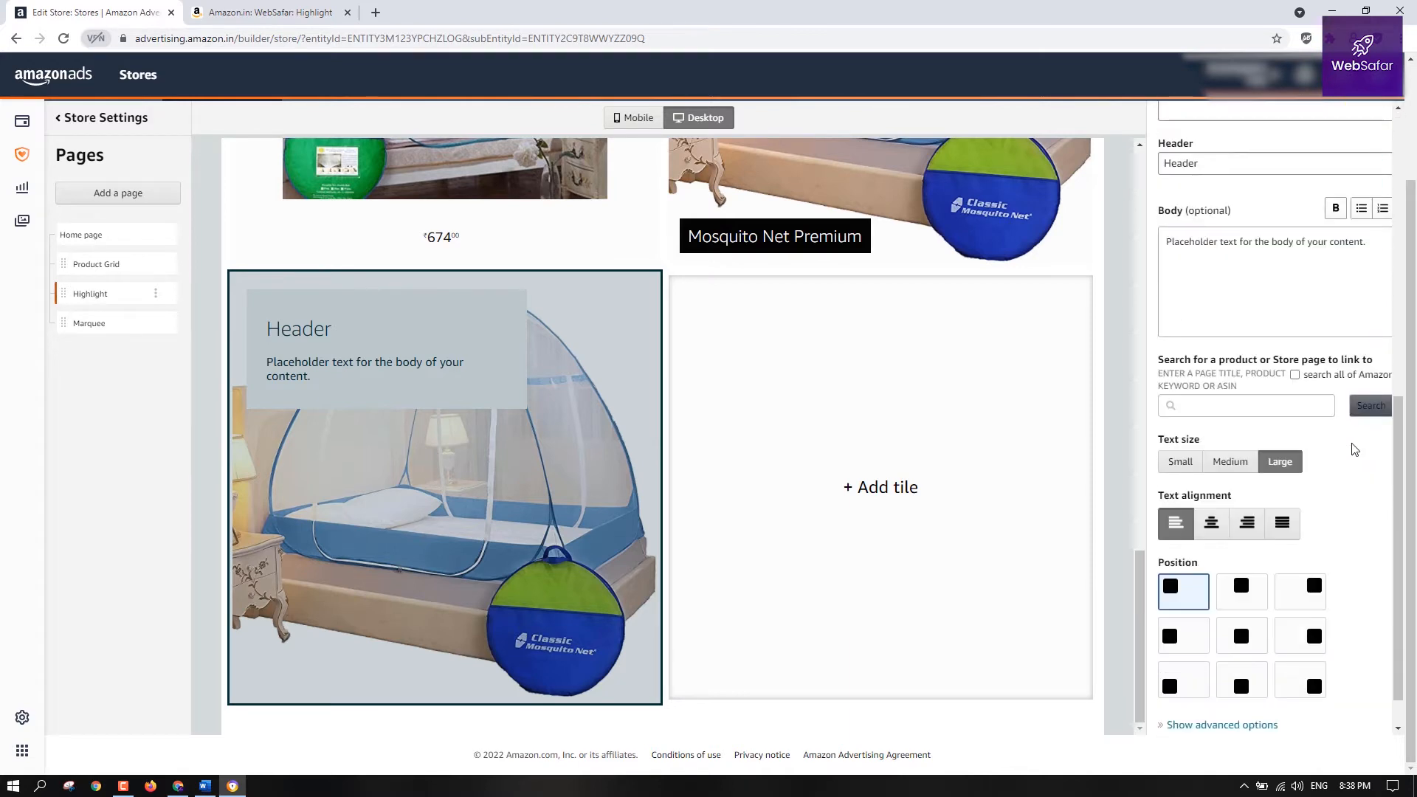
scroll(1255, 295, "up", 4)
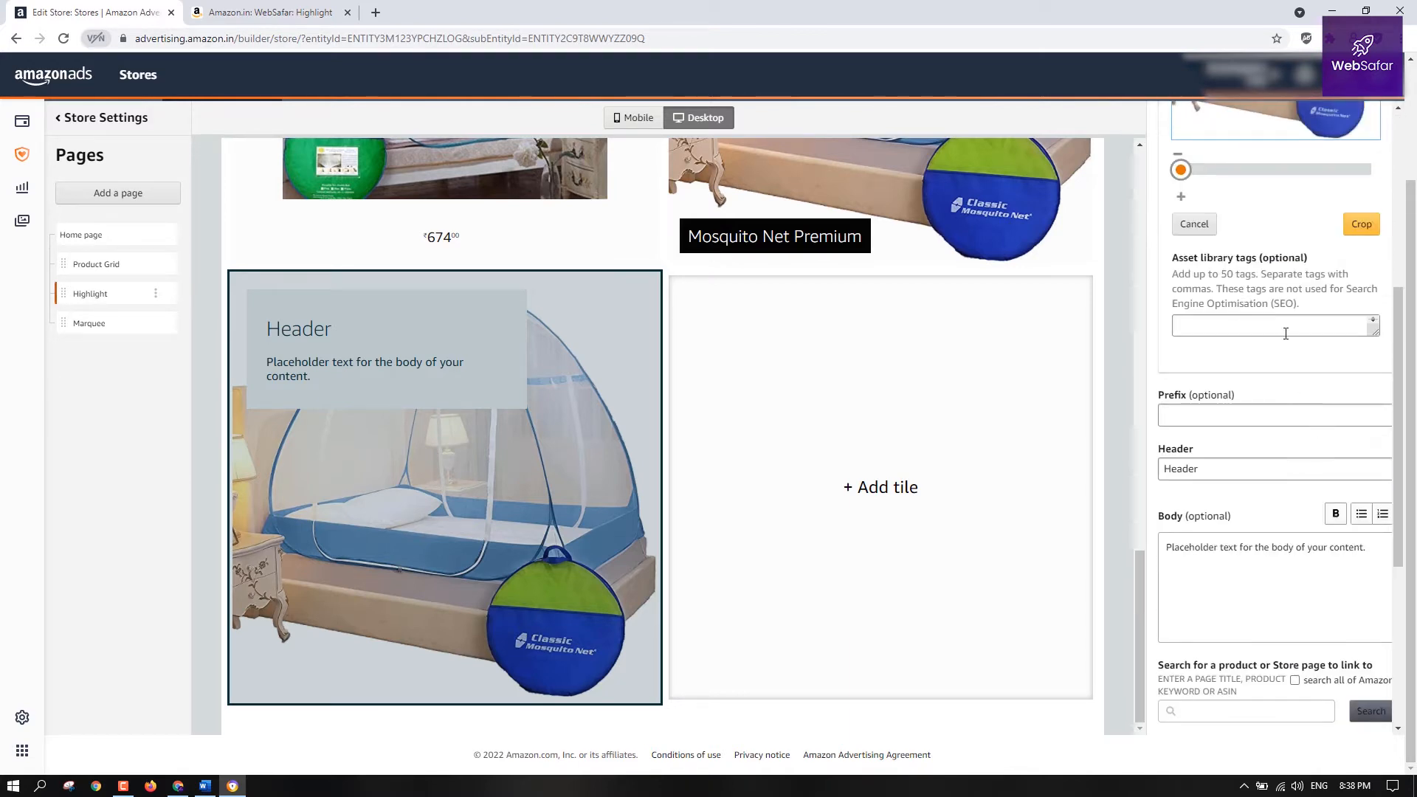
left_click(1283, 416)
scroll(1291, 422, "down", 3)
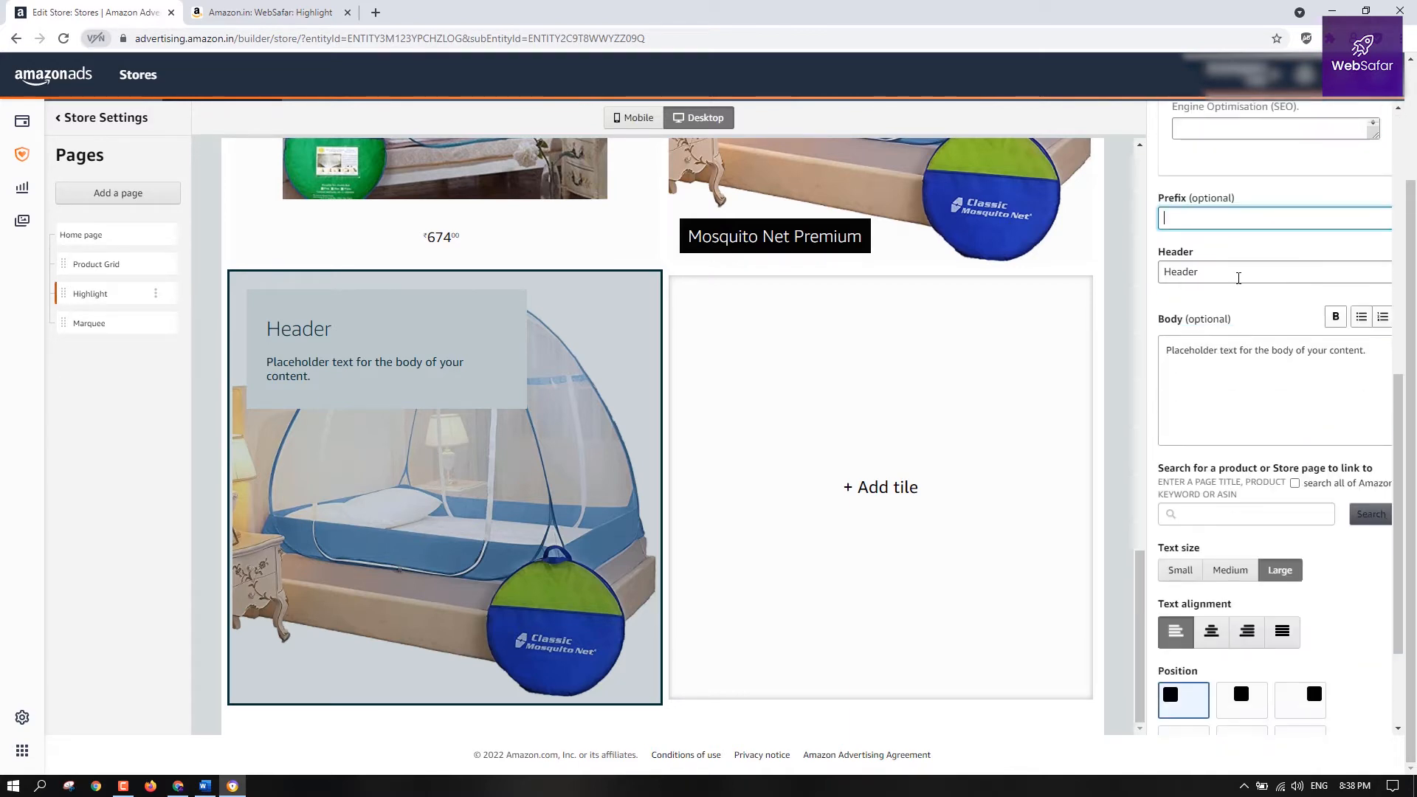
left_click(1239, 275)
left_click(1243, 221)
left_click(1236, 270)
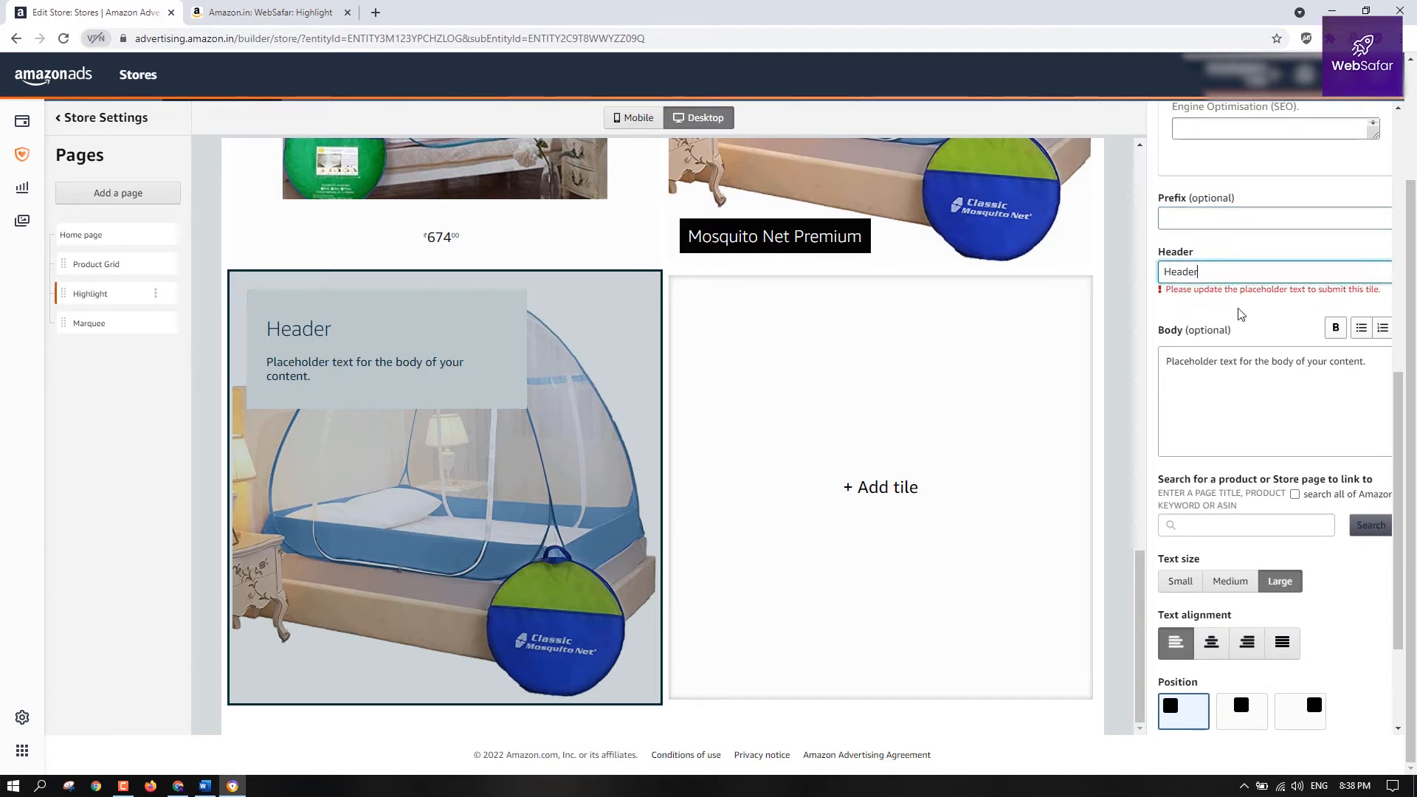
left_click(1271, 329)
scroll(1271, 369, "up", 3)
left_click(1269, 414)
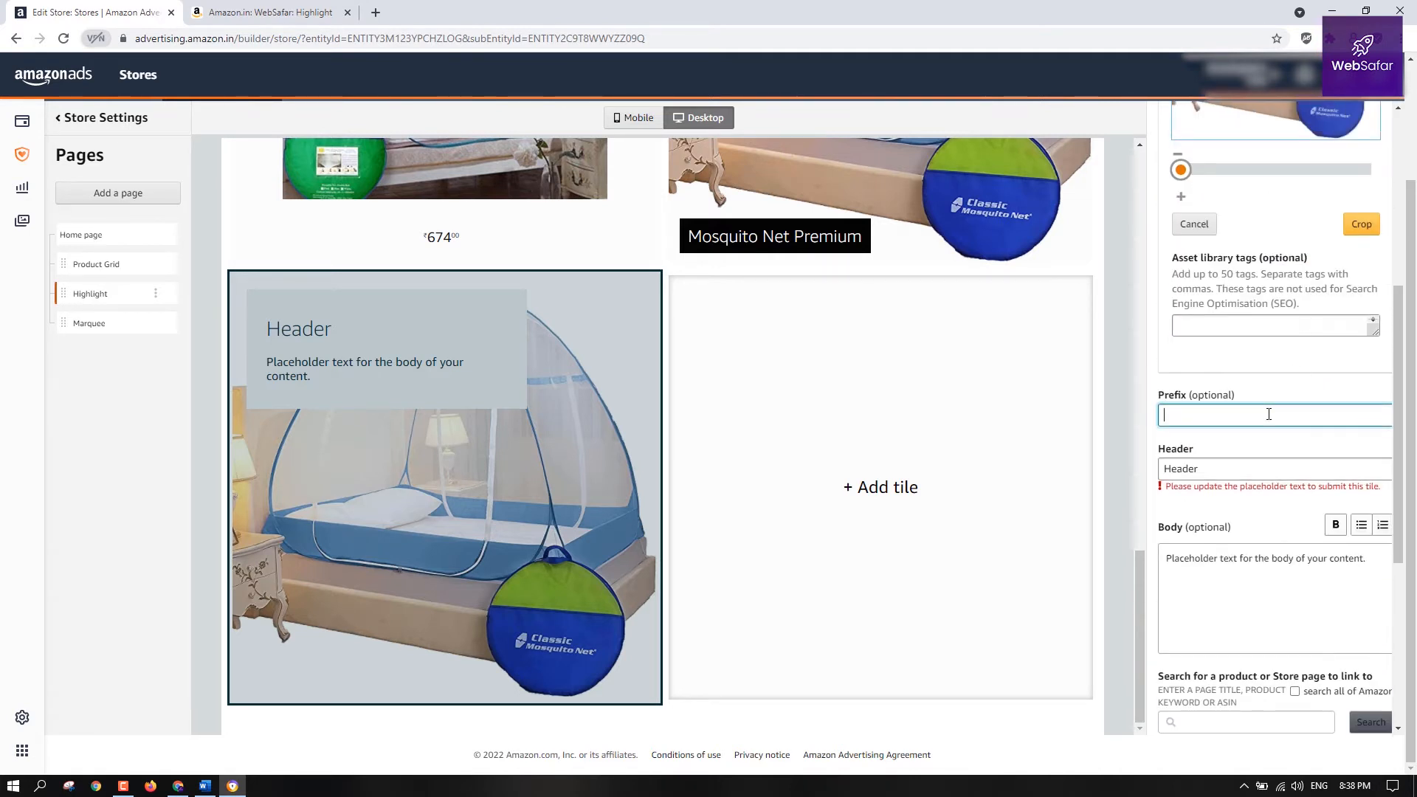
type("dsfdsf")
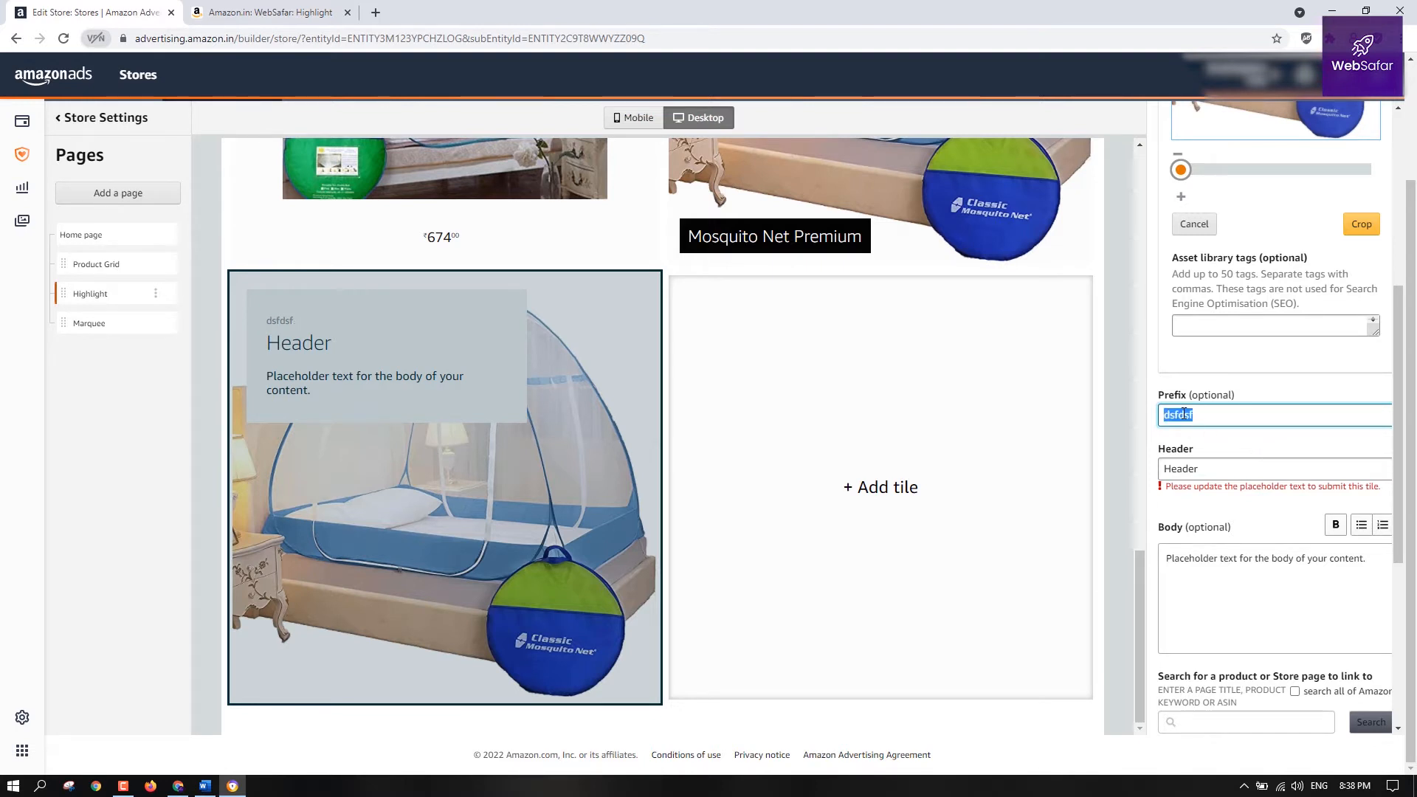
type("New")
Replace the tile's placeholder header with Mosquito Net Premium Polyester Foldable, copied from the product title in the store preview
left_click(1222, 473)
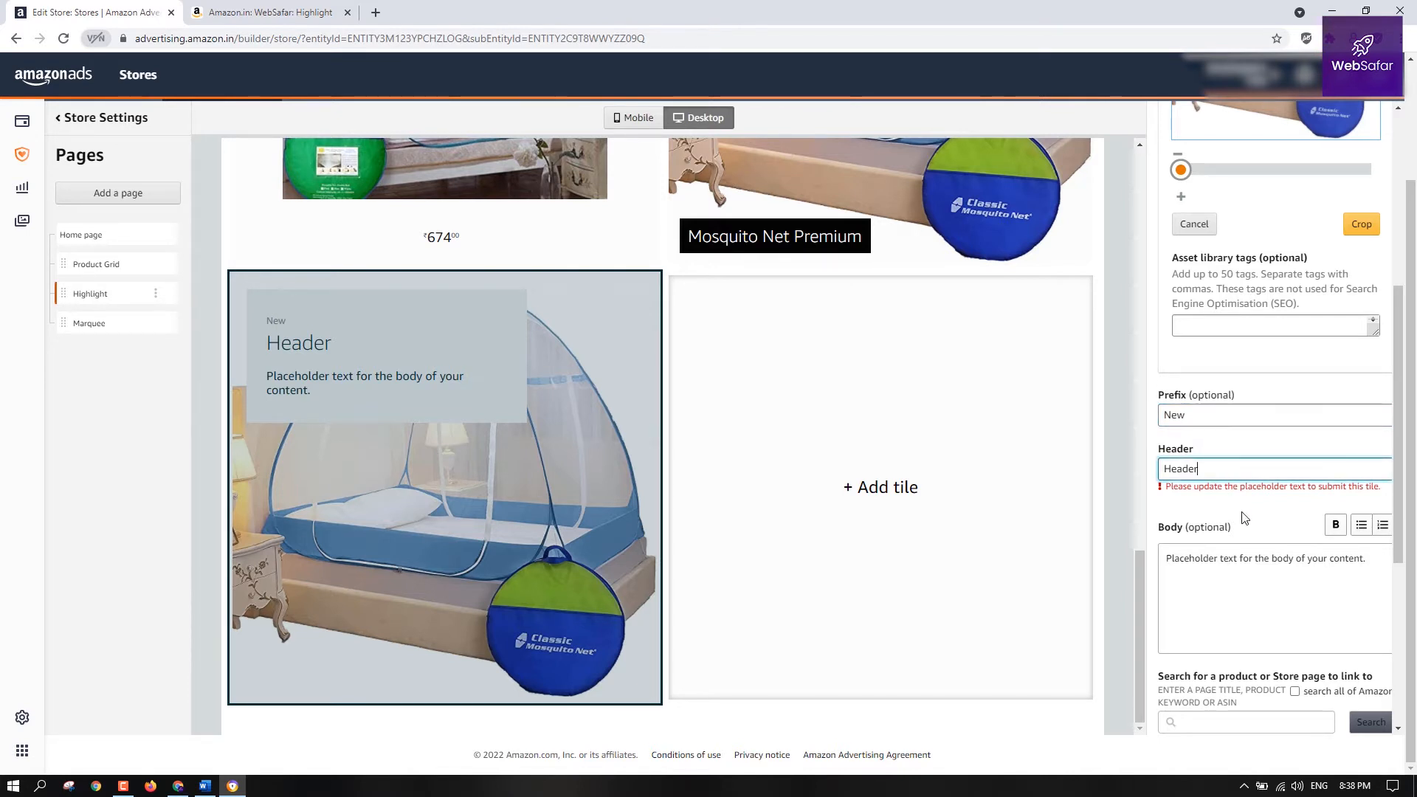
double_click(1225, 472)
left_click(266, 12)
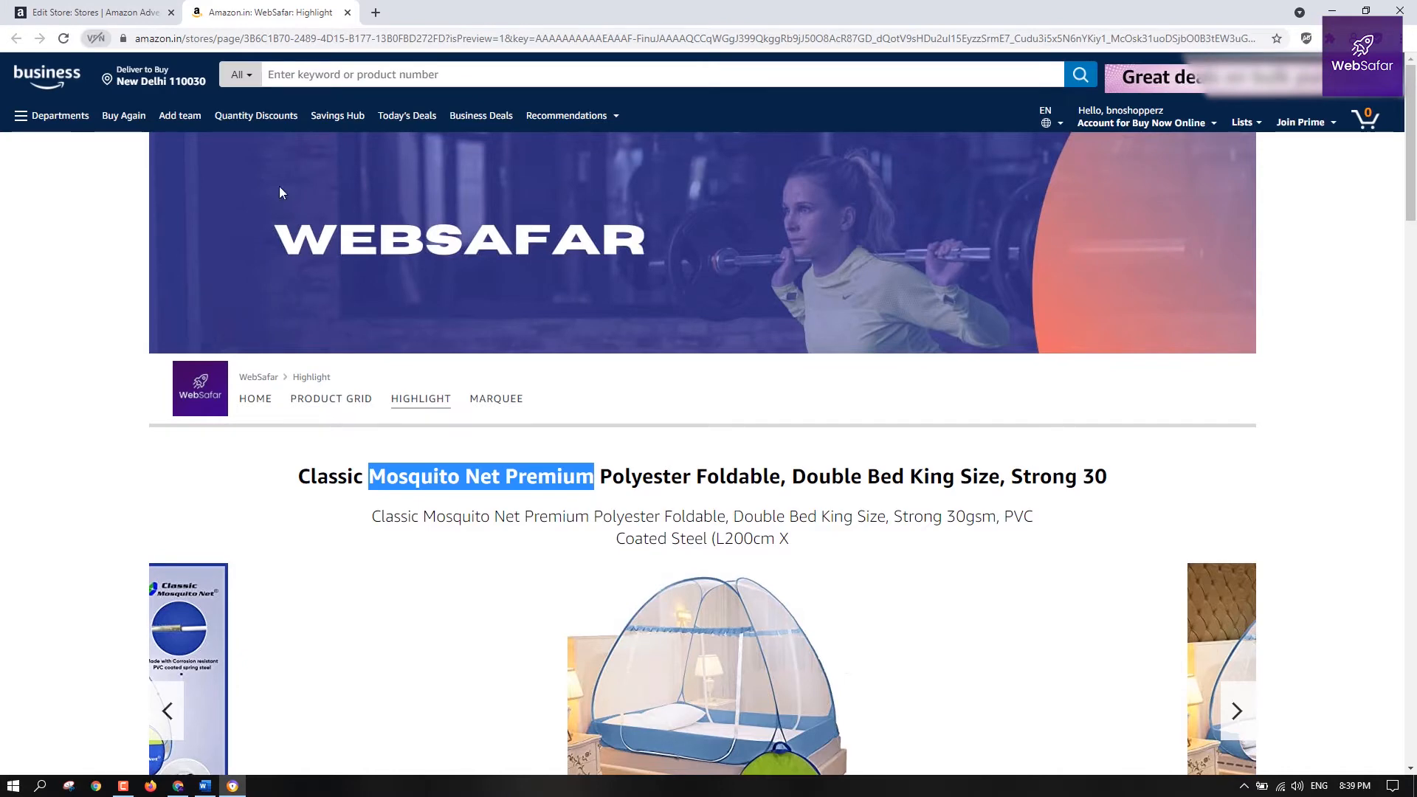
left_click(405, 476)
left_click_drag(374, 475, 779, 478)
key("ctrl+c")
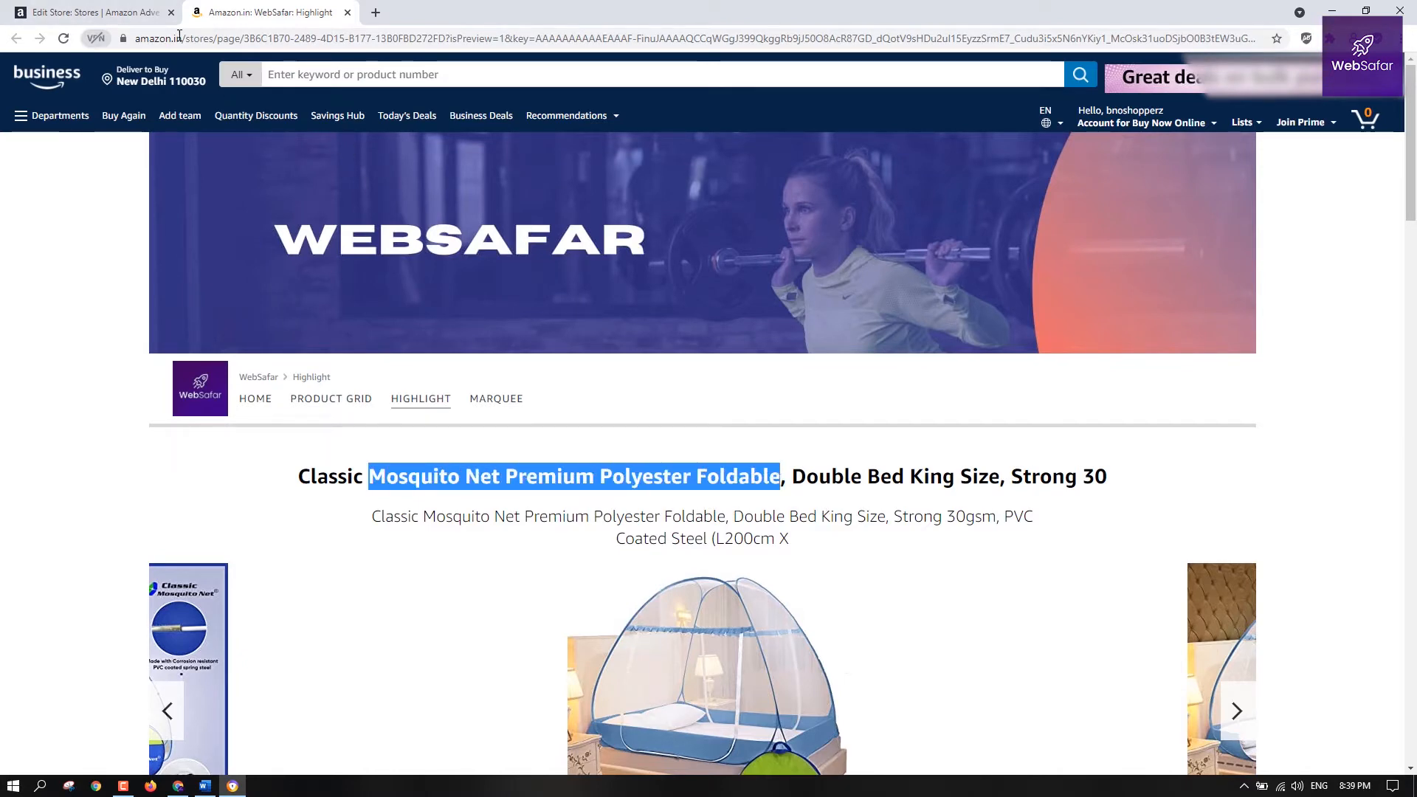
left_click(125, 12)
key("ctrl+v")
Fill the tile's body with the copied text, split over three lines: Mosquito Net, Premium Polyester, Foldable
left_click(1292, 607)
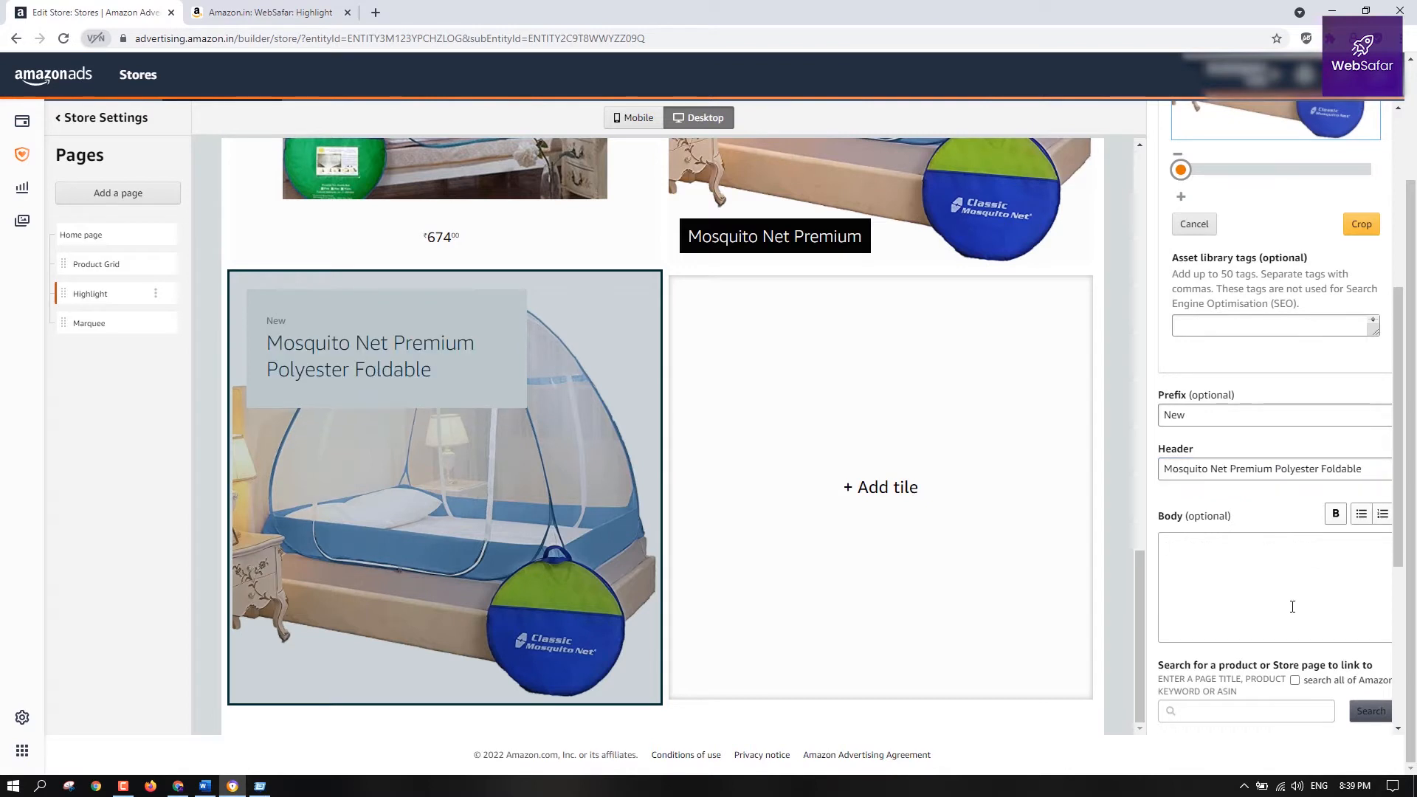
key("ctrl+v")
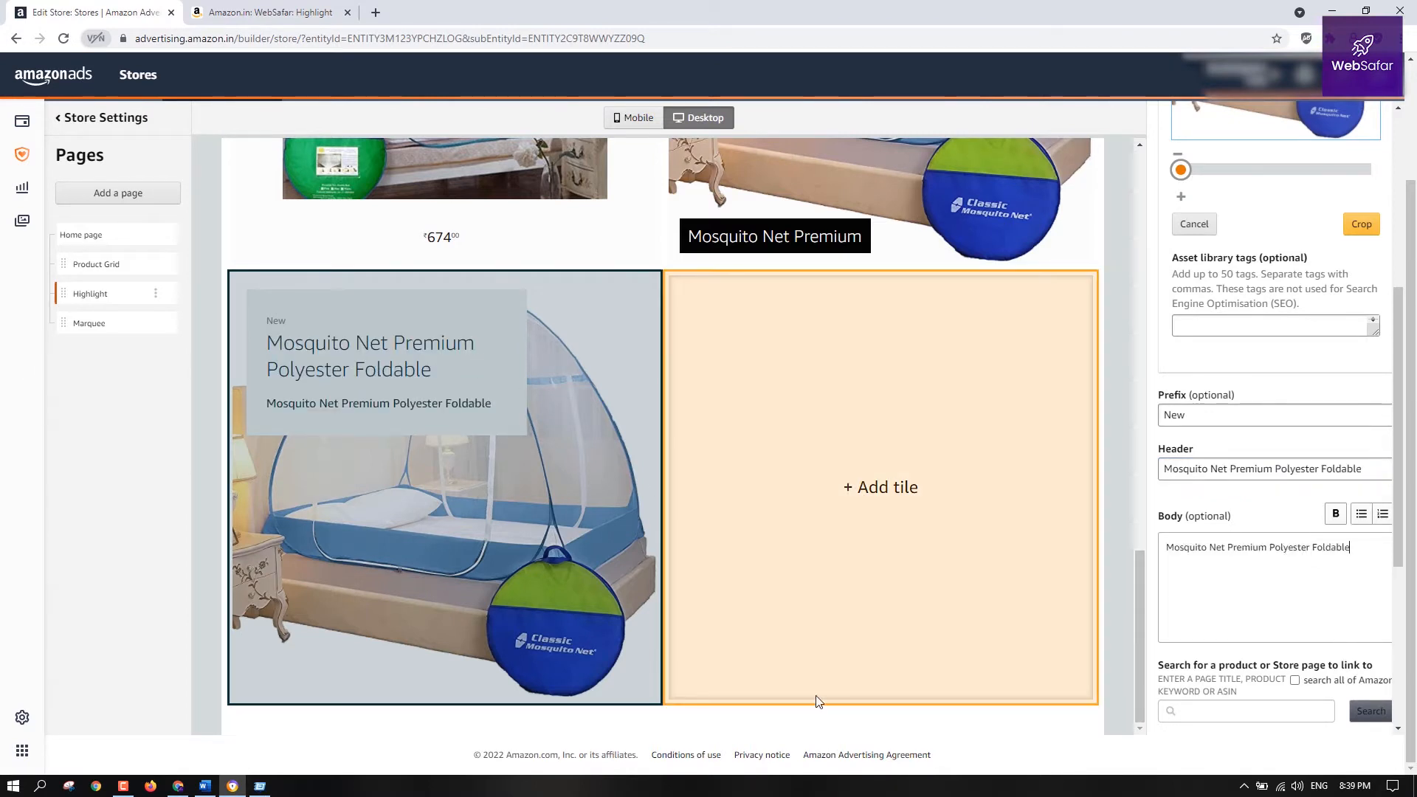
scroll(1299, 561, "down", 5)
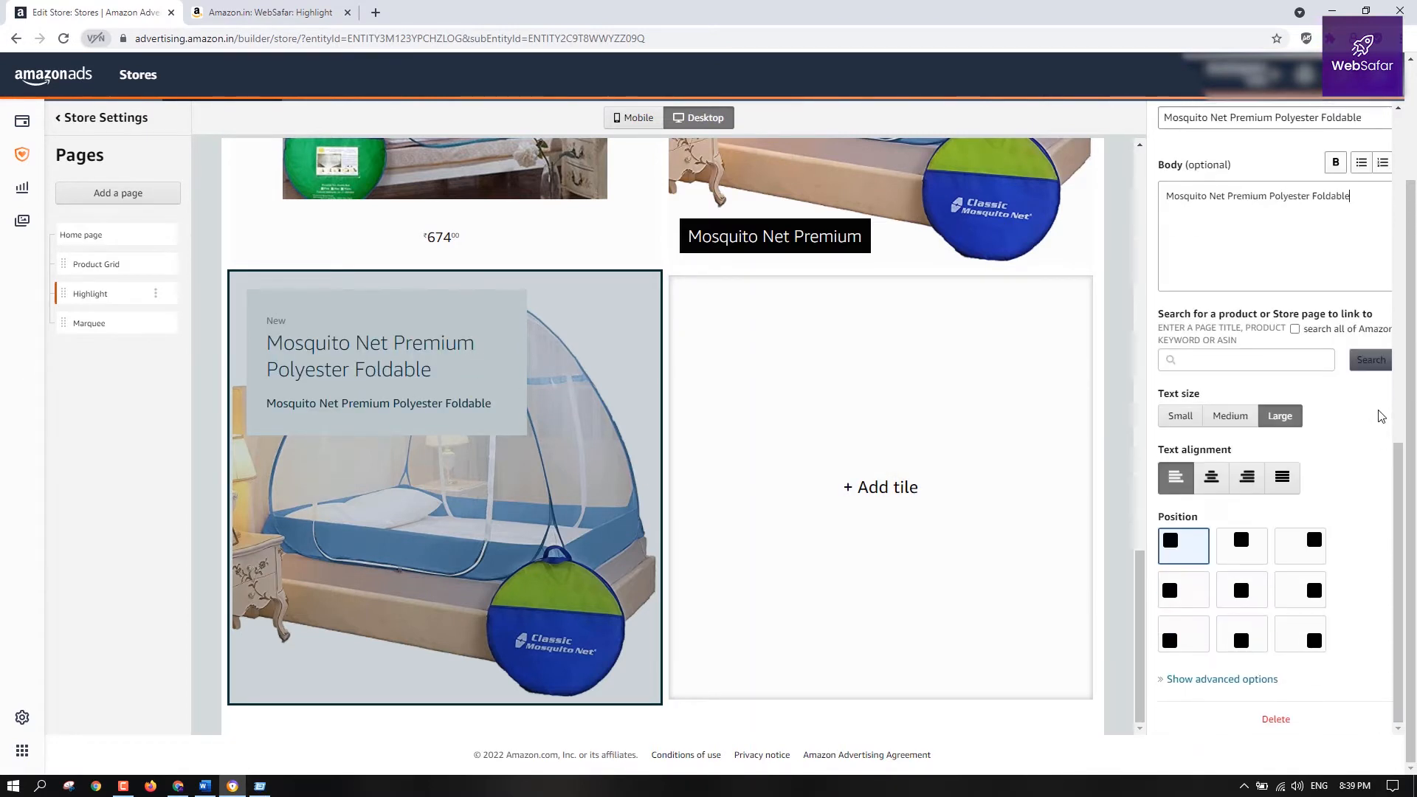
scroll(1329, 513, "up", 5)
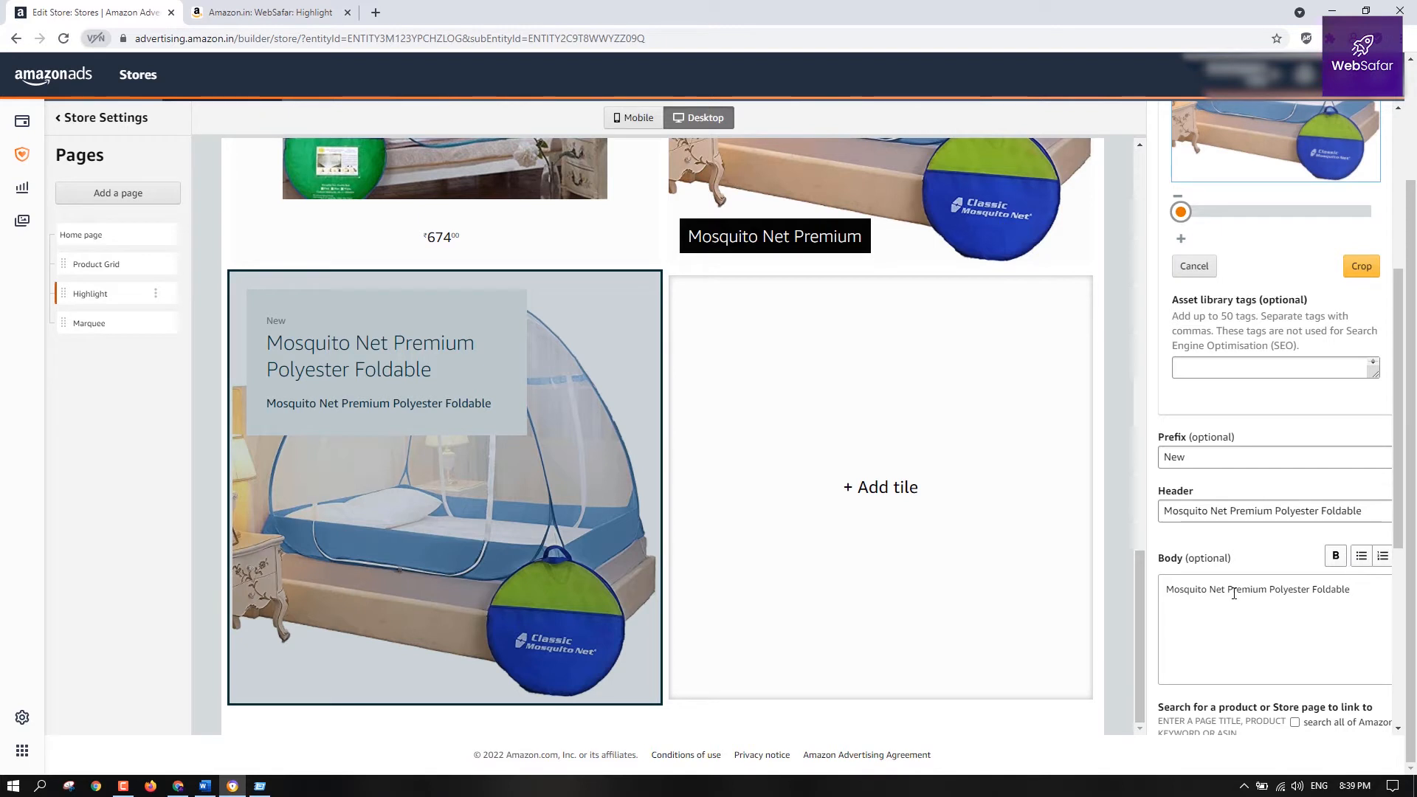
key("Return")
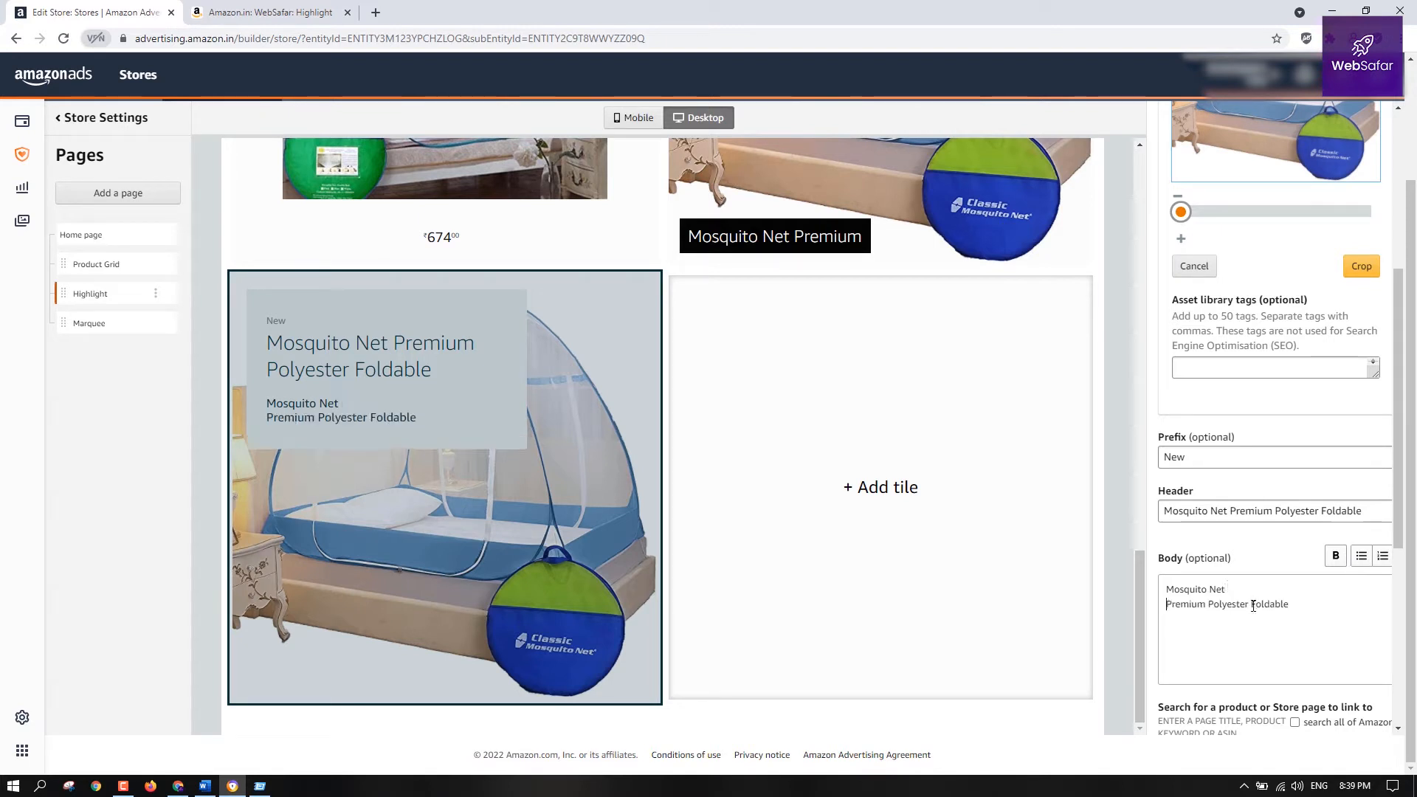
key("Return")
Format the three body lines as a numbered list after trying a bulleted list
left_click_drag(1233, 619, 1157, 592)
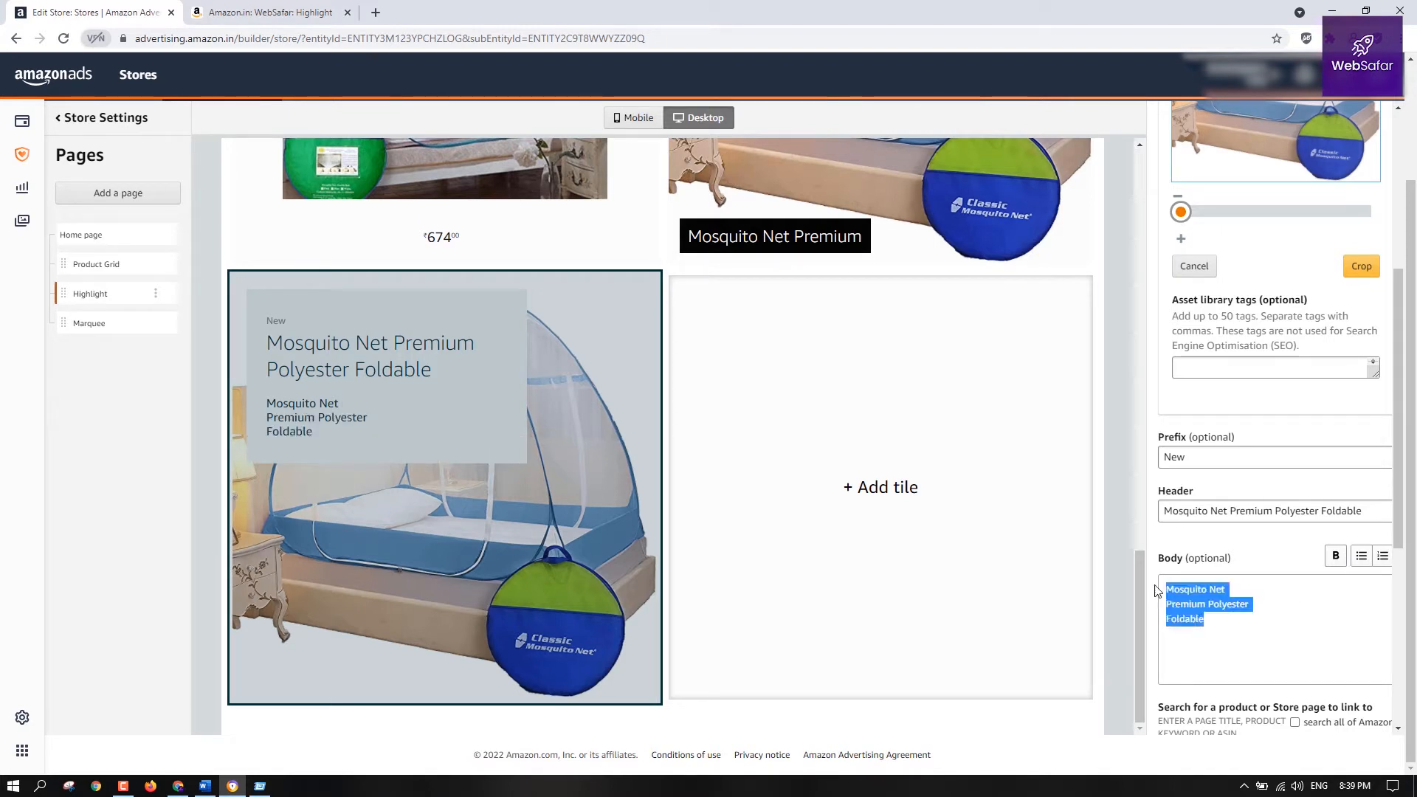
left_click(1360, 558)
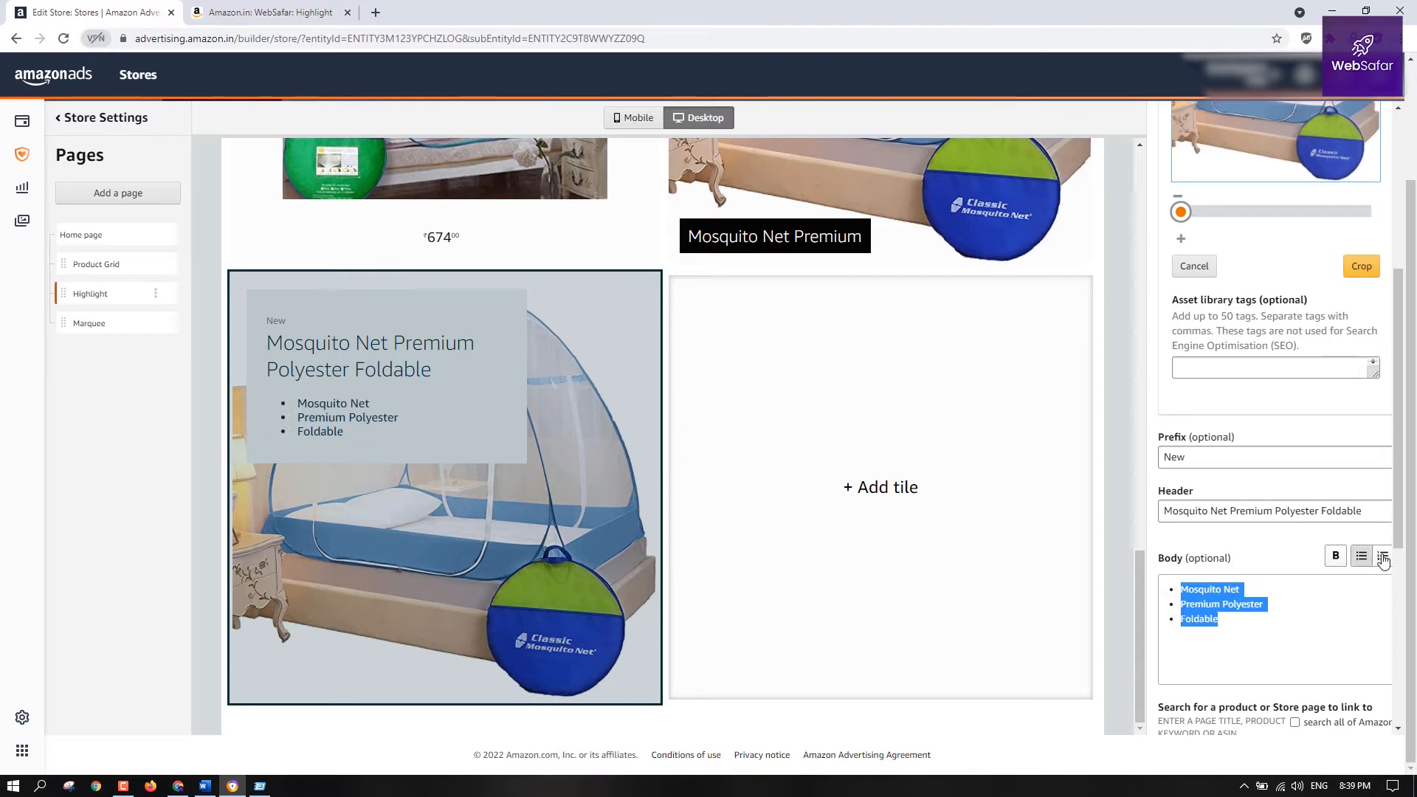
left_click(1382, 558)
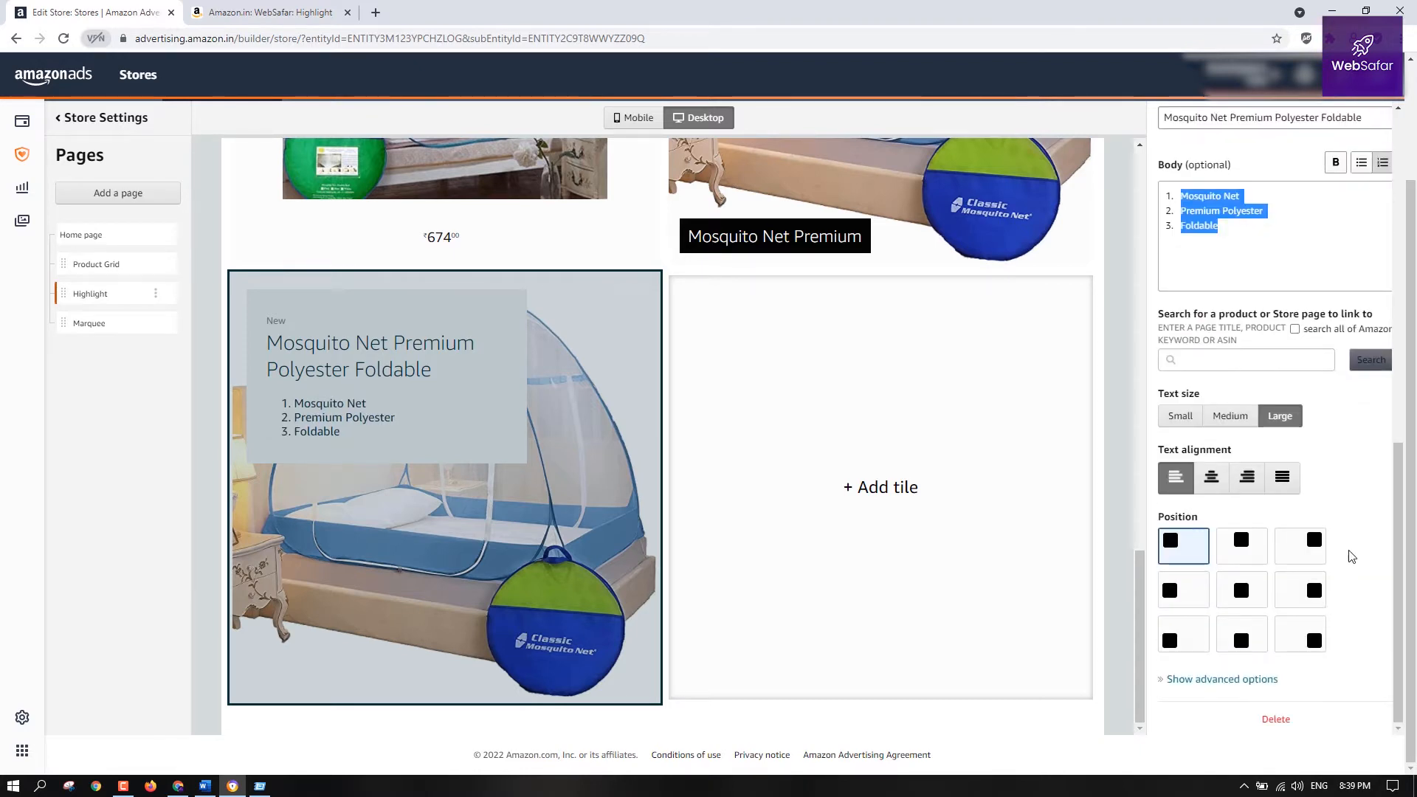
Link the Image with text tile to the product with ASIN B01G3MBH0K
scroll(1364, 543, "up", 3)
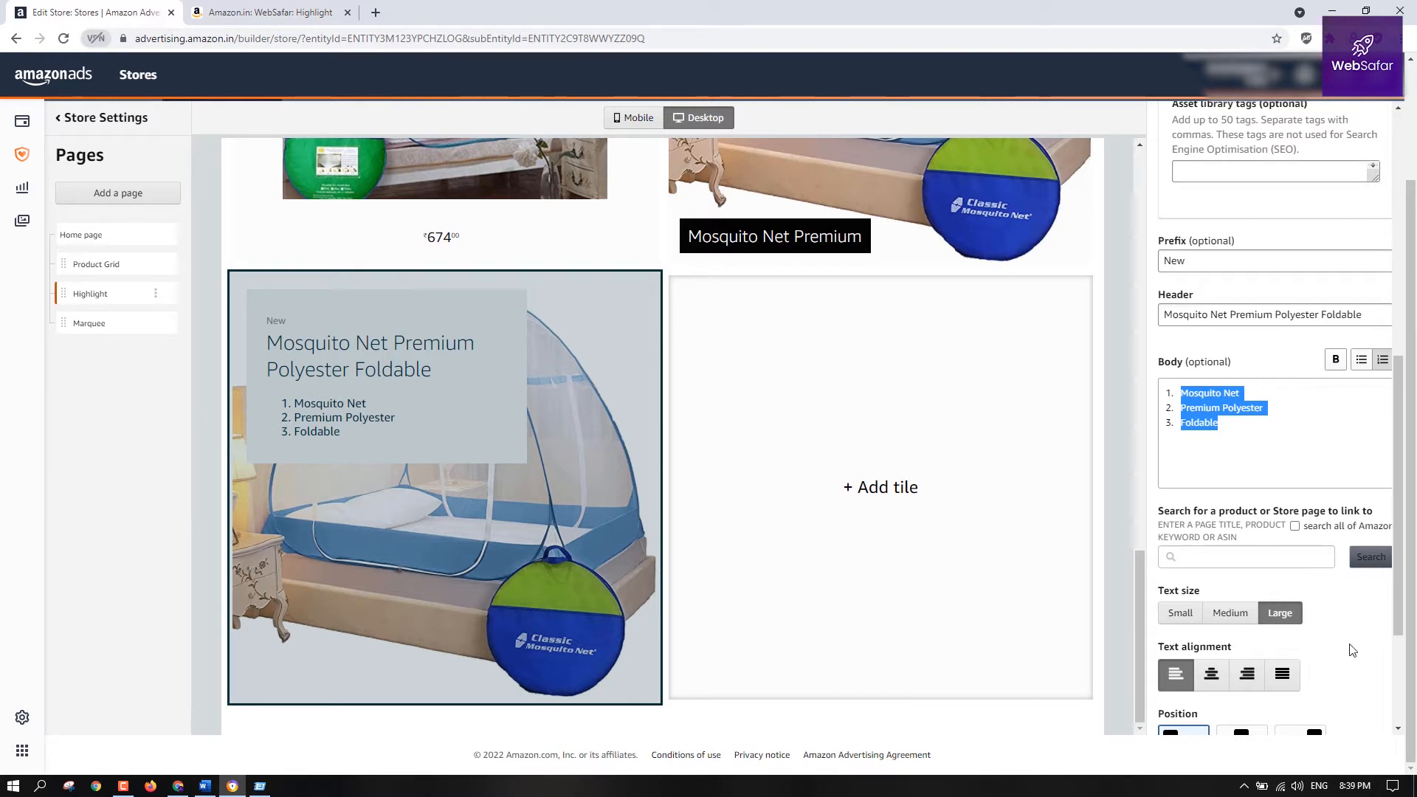
left_click(1234, 558)
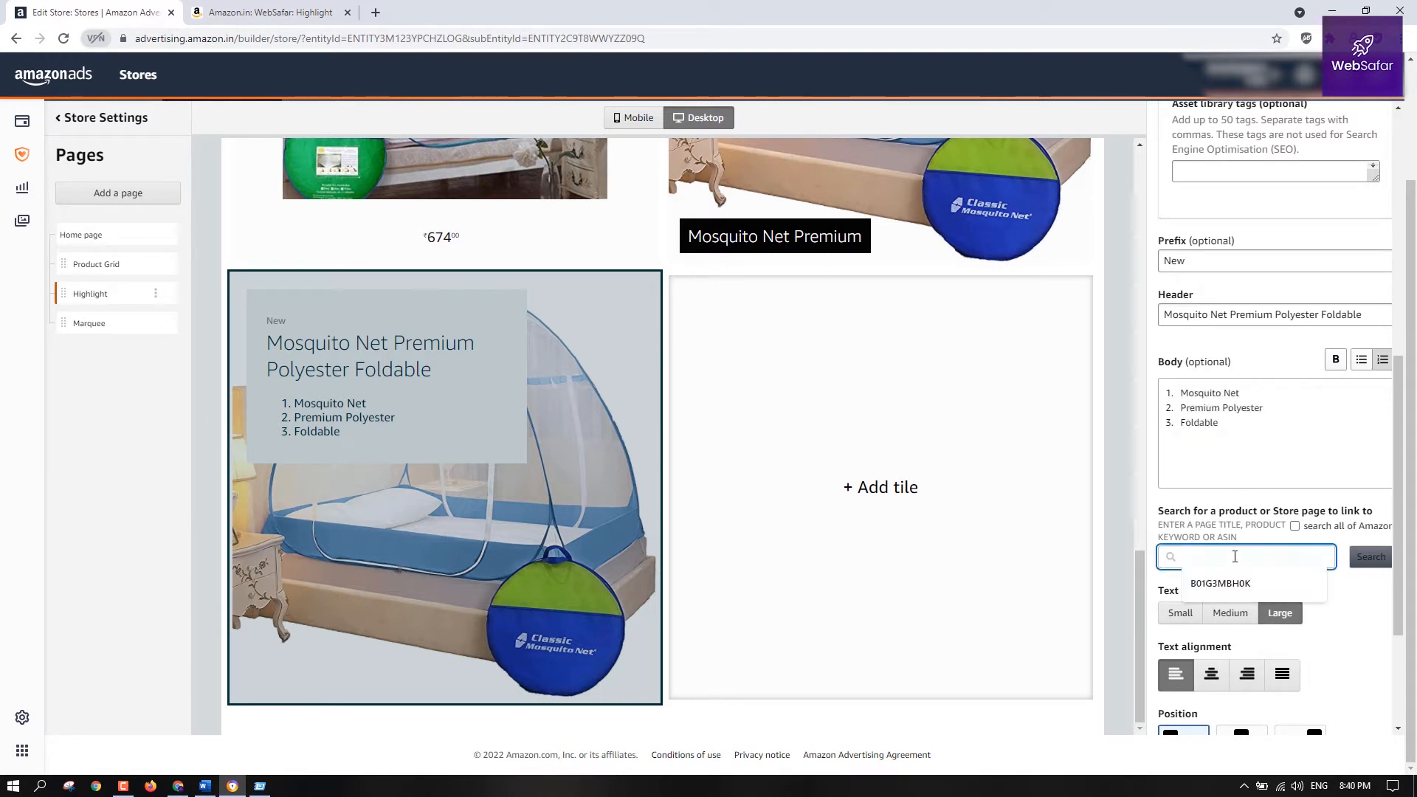
left_click(1237, 584)
left_click(1375, 561)
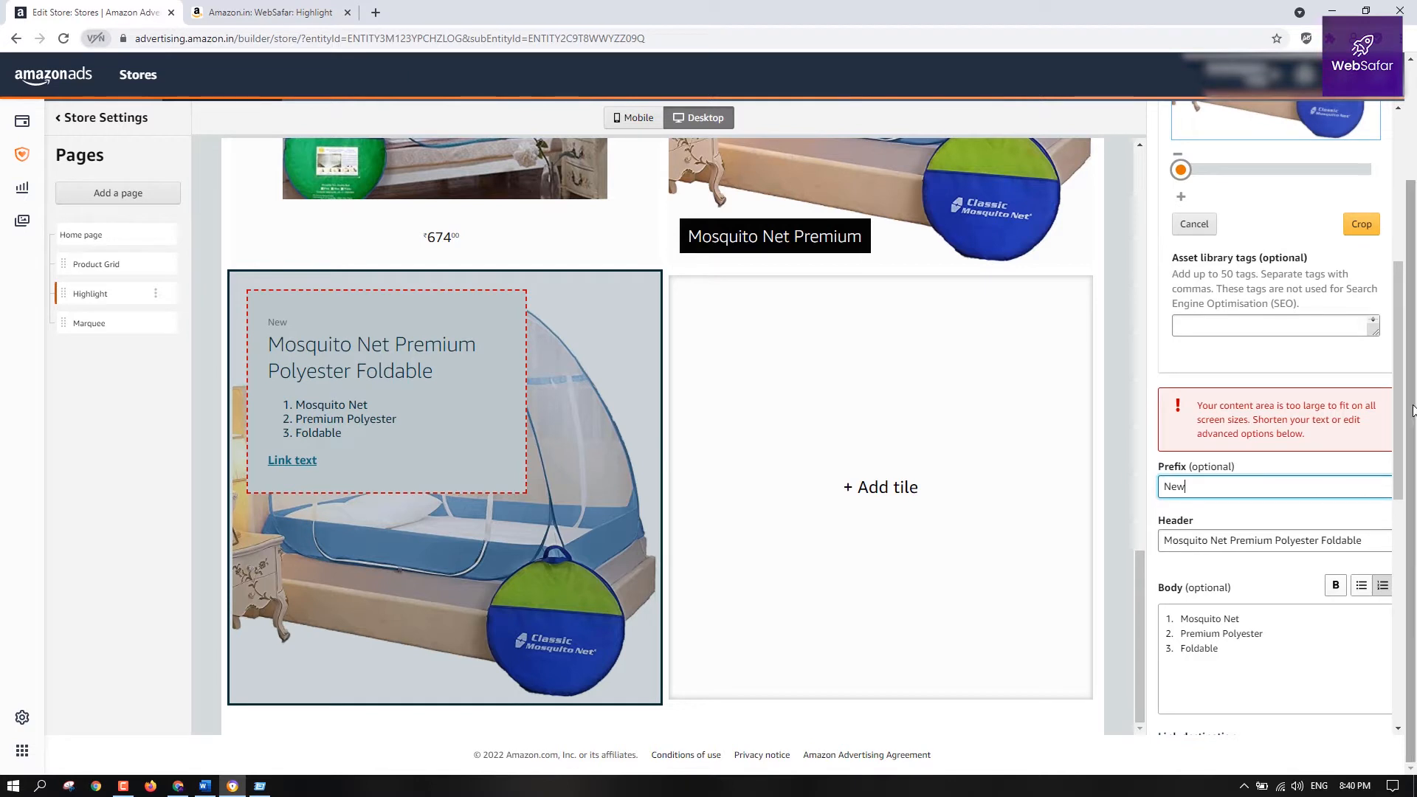
Make all three items of the body's numbered list bold
scroll(1413, 411, "down", 1)
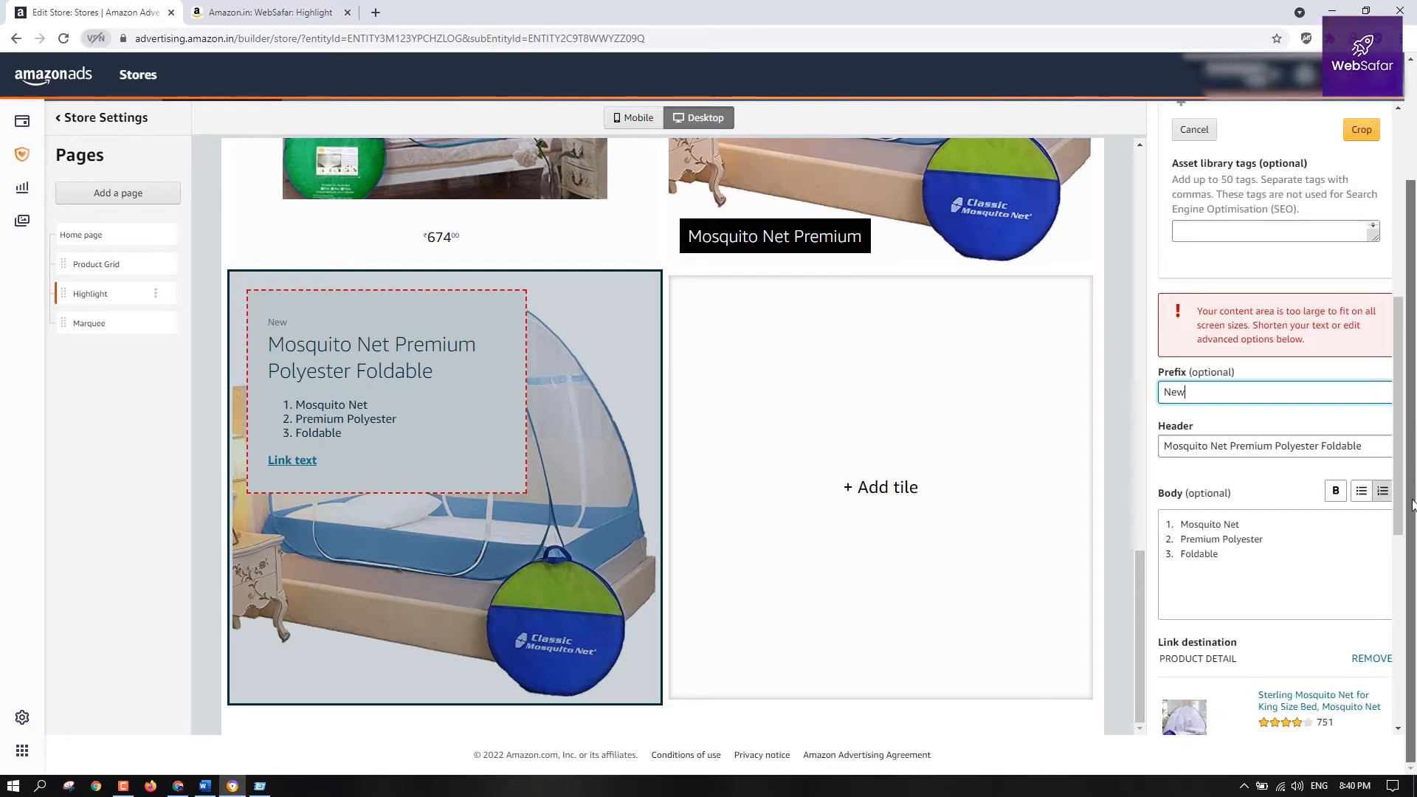
left_click(1304, 566)
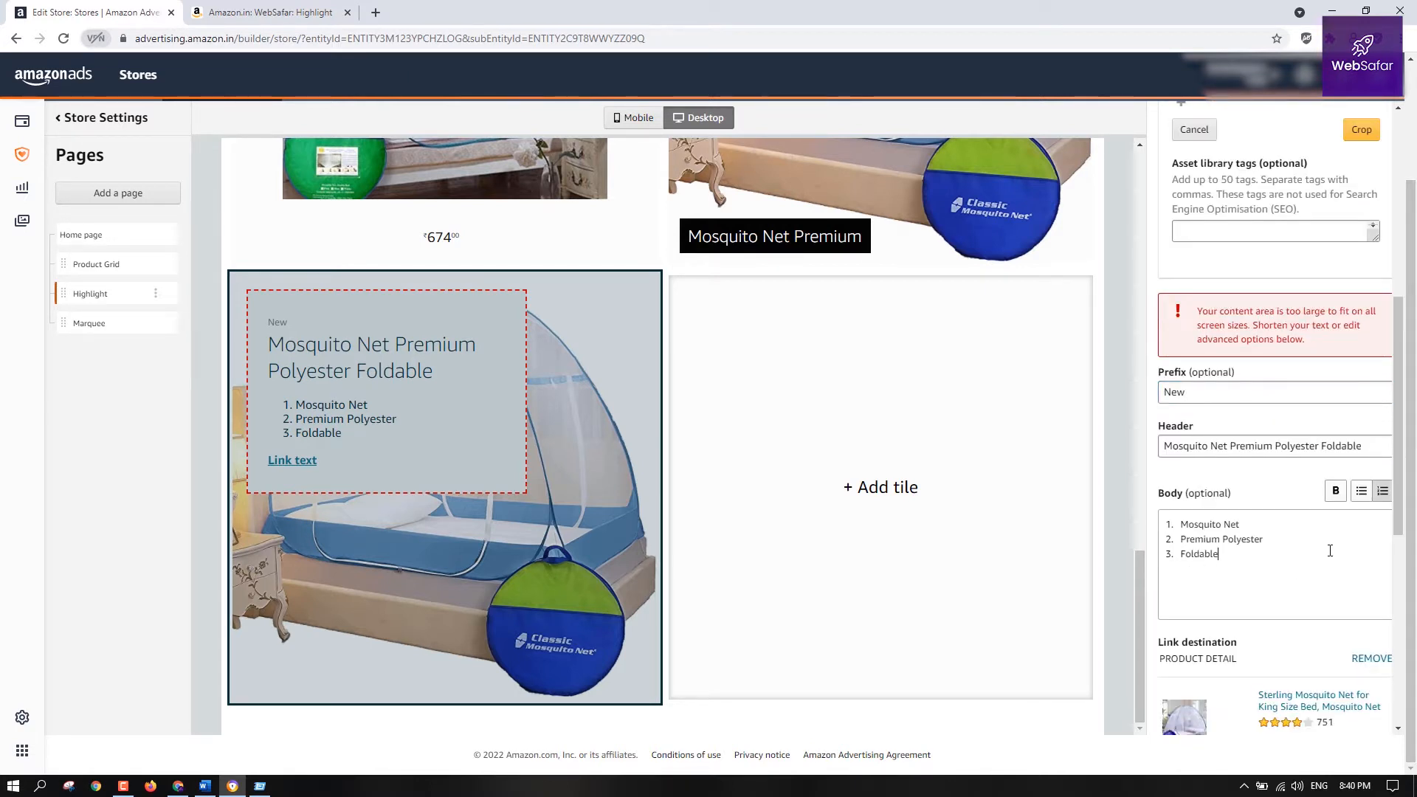
scroll(1304, 566, "down", 2)
key("ctrl+a")
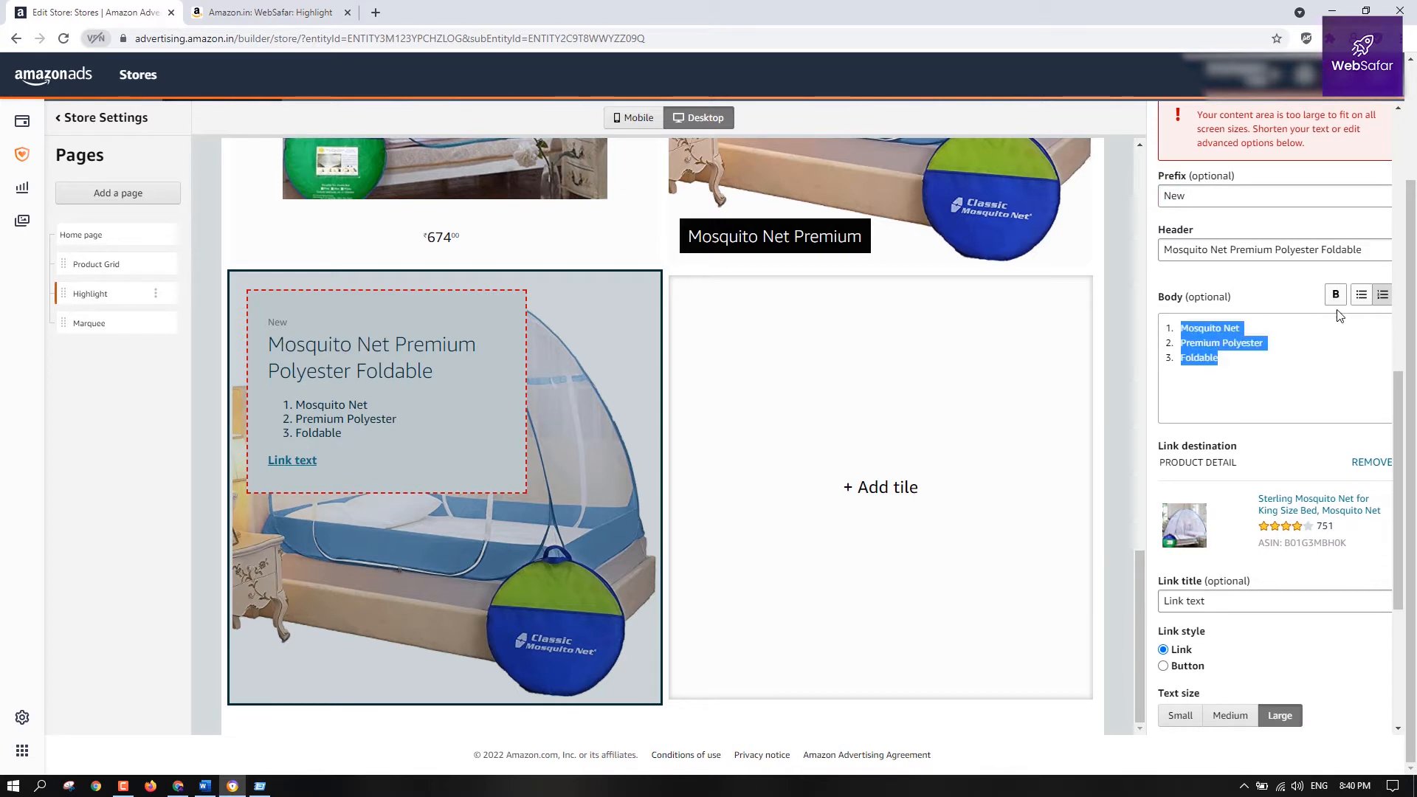
left_click(1338, 296)
left_click(1271, 383)
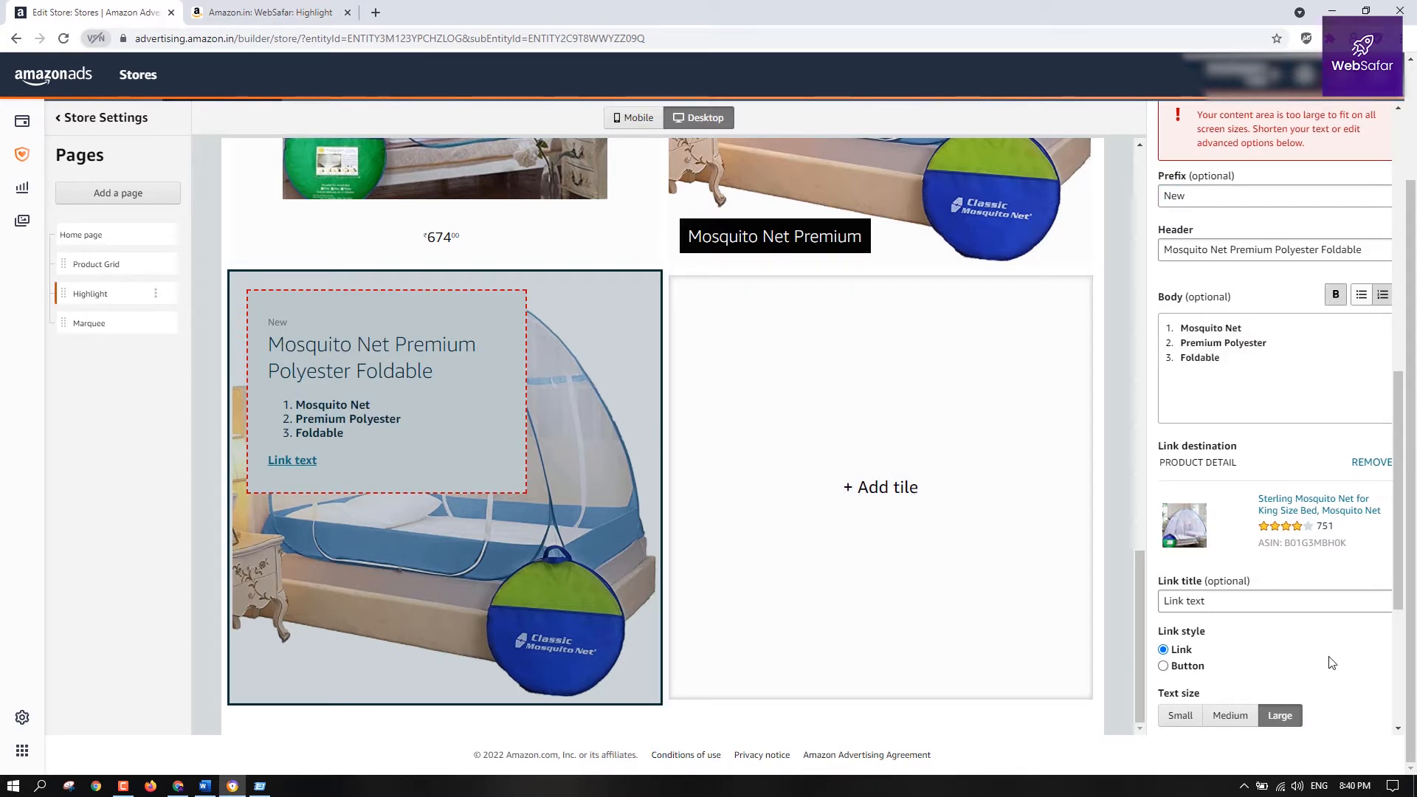
Try the Small and Medium text sizes on the tile and return to Large
scroll(1332, 663, "down", 2)
scroll(1358, 457, "up", 5)
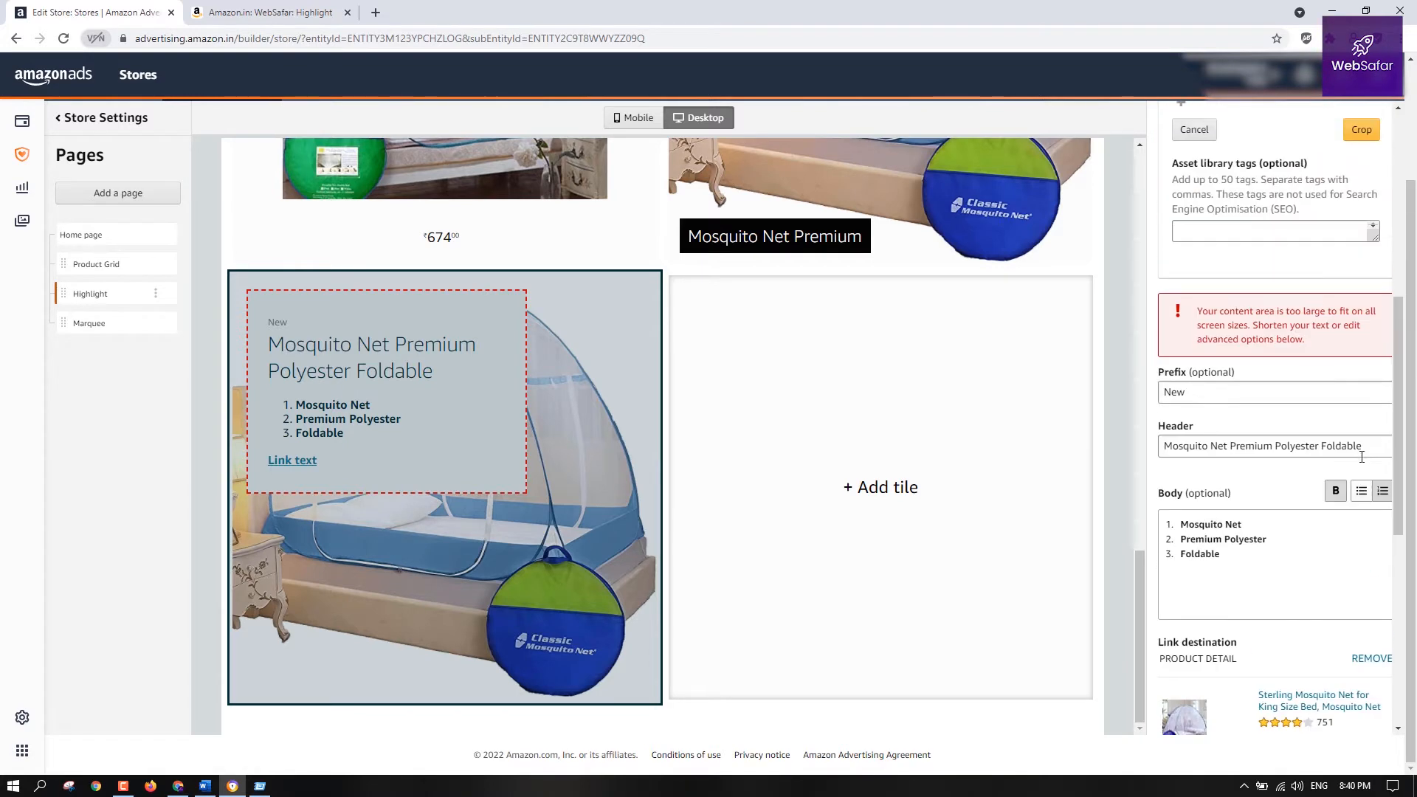
scroll(1362, 461, "down", 5)
left_click(1183, 417)
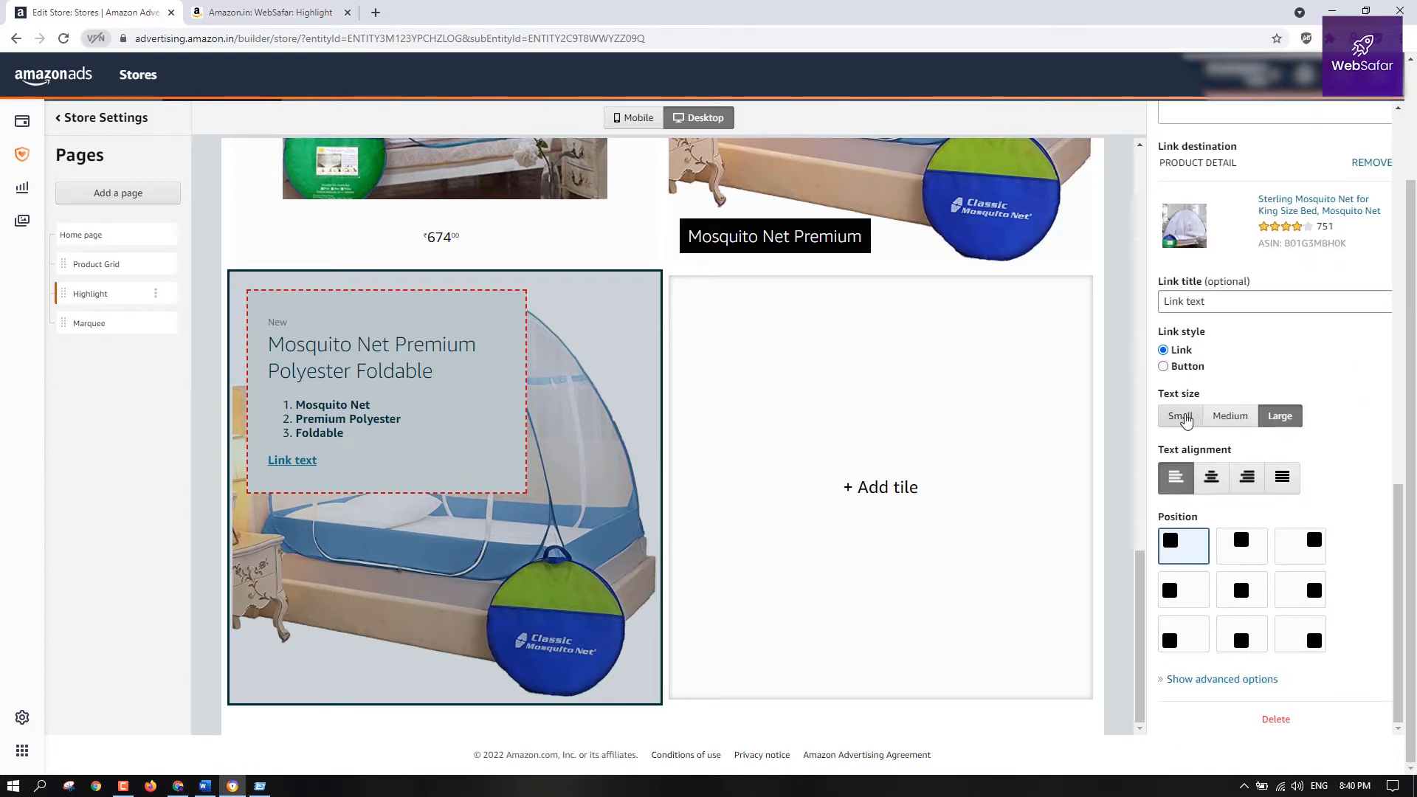
left_click(1237, 418)
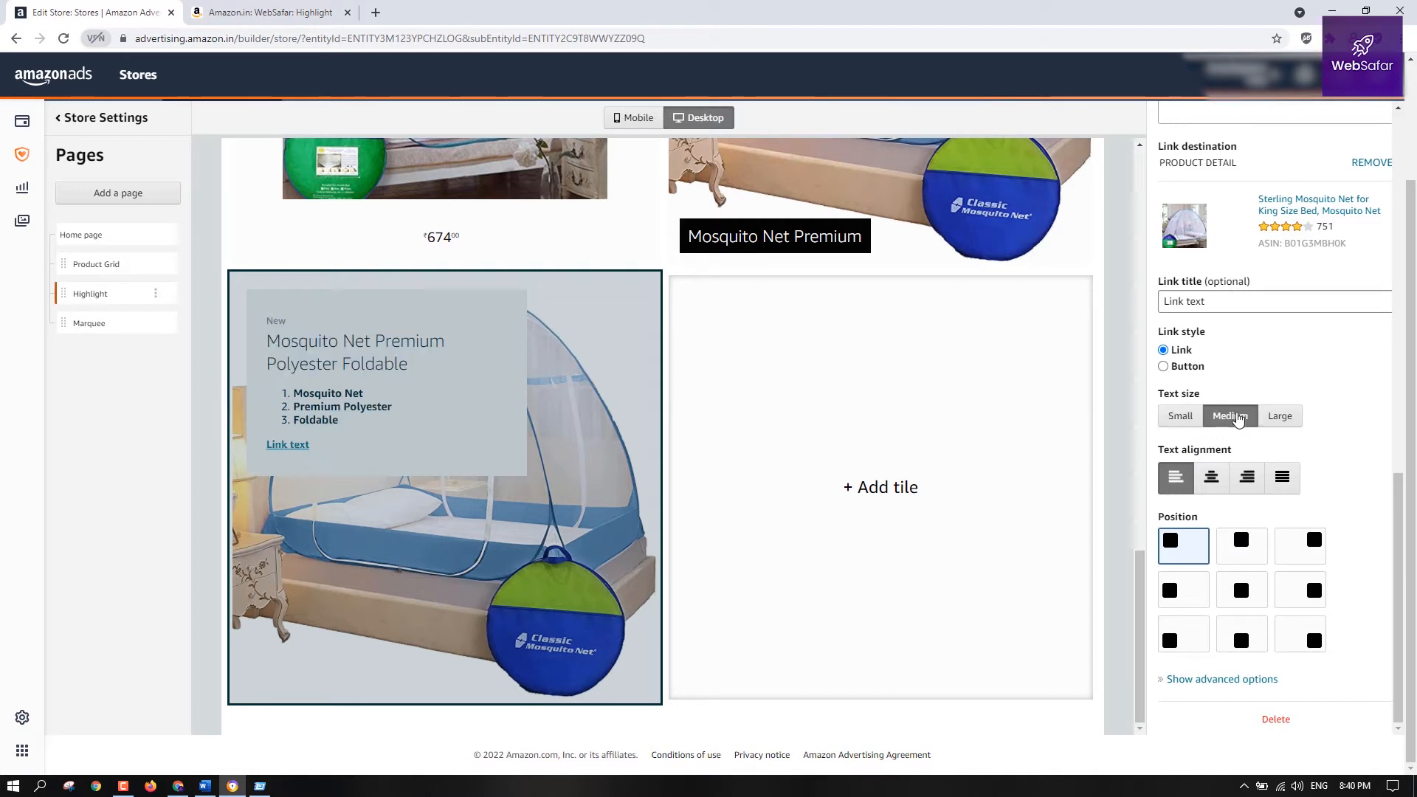
left_click(1283, 417)
Try centre, right and justified text alignment on the tile and return to left alignment
scroll(1290, 421, "up", 1)
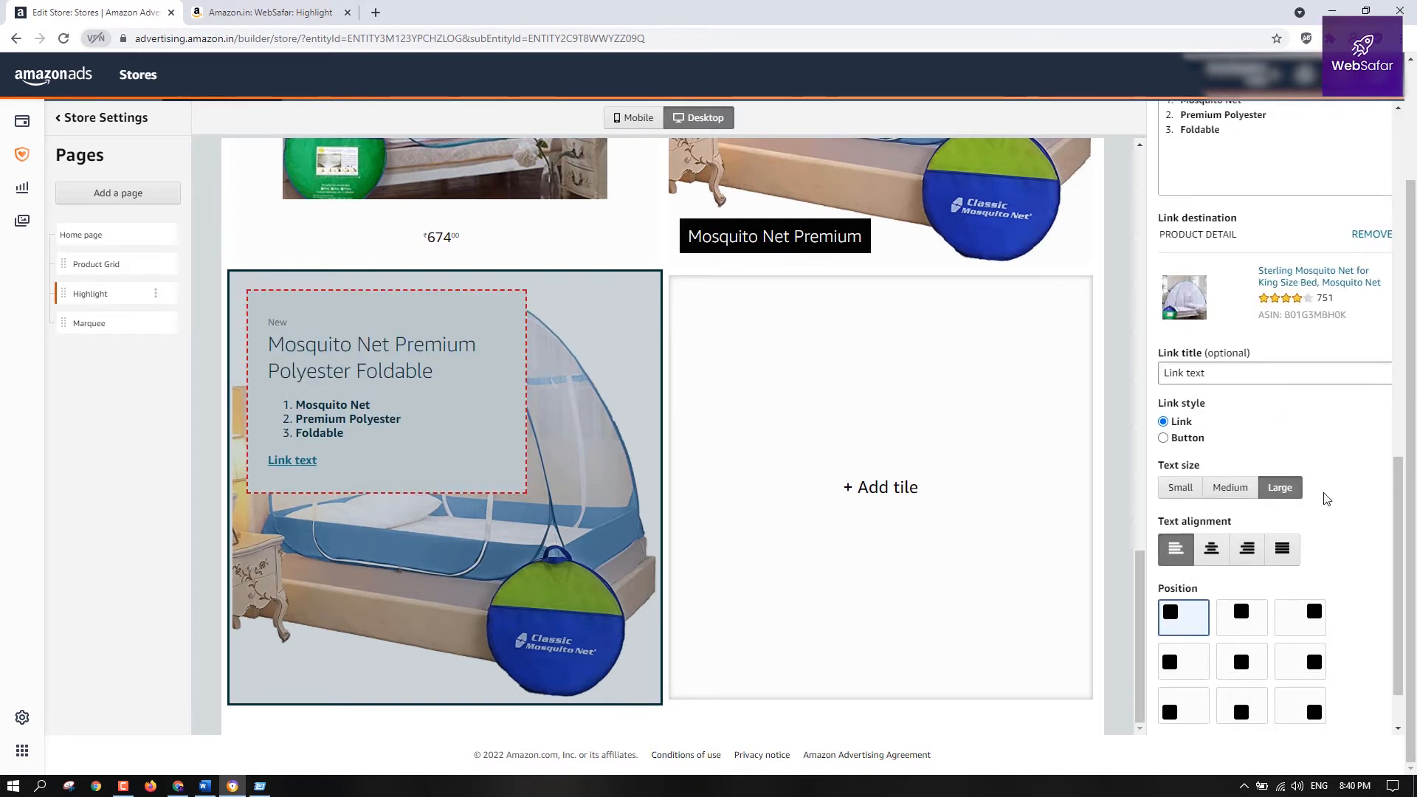
scroll(1350, 508, "down", 1)
left_click(1211, 478)
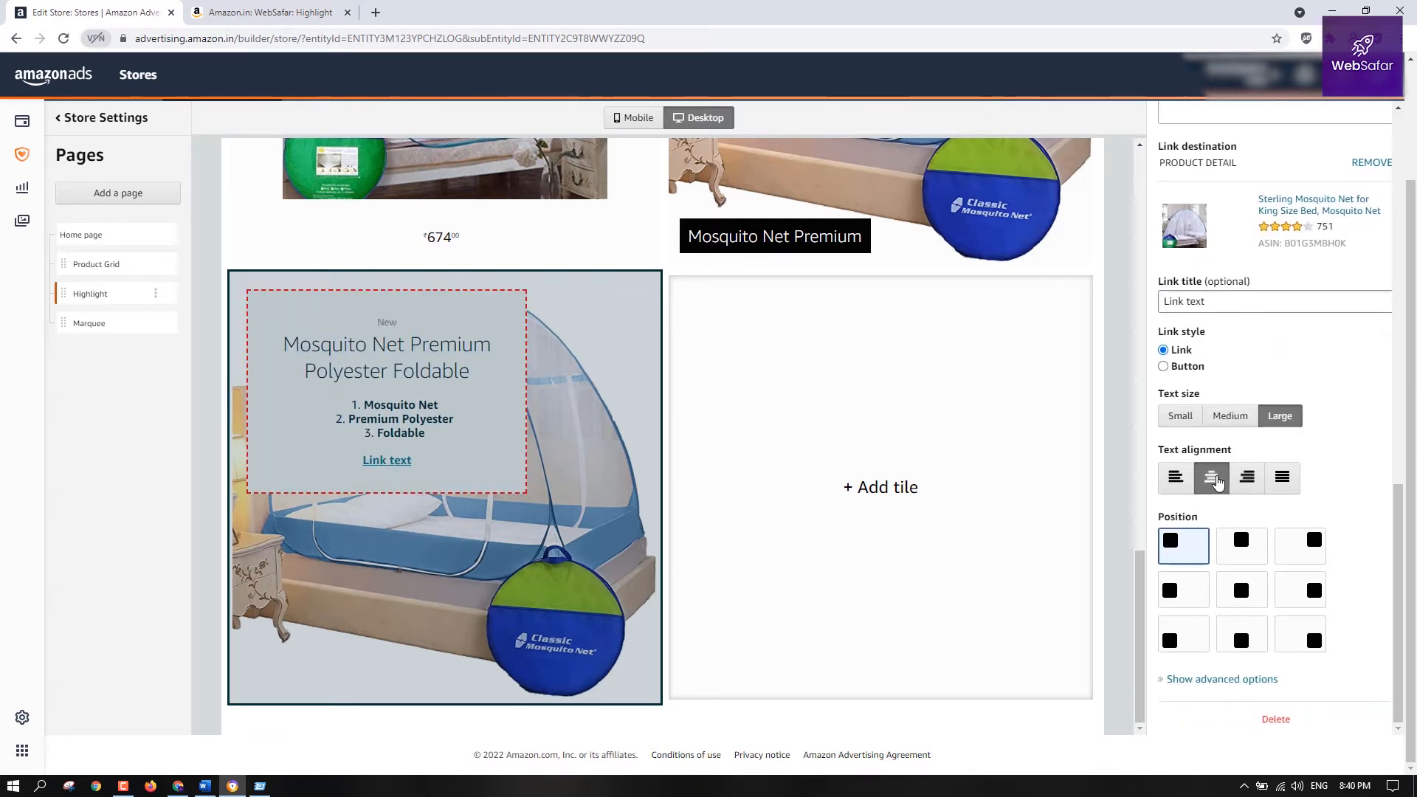
left_click(1250, 479)
left_click(1287, 479)
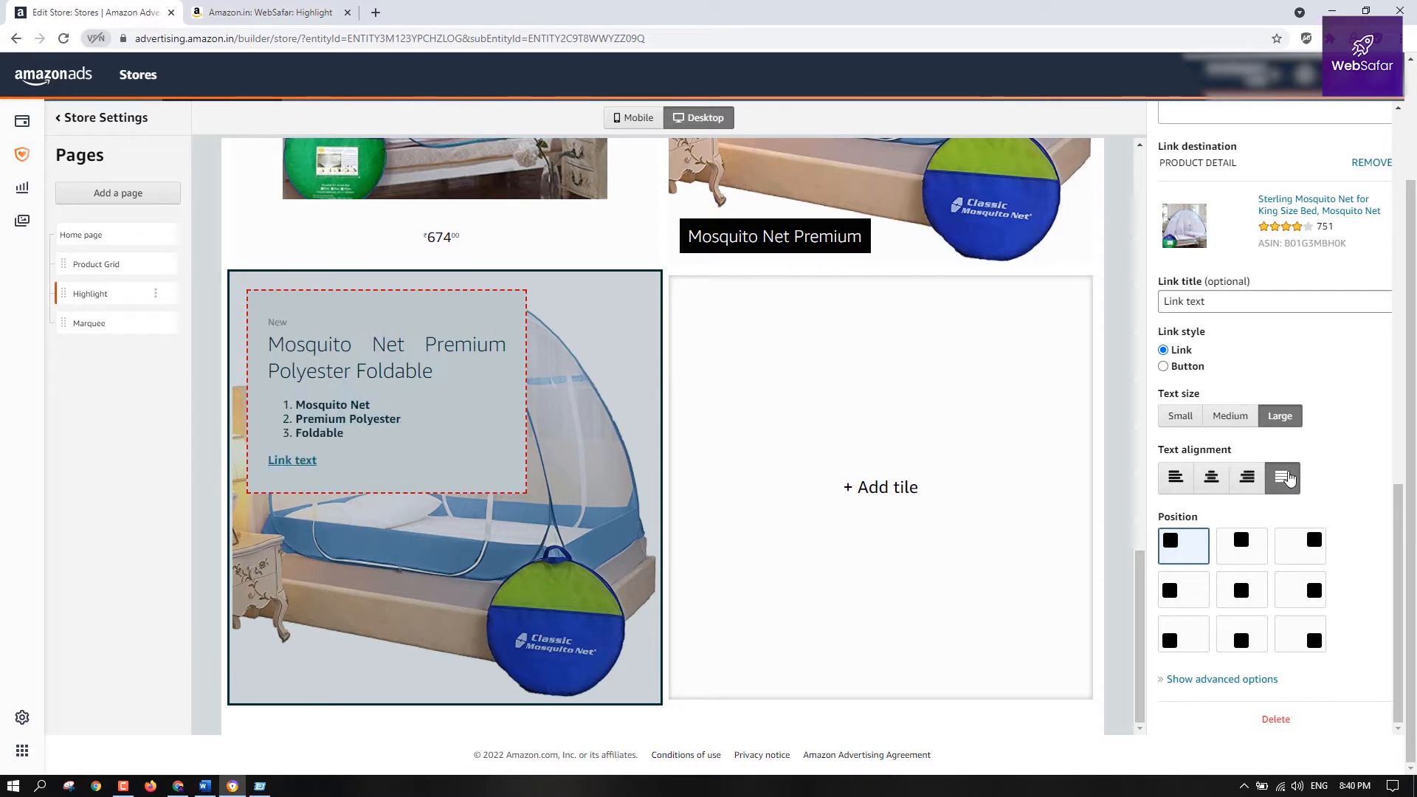
left_click(1176, 478)
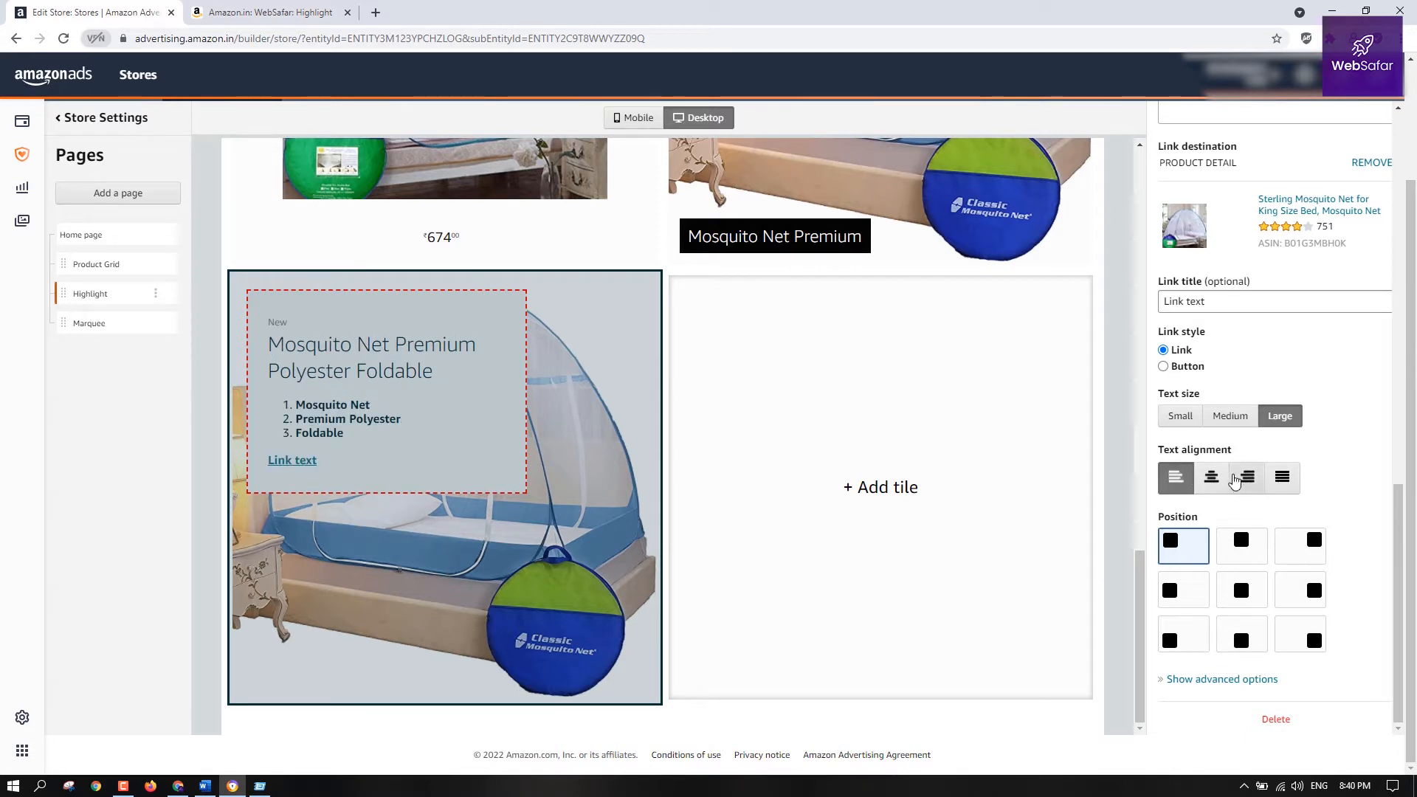
left_click(1223, 481)
left_click(1247, 479)
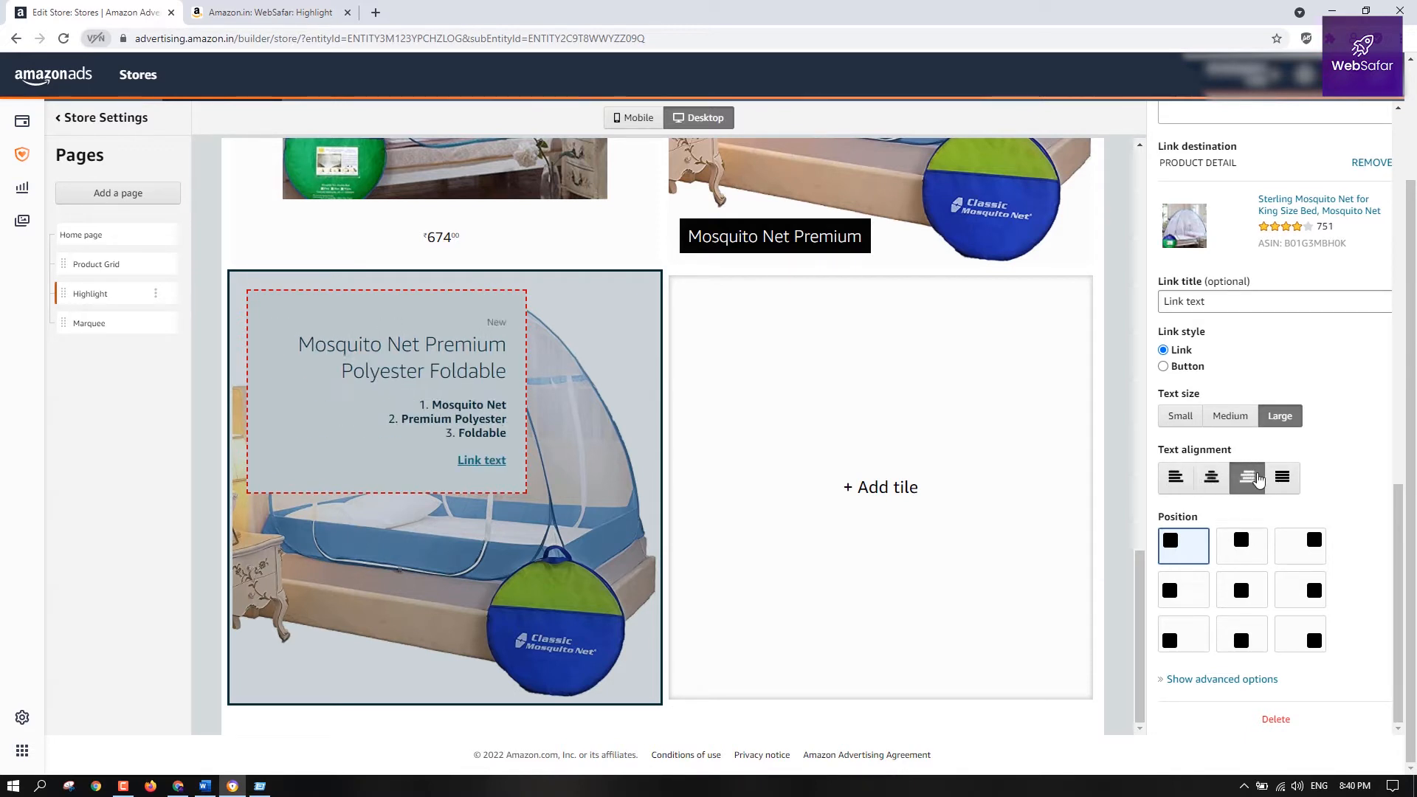
left_click(1174, 487)
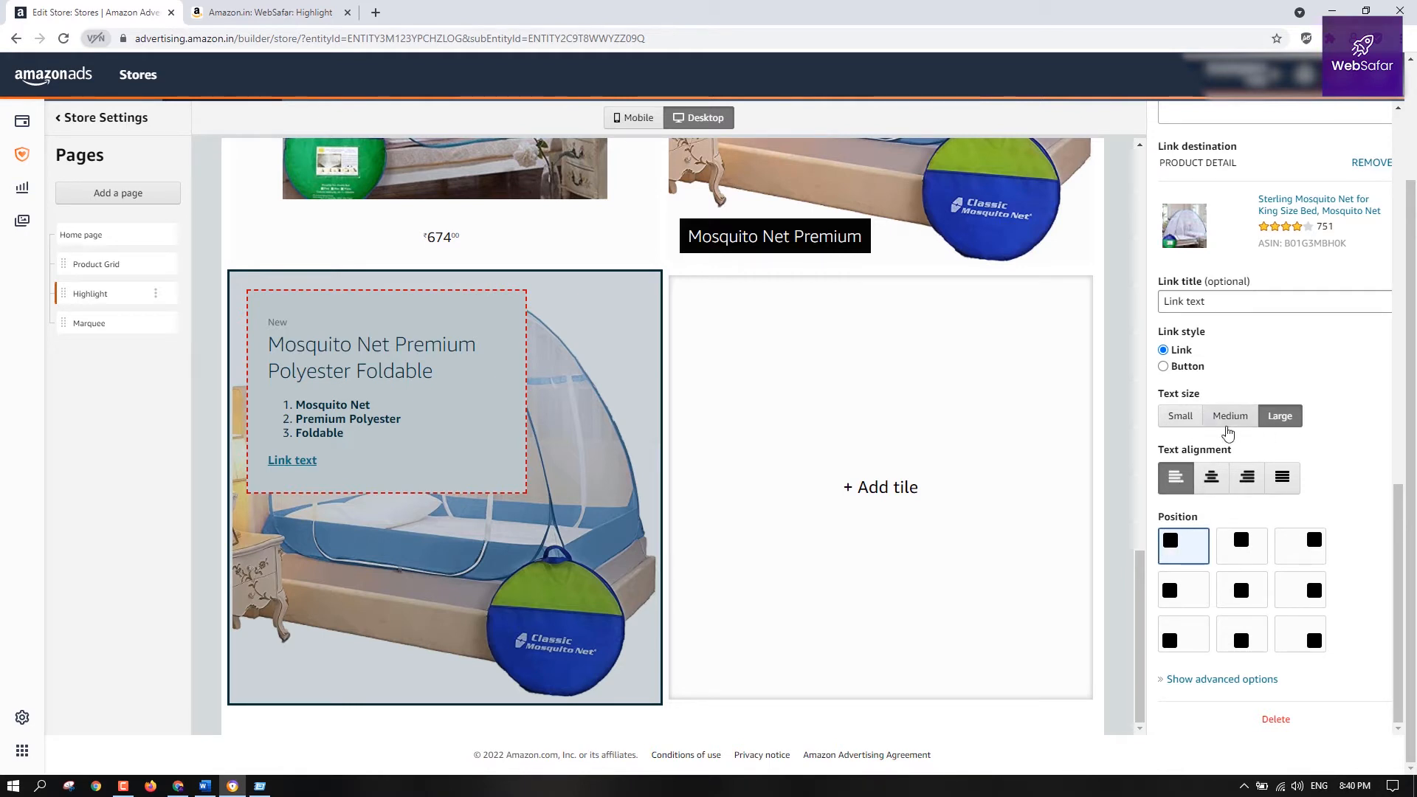
Set the tile's text size to Small and its link style to Button
left_click(1181, 417)
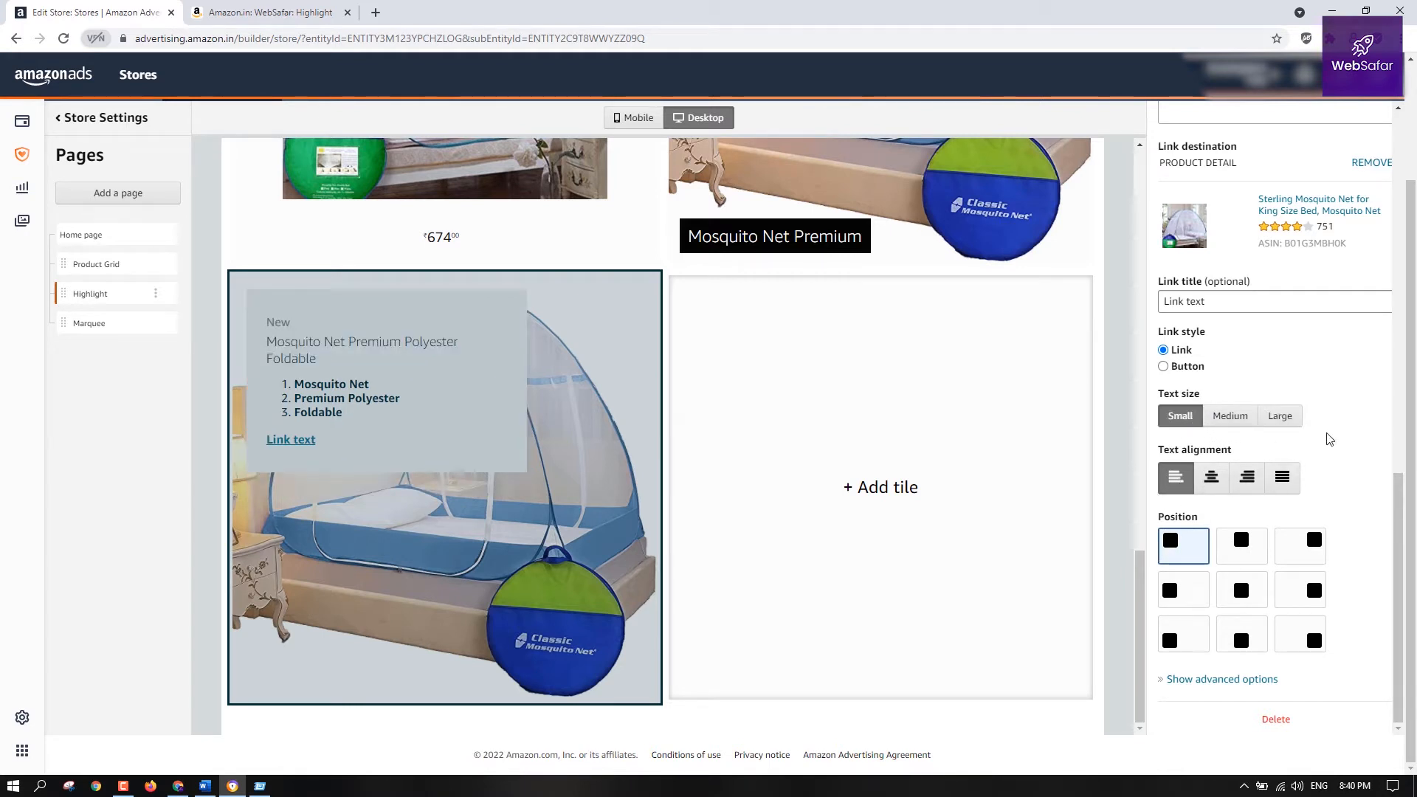
left_click(1164, 367)
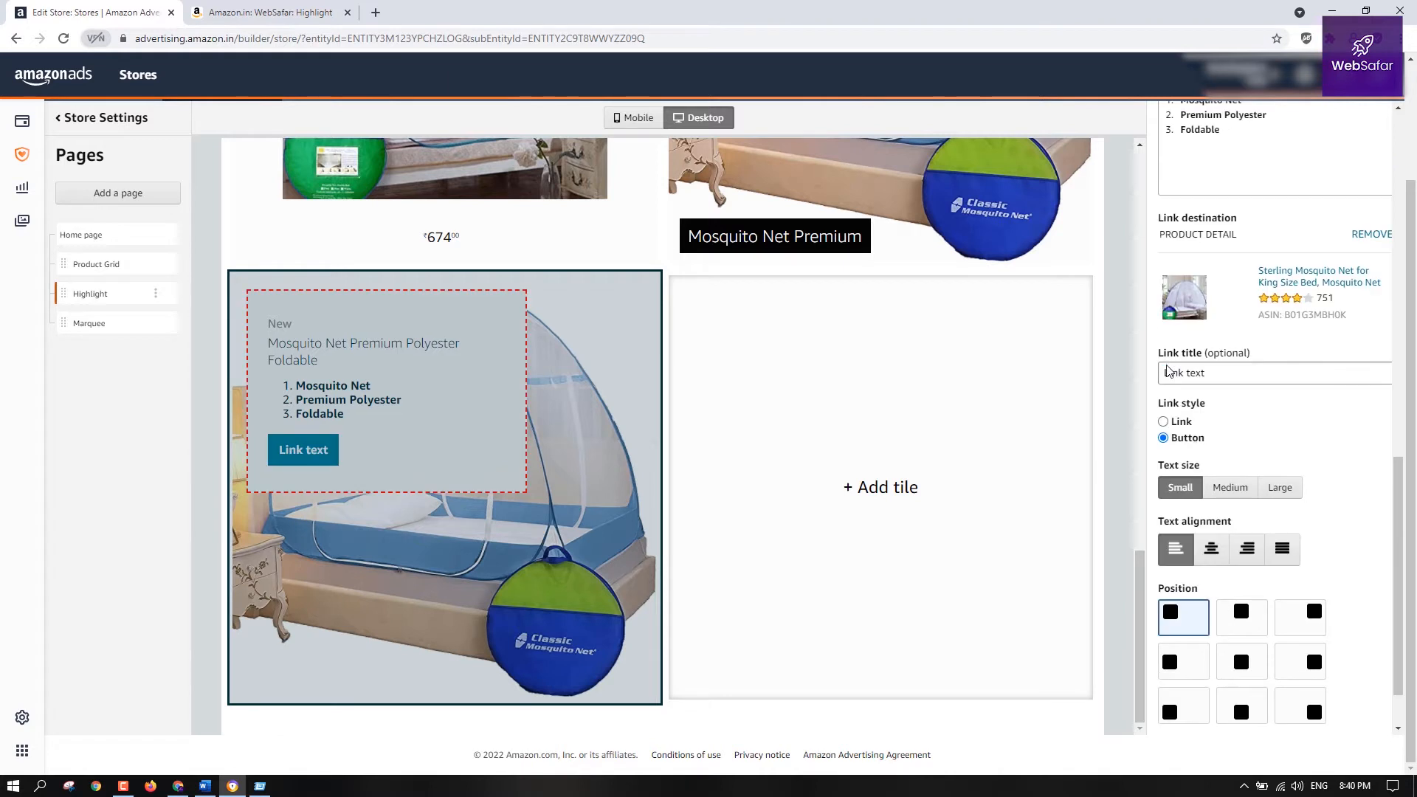
left_click(1164, 422)
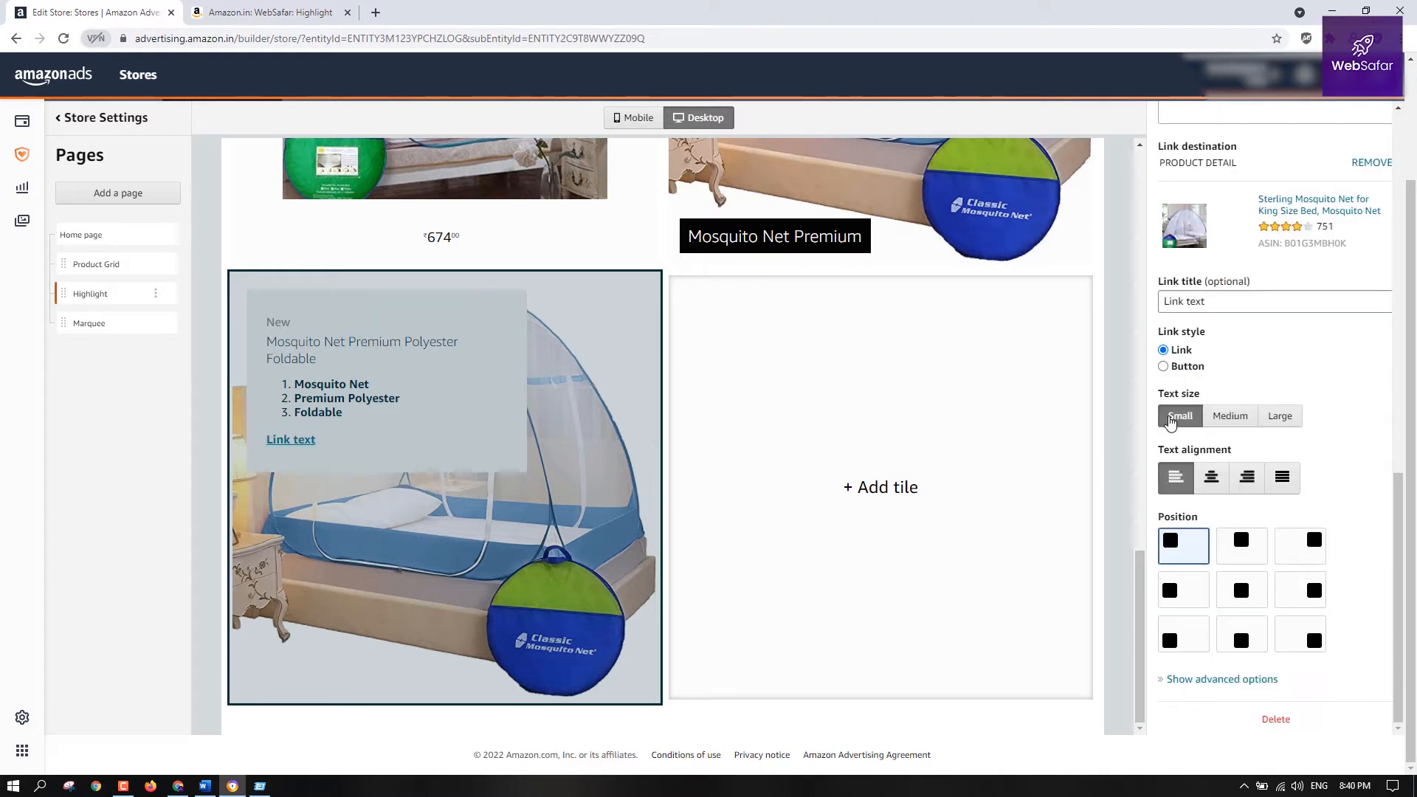
left_click(1164, 367)
Replace the tile's placeholder link title with Buy Now
triple_click(1193, 373)
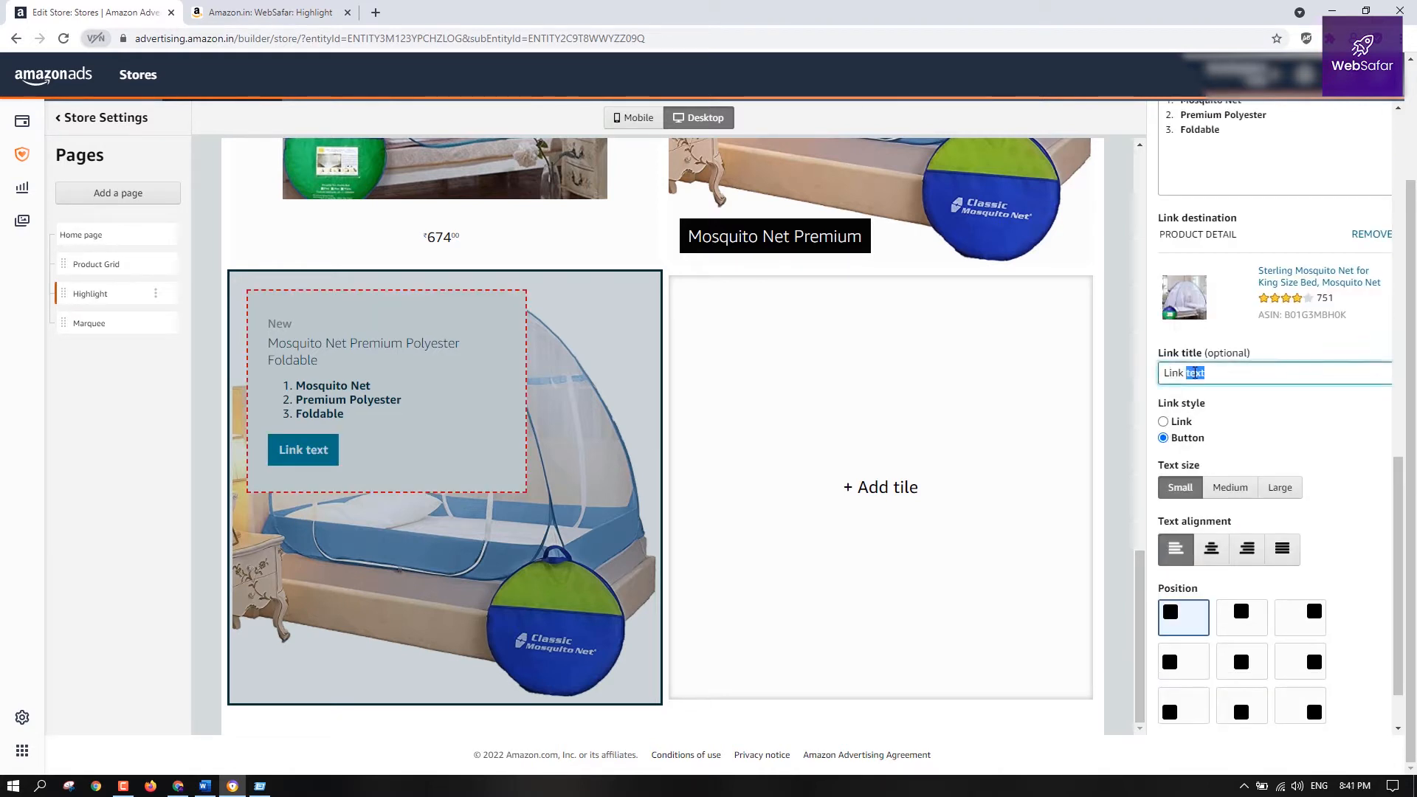
type("Clicku")
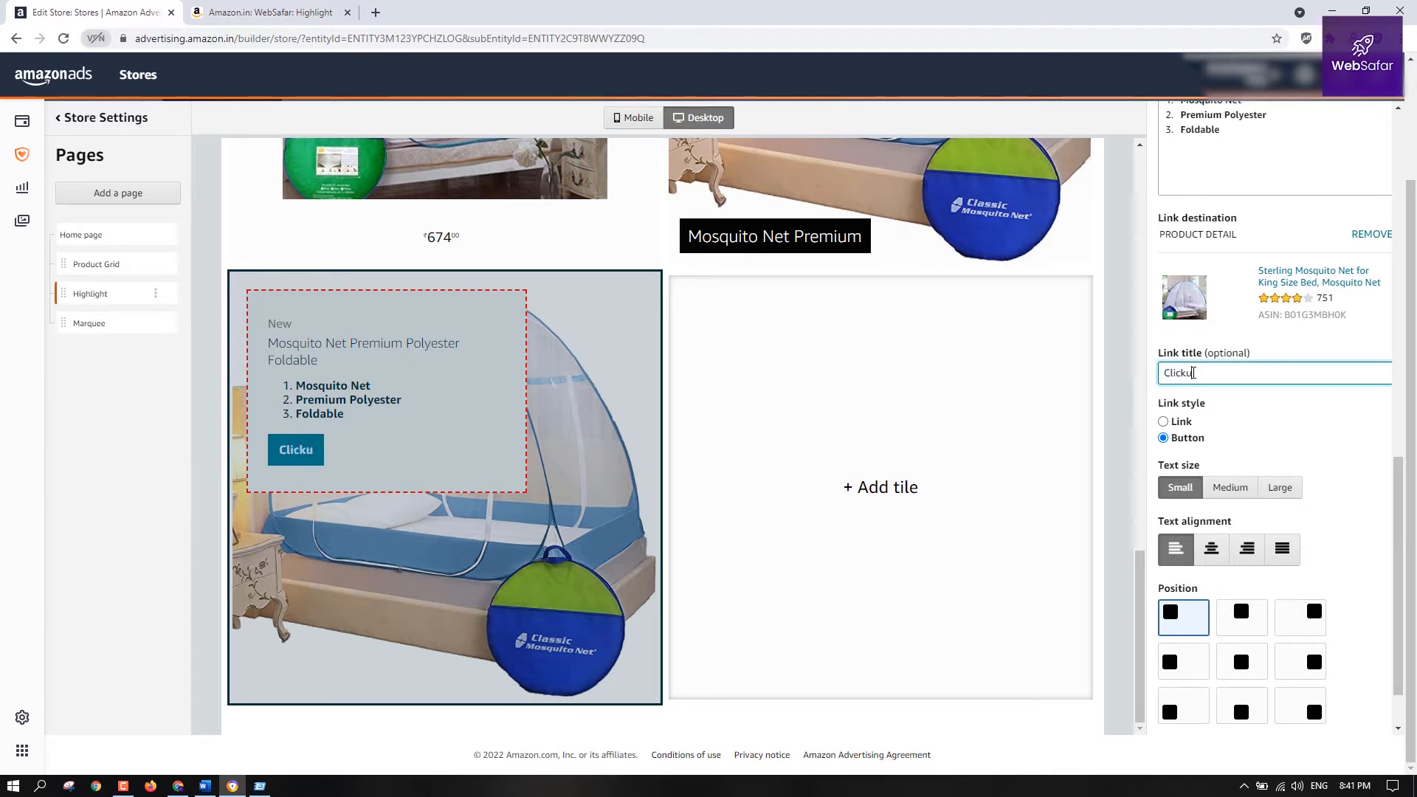
key("BackSpace")
key("BackSpace")
key("BackSpace")
key("BackSpace")
key("BackSpace")
scroll(1194, 373, "down", 1)
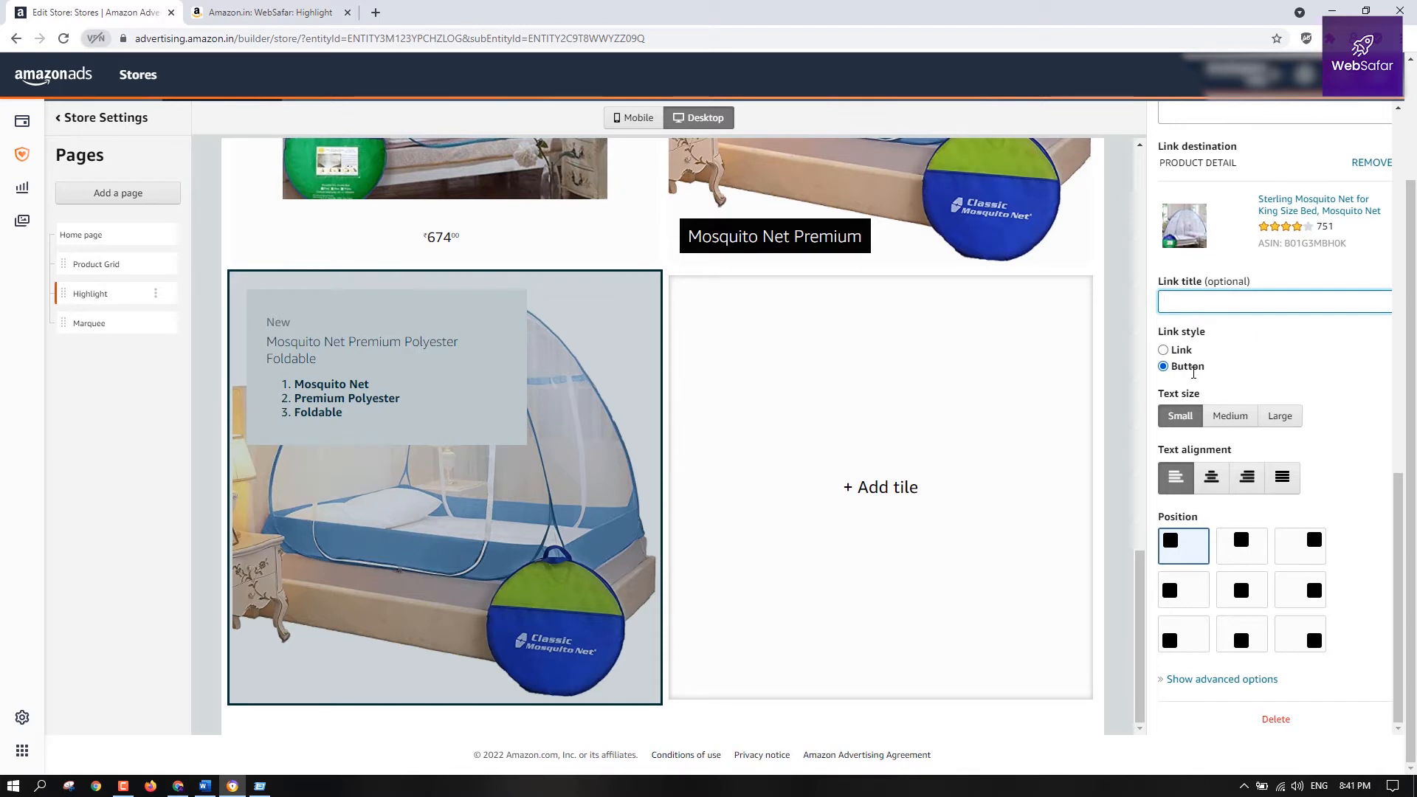
type("Buy")
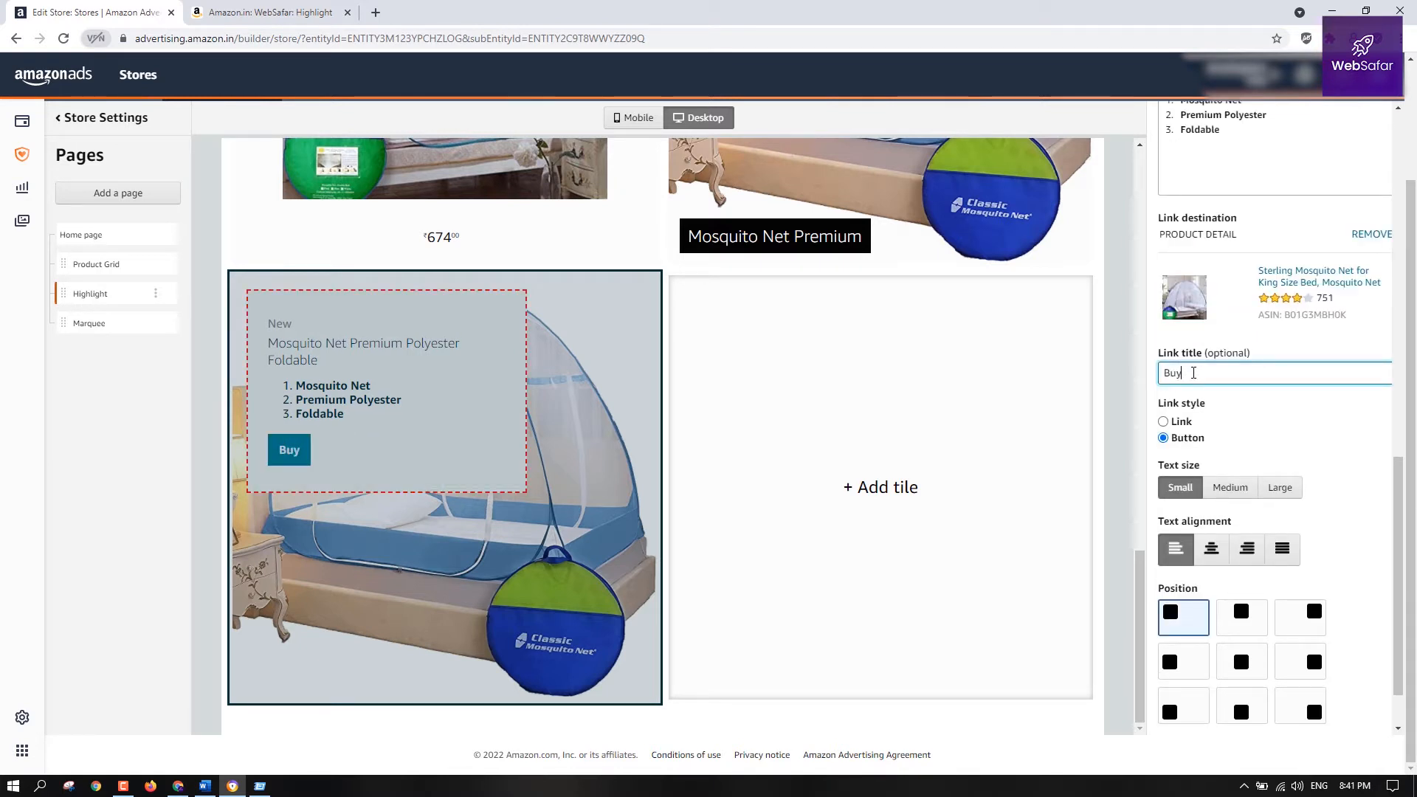
type("Now")
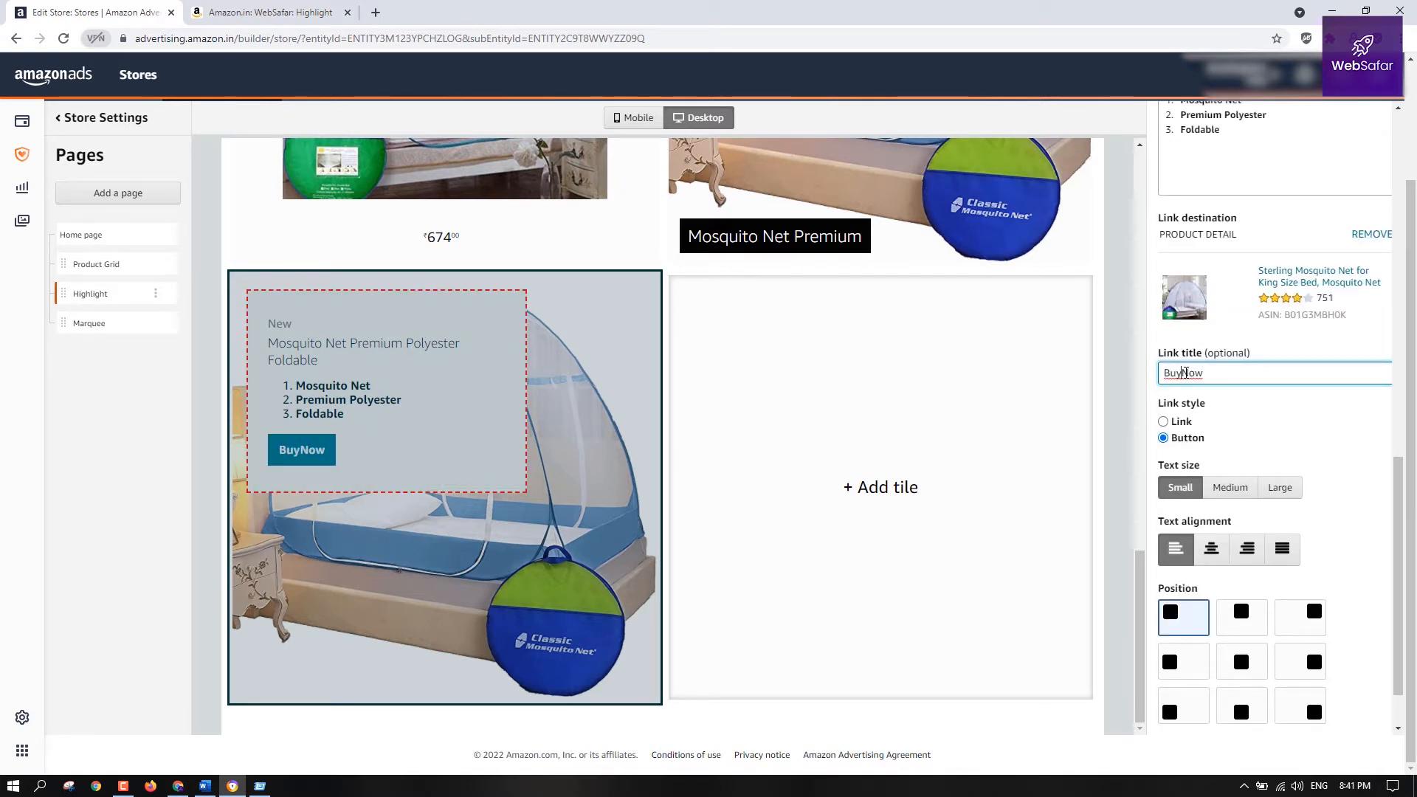
left_click(1184, 373)
Compare the Link style with Button, keep Button, and position the text box at the tile's top centre
left_click(1293, 425)
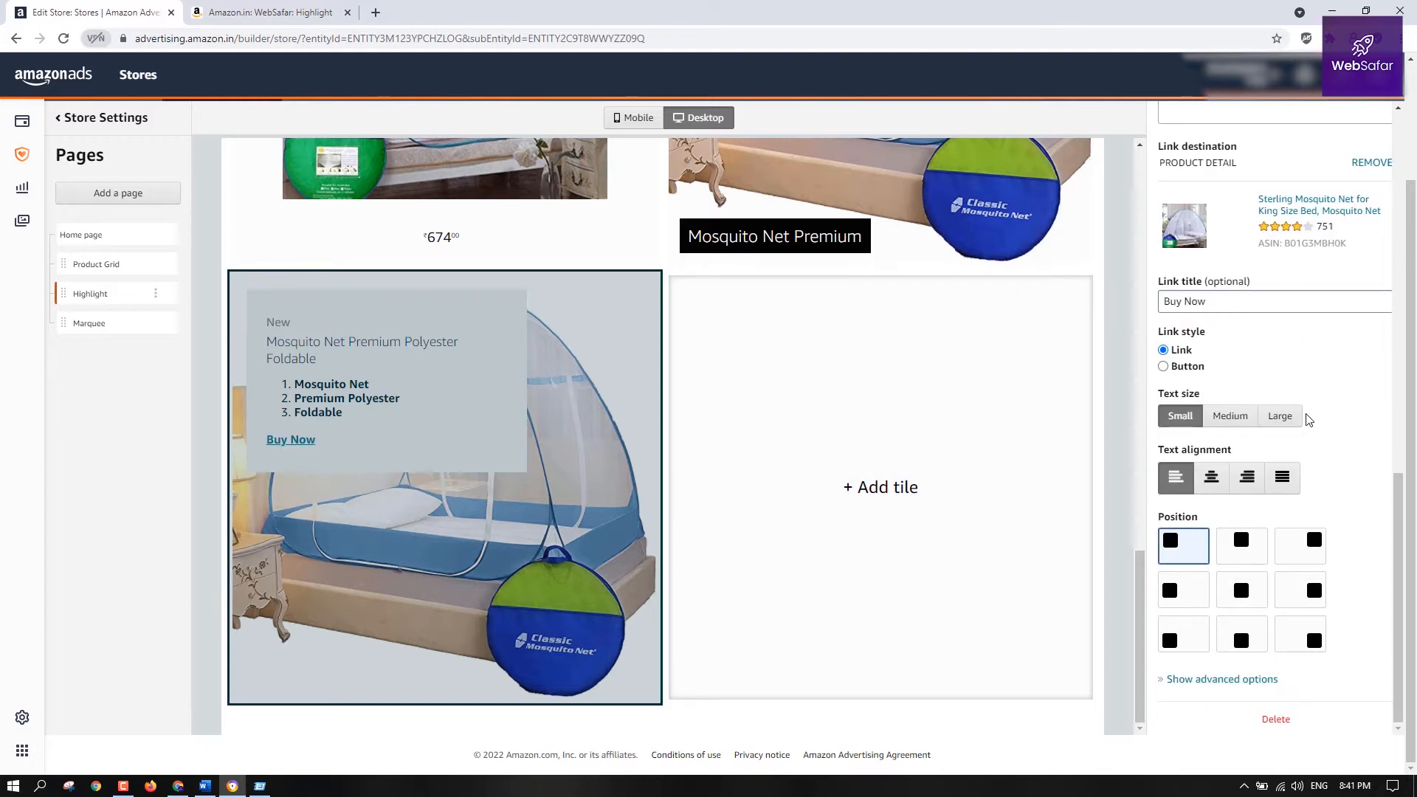
left_click(1165, 368)
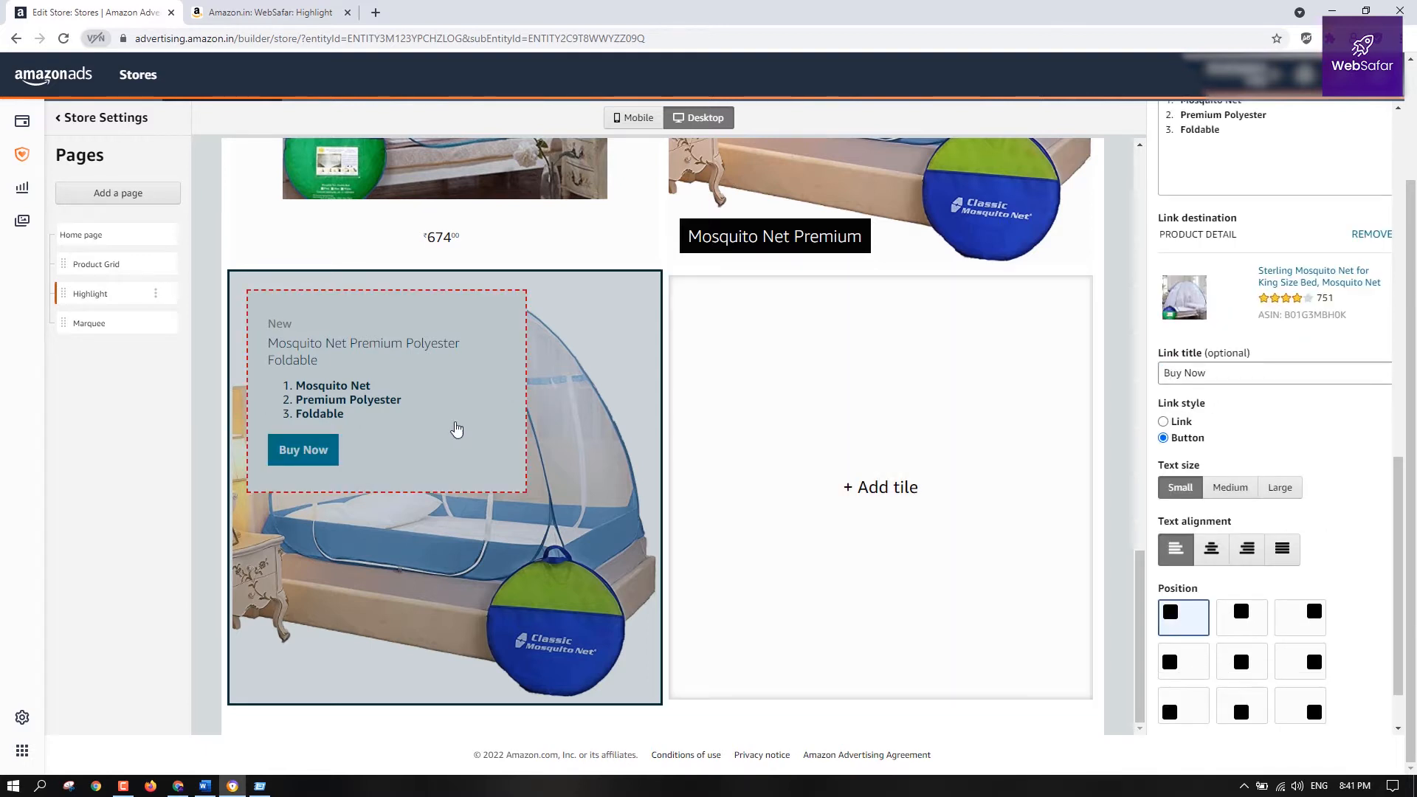
scroll(1265, 550, "down", 2)
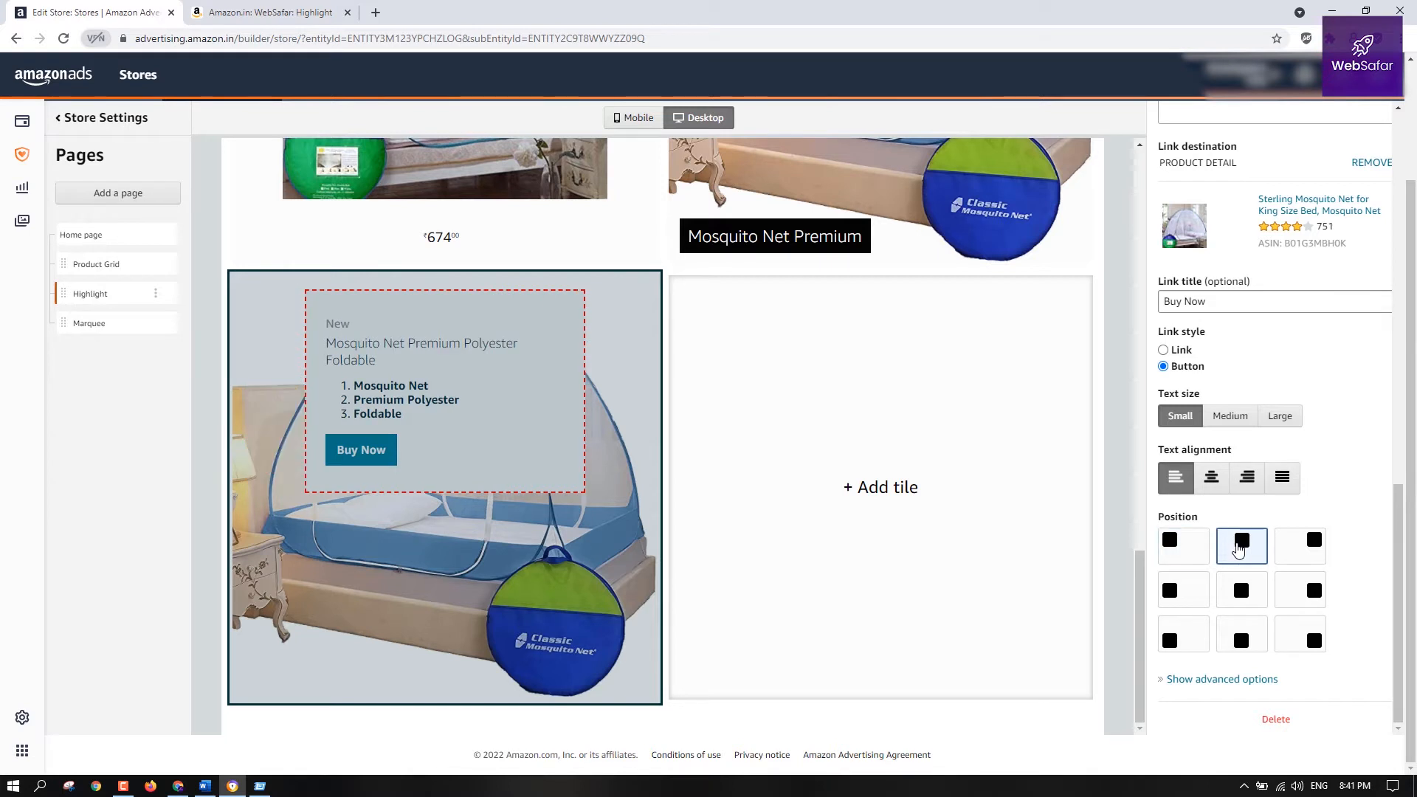
Position the text box at the tile's bottom-left corner and reveal its advanced options
left_click(1301, 636)
left_click(1198, 641)
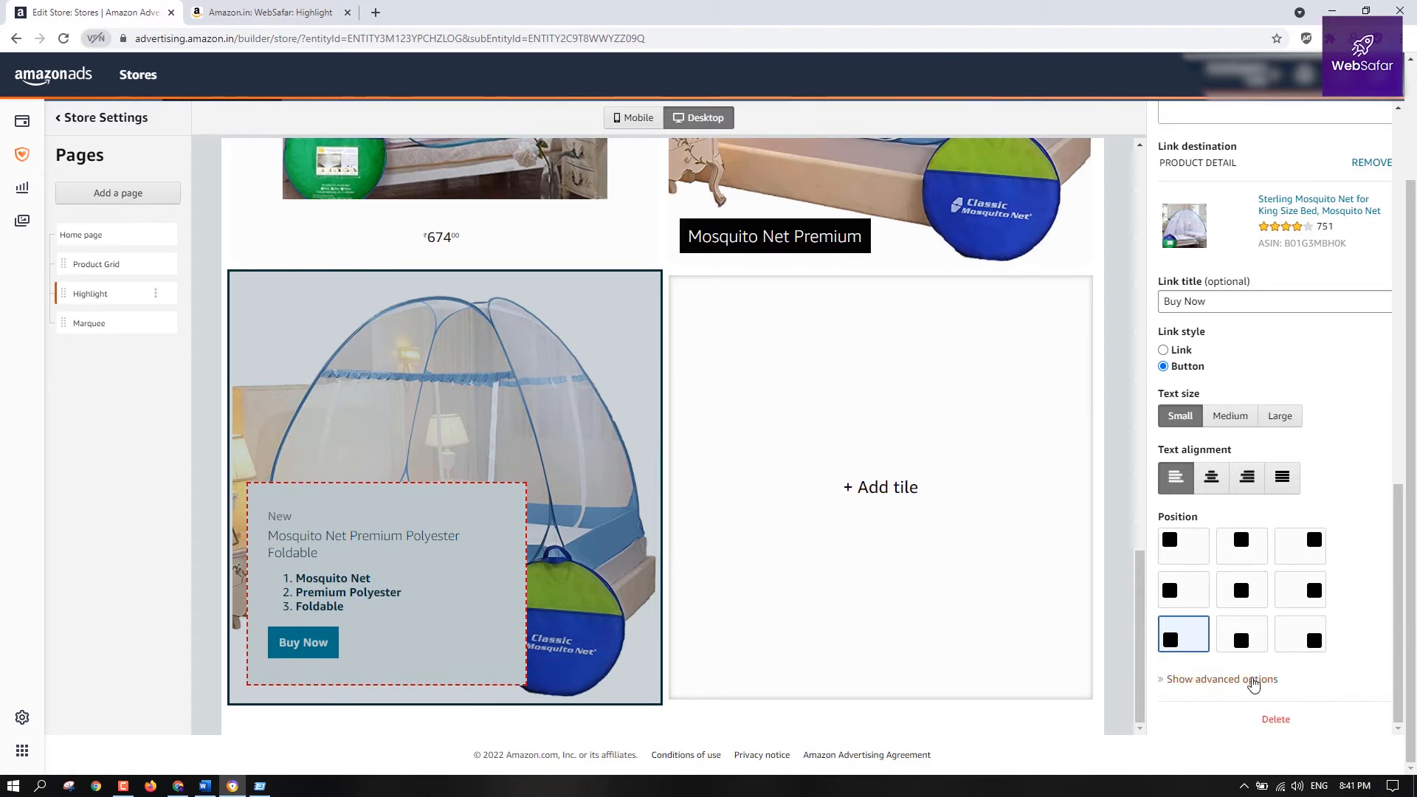
left_click(1253, 680)
scroll(1338, 562, "down", 3)
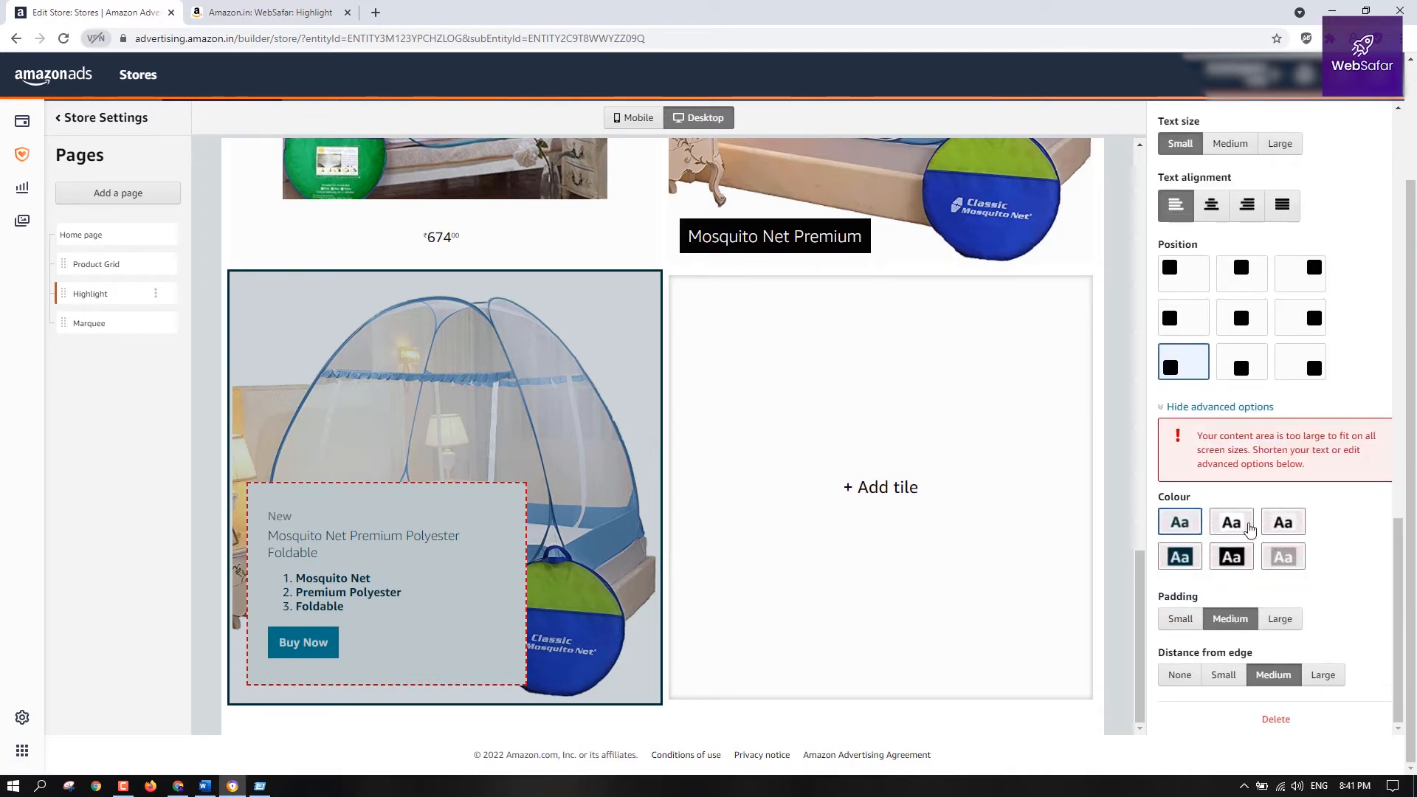
Try the alternative text colour schemes, set the padding to Small, and return to the first colour scheme
left_click(1237, 526)
left_click(1280, 531)
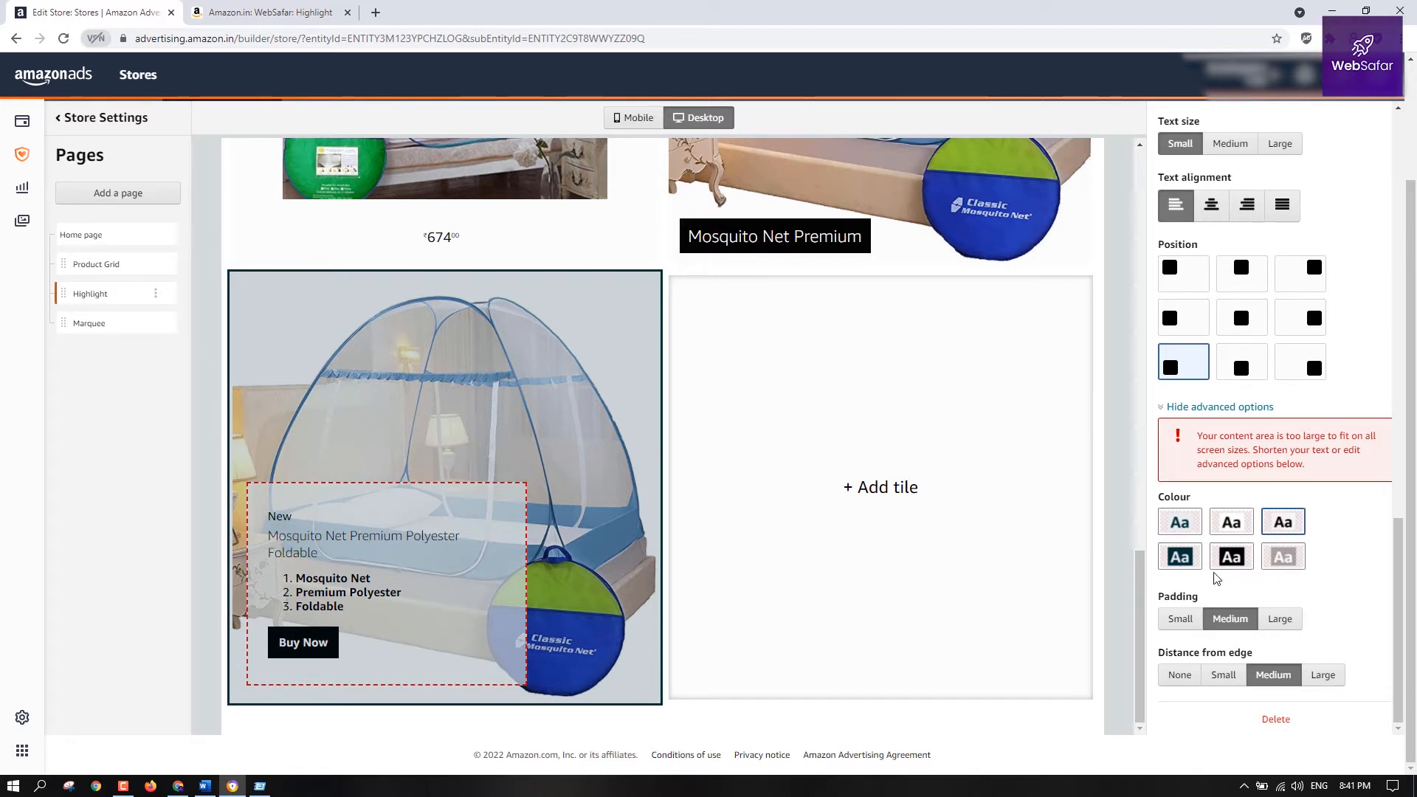
left_click(1183, 558)
left_click(1225, 560)
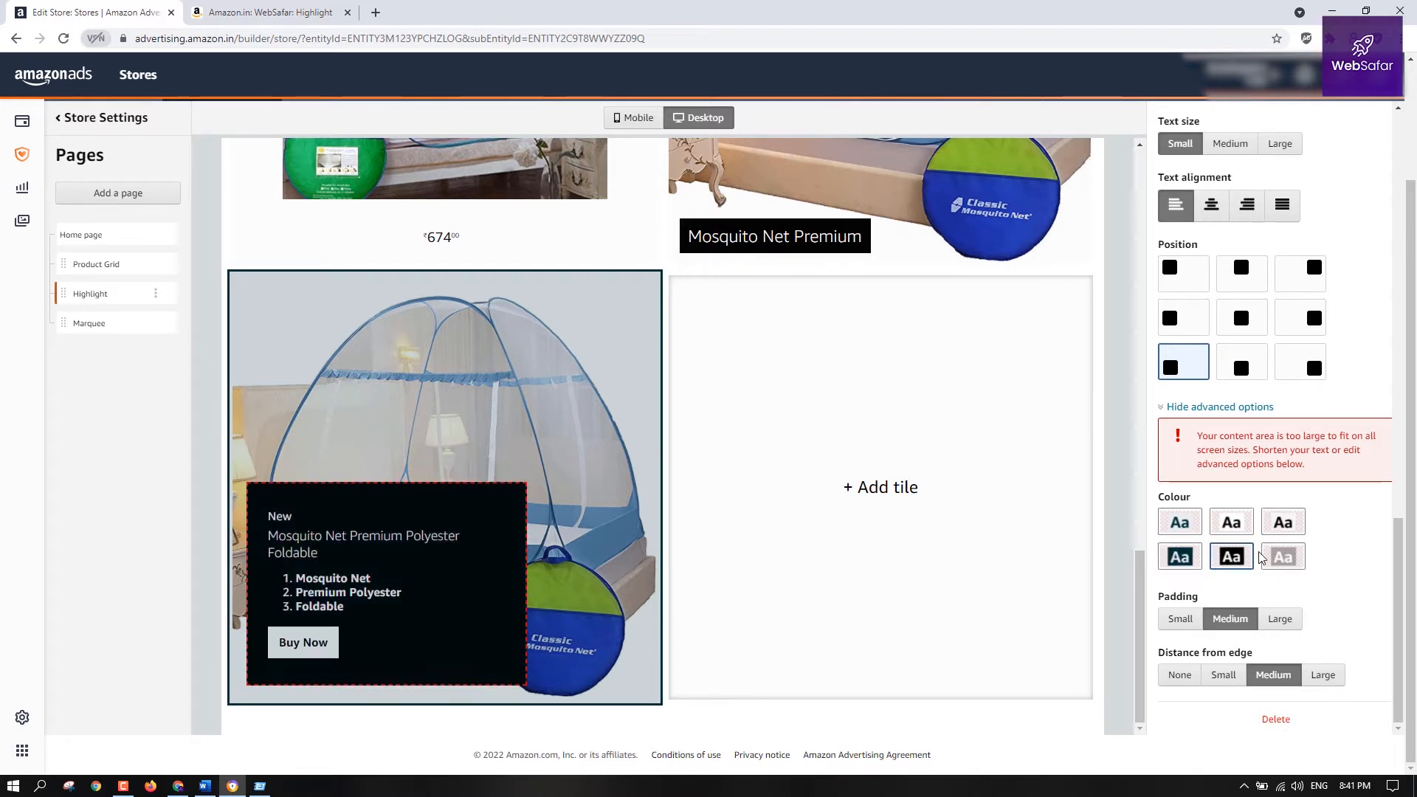
left_click(1283, 560)
left_click(1181, 619)
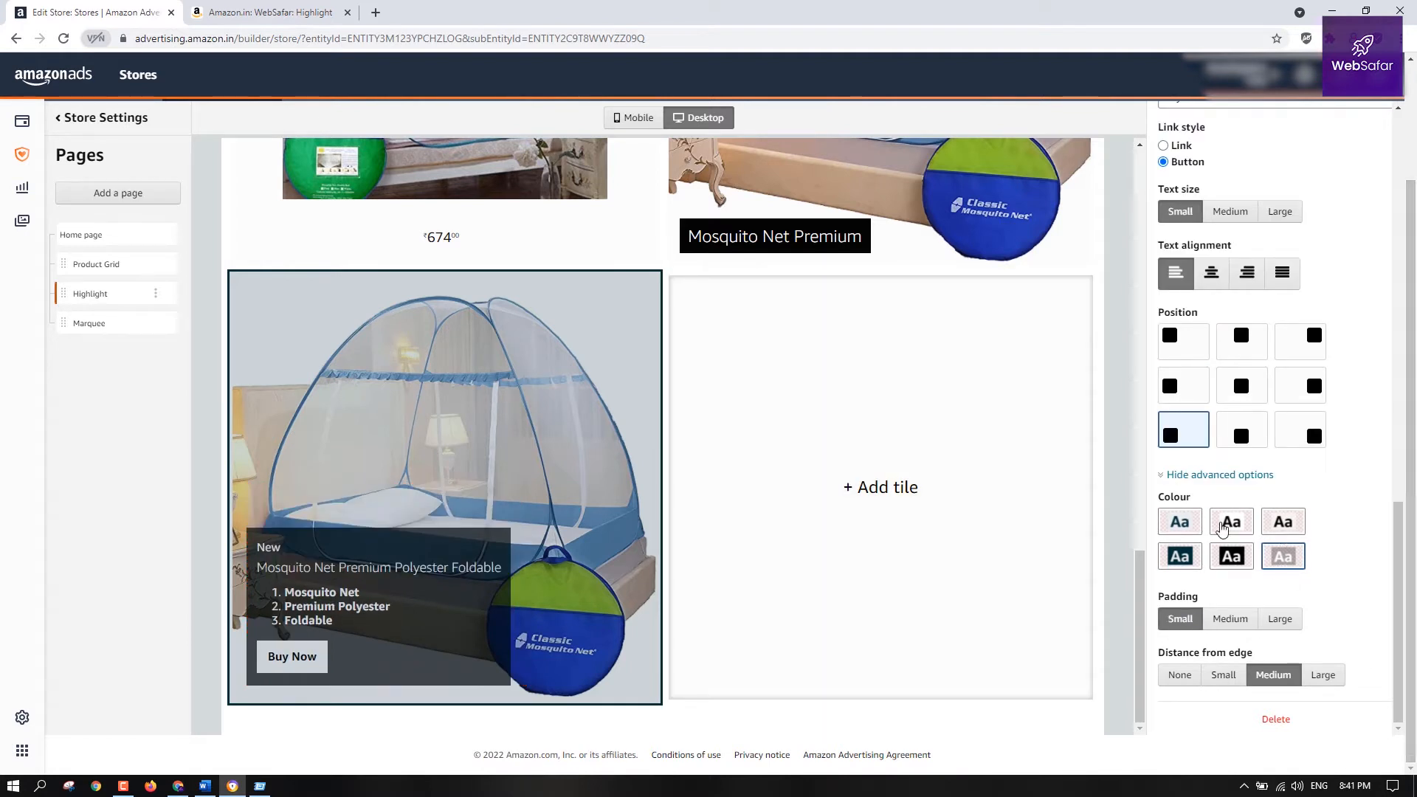
left_click(1223, 527)
left_click(1180, 526)
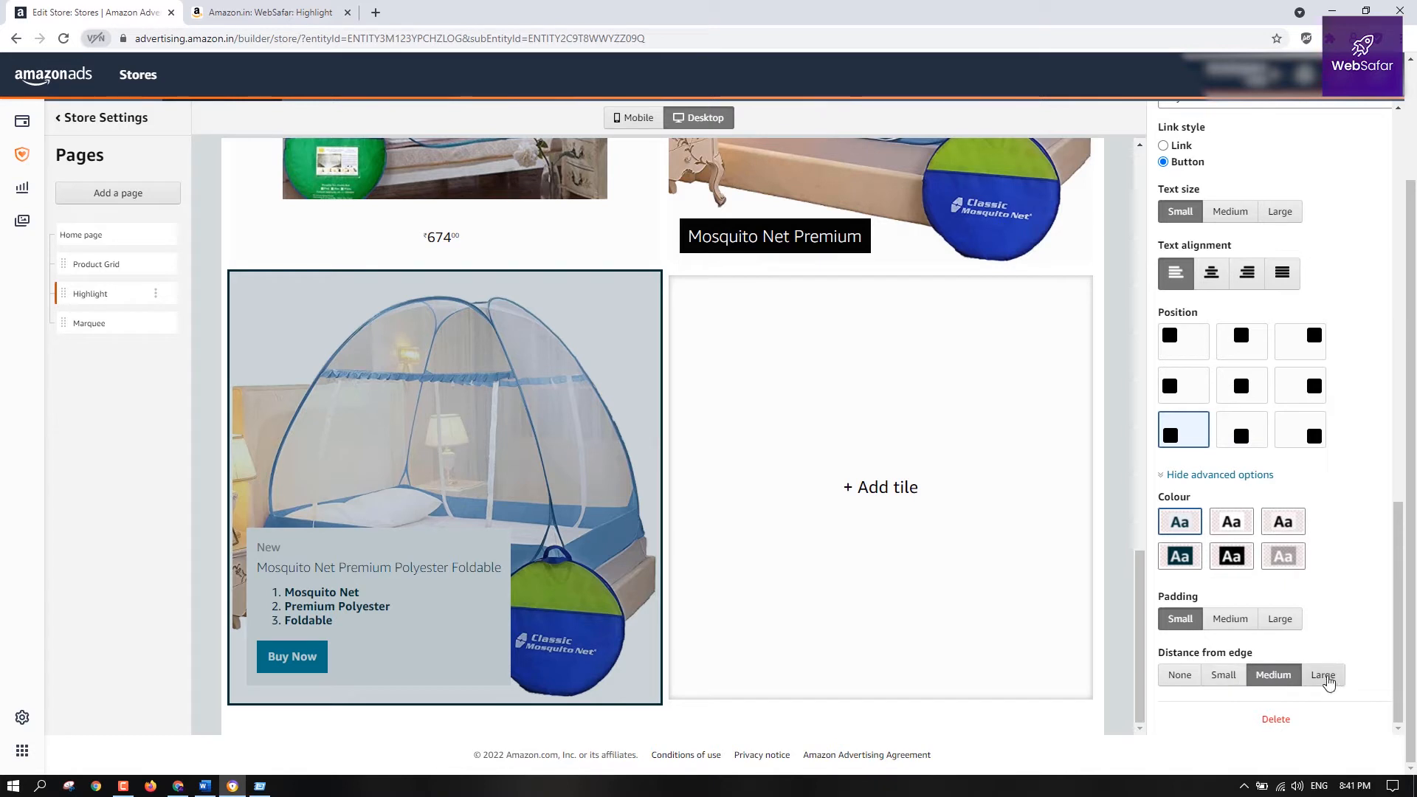
Compare the text box's distance-from-edge options, set the distance to None, and finish editing the image-with-text tile
left_click(1325, 680)
left_click(1223, 677)
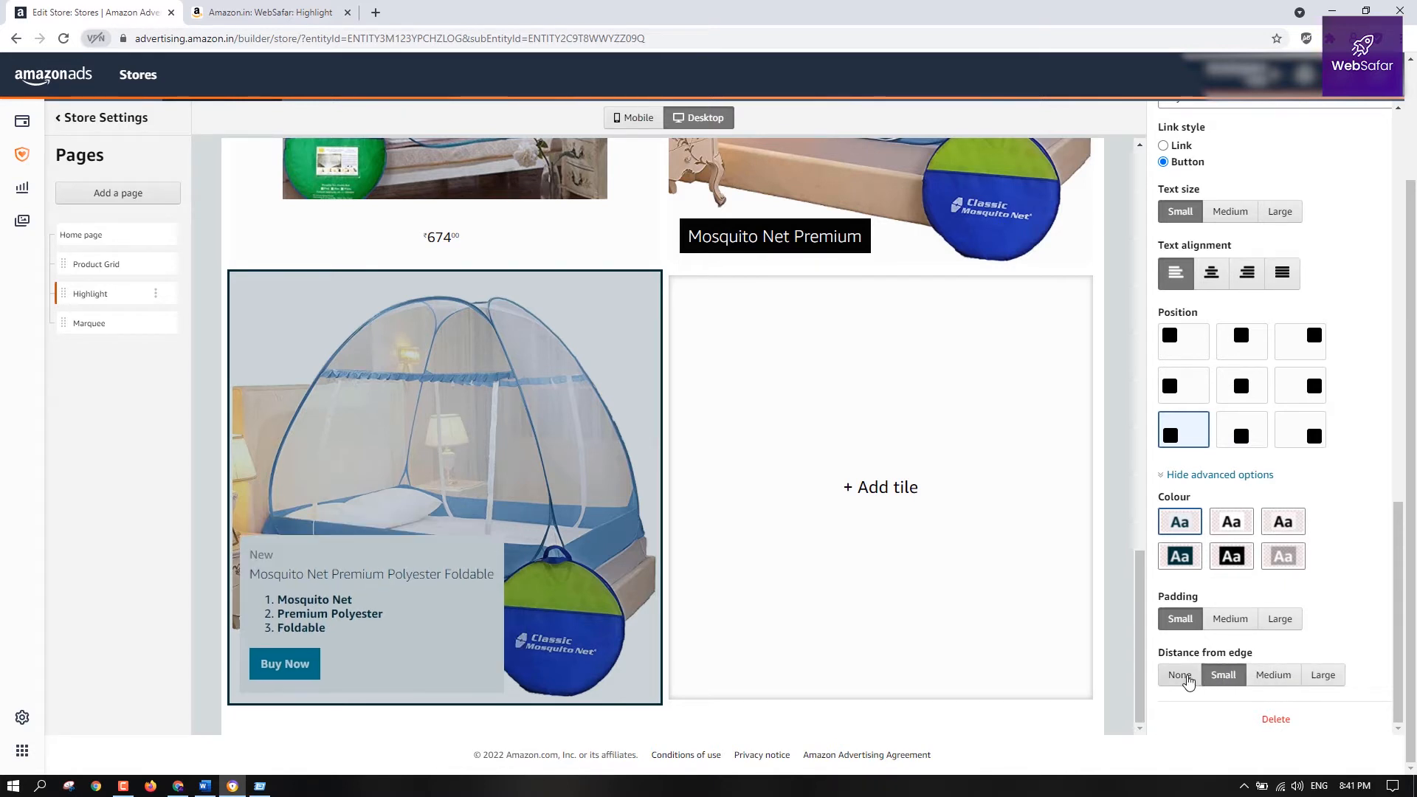
left_click(1180, 677)
left_click(1223, 676)
left_click(1273, 675)
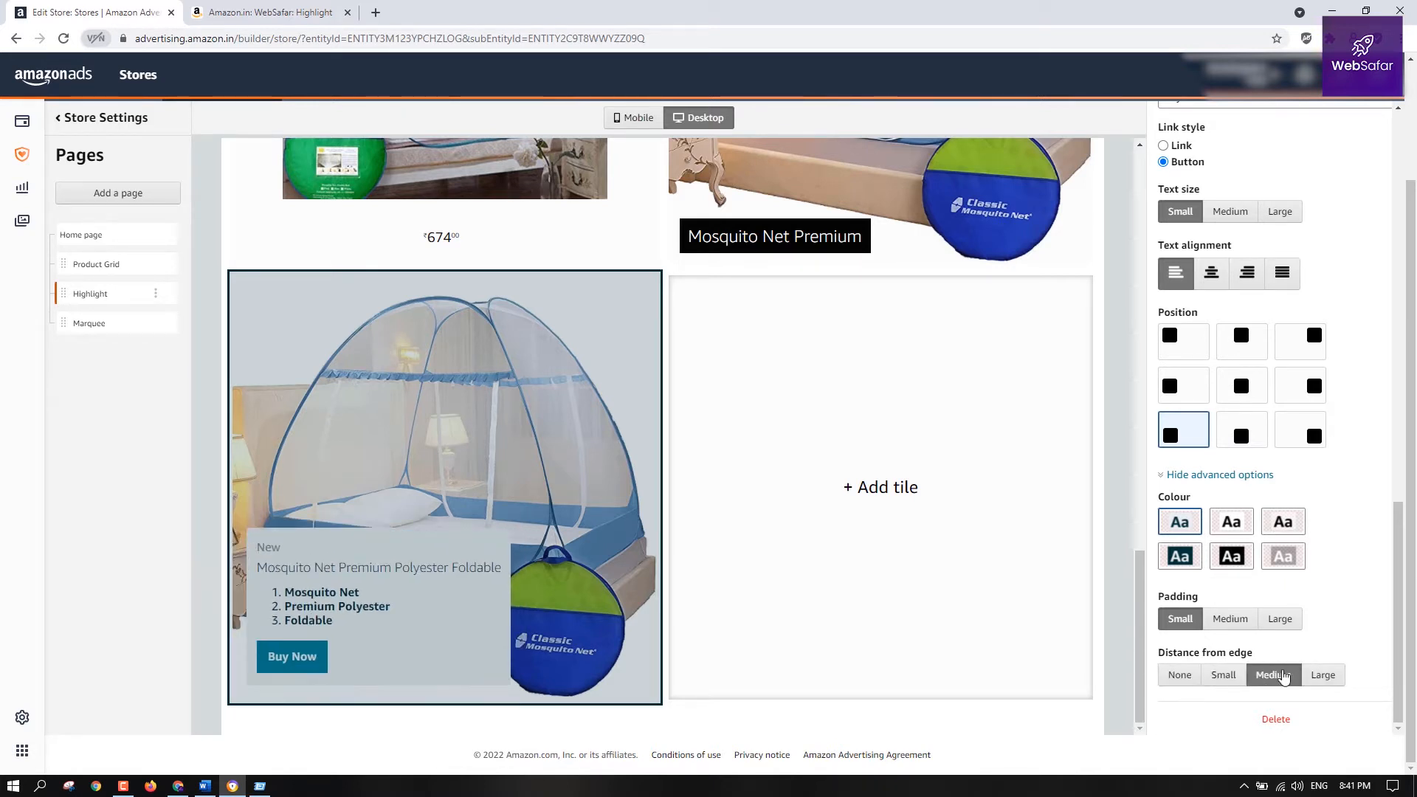
left_click(1324, 675)
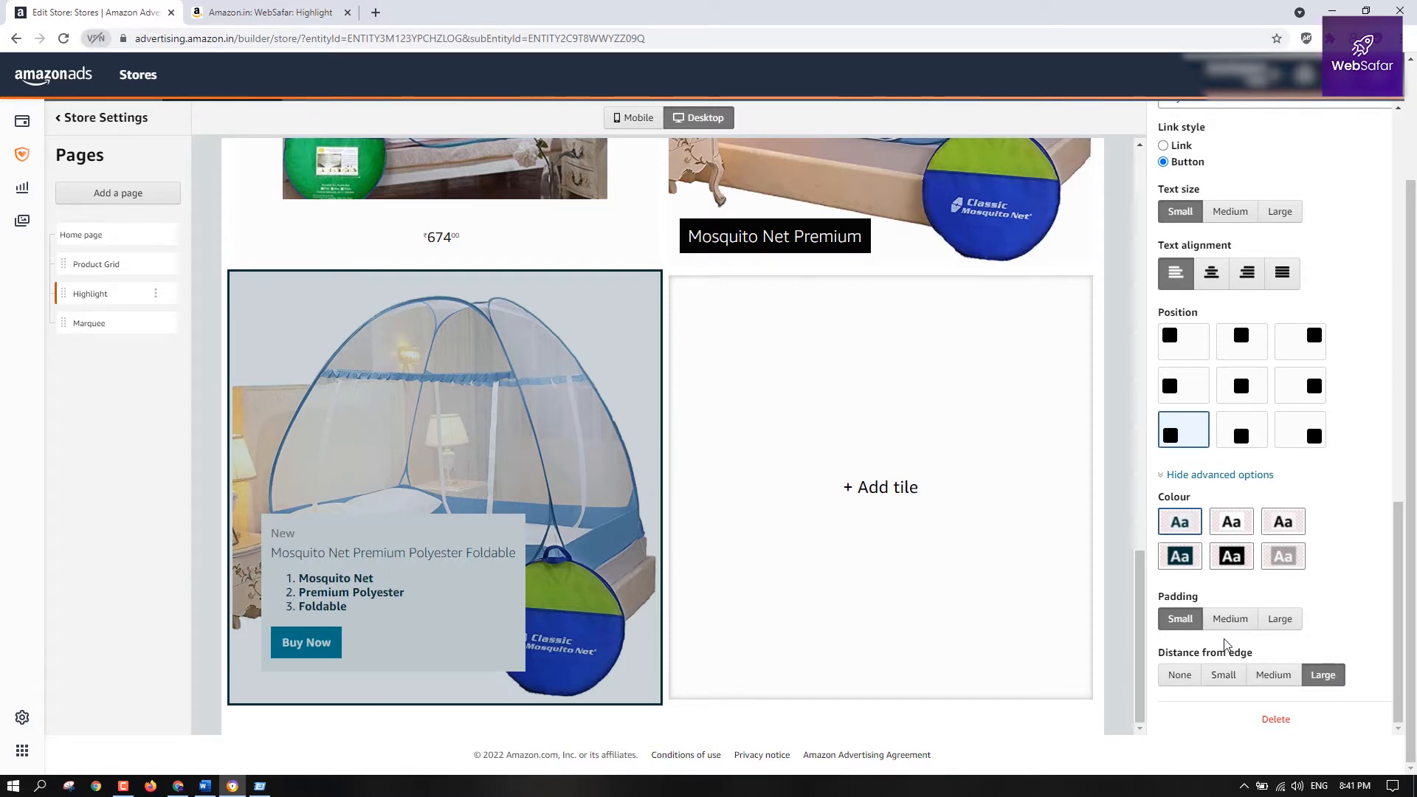
left_click(1223, 674)
left_click(1181, 675)
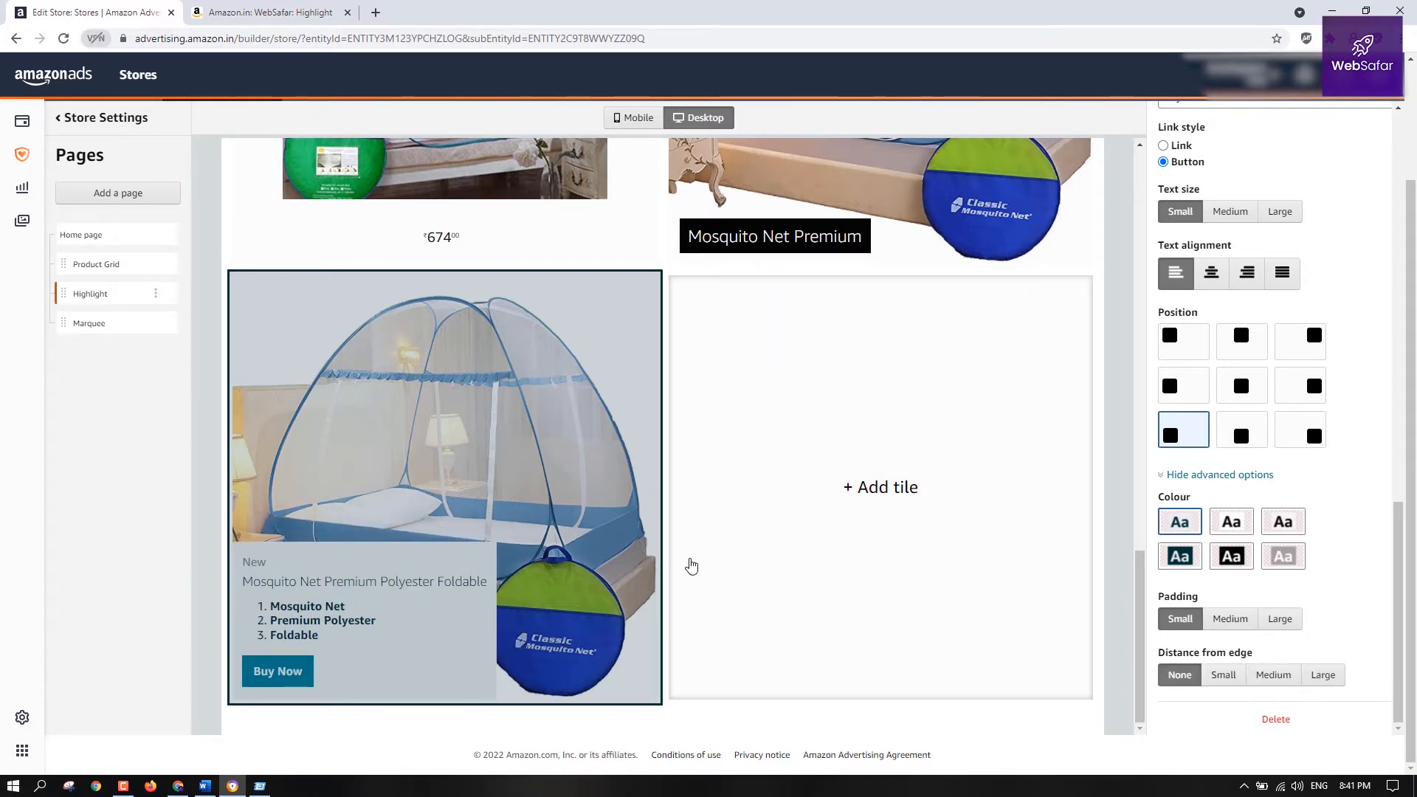
scroll(687, 565, "up", 5)
scroll(1179, 559, "up", 10)
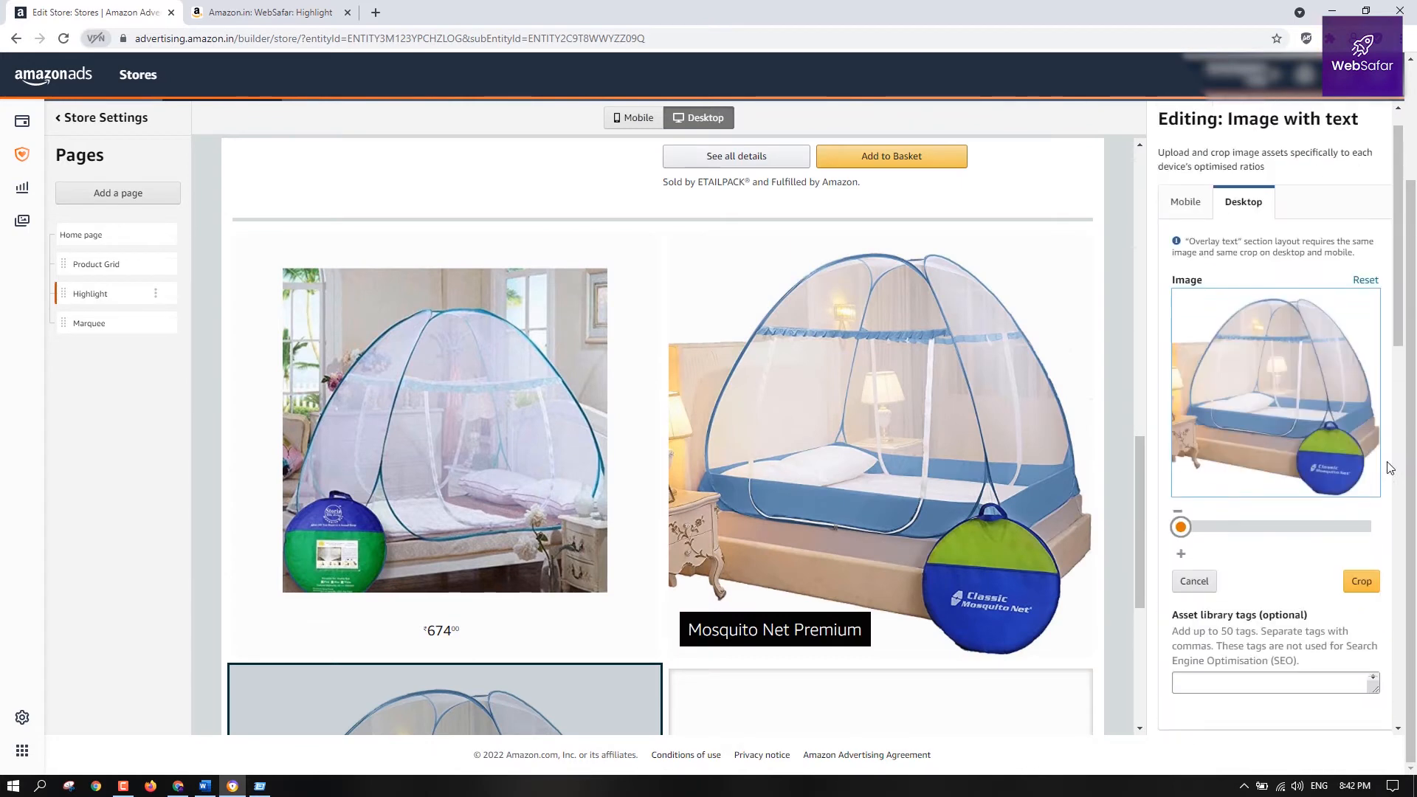
scroll(673, 480, "down", 5)
scroll(673, 481, "up", 8)
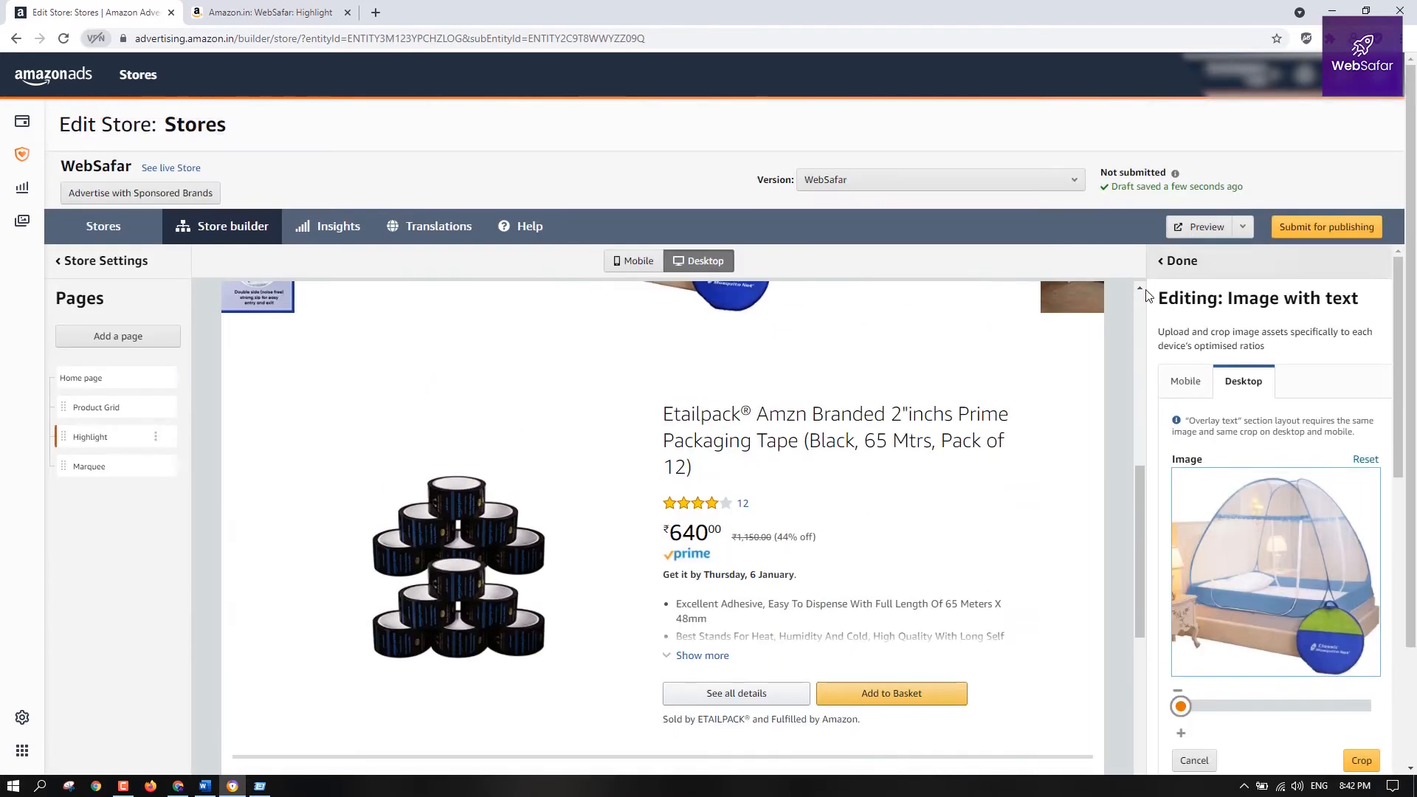
left_click(1177, 261)
Add a Shoppable image tile to the empty slot beside the image-with-text tile
scroll(1380, 671, "down", 2)
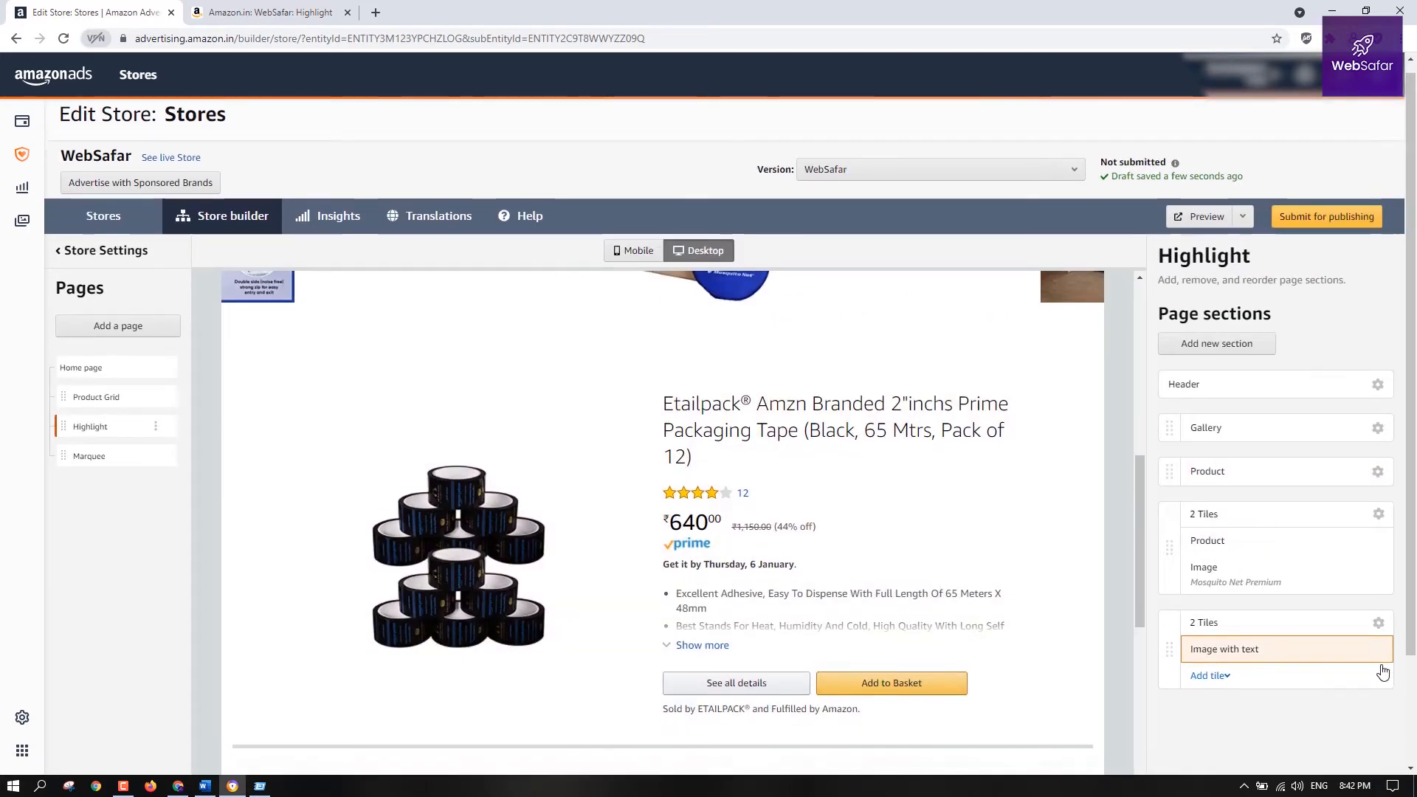
left_click(1214, 541)
scroll(1383, 544, "down", 5)
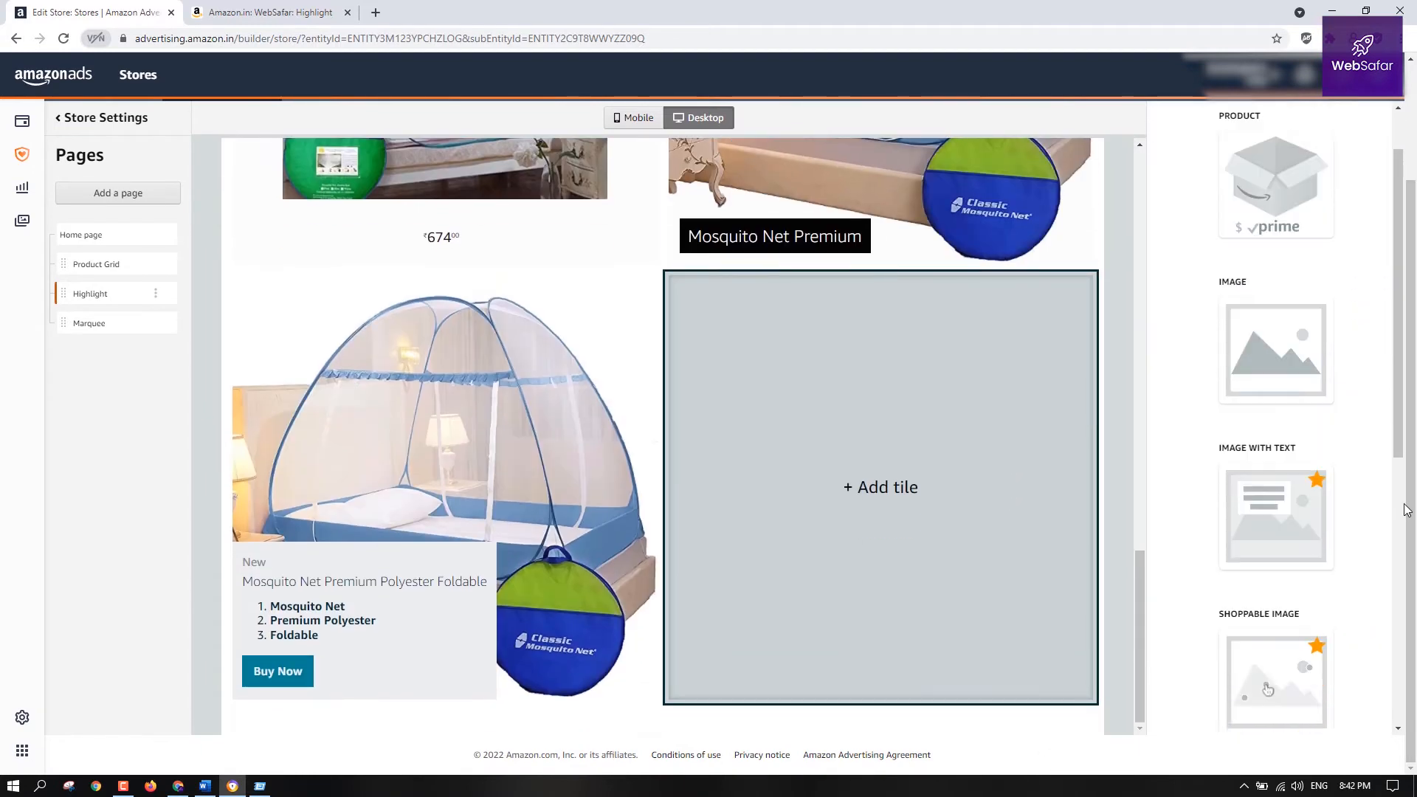
scroll(1343, 421, "down", 4)
scroll(1345, 428, "up", 4)
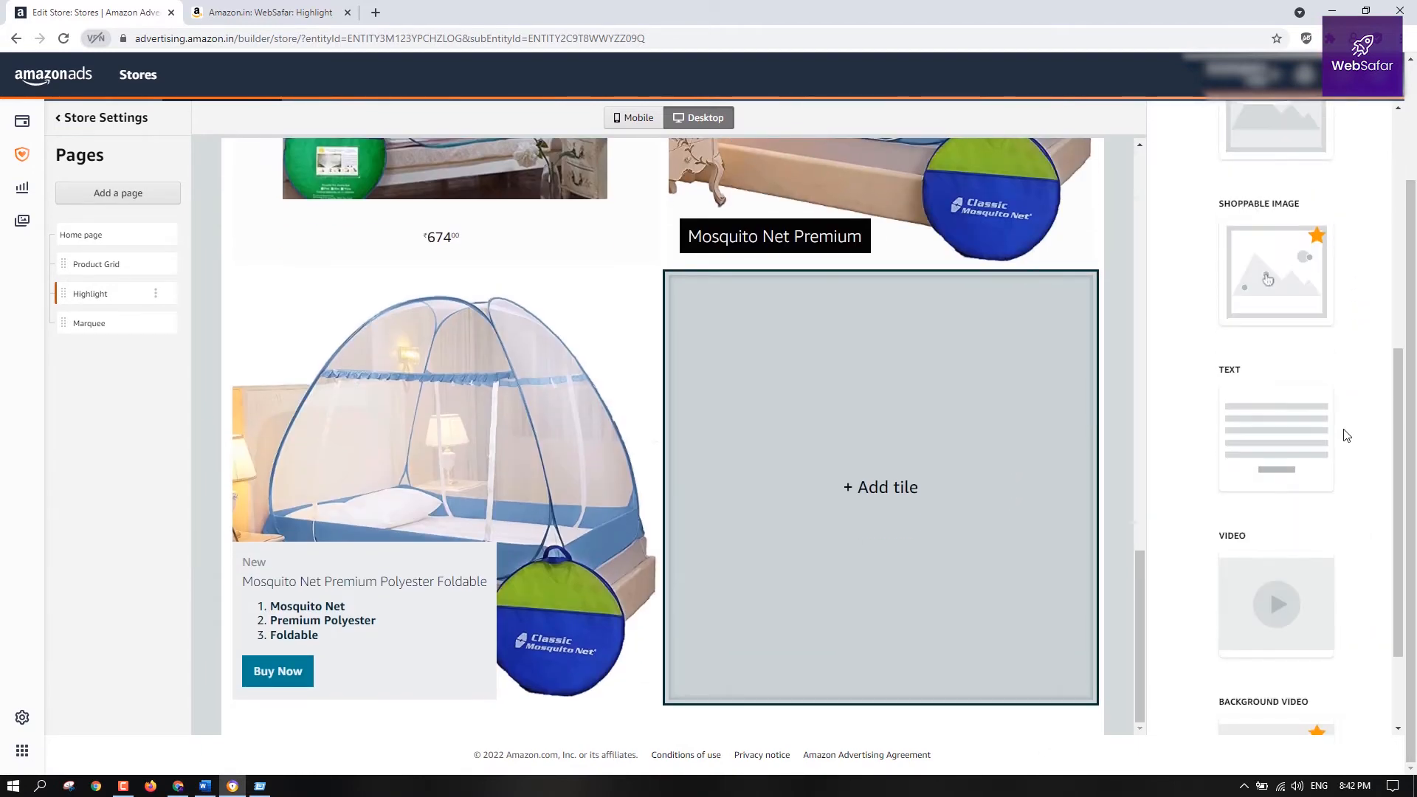
left_click(1299, 381)
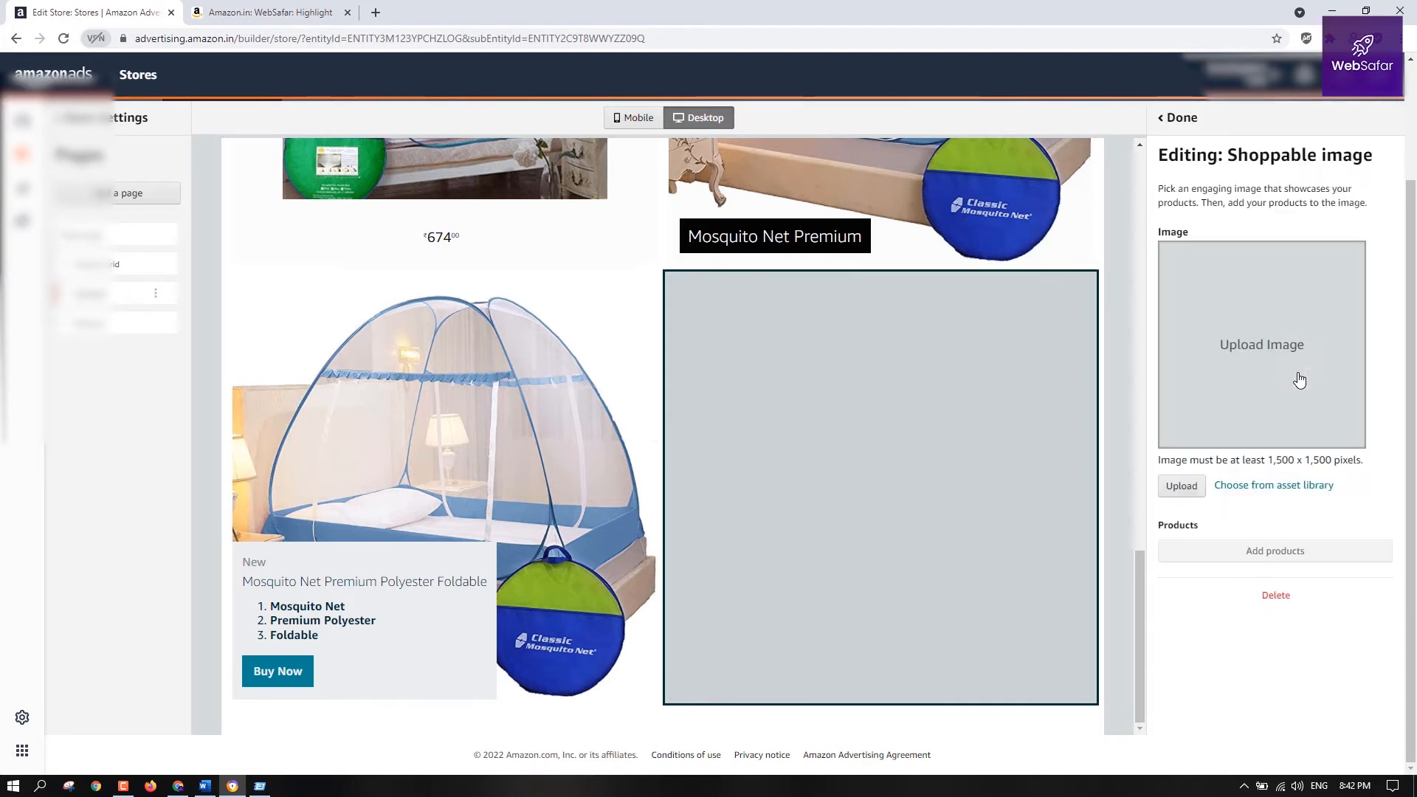
Upload the mosquito net image 71hKi+4sTVL._SL1500_ from the Desktop to the shoppable image tile
left_click(1238, 375)
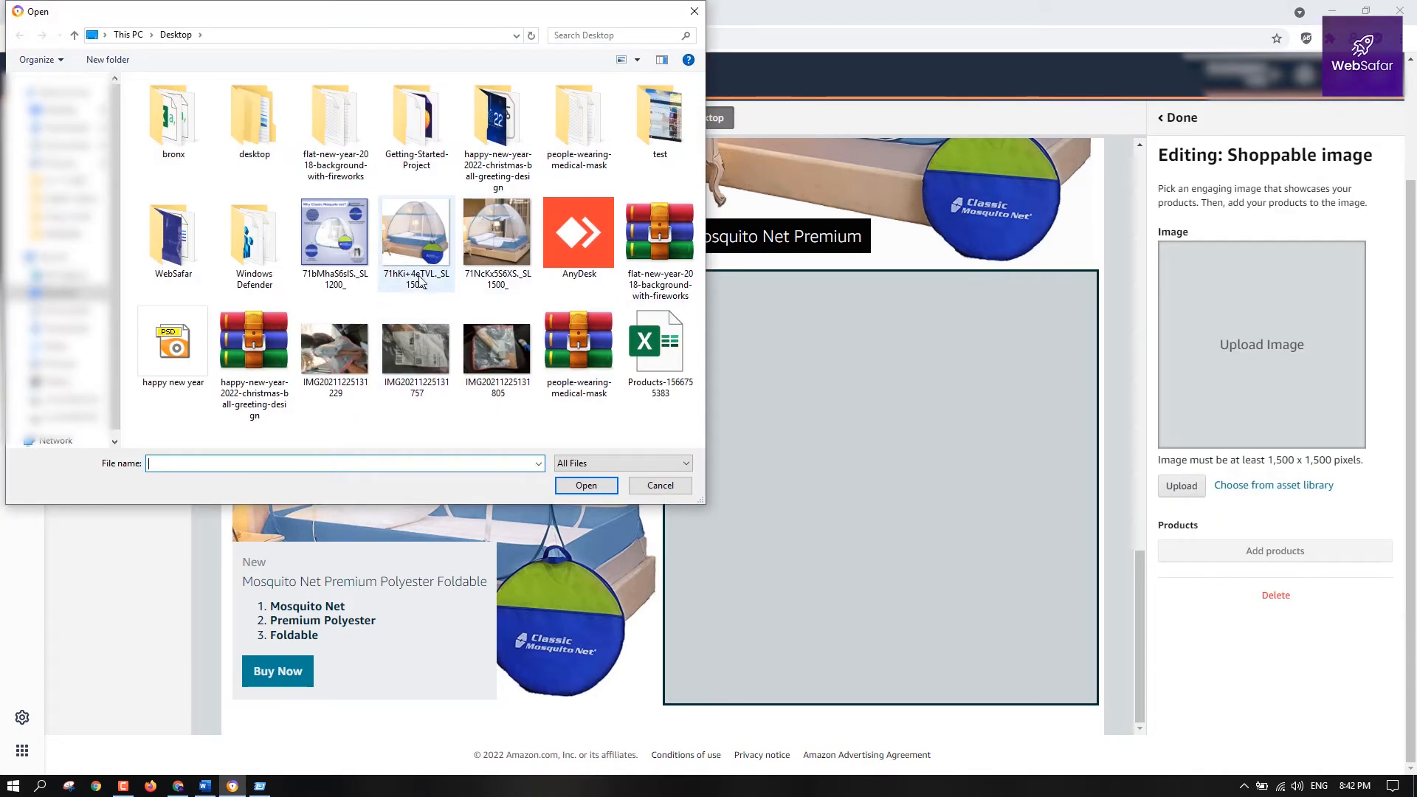
left_click(415, 235)
left_click(577, 486)
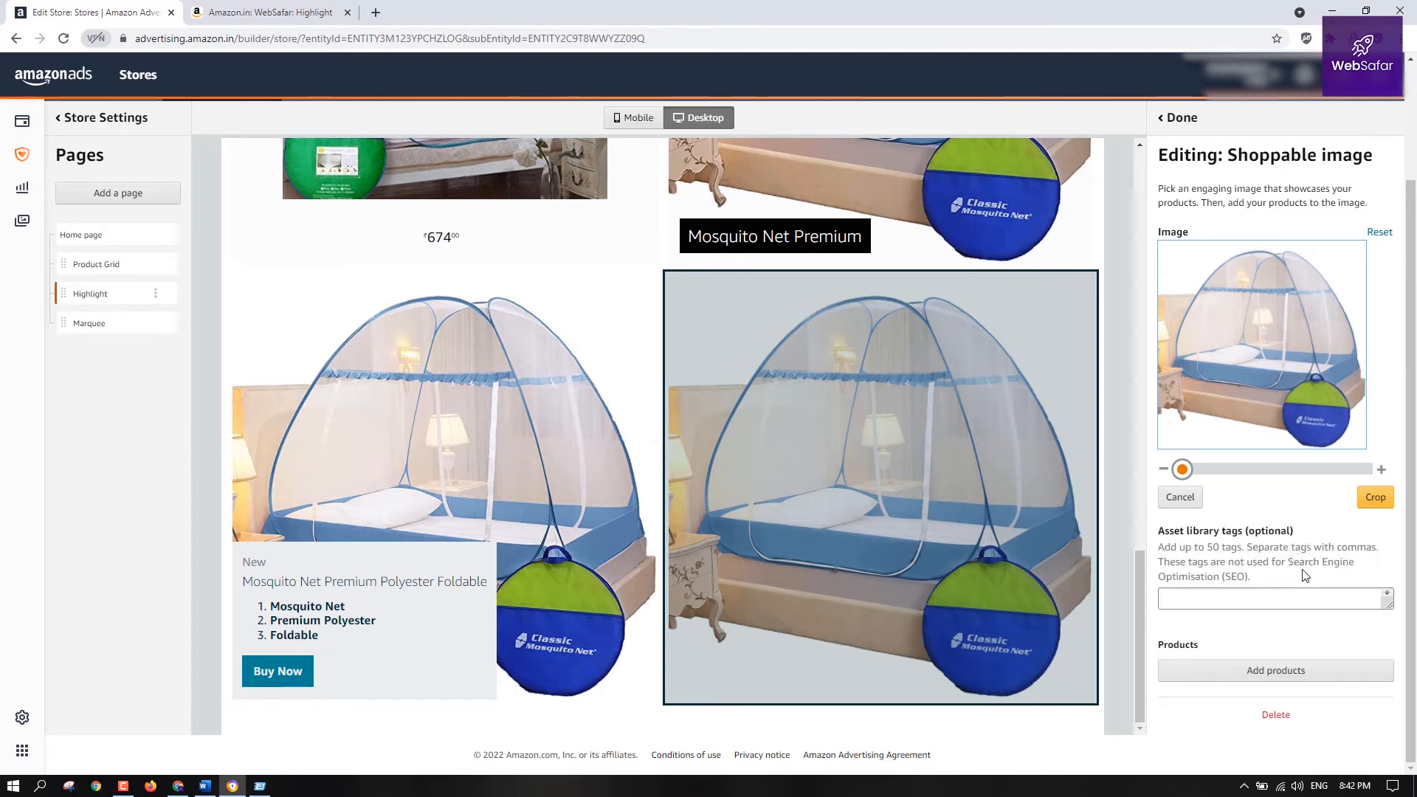
Add product B01G3MBH0K to the shoppable image and place its point on the round carry bag
left_click(1277, 672)
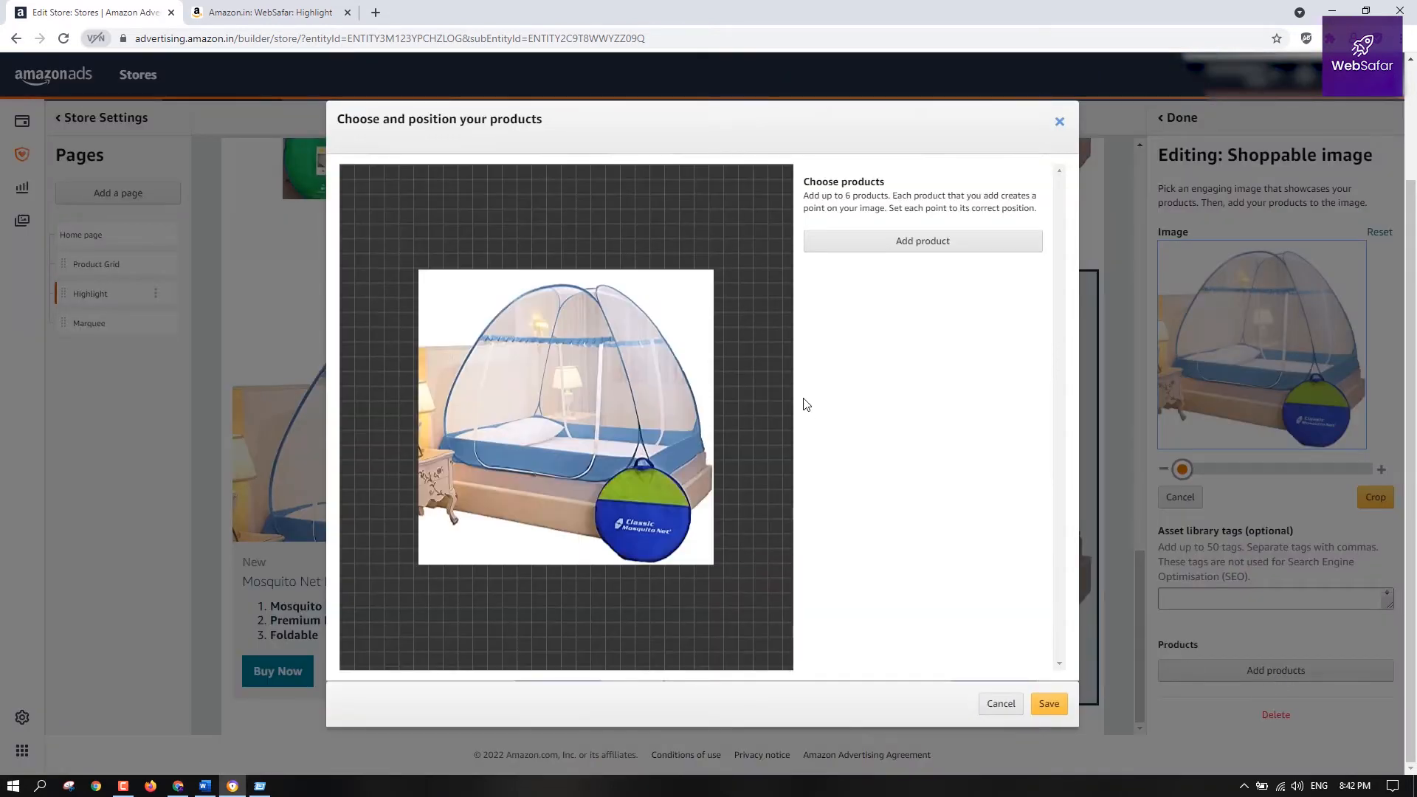
left_click(932, 248)
left_click(898, 332)
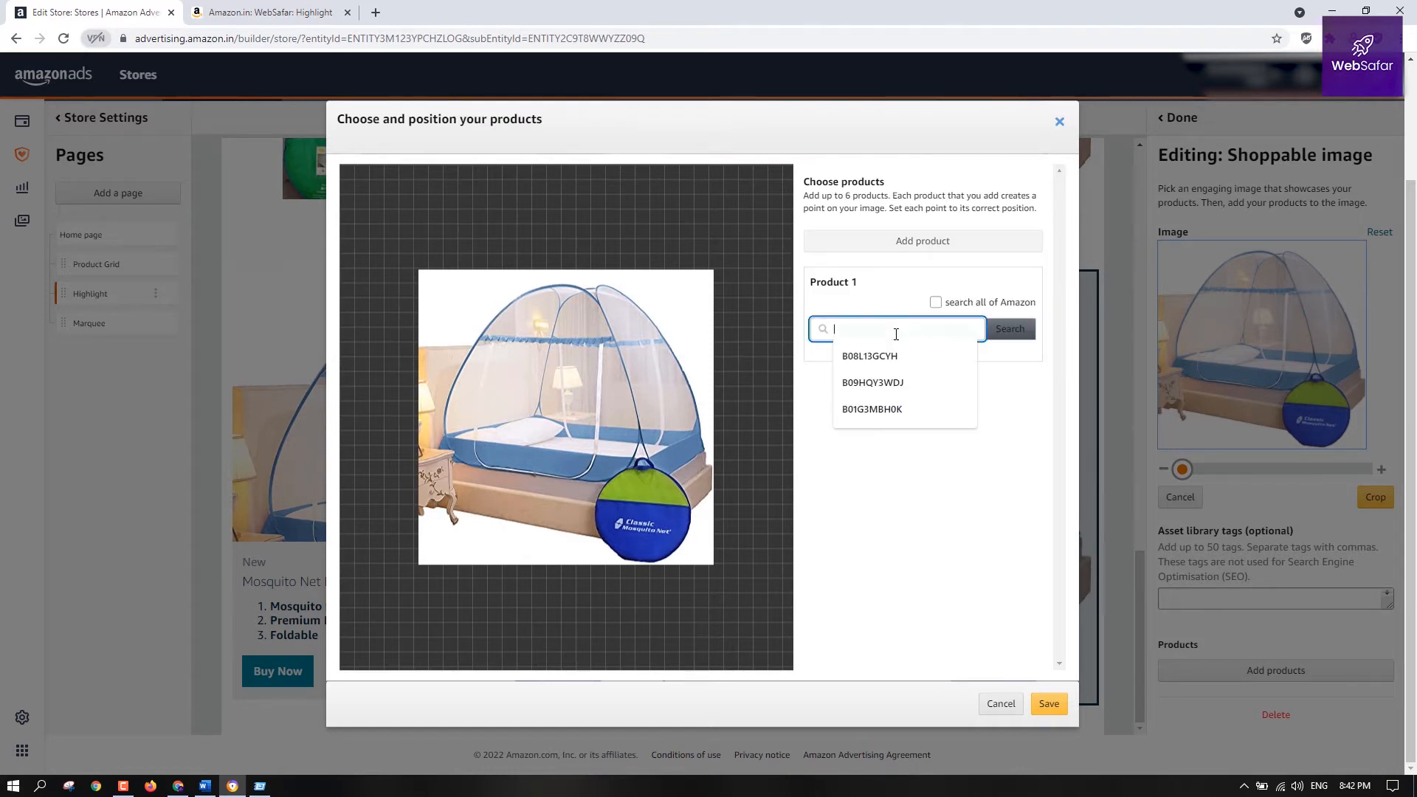
left_click(913, 405)
left_click(1023, 336)
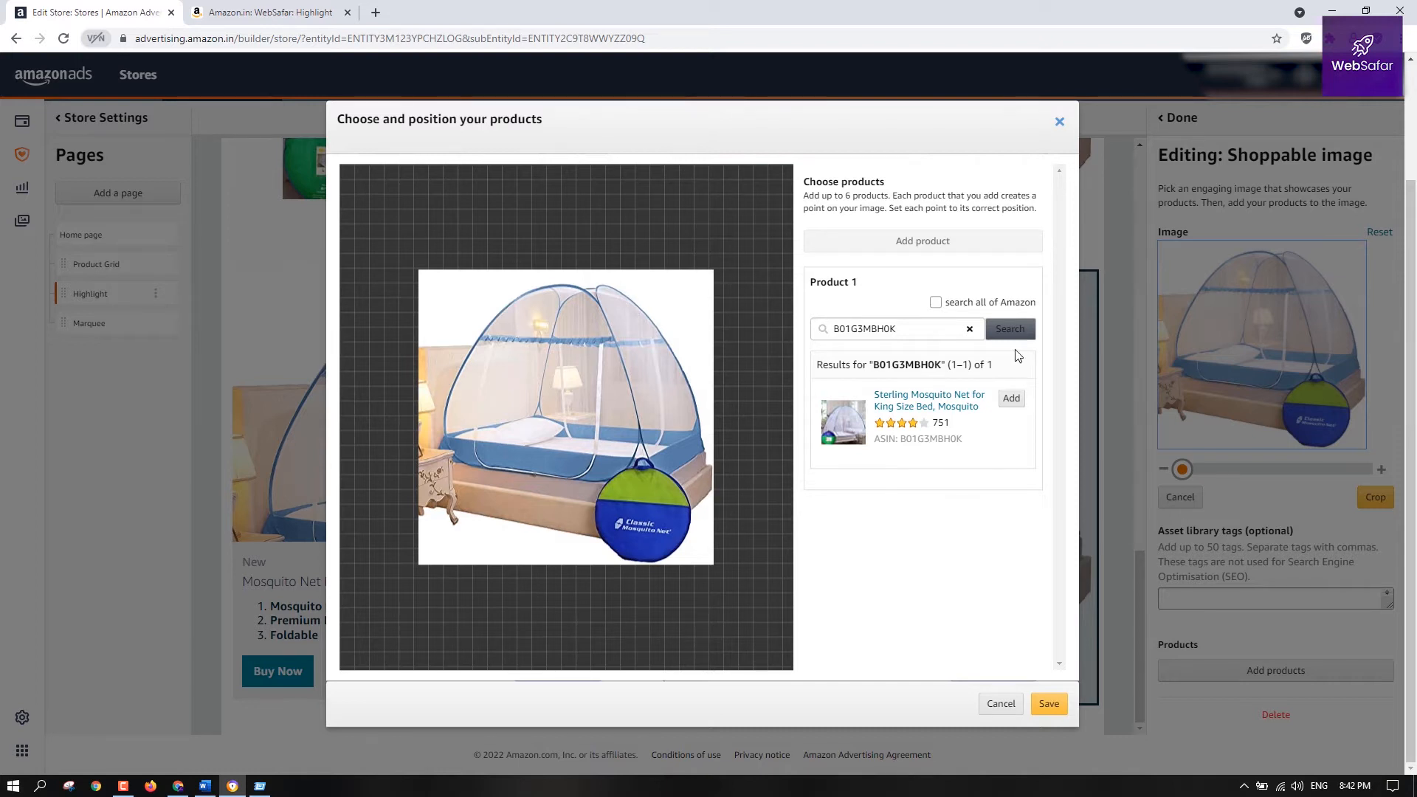
left_click(1012, 400)
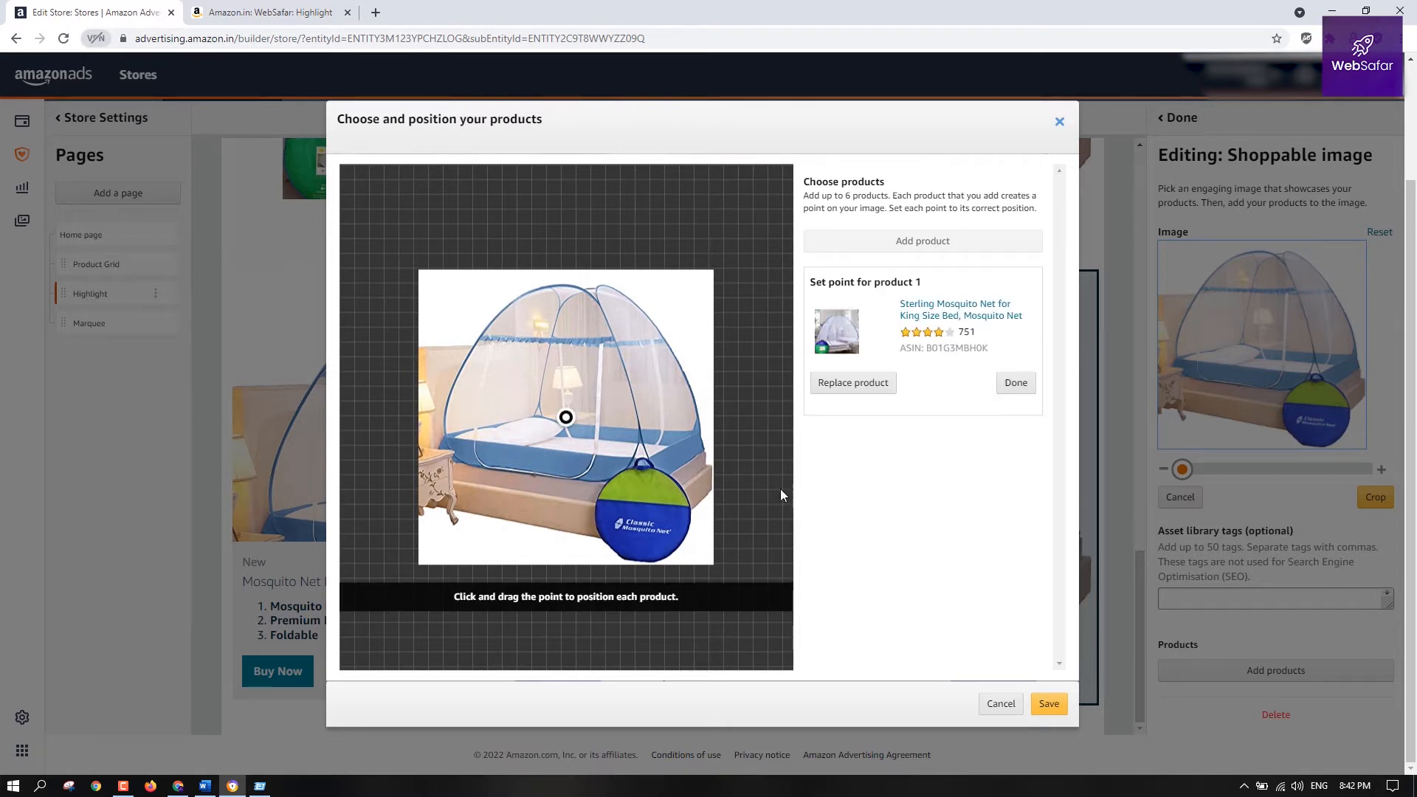
mouse_move(565, 418)
left_mouse_down()
mouse_move(632, 465)
mouse_move(646, 513)
left_mouse_up()
left_click(1017, 387)
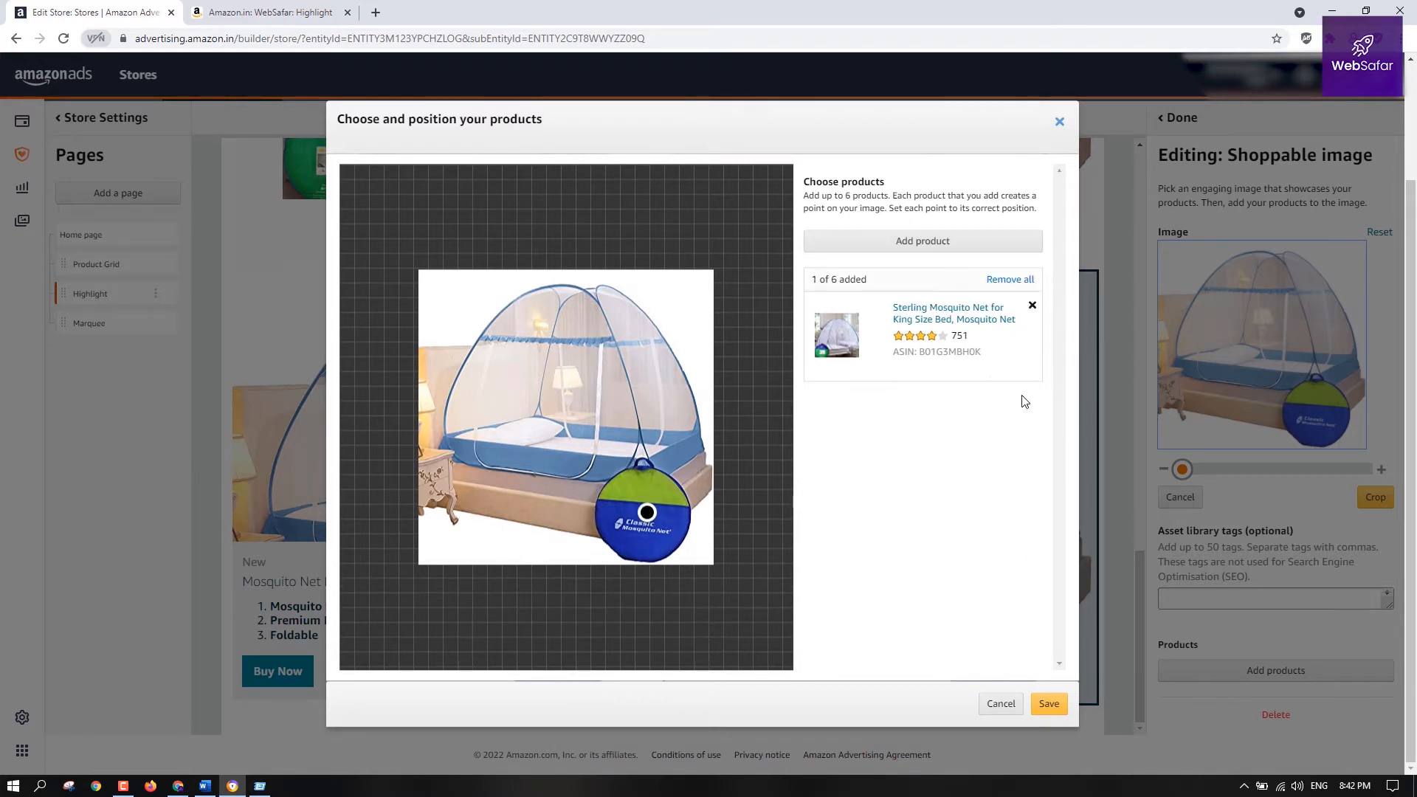
Add product B09HQY3WDJ as the second product and place its point just above the bedside table
left_click(928, 242)
left_click(912, 333)
type("B09HQY3WDJ")
key("Return")
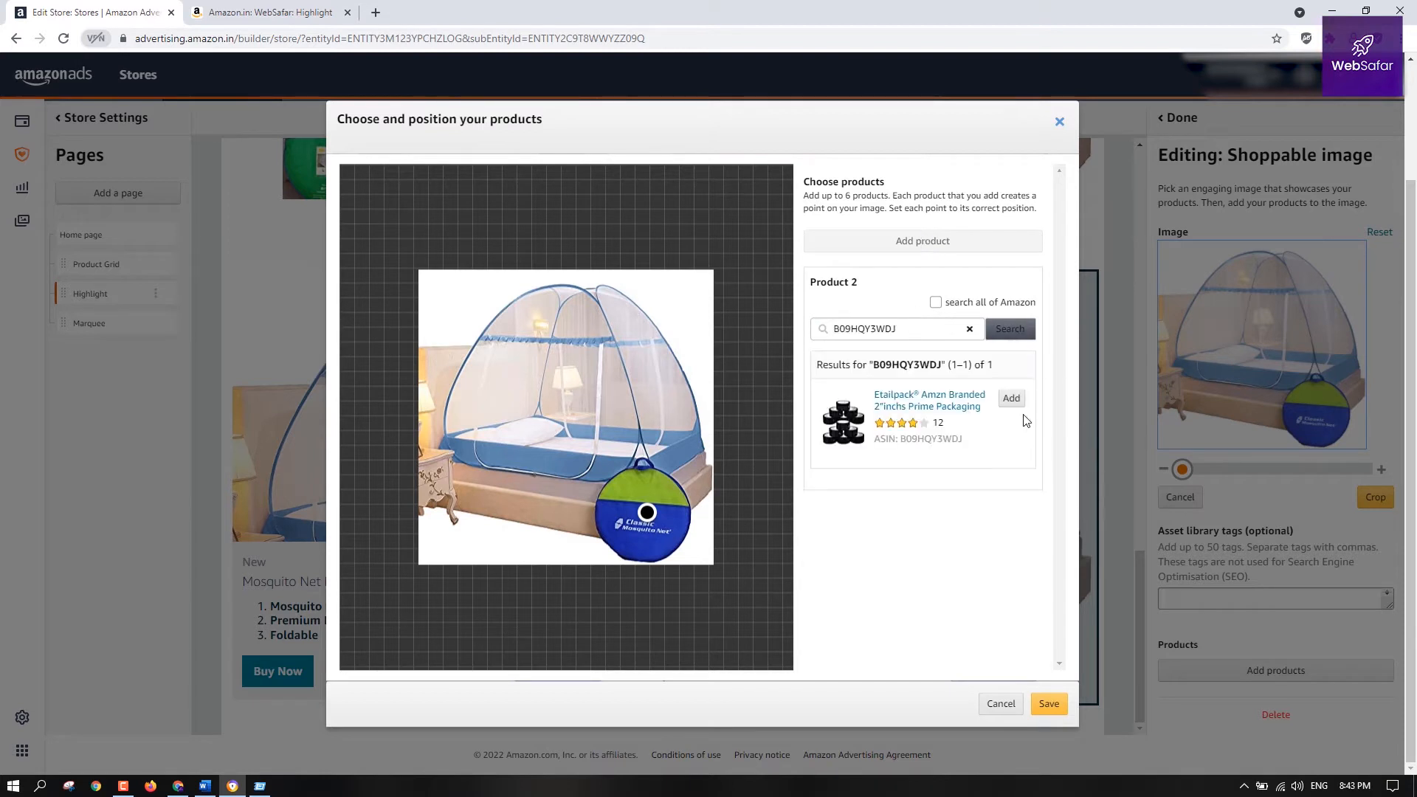
left_click(1011, 400)
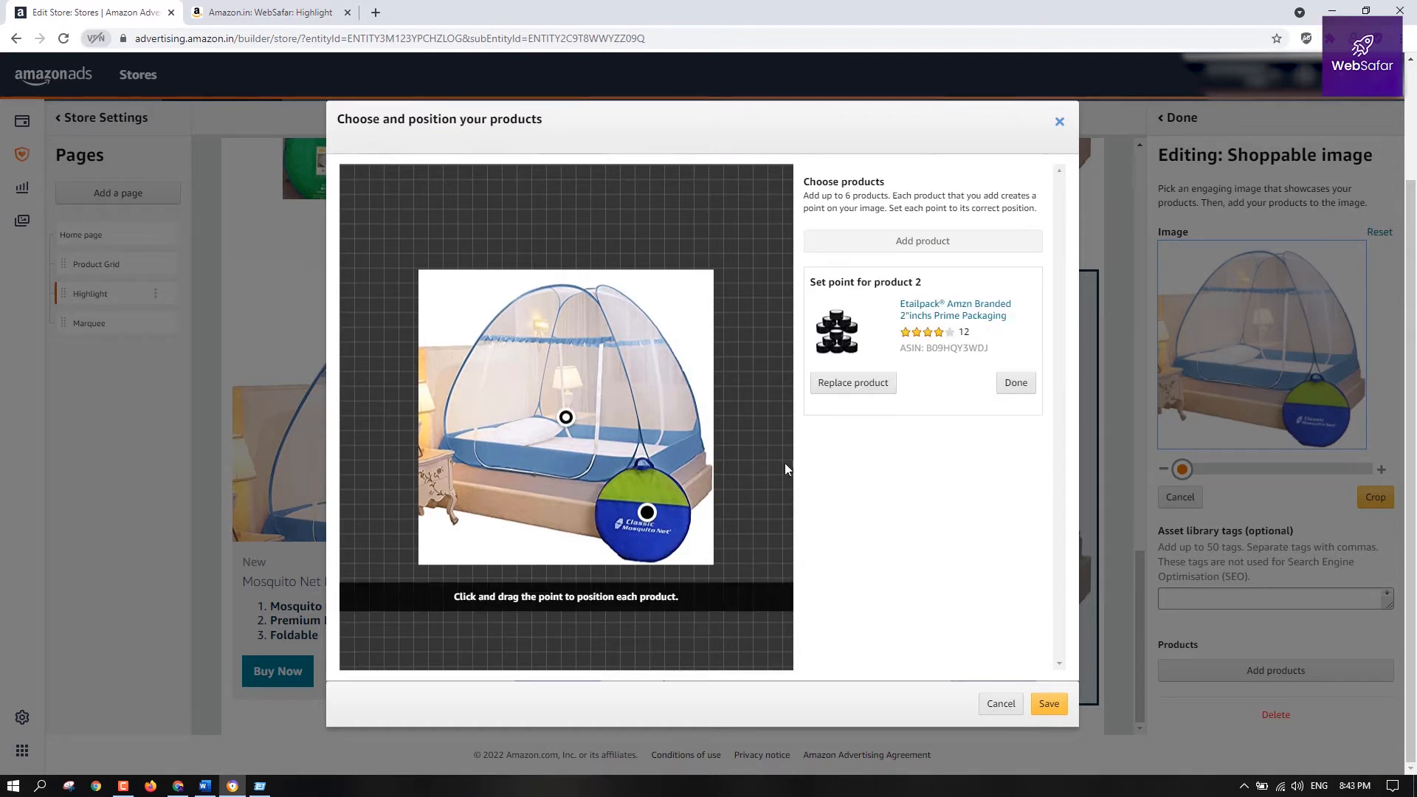
left_click_drag(564, 418, 443, 453)
left_click(1019, 387)
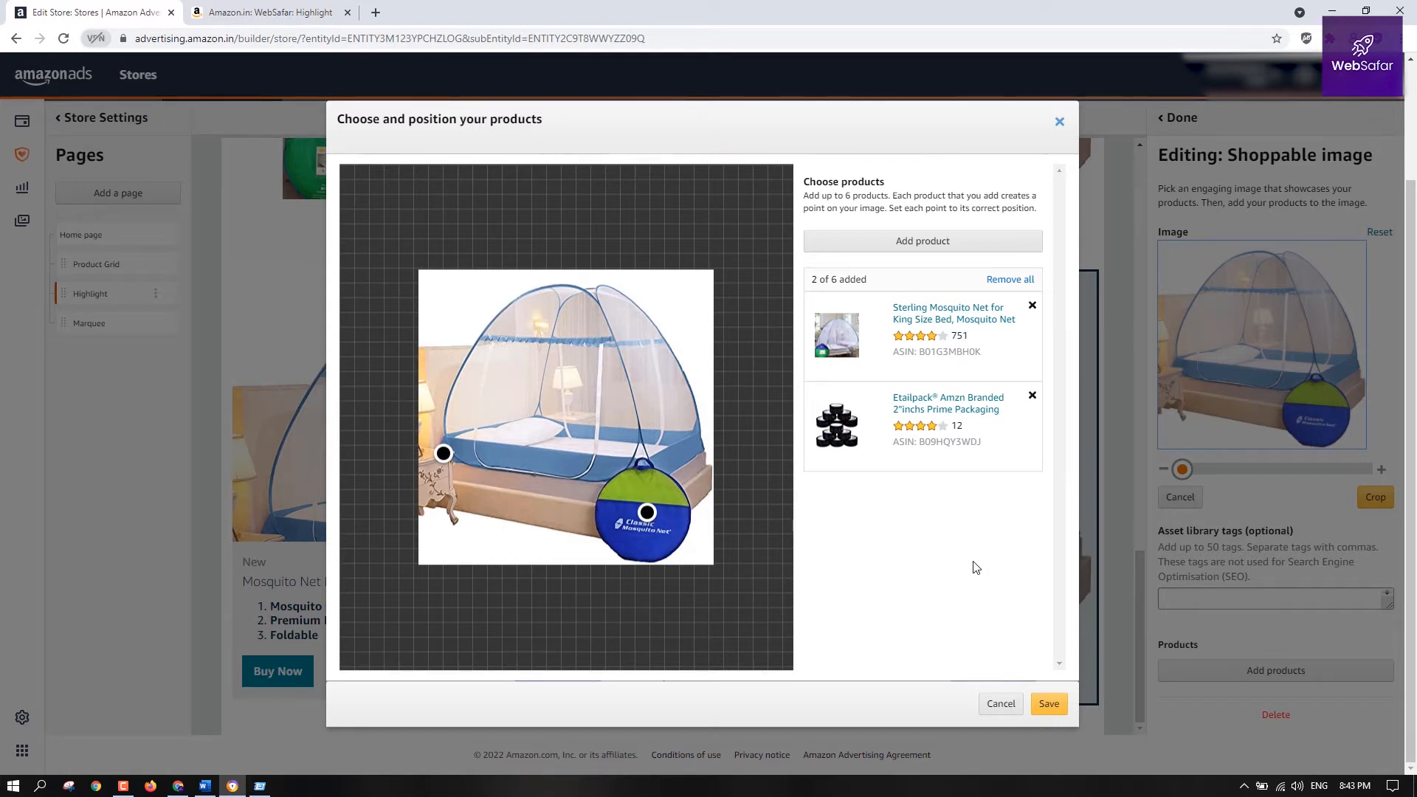
Switch to the other browser window and examine the shoppable image's product points in the Classic Mosquito Net store
left_click(178, 786)
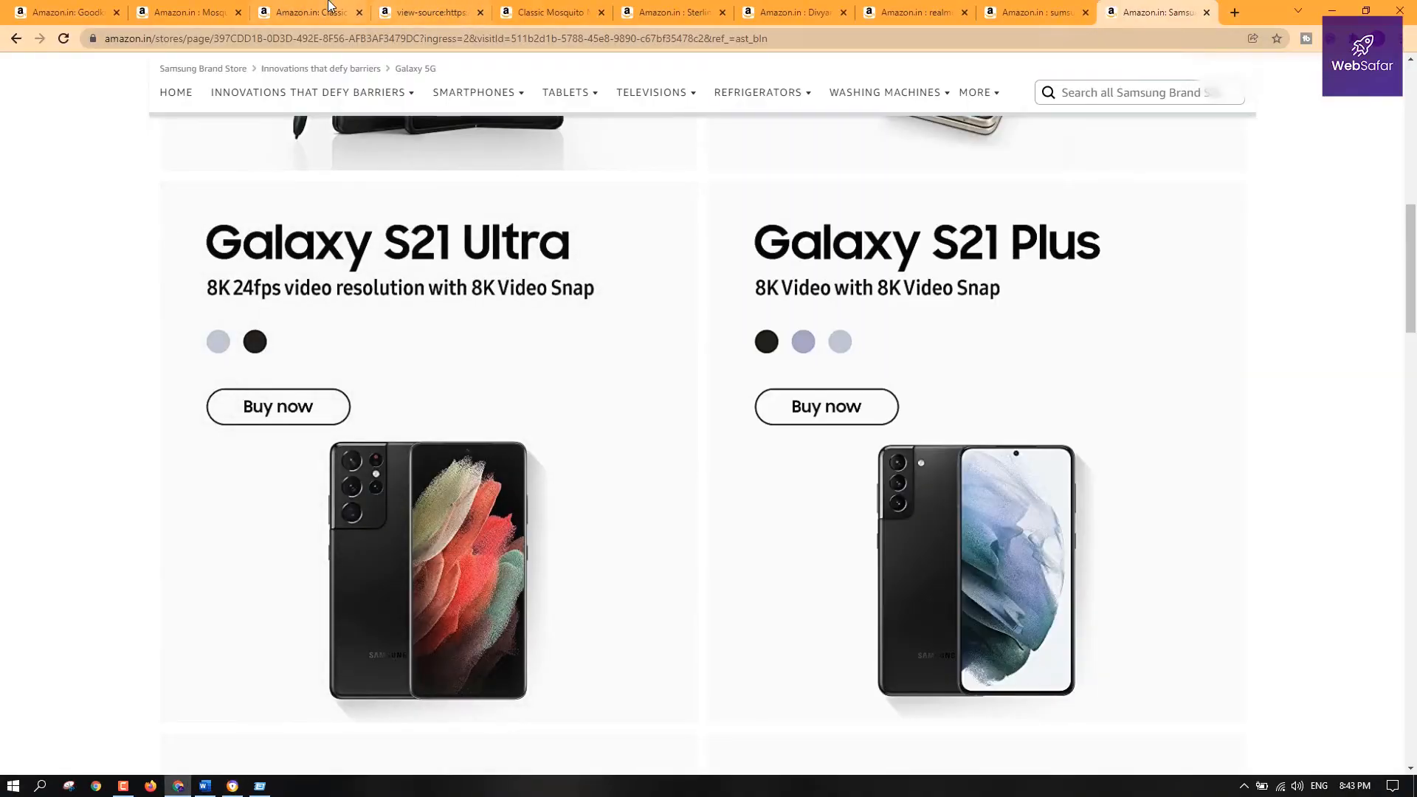
left_click(314, 12)
scroll(925, 317, "up", 8)
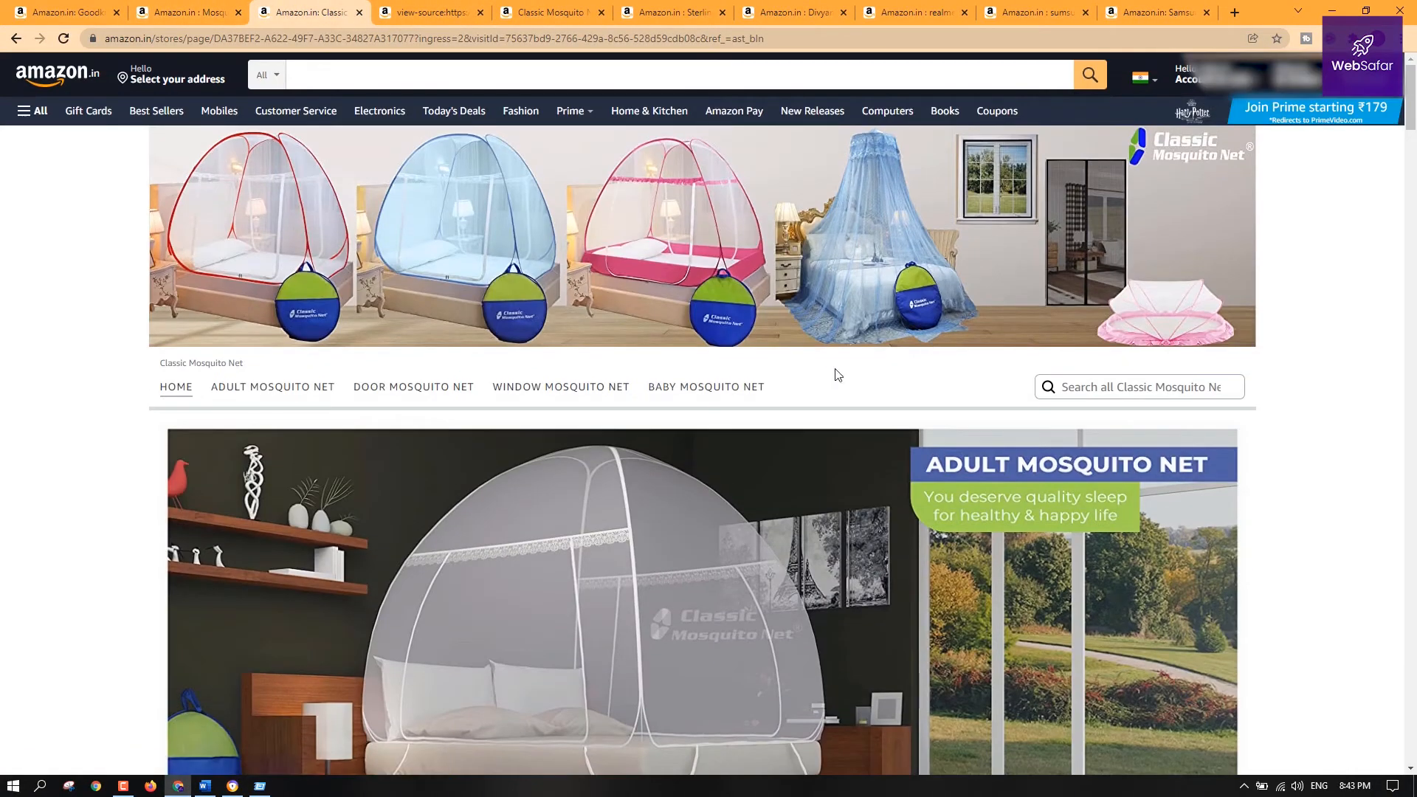
scroll(950, 304, "down", 10)
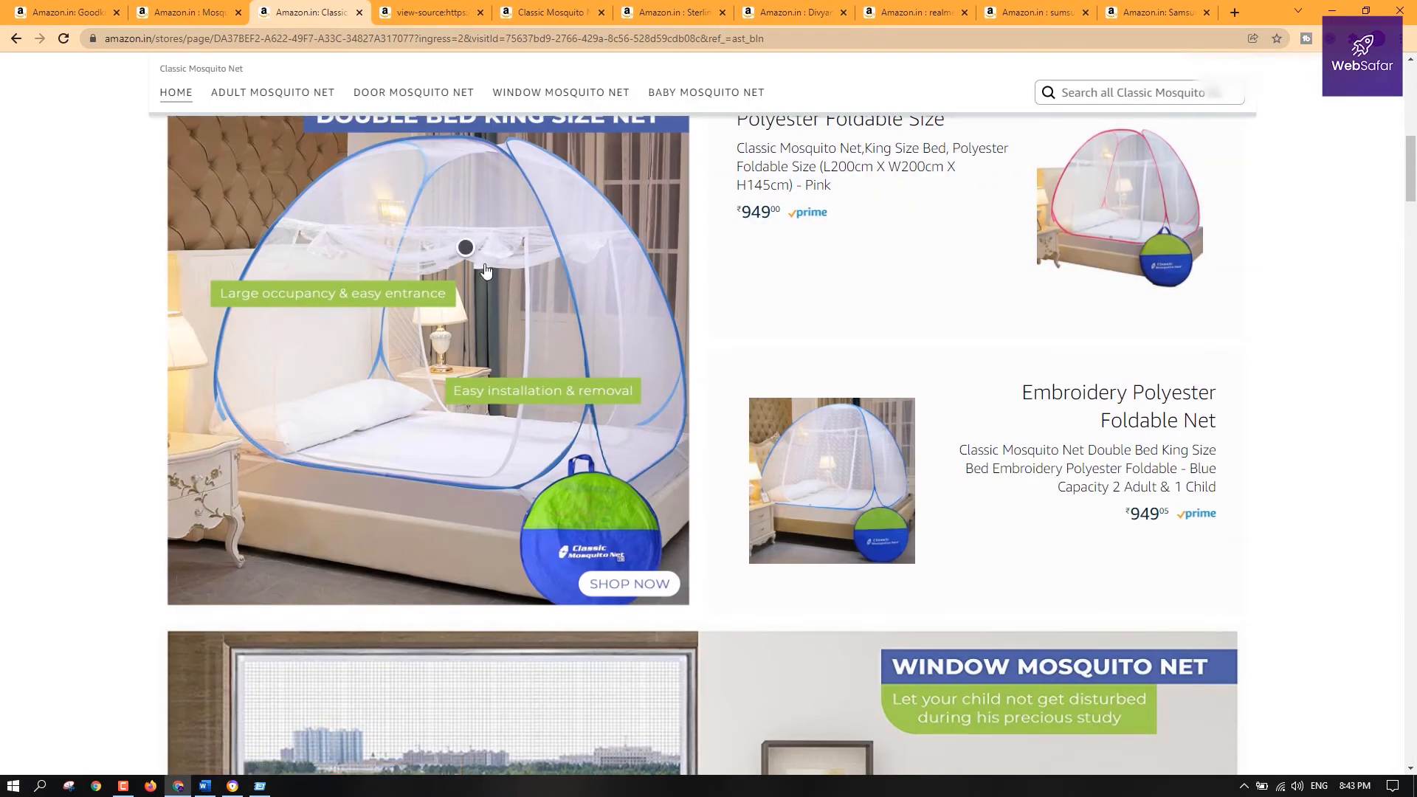
mouse_move(465, 249)
scroll(1226, 198, "down", 5)
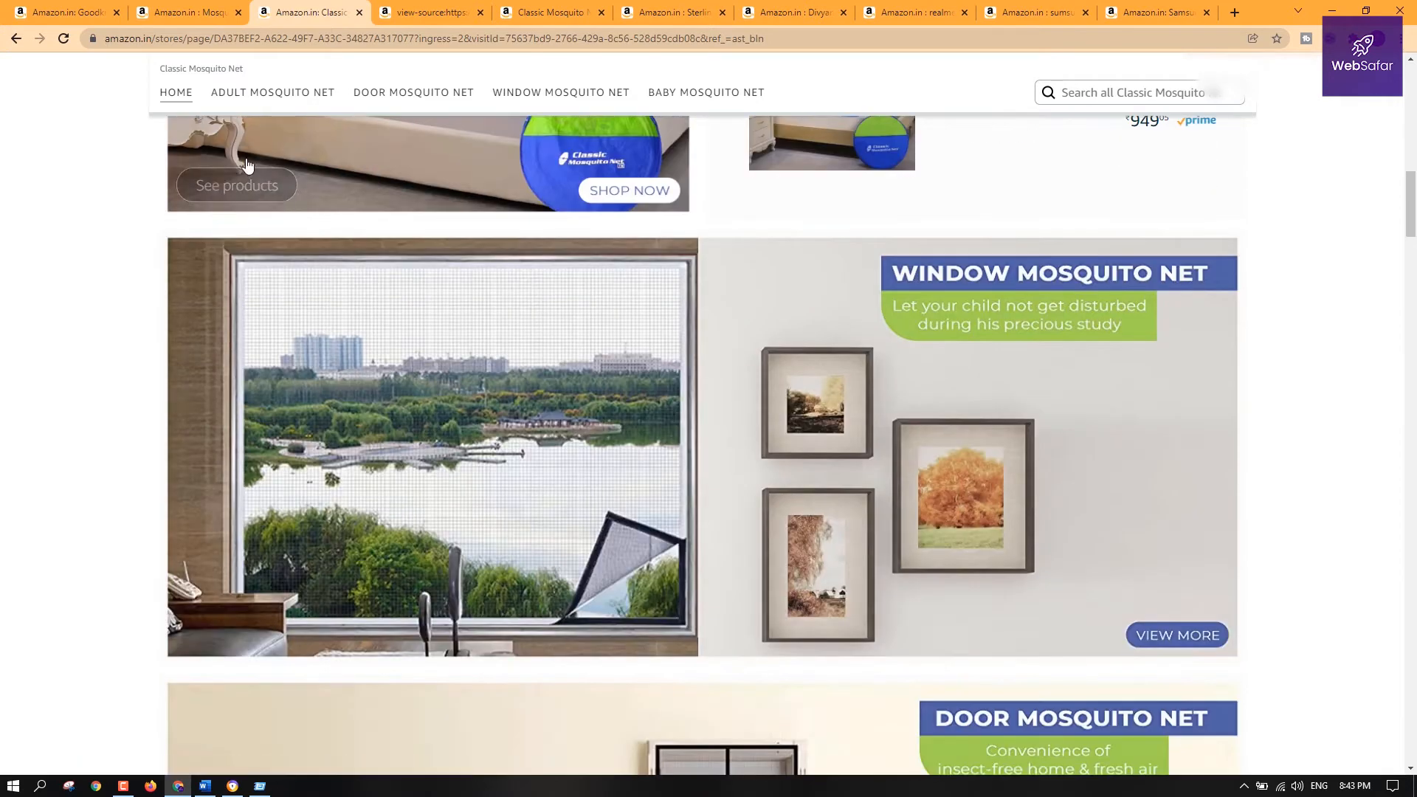
left_click(155, 6)
Return to the store builder, save the product points, and finish editing the shoppable image tile
key("alt+Tab")
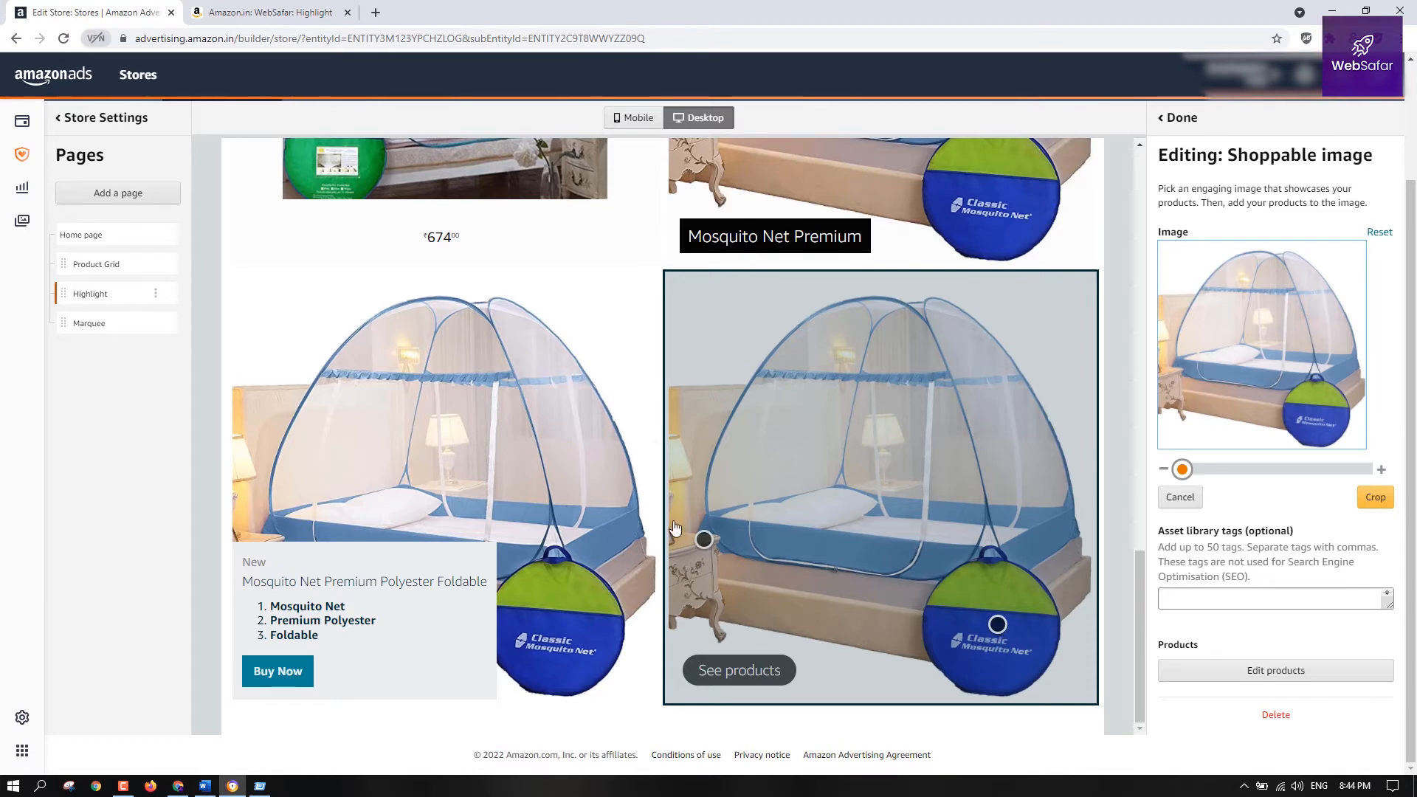
scroll(1387, 649, "up", 3)
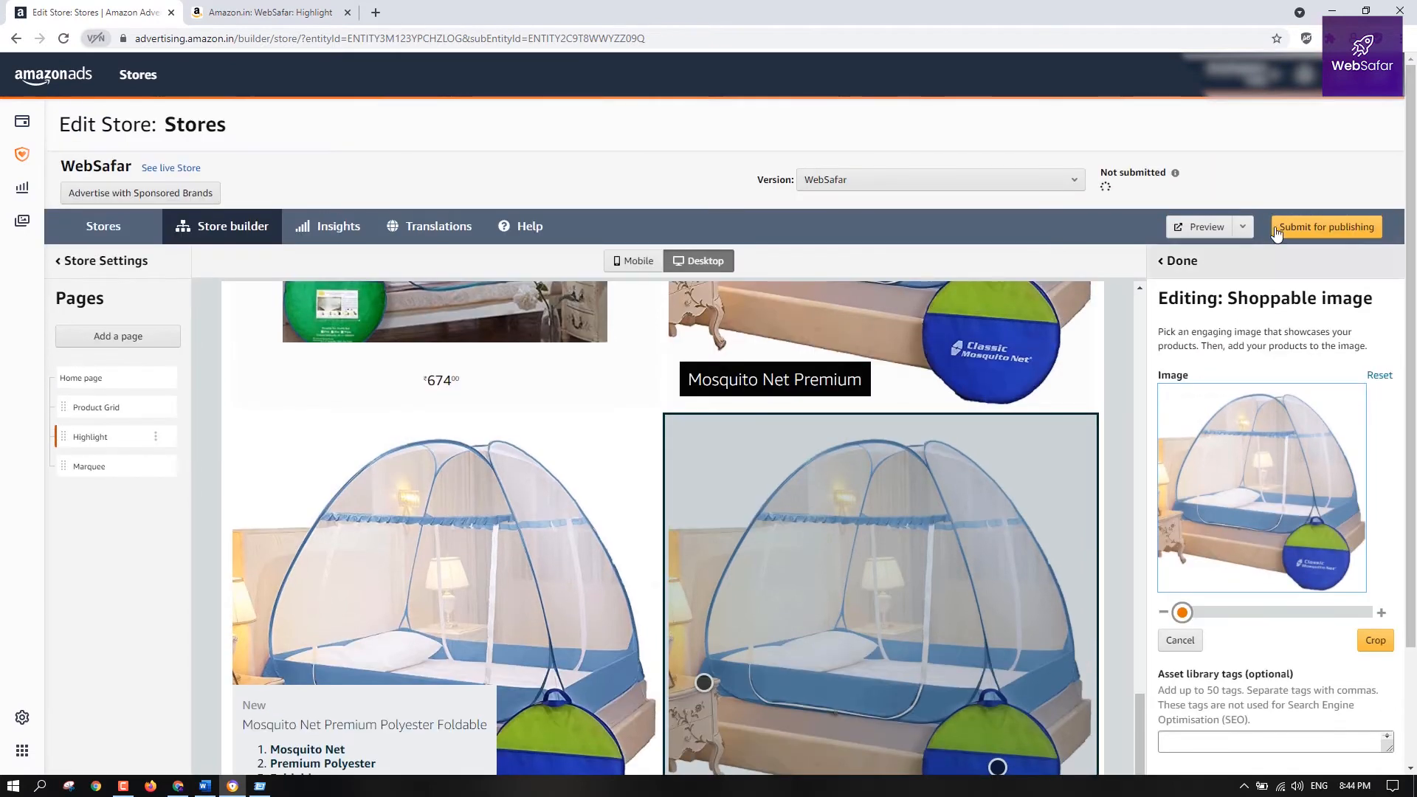
left_click(1178, 263)
Review the tiles on the Highlight page and browse the tile types available for a new section
scroll(1179, 278, "down", 3)
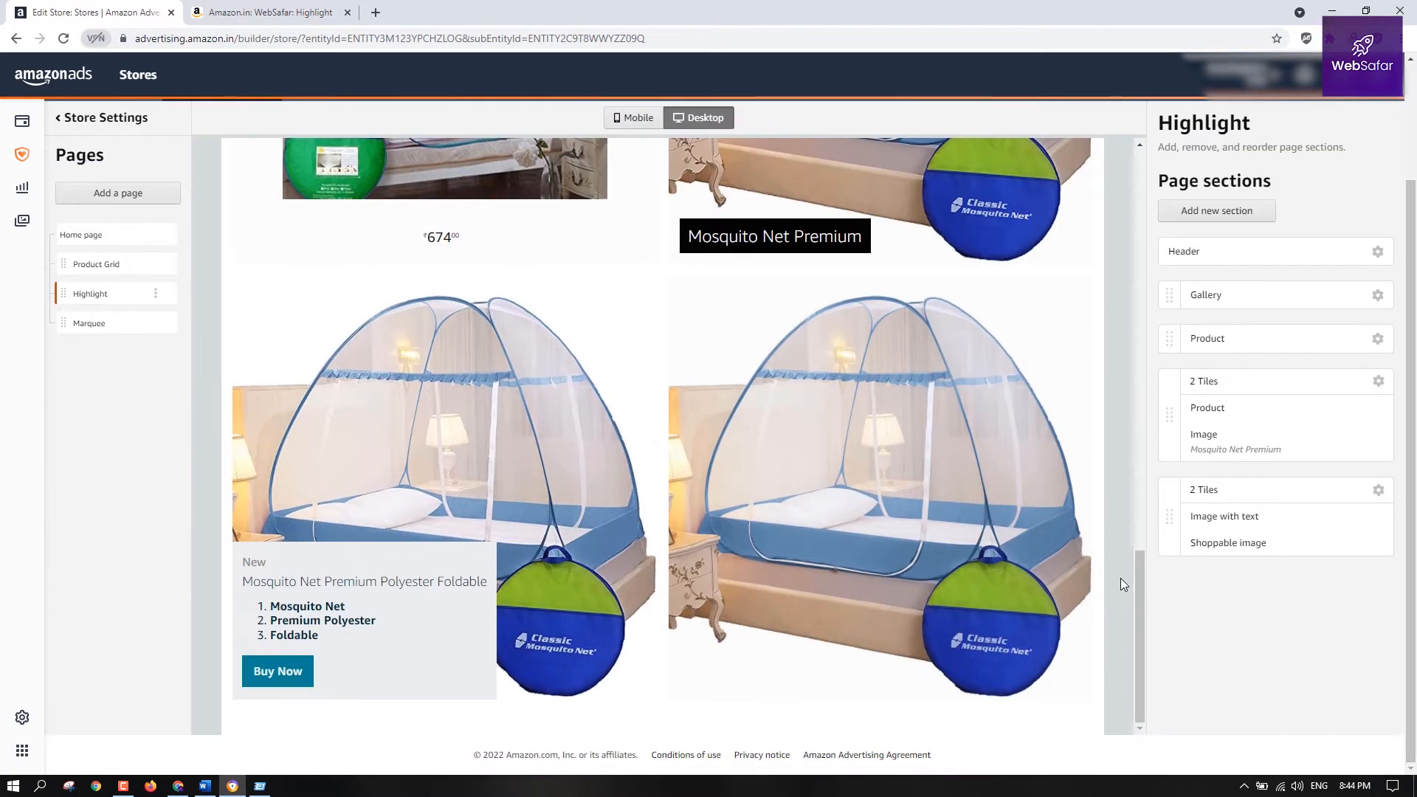
scroll(1337, 372, "up", 2)
scroll(893, 506, "down", 2)
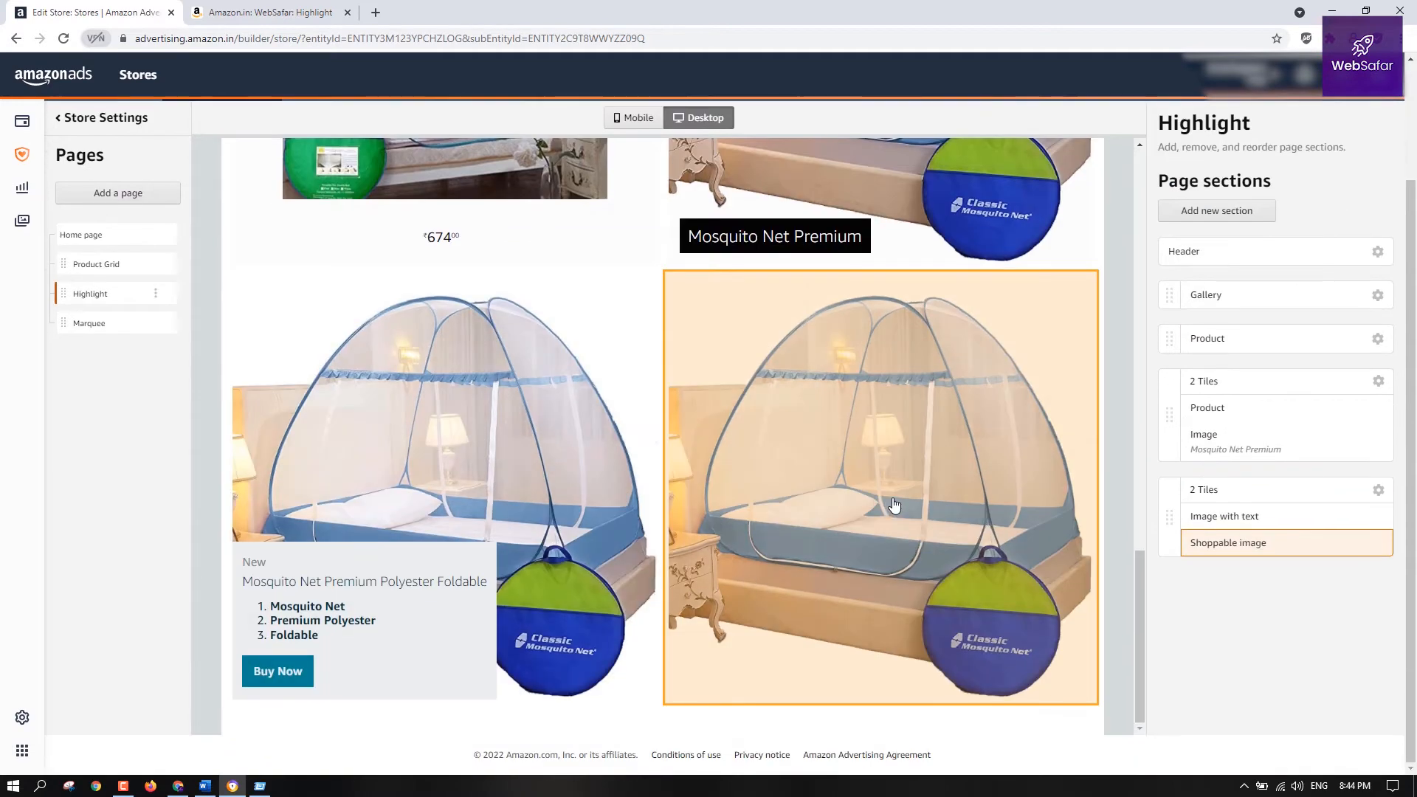
scroll(471, 536, "up", 10)
scroll(471, 535, "down", 5)
left_click(1227, 213)
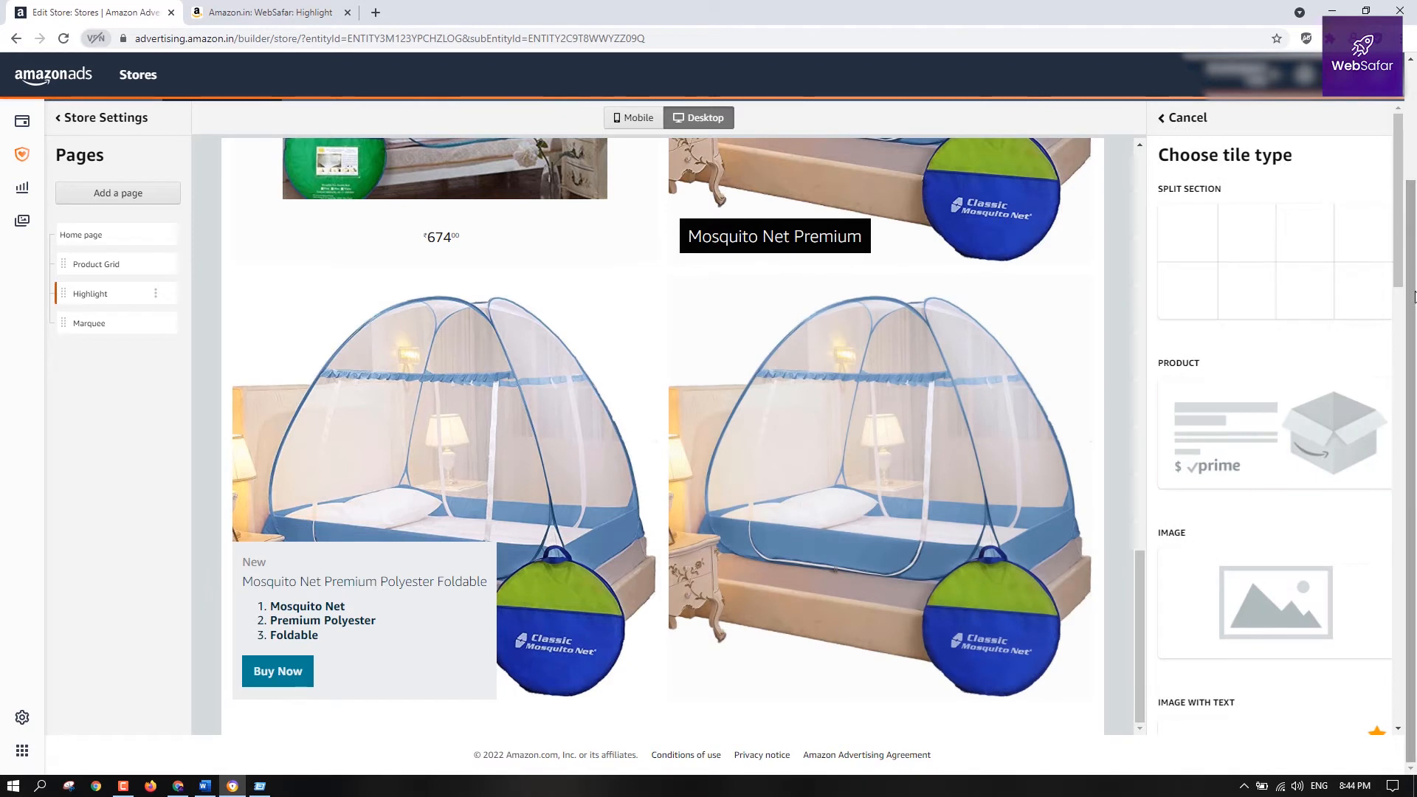
left_click_drag(1398, 268, 1404, 525)
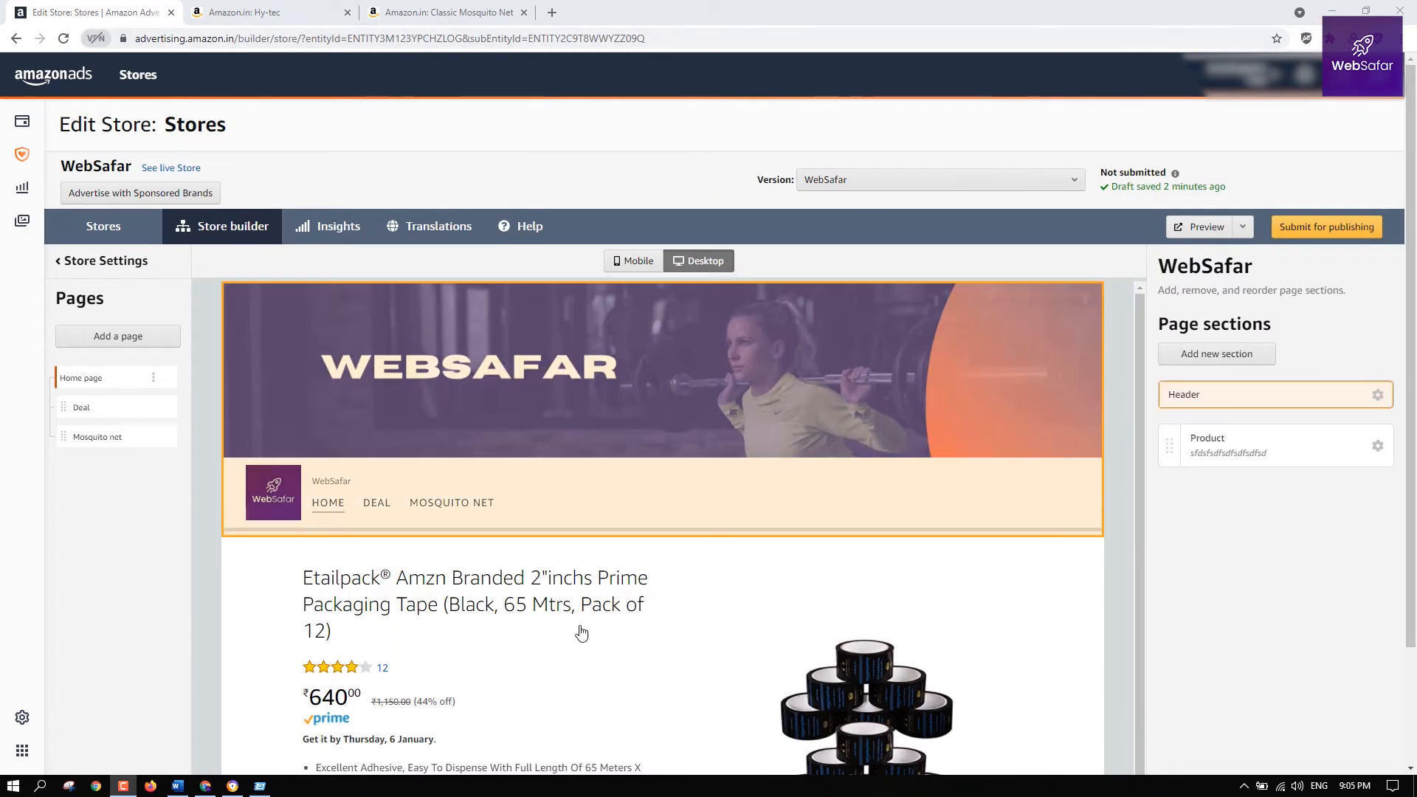
Look over the WebSafar home page and examine the Hy-tec store's home page layout, from header banner to best sellers
scroll(620, 590, "down", 3)
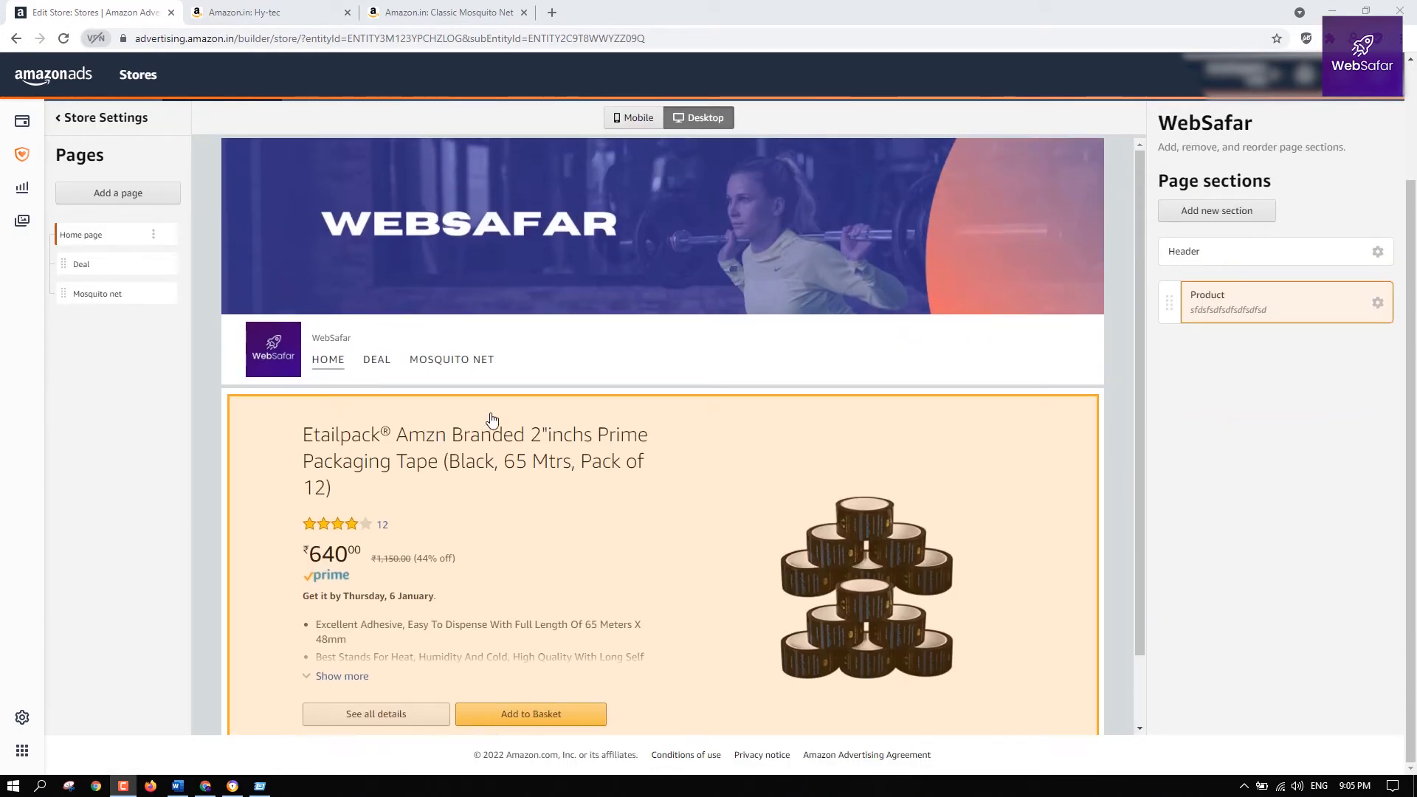
left_click(274, 7)
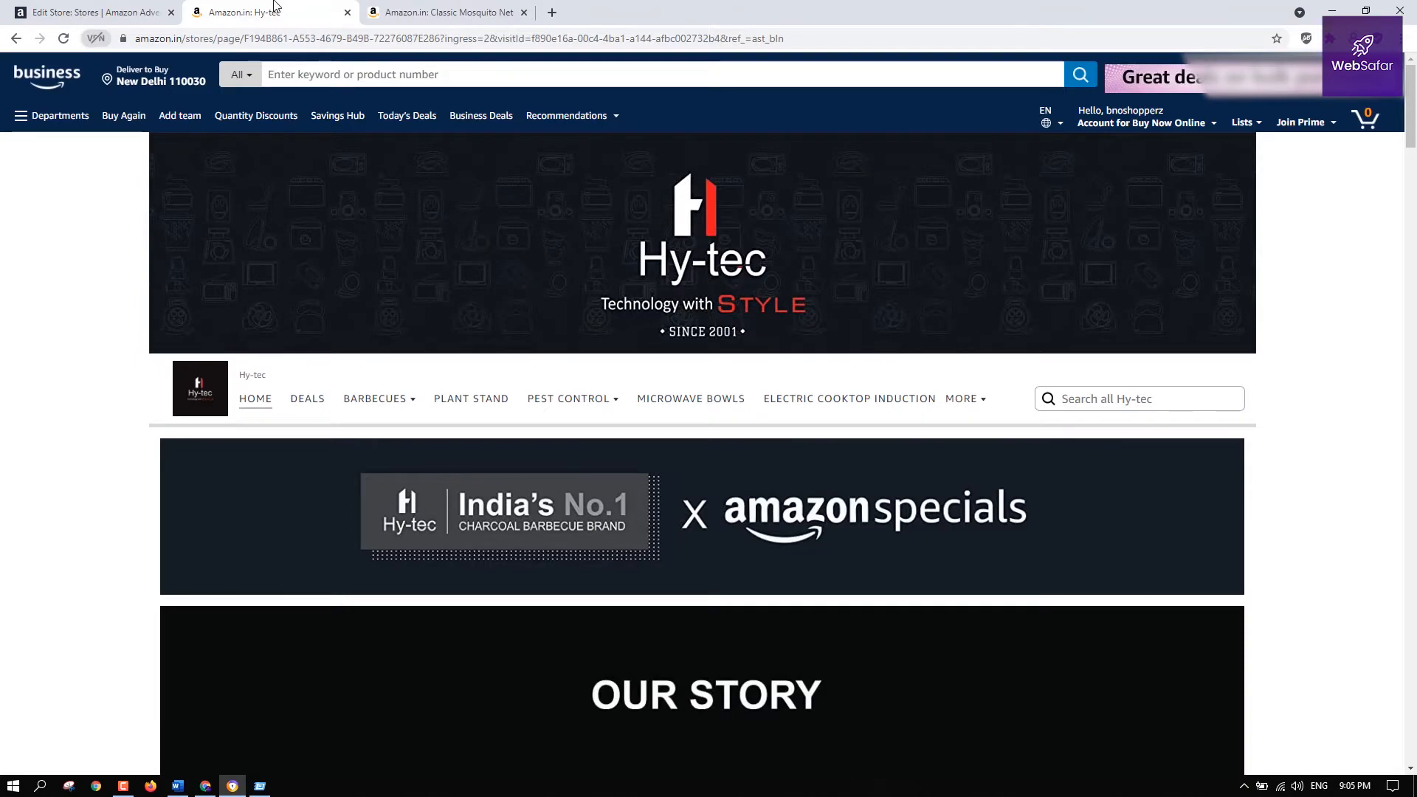
scroll(997, 325, "down", 20)
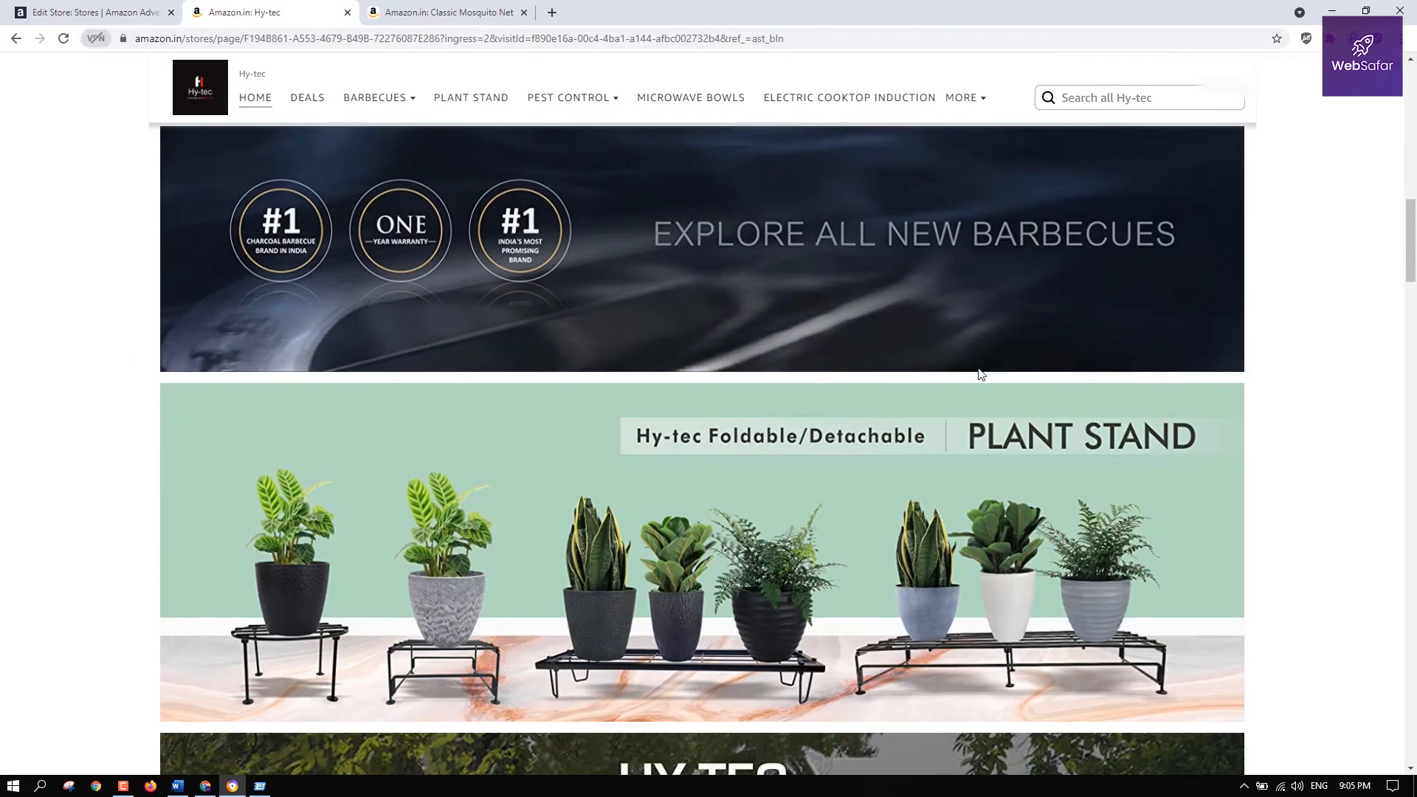
scroll(979, 376, "down", 15)
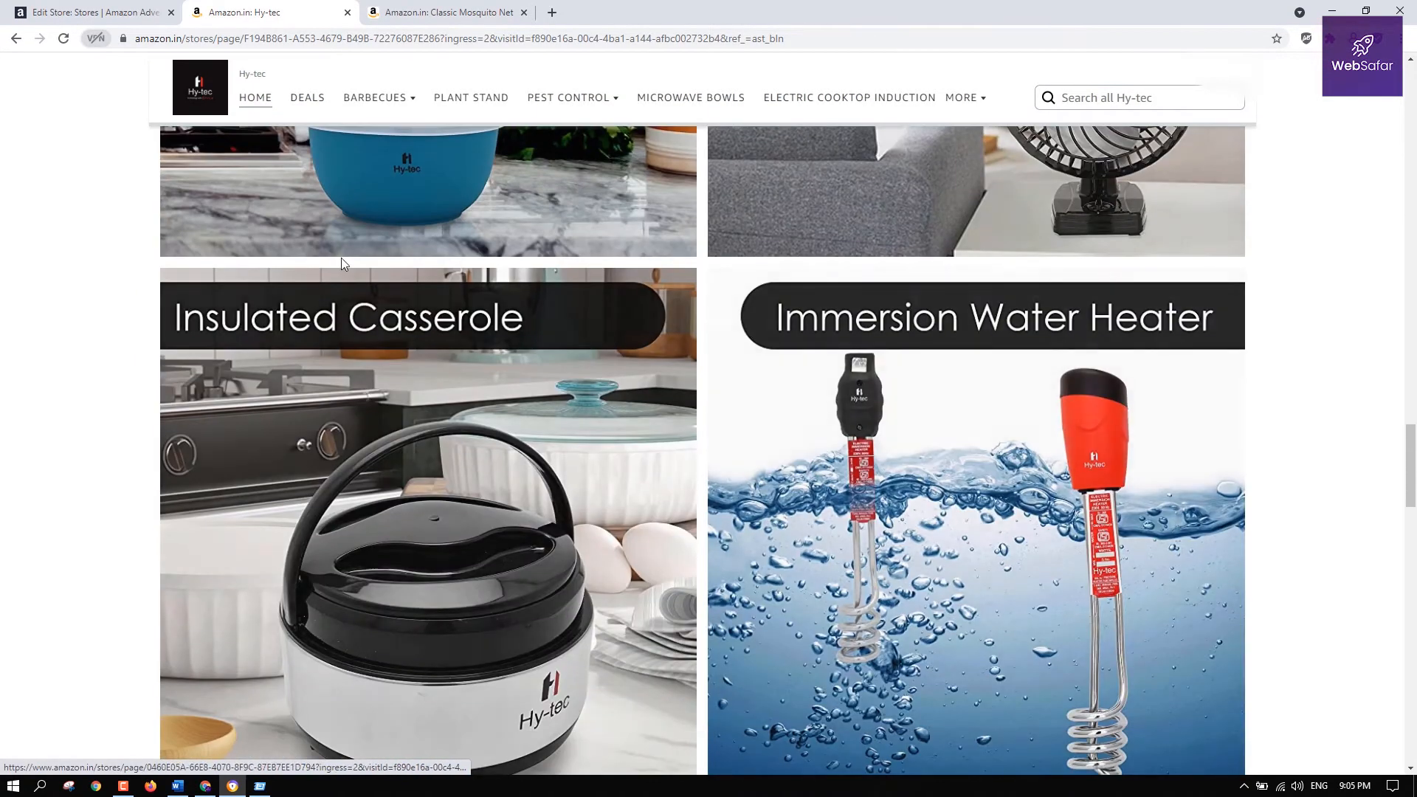
scroll(1174, 409, "down", 5)
scroll(844, 446, "up", 5)
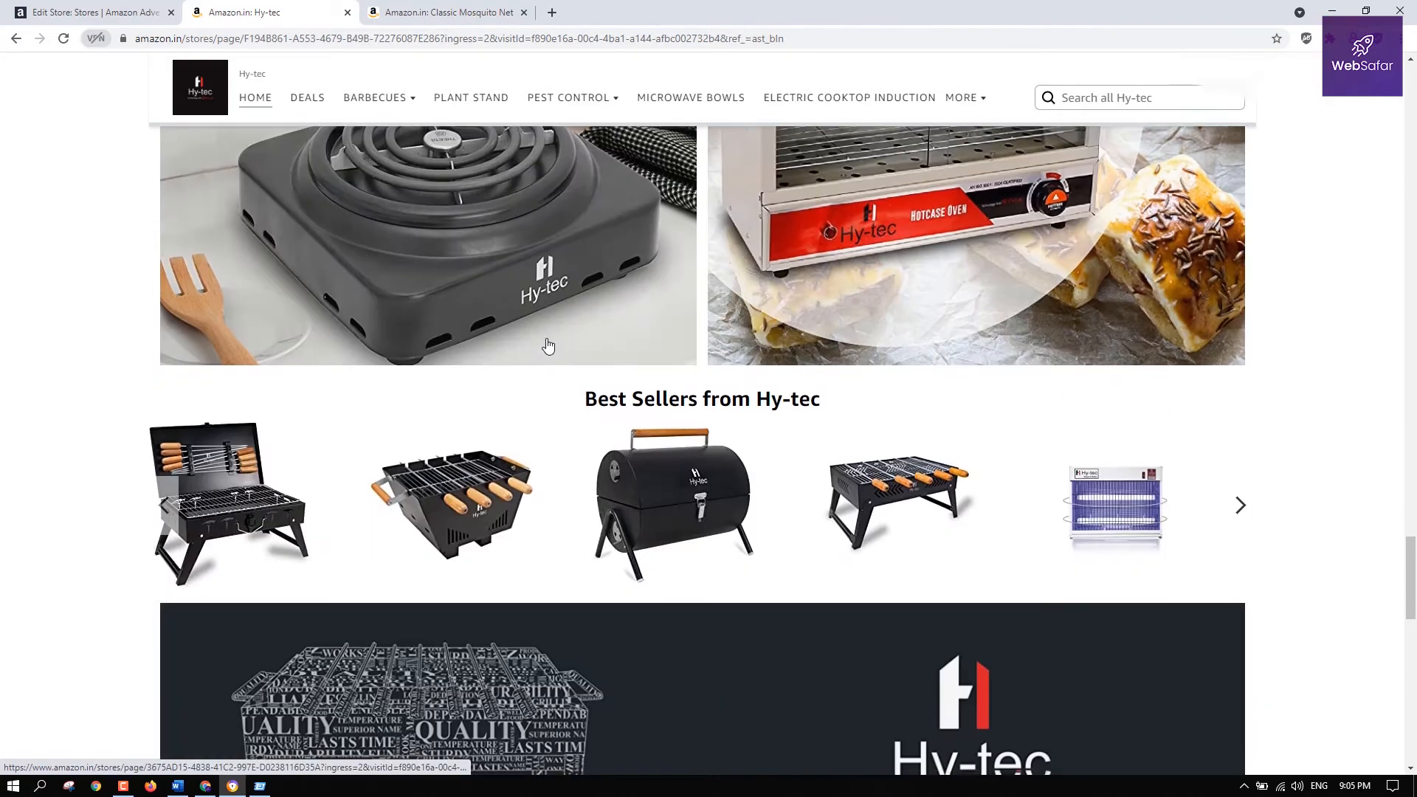
scroll(547, 348, "down", 5)
scroll(538, 370, "up", 9)
scroll(835, 367, "up", 20)
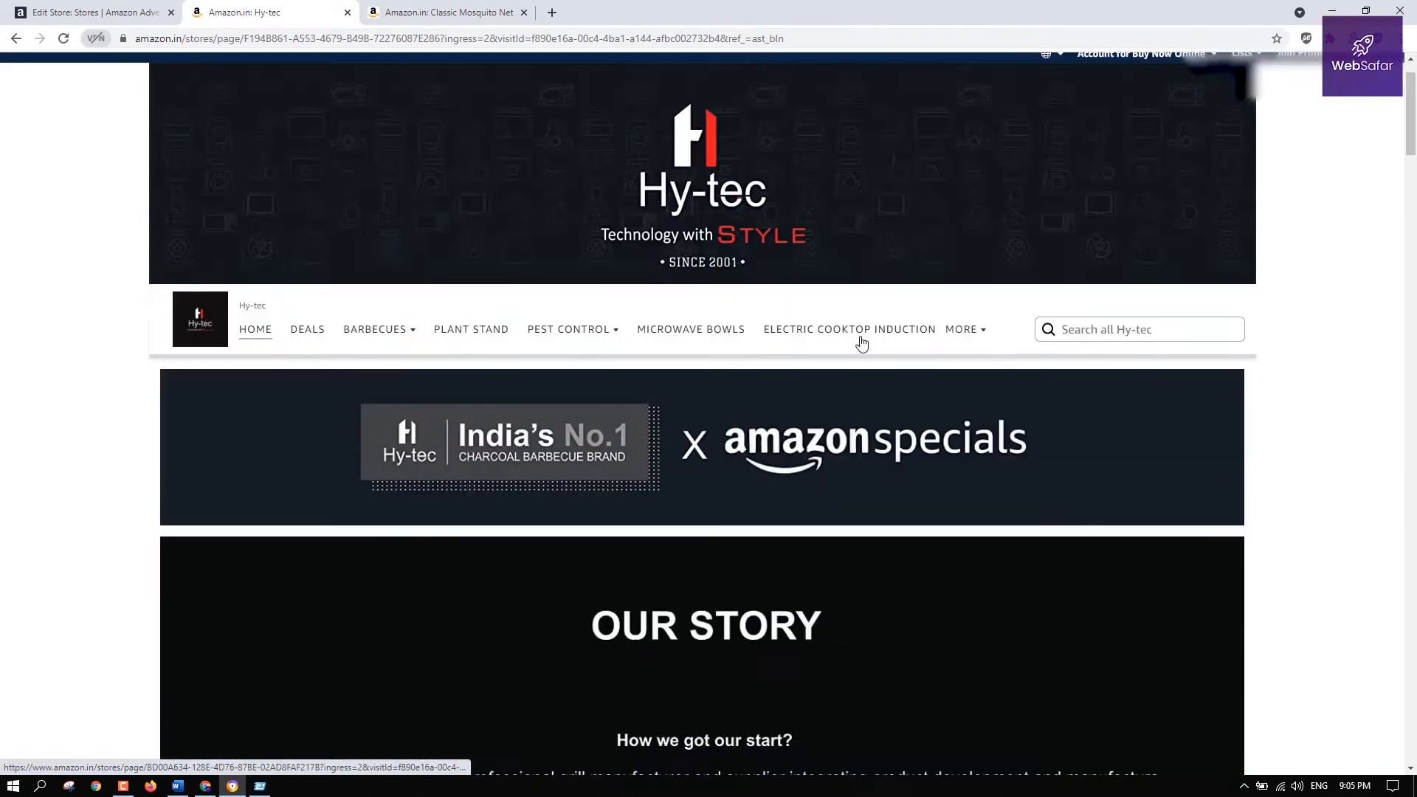
Examine the header banner and category images on the Classic Mosquito Net store's home page
key("ctrl+Tab")
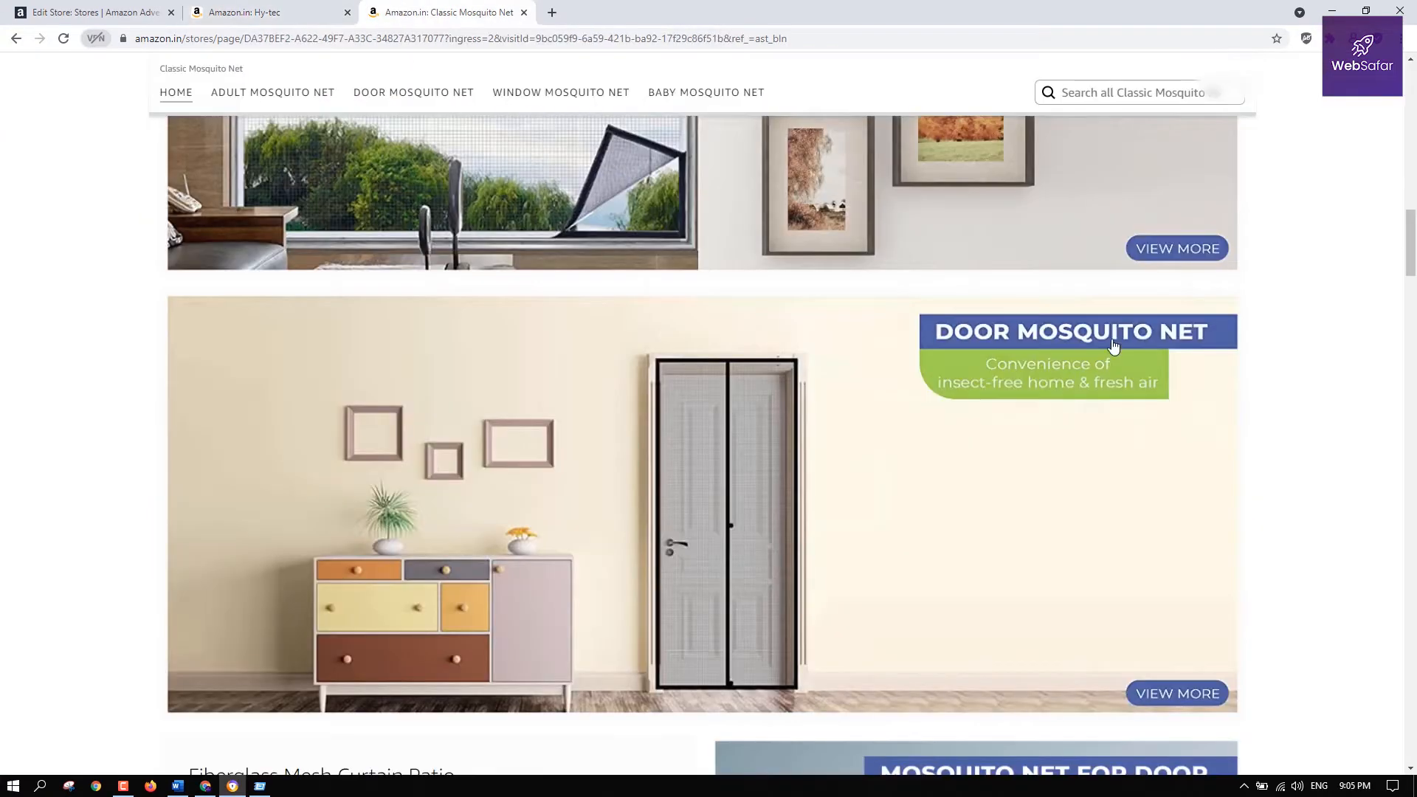
scroll(1113, 351, "up", 10)
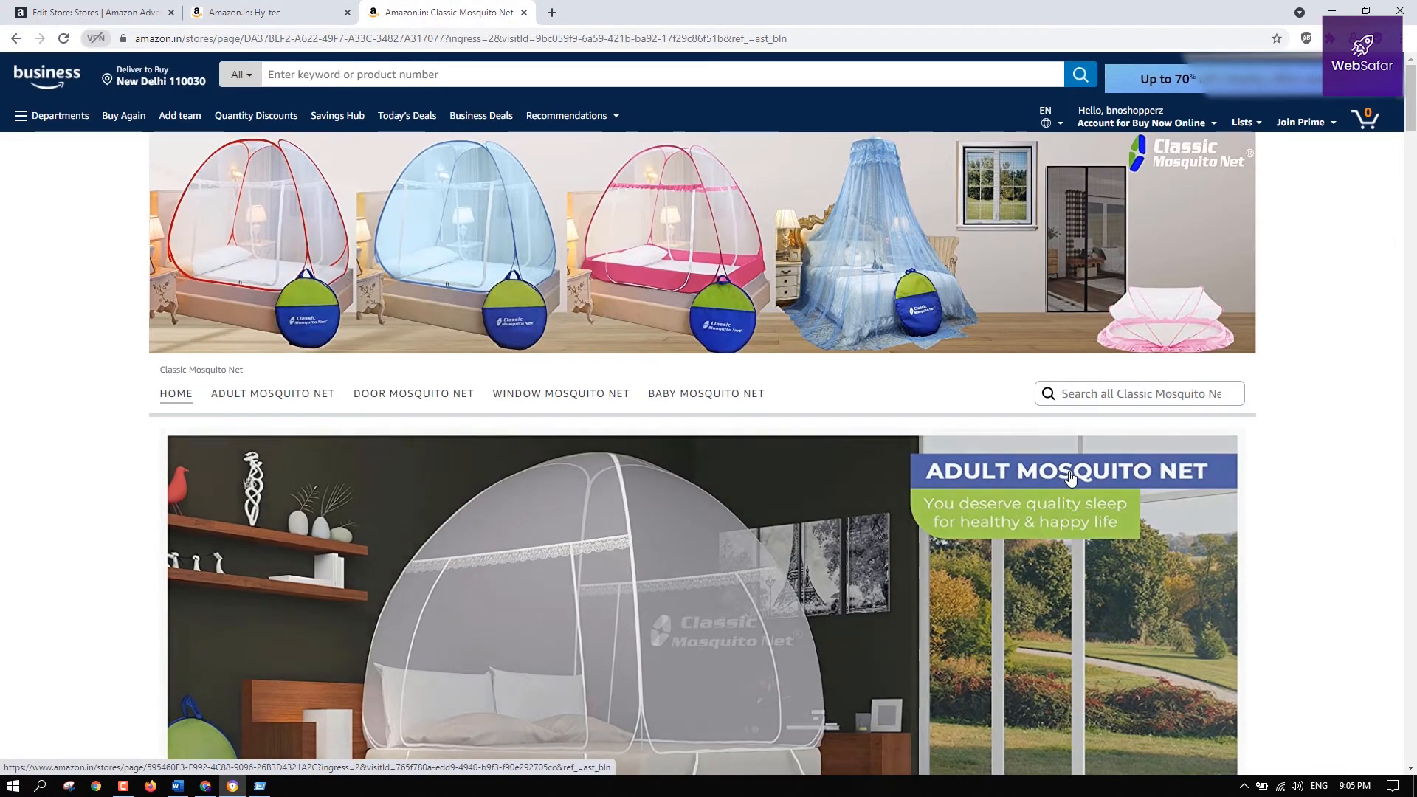
scroll(1071, 480, "down", 15)
scroll(1090, 502, "down", 10)
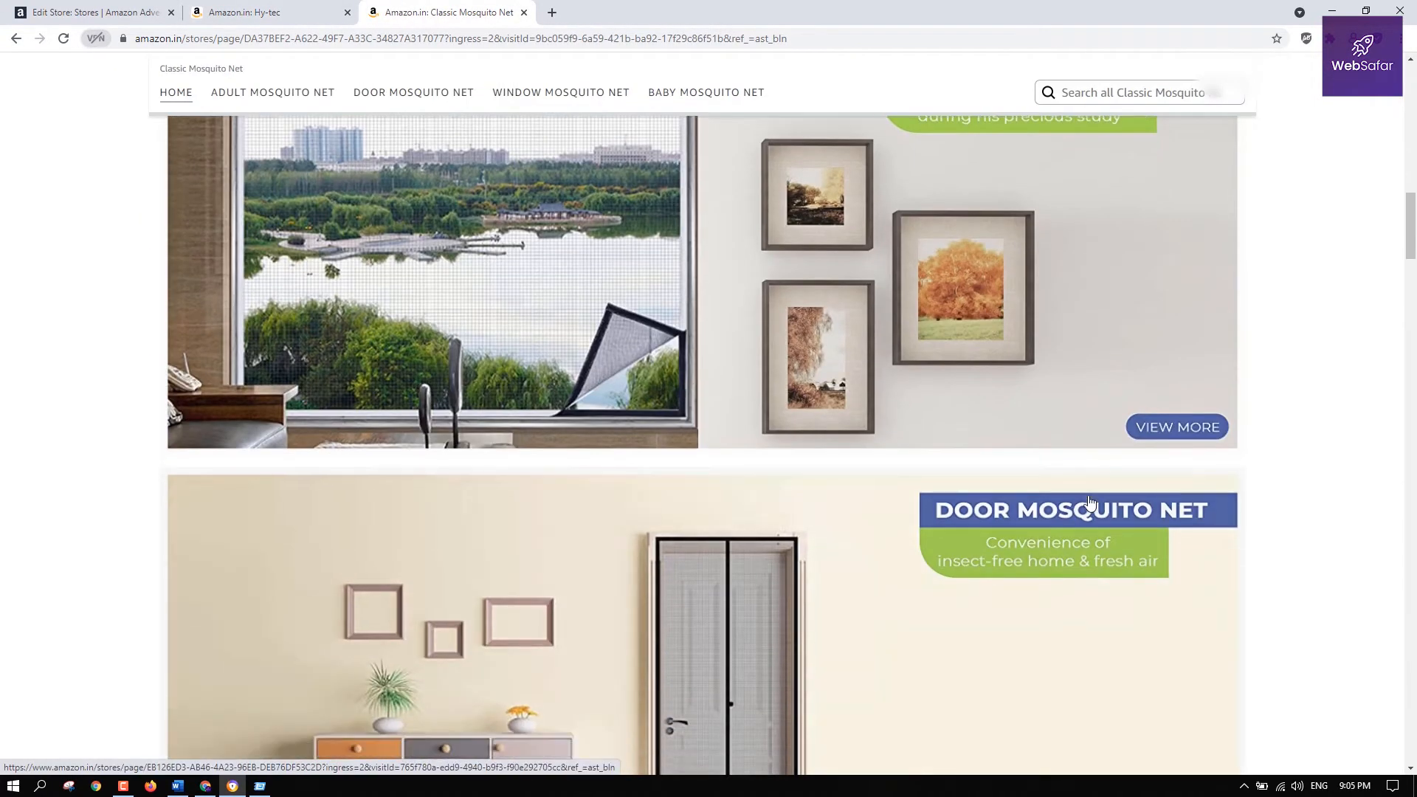
scroll(1091, 502, "up", 20)
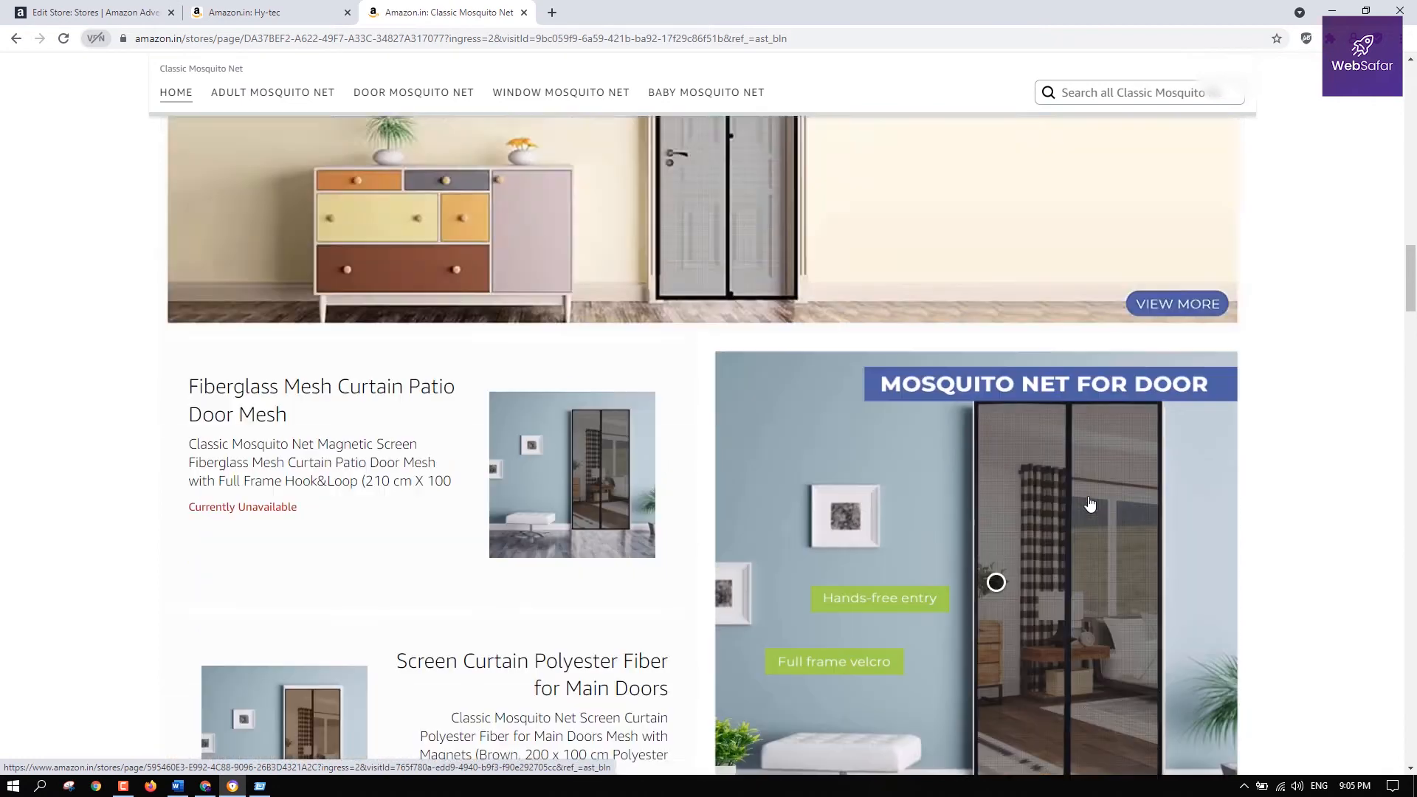
Switch to the other browser window and open canva.com in a new tab
left_click(274, 6)
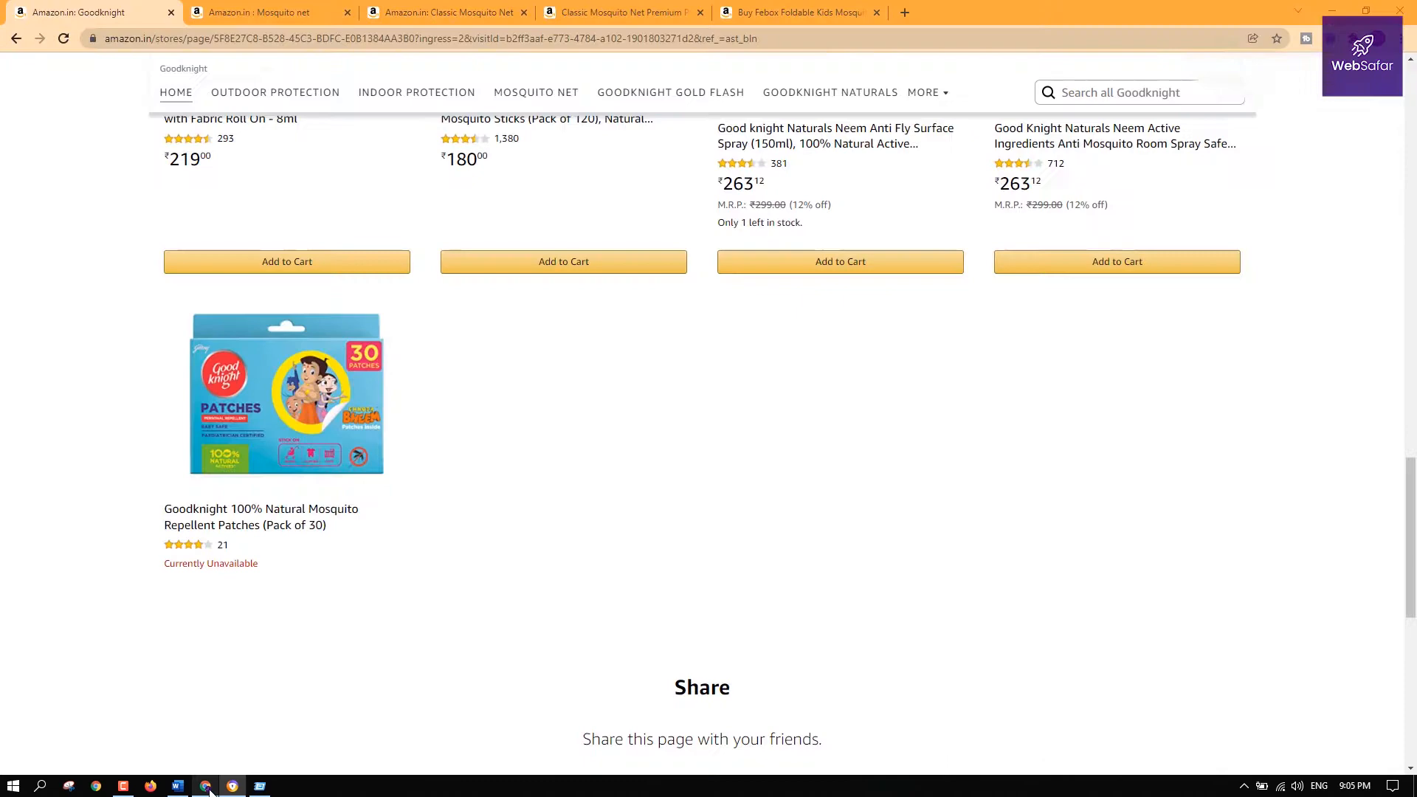
left_click(205, 786)
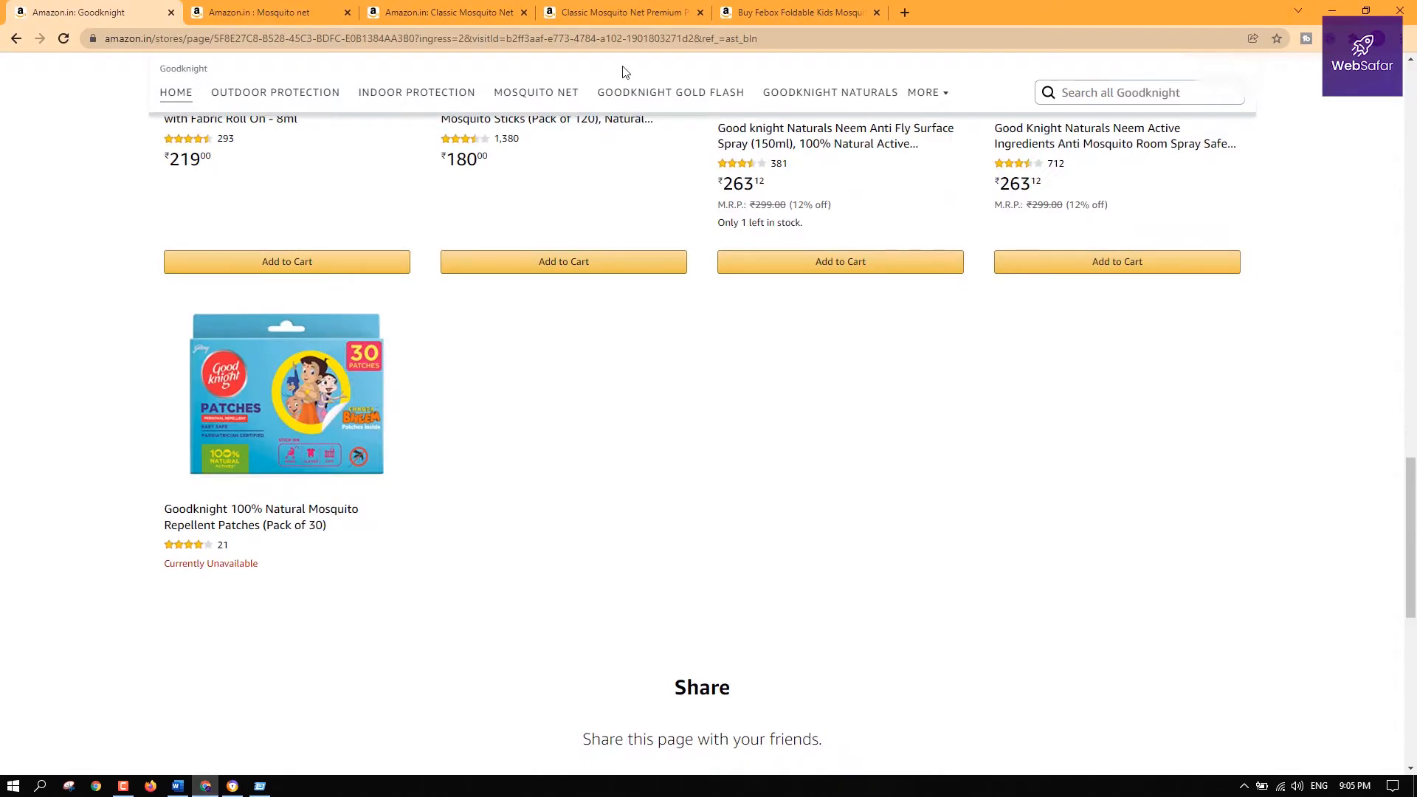
scroll(622, 71, "up", 3)
left_click(797, 12)
left_click(907, 8)
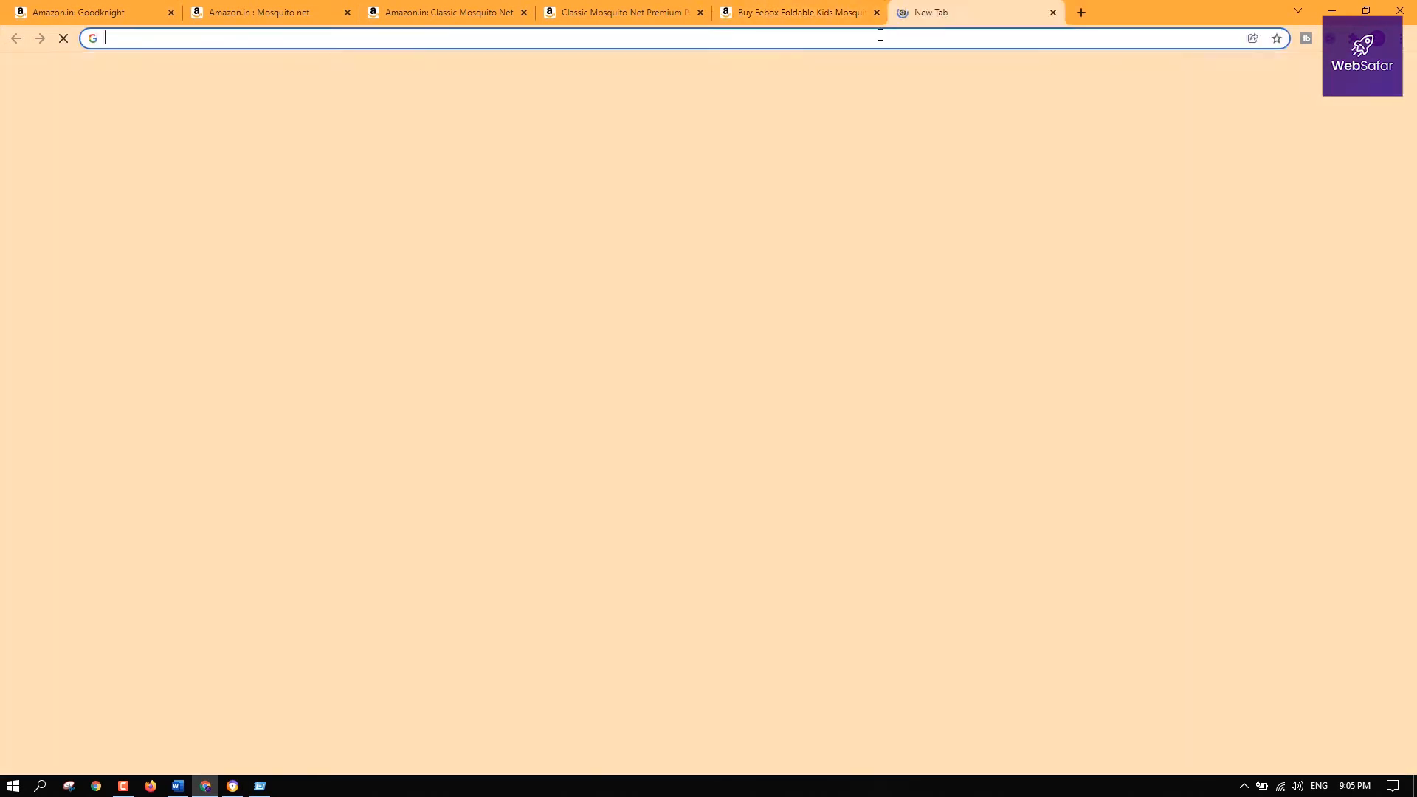
type("cas")
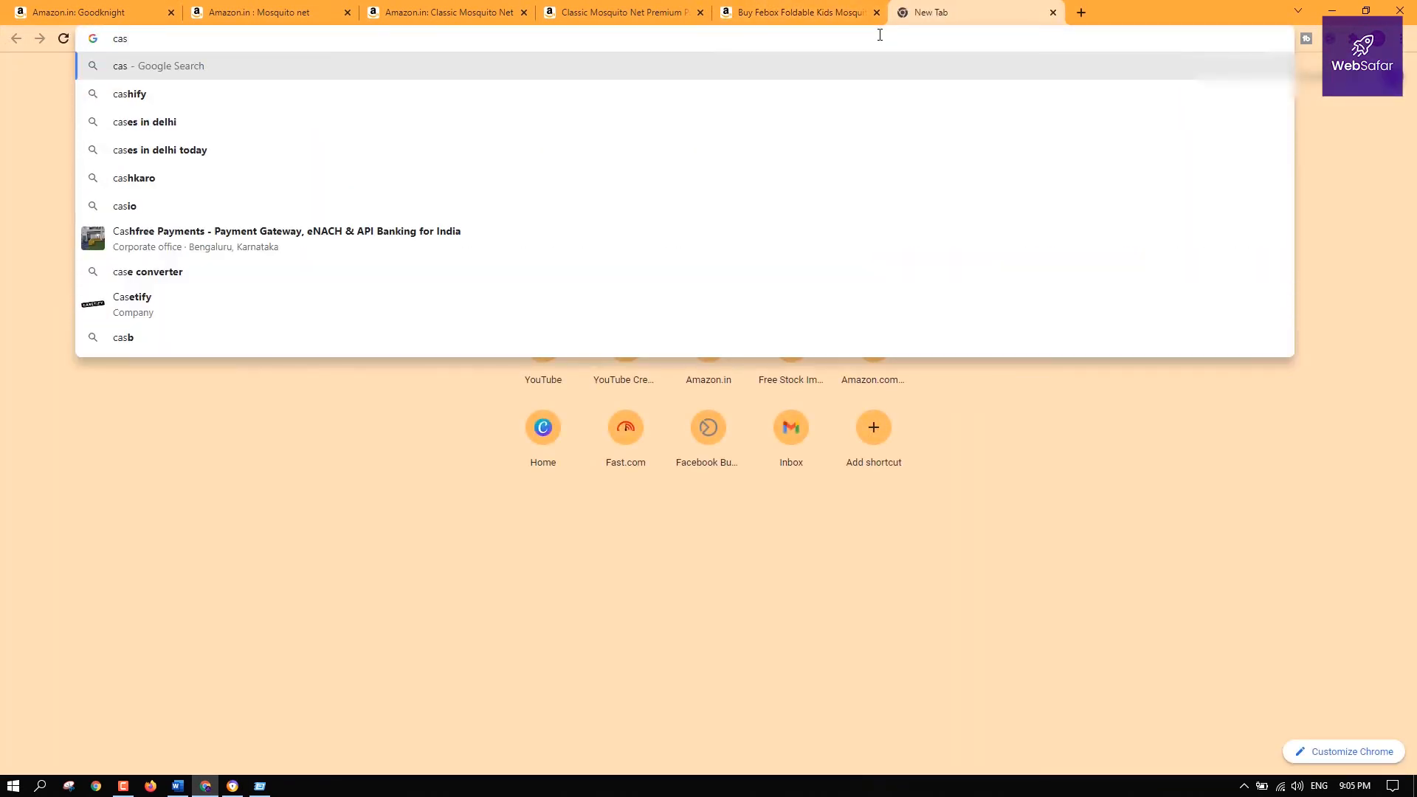
key("BackSpace")
key("BackSpace")
key("BackSpace")
type("ca")
key("Right")
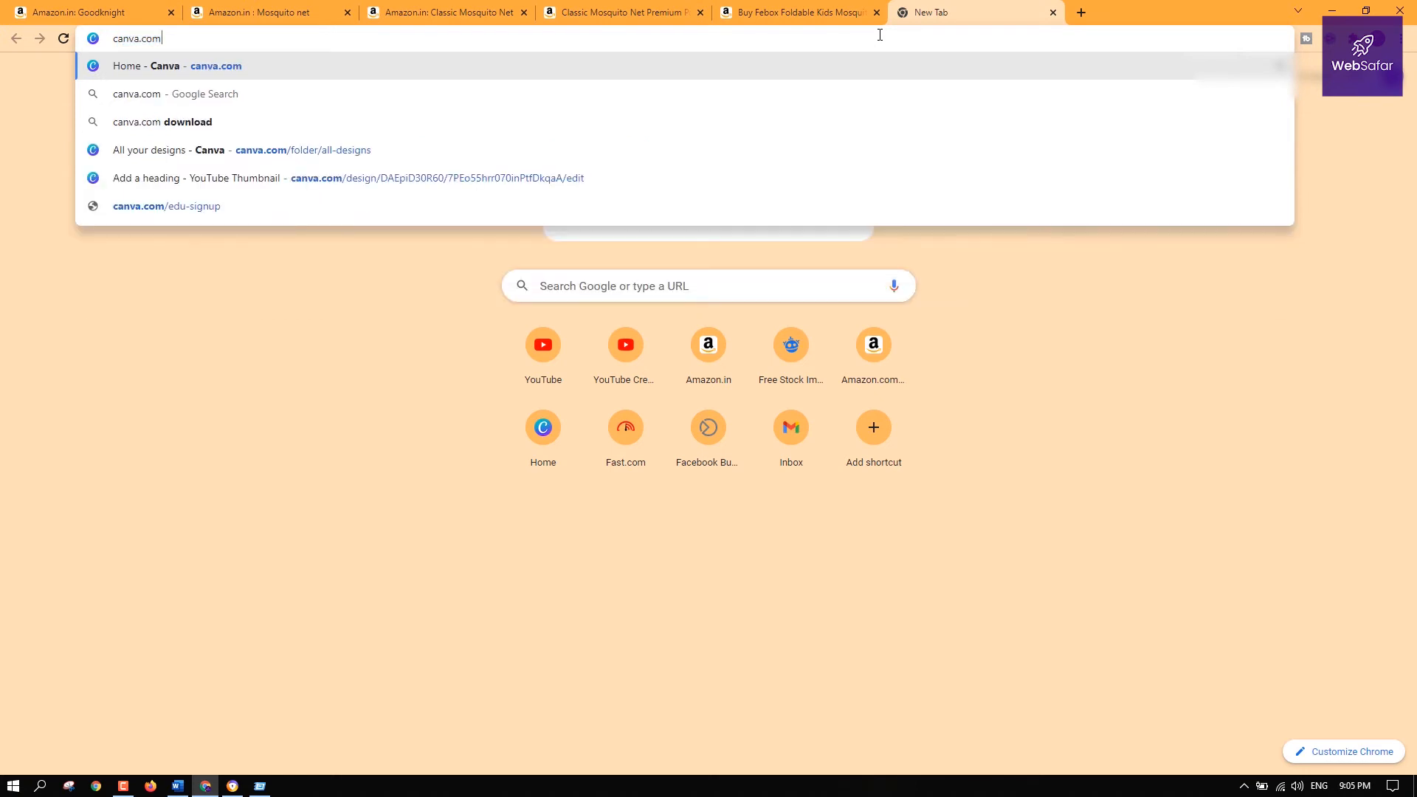
key("Return")
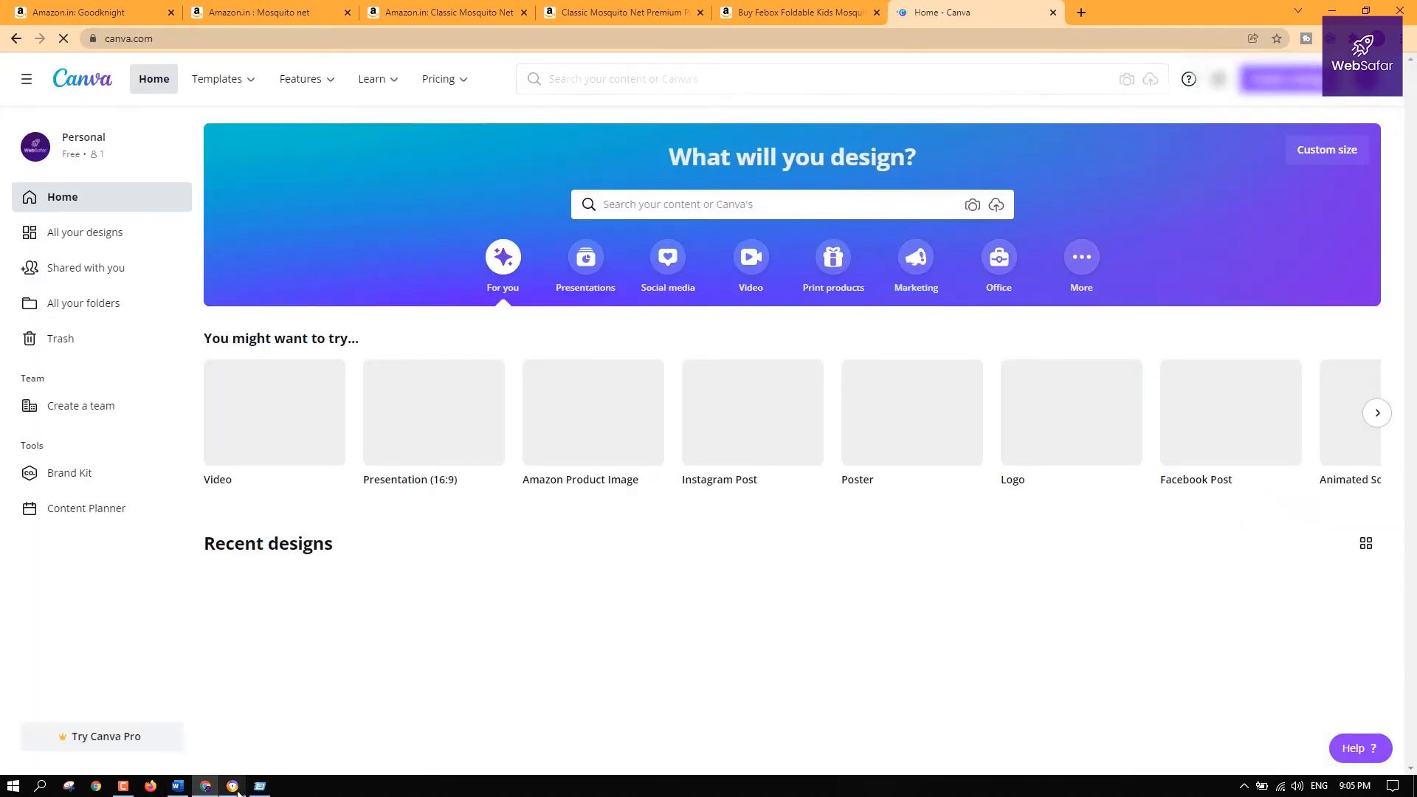
Return to the store builder, open the home page header for editing, and check the minimum image size required
left_click(235, 788)
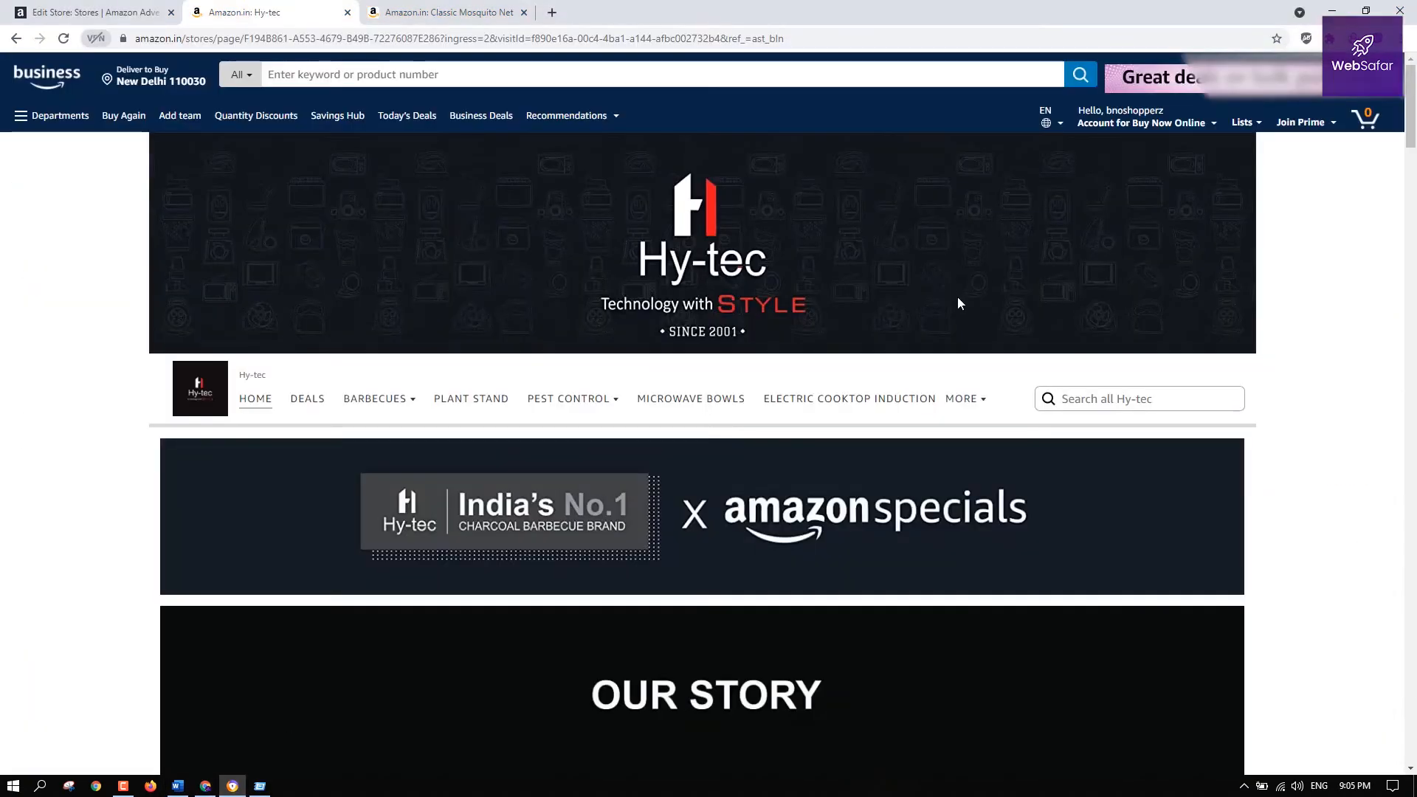
left_click(118, 10)
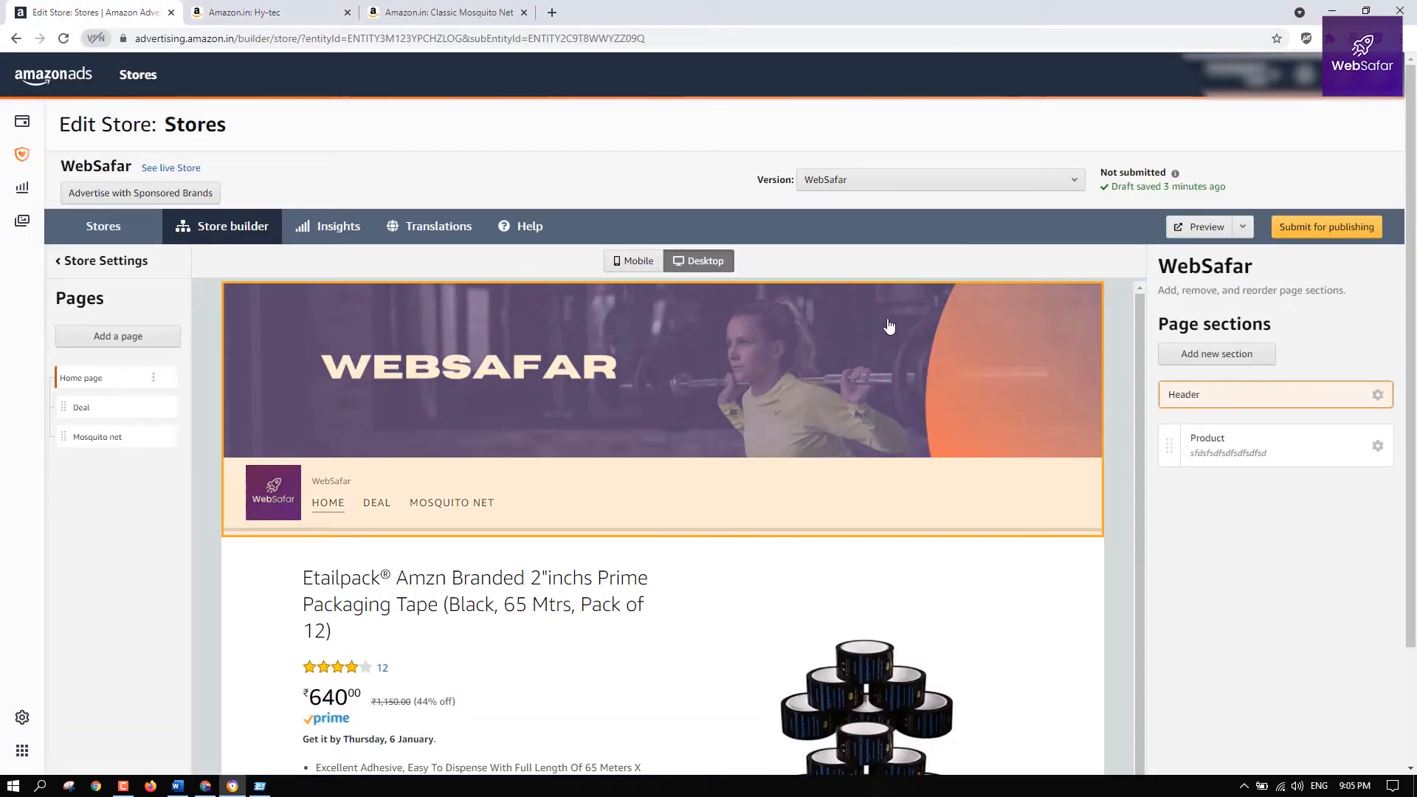
left_click(904, 324)
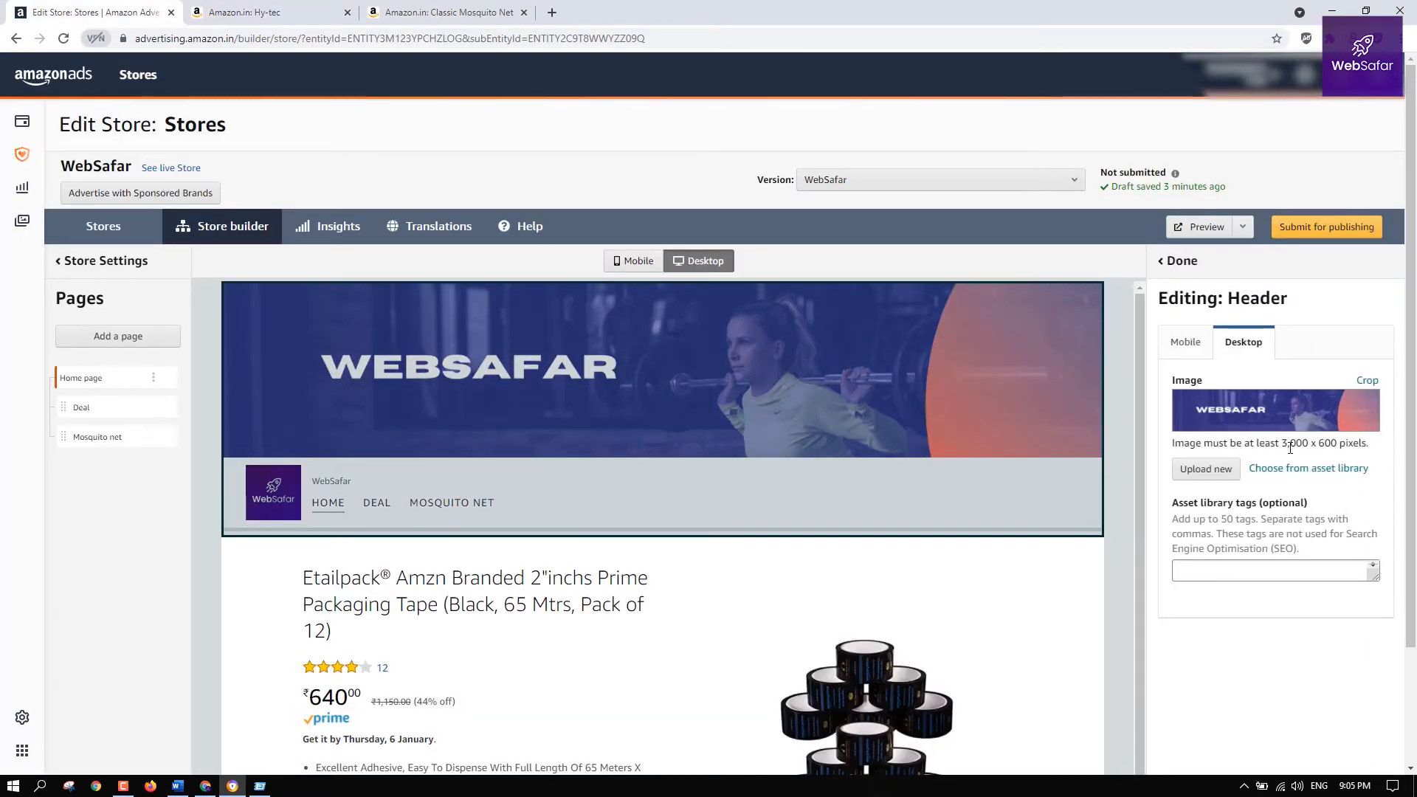
left_click_drag(1287, 446, 1337, 445)
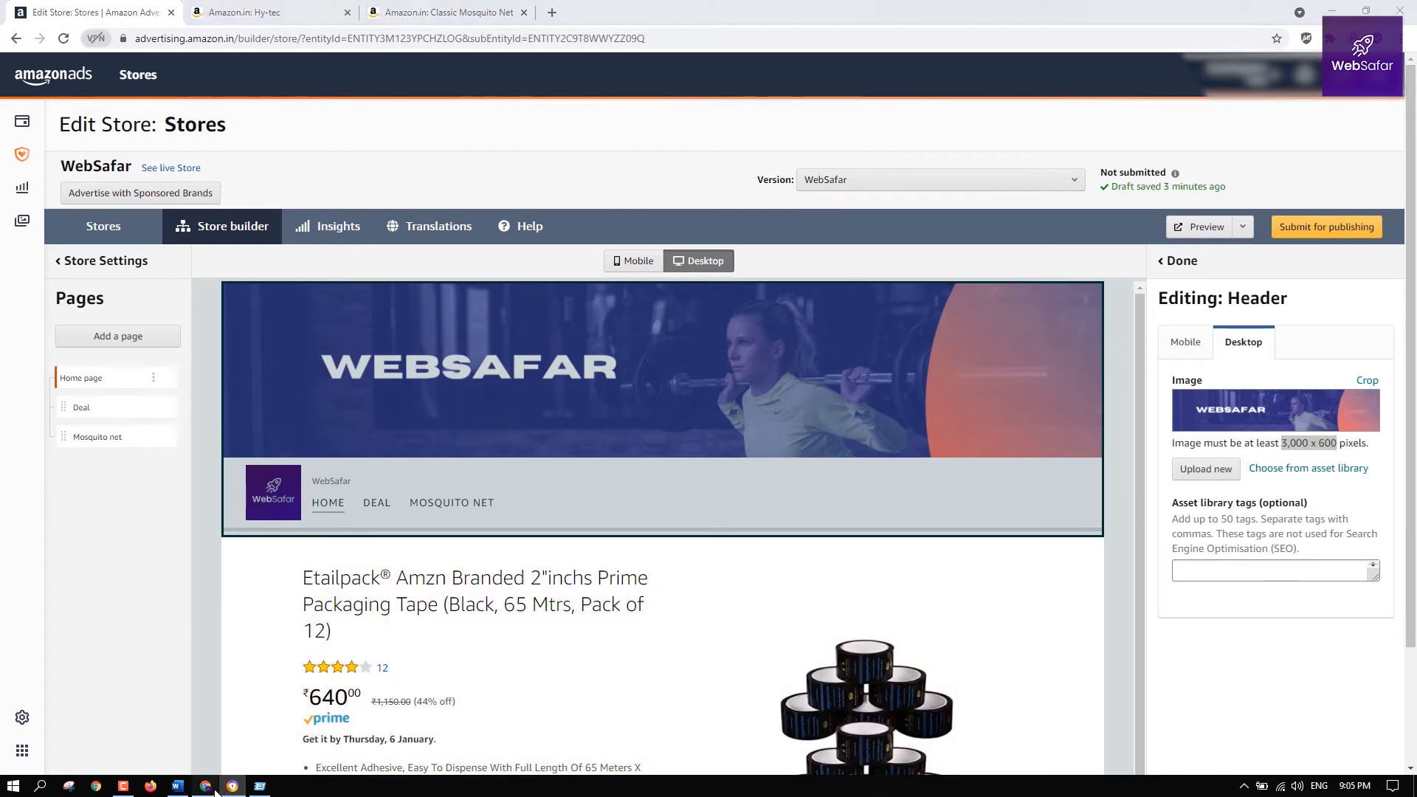
Switch to Canva and create a new custom-size design of 3000 x 600 px
key("alt+Tab")
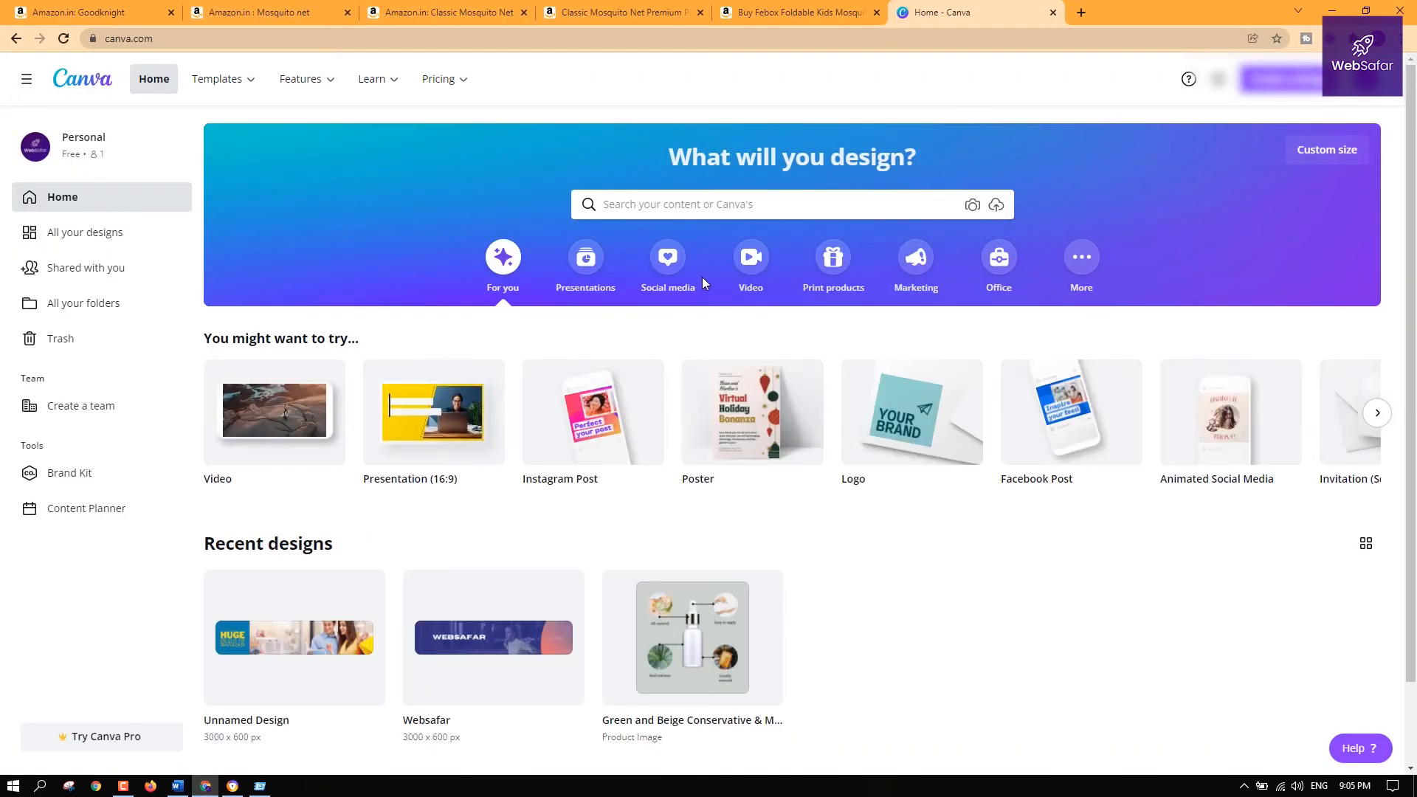
left_click(1339, 150)
type("3000")
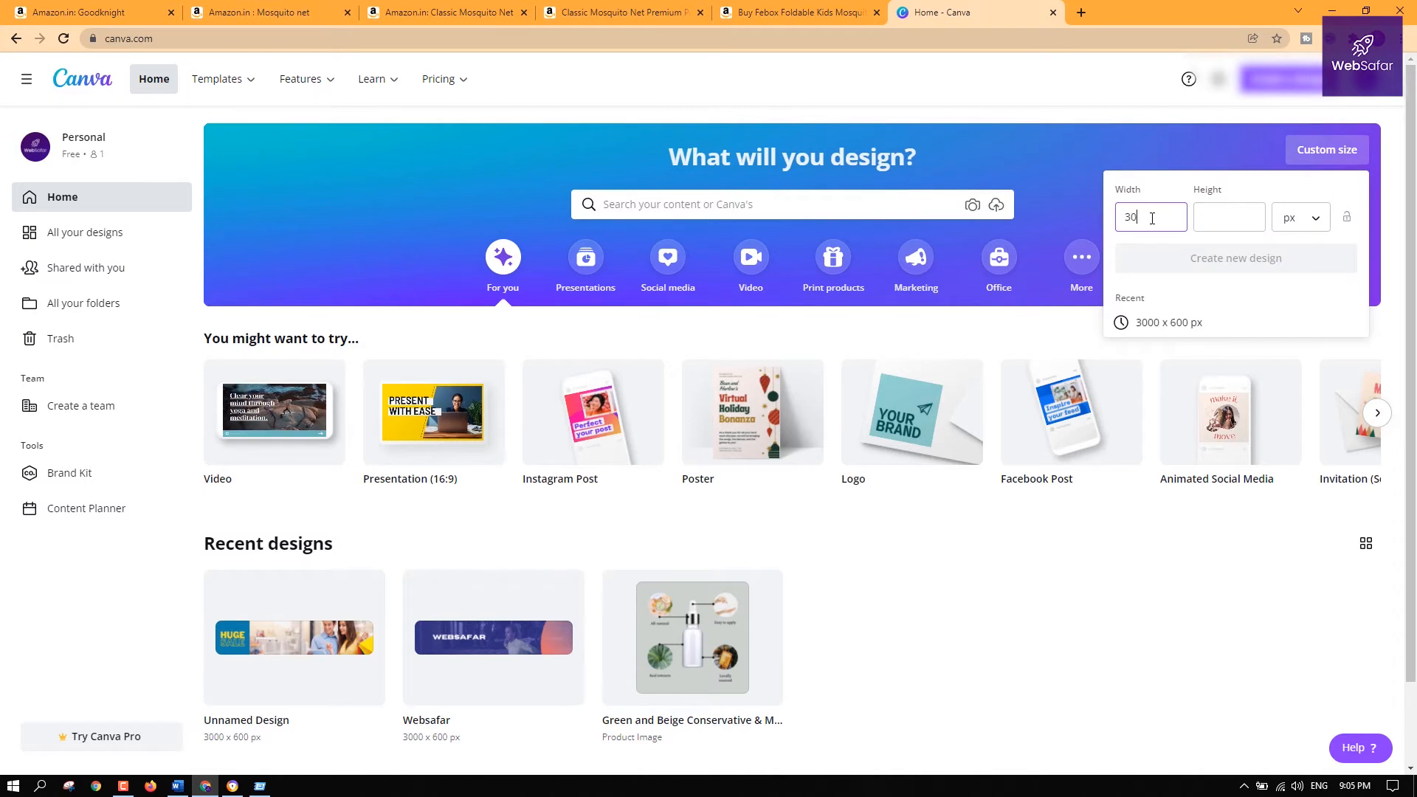
left_click(1212, 222)
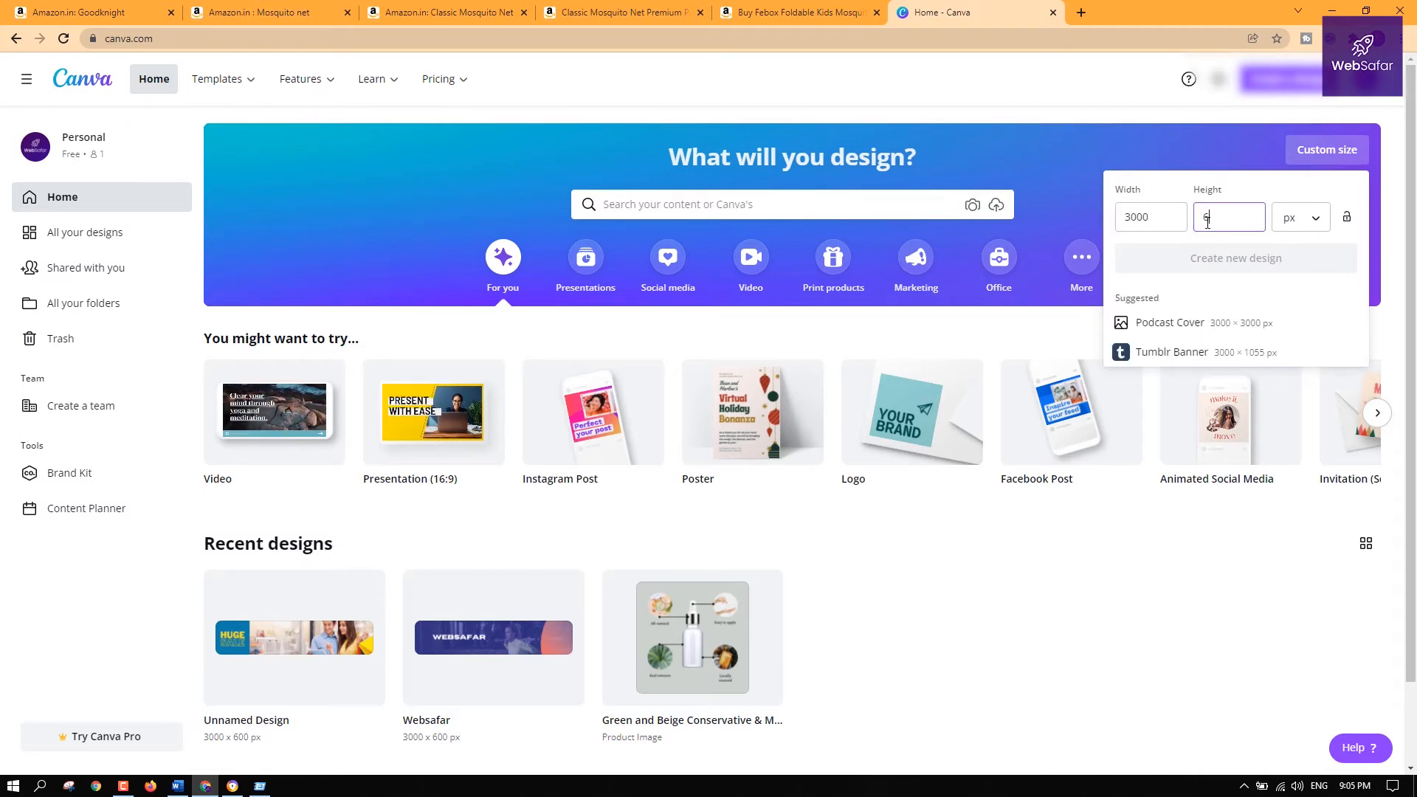
type("600")
left_click(1313, 217)
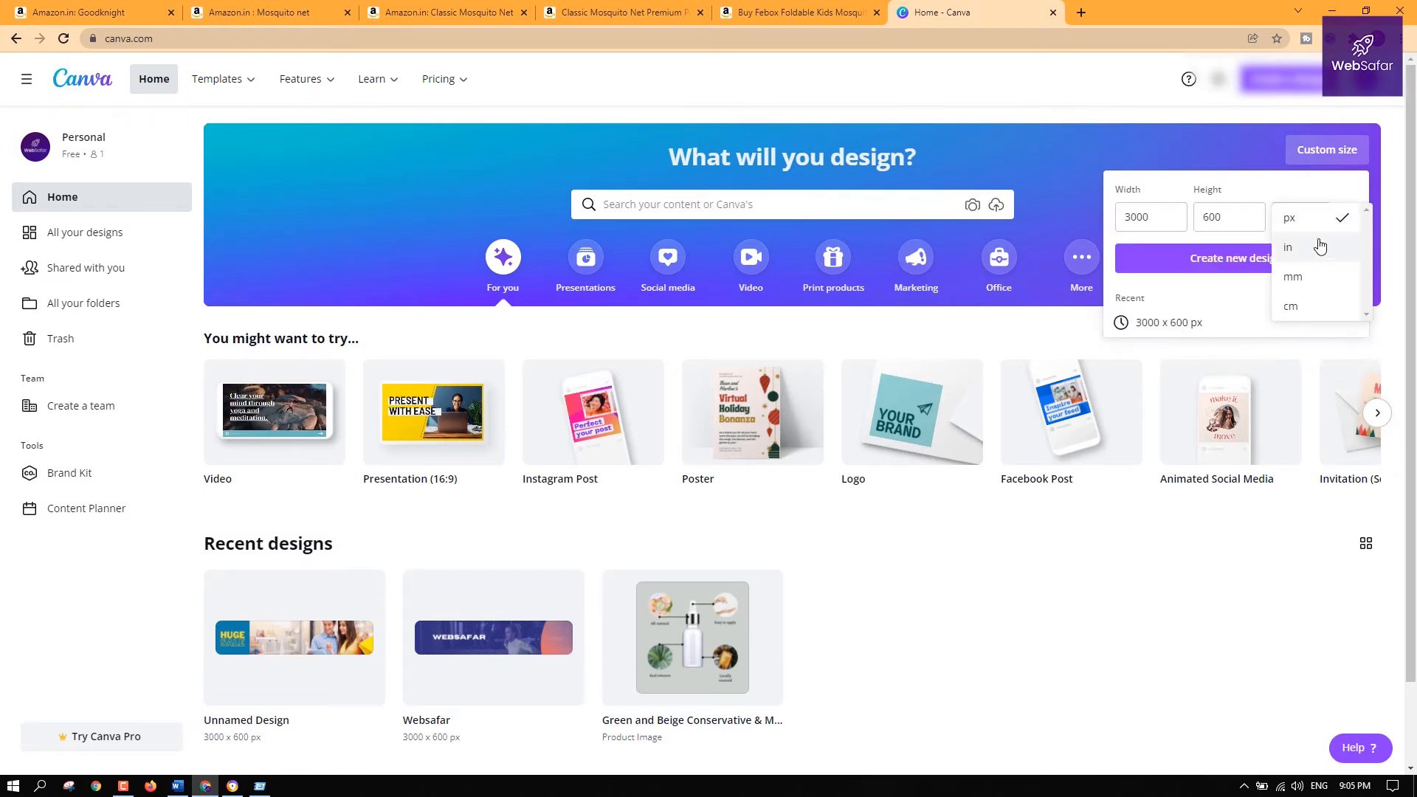
left_click(1318, 224)
left_click(1263, 262)
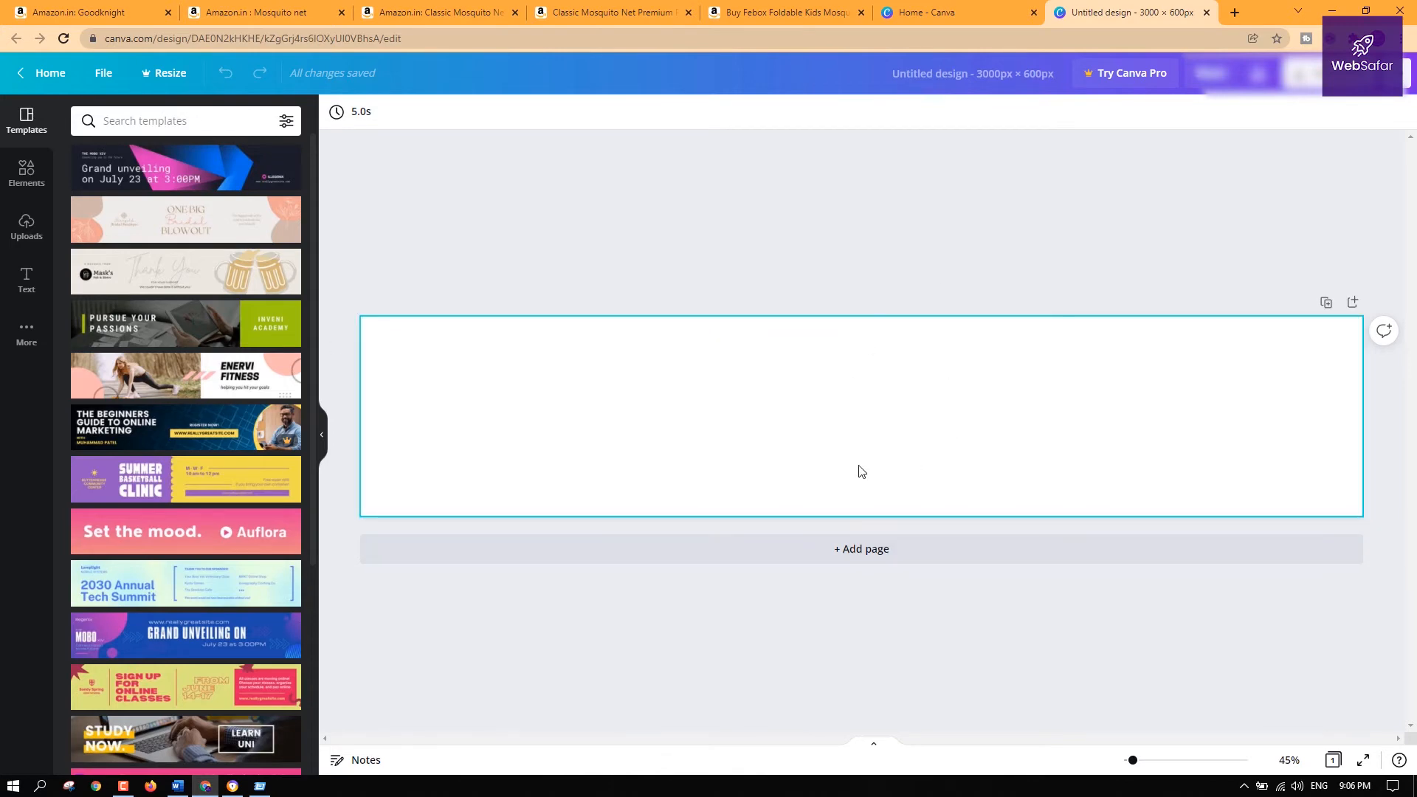
Browse Canva's banner templates, compare the header banners of the Hy-tec and Classic Mosquito Net stores, and return to the blank design
scroll(236, 380, "down", 7)
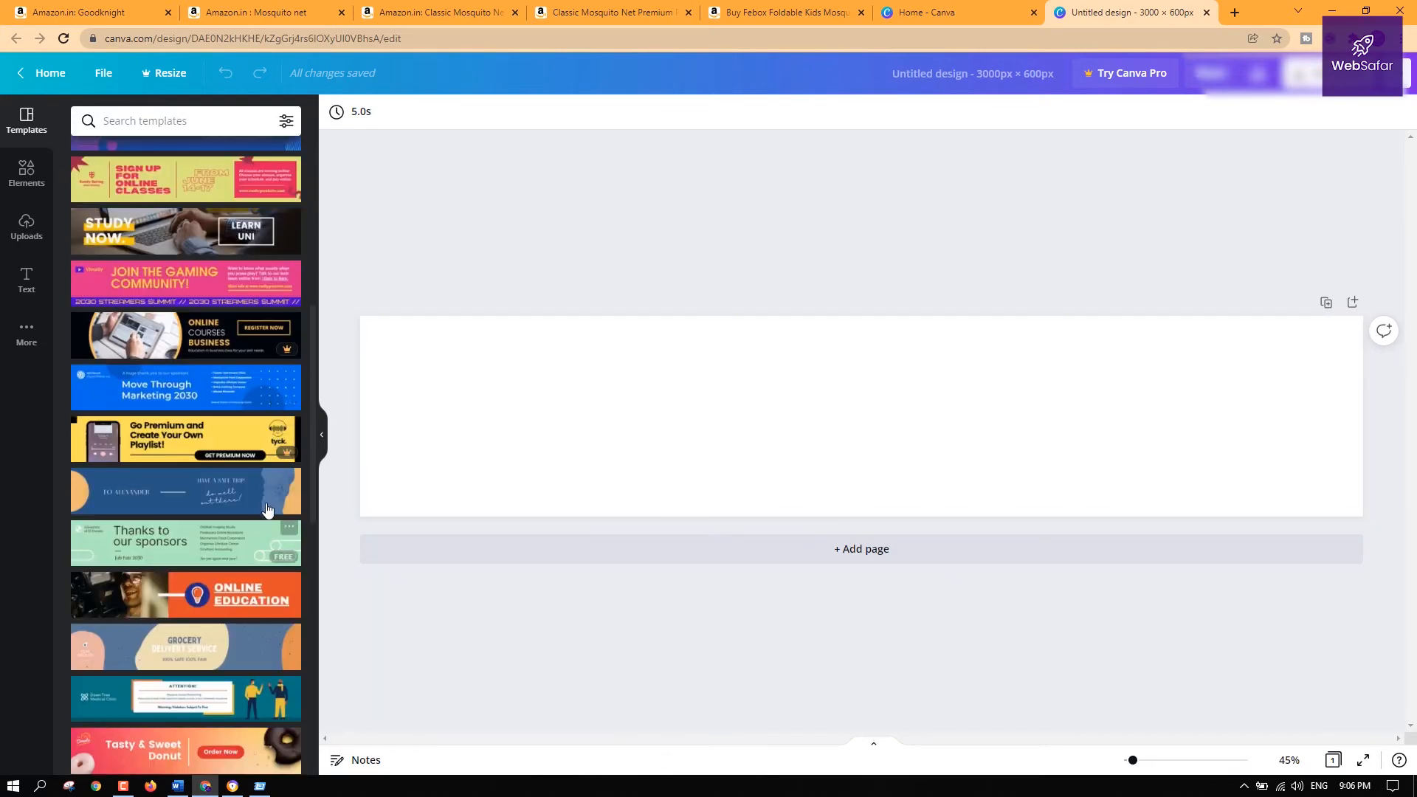
scroll(267, 509, "down", 5)
left_click(232, 787)
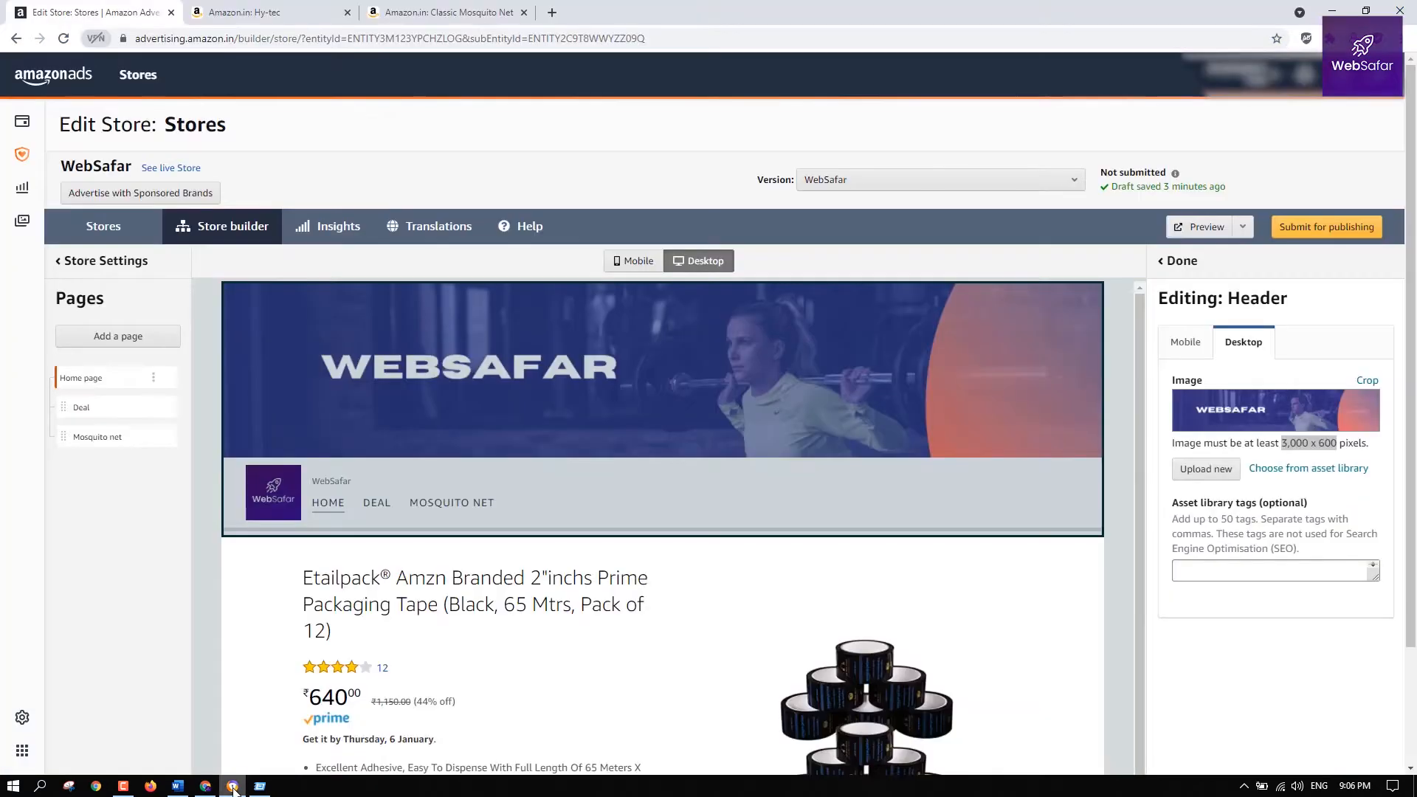
left_click(266, 13)
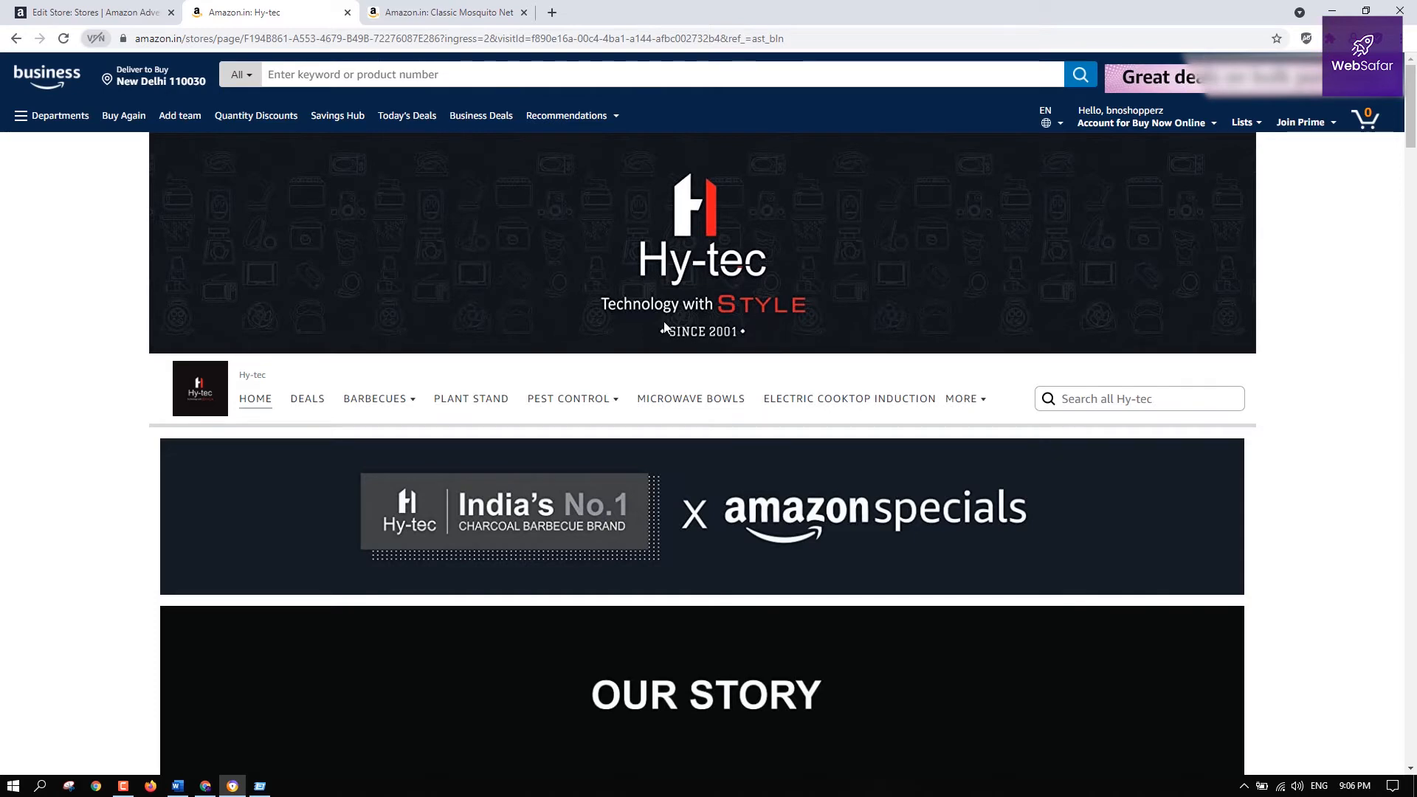
left_click(443, 12)
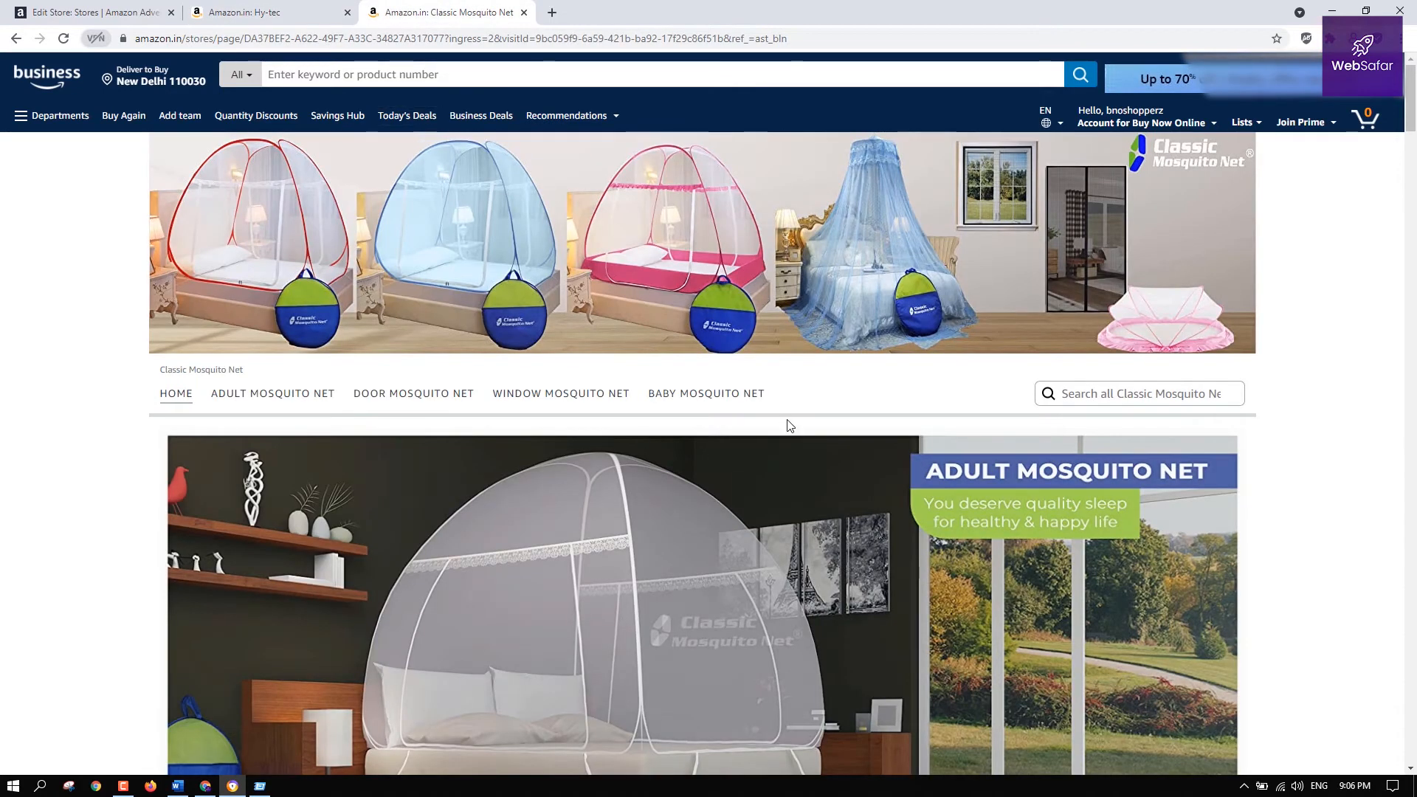
left_click(257, 12)
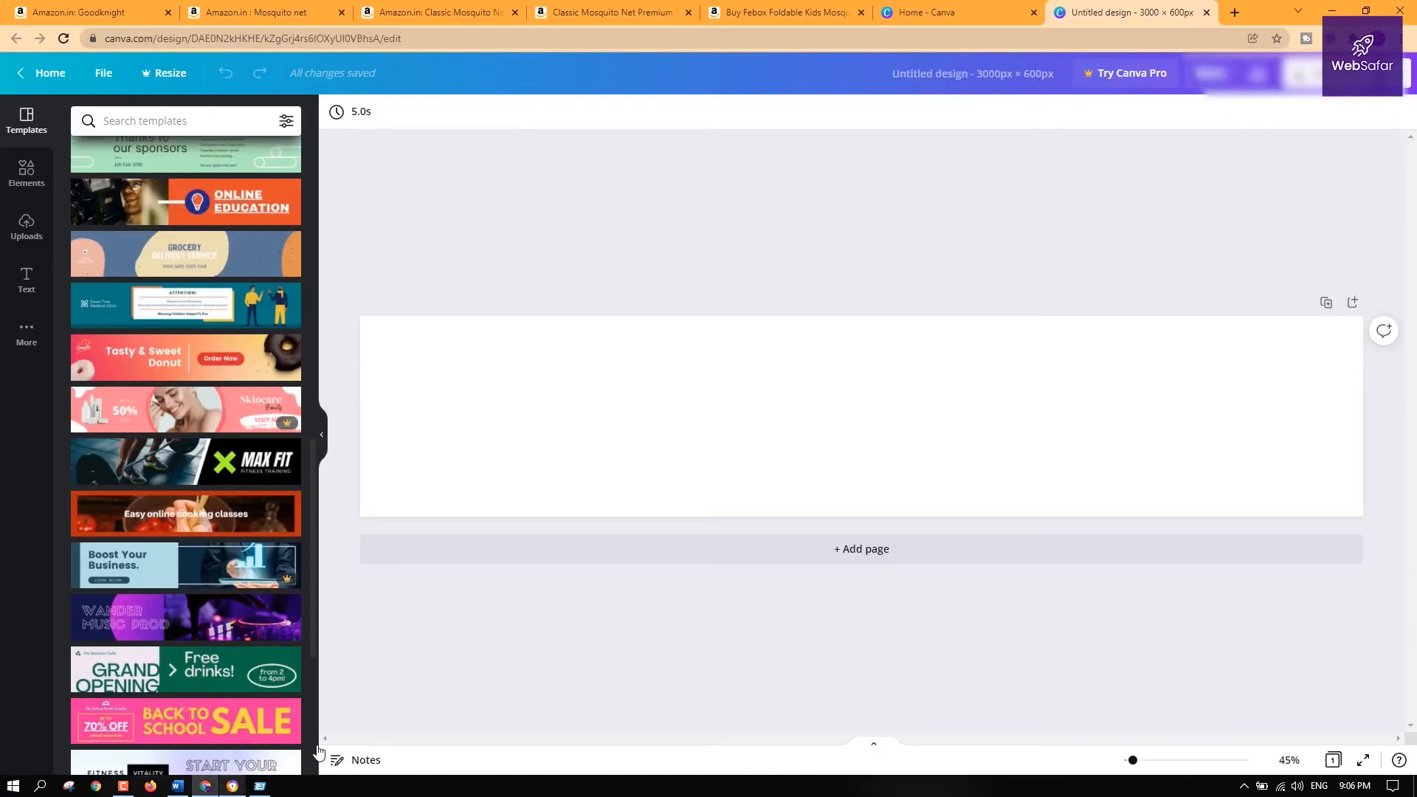
left_click(205, 786)
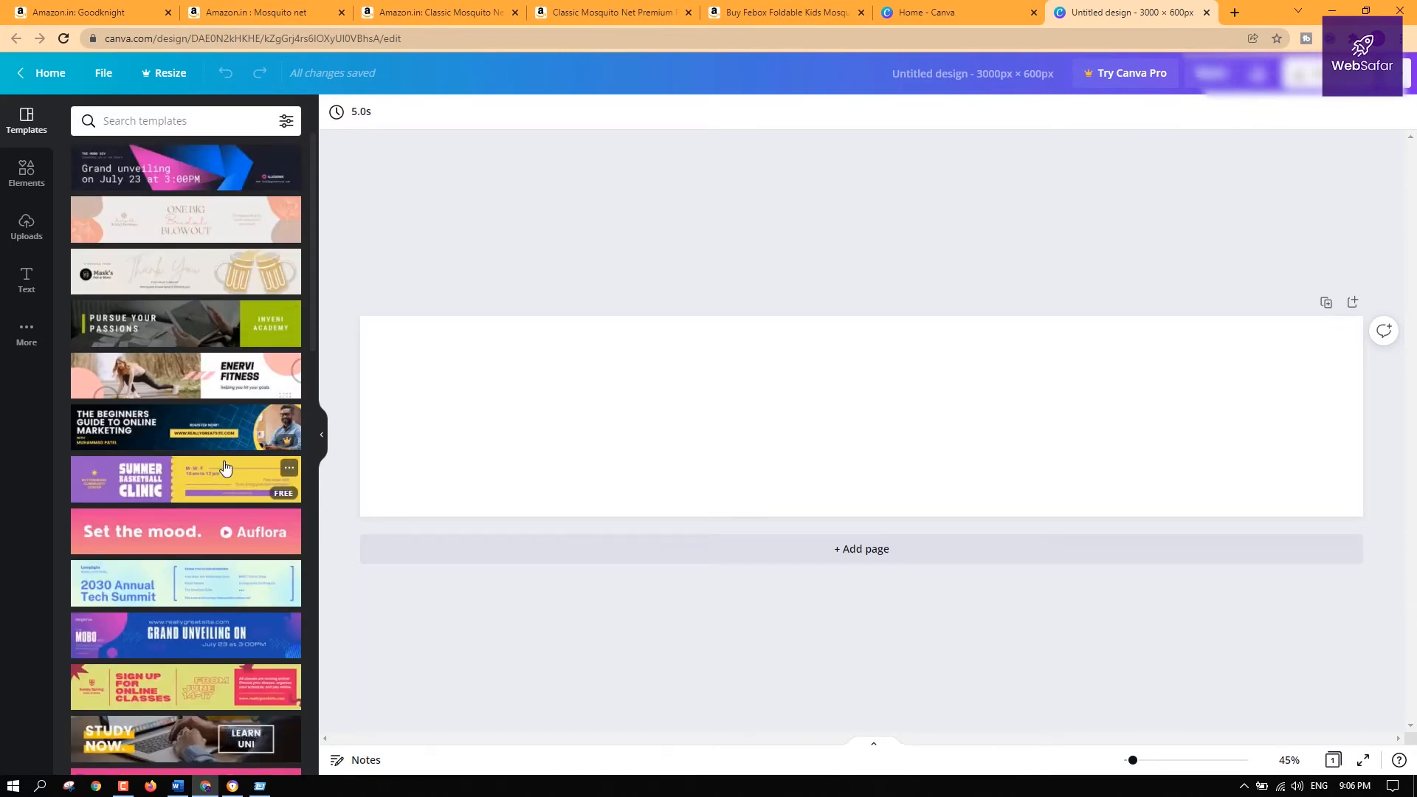
Apply the "Pursue Your Passions" banner template and change its headline to "HOME IMPROVEMENT"
left_click(181, 325)
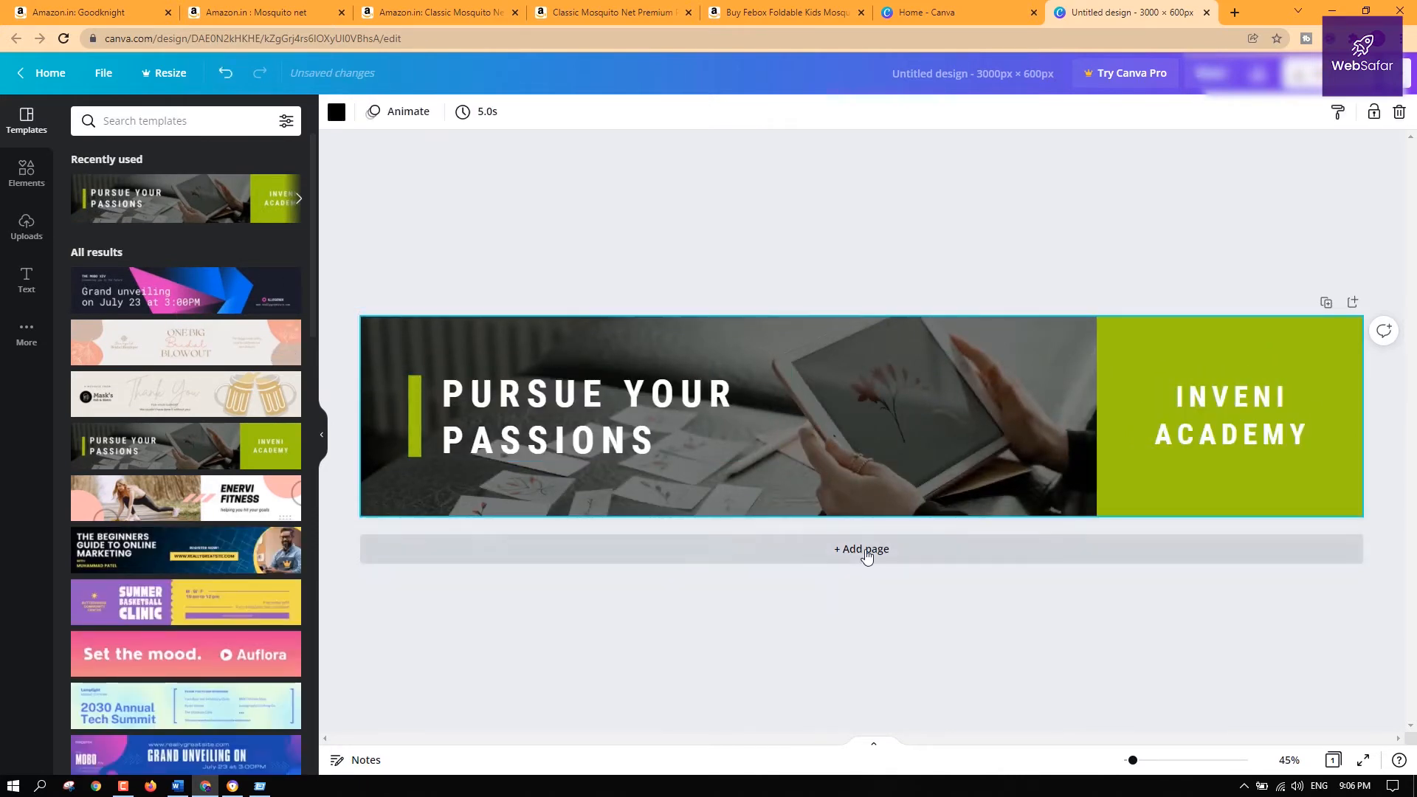
double_click(594, 398)
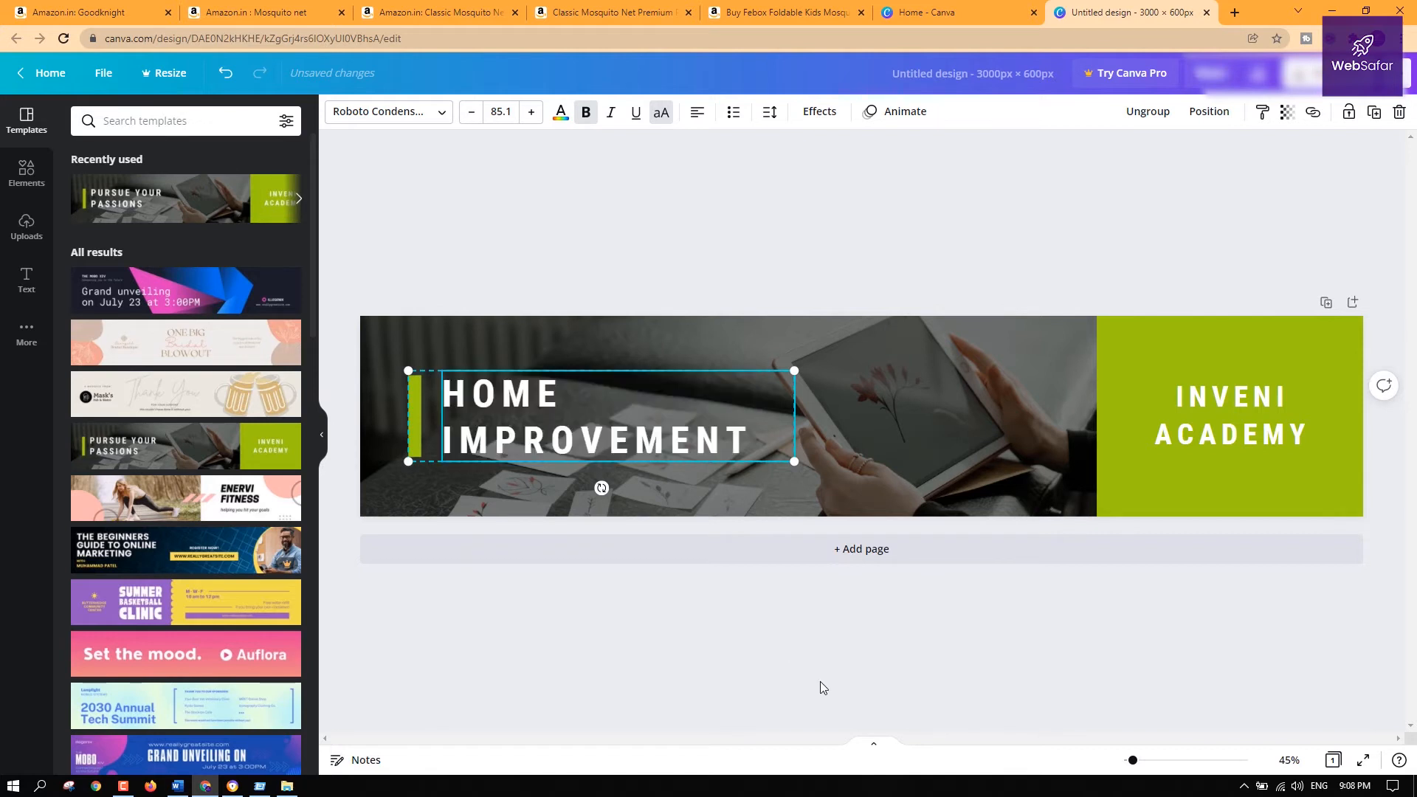
left_click(817, 679)
Replace the "INVENI ACADEMY" text on the green block with "WEBSAFAR"
double_click(1227, 399)
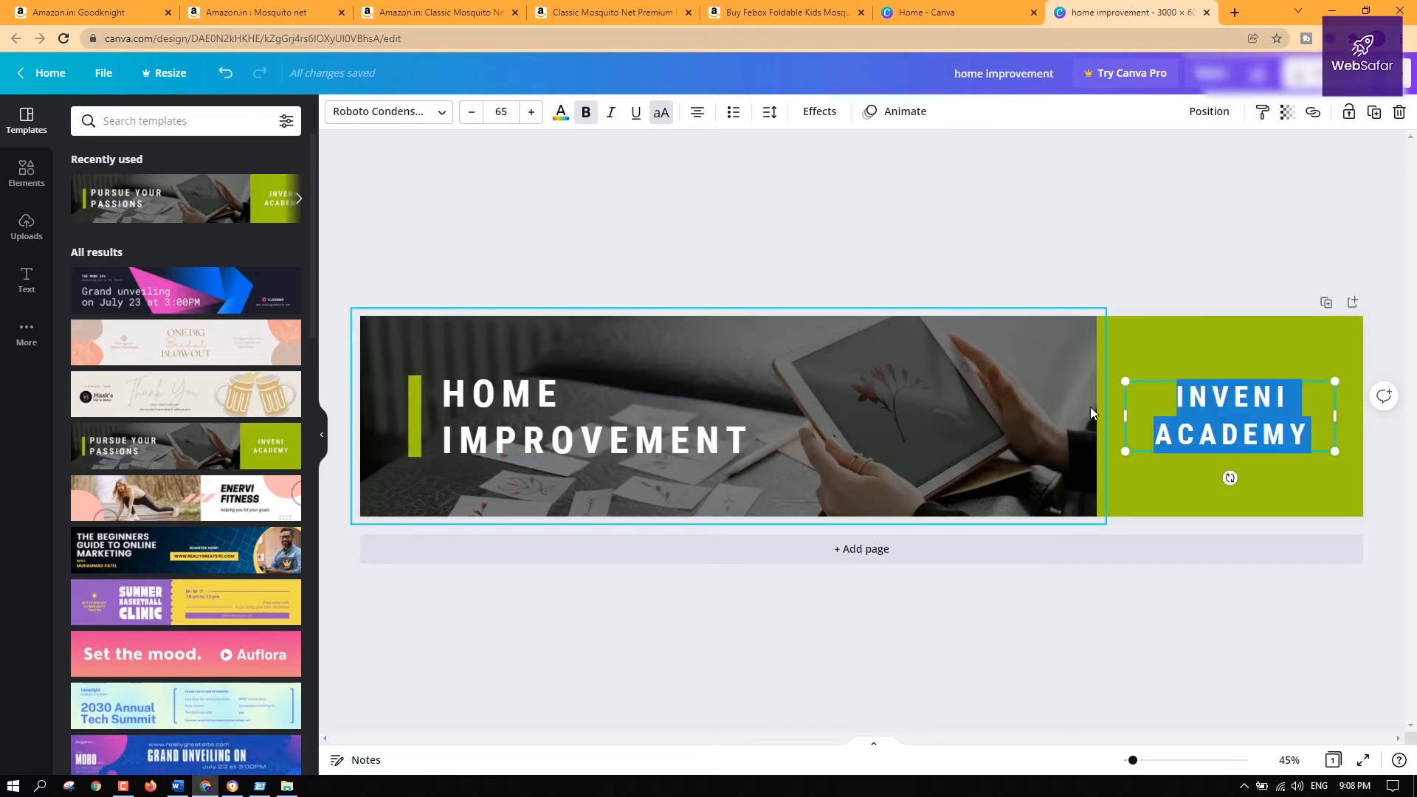
type("WEBSA")
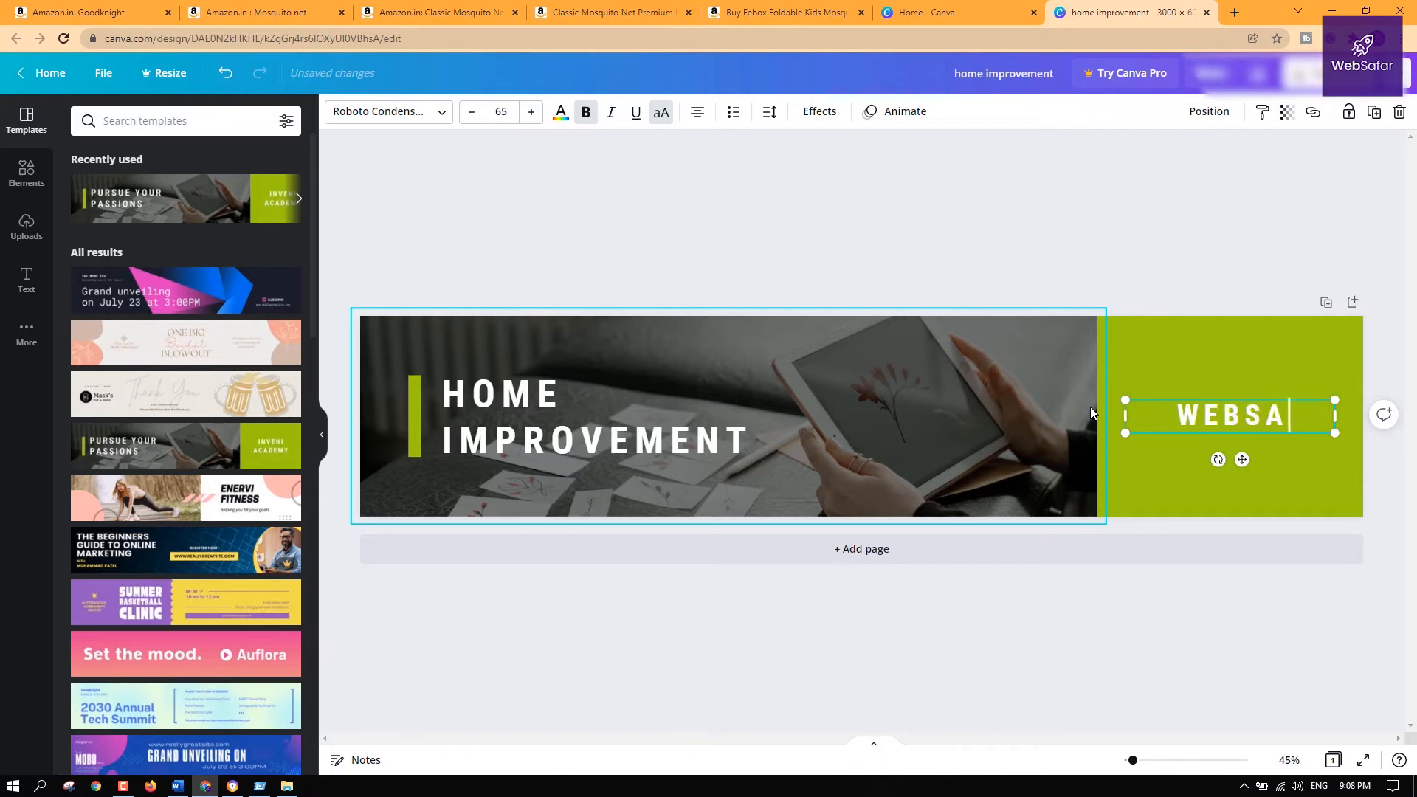
type("FAR")
left_click(1401, 520)
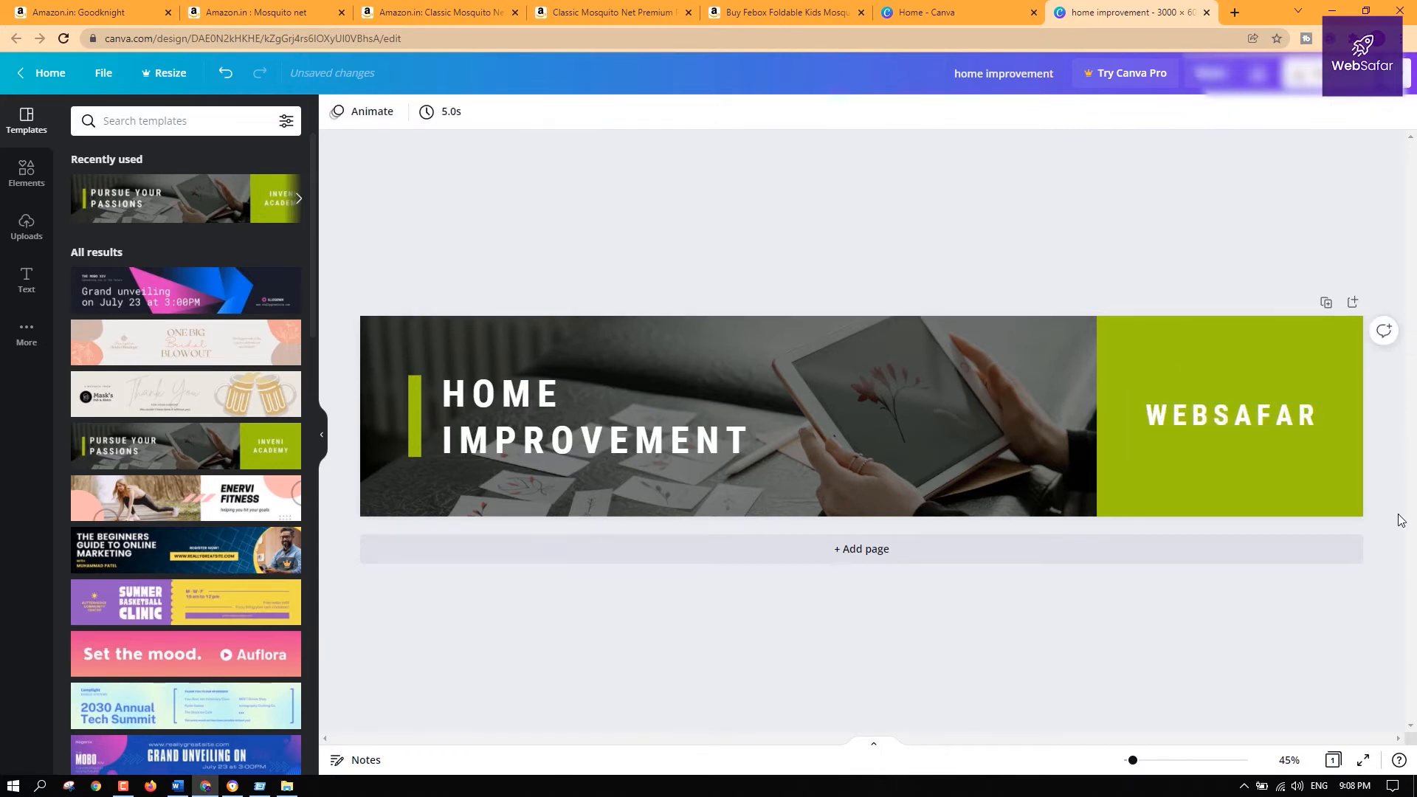
Recolor the green block behind WEBSAFAR and the accent bar beside the headline to the default violet
left_click(1225, 494)
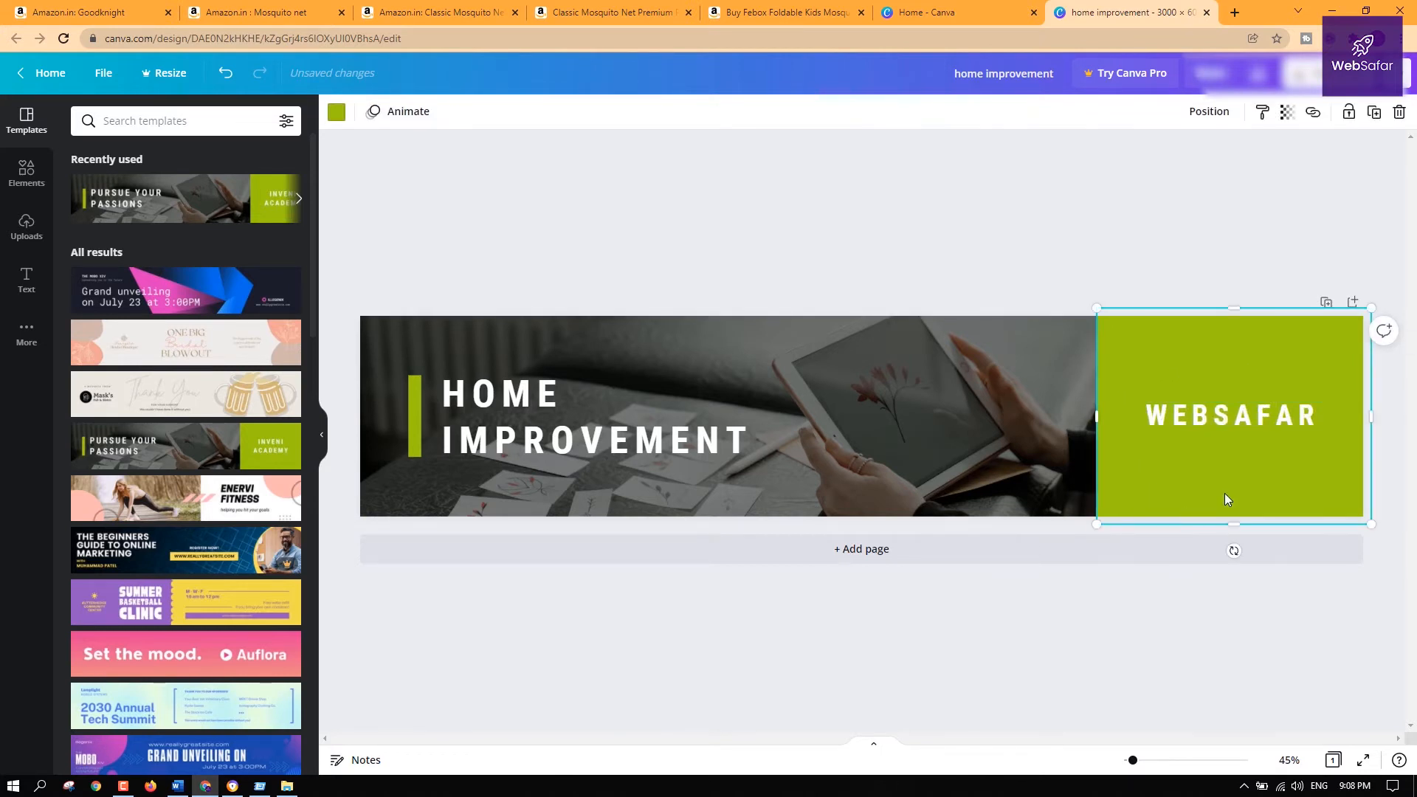
left_click(337, 114)
left_click(285, 440)
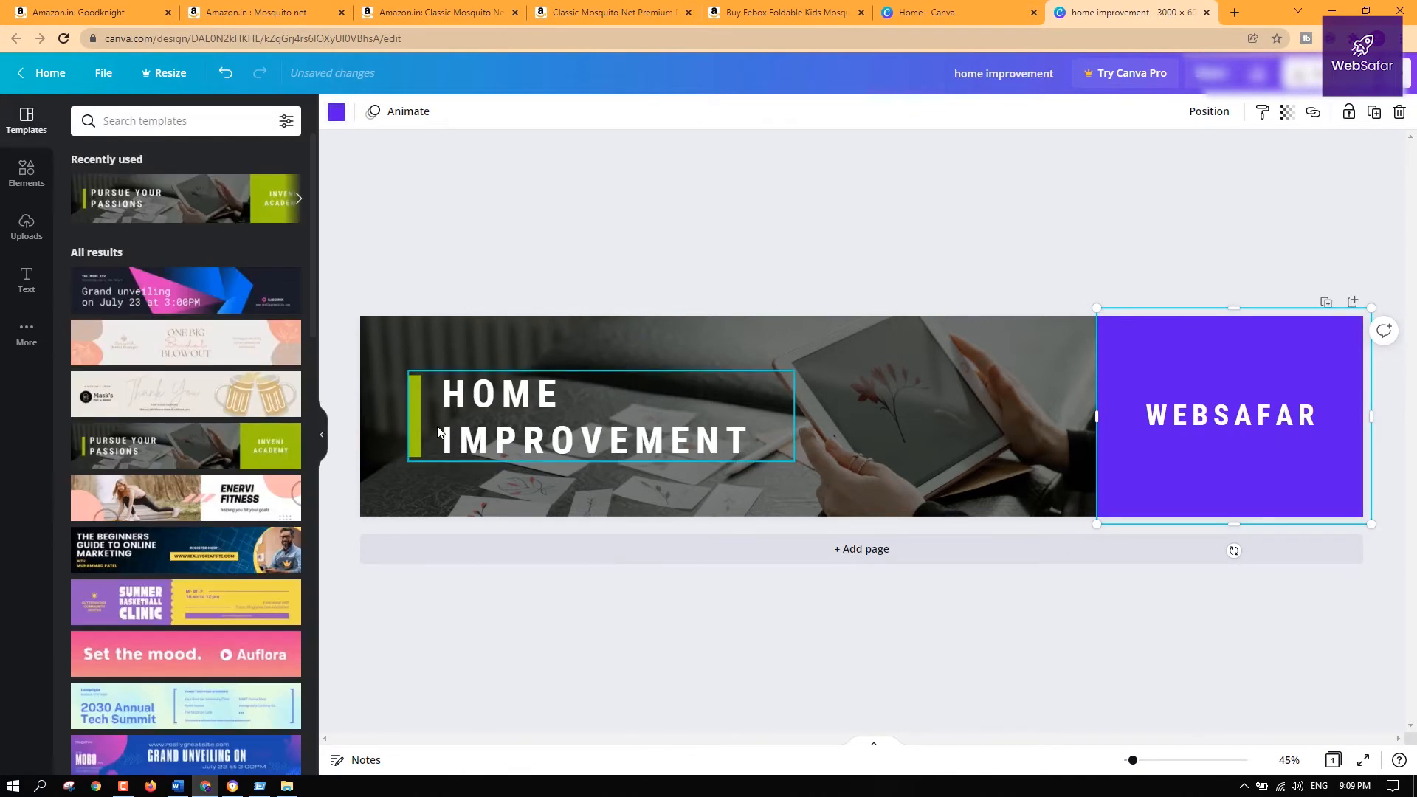
left_click(420, 415)
left_click(336, 113)
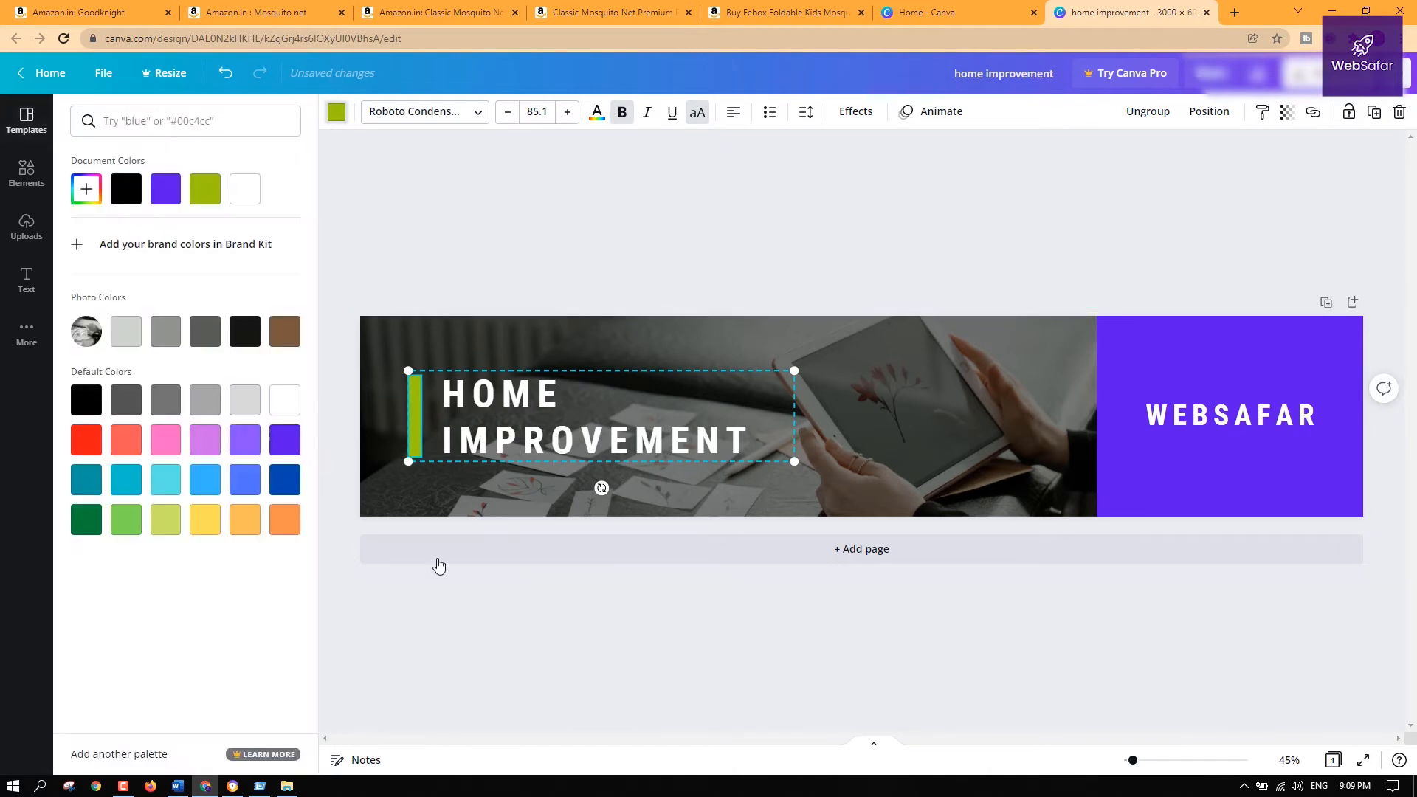
left_click(285, 440)
left_click(947, 400)
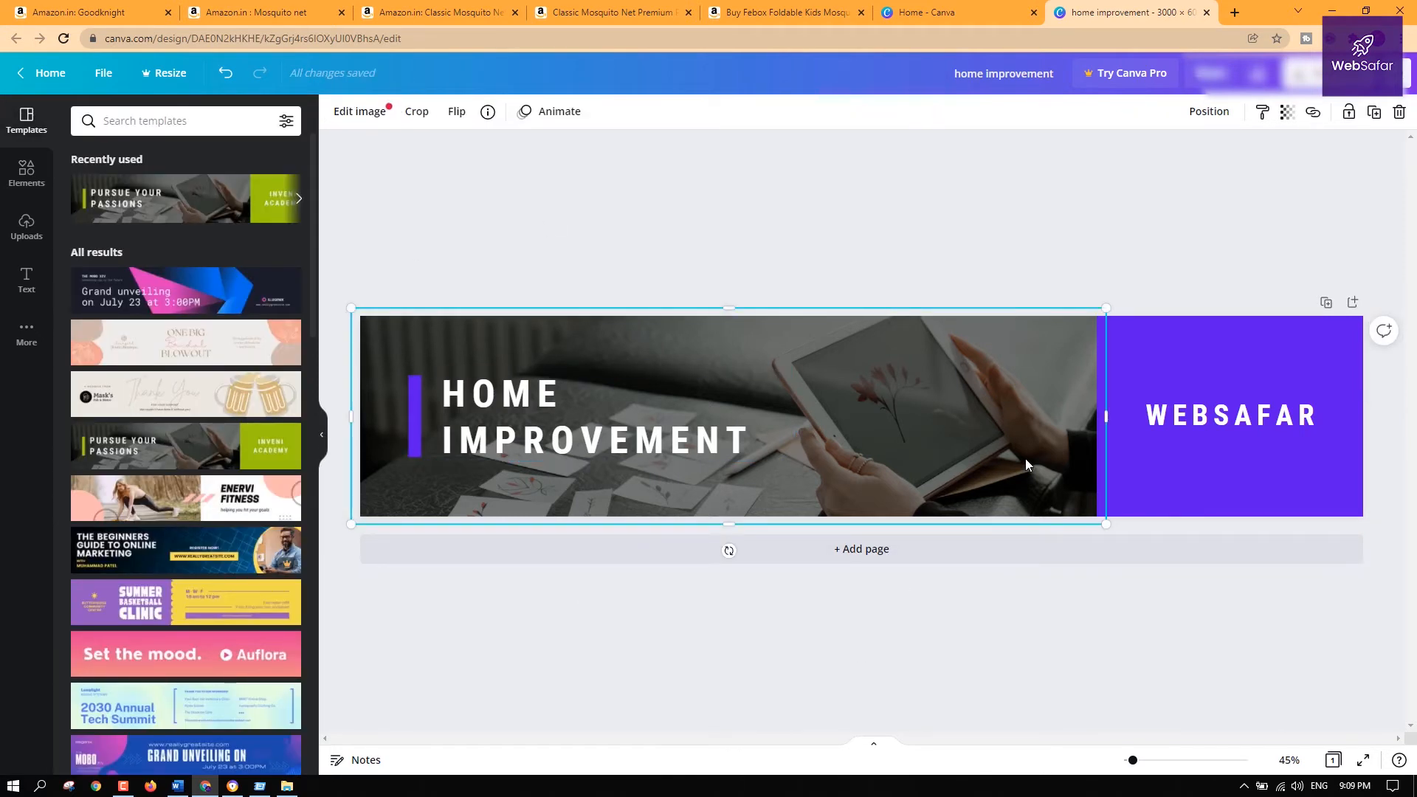
left_click(947, 13)
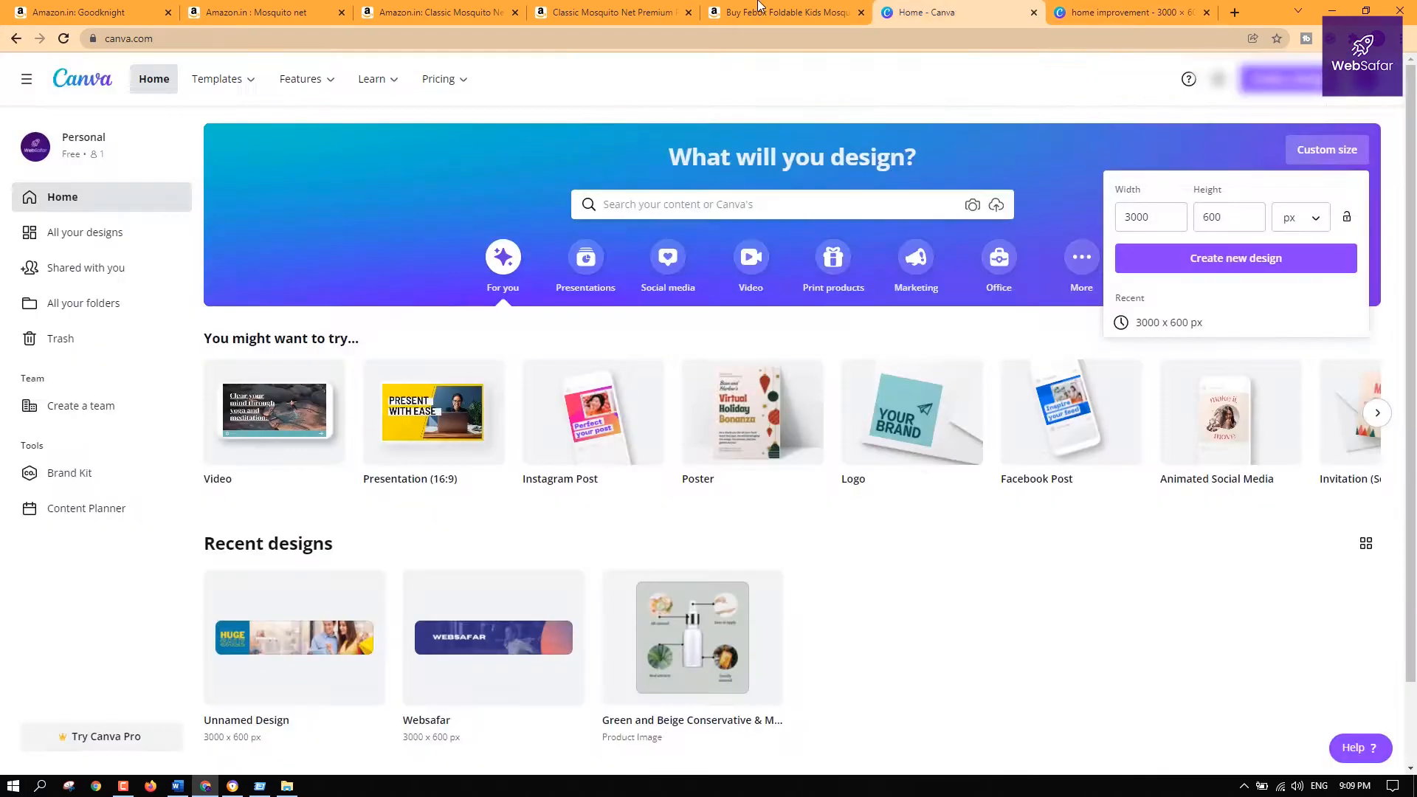
key("ctrl+shift+Tab")
key("ctrl+shift+Tab")
key("ctrl+shift+Tab")
key("ctrl+shift+Tab")
key("ctrl+shift+Tab")
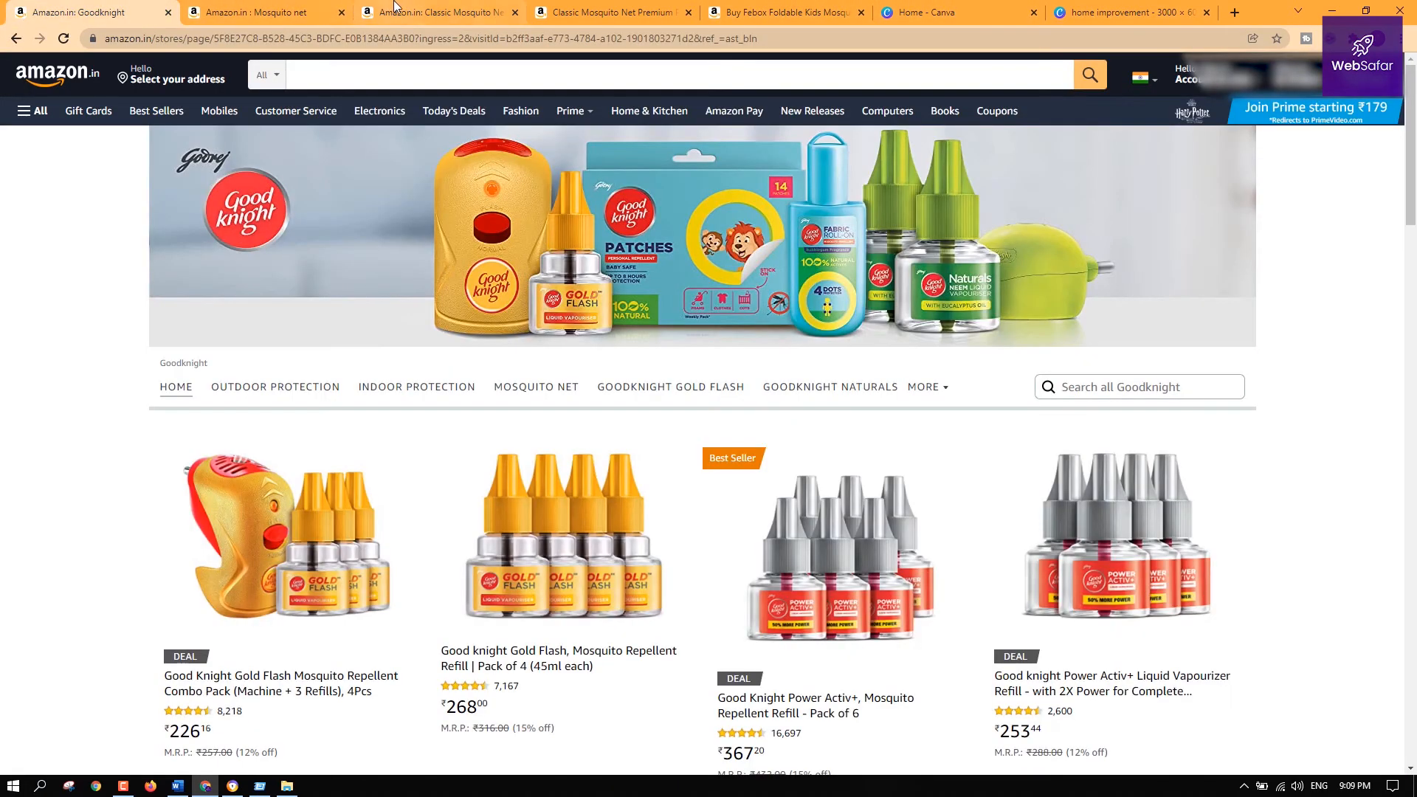
key("ctrl+shift+Tab")
key("ctrl+shift+Tab")
key("ctrl+Tab")
key("ctrl+shift+Tab")
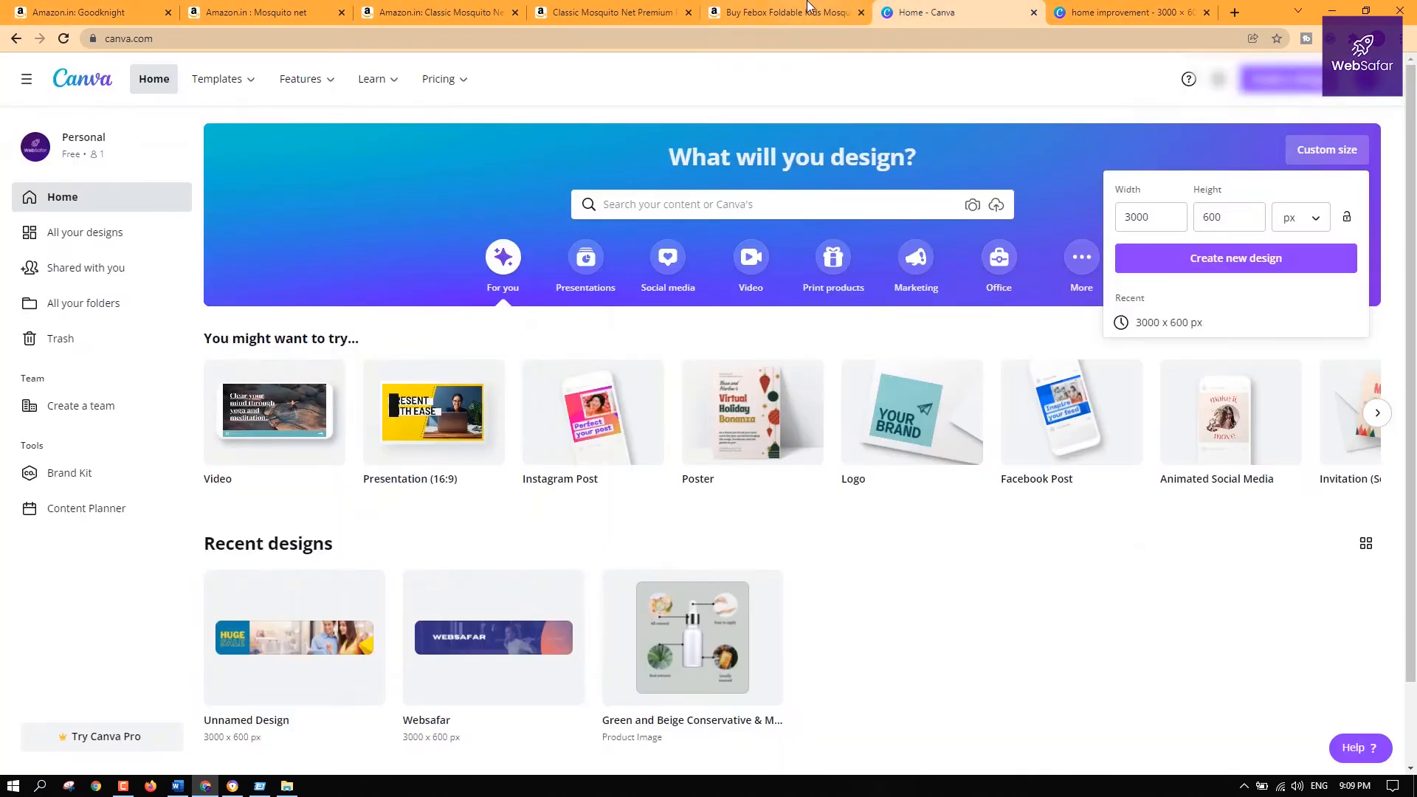
key("ctrl+shift+Tab")
Open freepik.com in a new tab and search for "home improvement"
key("ctrl+t")
type("freepik.com")
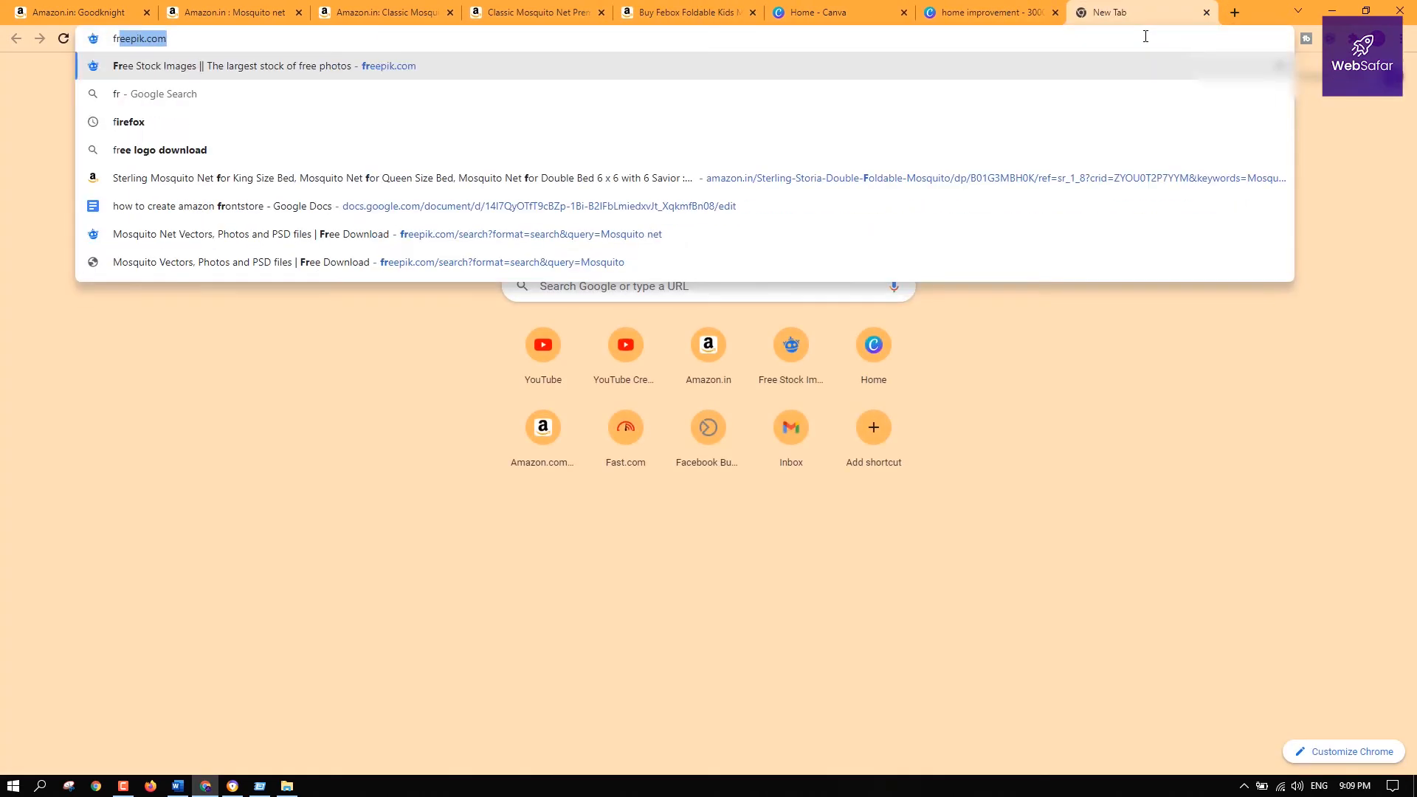
key("Right")
key("Return")
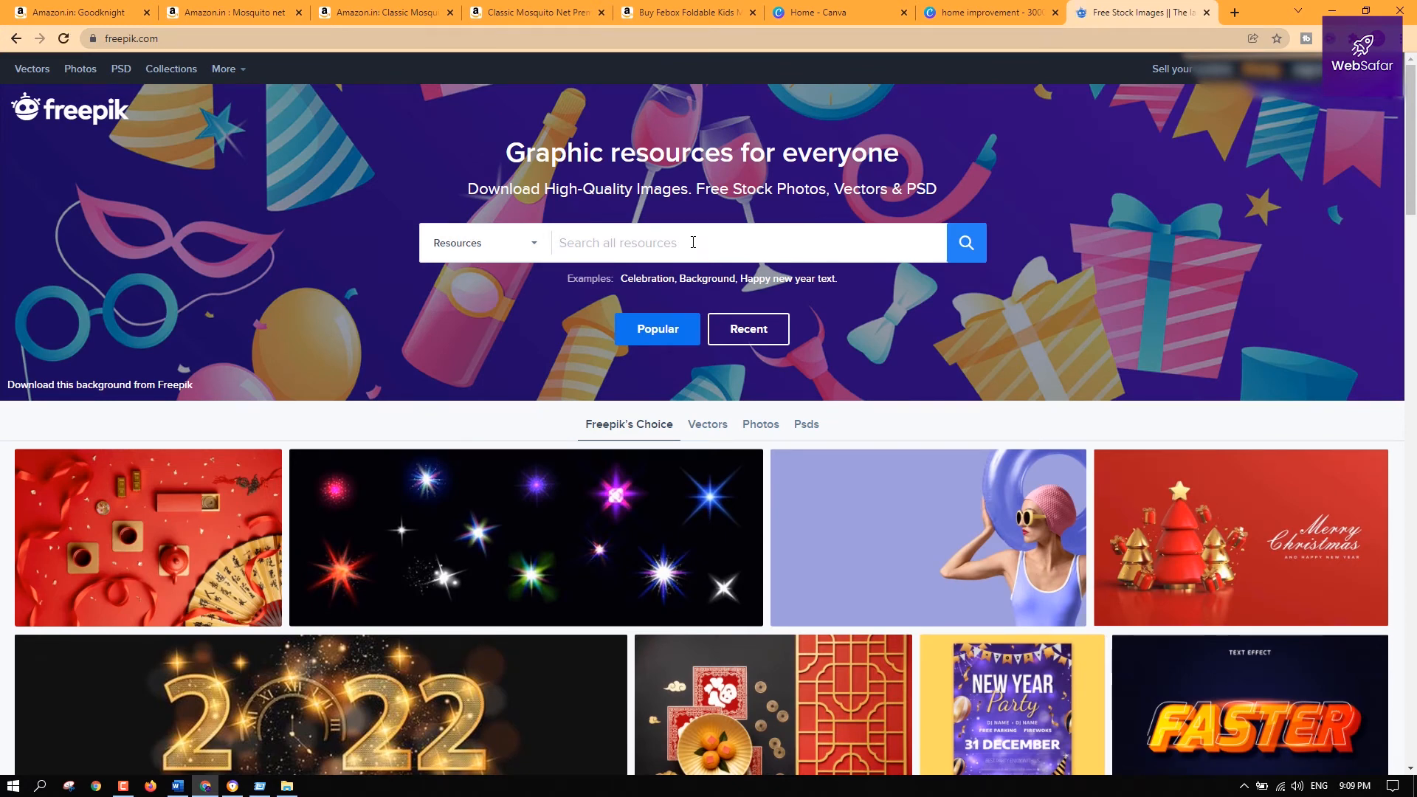
left_click(693, 242)
type("home improvement")
key("Return")
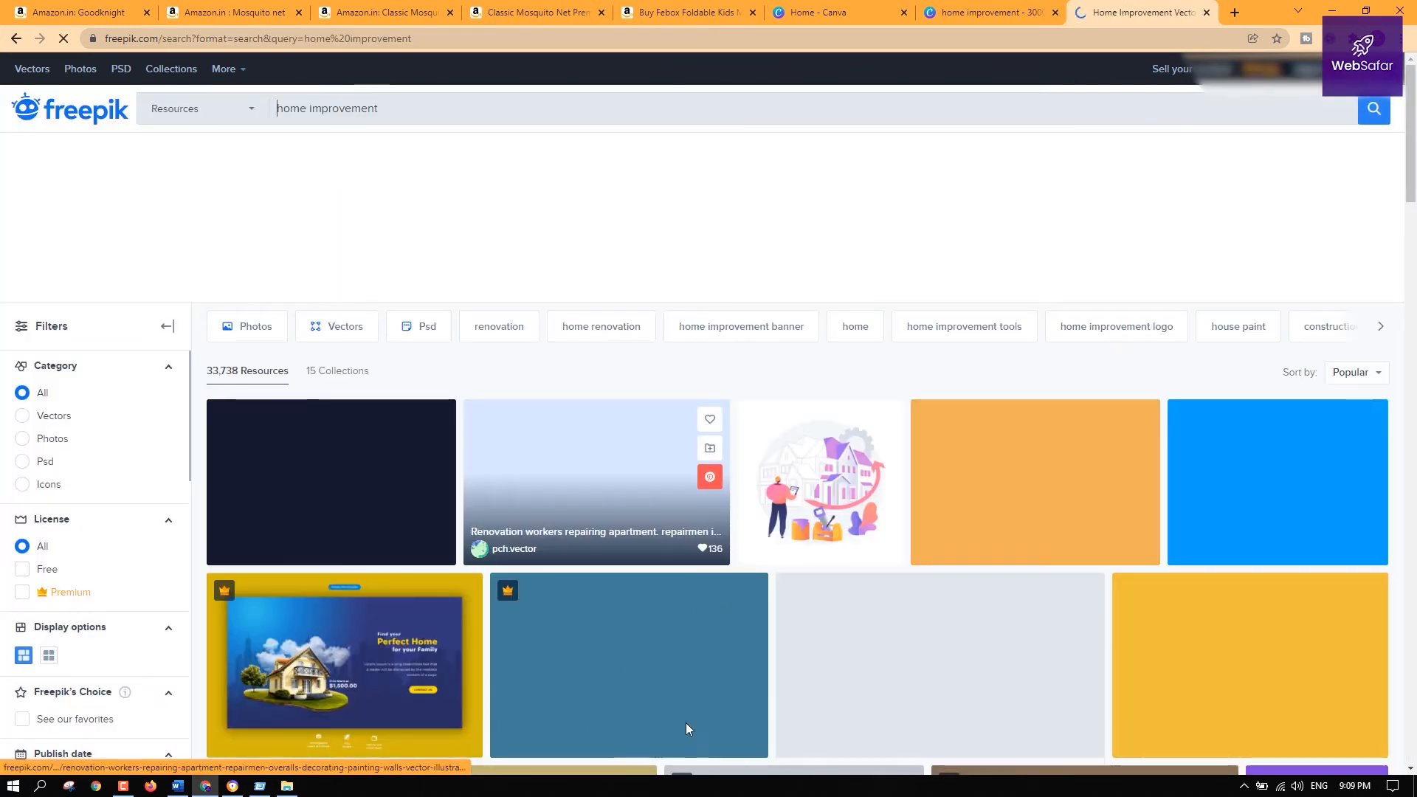
Filter the Freepik results to photos and download the 3D rendering of the modern dining and living room
scroll(731, 652, "down", 5)
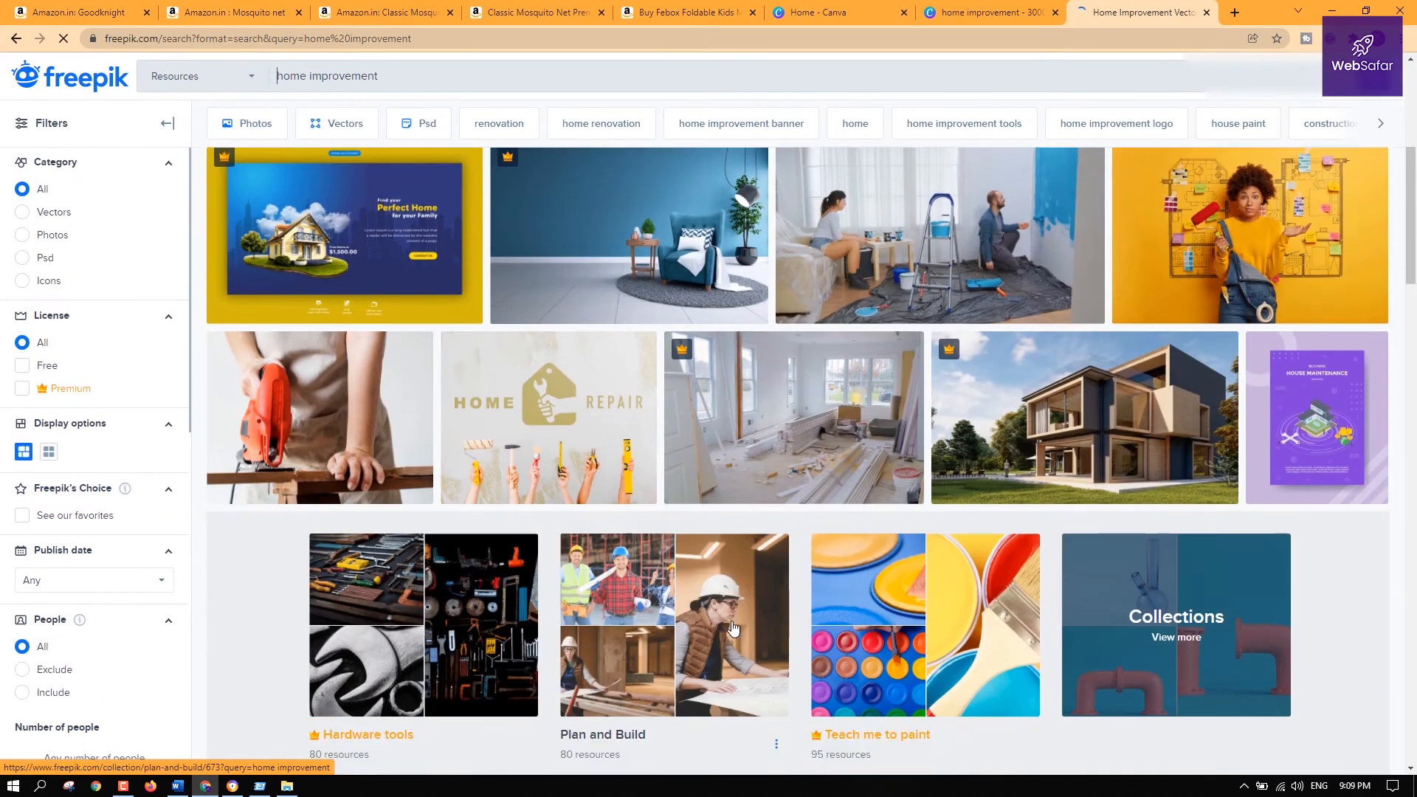
scroll(733, 628, "down", 4)
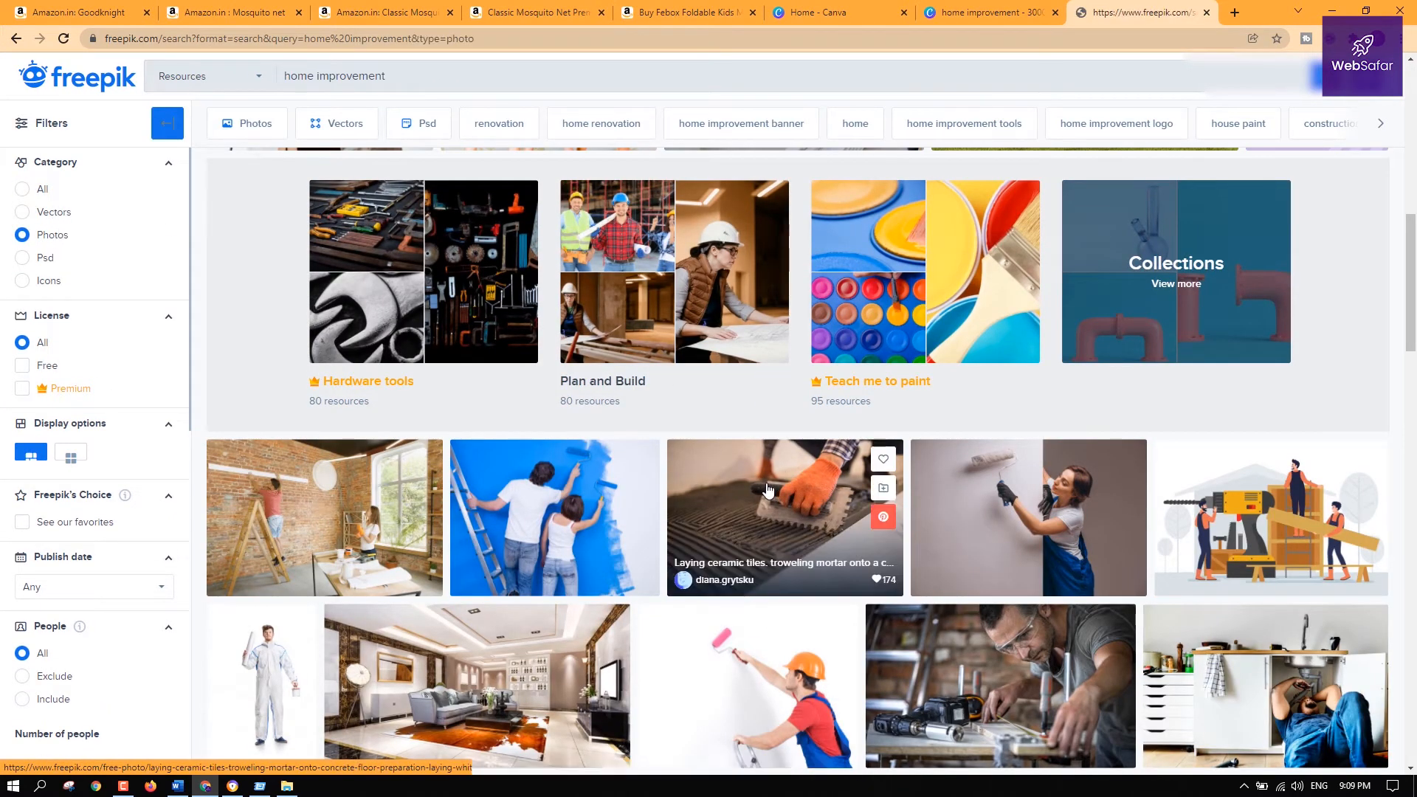
scroll(1026, 586, "down", 5)
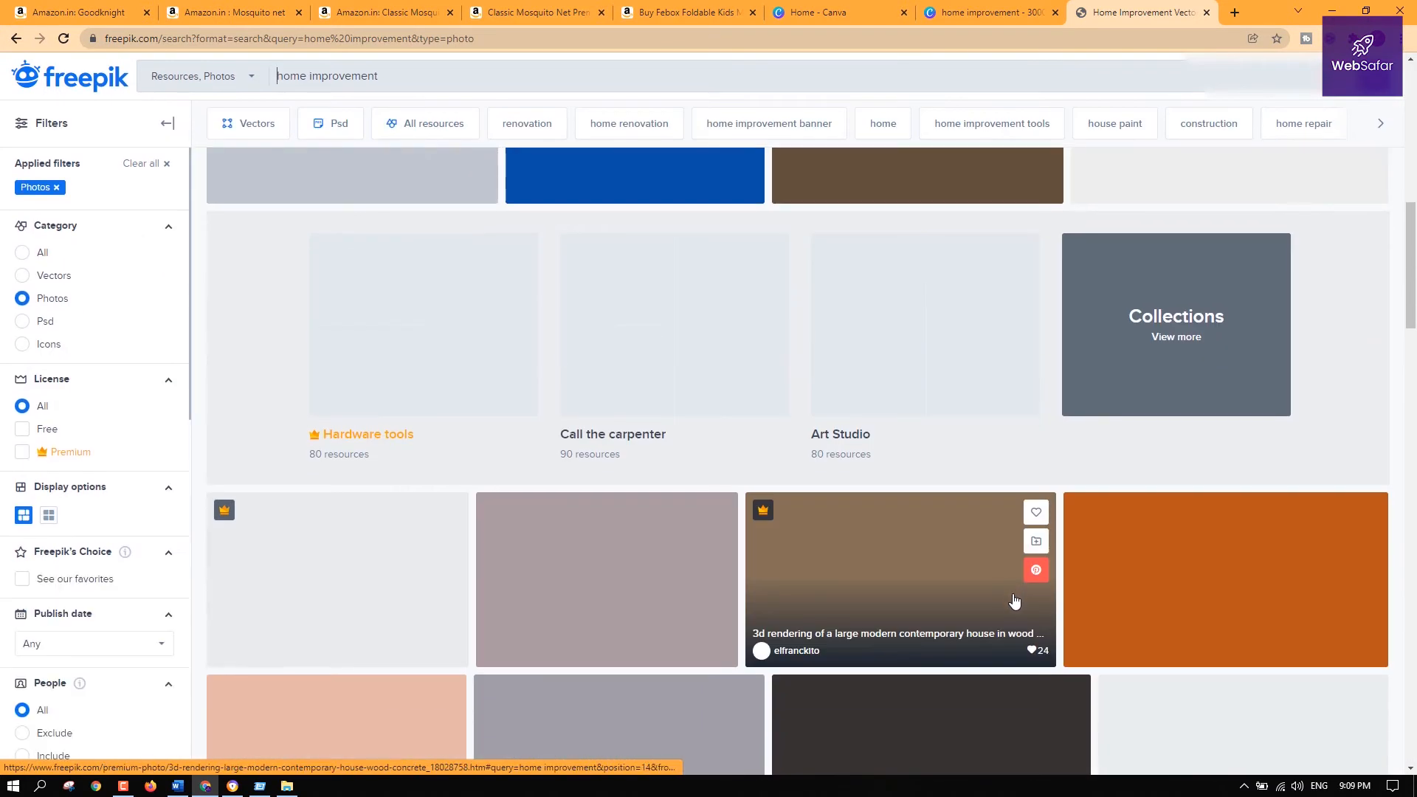
scroll(1066, 621, "down", 4)
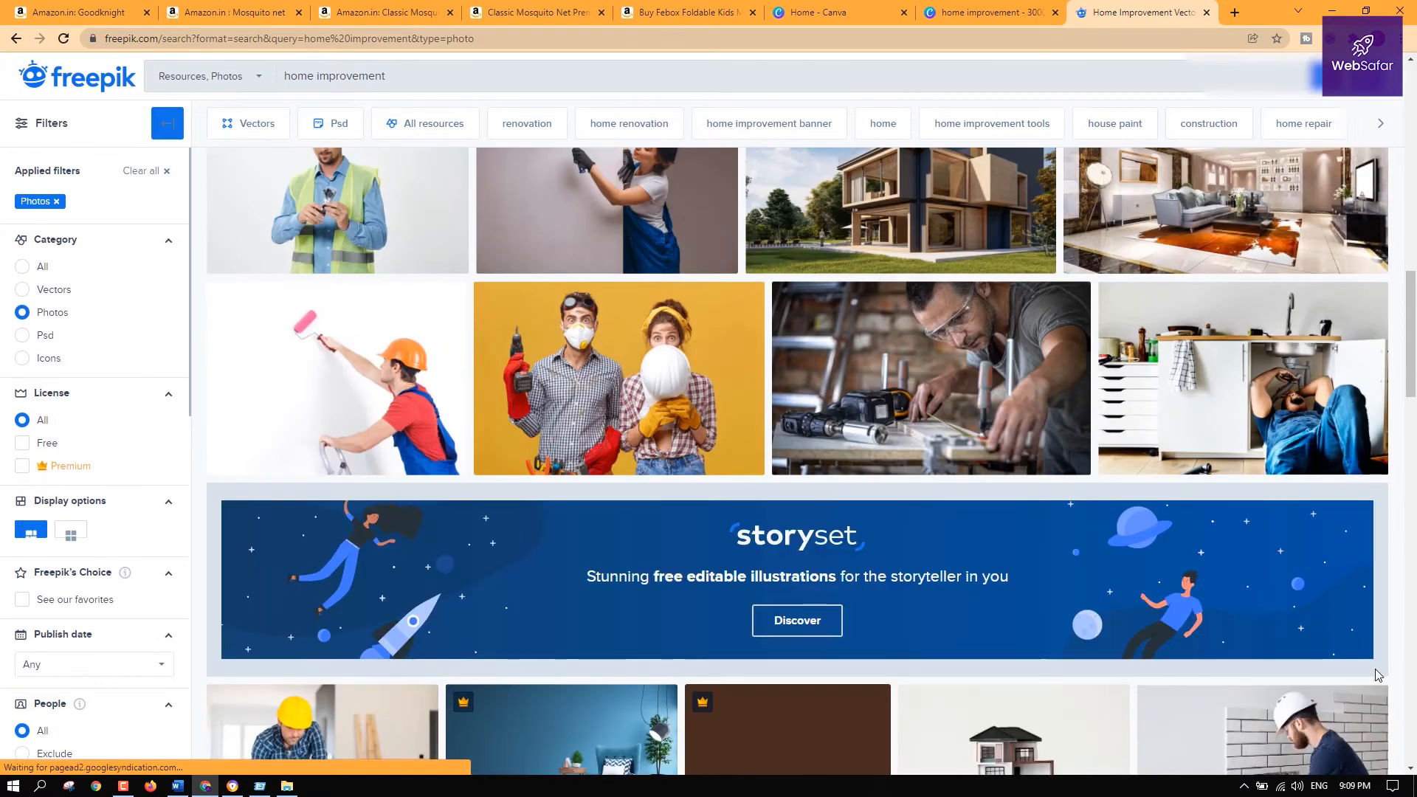
scroll(1365, 672, "down", 5)
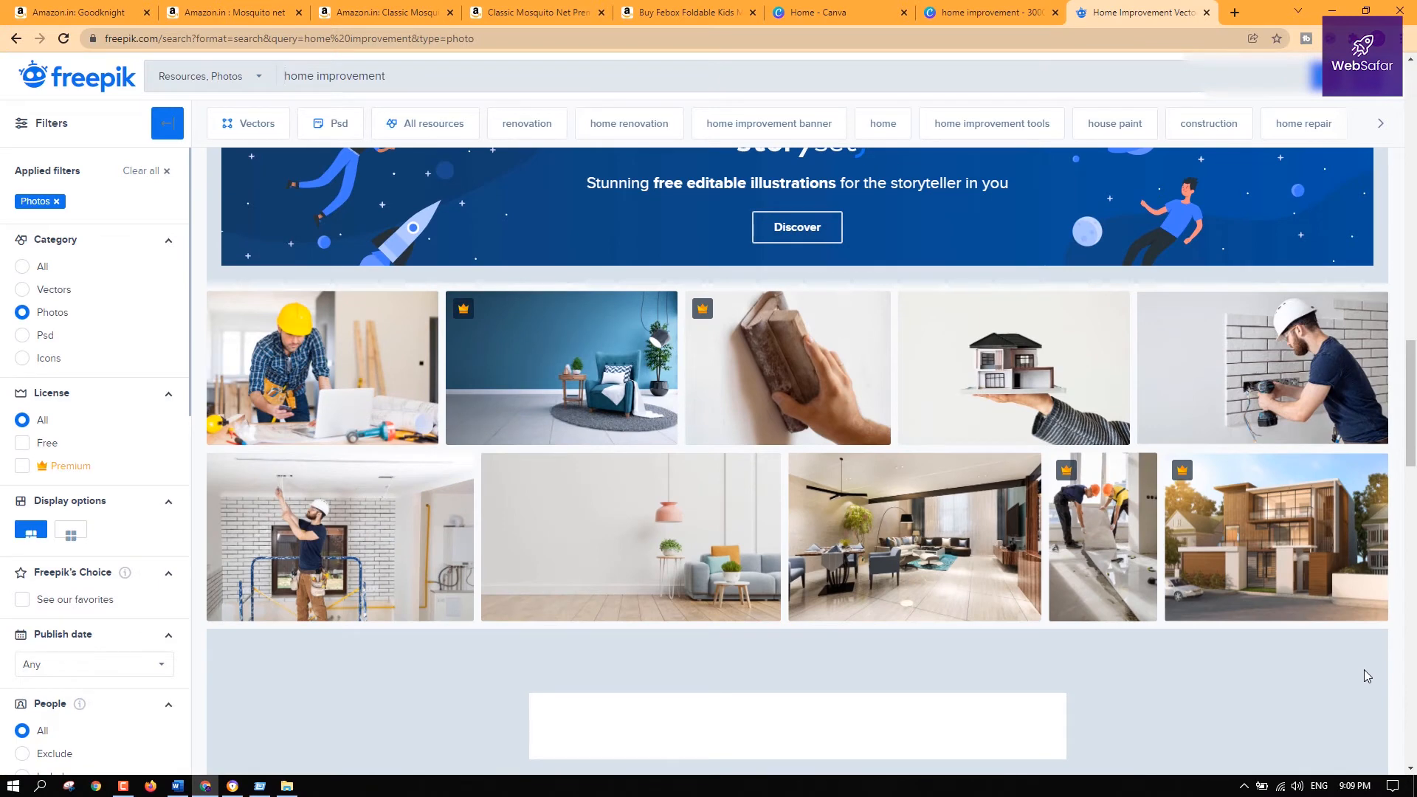
left_click(946, 547)
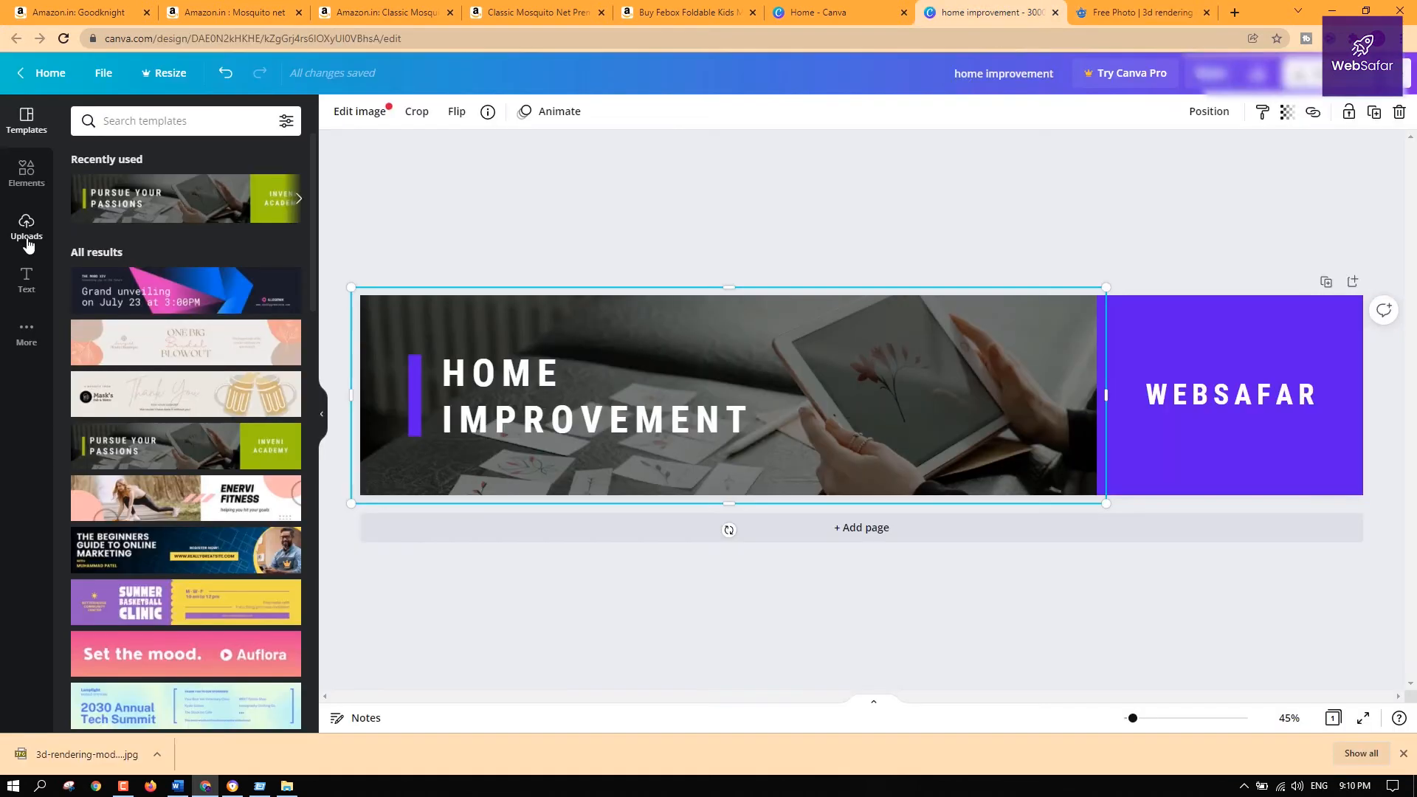
Return to the Canva banner and upload 3d-rendering-modern-dining-room-living-room-with-luxury-decor from the Downloads folder
left_click(26, 240)
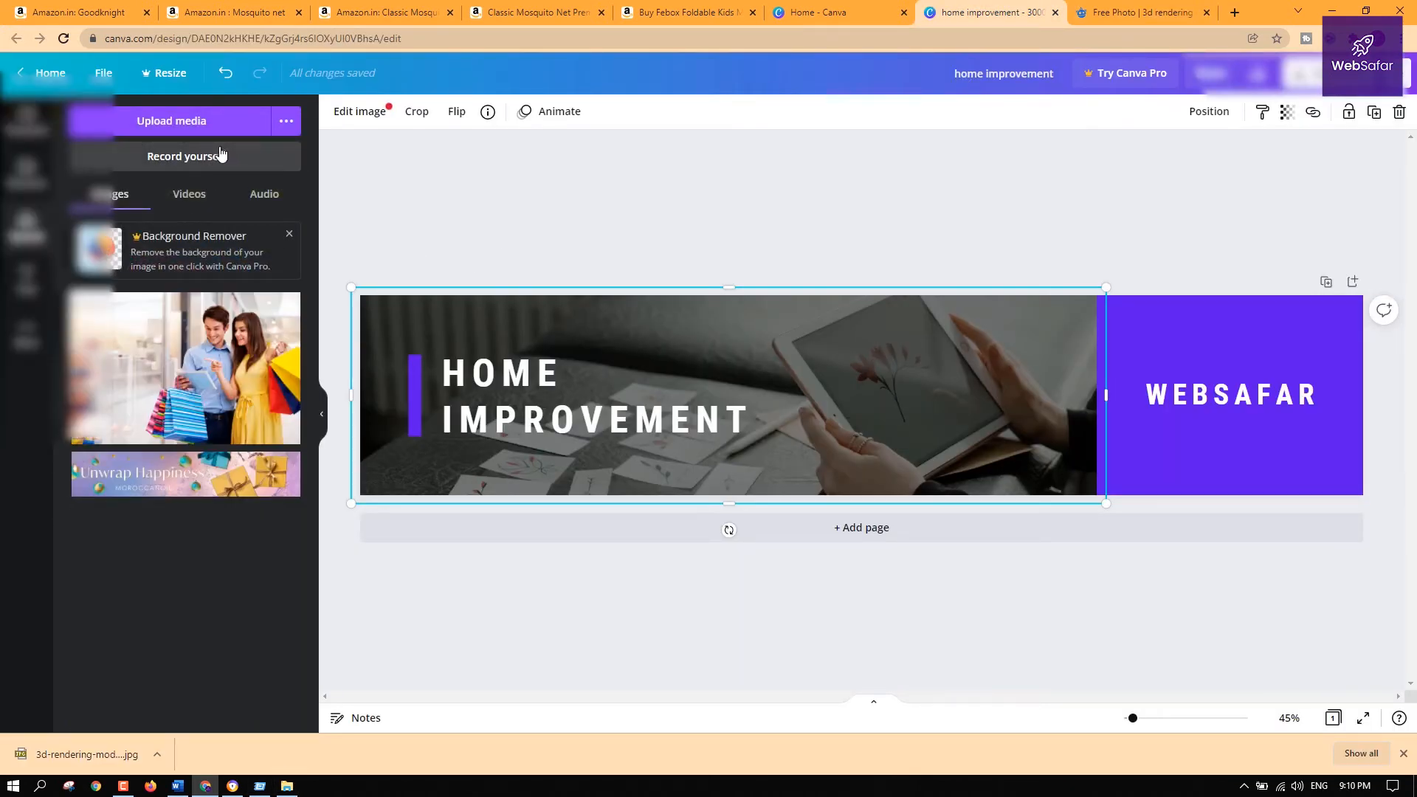
left_click(201, 127)
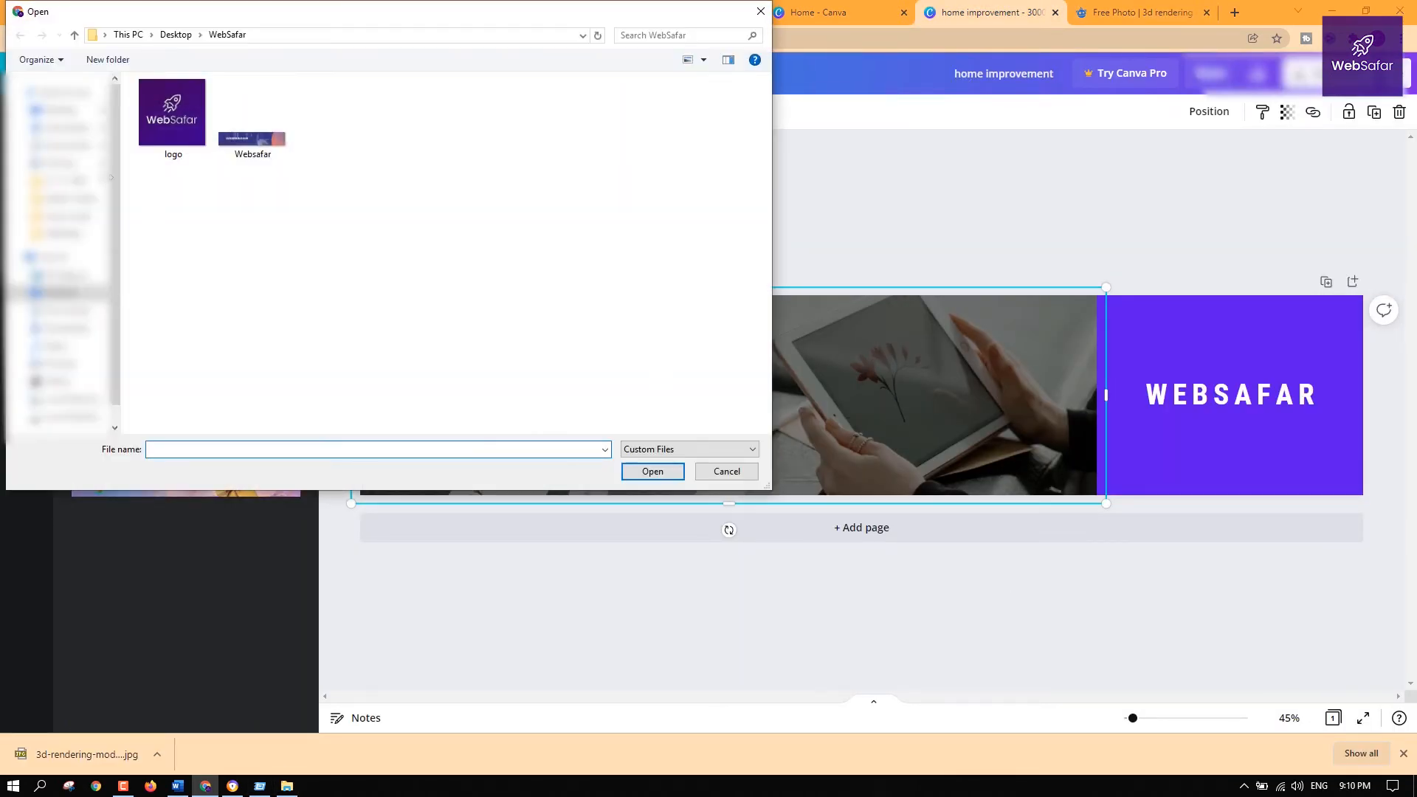
left_click(66, 128)
left_click(197, 129)
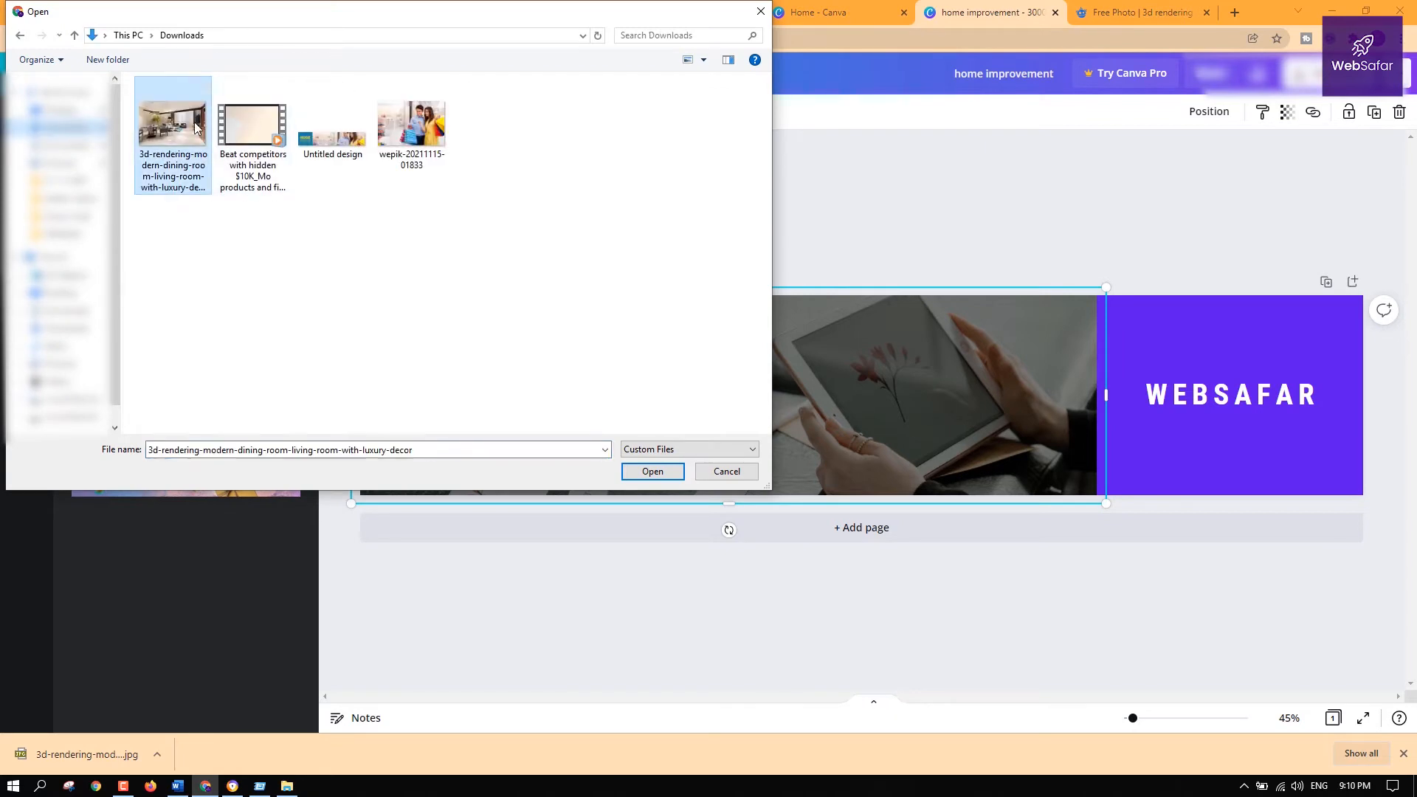
left_click(652, 471)
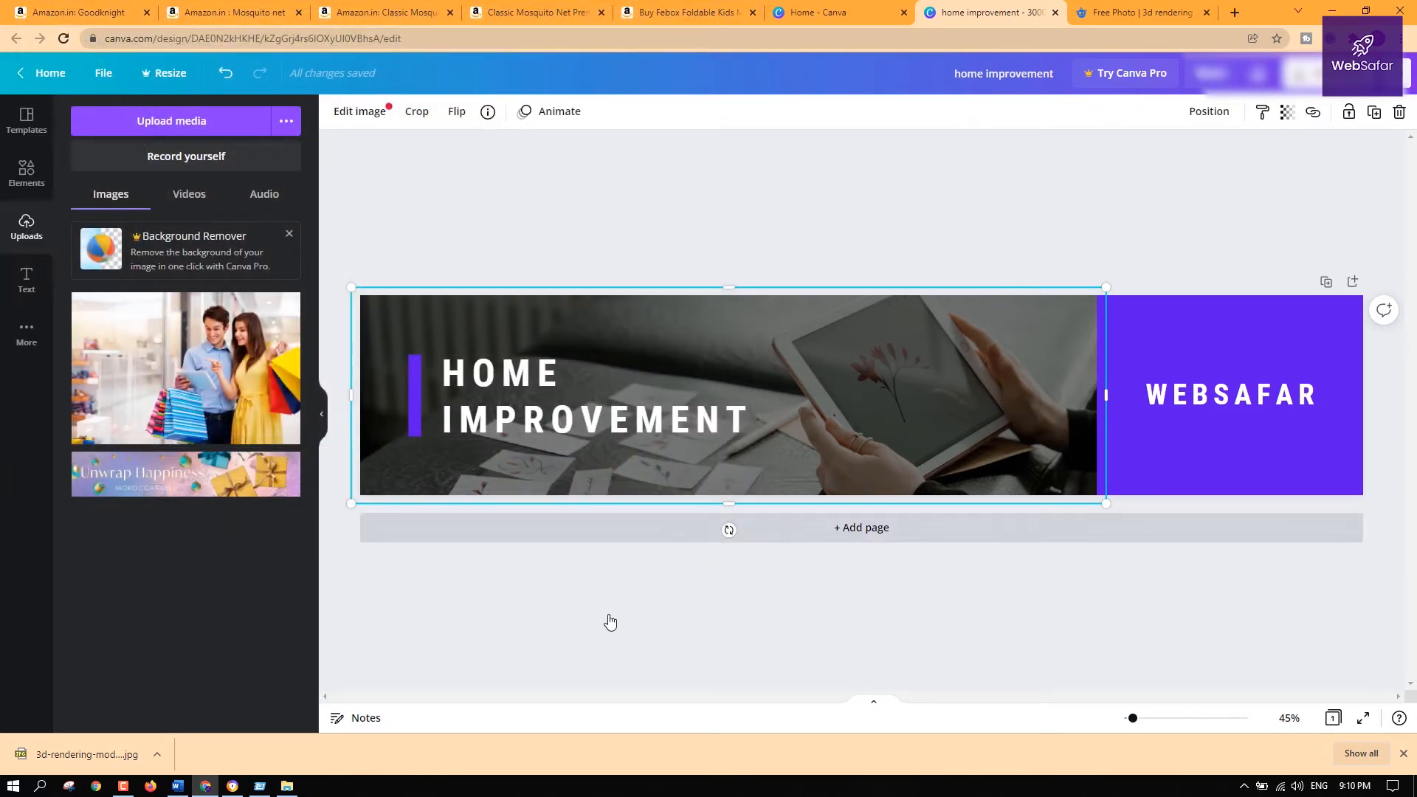
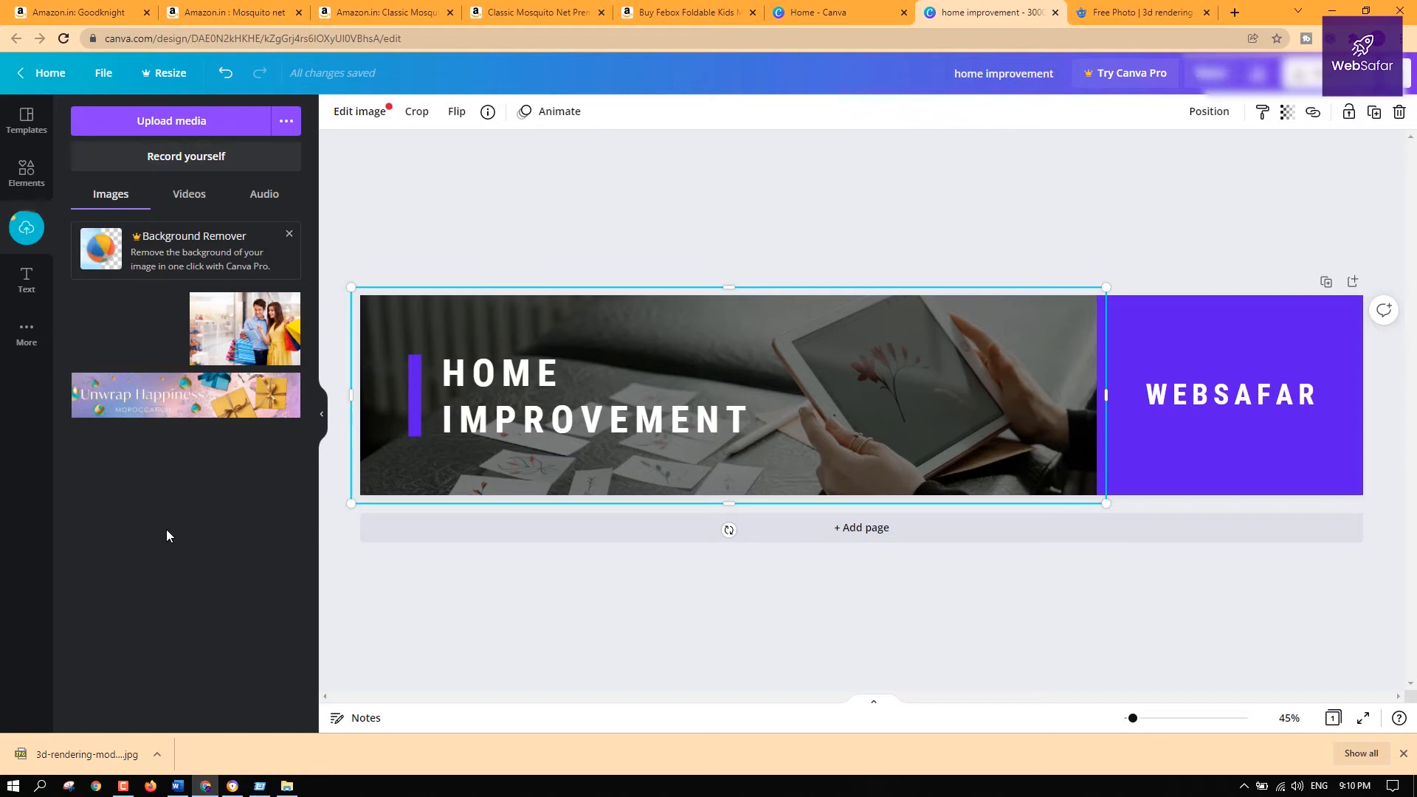
Add the uploaded room photo to the banner and enlarge it to cover the whole area beside the violet WEBSAFAR block
left_click(148, 334)
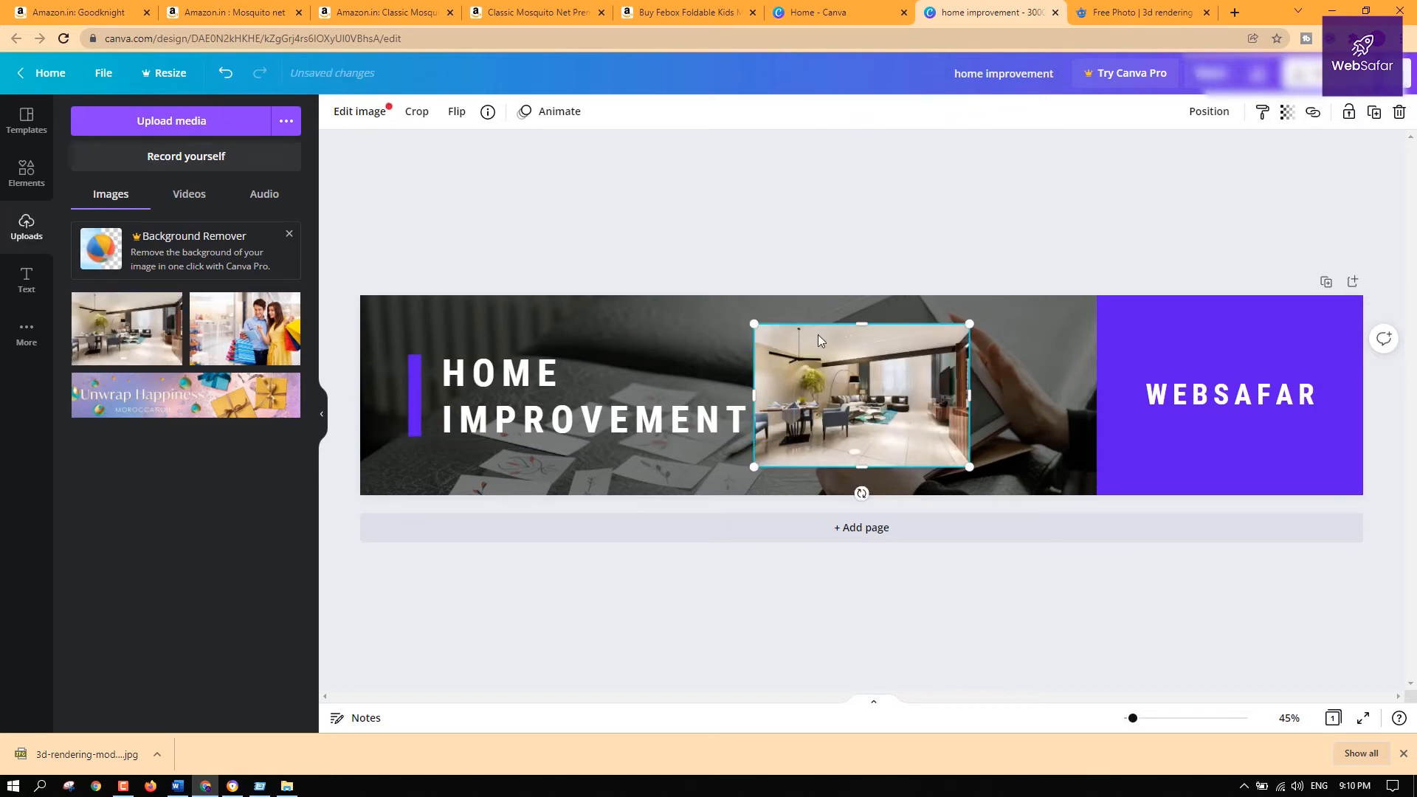
left_click_drag(754, 327, 490, 148)
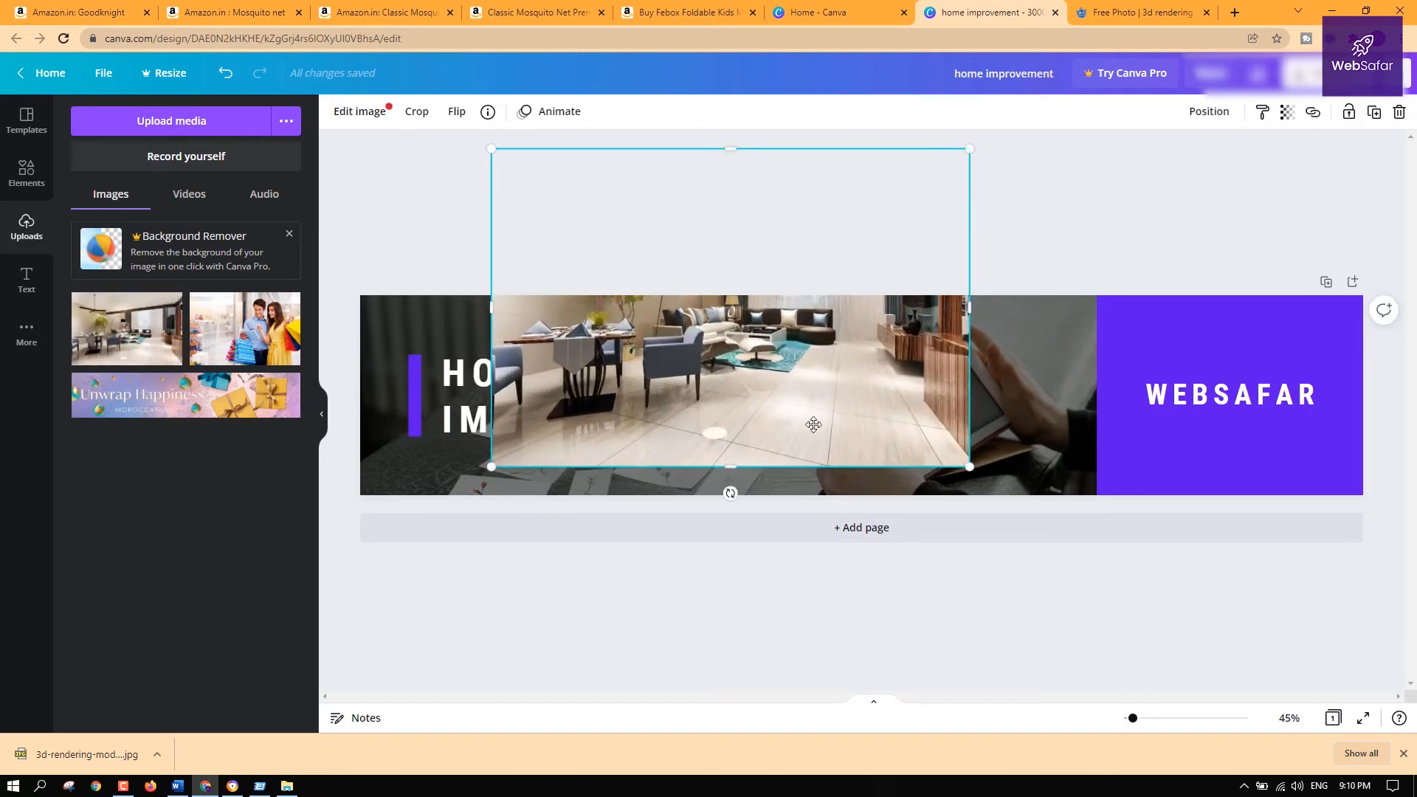
left_click_drag(812, 422, 696, 493)
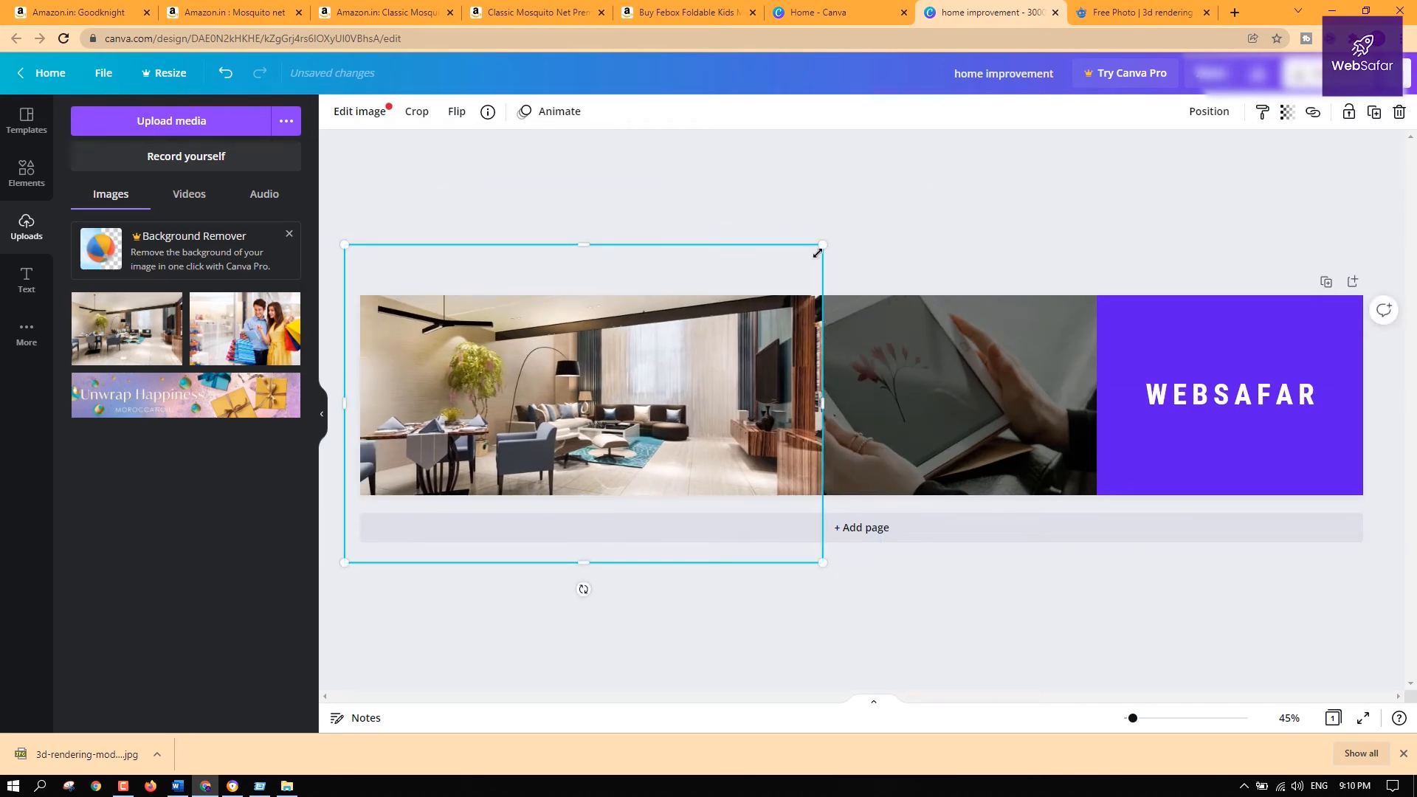
left_click_drag(823, 245, 1230, 266)
left_click_drag(927, 468, 938, 503)
Send the room photo behind the HOME IMPROVEMENT headline and make it partly transparent over the dark background photo
left_click(1211, 114)
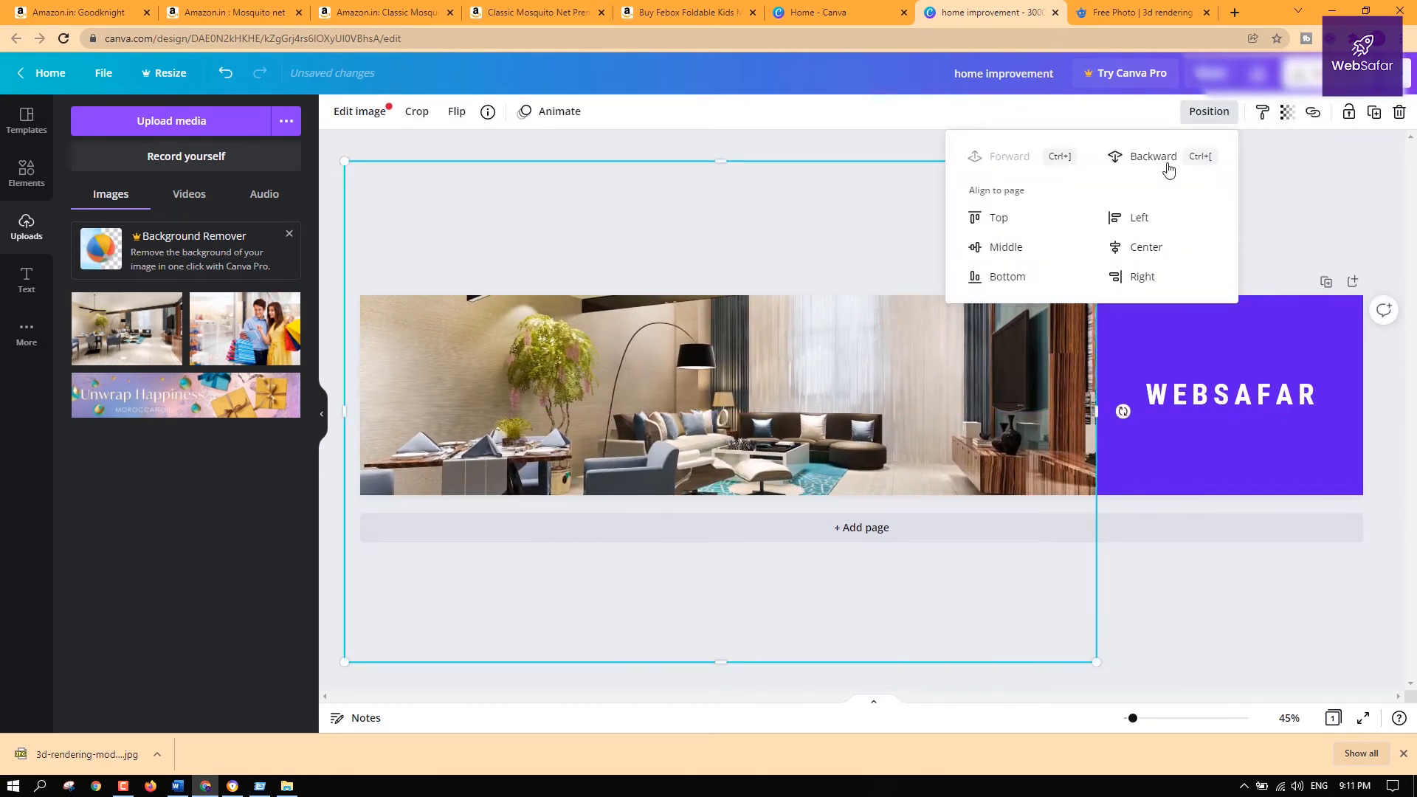
left_click(1155, 159)
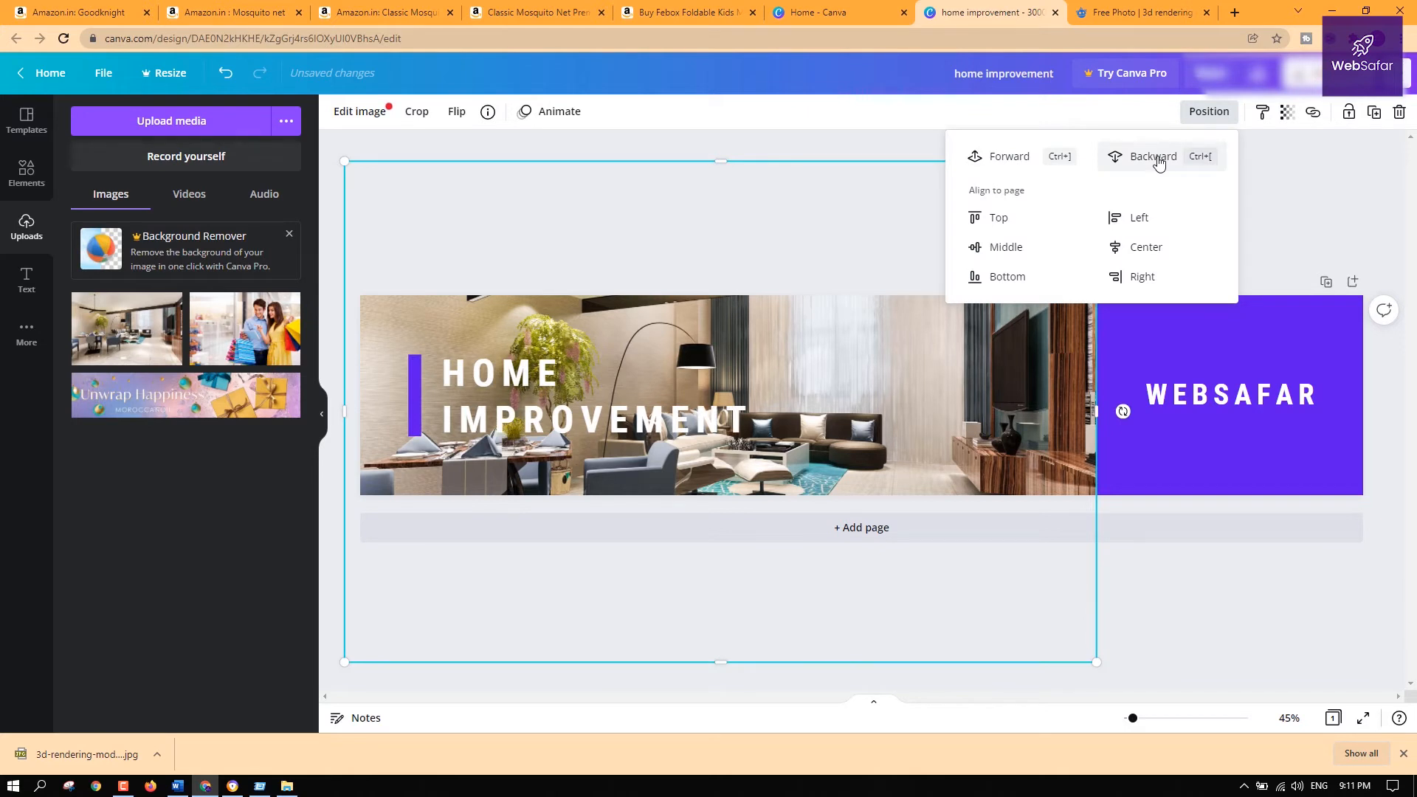
left_click(1289, 114)
left_click(1215, 236)
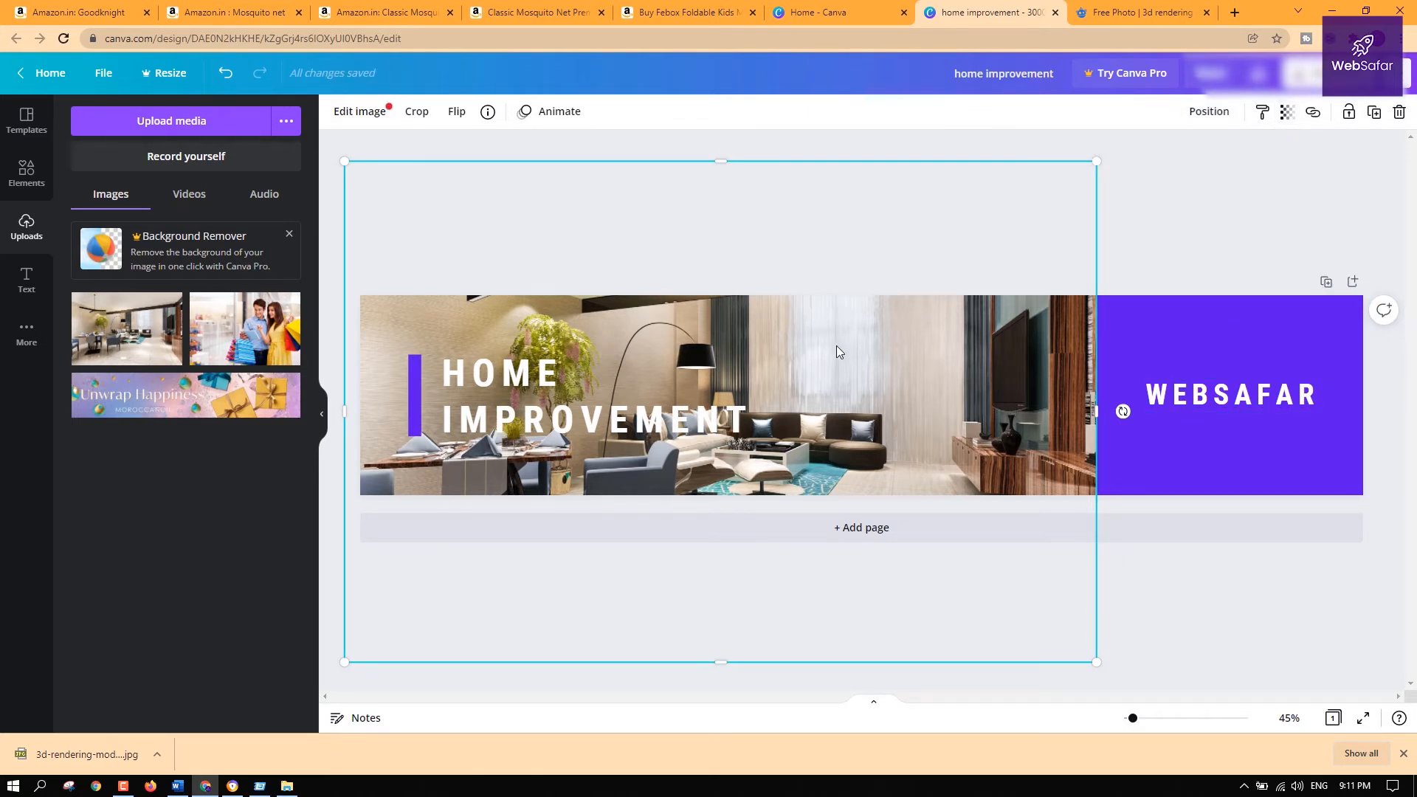
left_click(1289, 114)
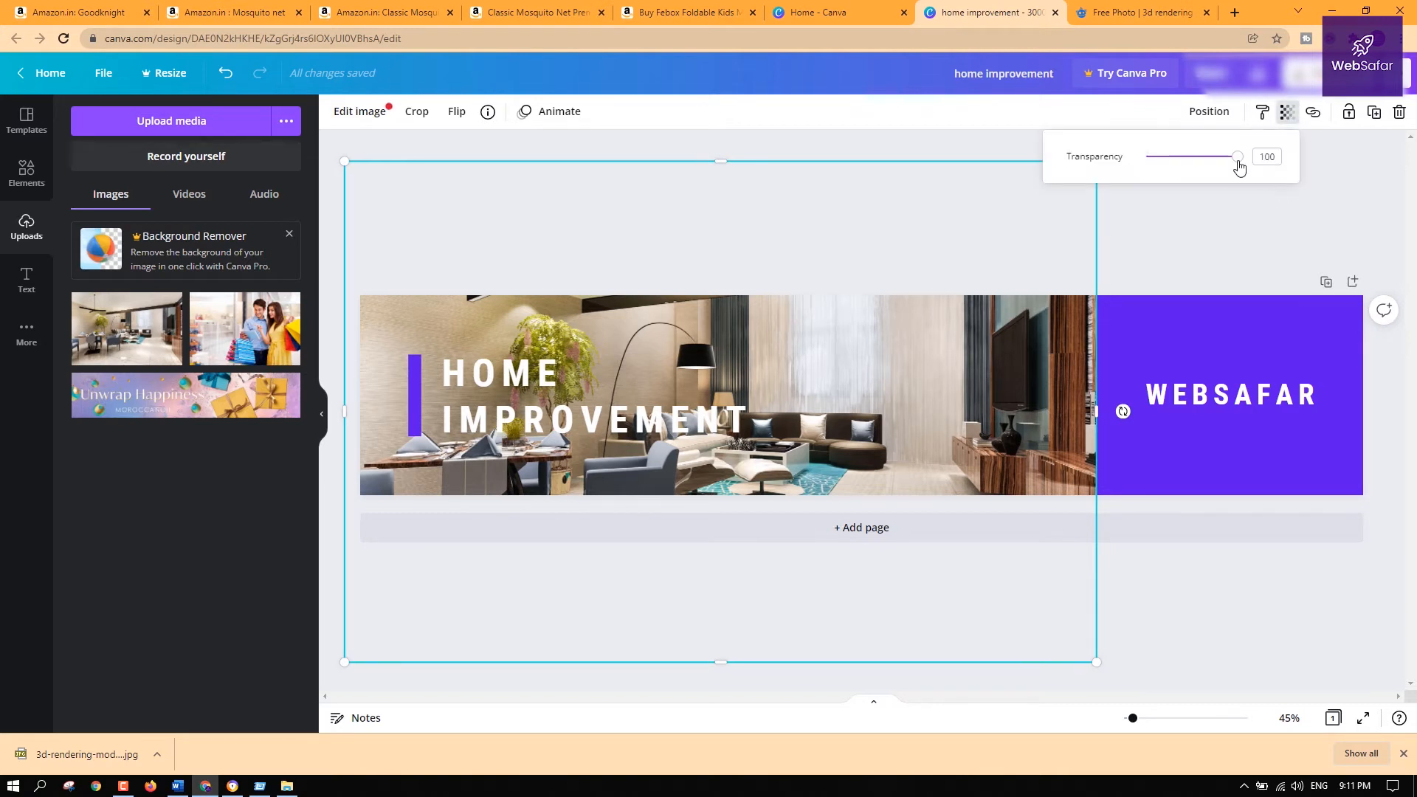
mouse_move(1234, 160)
left_mouse_down()
mouse_move(1198, 158)
mouse_move(1208, 168)
left_mouse_up()
left_click(1021, 275)
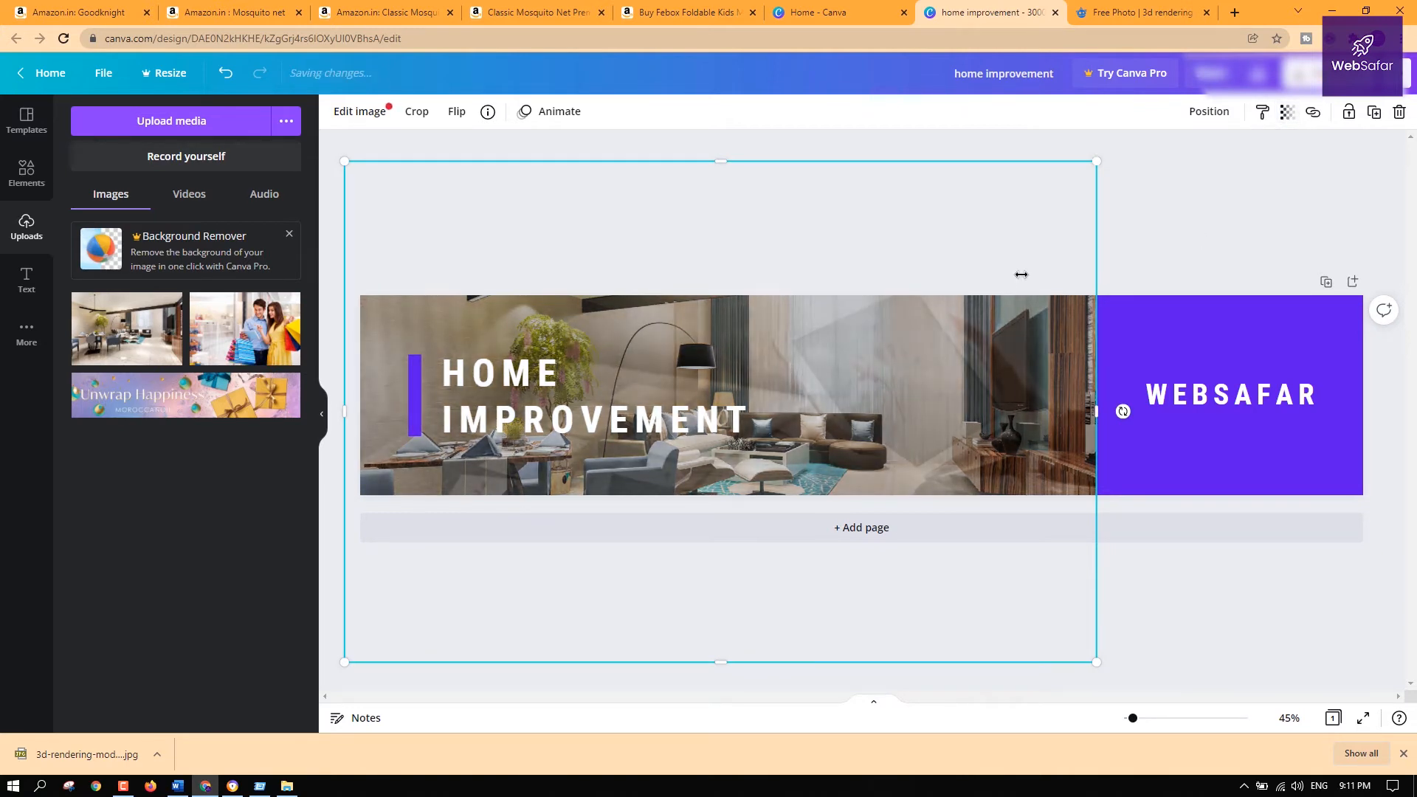
left_click(1022, 275)
Delete the dark tablet photo from behind the room photo in the banner
left_click(892, 356)
double_click(893, 356)
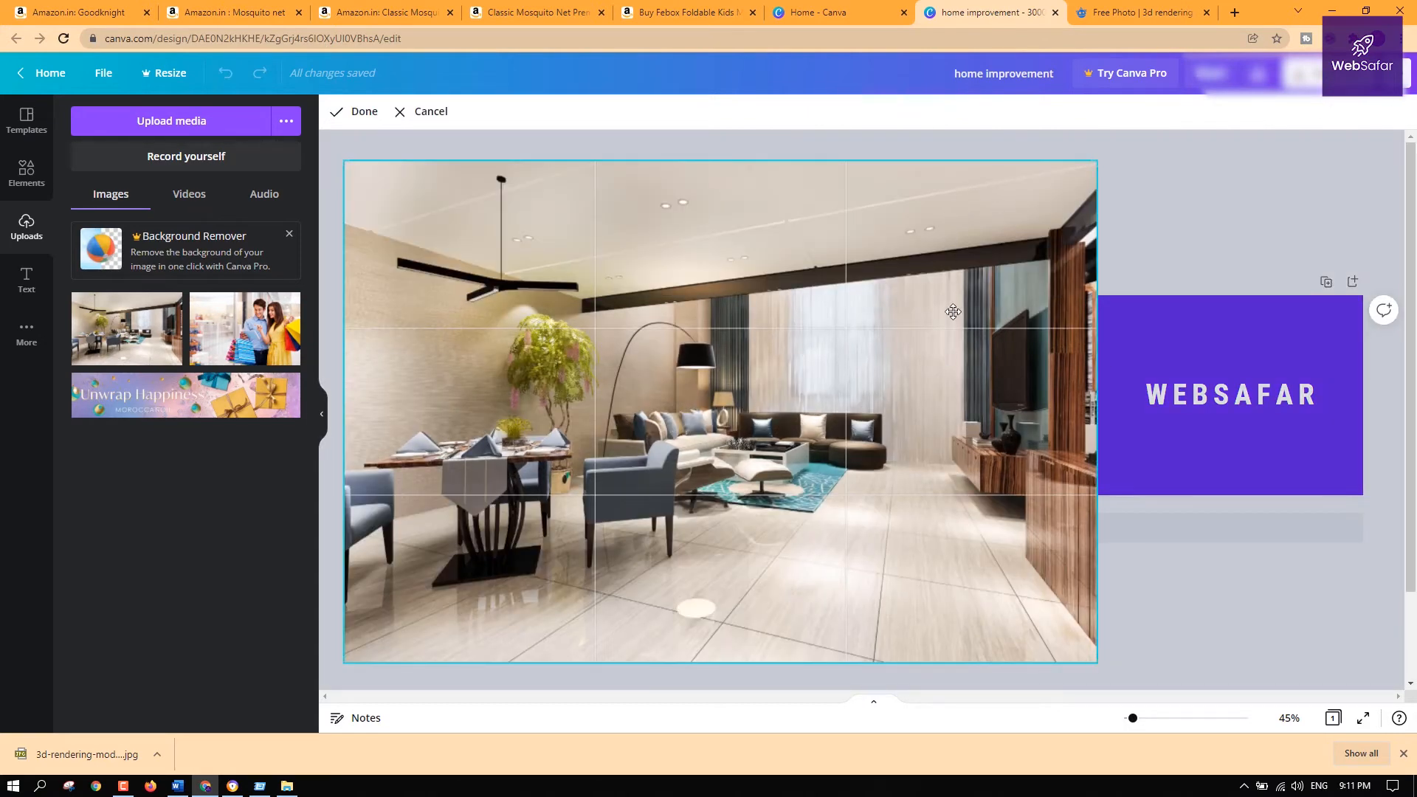
double_click(1048, 292)
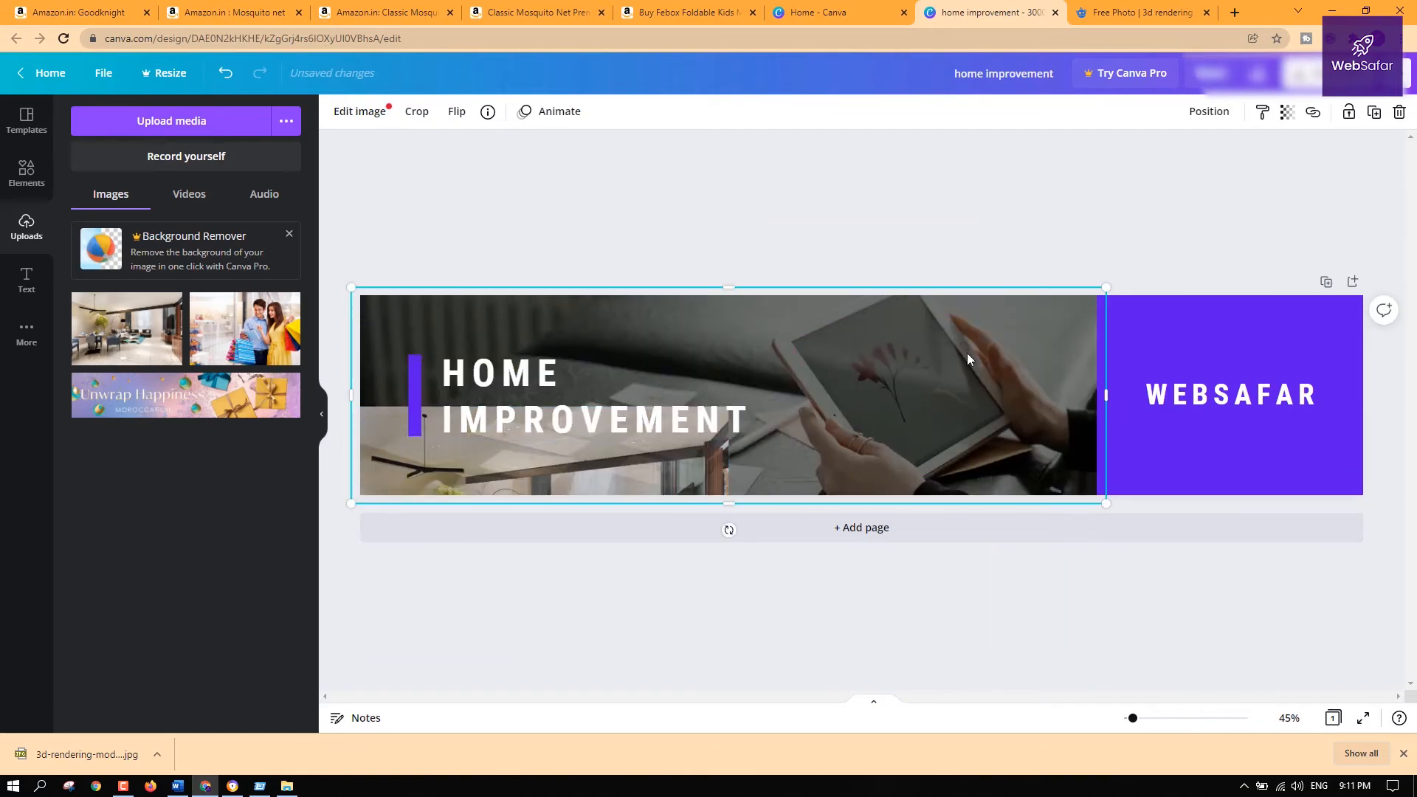
double_click(964, 353)
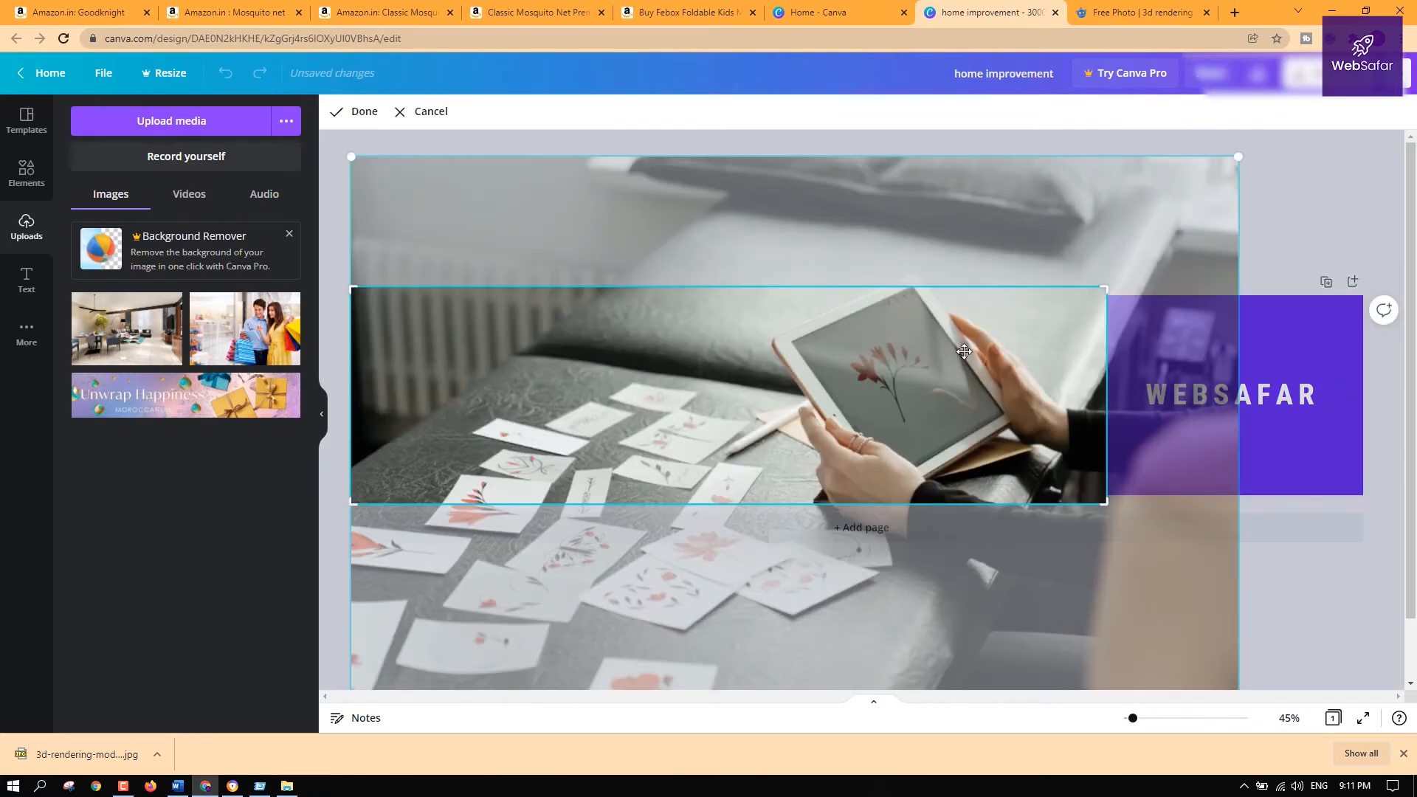
key("Delete")
Enlarge the room photo to cover the whole area beside the violet WEBSAFAR block and shift it slightly upward
left_click(605, 472)
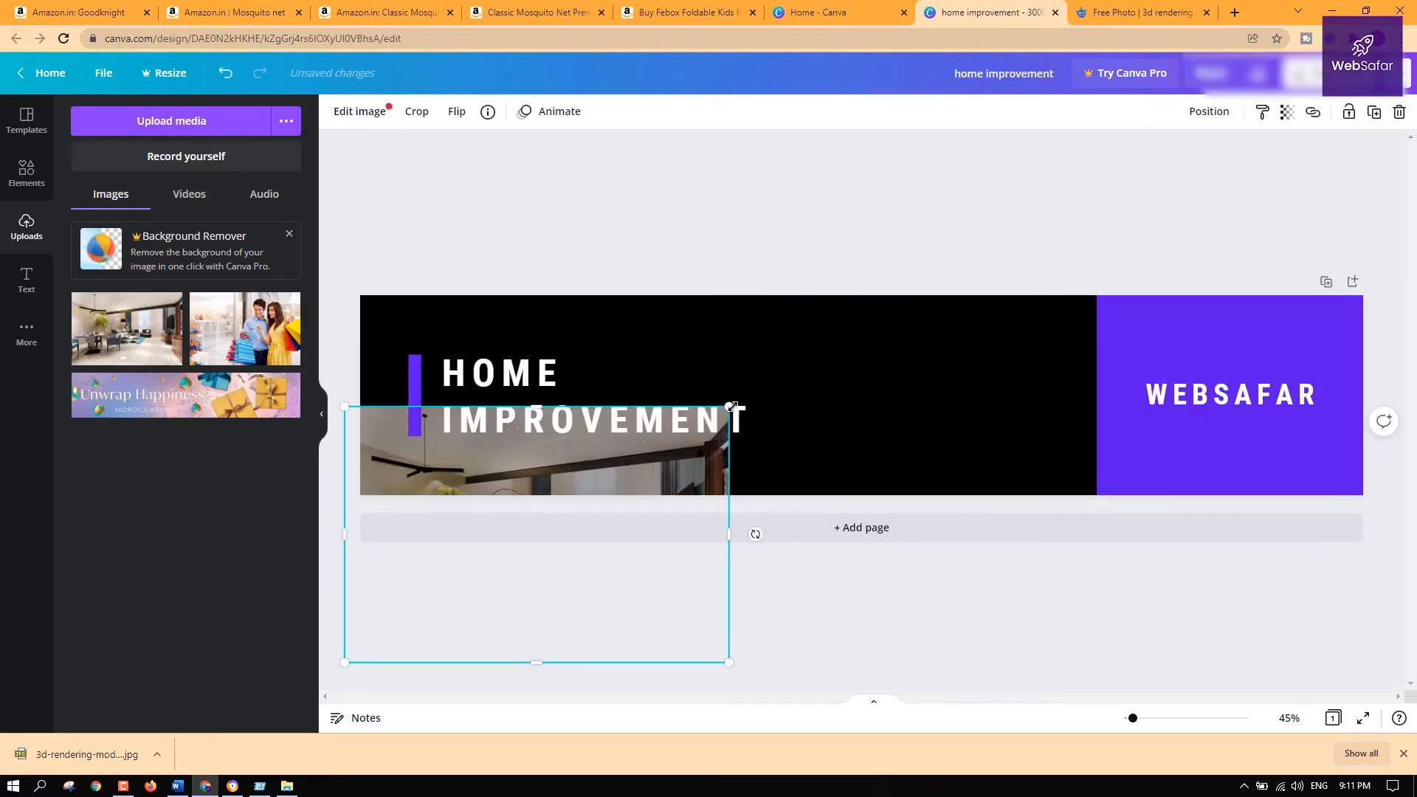
left_click_drag(733, 407, 1165, 210)
left_click_drag(1012, 381, 1012, 357)
left_click(1225, 241)
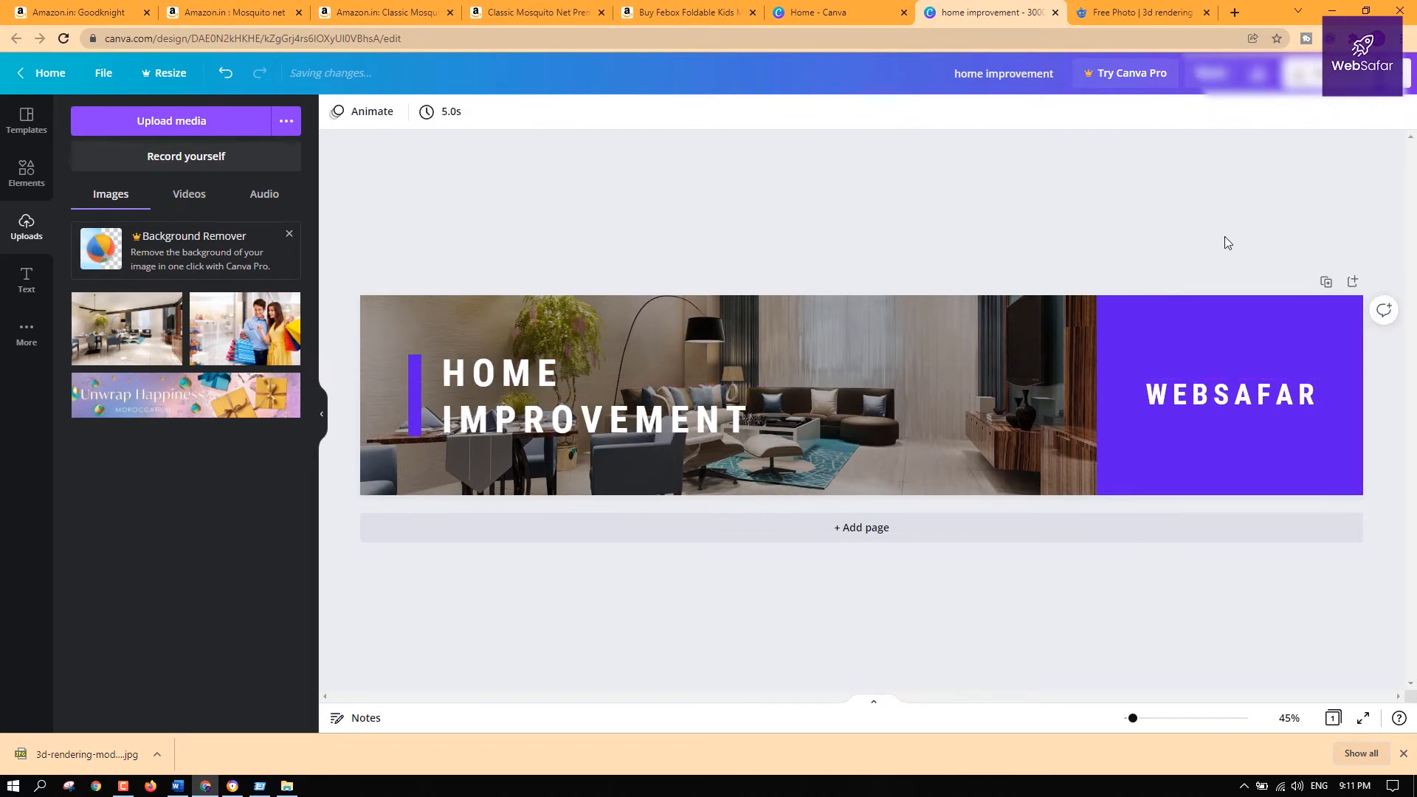
Make the room photo more transparent so the black background darkens it behind the HOME IMPROVEMENT headline
left_click(996, 386)
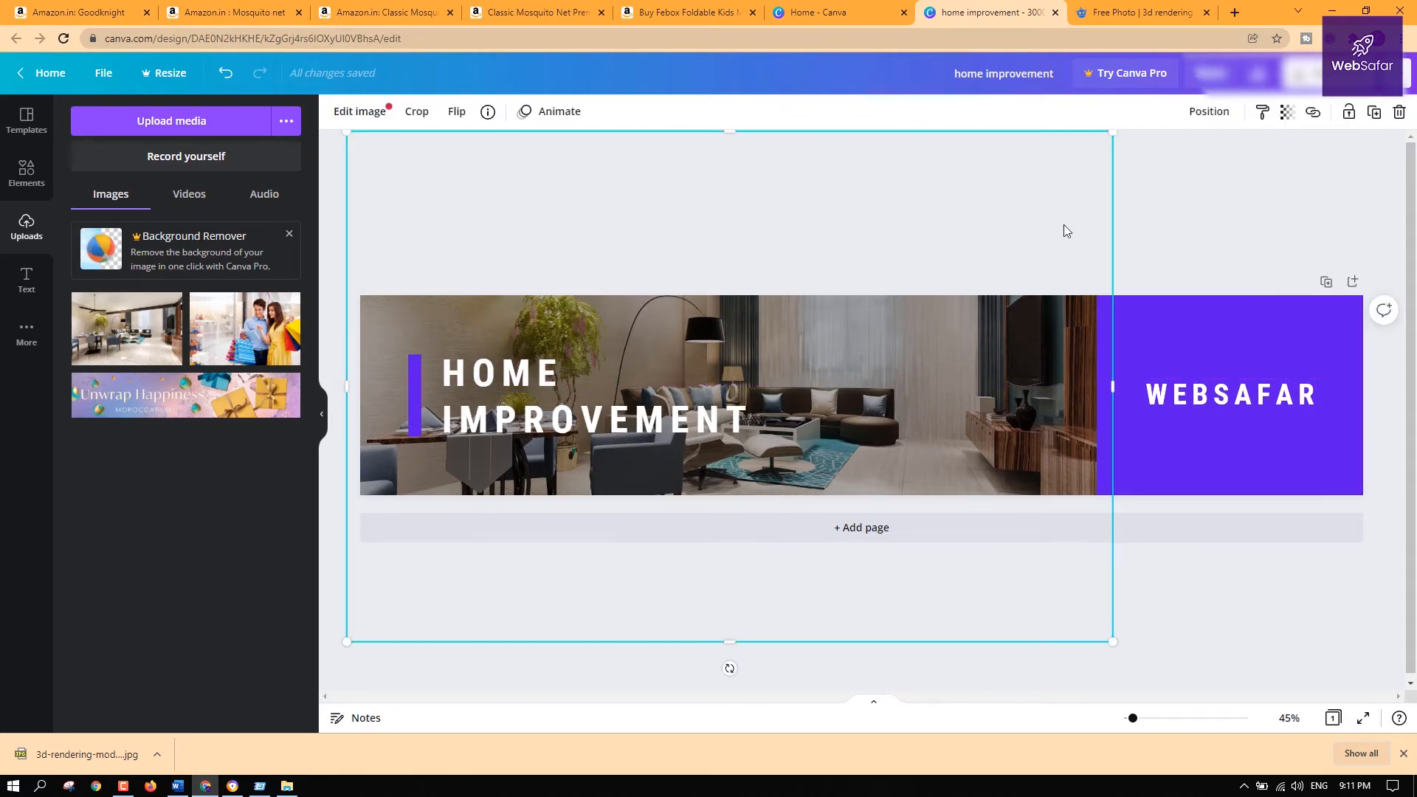
left_click(1288, 113)
left_click_drag(1212, 168, 1179, 171)
left_click(1349, 222)
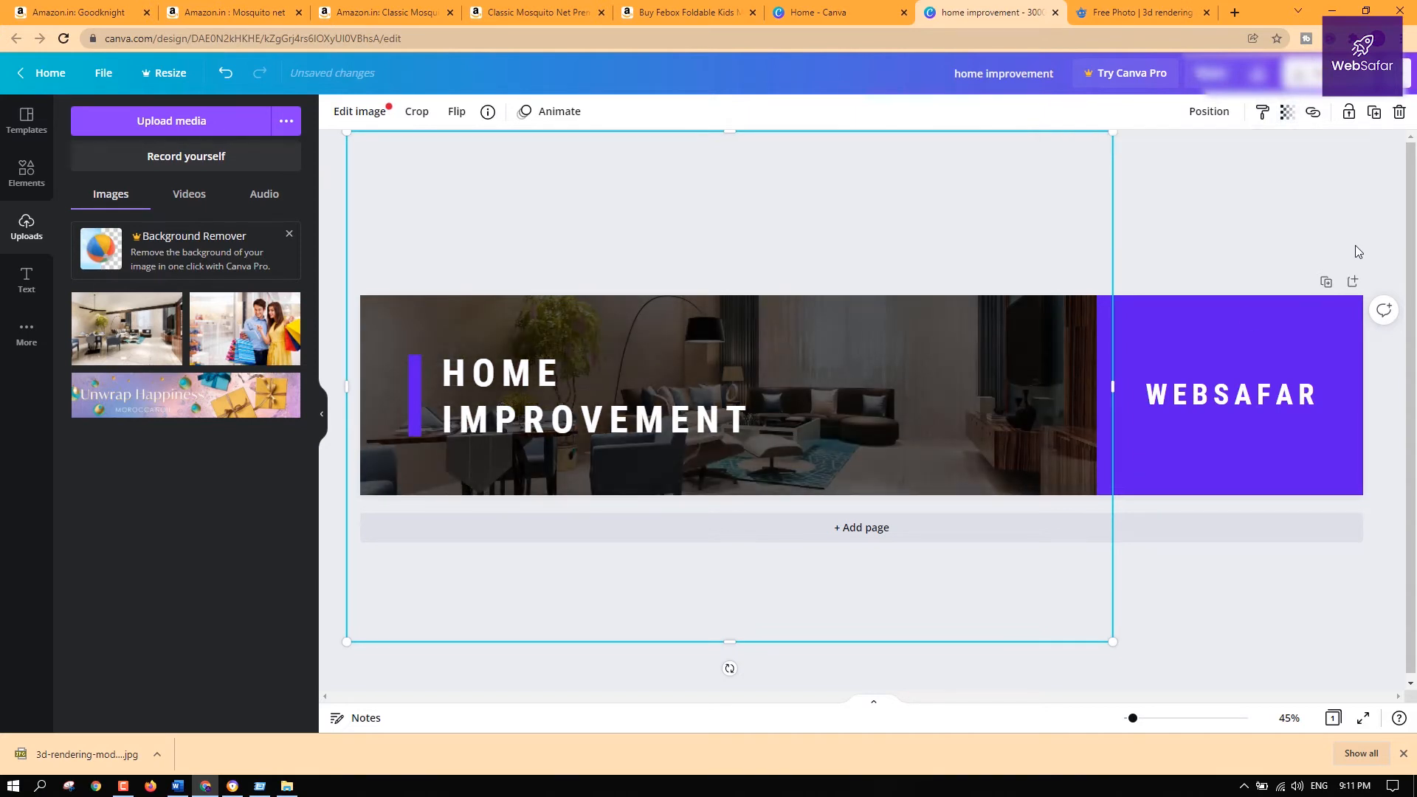
left_click(1299, 621)
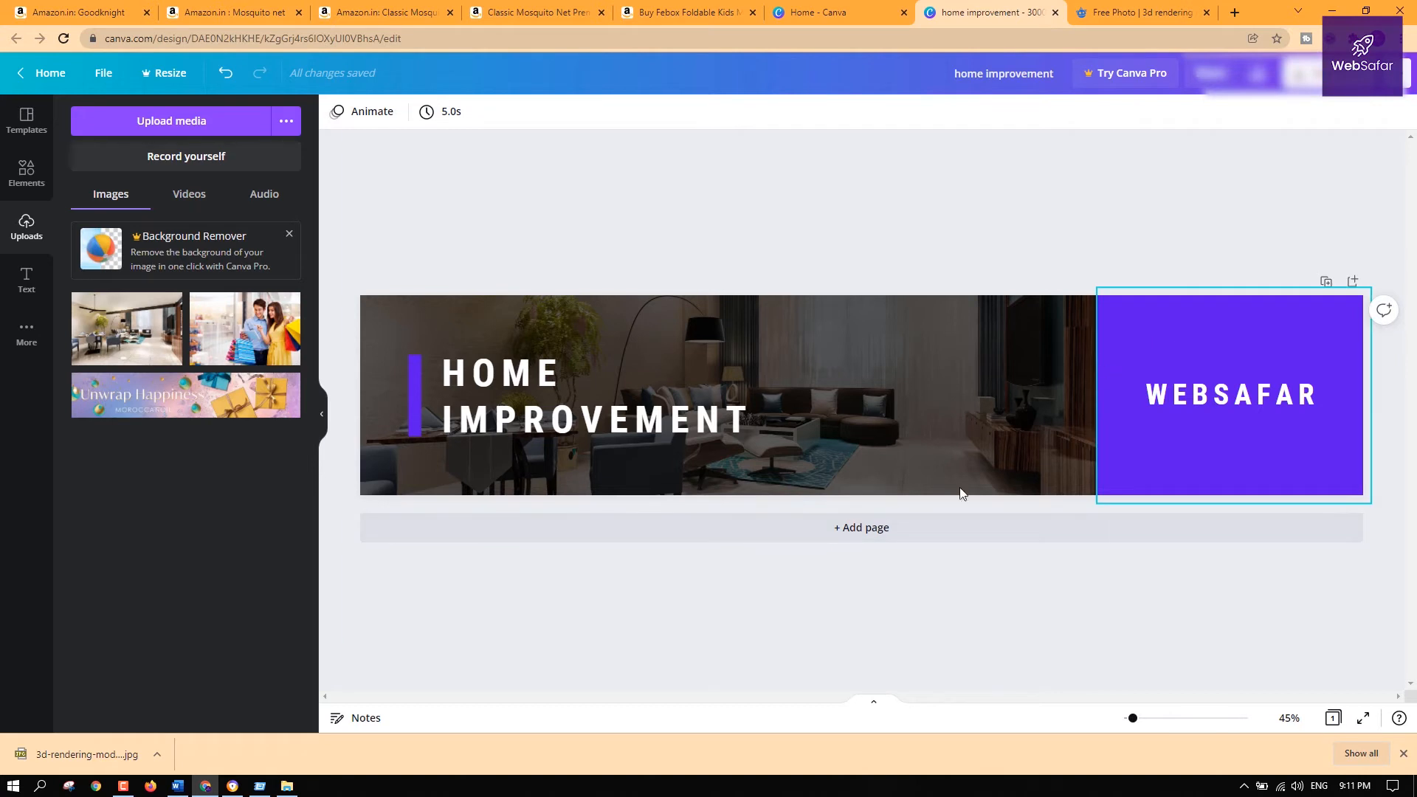
Download the banner as a 3000 × 600 px PNG and check the exported image in Paint
left_click(1258, 73)
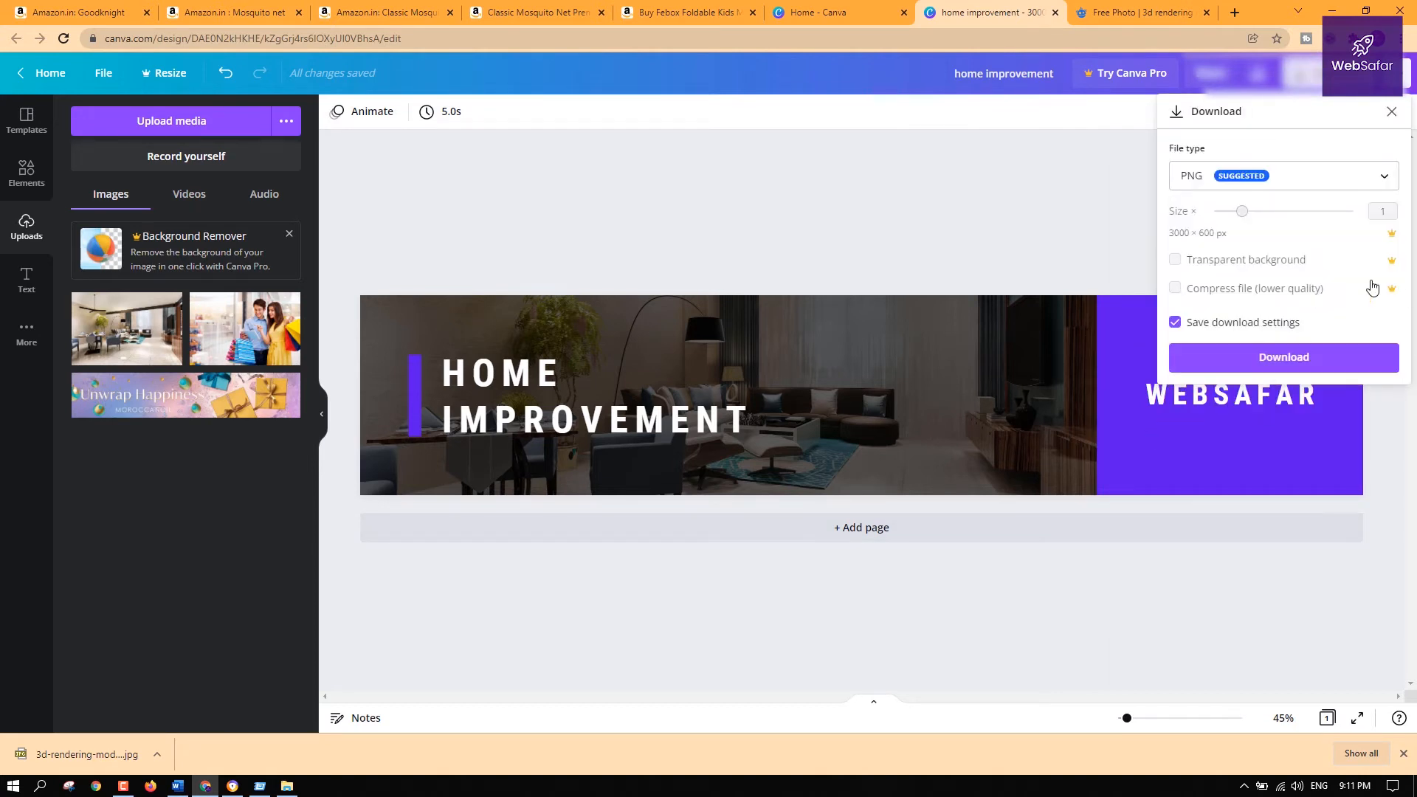
left_click(1280, 183)
left_click(1280, 183)
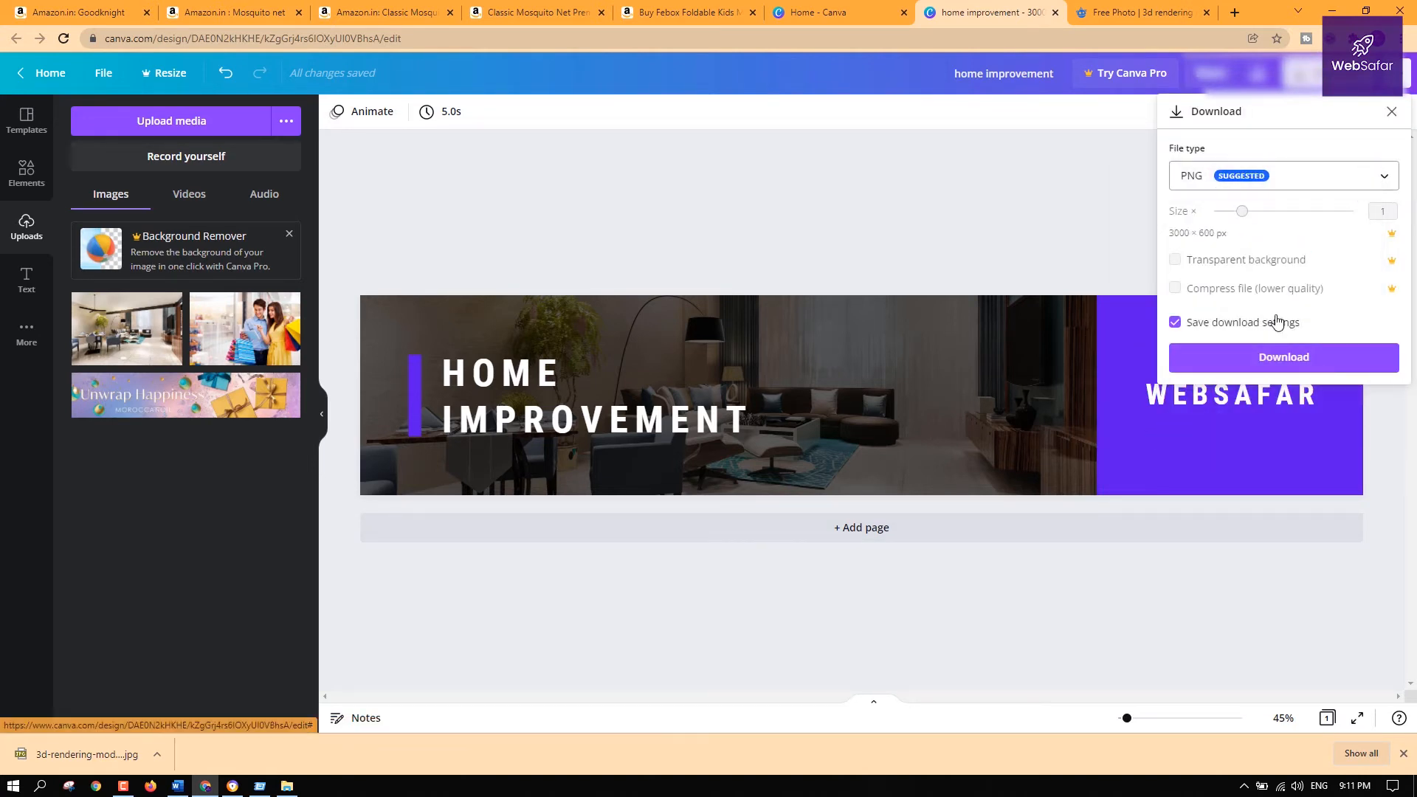
left_click(1306, 358)
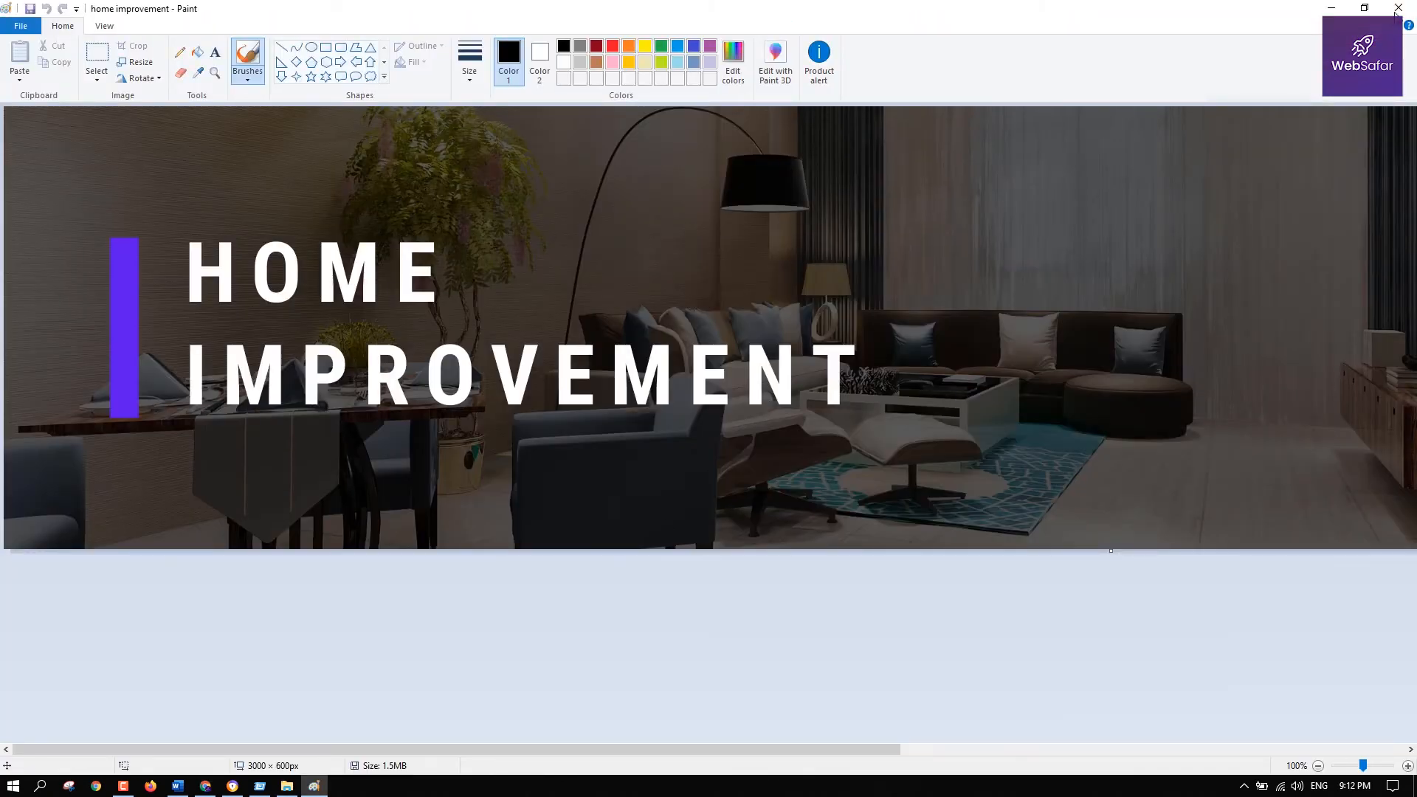
left_click(1398, 8)
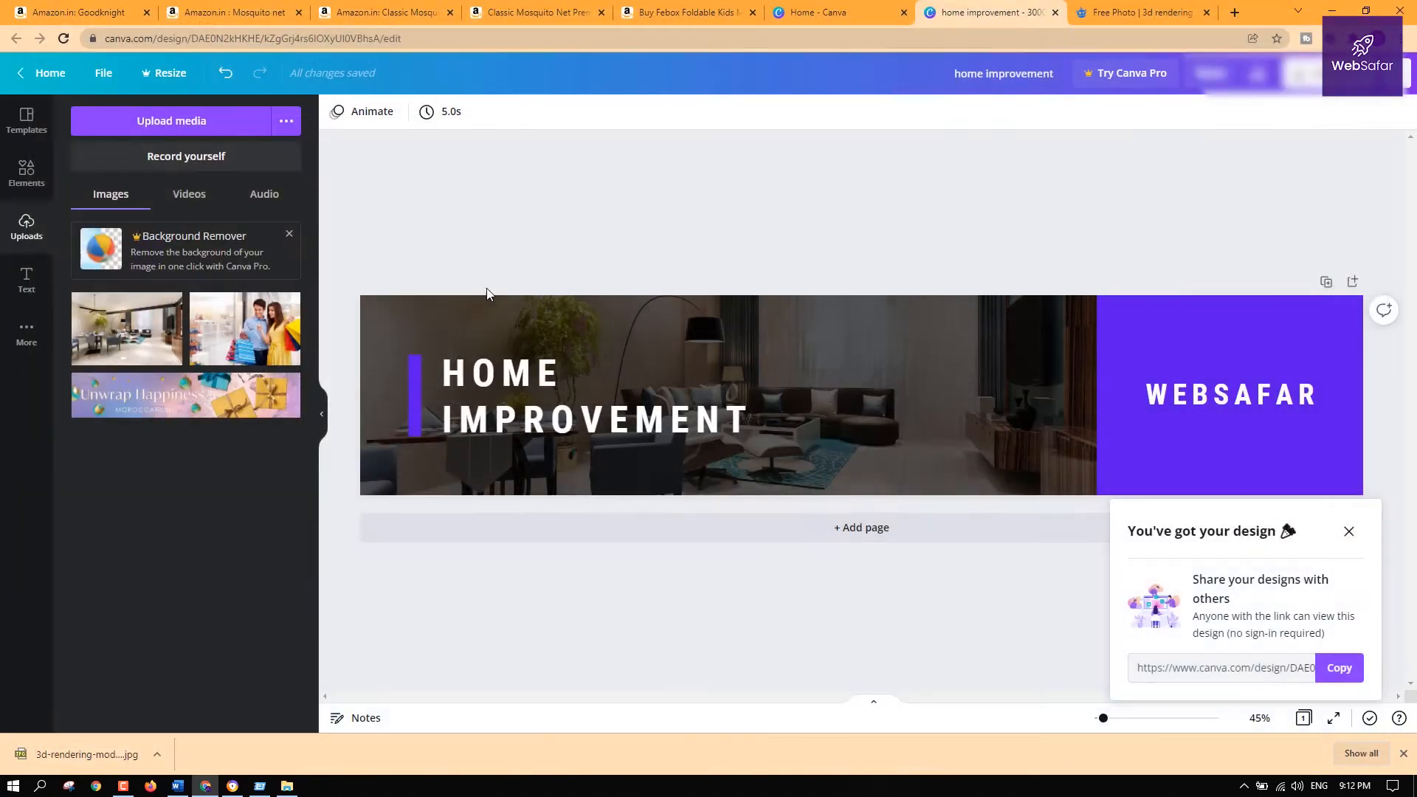
Switch to the Amazon store builder and upload the home improvement image from Downloads as the desktop header
left_click(825, 7)
left_click(235, 9)
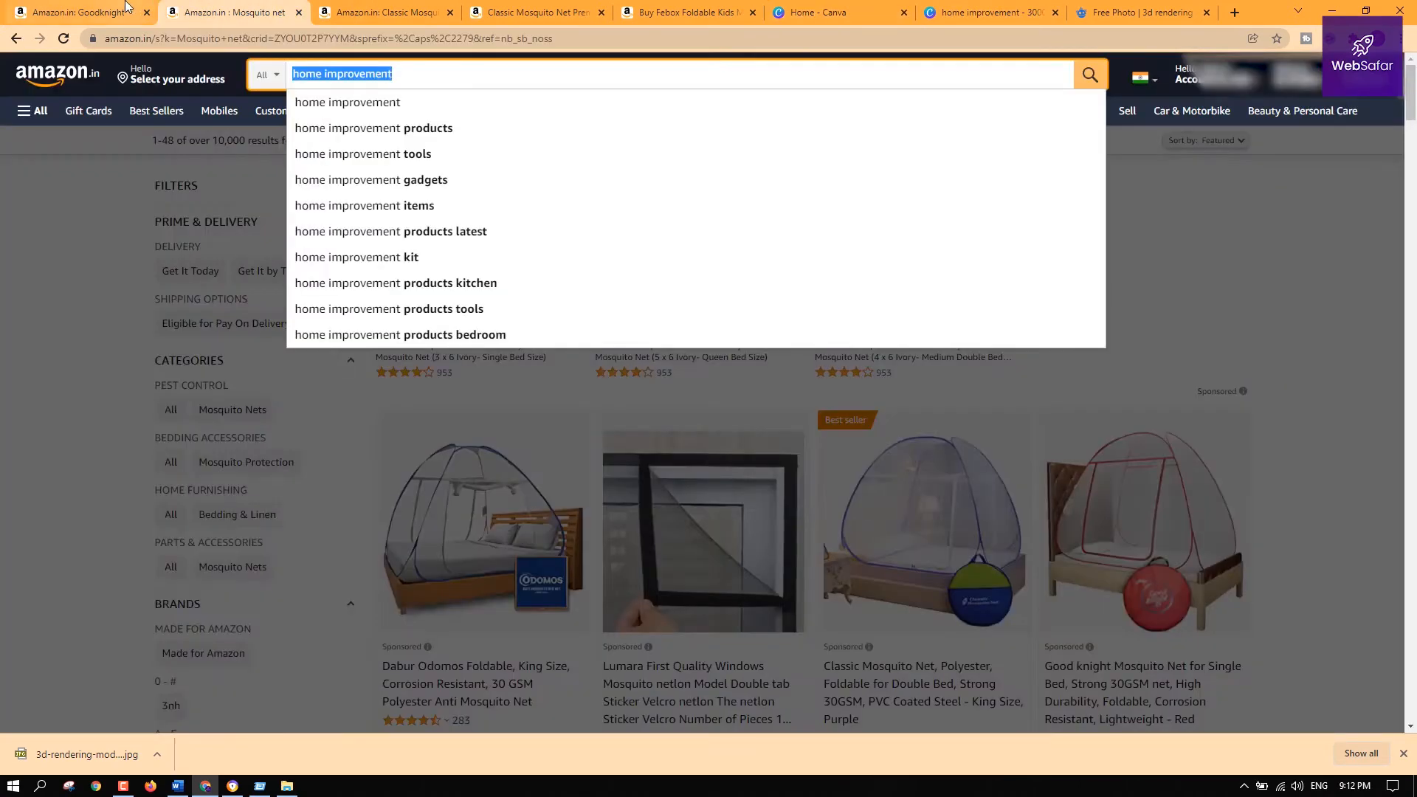
left_click(121, 8)
left_click(288, 7)
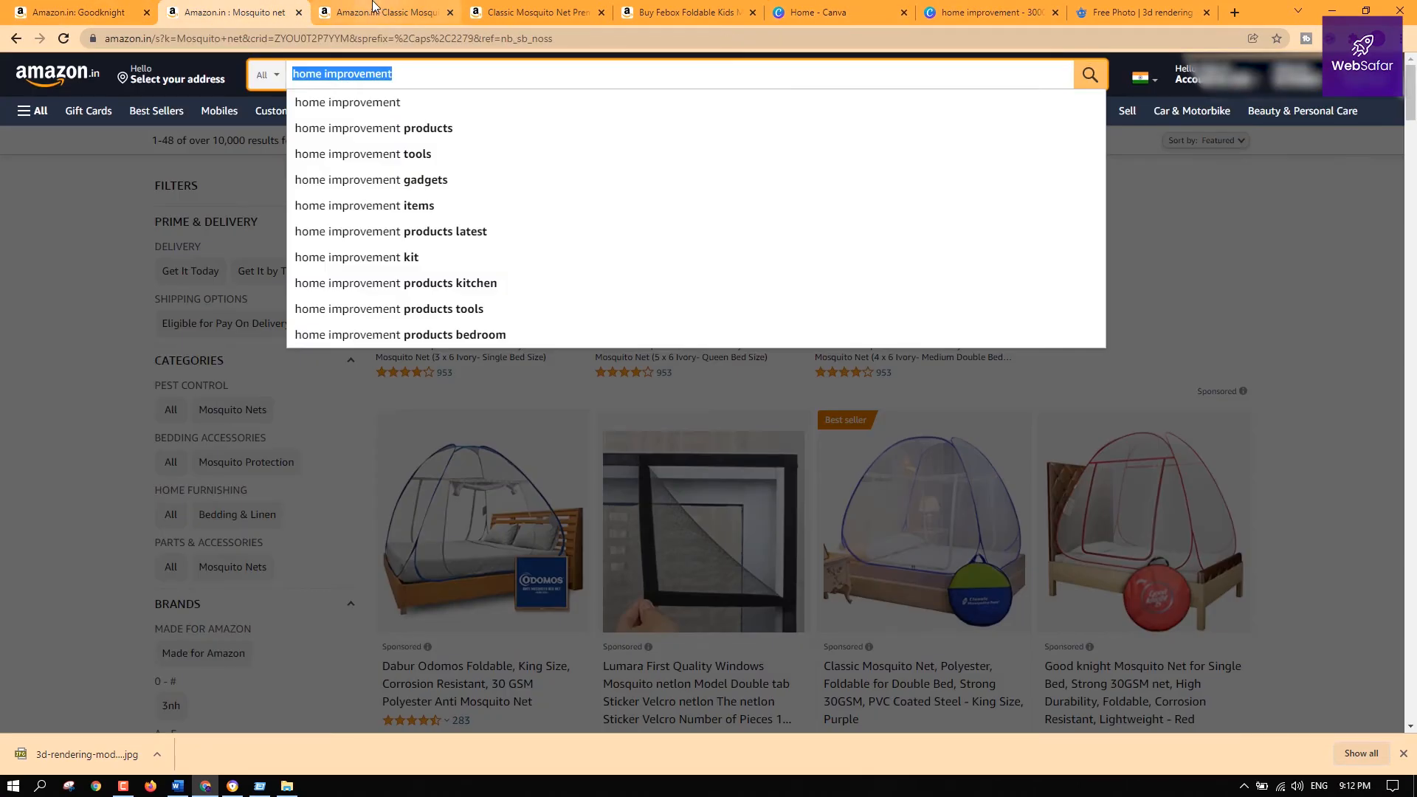
left_click(232, 786)
left_click(103, 10)
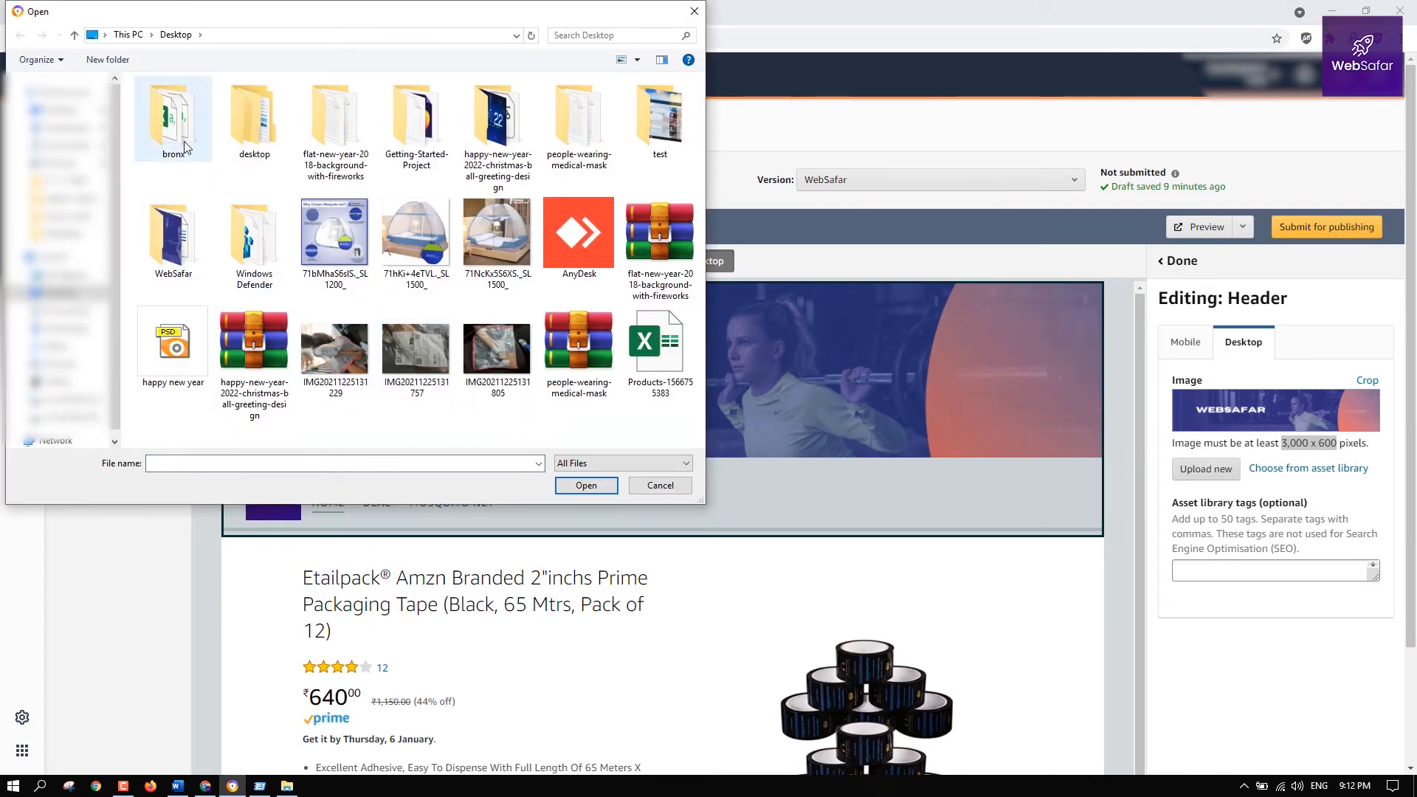
left_click(63, 127)
left_click(498, 122)
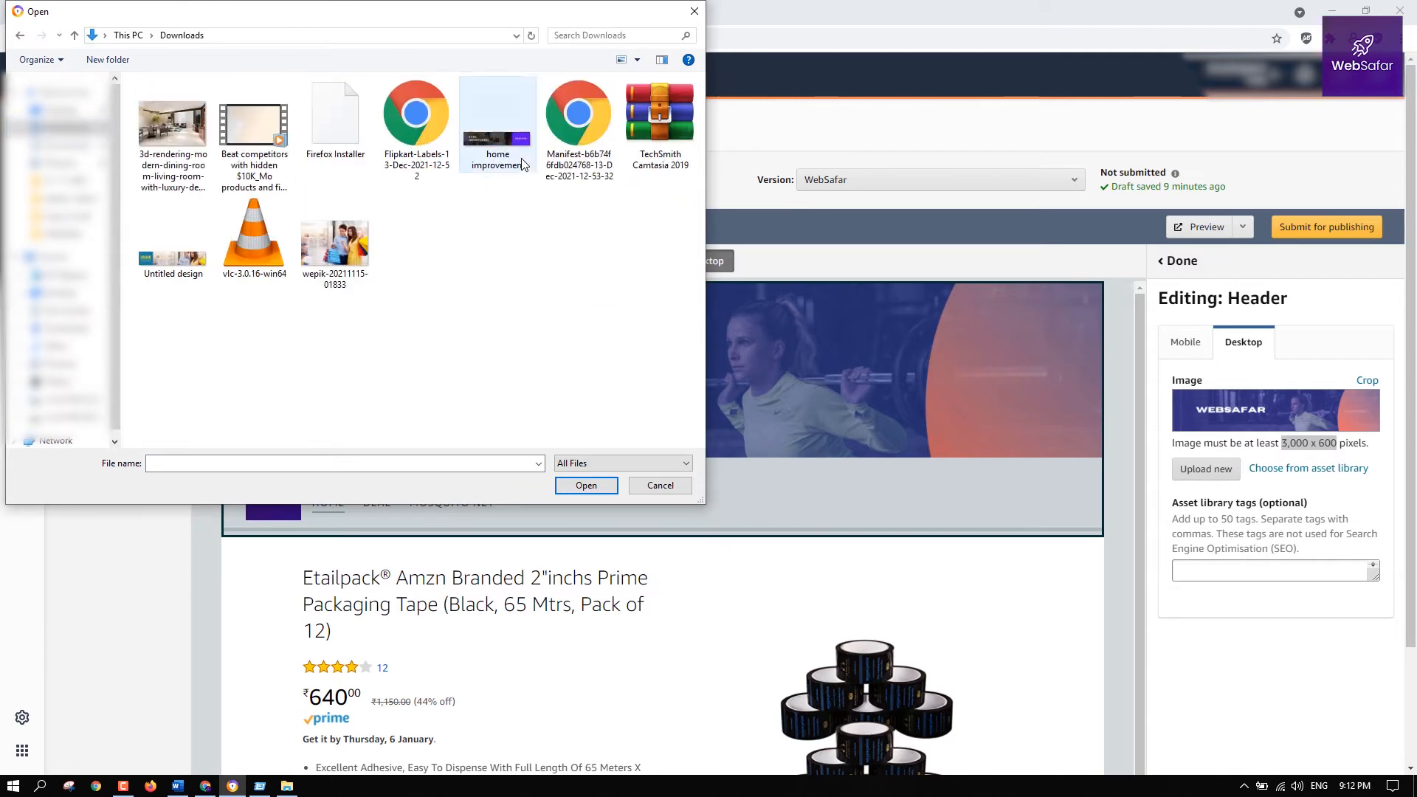
left_click(585, 485)
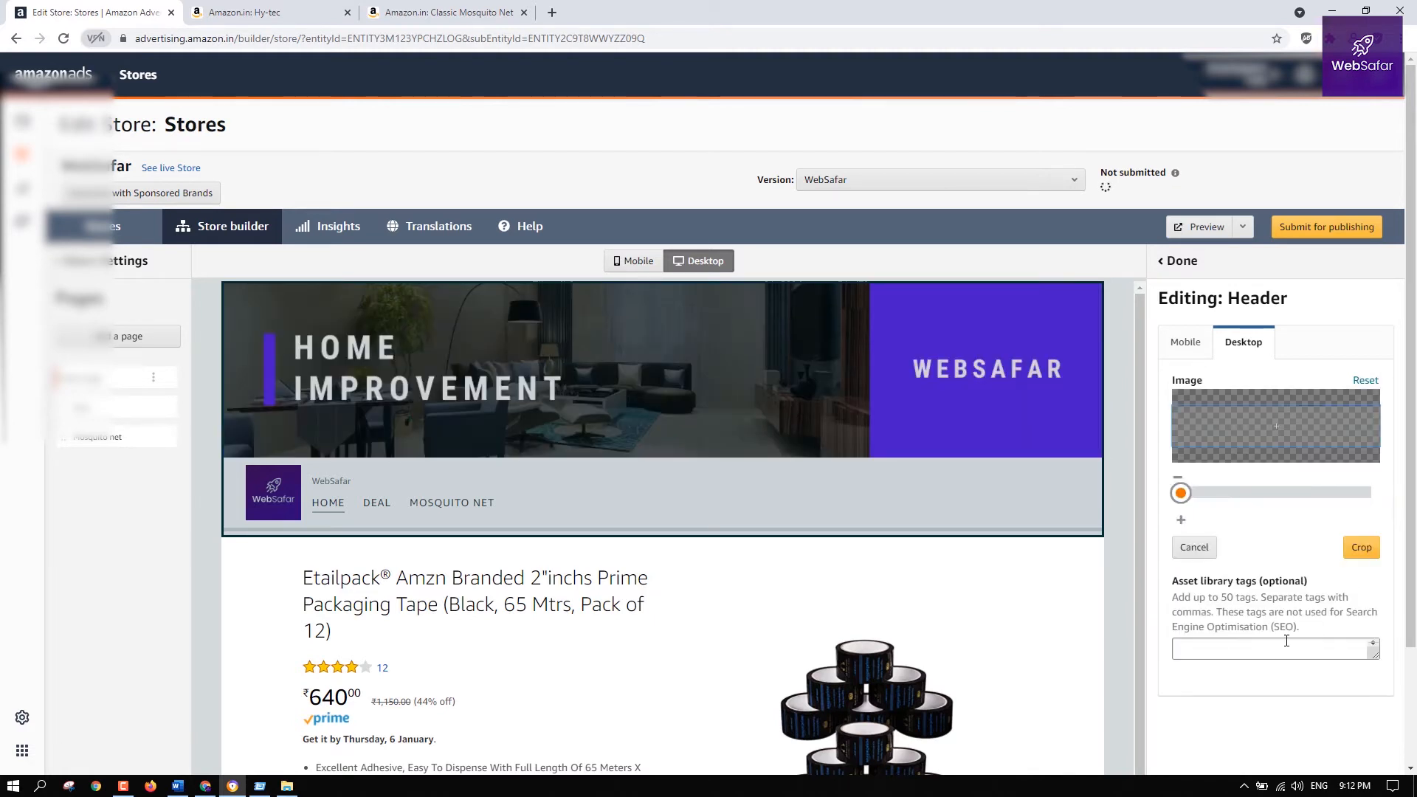
left_click(1287, 641)
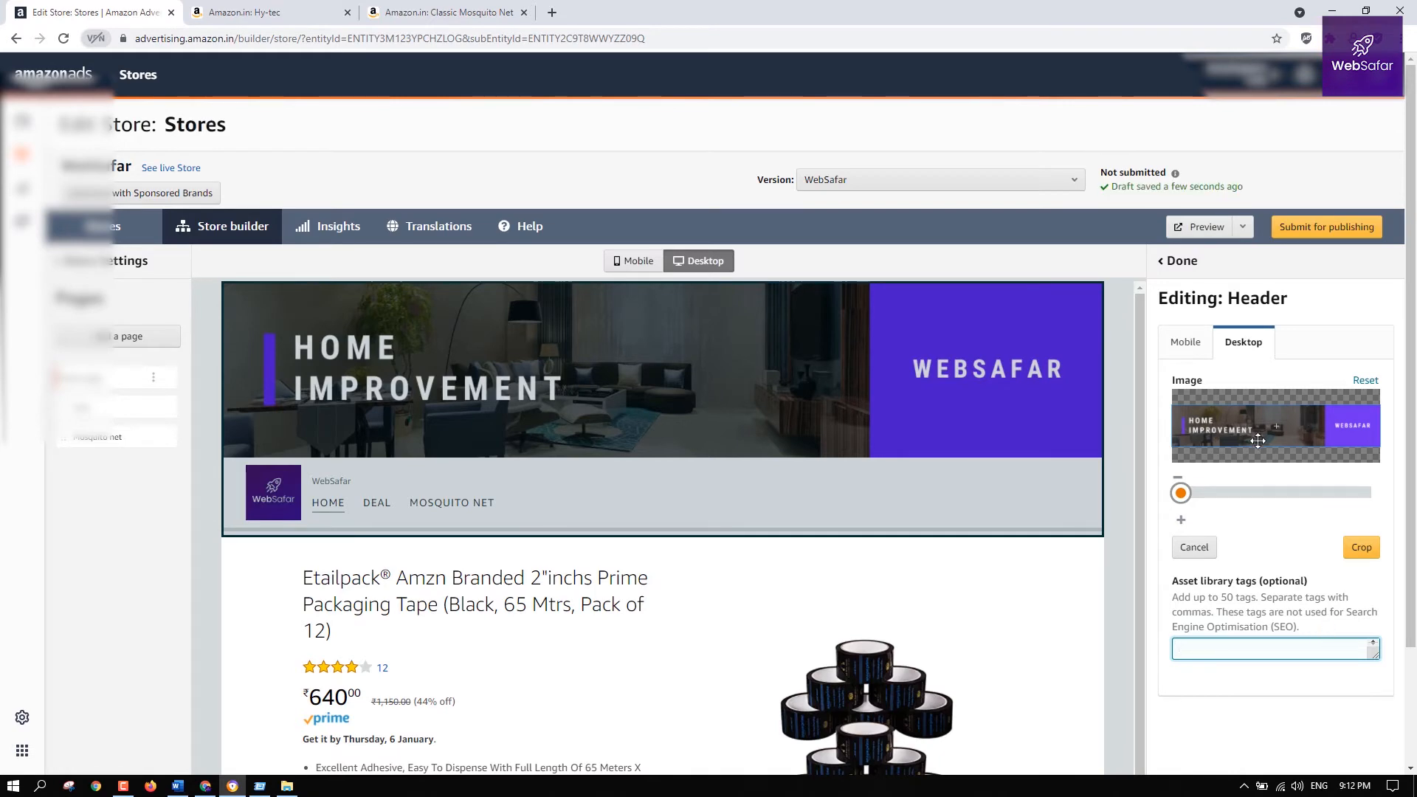
Upload the same home improvement image as the mobile header, finish editing the header and return to the desktop preview
left_click(1189, 353)
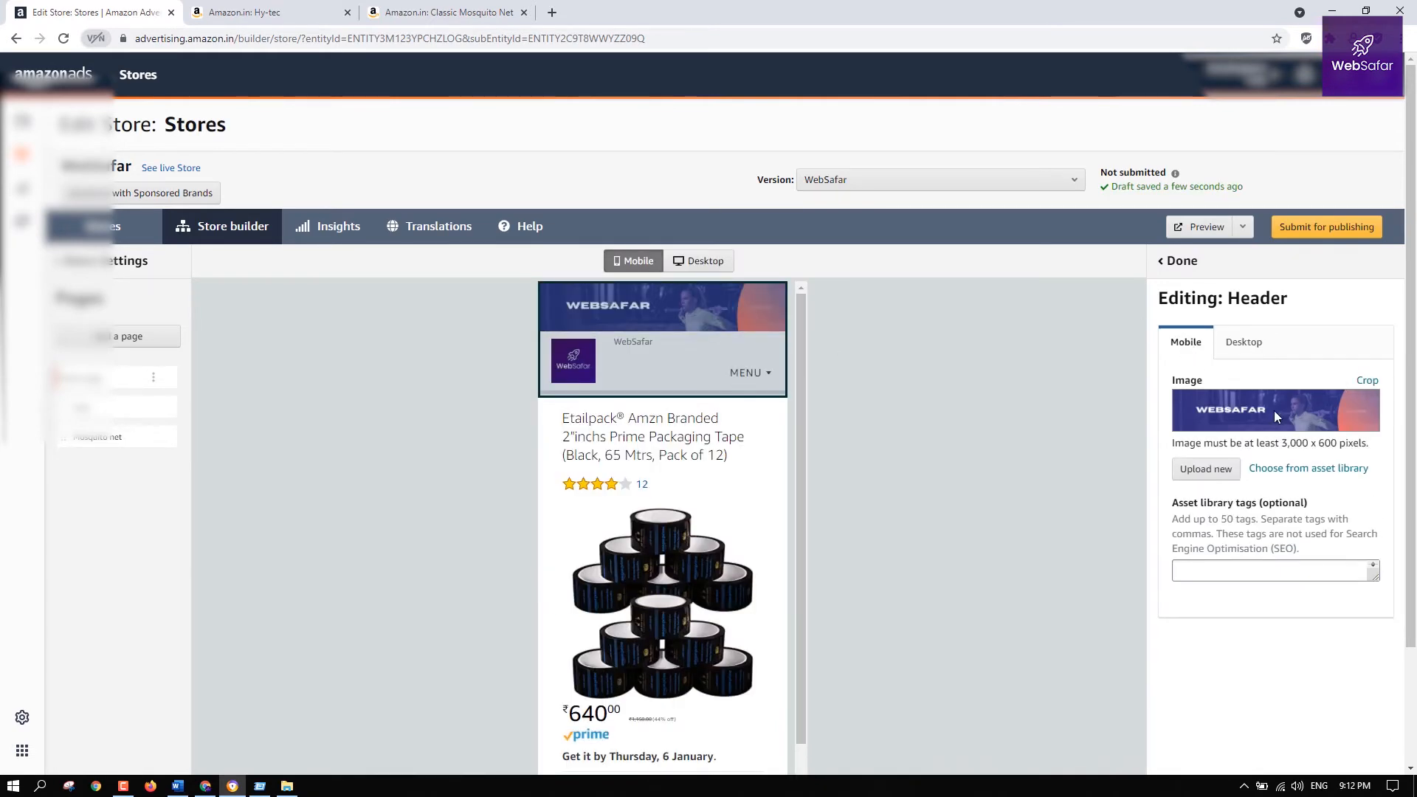
left_click(1206, 469)
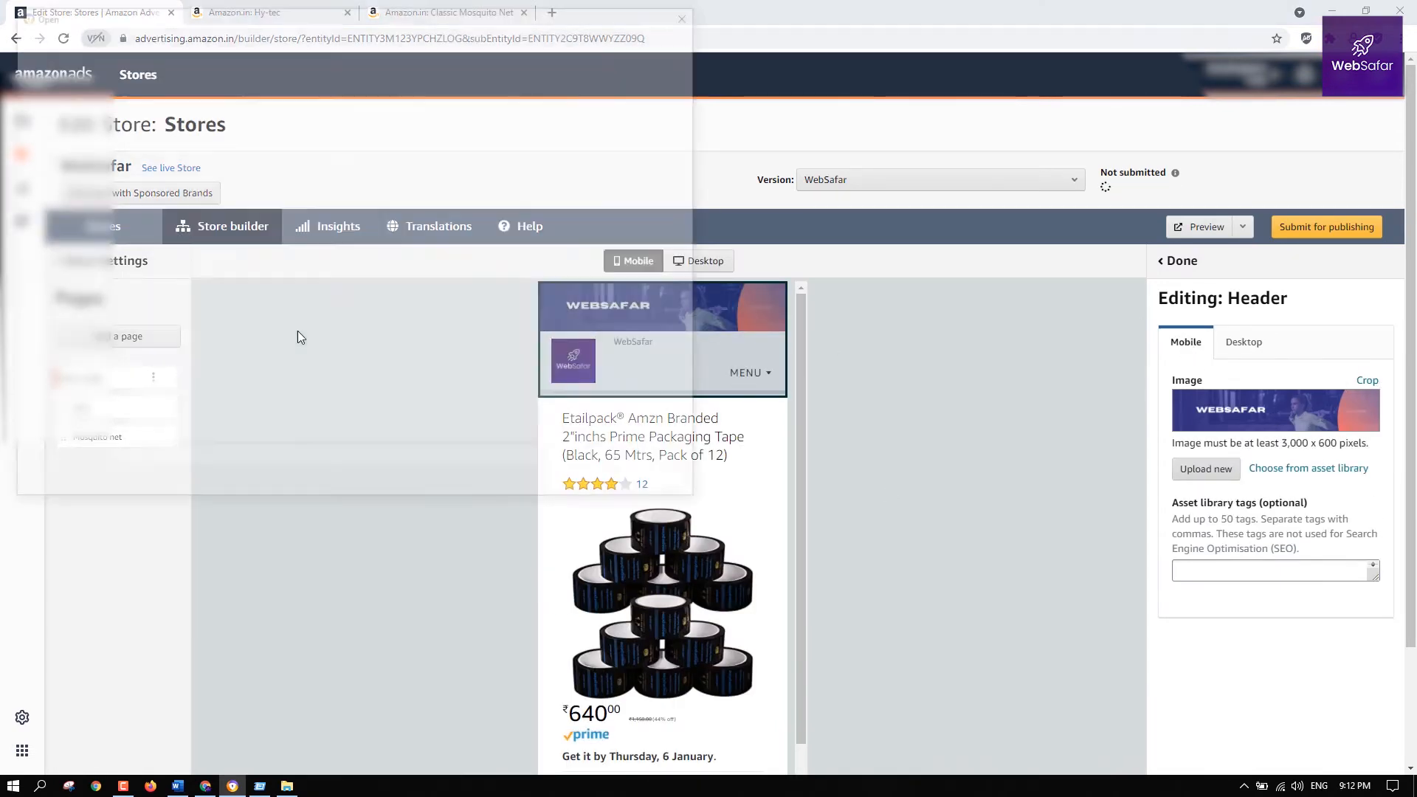
left_click(496, 141)
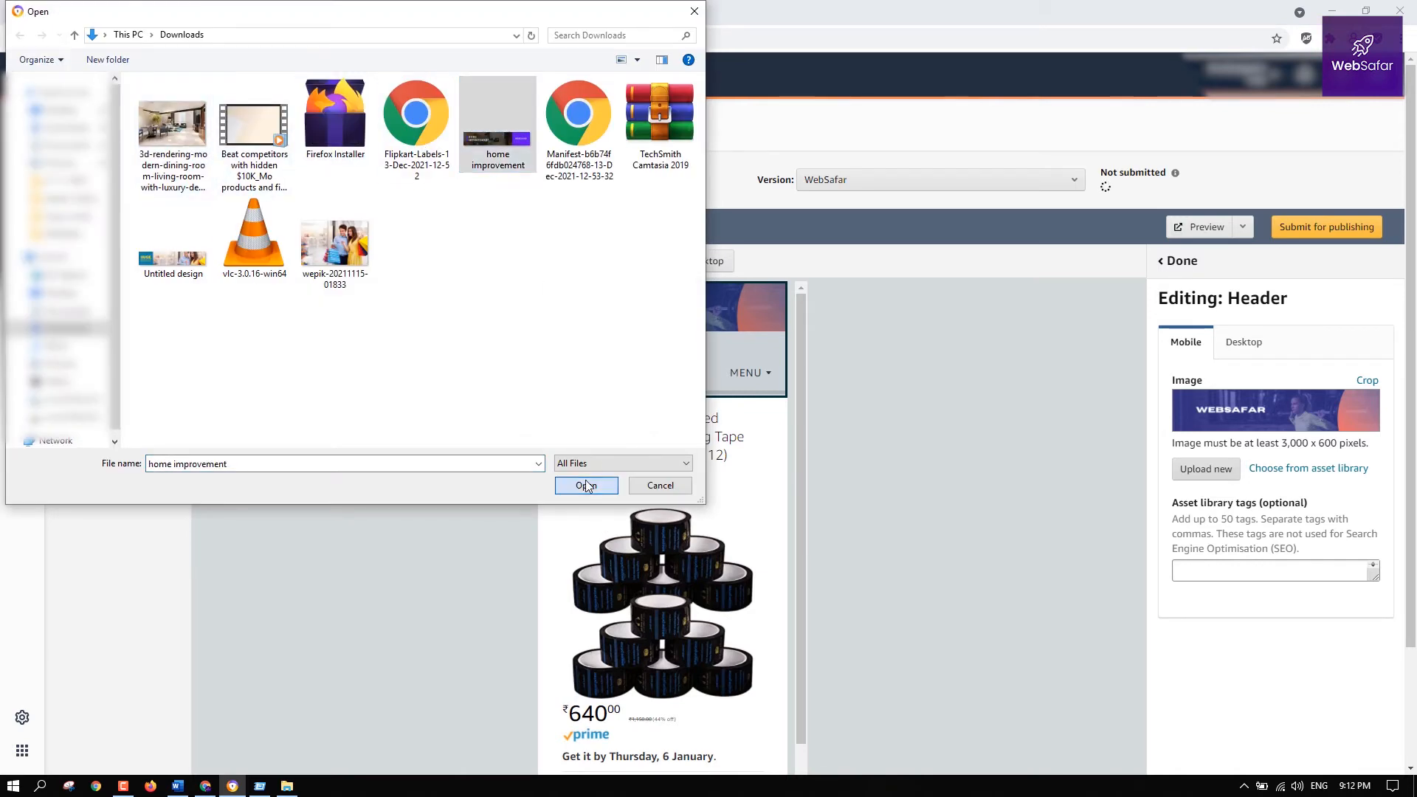
left_click(586, 485)
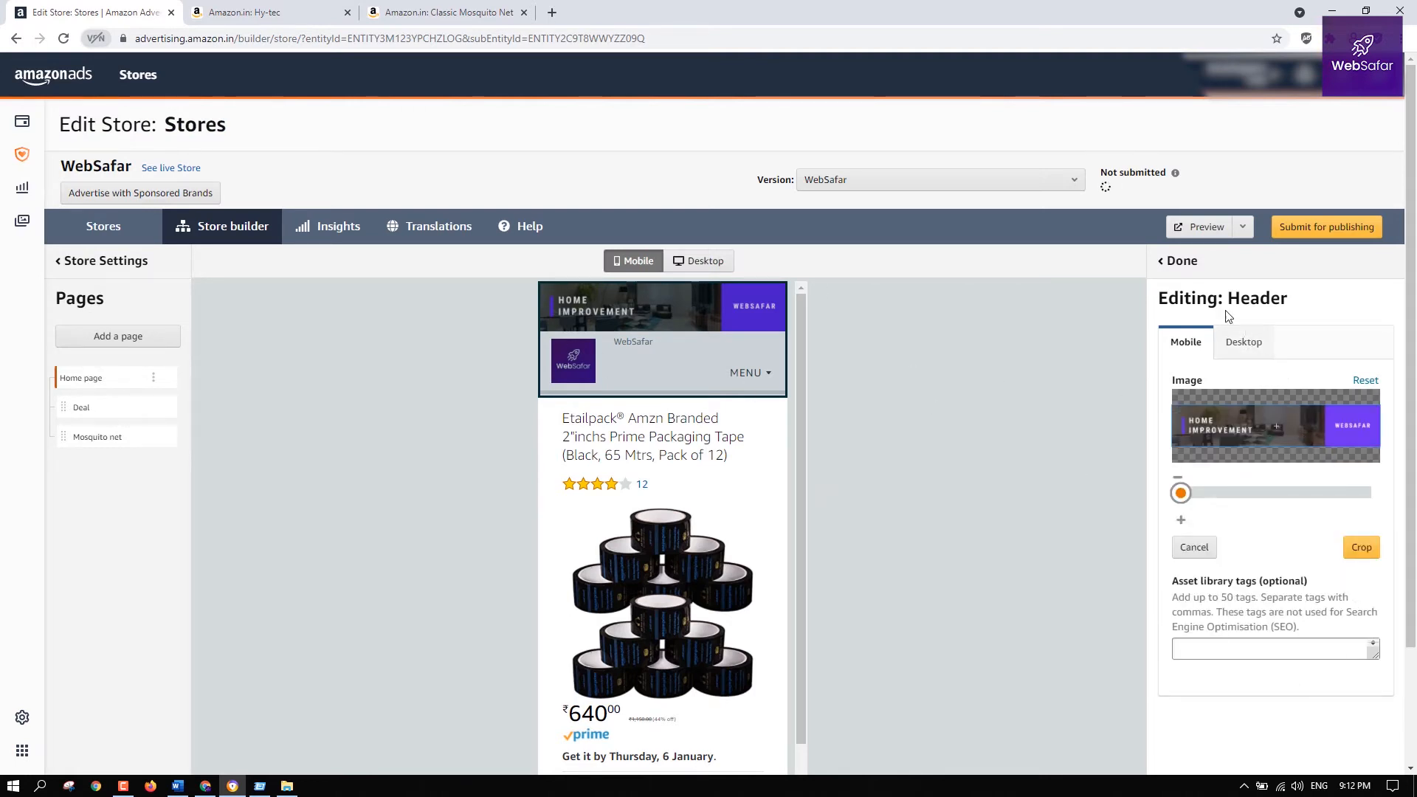
left_click(1179, 262)
left_click(702, 260)
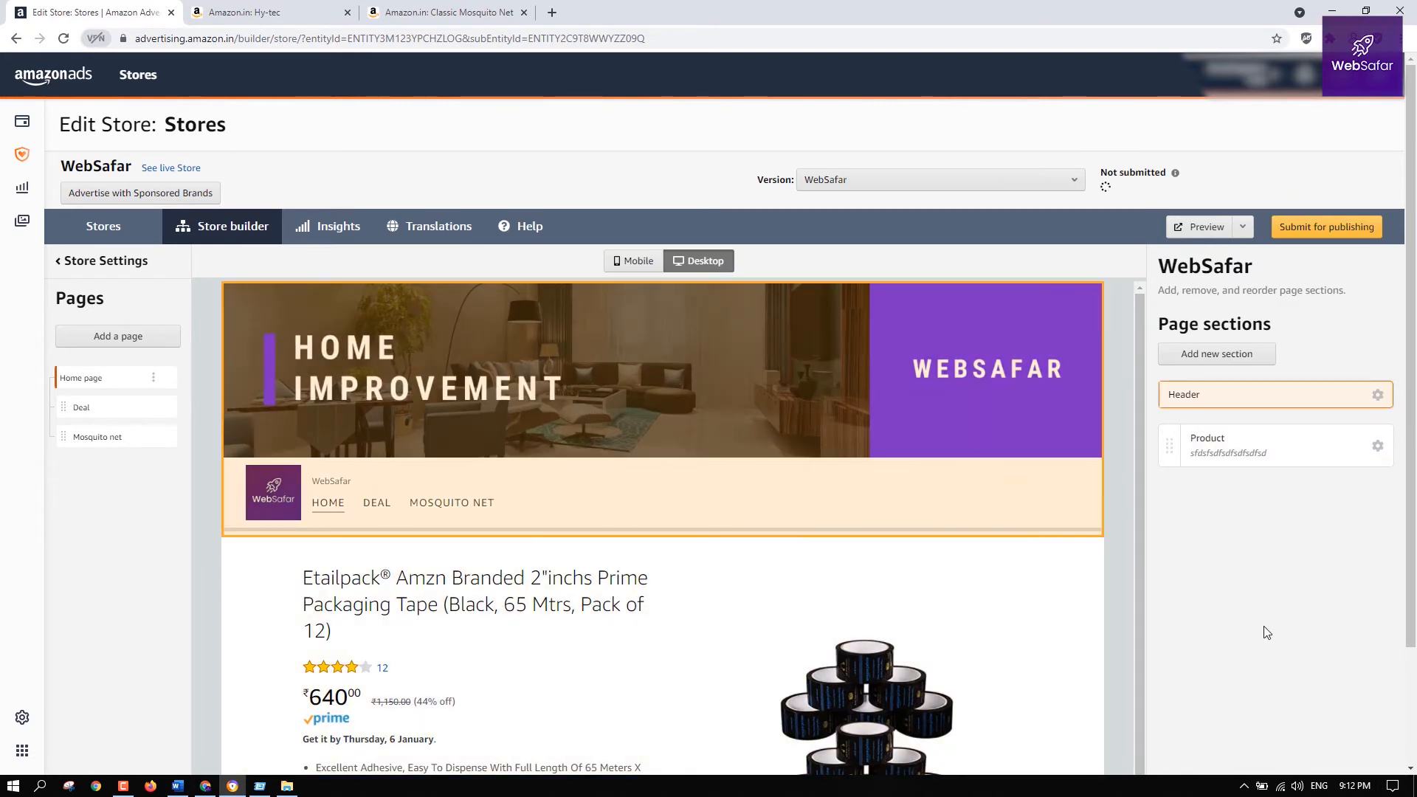
Remove the packaging tape Product section from the home page
scroll(1041, 657, "down", 3)
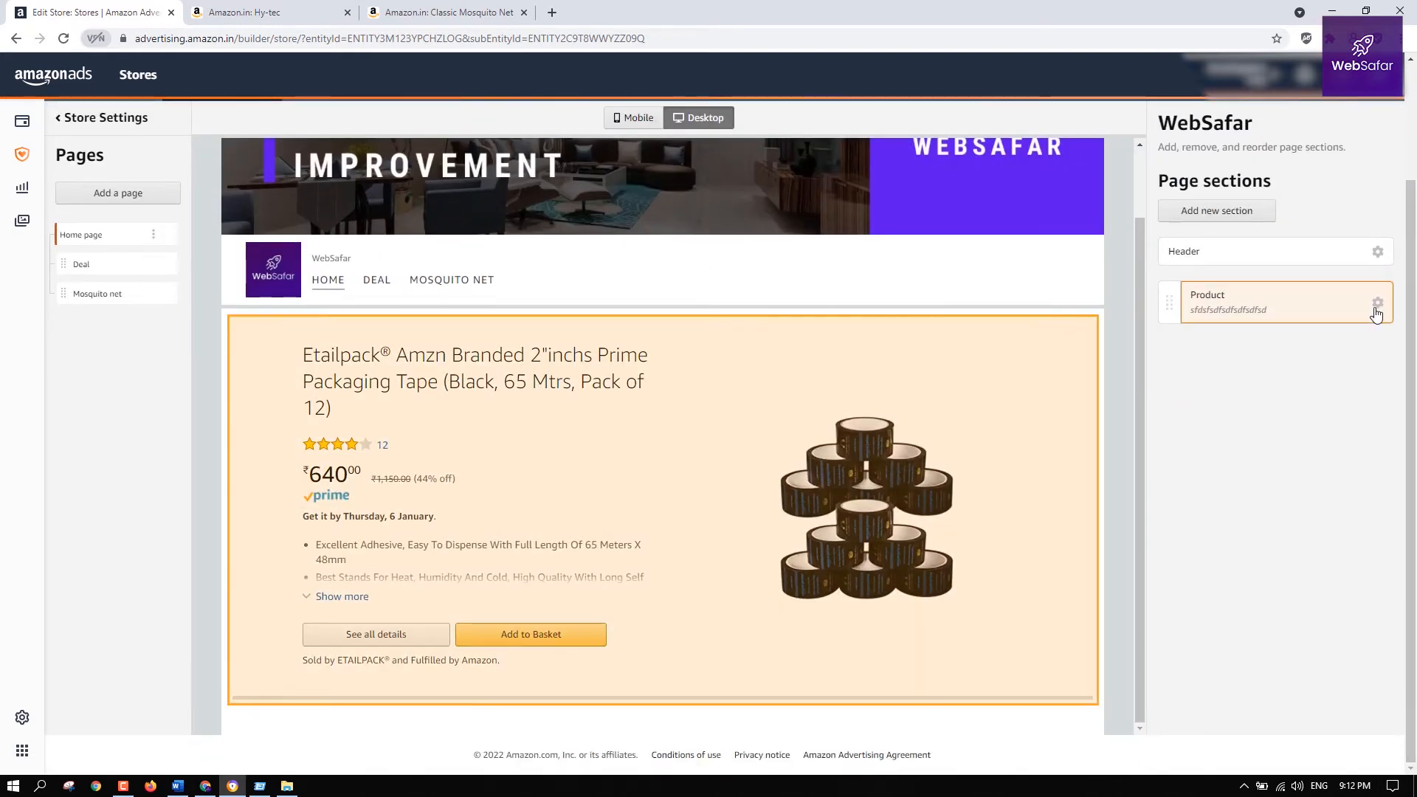
left_click(1377, 319)
left_click(1276, 540)
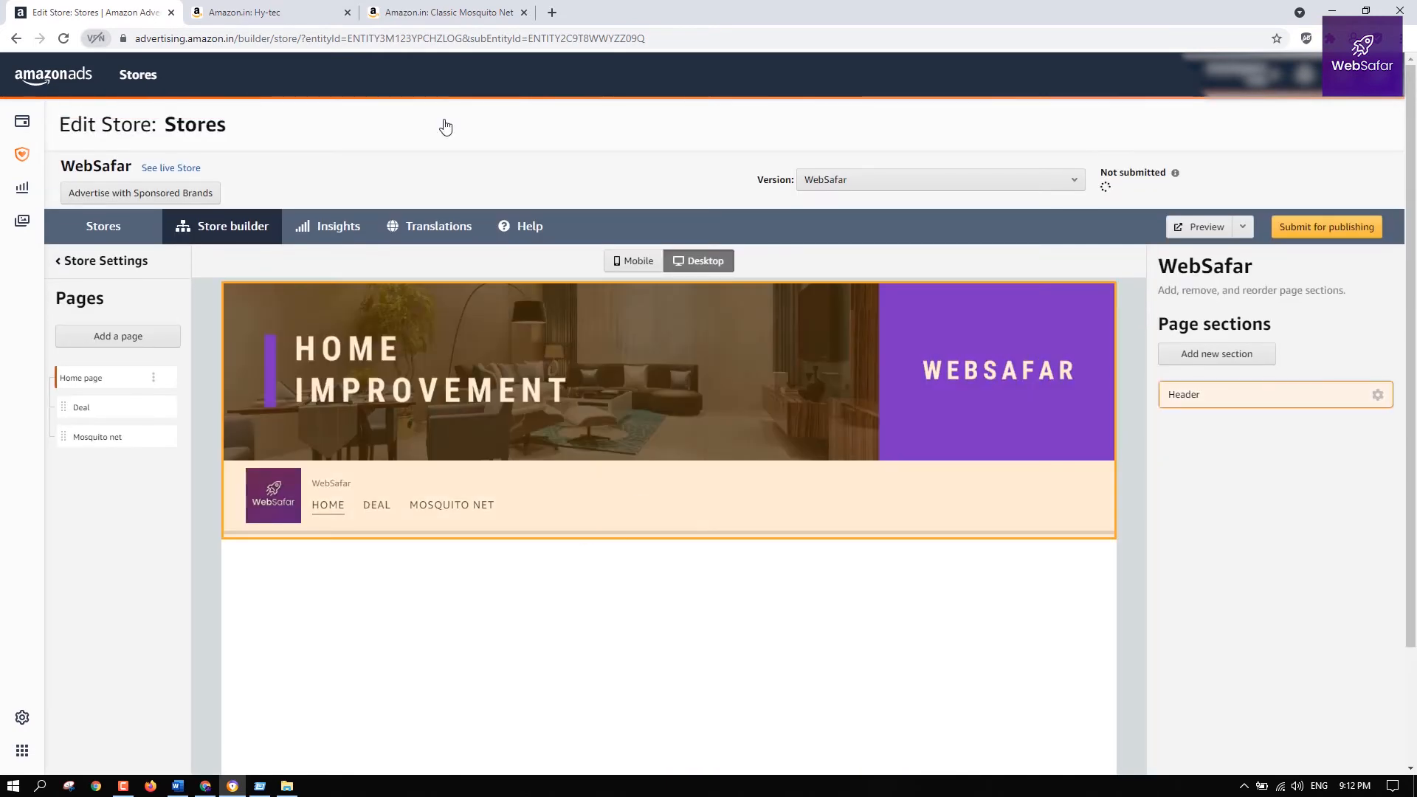
Examine the Hy-tec brand store's home page for how its text and banner image sections are laid out
left_click(412, 8)
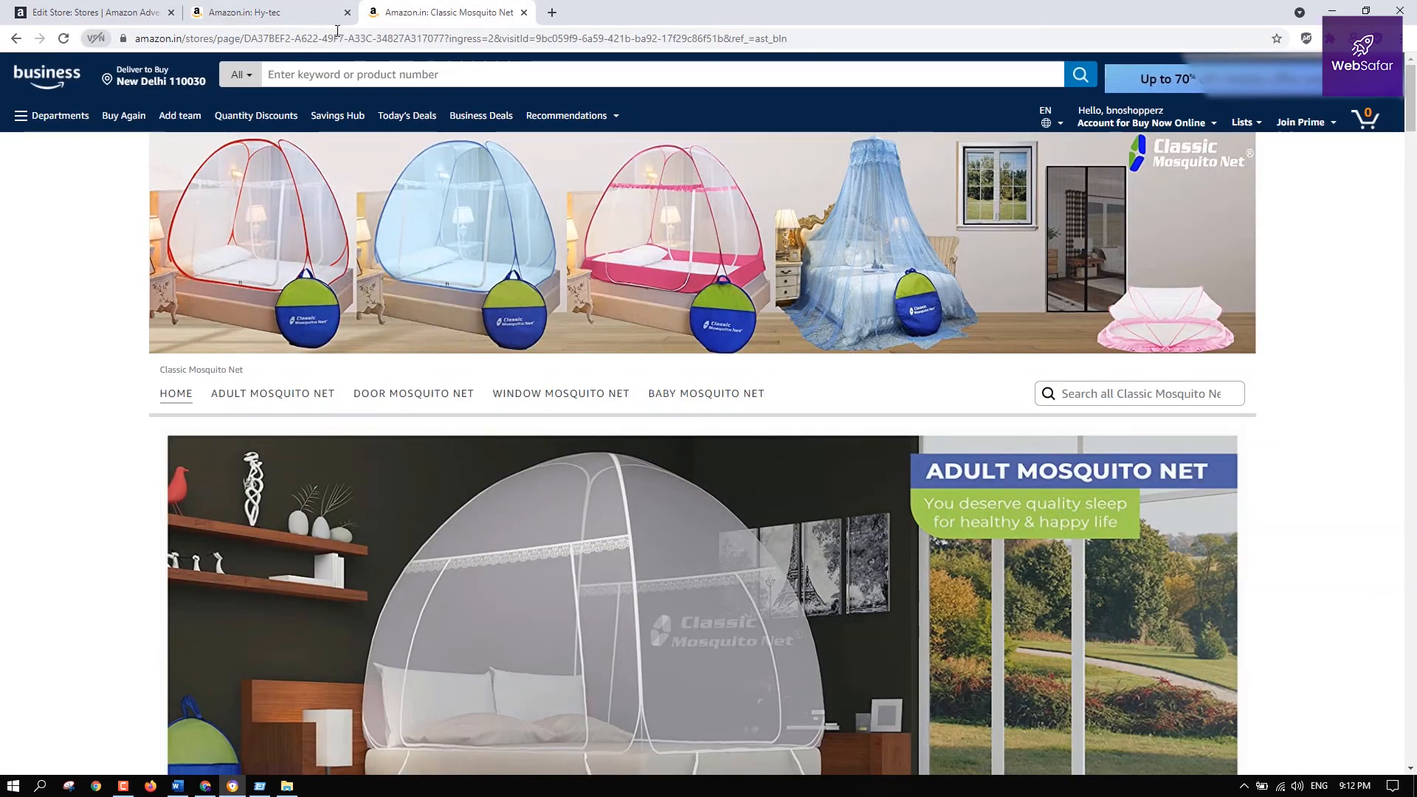
left_click(243, 11)
scroll(665, 310, "up", 1)
scroll(908, 372, "down", 10)
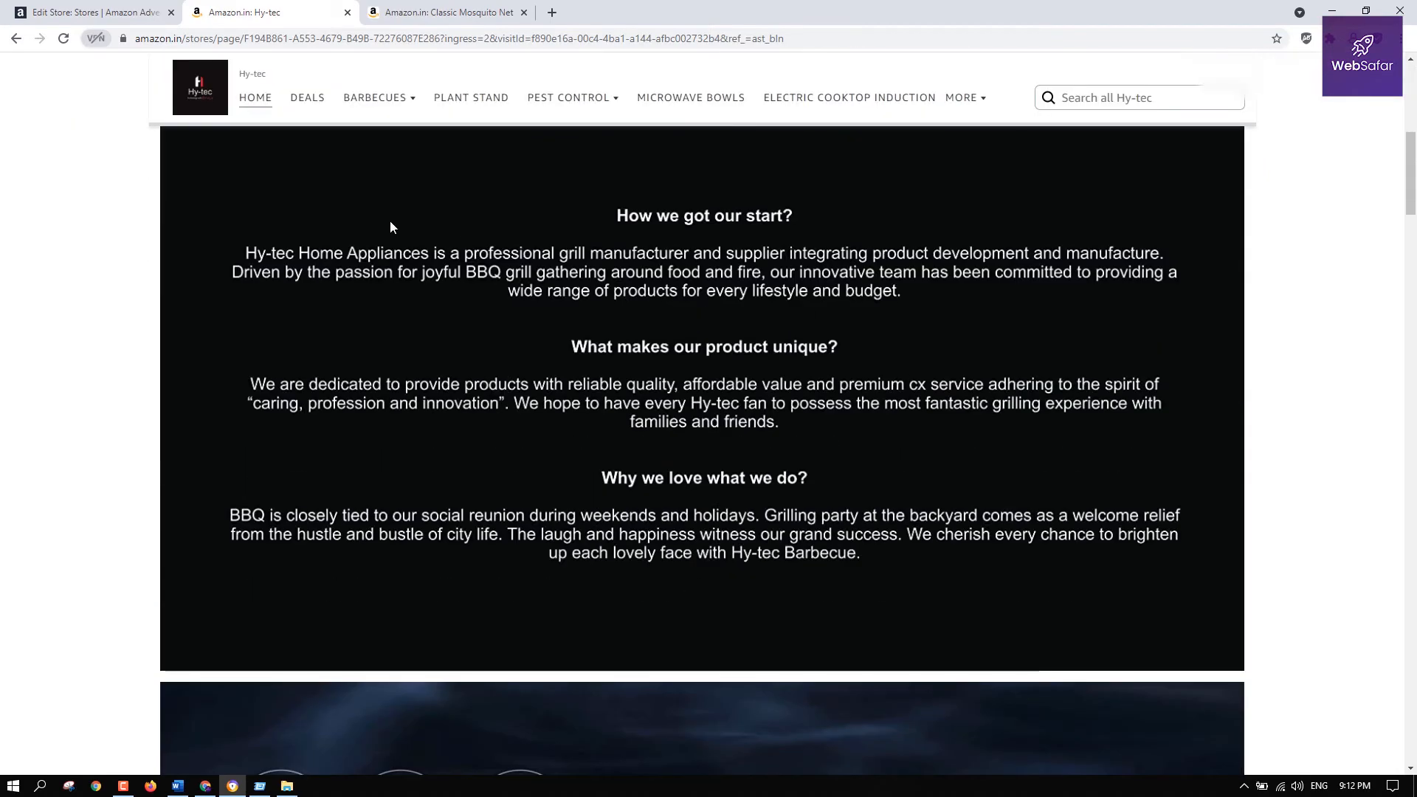
scroll(580, 278, "down", 10)
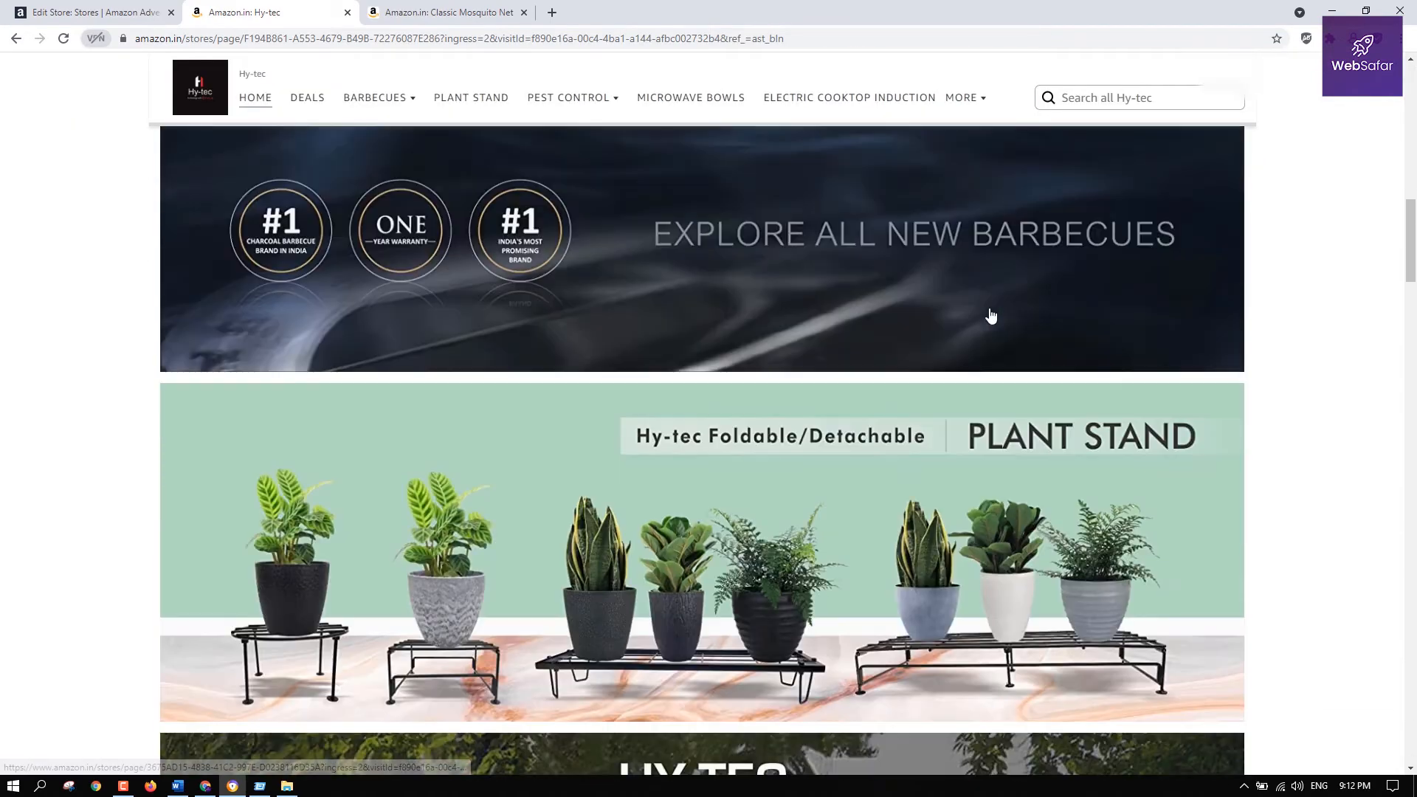
scroll(1001, 325, "up", 4)
scroll(1001, 325, "down", 7)
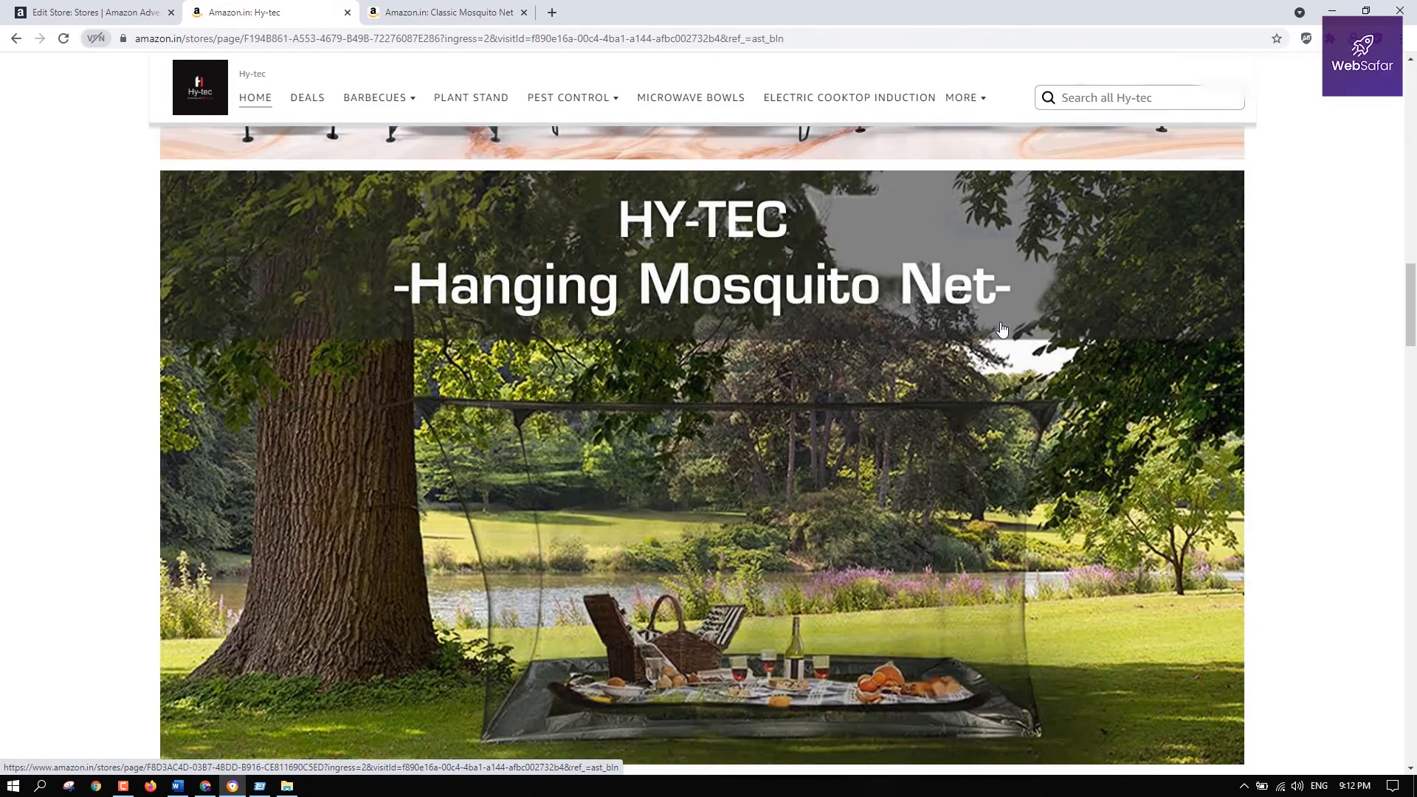
scroll(1001, 329, "up", 9)
scroll(1001, 330, "down", 5)
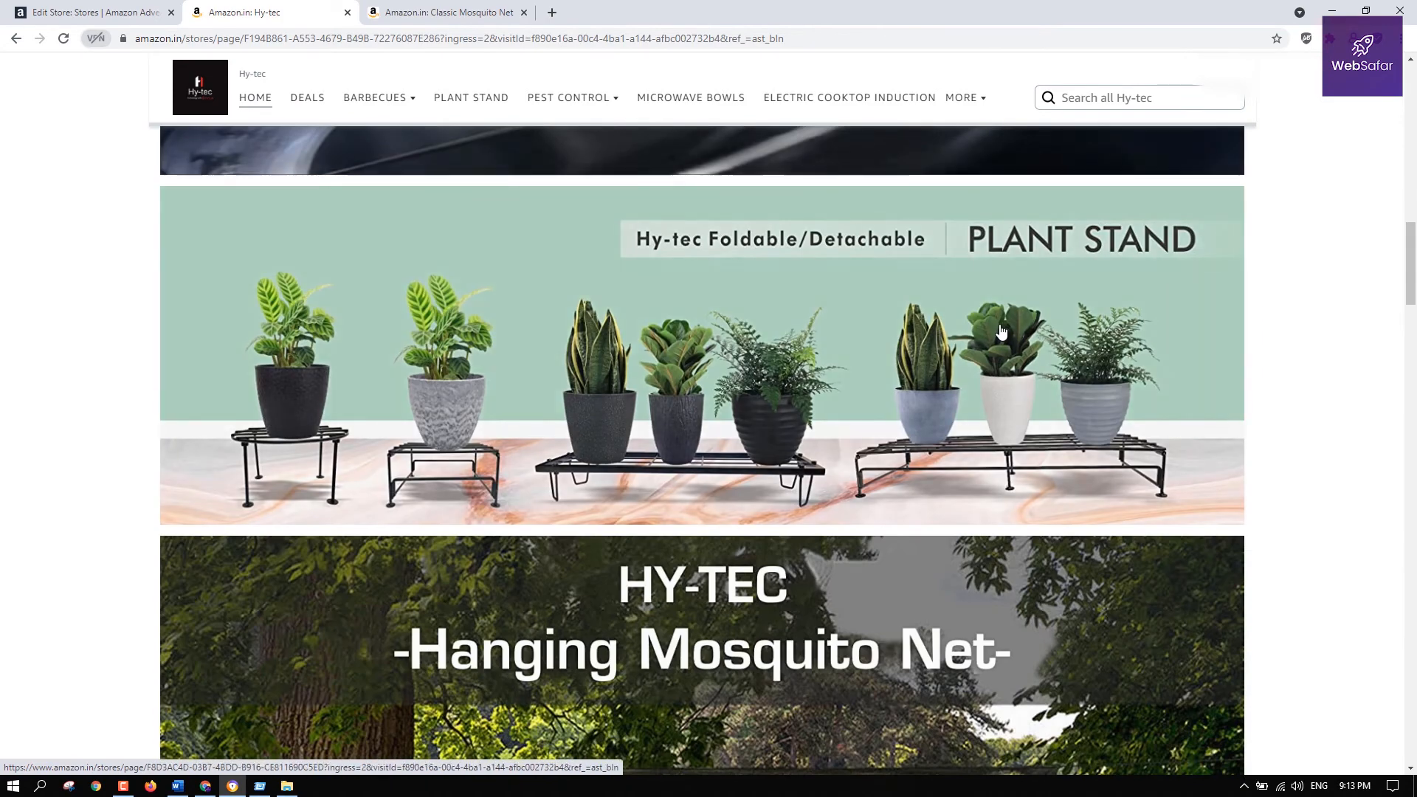
scroll(995, 391, "up", 3)
Inspect the ADULT MOSQUITO NET banner in the Classic Mosquito Net store's page code to examine its image dimensions and source
left_click(418, 13)
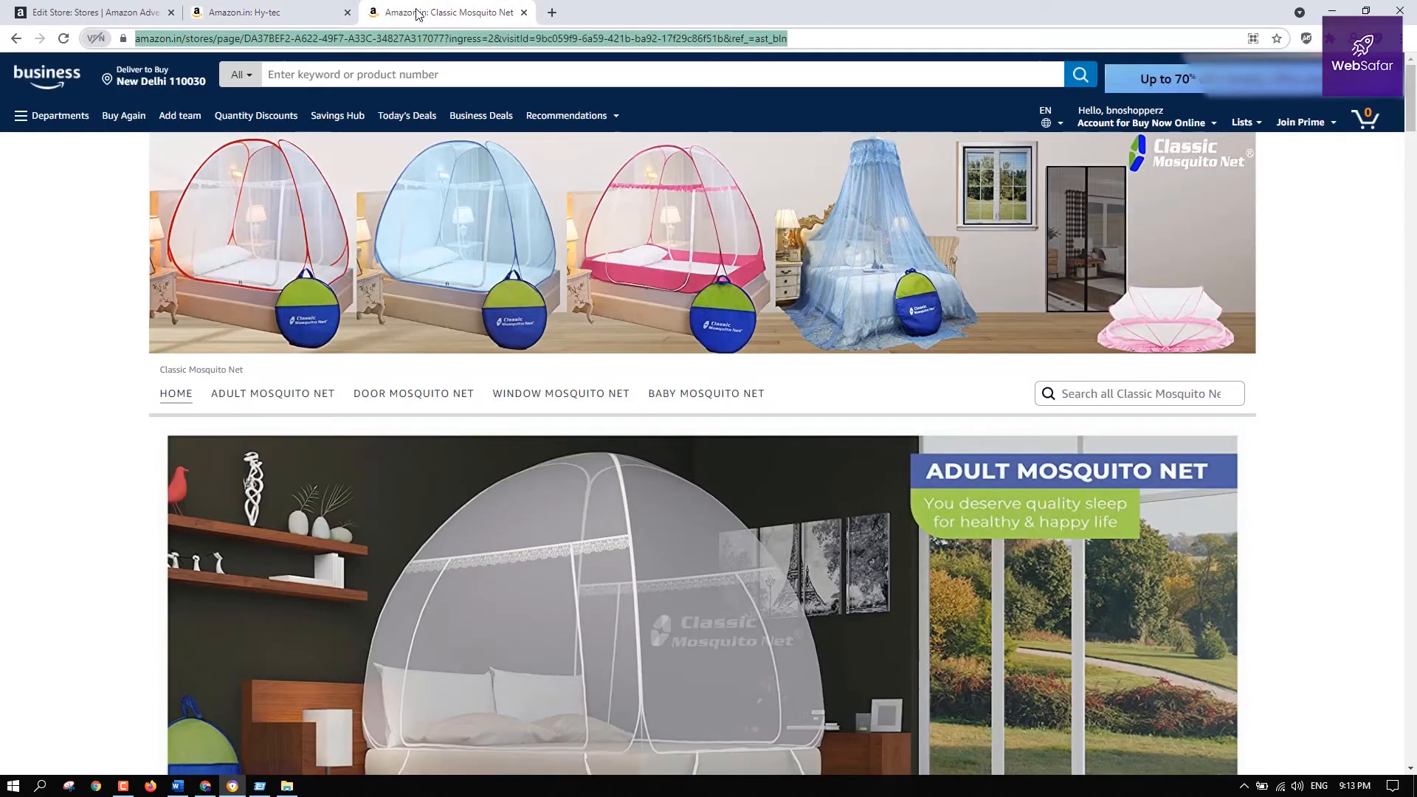
scroll(851, 313, "down", 5)
scroll(904, 346, "up", 3)
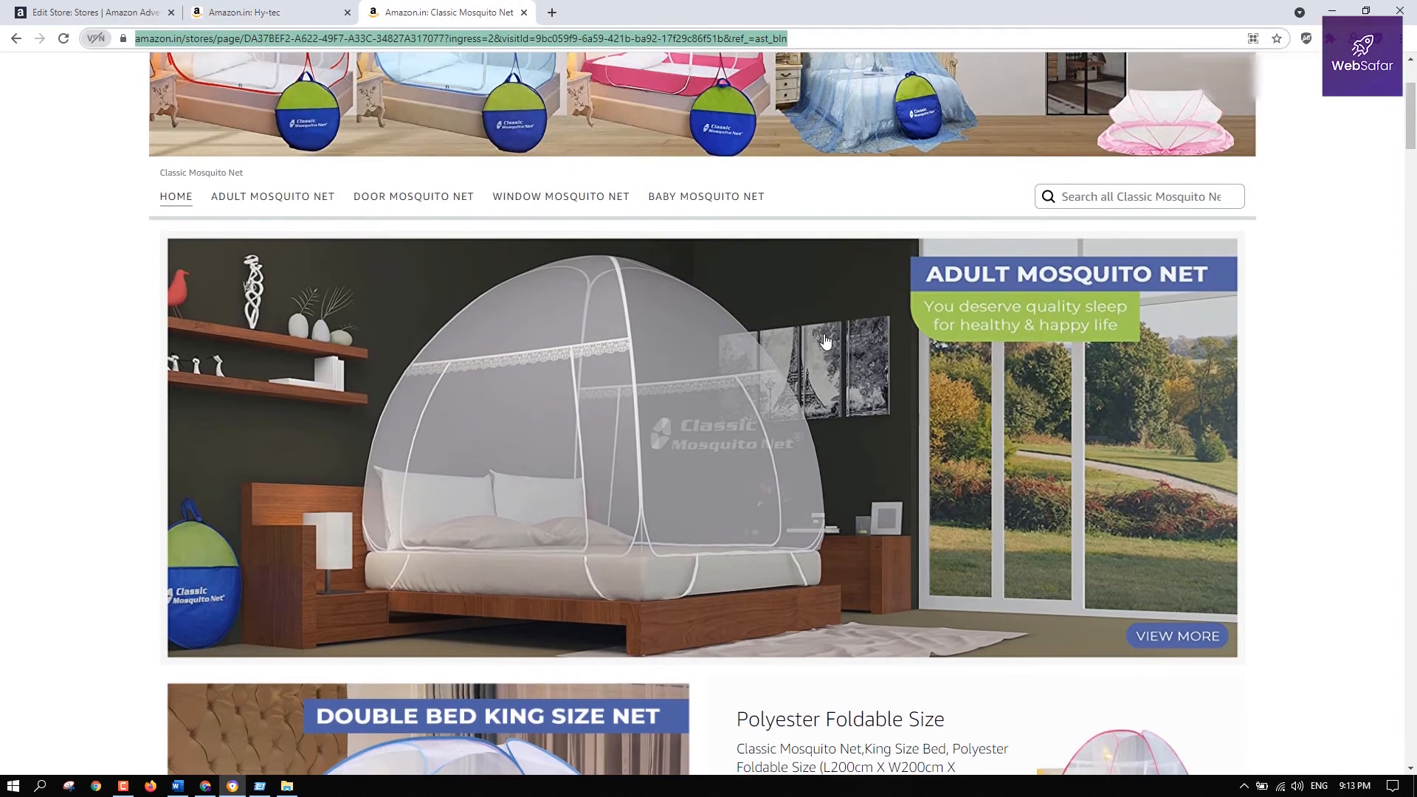
right_click(871, 359)
left_click(1076, 414)
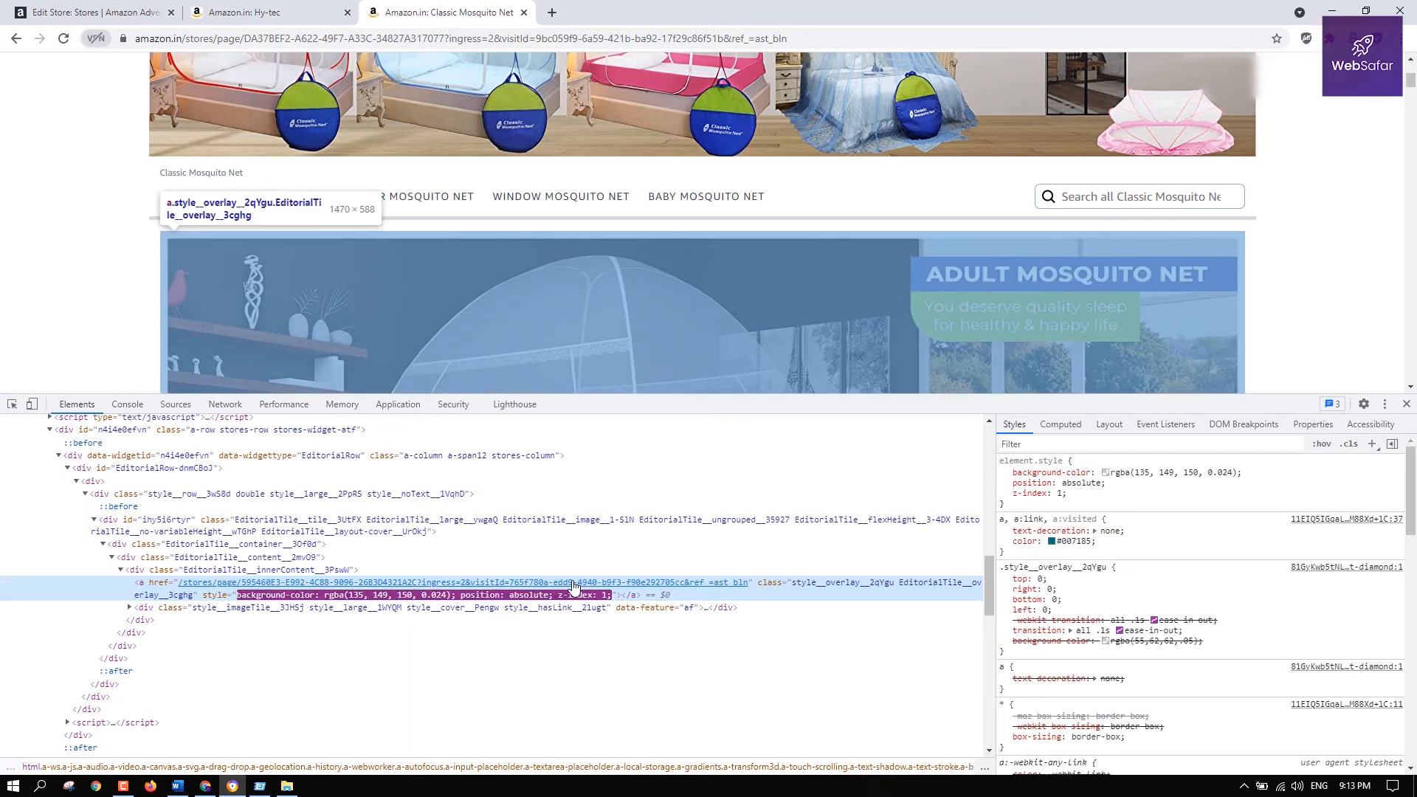
left_click(130, 610)
left_click(130, 610)
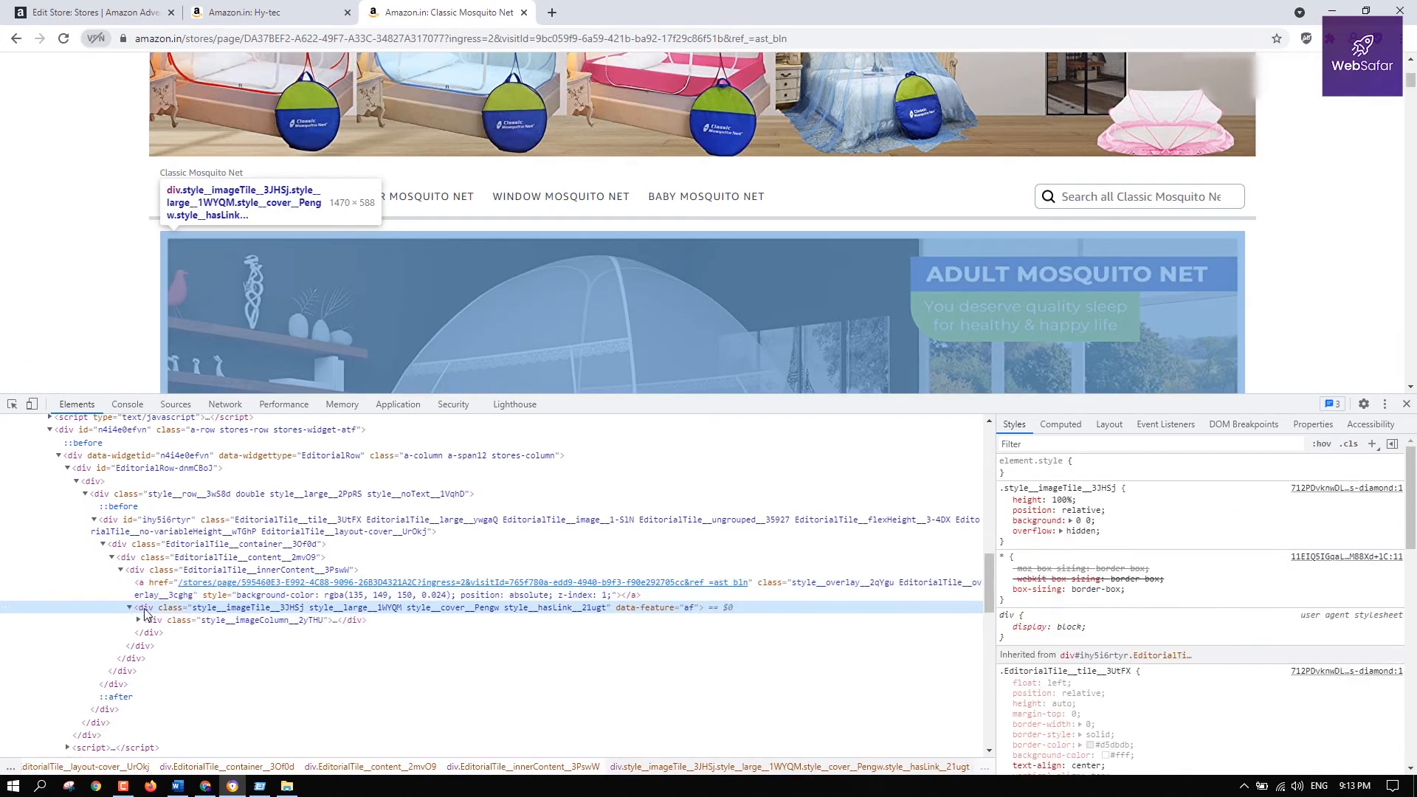
left_click(158, 622)
mouse_move(284, 652)
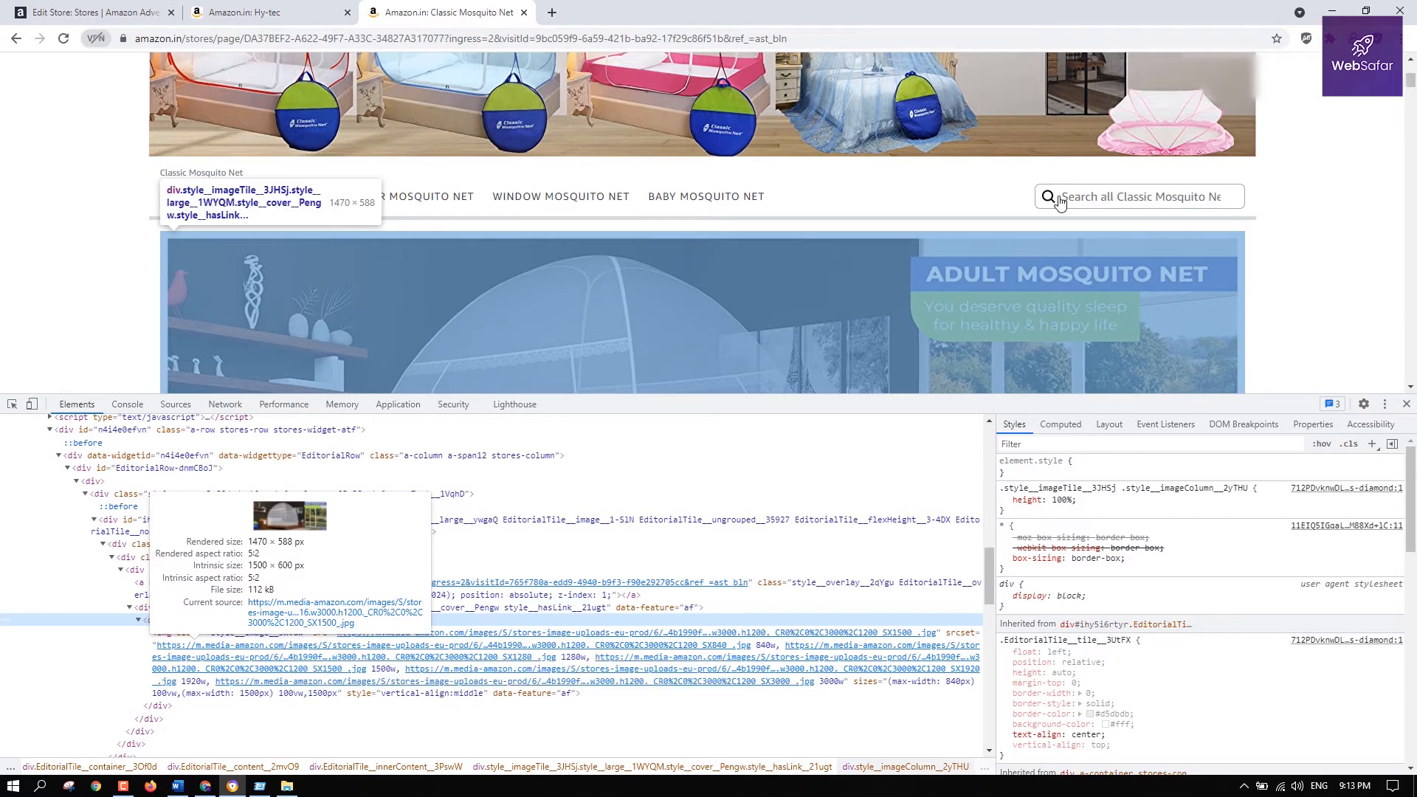
Switch to the home improvement design in Canva, dismiss its sharing message and return to the Canva home page
left_click(249, 6)
left_click(114, 10)
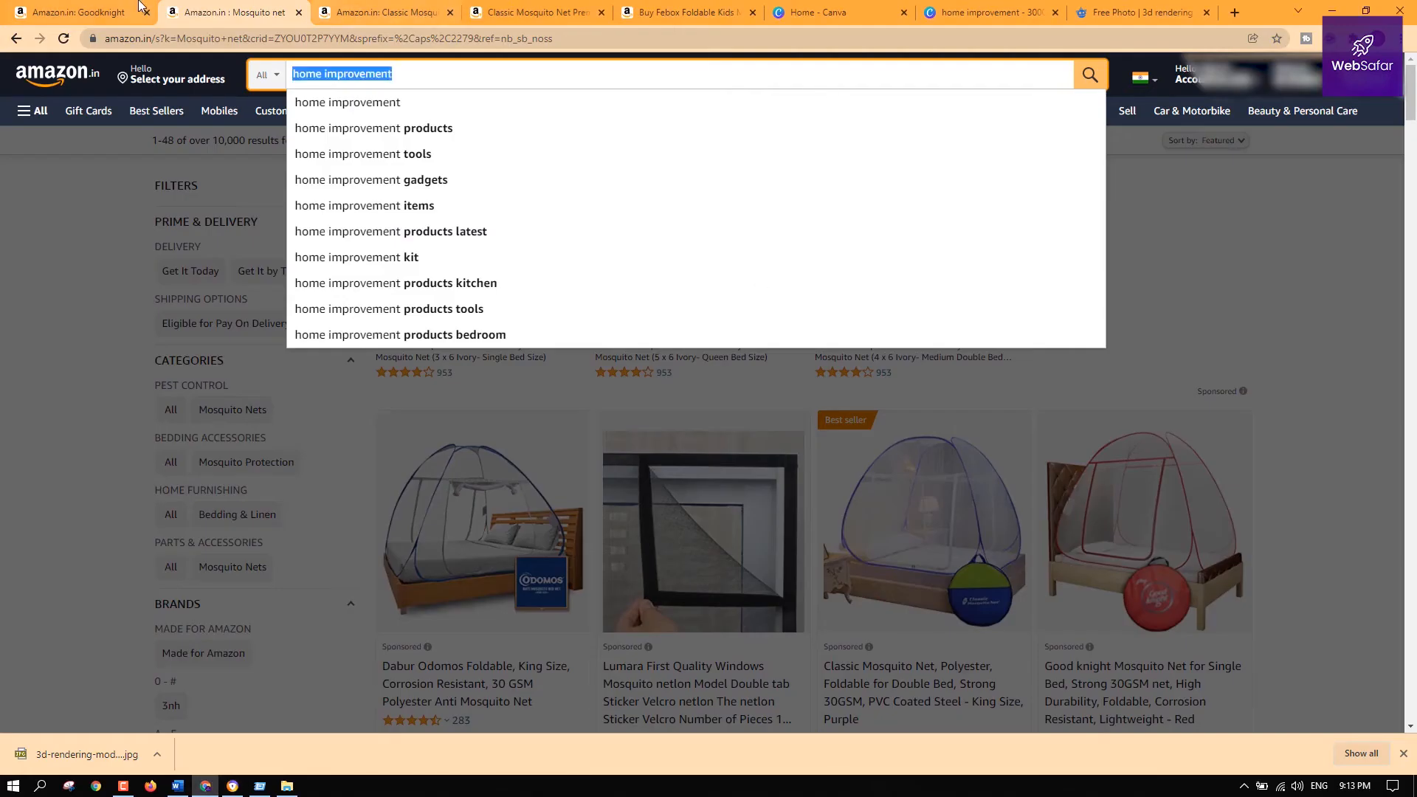
left_click(1140, 12)
left_click(989, 12)
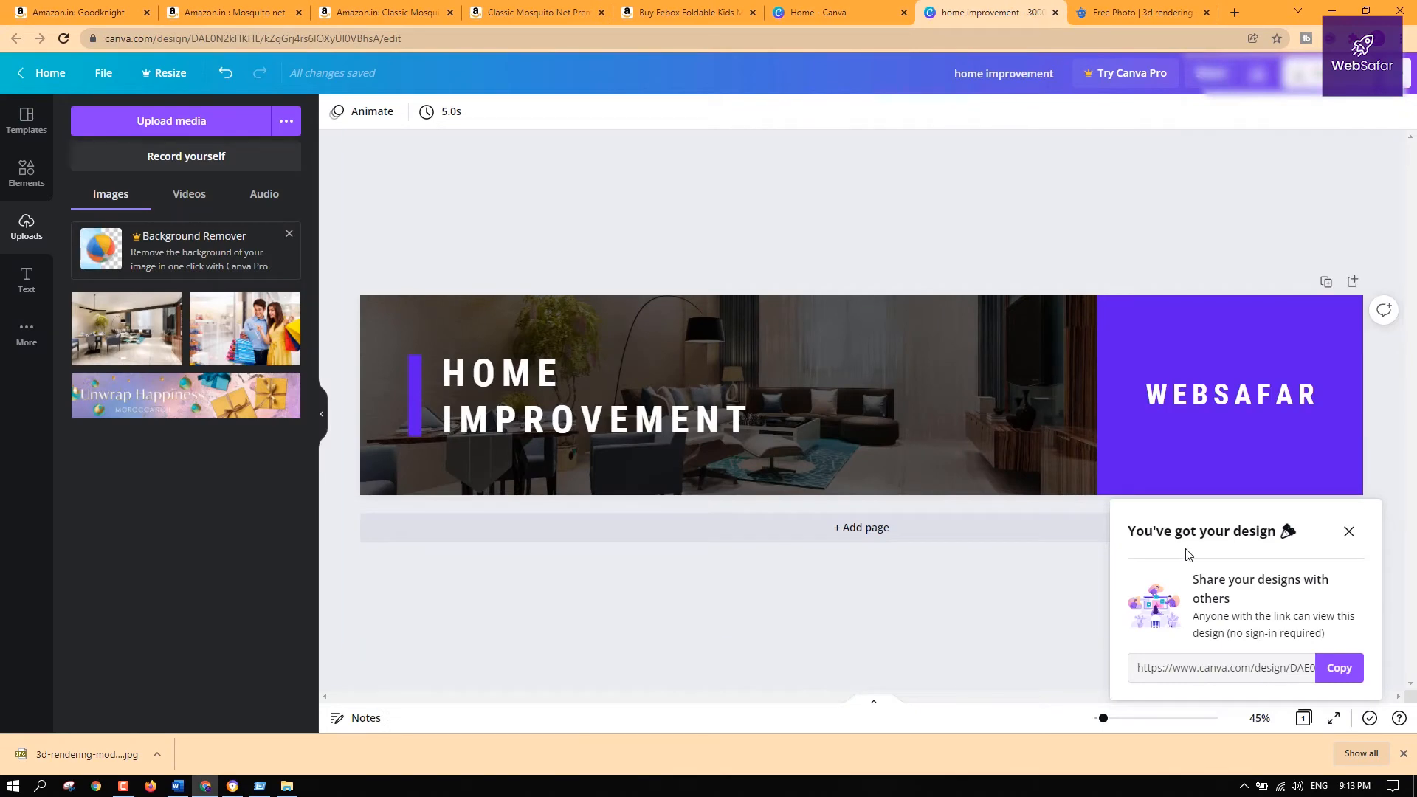
left_click(1349, 531)
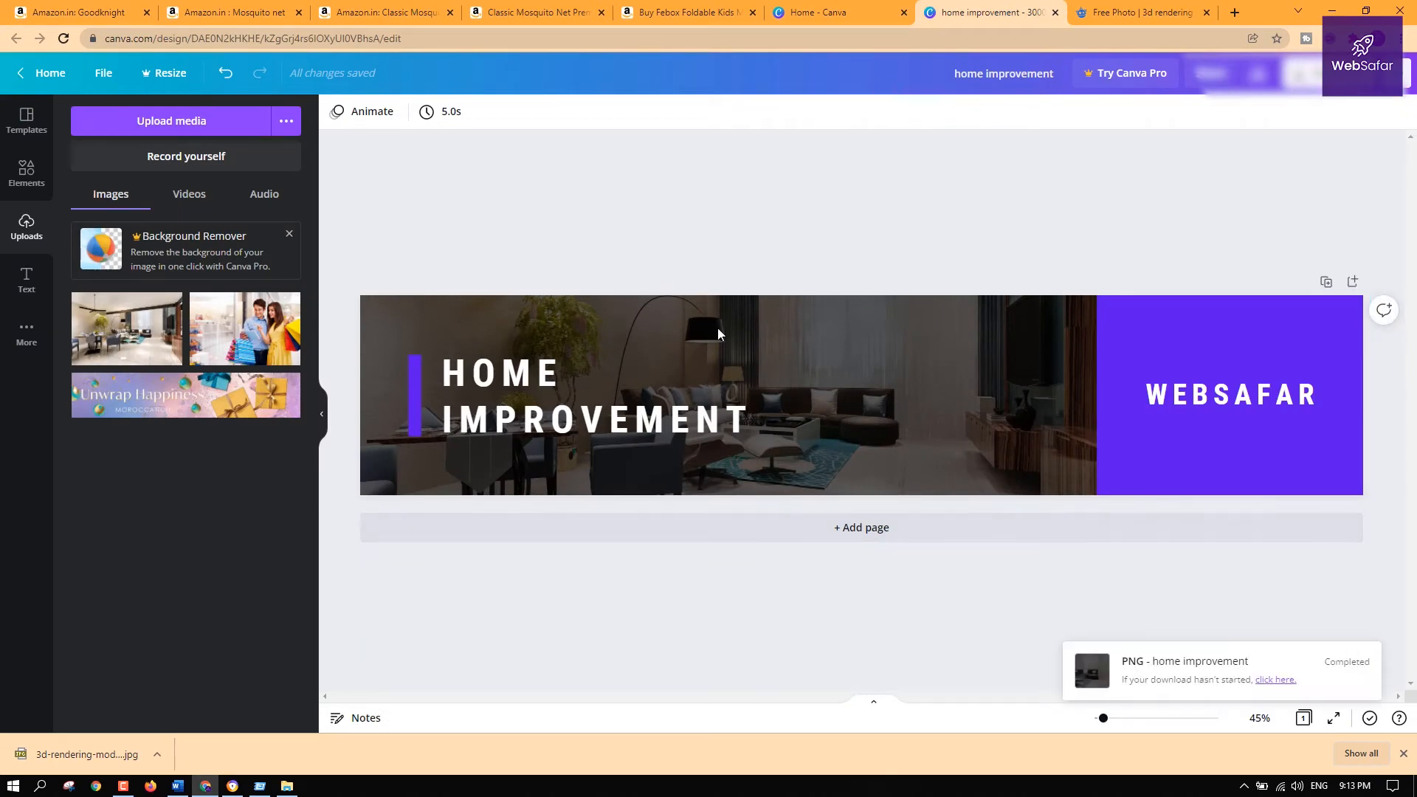
left_click(27, 118)
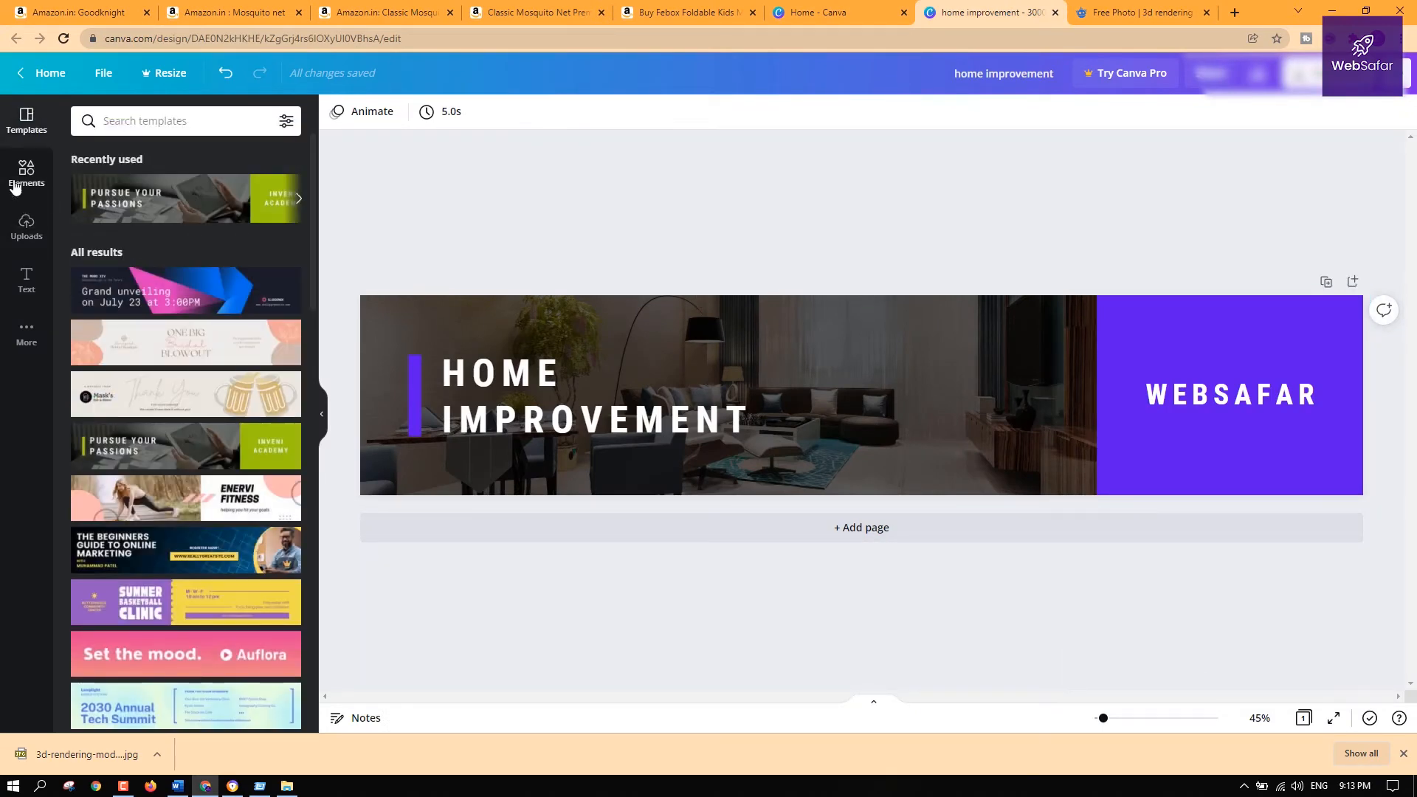
left_click(46, 72)
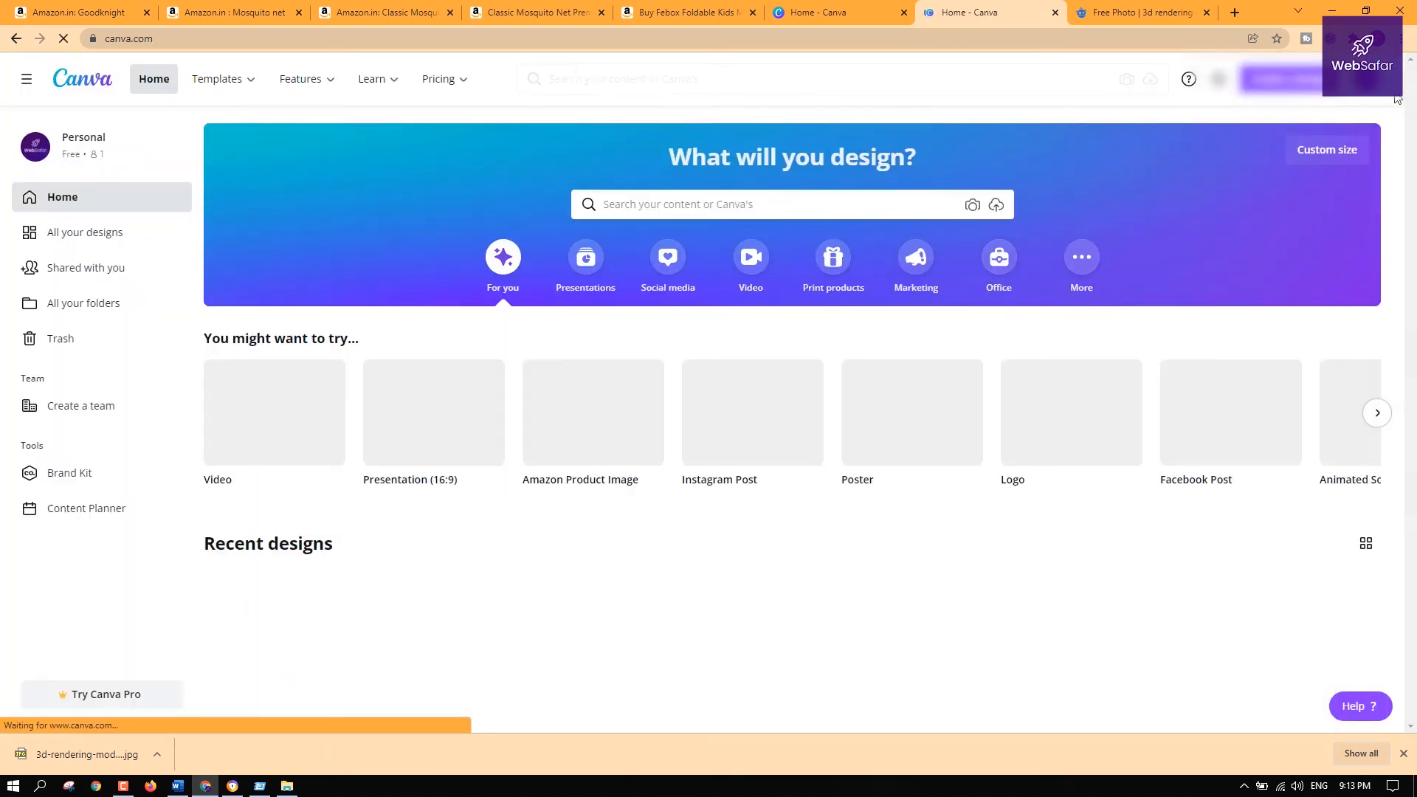
Create a new custom-size design 1500 px wide and 600 px high
left_click(1325, 154)
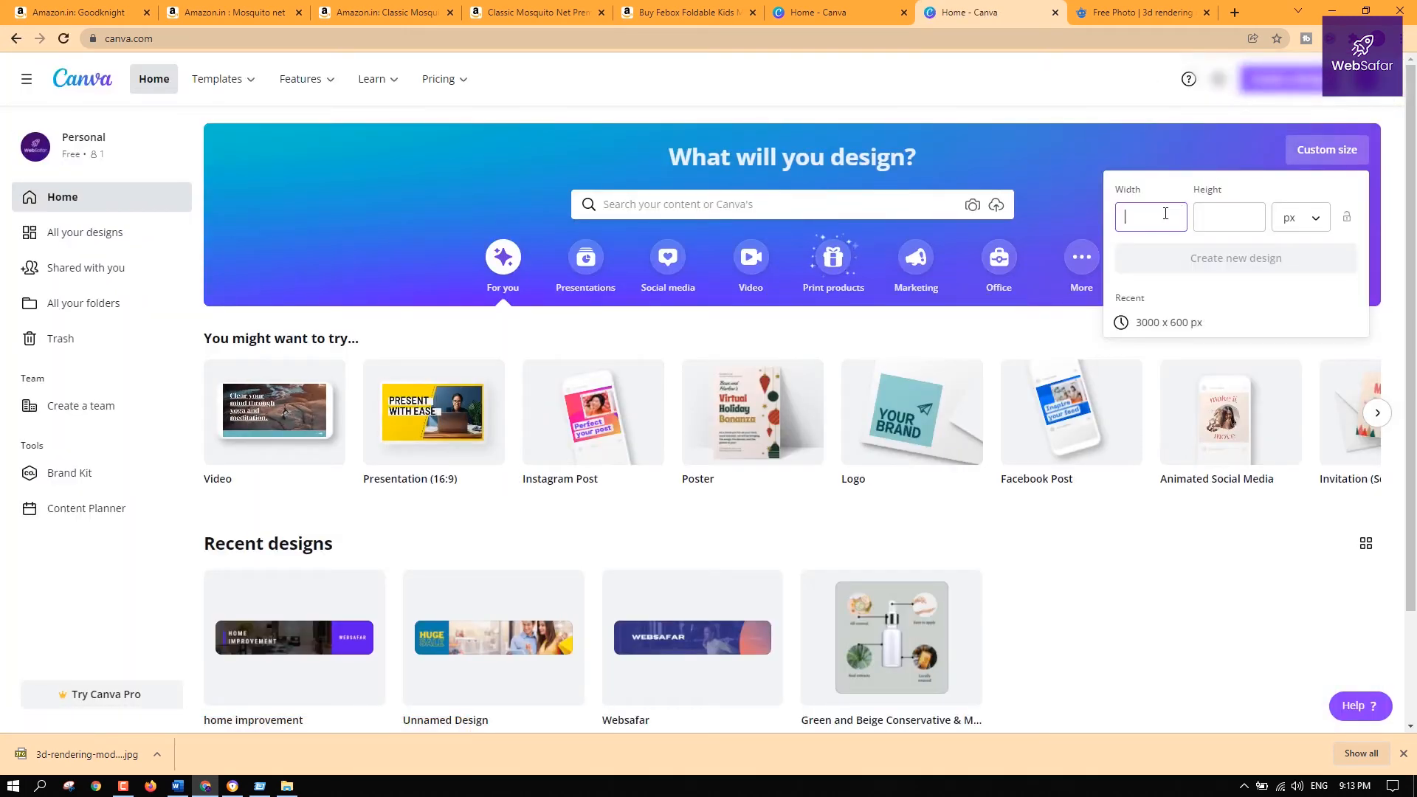
left_click(1232, 219)
type("600")
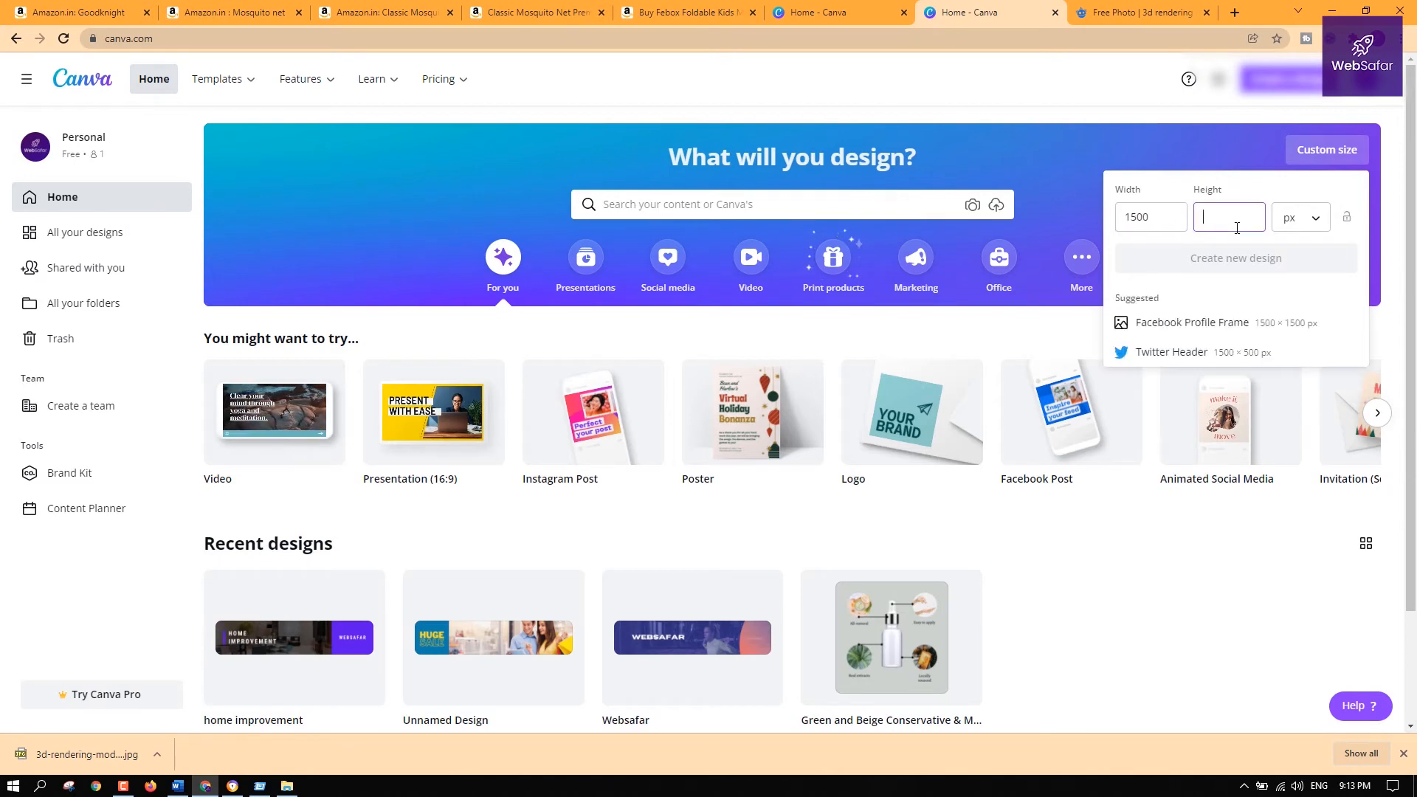
left_click(1265, 259)
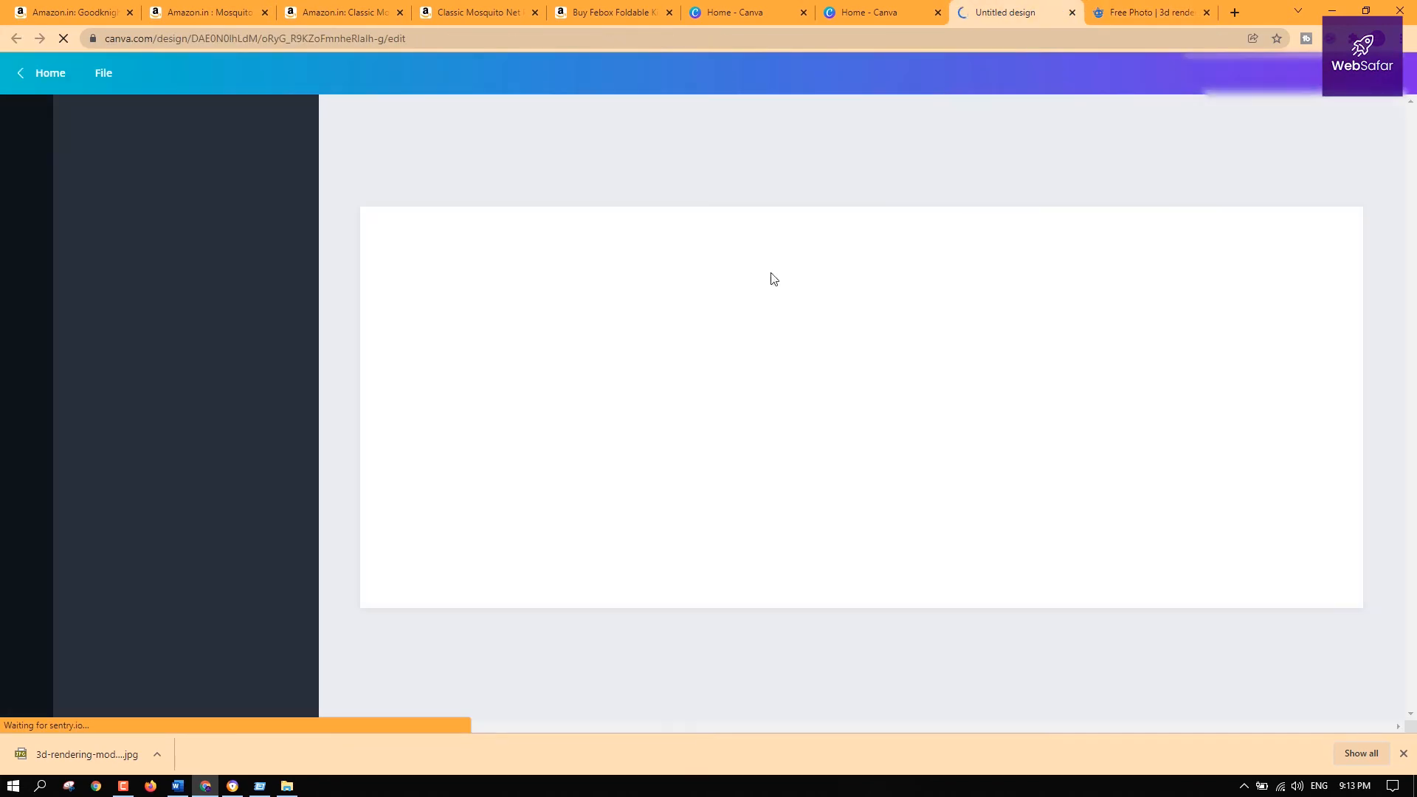
Switch to the Classic Mosquito Net store and inspect the ADULT MOSQUITO NET banner's image container in the page code again
key("alt+Tab")
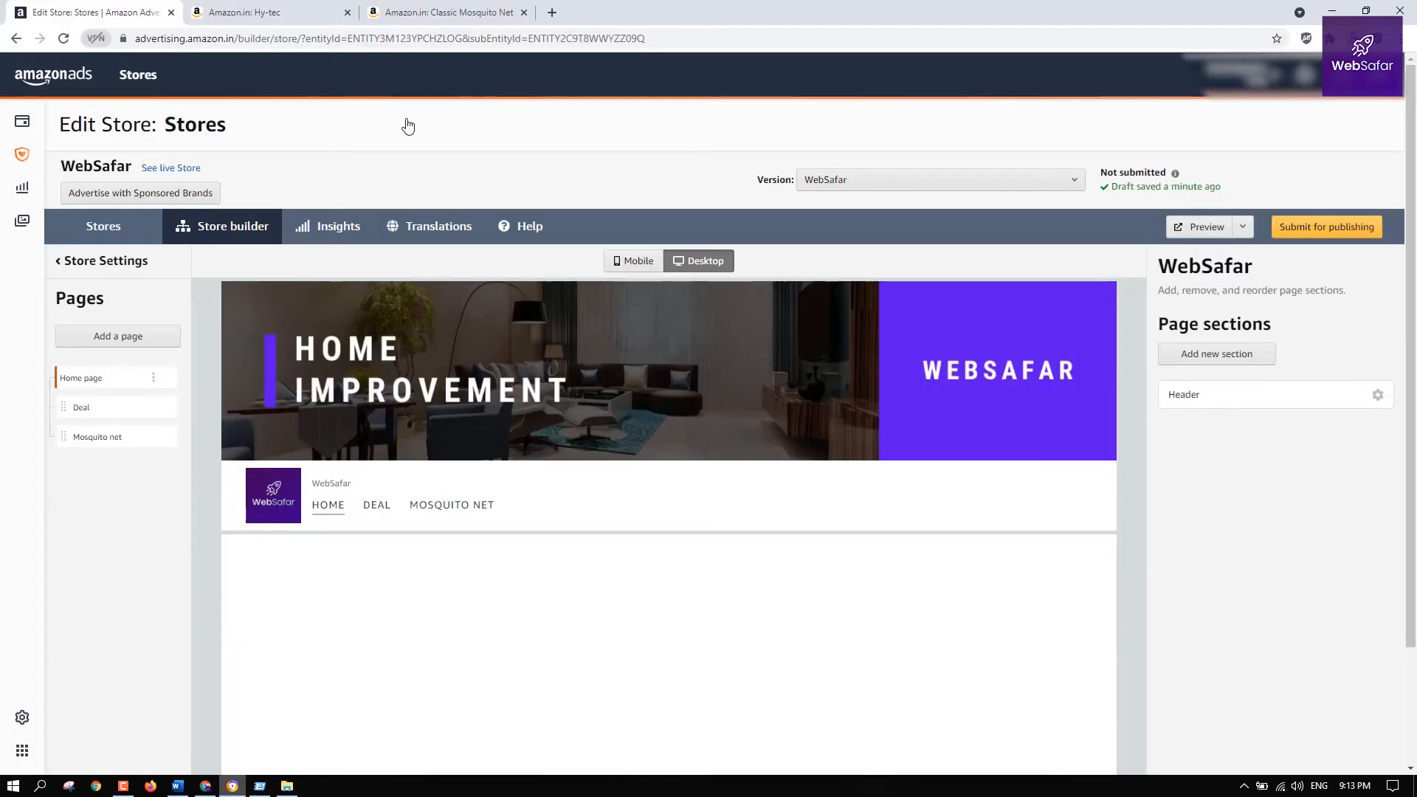
left_click(401, 10)
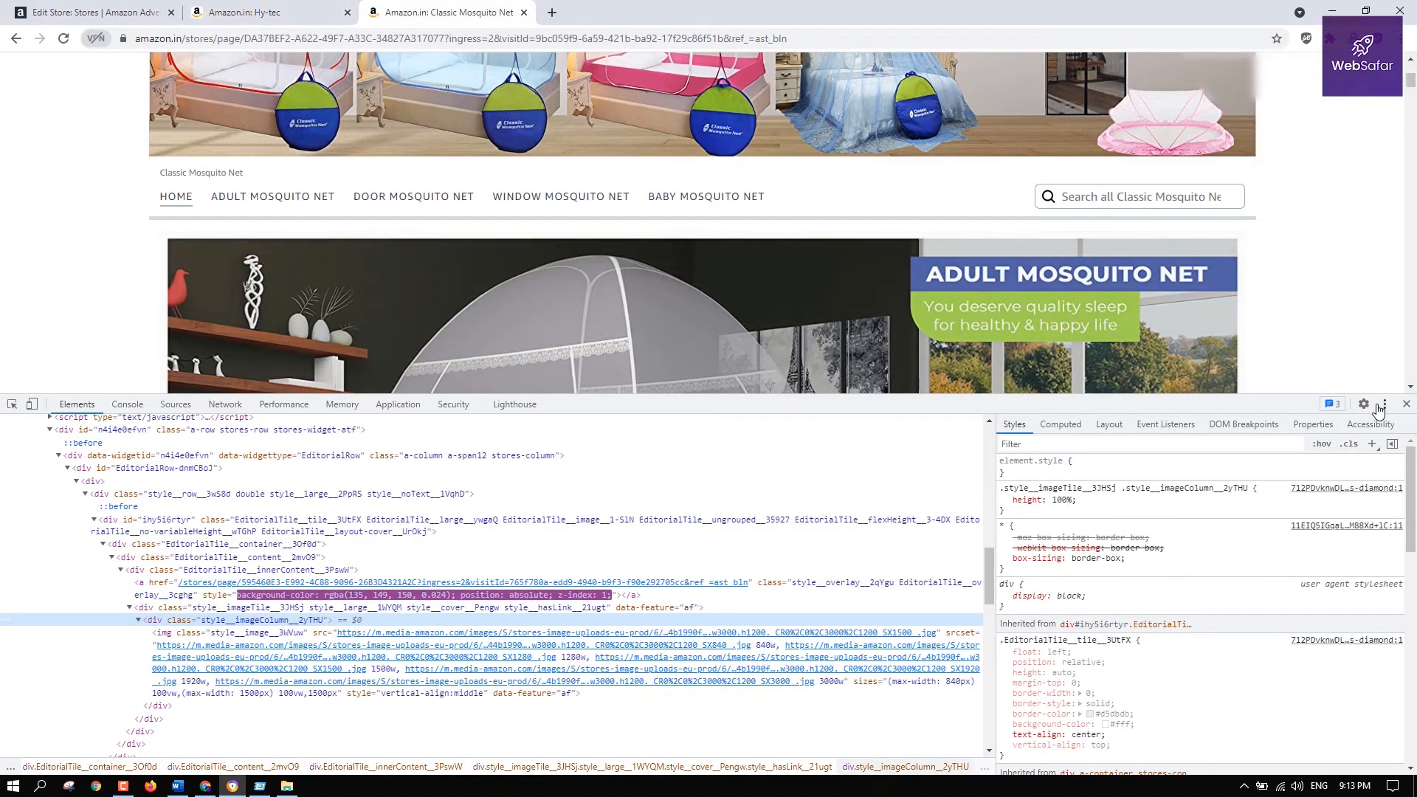
left_click(1407, 405)
right_click(795, 317)
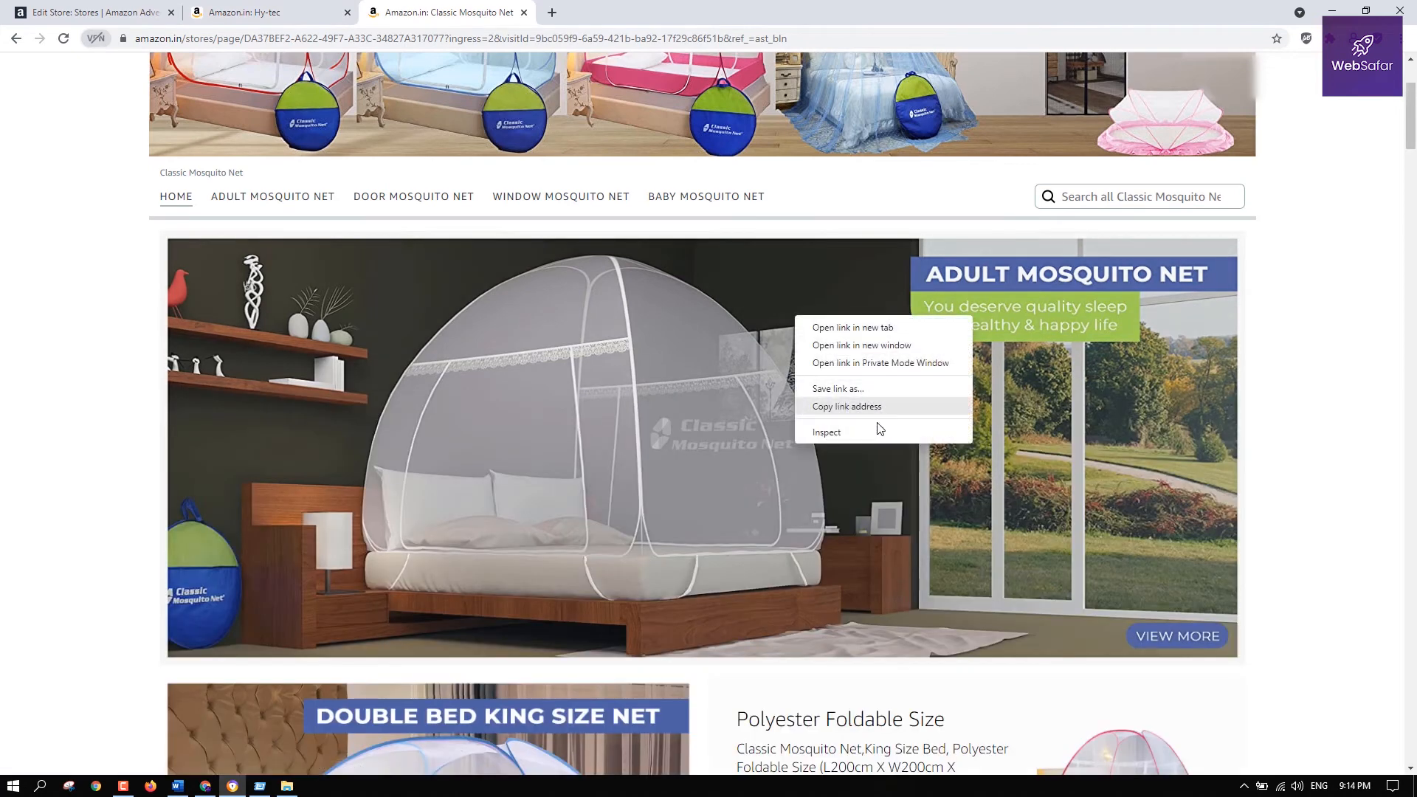
left_click(894, 434)
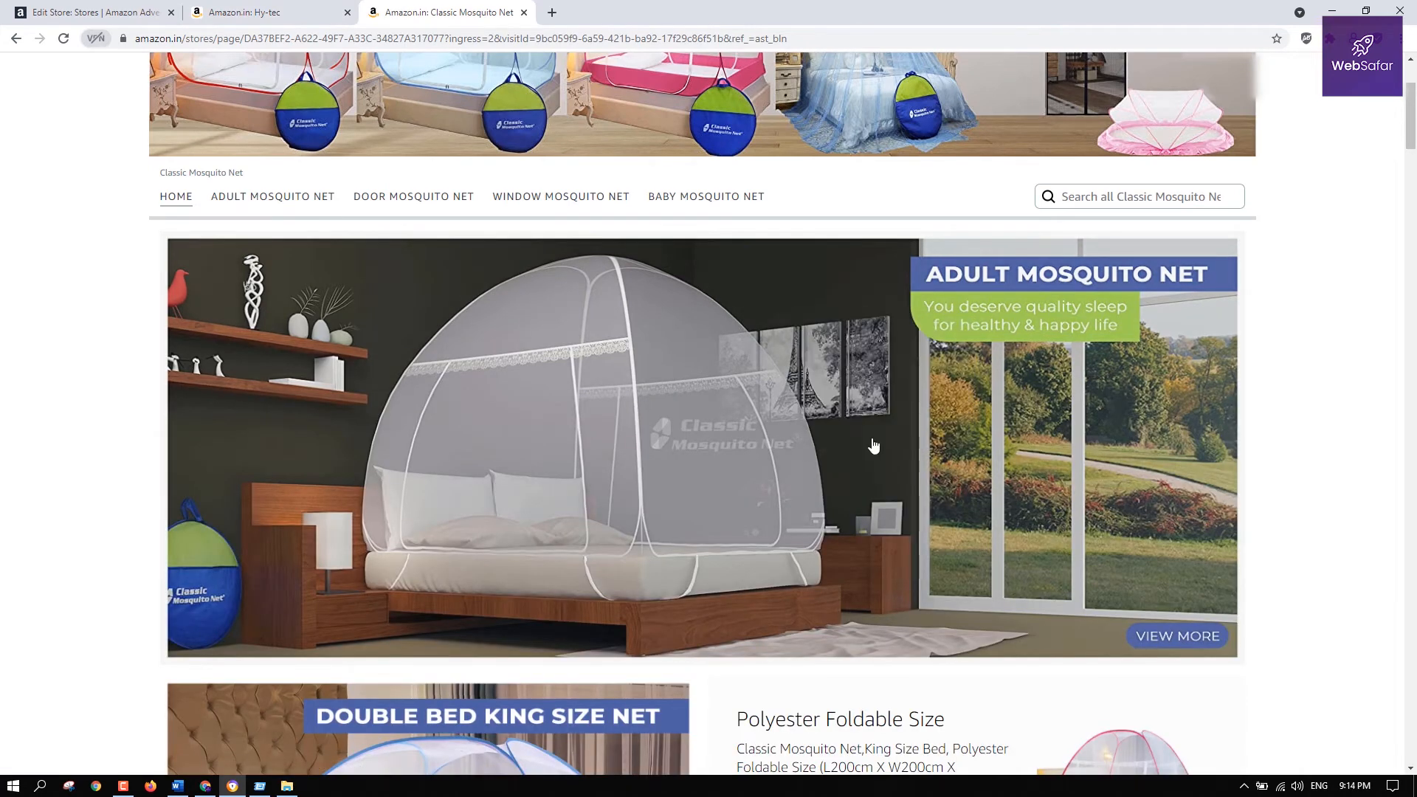
scroll(753, 313, "down", 1)
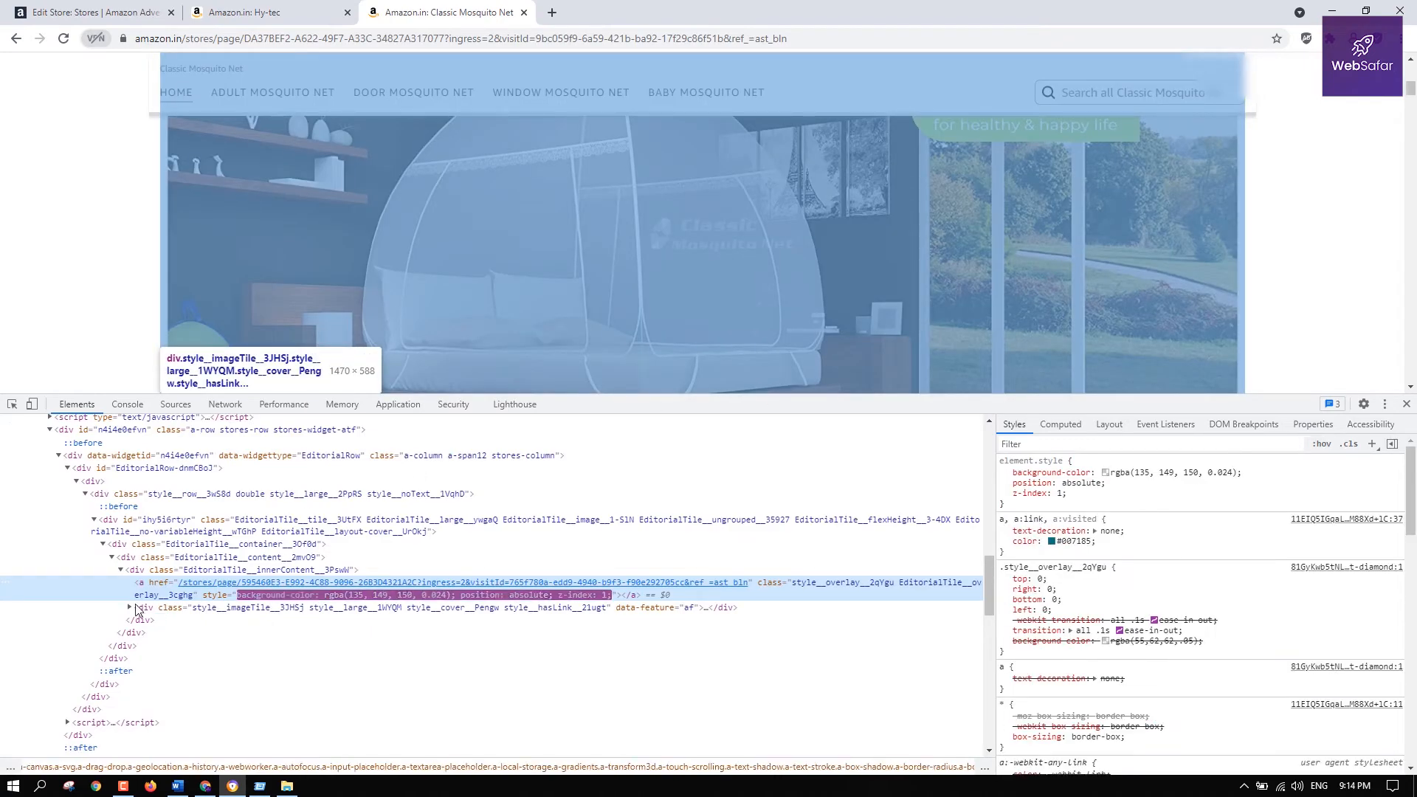
left_click(129, 608)
left_click(1406, 403)
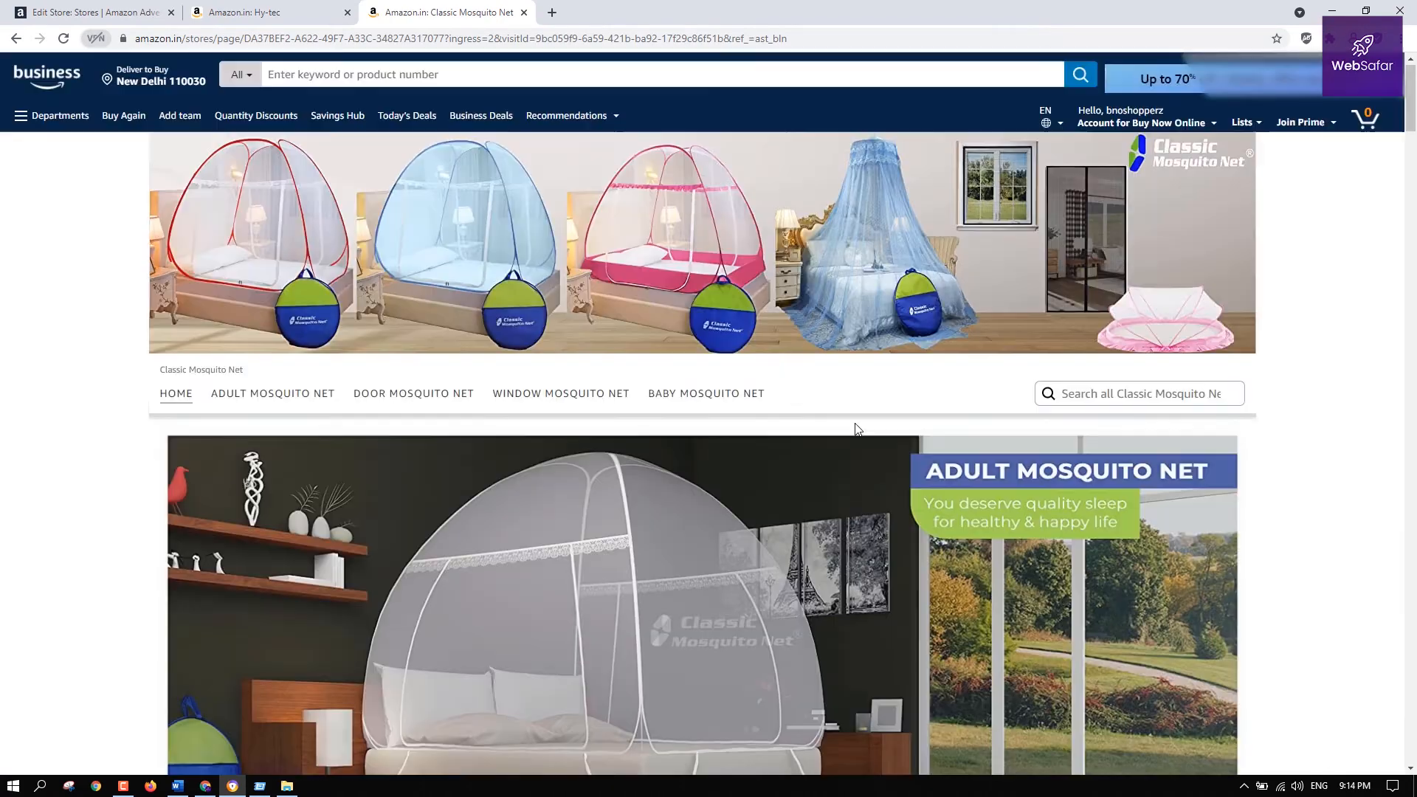
Look over the double bed and window mosquito net sections beneath the store's main banner
scroll(812, 443, "down", 5)
scroll(731, 414, "down", 5)
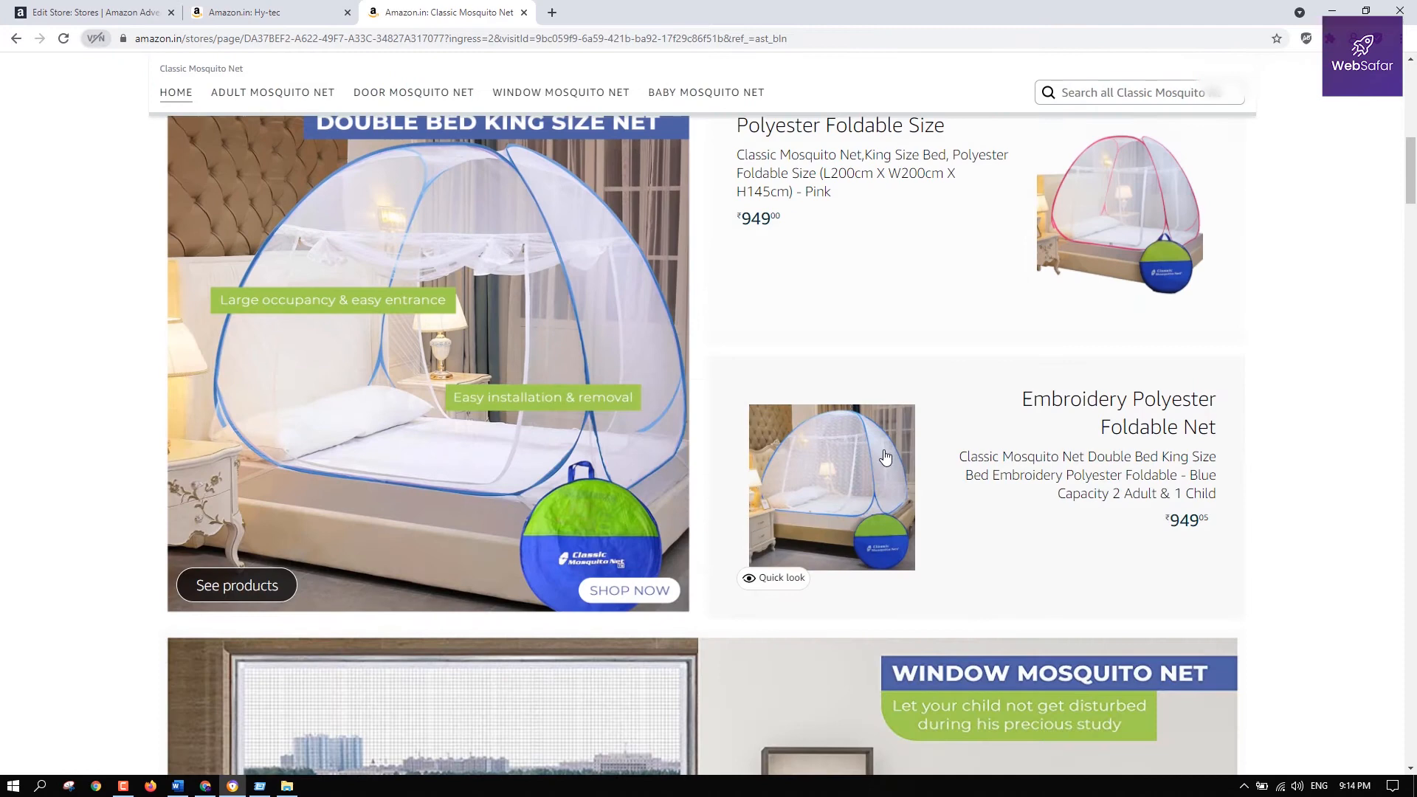
left_click(552, 13)
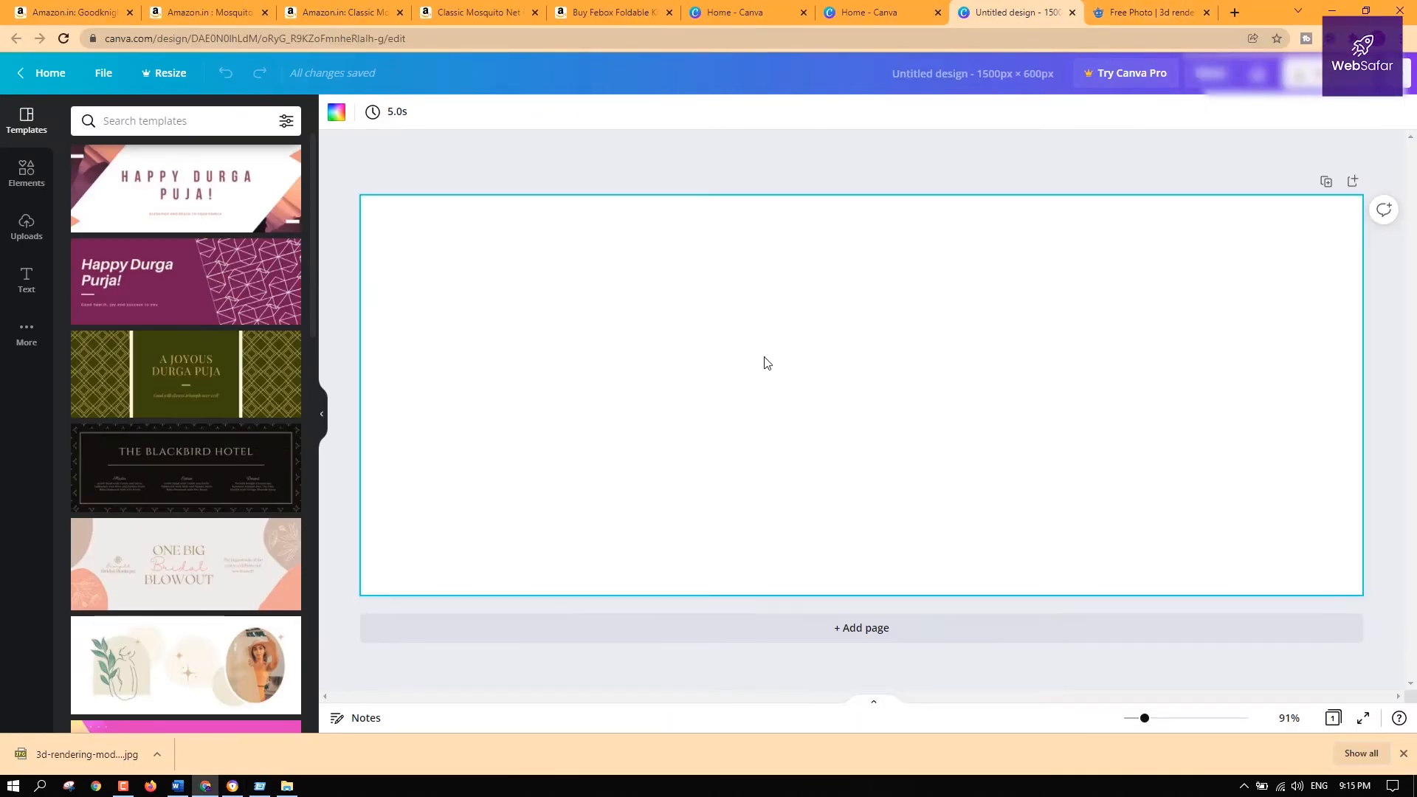
Browse the templates for the 1500 x 600 px design and apply the yellow 15TH BIRTHDAY one with the scalloped edge and photo
scroll(222, 575, "down", 3)
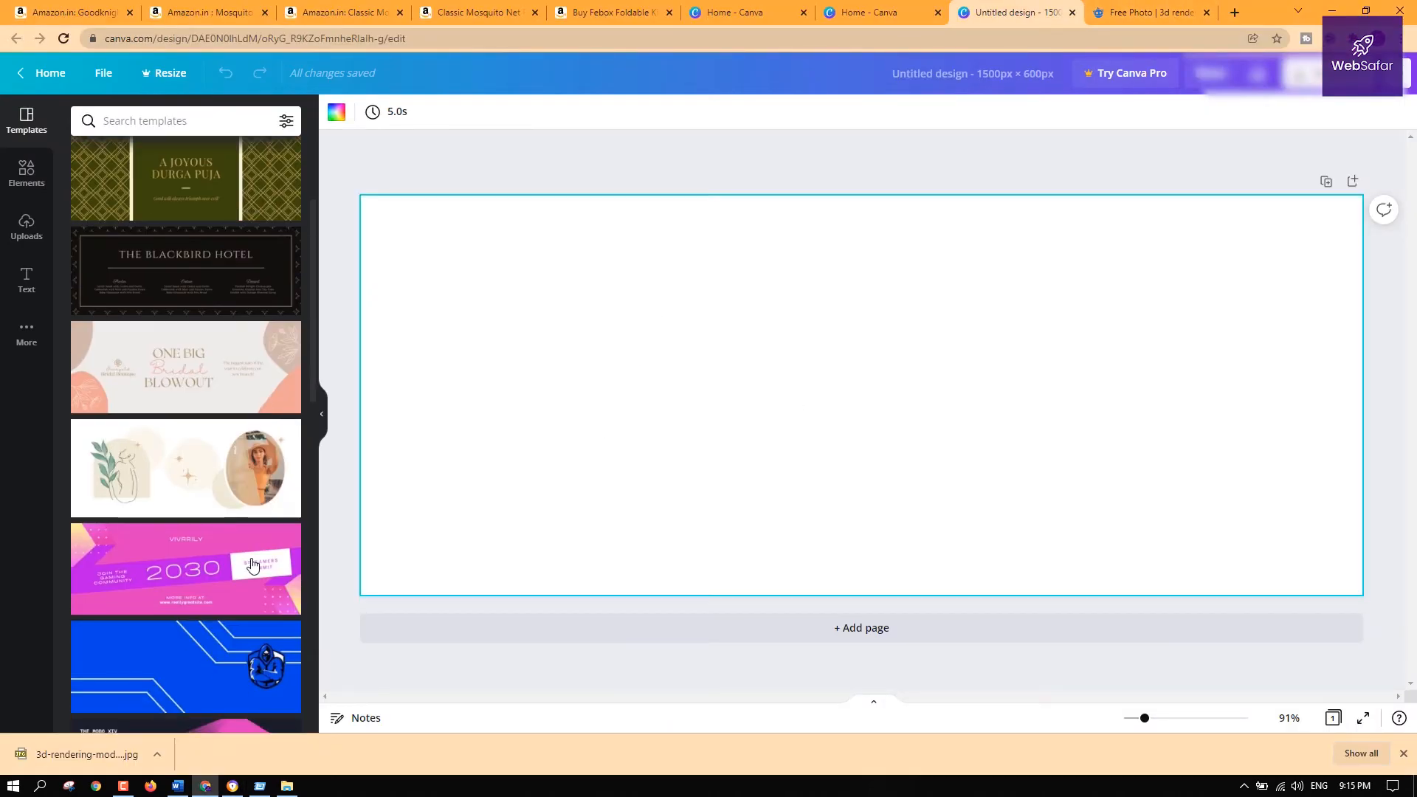
scroll(243, 477, "up", 3)
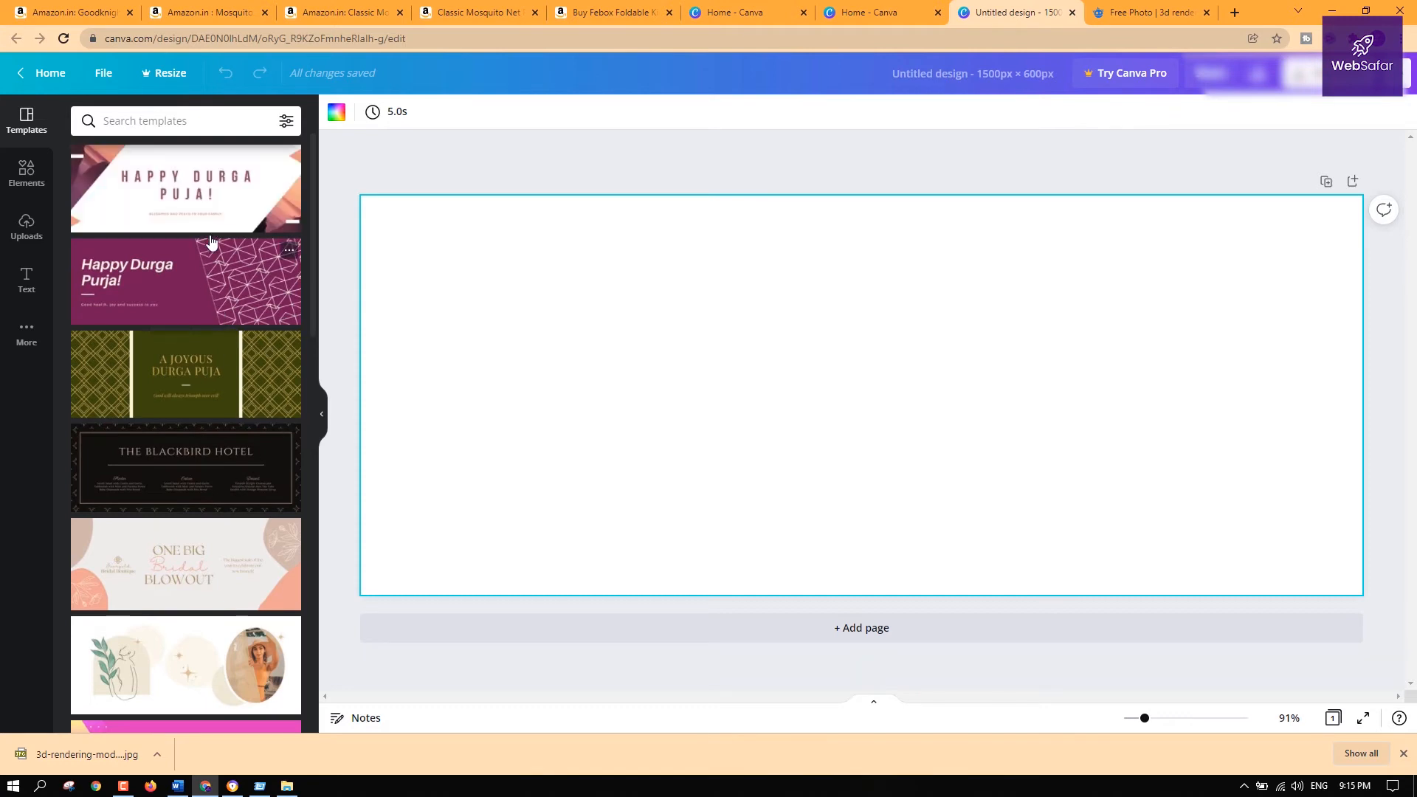
scroll(214, 417, "down", 3)
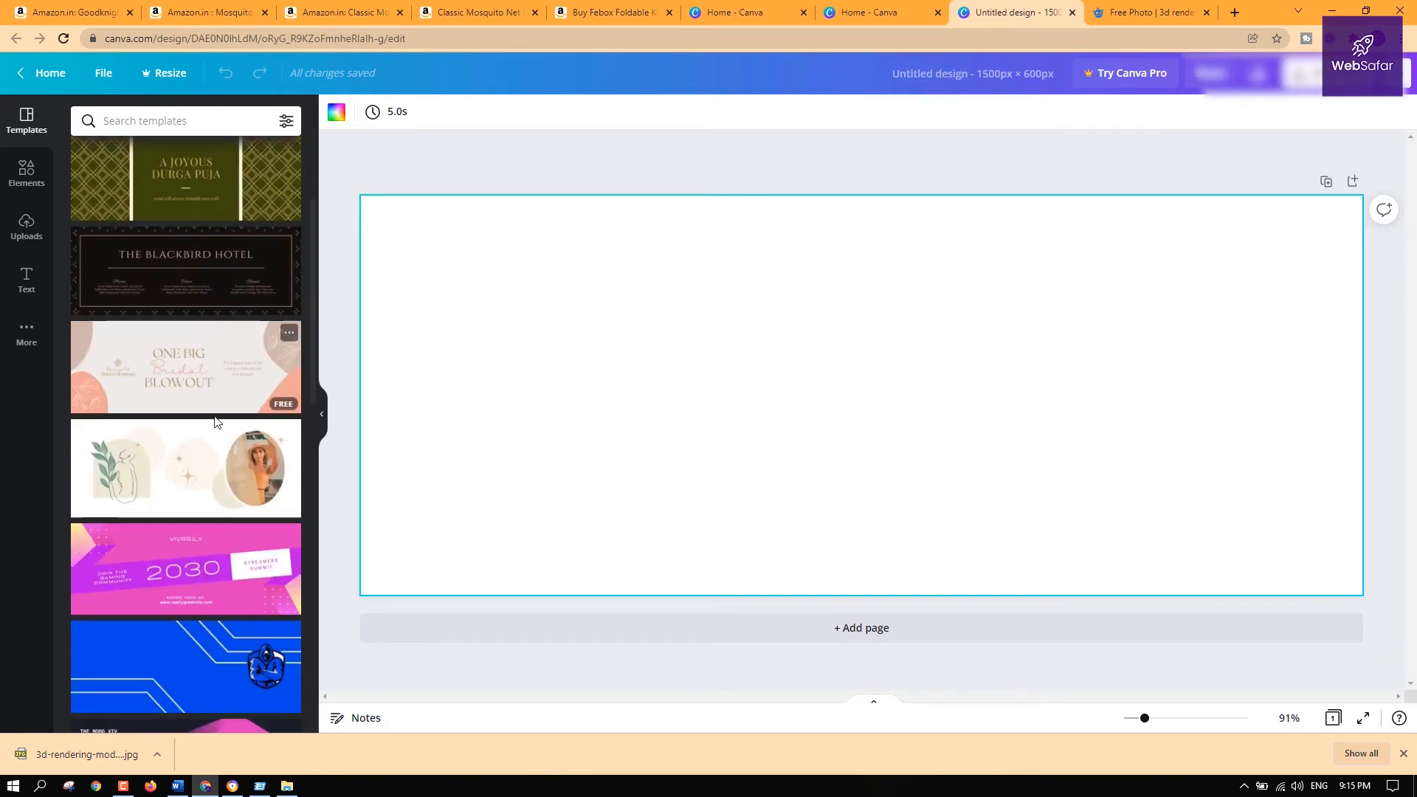
scroll(214, 424, "down", 4)
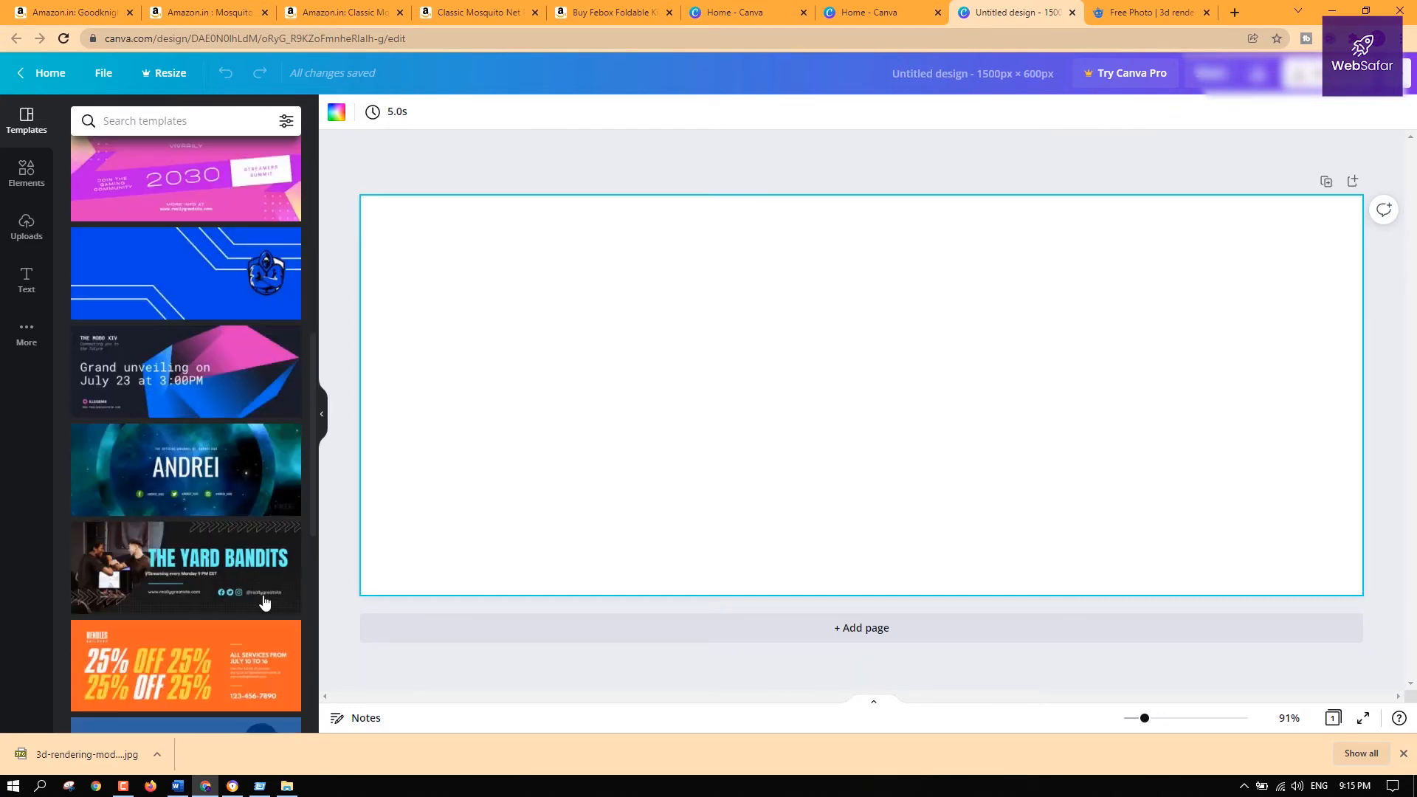
scroll(265, 602, "down", 5)
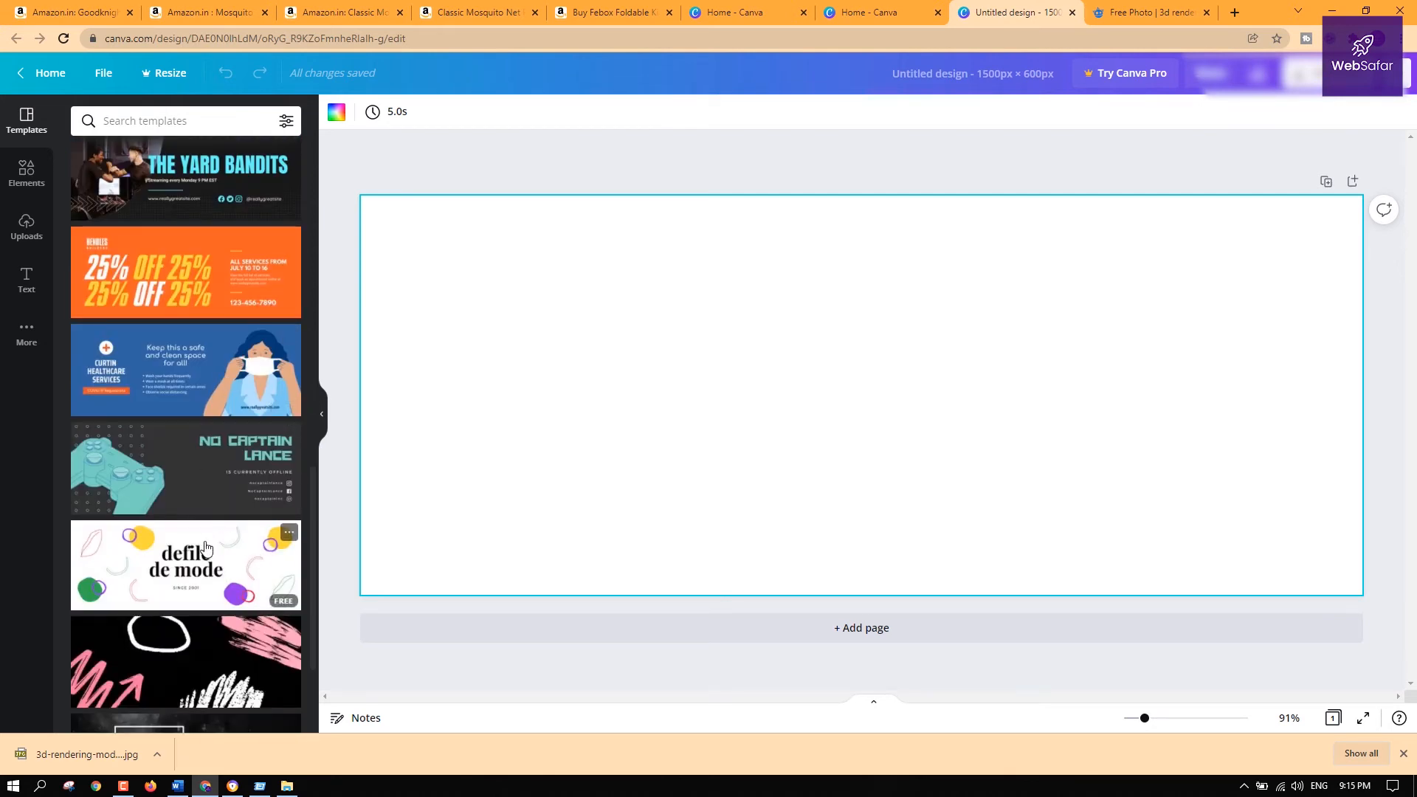
scroll(218, 575, "down", 10)
scroll(231, 587, "down", 3)
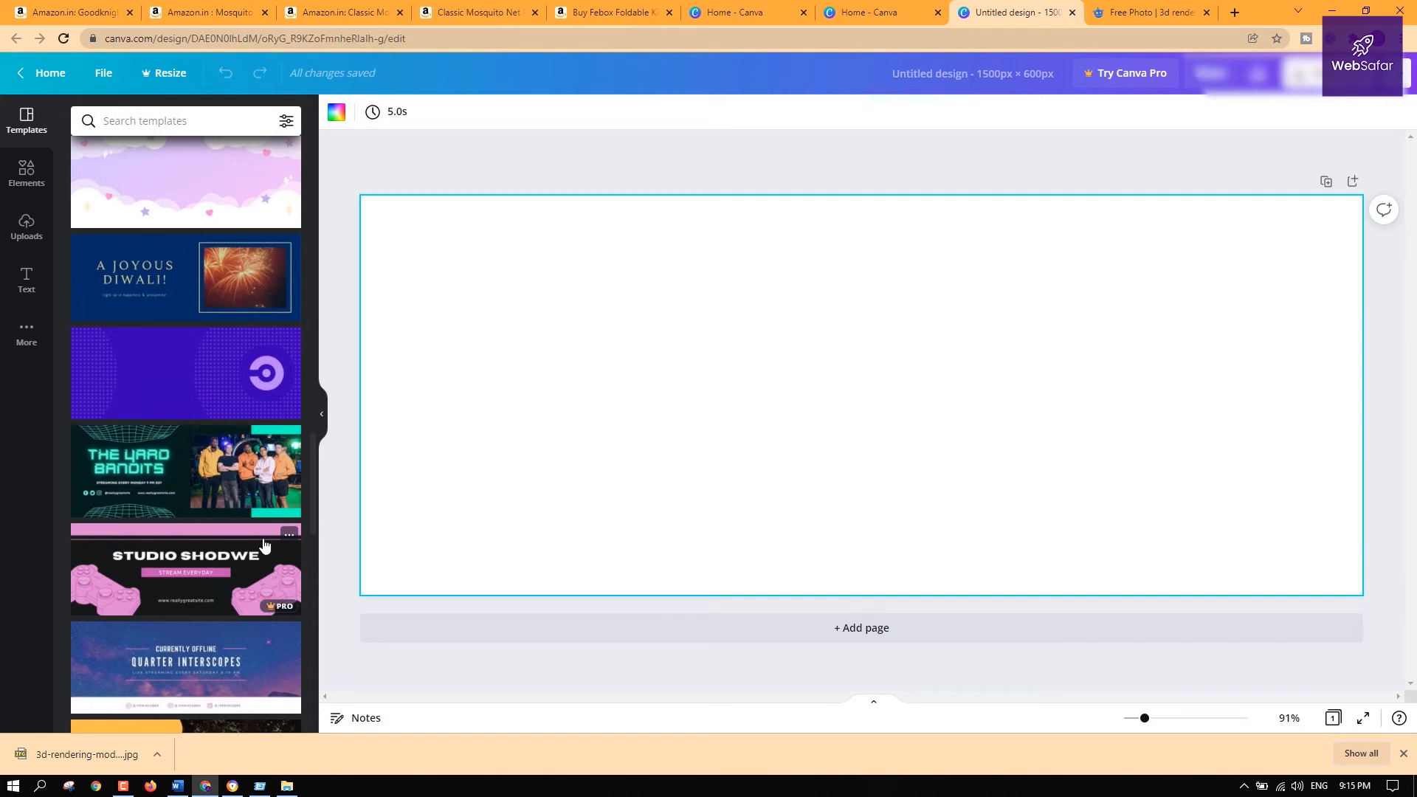
scroll(254, 630, "down", 5)
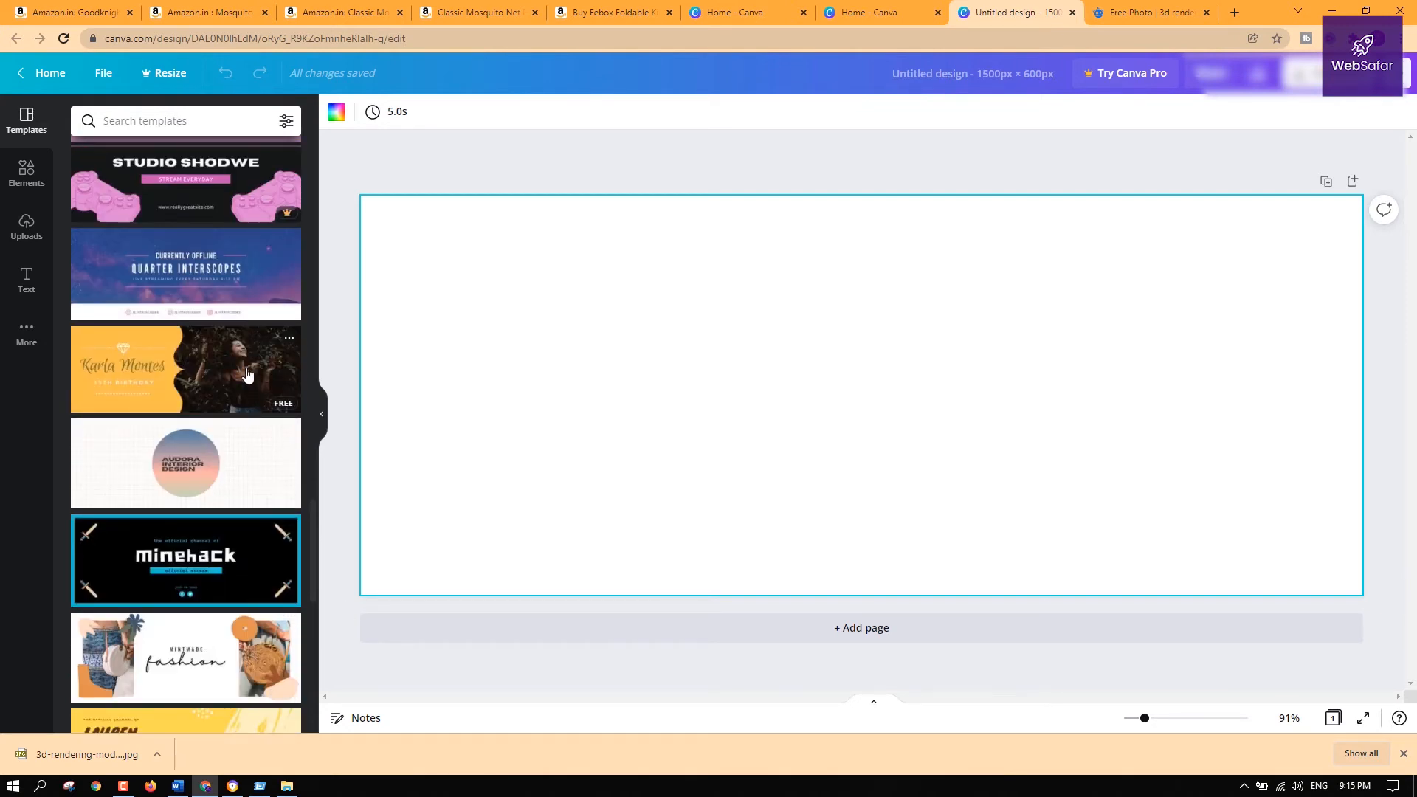
left_click(249, 396)
left_click(851, 478)
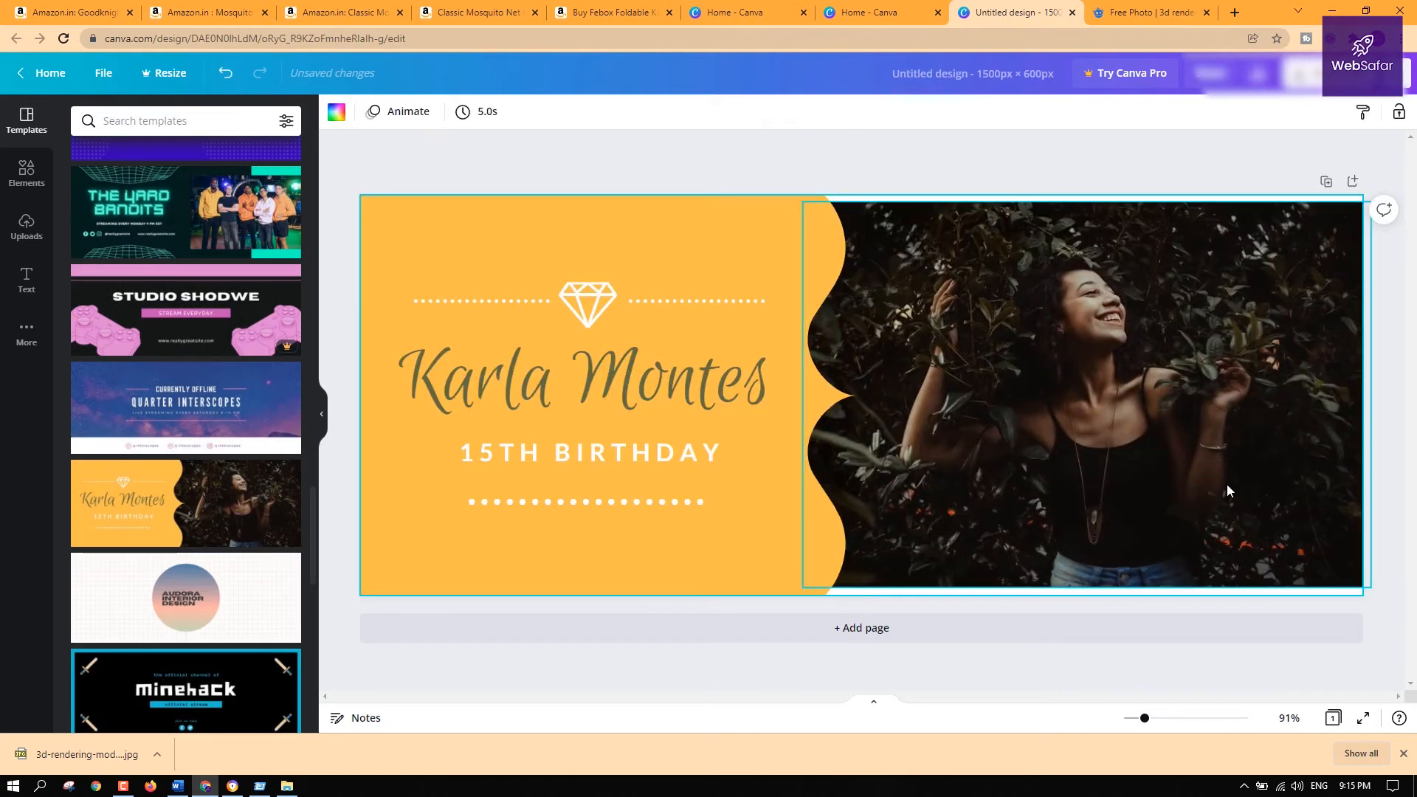
left_click(1167, 389)
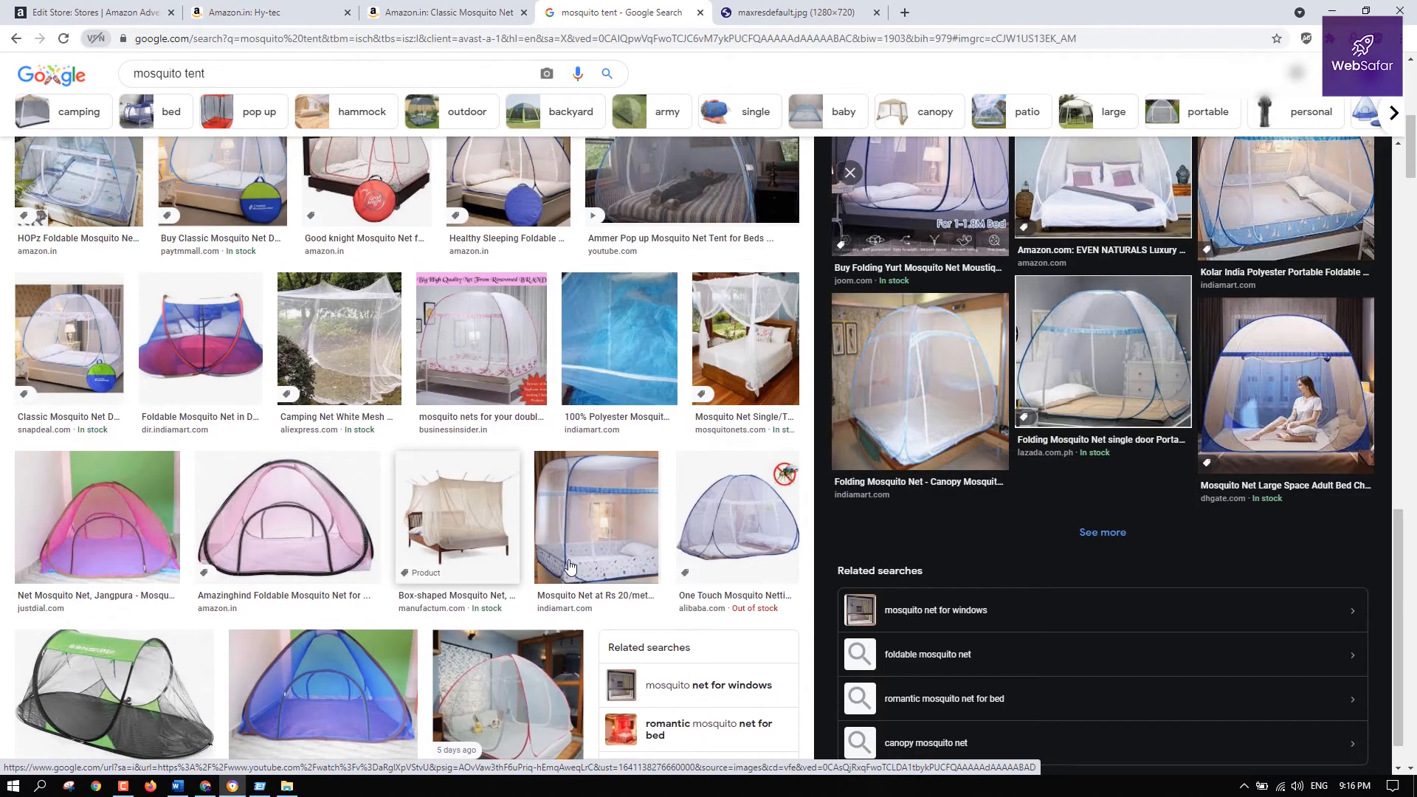
Open the DHgate photo of a woman in a blue-edged net from the mosquito tent results and save it to the WebSafar folder
scroll(569, 566, "up", 5)
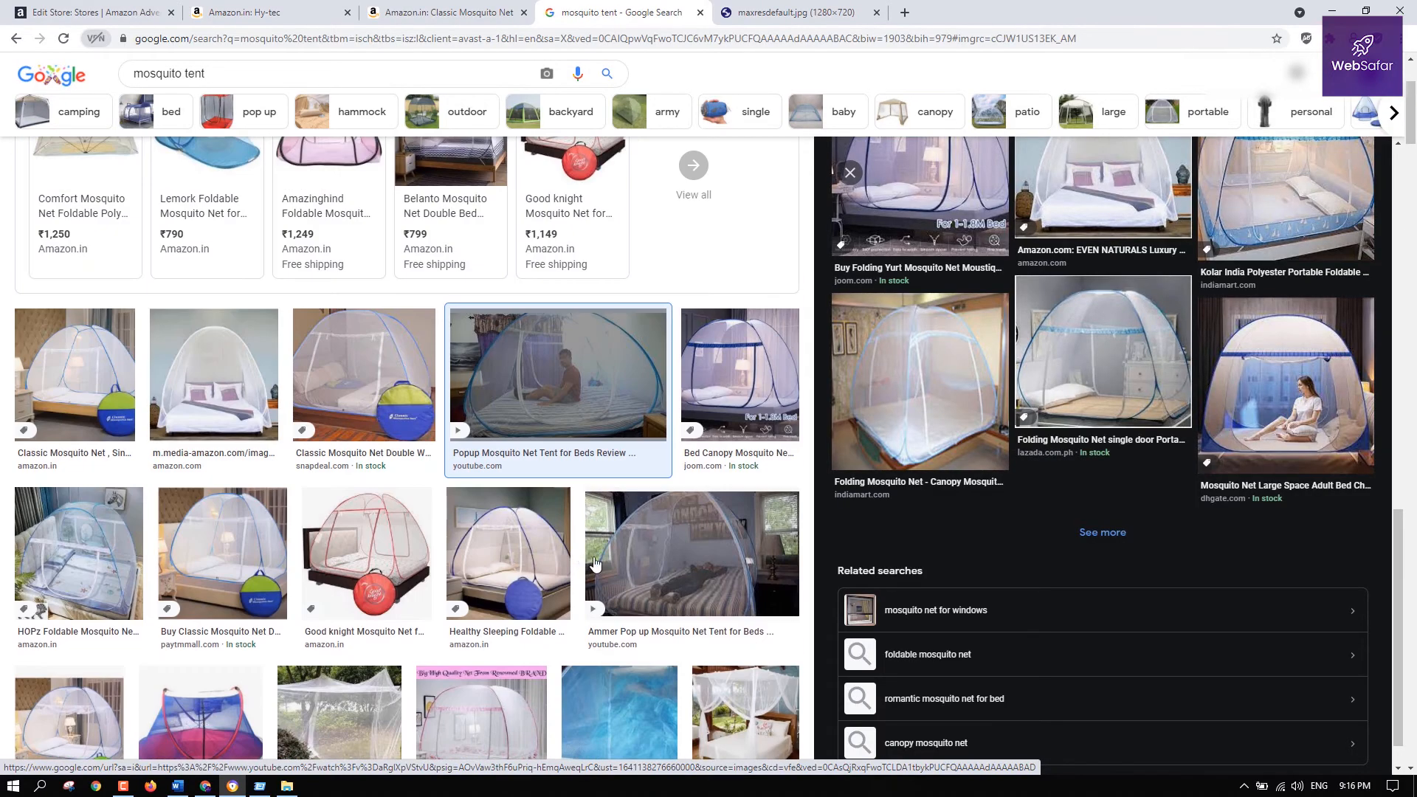
scroll(583, 636, "up", 3)
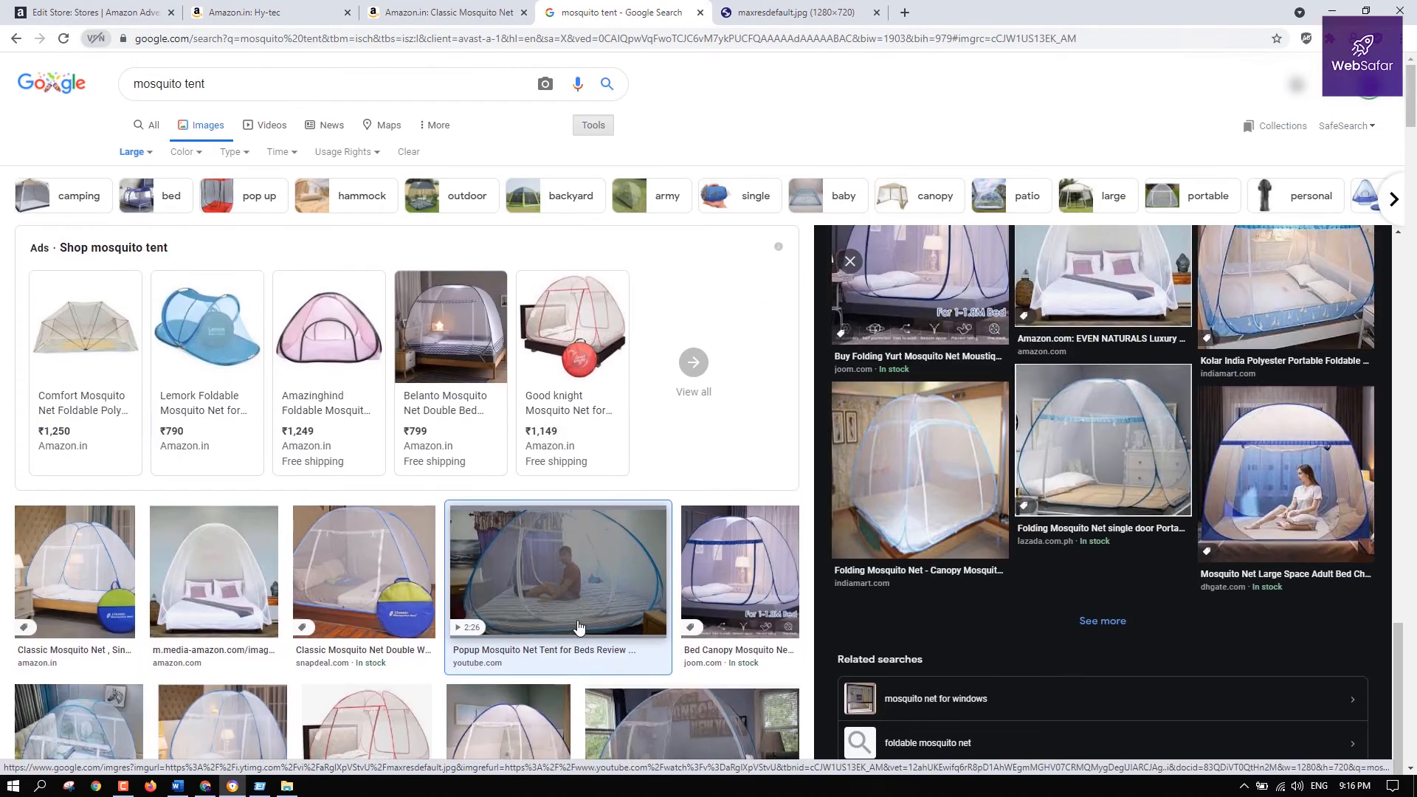
scroll(654, 620, "down", 5)
left_click(1313, 342)
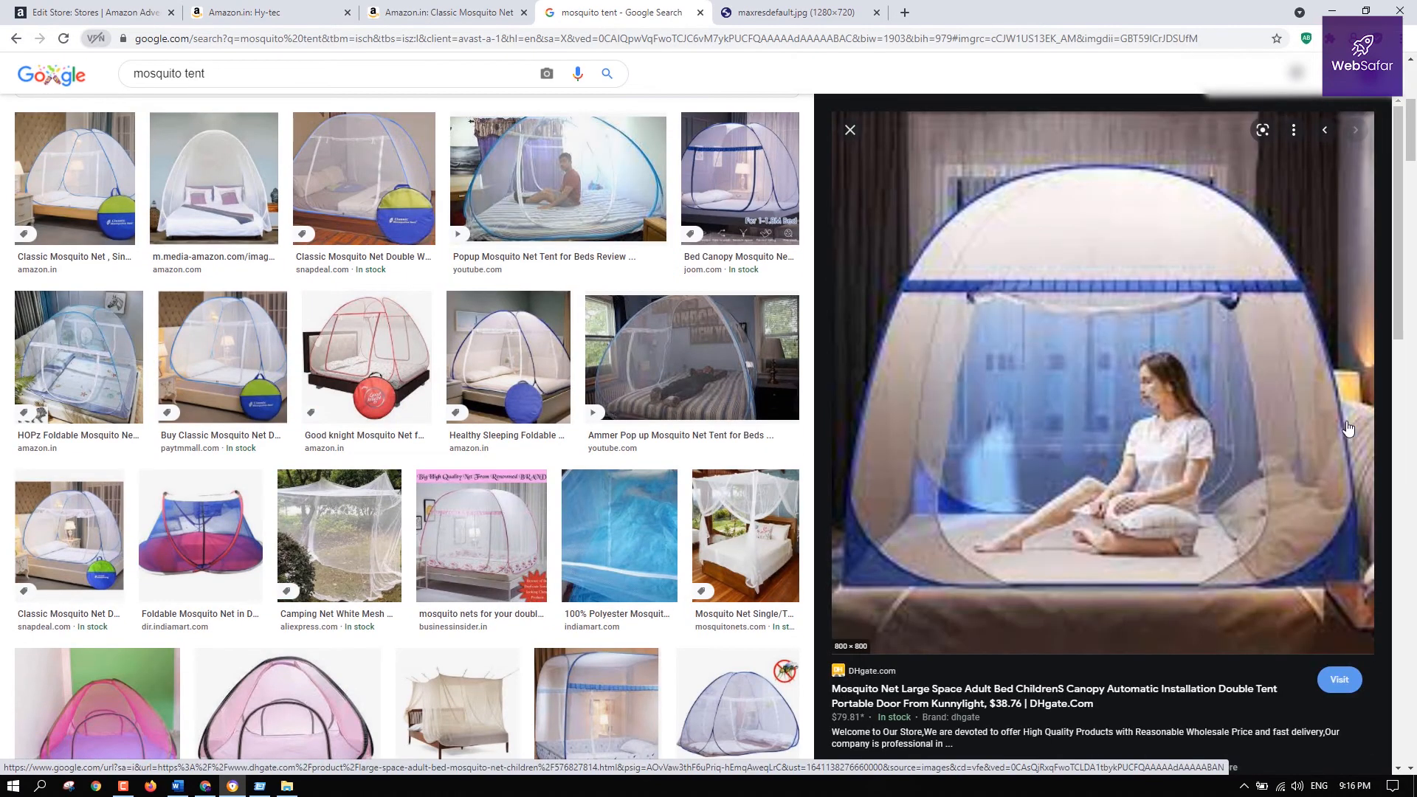
right_click(1193, 489)
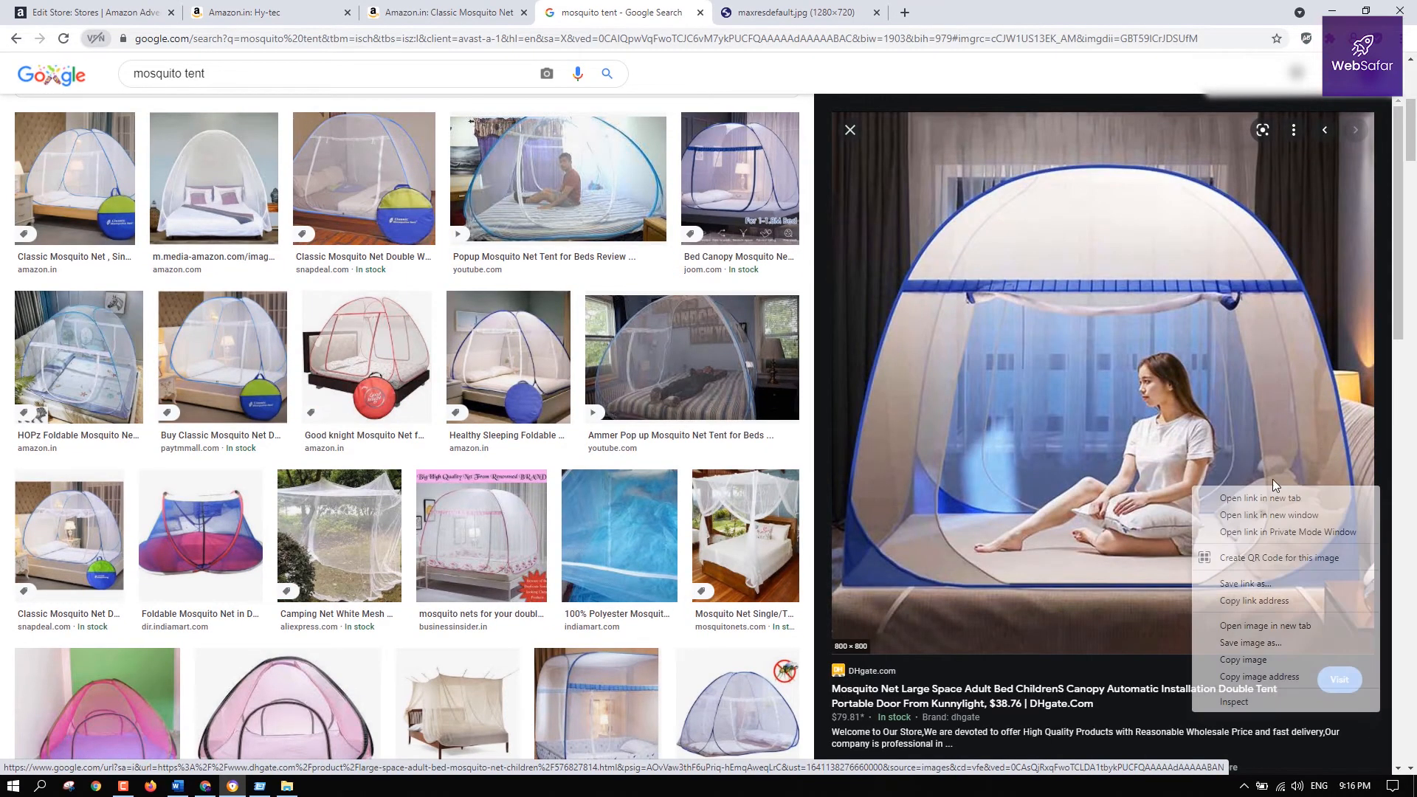
left_click(955, 6)
left_click(808, 9)
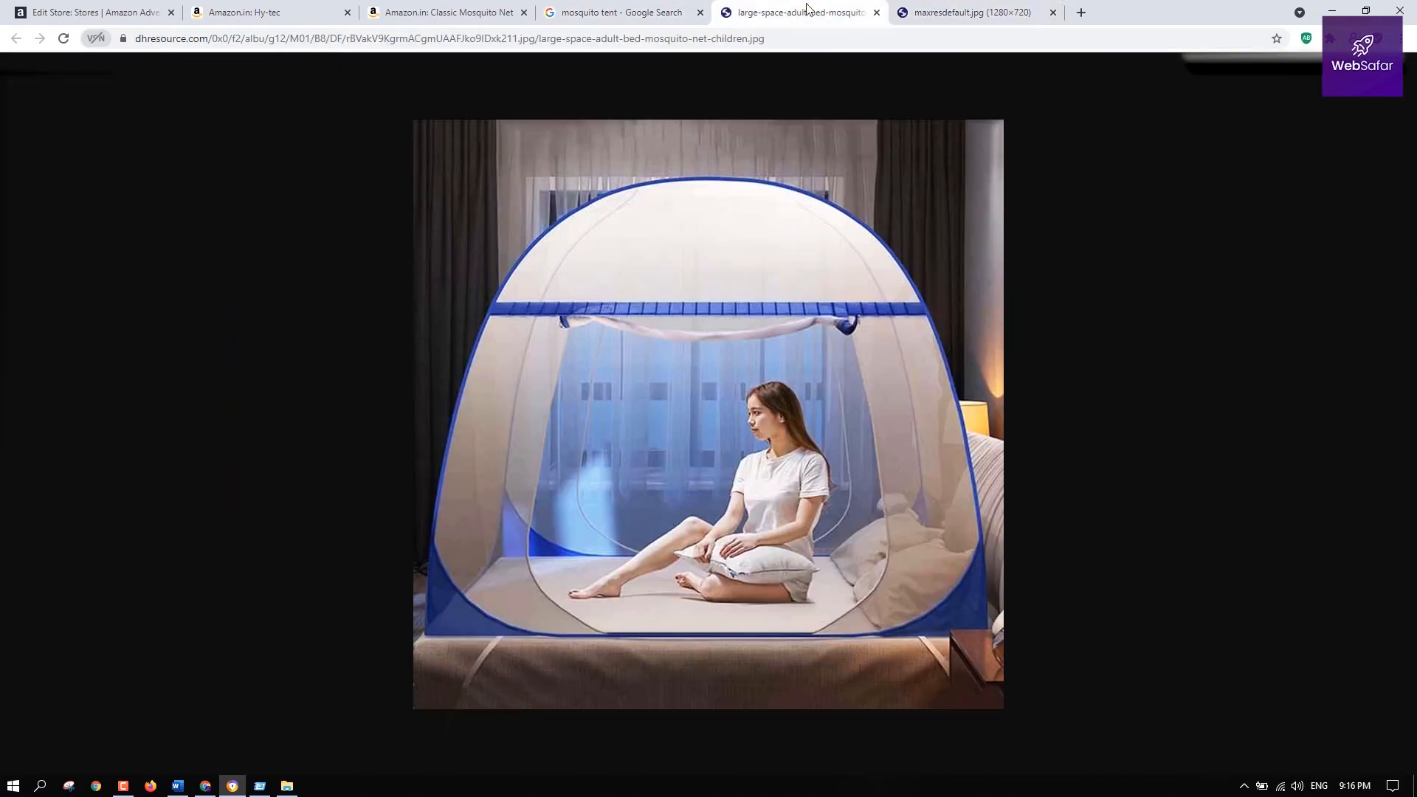
left_click_drag(901, 387, 481, 547)
left_click(233, 786)
left_click(635, 8)
Switch to the 1500 x 600 px Canva design and delete the photo of the man in the mosquito tent from its frame
left_click(207, 790)
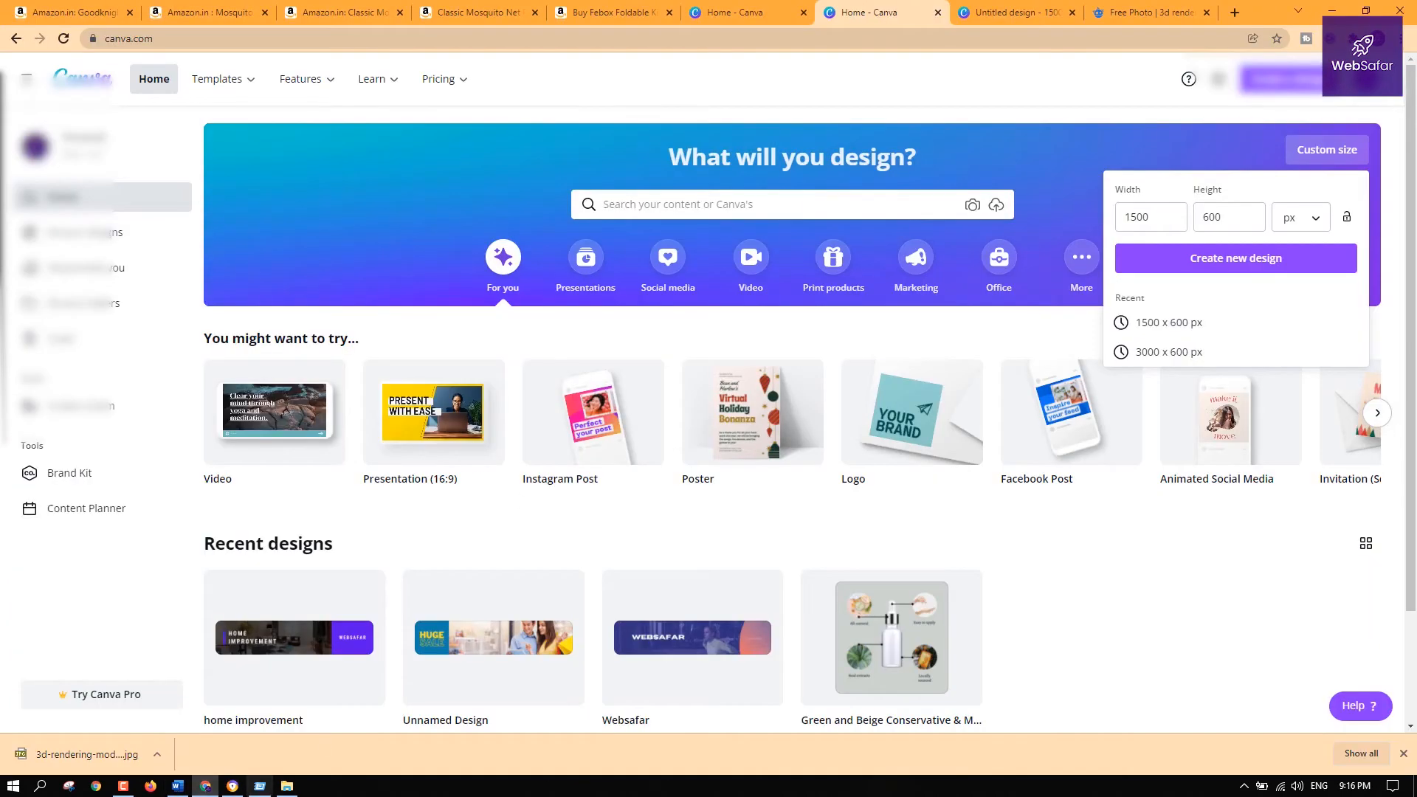
left_click(1022, 8)
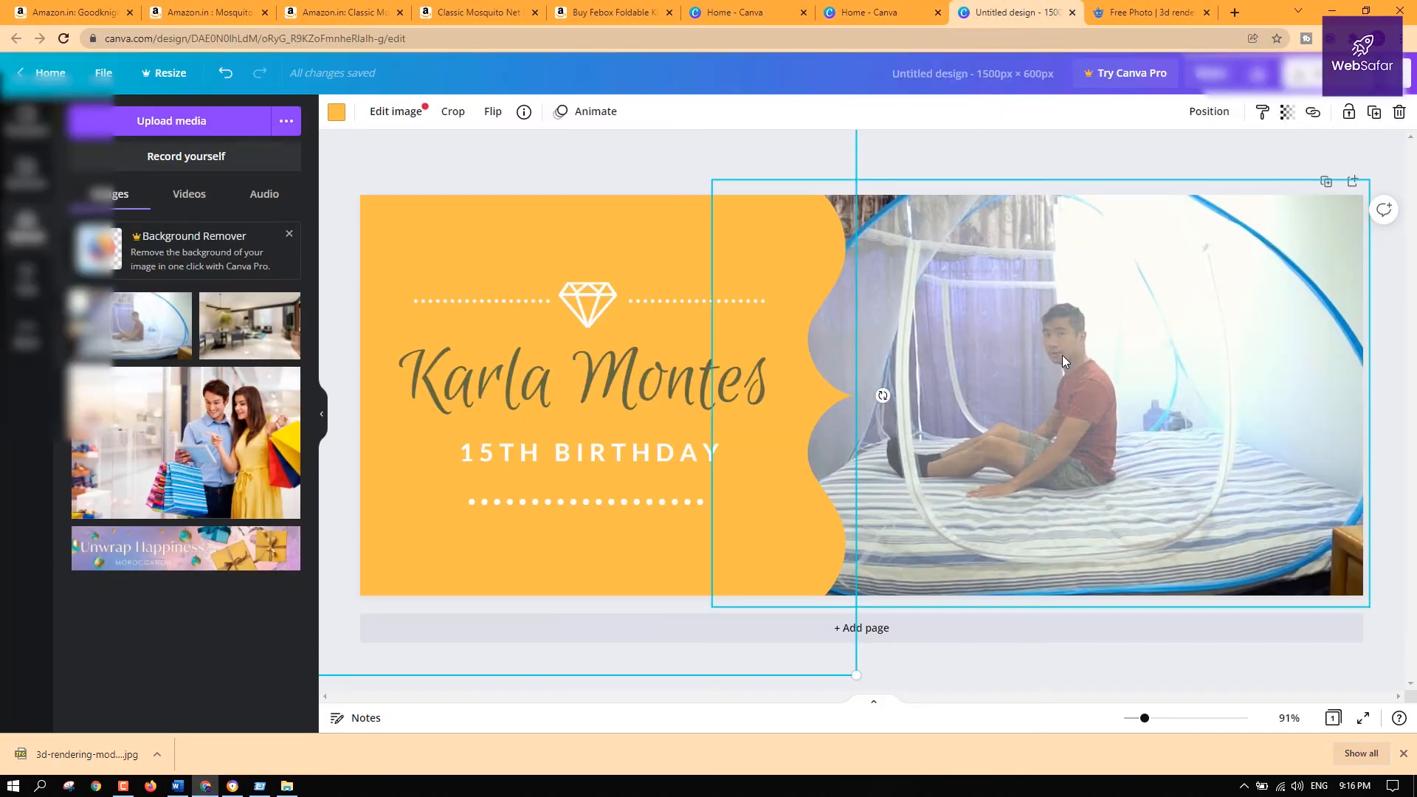
key("Delete")
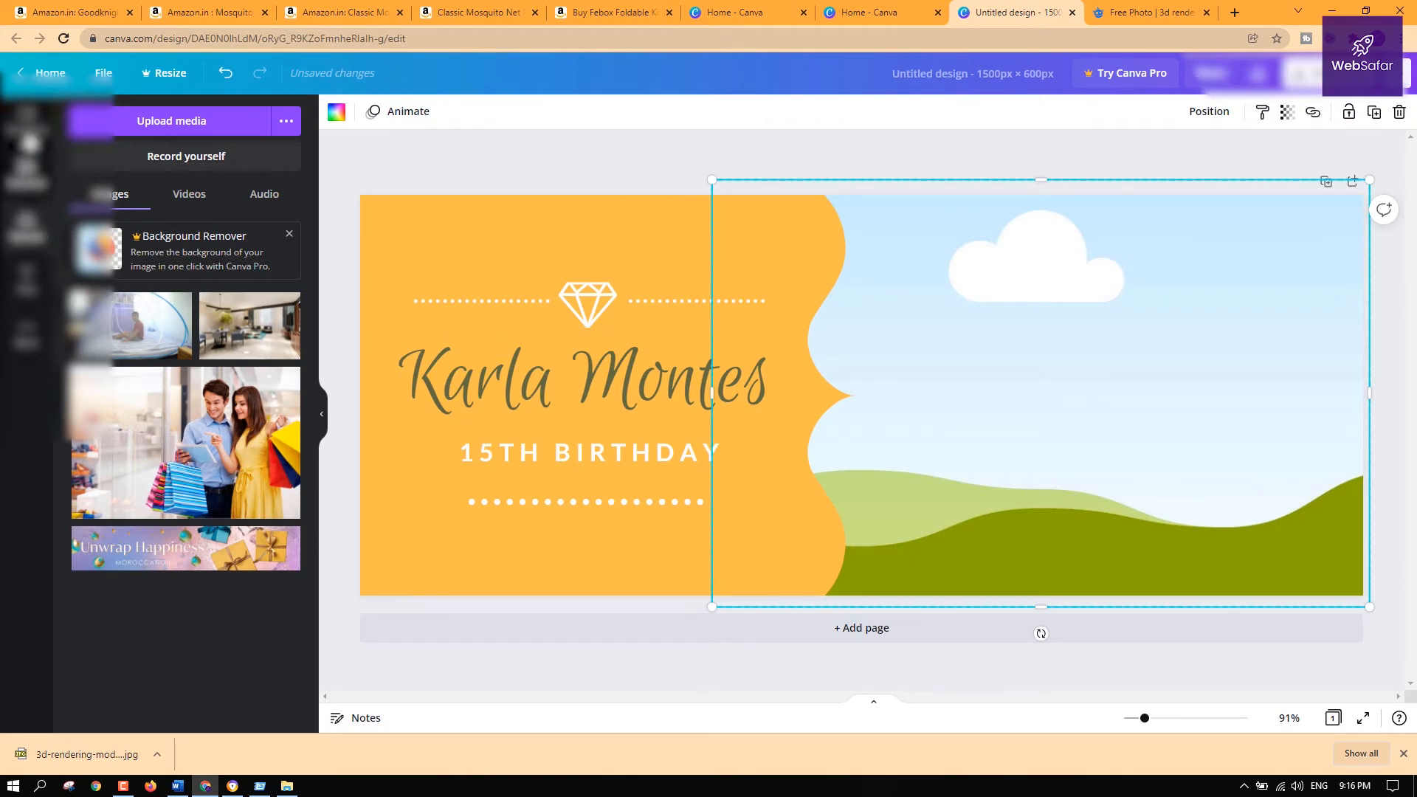
Upload the large-space-adult-bed-mosquito-net-children image from the WebSafar folder to the design's media
left_click(27, 122)
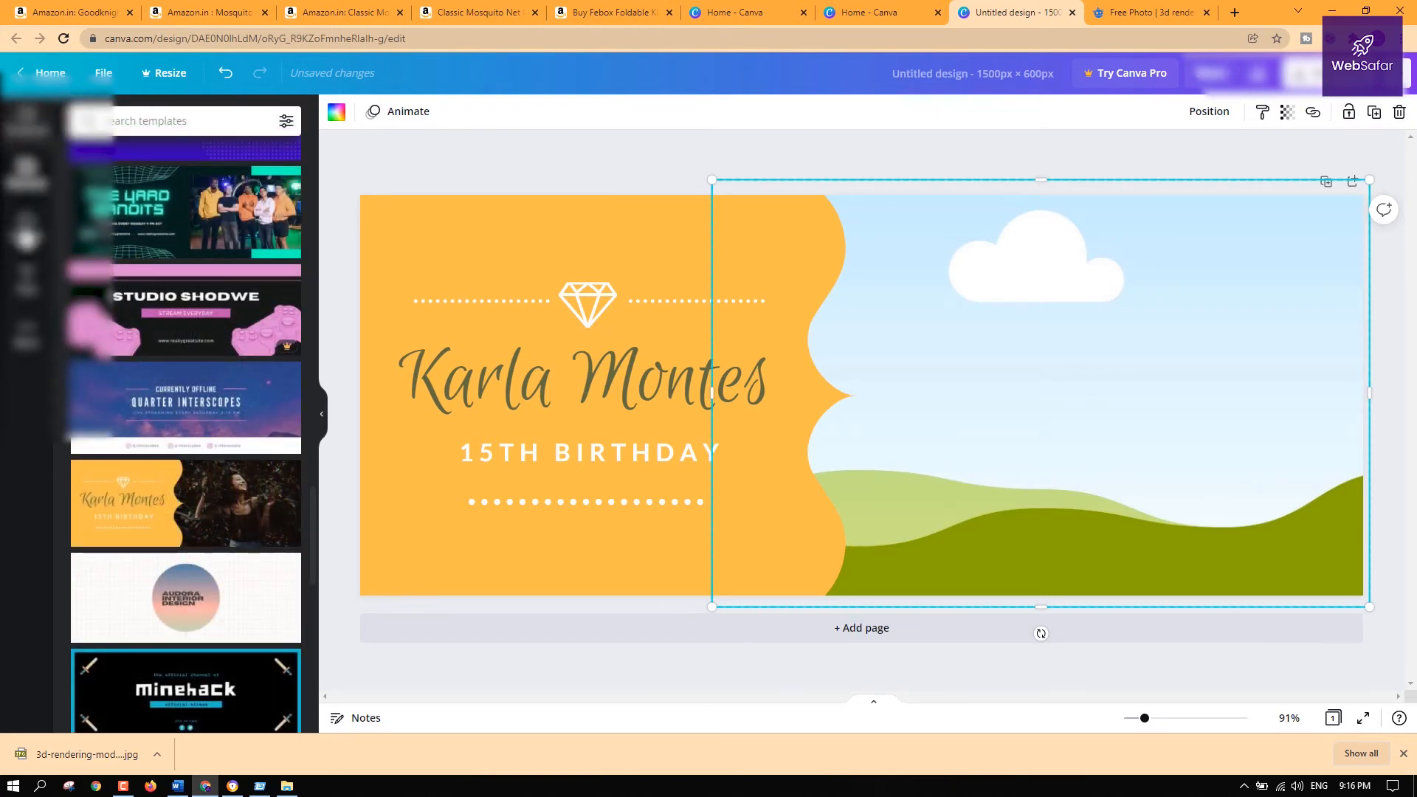
left_click(27, 227)
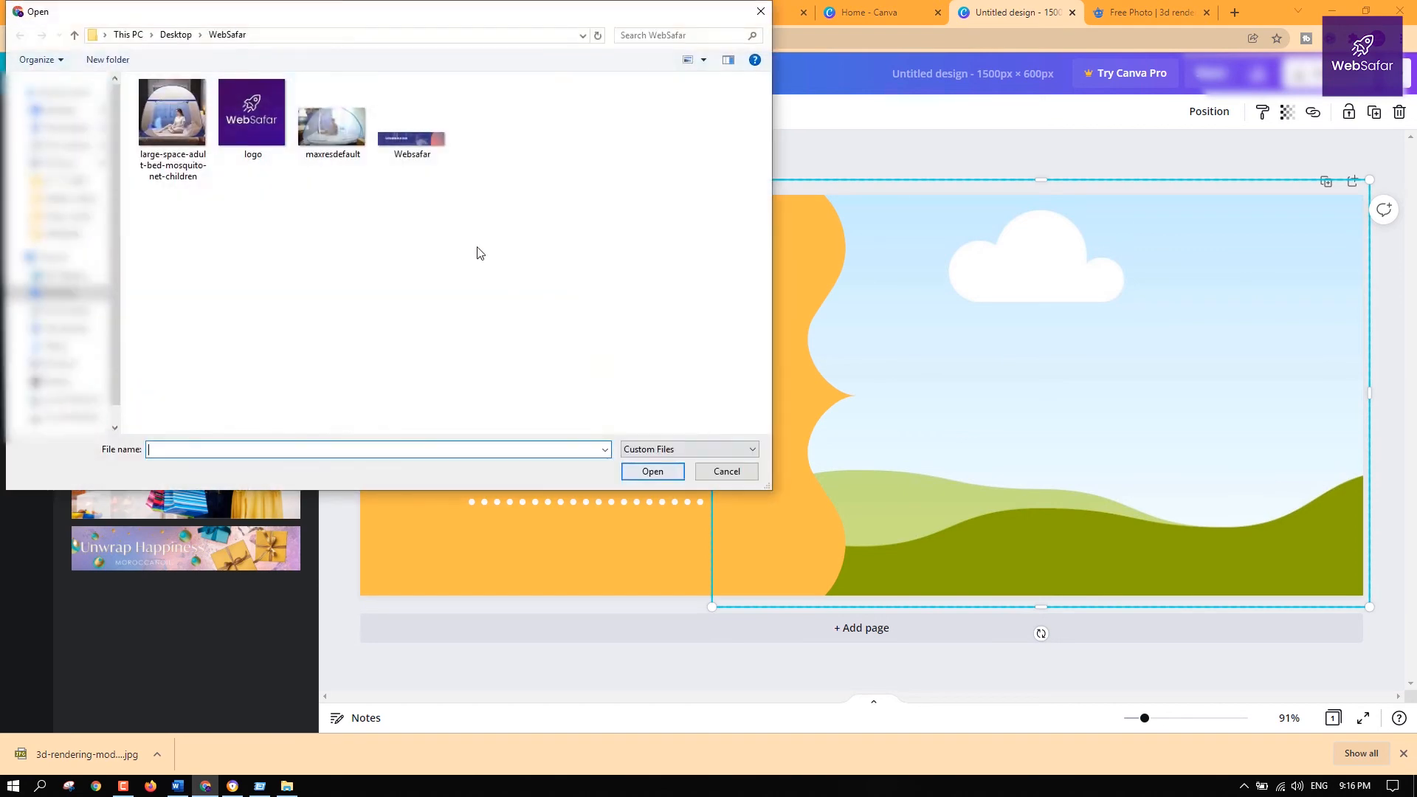
left_click(178, 127)
left_click(653, 472)
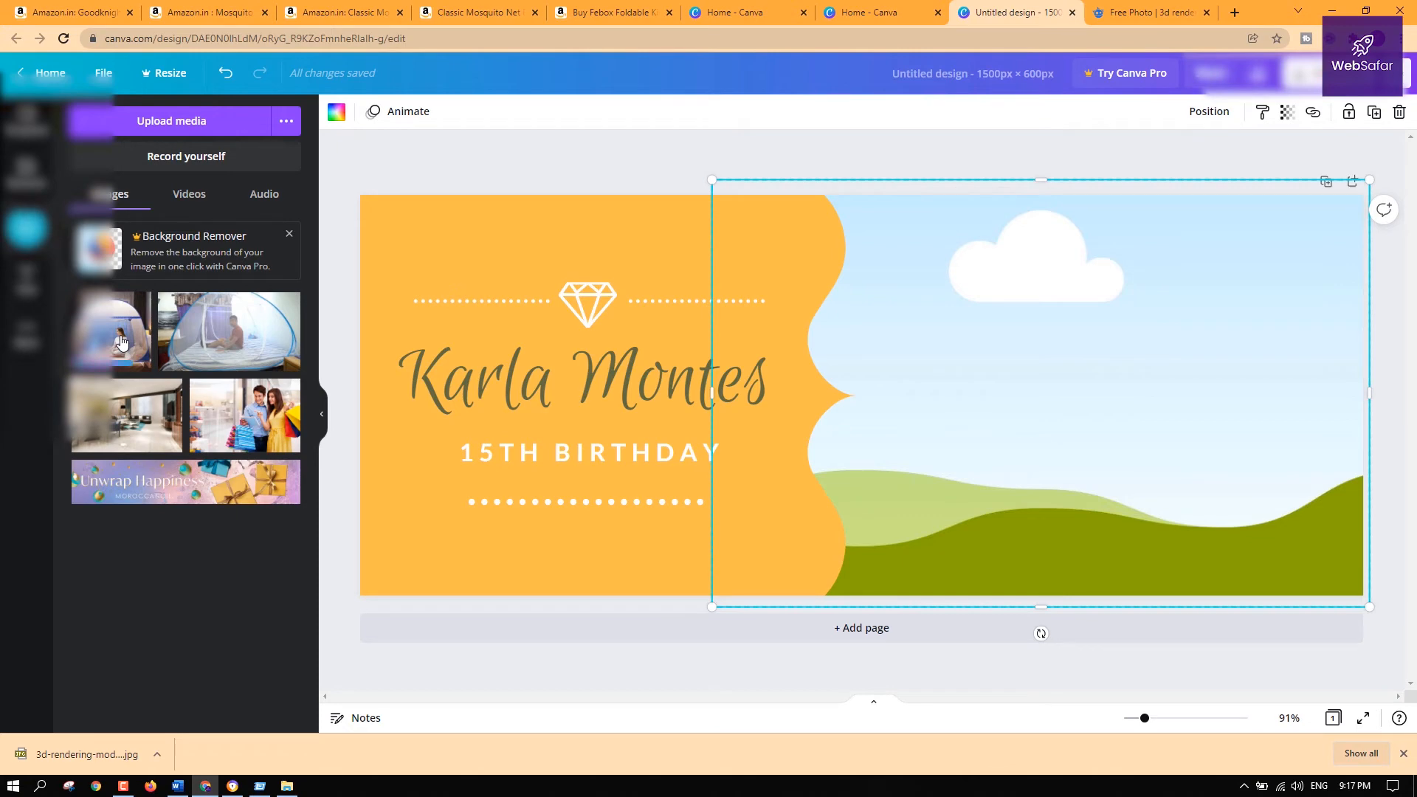
Place the uploaded photo of the woman in the blue-edged net into the empty frame and shrink the frame slightly
left_click(122, 341)
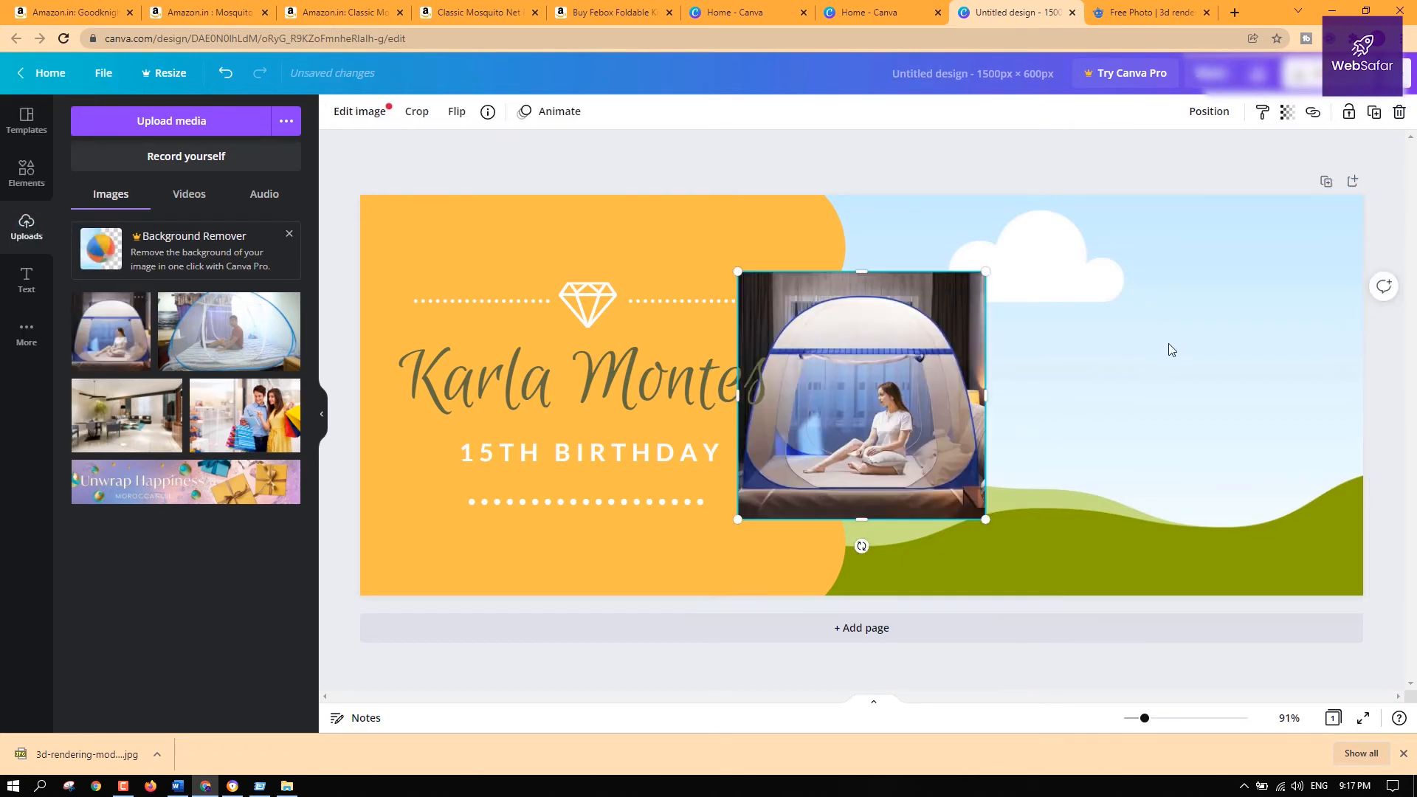
left_click_drag(985, 271, 1361, 213)
left_click_drag(1074, 309, 1266, 429)
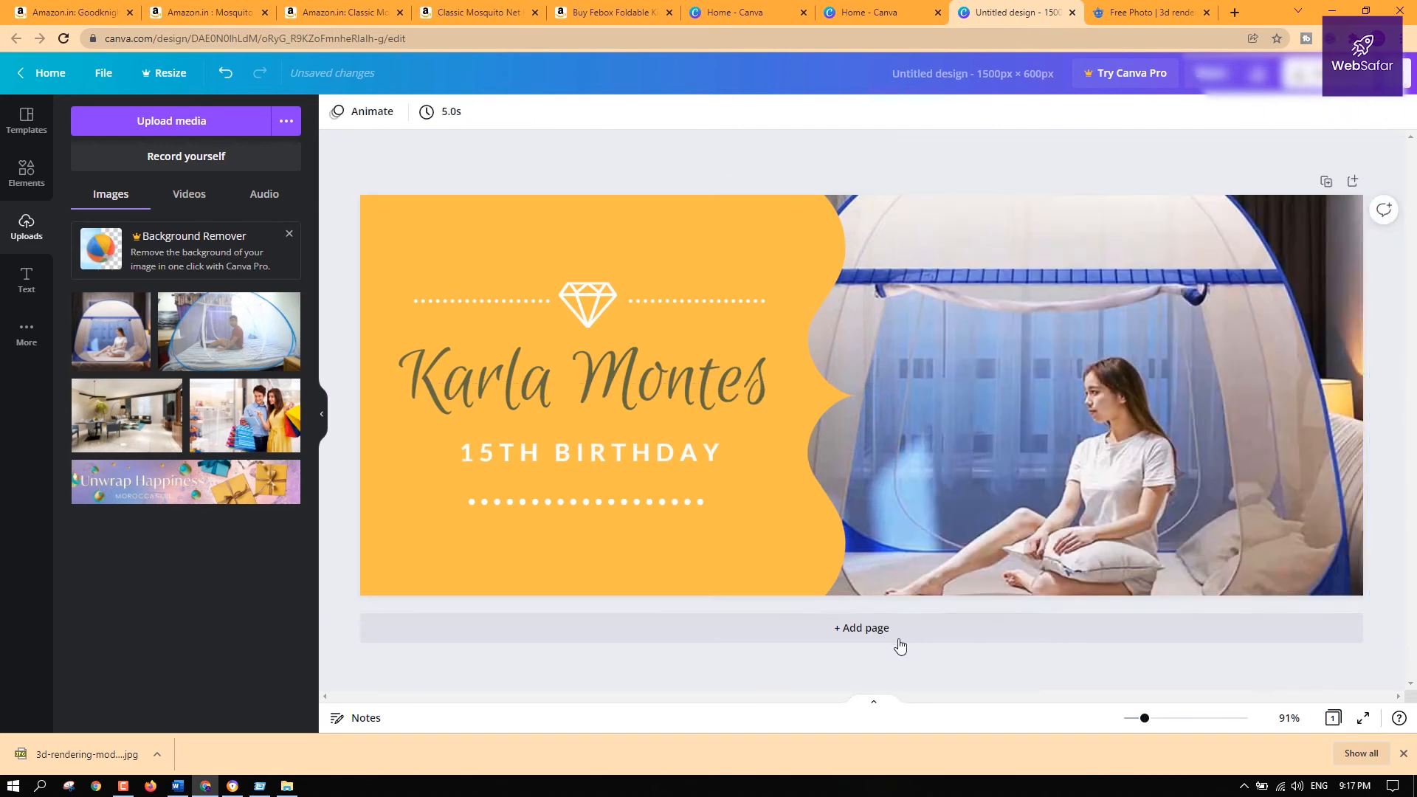
left_click(1143, 400)
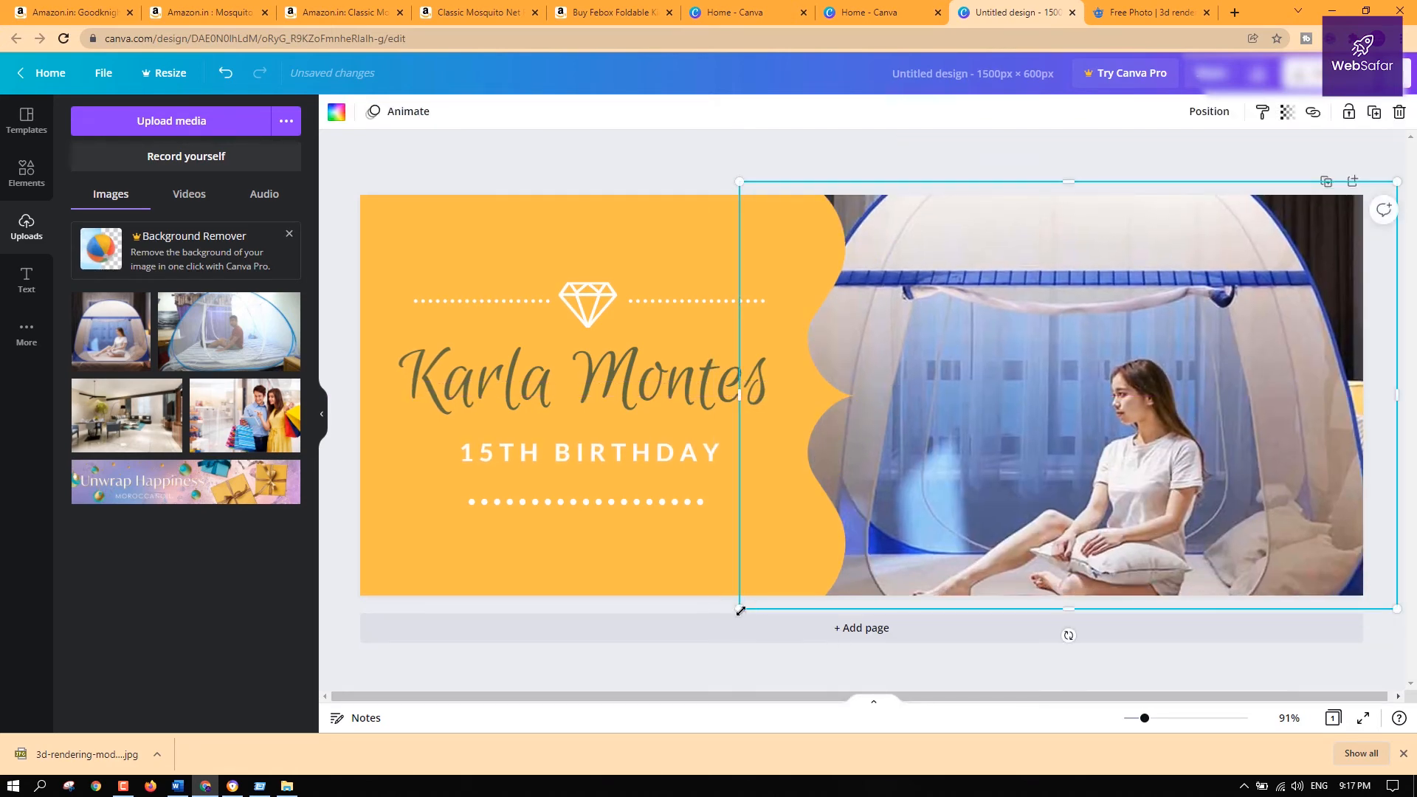
left_click_drag(741, 611, 769, 597)
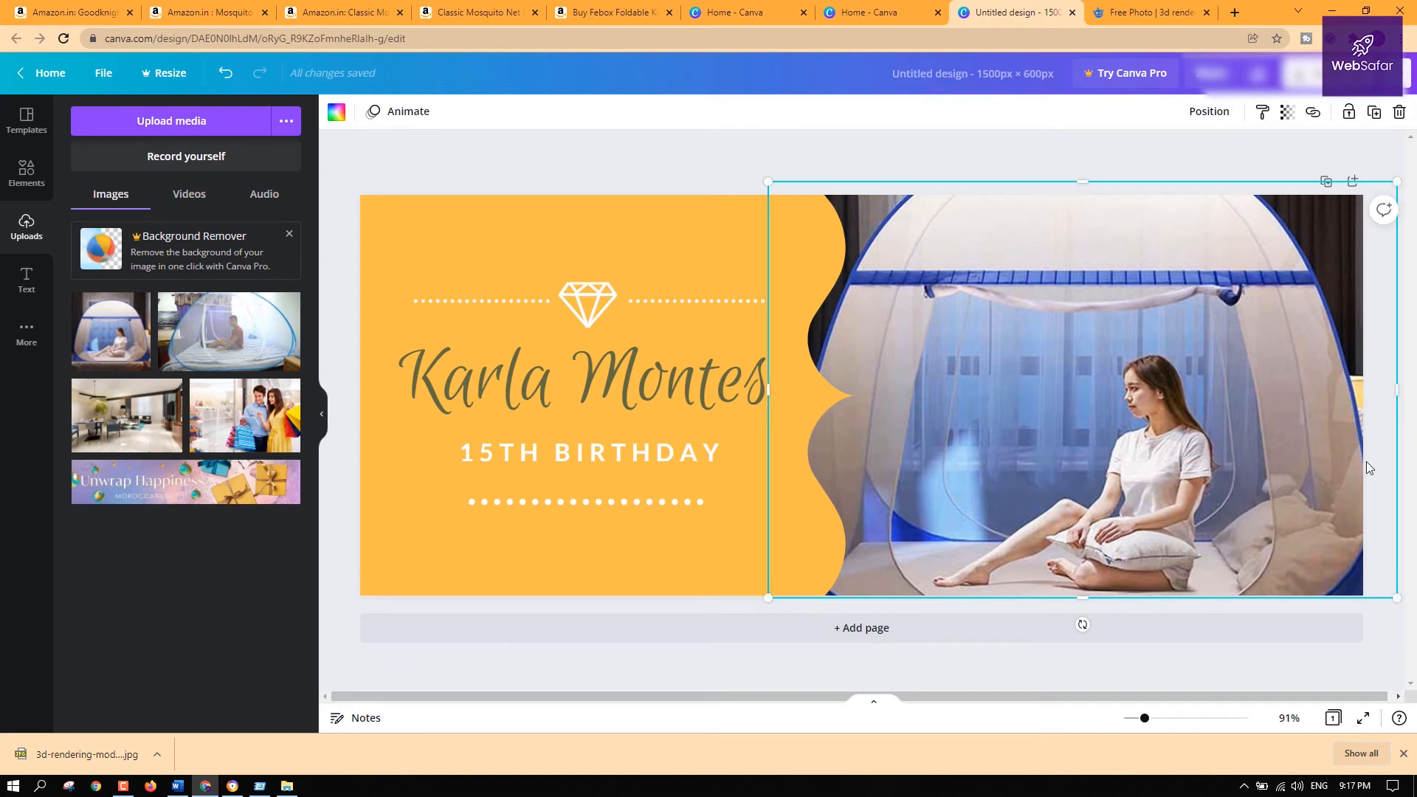
Recolour the yellow scalloped shape beside the photo to the near-black #140D0C, trying black and the photo's dark brown first
left_click(701, 308)
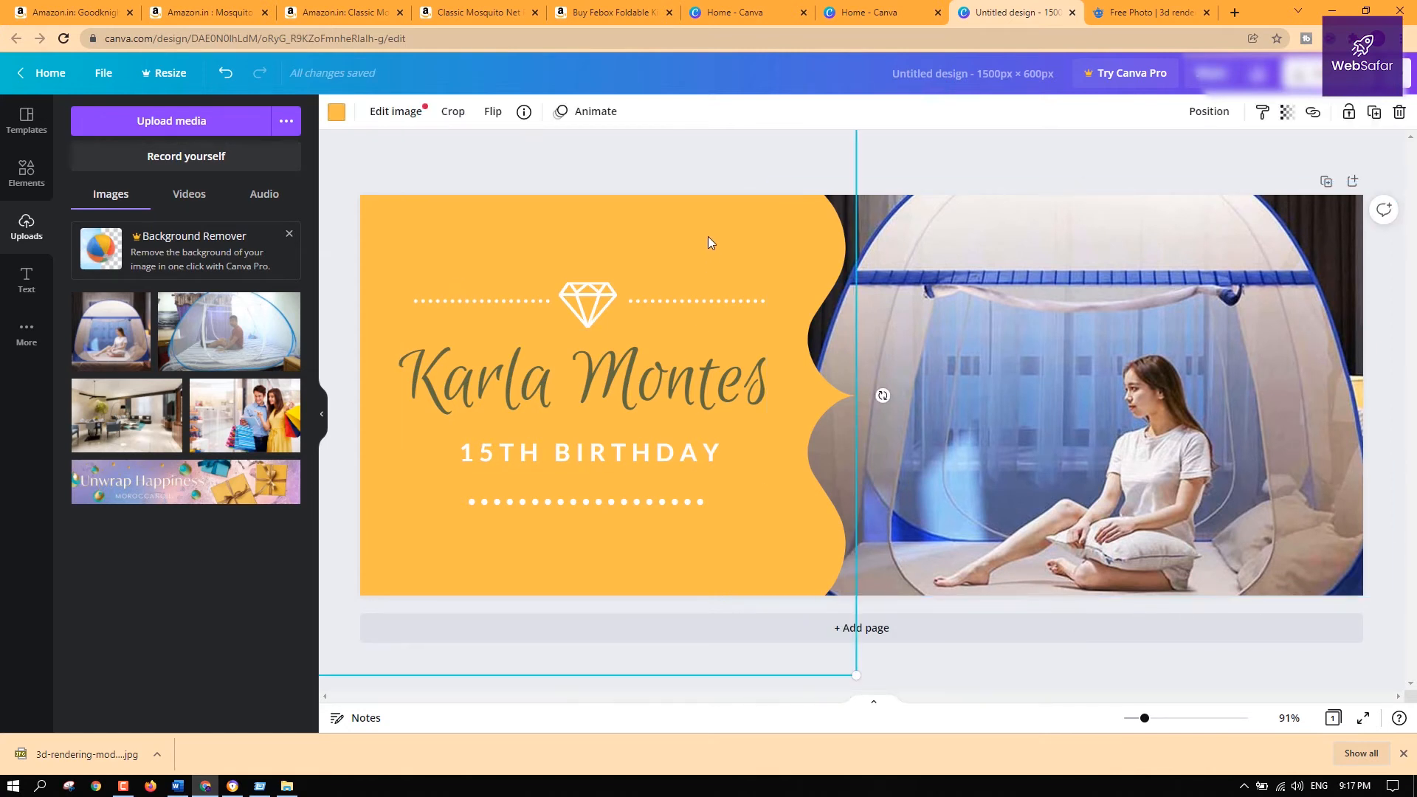
left_click(338, 113)
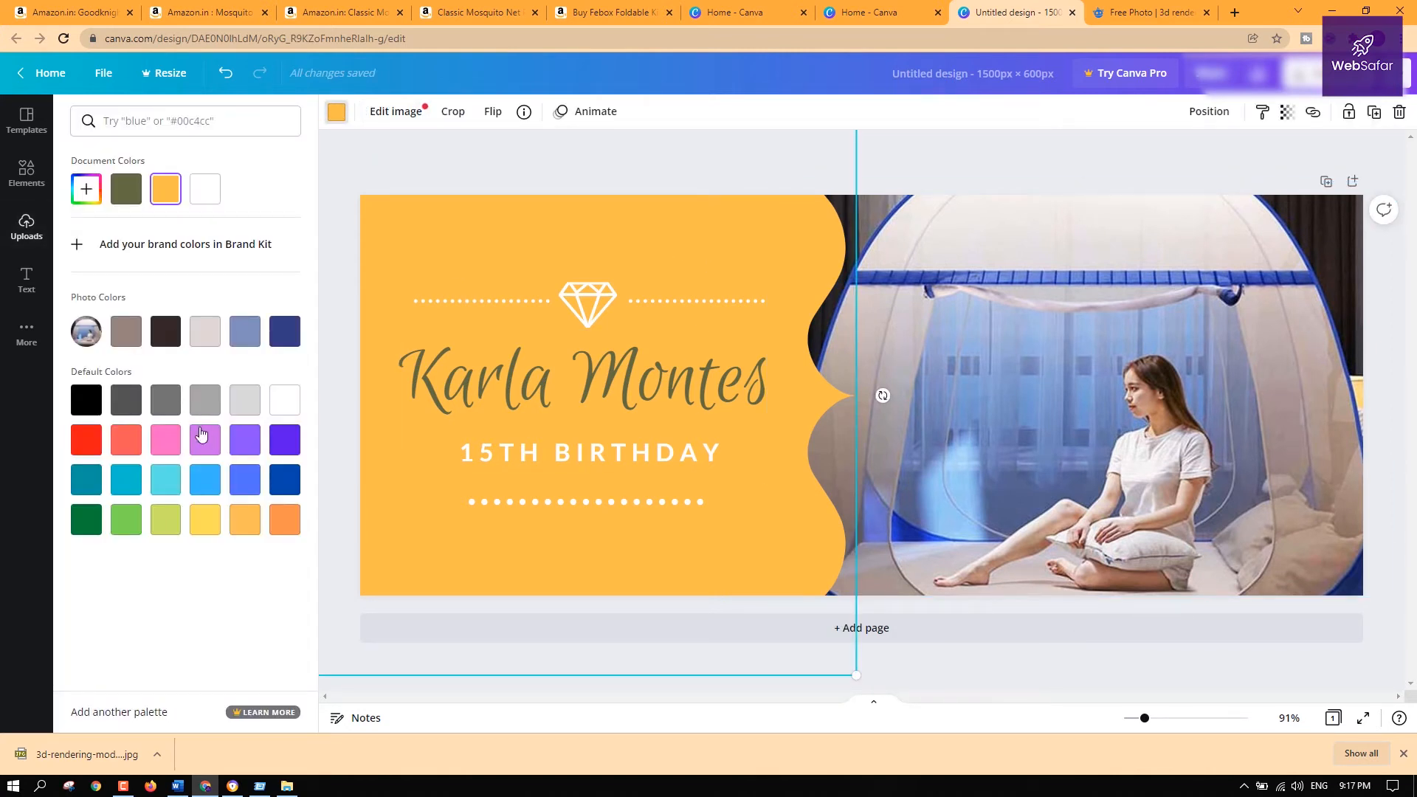
left_click(87, 401)
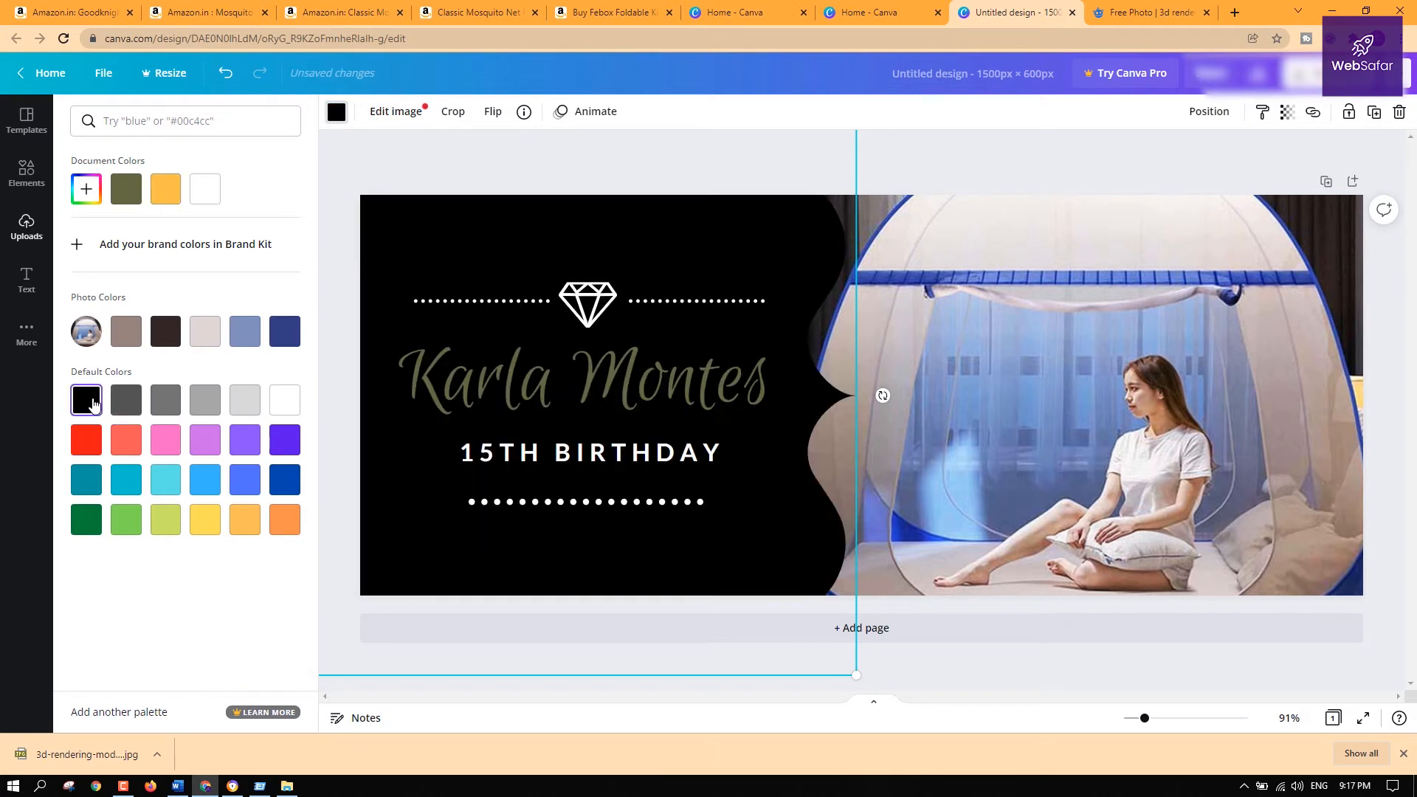
left_click(118, 406)
left_click(87, 407)
left_click(172, 338)
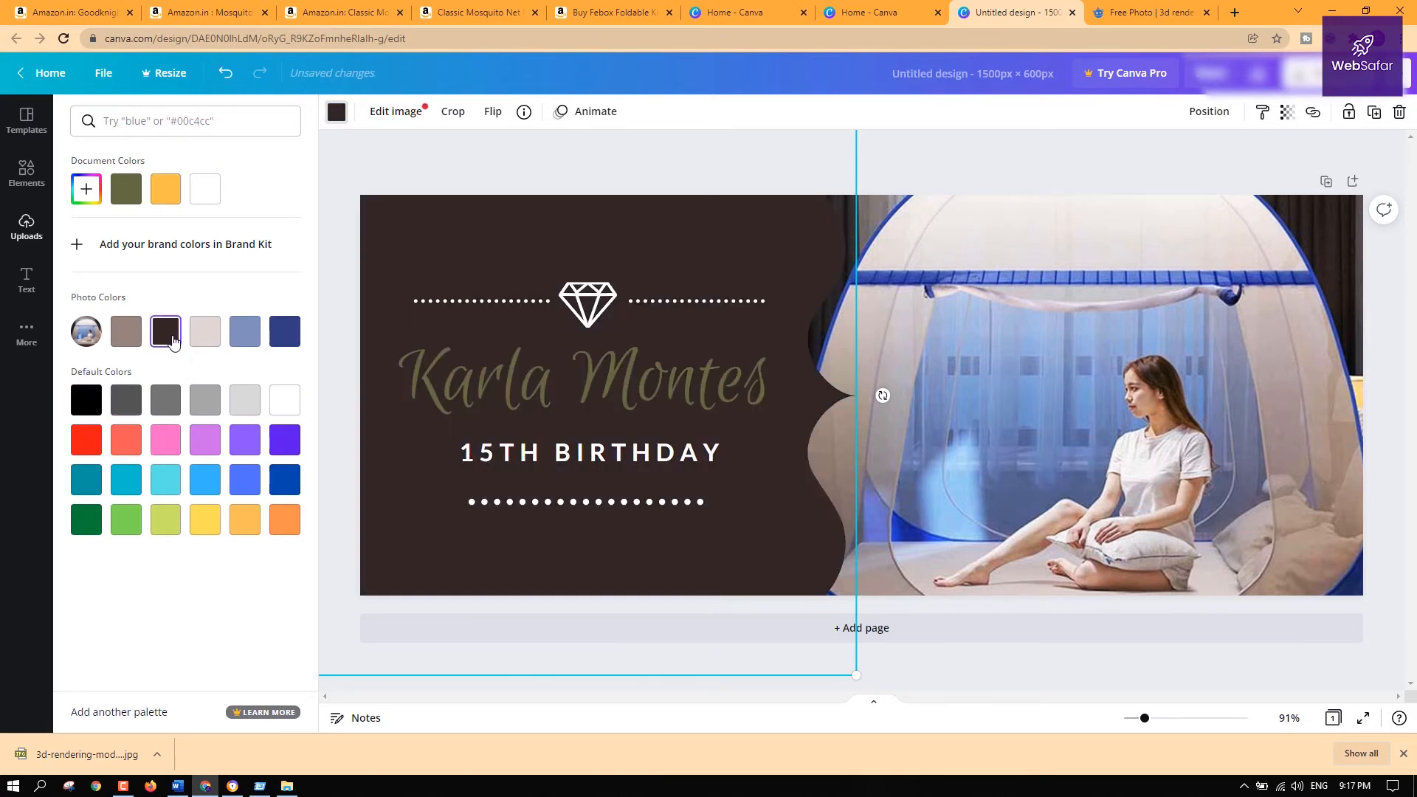
left_click(92, 198)
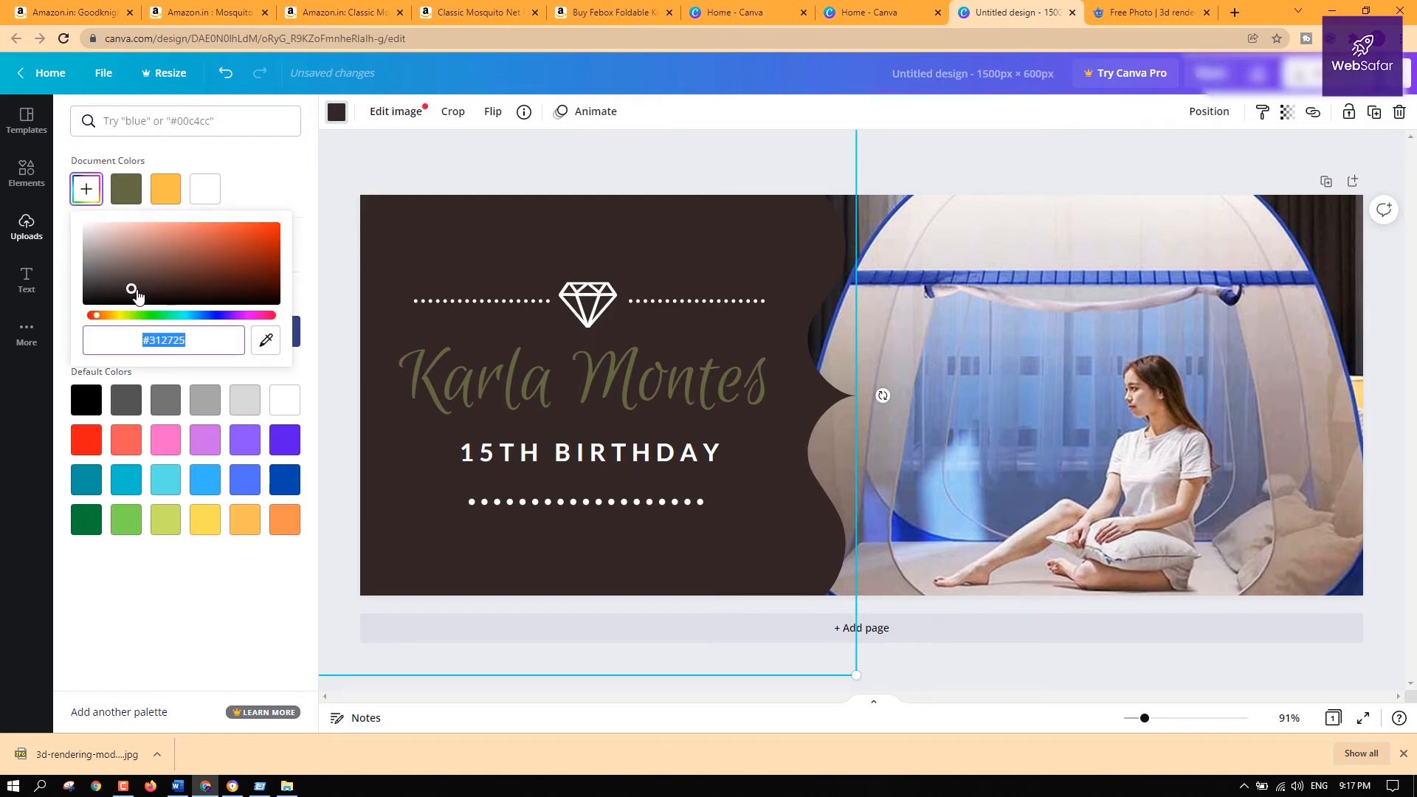
left_click_drag(136, 292, 172, 297)
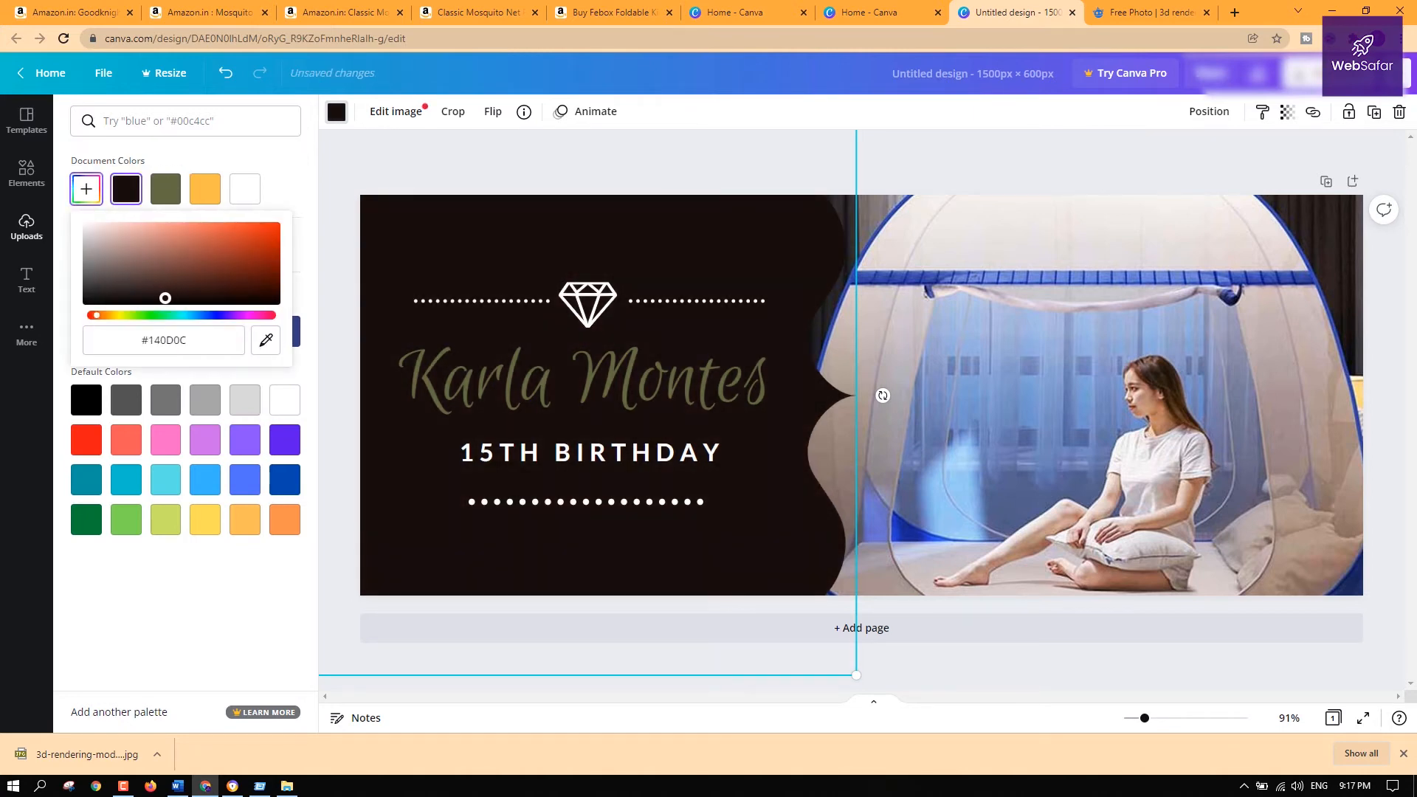
Switch to the other browser window and look over the mosquito net pages and the Hy-tec store for banner references
left_click(234, 789)
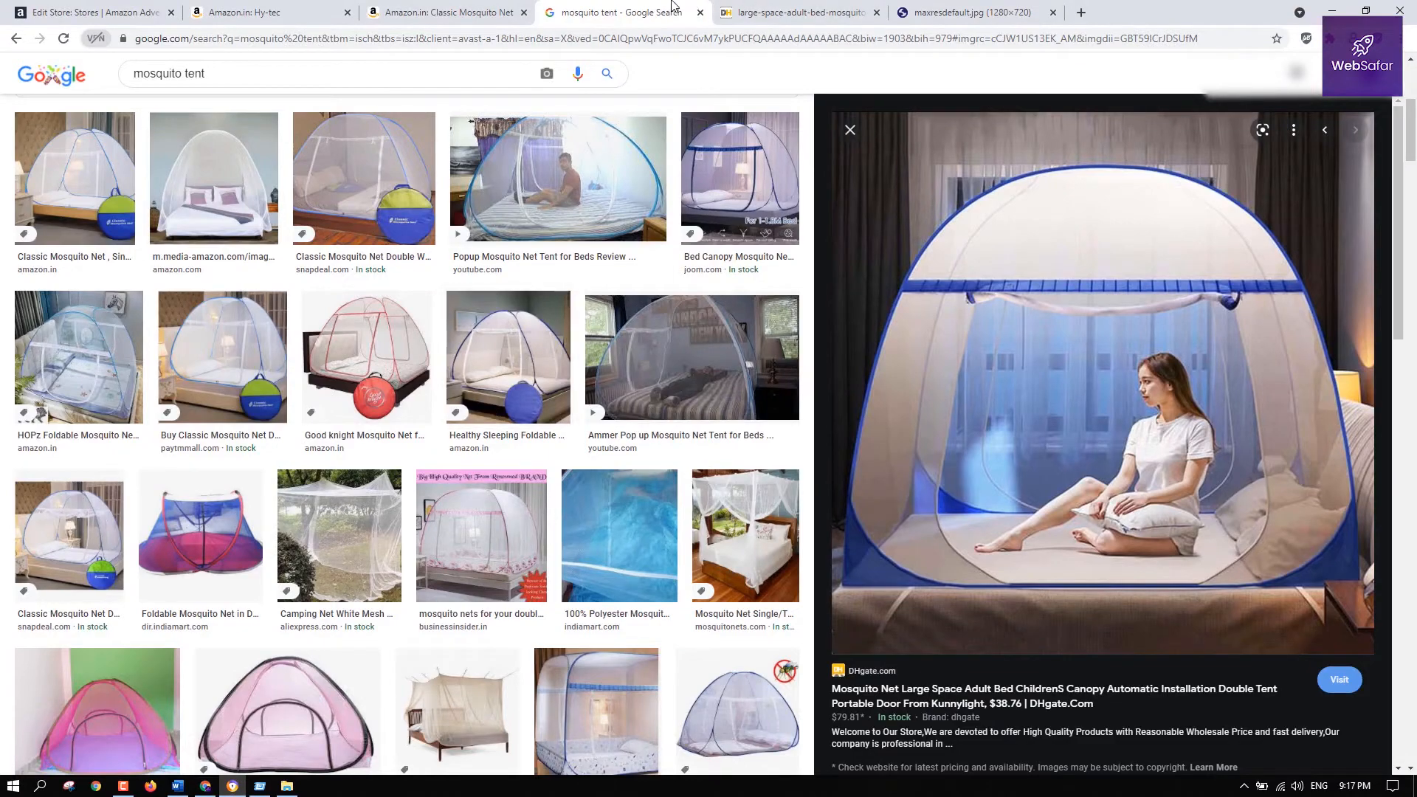
left_click(745, 6)
left_click(404, 6)
left_click(295, 3)
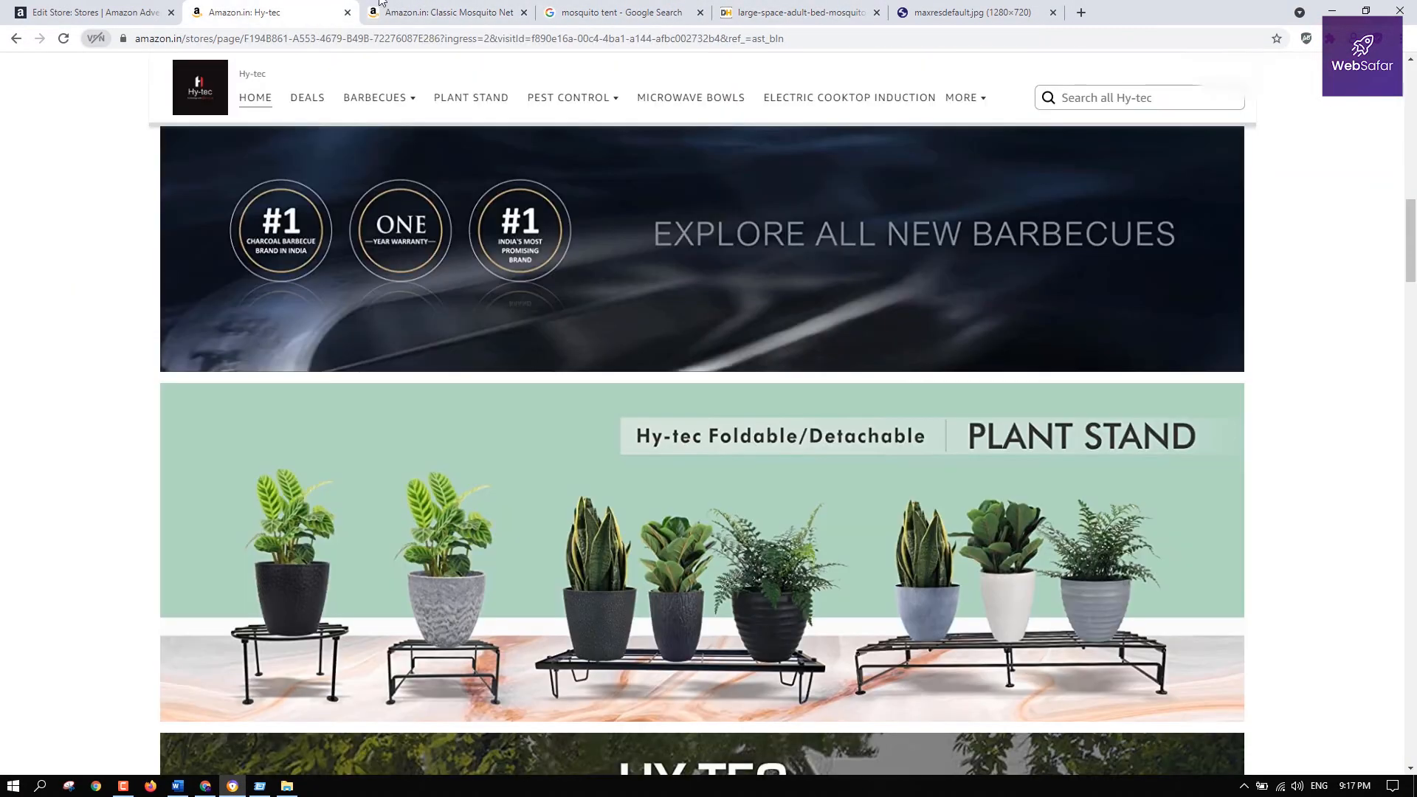
left_click(458, 7)
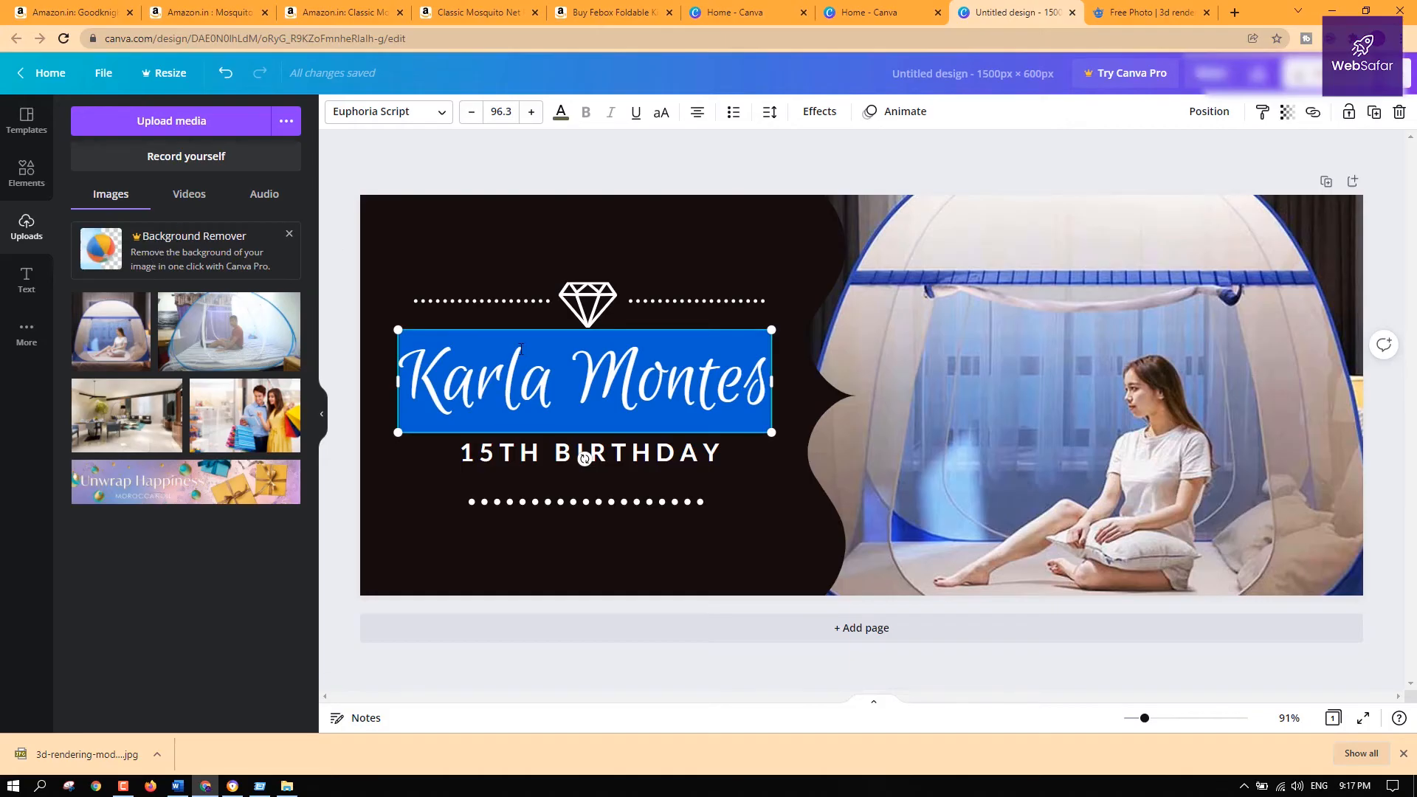
Replace the script heading with "Adult Mosquito Net" and reduce its font size until it fits on one line
type("Adult Mosquito Net")
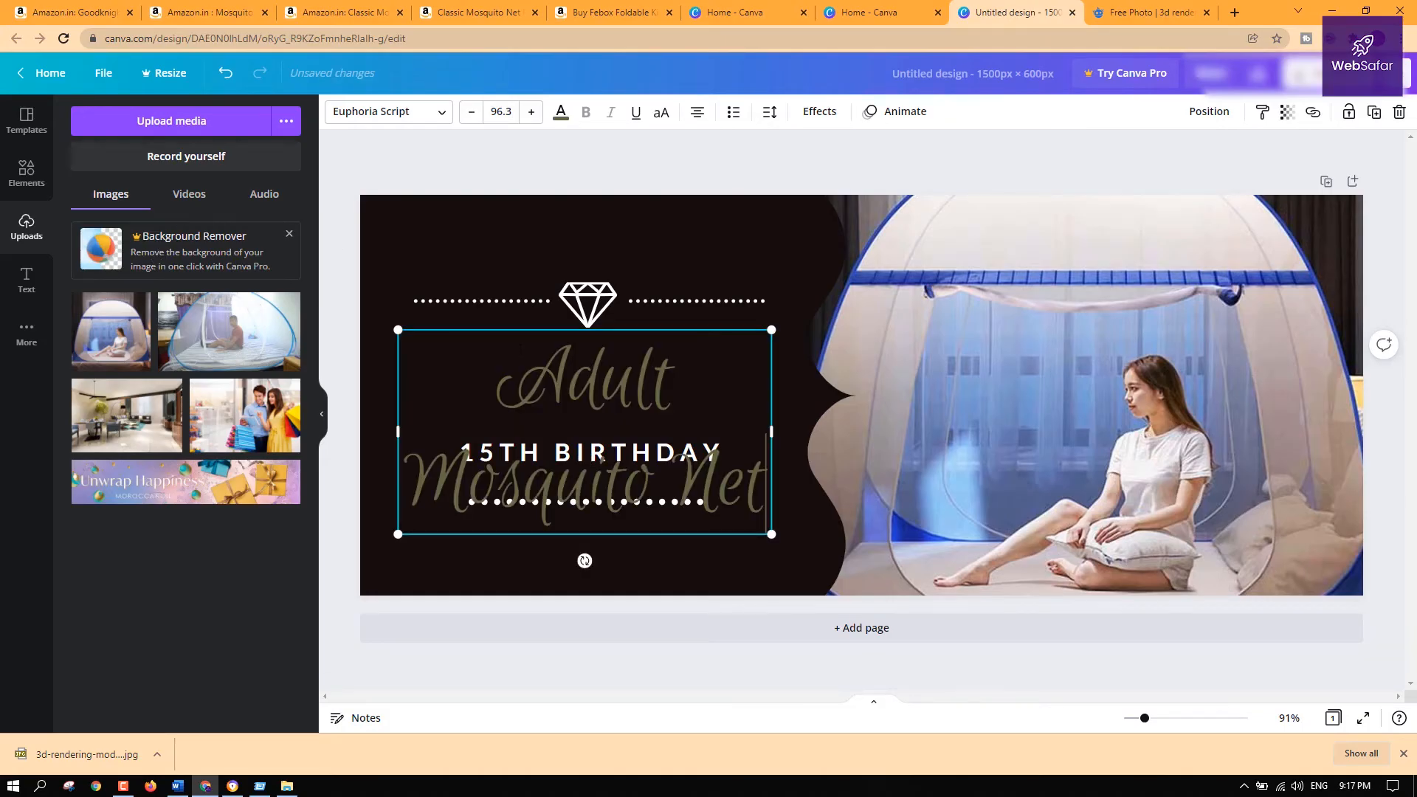
key("ctrl+a")
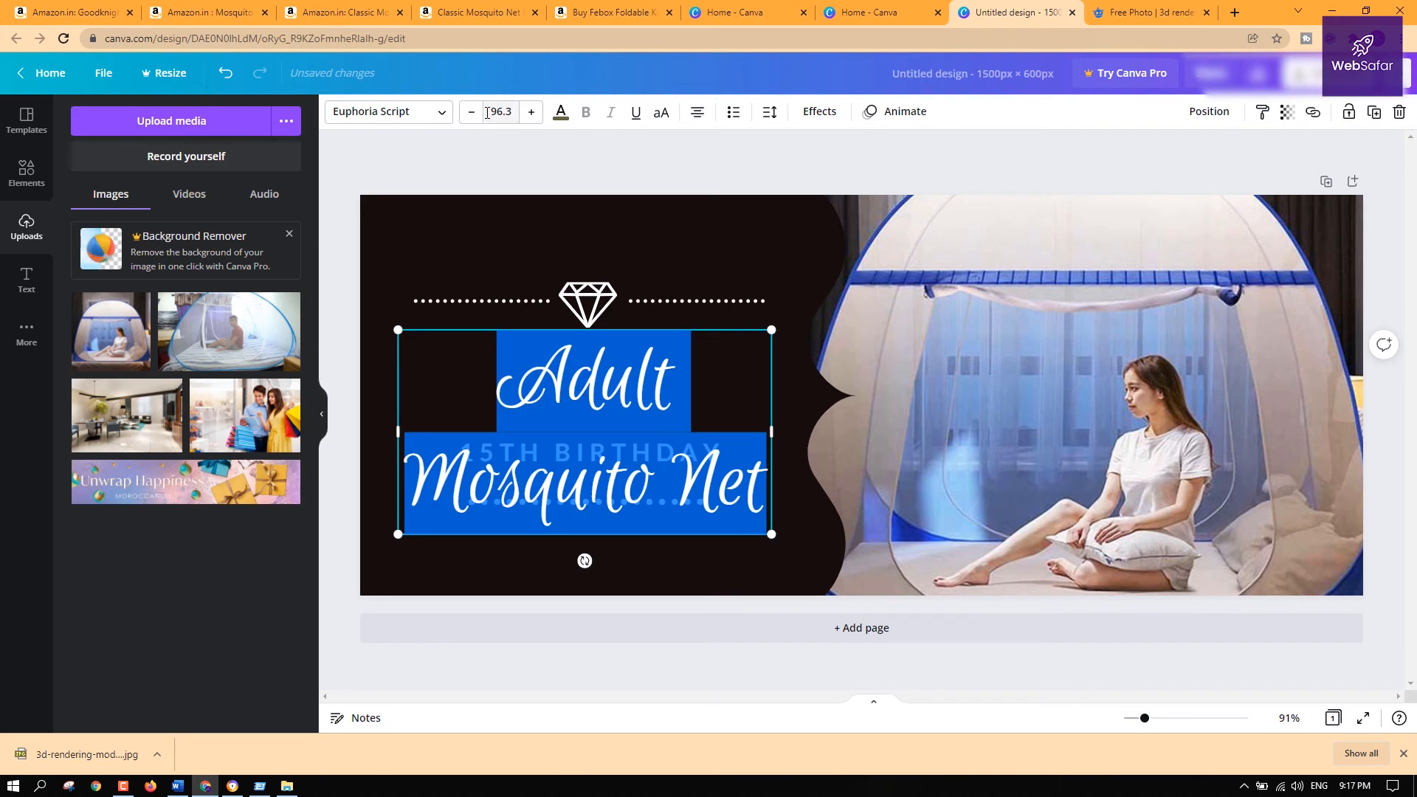
left_click(471, 113)
left_click(471, 113)
left_click(471, 113)
left_click(472, 113)
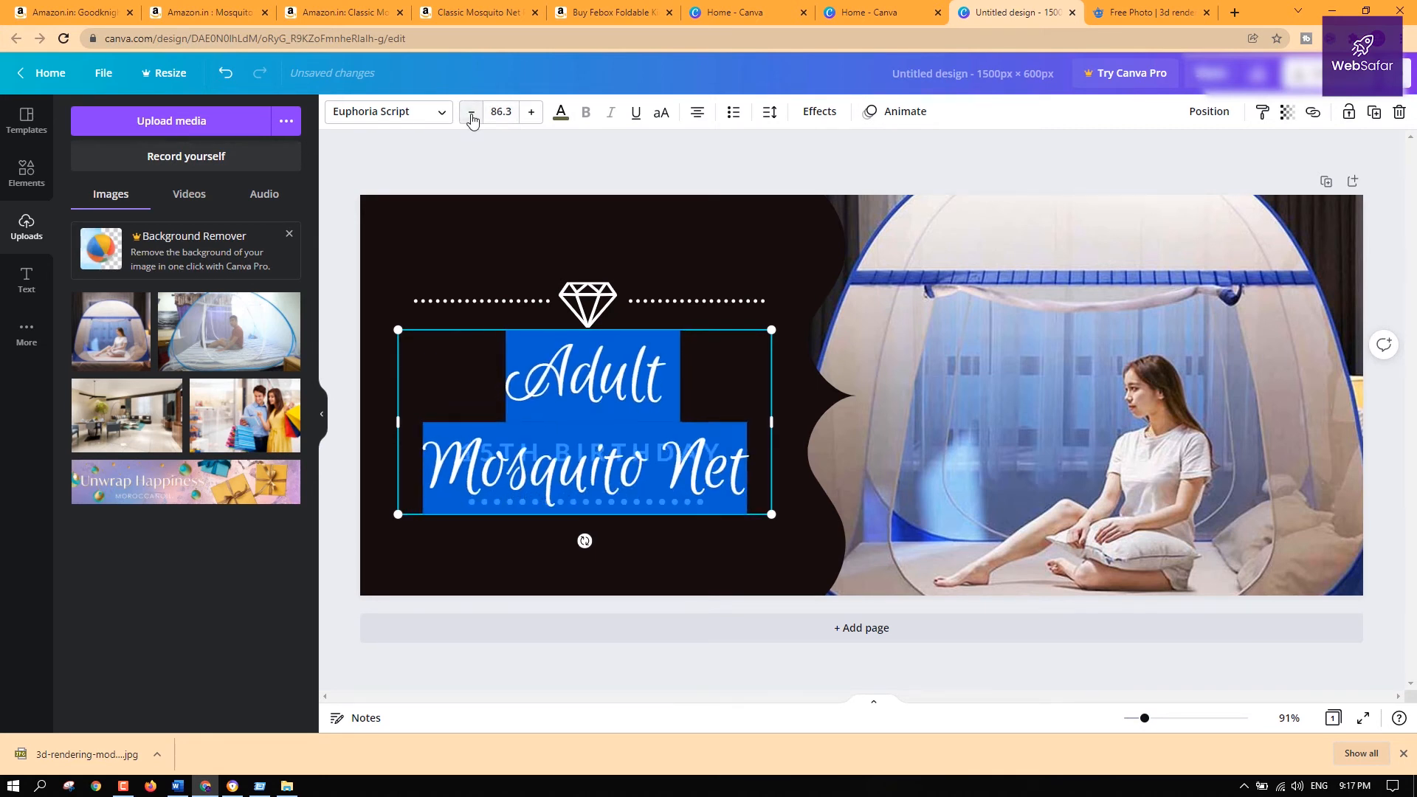
left_click(471, 113)
left_click(472, 113)
left_click(471, 113)
left_click(472, 113)
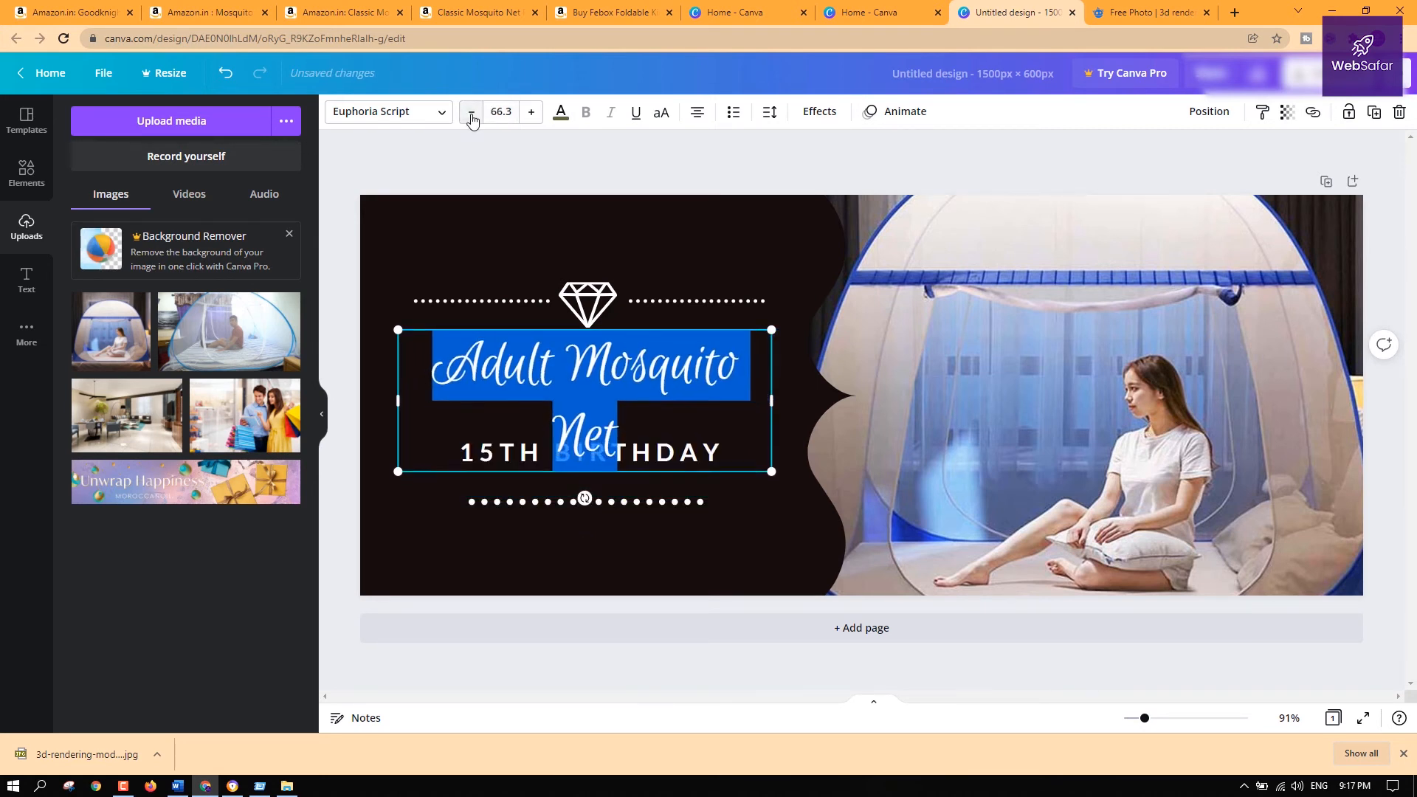
left_click(472, 114)
Delete the diamond icon above the Adult Mosquito Net heading
left_click(581, 293)
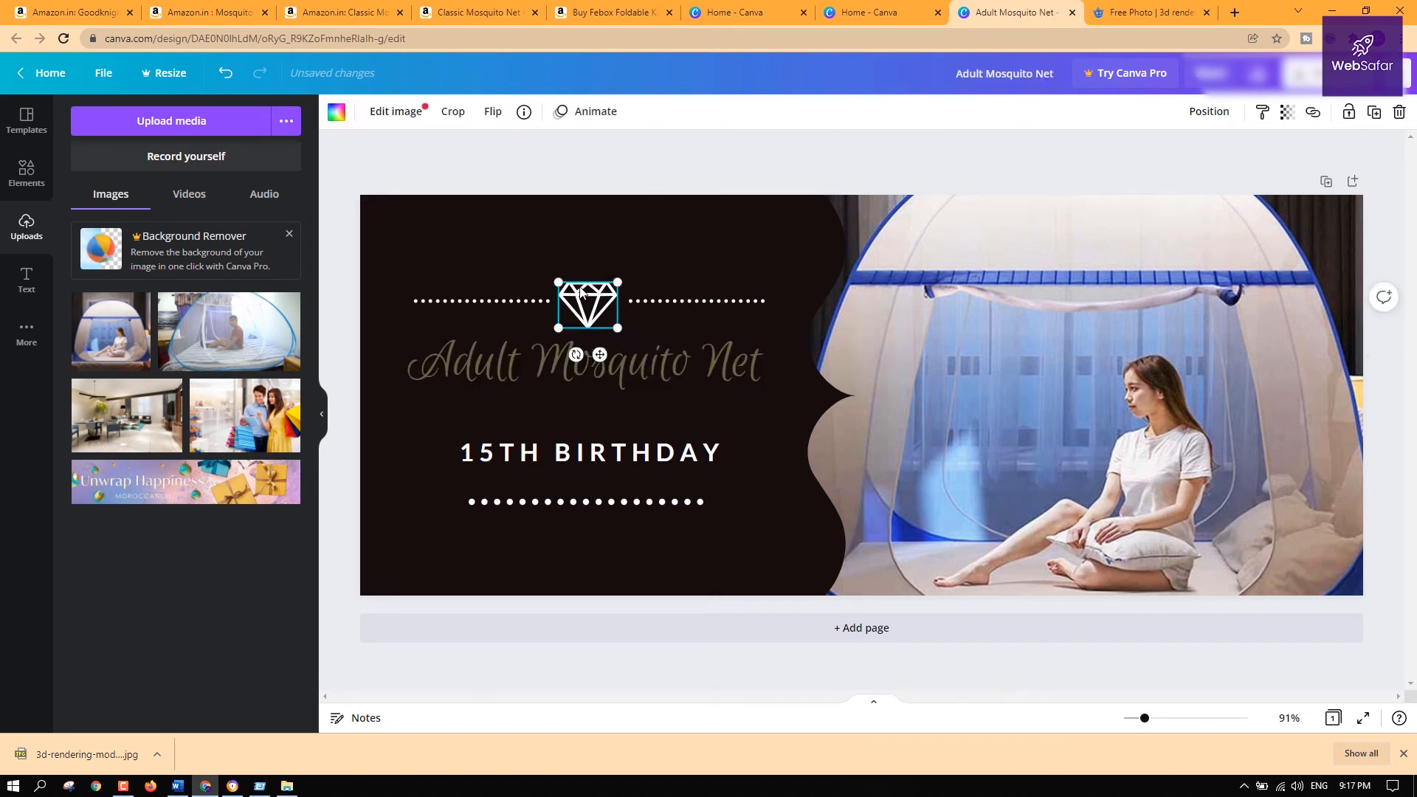
key("Delete")
Try to delete the two dotted lines above the Adult Mosquito Net heading
left_click(658, 303)
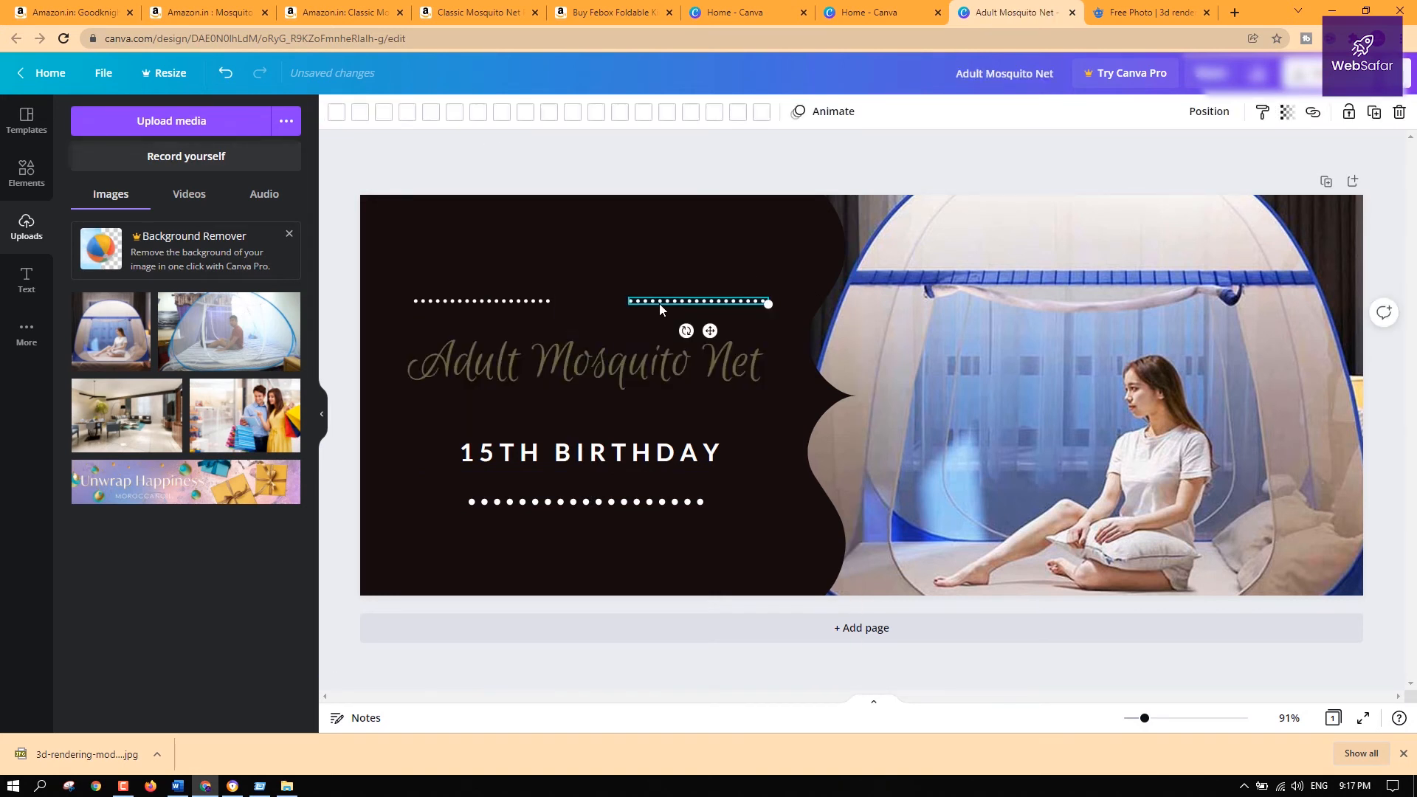
key("Delete")
left_click(515, 303)
key("Delete")
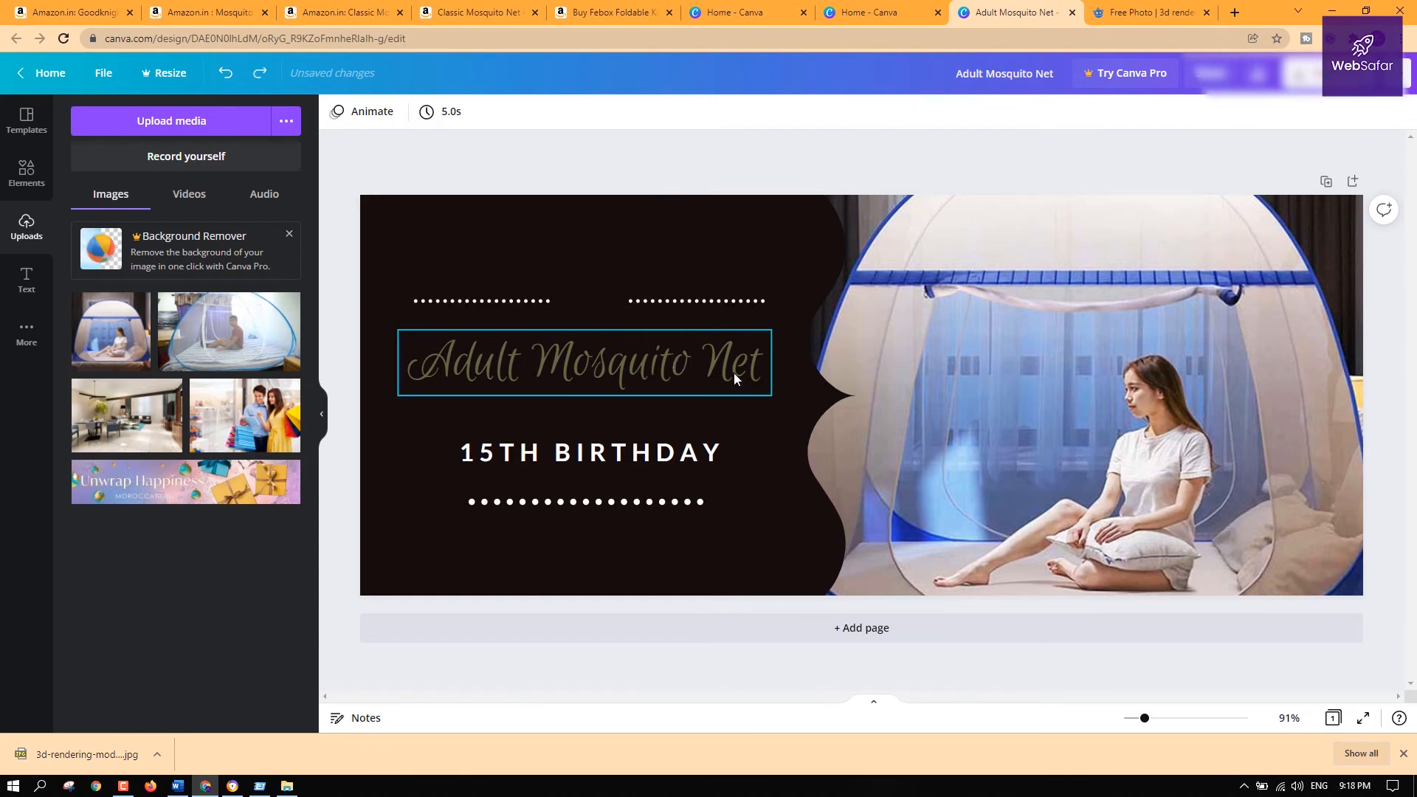
Change the text colour of the "Adult Mosquito Net" heading to white
left_click(653, 355)
left_click(562, 116)
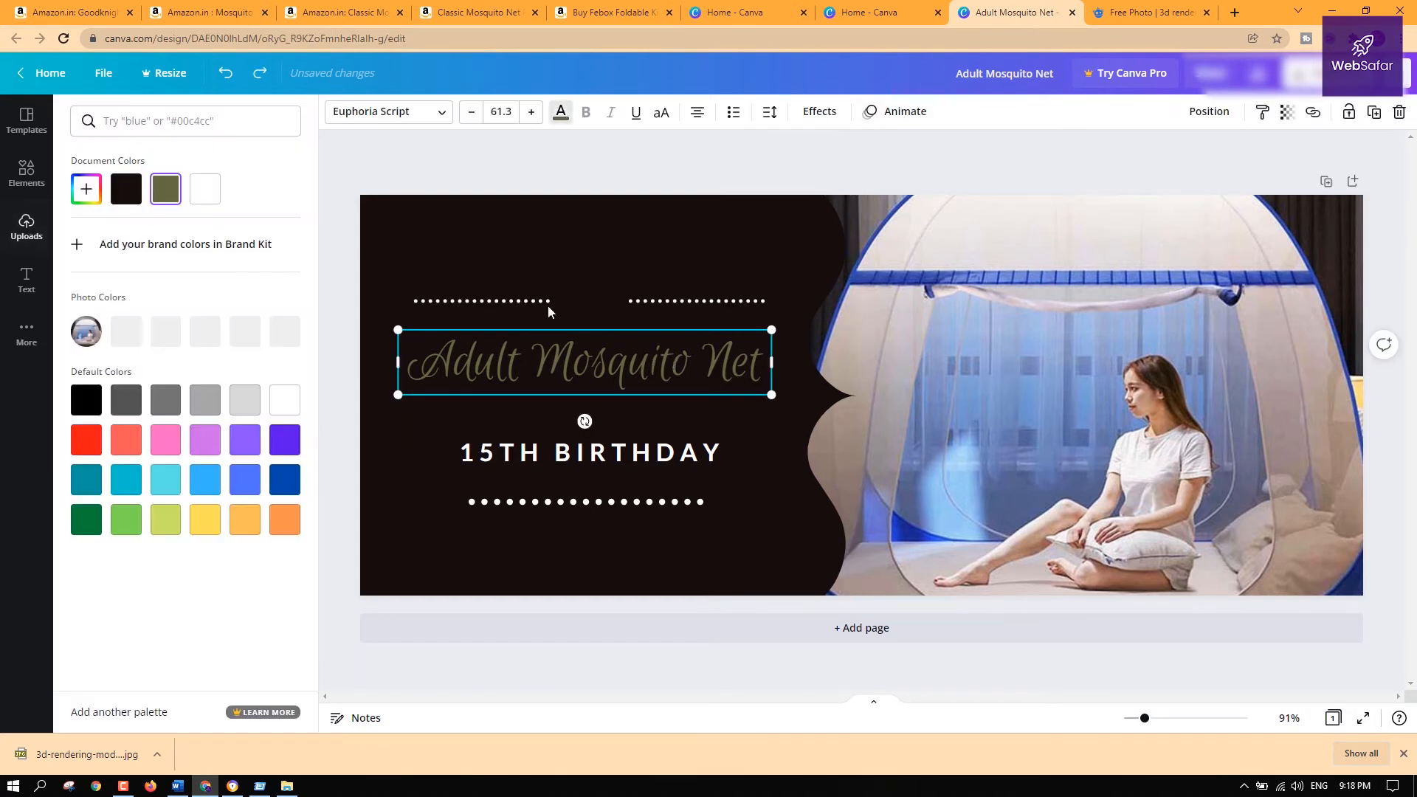
left_click(286, 401)
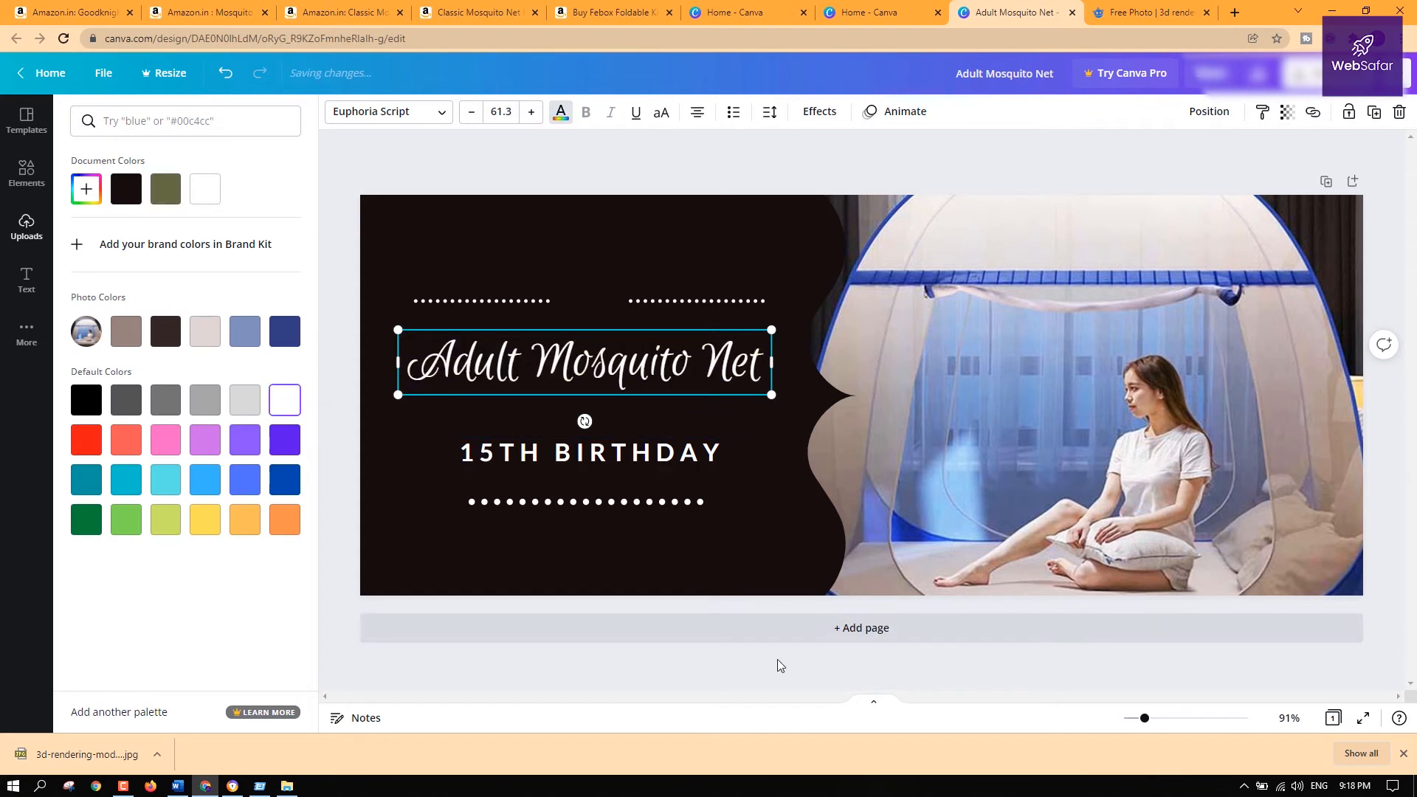
Replace the "15TH BIRTHDAY" text with "YOU DESERVE QUALITY SLEEP OF HEALTHY & HAPPY LIFE"
left_click(672, 460)
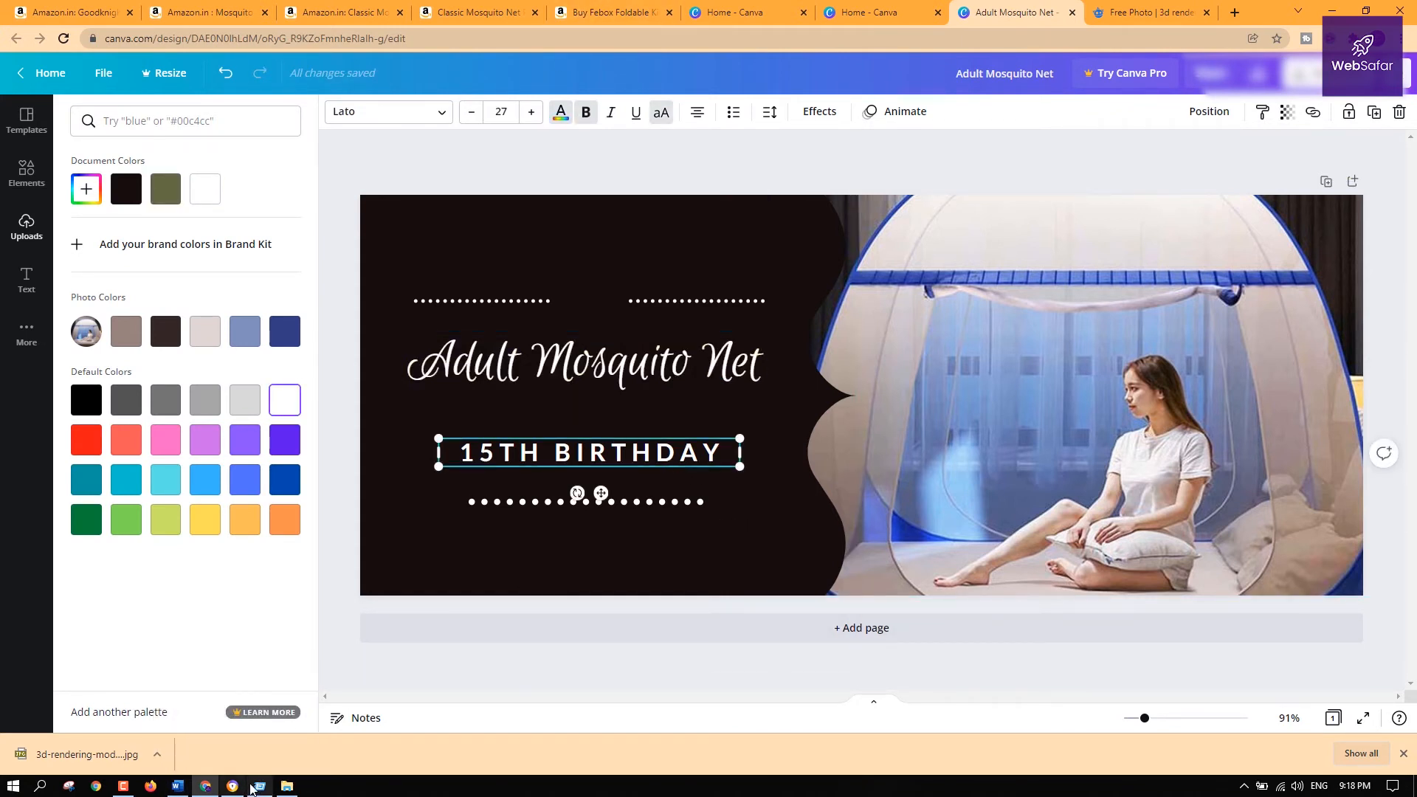
left_click(317, 12)
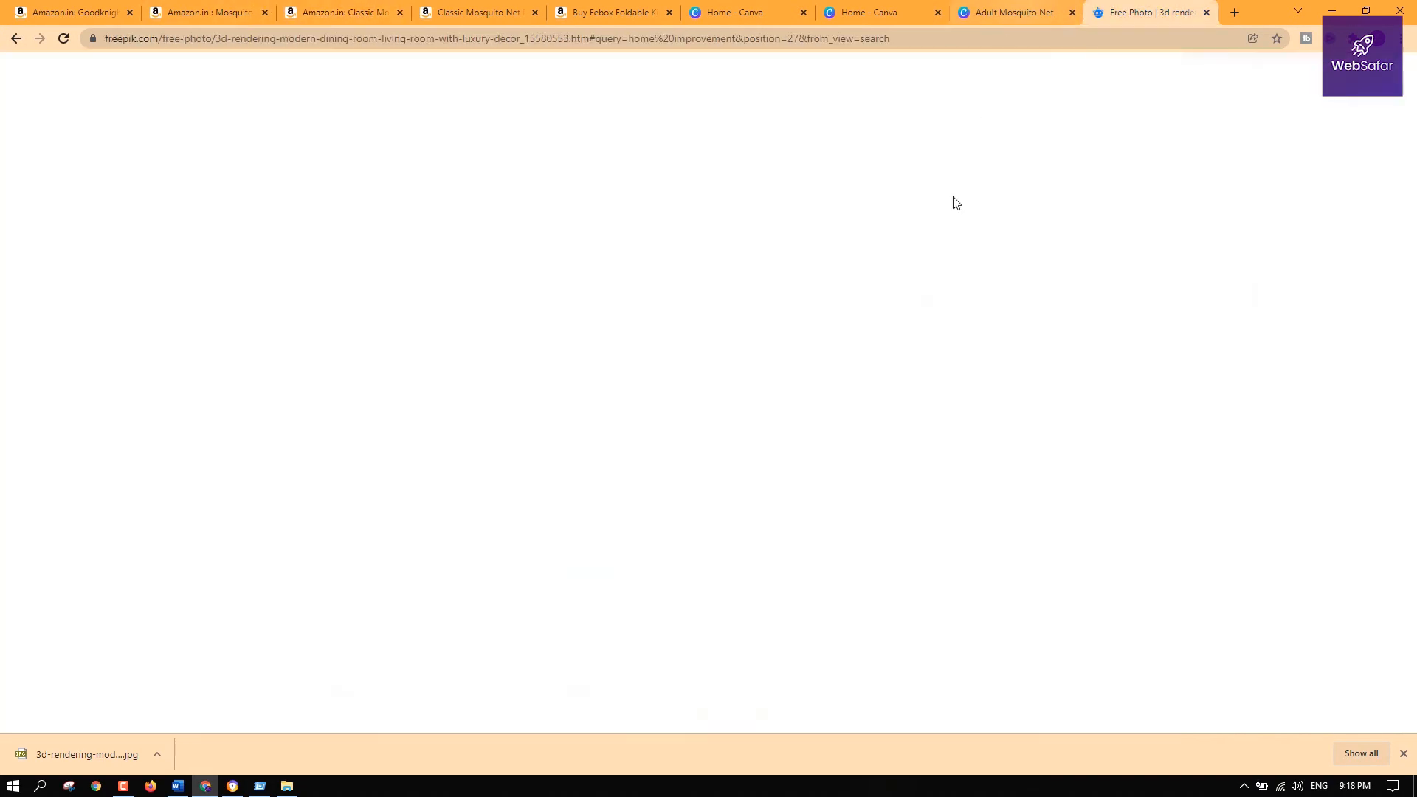
left_click(1018, 7)
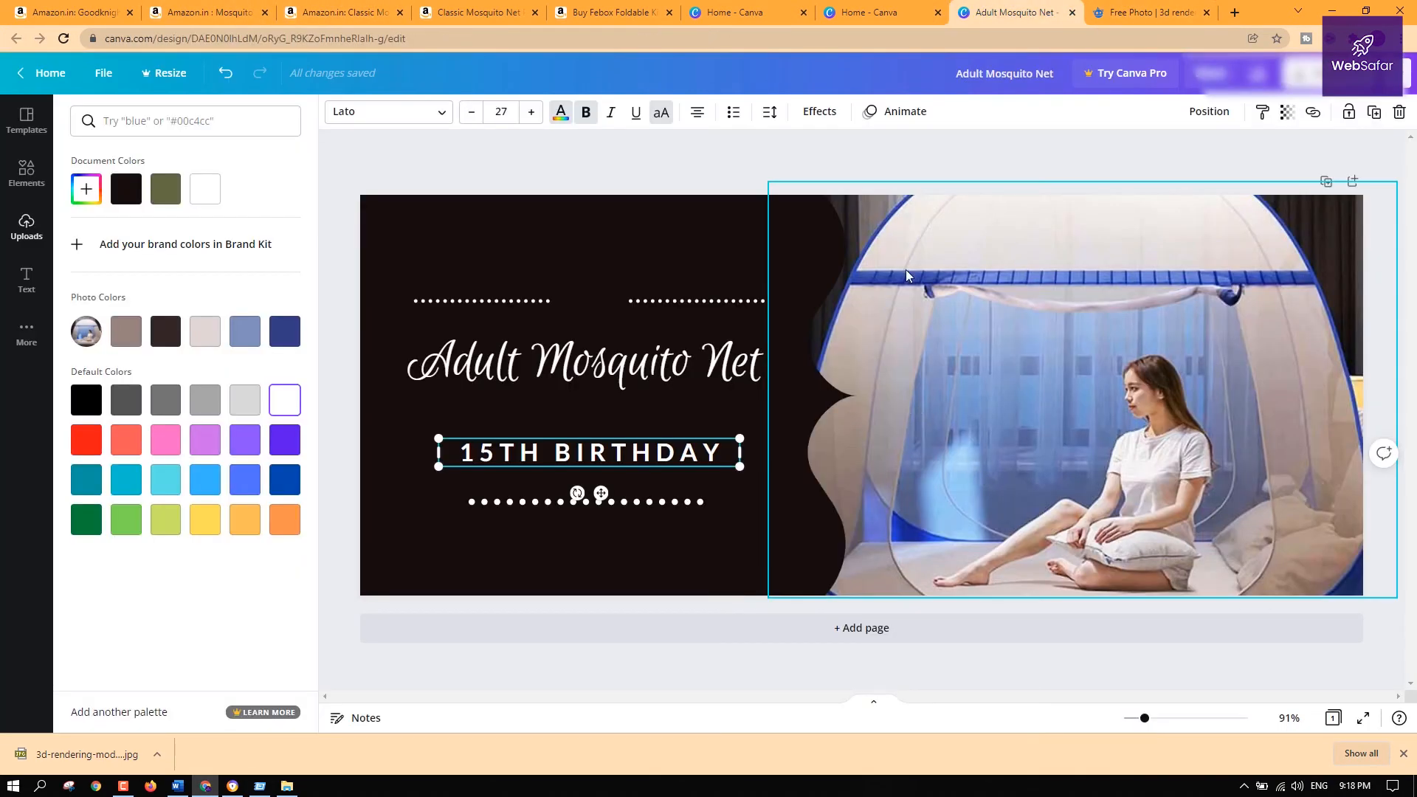
double_click(619, 462)
key("ctrl+a")
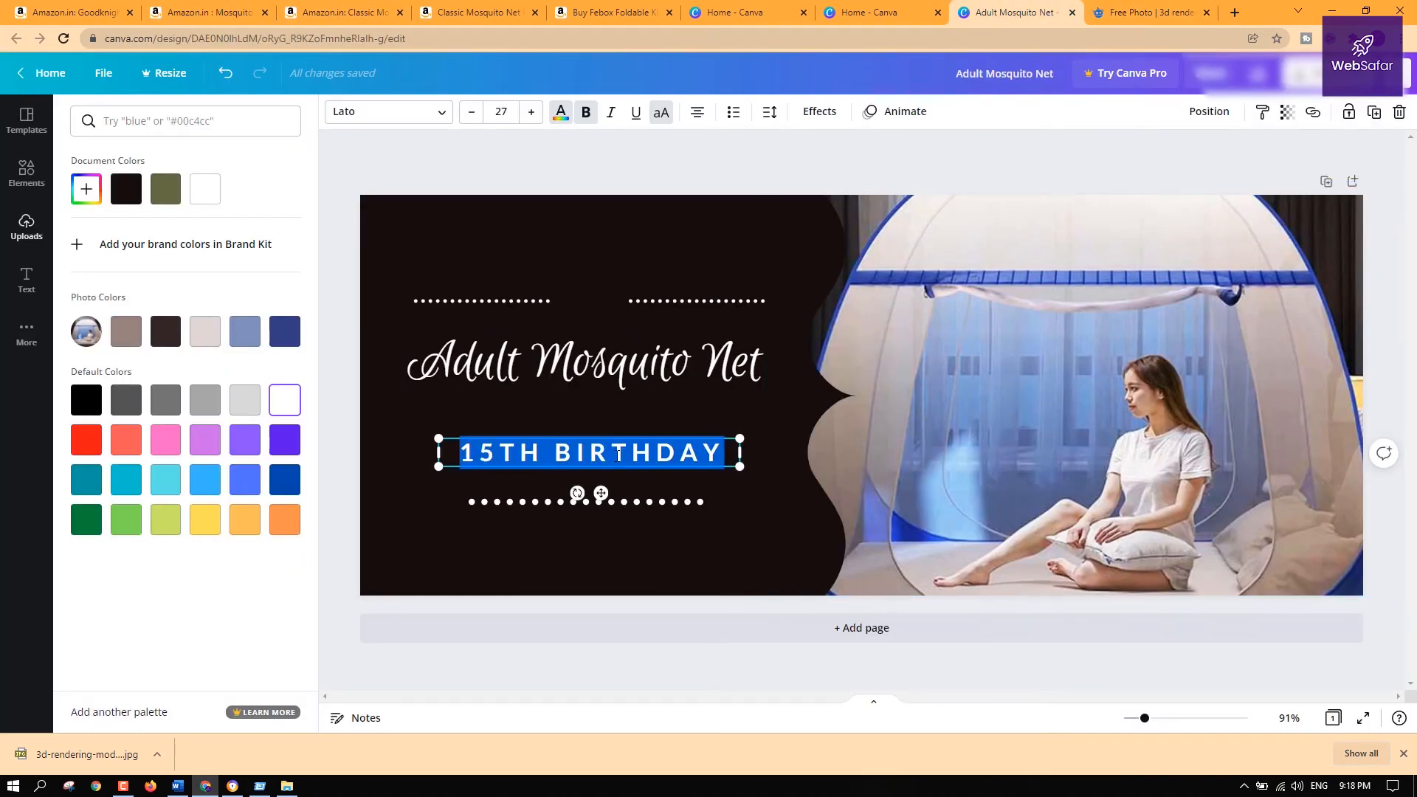
type("YOU DESERVE QUALITY SLEEP OF HEALTHY & HAPPY LIFE")
Change the font of the whole tagline beneath the heading to Arimo
key("ctrl+a")
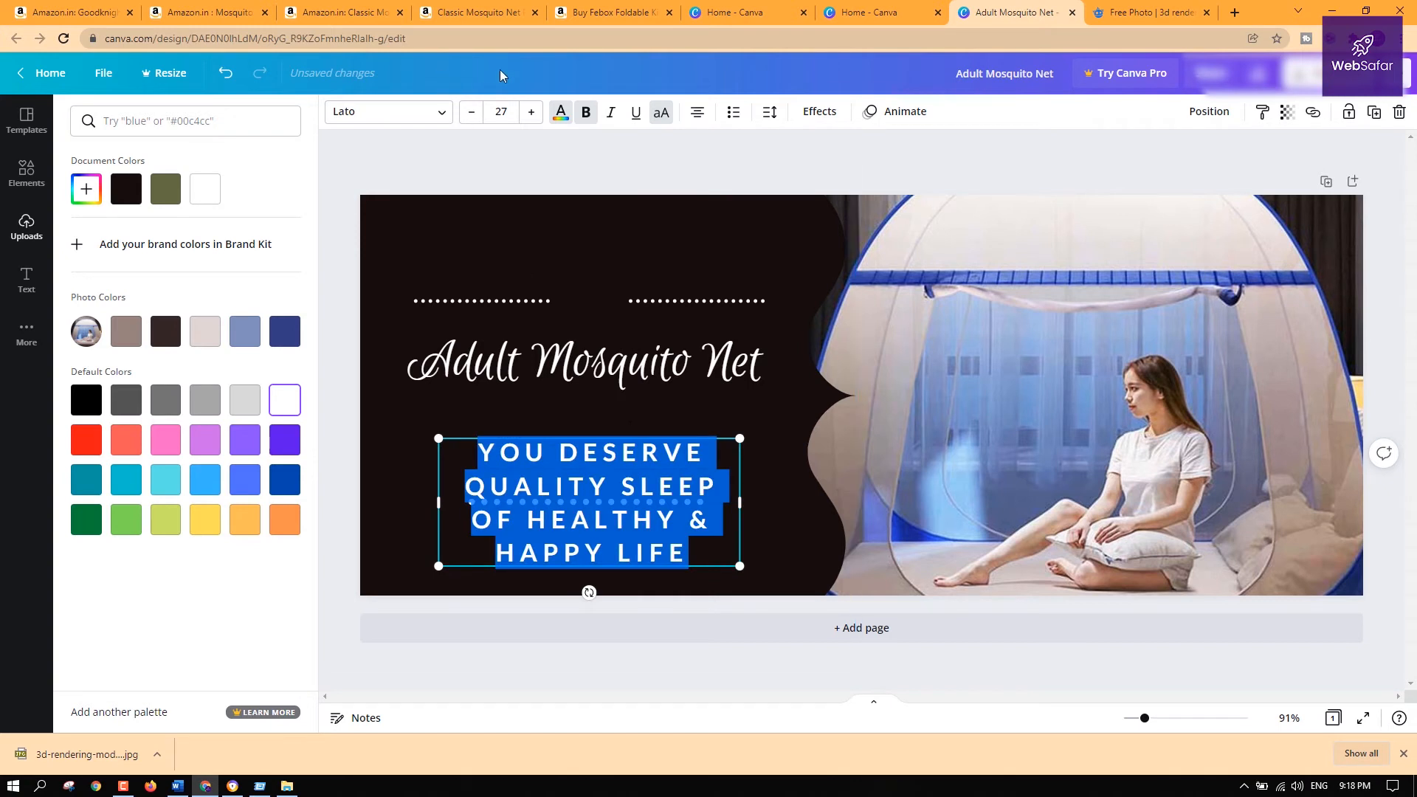
left_click(442, 113)
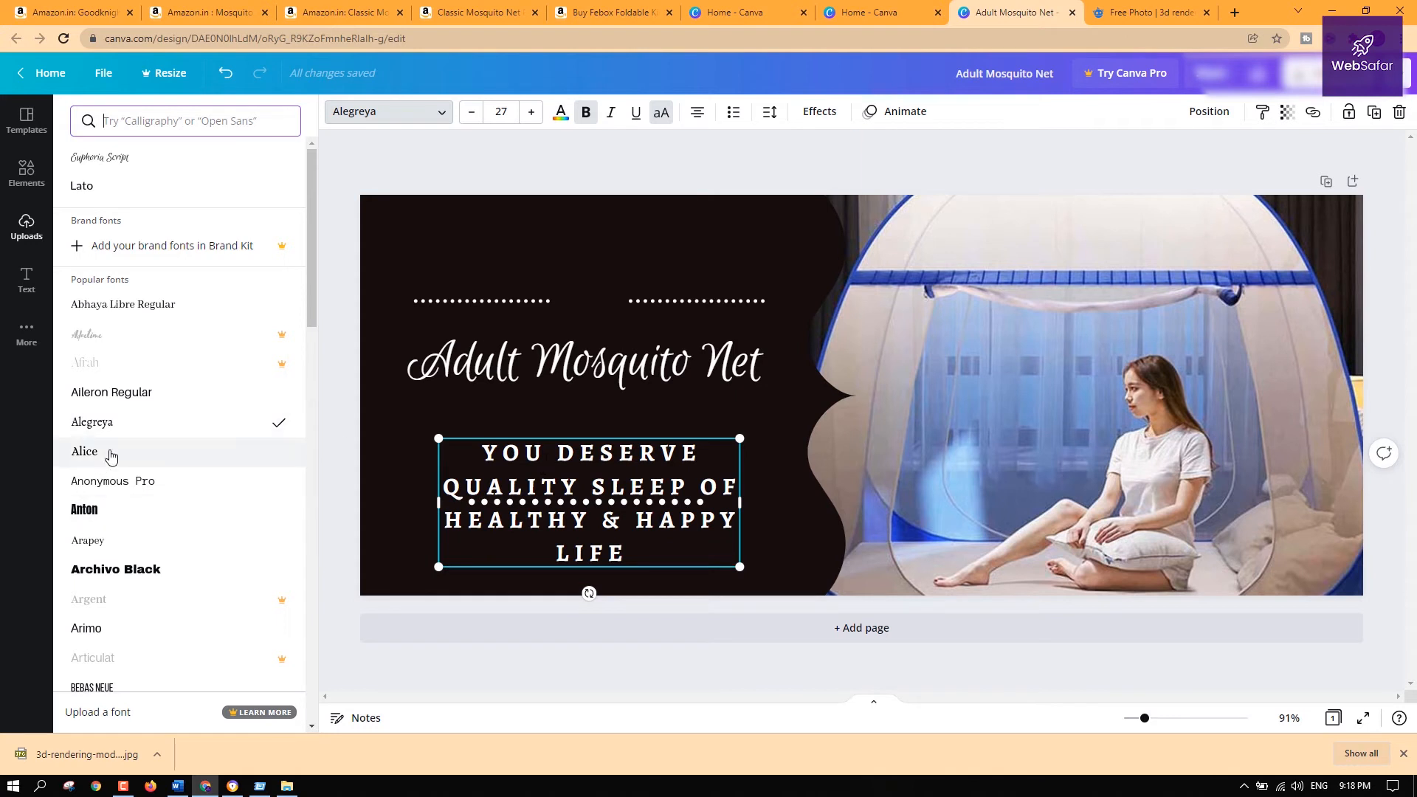
scroll(132, 628, "down", 3)
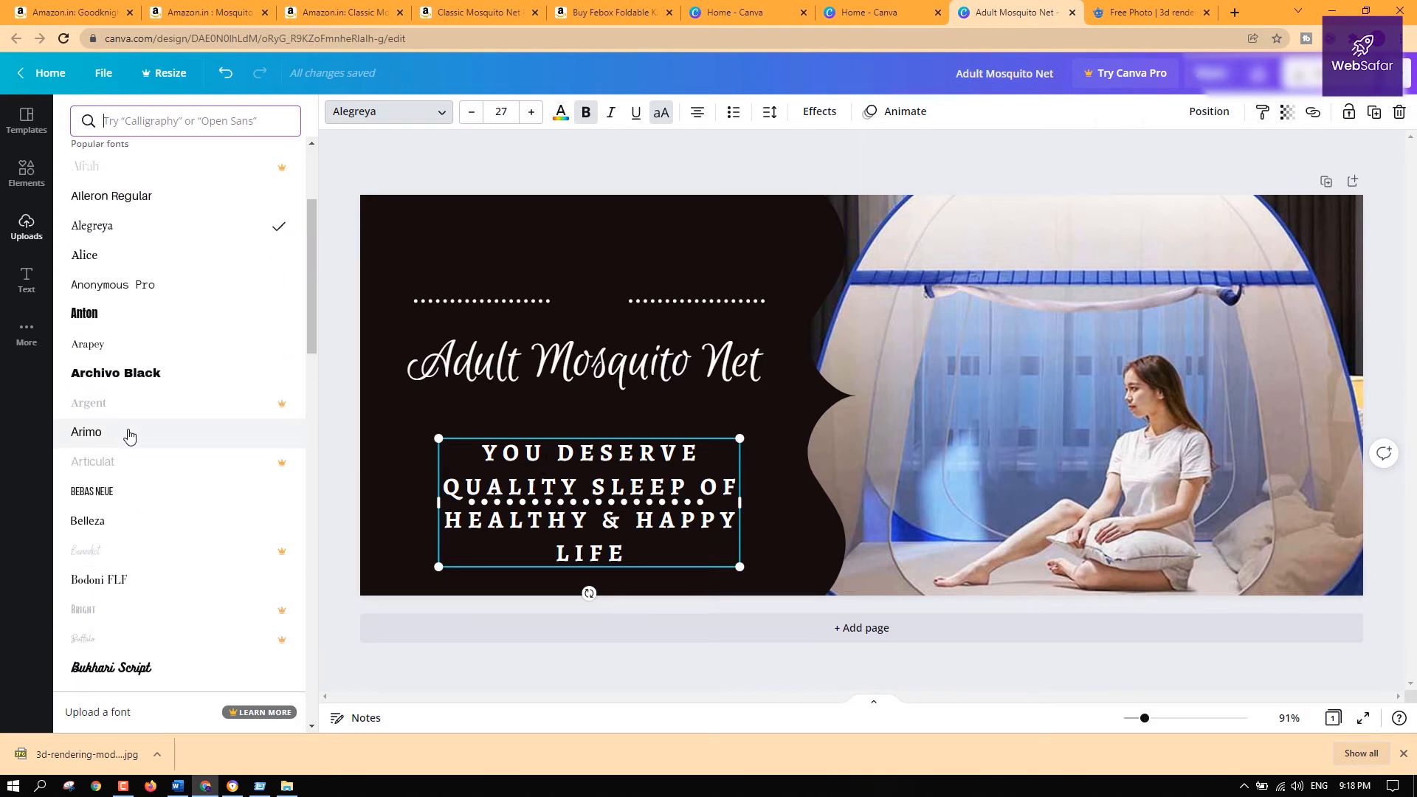
left_click(126, 433)
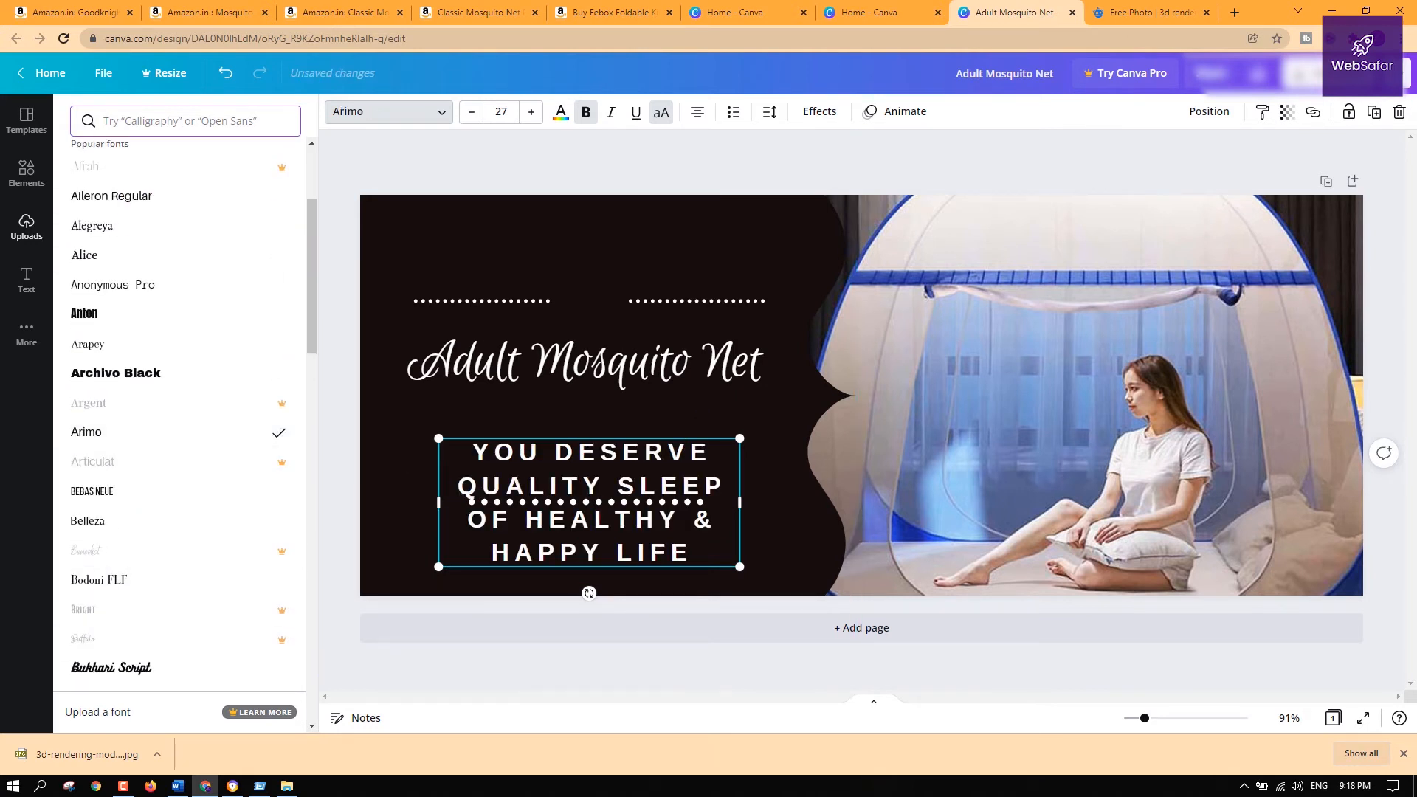
Reduce the tagline's font size to 17
triple_click(509, 453)
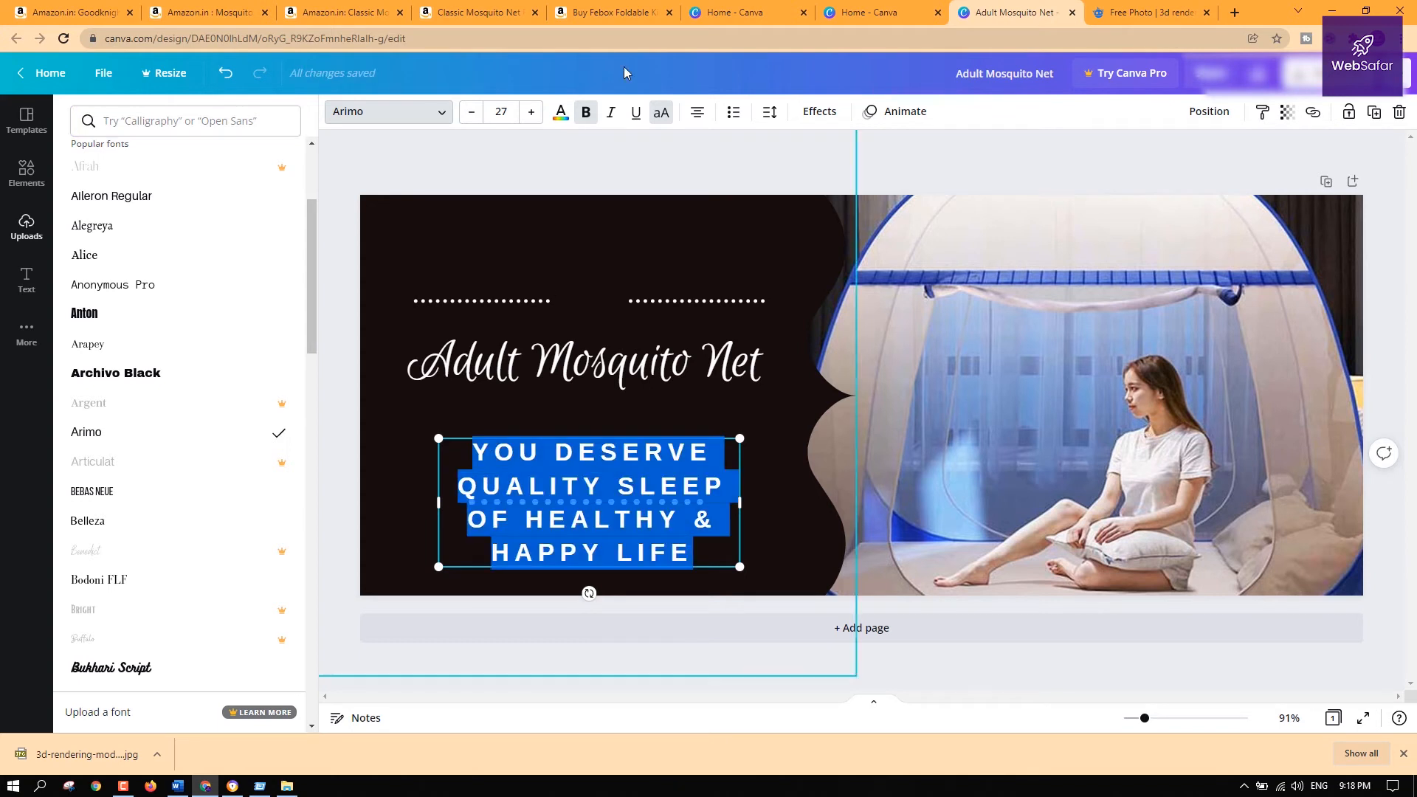
left_click(475, 115)
left_click(474, 114)
left_click(473, 114)
left_click(474, 114)
left_click(474, 115)
left_click(474, 114)
left_click(474, 114)
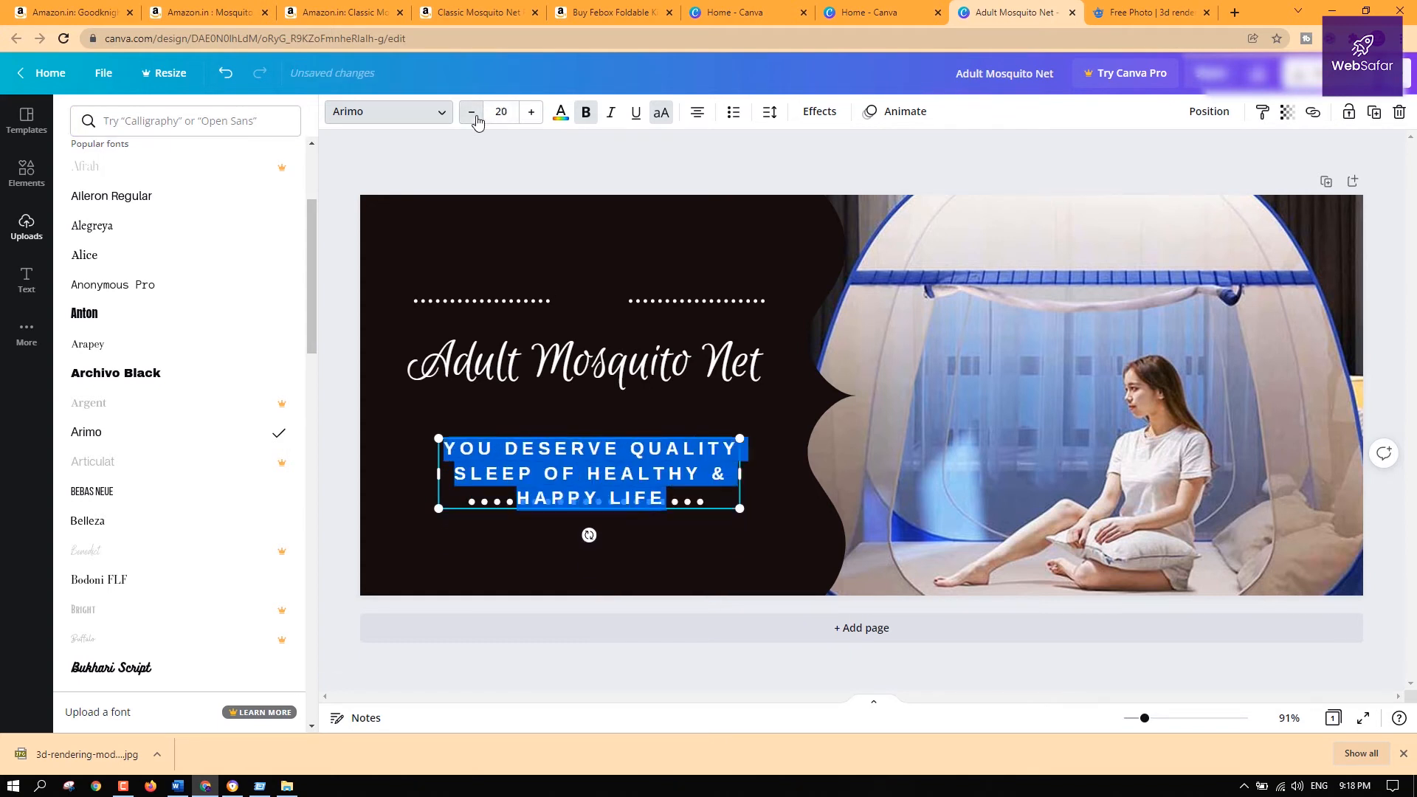
left_click(474, 114)
left_click(474, 115)
left_click(472, 113)
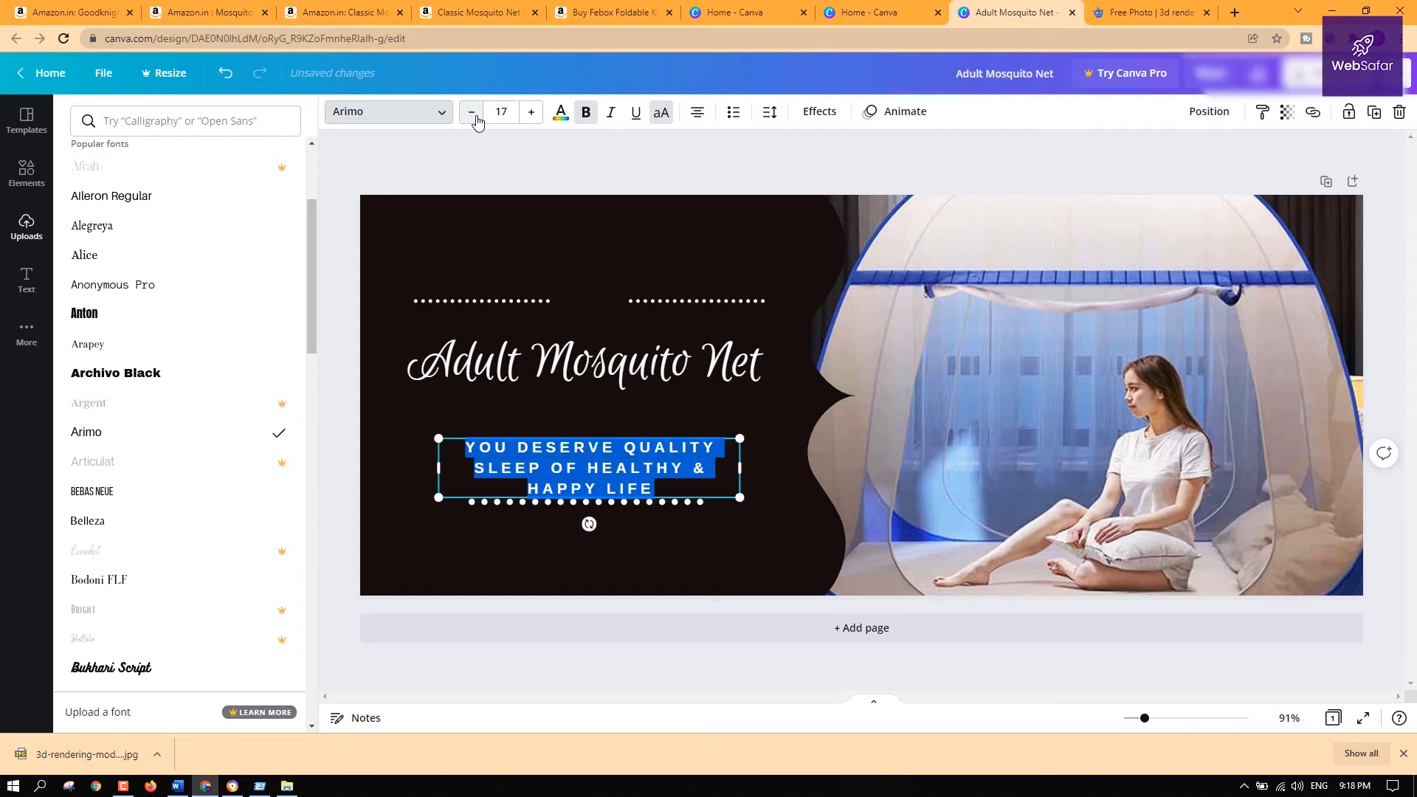
left_click(775, 481)
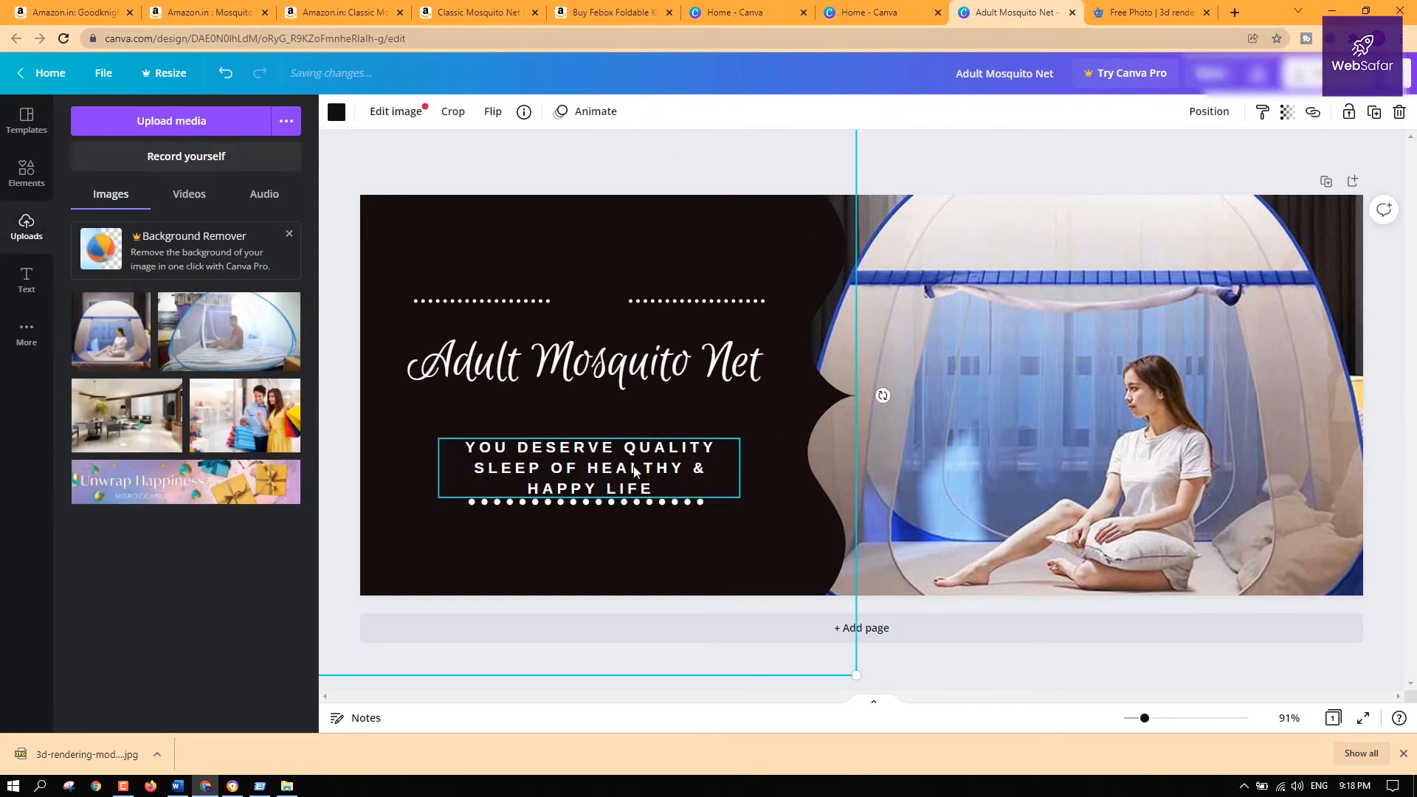
Move the tagline up so it sits just beneath the "Adult Mosquito Net" heading
left_click(633, 465)
left_click_drag(634, 465, 631, 424)
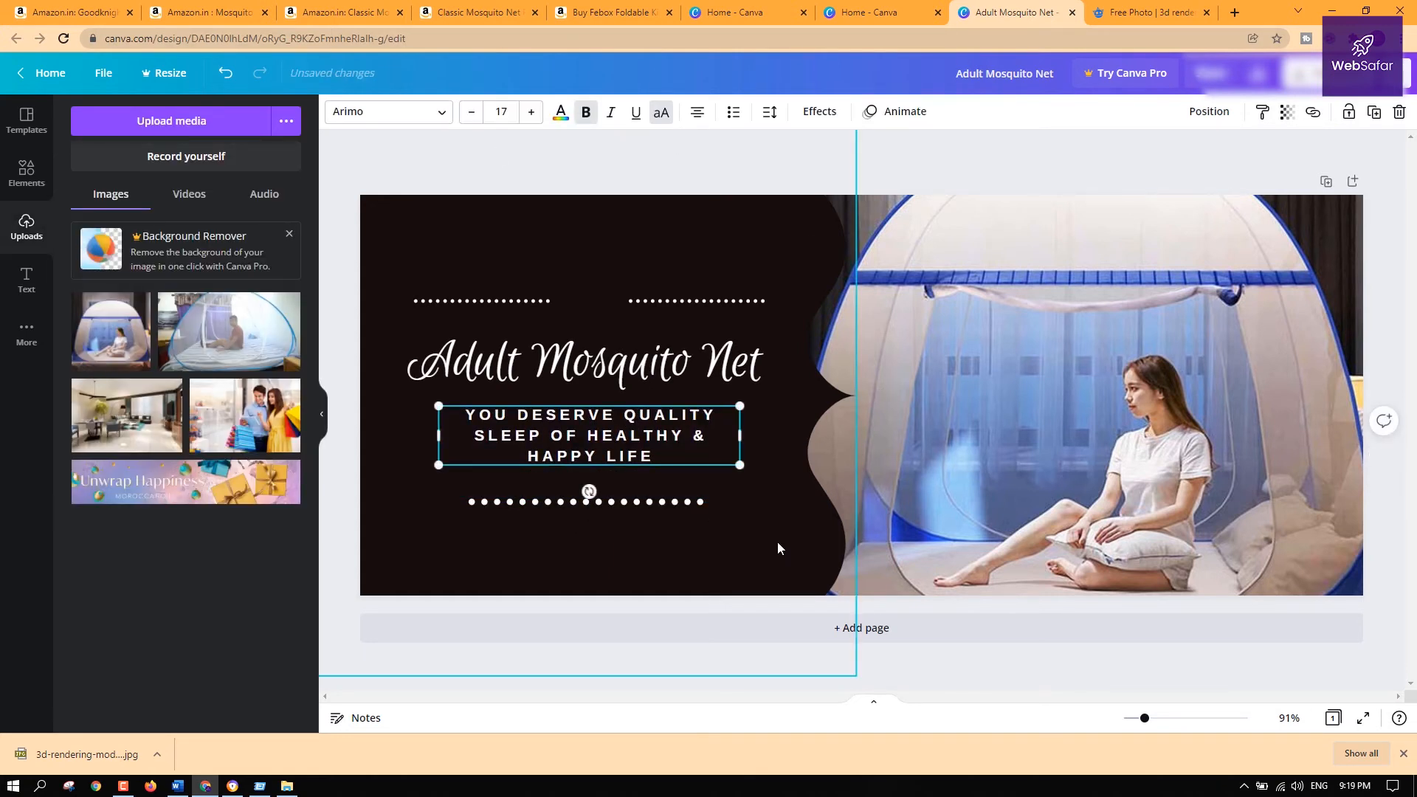
left_click(742, 548)
Move the right-hand dotted line above the heading against the left-hand one to form one continuous line
left_click(654, 302)
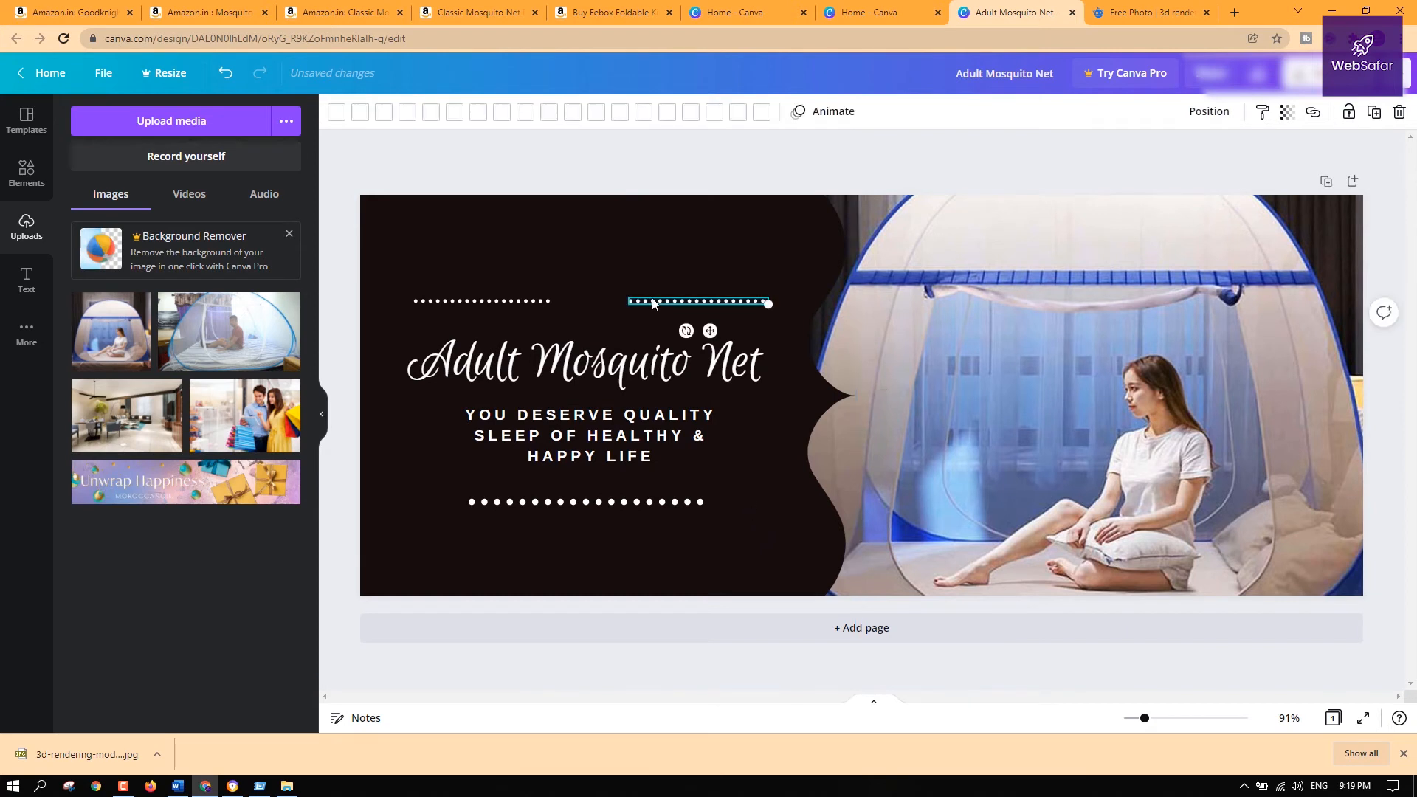
left_click(538, 301)
left_click(591, 300)
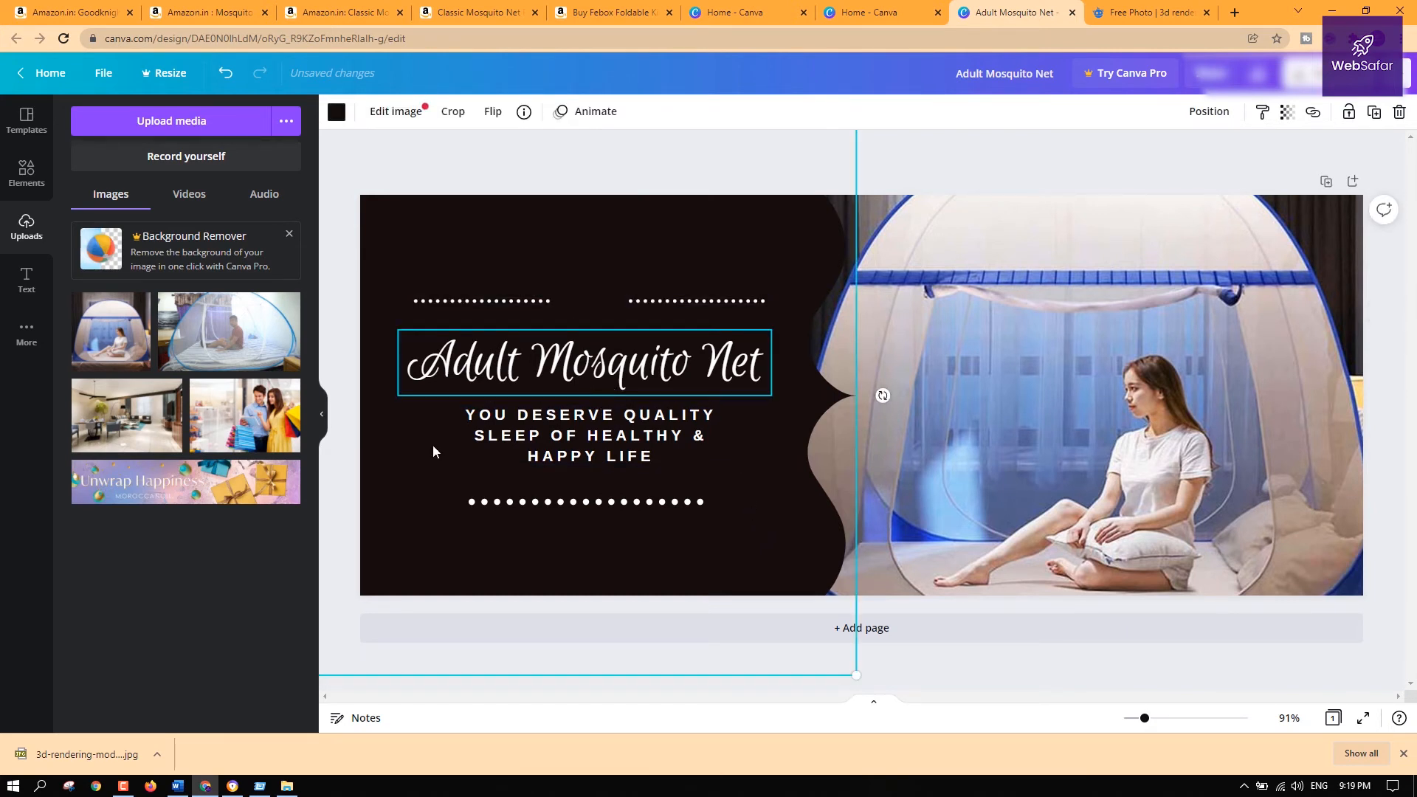
left_click(1397, 354)
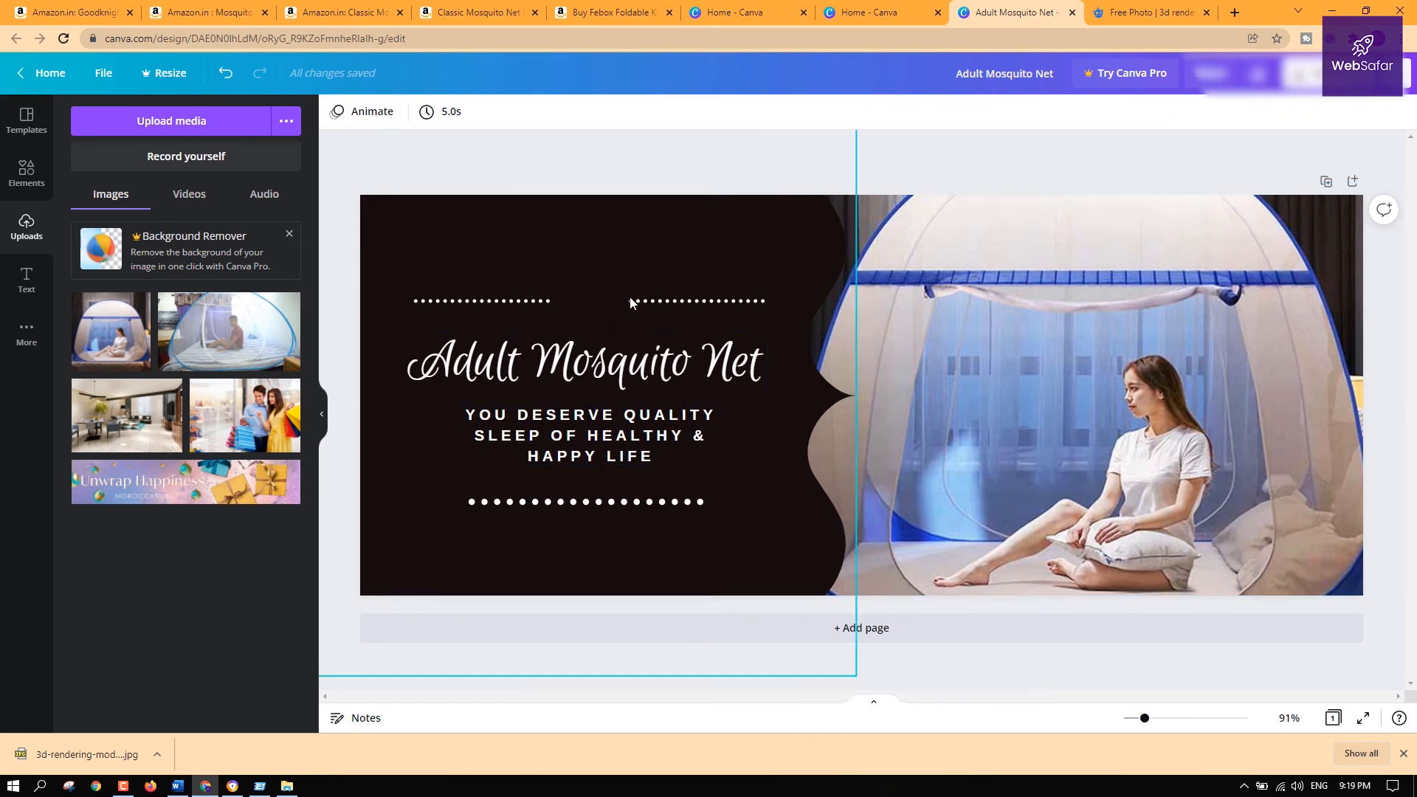
left_click_drag(642, 302, 596, 299)
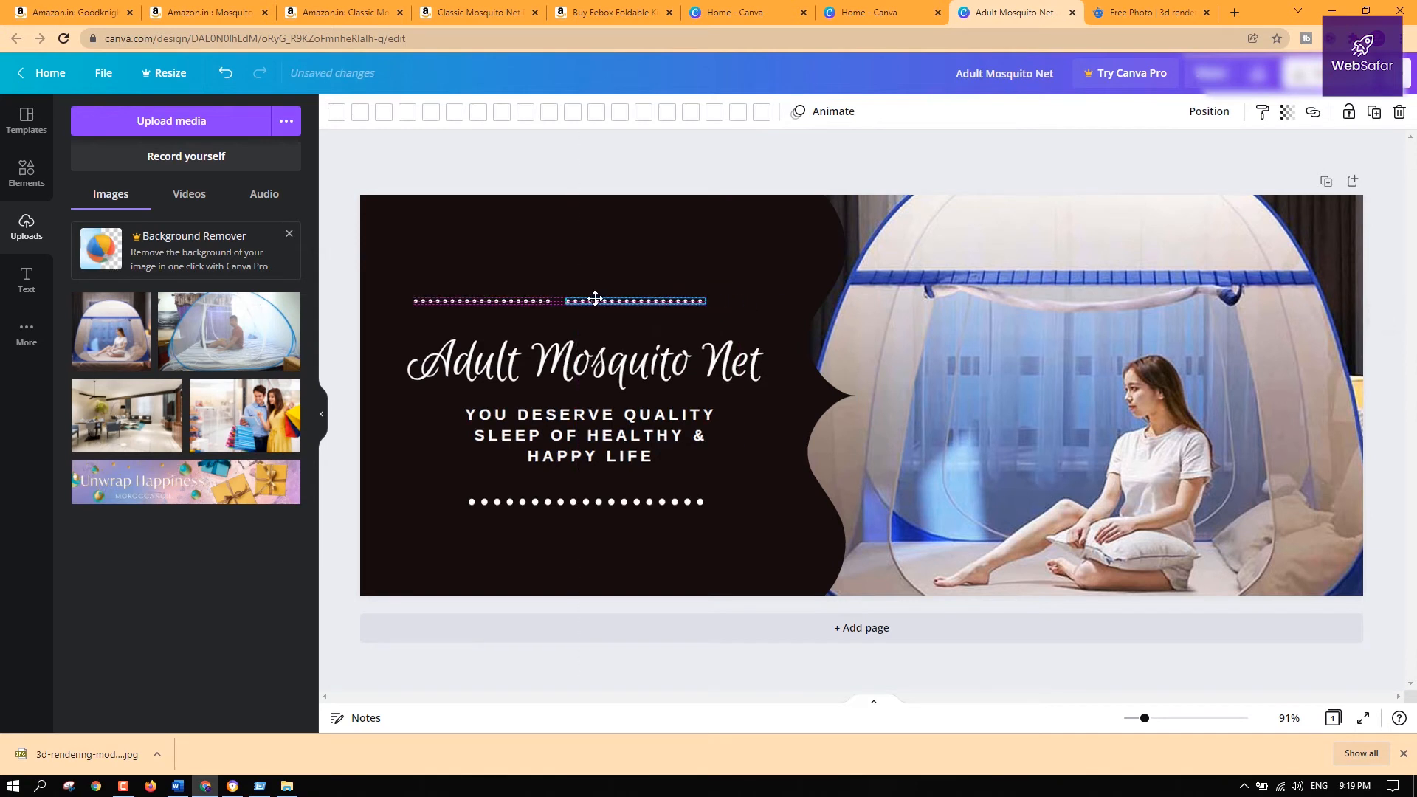
left_click(825, 686)
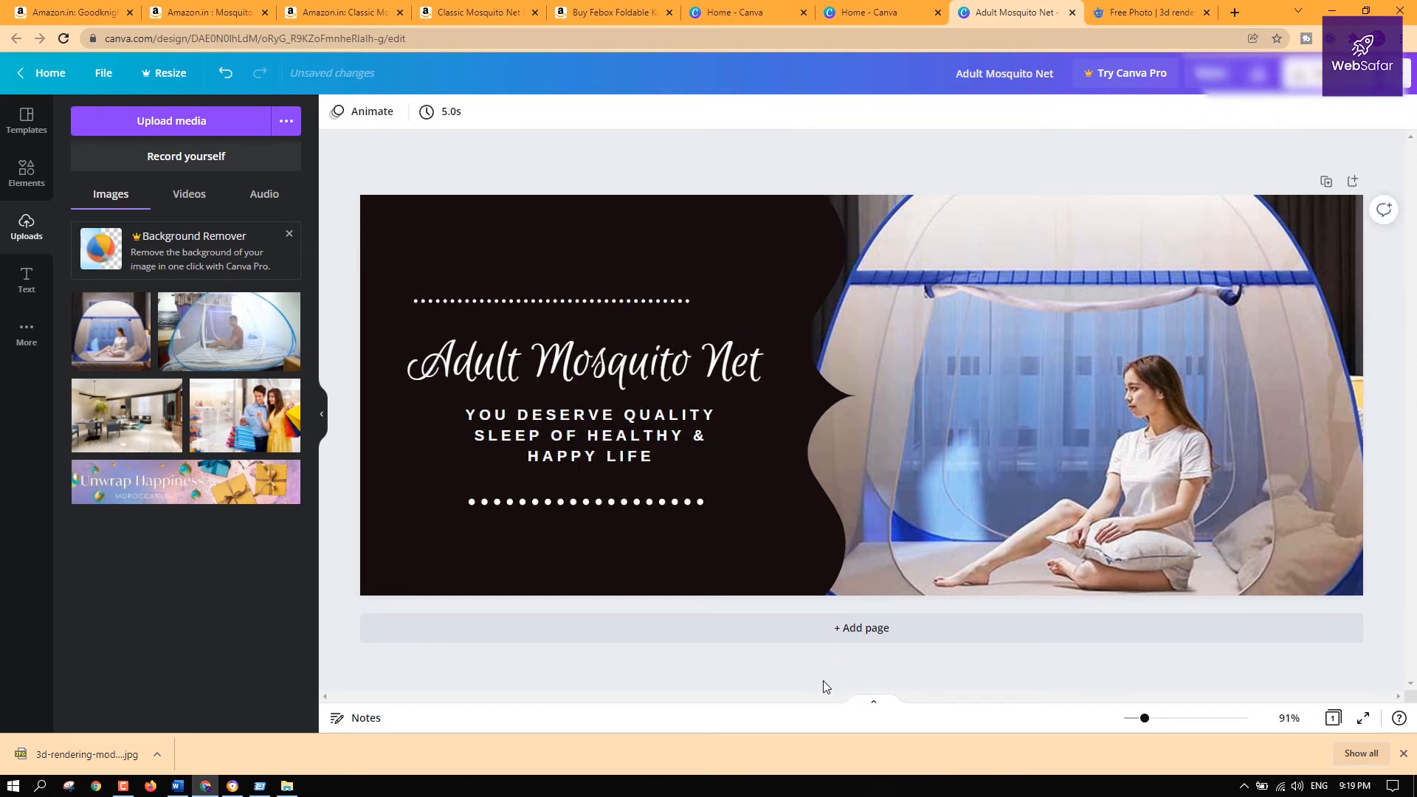
Shift both joined dotted lines together to the right, centring them over the tagline and the lower dotted line
left_click(584, 303)
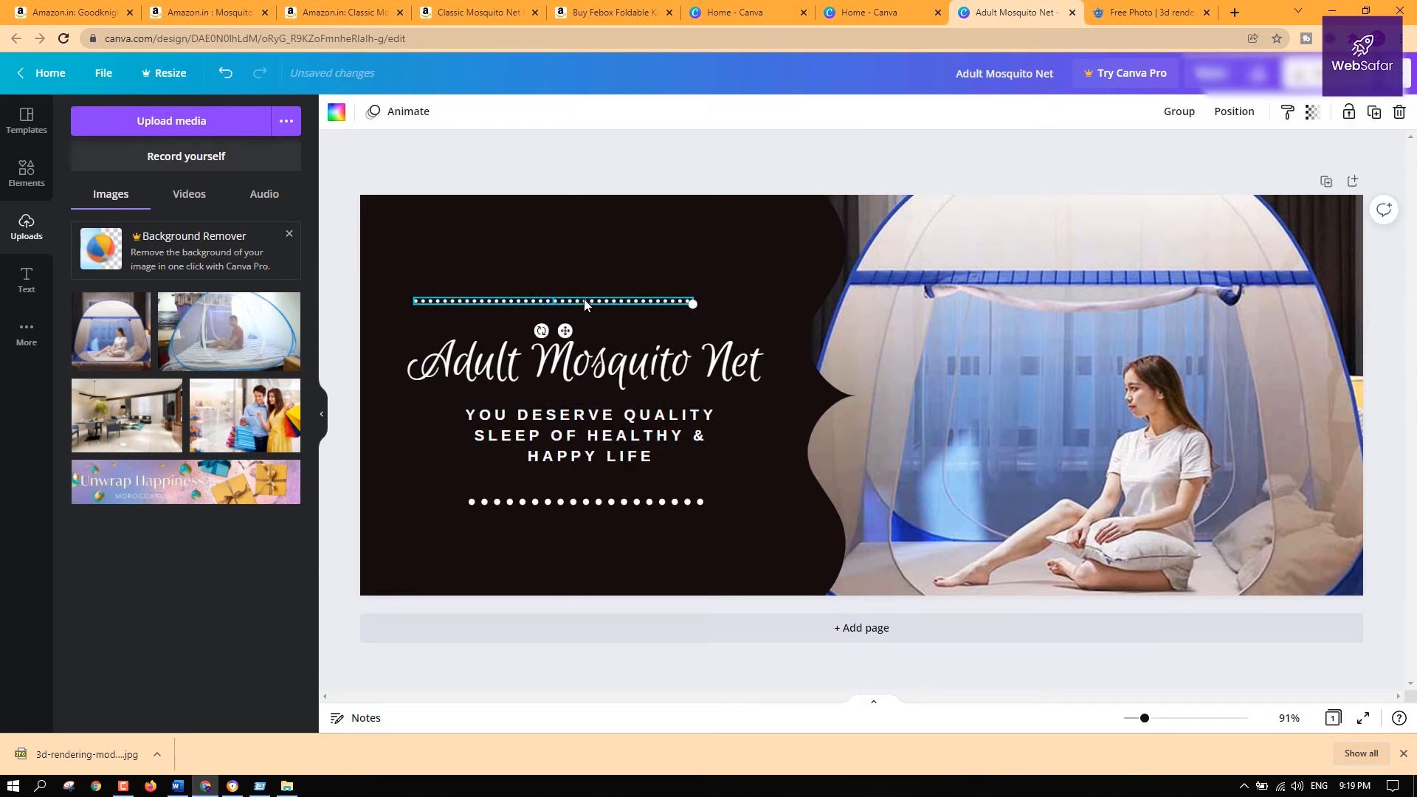
left_click_drag(592, 302, 627, 302)
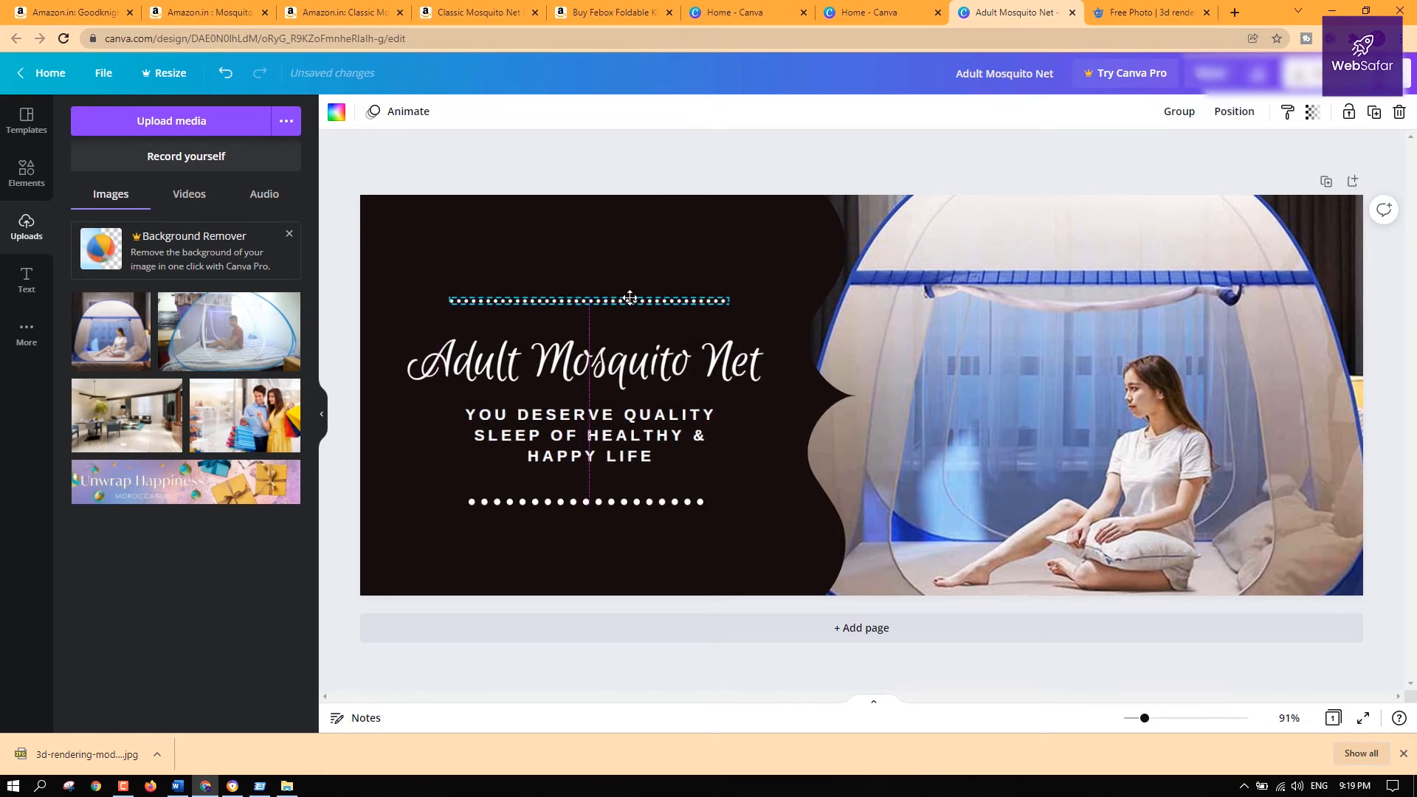
left_click(907, 673)
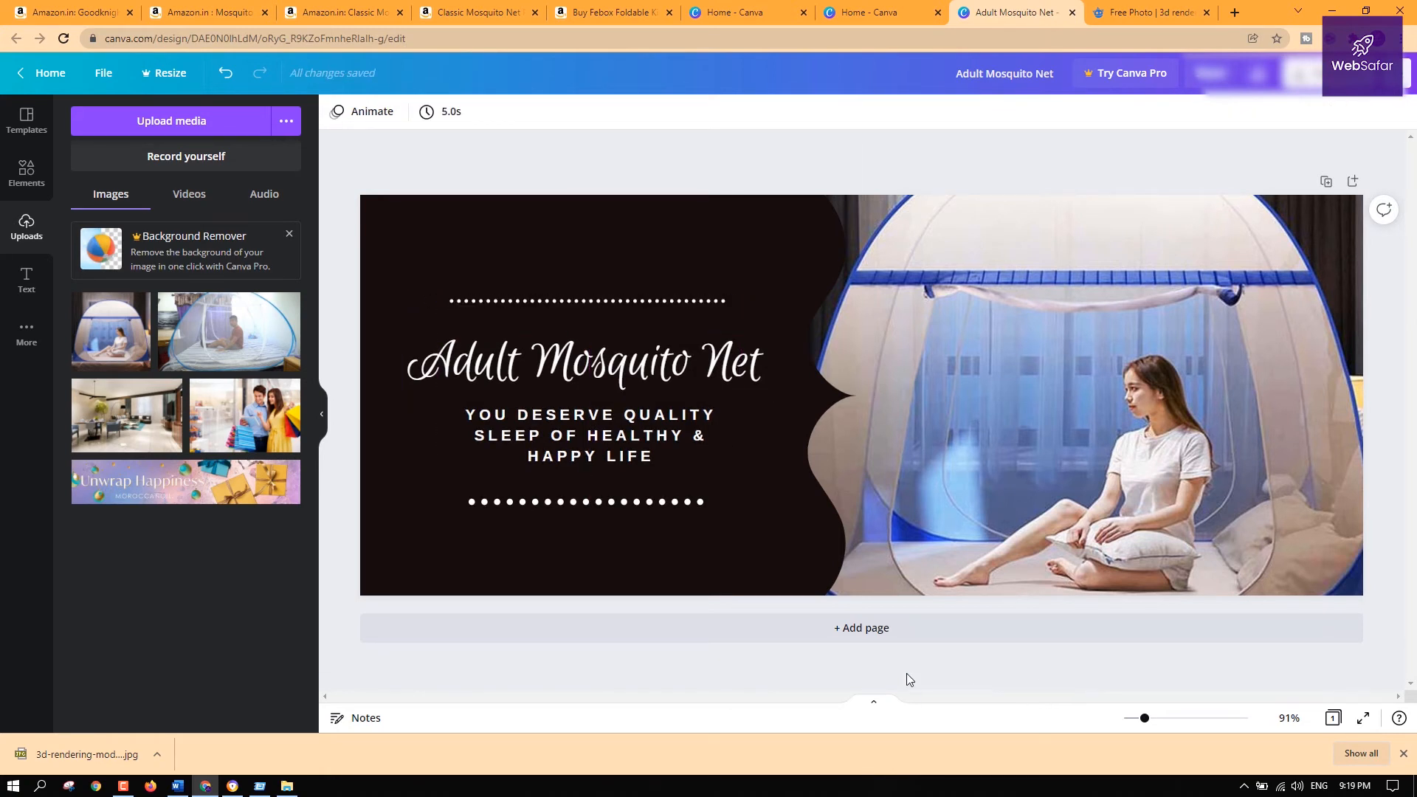
Change the text colour of the "Adult Mosquito Net" heading to yellow
left_click(643, 381)
left_click(561, 114)
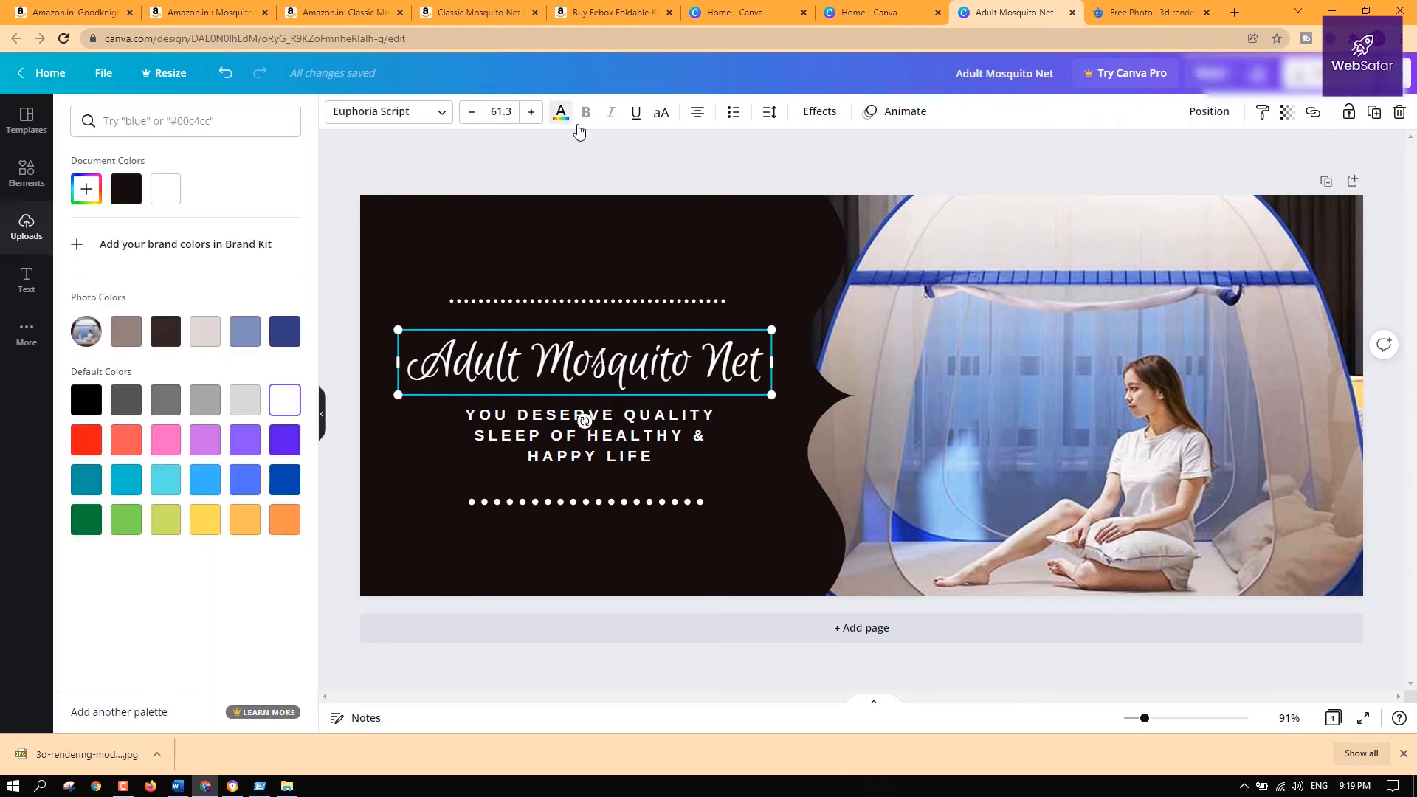
left_click(181, 521)
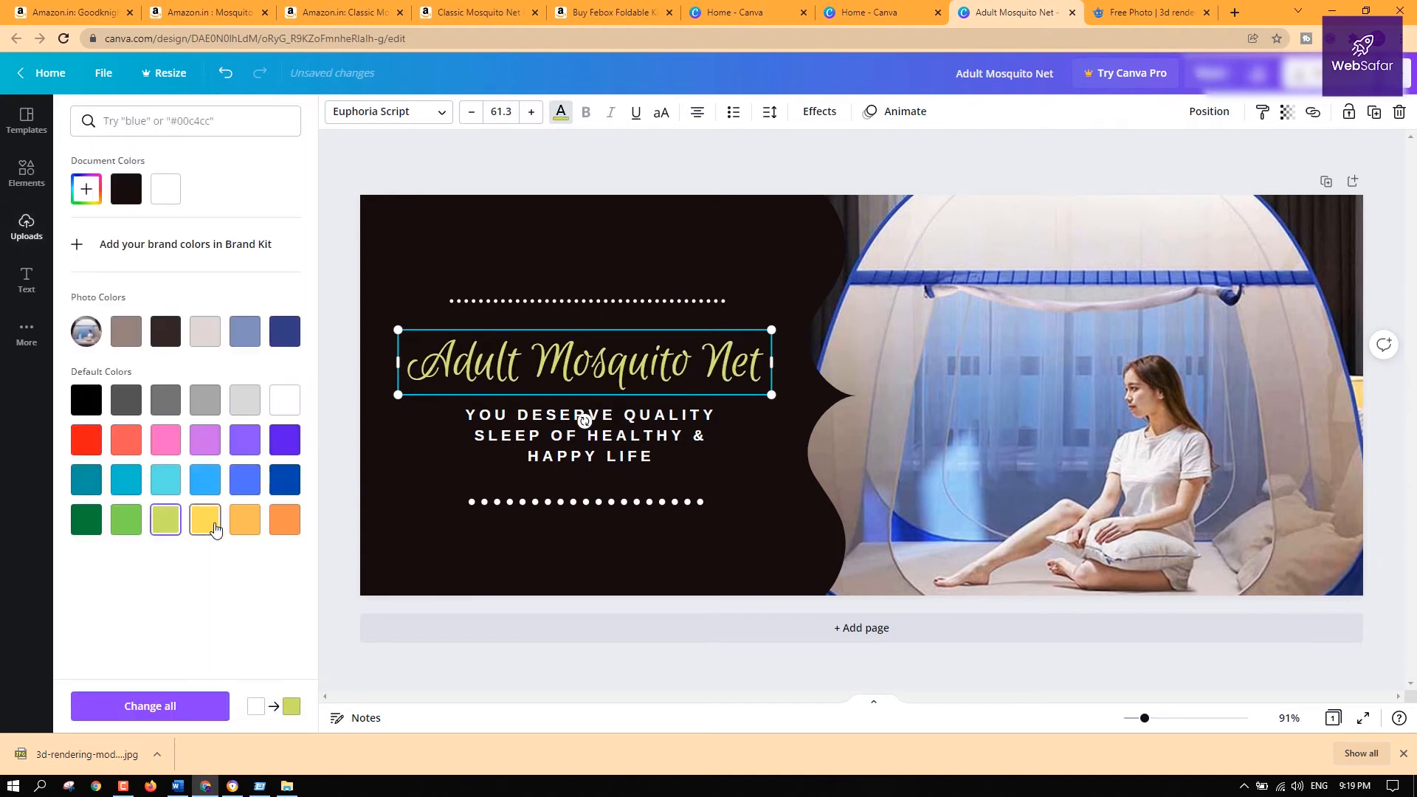
left_click(1401, 558)
left_click(1017, 663)
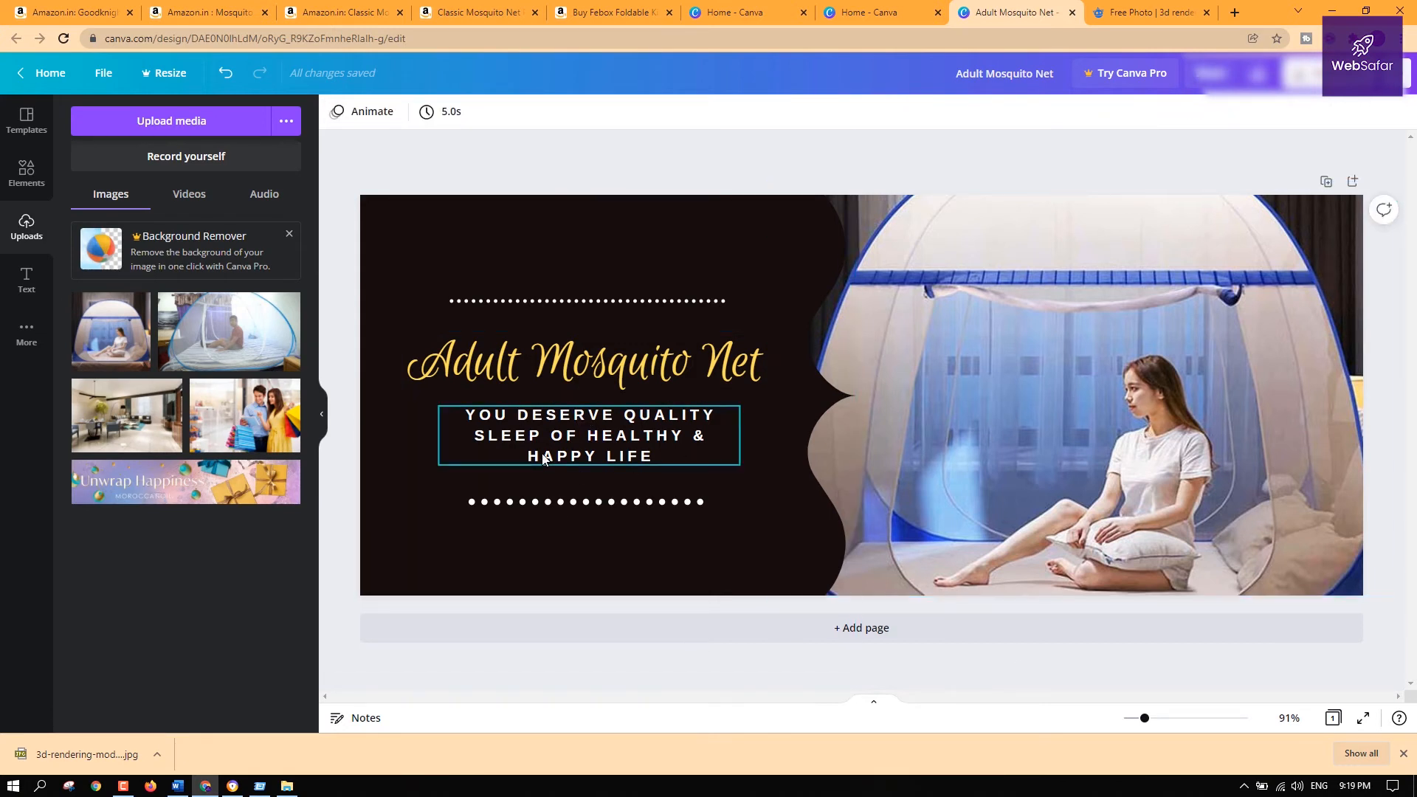
Check the reference Adult Mosquito Net banner on the Amazon store page, and search Canva's elements for "button" graphics
left_click(232, 786)
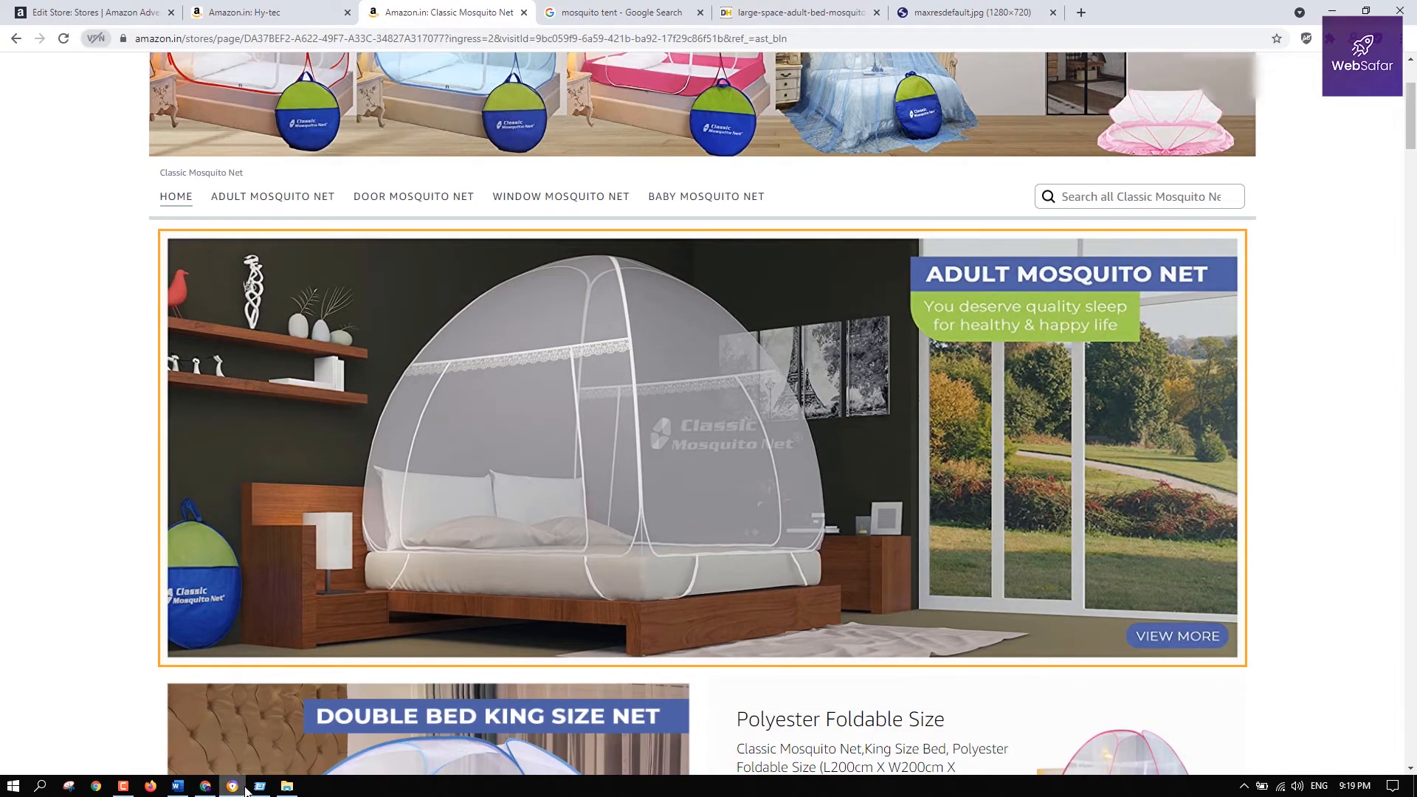
left_click(245, 788)
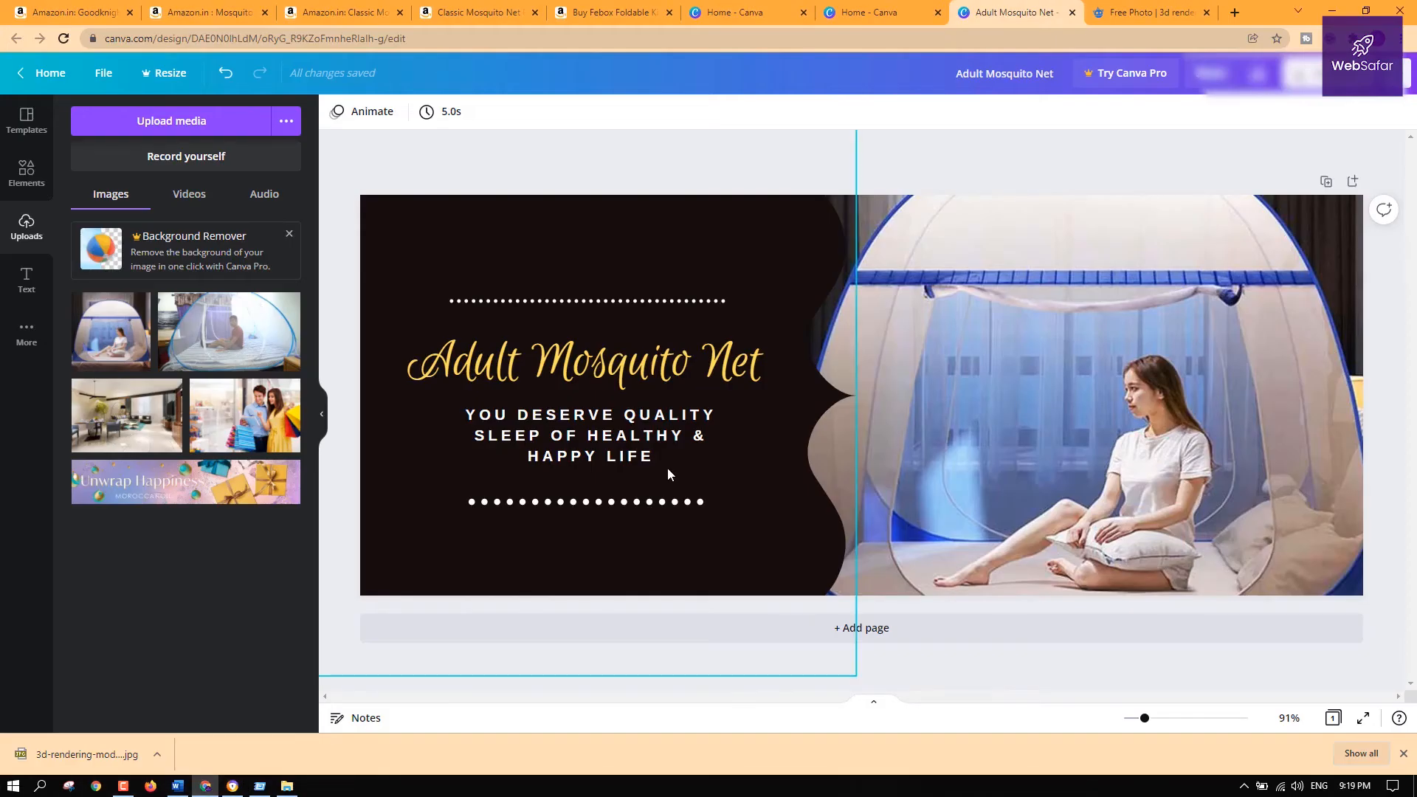
left_click(26, 169)
scroll(185, 410, "down", 4)
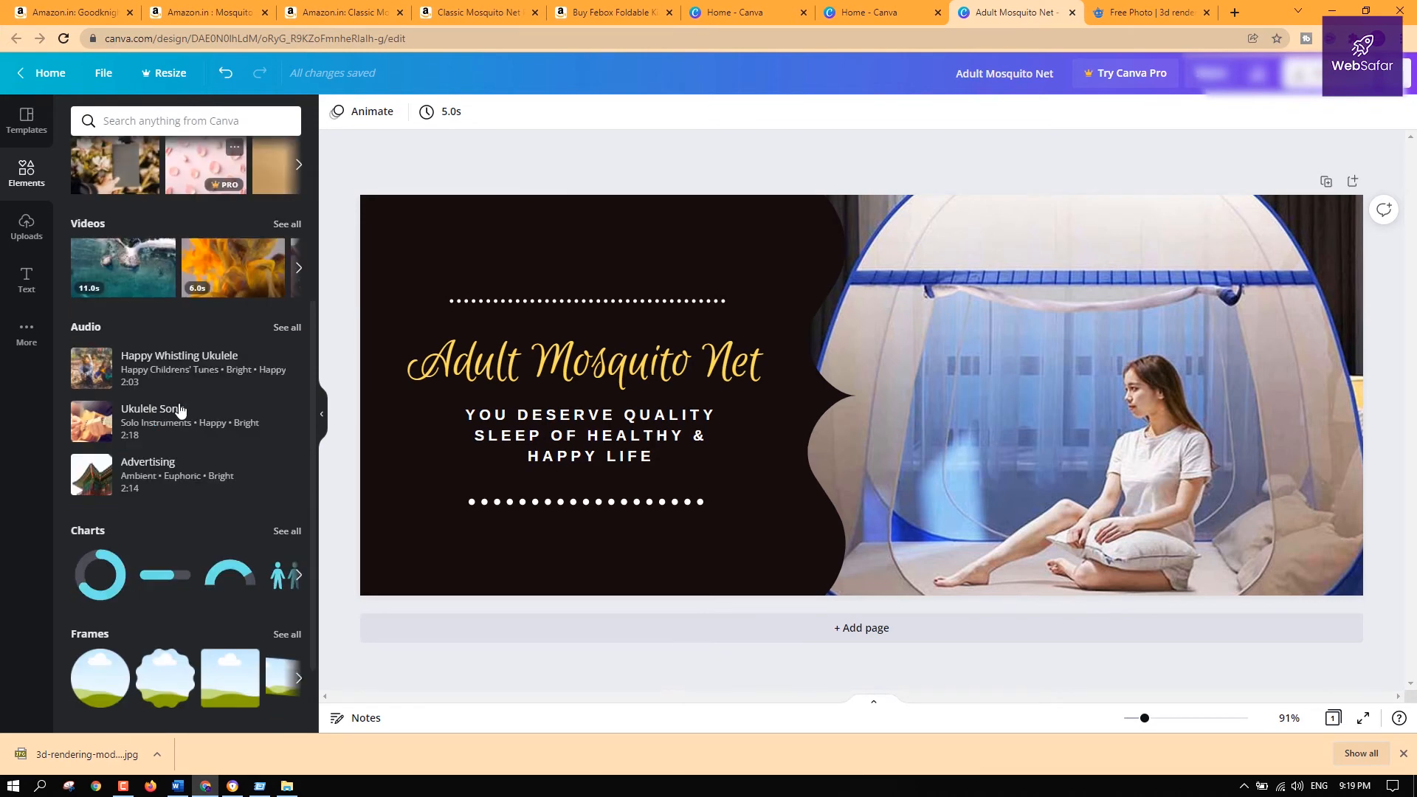
scroll(184, 406, "up", 4)
left_click(190, 128)
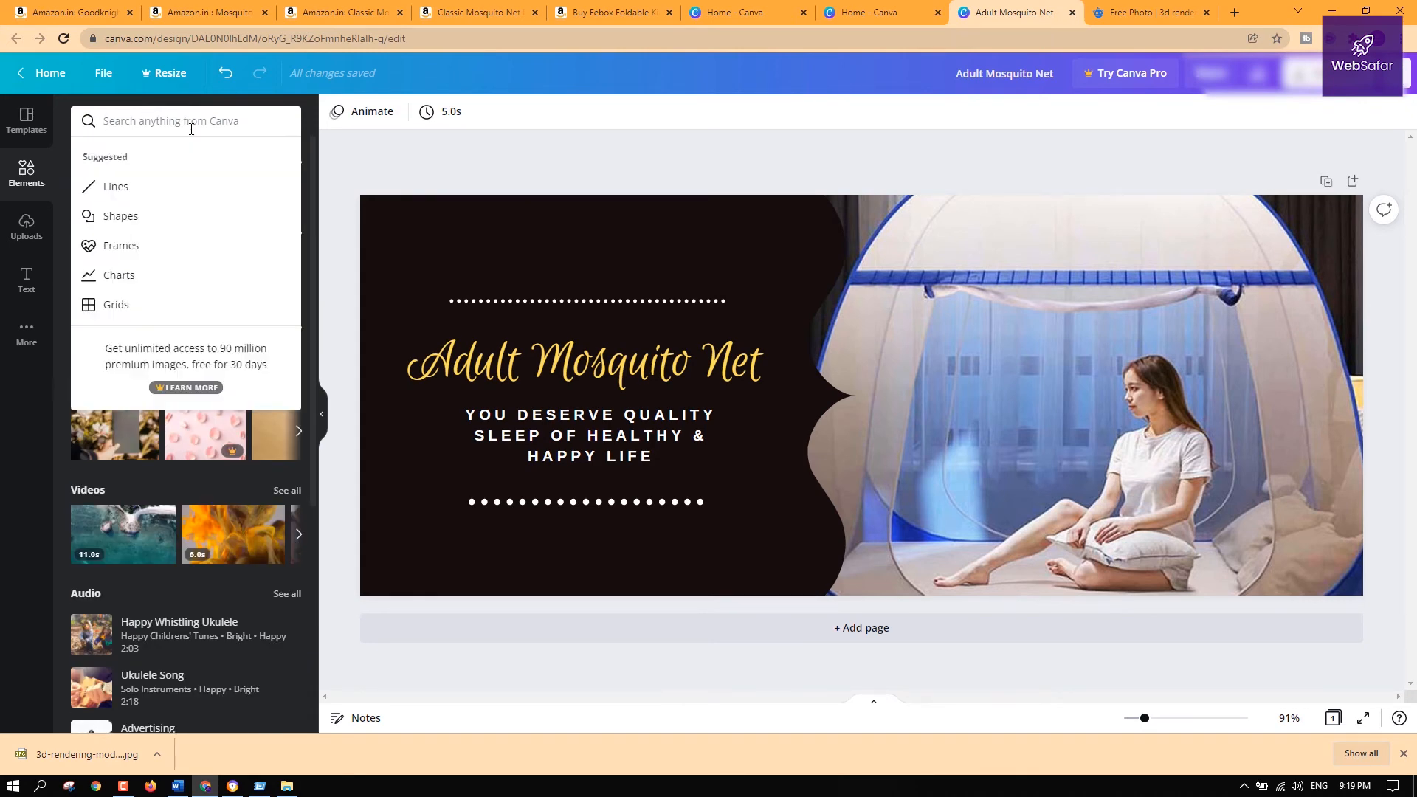
type("buto")
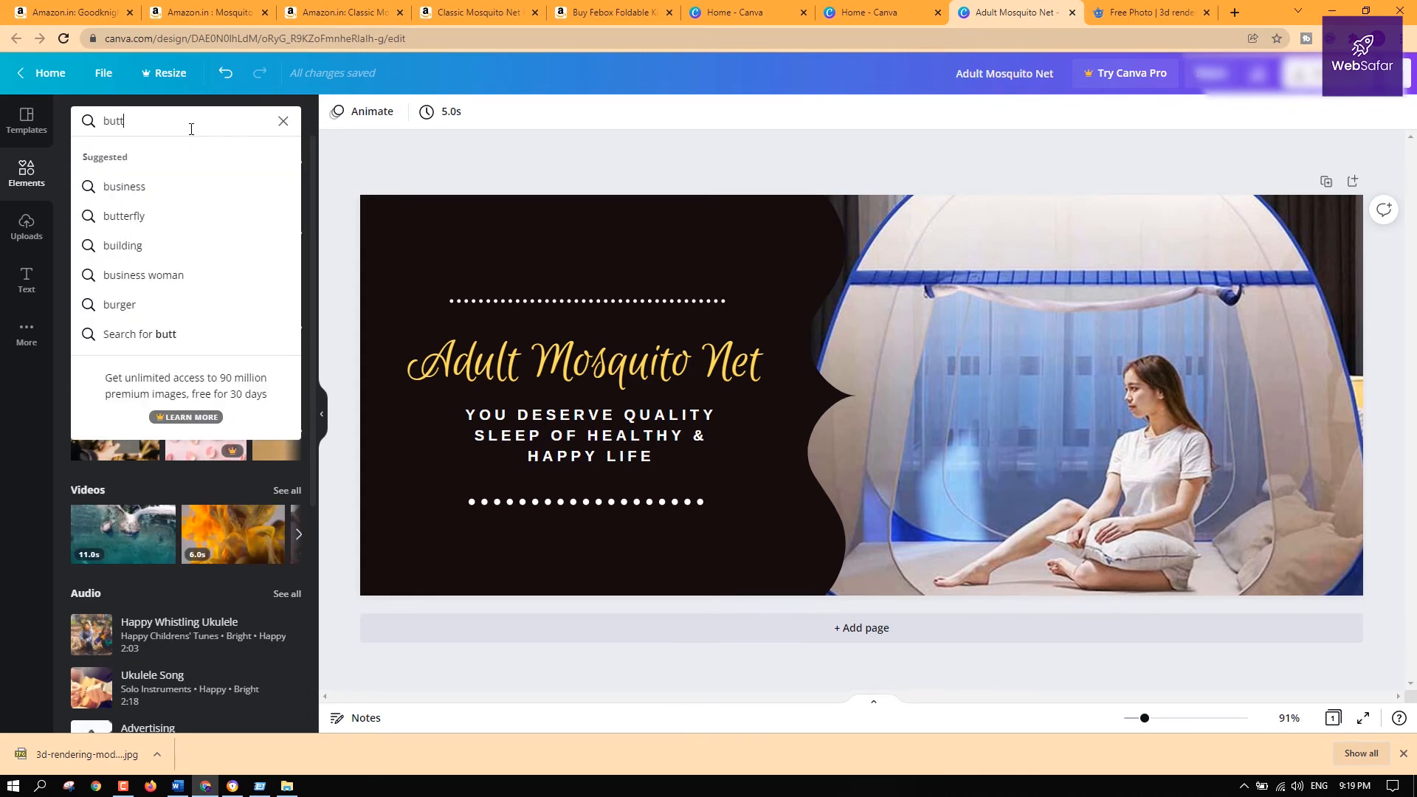
type("on")
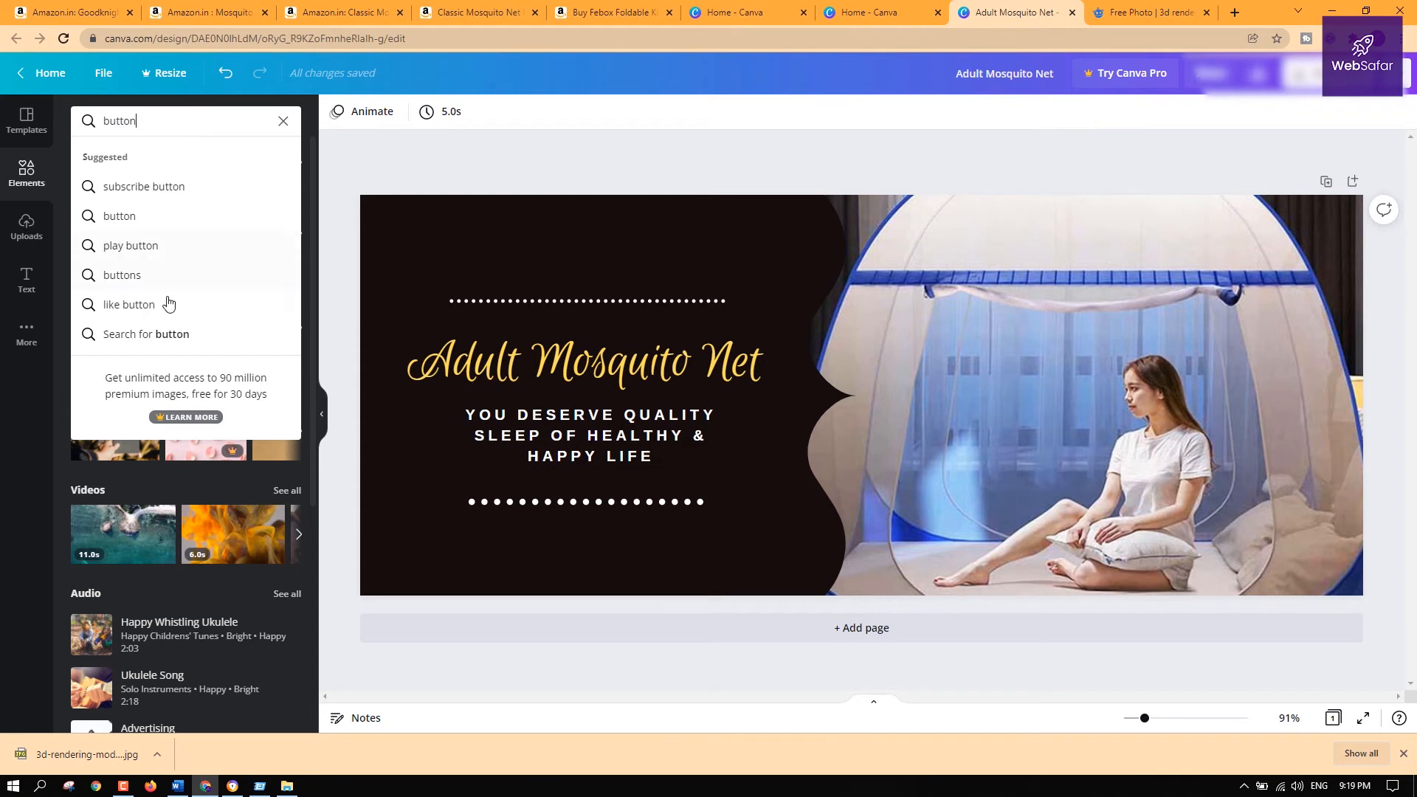
left_click(152, 219)
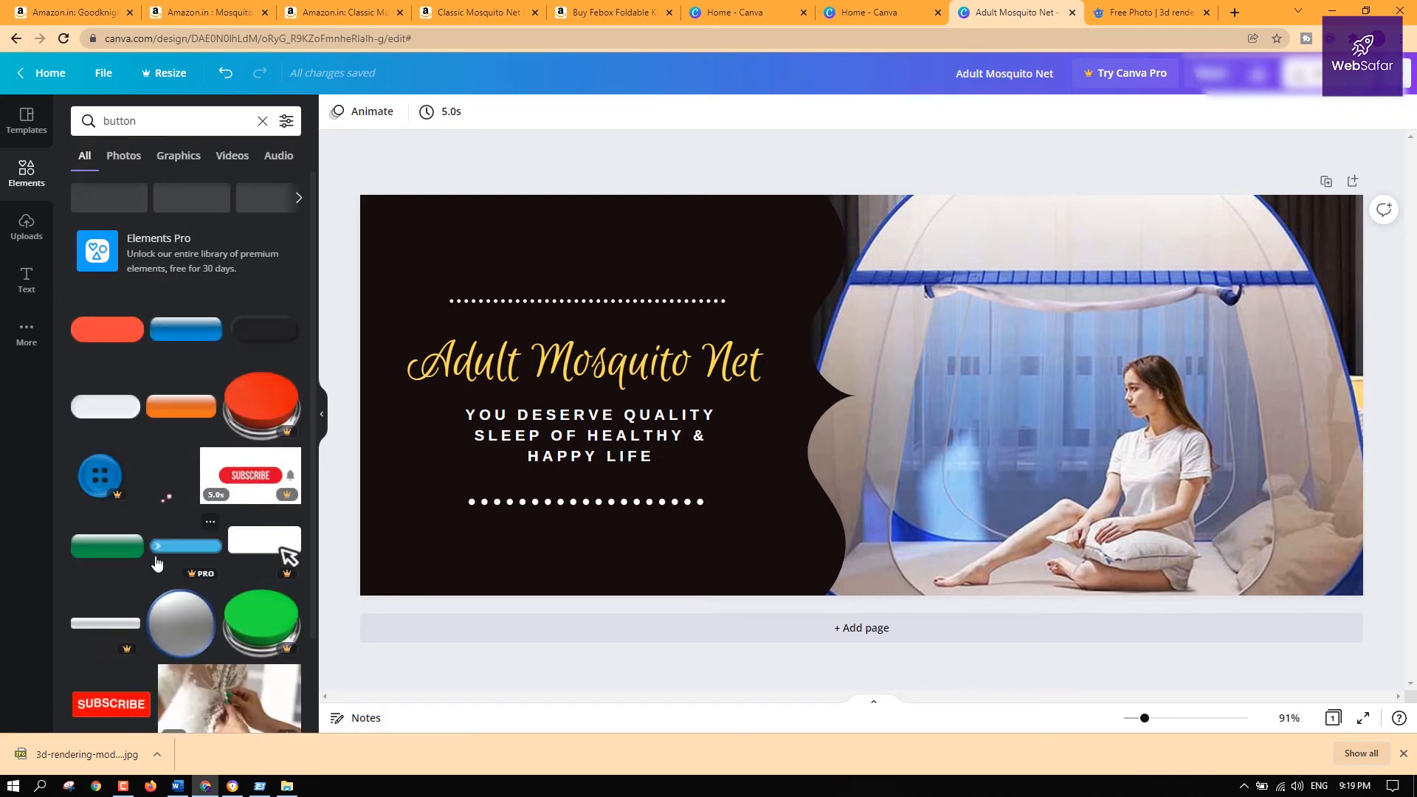
scroll(219, 386, "down", 1)
scroll(219, 386, "down", 5)
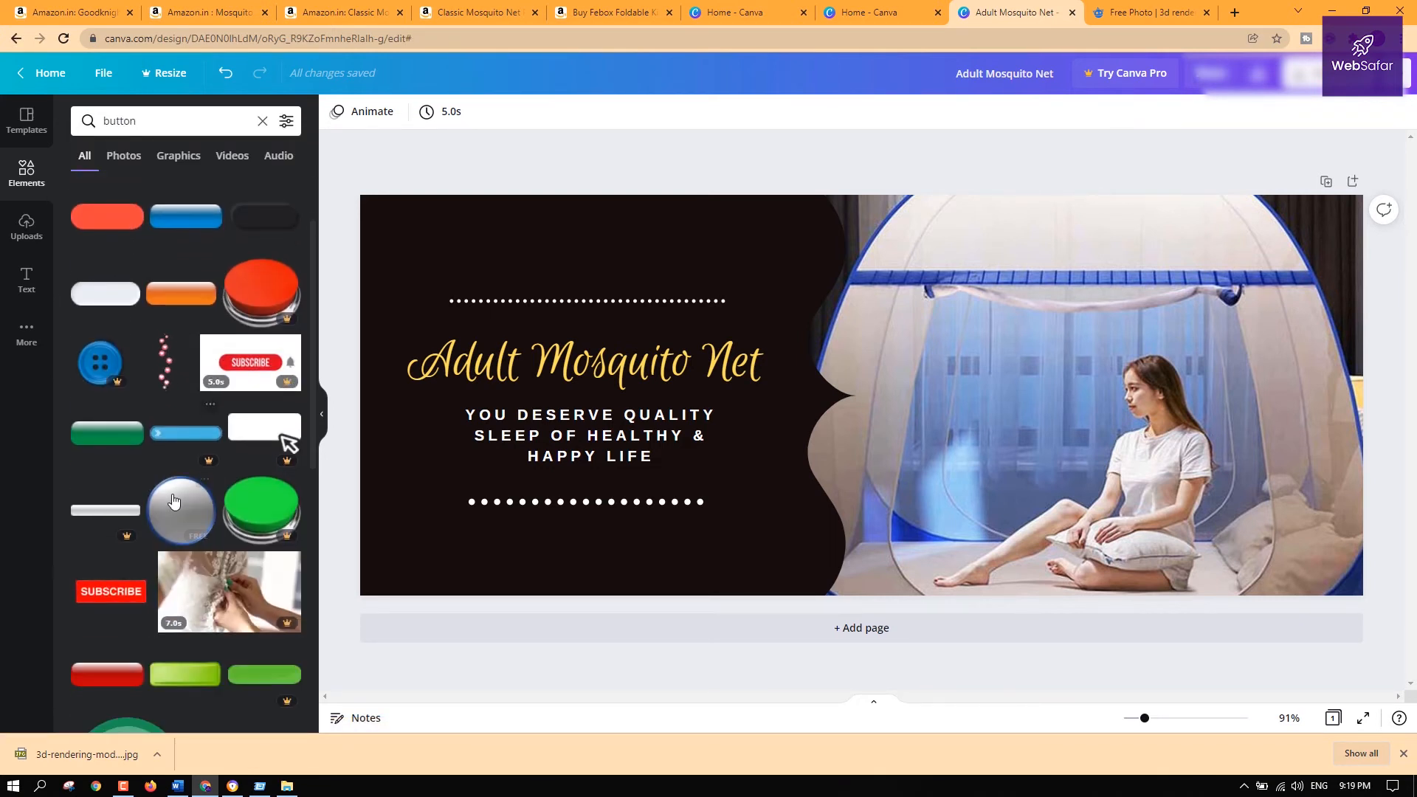
scroll(195, 547, "up", 5)
scroll(195, 547, "up", 1)
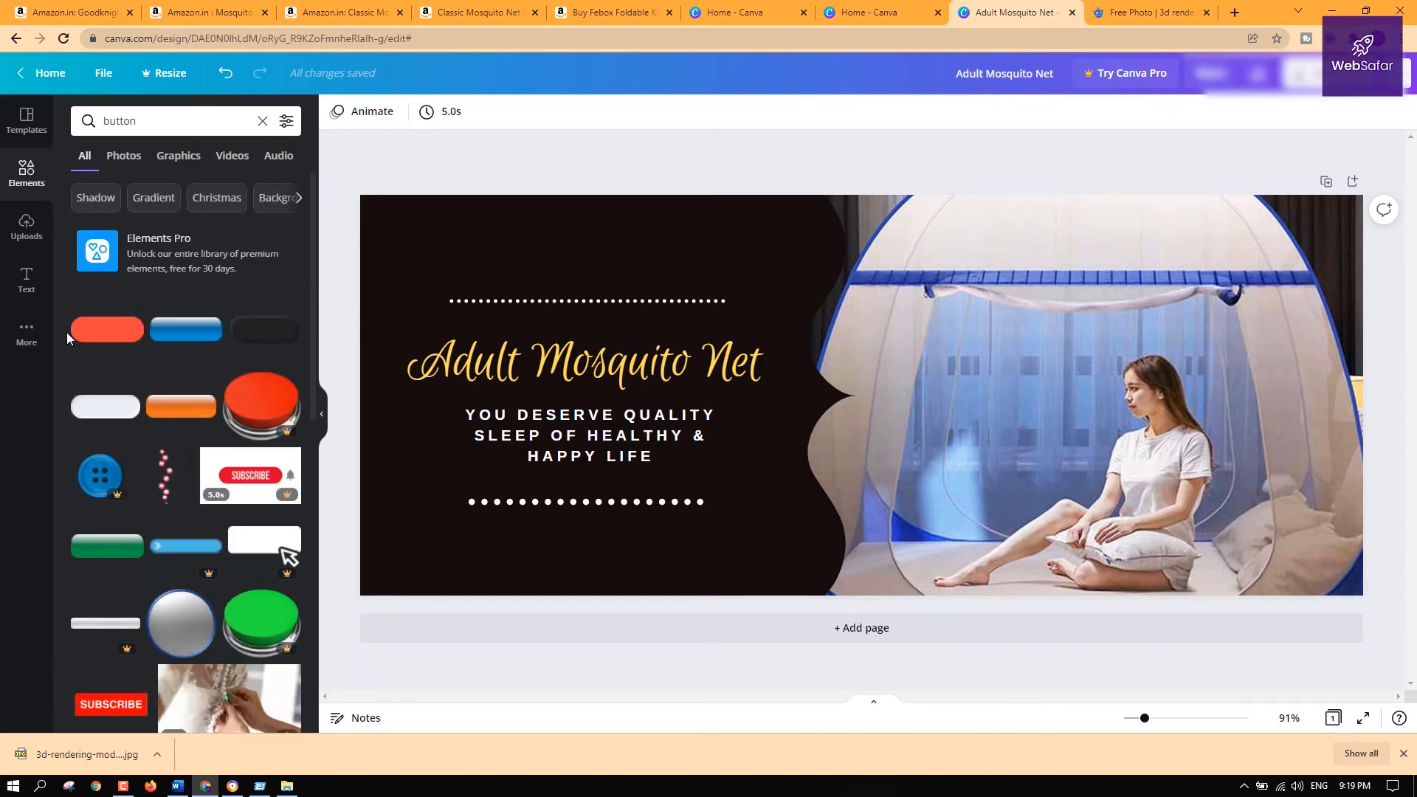
Add the orange-red rounded button graphic, shrink it and centre it just below the lower dotted line
left_click(107, 329)
left_click_drag(817, 429, 561, 535)
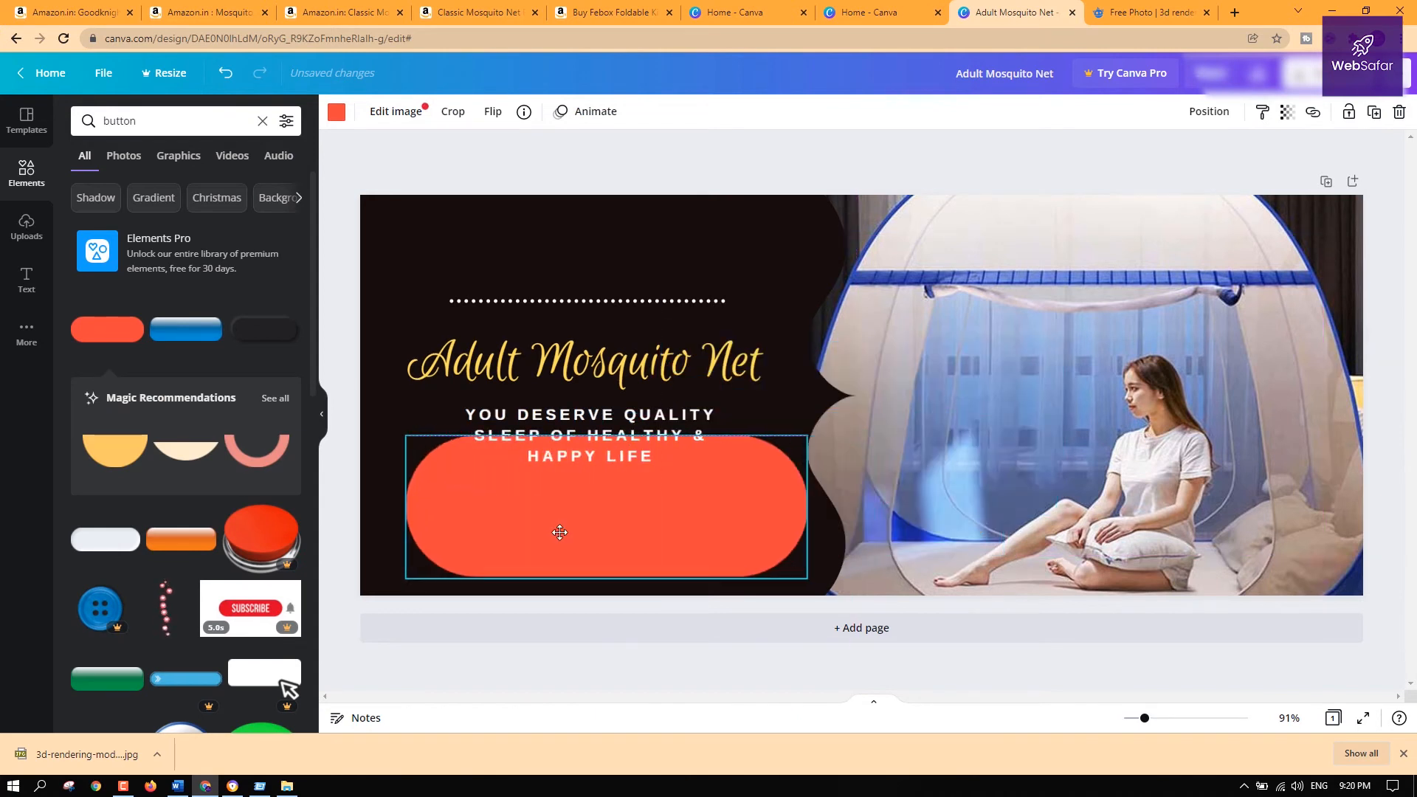
left_click_drag(807, 432, 597, 552)
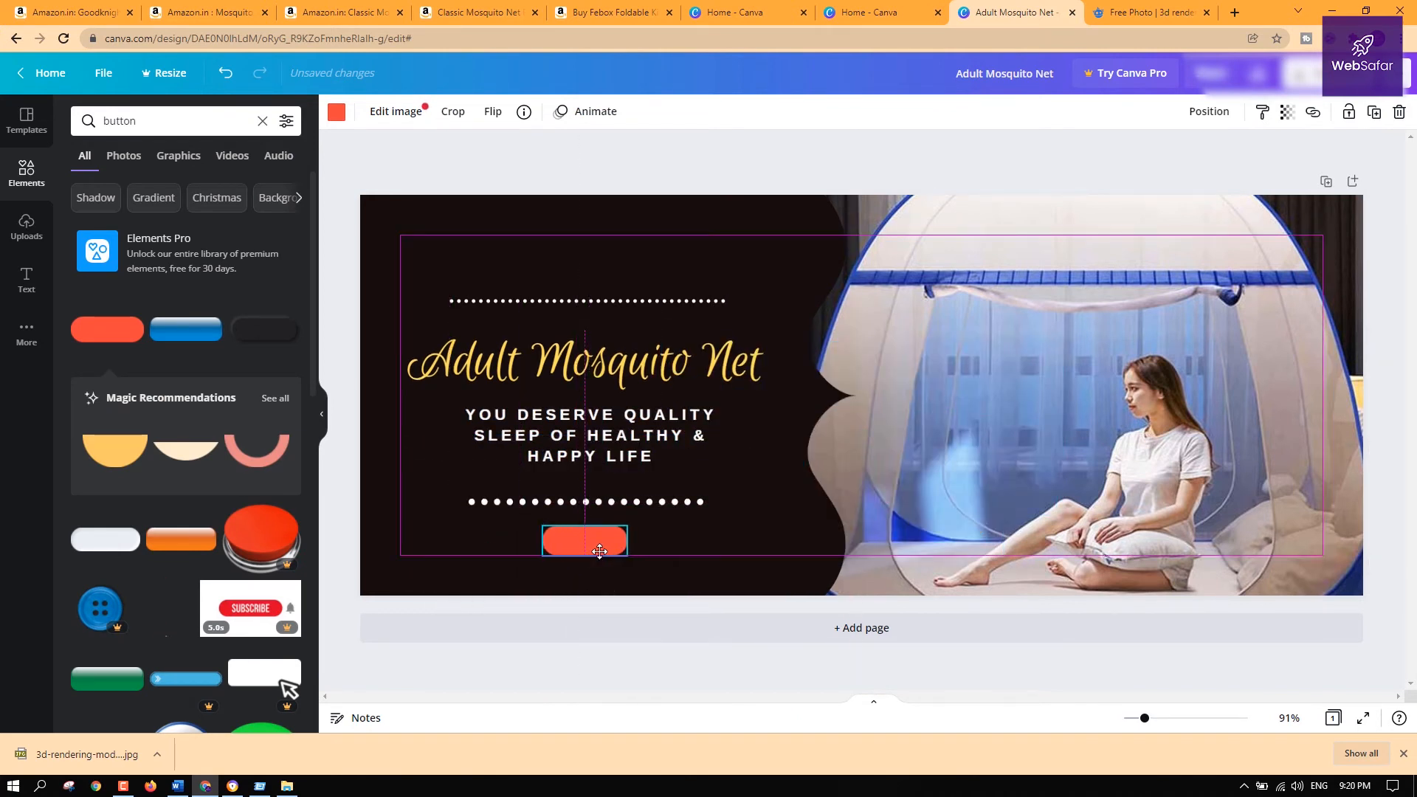
double_click(596, 543)
key("Escape")
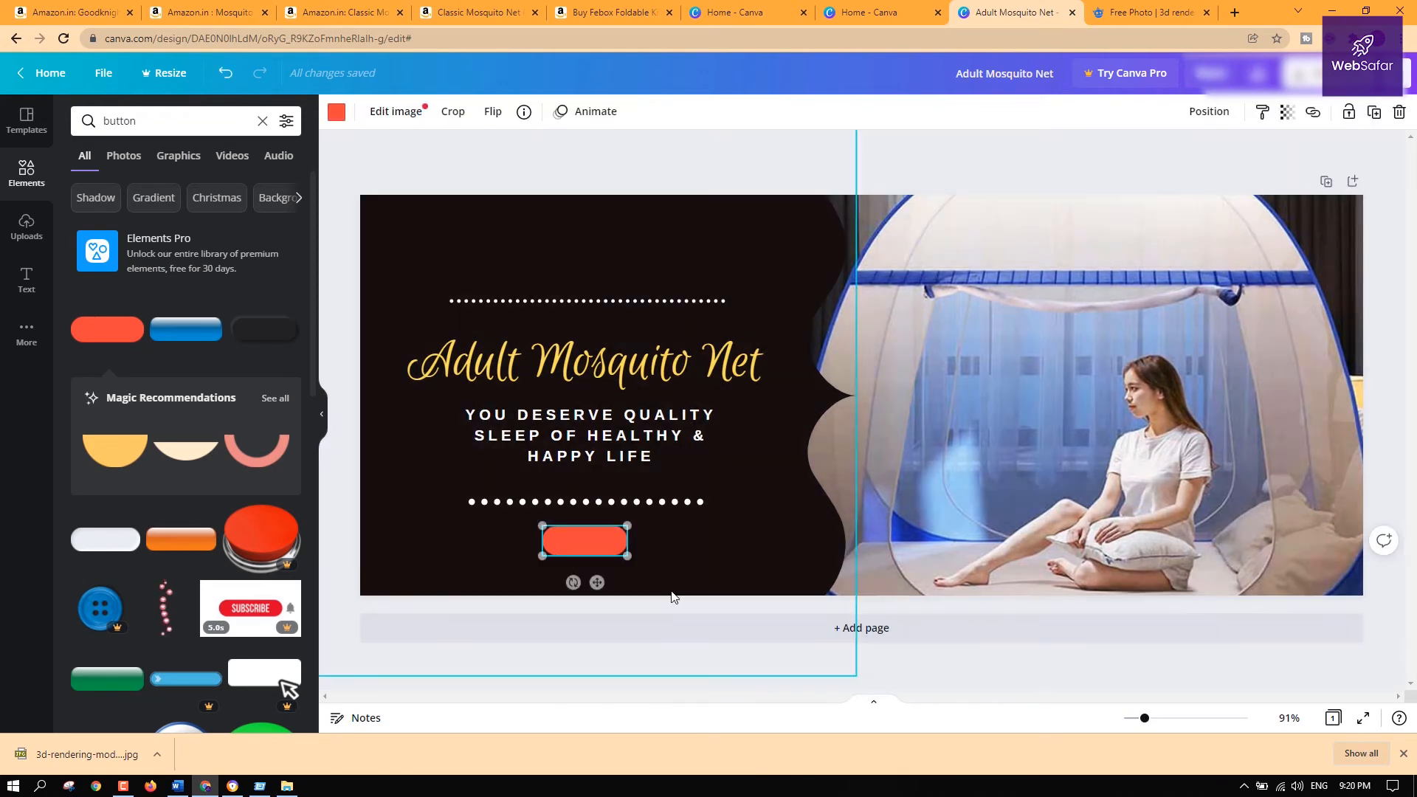
Add a subheading text box to the banner and replace its text with "View More"
left_click(32, 293)
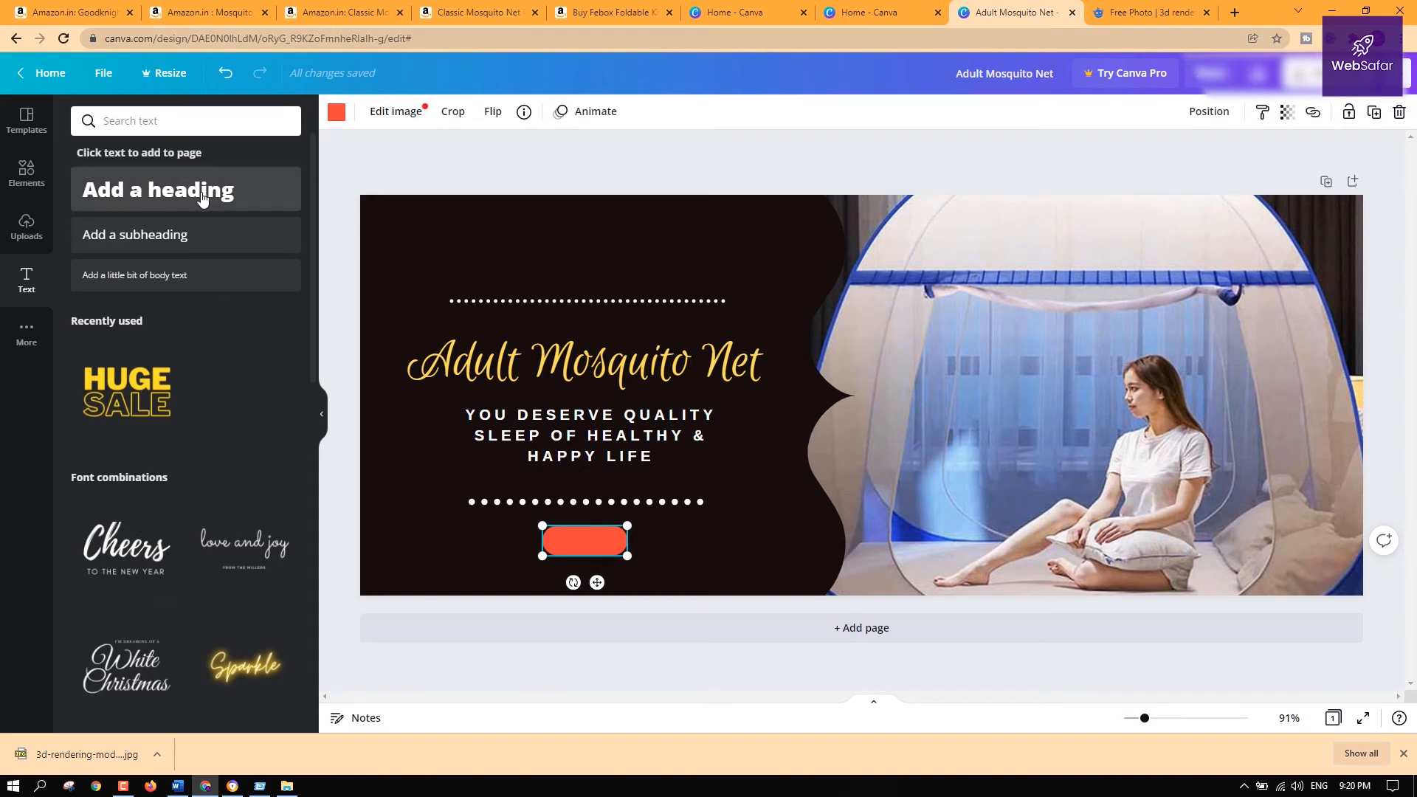
left_click(176, 236)
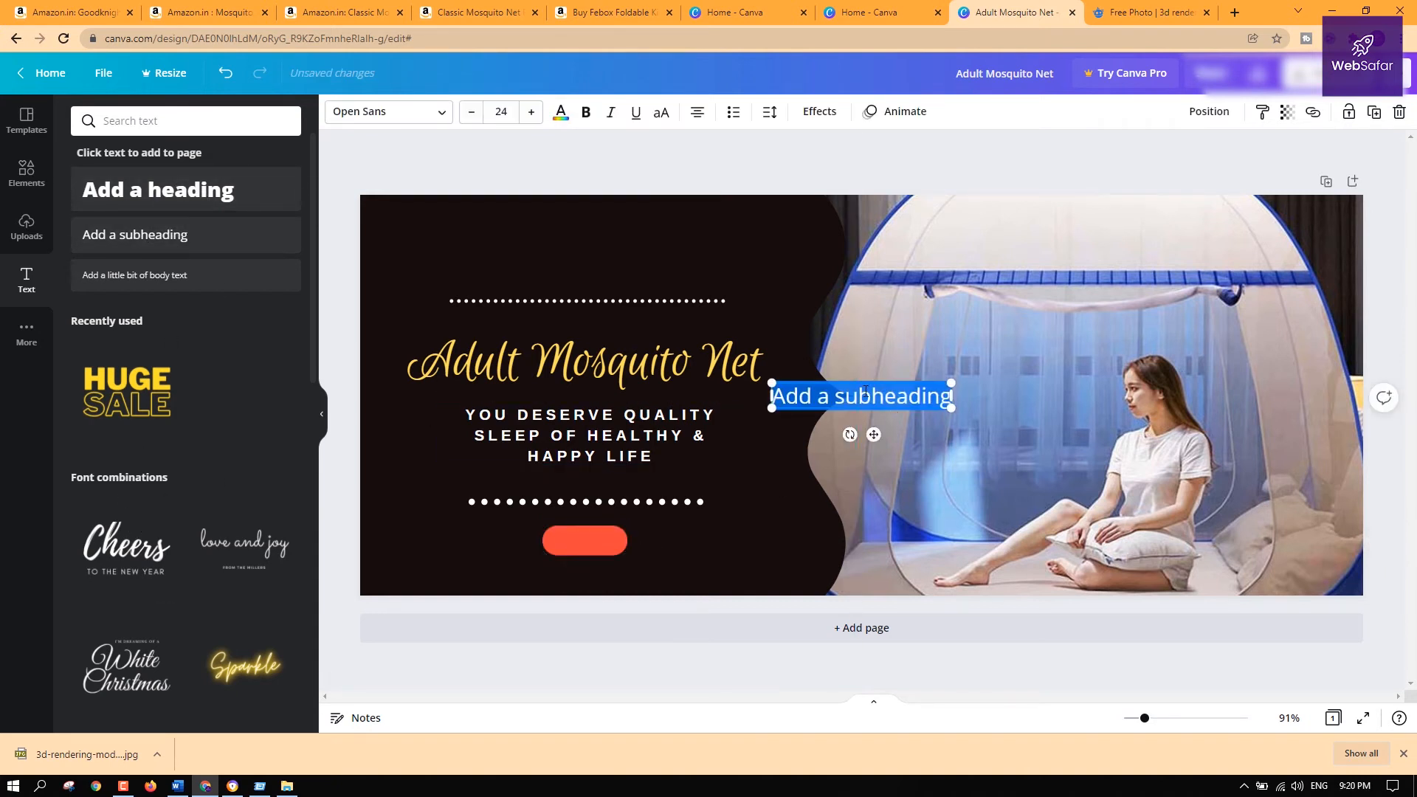
type("B")
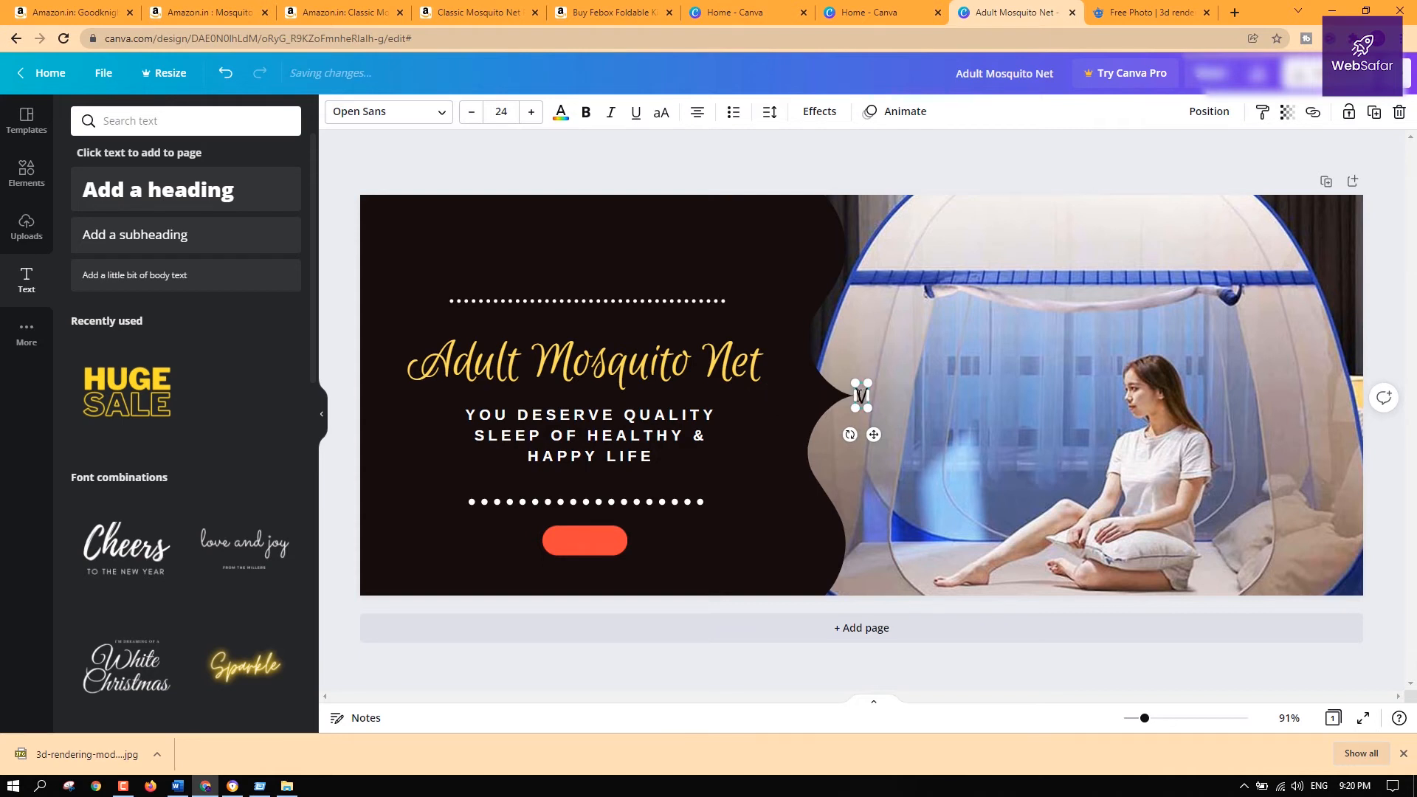
type("iew More")
key("ctrl+a")
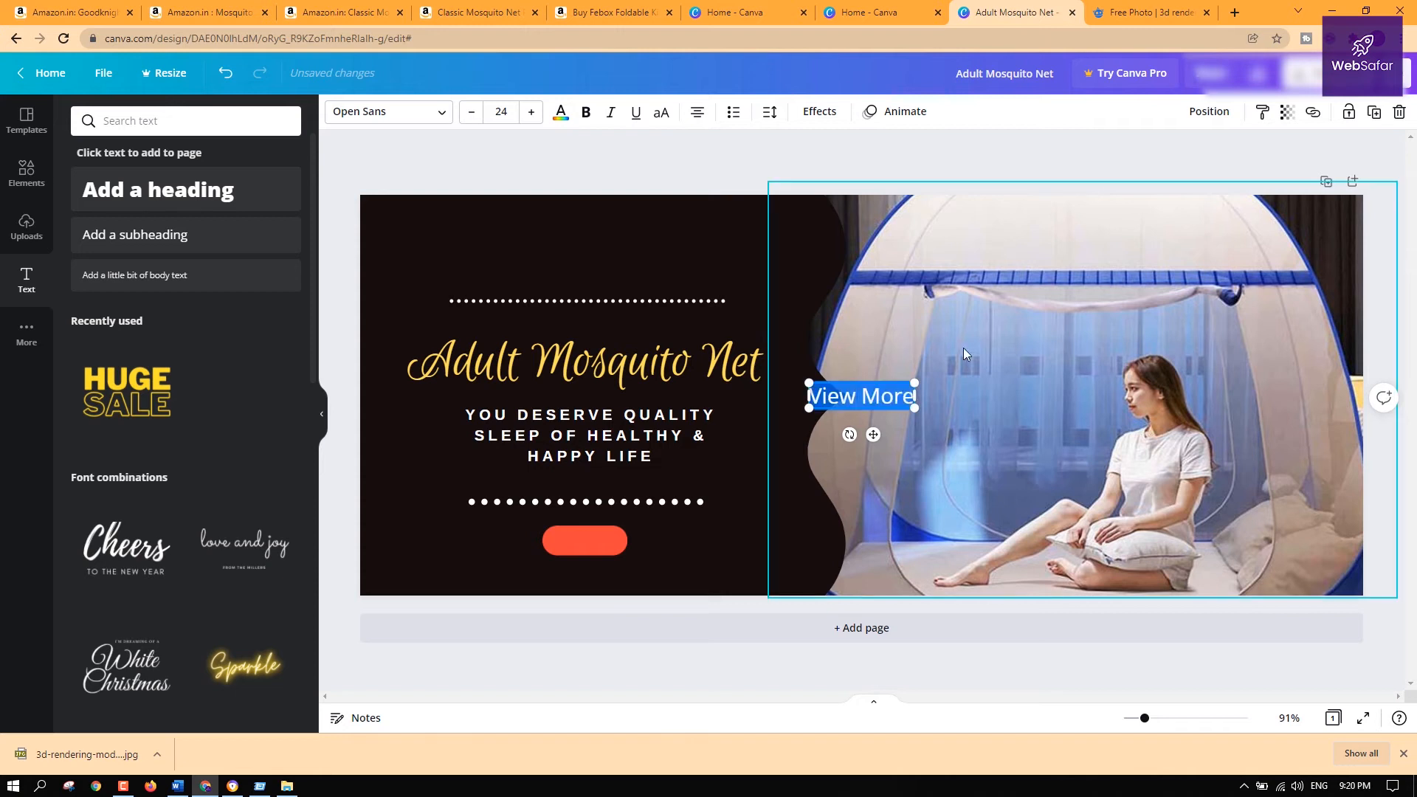
Place the "View More" text on the button at font size 13, making it bold and white
left_click(870, 405)
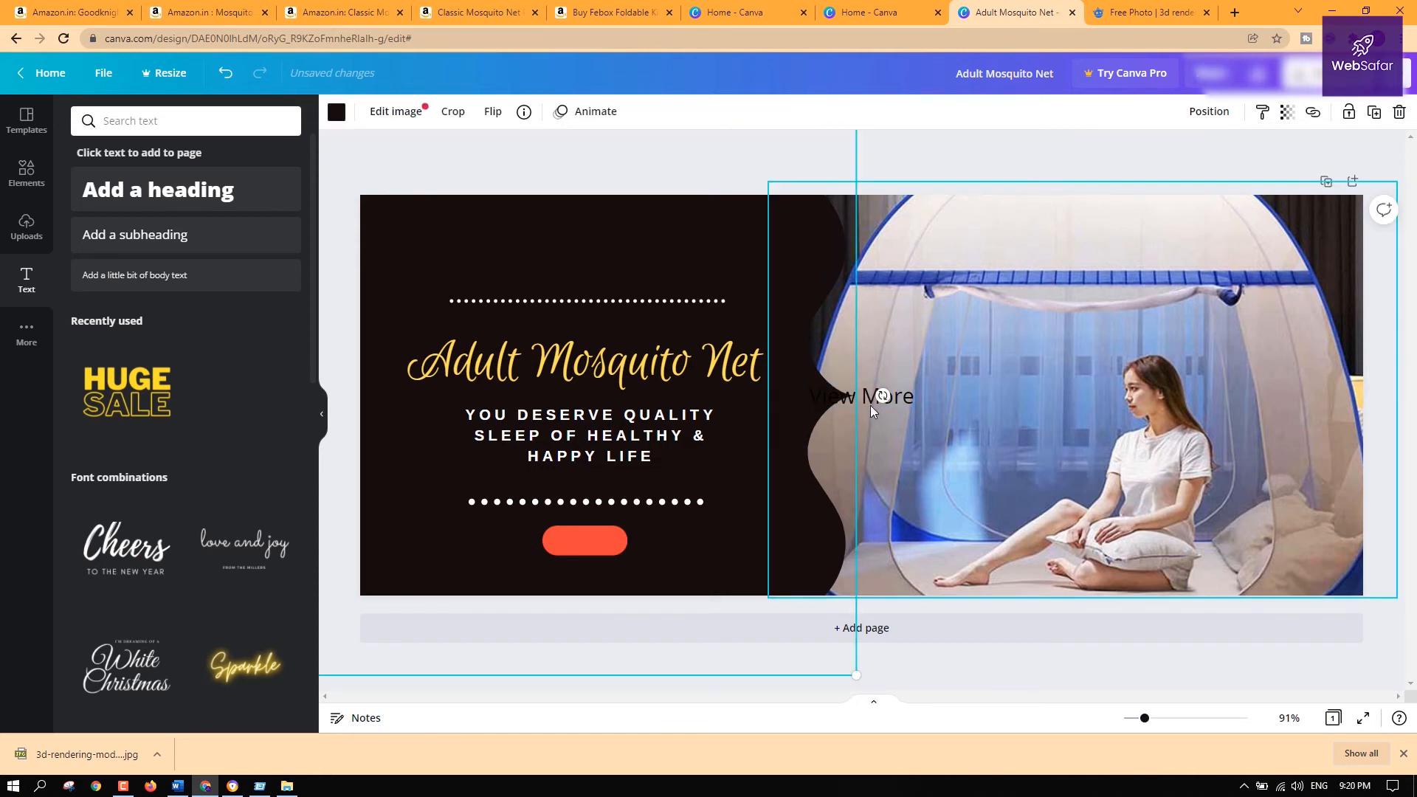
left_click(839, 398)
left_click_drag(848, 397, 594, 541)
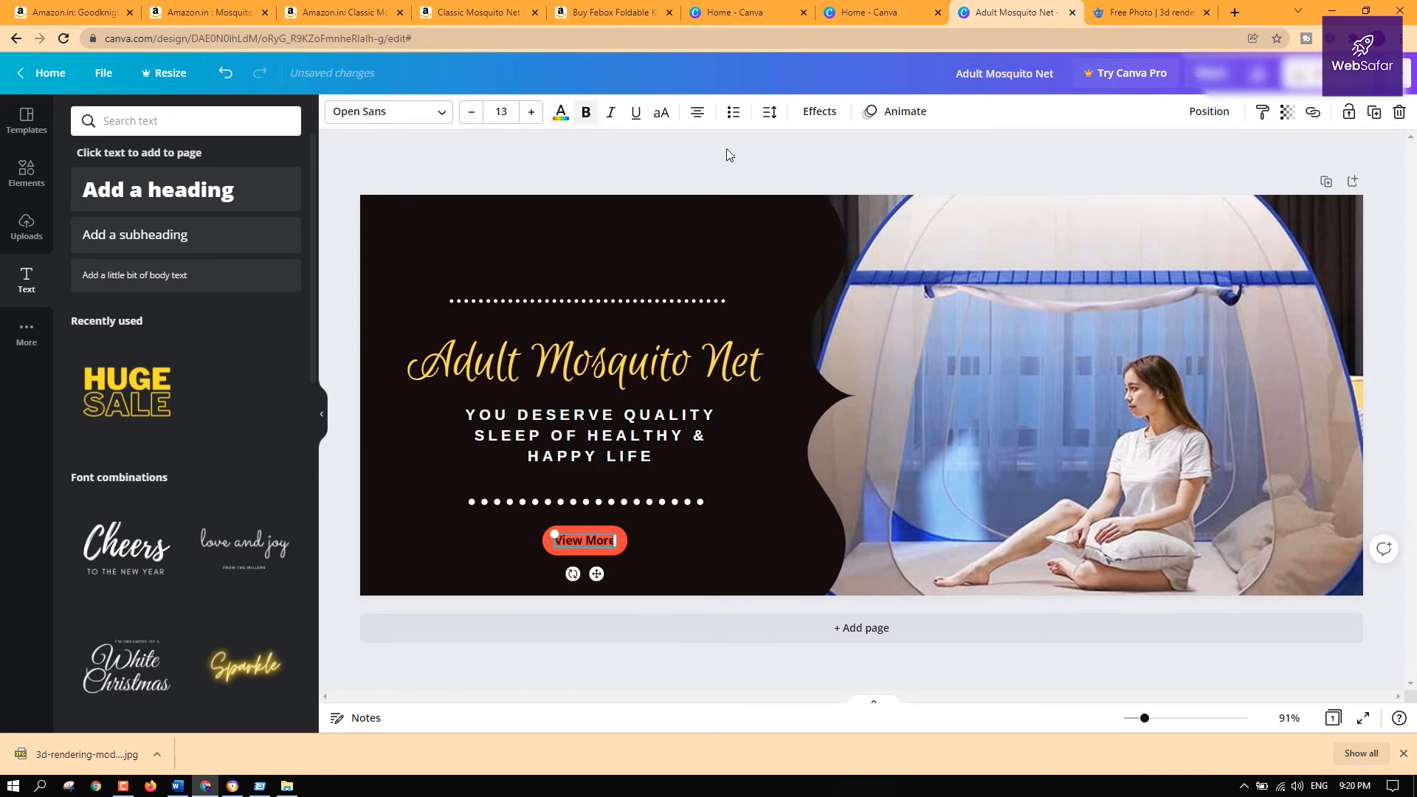
left_click(560, 114)
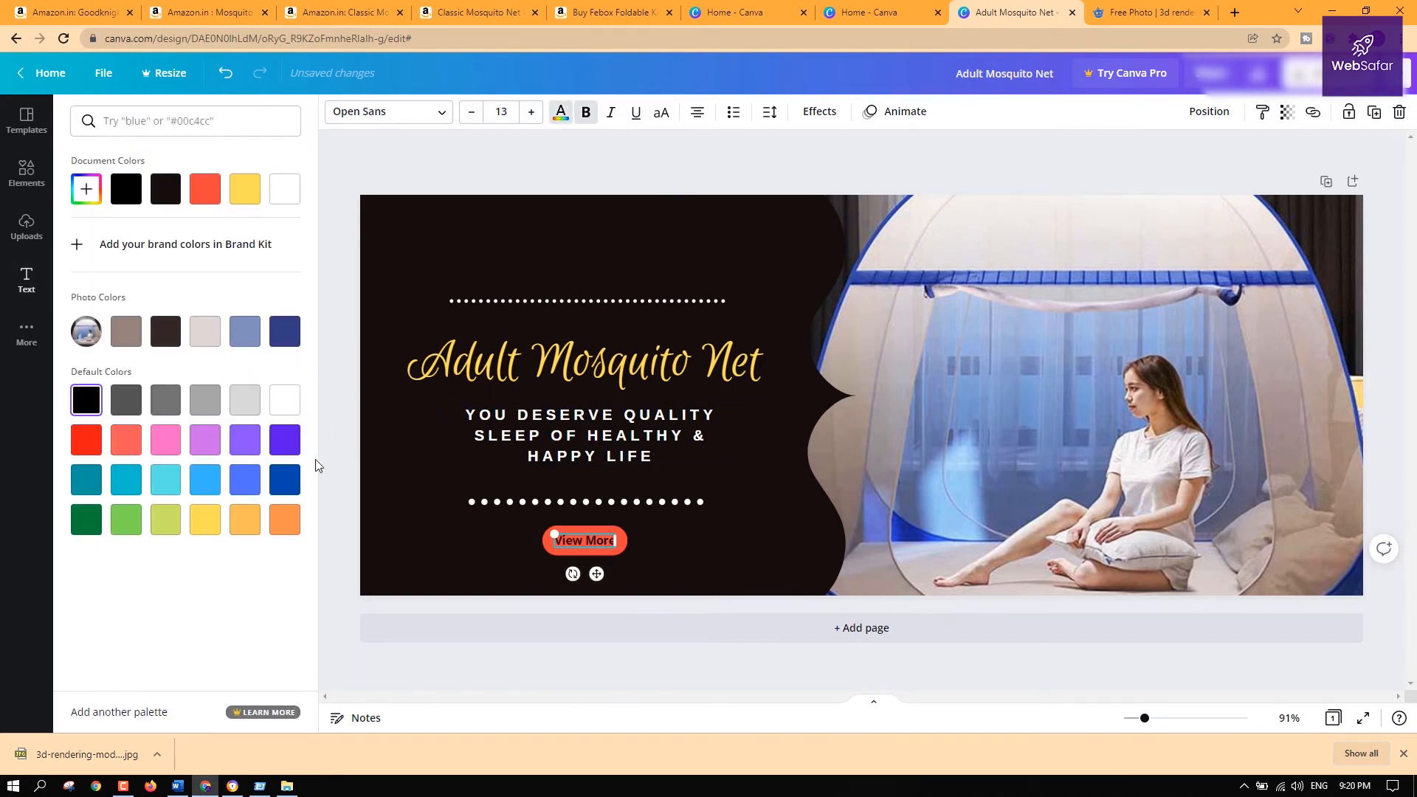
left_click(599, 529)
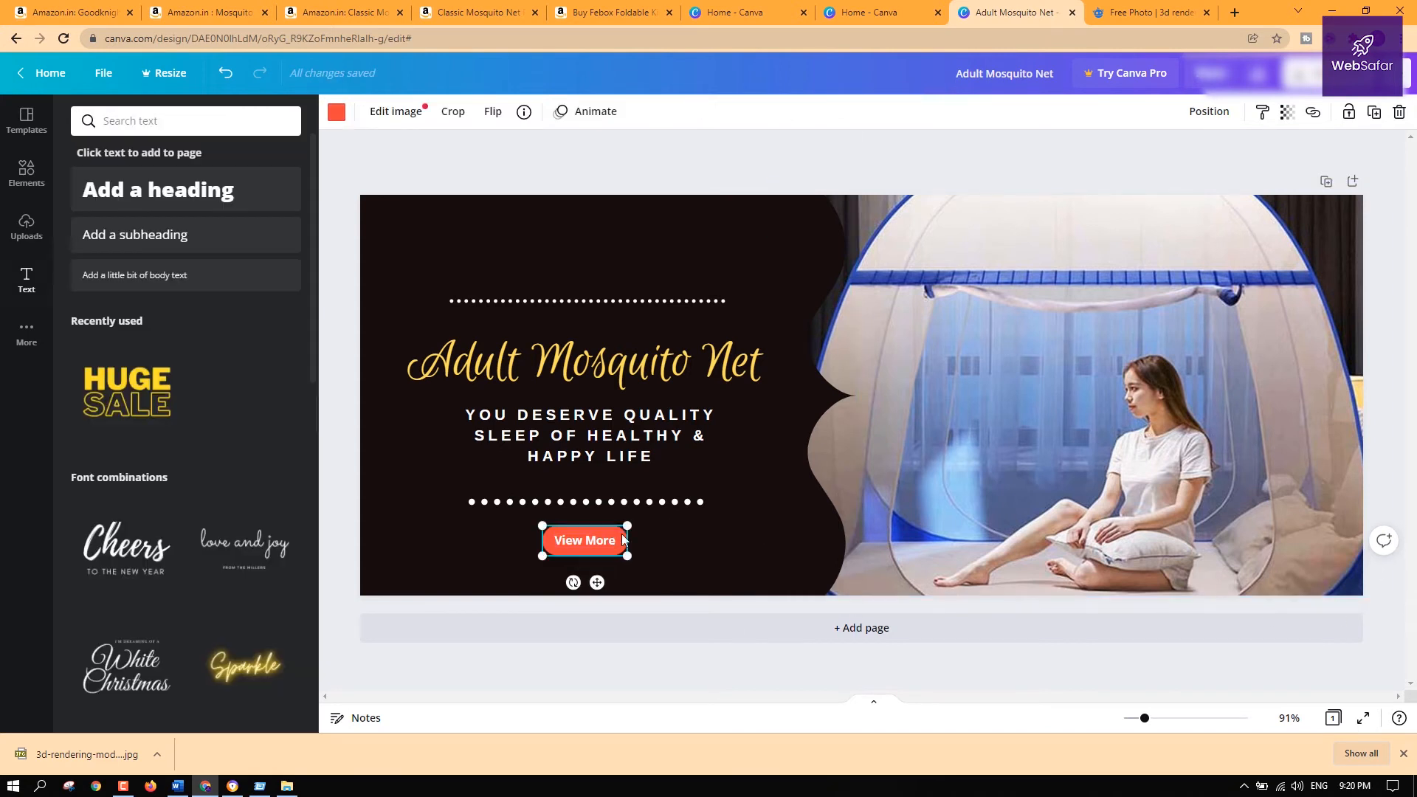
Try several fill colours on the button behind "View More", including blue, yellow, orange and red, and settle on purple
left_click(336, 112)
left_click(285, 441)
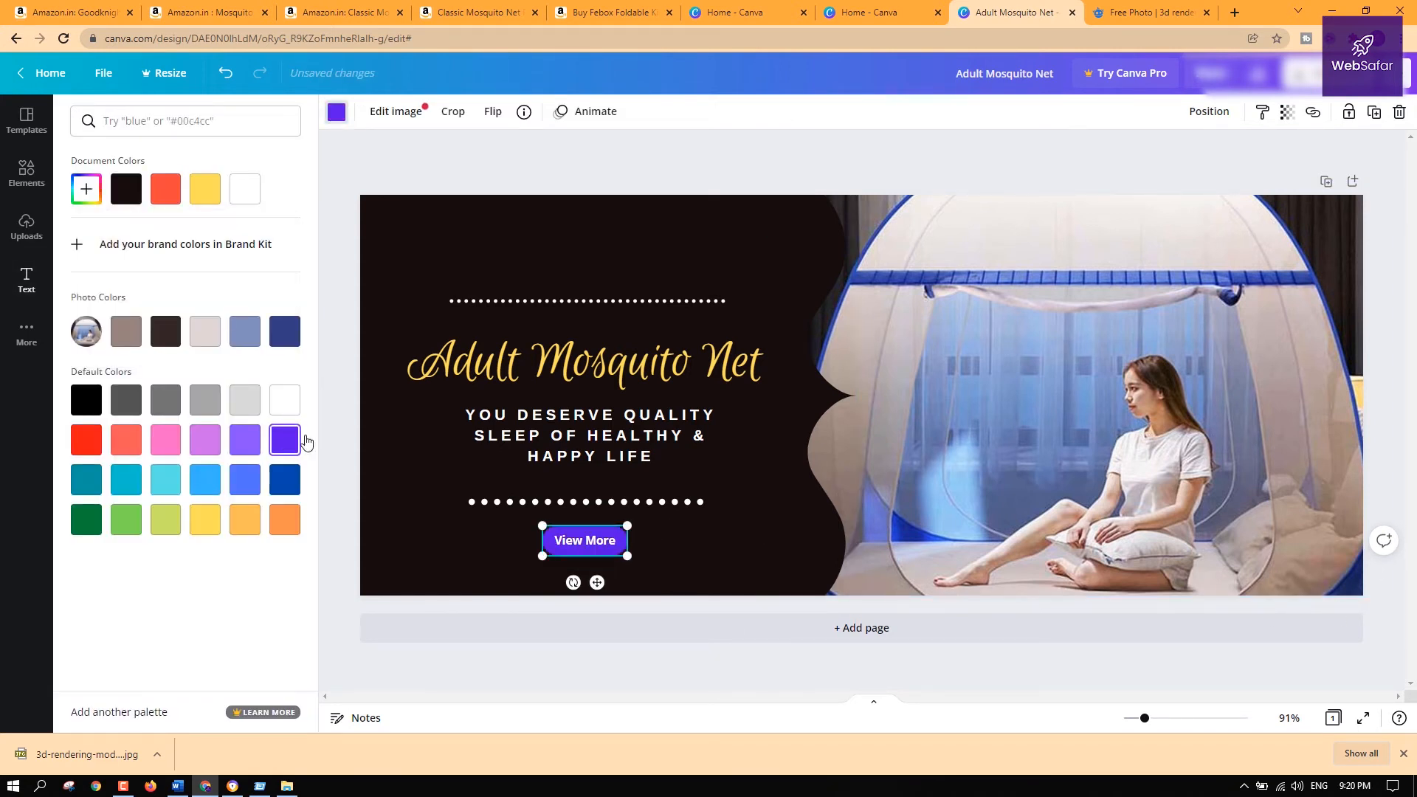
left_click(245, 480)
left_click(206, 523)
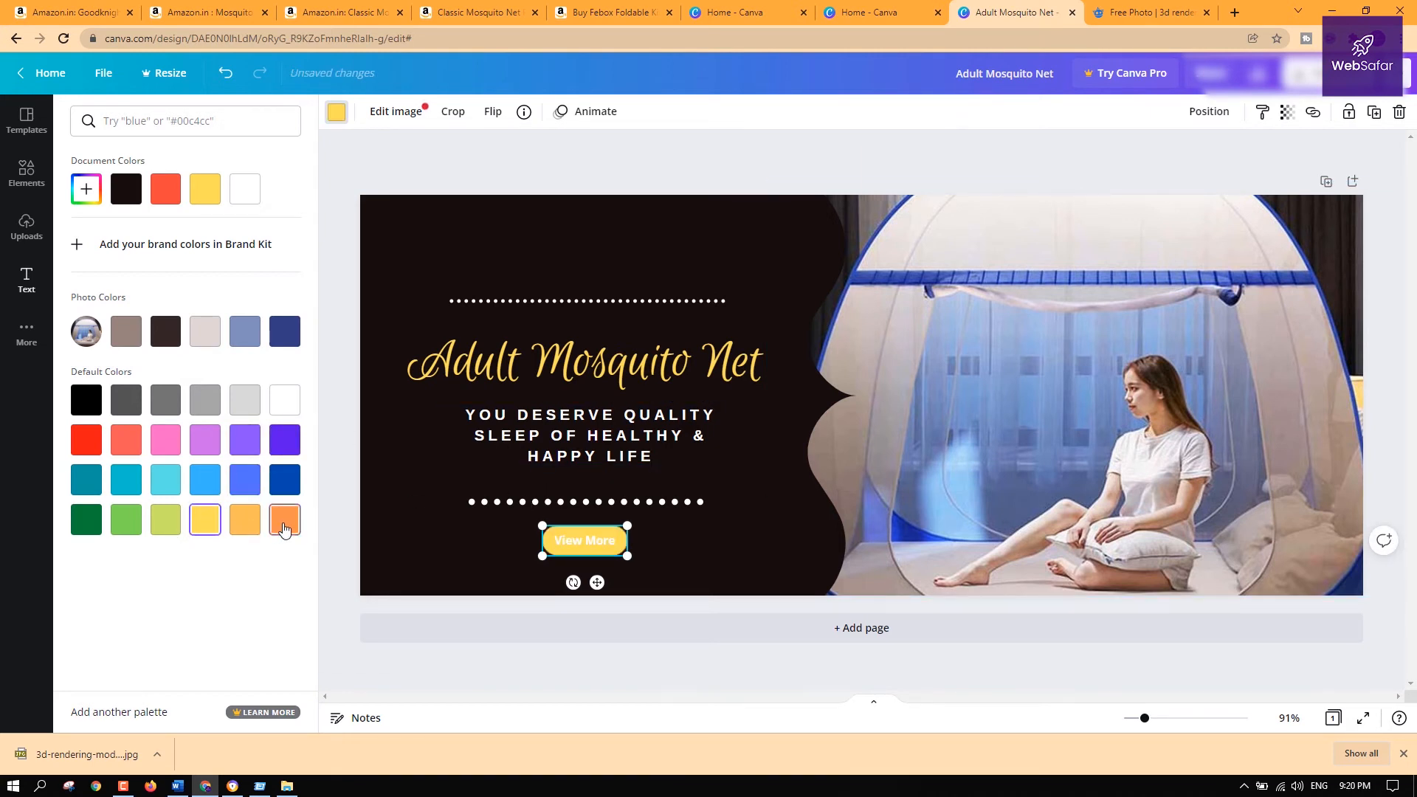
left_click(285, 525)
left_click(123, 445)
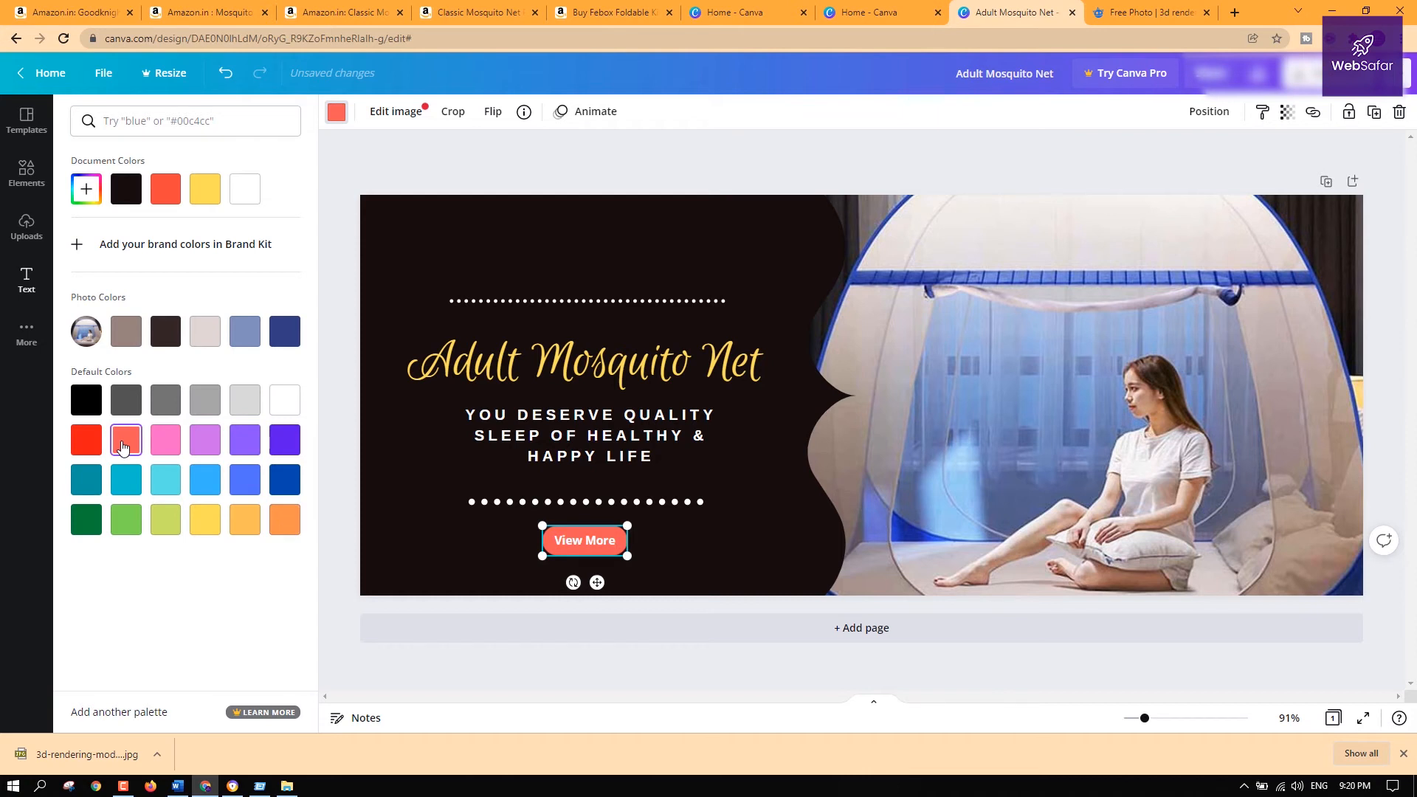
left_click(95, 447)
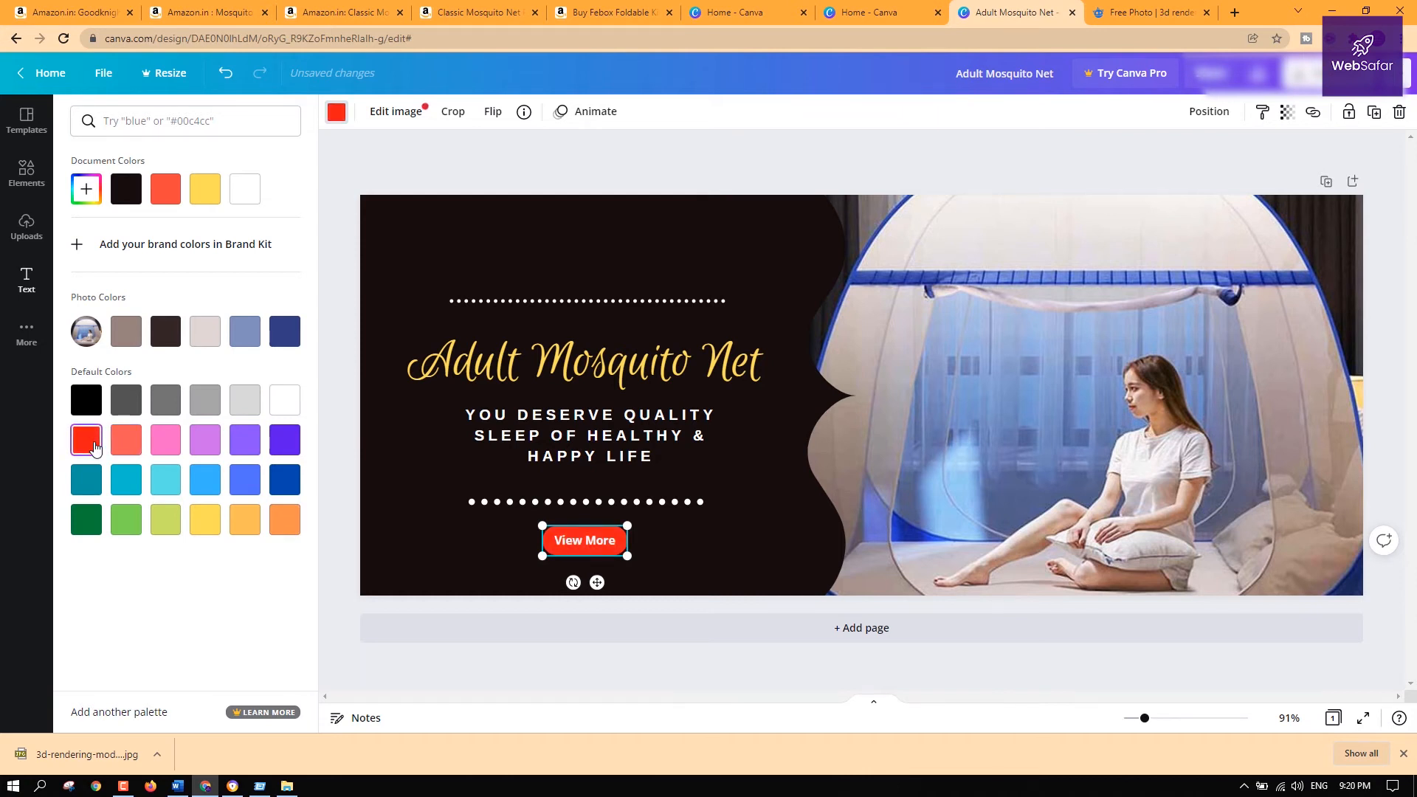
left_click(275, 448)
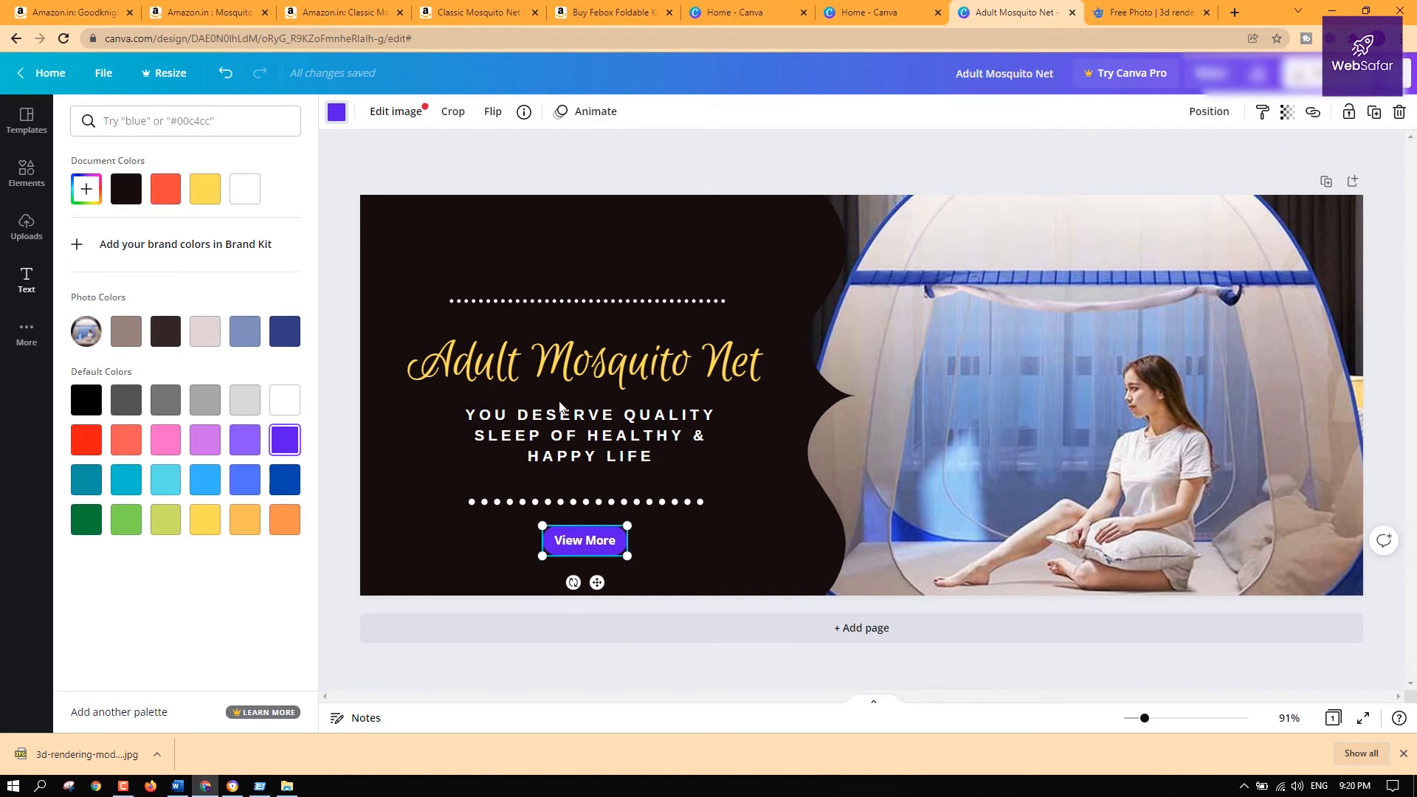
left_click(1397, 593)
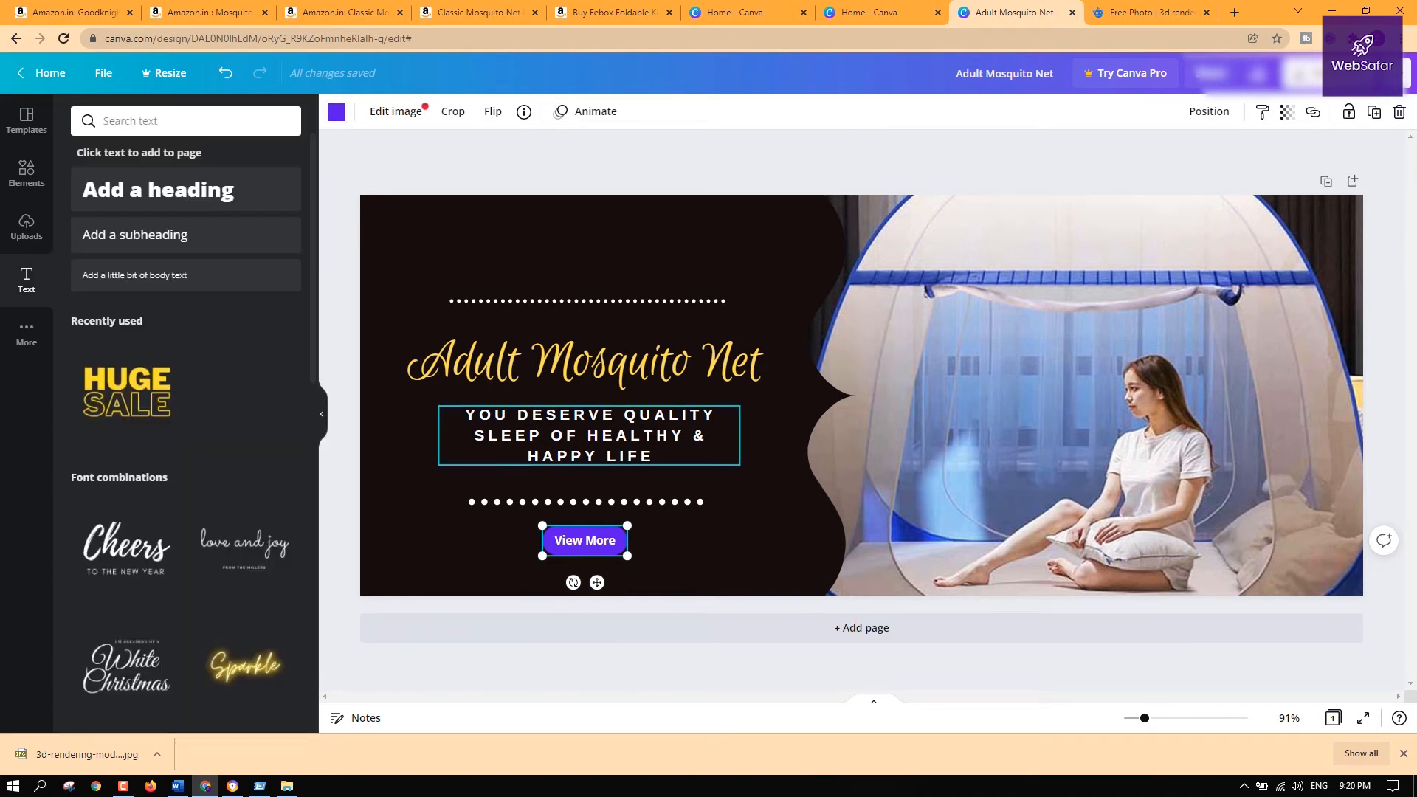
left_click(1397, 292)
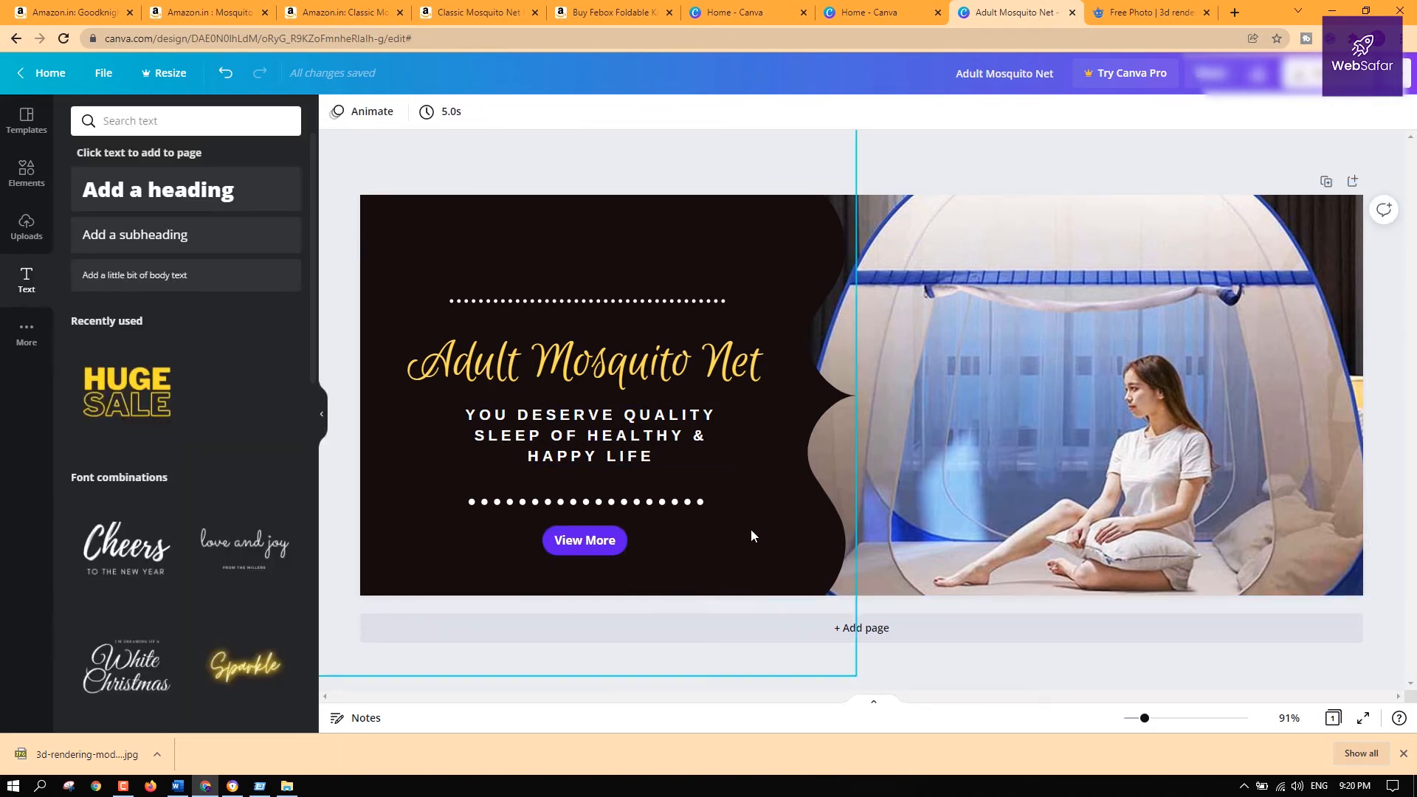
left_click(624, 538)
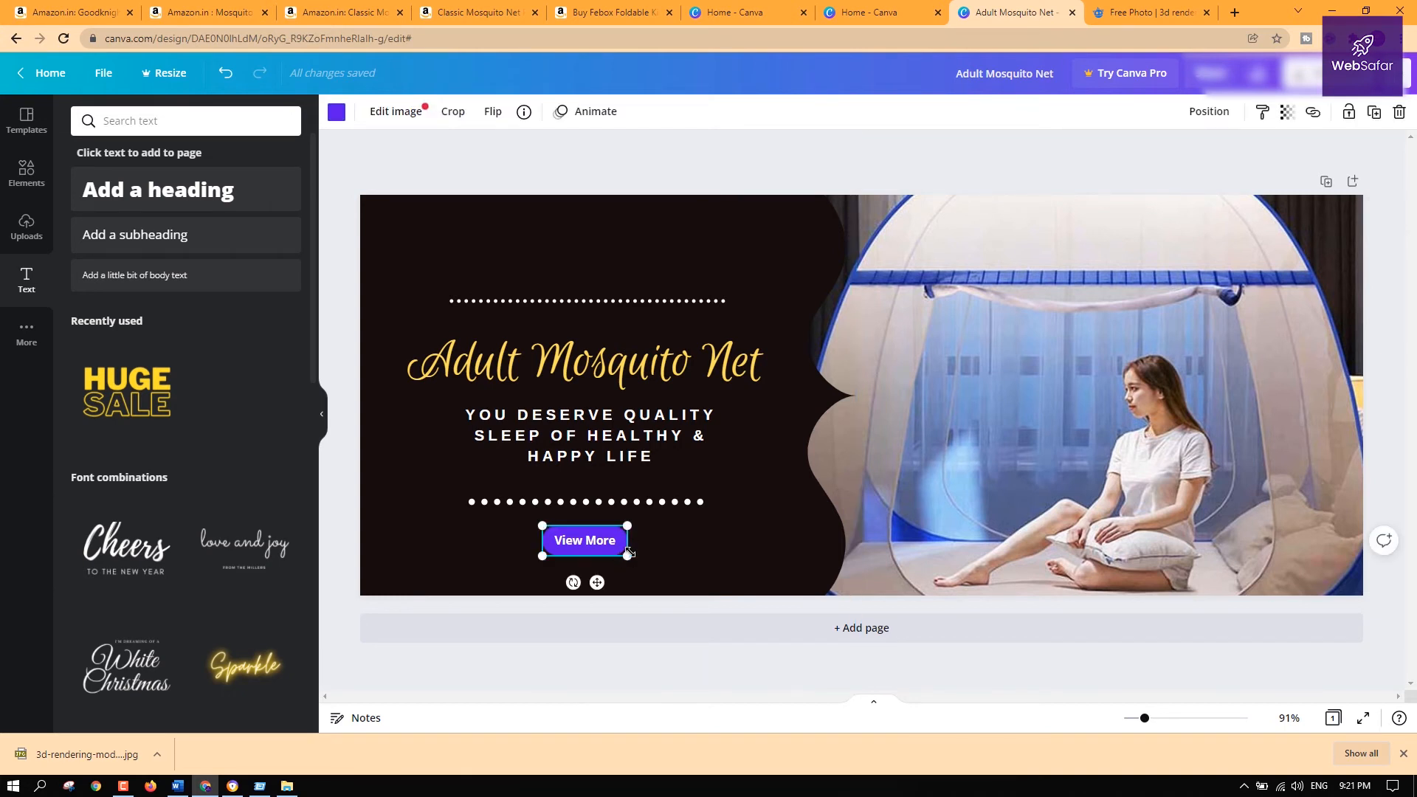
left_click_drag(629, 552, 632, 555)
key("ctrl+z")
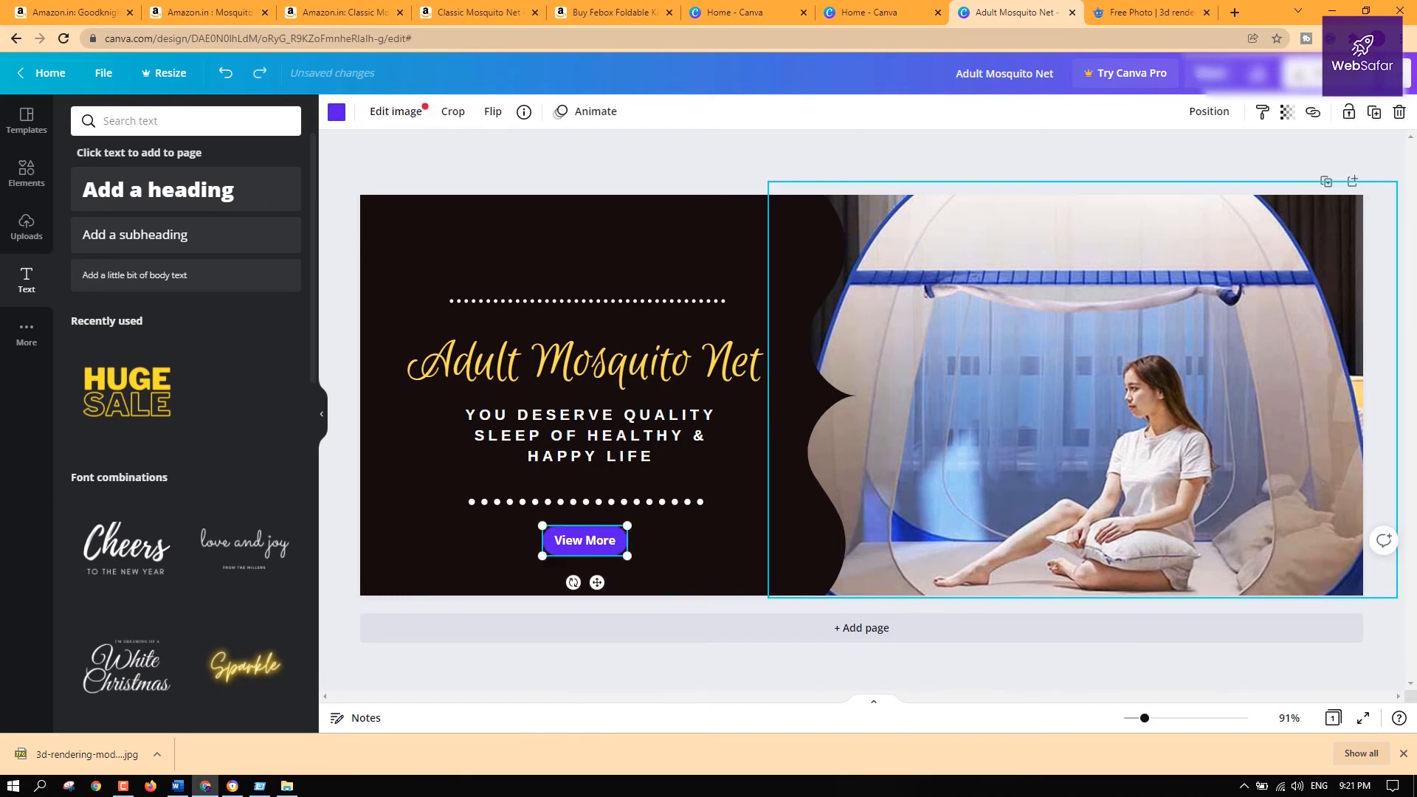
left_click(1399, 500)
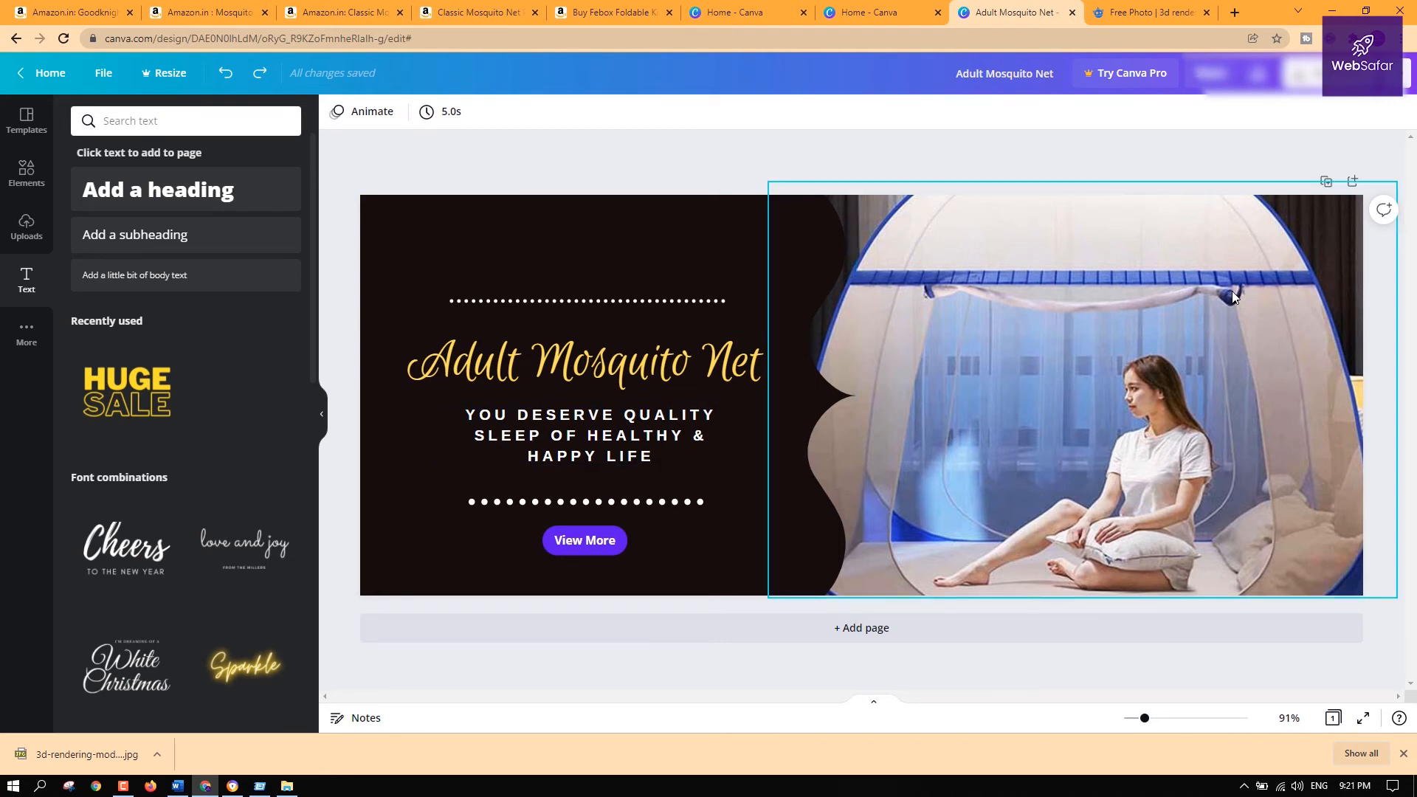
Download the finished Adult Mosquito Net banner as a PNG file
left_click(1302, 74)
left_click(1289, 177)
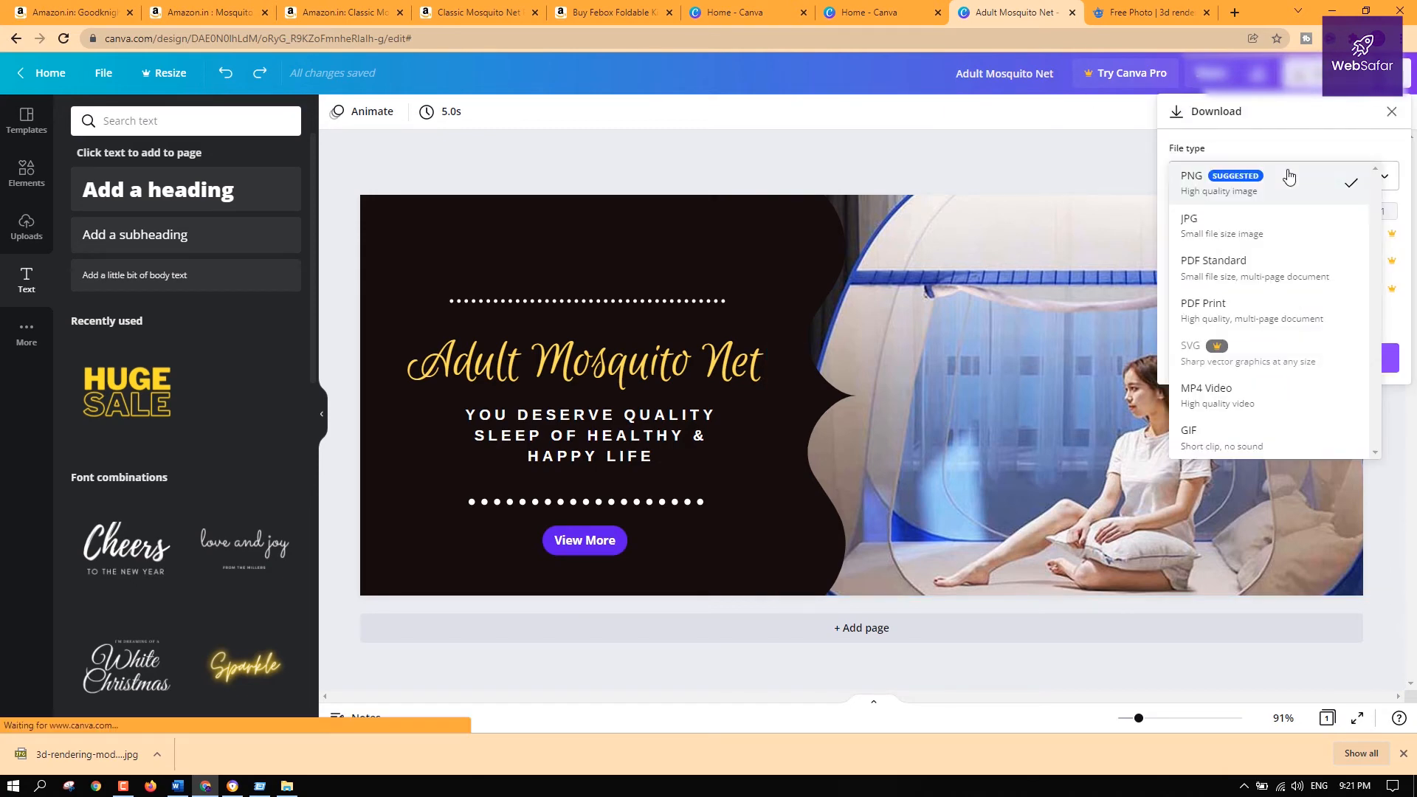
left_click(1290, 178)
left_click(1284, 358)
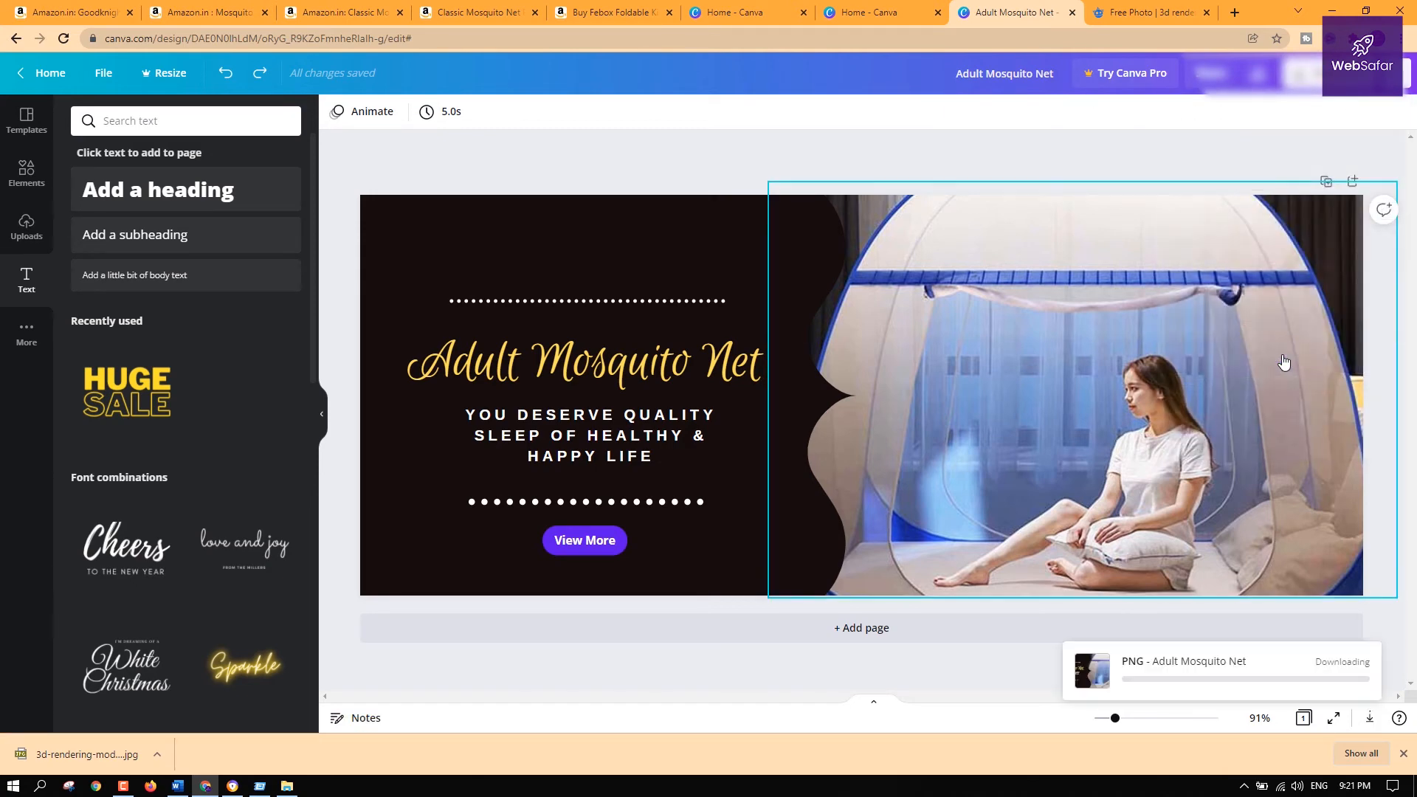
Examine the door, window and baby net sections of the Classic Mosquito Net Amazon store, closing the Paint preview of the downloaded banner
left_click(609, 12)
left_click(476, 12)
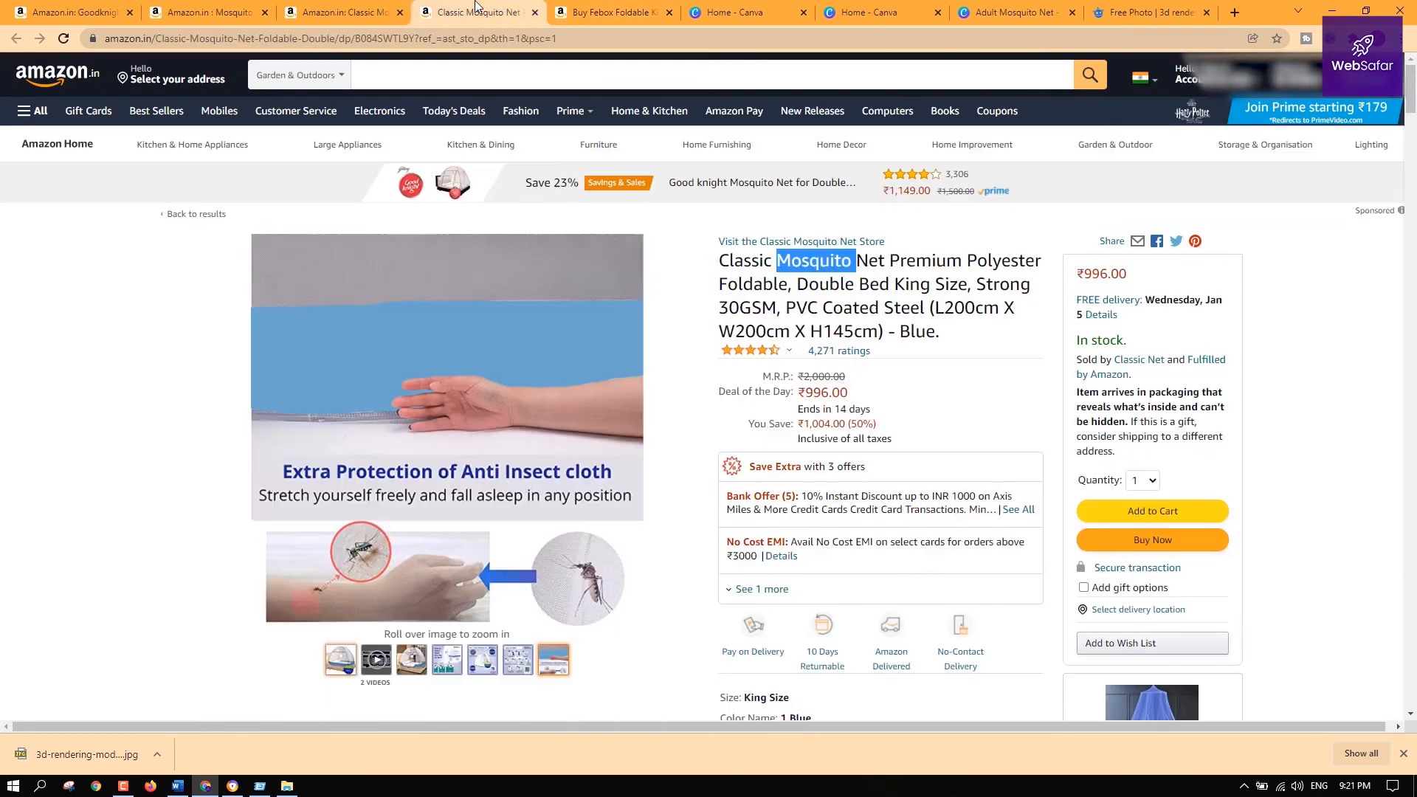
left_click(336, 12)
left_click(246, 9)
left_click(319, 11)
scroll(944, 443, "down", 10)
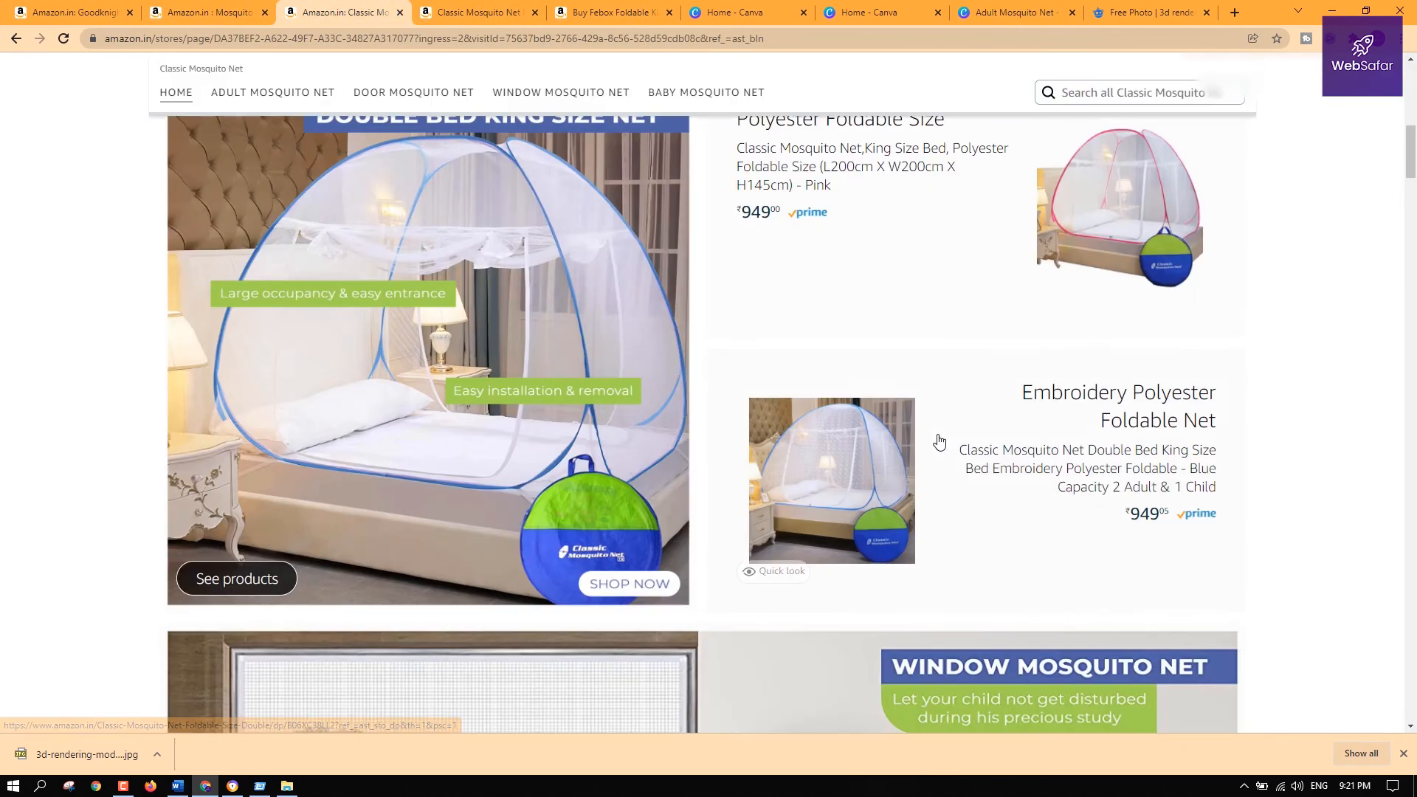
scroll(944, 443, "down", 8)
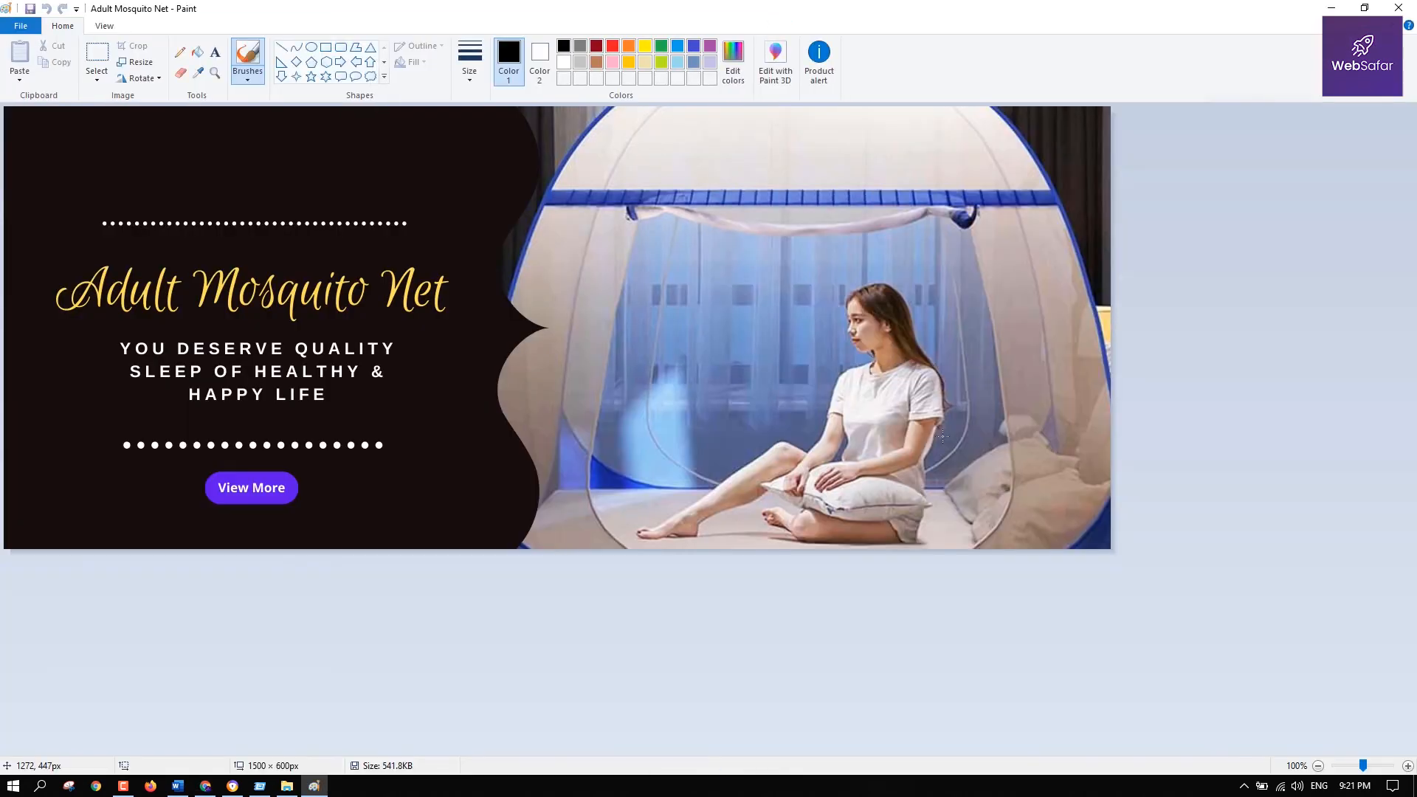
left_click(1399, 11)
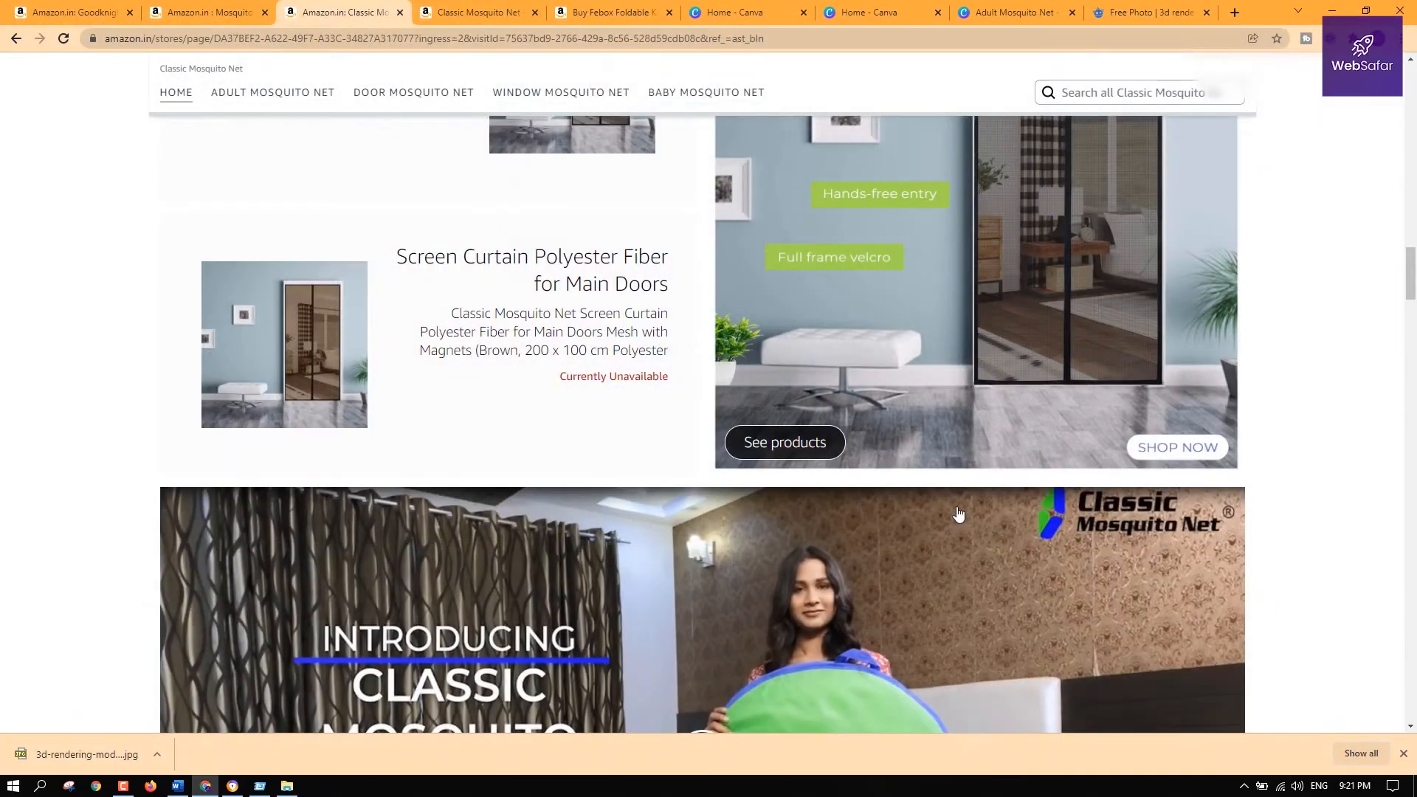
scroll(1116, 487, "down", 15)
scroll(1116, 487, "up", 12)
scroll(1116, 487, "down", 15)
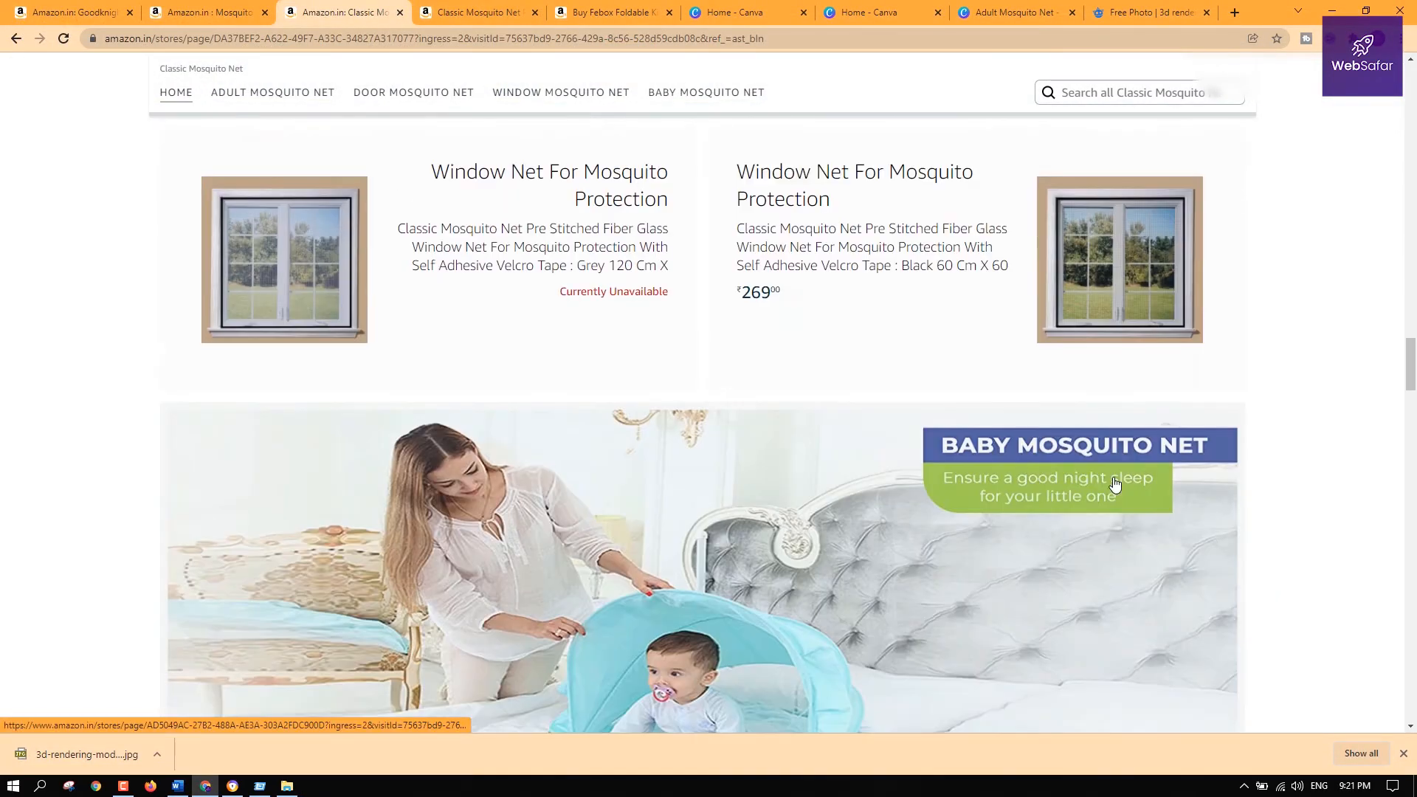
scroll(1108, 488, "up", 7)
scroll(1094, 493, "up", 8)
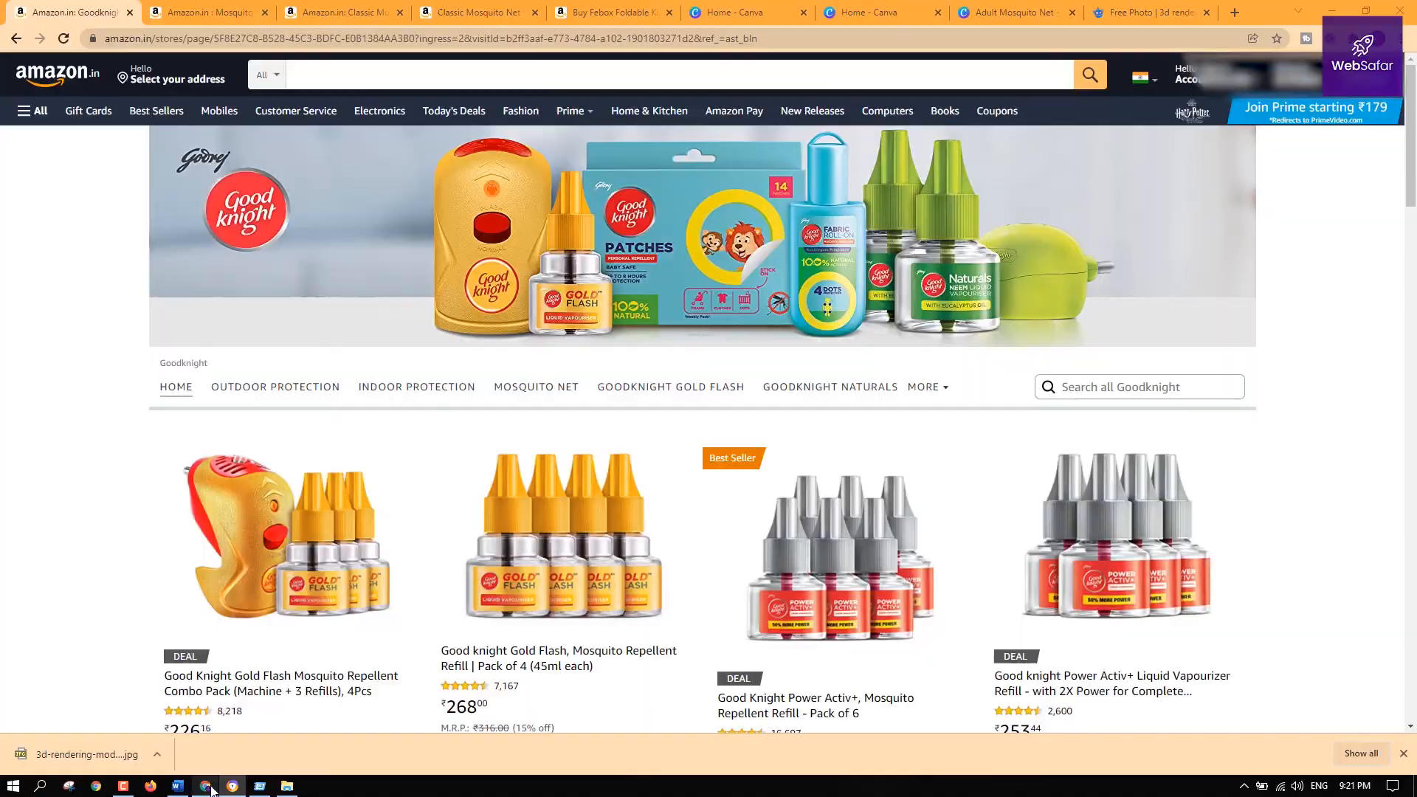
Leave the banner design for the Canva home page and create a new custom-size design of 1000 × 1000 px
left_click(1008, 12)
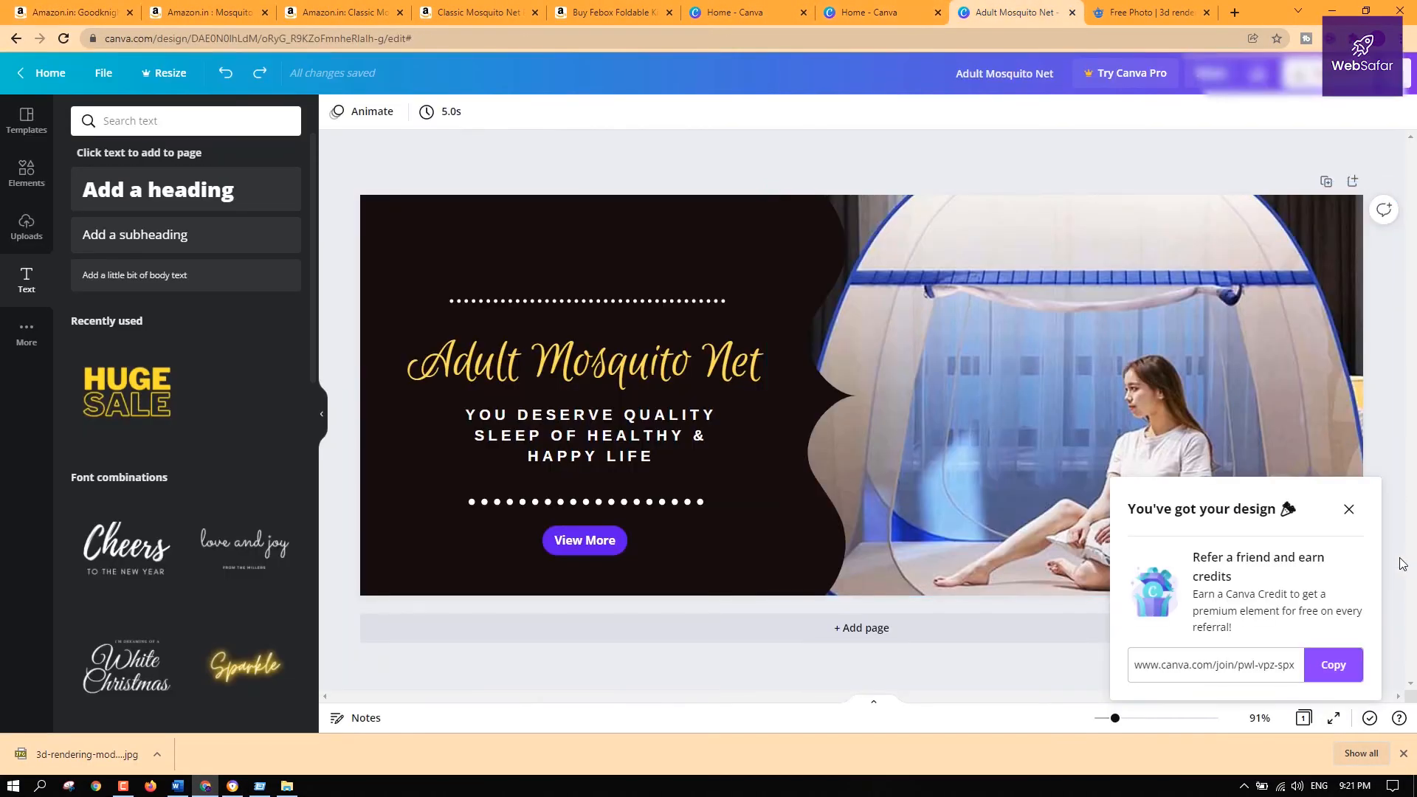
left_click(1349, 509)
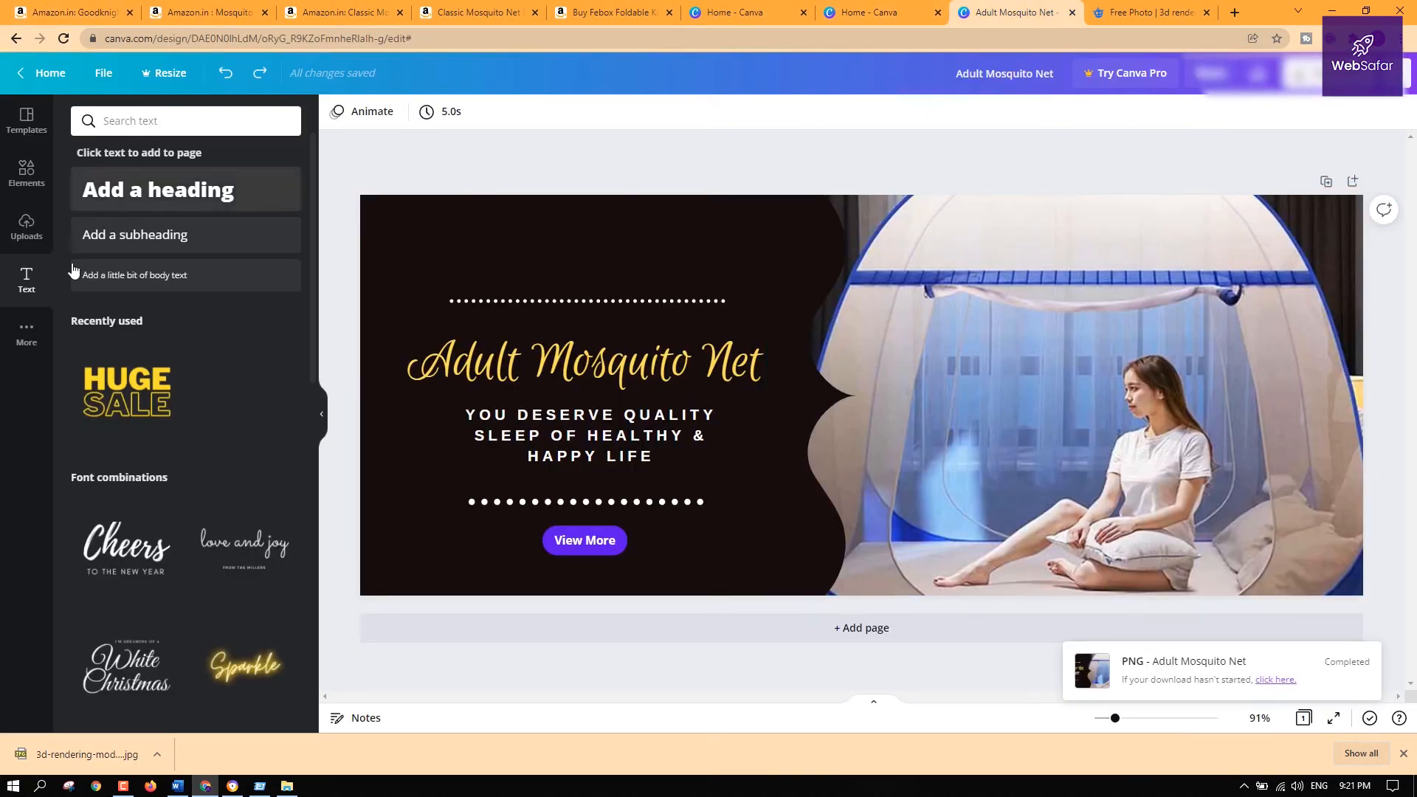
left_click(46, 72)
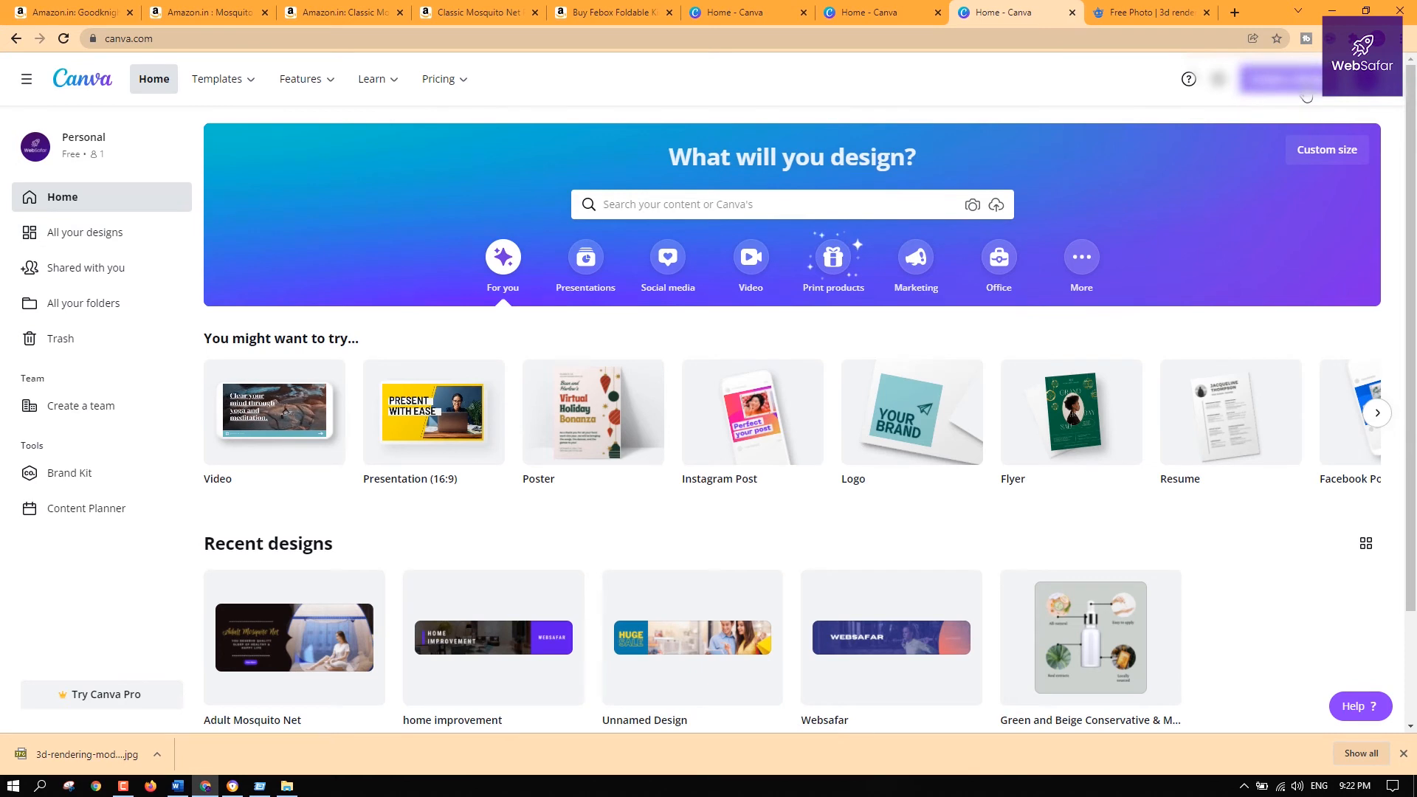
left_click(1339, 152)
type("100")
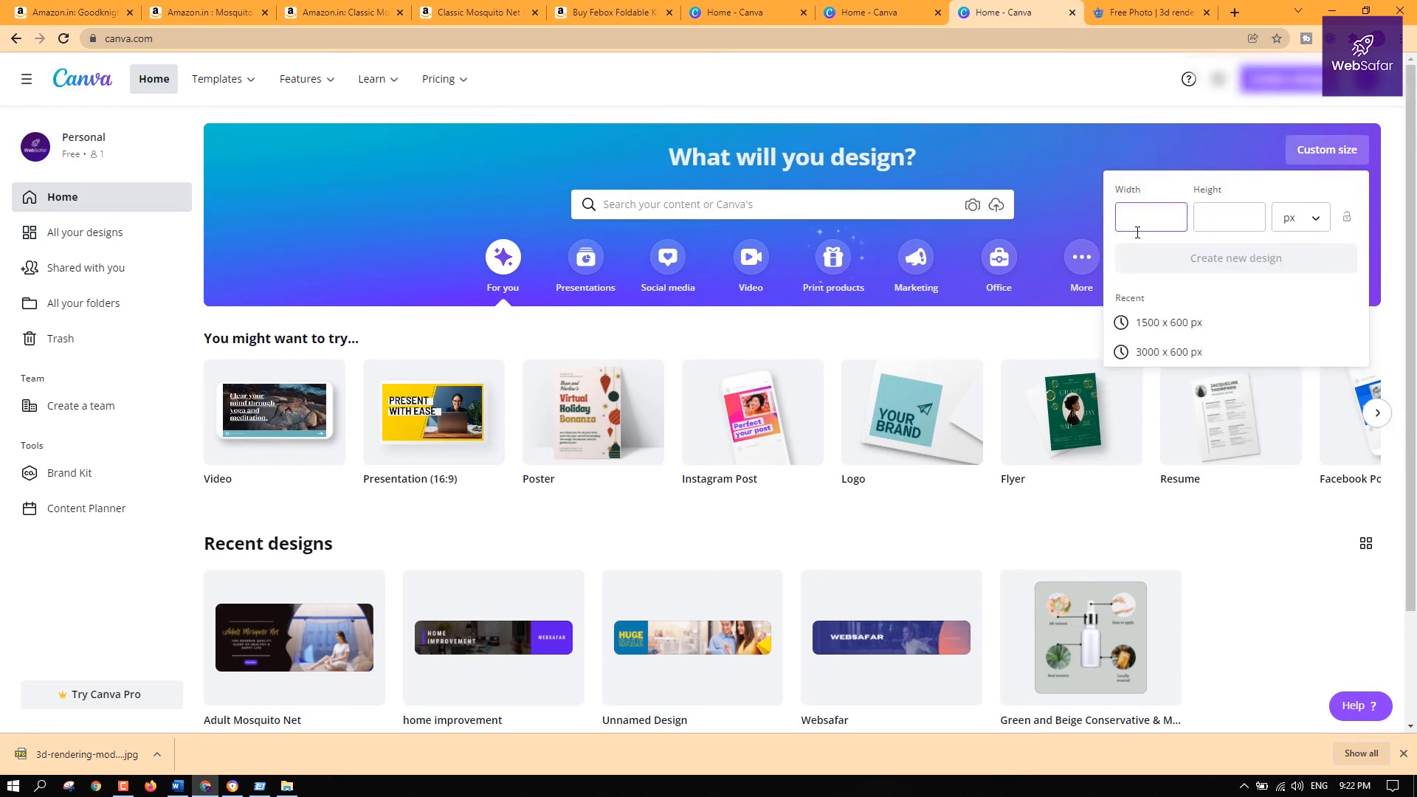
type("0")
key("Tab")
type("100")
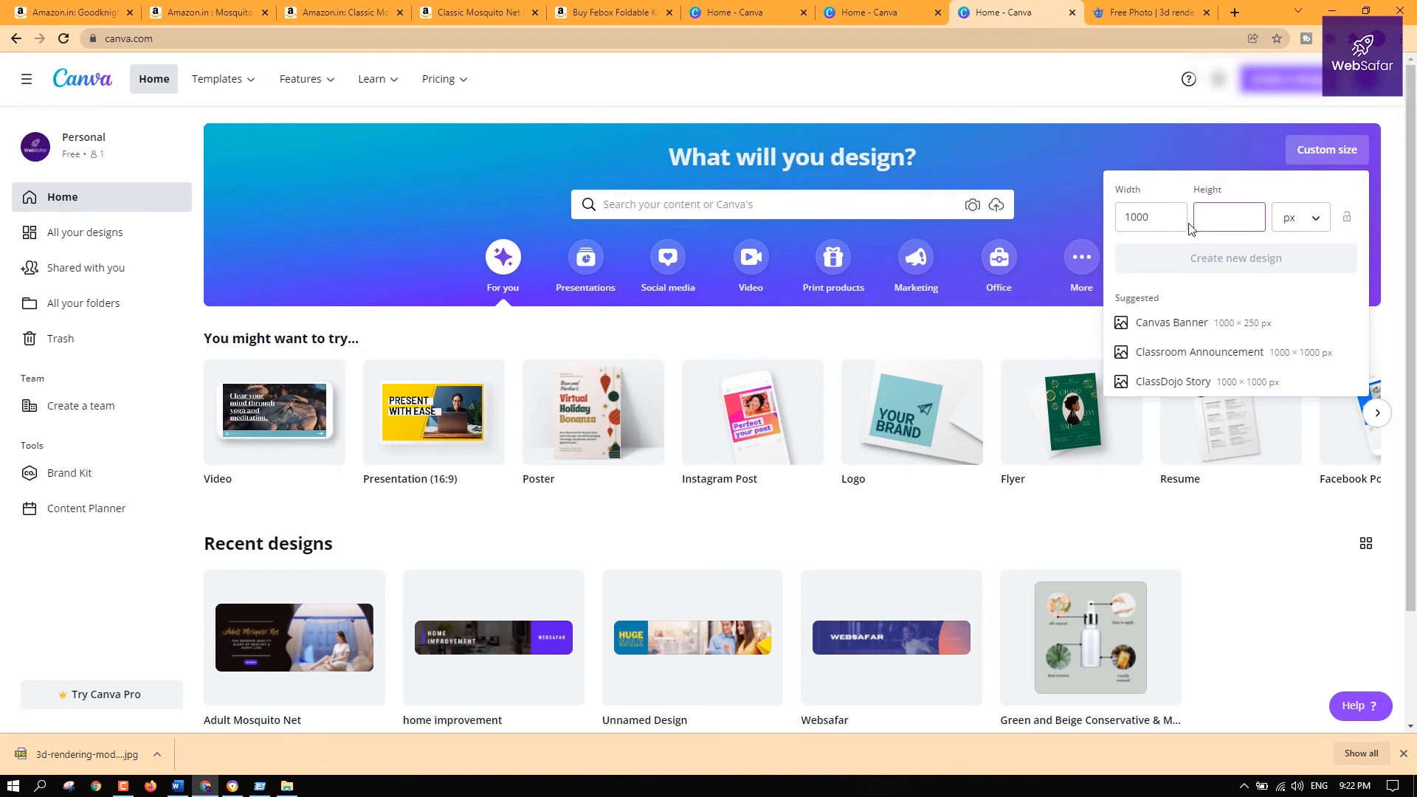
type("0")
left_click(1227, 258)
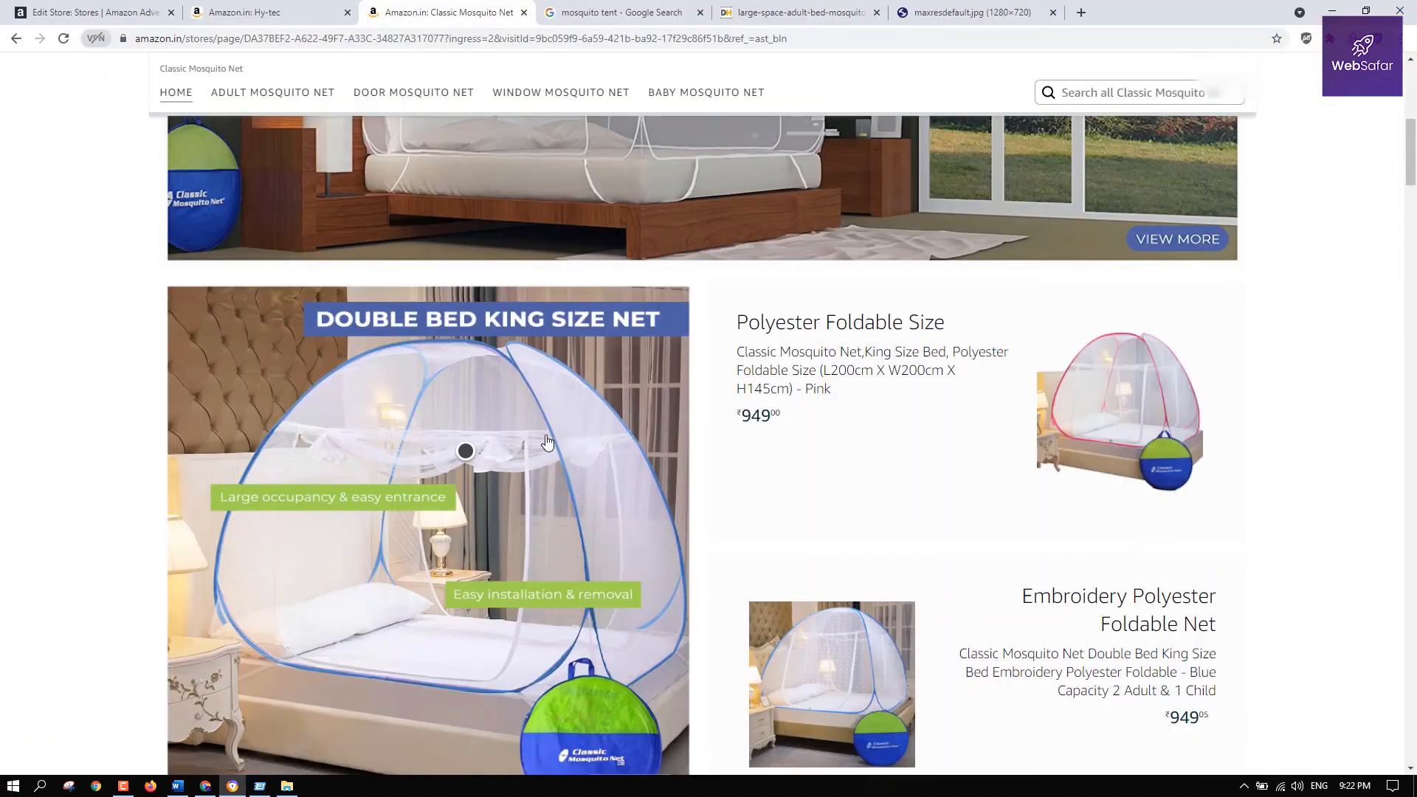
Compare the Classic Mosquito Net store's king size net image with the open mosquito tent photos and the Google image results
scroll(579, 436, "down", 2)
scroll(578, 436, "up", 3)
left_click(787, 13)
left_click(955, 10)
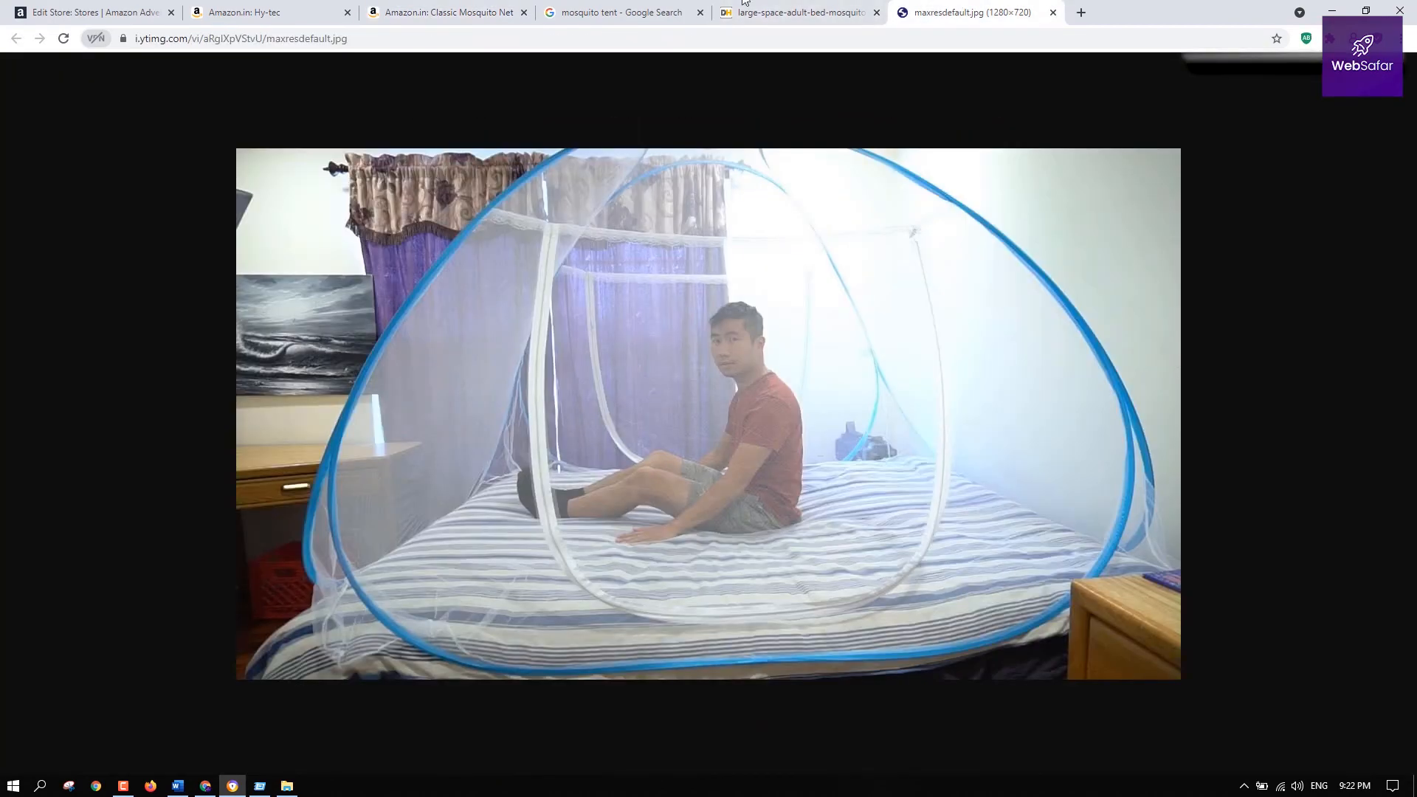
left_click(661, 10)
left_click(793, 9)
left_click(576, 3)
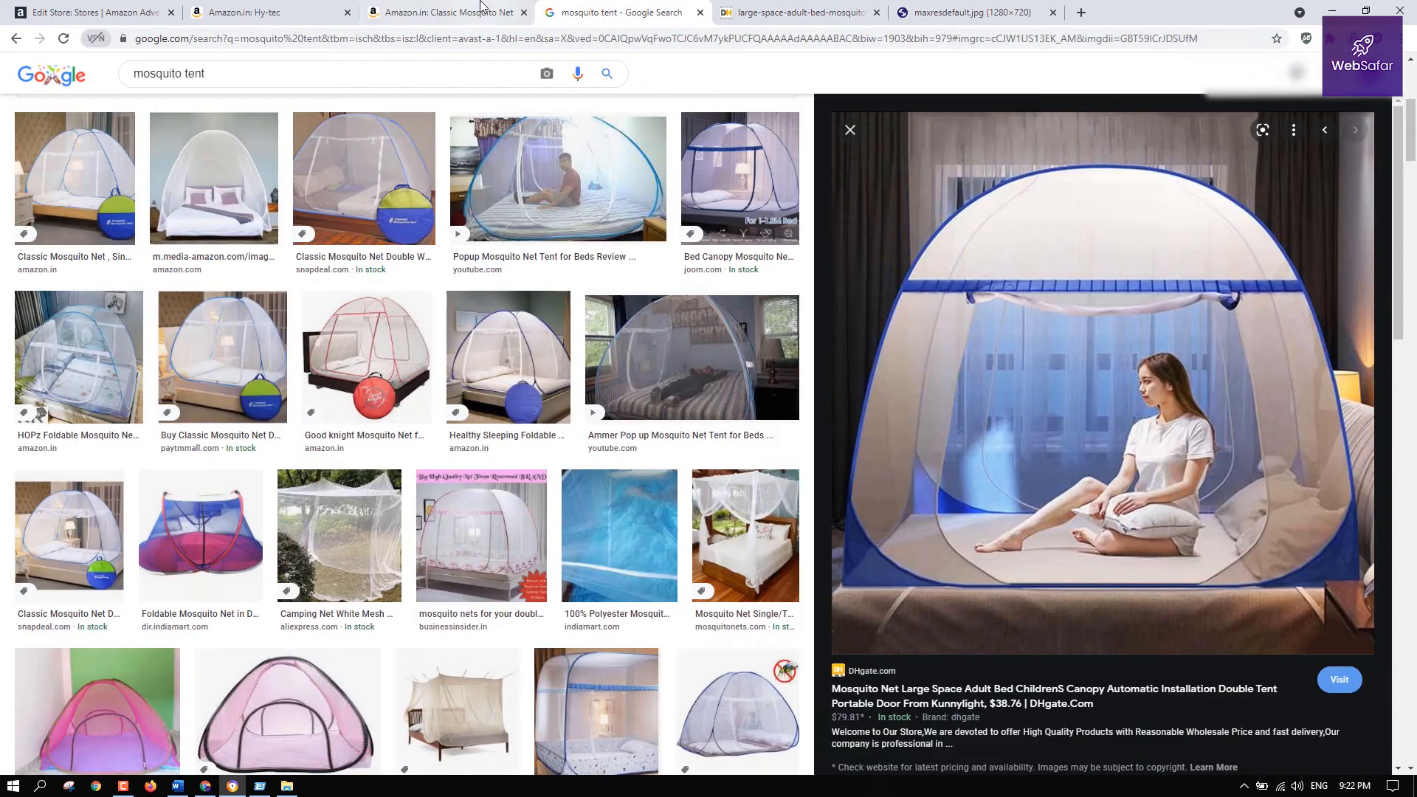
left_click(479, 5)
Switch to the blank 1000 × 1000 px design in Canva and fill the page with the uploaded photo of the woman inside the net
left_click(205, 789)
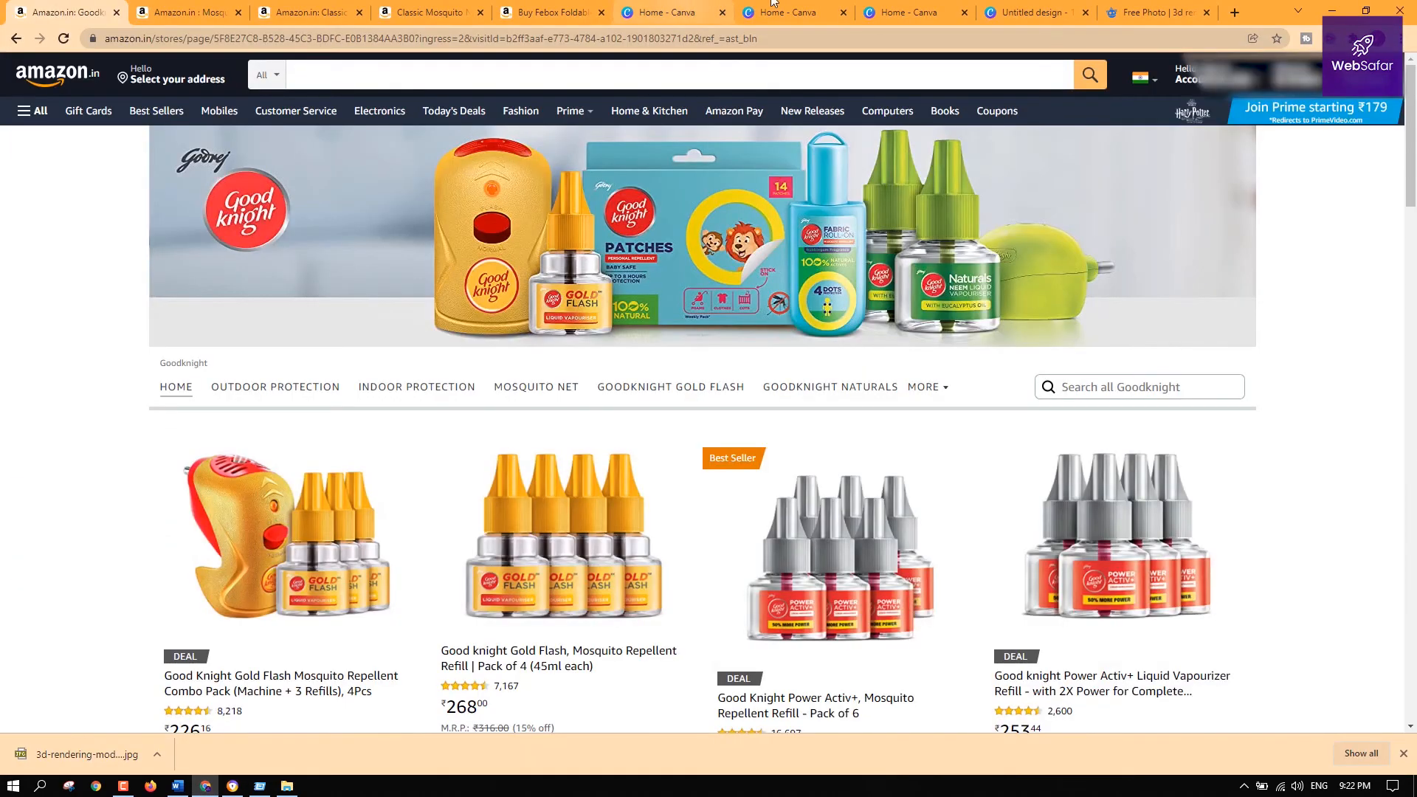
left_click(919, 6)
left_click(1013, 6)
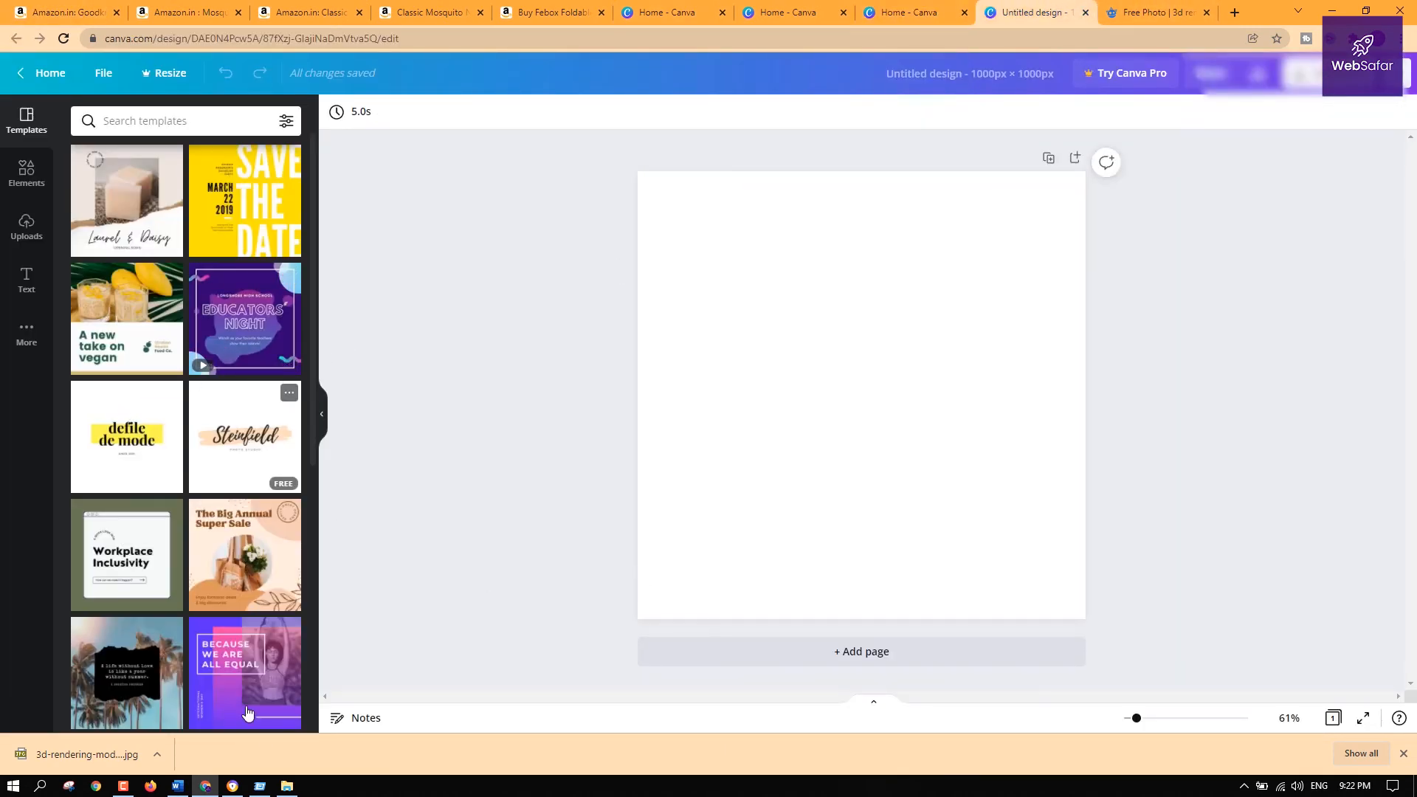
scroll(293, 652, "down", 5)
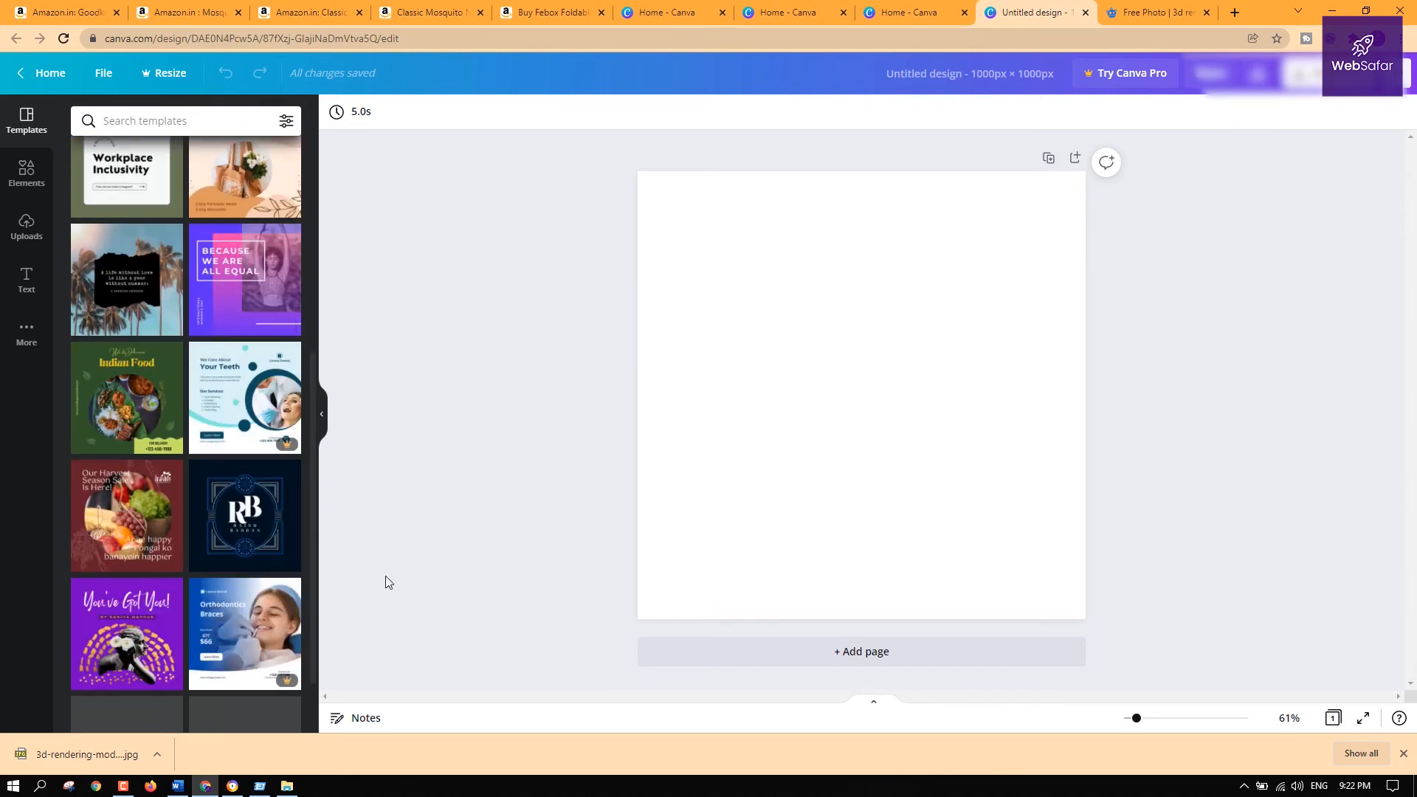
scroll(184, 529, "up", 5)
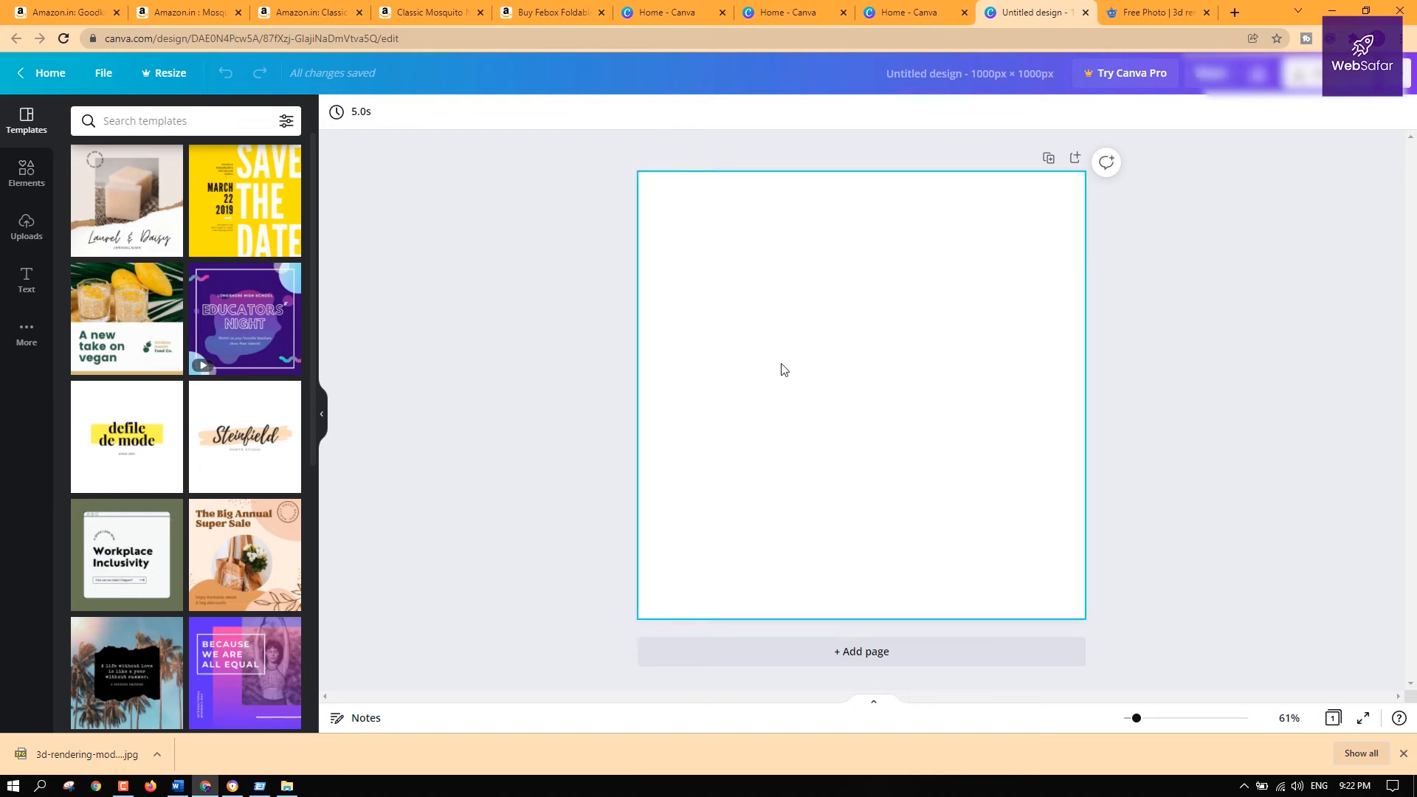
left_click(845, 320)
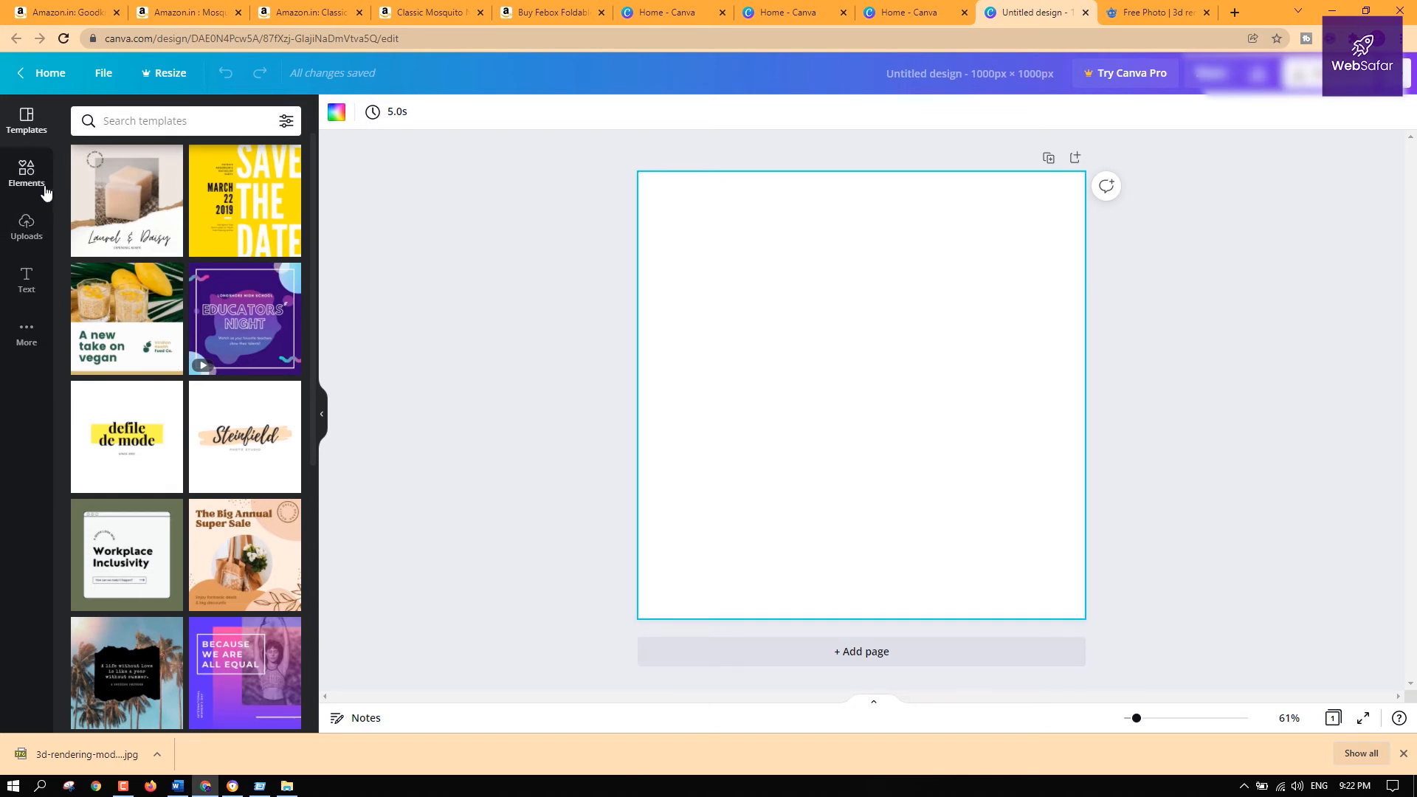
left_click(26, 230)
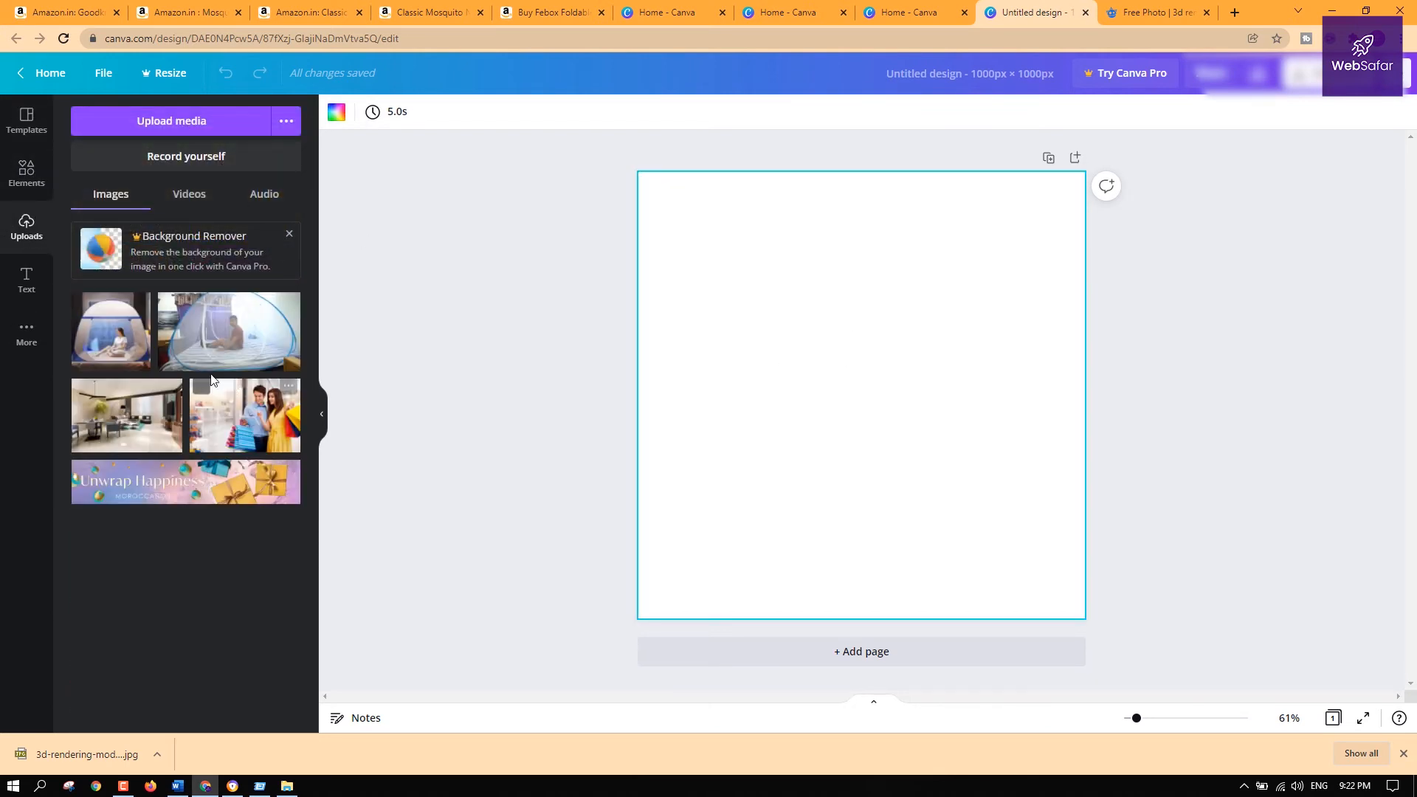
left_click(118, 343)
left_click_drag(1065, 210, 1094, 182)
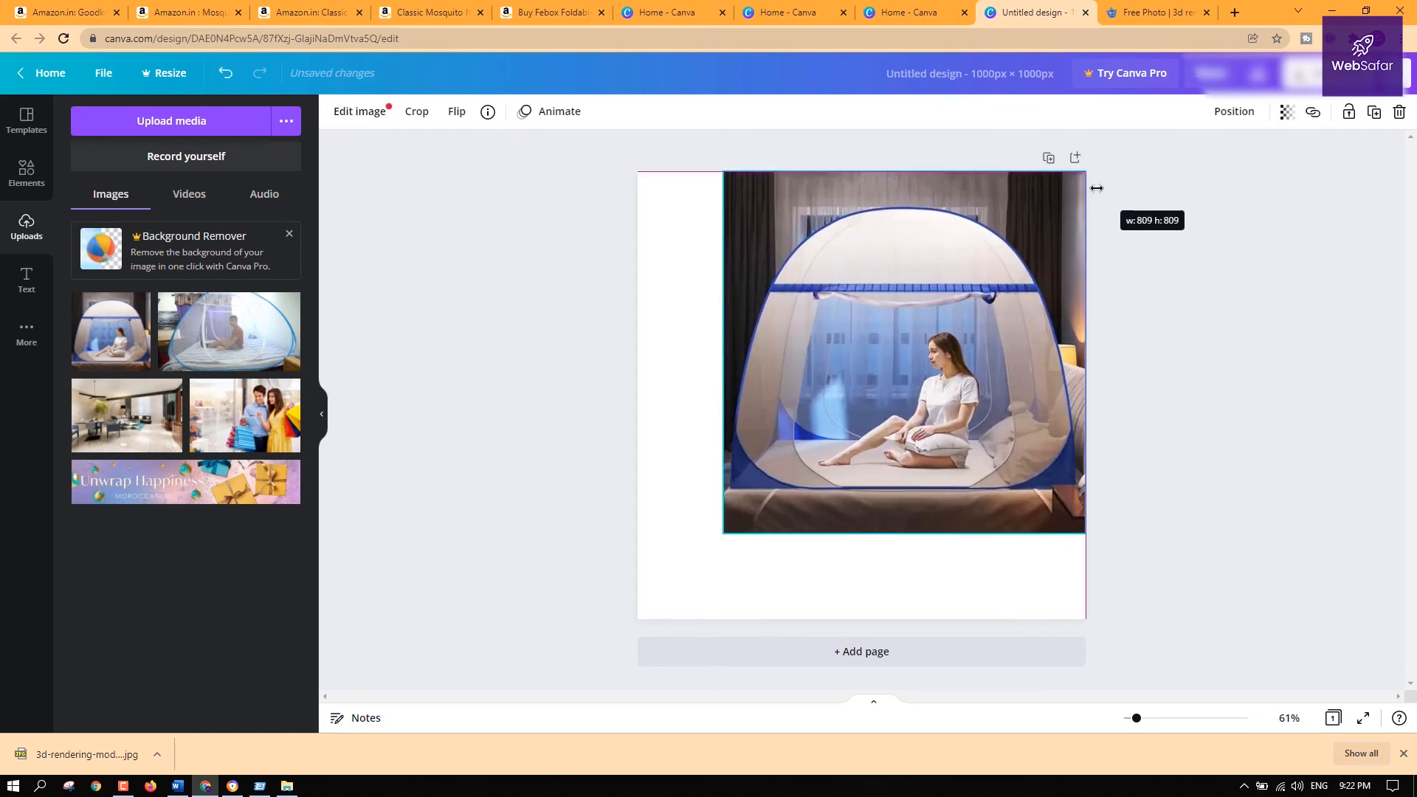
left_click_drag(724, 534, 637, 618)
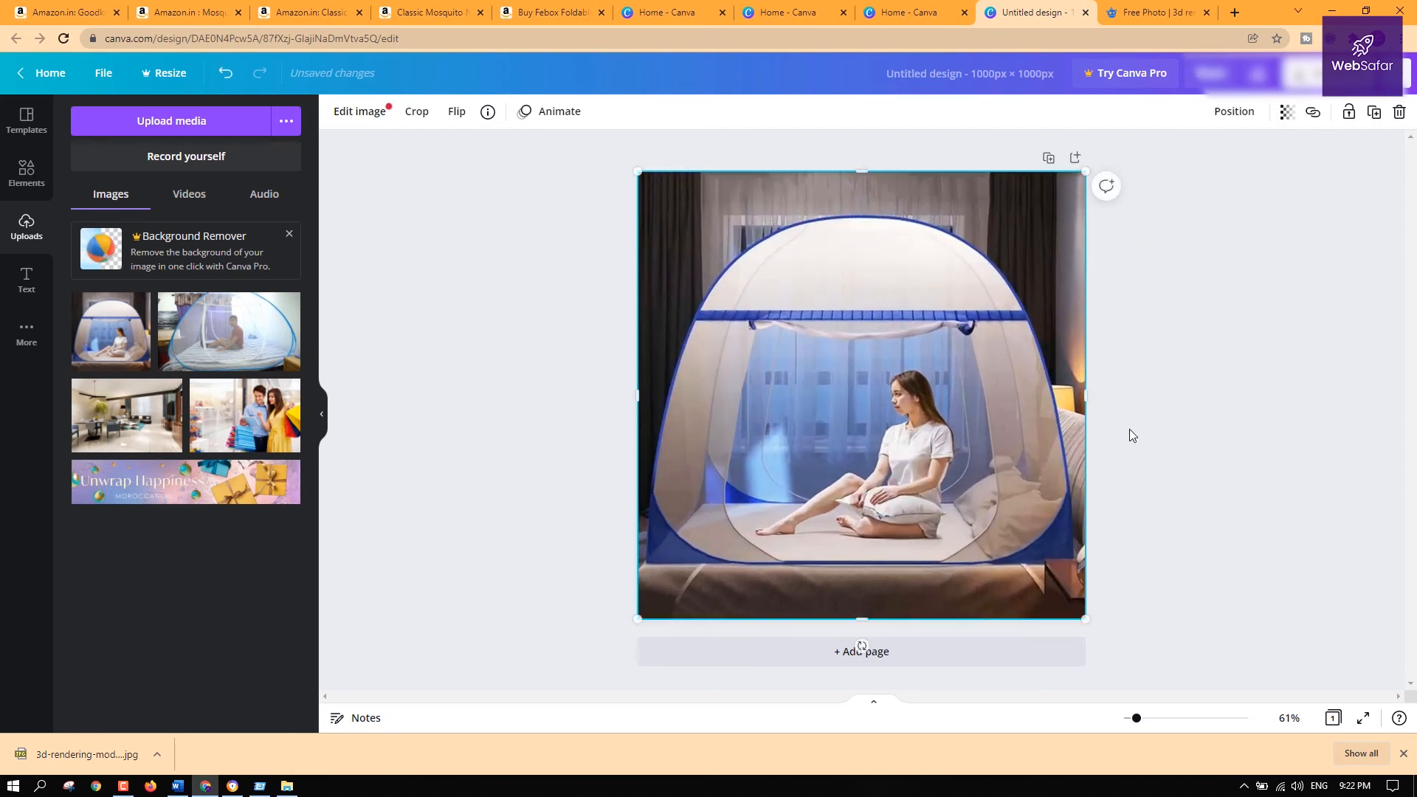
left_click(1129, 433)
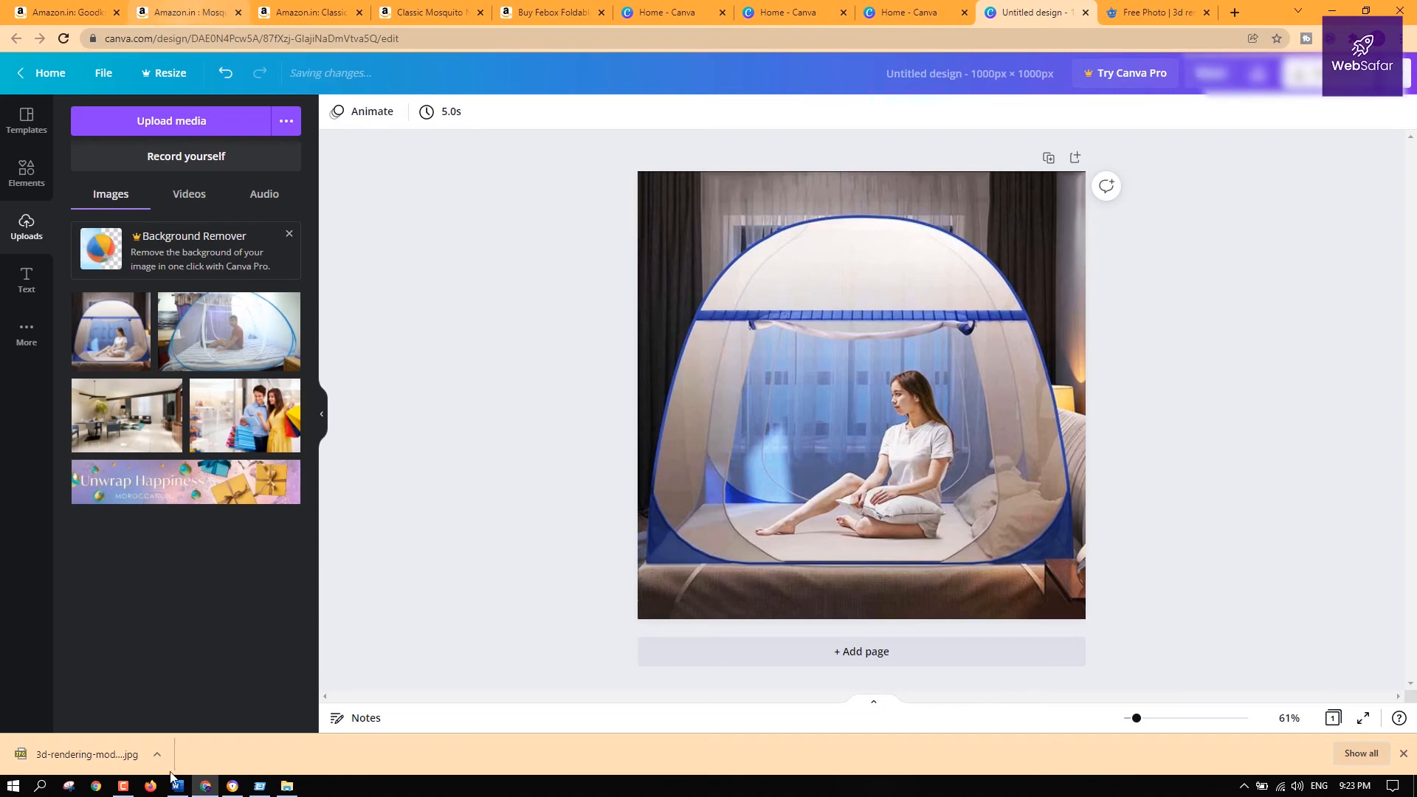
Check the Amazon store image for reference, add a square shape and flatten it into a wide bar at the page's upper-right corner
left_click(232, 786)
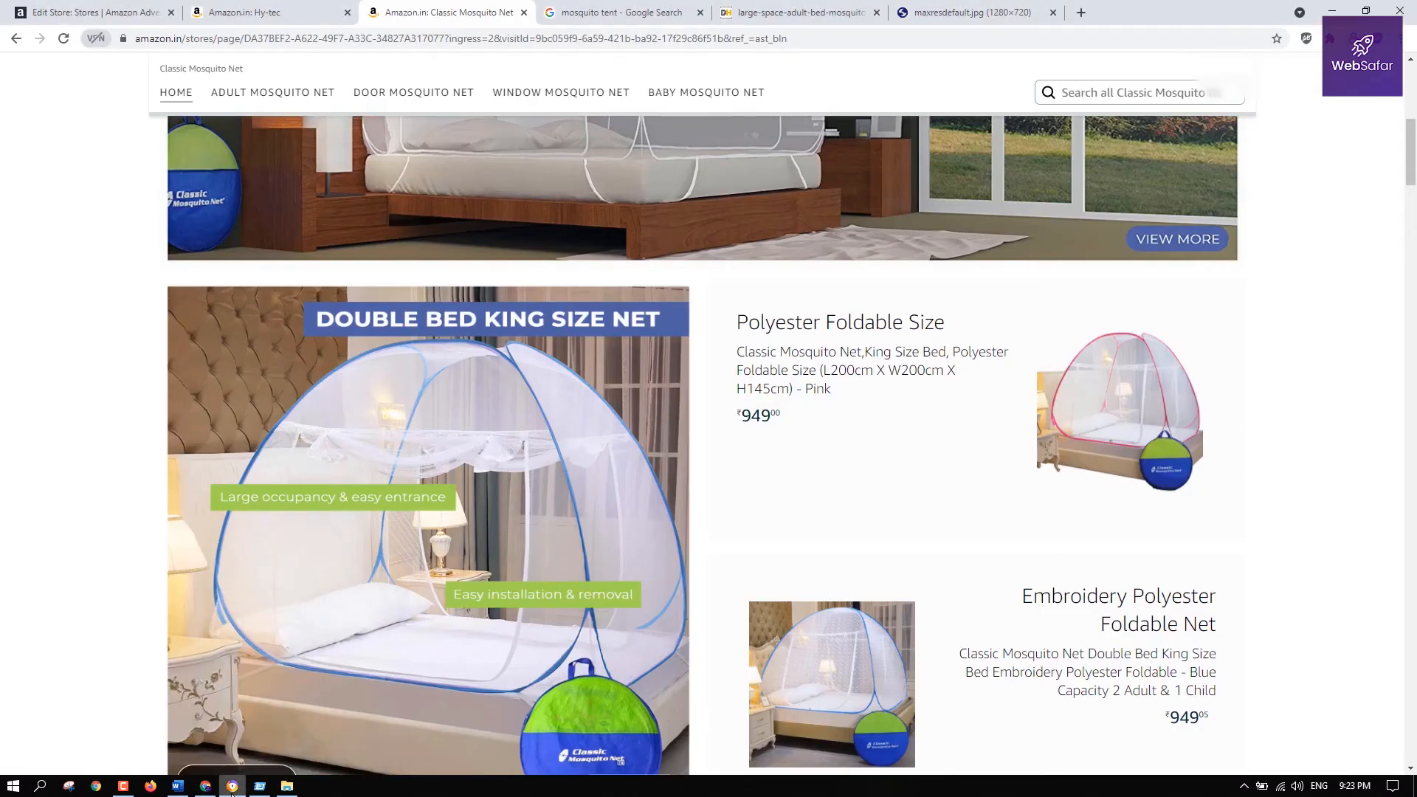
left_click(205, 786)
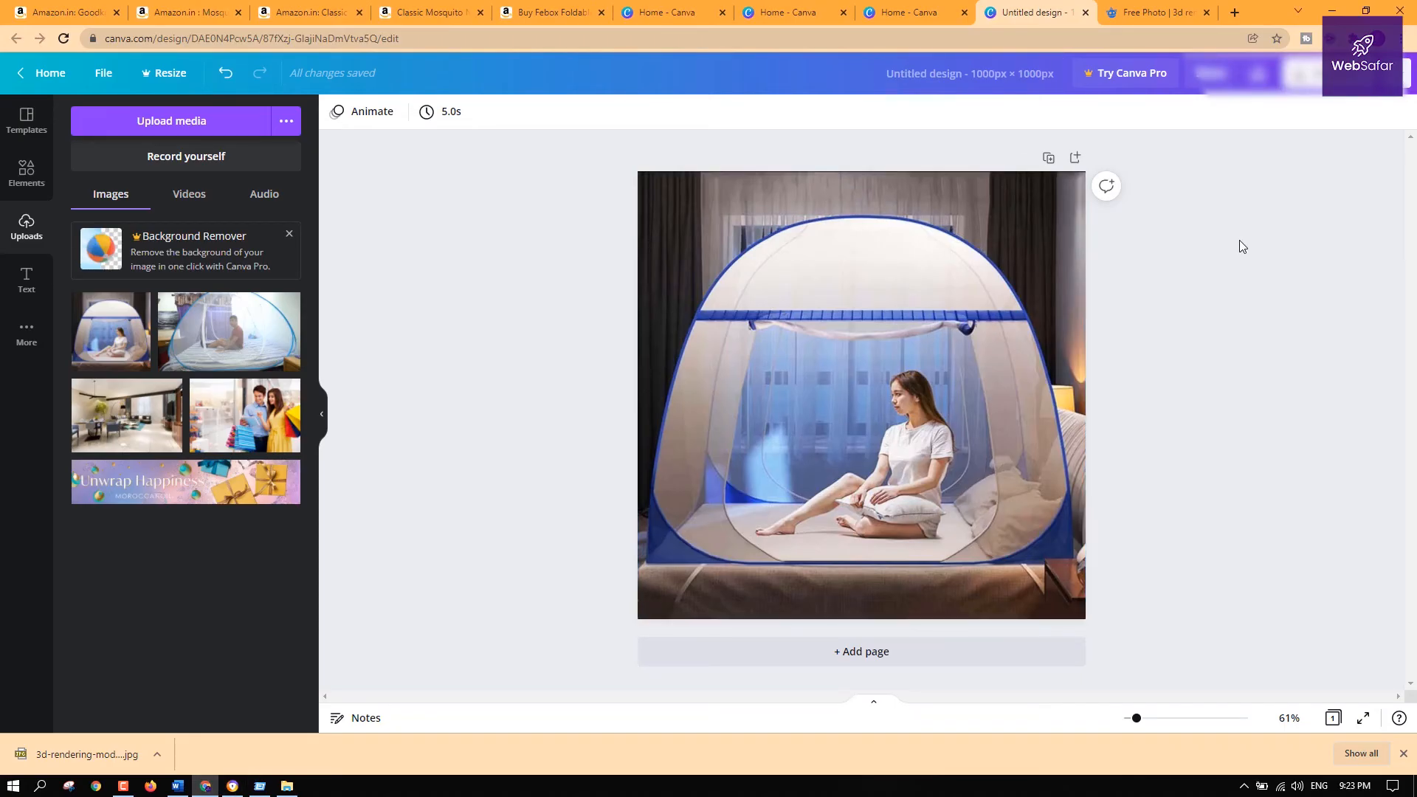
left_click(999, 243)
left_click(12, 163)
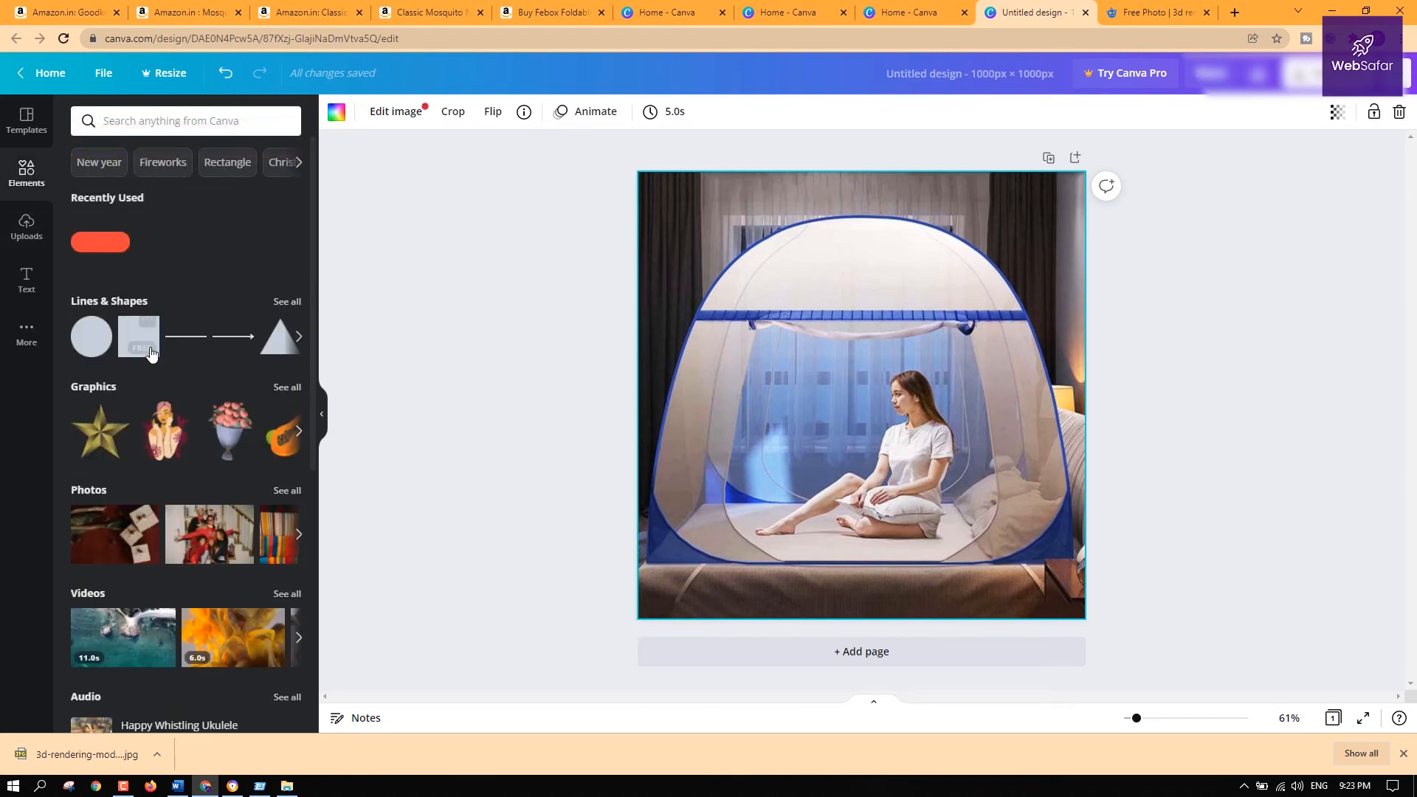
left_click(140, 338)
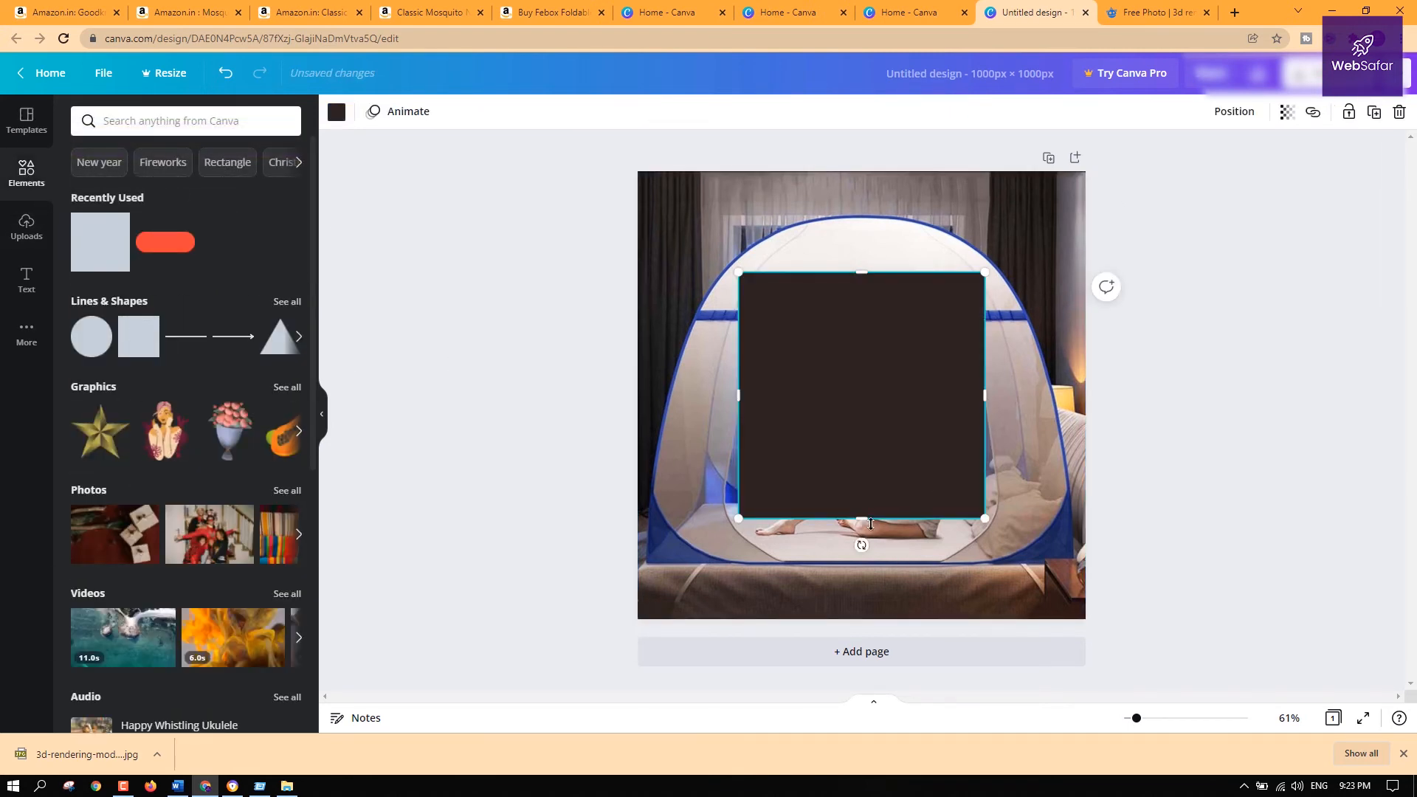
left_click_drag(866, 522, 866, 339)
left_click_drag(985, 306, 1028, 214)
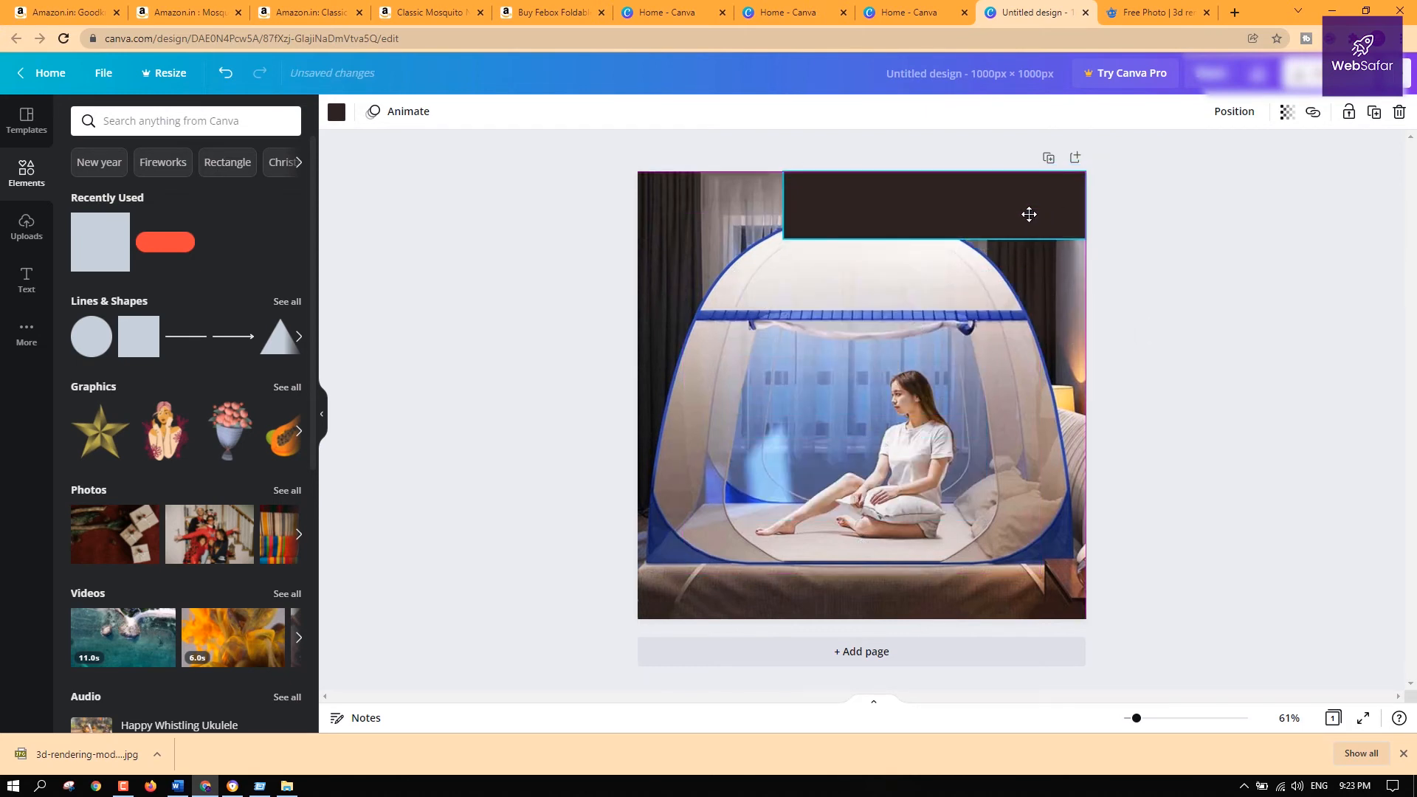
Compare the bar with the store image's headline strip, make it thinner from above and extend its left end slightly
left_click(233, 787)
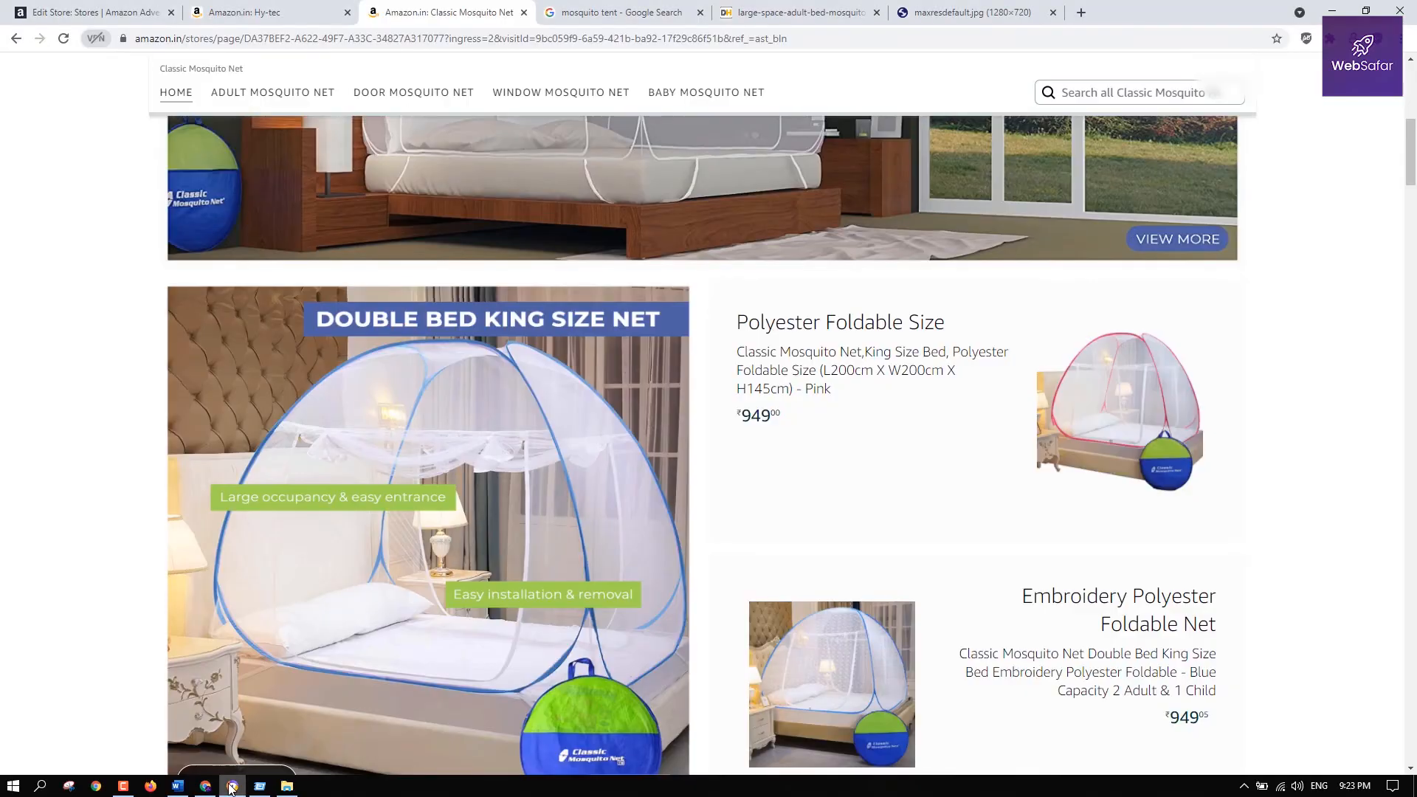
left_click(231, 788)
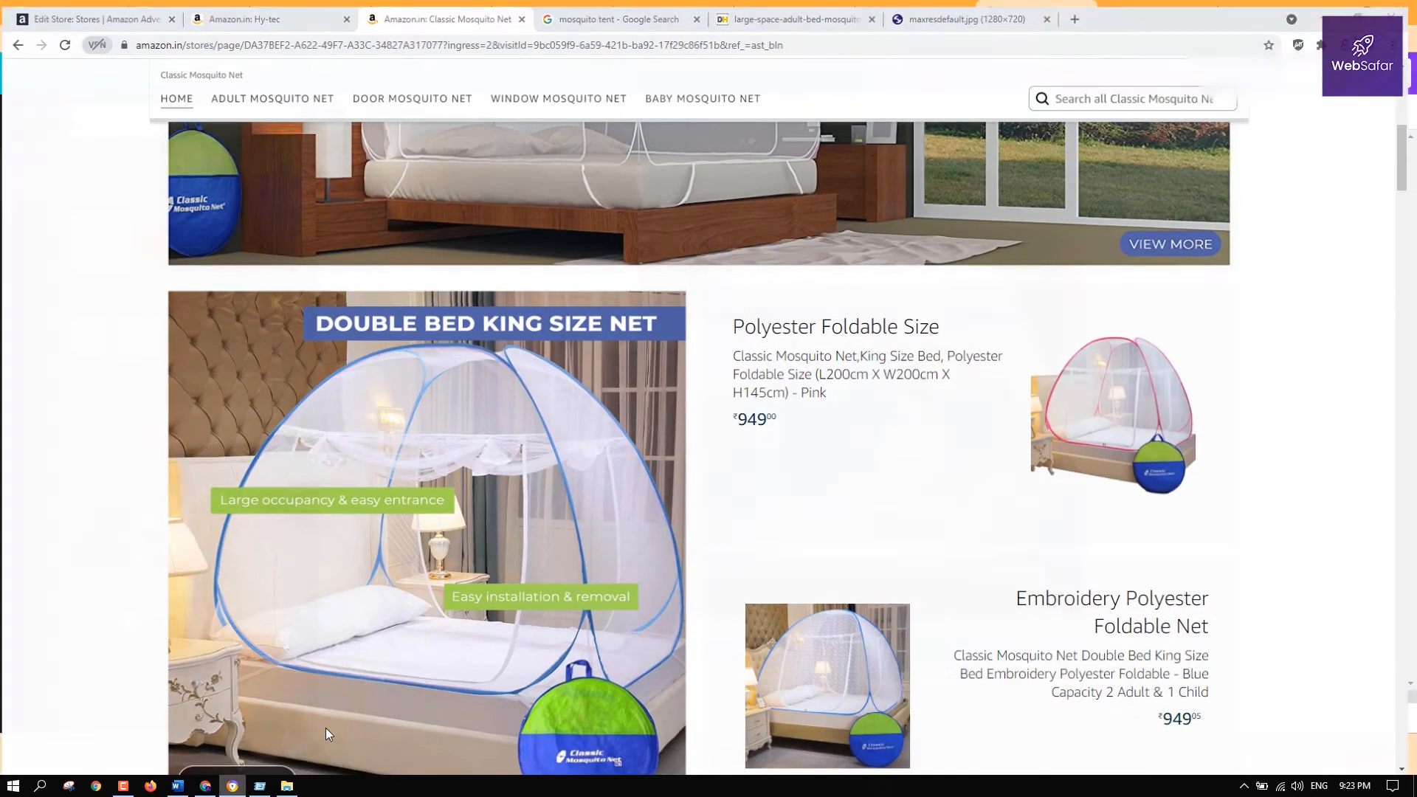
left_click_drag(926, 178, 933, 211)
left_click_drag(781, 216, 775, 217)
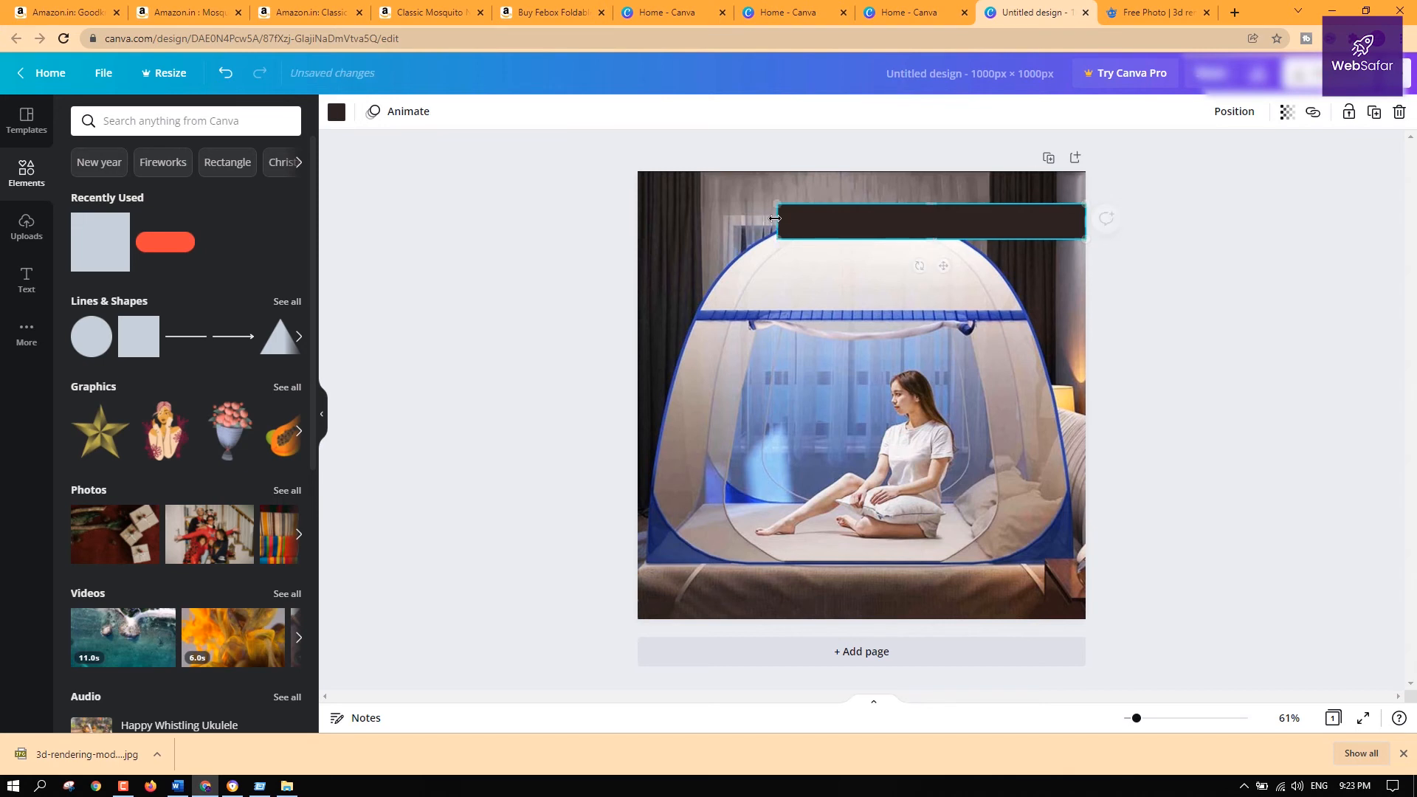
Set the bar's transparency to 80 and its fill colour to black
left_click(1286, 113)
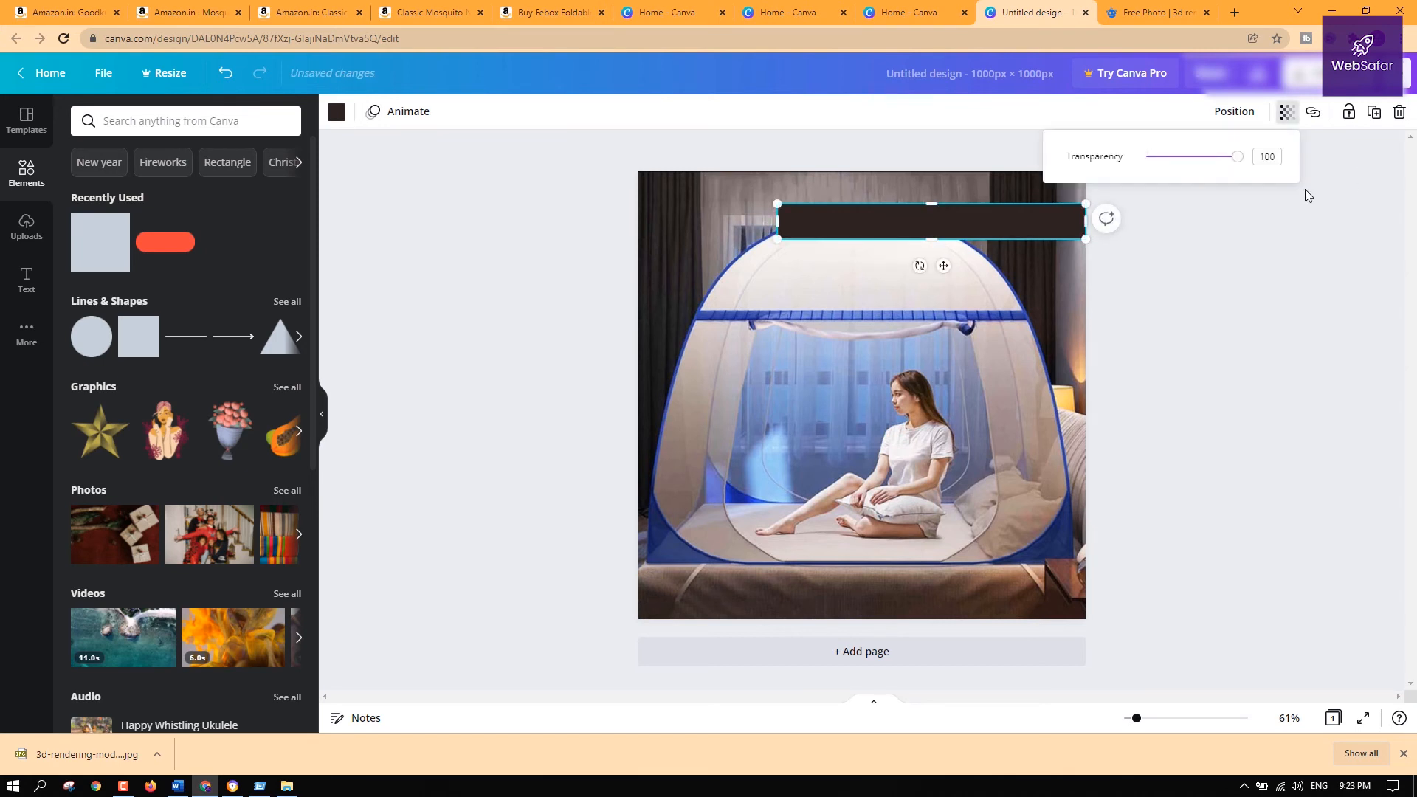
mouse_move(1239, 164)
left_mouse_down()
mouse_move(1208, 164)
mouse_move(1220, 164)
left_mouse_up()
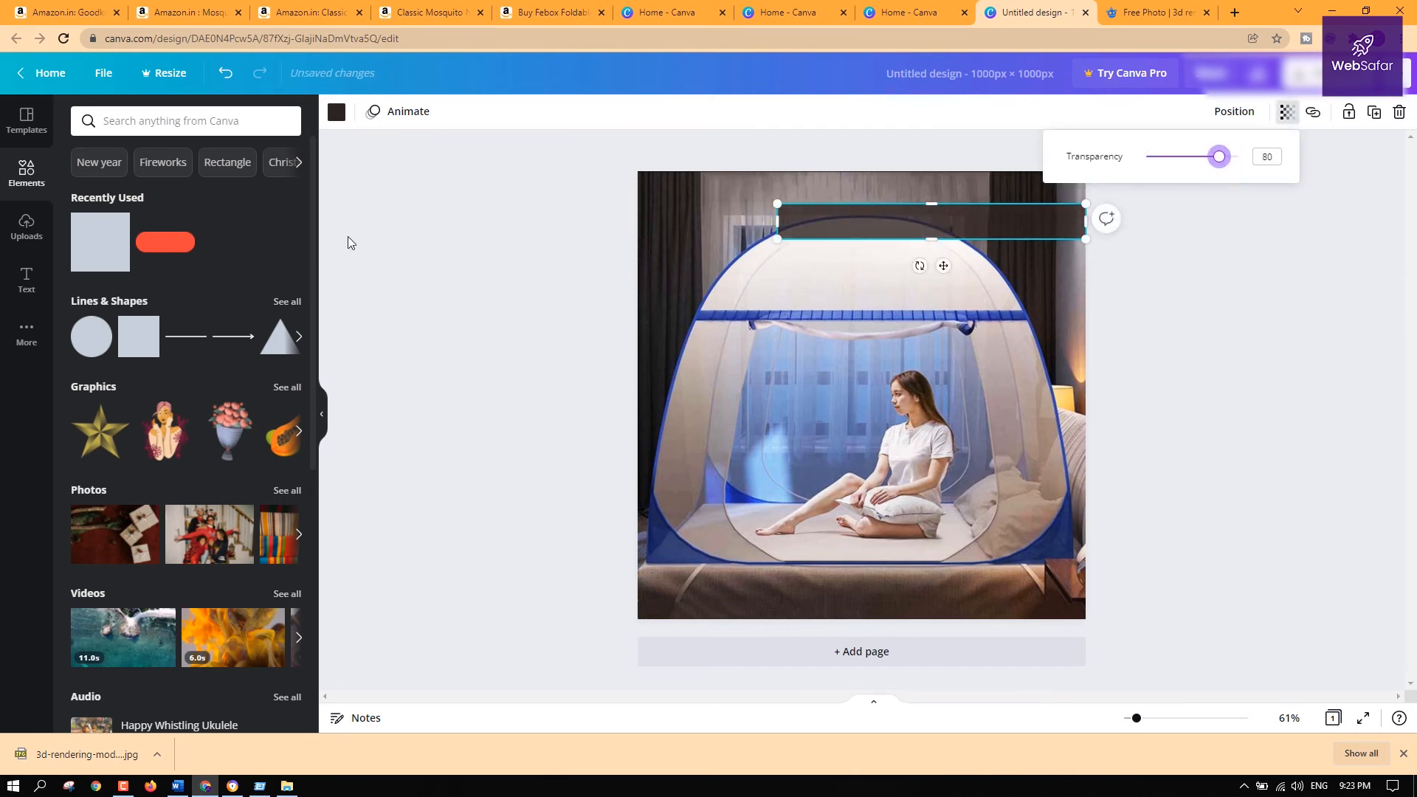
left_click(335, 113)
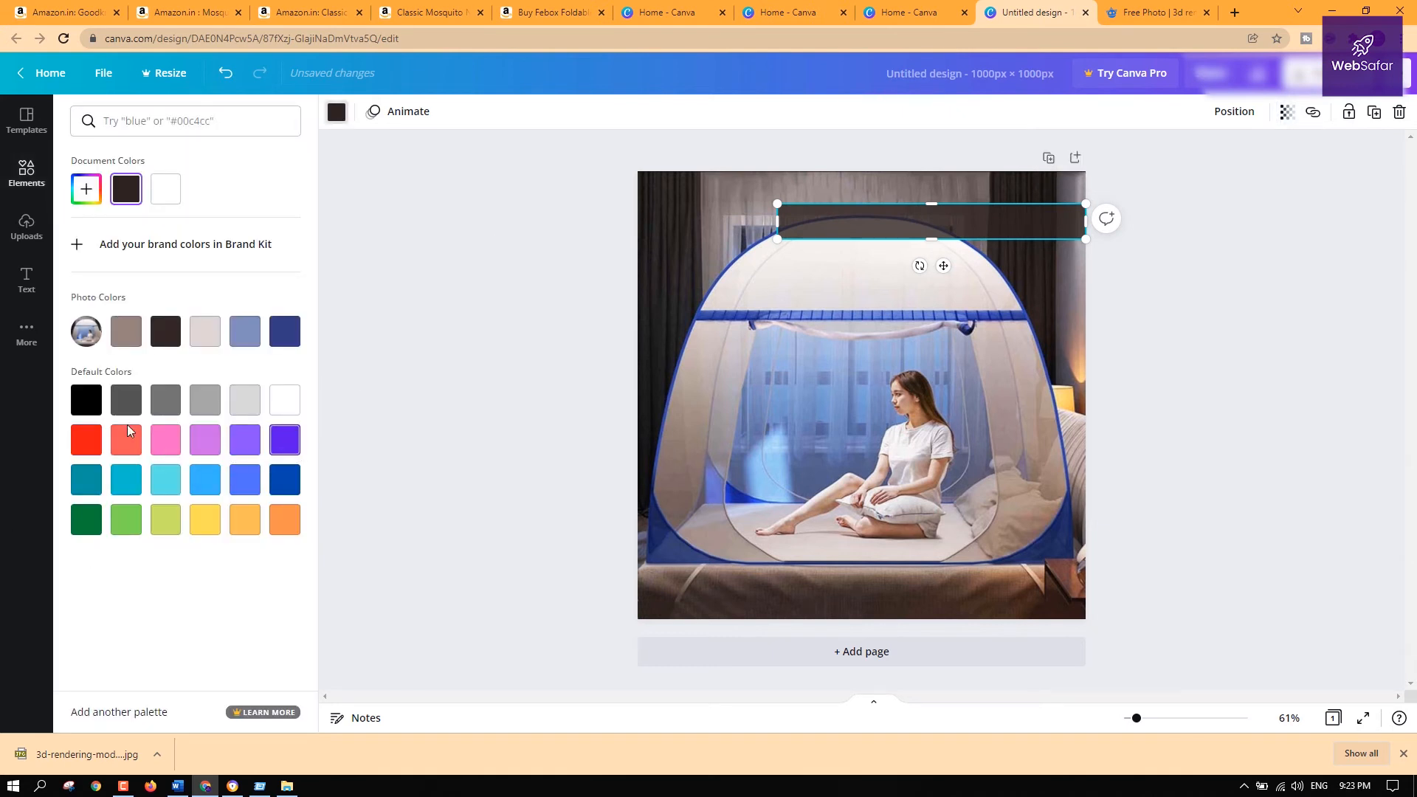
left_click(86, 400)
Move the black bar slightly higher on the photo, just above the tent's top, keeping it against the page's right edge
left_click(975, 228)
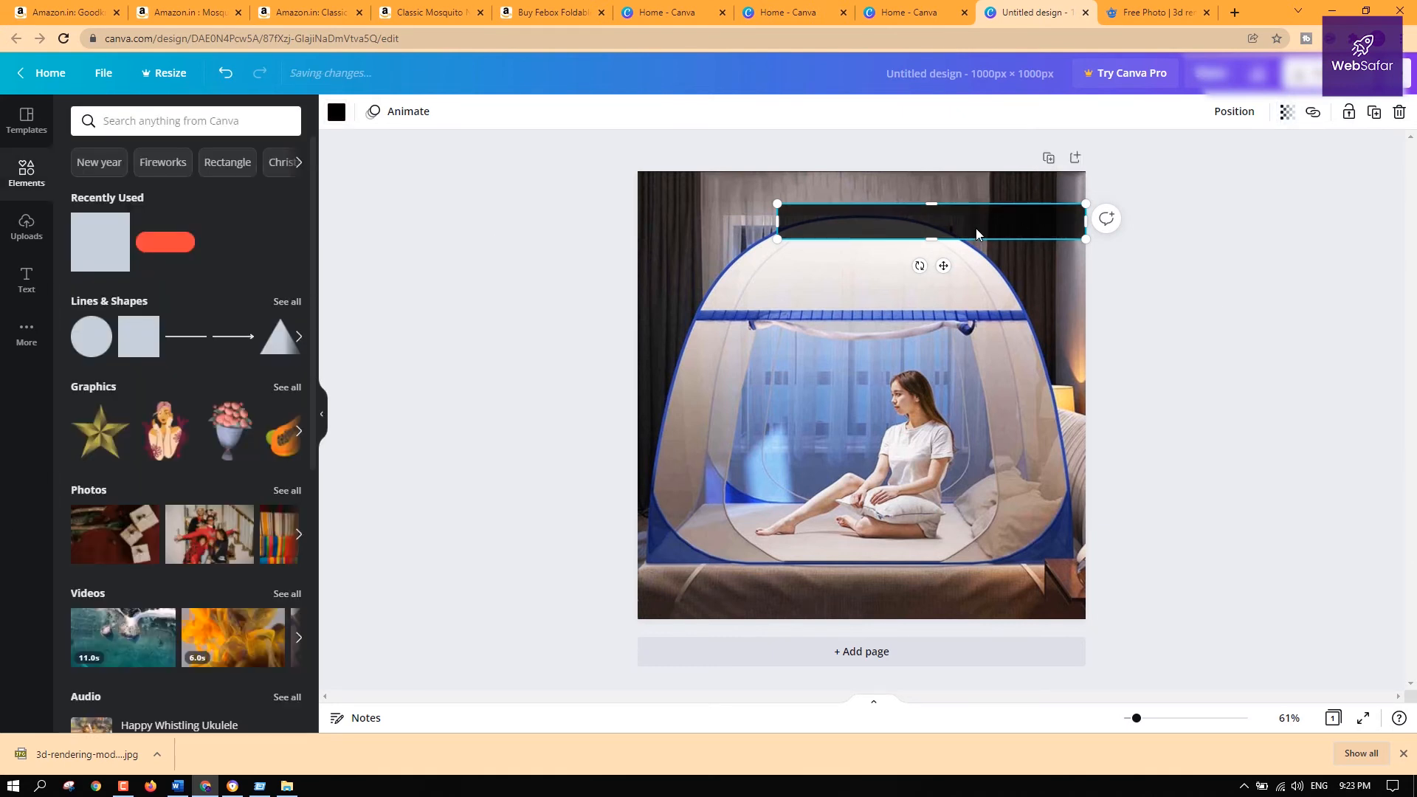
left_click_drag(975, 228, 978, 211)
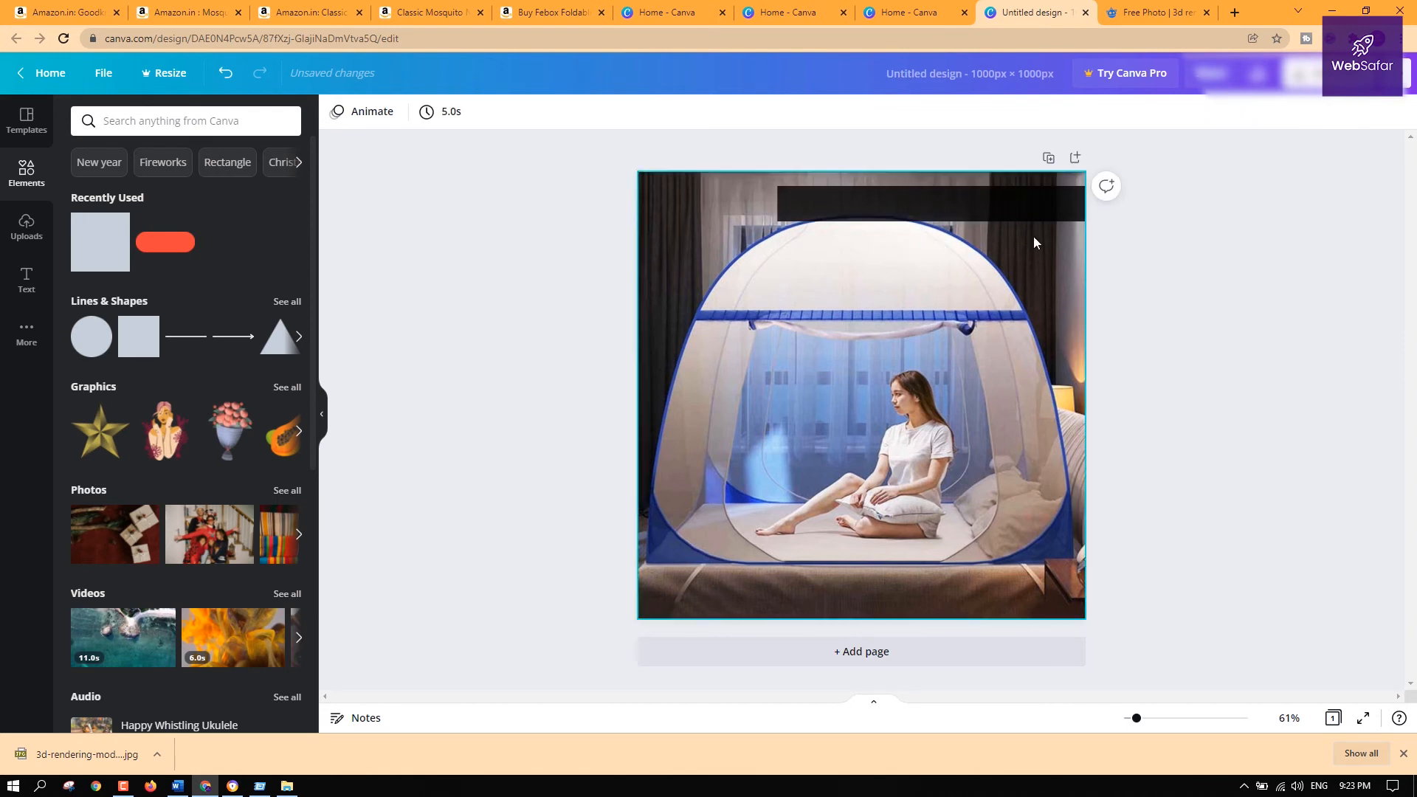
left_click(1268, 329)
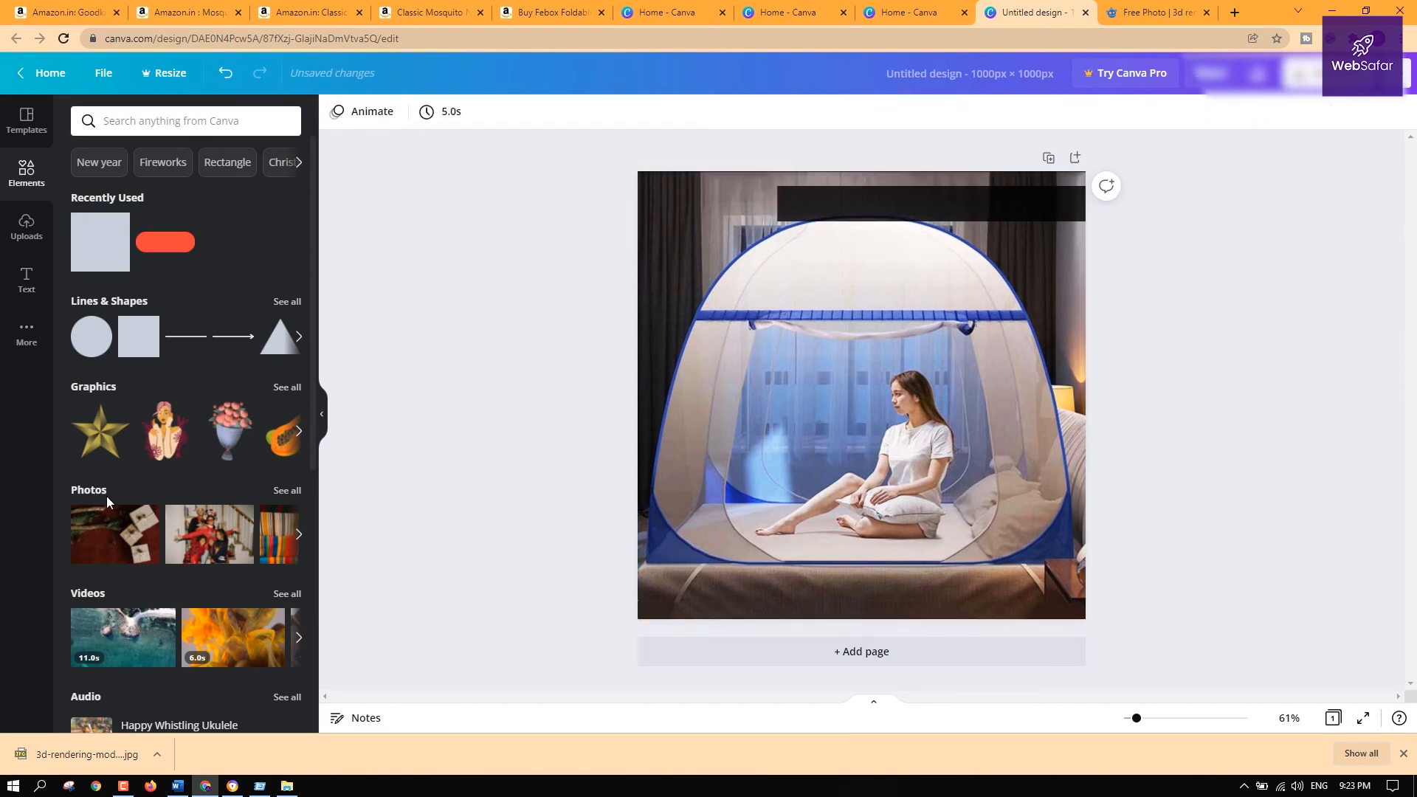
Add a subheading reading "Double bed king size net" and format it in uppercase
left_click(26, 279)
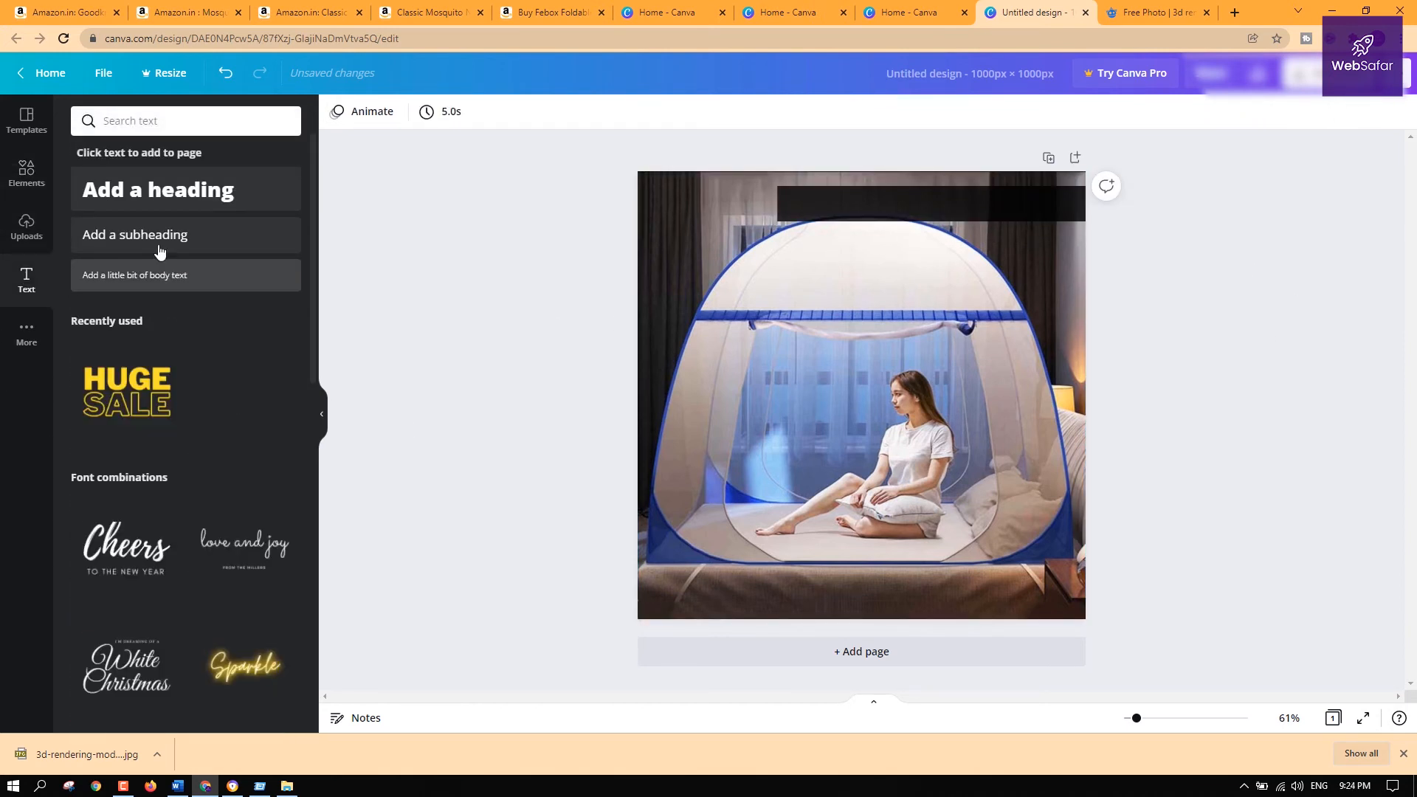
left_click(200, 236)
type("Double bed king size net")
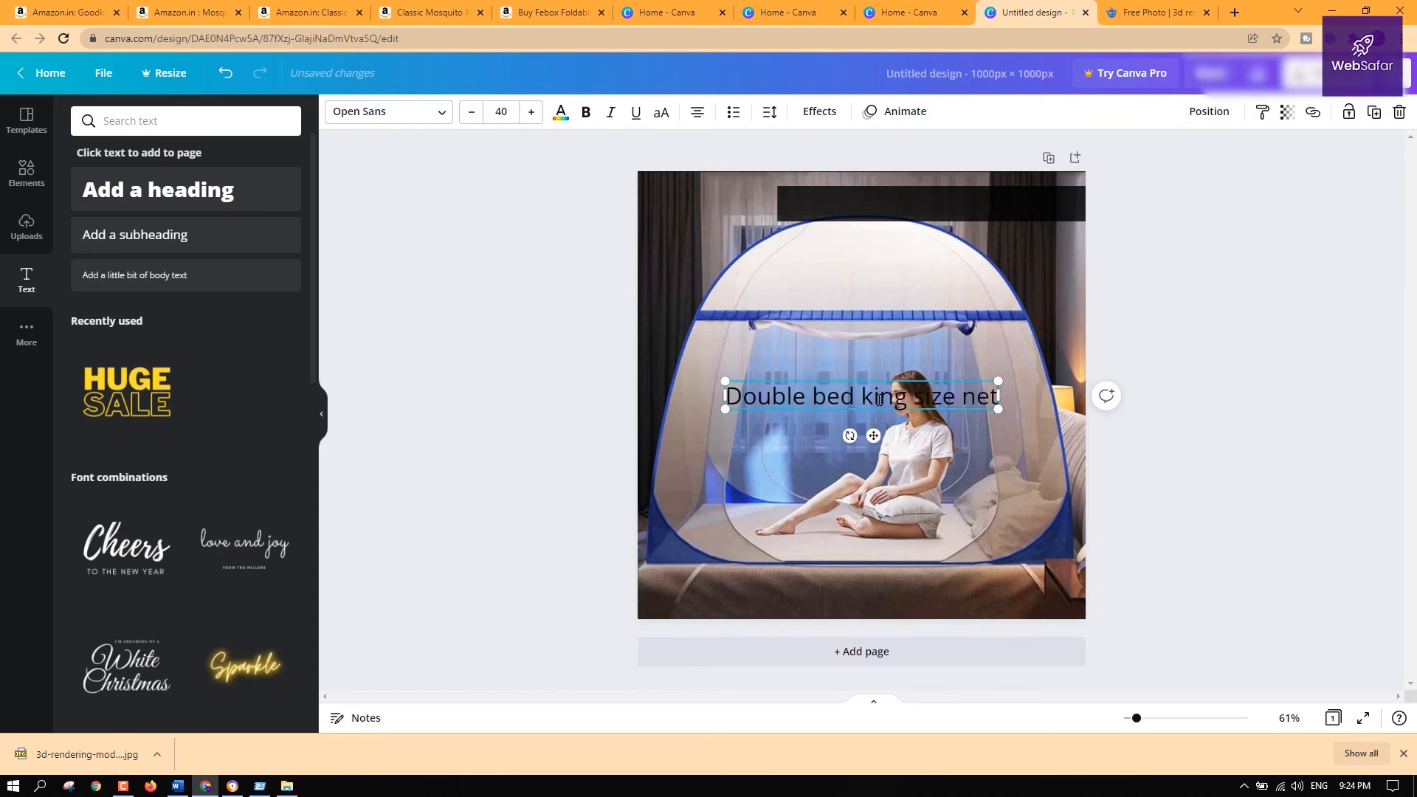
triple_click(875, 398)
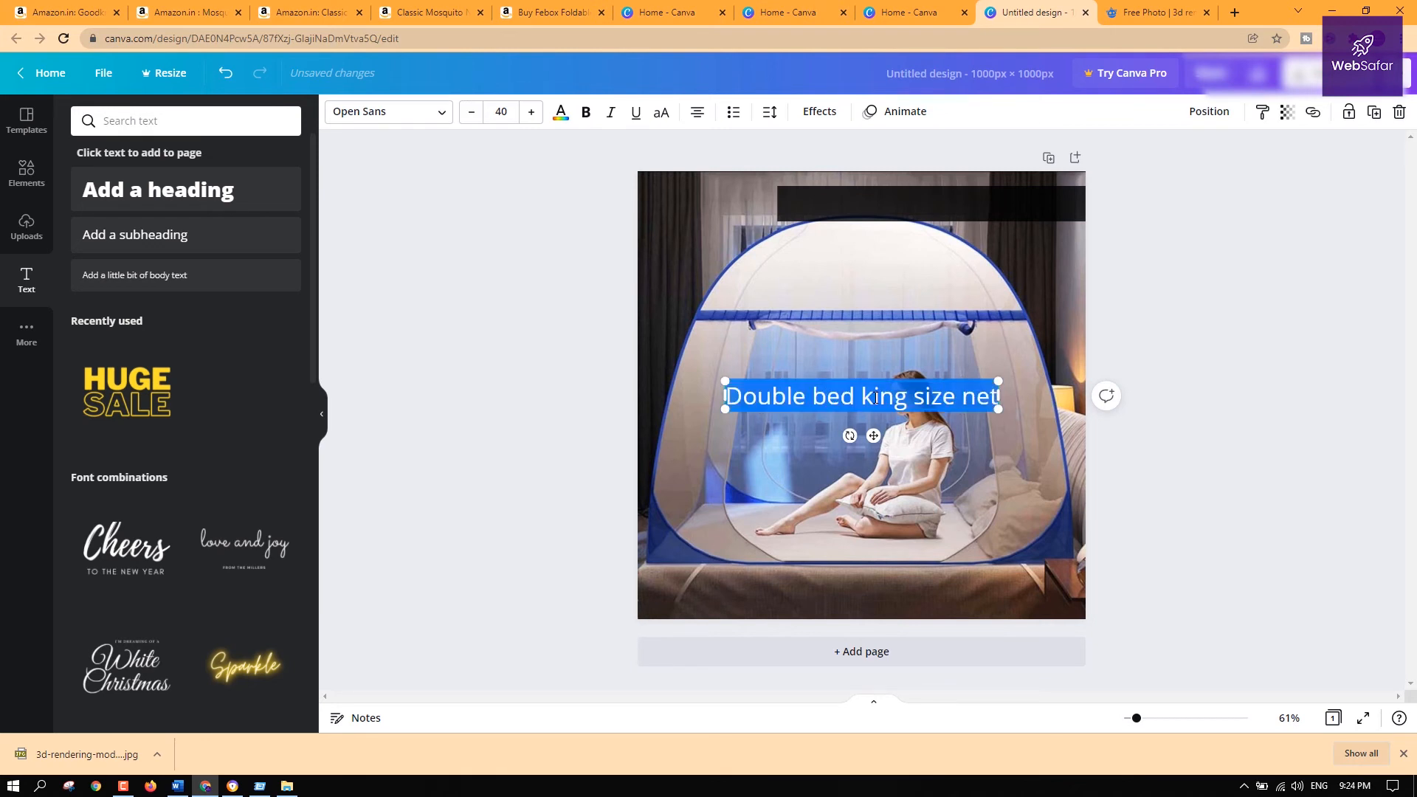
left_click(662, 118)
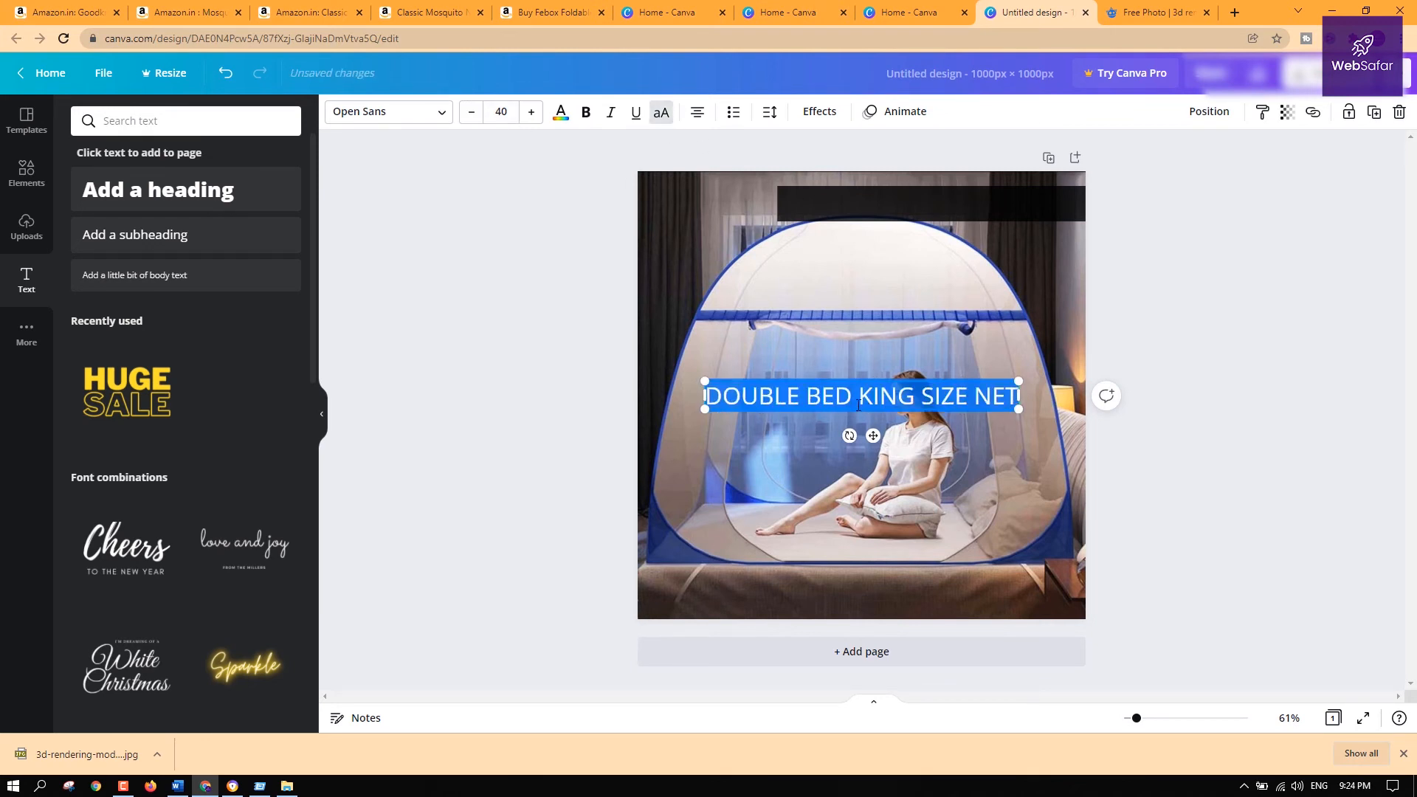
left_click(1237, 243)
Place the "DOUBLE BED KING SIZE NET" text on the black bar, coloured white and scaled down to font size 32.9
left_click_drag(897, 383, 969, 193)
left_click(561, 112)
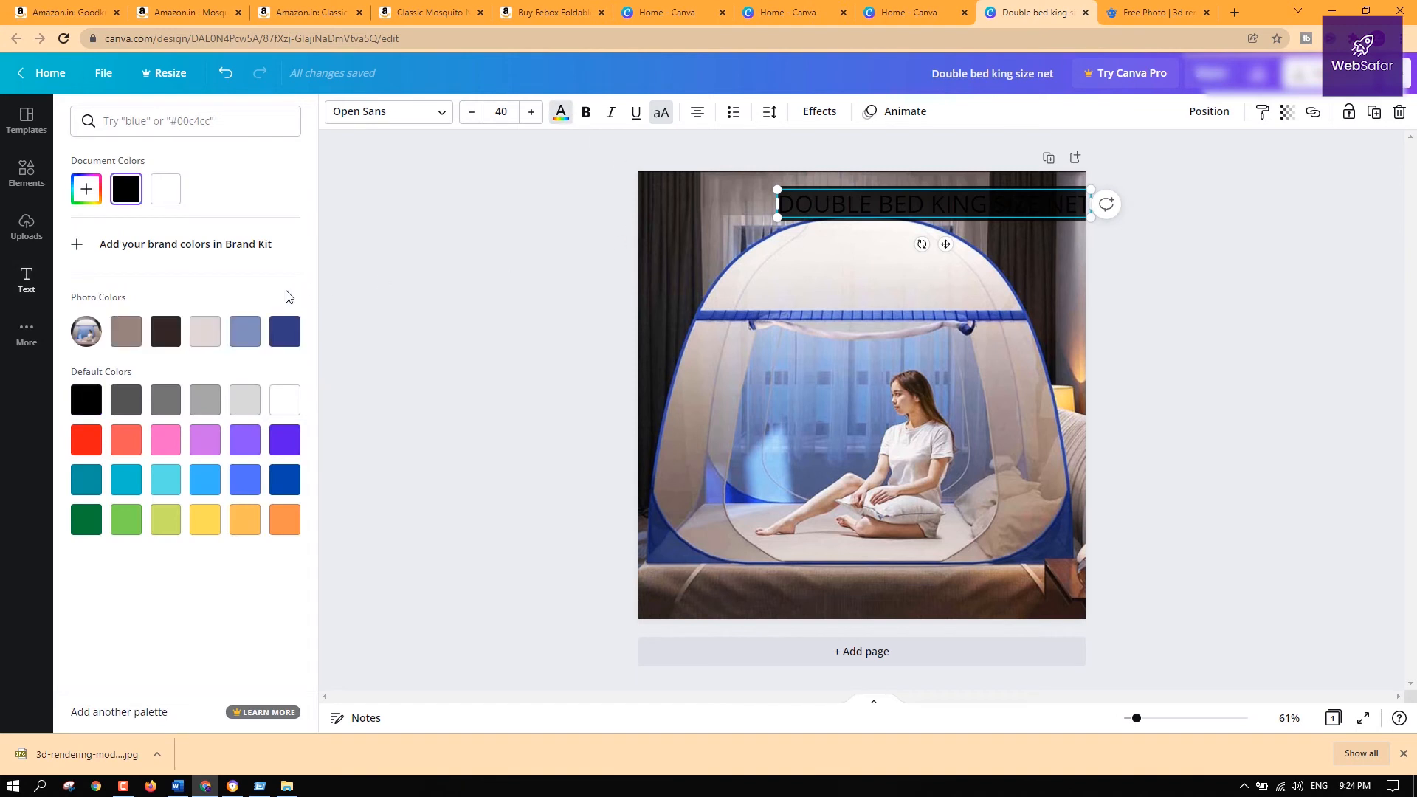
left_click(278, 403)
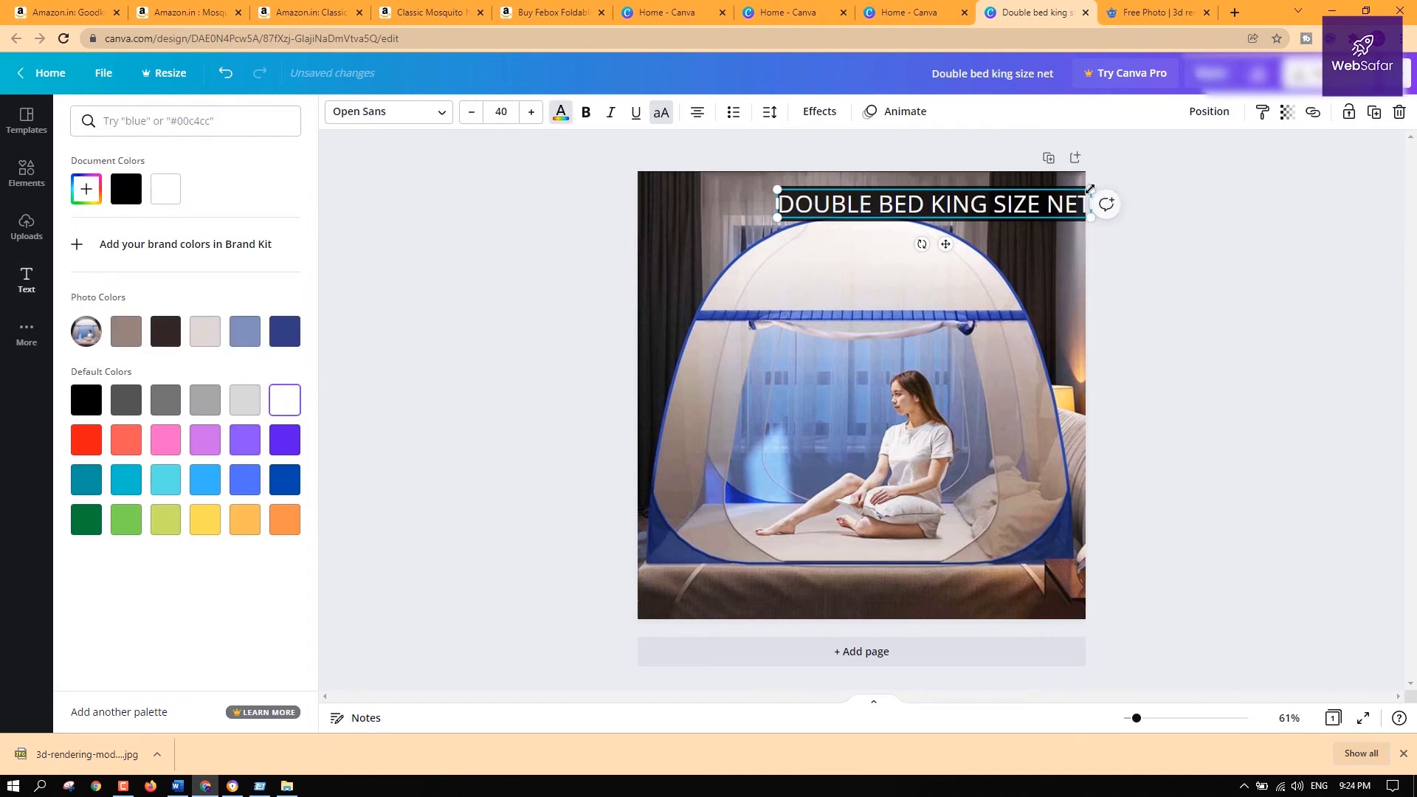
left_click_drag(1091, 189, 1048, 201)
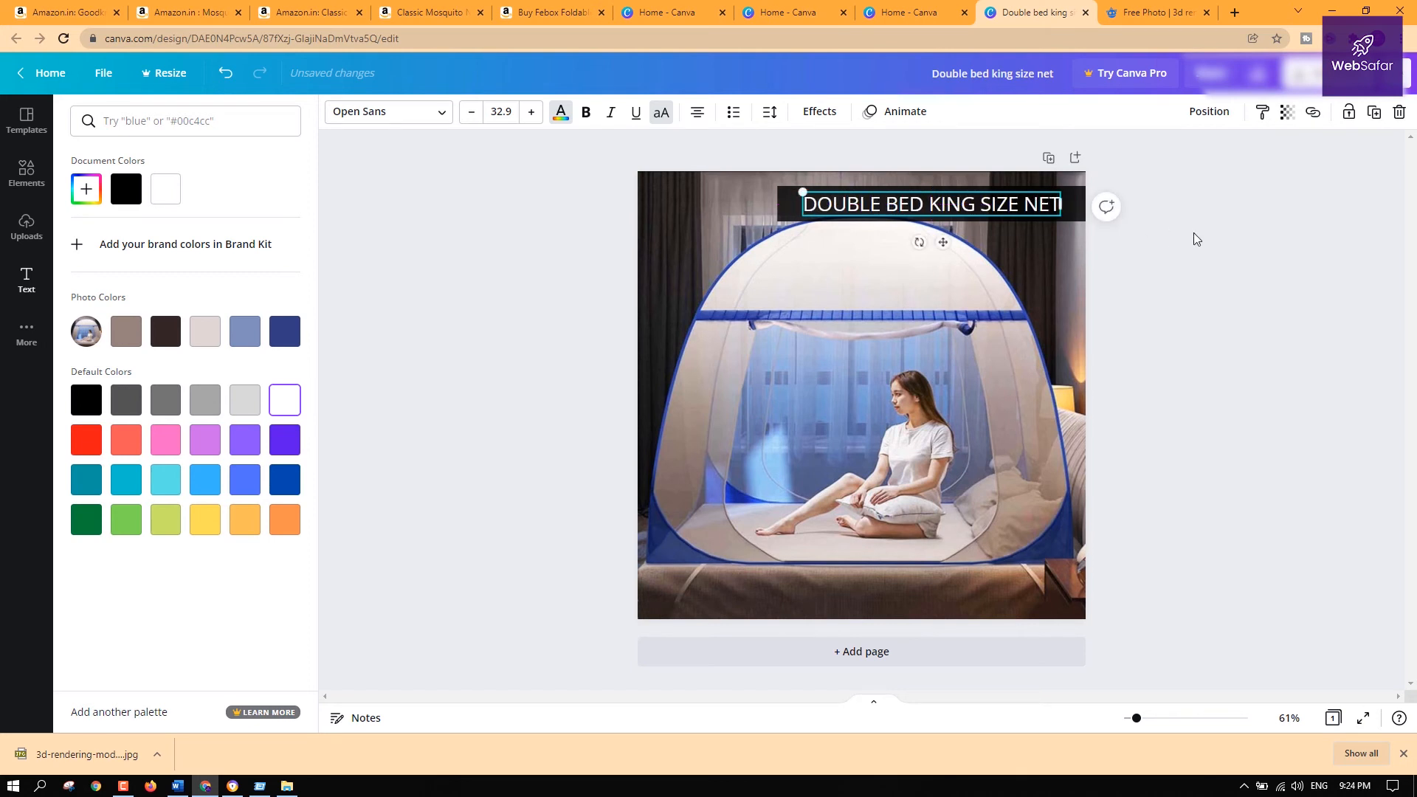
left_click(1194, 233)
left_click(1153, 341)
Make the "DOUBLE BED KING SIZE NET" headline bold
left_click(990, 210)
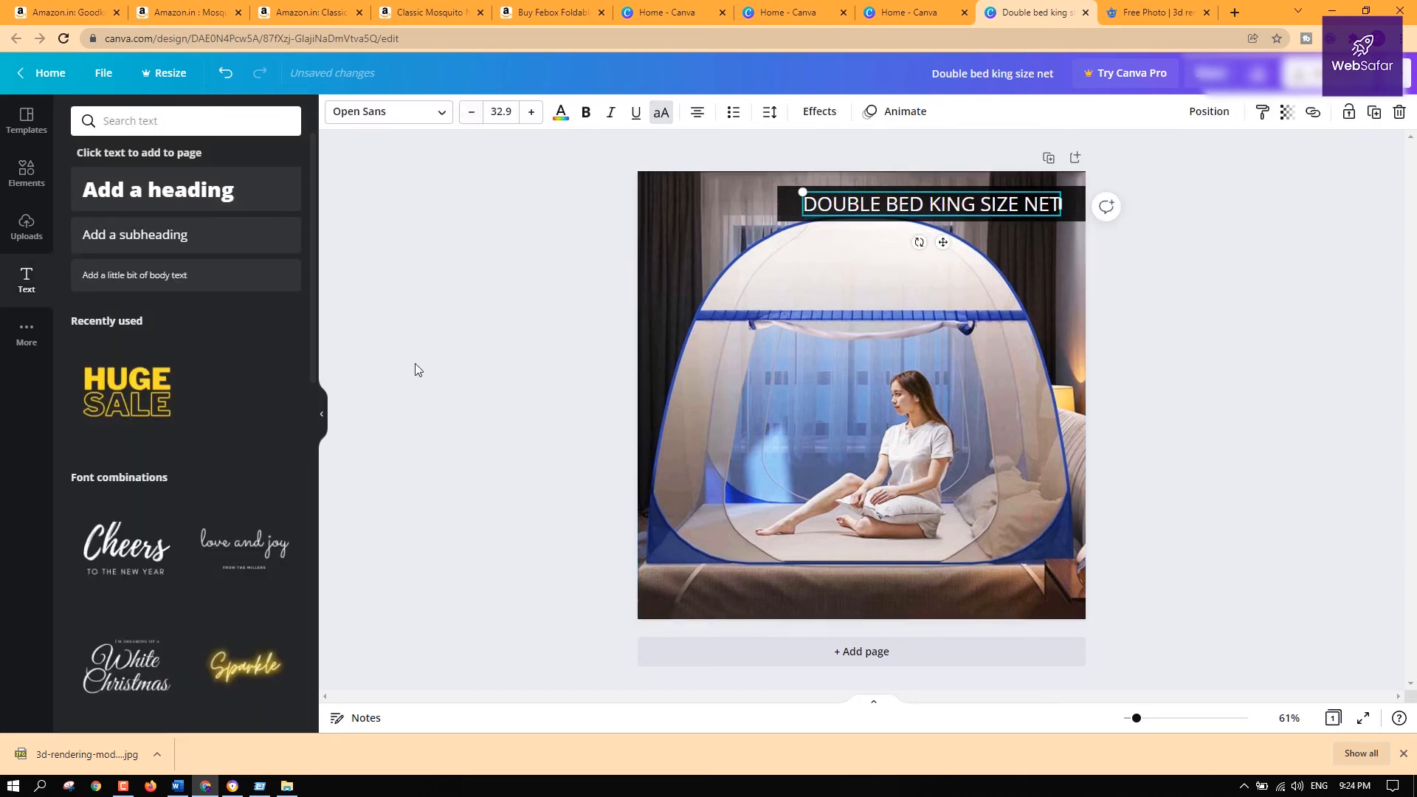
left_click(585, 115)
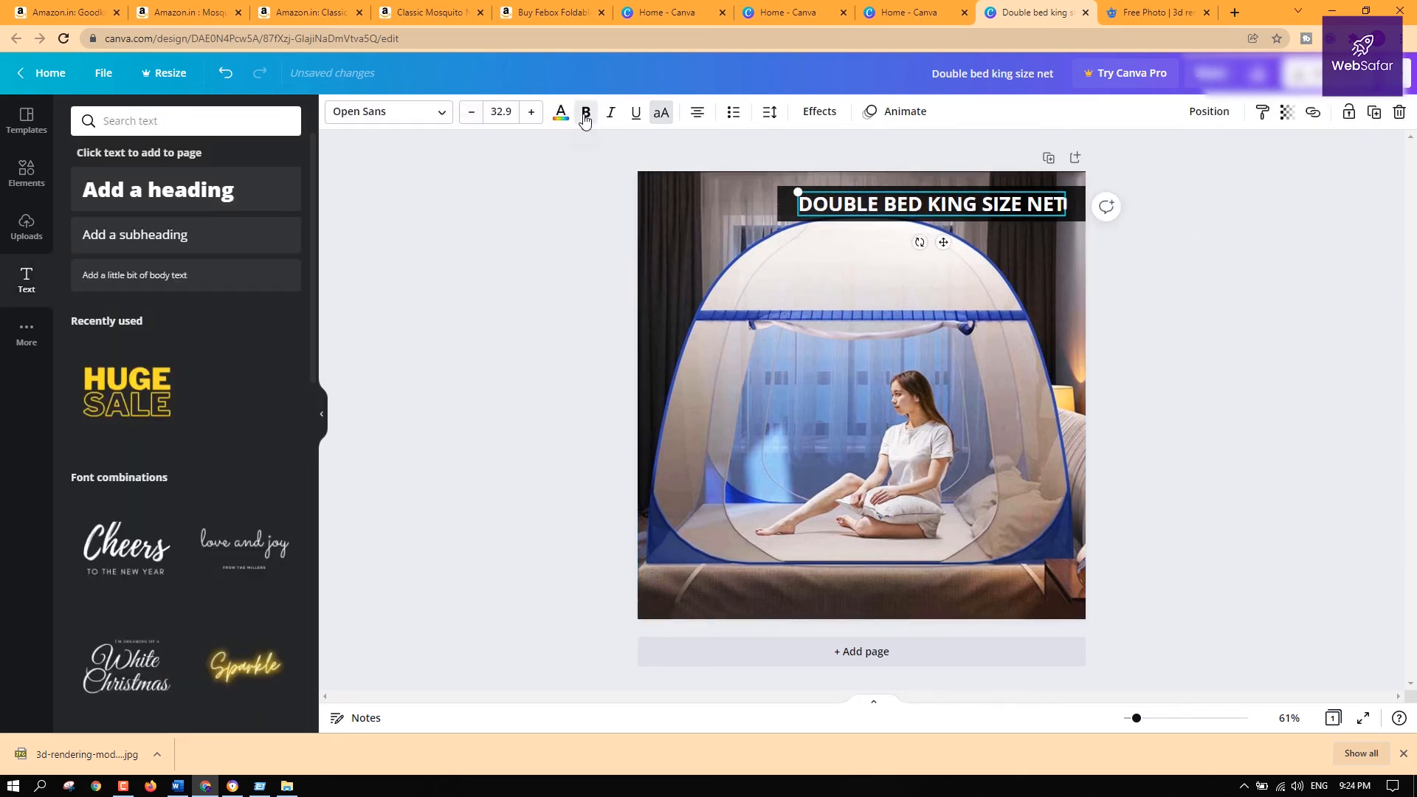
left_click(1290, 293)
left_click(1020, 207)
left_click(1374, 299)
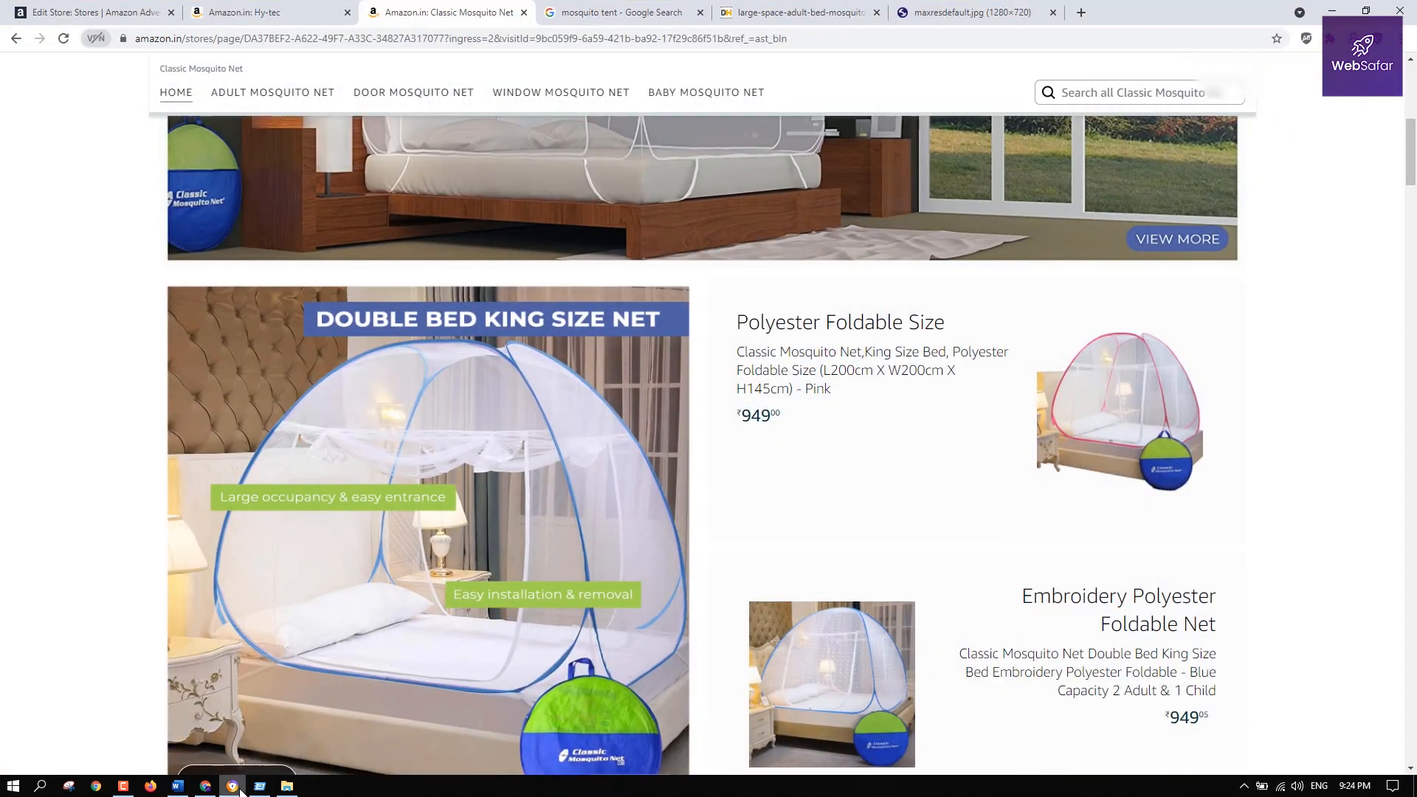
Switch from the Amazon store page to the Canva design and open the colour choices for the black headline bar
left_click(260, 785)
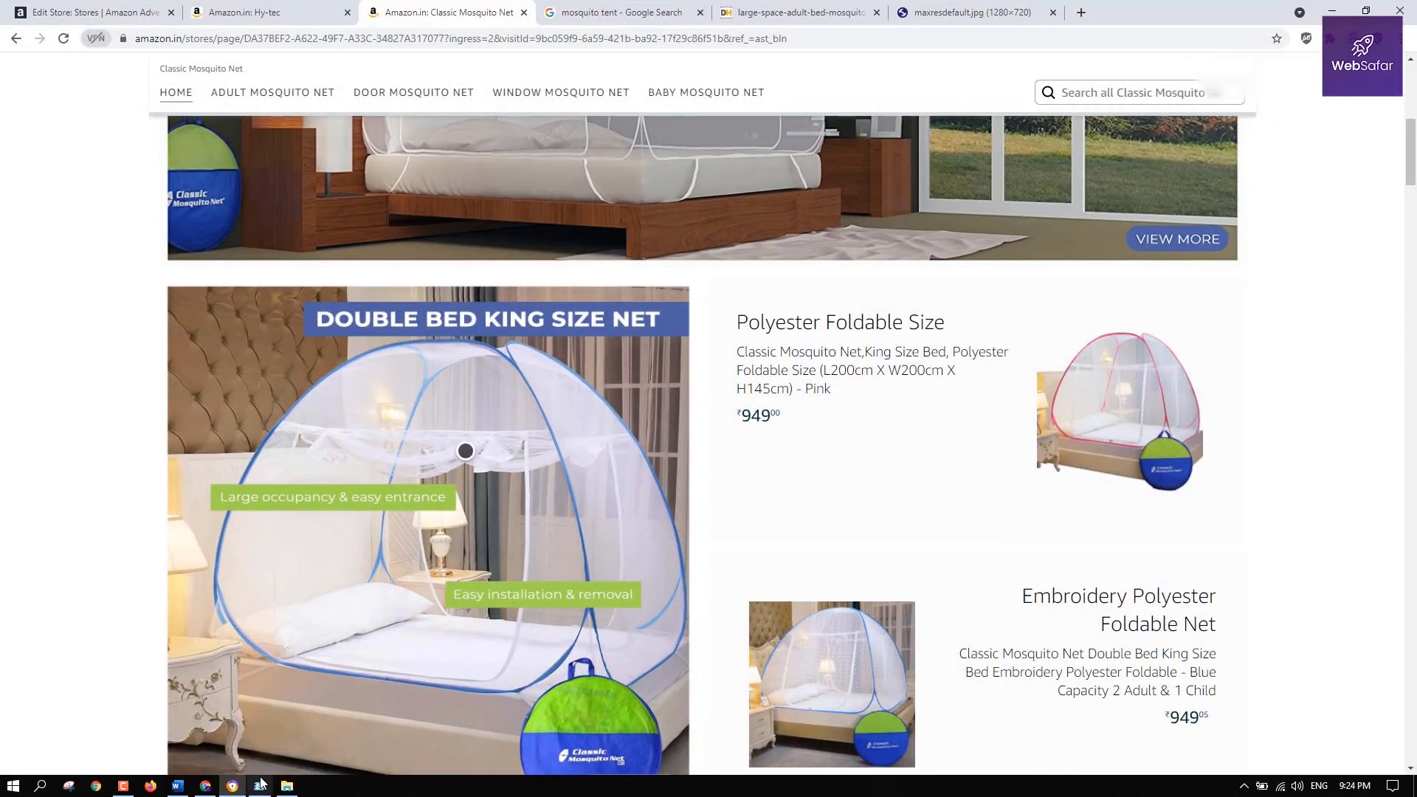
left_click(206, 786)
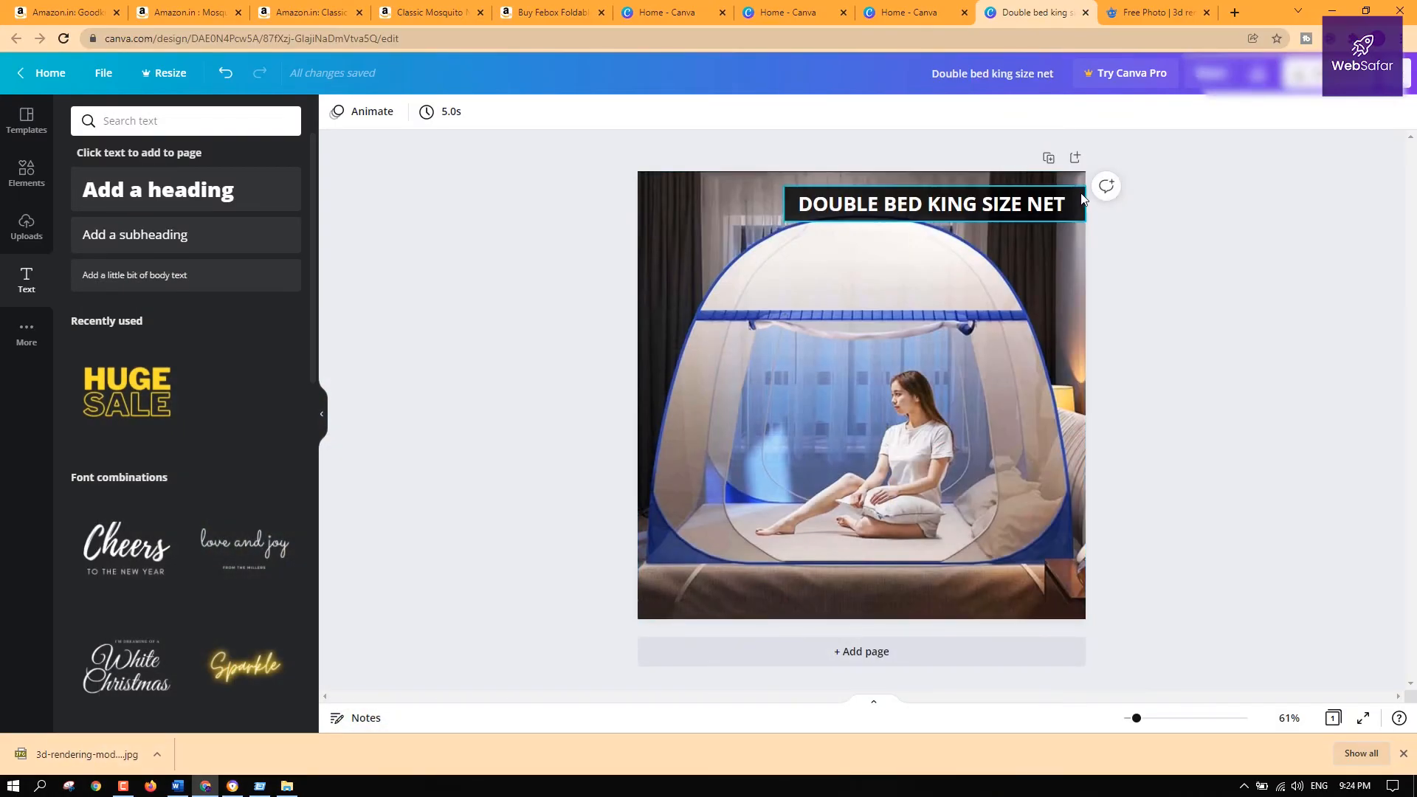
left_click(932, 205)
left_click(337, 111)
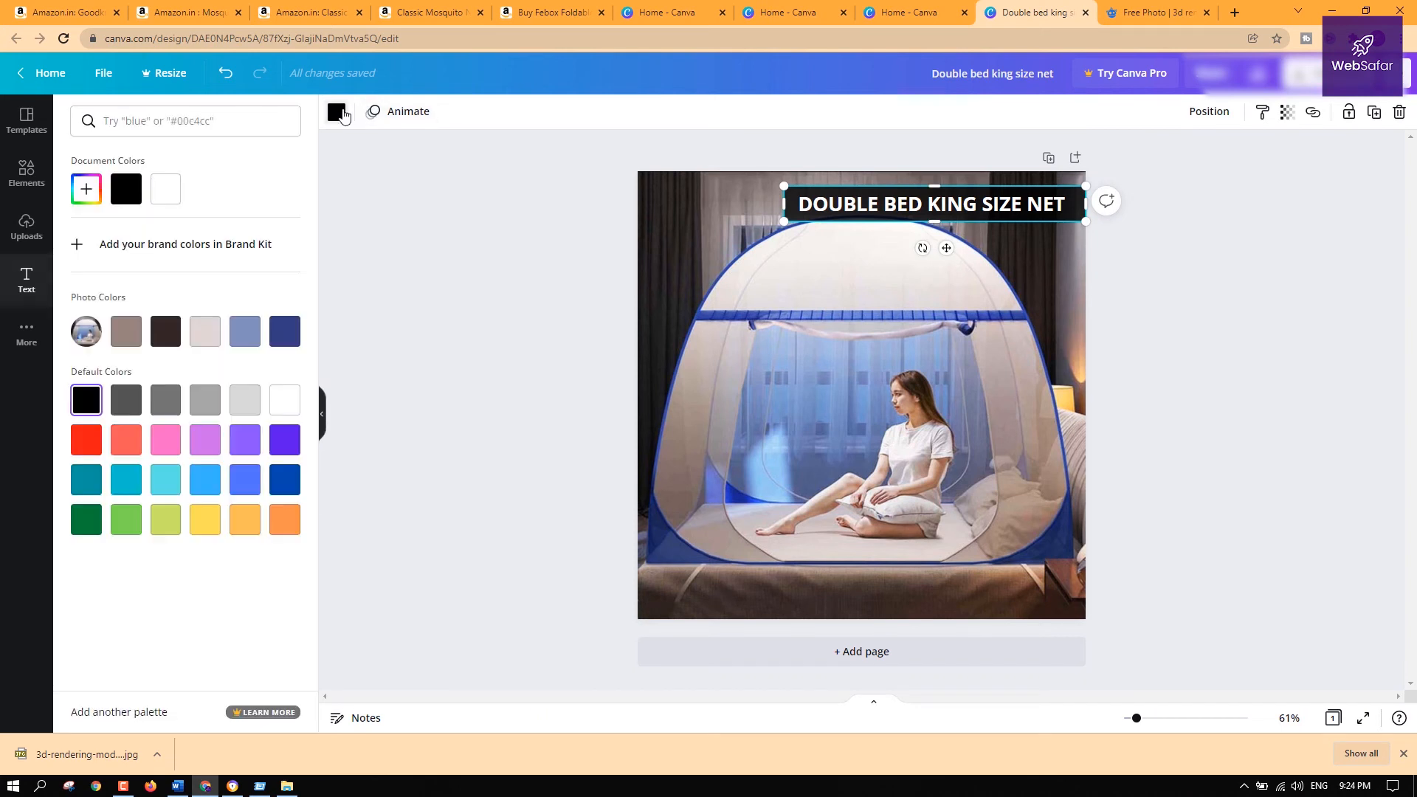
Try dark blue, green and lime fills on the bar behind the "DOUBLE BED KING SIZE NET" headline
left_click(283, 331)
left_click(258, 330)
left_click(283, 330)
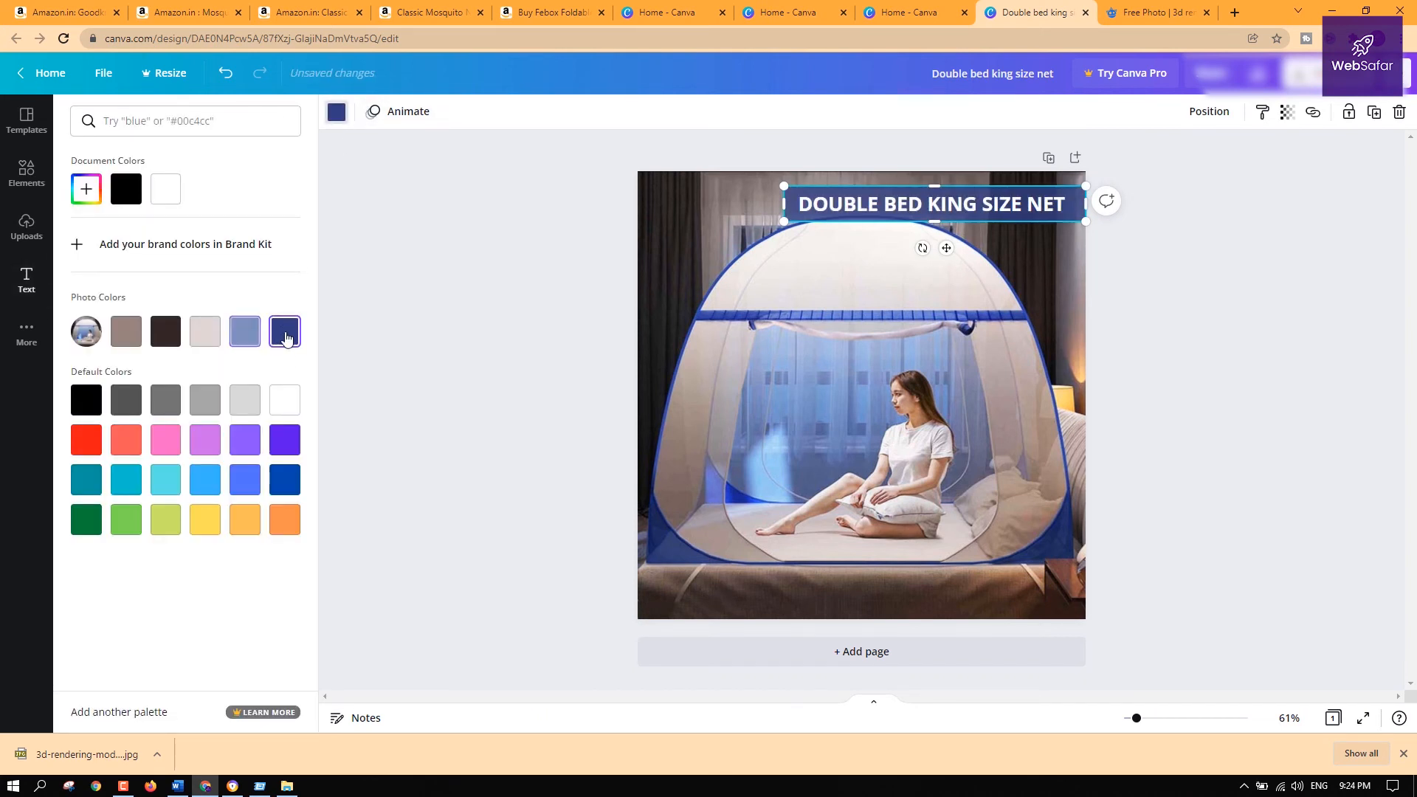
left_click(284, 440)
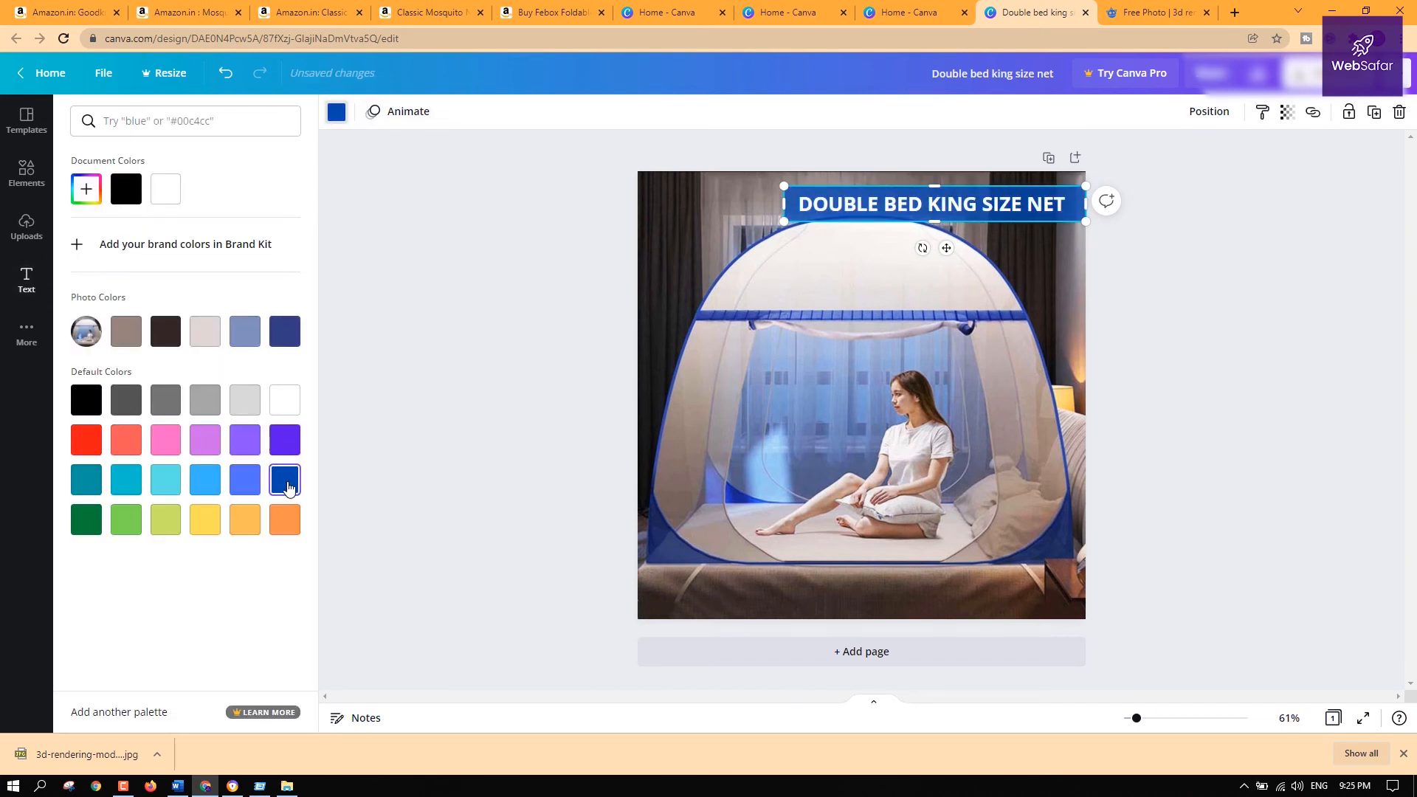
left_click(83, 527)
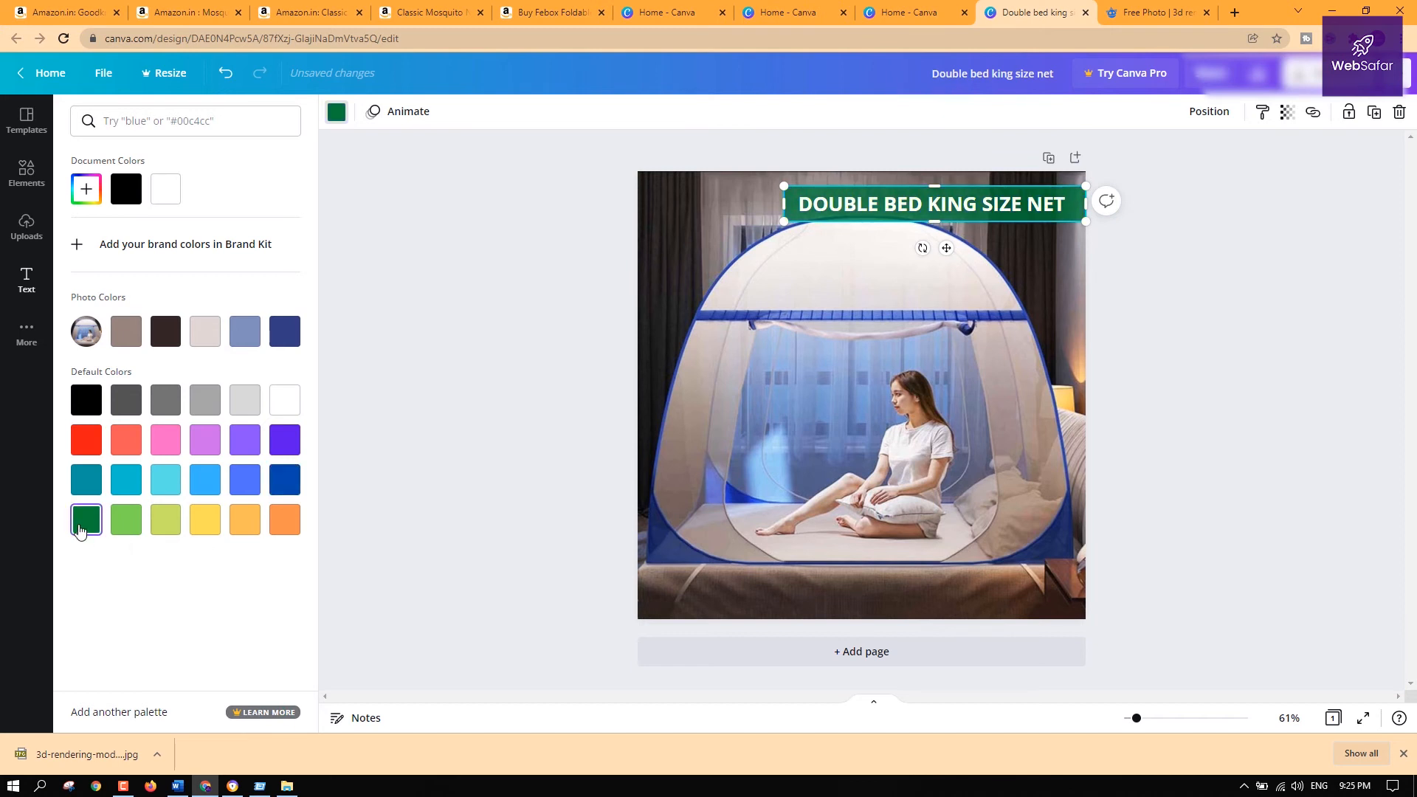
left_click(153, 523)
Give the headline bar the custom dark purple fill #50015D
left_click(86, 189)
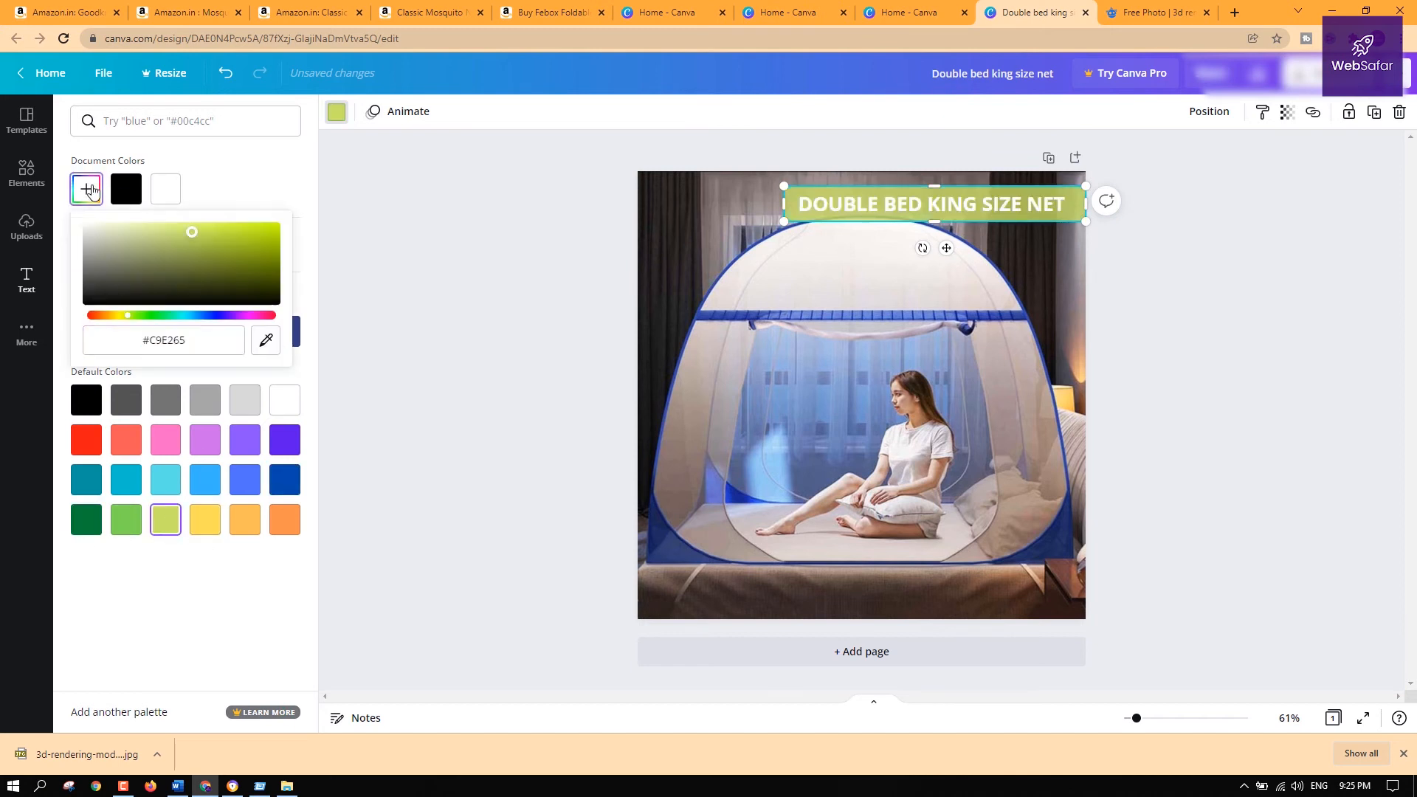
left_click_drag(224, 320, 276, 268)
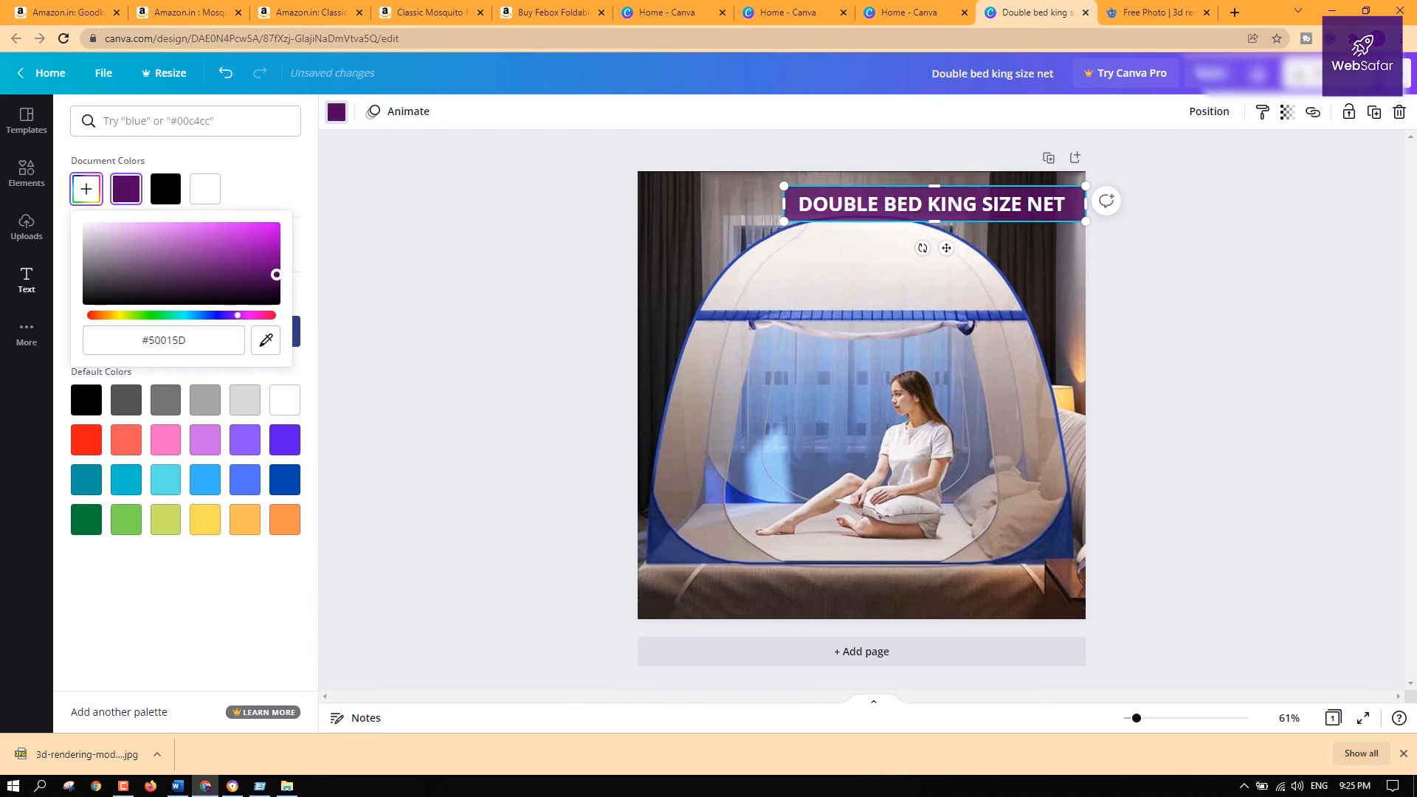
left_click(1297, 305)
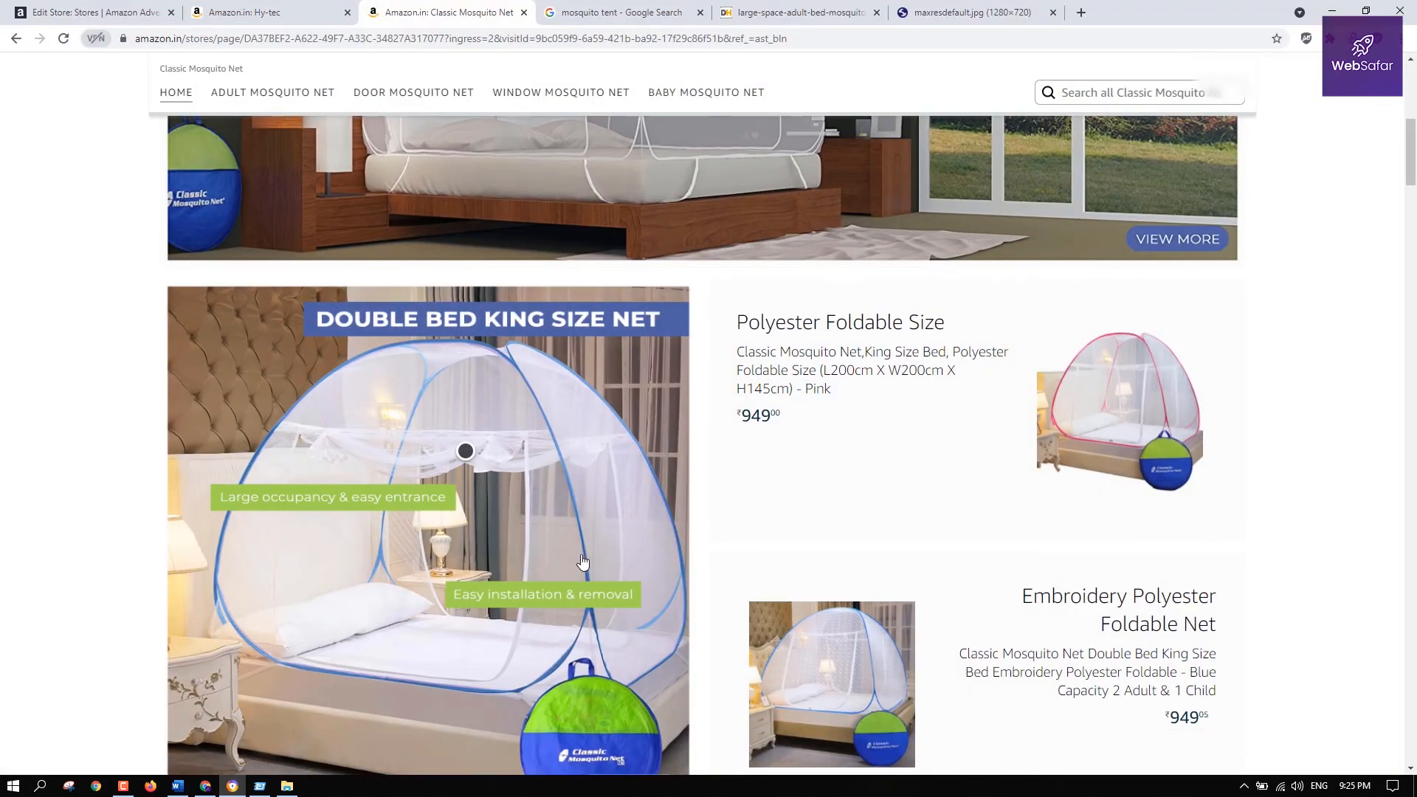
Duplicate the headline text with its purple bar, scale the copy to font size 22 and place it over the tent's left side
scroll(583, 562, "down", 7)
scroll(562, 525, "up", 4)
scroll(563, 525, "up", 3)
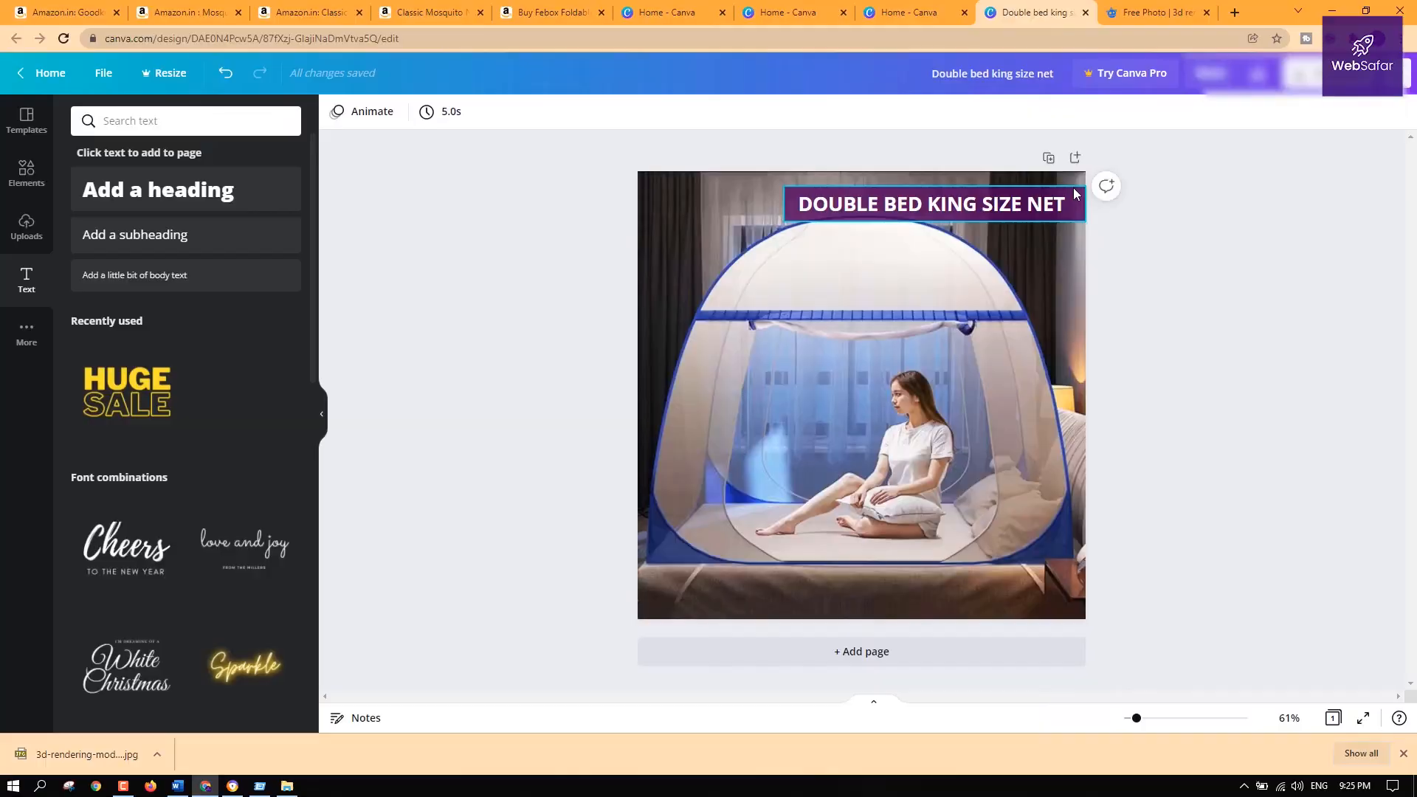
left_click(1074, 190)
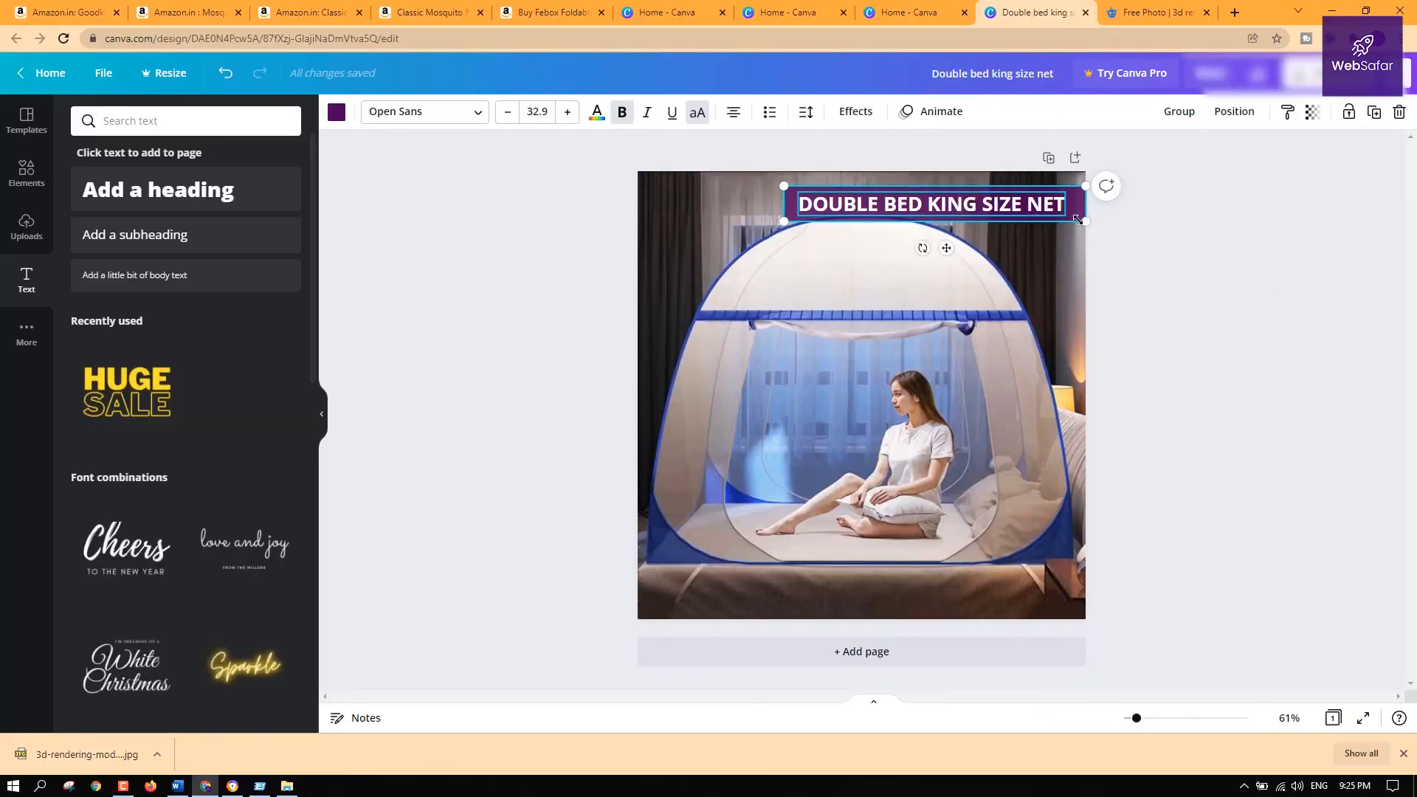
right_click(1051, 212)
left_click(1091, 227)
right_click(882, 379)
left_click(960, 431)
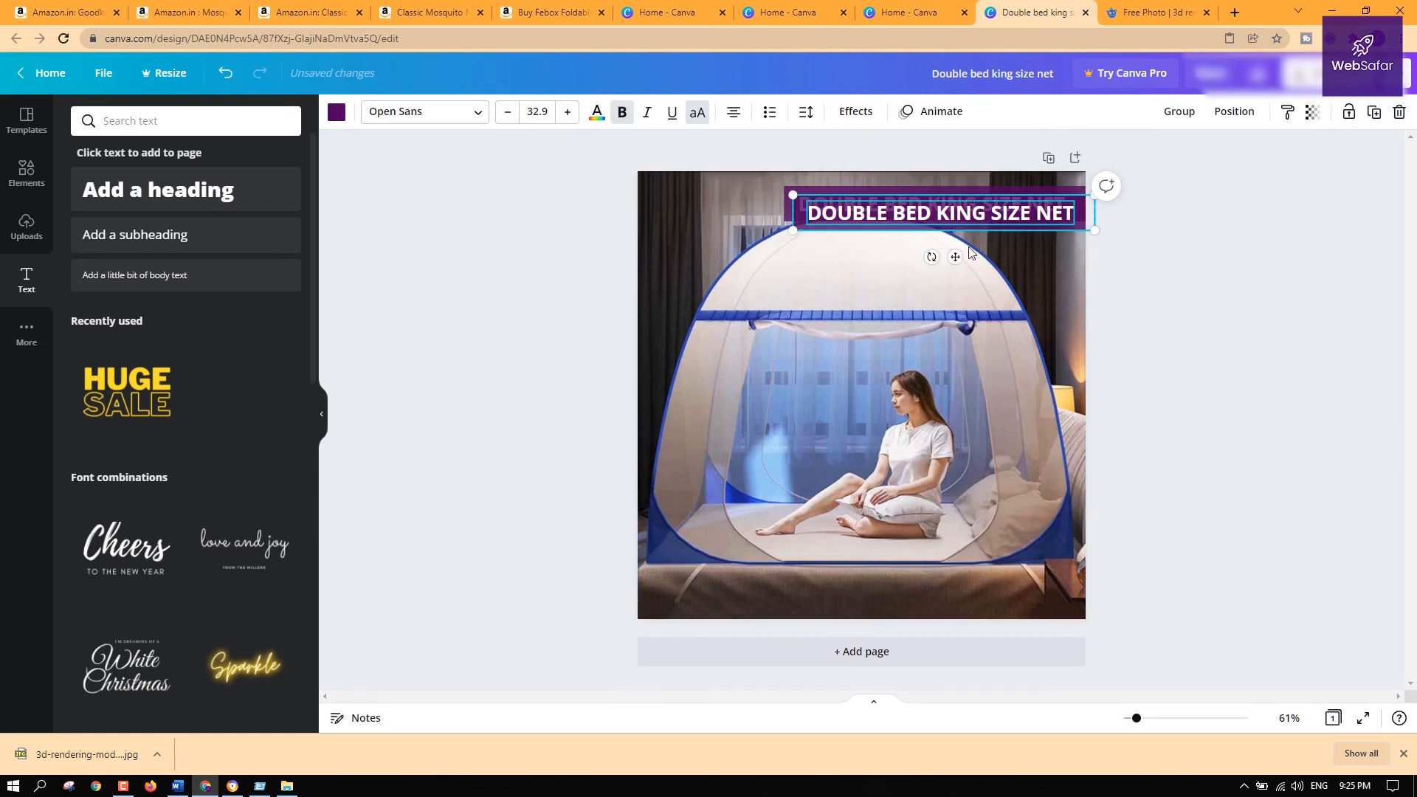
left_click_drag(969, 221, 846, 461)
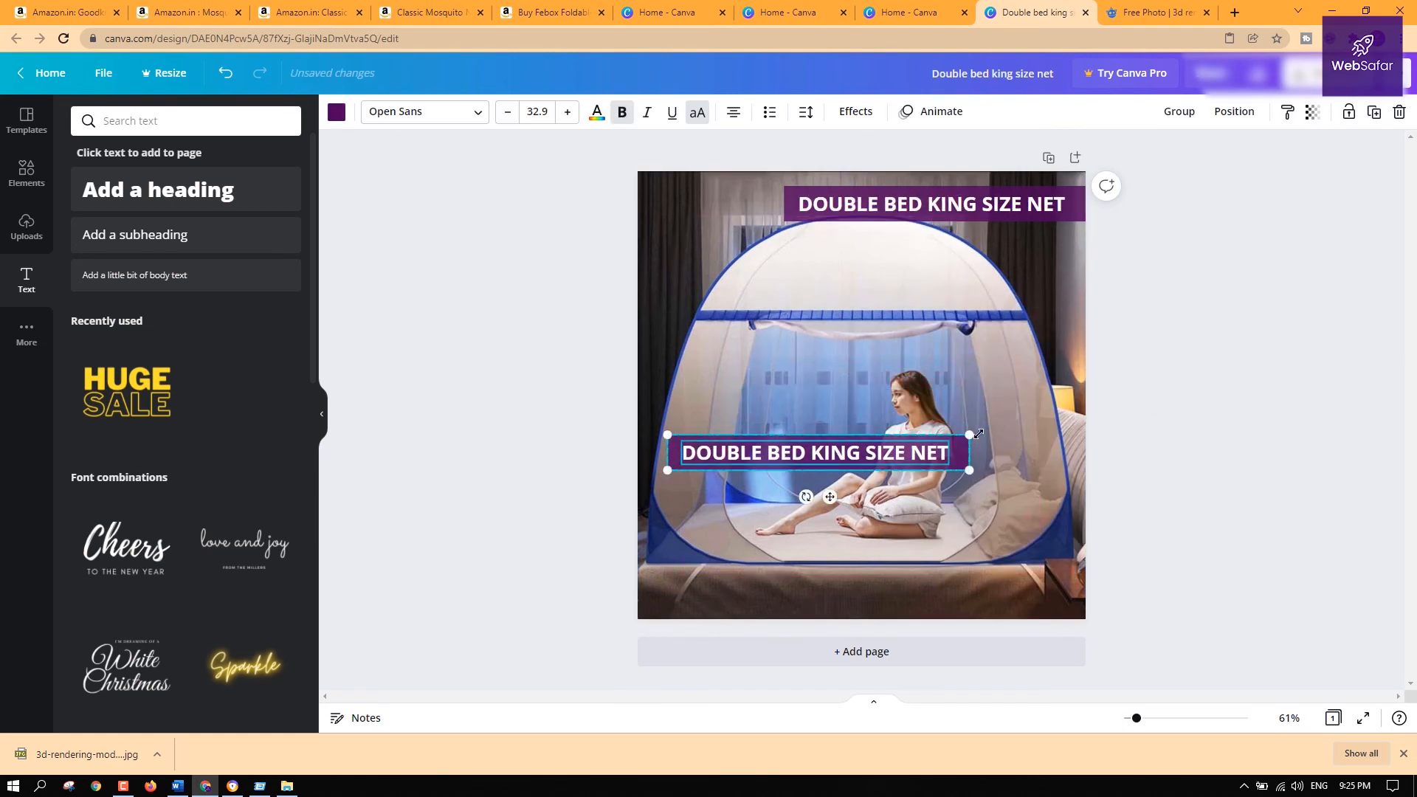
left_click_drag(932, 442, 819, 386)
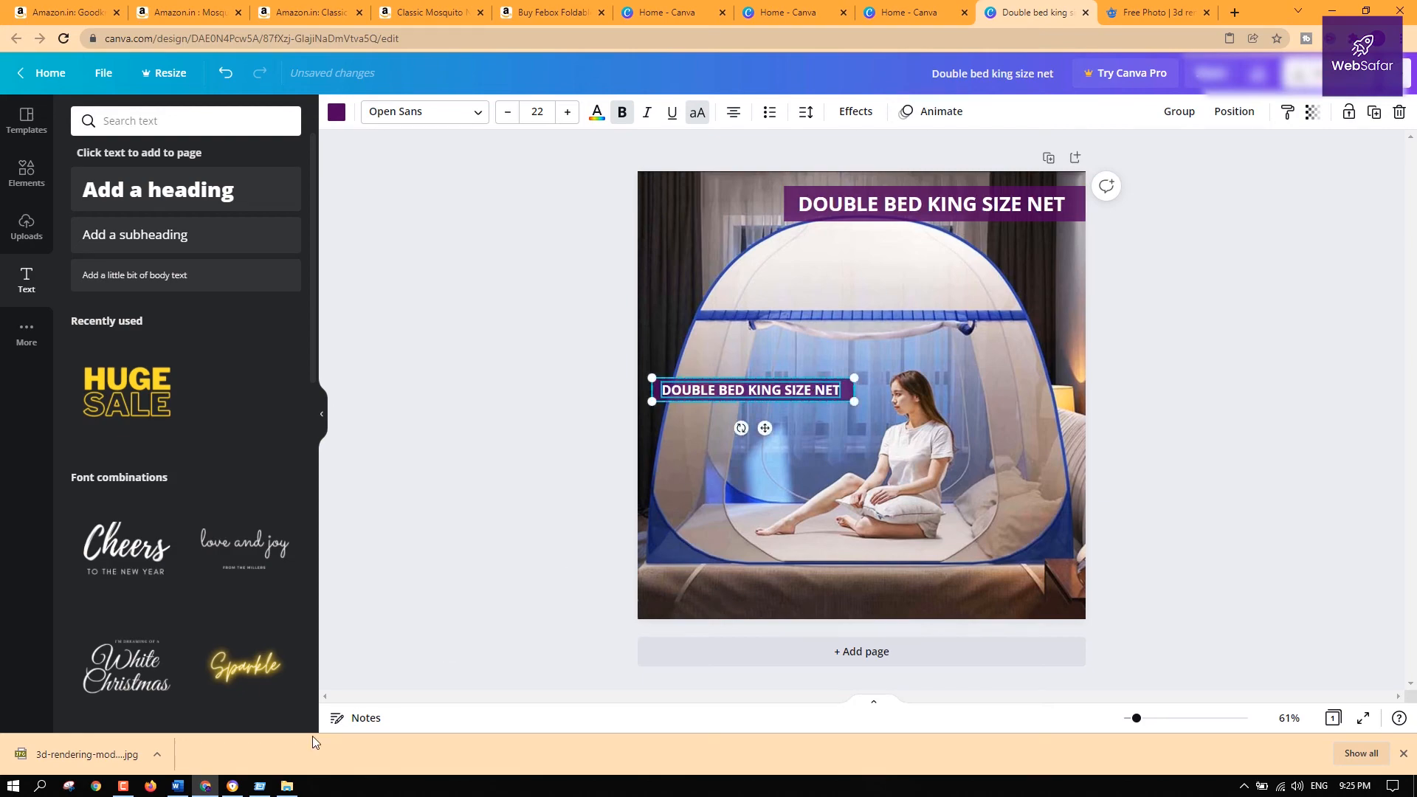
Replace the duplicated text with "Large occupancy & easy entrance" and turn off its uppercase formatting
left_click(253, 788)
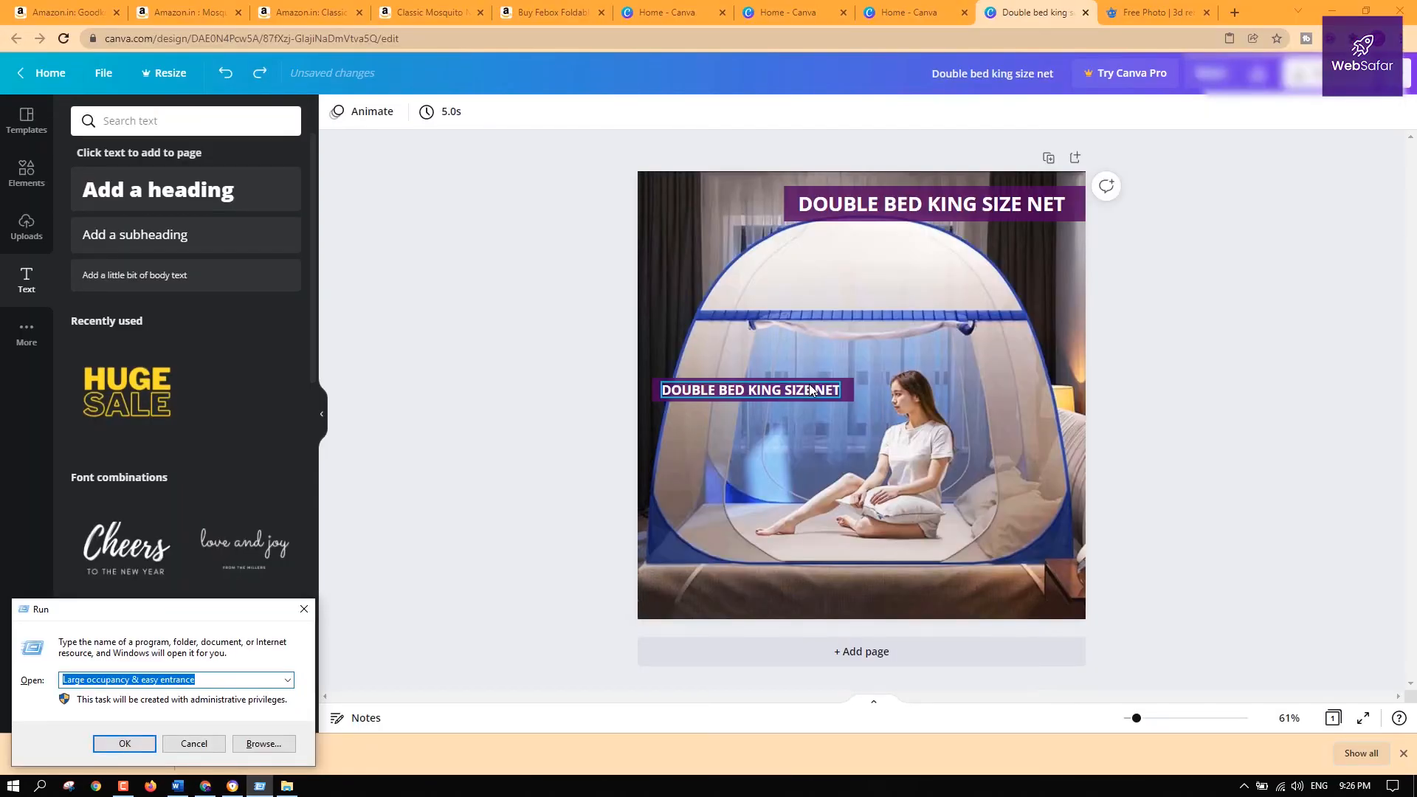
left_click(1124, 362)
double_click(776, 387)
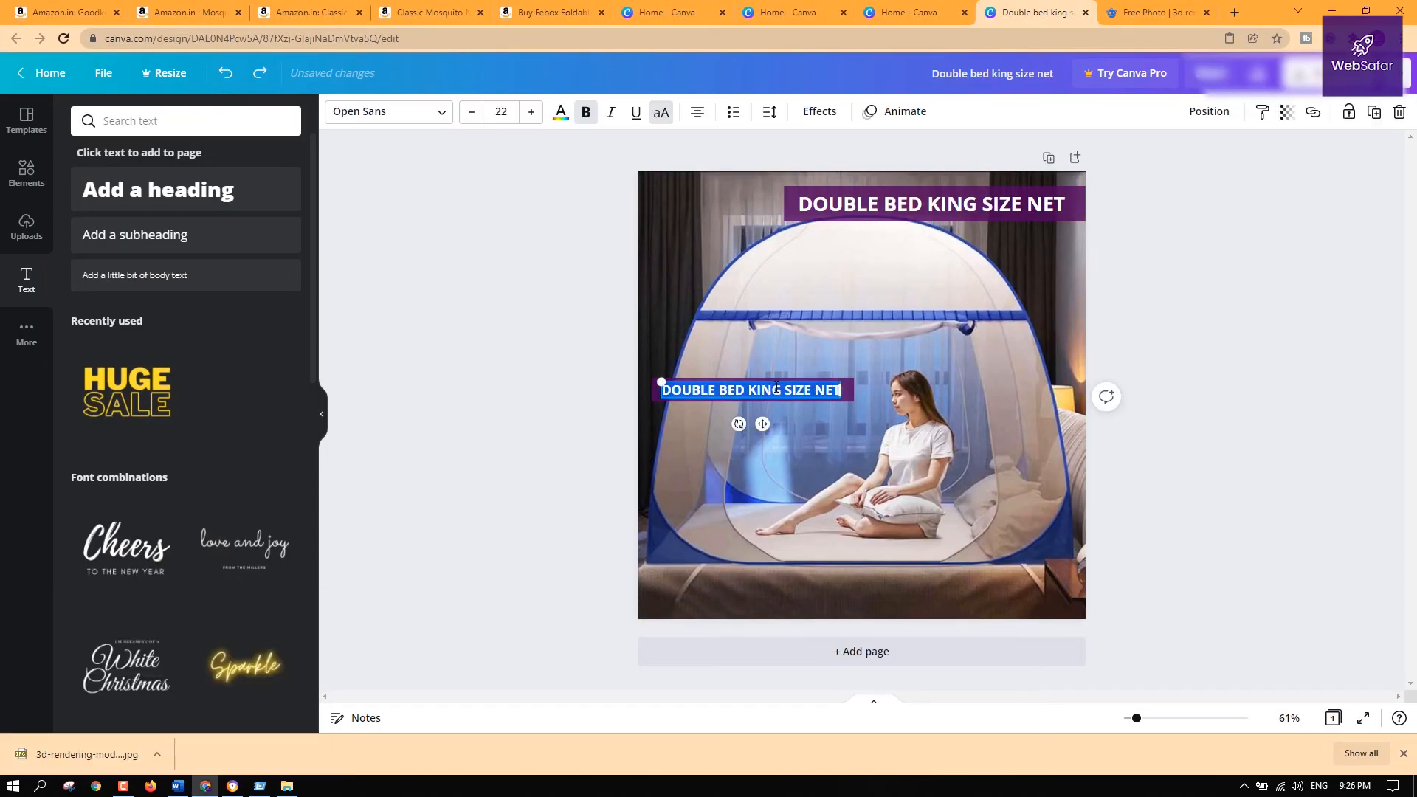
key("ctrl+v")
double_click(787, 406)
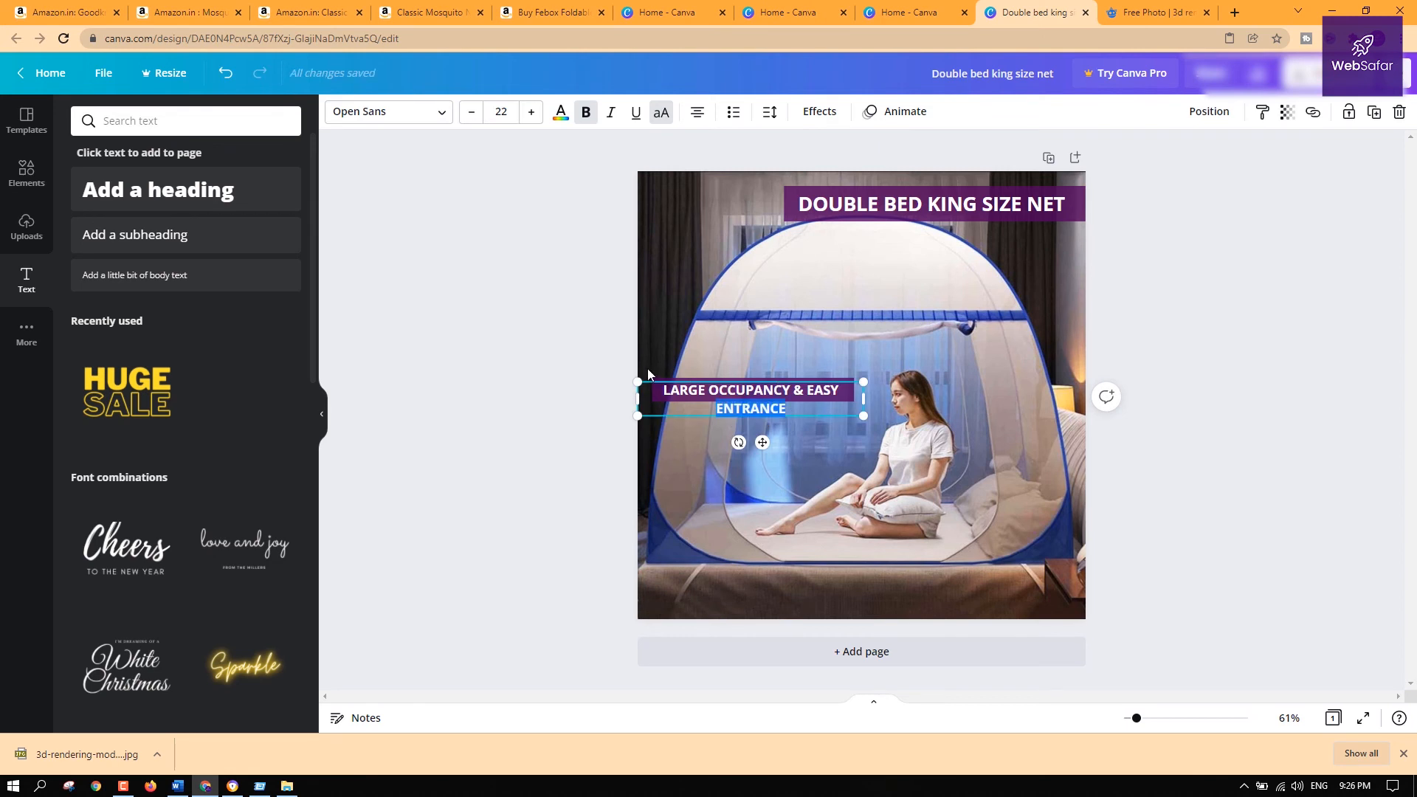
triple_click(718, 395)
left_click(662, 114)
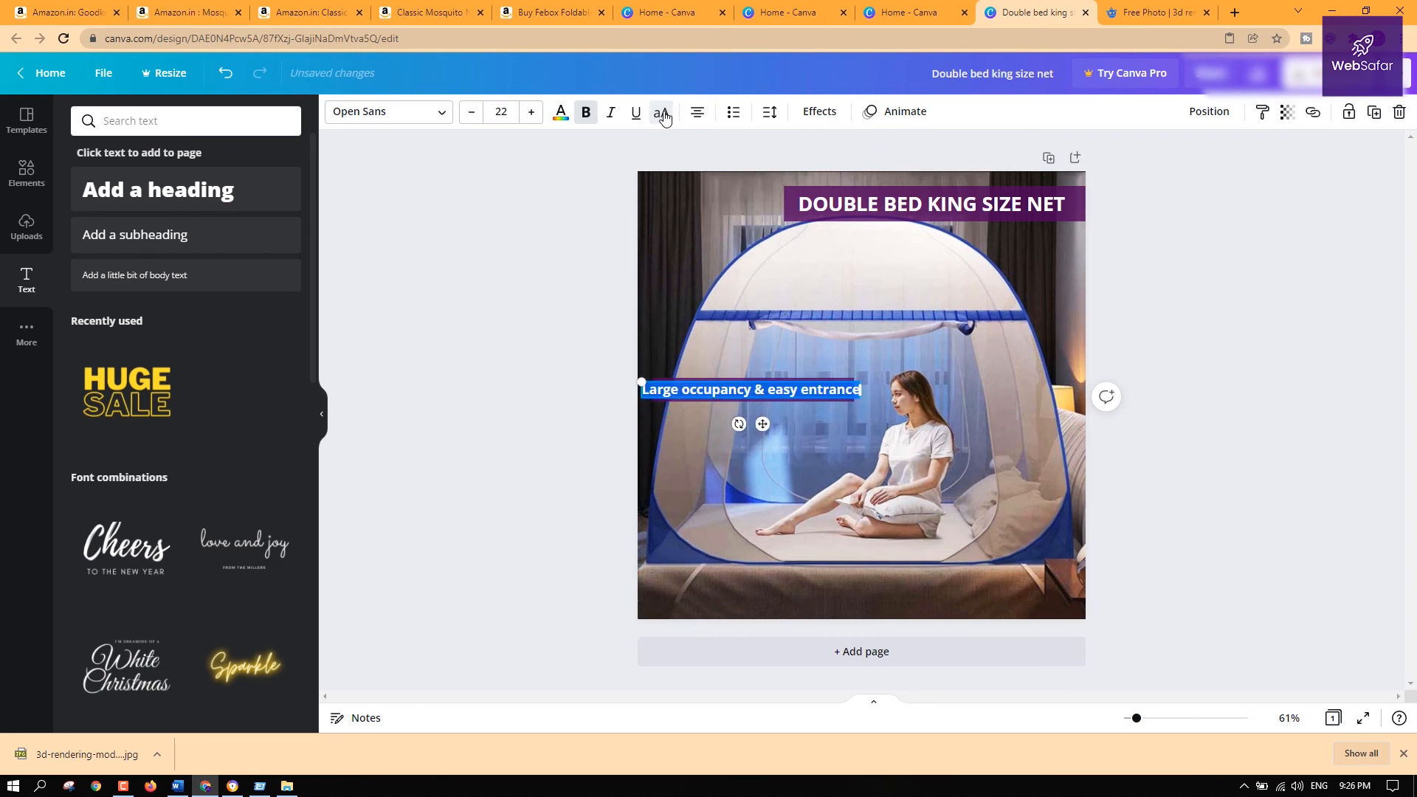
left_click(1278, 405)
Shift the "Large occupancy & easy entrance" text slightly right and wrap it onto two lines, with "easy entrance" on the second
left_click_drag(798, 394, 821, 393)
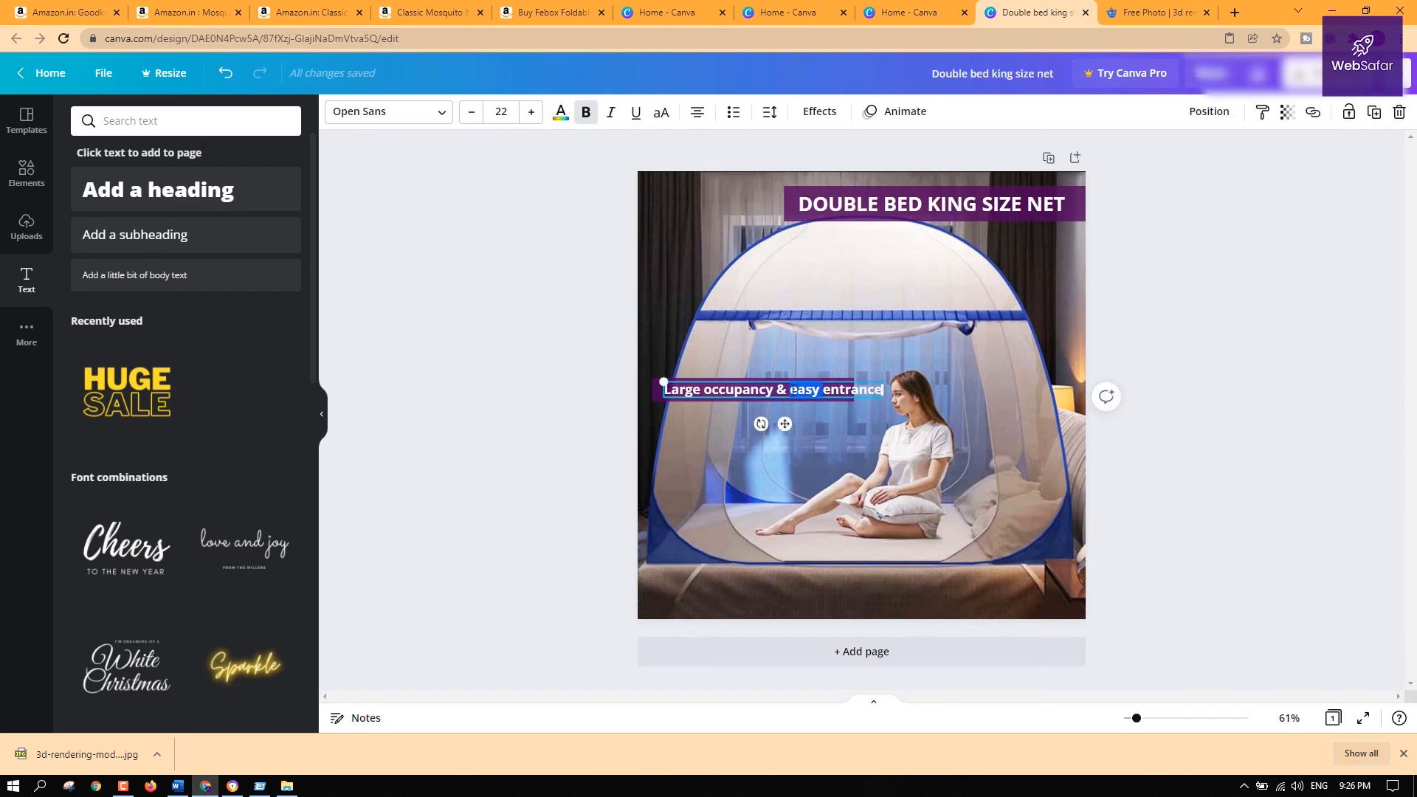
key("Return")
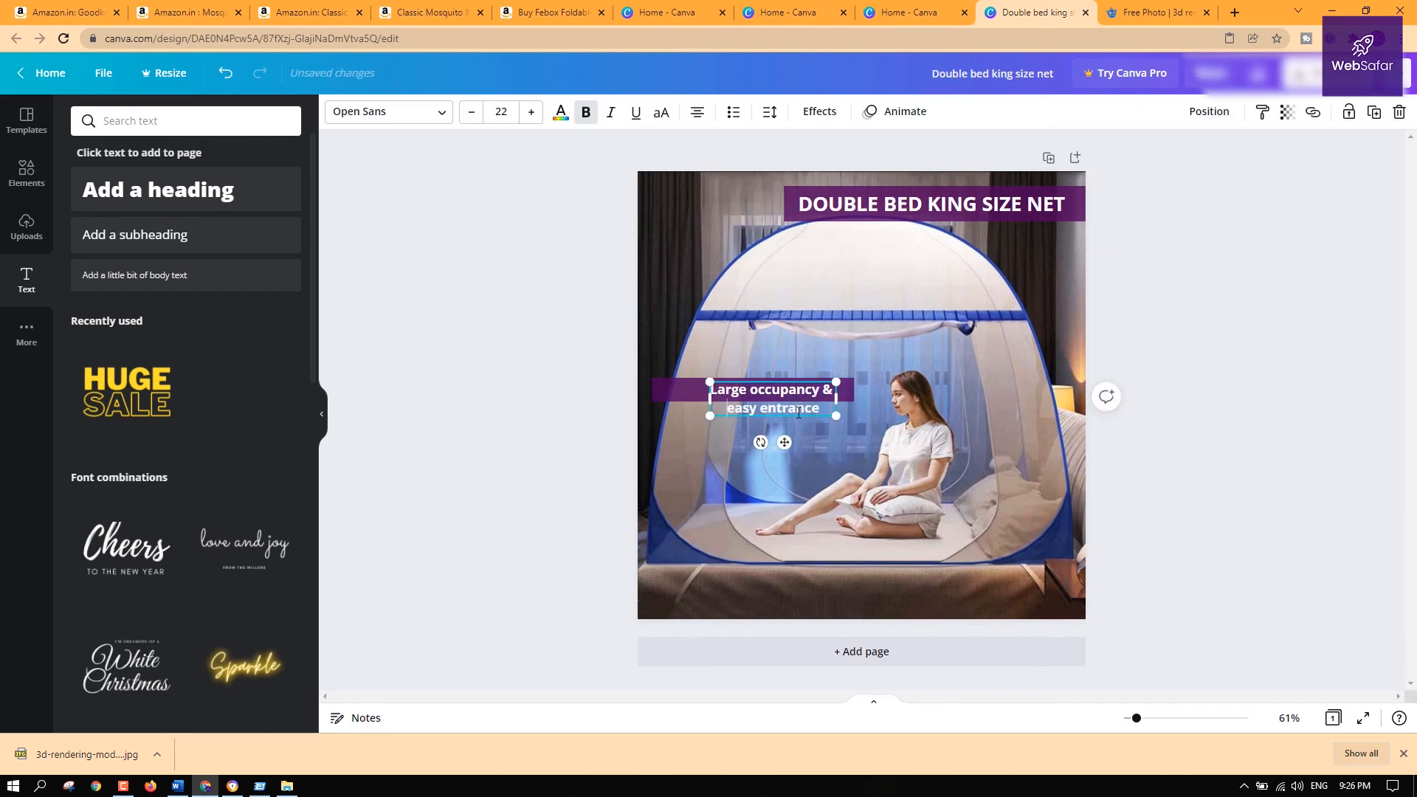
left_click(1291, 406)
Make the purple bar taller and about 326 px wide, and fit the two-line text inside it
left_click(673, 391)
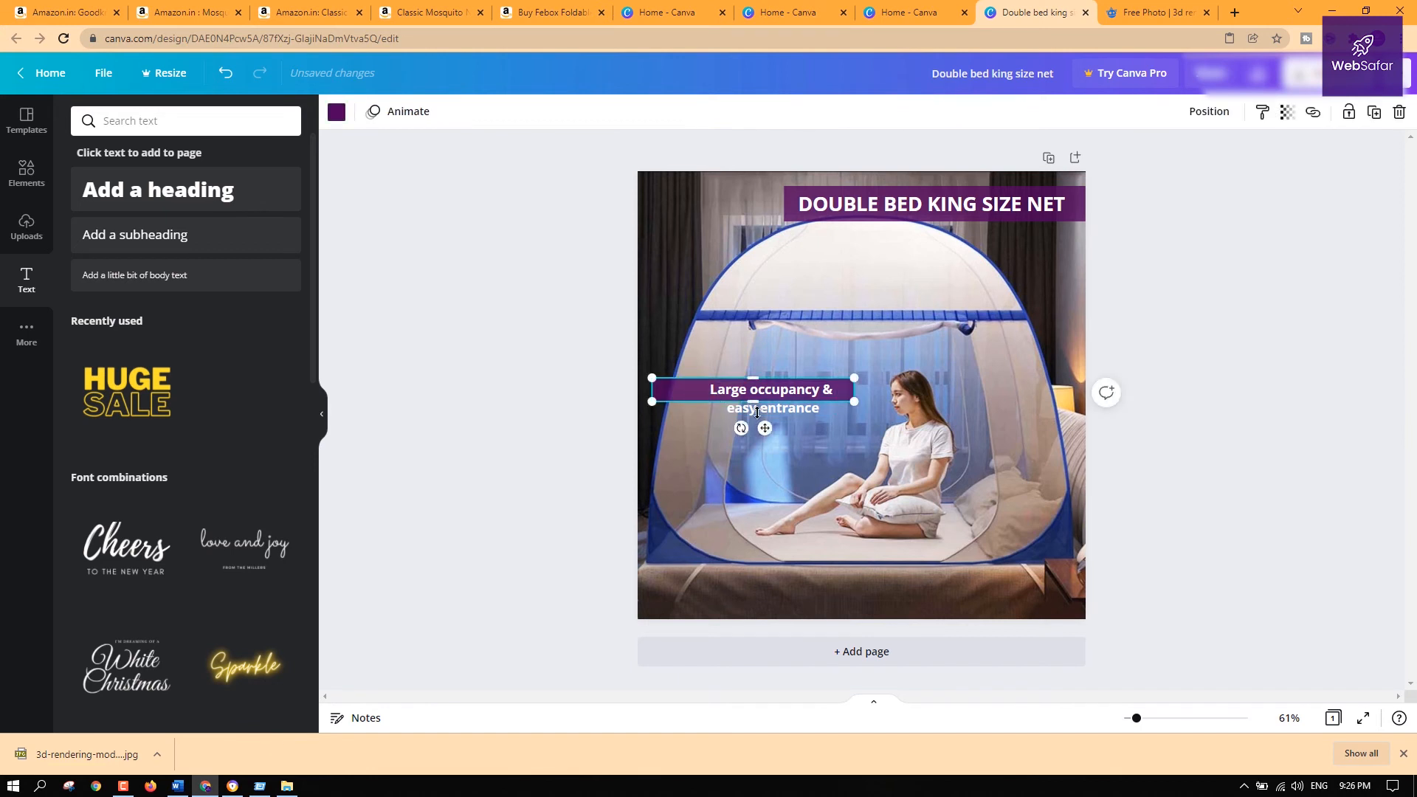
left_click_drag(757, 407, 766, 452)
left_click_drag(854, 413, 797, 414)
left_click(778, 447)
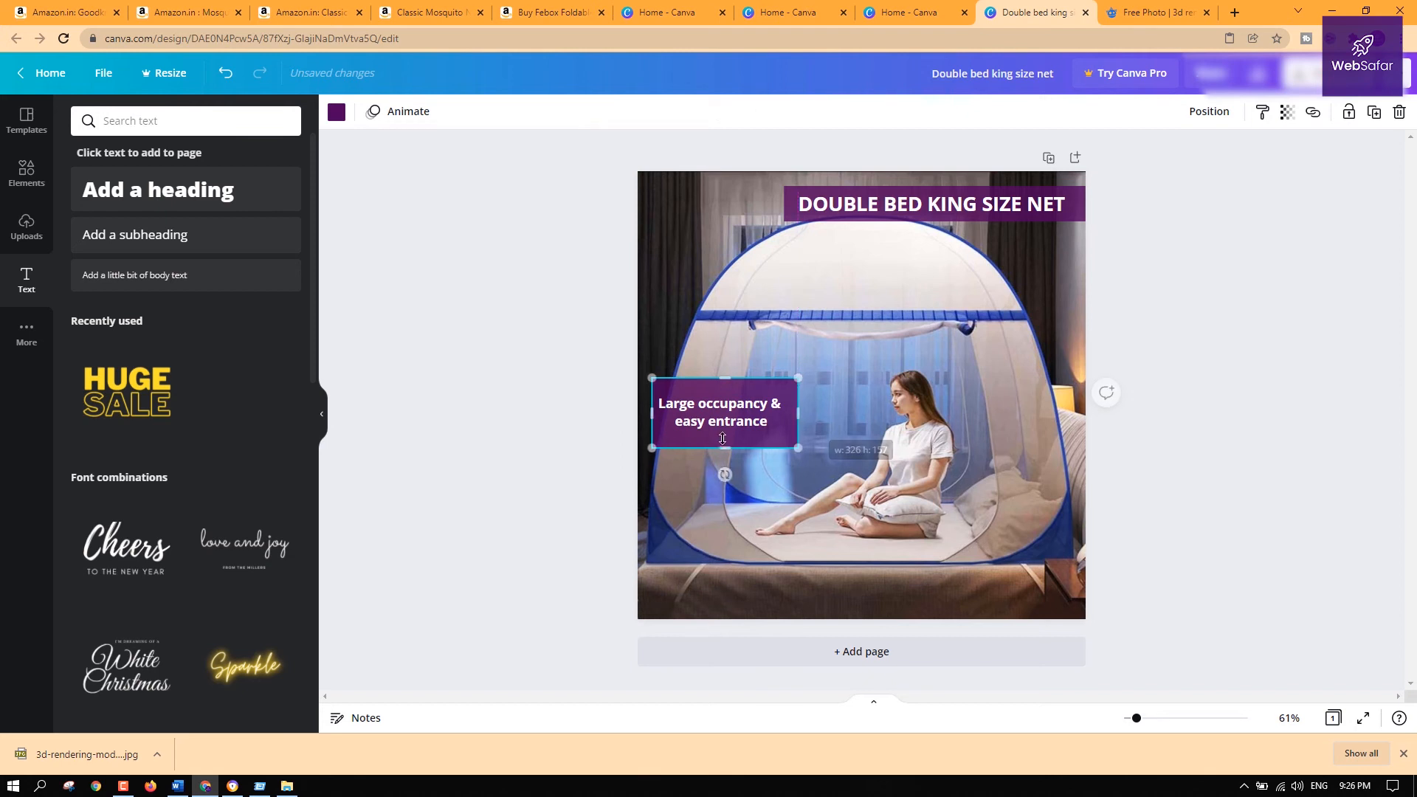
left_click_drag(725, 453, 725, 443)
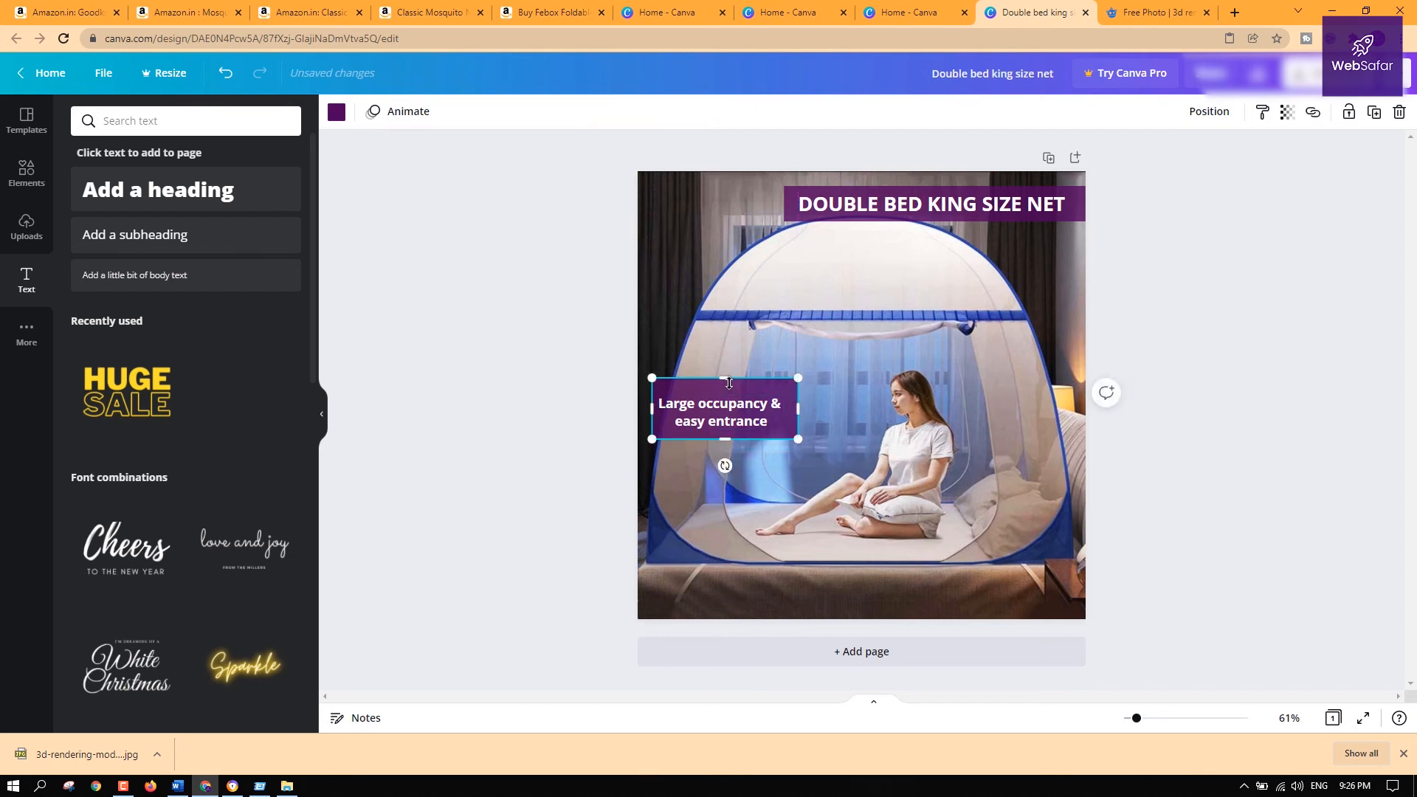
left_click_drag(729, 383, 729, 393)
left_click(1163, 430)
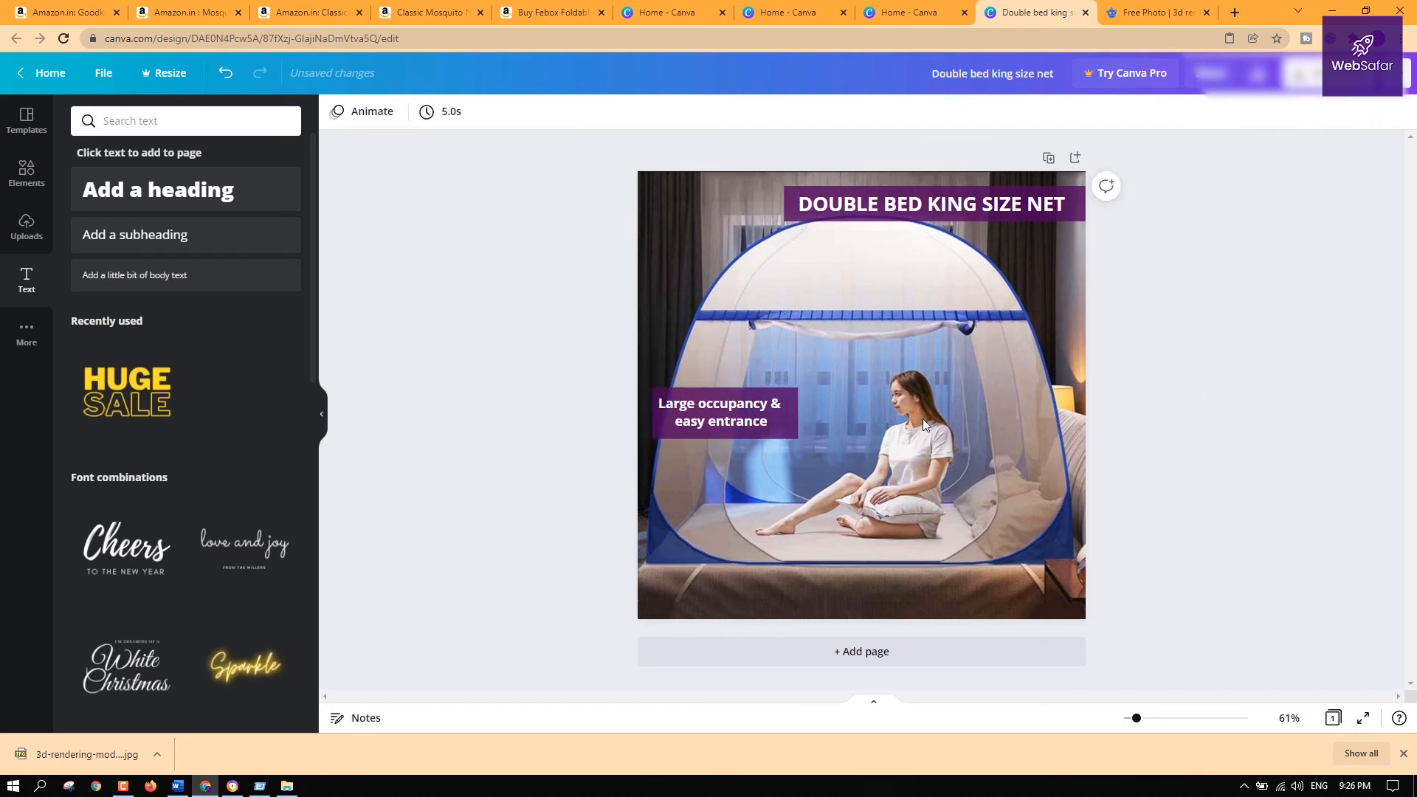
Change the fill of the bar behind "Large occupancy & easy entrance" to black
left_click(792, 399)
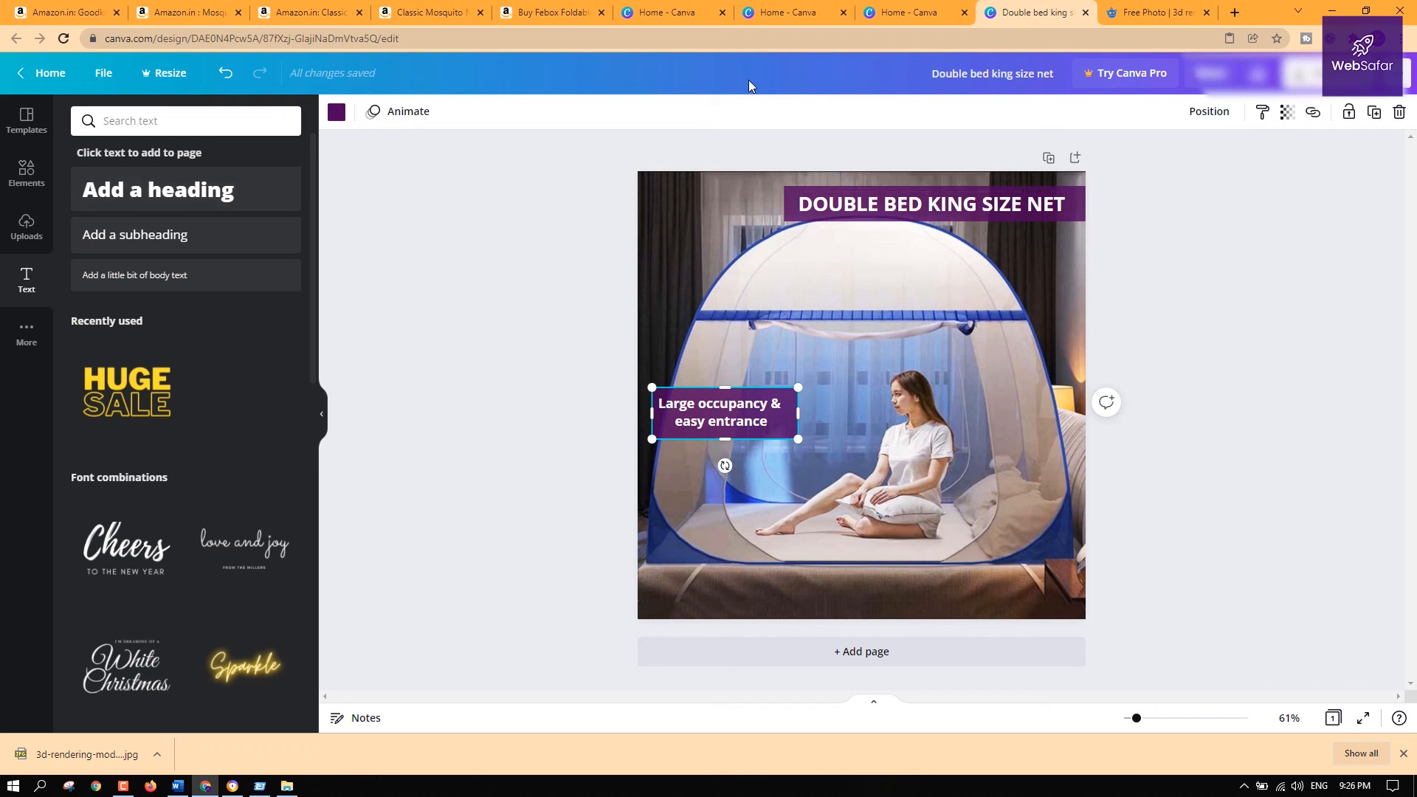
left_click(337, 114)
left_click(285, 439)
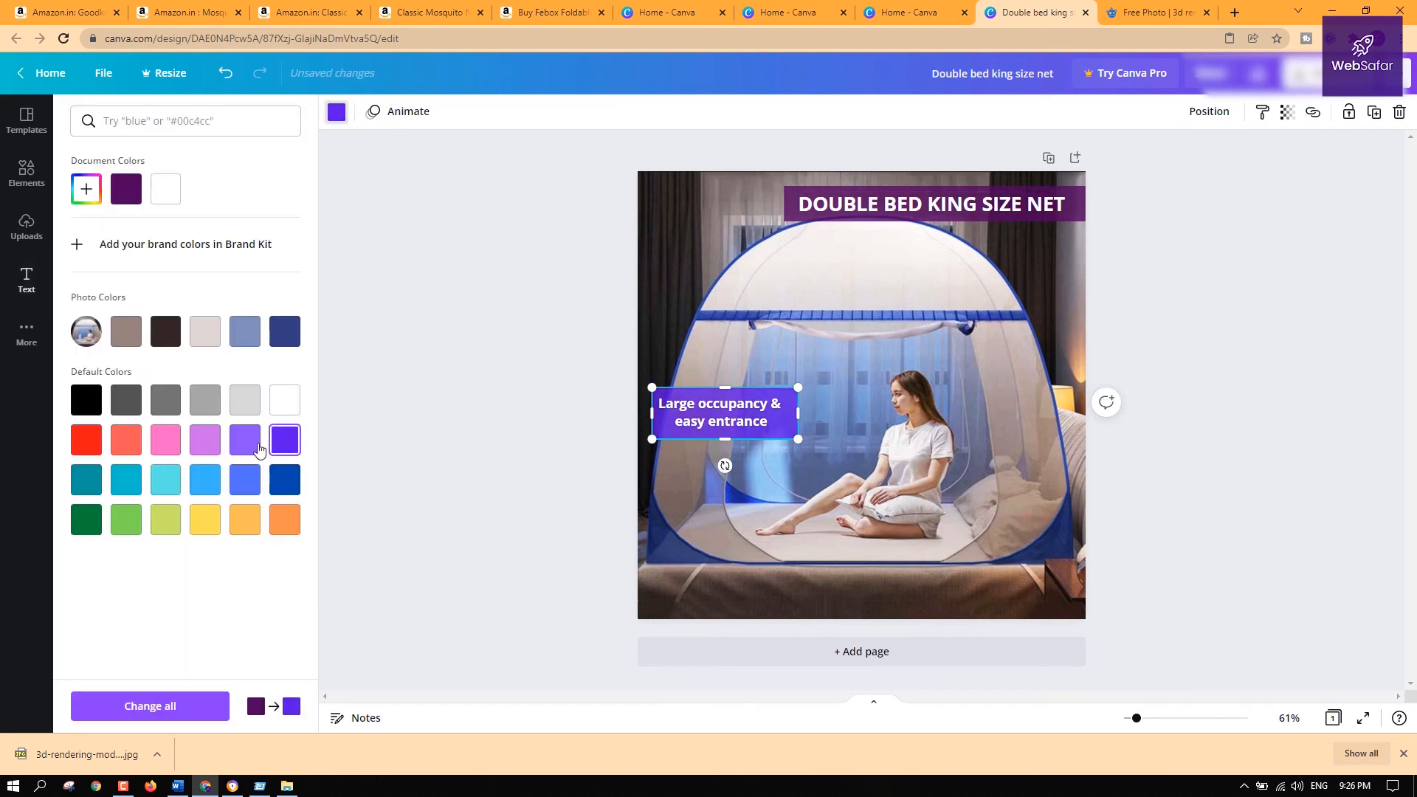
left_click(88, 408)
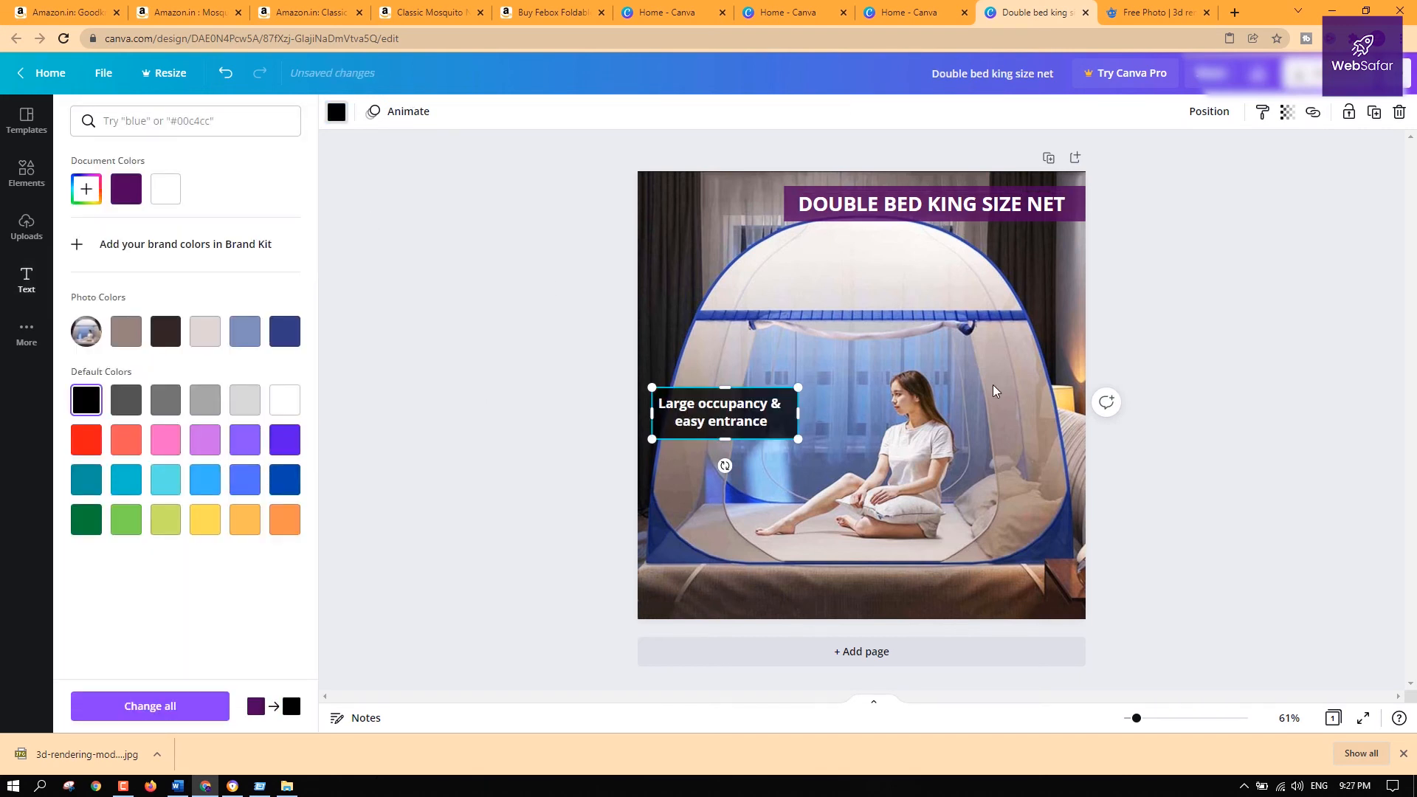
left_click(1242, 418)
left_click(1164, 454)
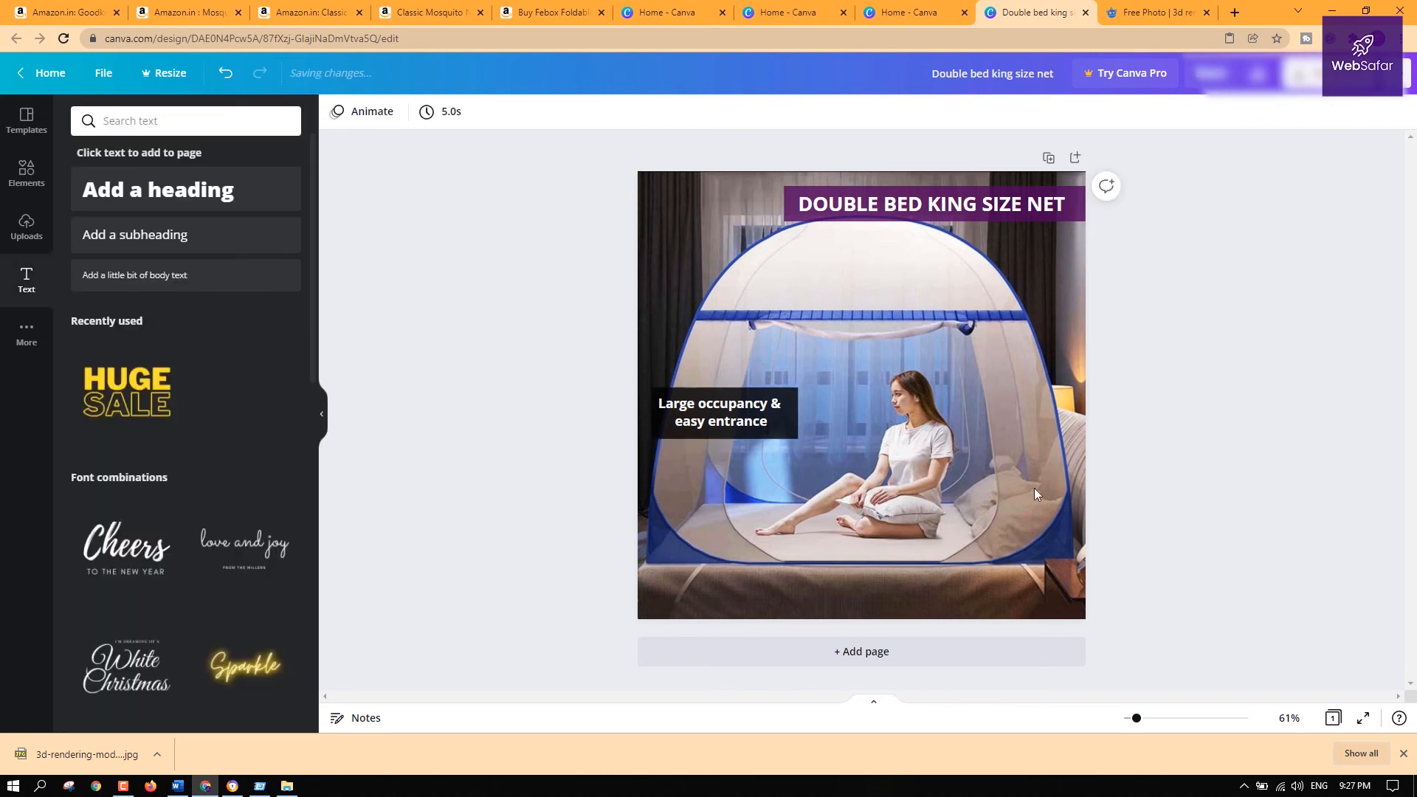
Move the "Large occupancy & easy entrance" text and its black bar together flush against the page's left edge
left_click(756, 420)
left_click(760, 393, "shift")
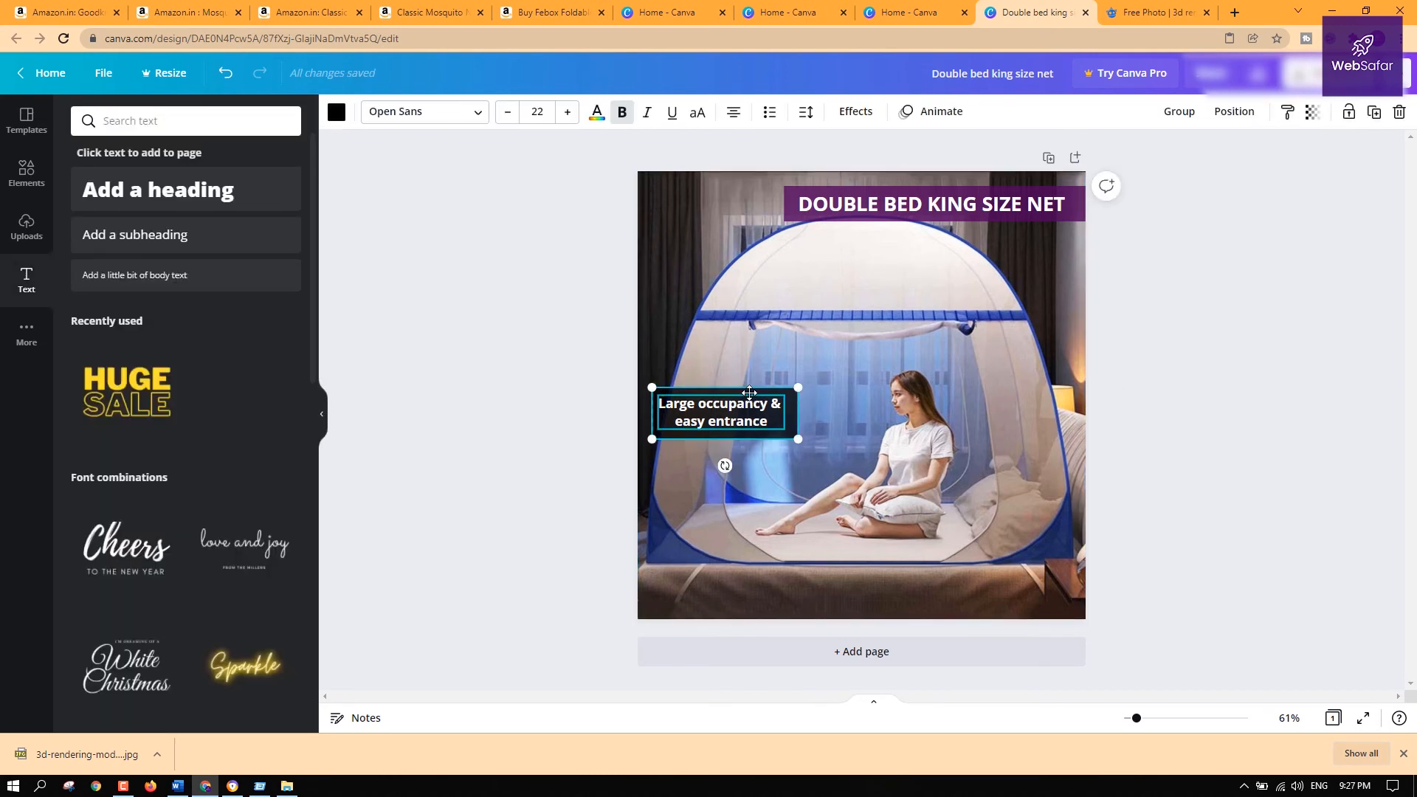
left_click_drag(750, 392, 735, 393)
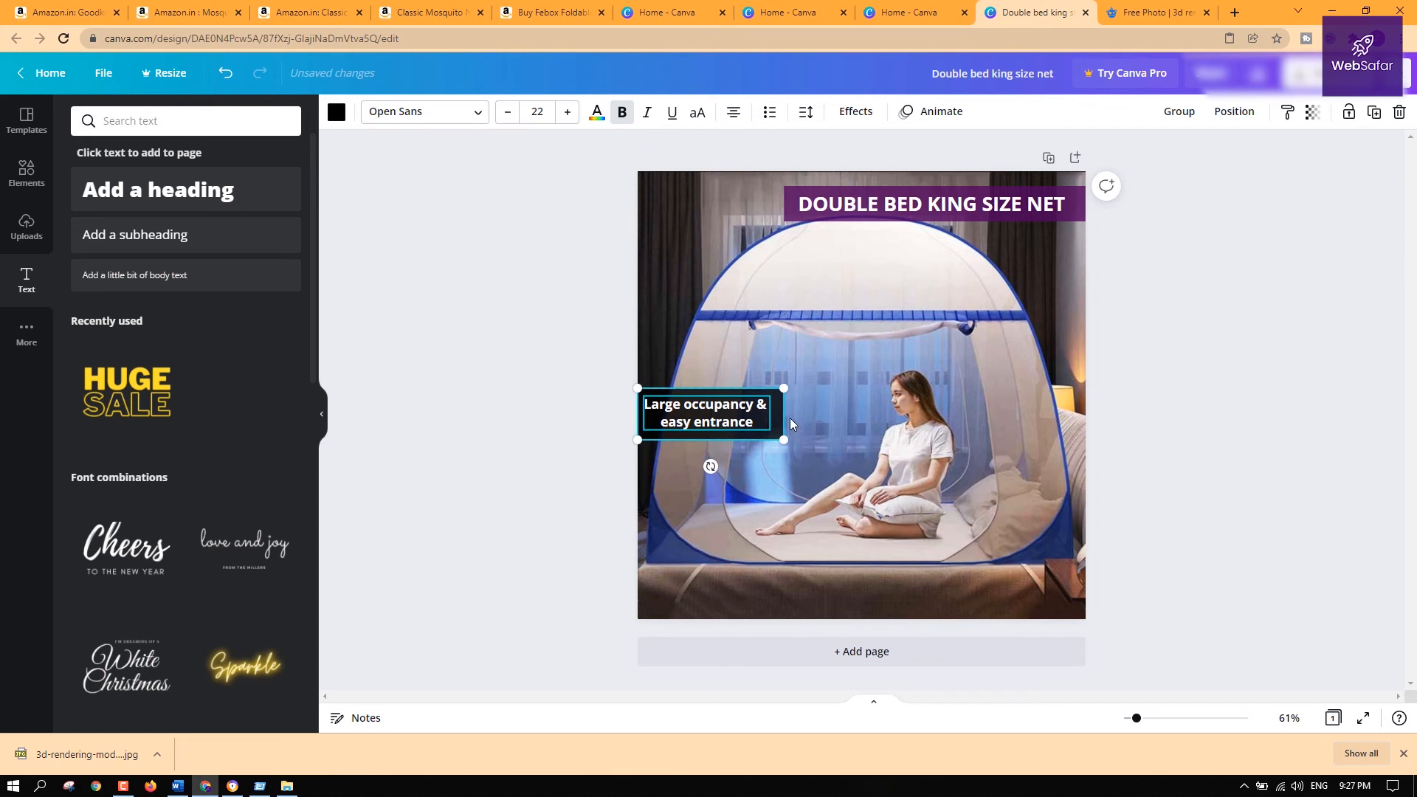
left_click(1288, 428)
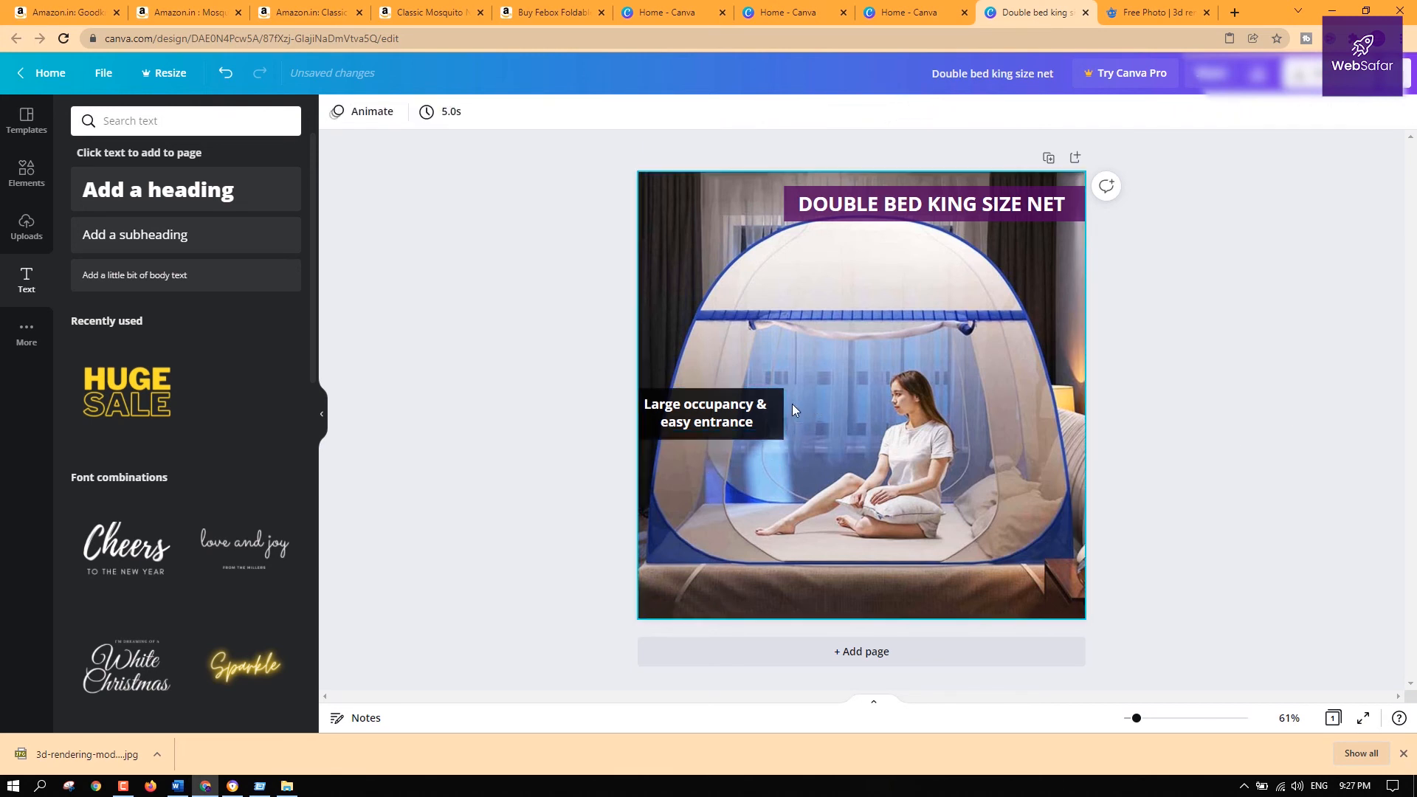
Widen the black bar toward the right and recentre the "Large occupancy & easy entrance" text on it
left_click(783, 410)
left_click_drag(783, 413, 819, 412)
left_click_drag(731, 407, 753, 408)
left_click(1260, 410)
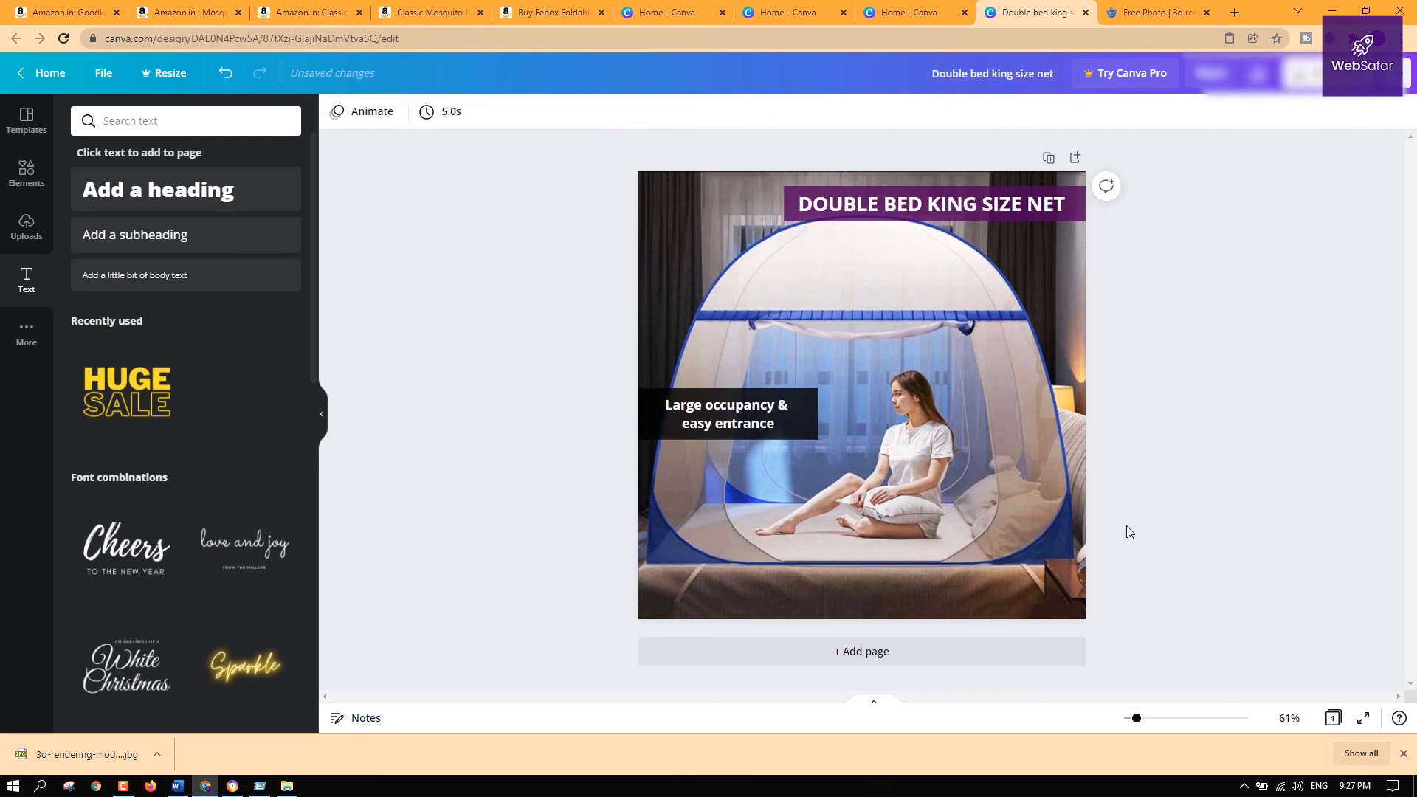
Colour the "Large occupancy & easy entrance" text yellow
left_click(754, 417)
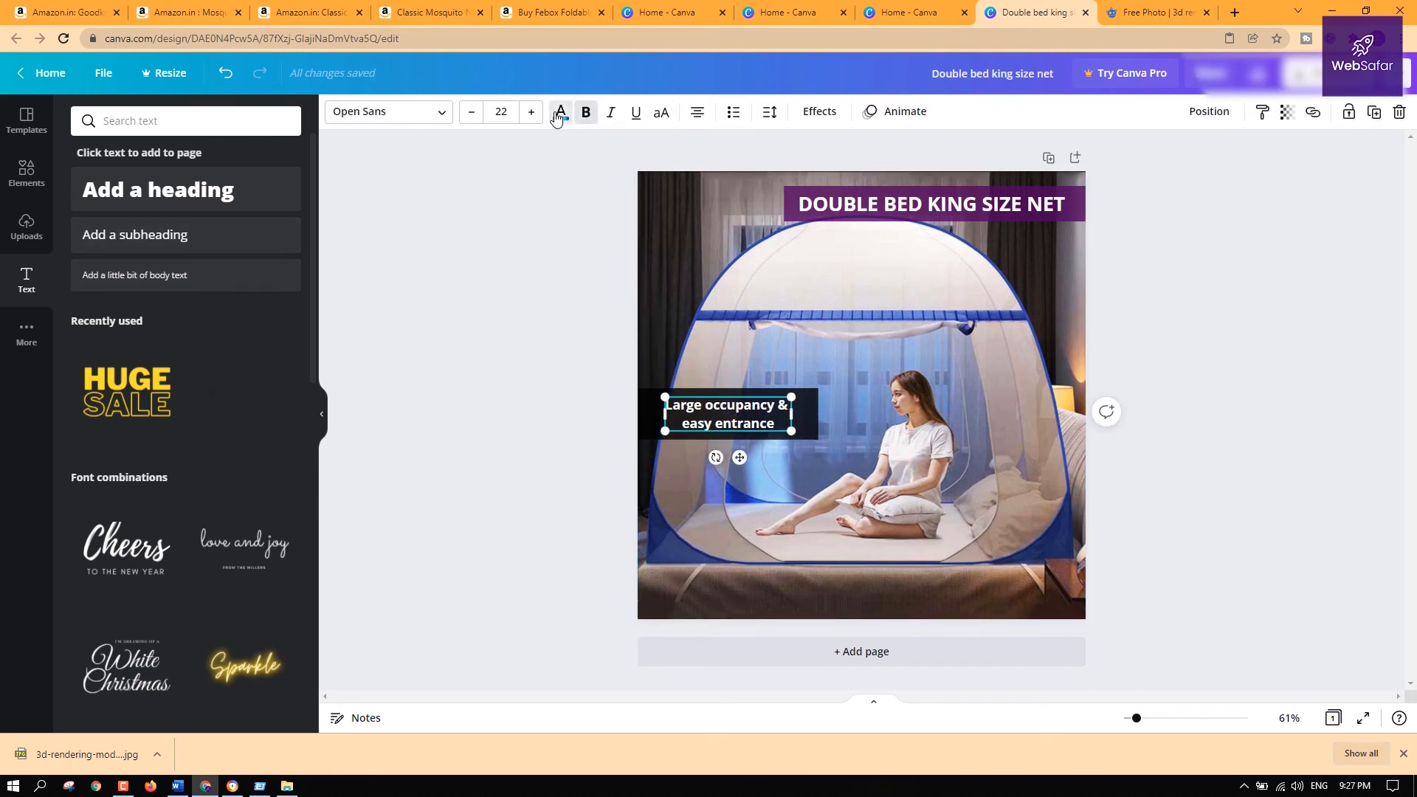
left_click(561, 112)
left_click(206, 525)
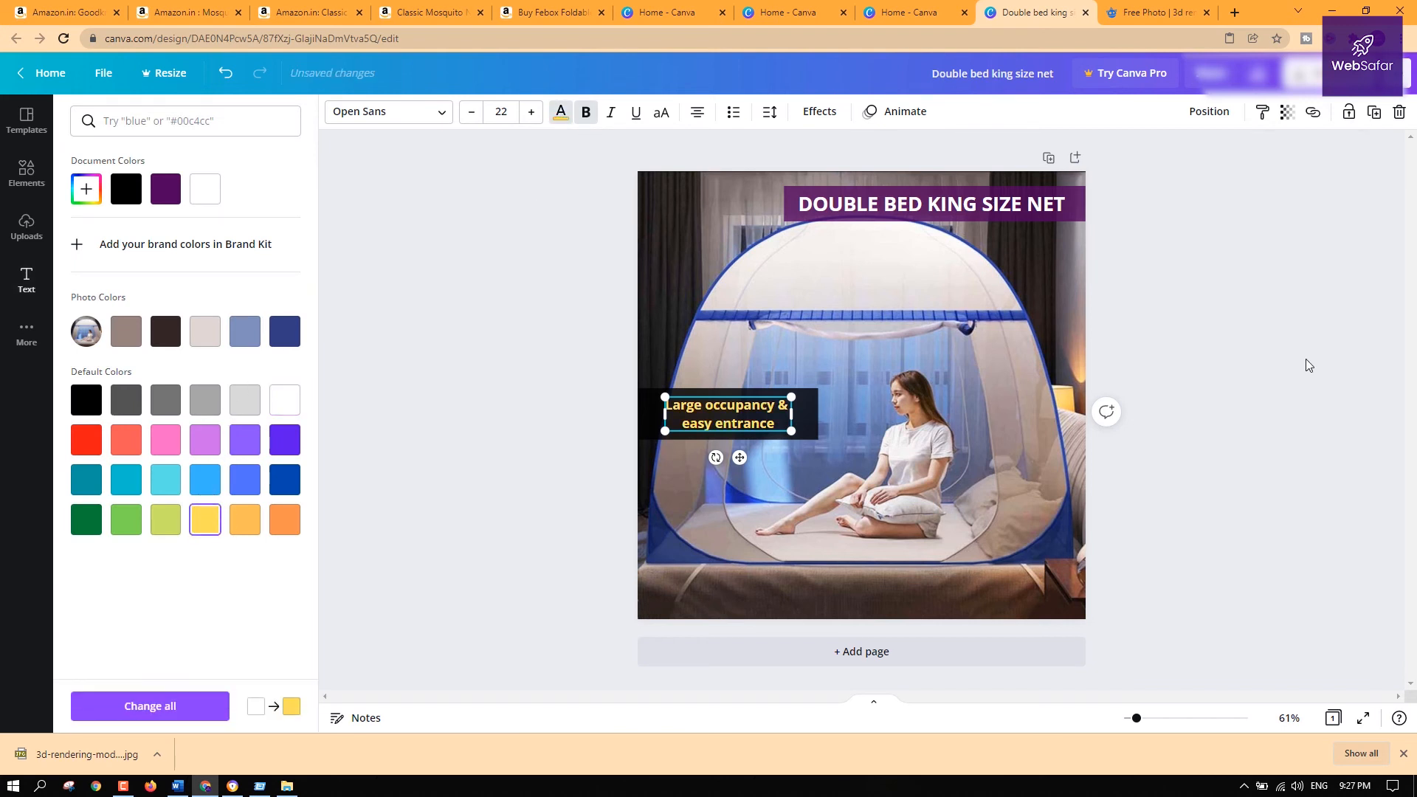
key("Escape")
left_click(1305, 414)
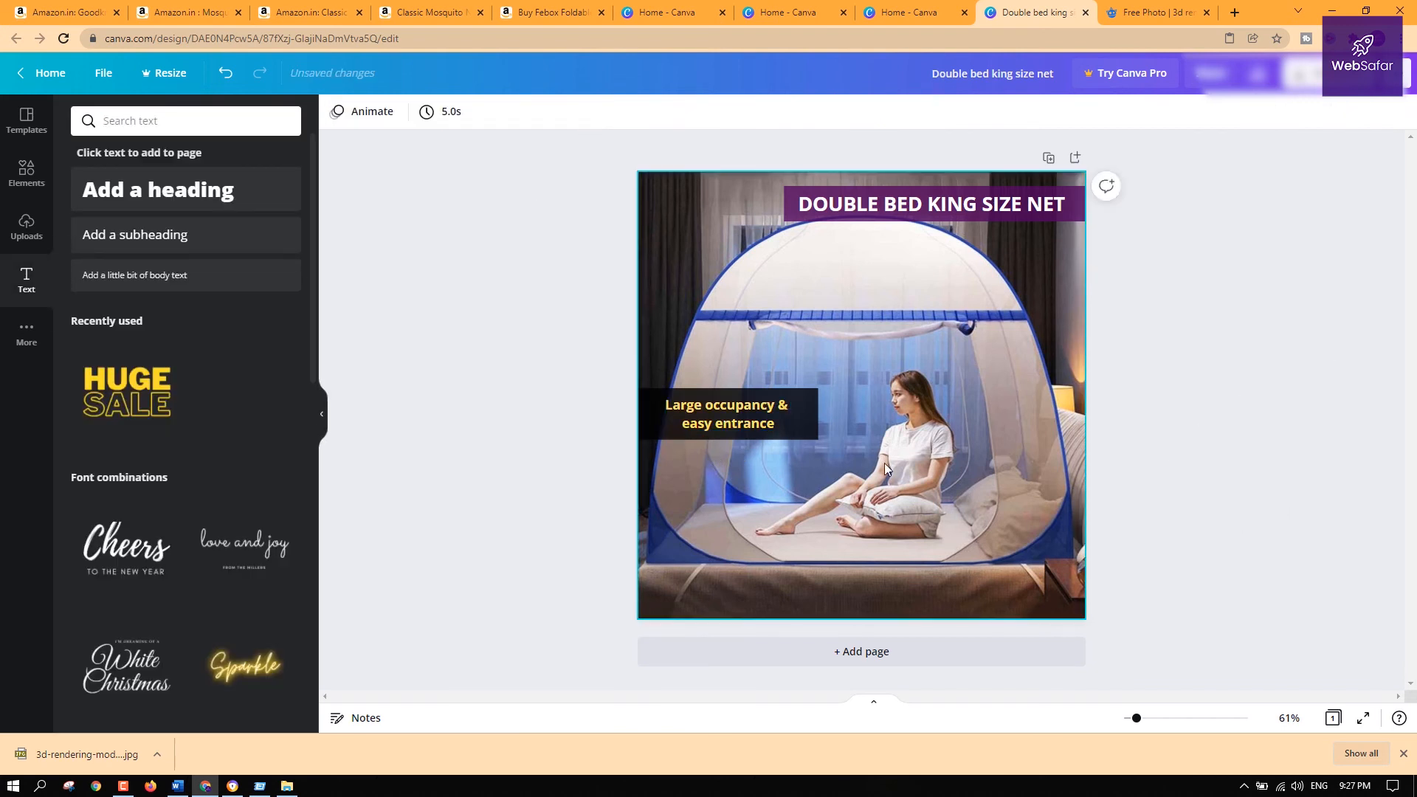
Duplicate the "Large occupancy & easy entrance" text with its black bar and place the copy flush against the page's right edge, near the bottom
left_click(228, 786)
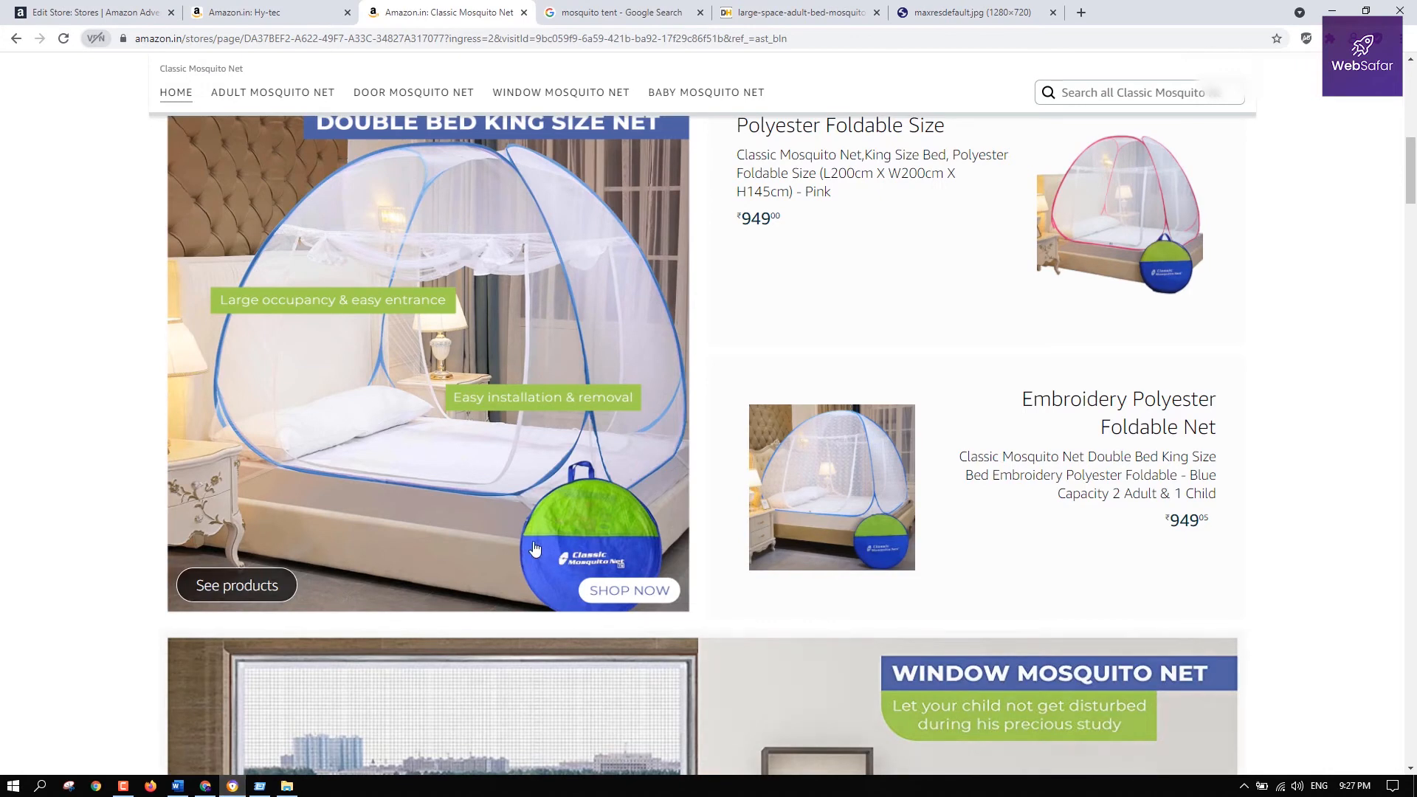
key("alt+Tab")
right_click(786, 409)
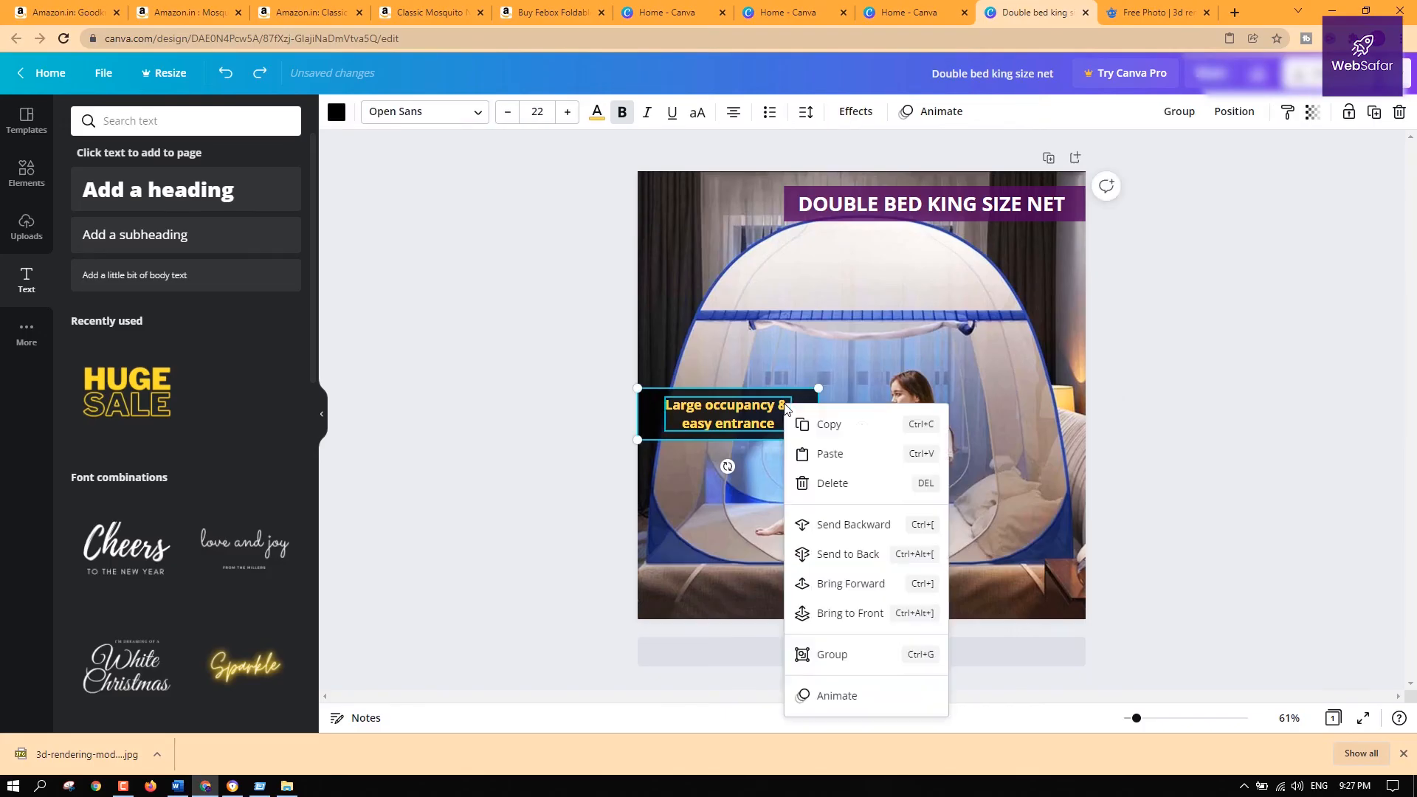
left_click(857, 428)
right_click(902, 403)
left_click(939, 445)
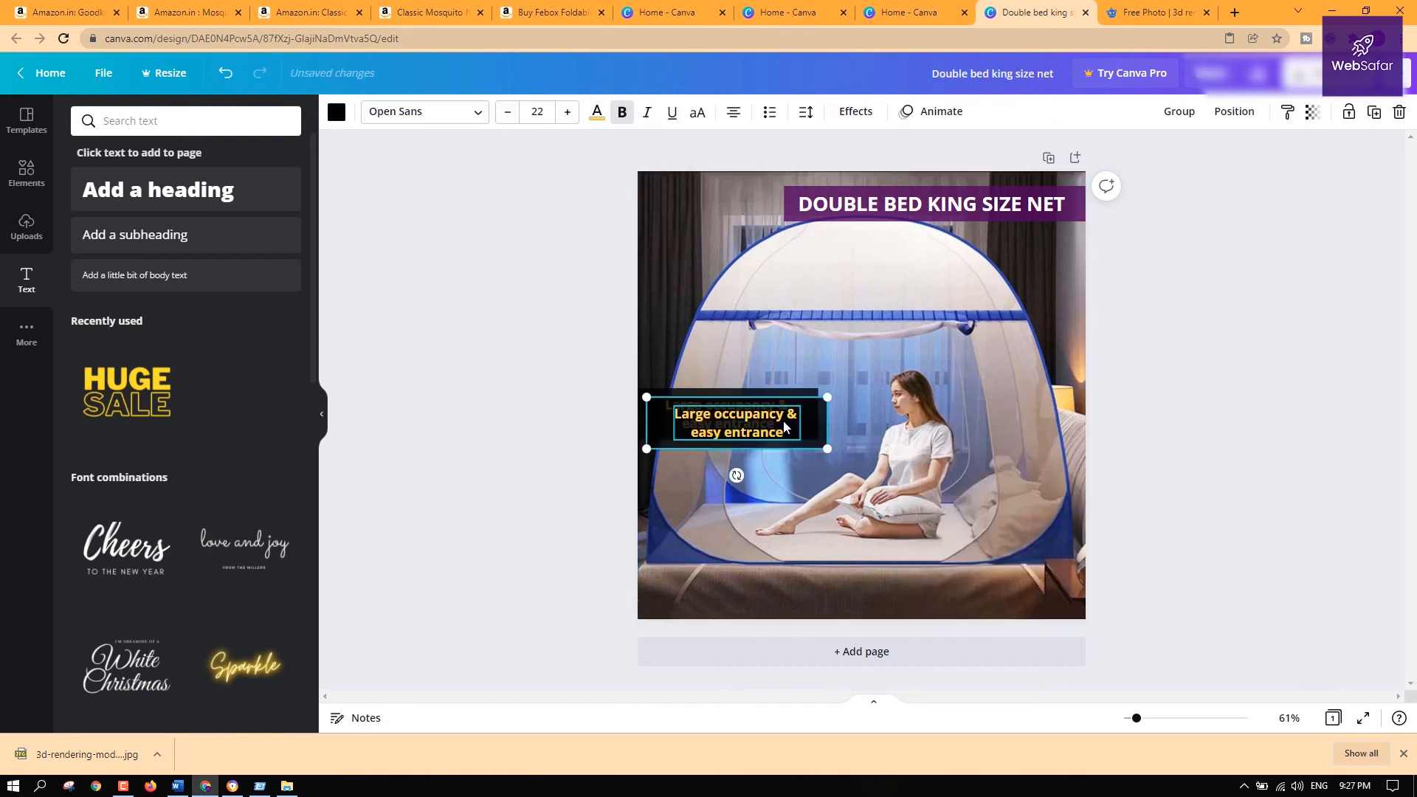
left_click_drag(768, 413, 1026, 531)
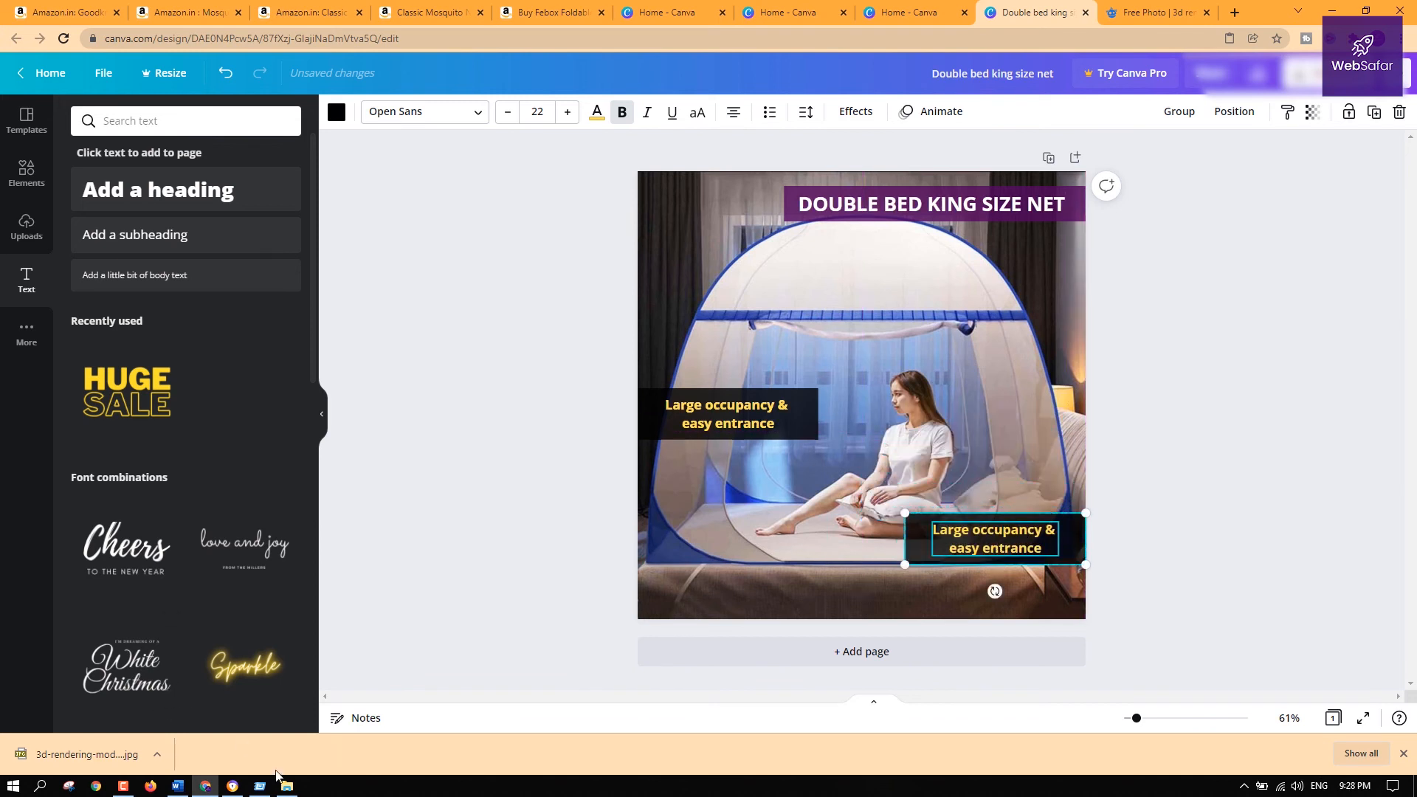
Replace the text of the copied label near the page's lower right with "Easy installation & removal"
left_click(260, 785)
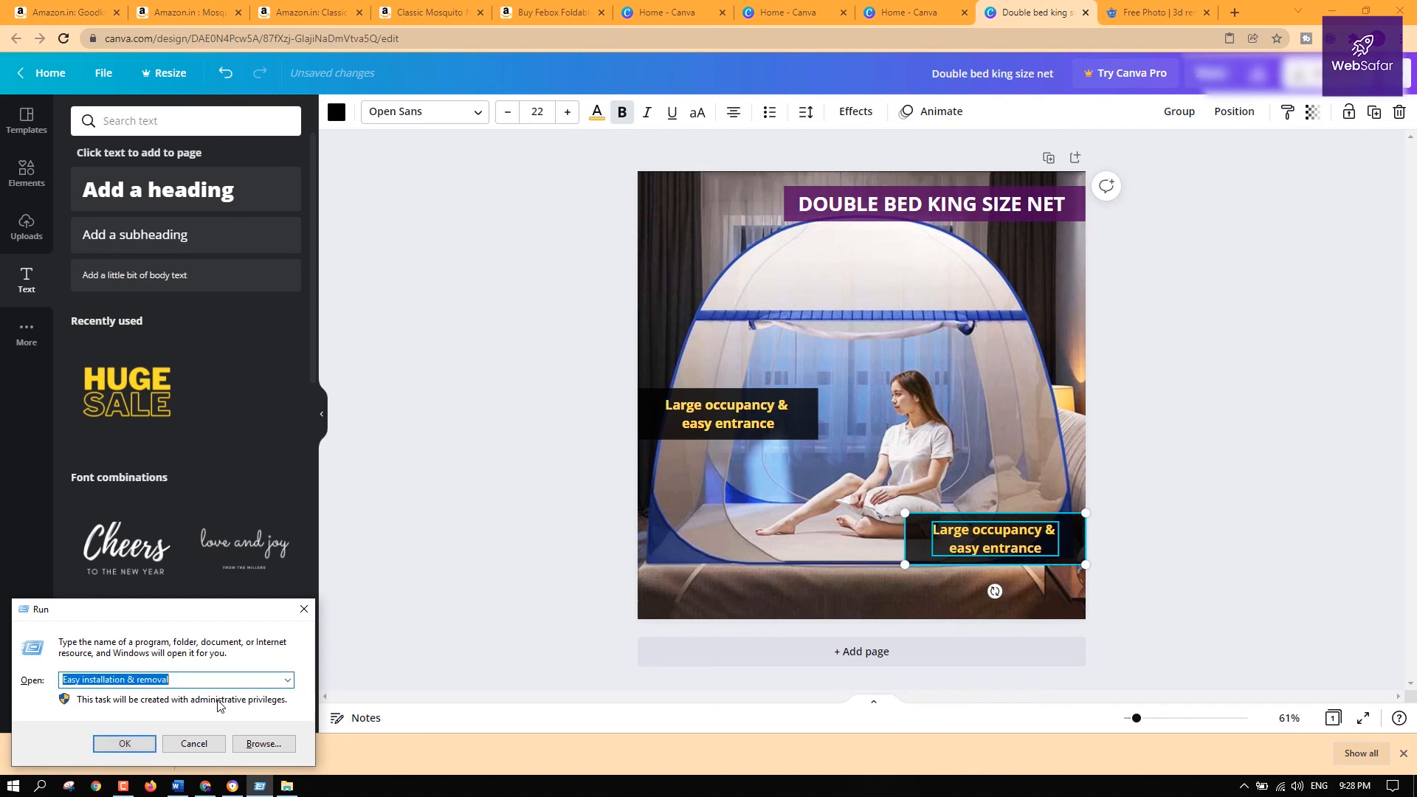
key("Escape")
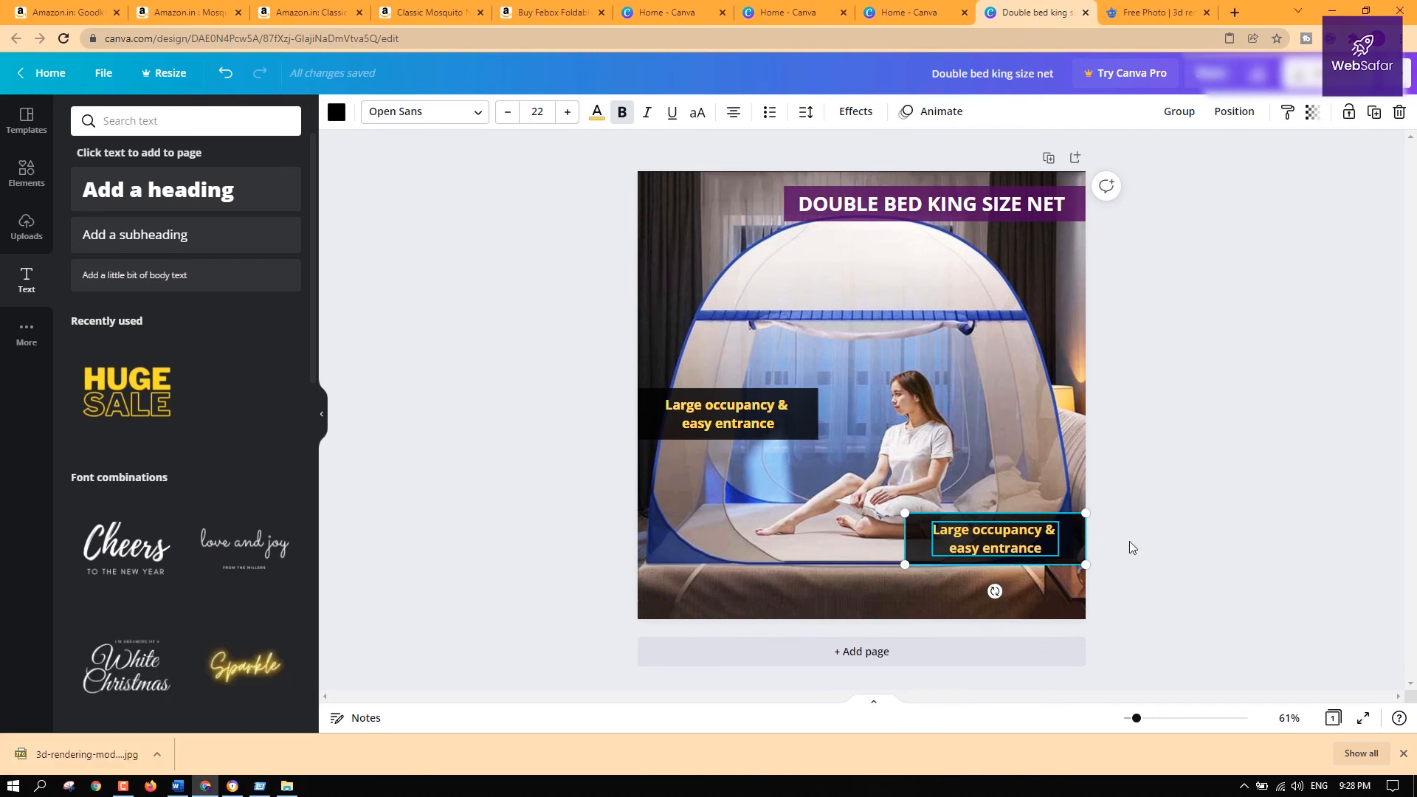
double_click(1016, 530)
triple_click(1015, 532)
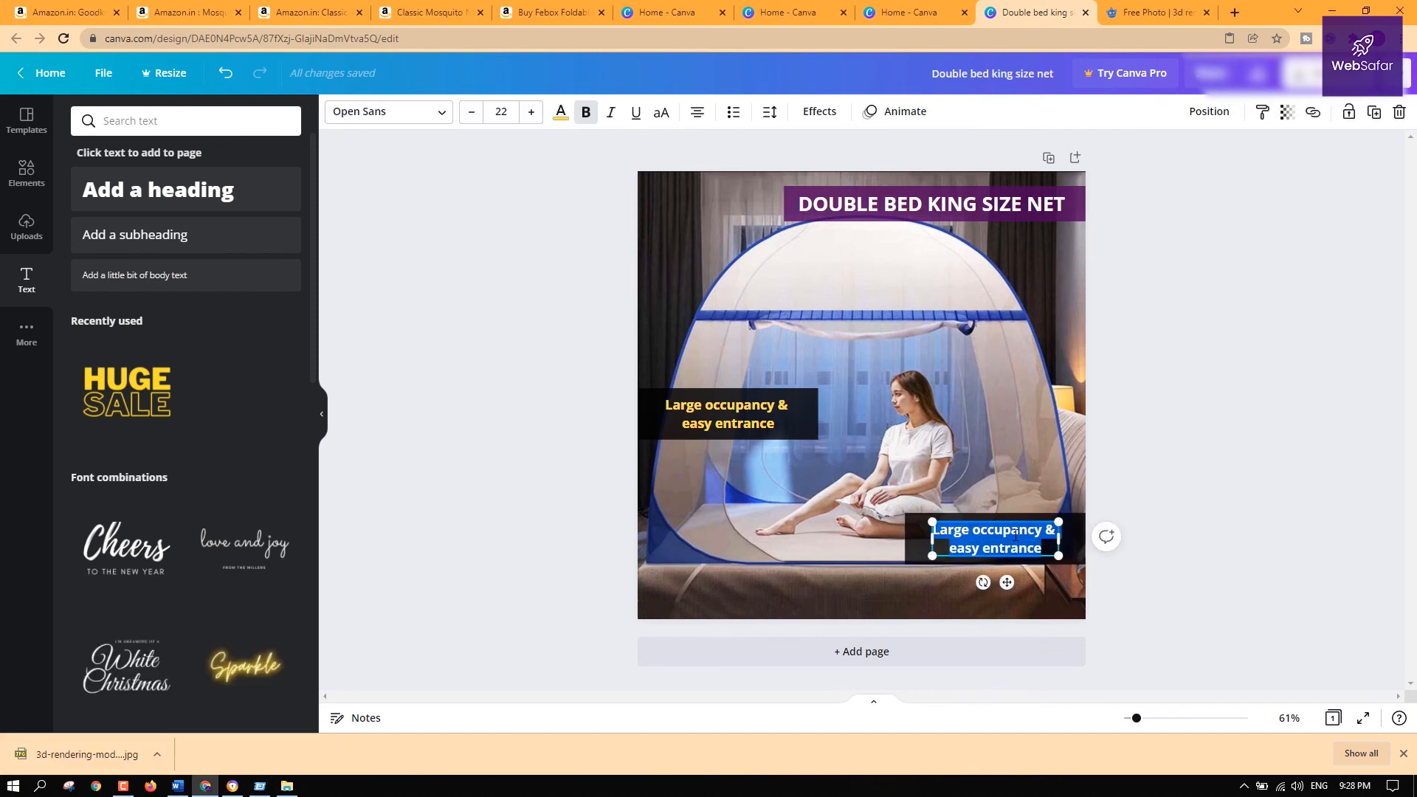
type("Easy installation & removal")
left_click(1224, 546)
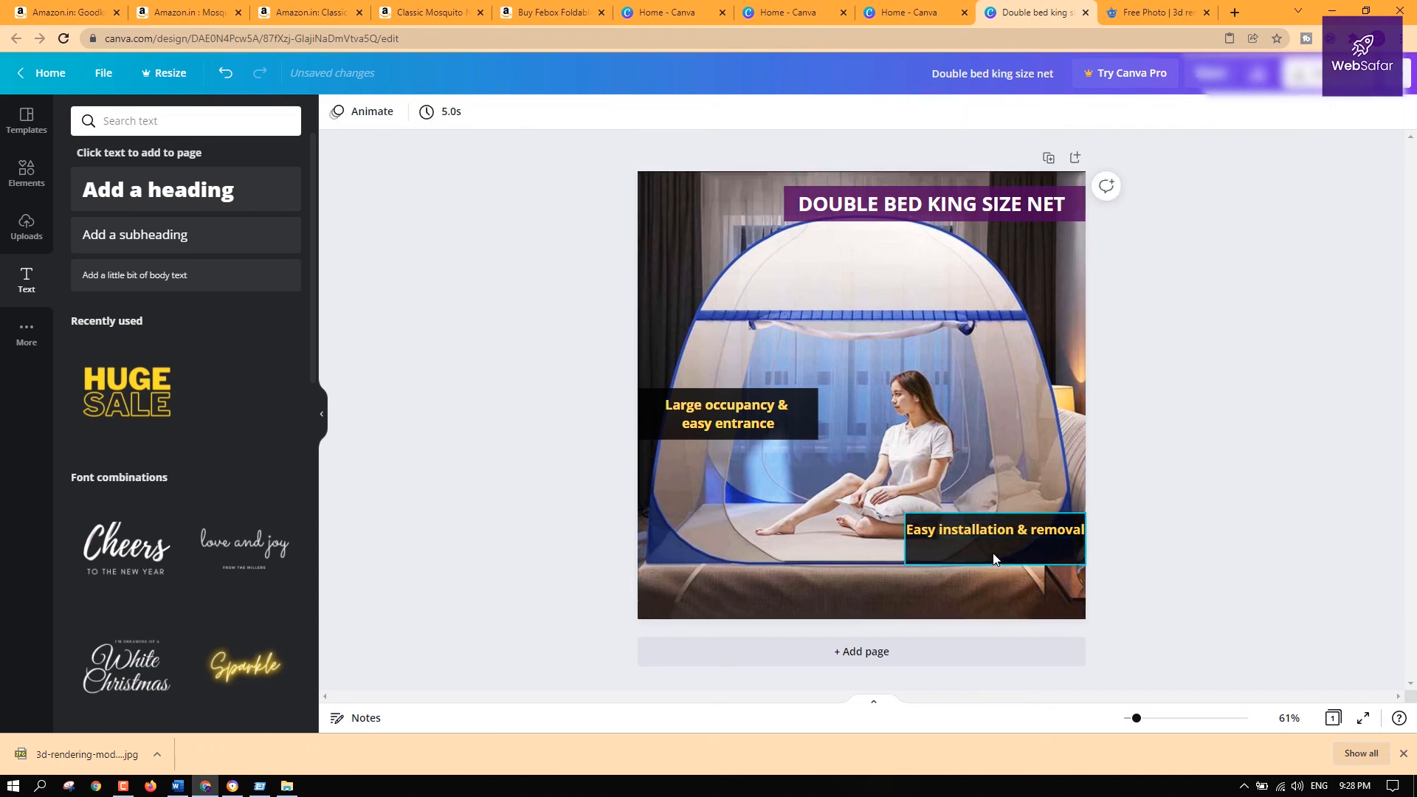
Widen the black bar behind "Easy installation & removal" toward the left, reduce it to one-line height and centre the text on it
left_click(992, 558)
left_click_drag(874, 544, 872, 544)
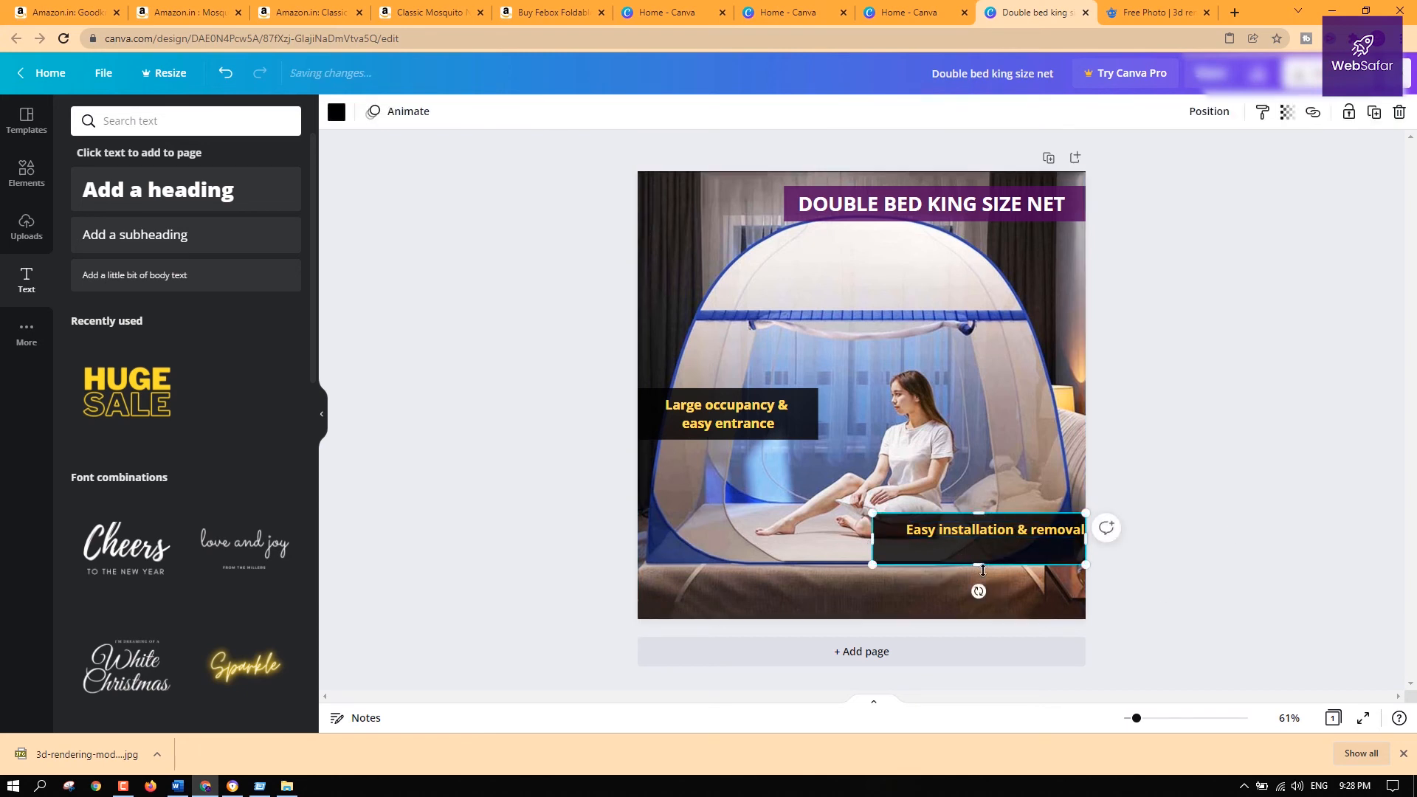
left_click_drag(988, 558, 989, 542)
left_click(1194, 543)
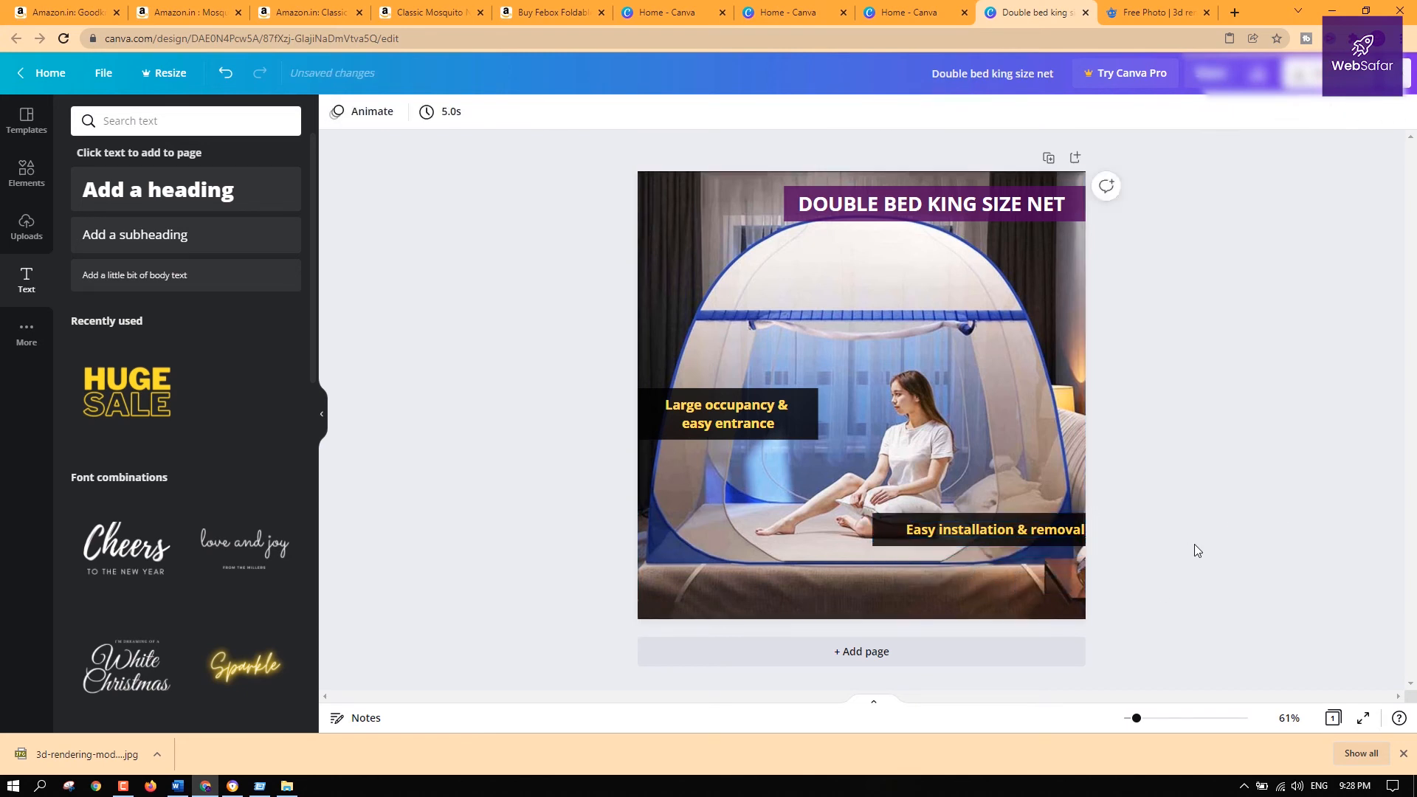
left_click(1065, 533)
left_click(1259, 524)
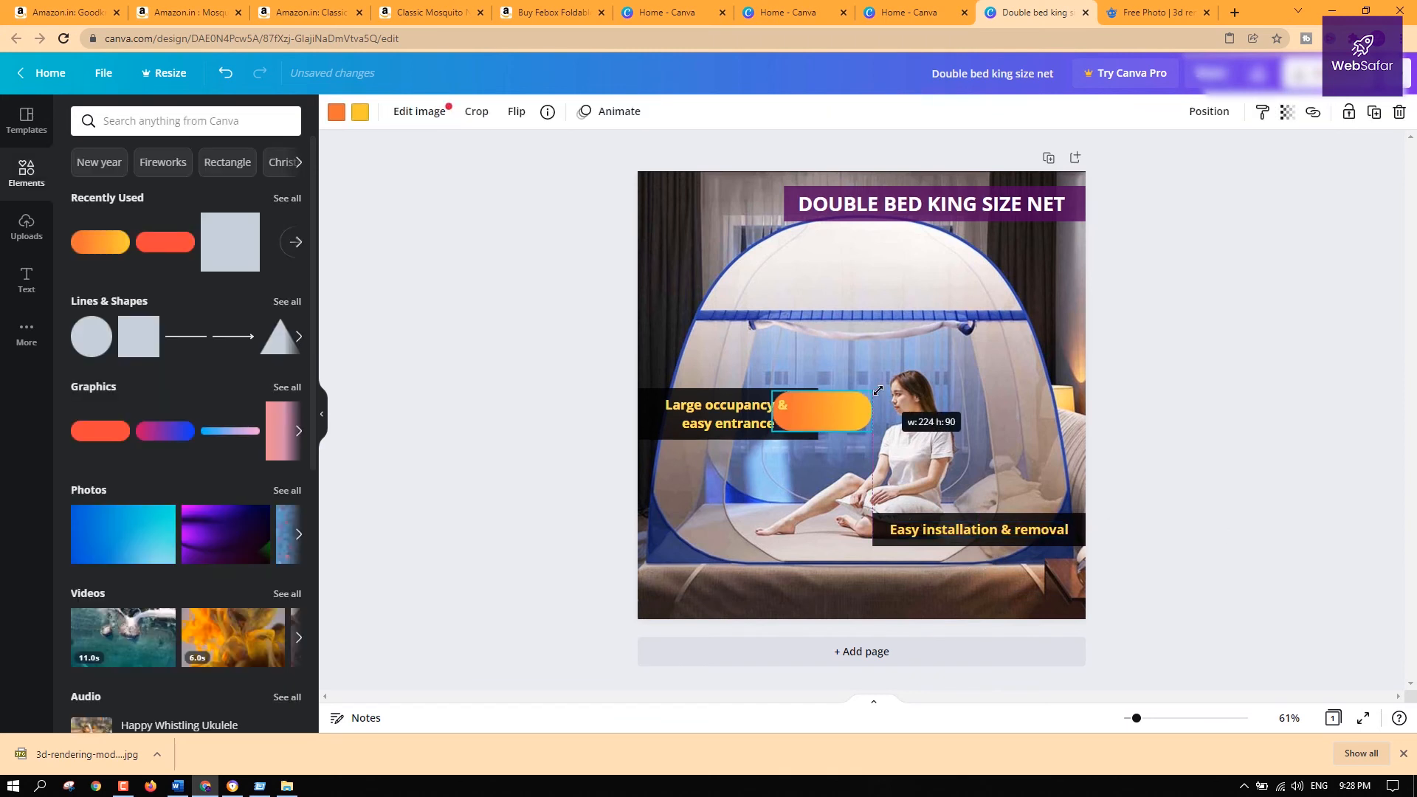
Place a small gradient rounded shape near the page's lower left corner and recolour its gradient from violet to light purple
left_click_drag(877, 391, 747, 558)
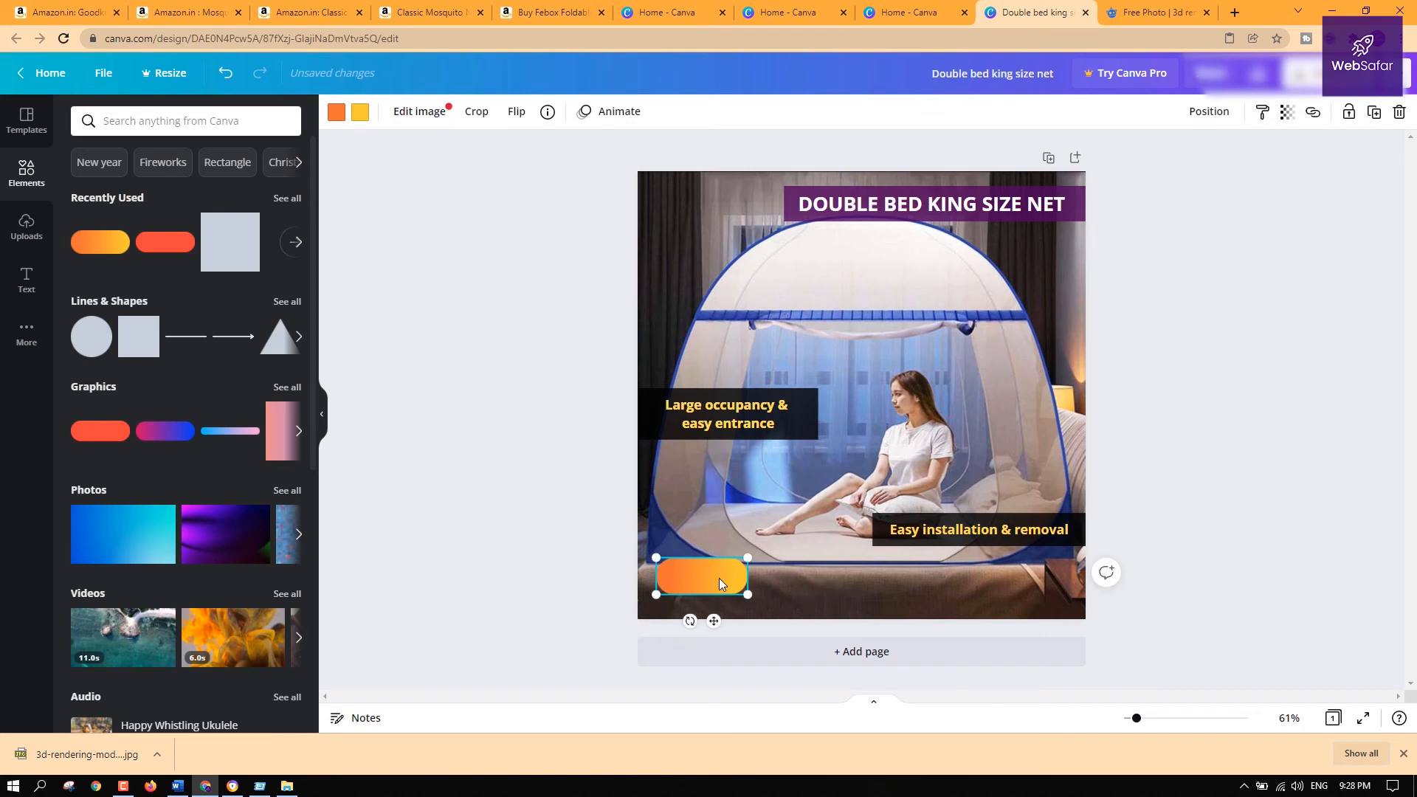
left_click(337, 112)
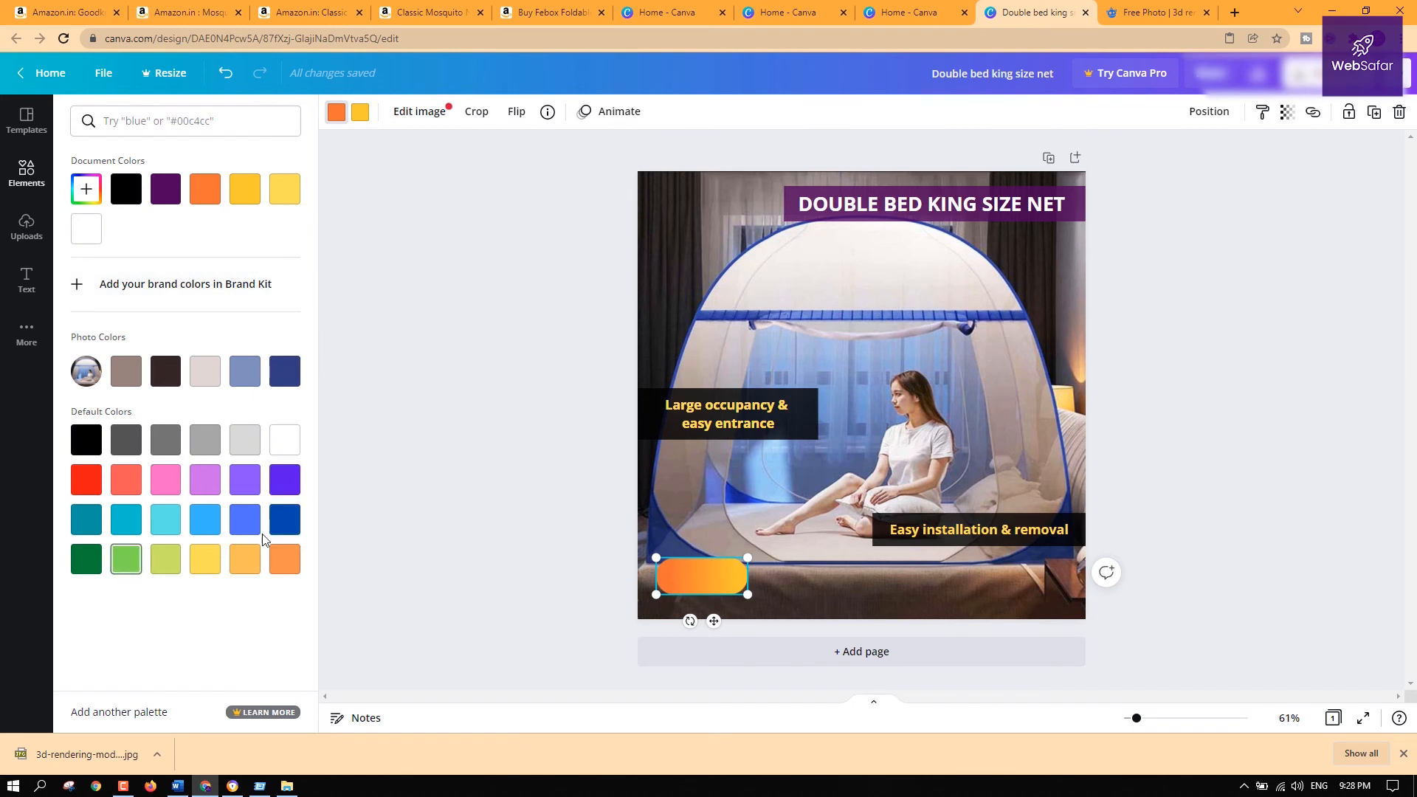
left_click(285, 487)
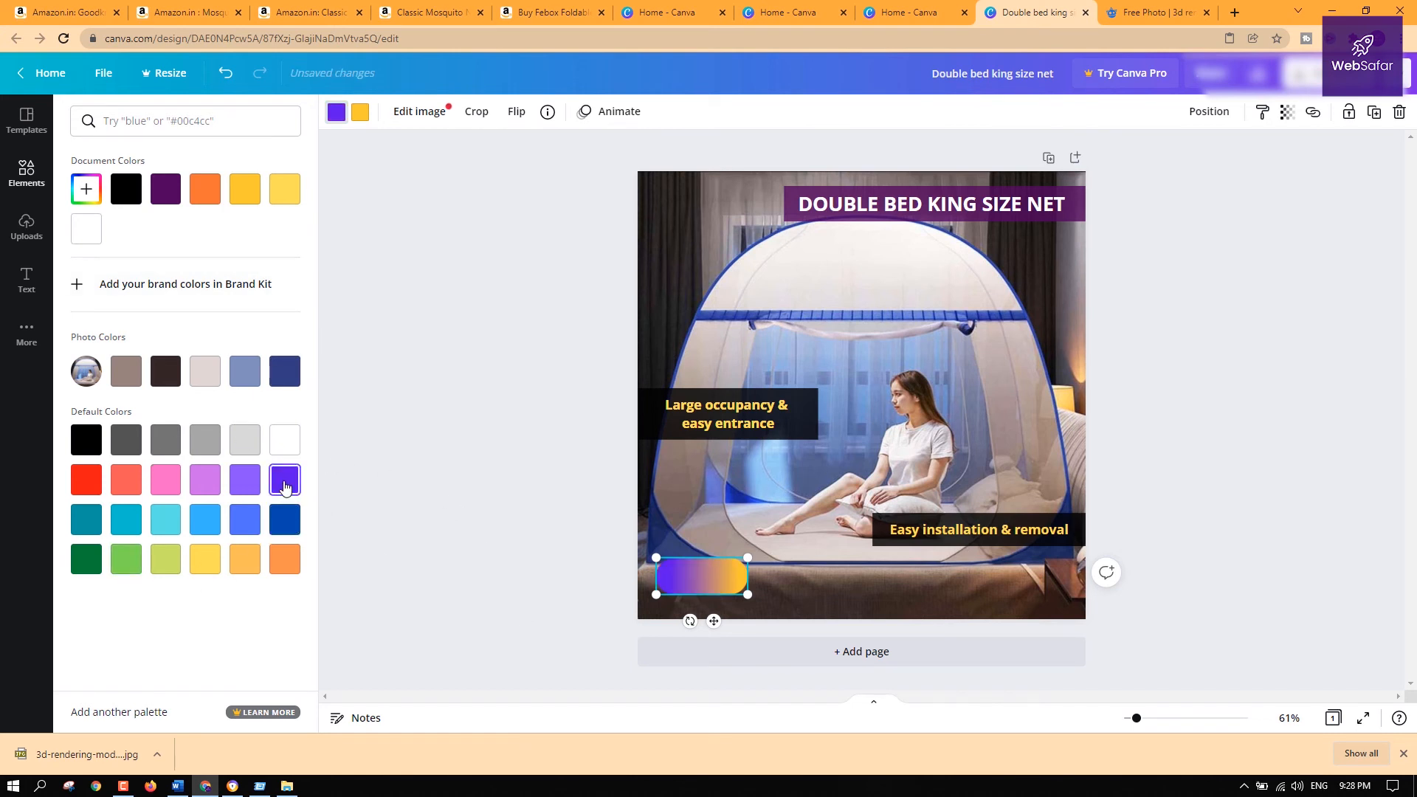
left_click(362, 118)
left_click(199, 485)
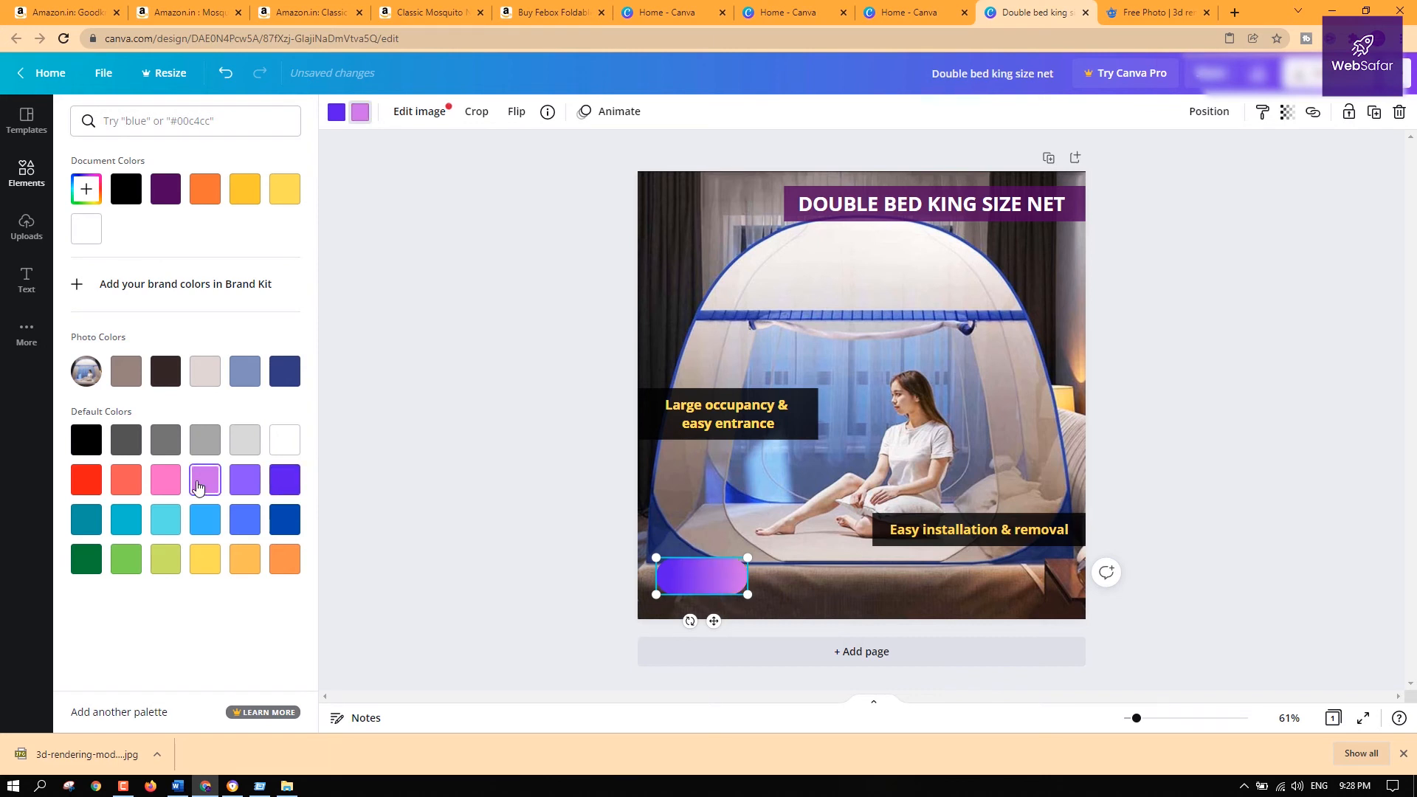
left_click(245, 481)
left_click(726, 581)
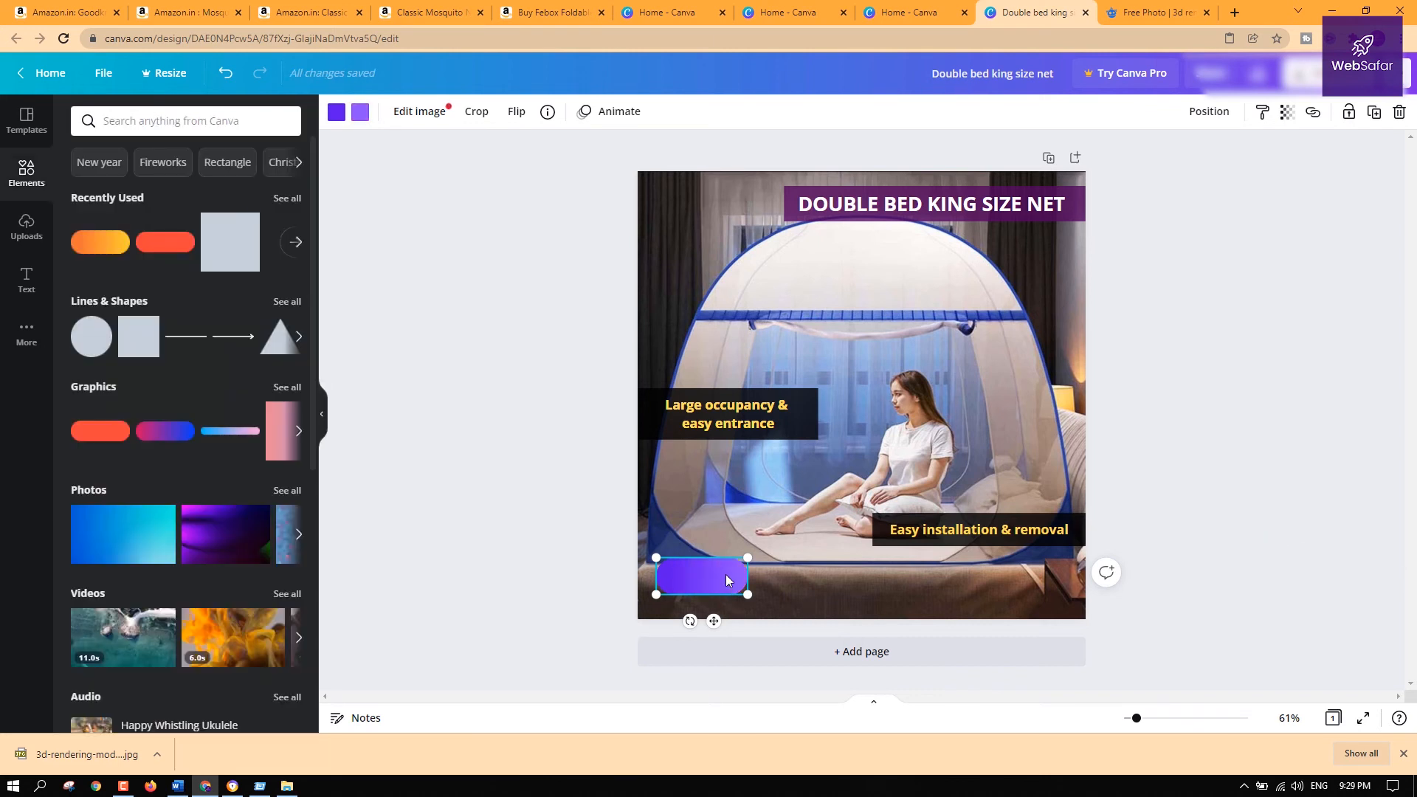
Add a white "View More" subheading at size 21.4 on top of the purple rounded shape
left_click(30, 125)
left_click(22, 289)
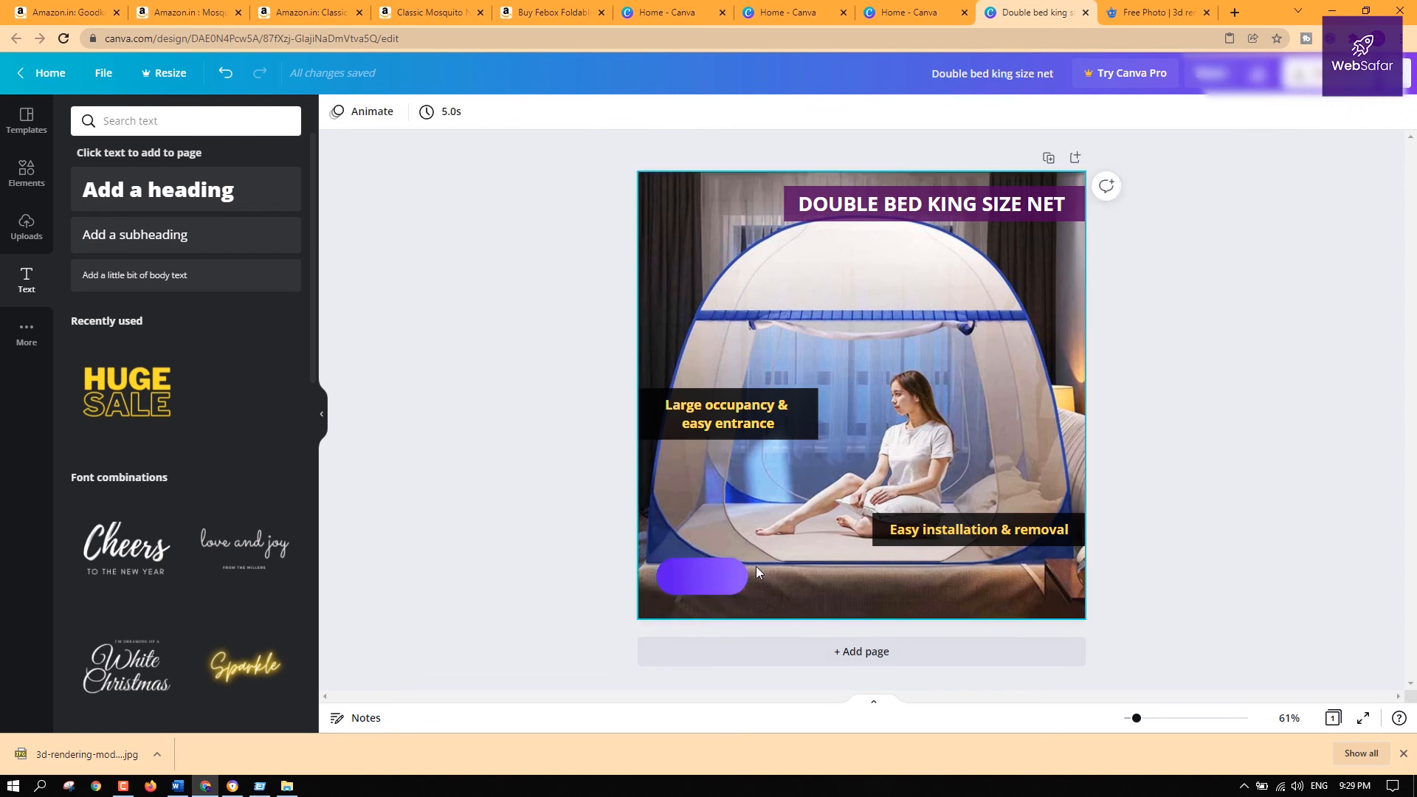
left_click(140, 241)
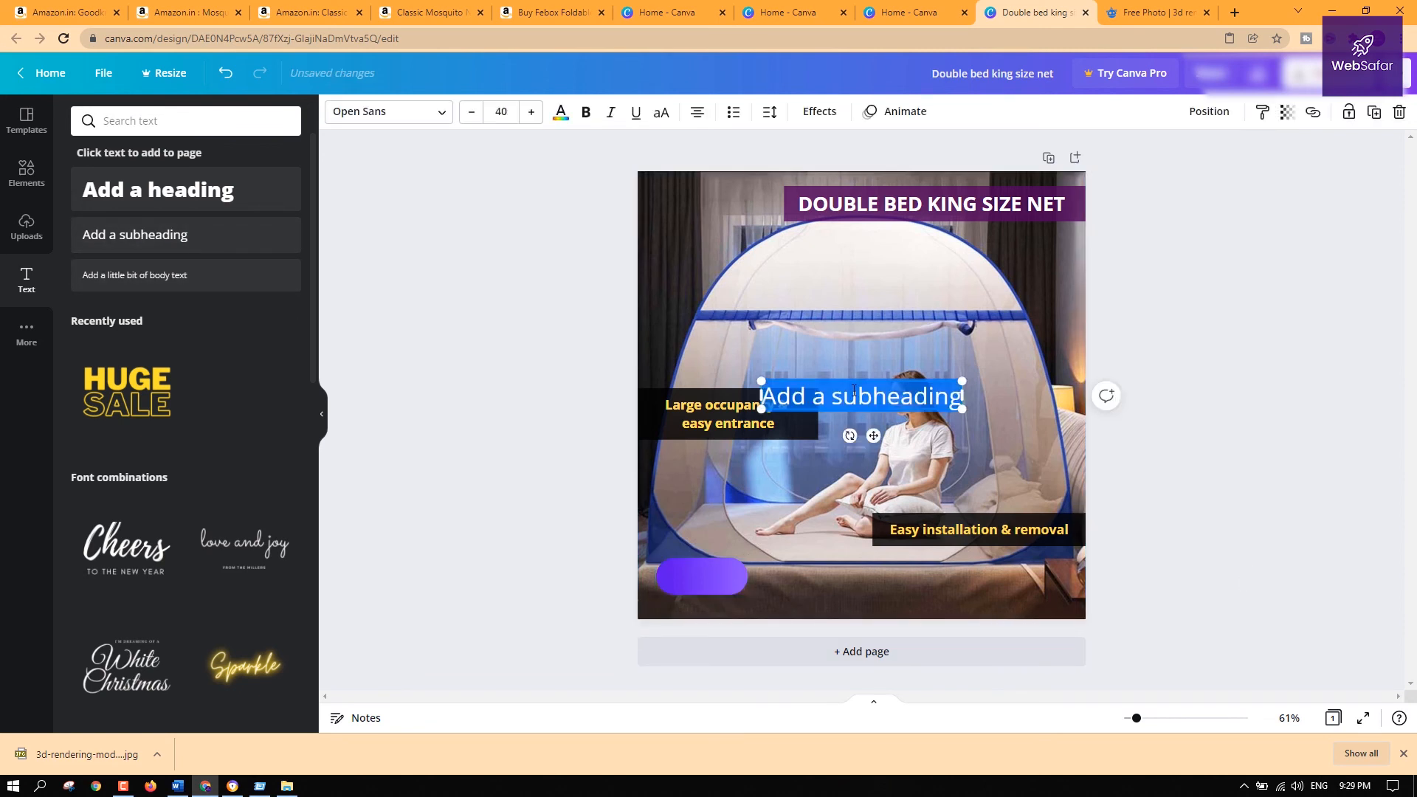
type("Vi")
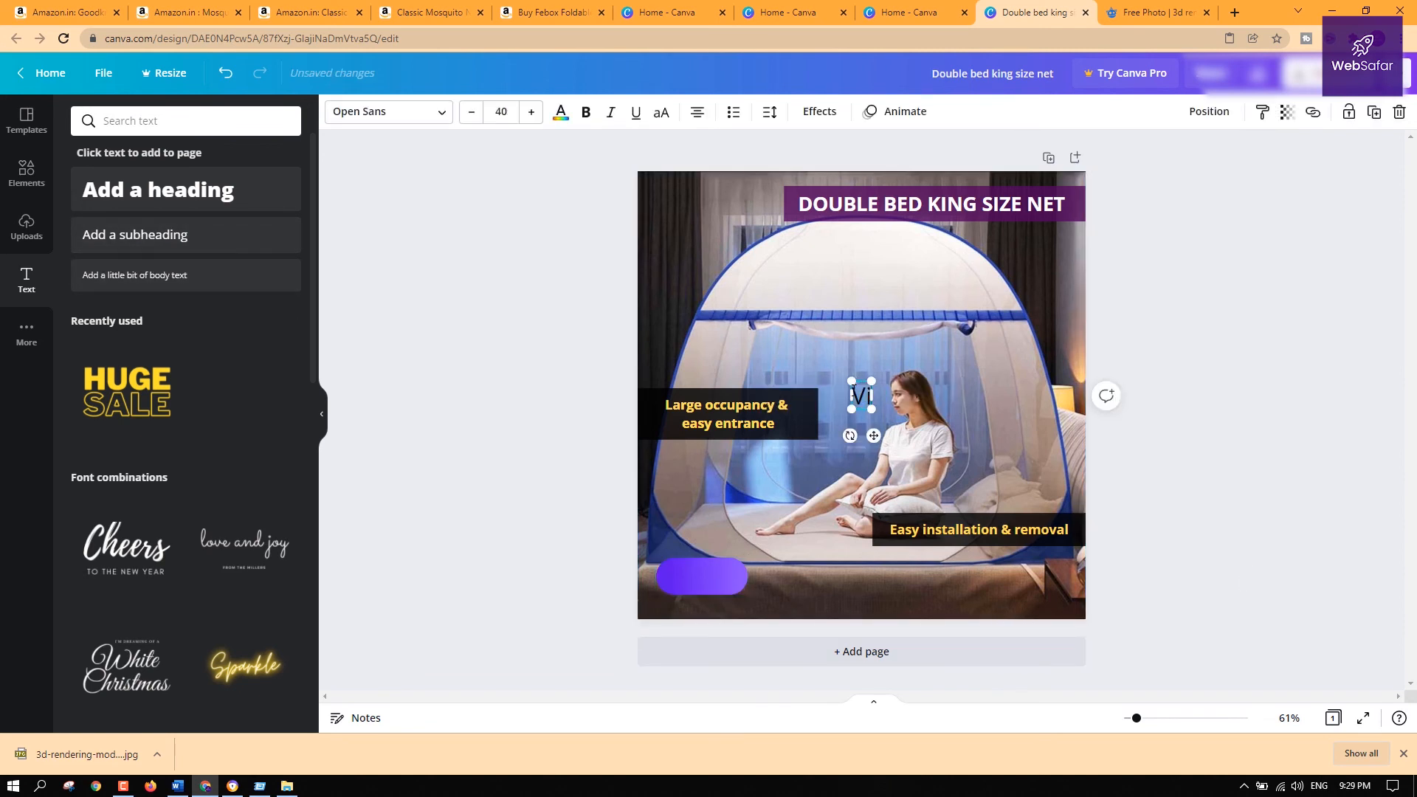
type("ew More")
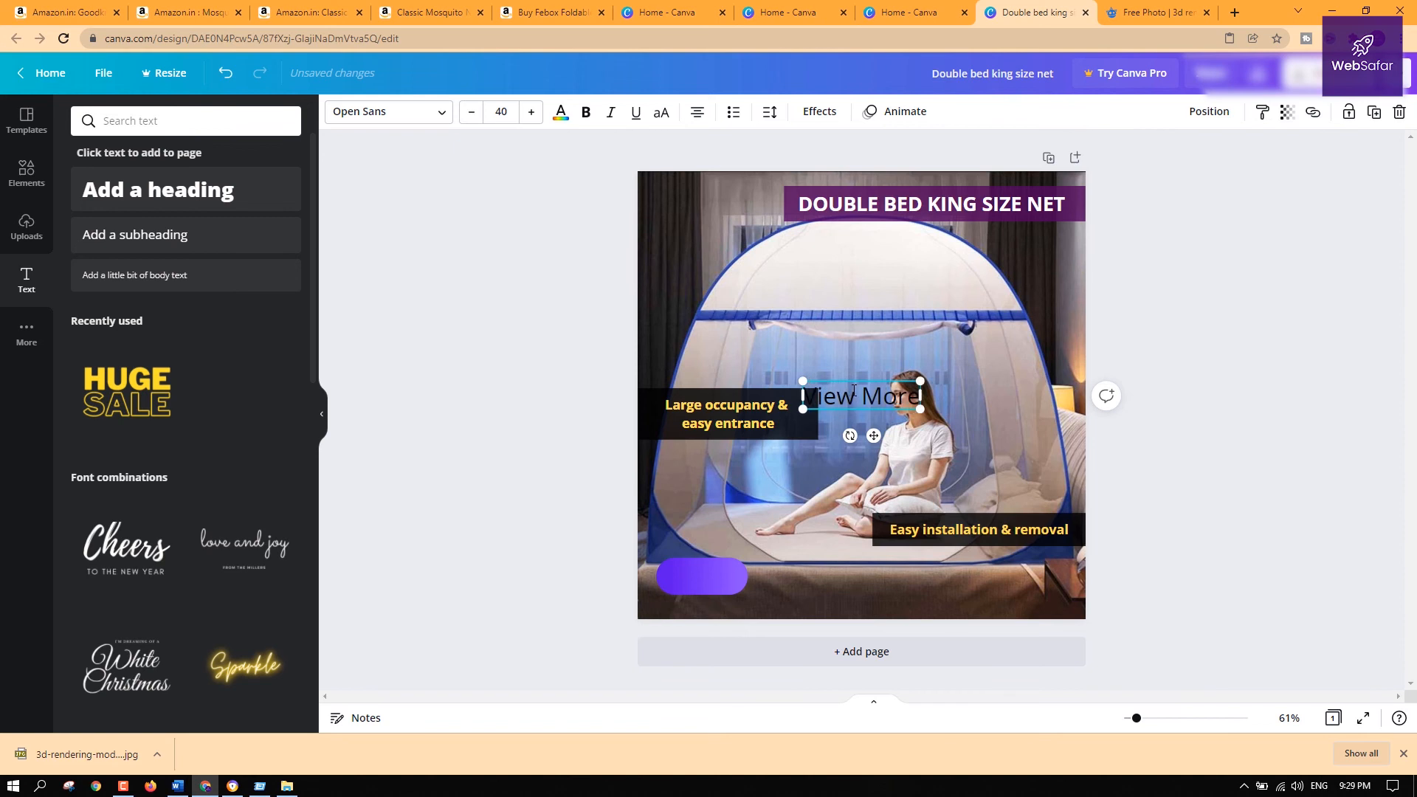
left_click(977, 419)
left_click_drag(904, 400, 722, 575)
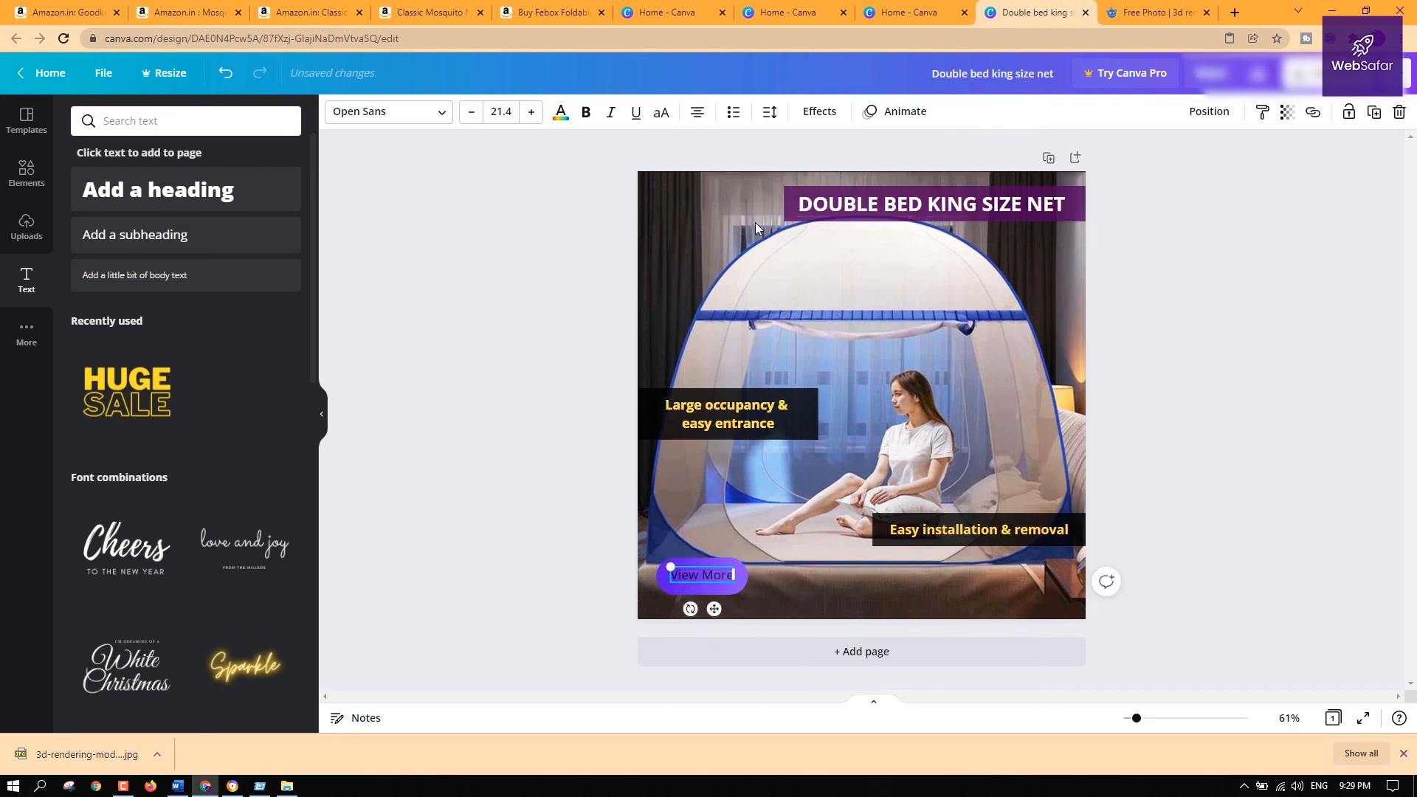
left_click(561, 112)
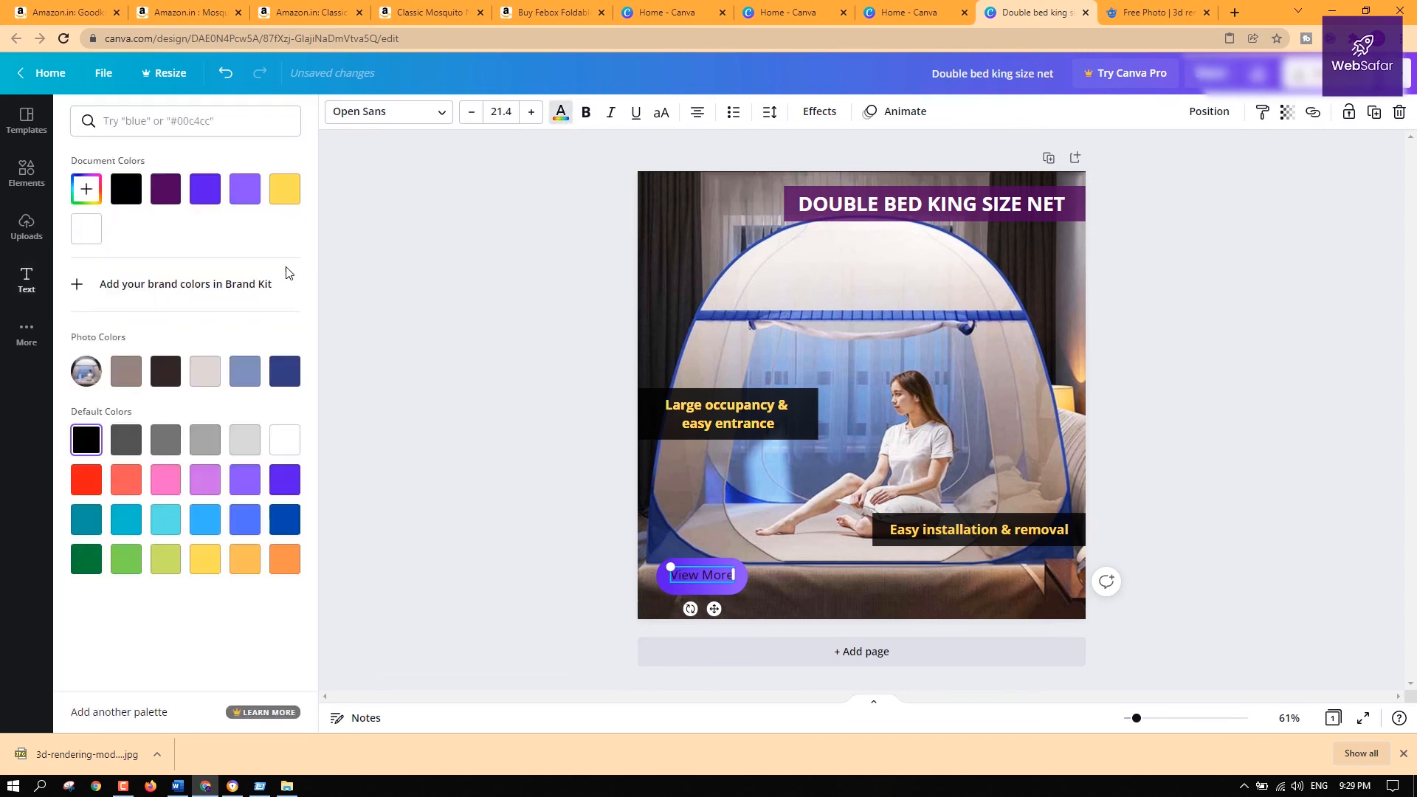
left_click(285, 440)
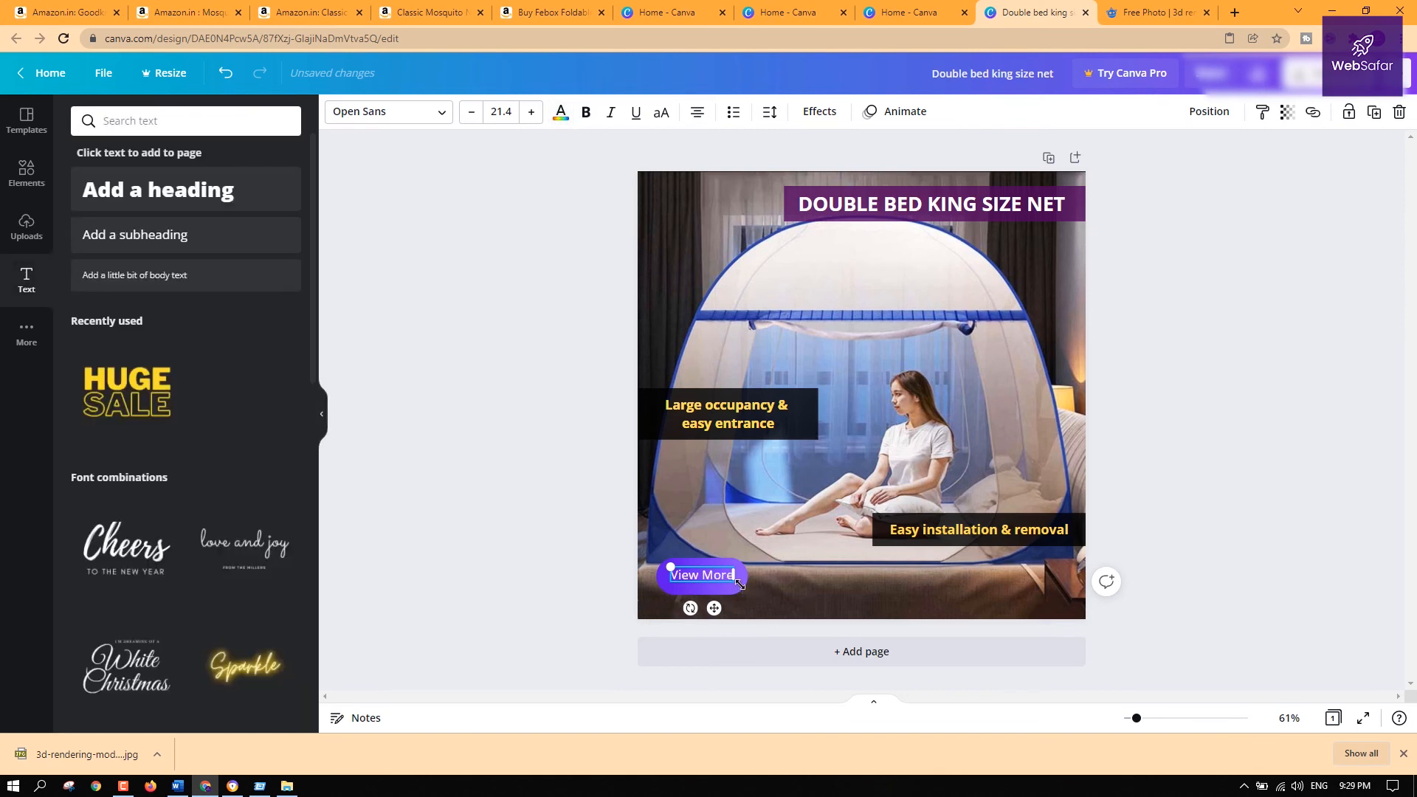
left_click(1206, 563)
Replace the purple rounded shape with a shortened copy of the "Easy installation & removal" bar near the page's lower left corner
left_click(718, 562)
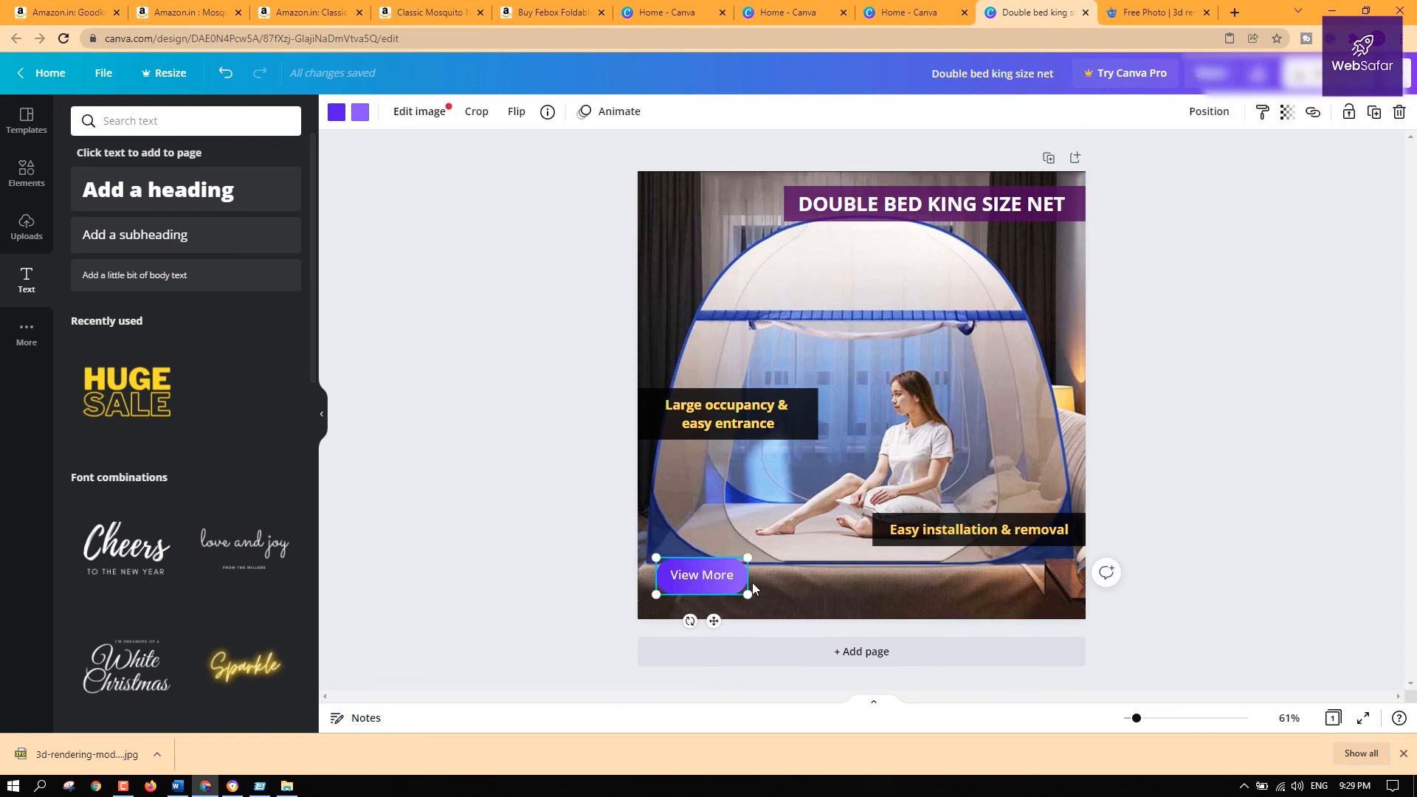
key("Delete")
left_click(1075, 524)
right_click(1076, 524)
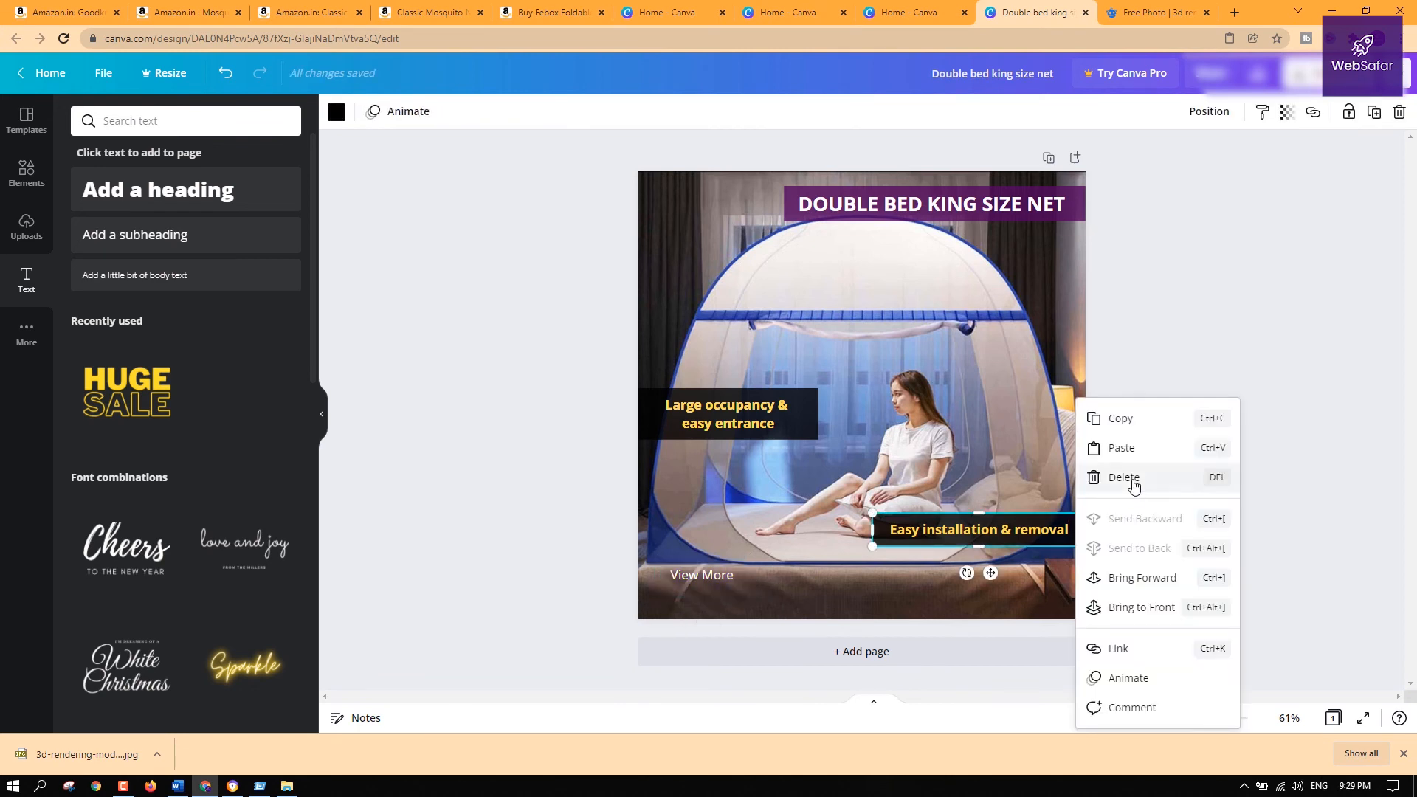
left_click(1120, 419)
left_click(919, 459)
key("ctrl+v")
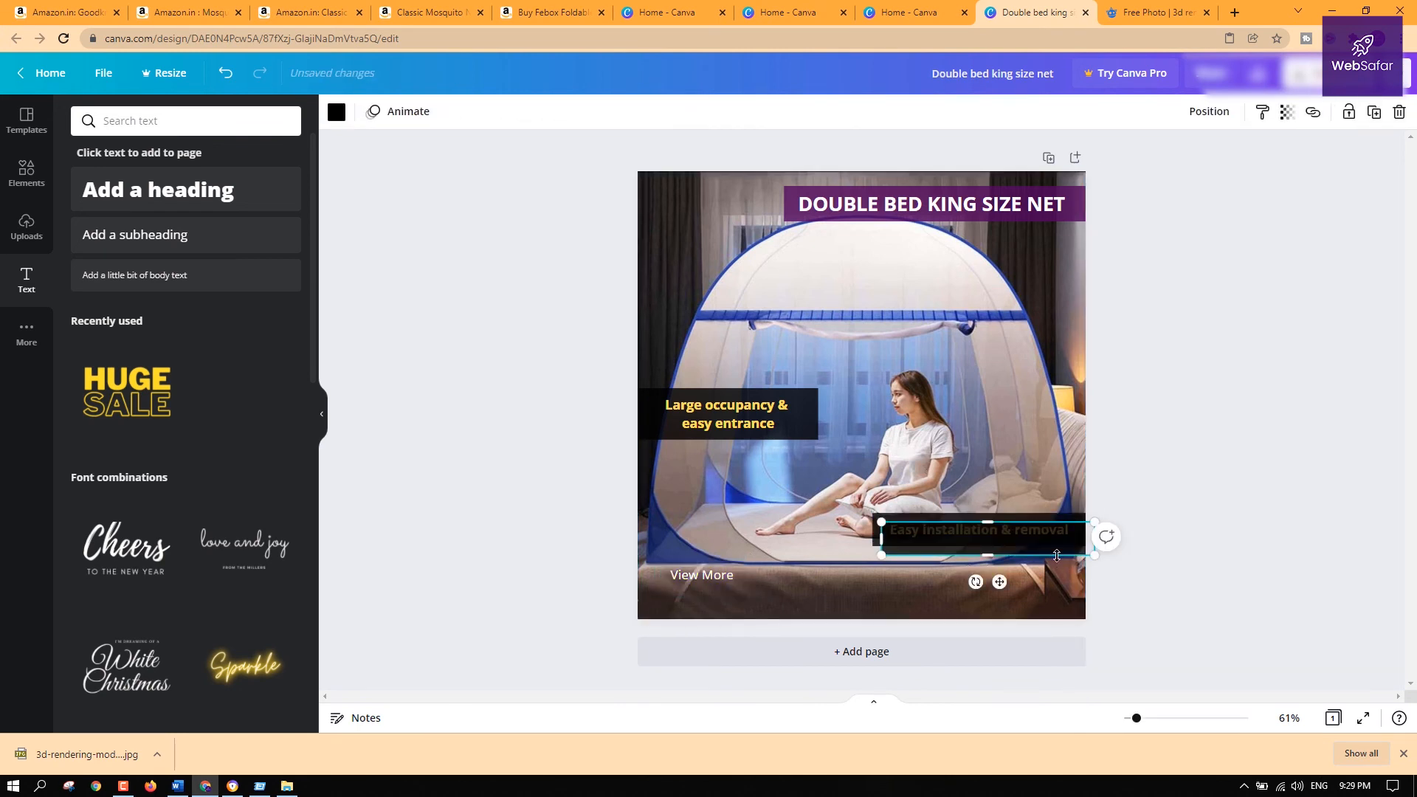
left_click_drag(962, 549, 713, 583)
left_click(825, 591)
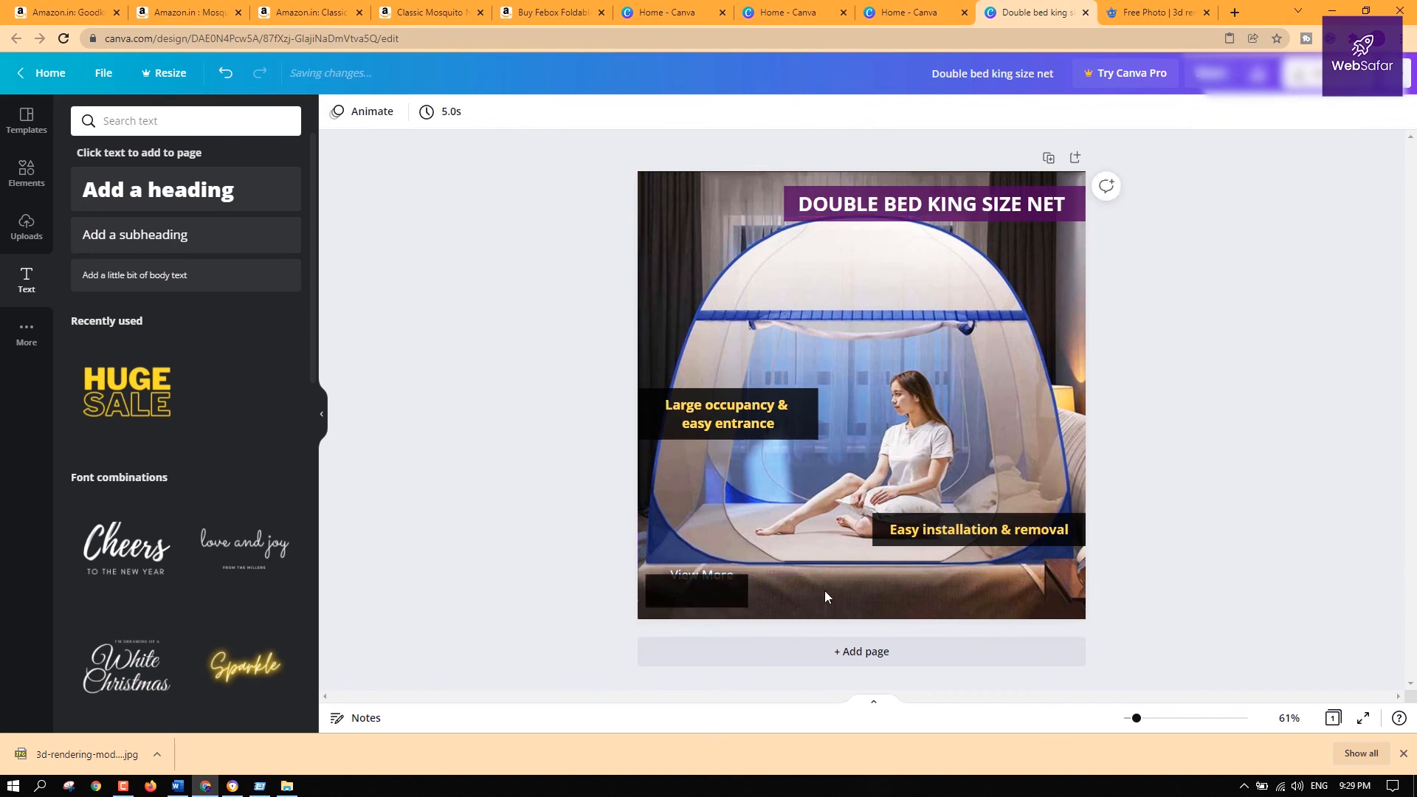
Send the new lower-left black bar backward and centre the "View More" text on it
left_click(727, 592)
left_click(1209, 111)
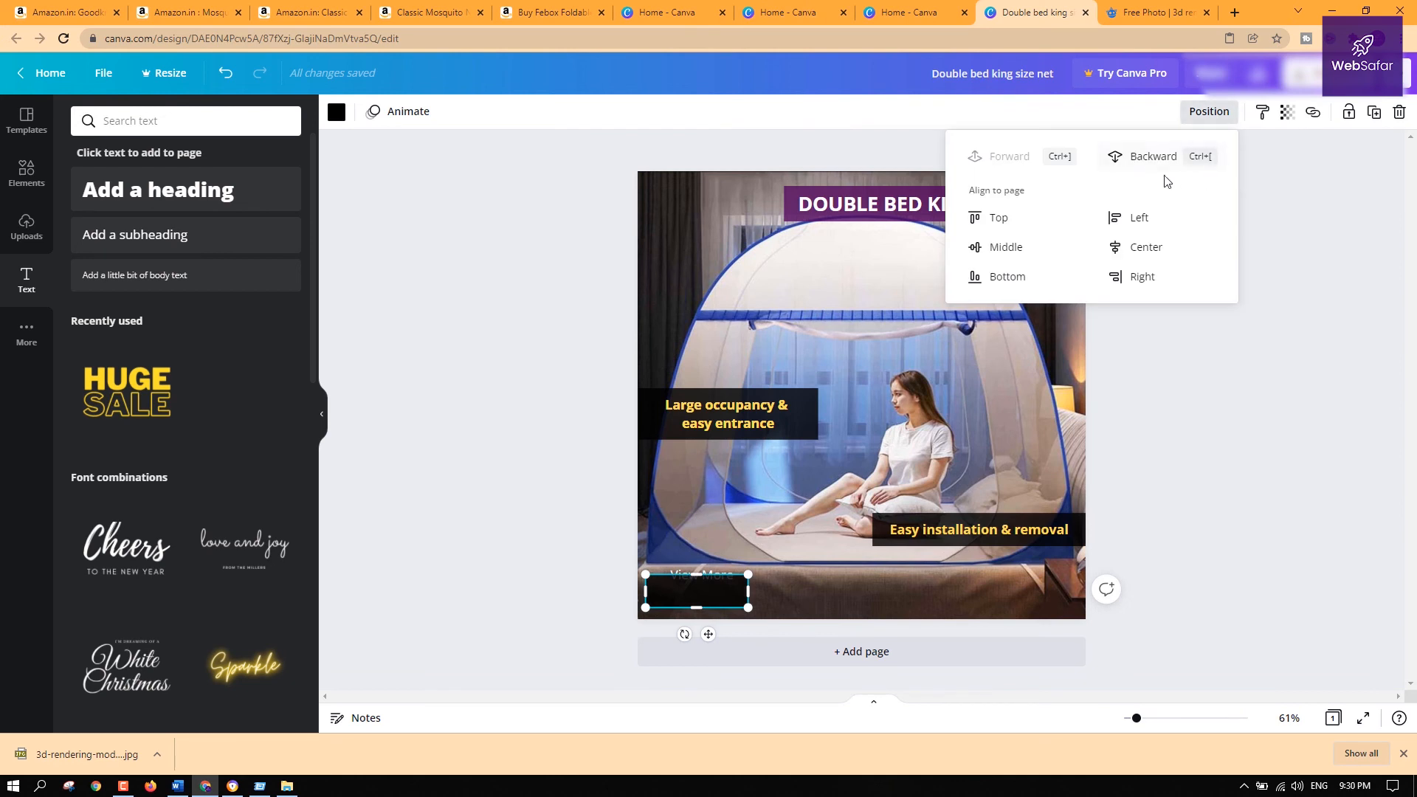
left_click(1148, 153)
left_click(733, 592)
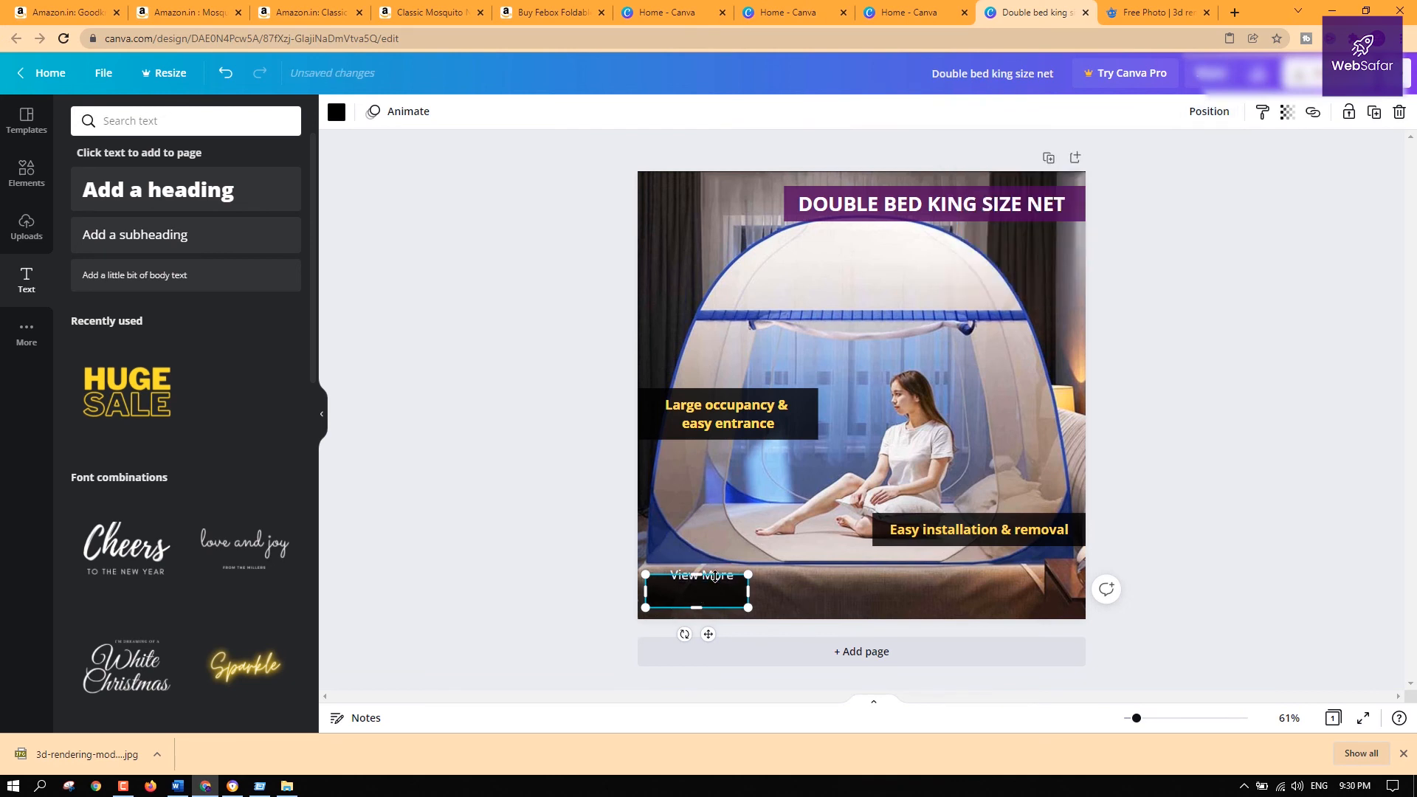
left_click(1202, 570)
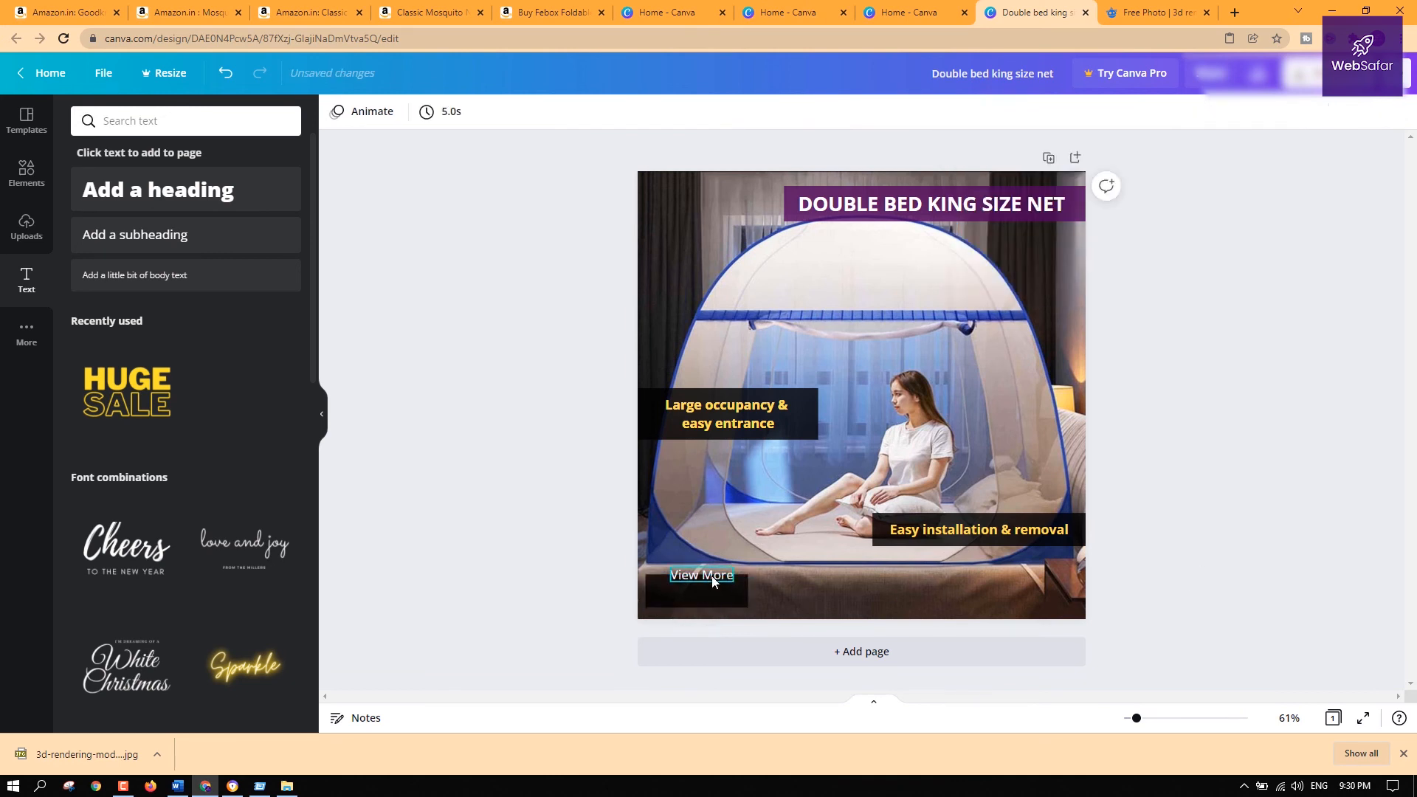
left_click_drag(711, 575, 700, 570)
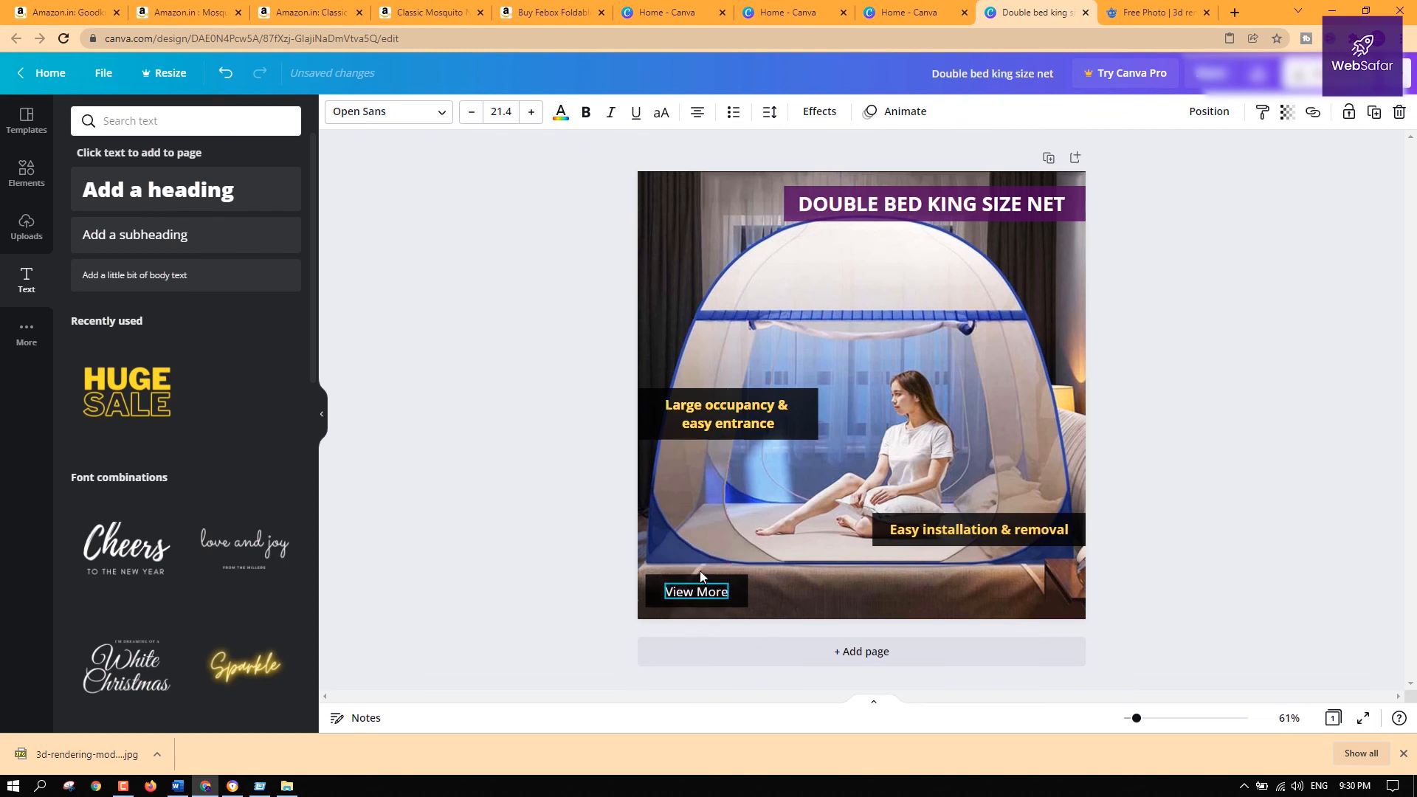
Make the "View More" text bold, enlarge it to size 24.1 and colour it red
left_click(587, 113)
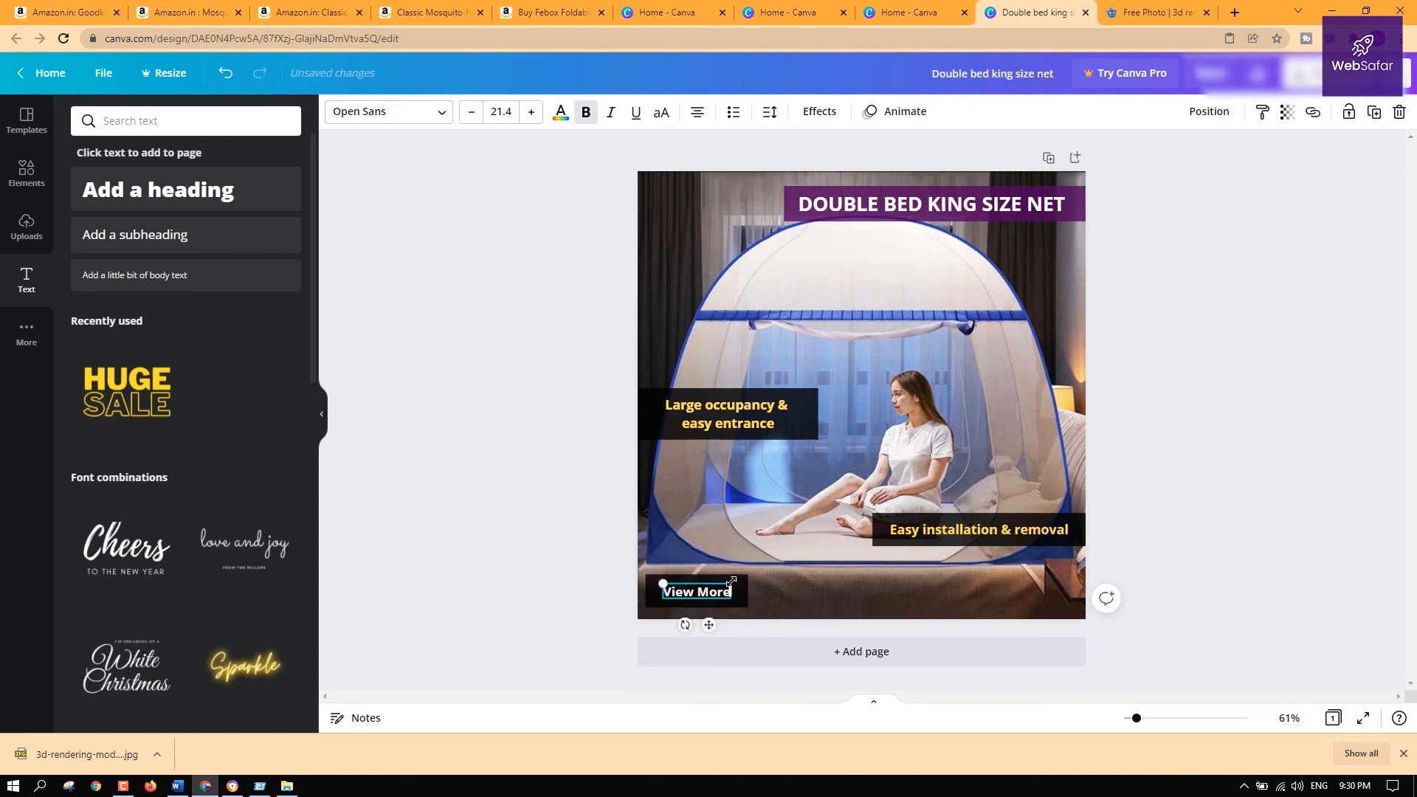
left_click_drag(731, 582, 722, 600)
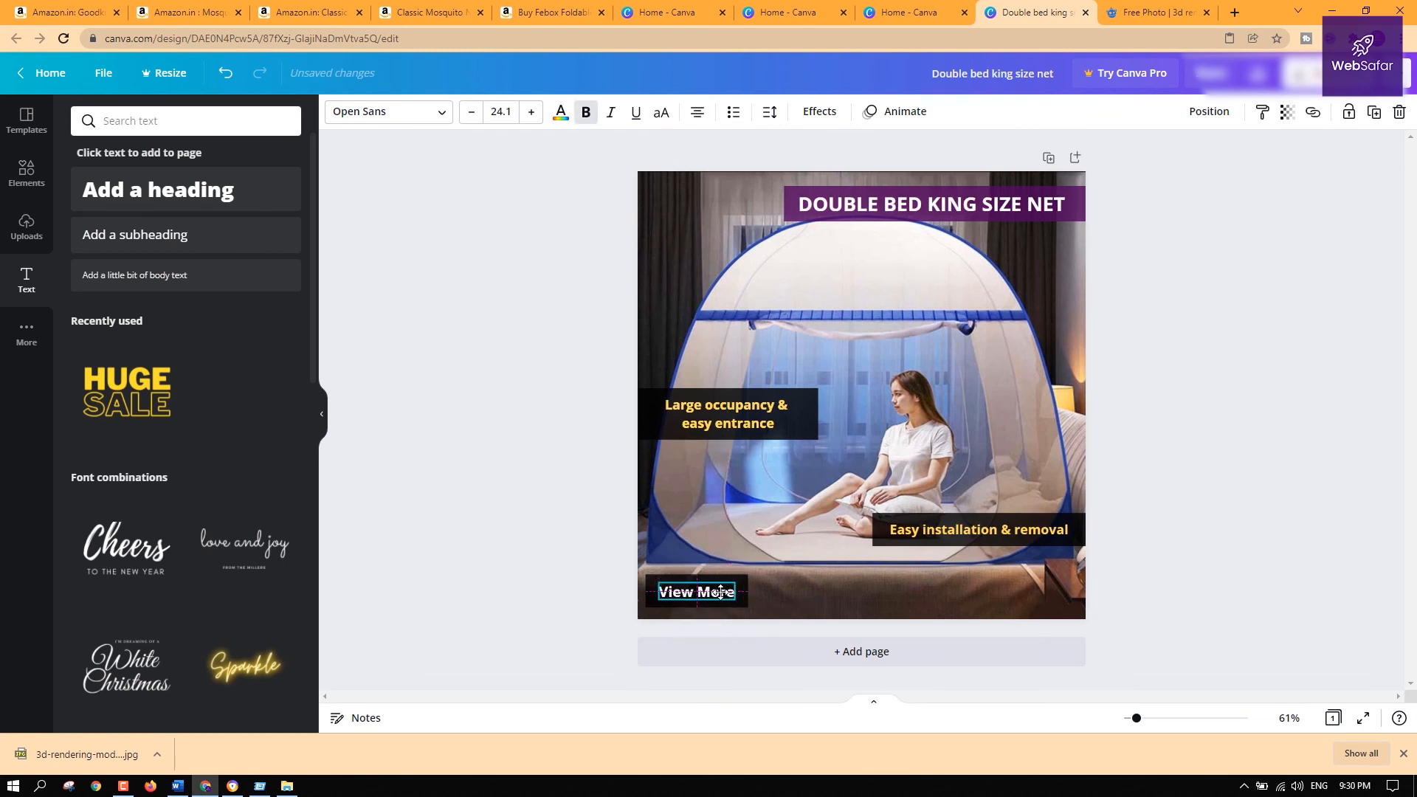
left_click(561, 112)
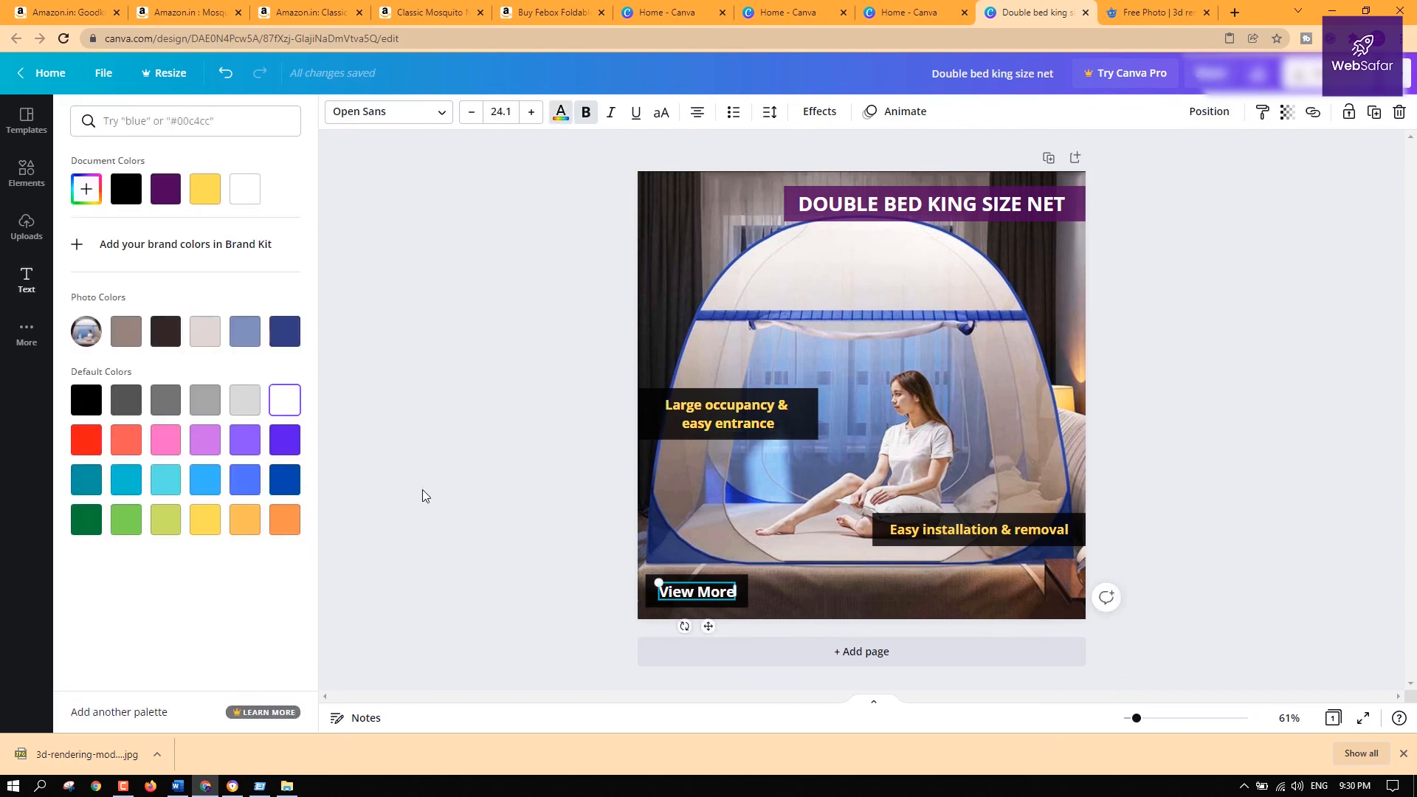
left_click(86, 438)
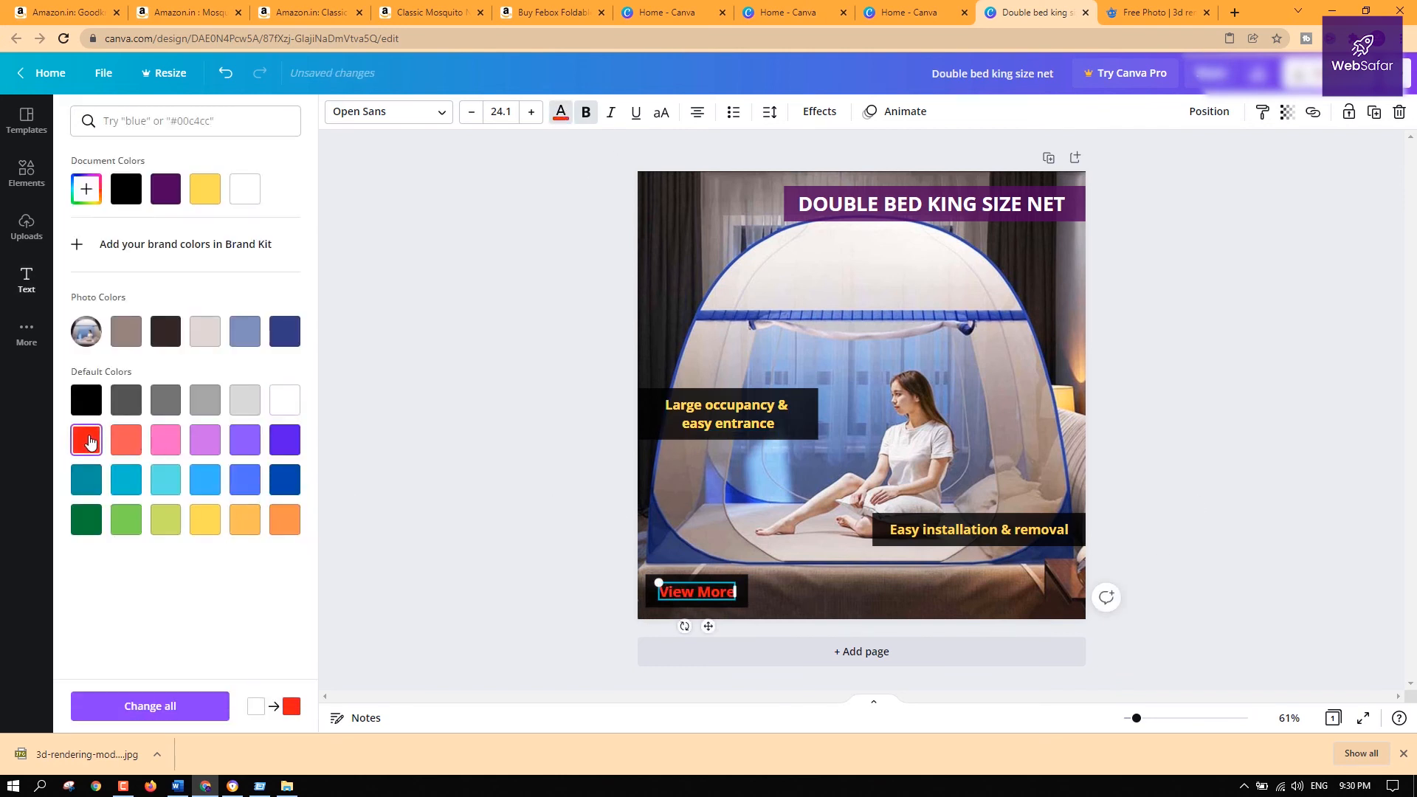
Try dark green, yellow and orange as the colour of the "View More" text
left_click(132, 530)
left_click(101, 528)
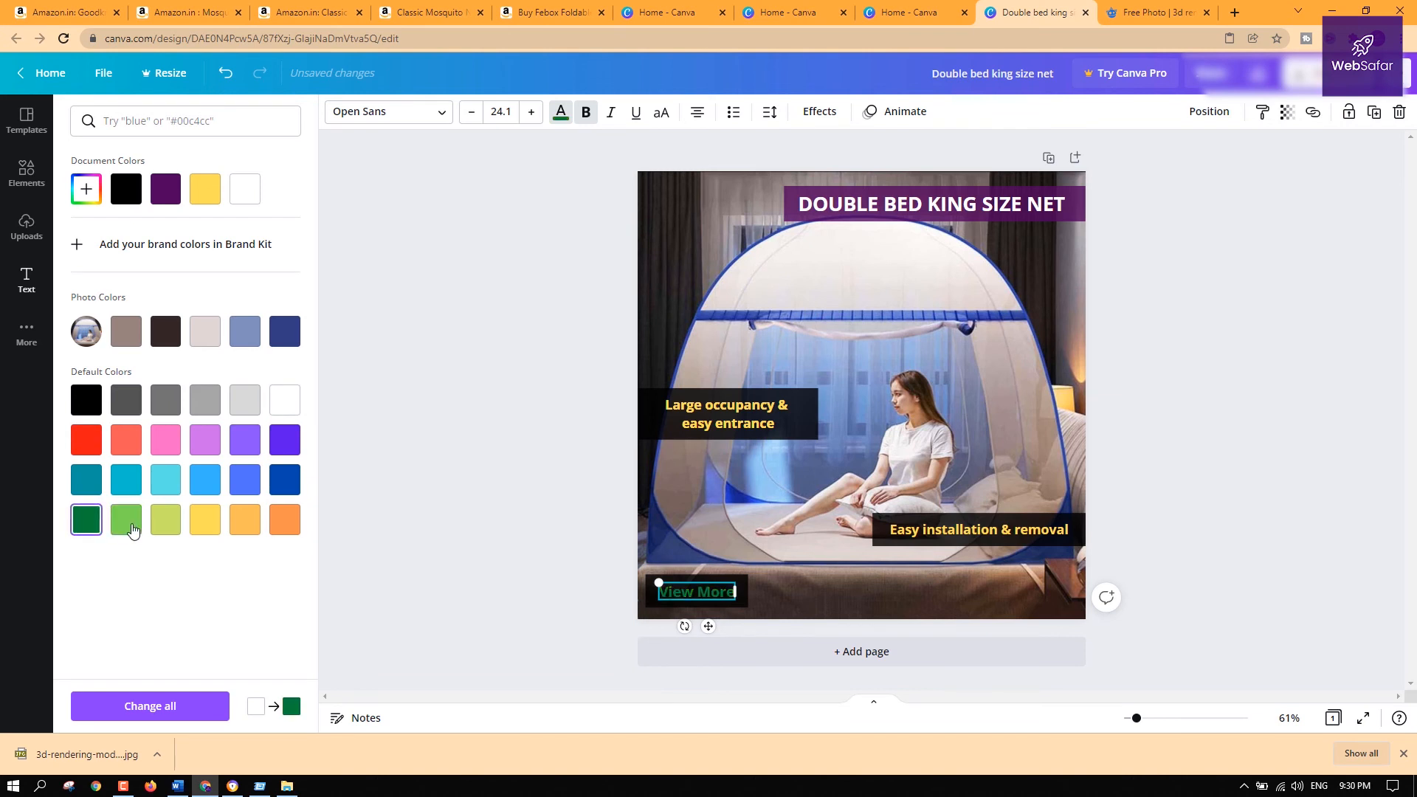
left_click(207, 525)
left_click(285, 521)
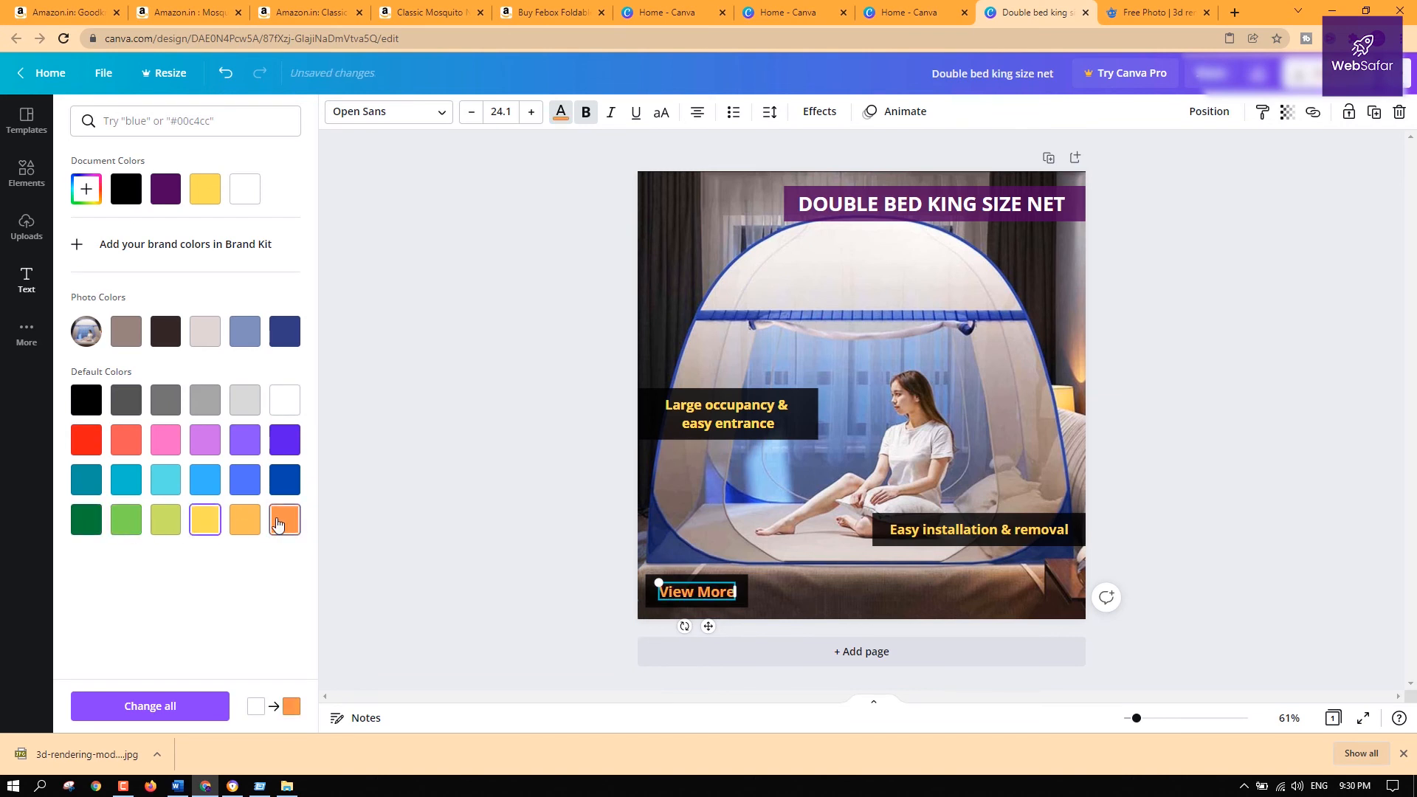
left_click(1310, 480)
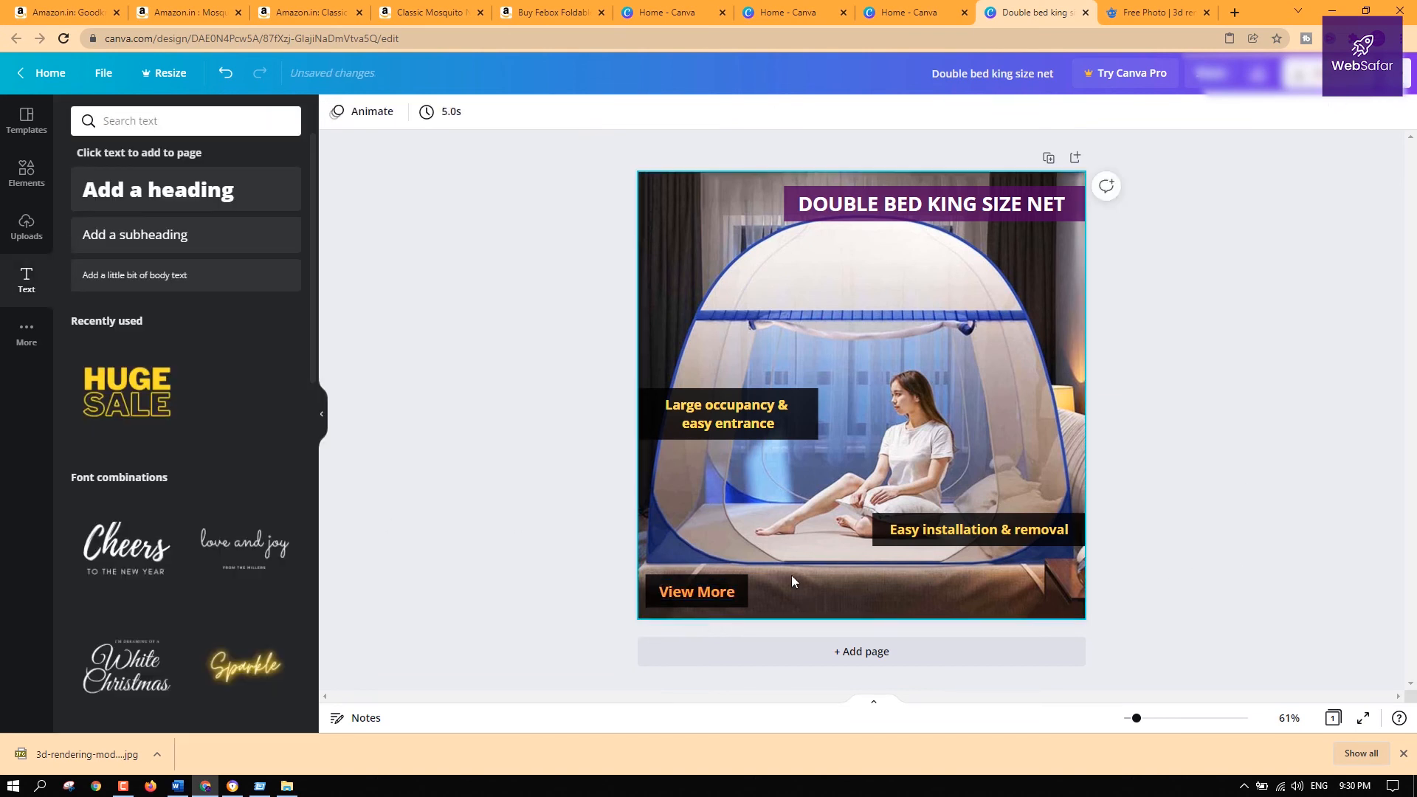
Recolour the black bar behind the "View More" text with the dark purple used for the title bar
left_click(733, 583)
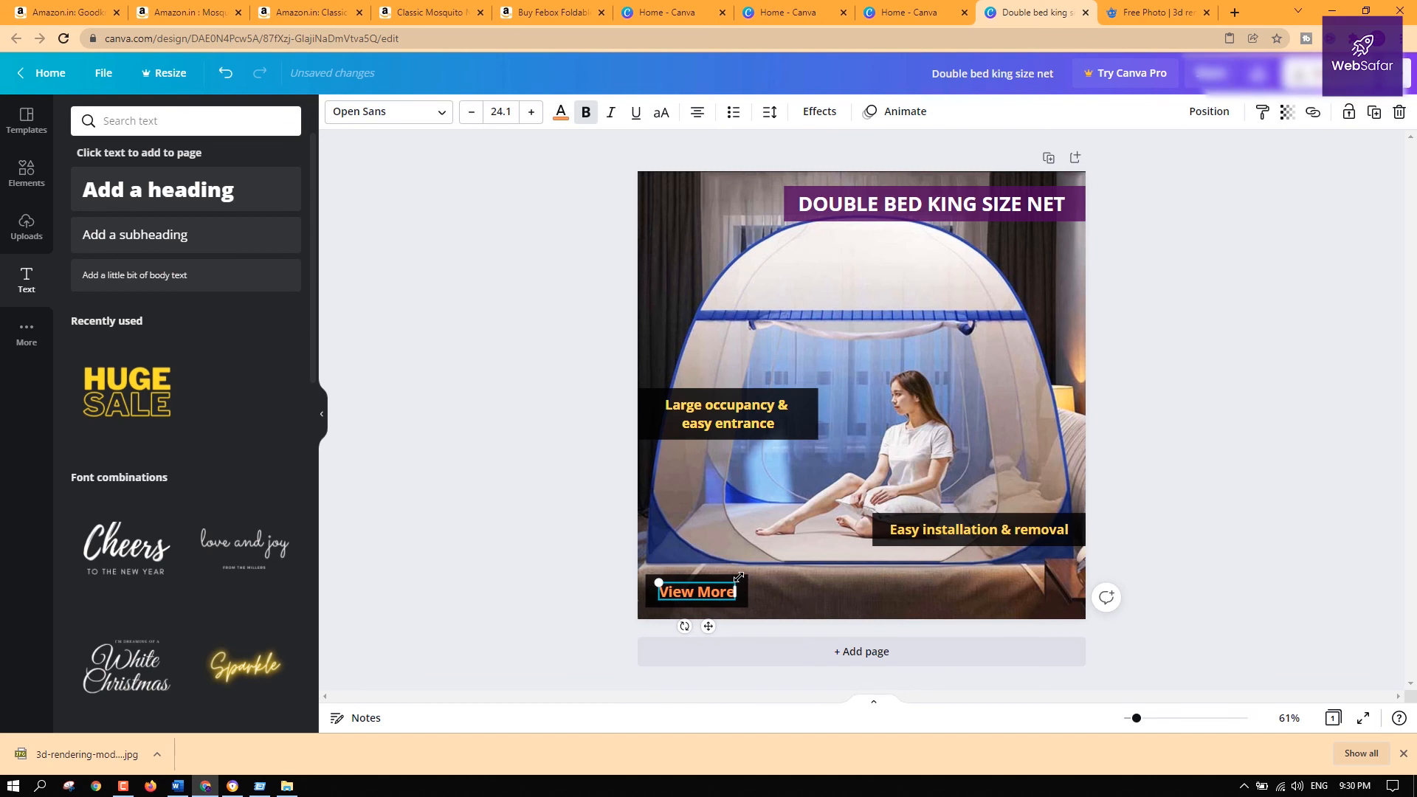
left_click(1328, 523)
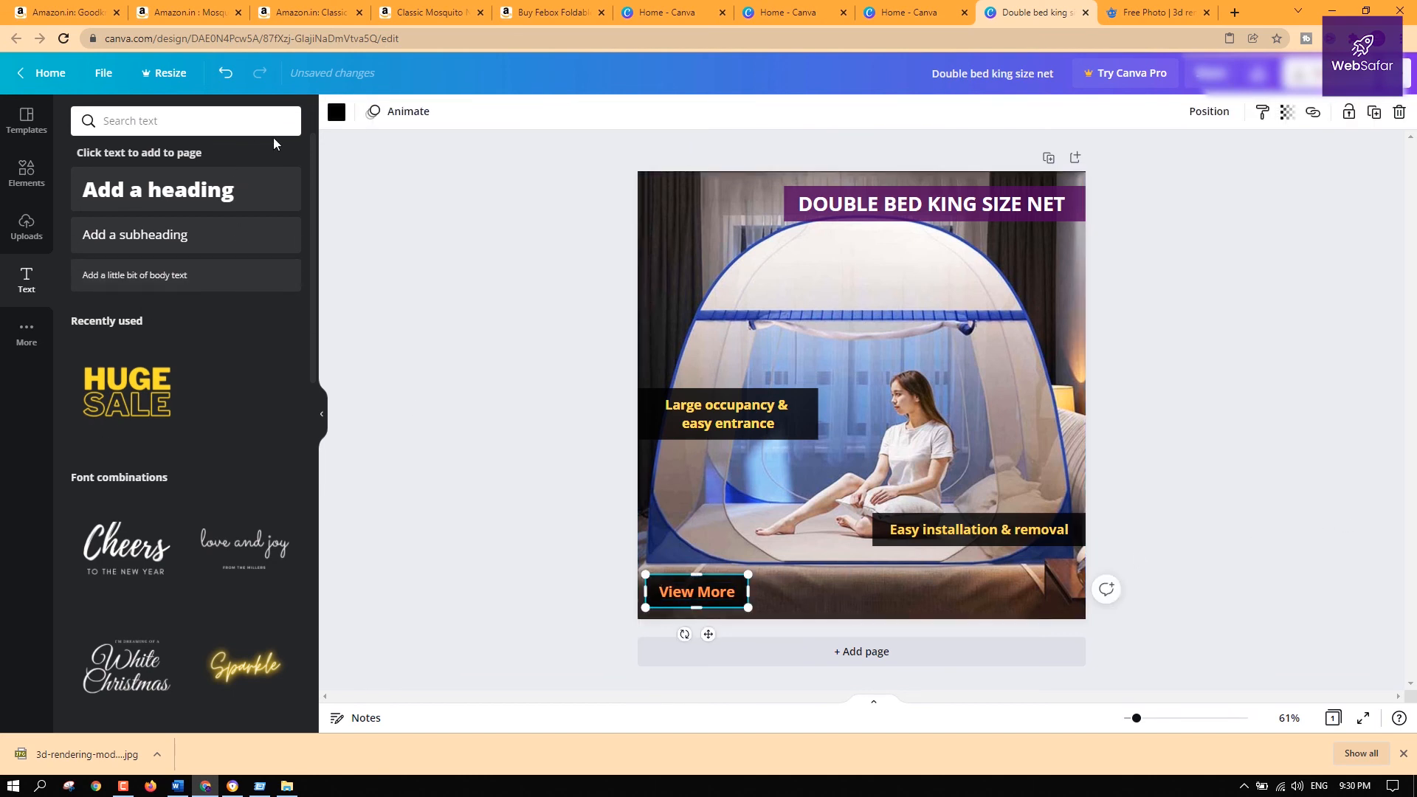
left_click(339, 116)
left_click(282, 443)
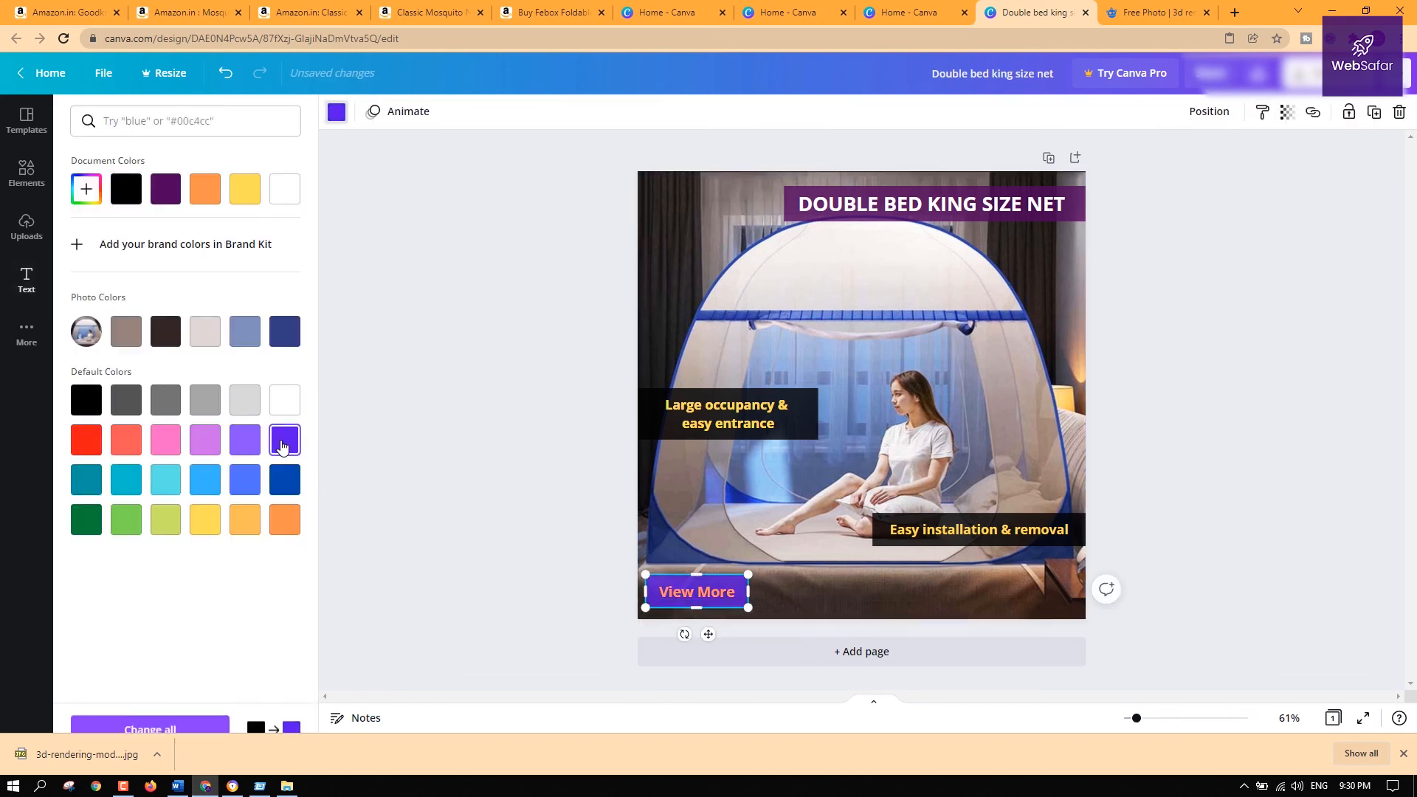
left_click(285, 478)
left_click(288, 335)
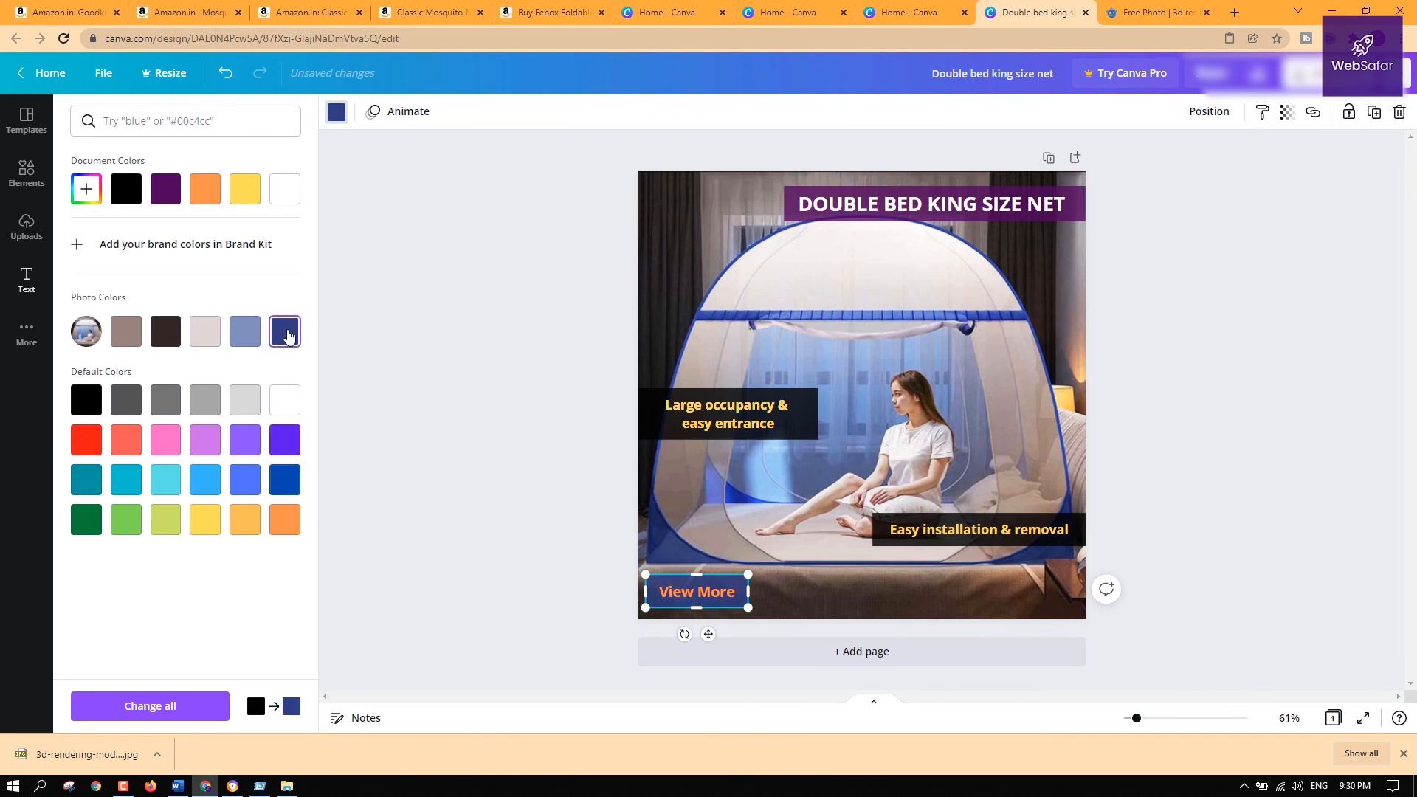
left_click(165, 189)
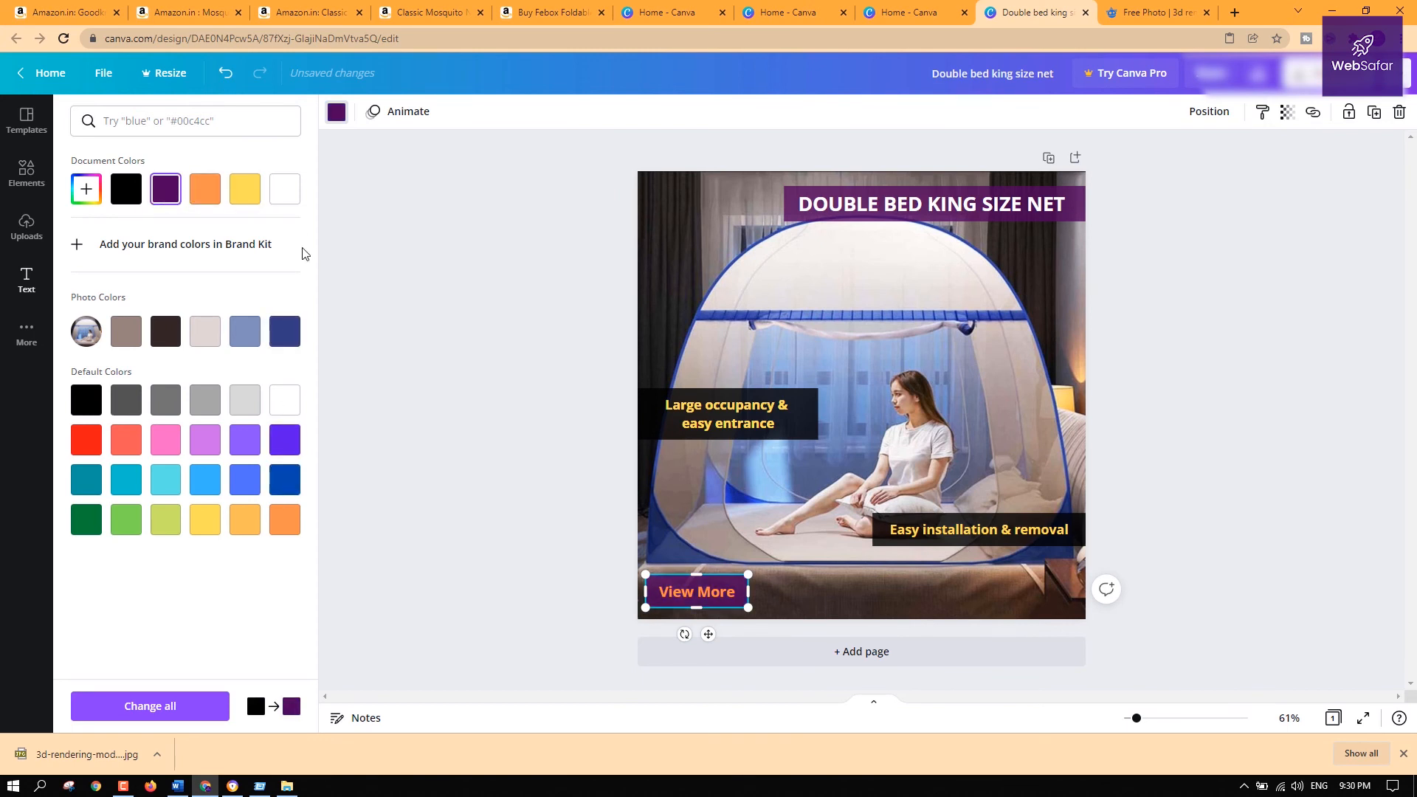
Colour the "View More" text with the yellow already used for the feature labels
double_click(713, 593)
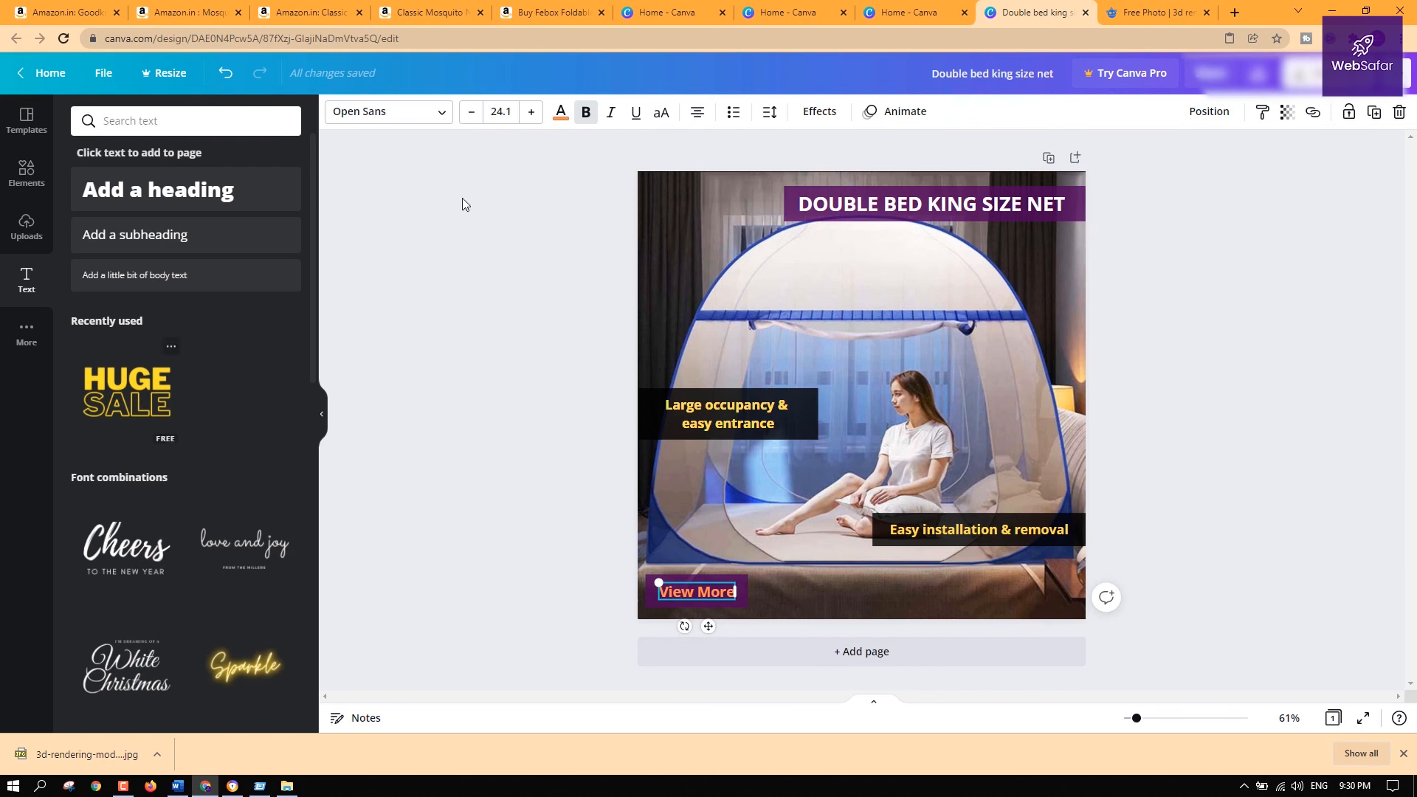
left_click(559, 114)
left_click(244, 189)
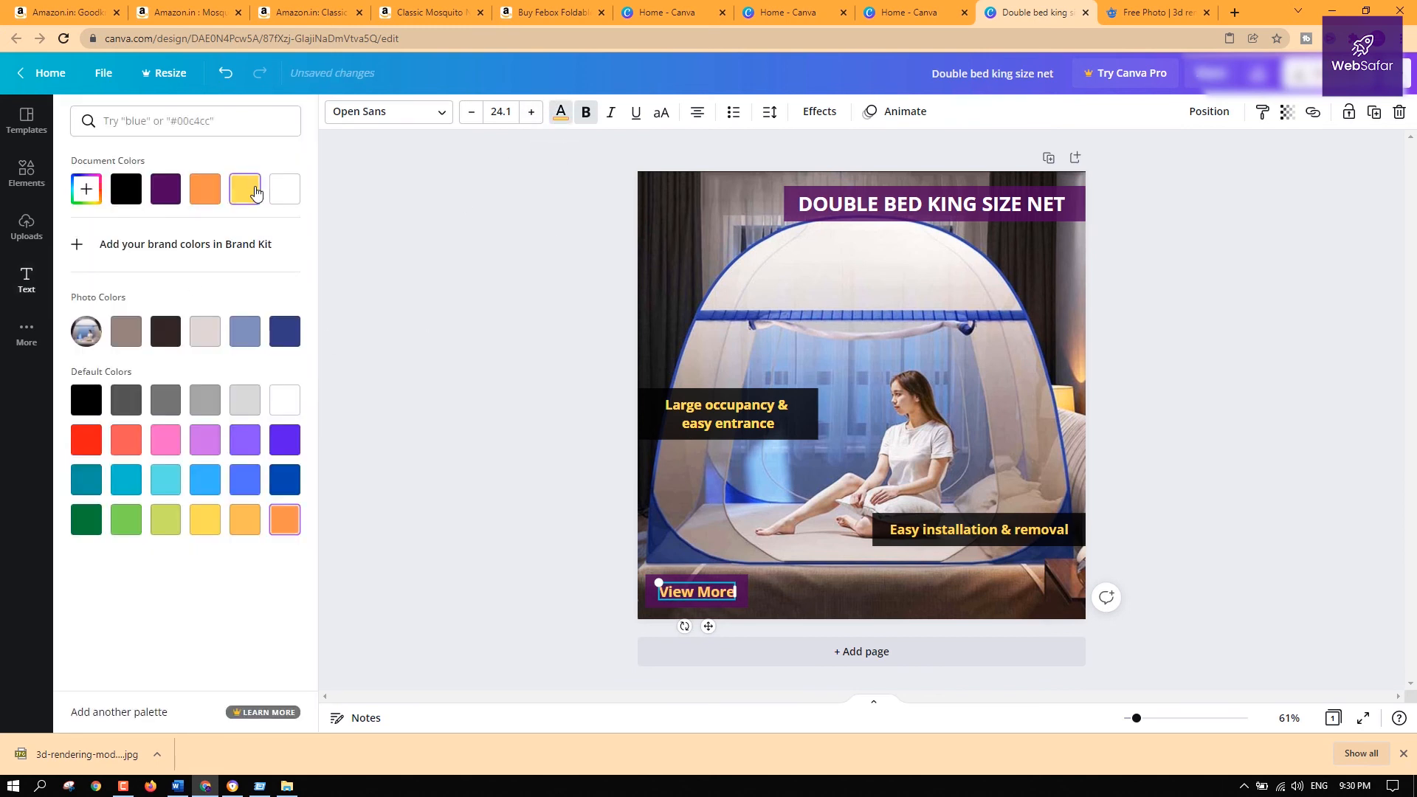
left_click(1227, 453)
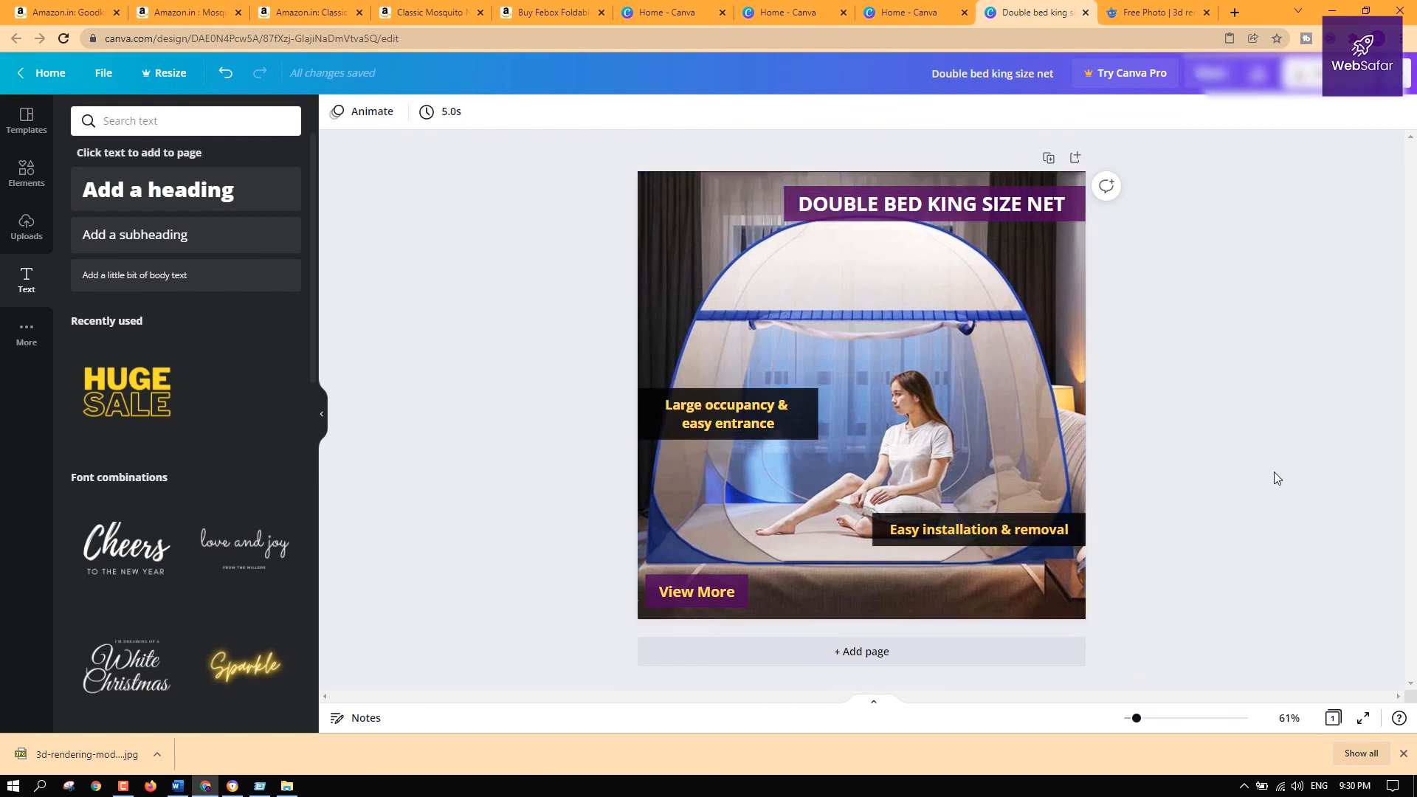
Download the "Double bed king size net" design as a PNG
left_click(1301, 74)
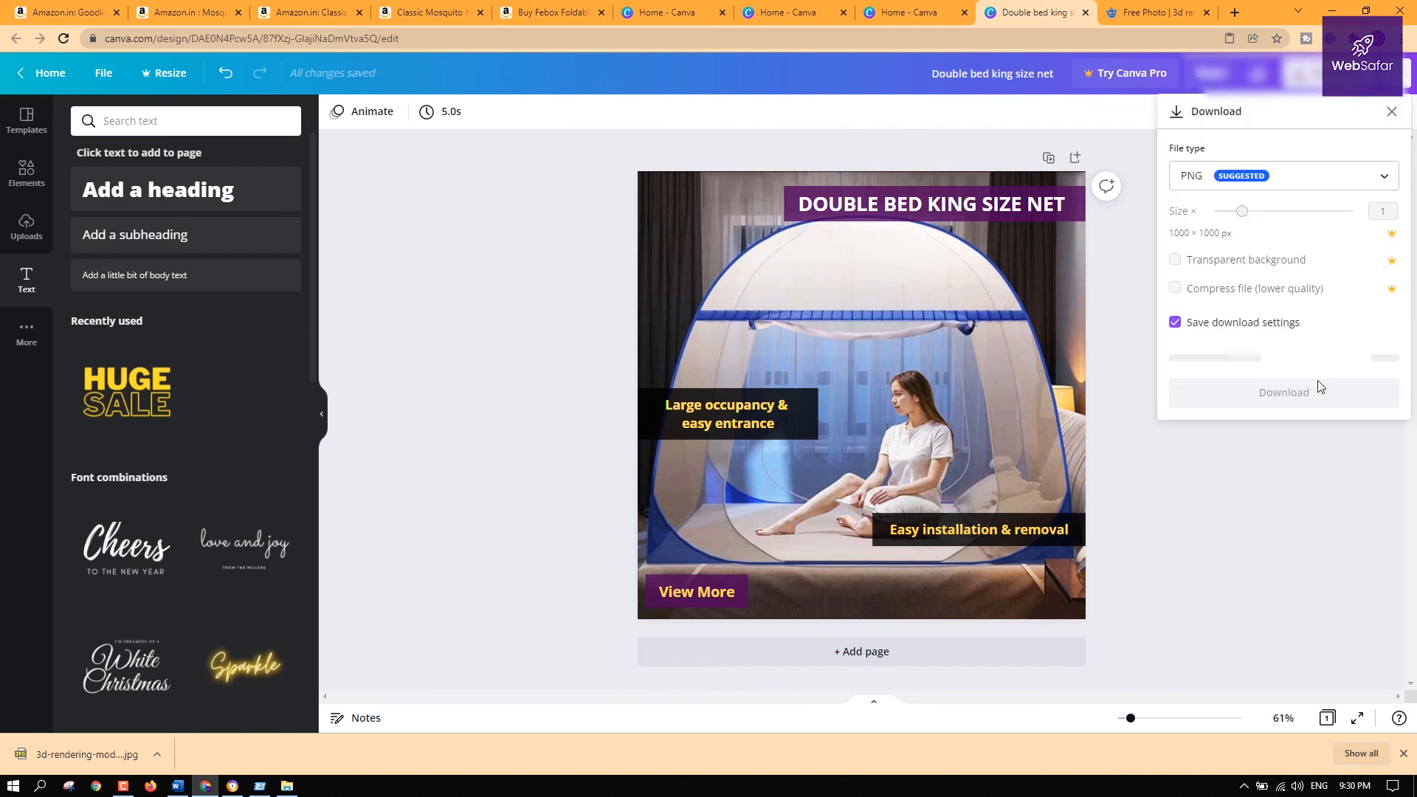
left_click(1306, 369)
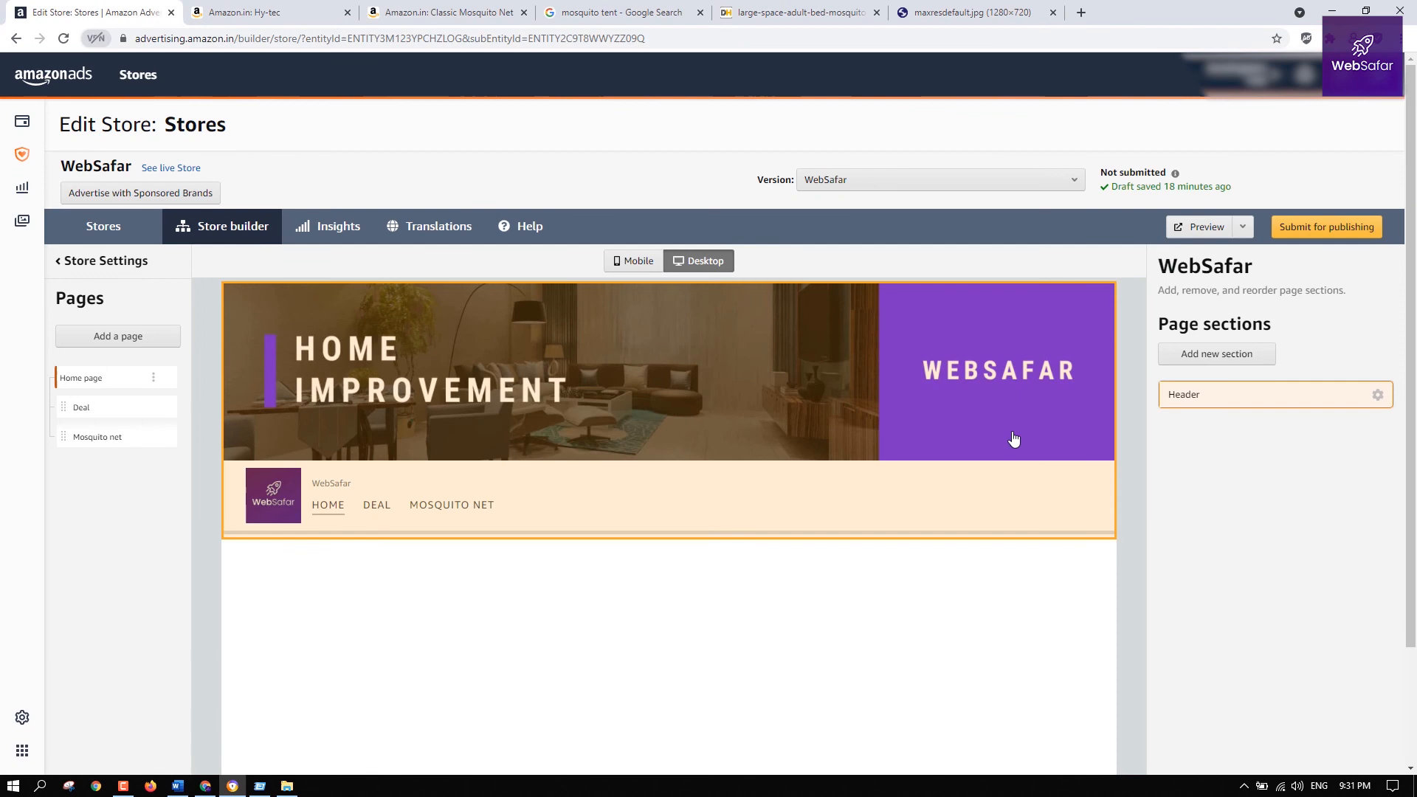
In the Amazon Ads store builder, add a new image section below the header of the home page
scroll(779, 450, "down", 3)
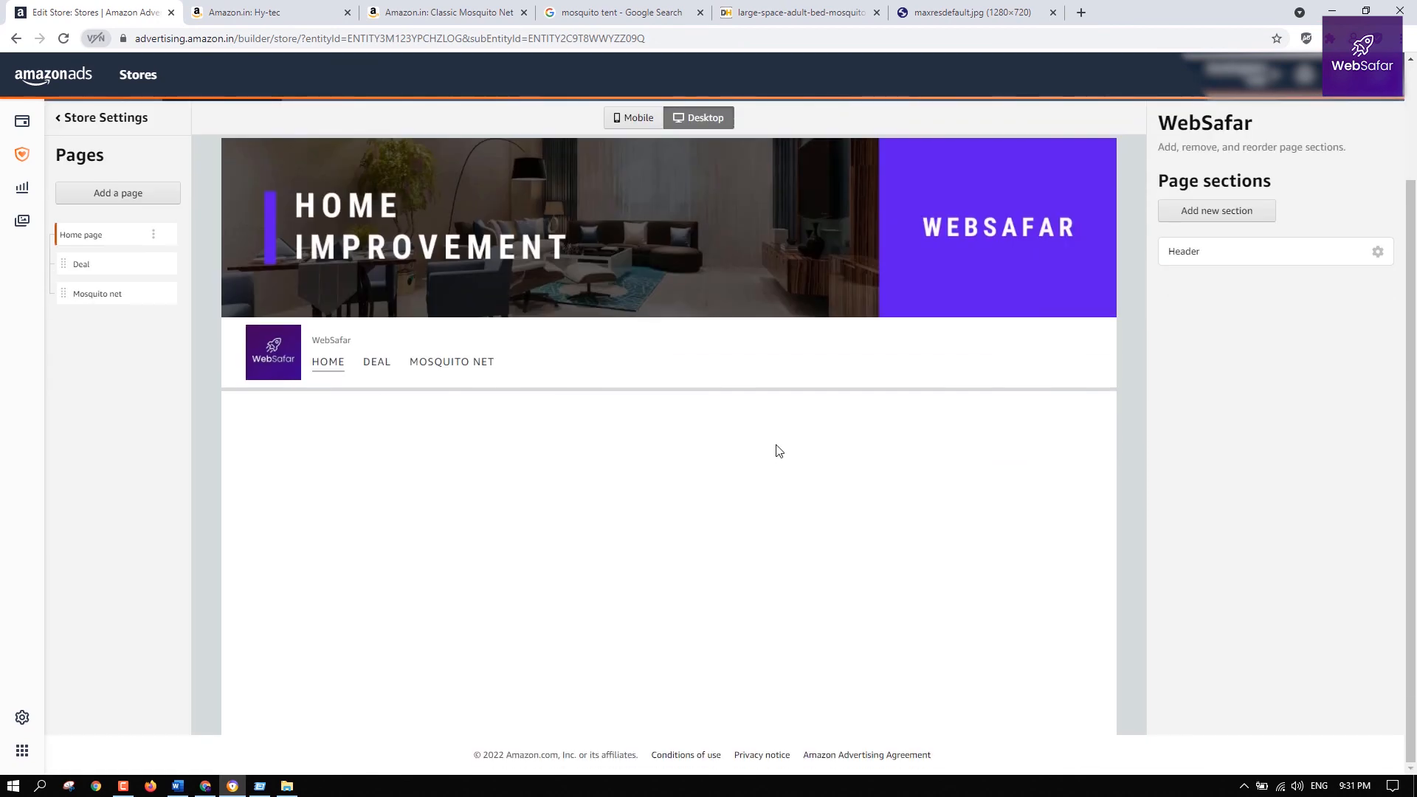
scroll(921, 502, "up", 2)
left_click(1231, 364)
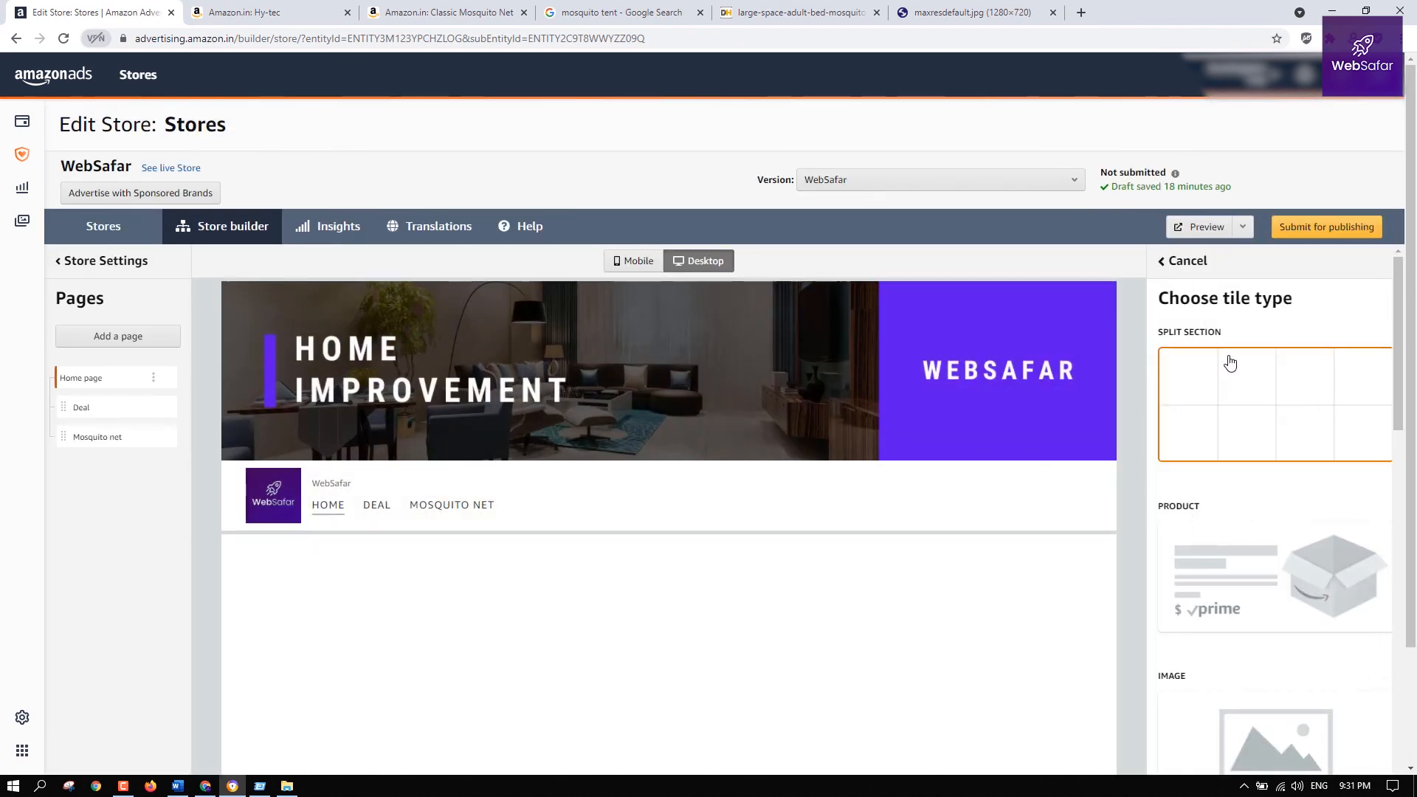
scroll(1415, 589, "down", 1)
scroll(1415, 589, "down", 1)
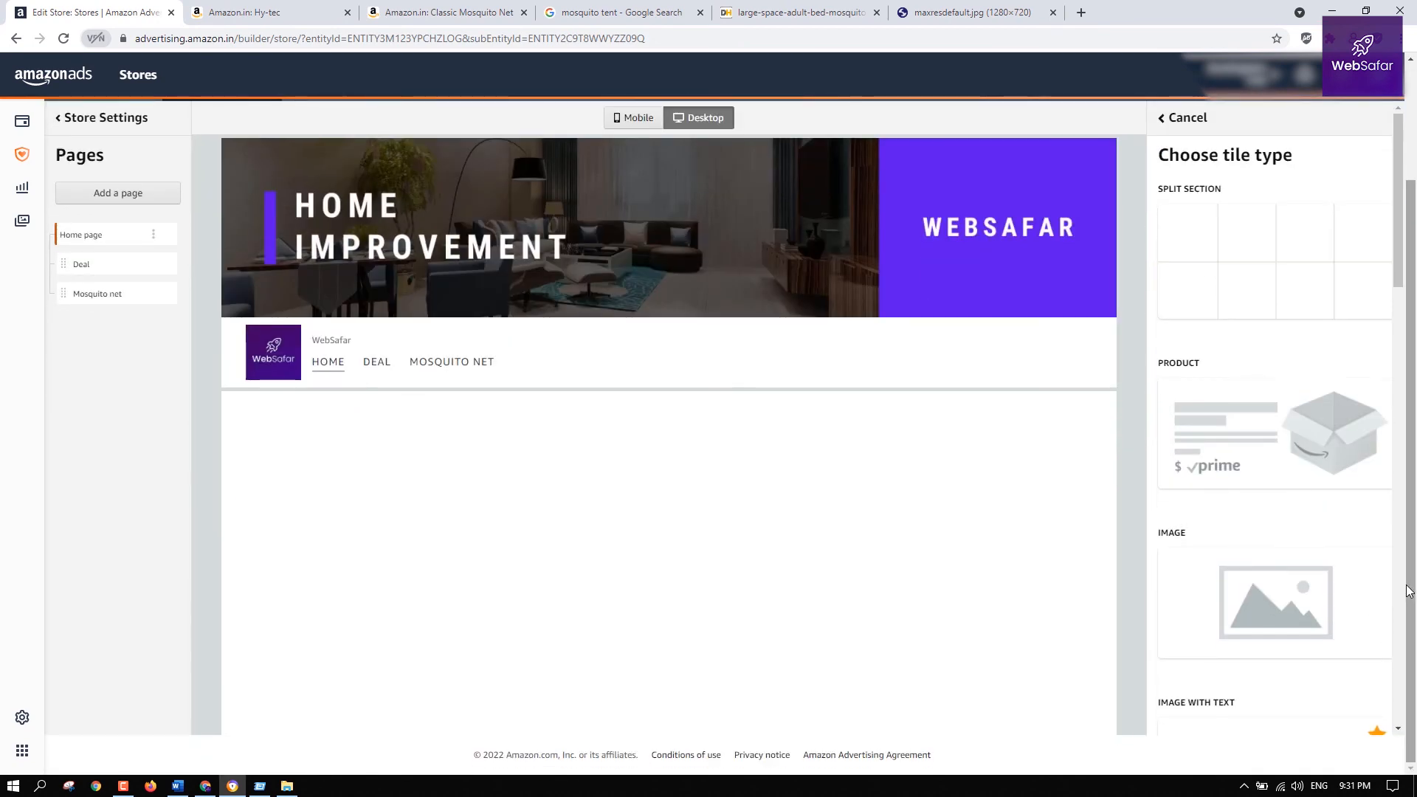
left_click(1304, 606)
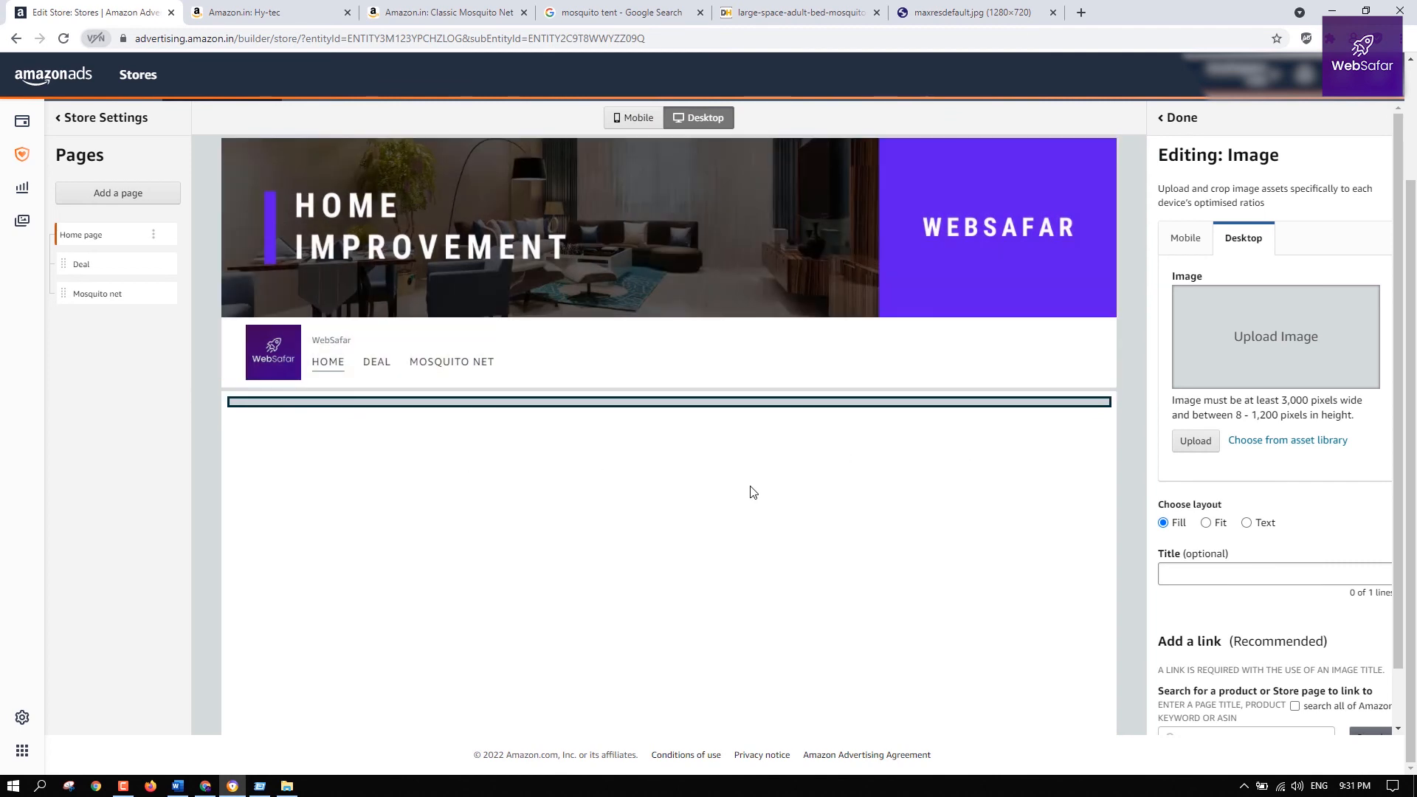
Upload the "Adult Mosquito Net" file to the desktop image section and crop it to the full image height
left_click(1278, 354)
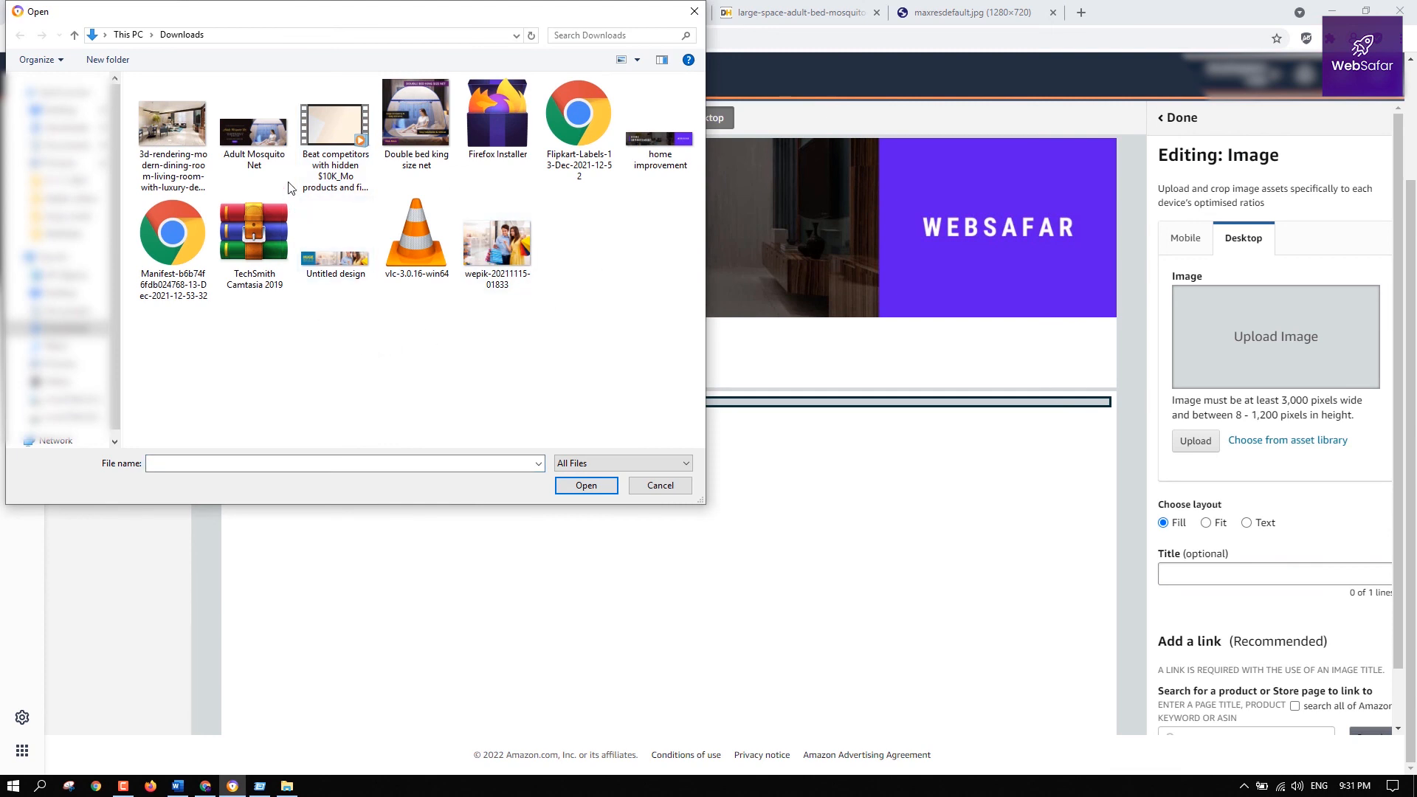
left_click(271, 151)
left_click(587, 485)
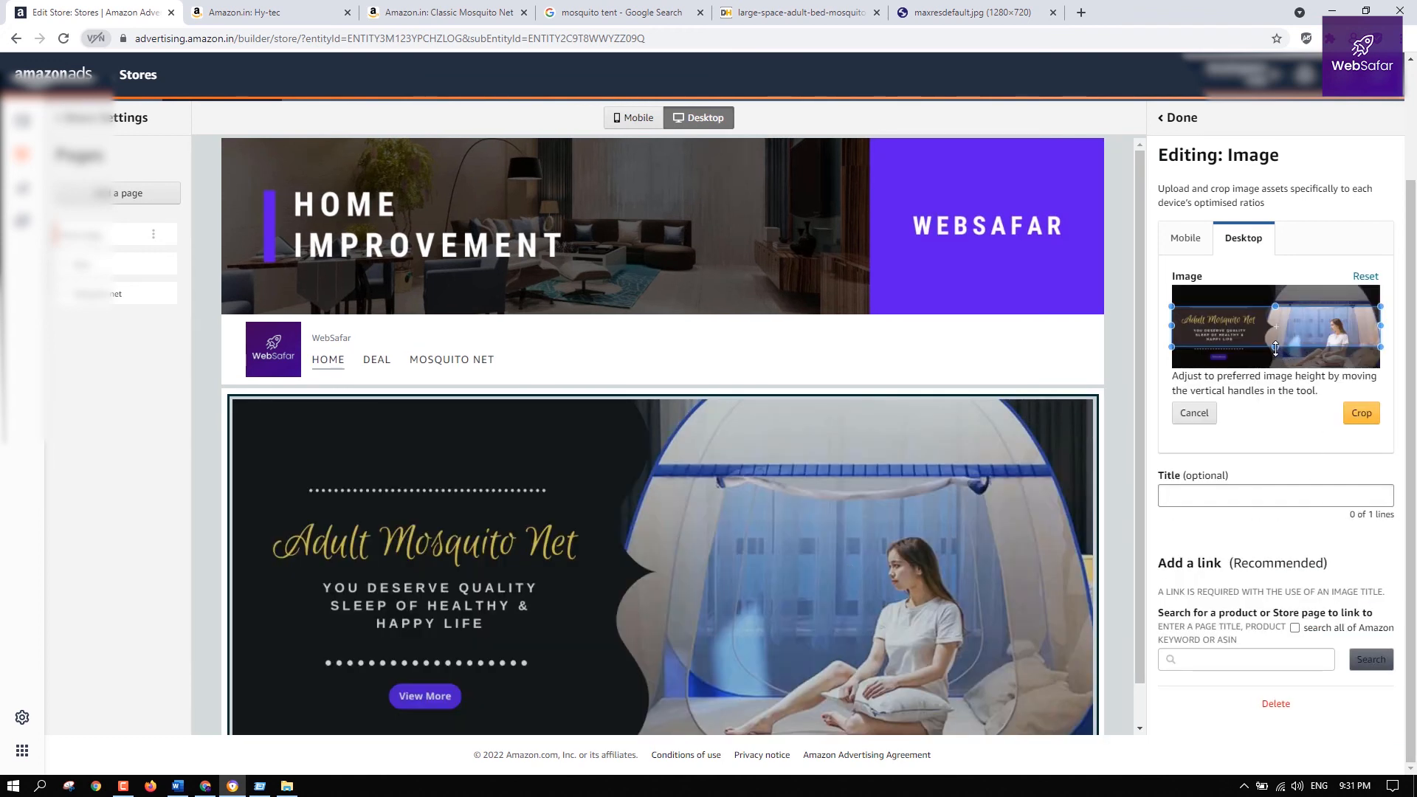
left_click_drag(1279, 345, 1276, 368)
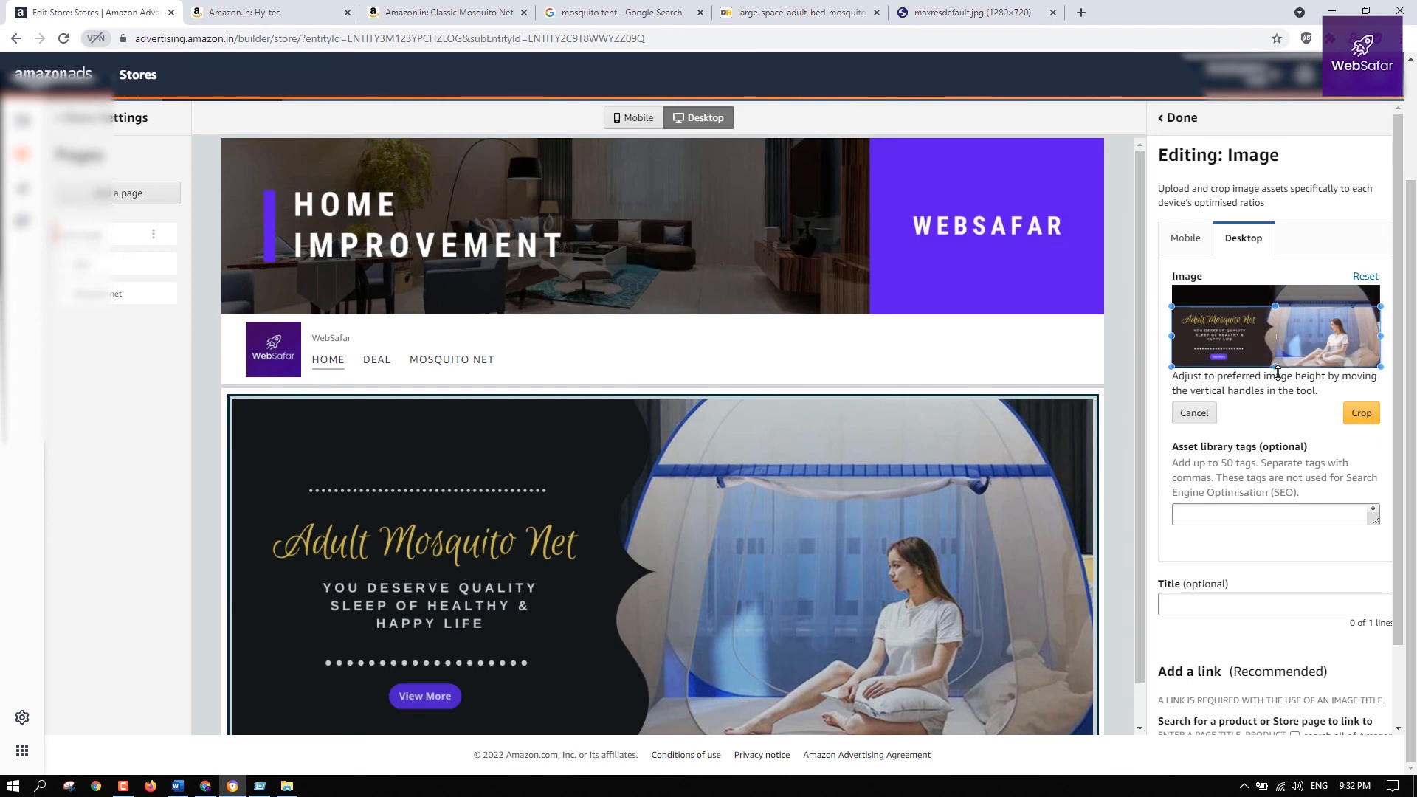
left_click_drag(1276, 307, 1276, 285)
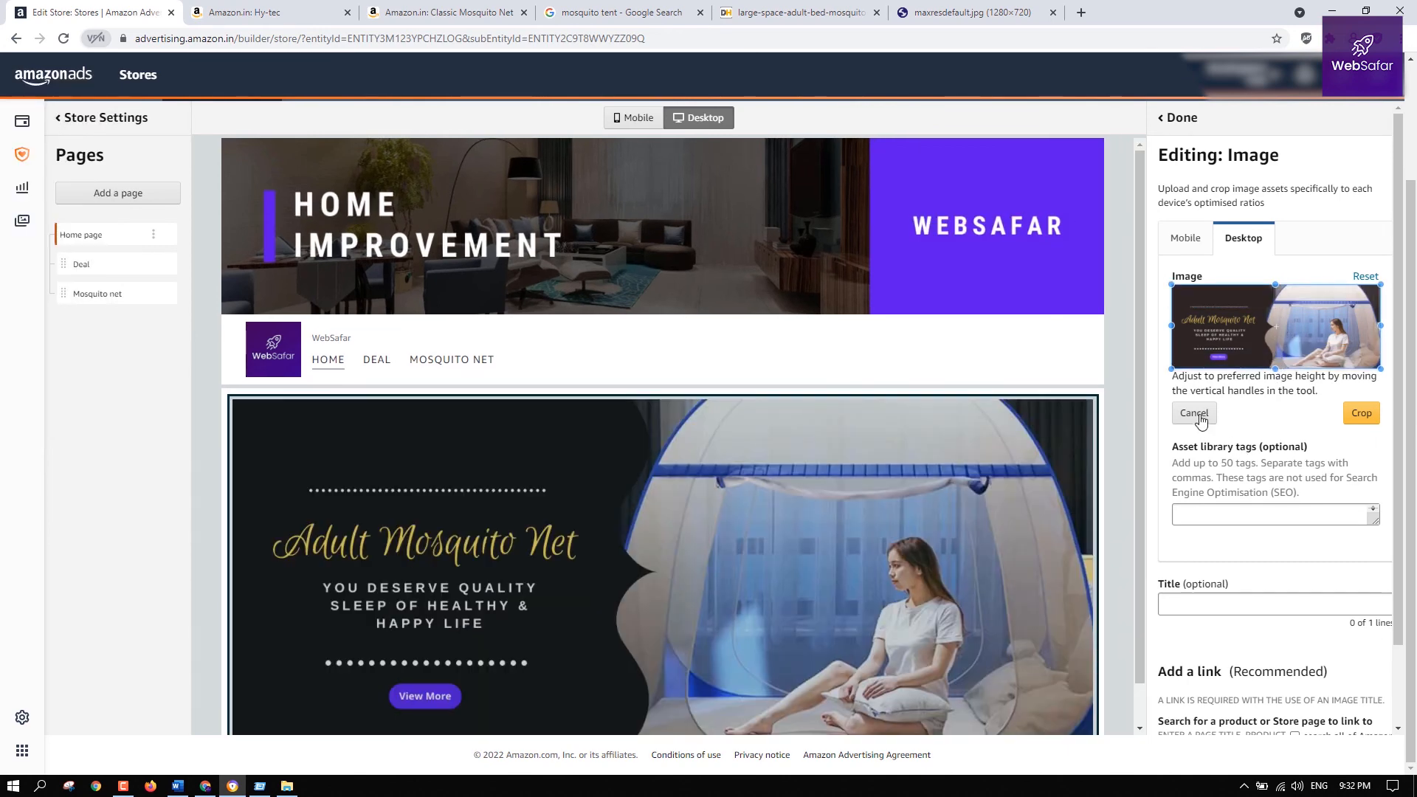
left_click(1362, 412)
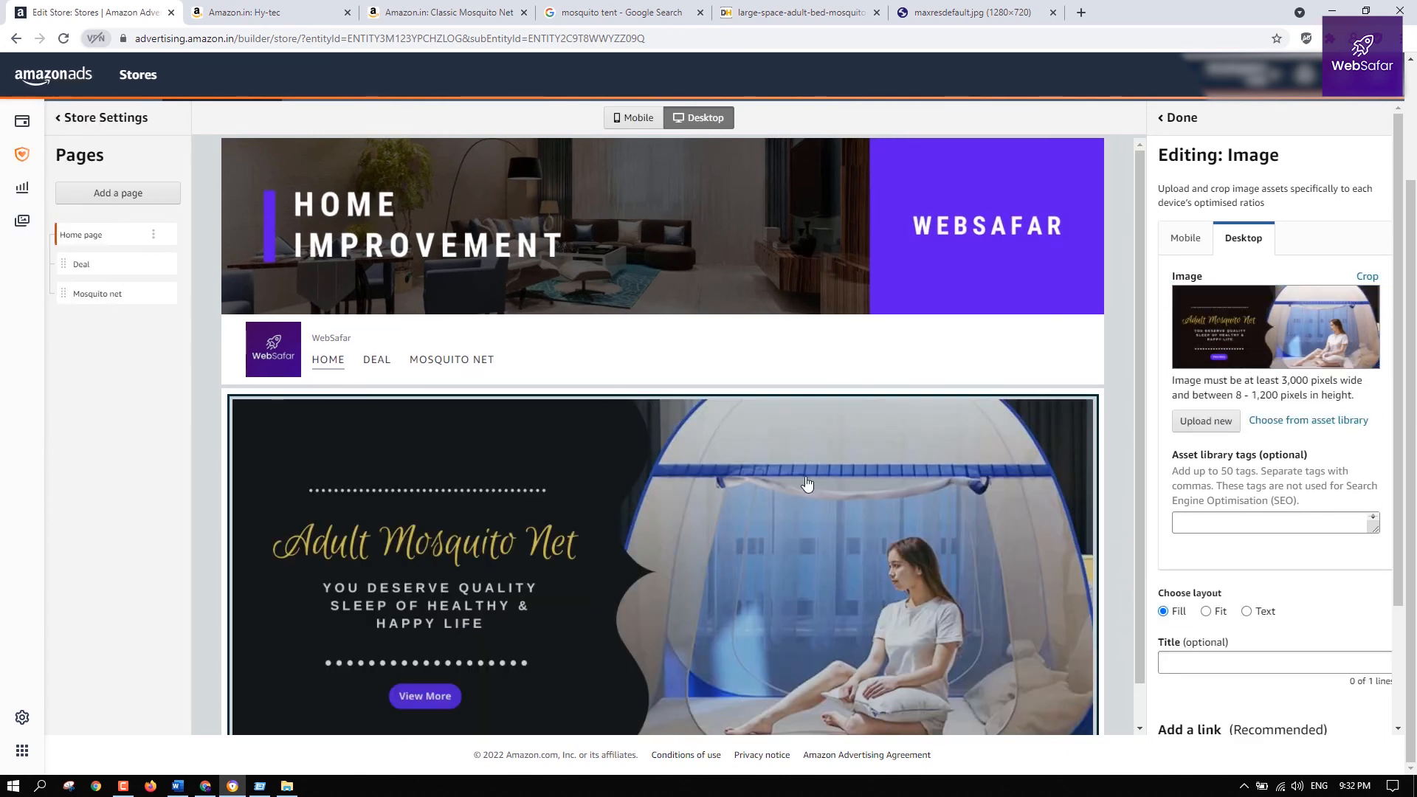
Search for the product with ASIN B01G3MBH0K as the link target of the "Adult Mosquito Net" image
scroll(1041, 524, "down", 1)
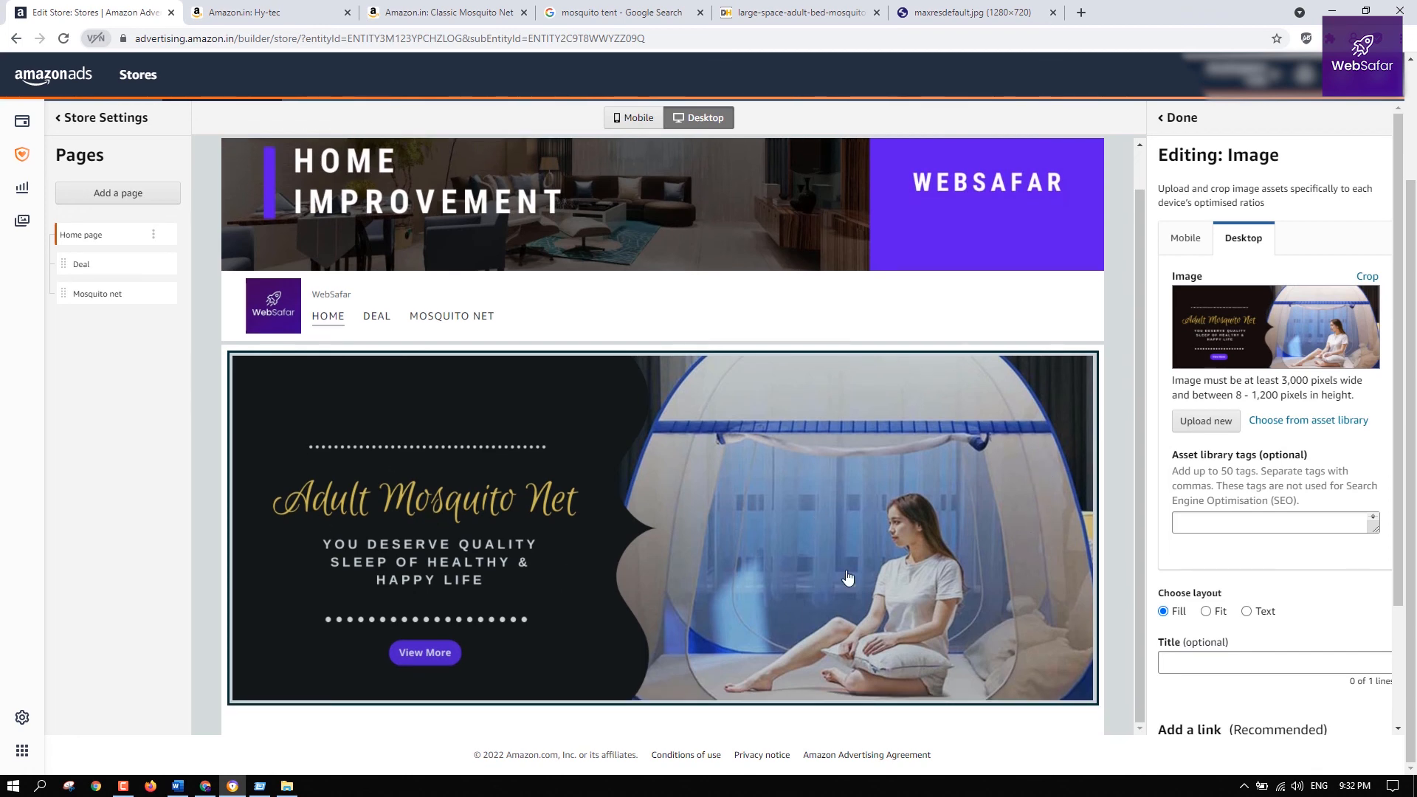
scroll(1336, 554, "down", 2)
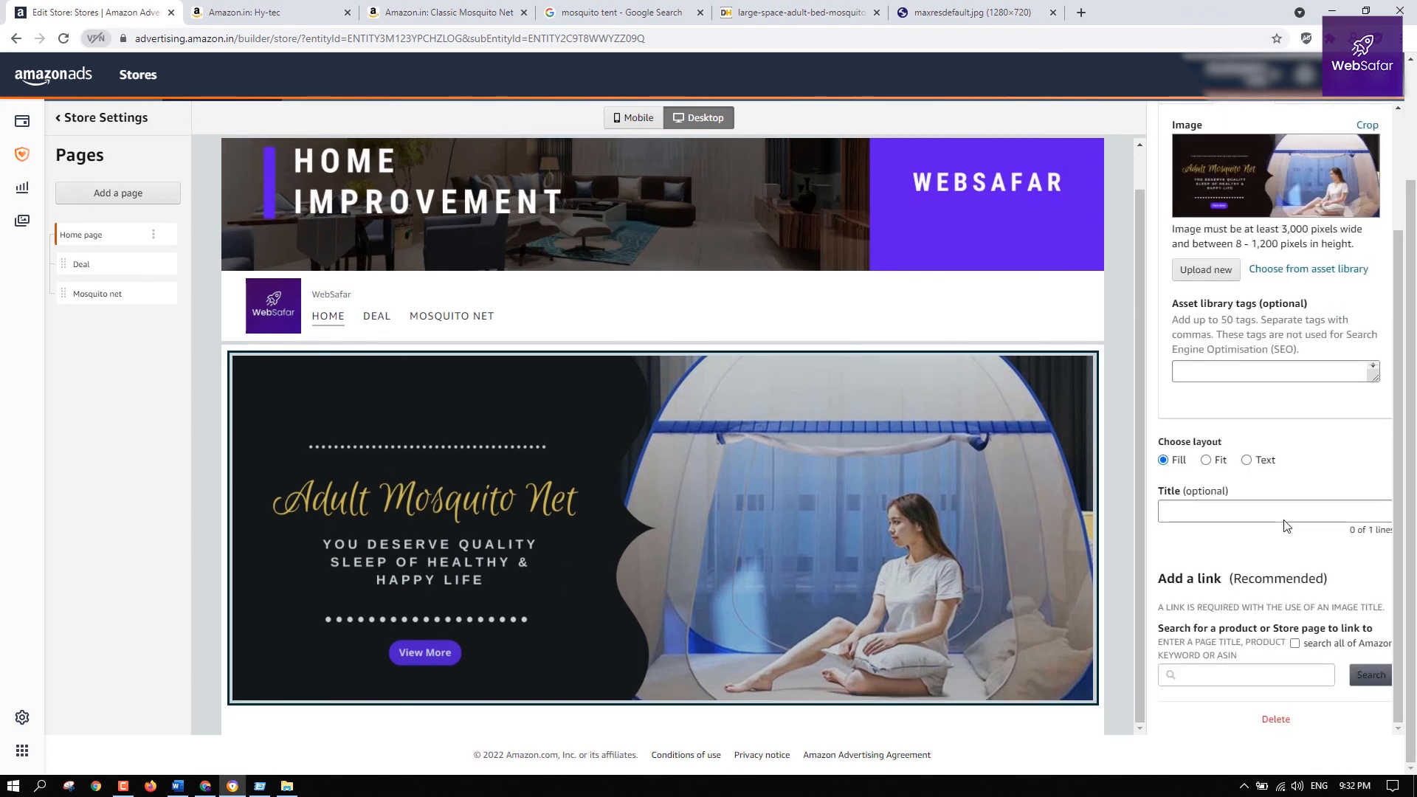
scroll(1262, 544, "down", 1)
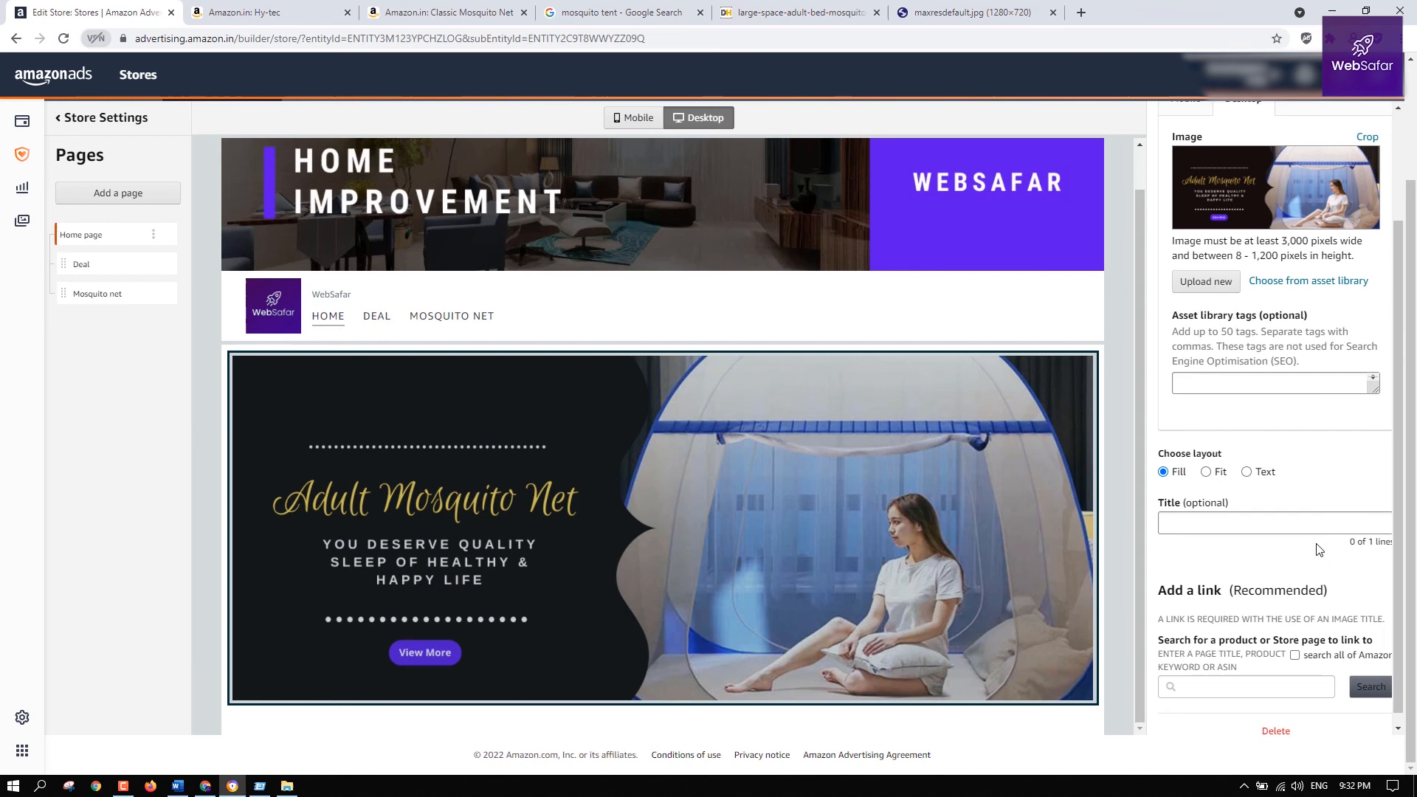
left_click(1247, 675)
type("B01G3MBH0K")
left_click(1264, 703)
left_click(1365, 678)
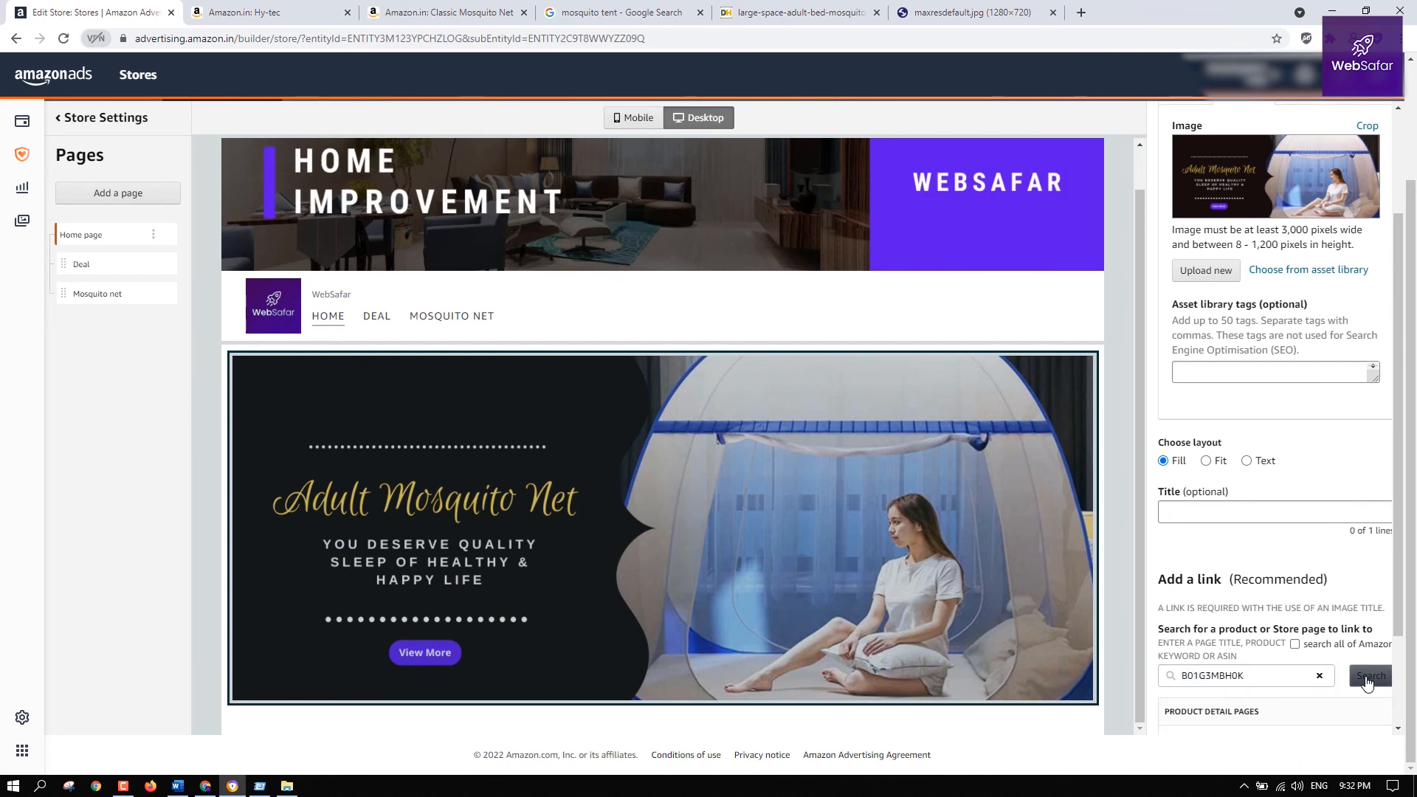
Add a section with one large tile and two stacked smaller tiles, and make the large tile a shoppable image
scroll(1371, 681, "down", 2)
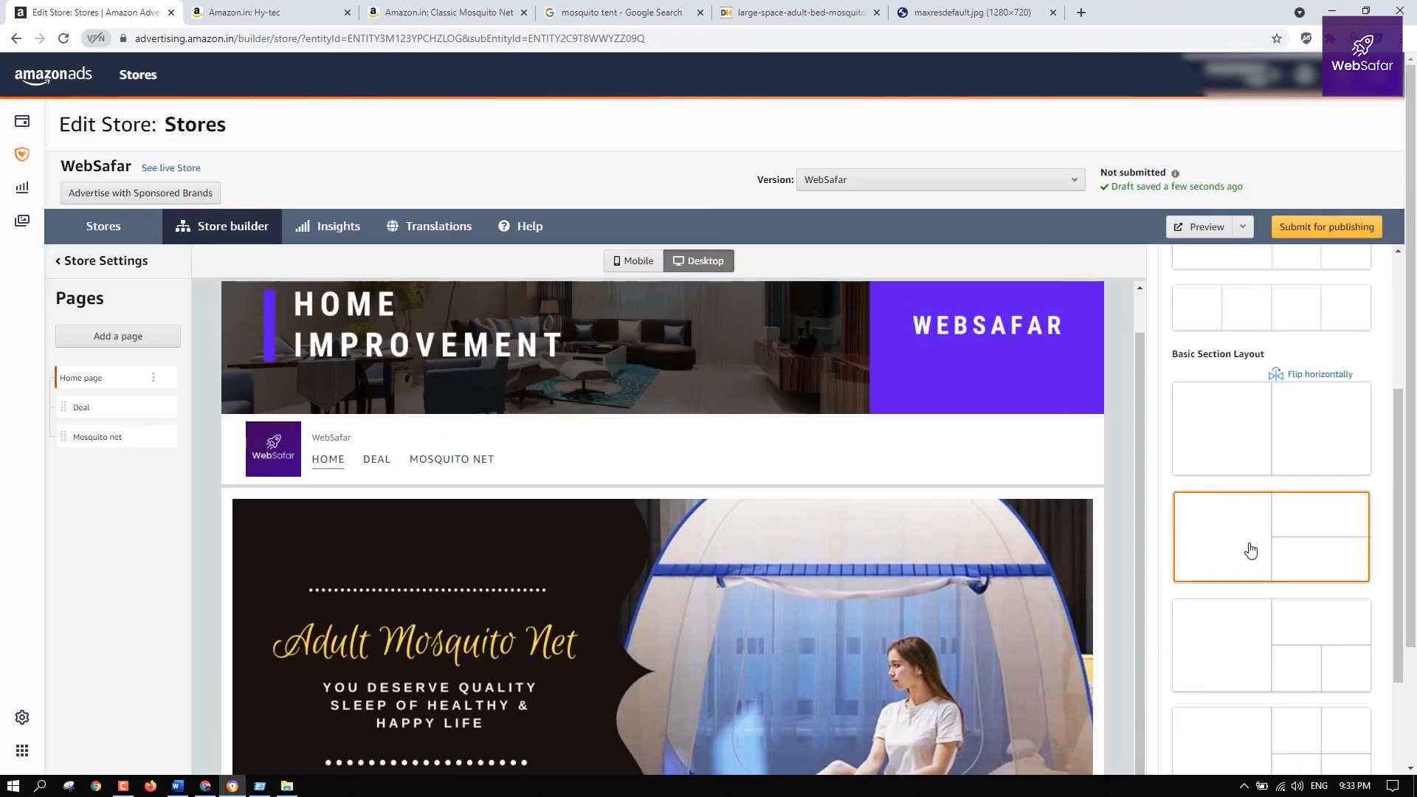
left_click(1250, 550)
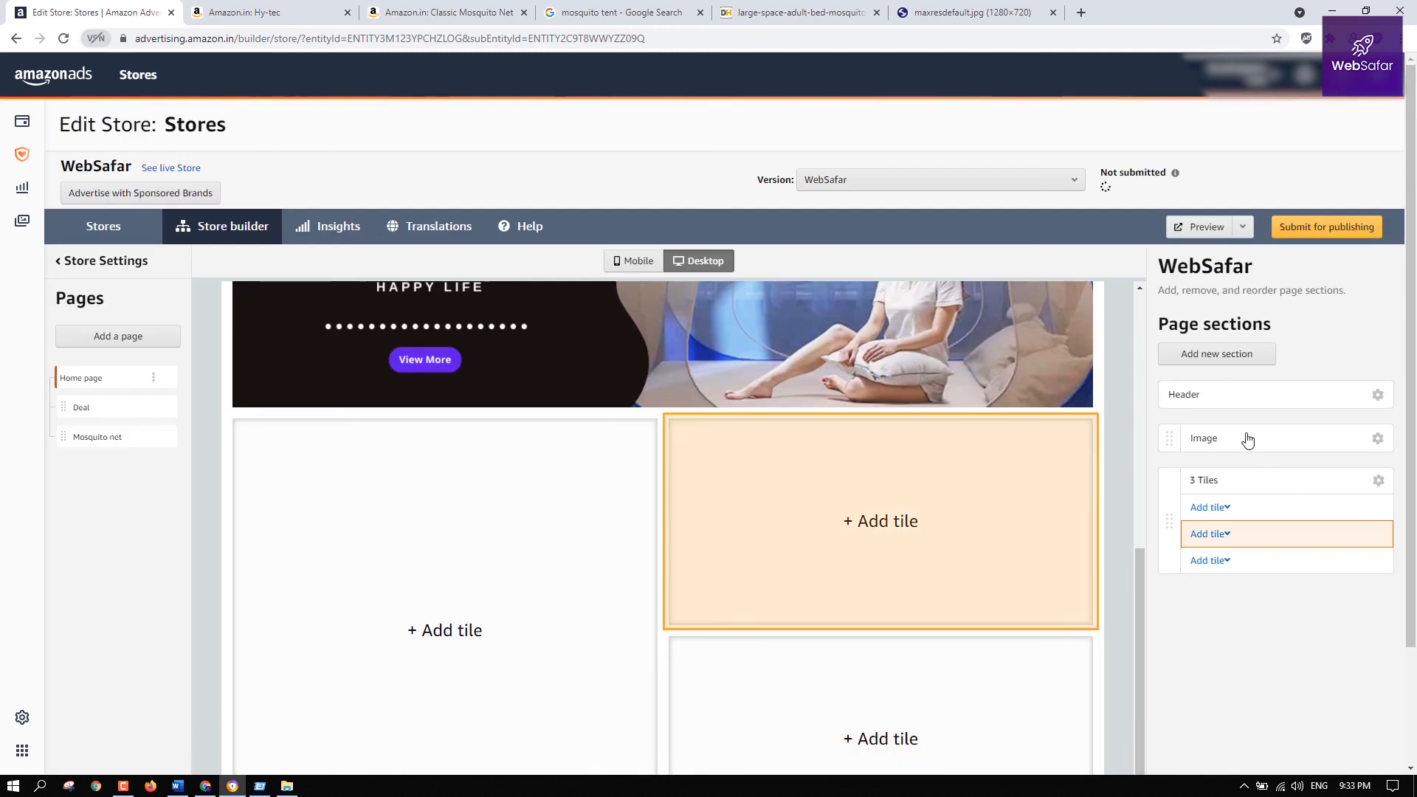
left_click(484, 639)
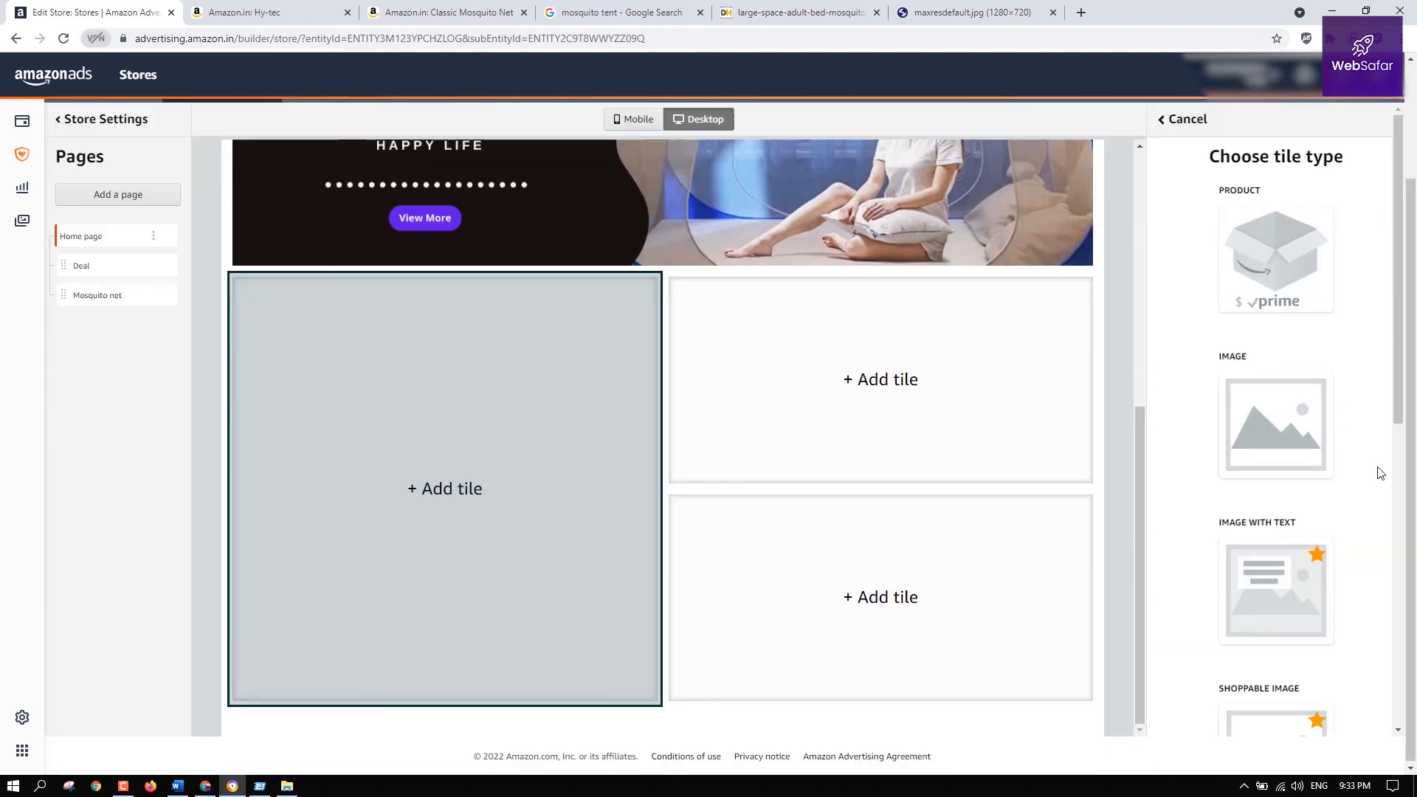
scroll(1371, 491, "down", 3)
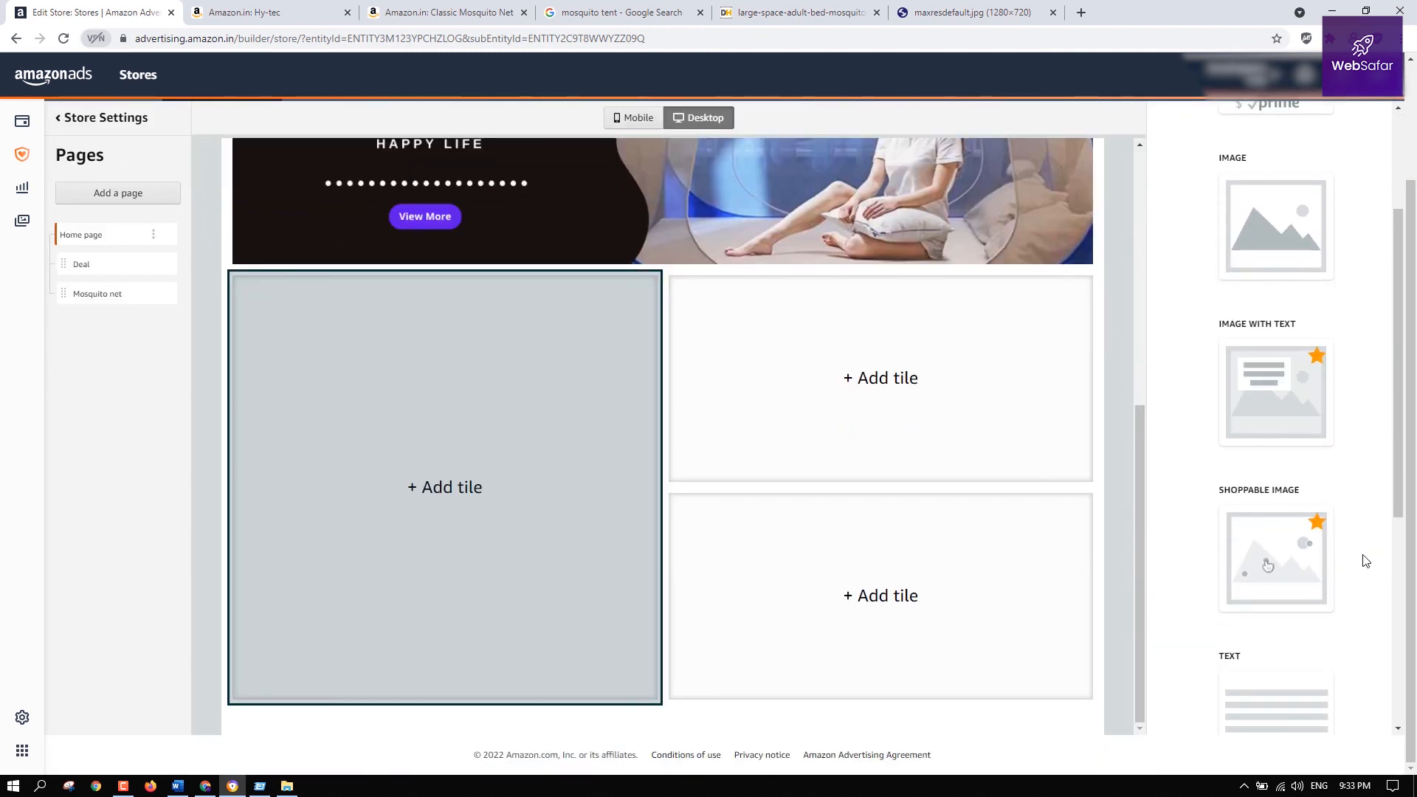
scroll(1366, 560, "down", 5)
scroll(1344, 506, "up", 3)
left_click(1294, 390)
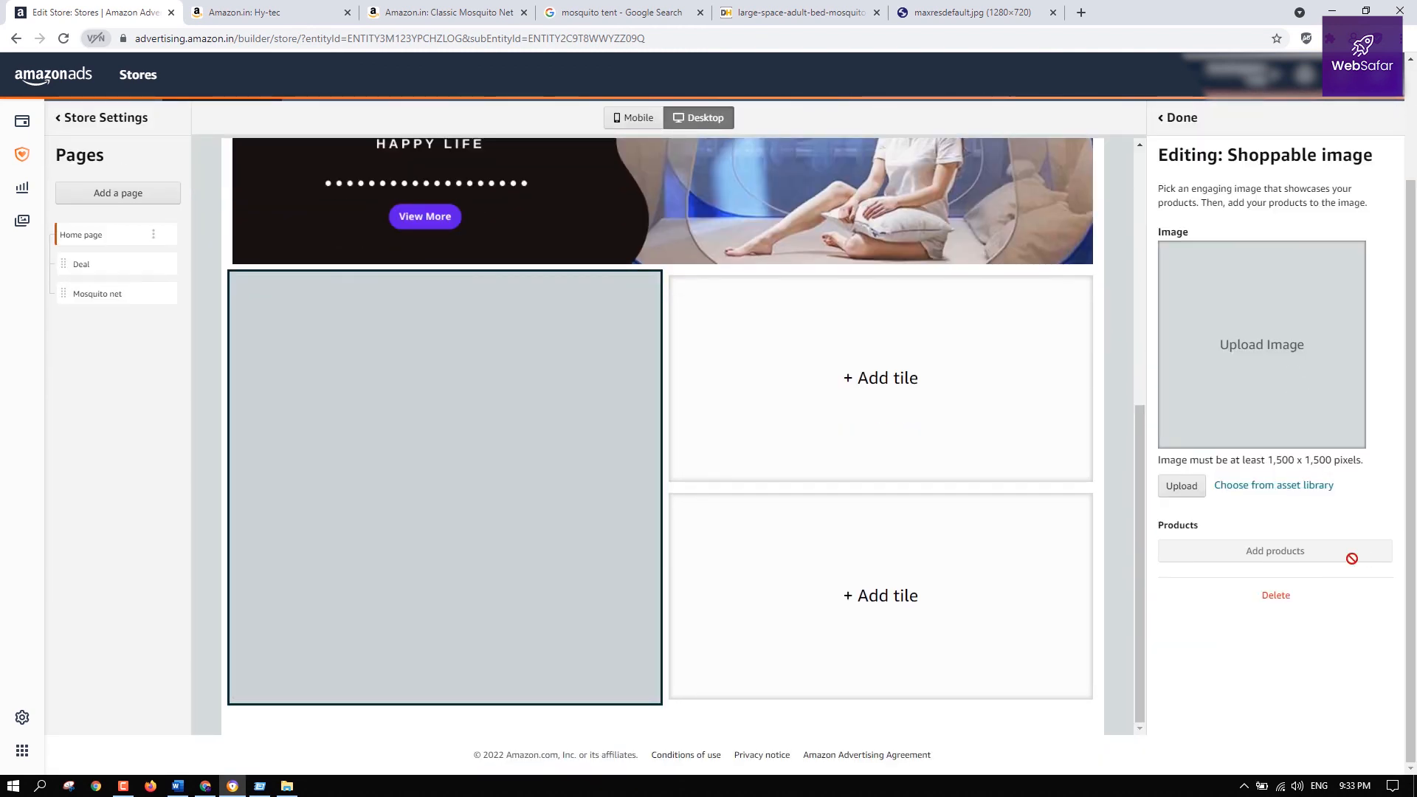
Upload the "Double bed king size net" file to the shoppable image tile
left_click(1184, 487)
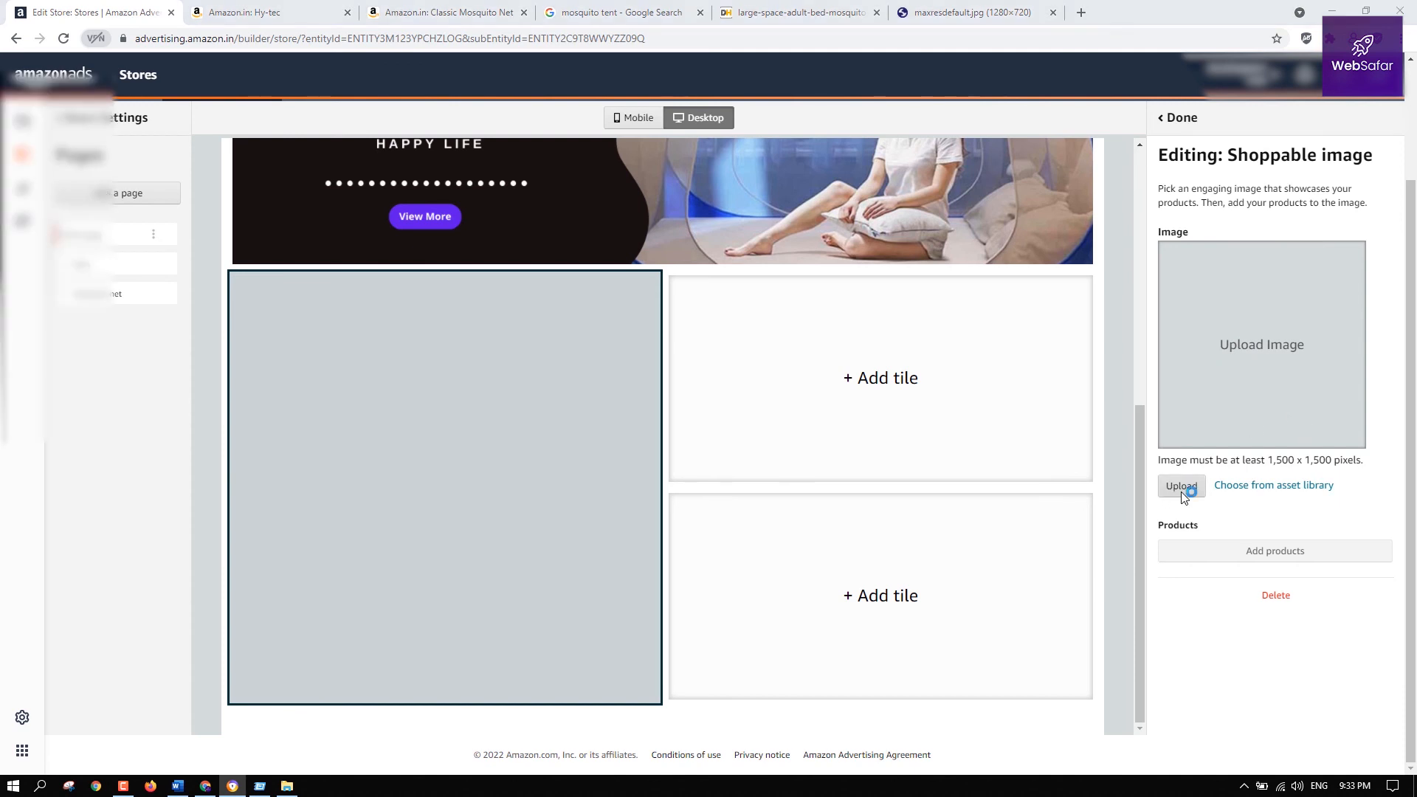
left_click(437, 151)
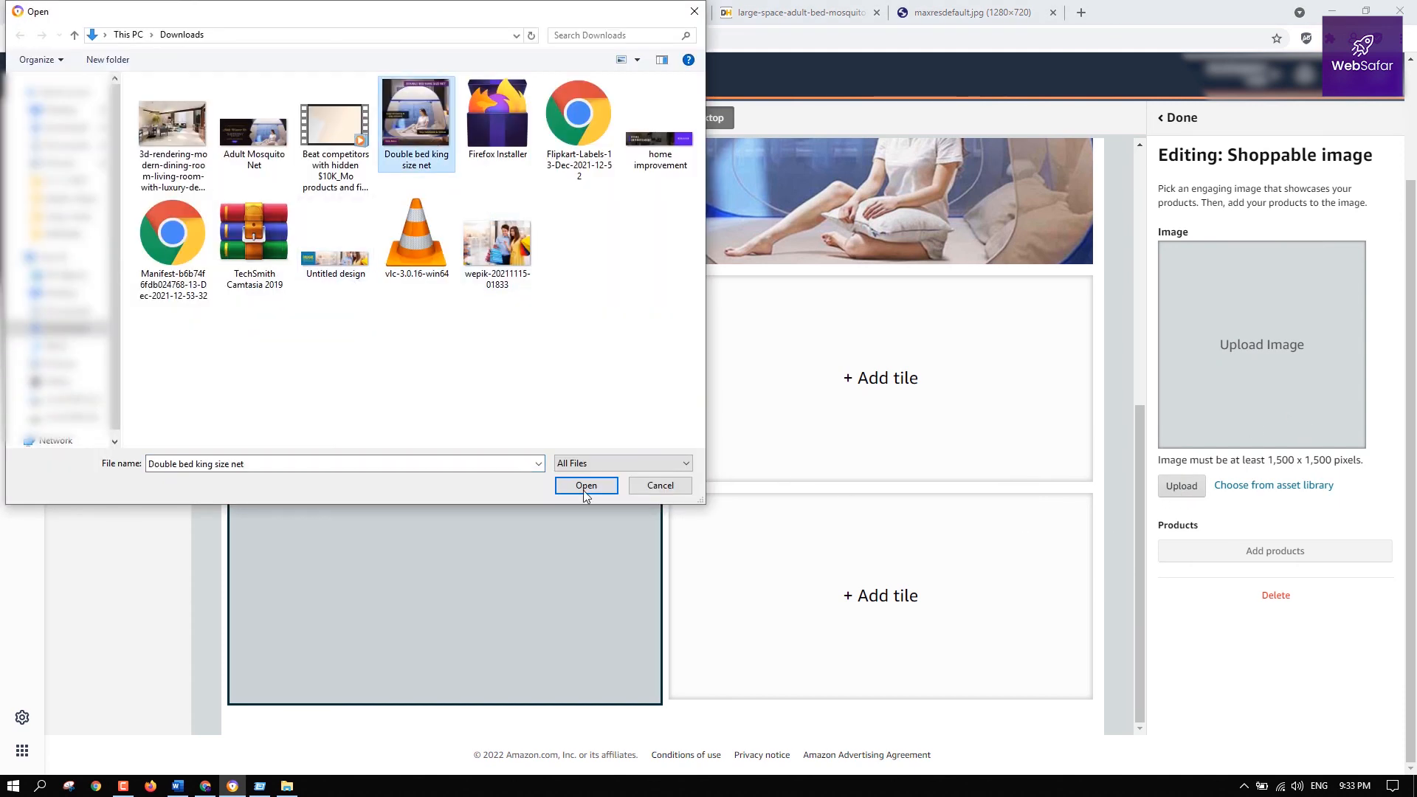
left_click(585, 487)
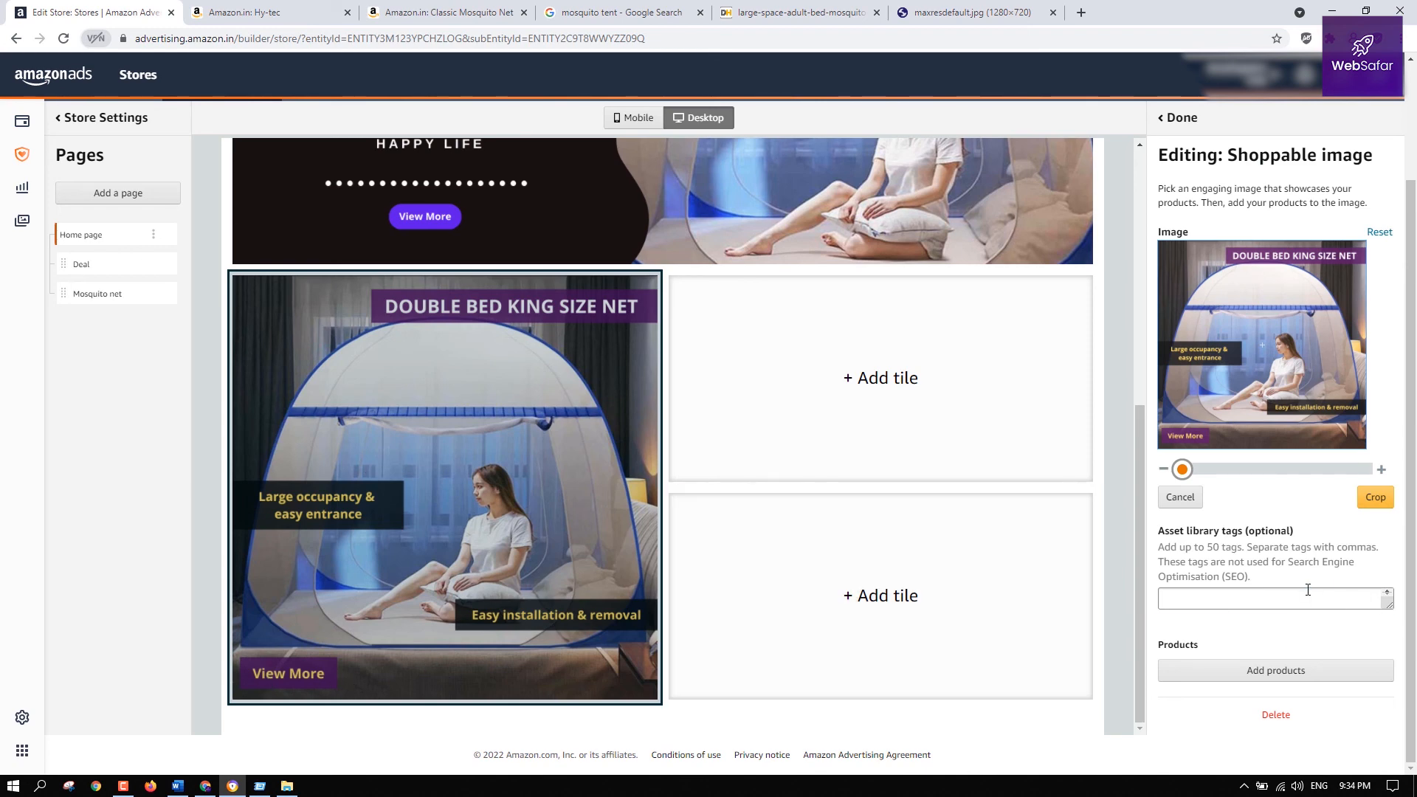
Add the product with ASIN B07ZZ566VN to the "Double bed king size net" shoppable image
left_click(1321, 670)
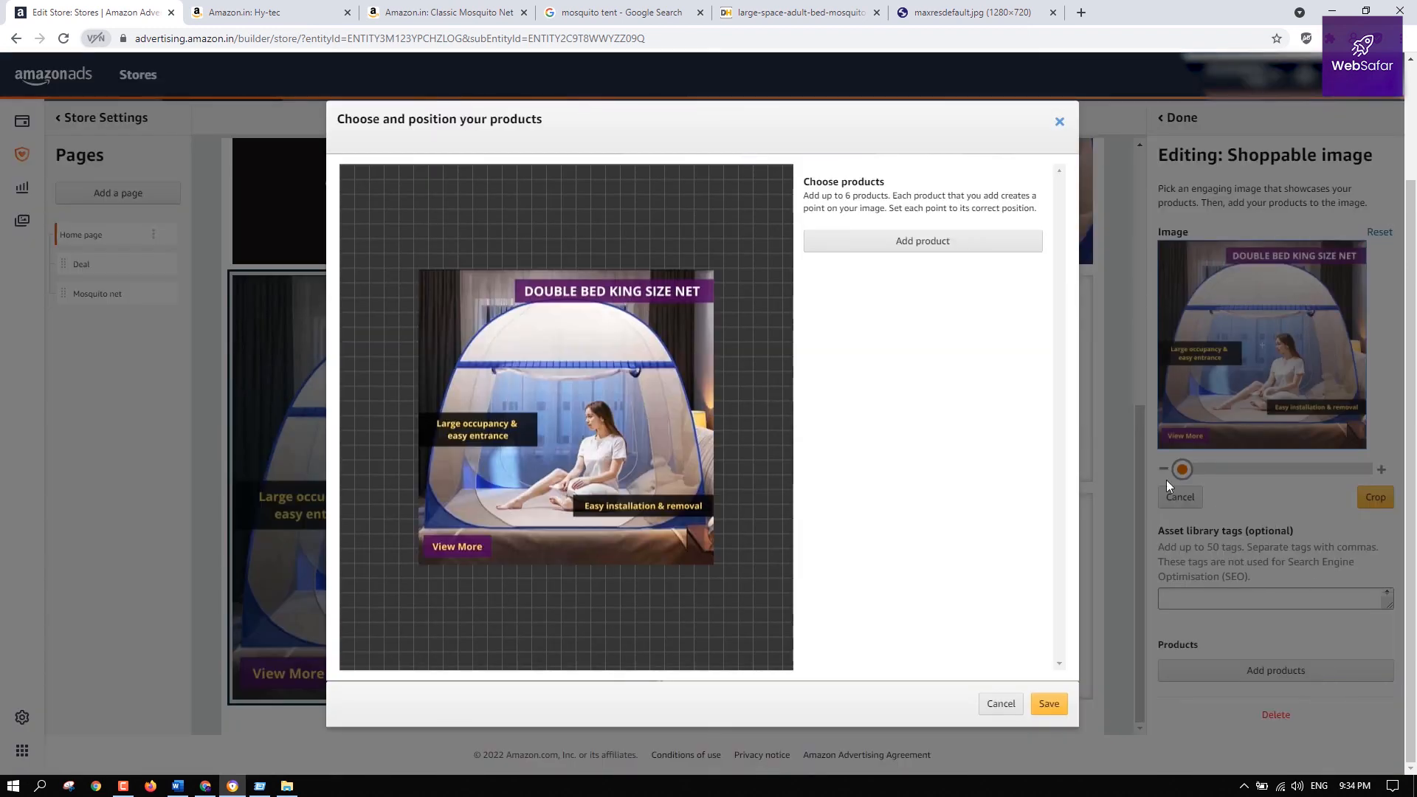
left_click(934, 255)
left_click(952, 325)
left_click(856, 399)
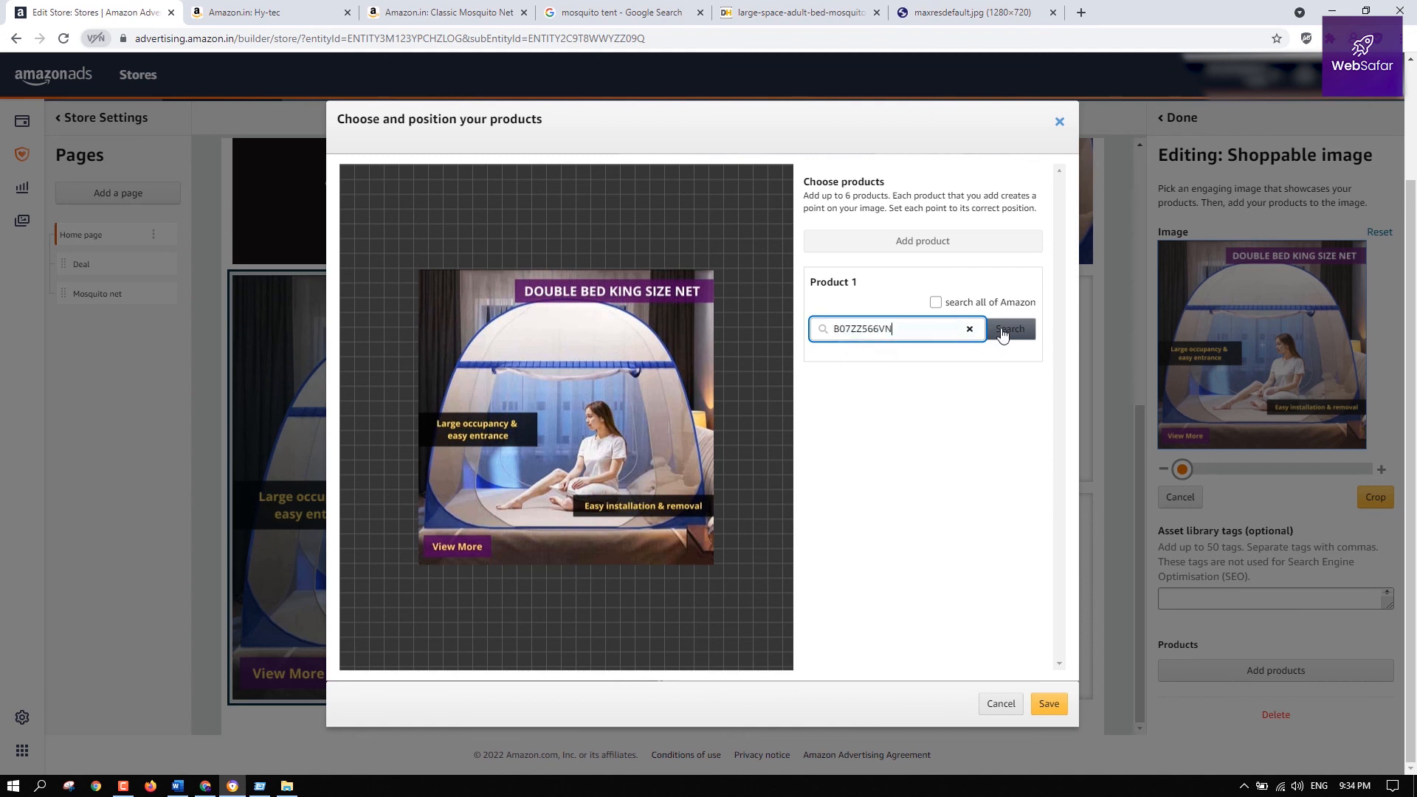
left_click(1010, 329)
left_click(1012, 398)
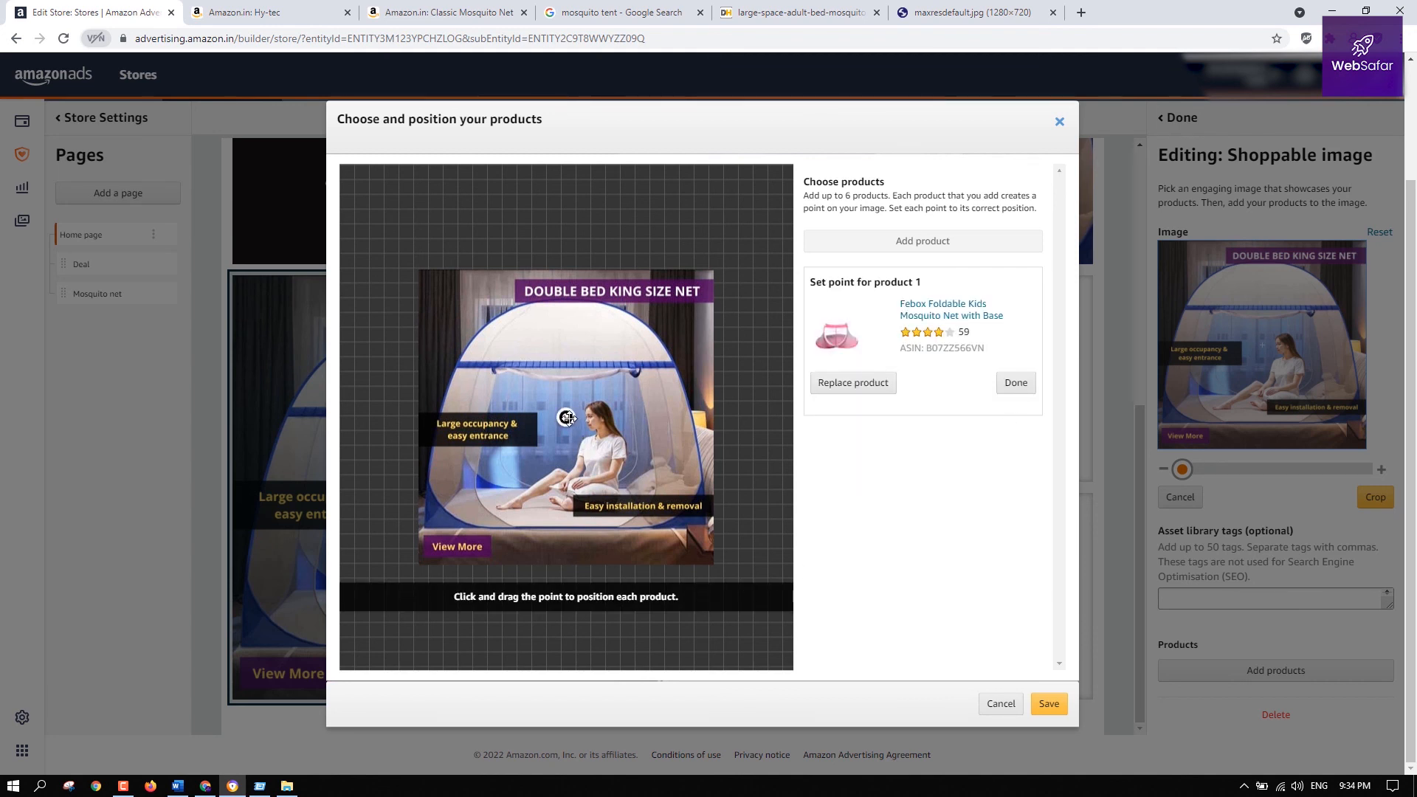
Place the product point on the woman sitting inside the net in the shoppable image, and save it
left_click_drag(568, 418, 659, 366)
left_click(1051, 705)
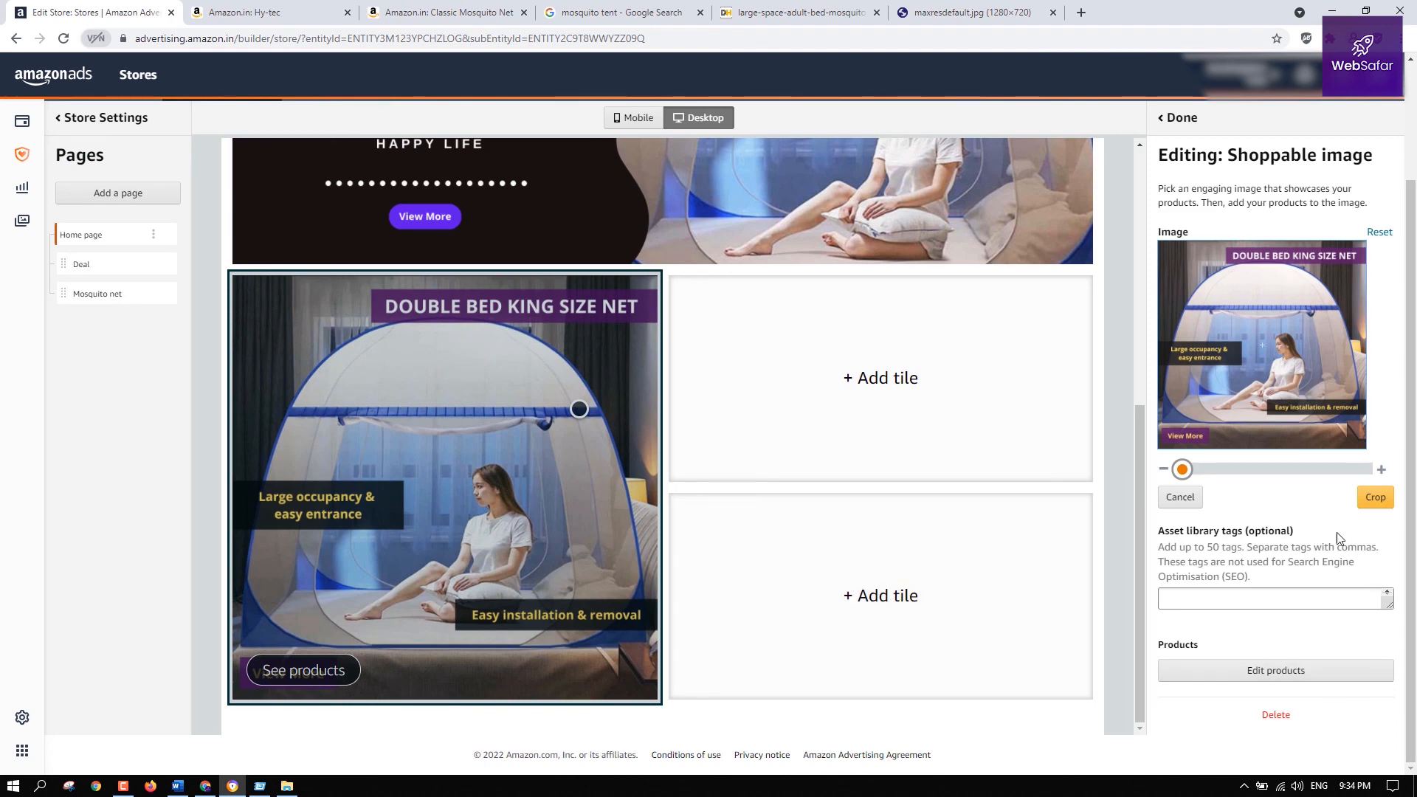
scroll(1293, 537, "up", 2)
scroll(1308, 535, "down", 2)
left_click_drag(582, 410, 483, 508)
scroll(1363, 697, "up", 2)
scroll(1377, 693, "down", 2)
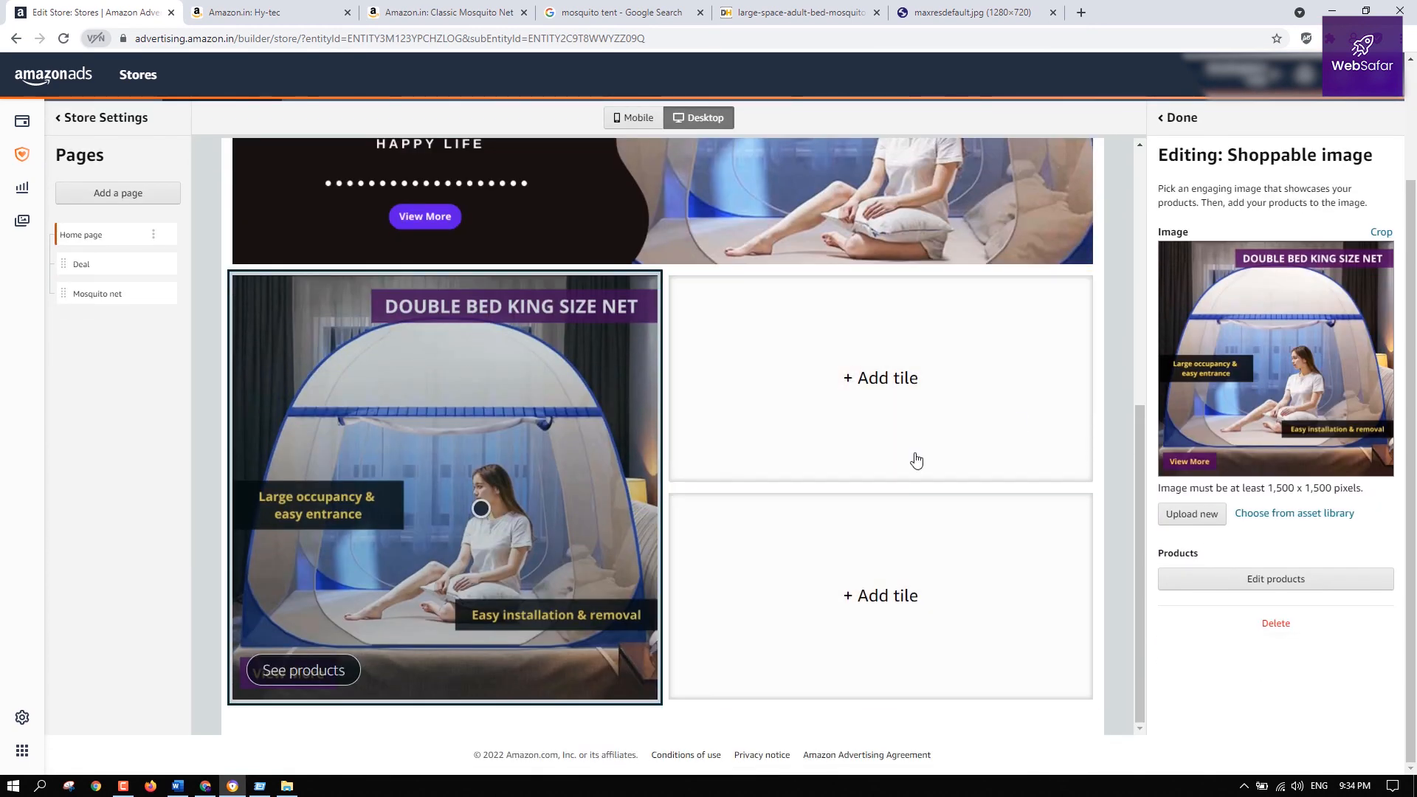
Make the upper small tile a product tile and consult the Classic Mosquito Net store for a product ASIN
left_click(1001, 327)
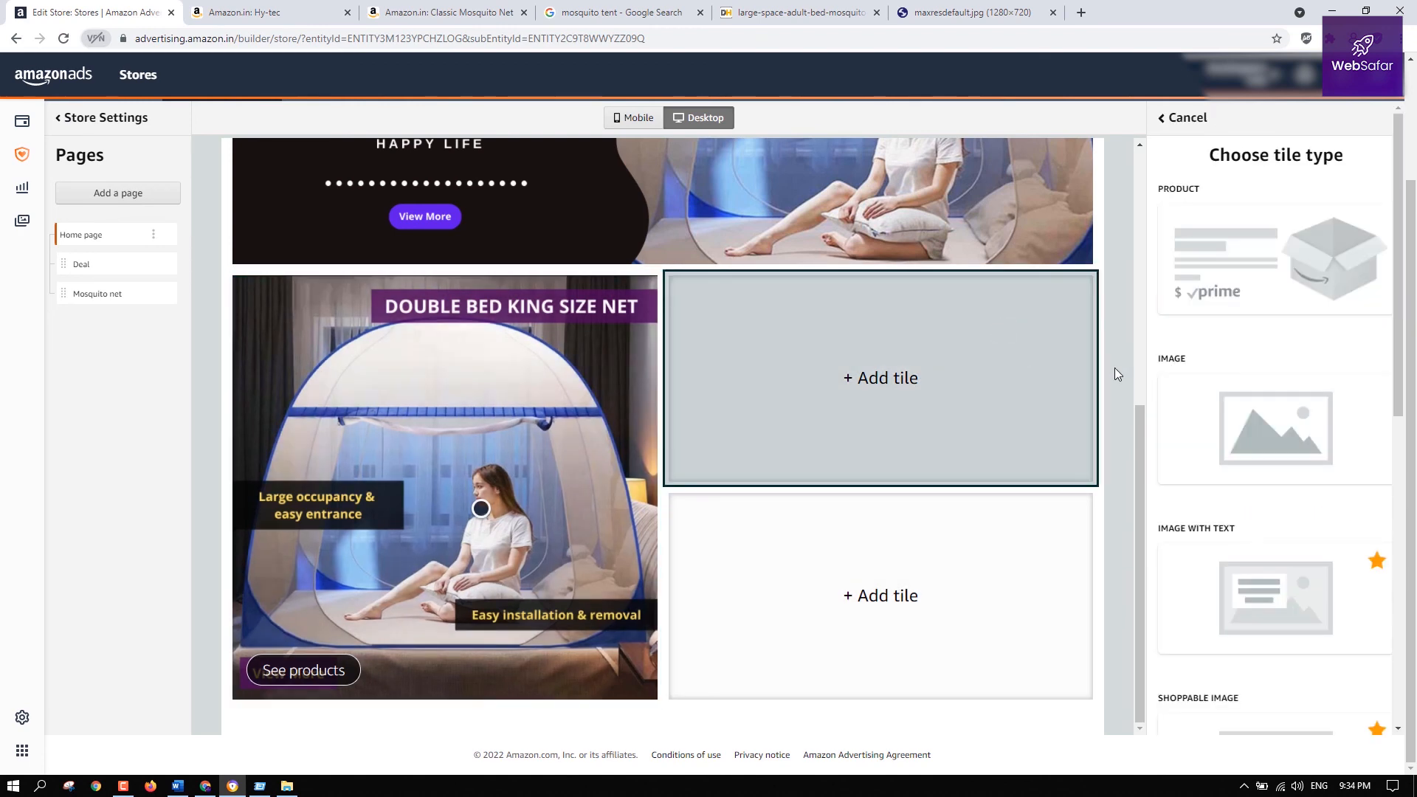
scroll(1373, 439, "down", 5)
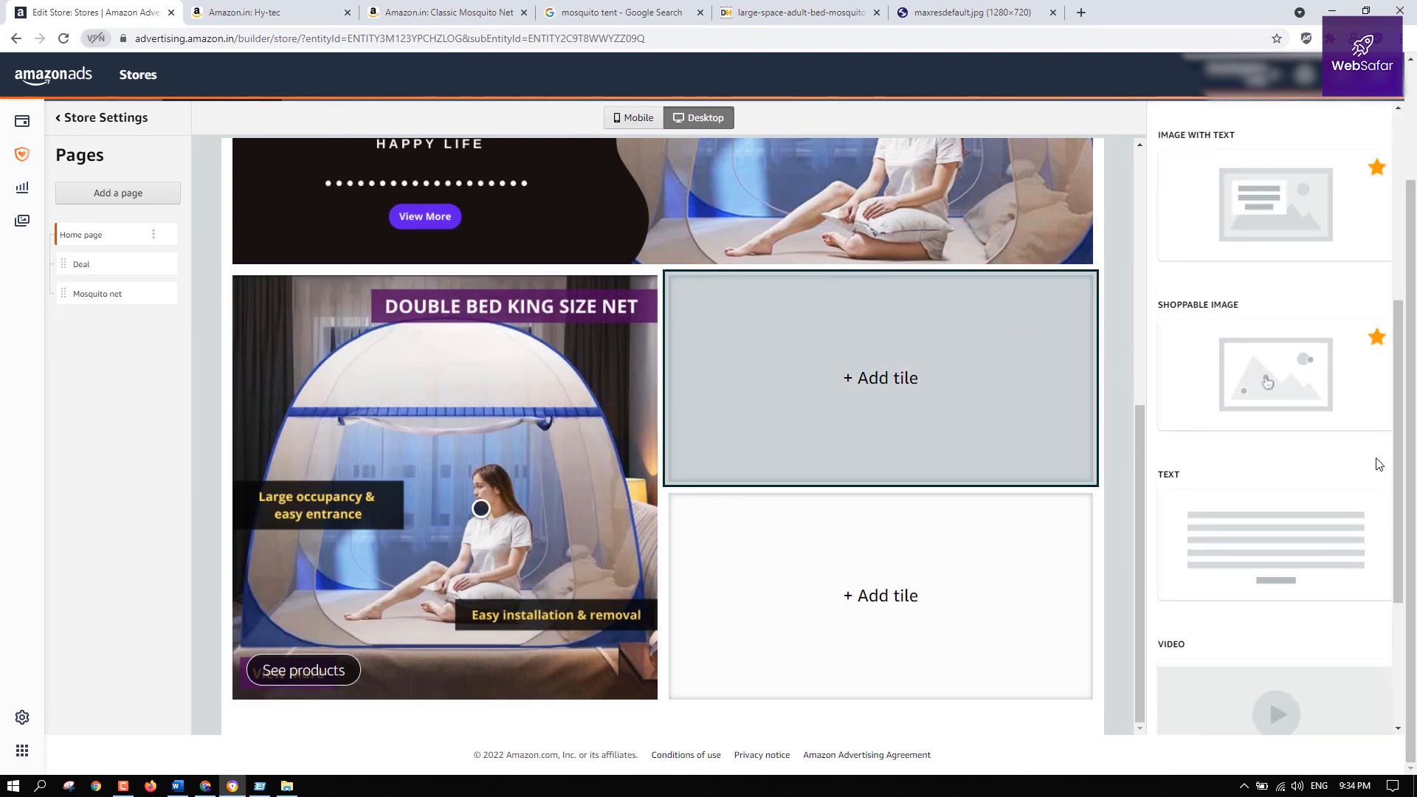
left_click(428, 12)
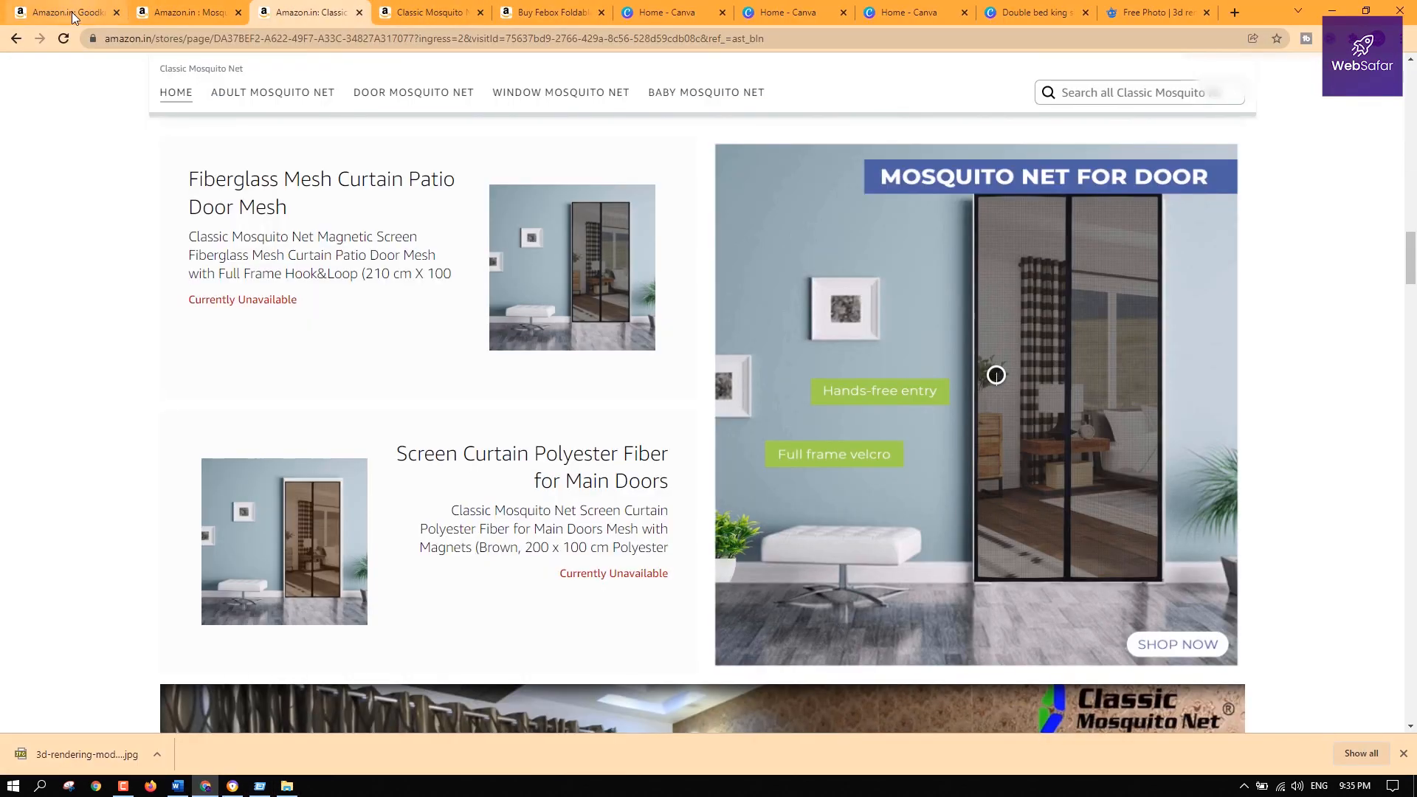
left_click(232, 786)
left_click(140, 9)
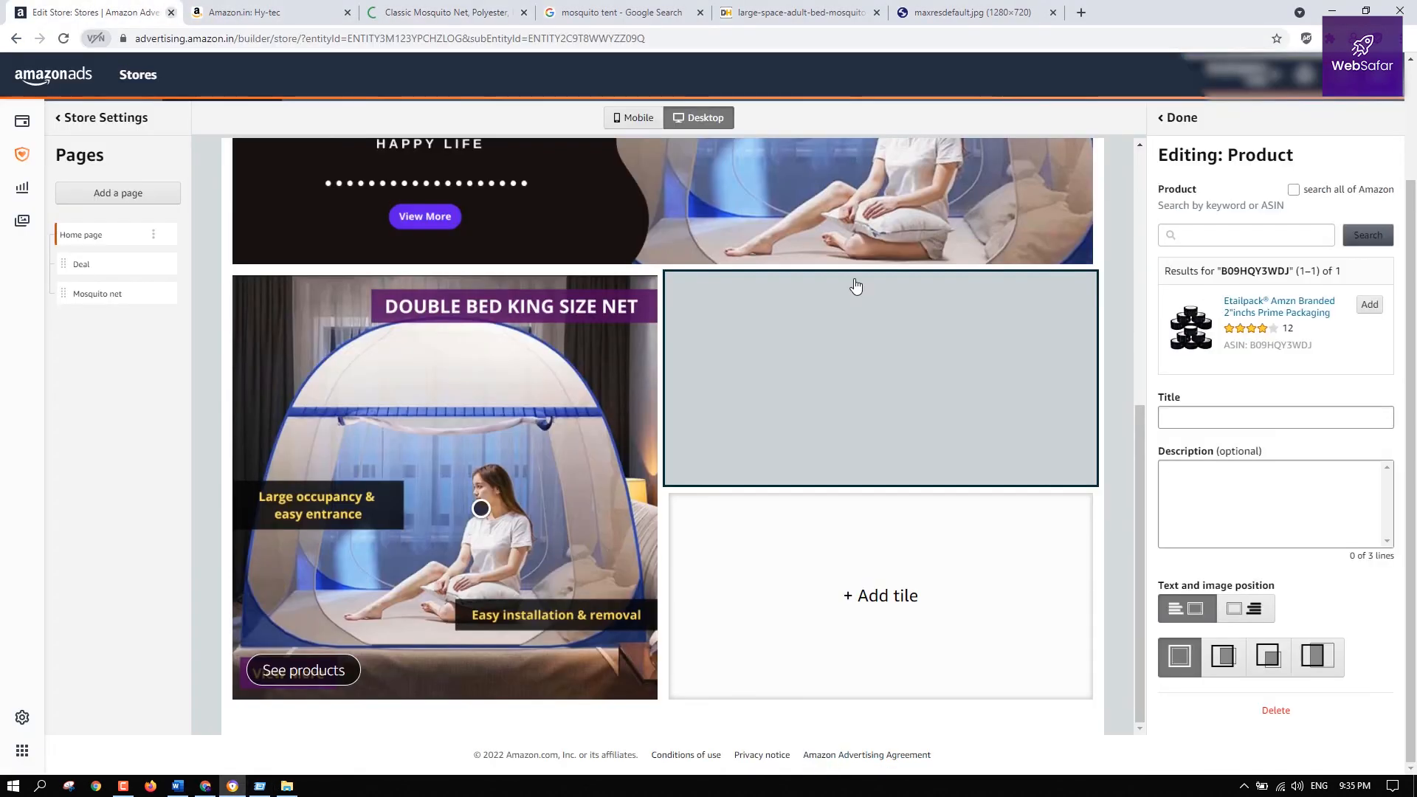
Find the product with ASIN B014T5PTQQ and add it to the product tile
left_click(1247, 233)
type("B014T5PTQQ")
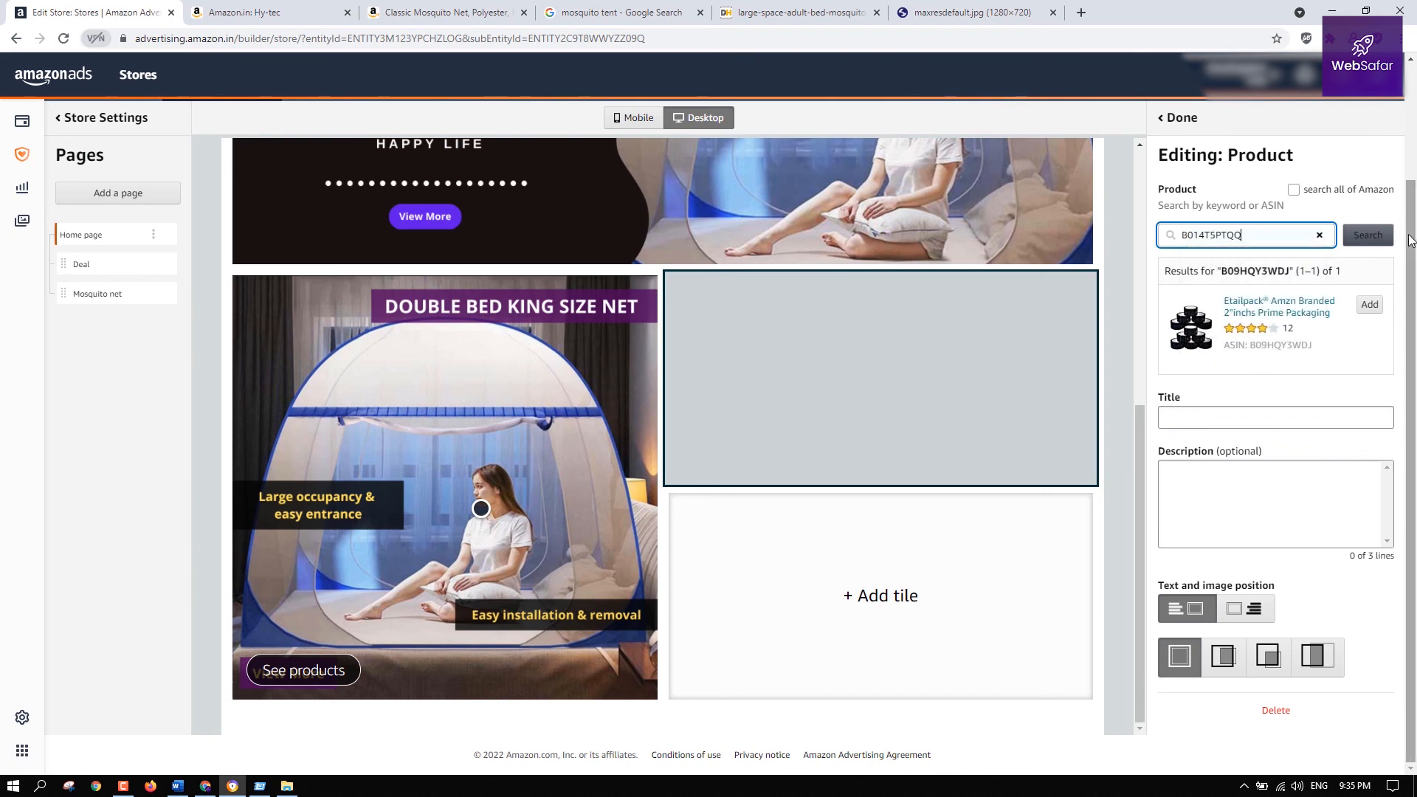
left_click(1374, 237)
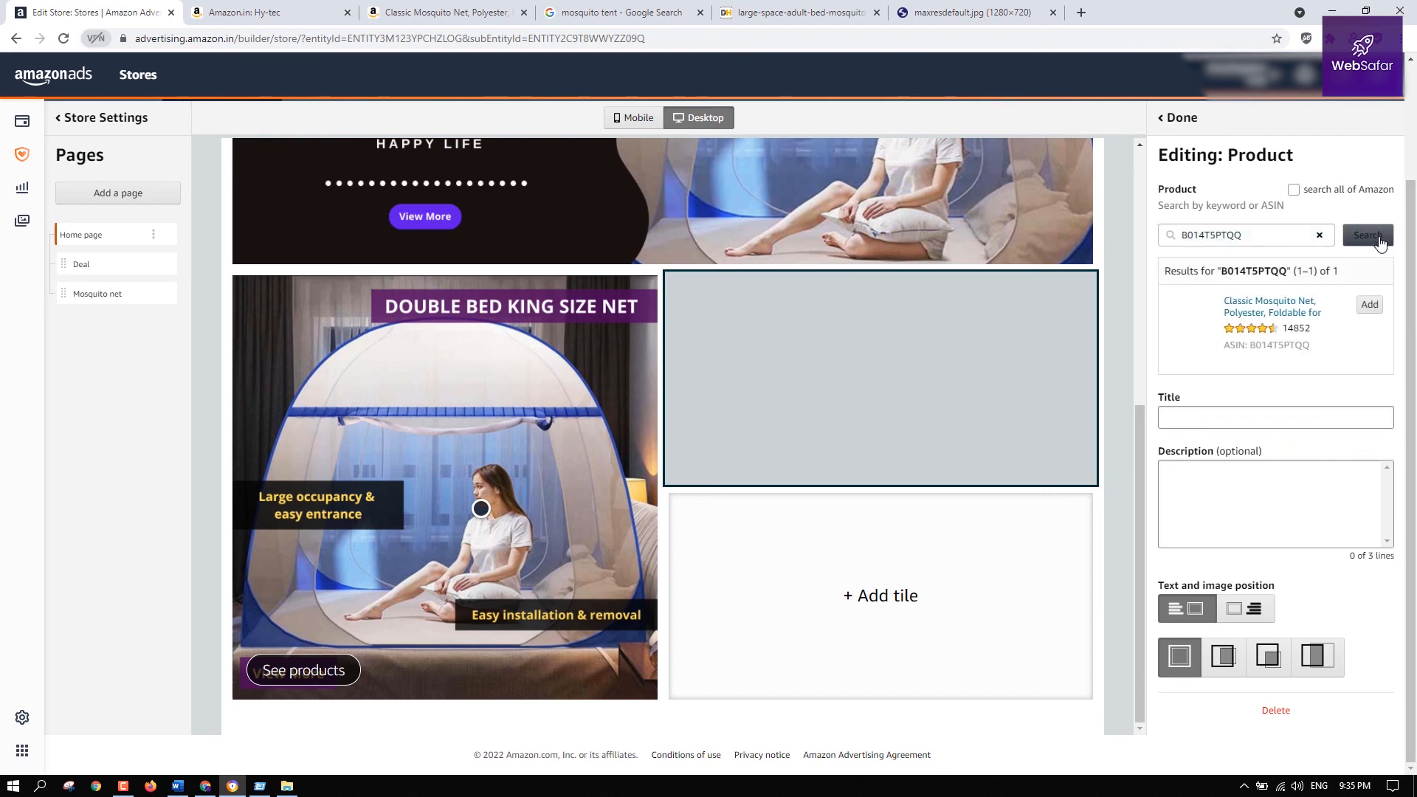
left_click(1366, 307)
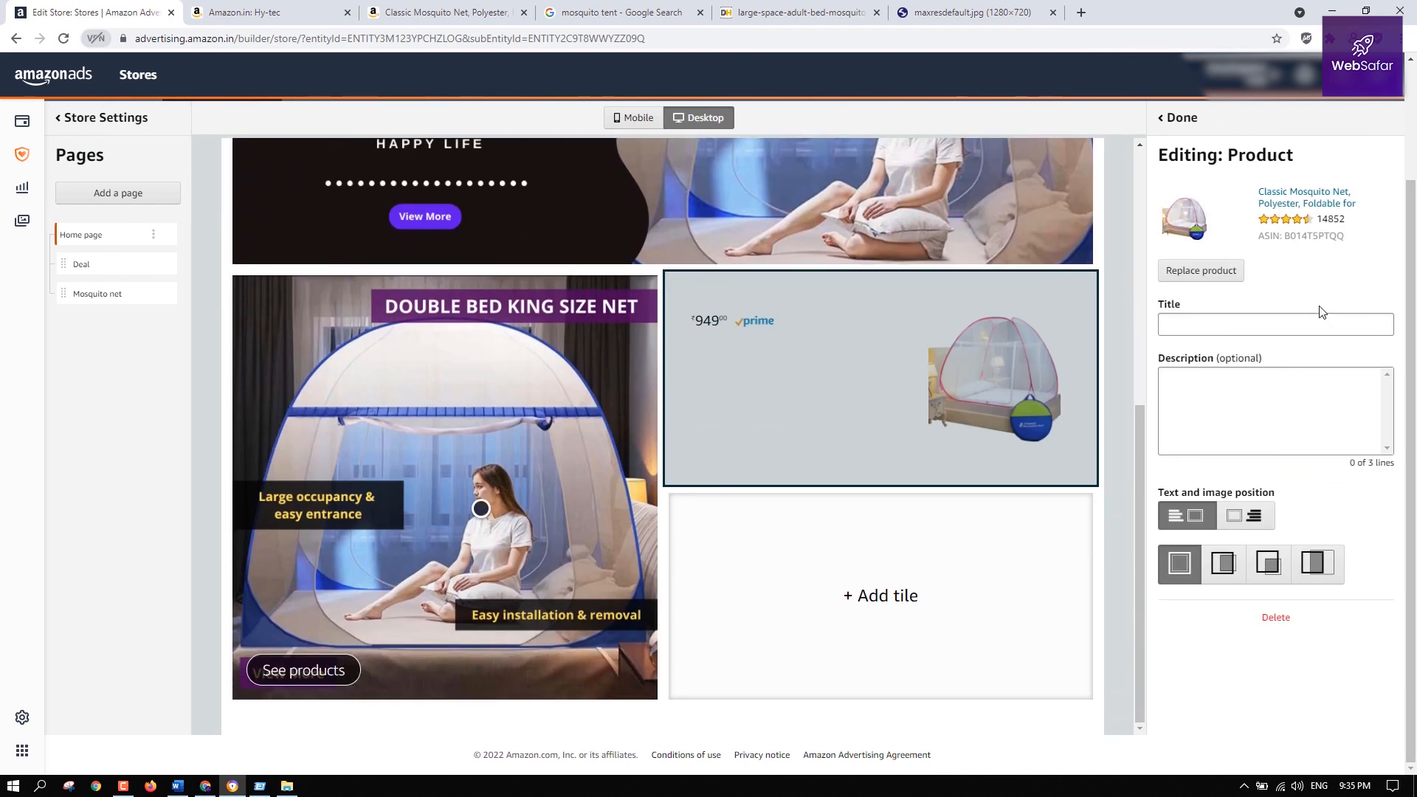
Title the product tile "Mosquito Net, Polyester", taking the wording from the product's Amazon page
left_click(1247, 323)
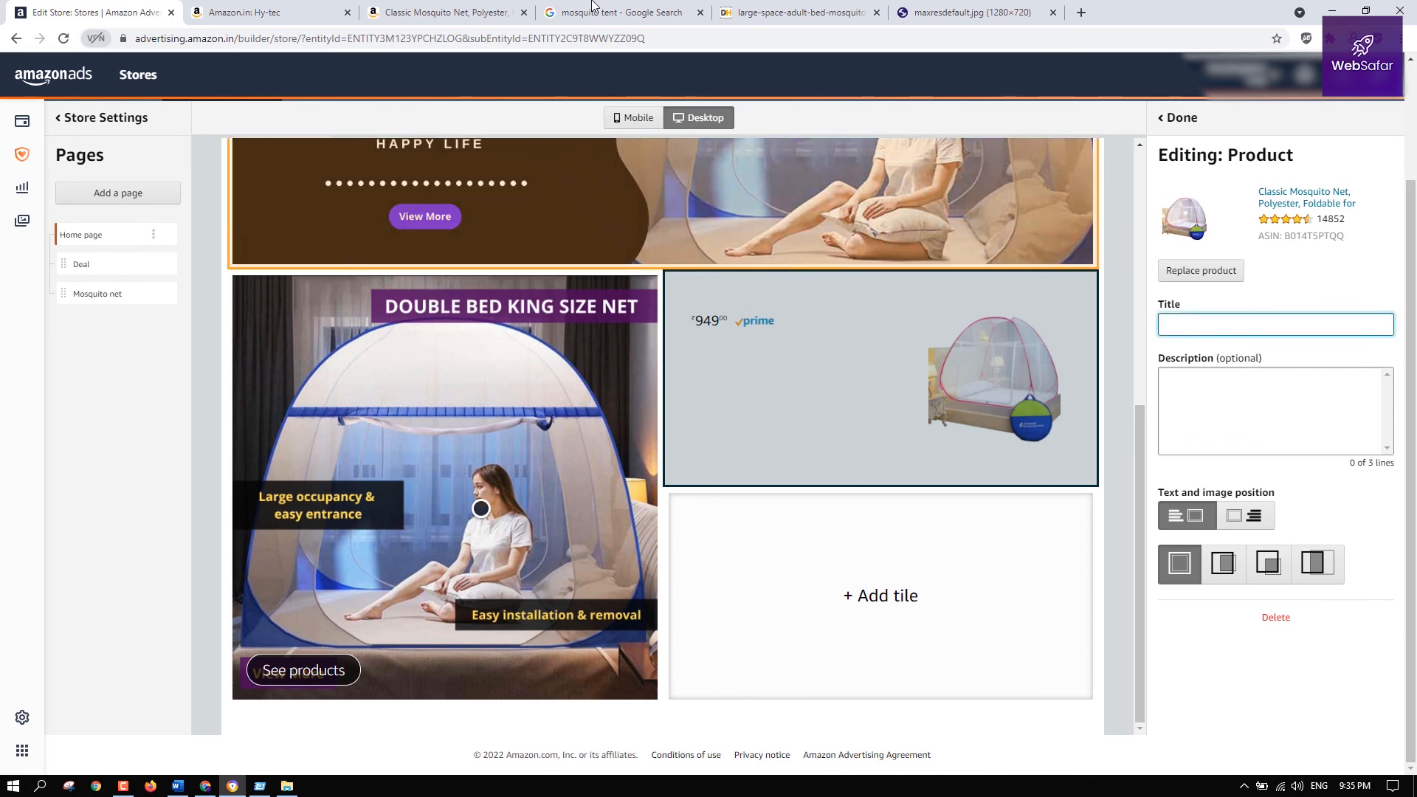
left_click(650, 12)
left_click(442, 12)
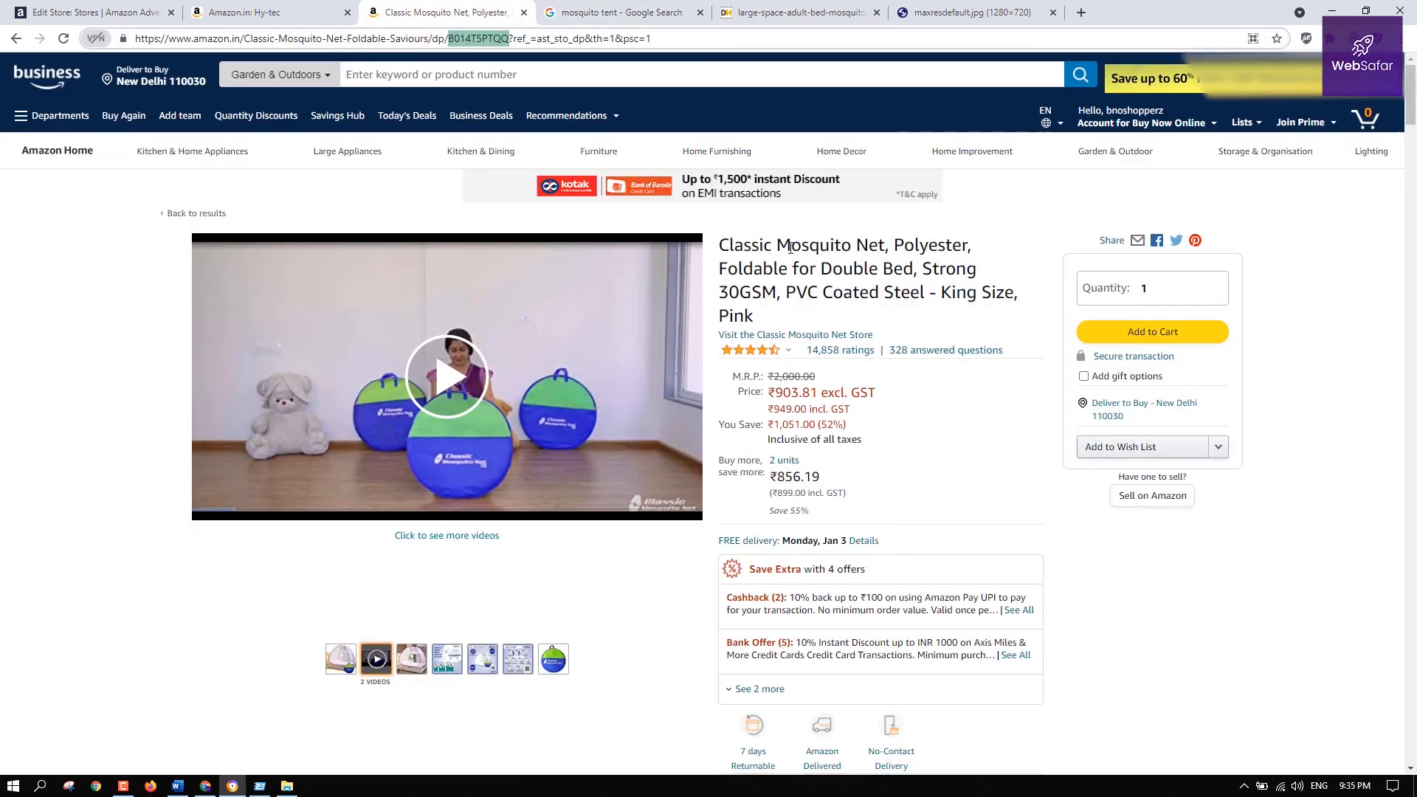
left_click_drag(779, 247, 984, 273)
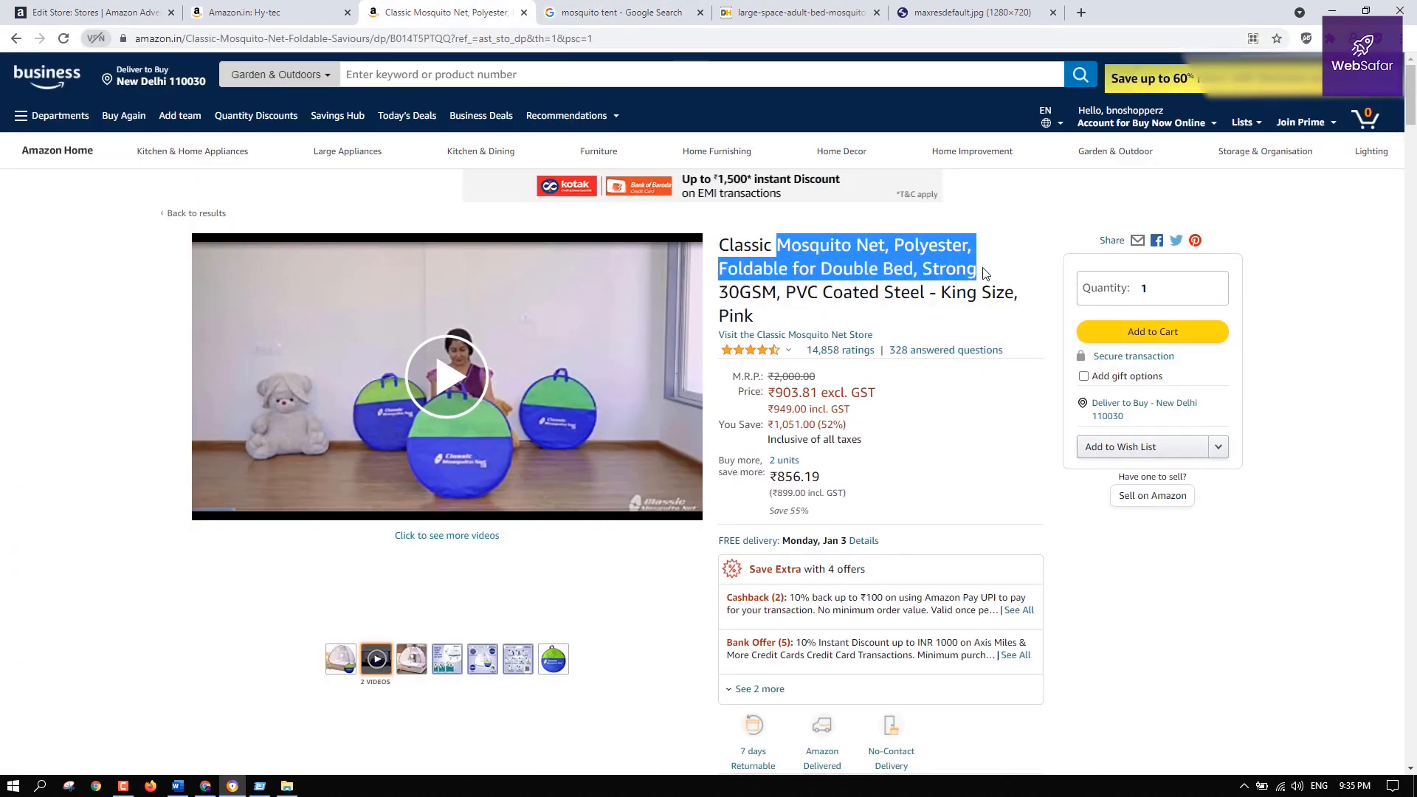
left_click(93, 12)
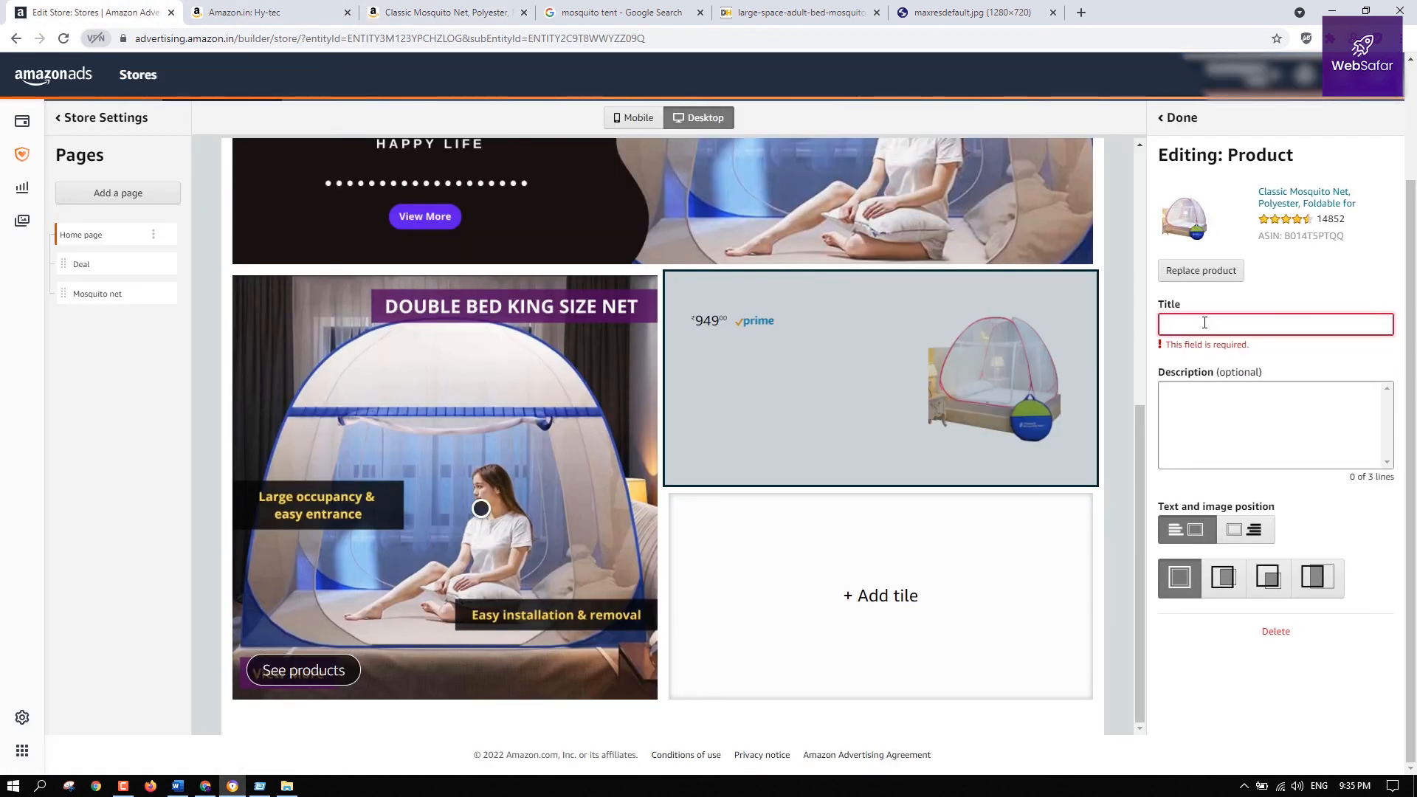
type("Mosquito Net, Polyester")
key("Tab")
Copy the last "About this item" bullet, about the five thread overlock machine, from the product's Amazon page
left_click(443, 12)
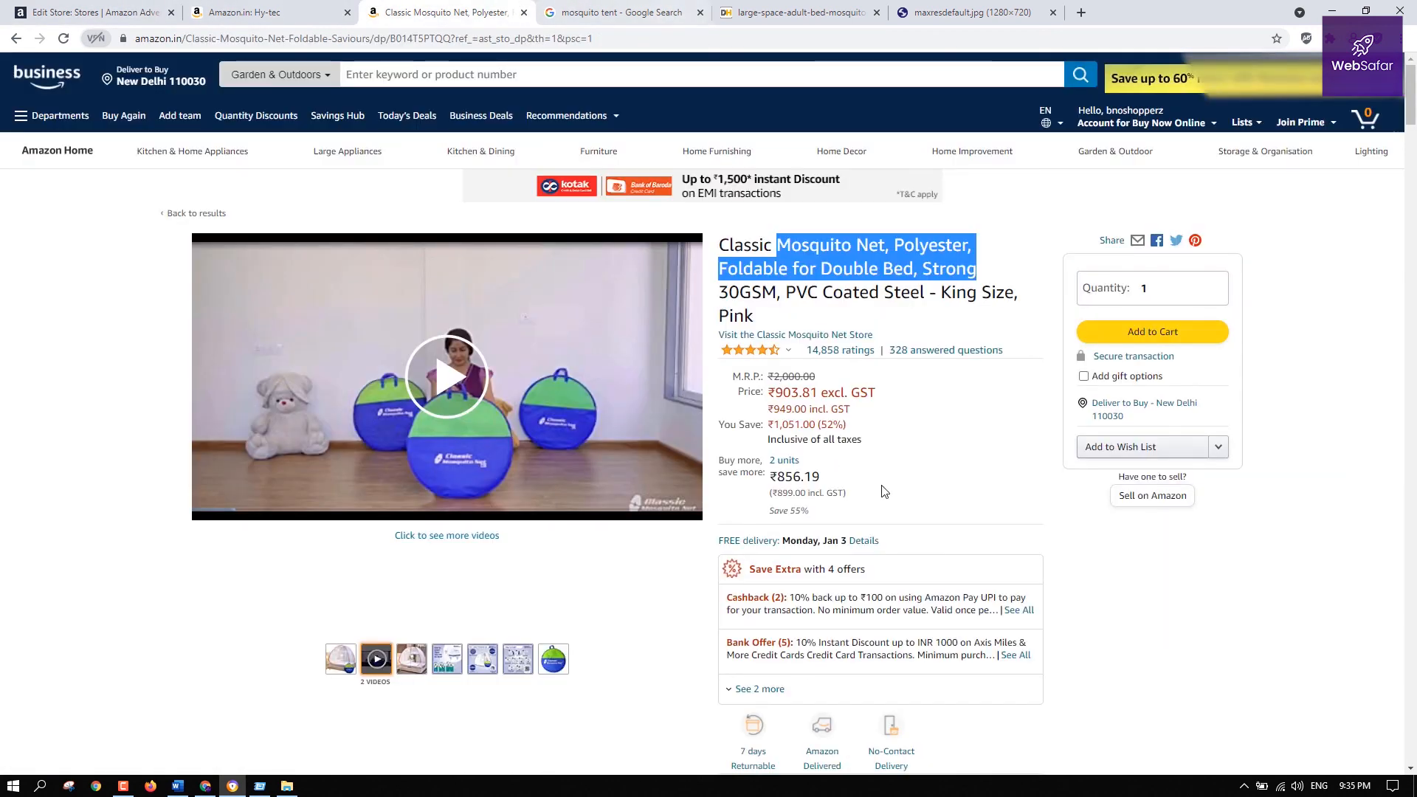
scroll(967, 549, "down", 3)
scroll(967, 550, "down", 5)
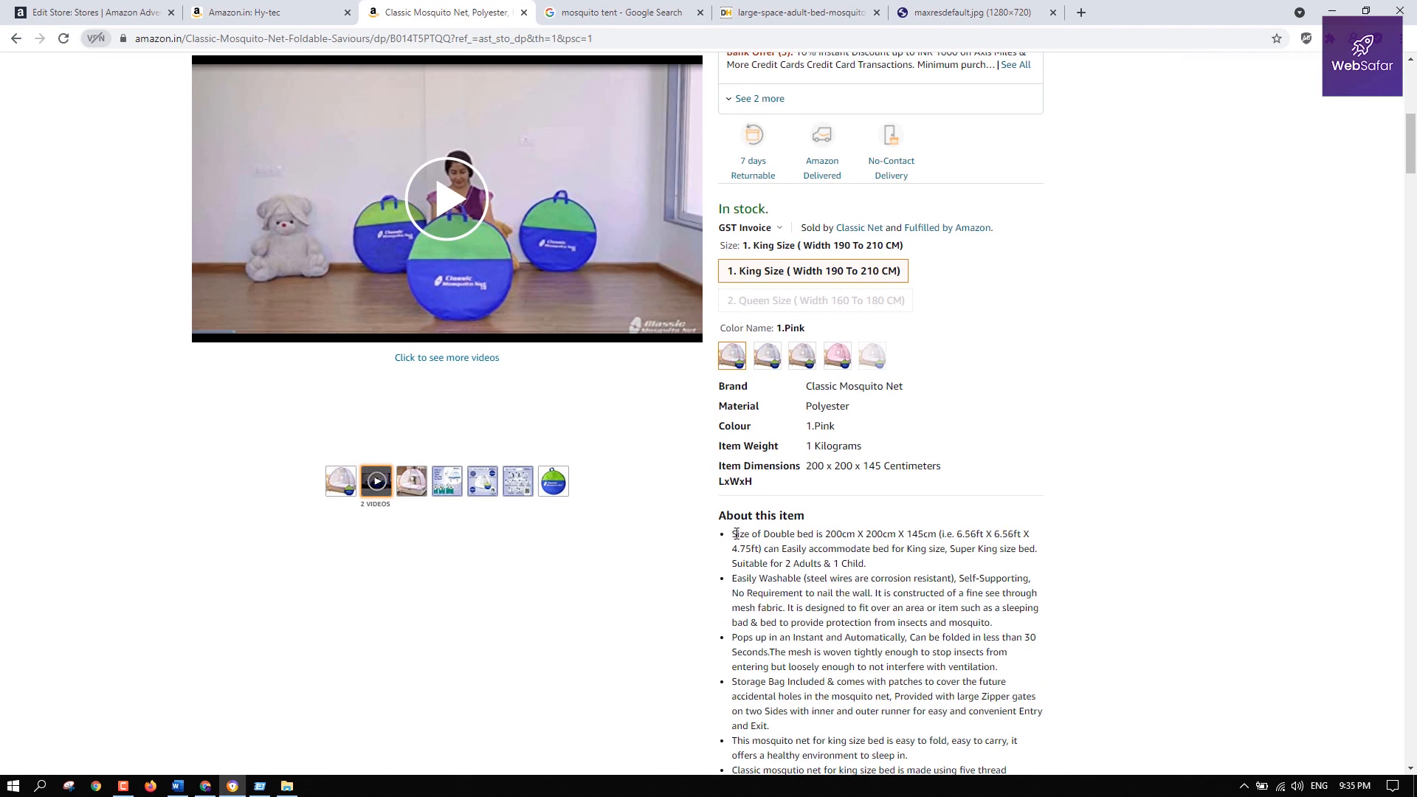
left_click_drag(734, 535, 890, 550)
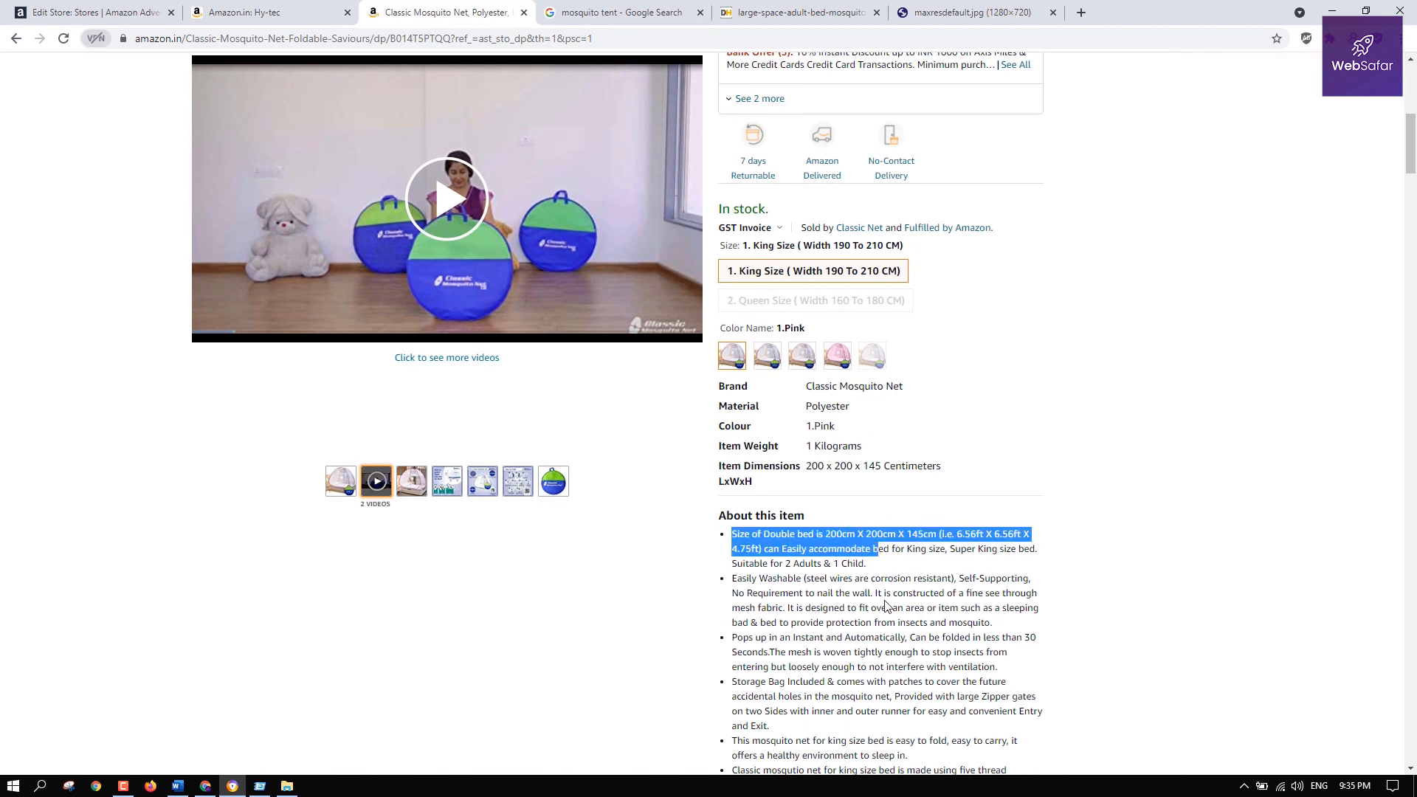
left_click(889, 604)
scroll(780, 476, "down", 5)
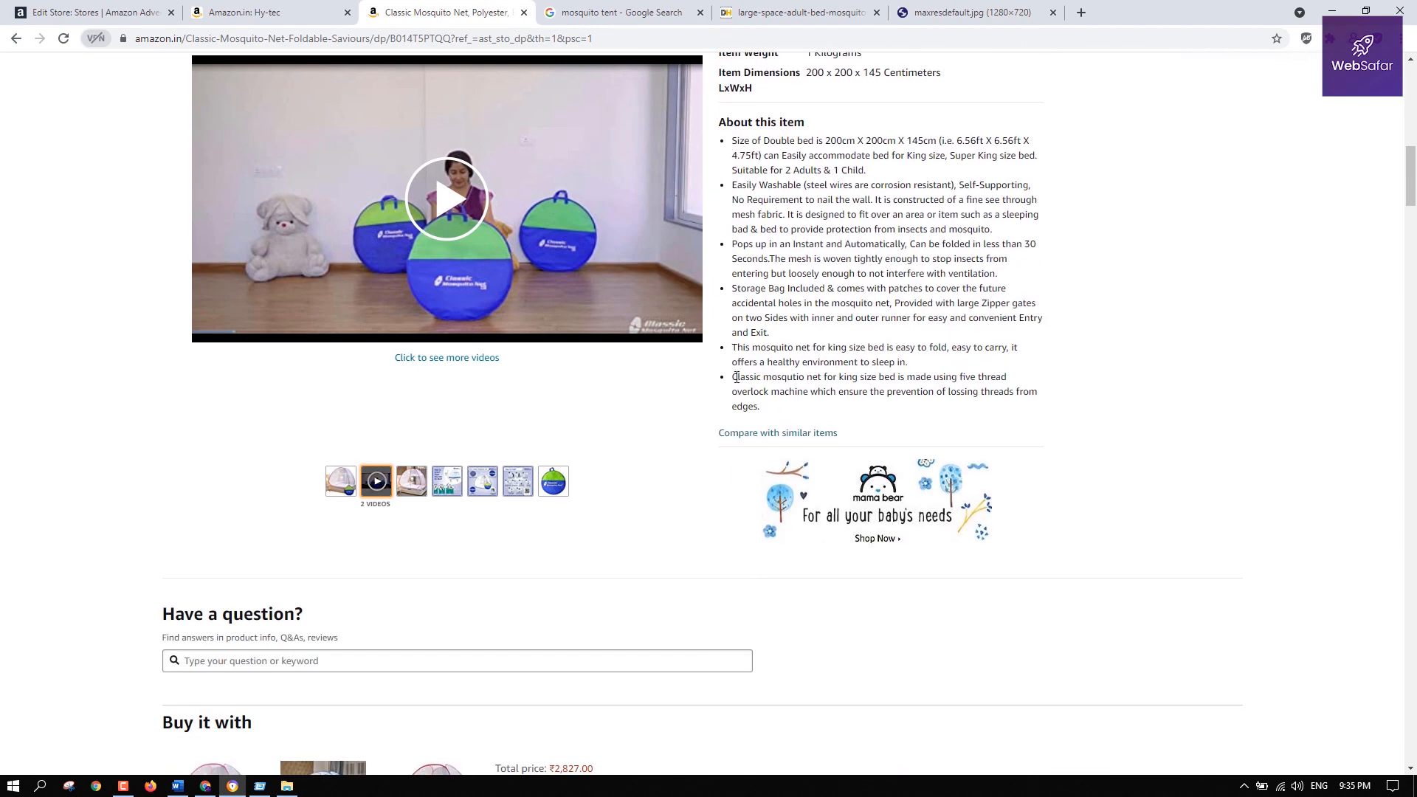
left_click_drag(734, 378, 1016, 415)
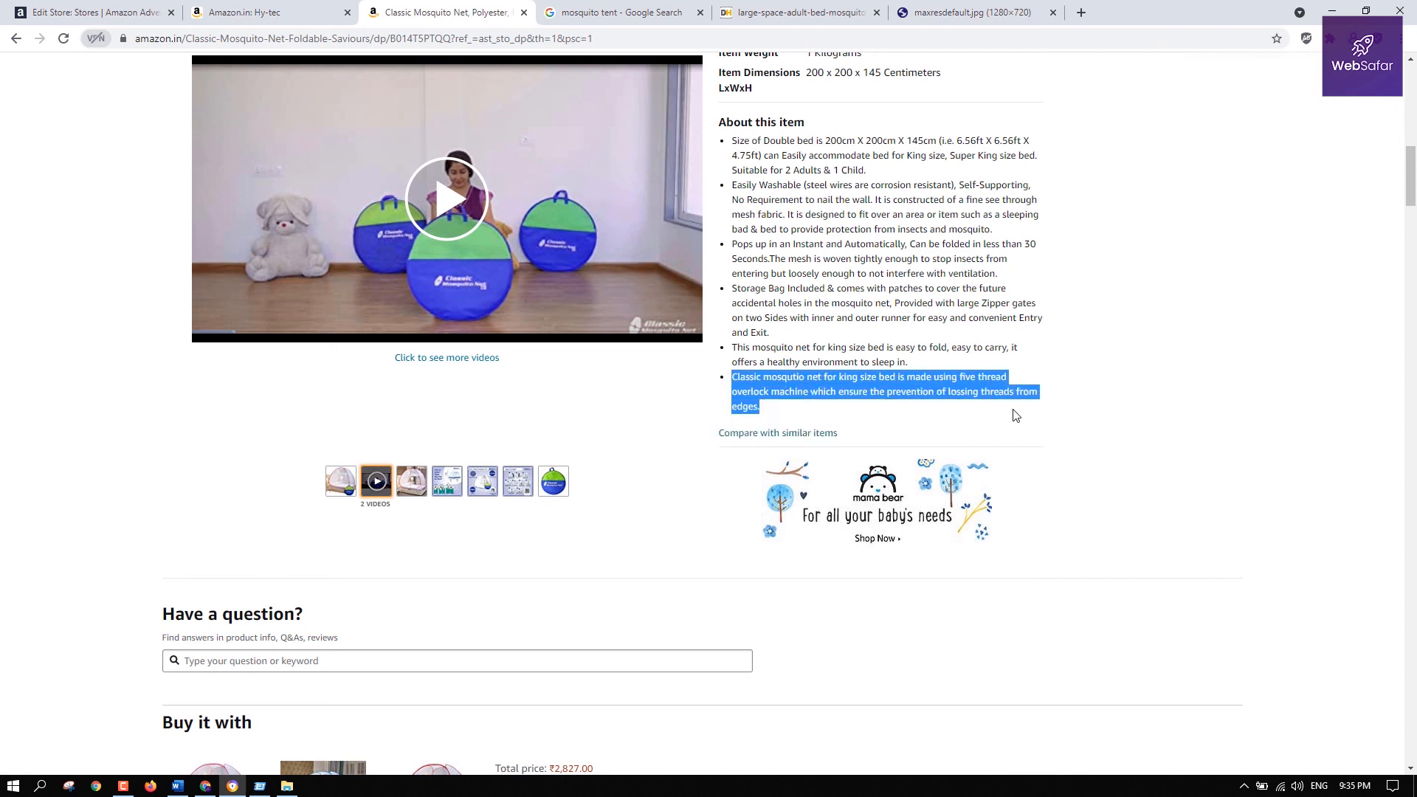
key("ctrl+c")
Paste the copied text as the tile's description and shorten it to end at "made using five thread overlock"
key("ctrl+Page_Up")
key("ctrl+Page_Up")
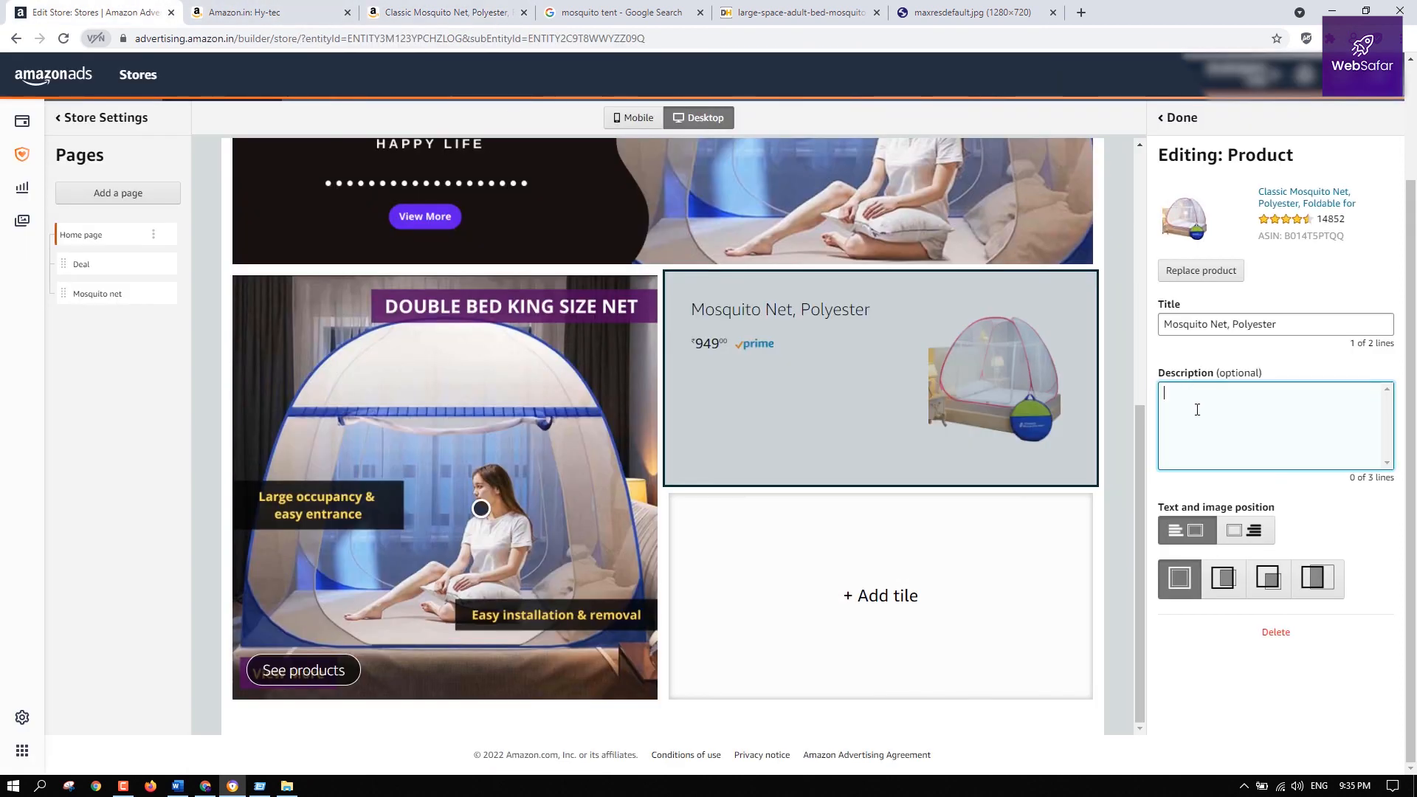
key("ctrl+v")
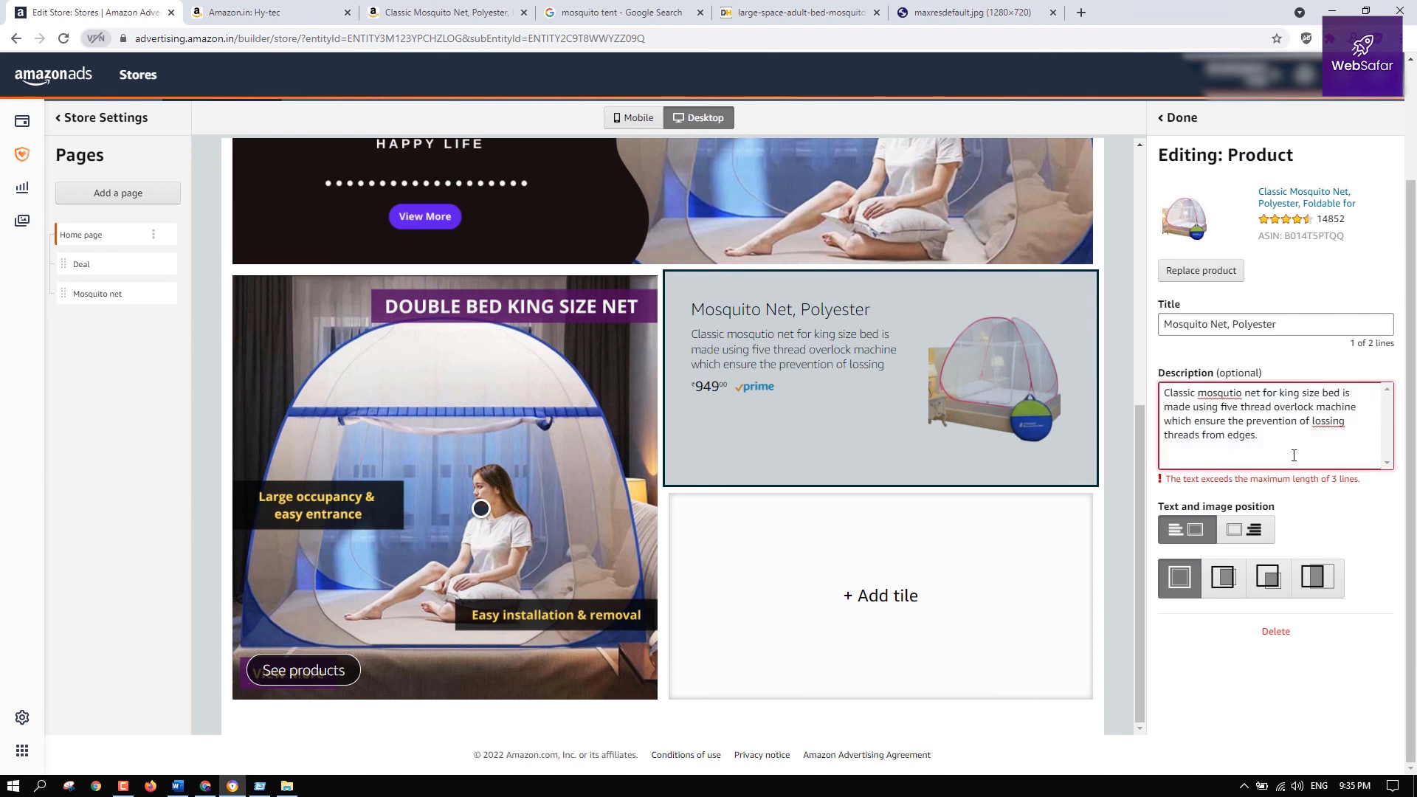
left_click_drag(1299, 439, 1321, 410)
key("BackSpace")
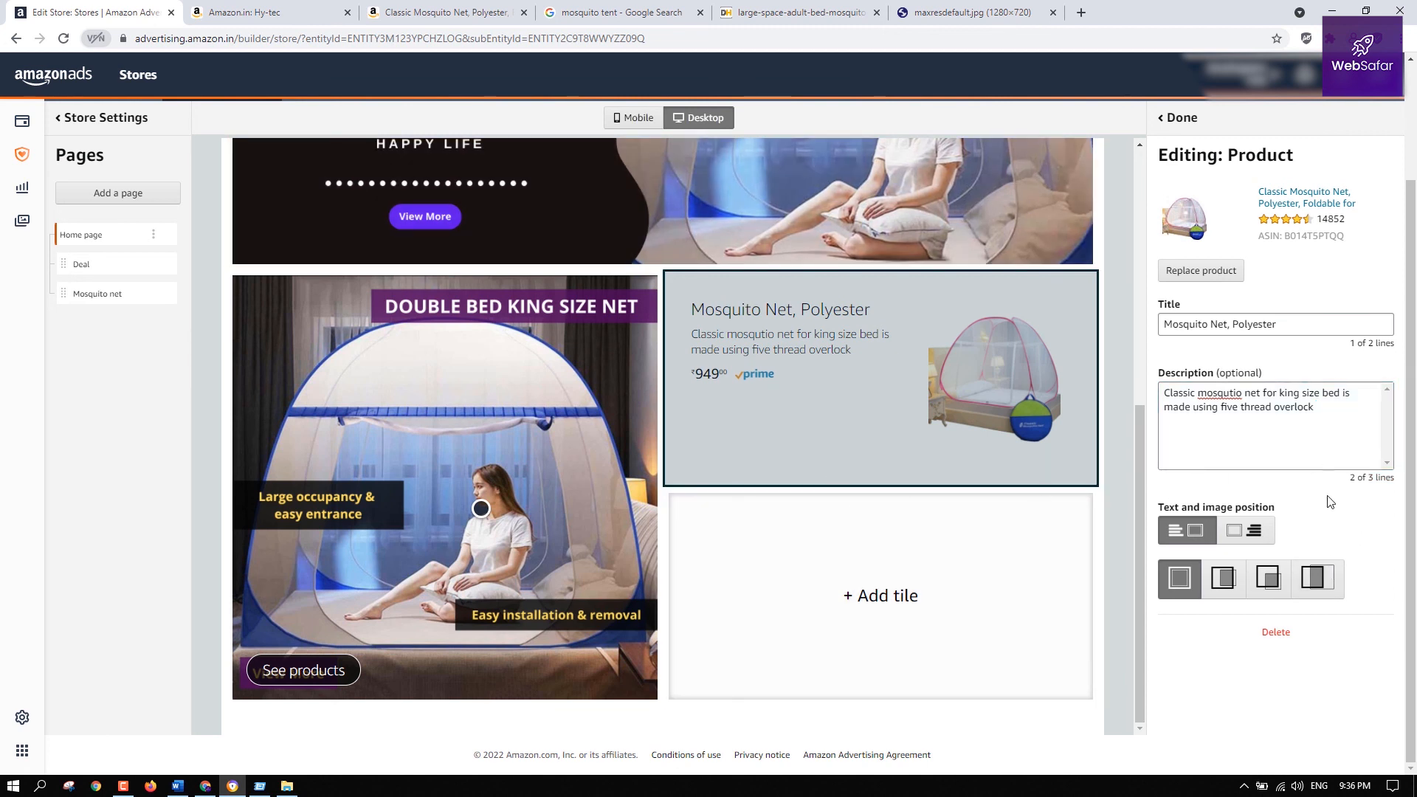
Try the product tile with the image before the text and different image sizes, and restore the original layout
left_click(1267, 532)
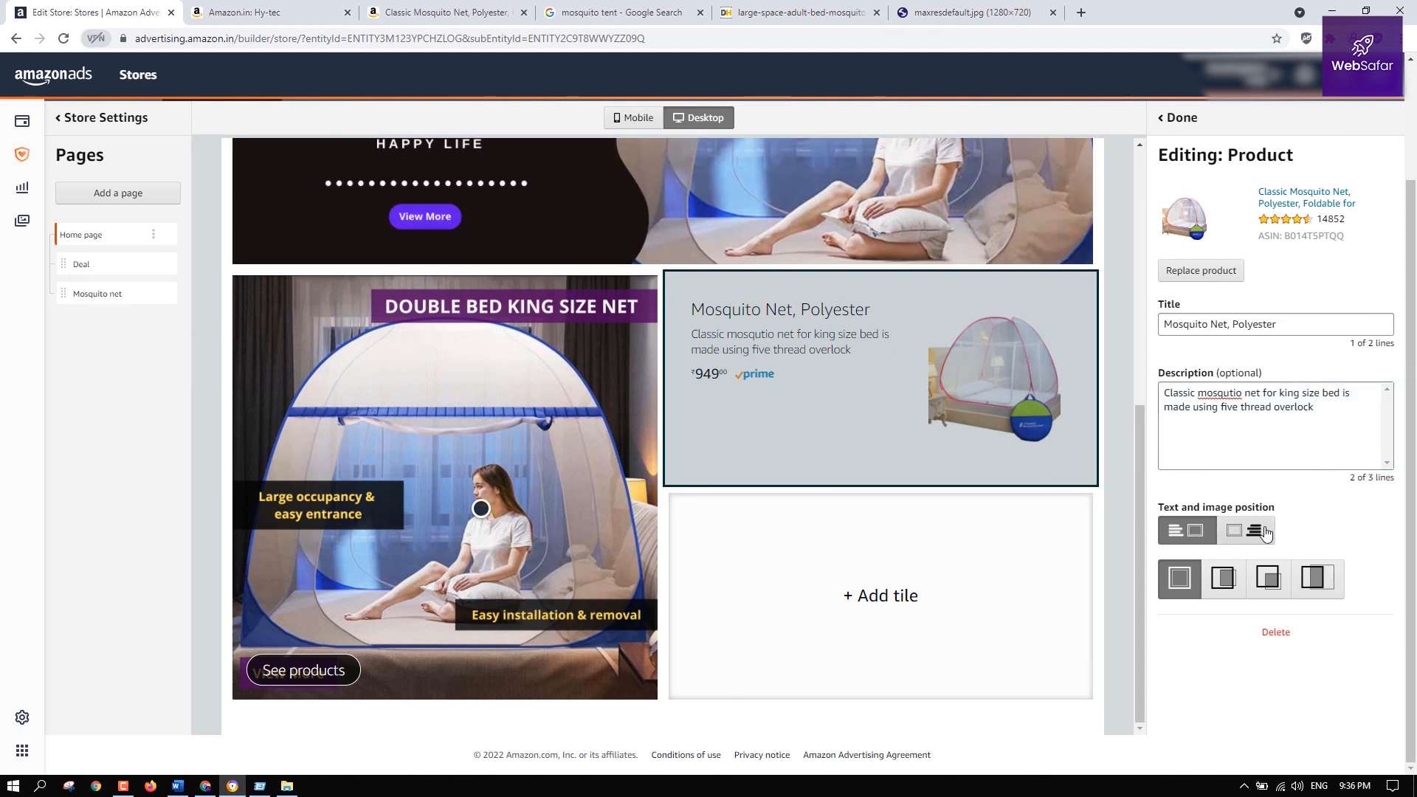
left_click(1223, 578)
left_click(1267, 578)
left_click(1329, 581)
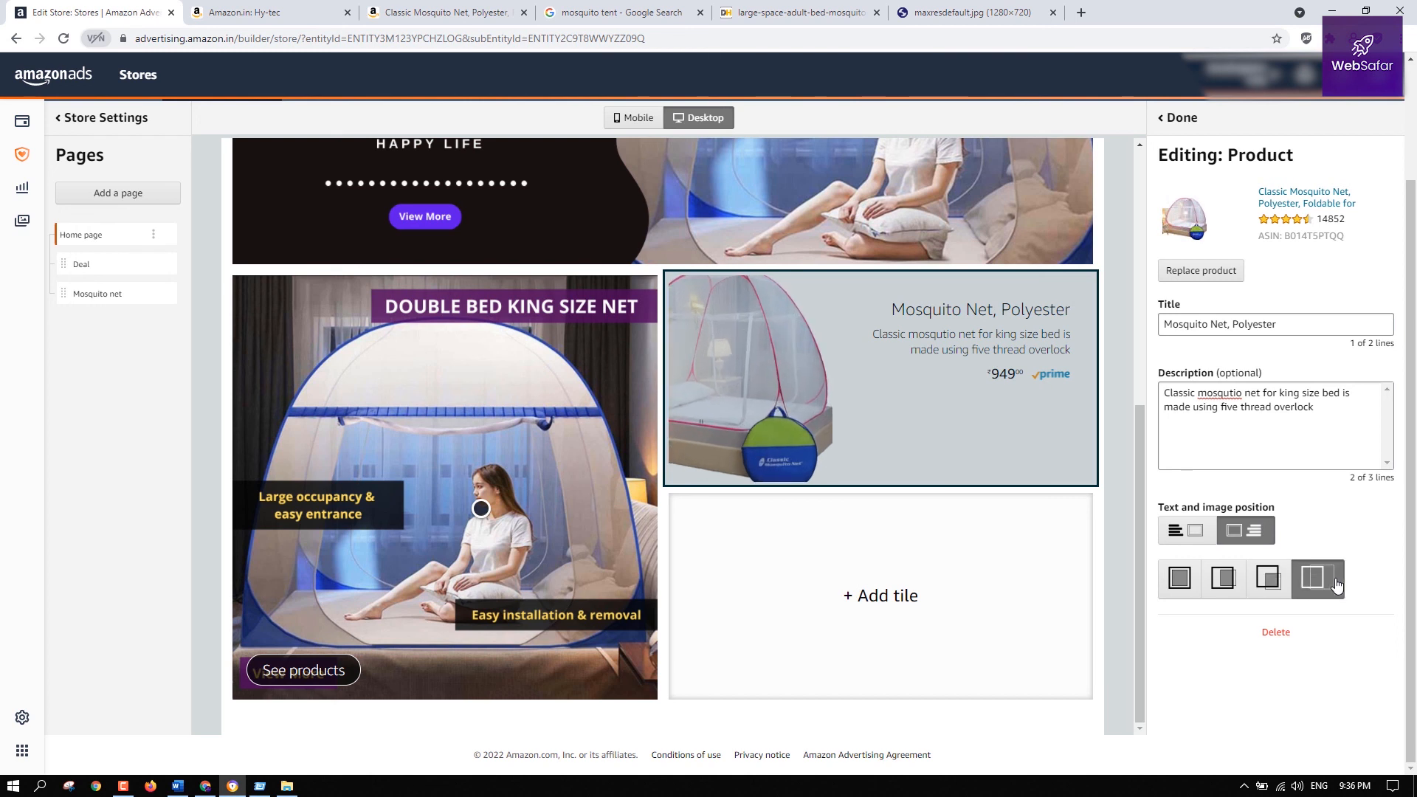
left_click(1187, 531)
left_click(1179, 578)
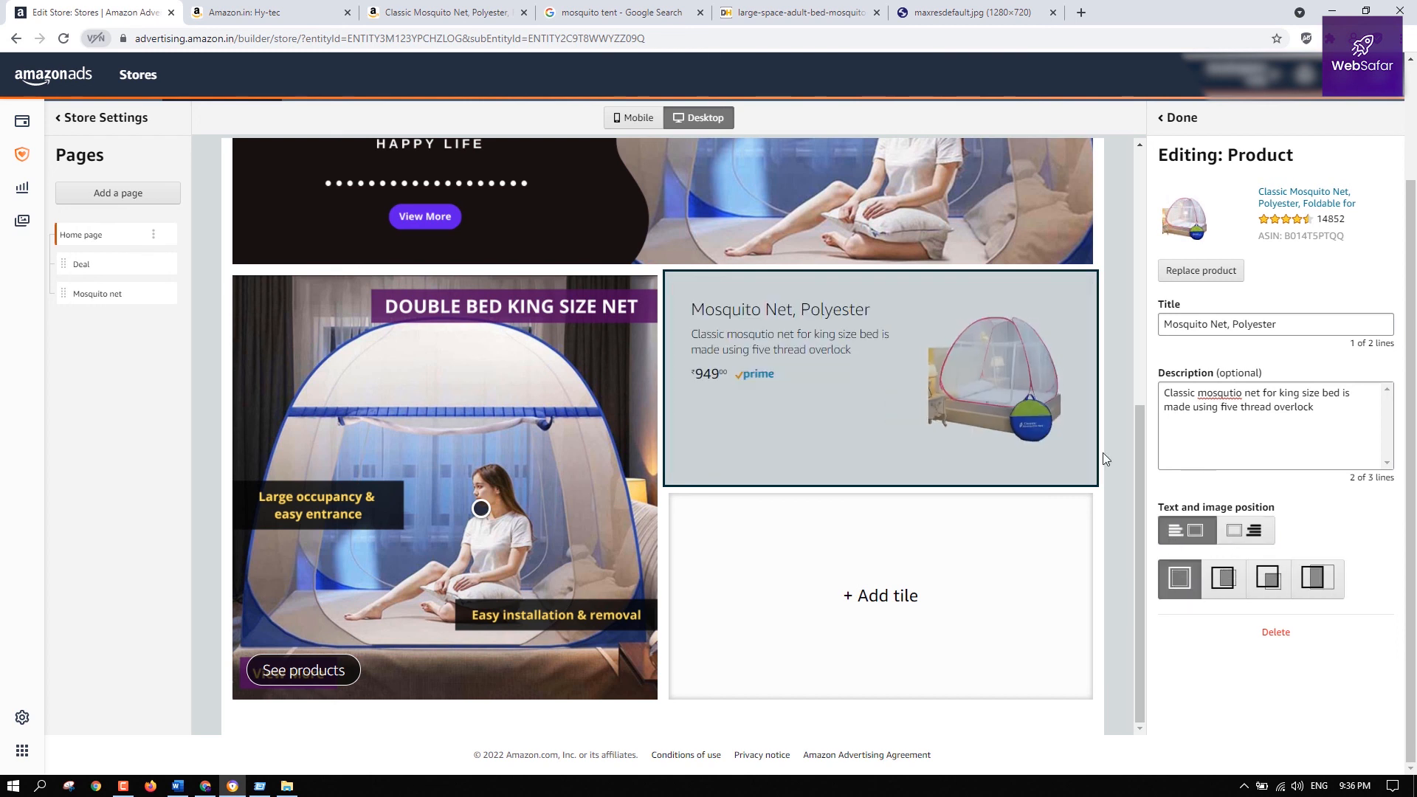
Compare the product tile's image size options with the text first, and choose the second one
left_click(1225, 581)
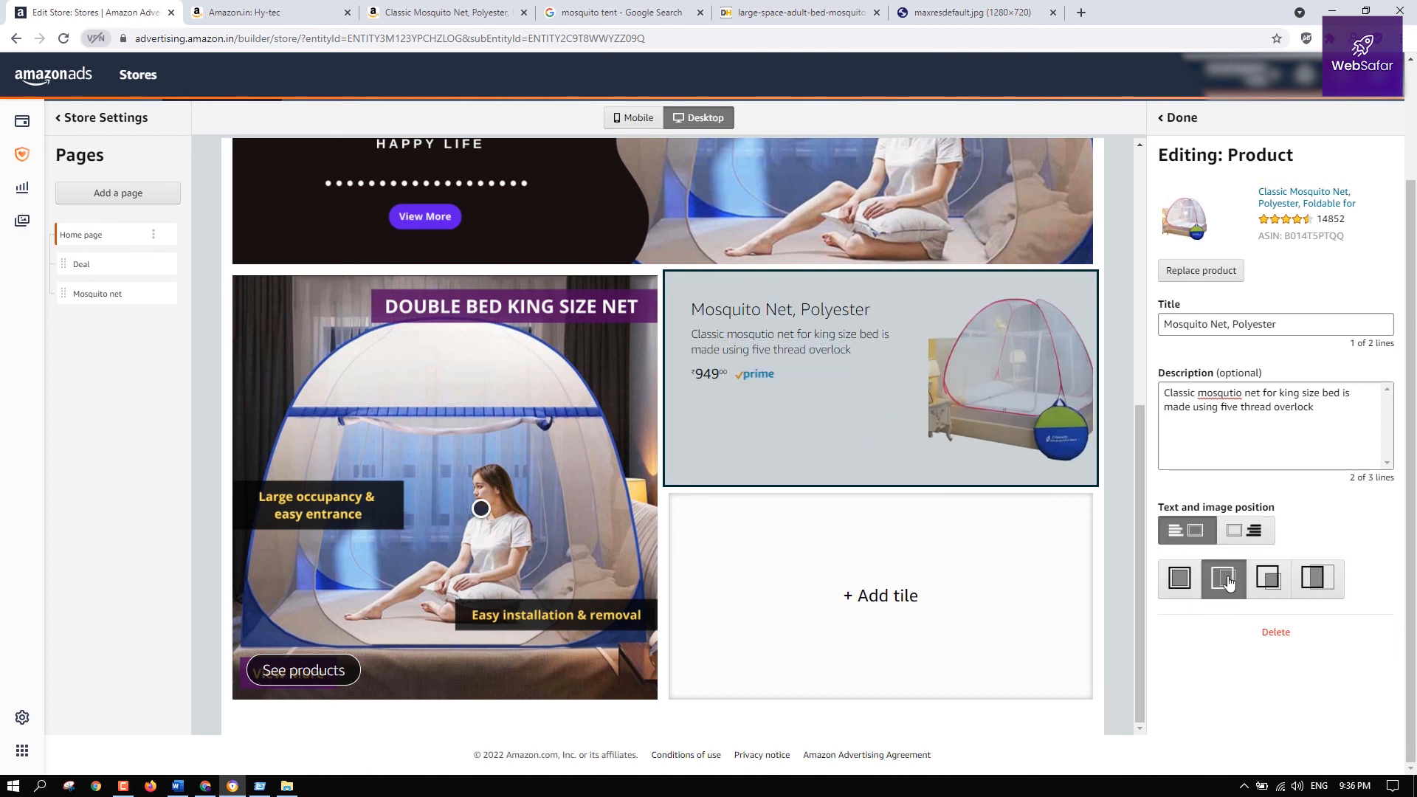
left_click(1266, 579)
left_click(1313, 580)
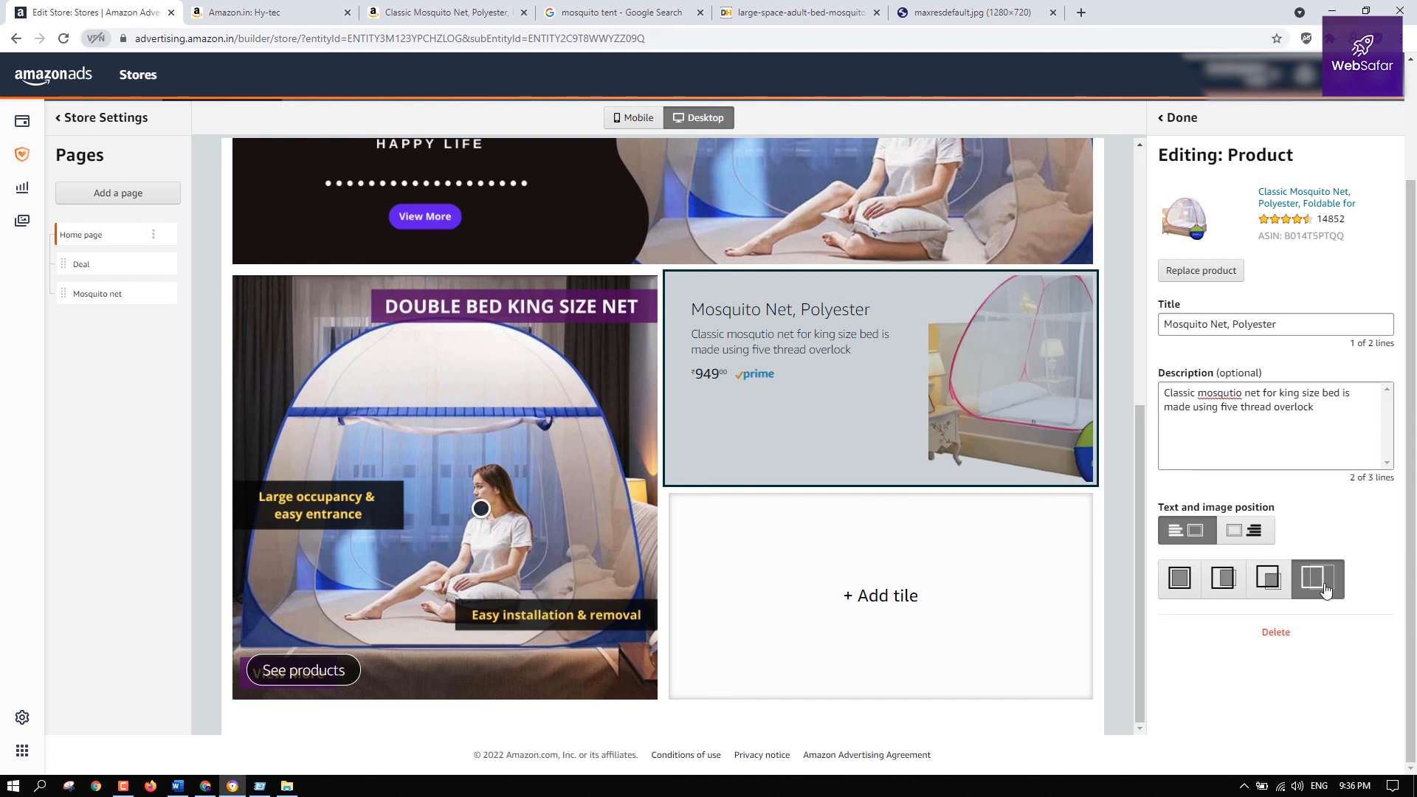
left_click(1267, 579)
left_click(1222, 583)
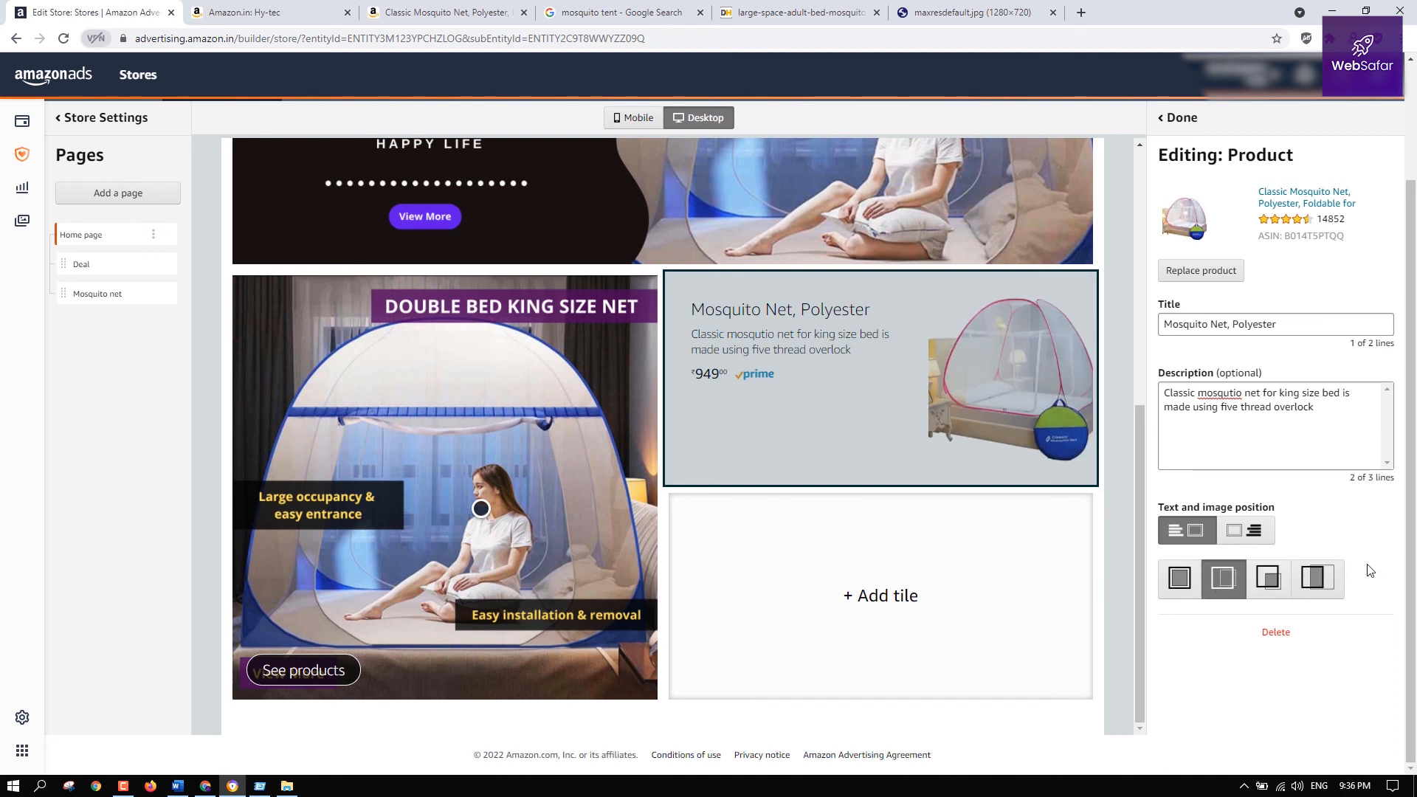
Make the lower small tile an image tile with the "Double bed king size net" graphic and adjust its crop area
left_click(990, 588)
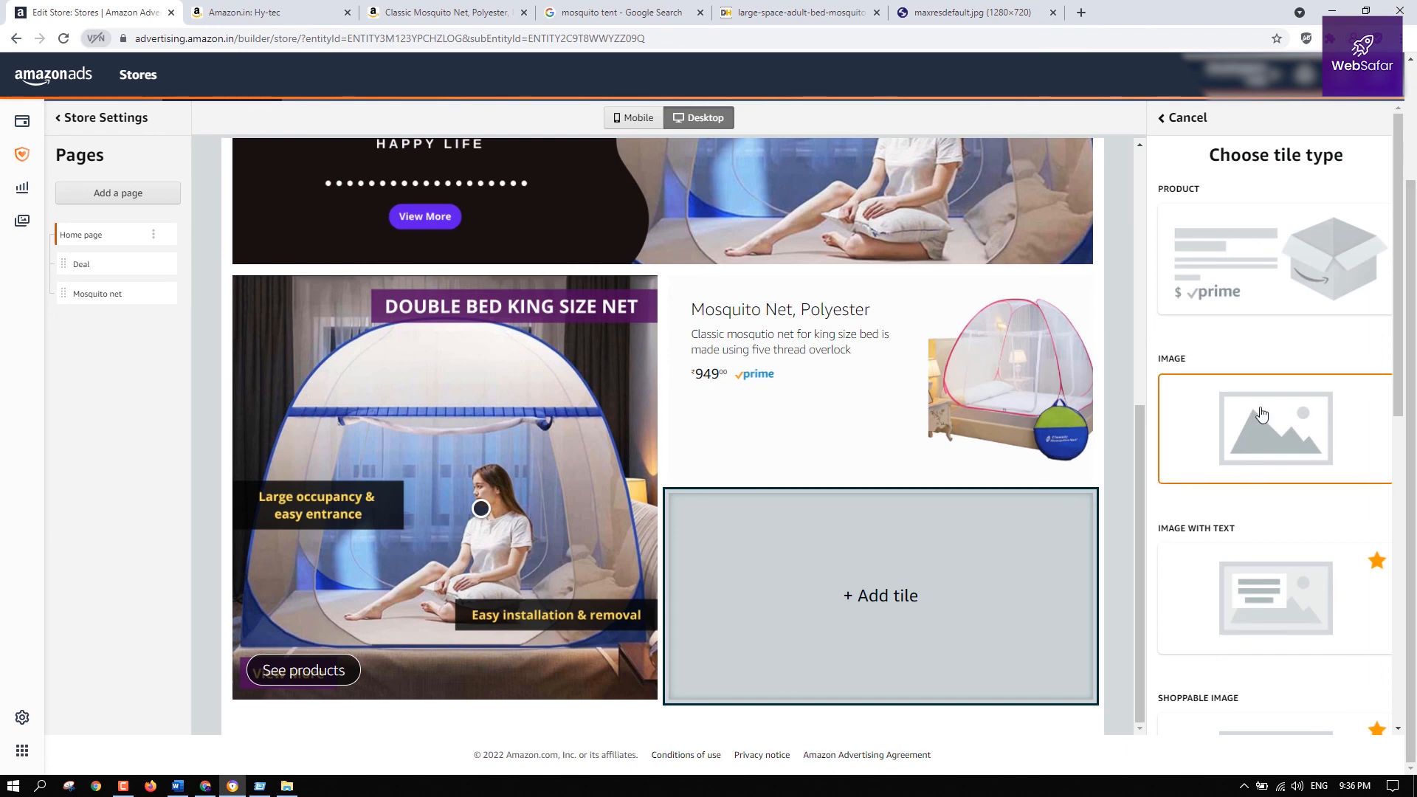
scroll(1400, 493, "down", 3)
left_click(1276, 231)
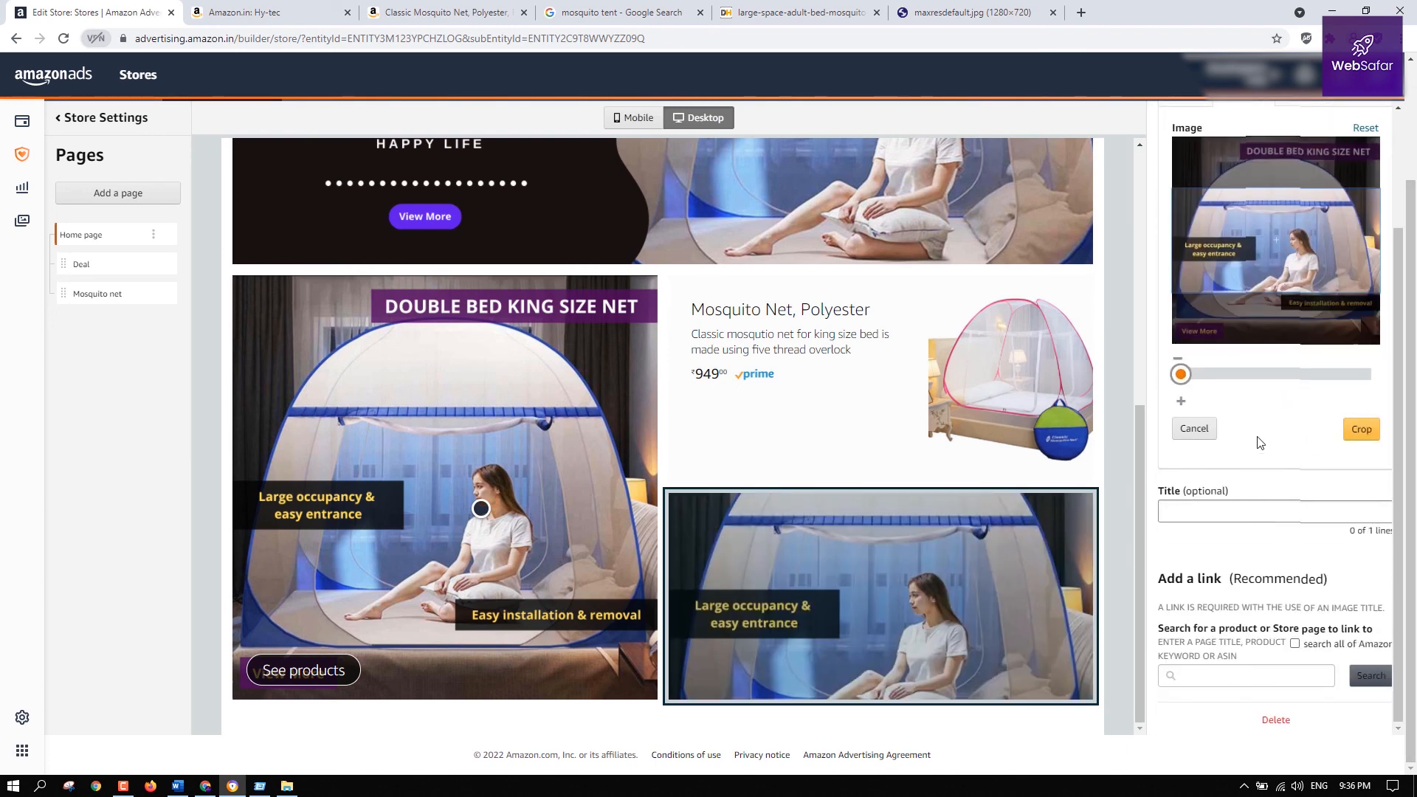
scroll(1203, 494, "up", 2)
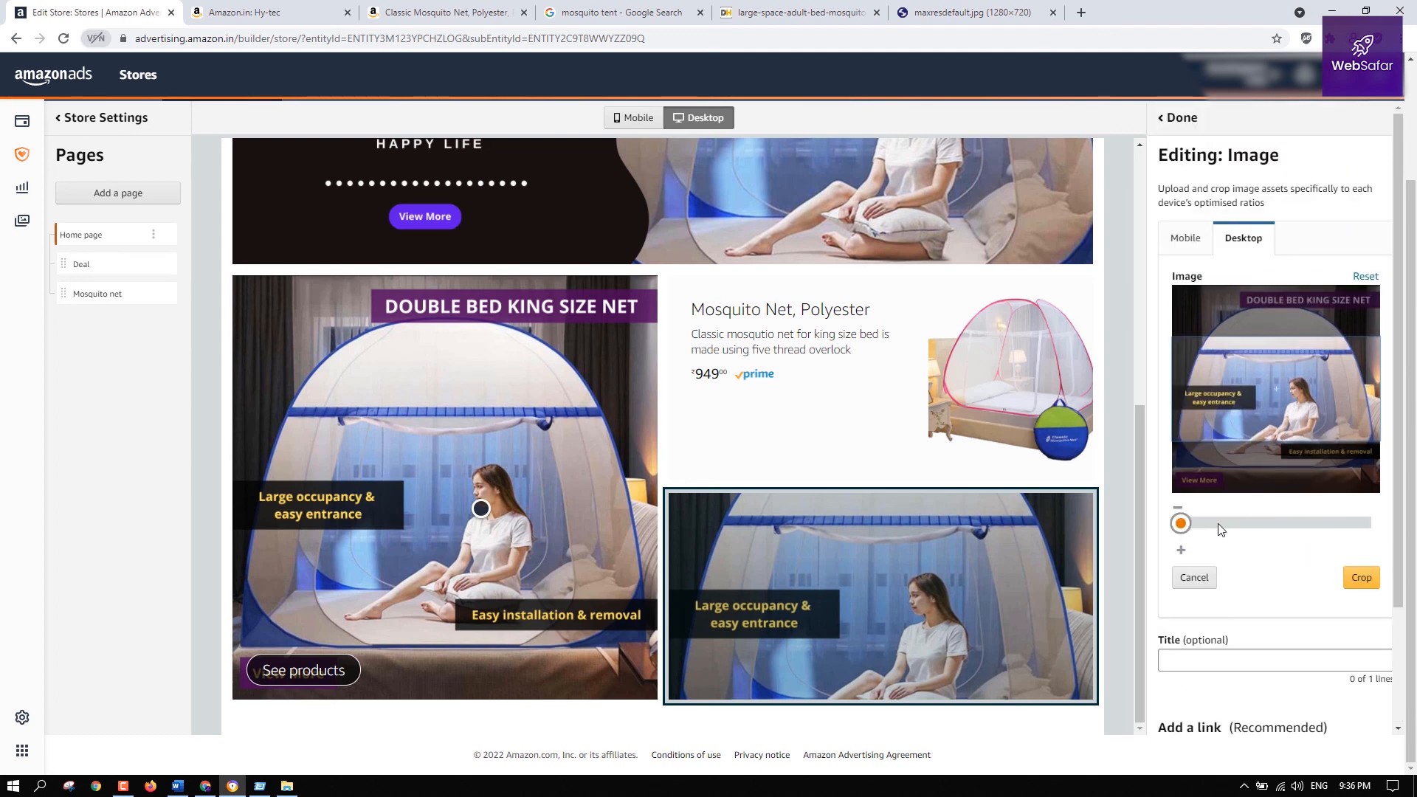
mouse_move(1274, 389)
left_mouse_down()
mouse_move(1272, 431)
mouse_move(1267, 365)
mouse_move(1283, 413)
left_mouse_up()
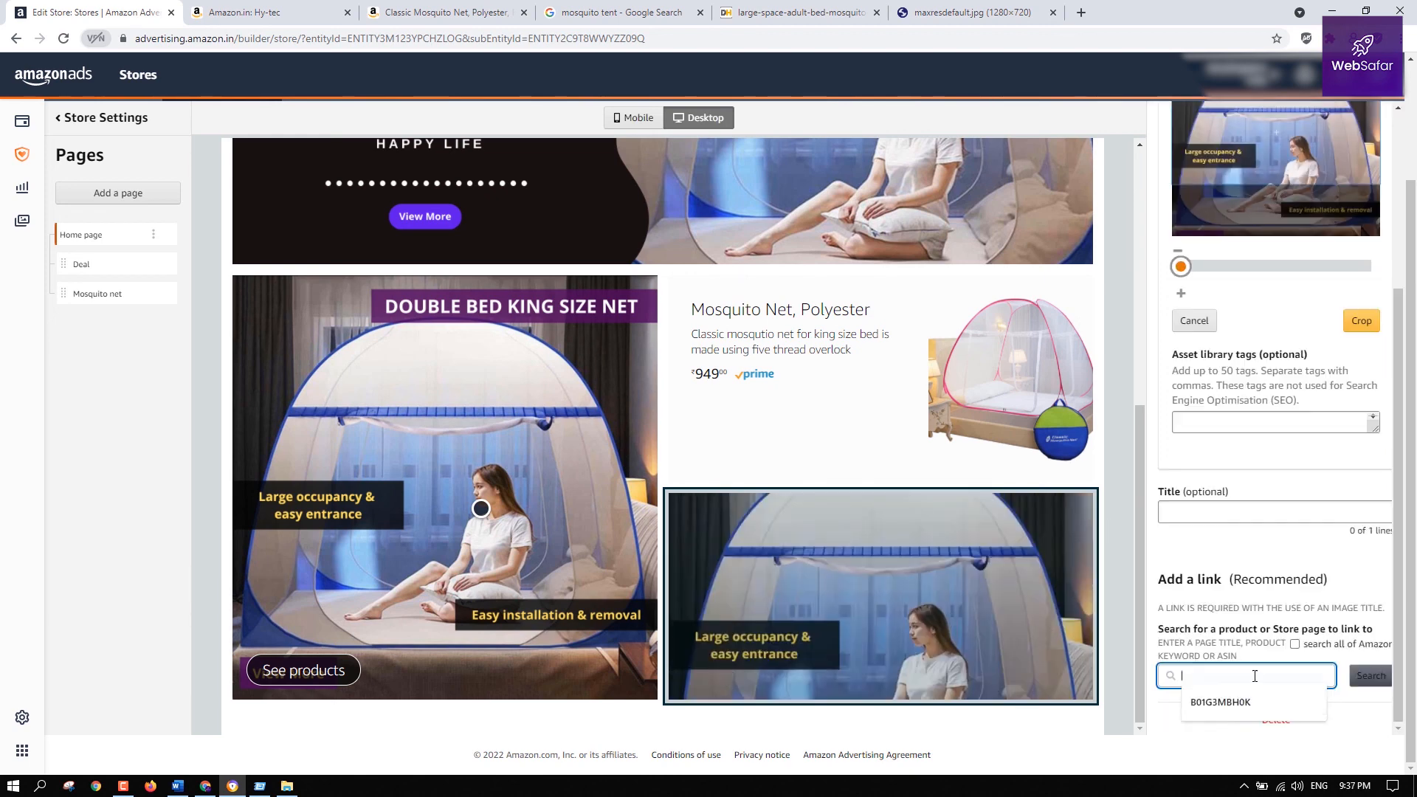
Link the lower image tile to product B01G3MBH0K and finish editing the tile
left_click(1256, 702)
left_click(1387, 682)
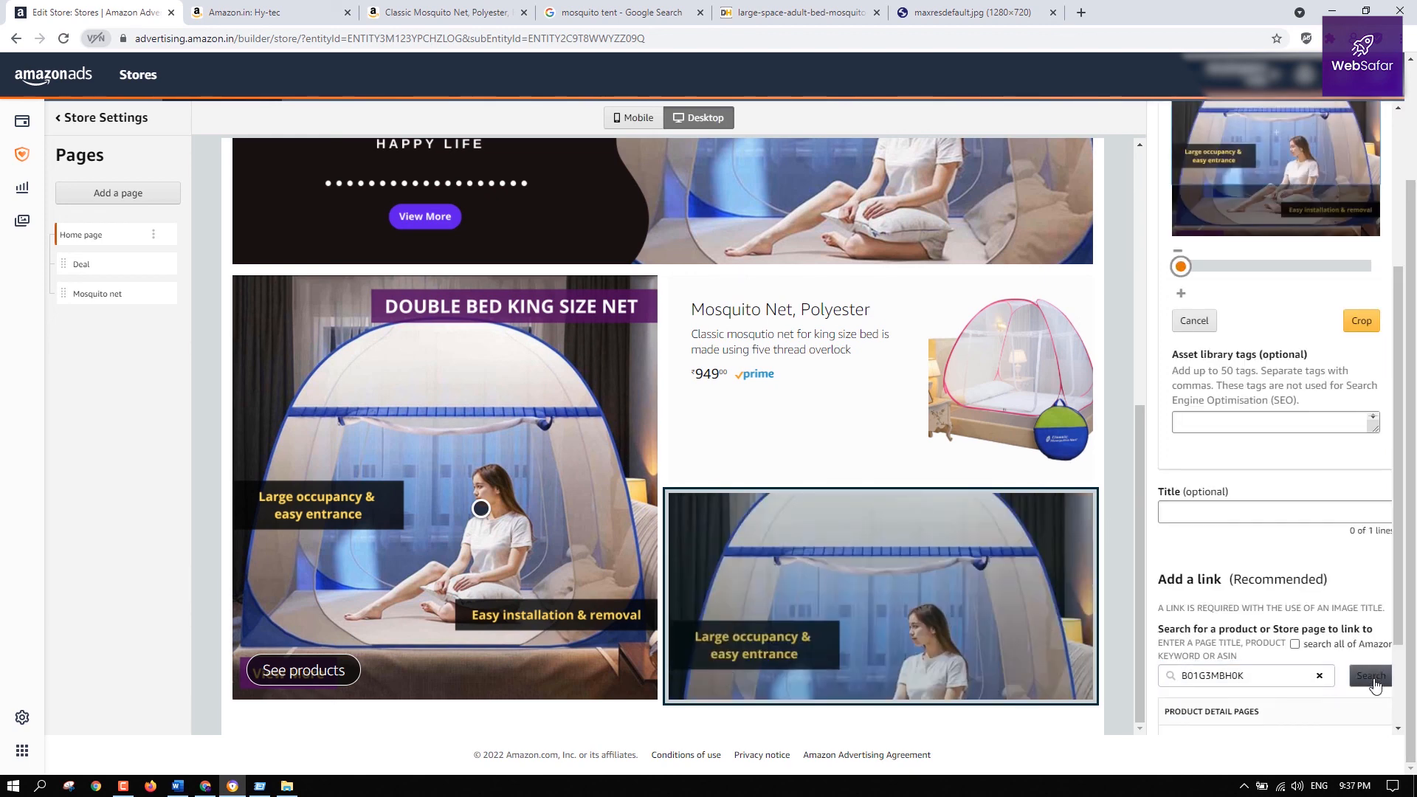
left_click(1368, 620)
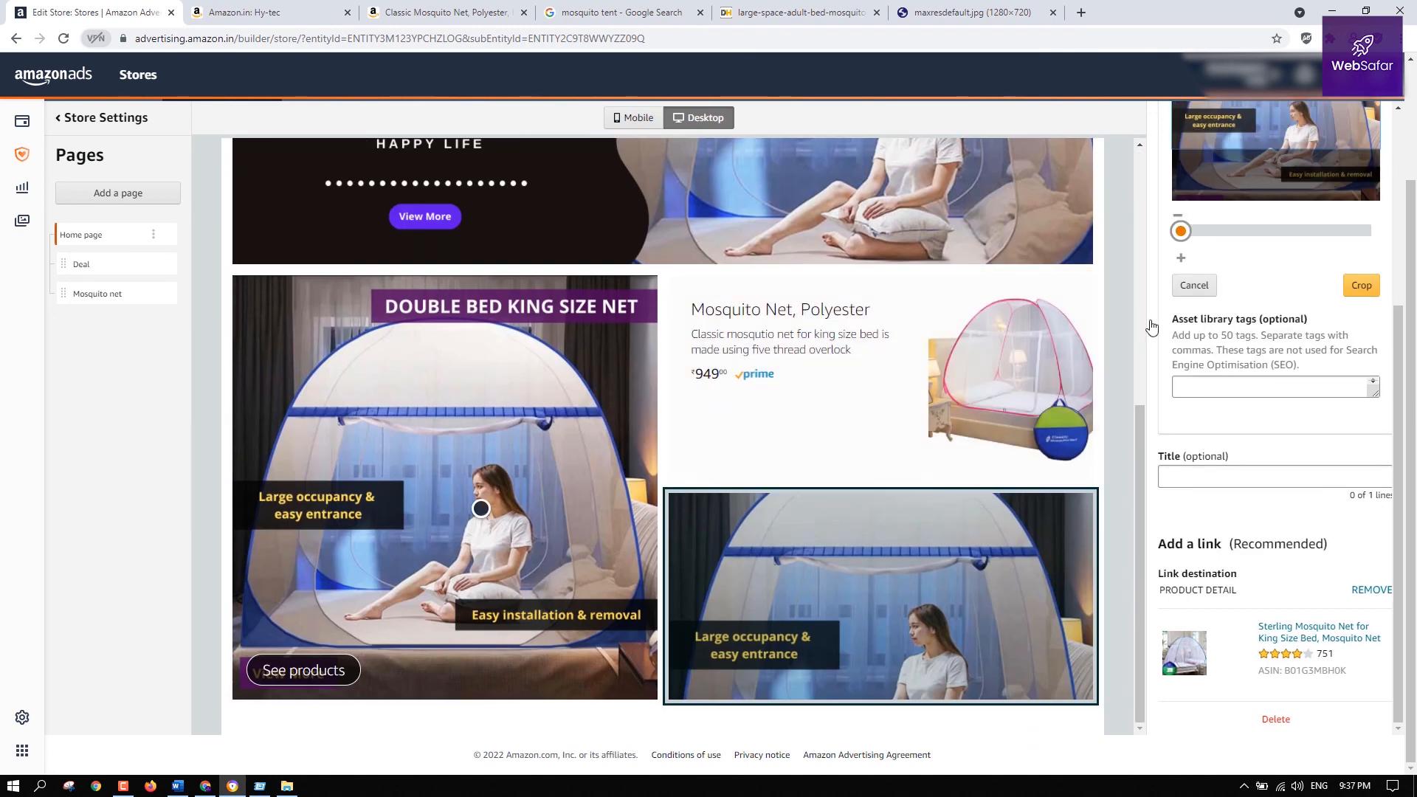
scroll(1371, 494, "up", 10)
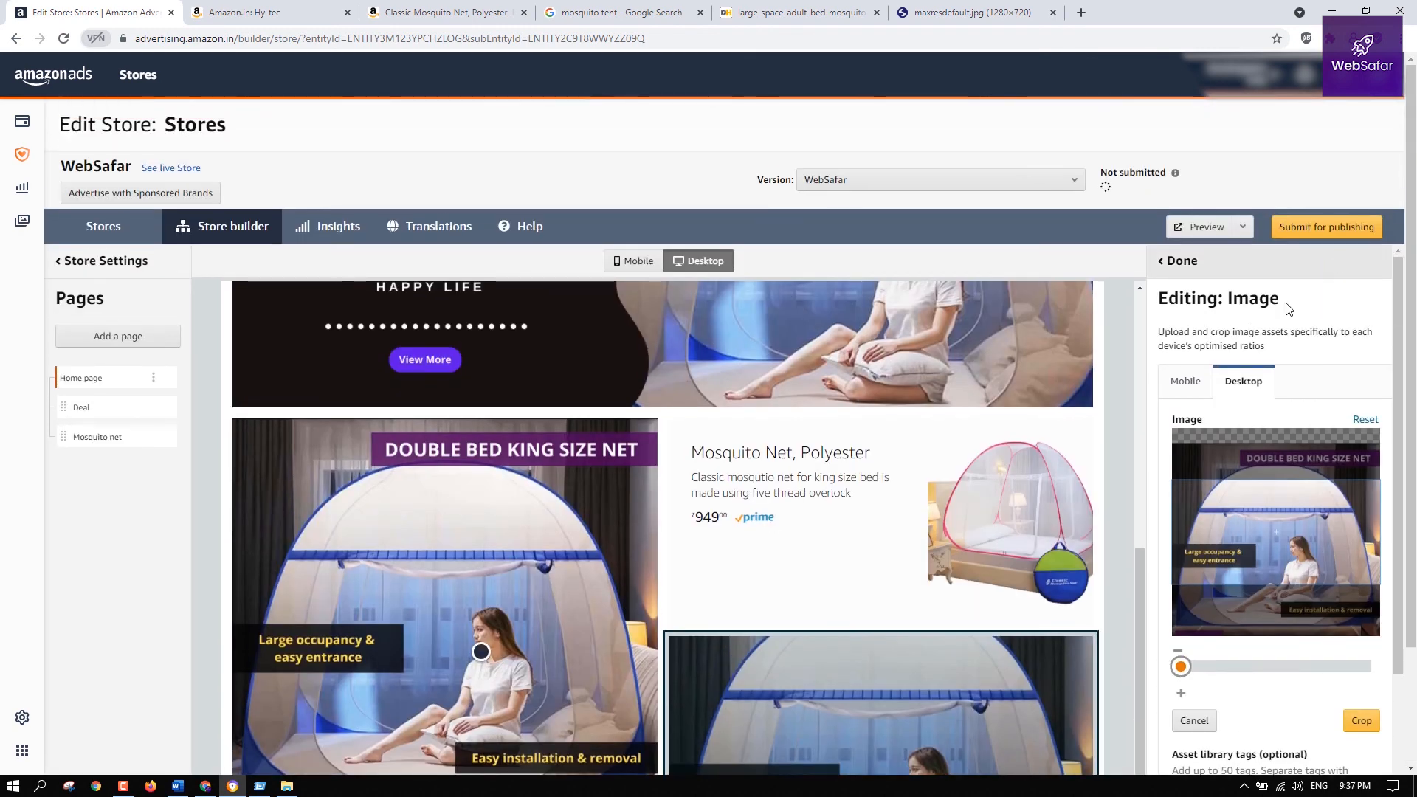
left_click(1195, 262)
scroll(889, 440, "down", 3)
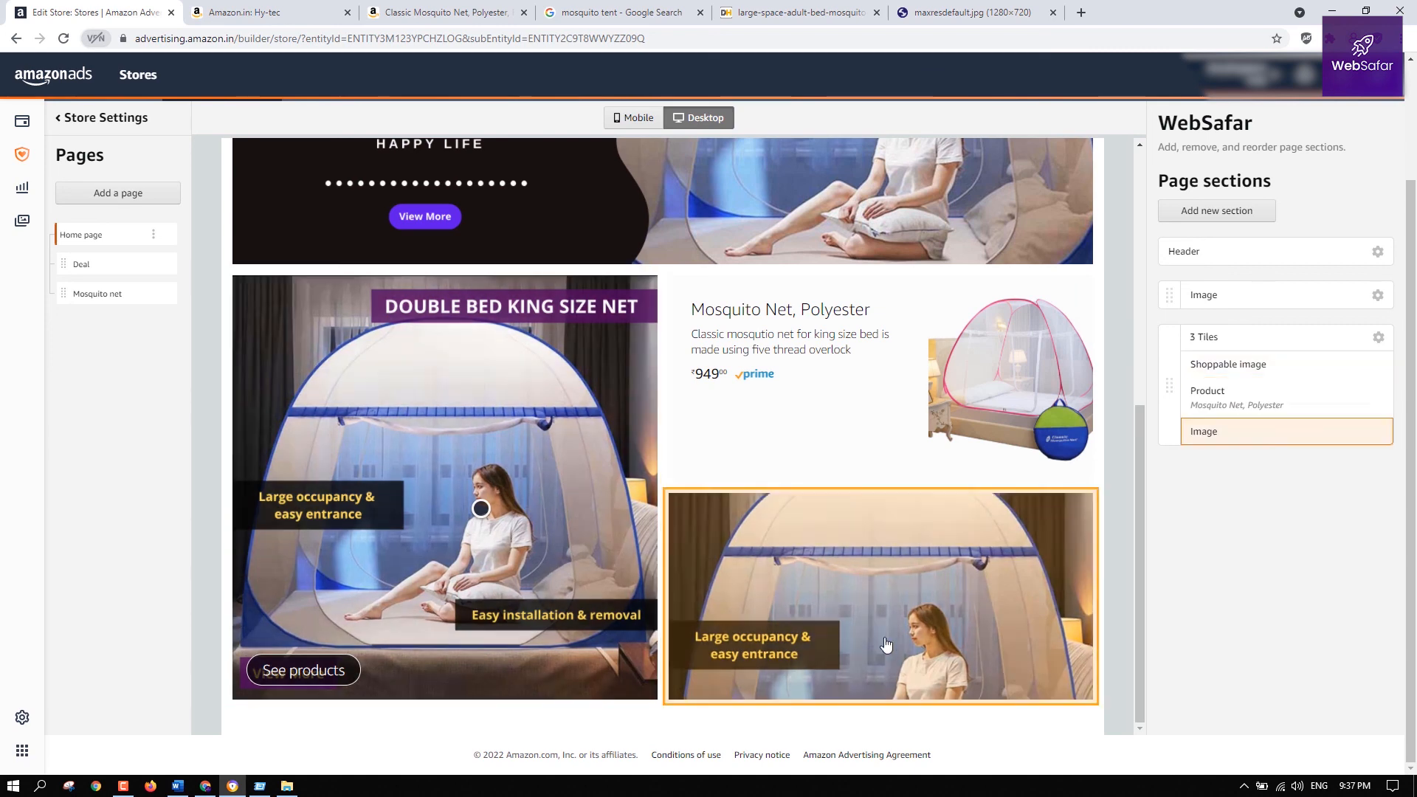
Add a Product Grid section to the home page below the three tiles
scroll(1264, 330, "up", 2)
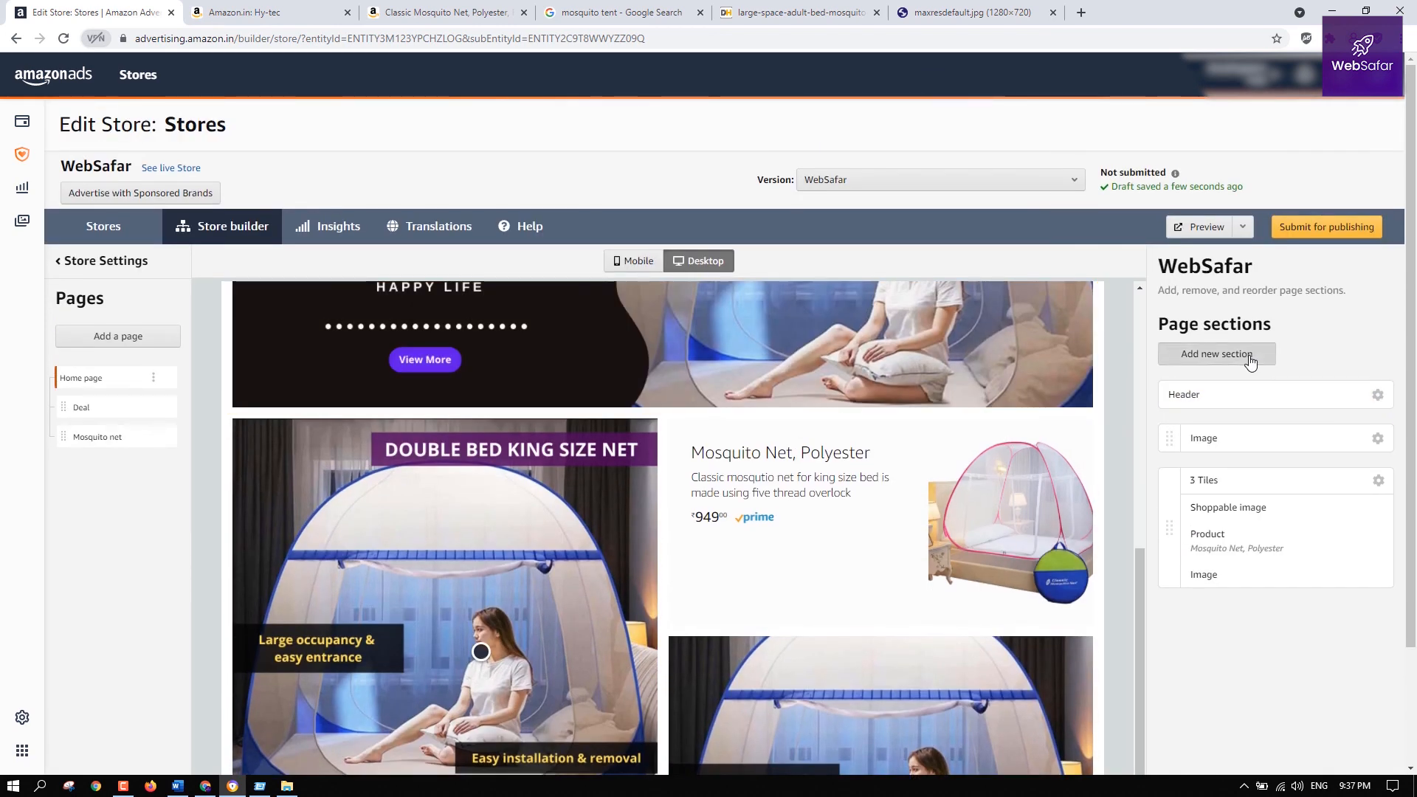
left_click(1250, 355)
scroll(1360, 436, "down", 10)
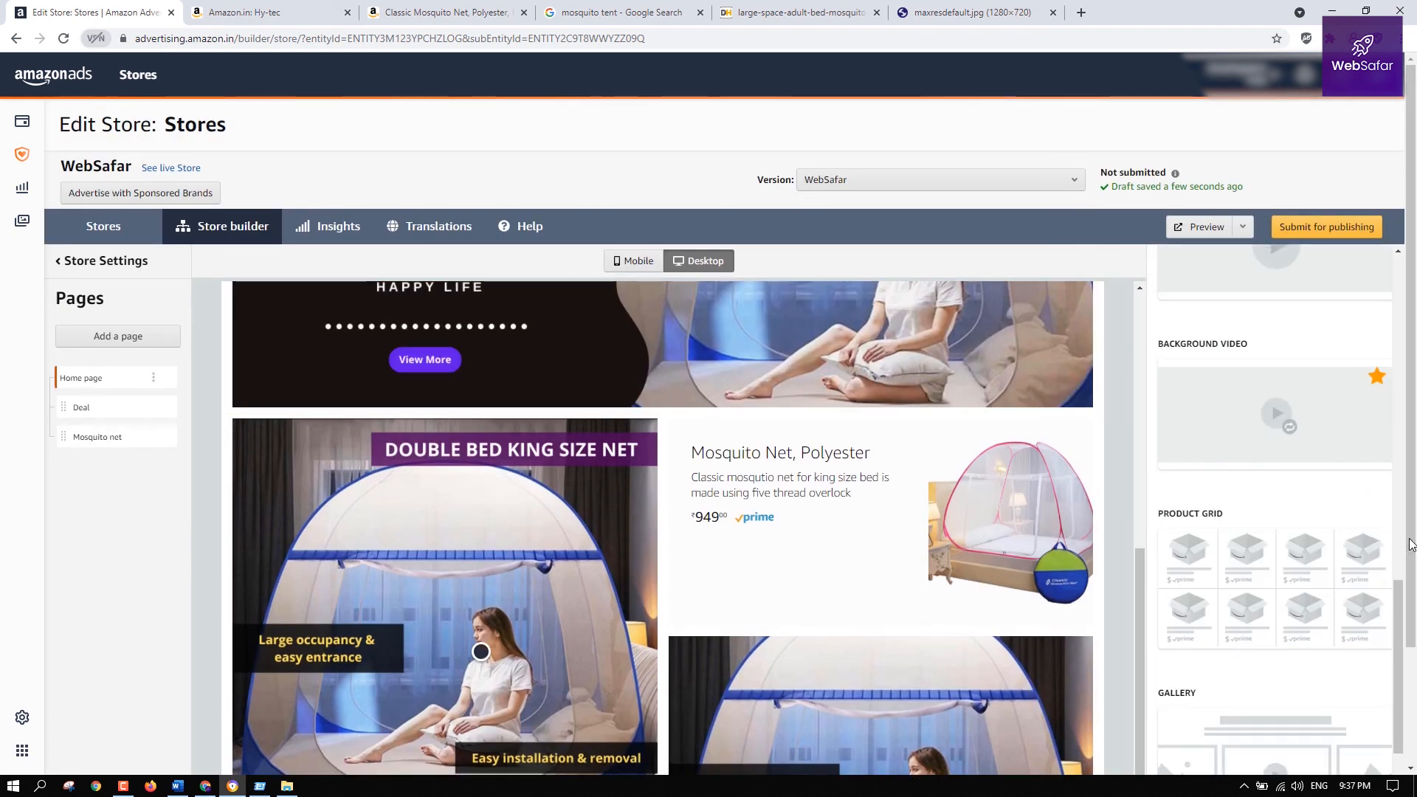
left_click(1262, 563)
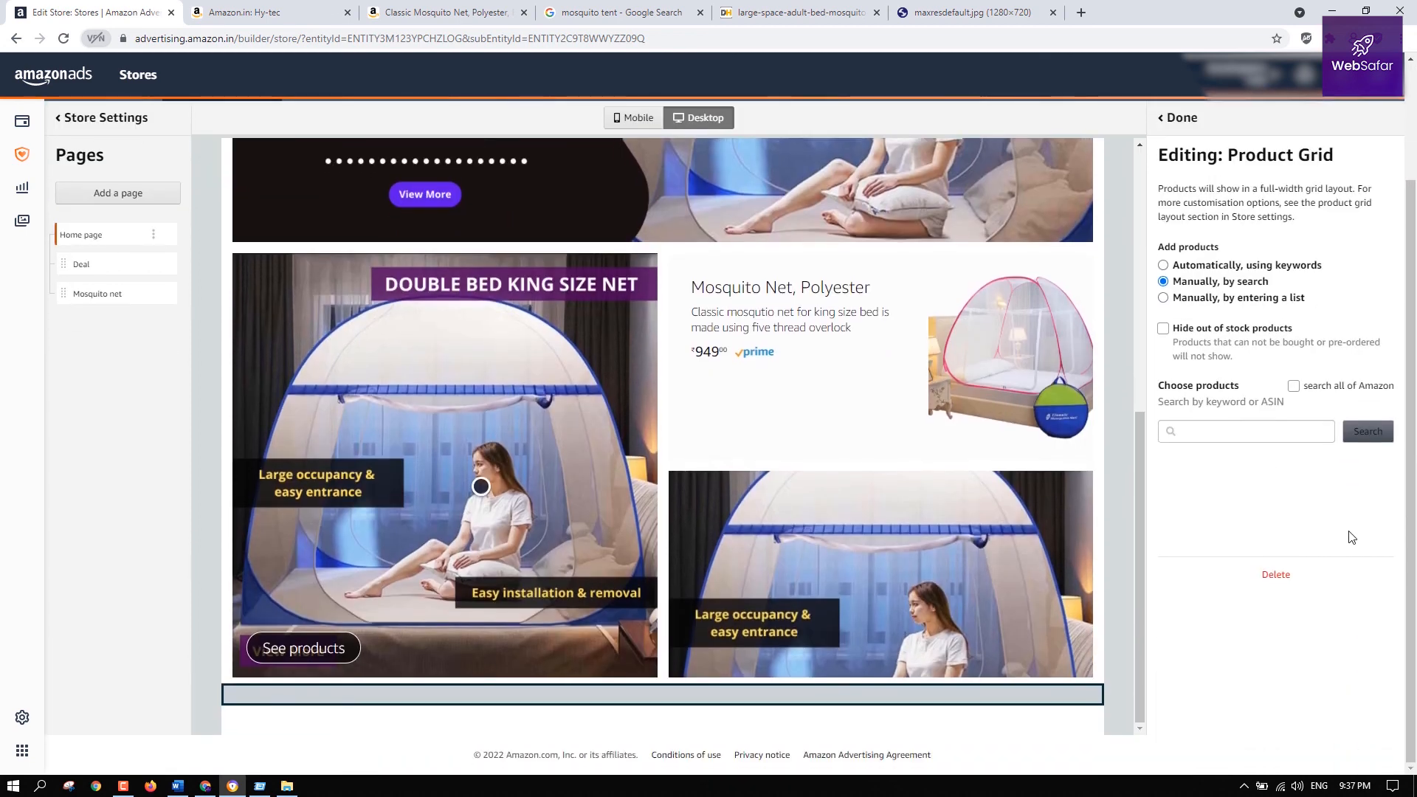
Copy the list of ASINs from B08R84FBK5 to B086XBQTF1 in the "title-product list" Word document and return to the store builder
left_click(286, 787)
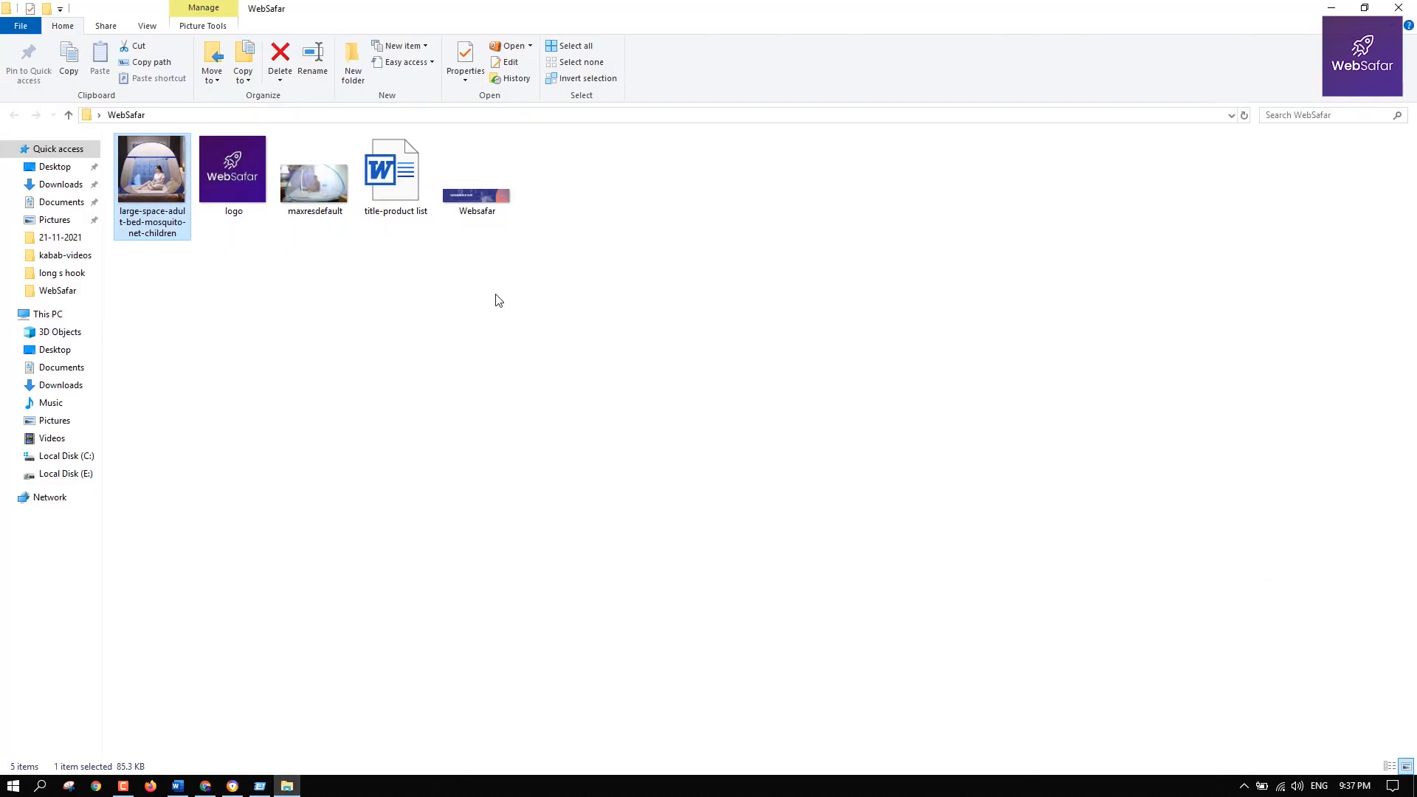
double_click(395, 177)
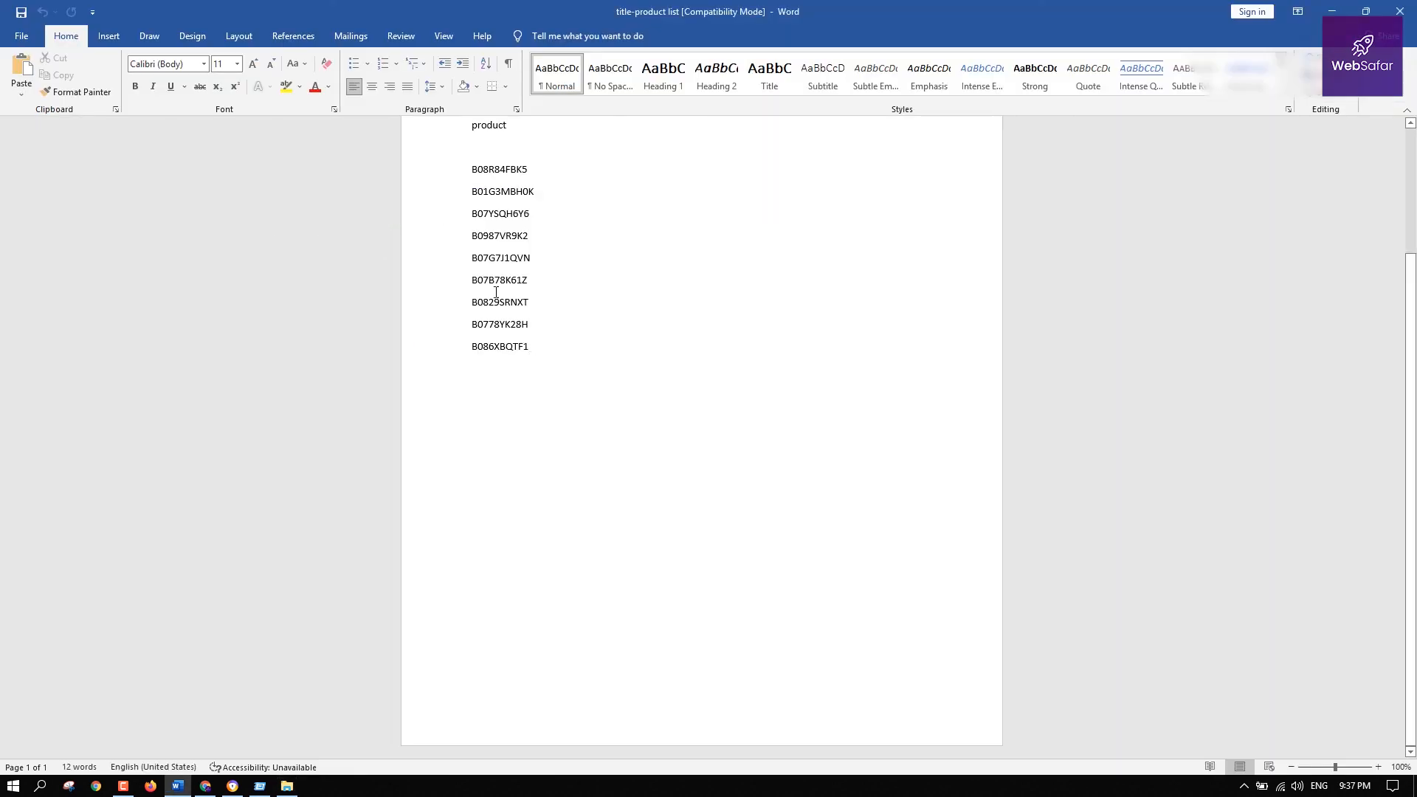
left_click_drag(534, 353, 467, 179)
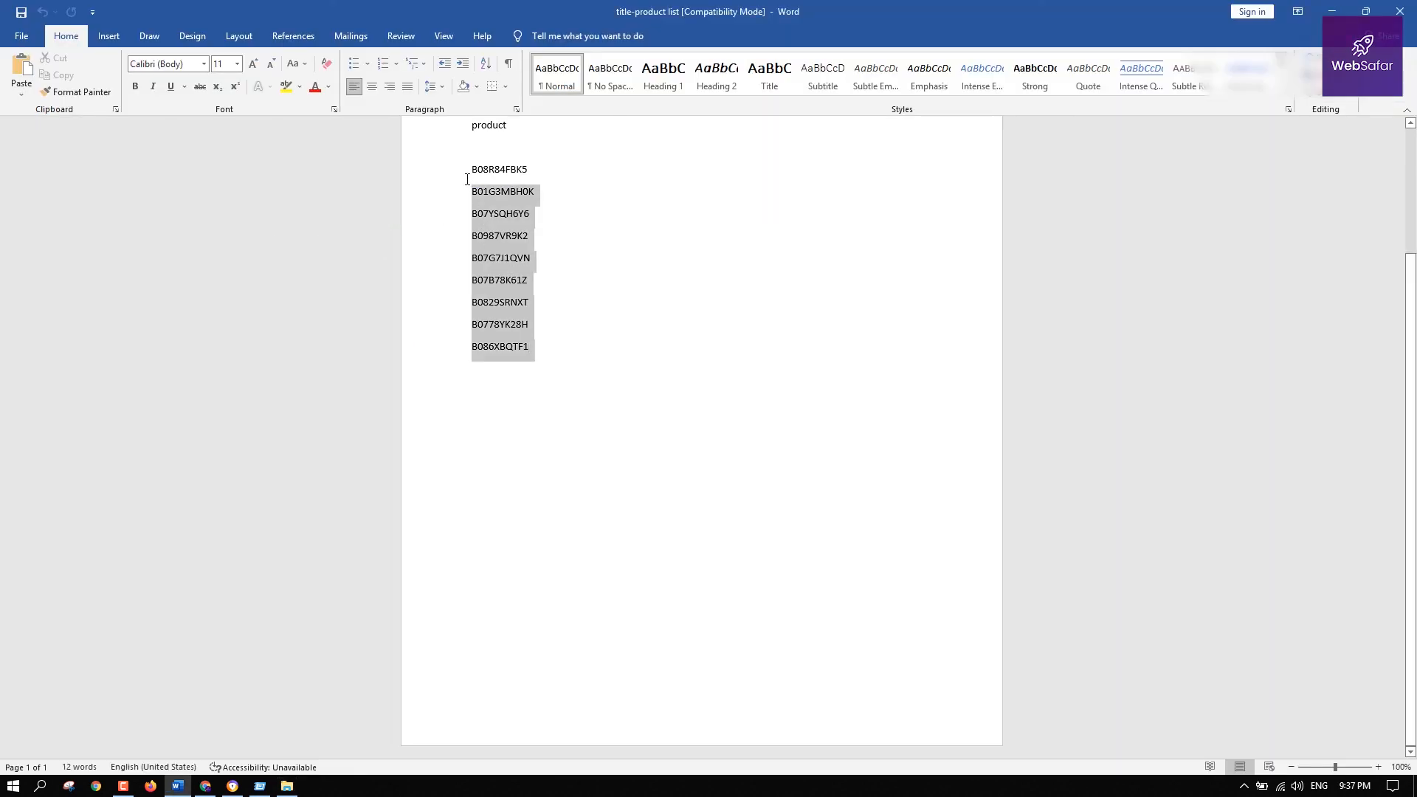
left_click(287, 786)
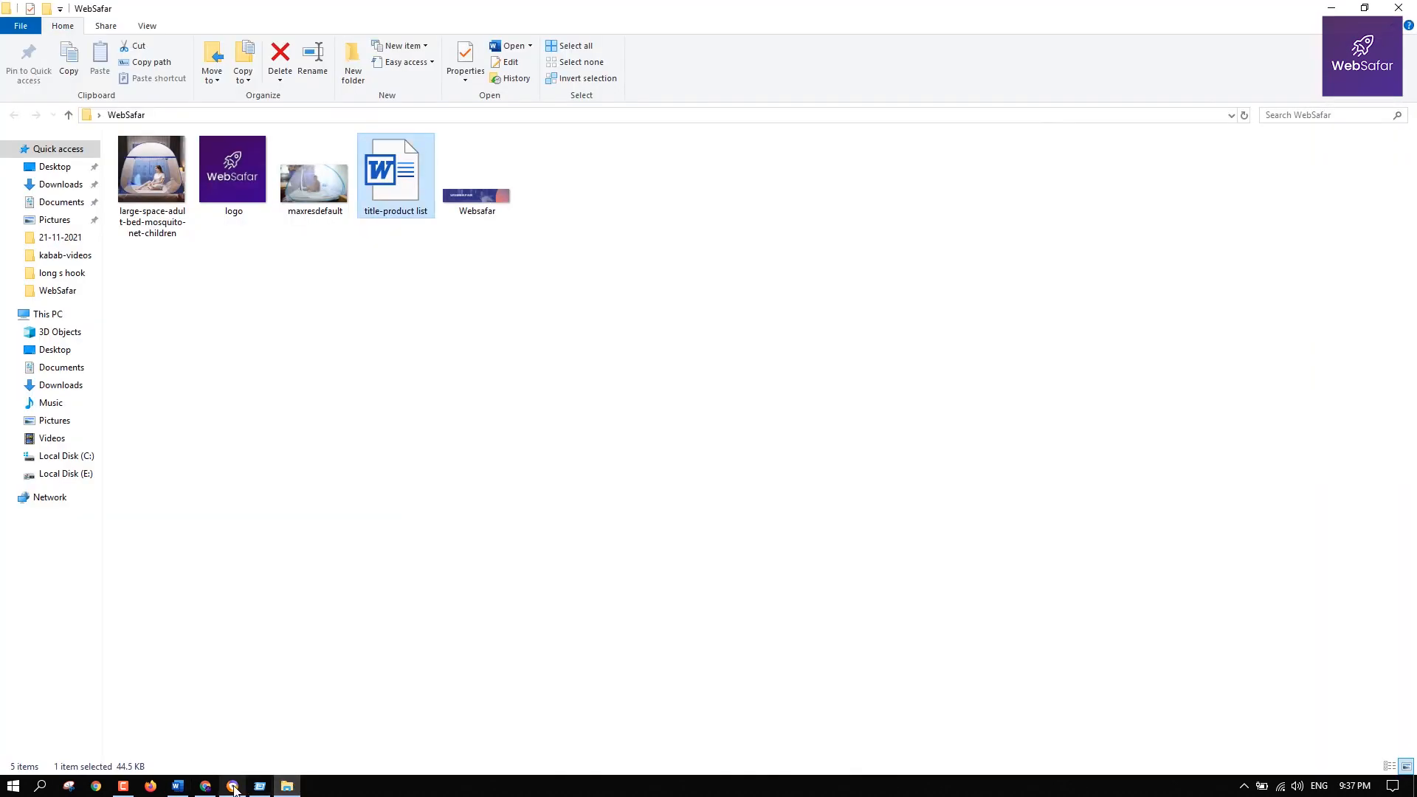
left_click(233, 786)
Set the product grid to take products manually from an entered list, submit the copied ASINs, and finish editing the grid
left_click(1238, 431)
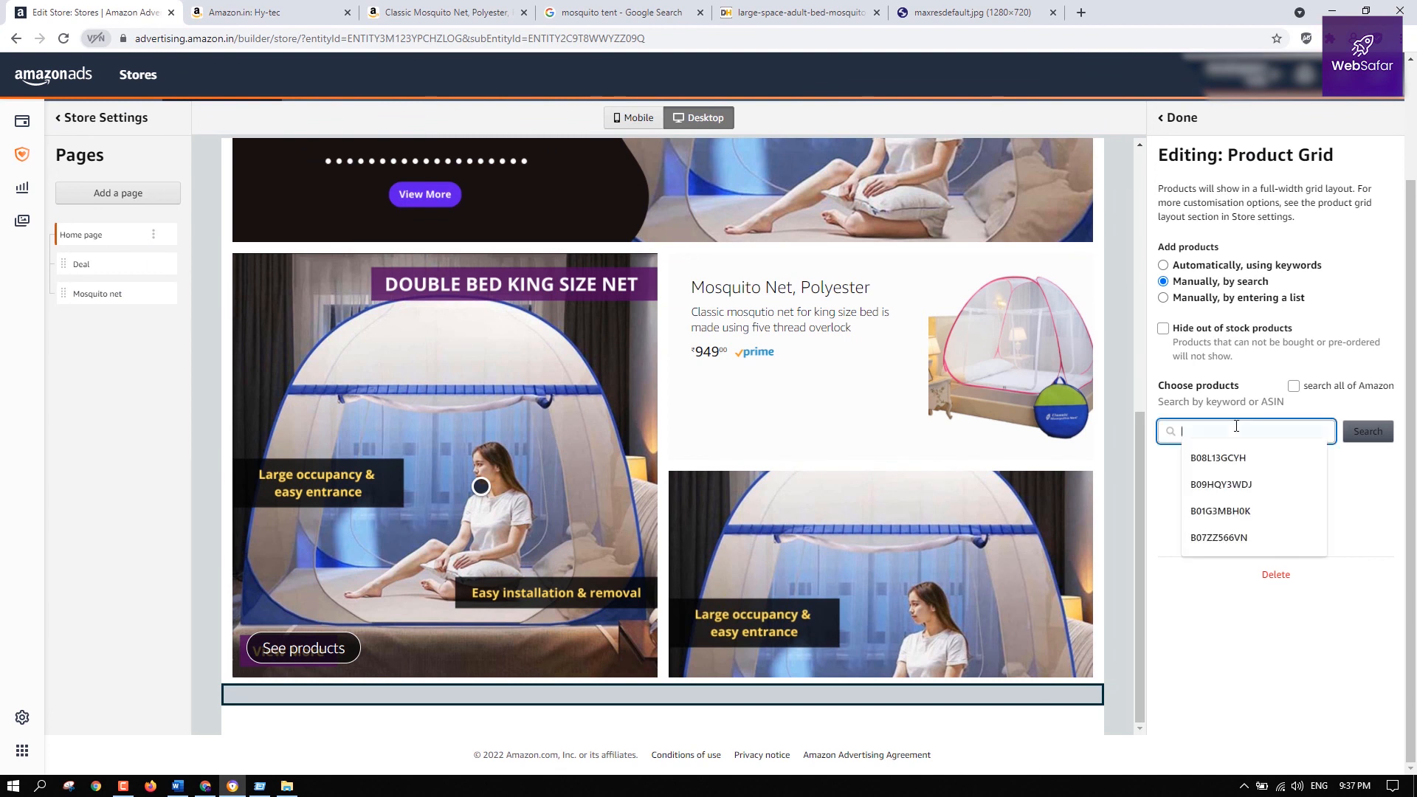
key("ctrl+v")
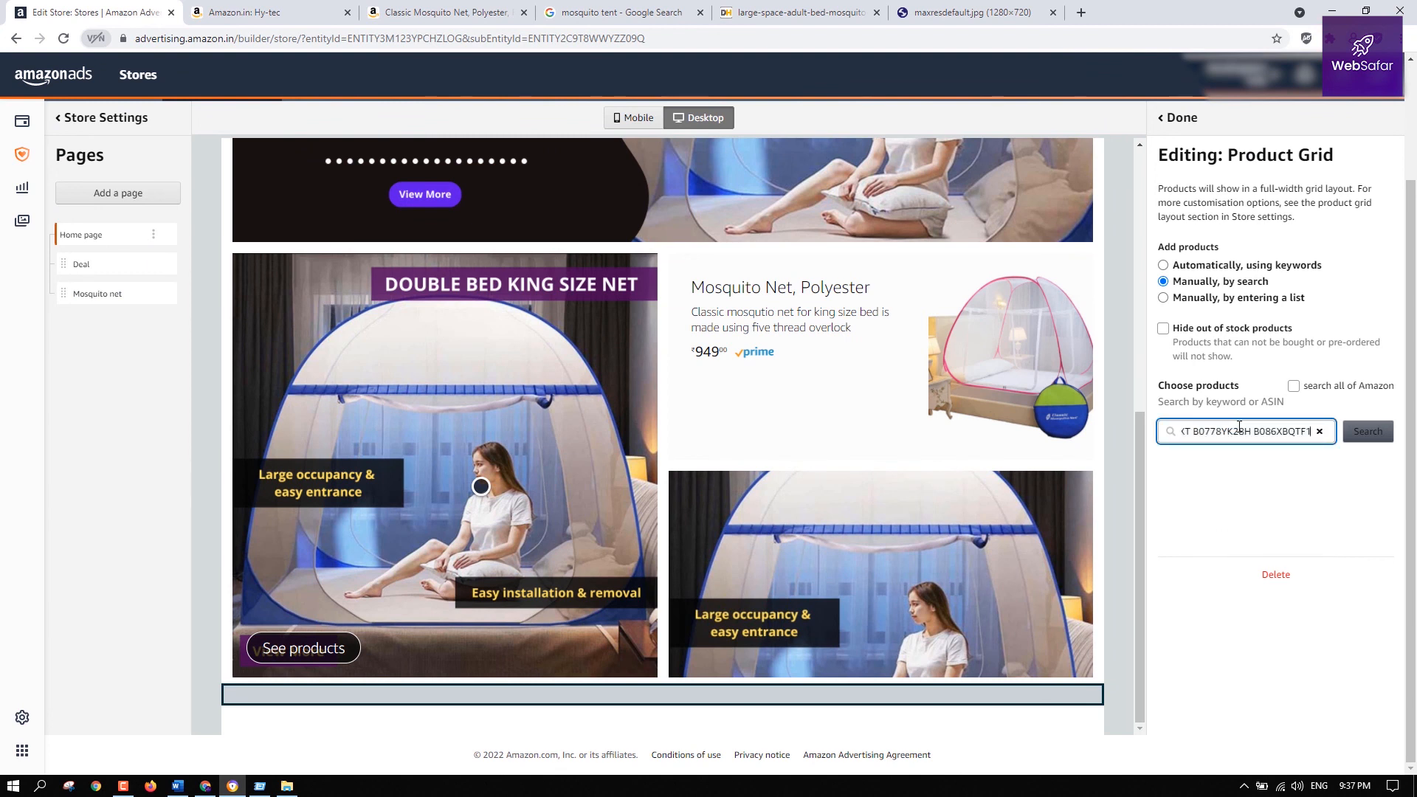
left_click(1247, 299)
left_click(1199, 418)
key("ctrl+v")
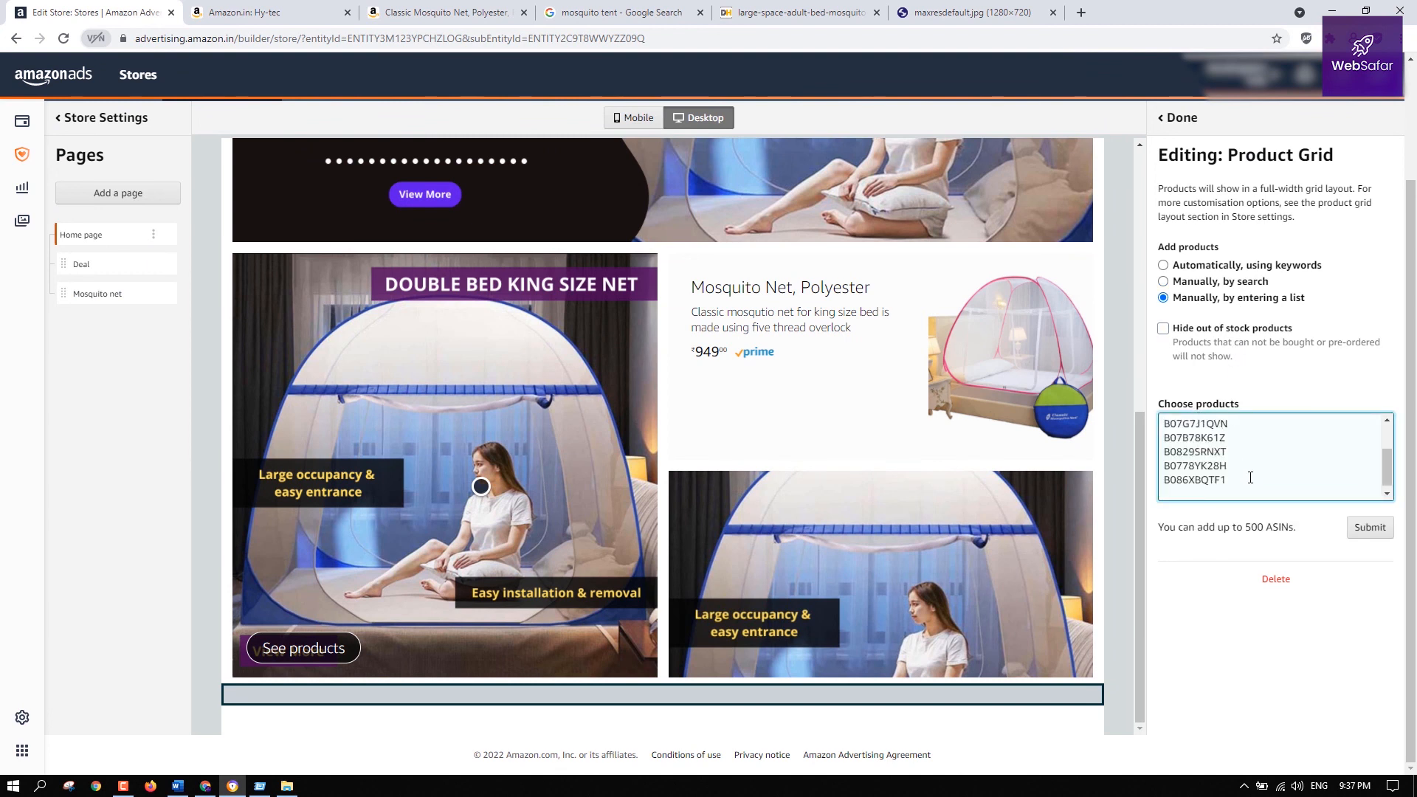
key("BackSpace")
left_click(1370, 527)
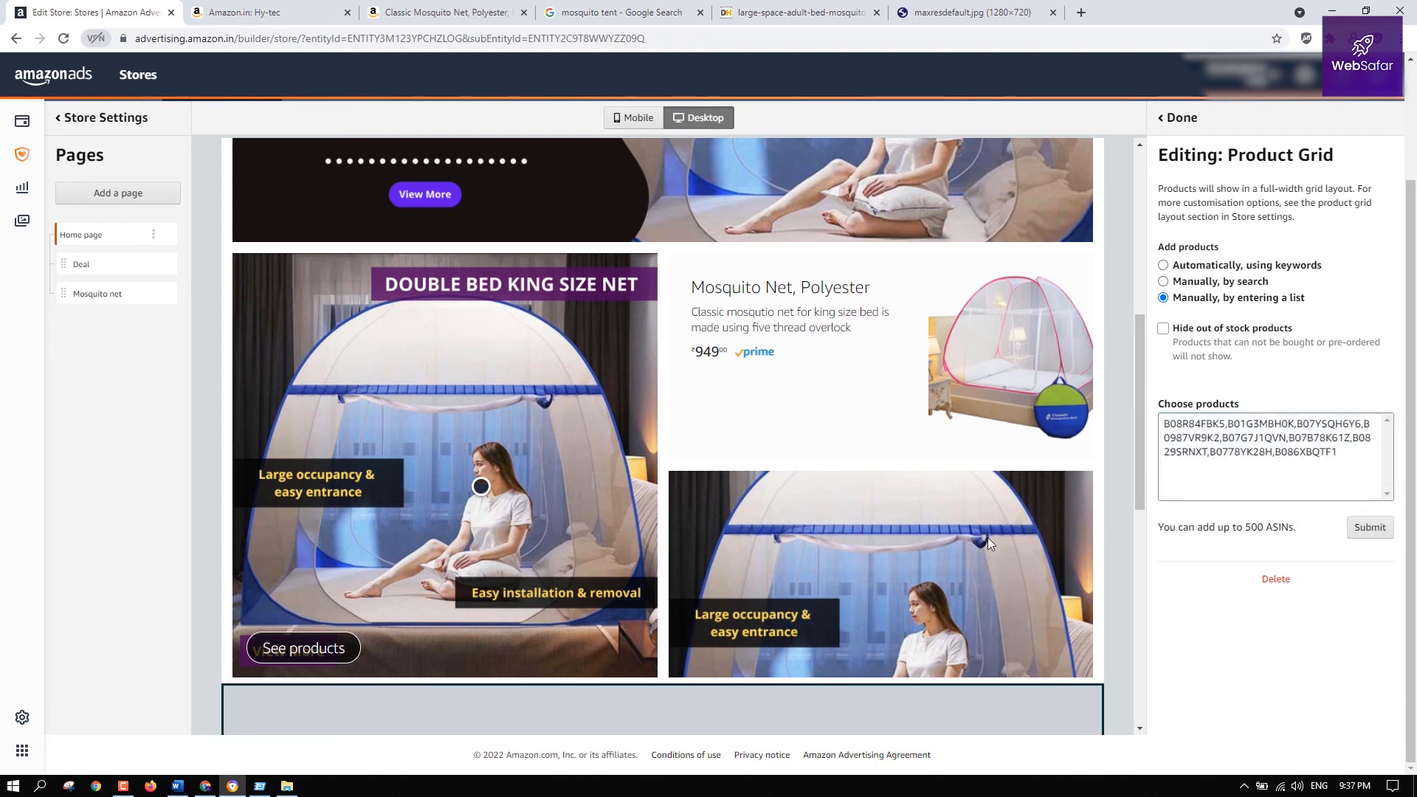
scroll(988, 537, "down", 10)
scroll(926, 498, "down", 1)
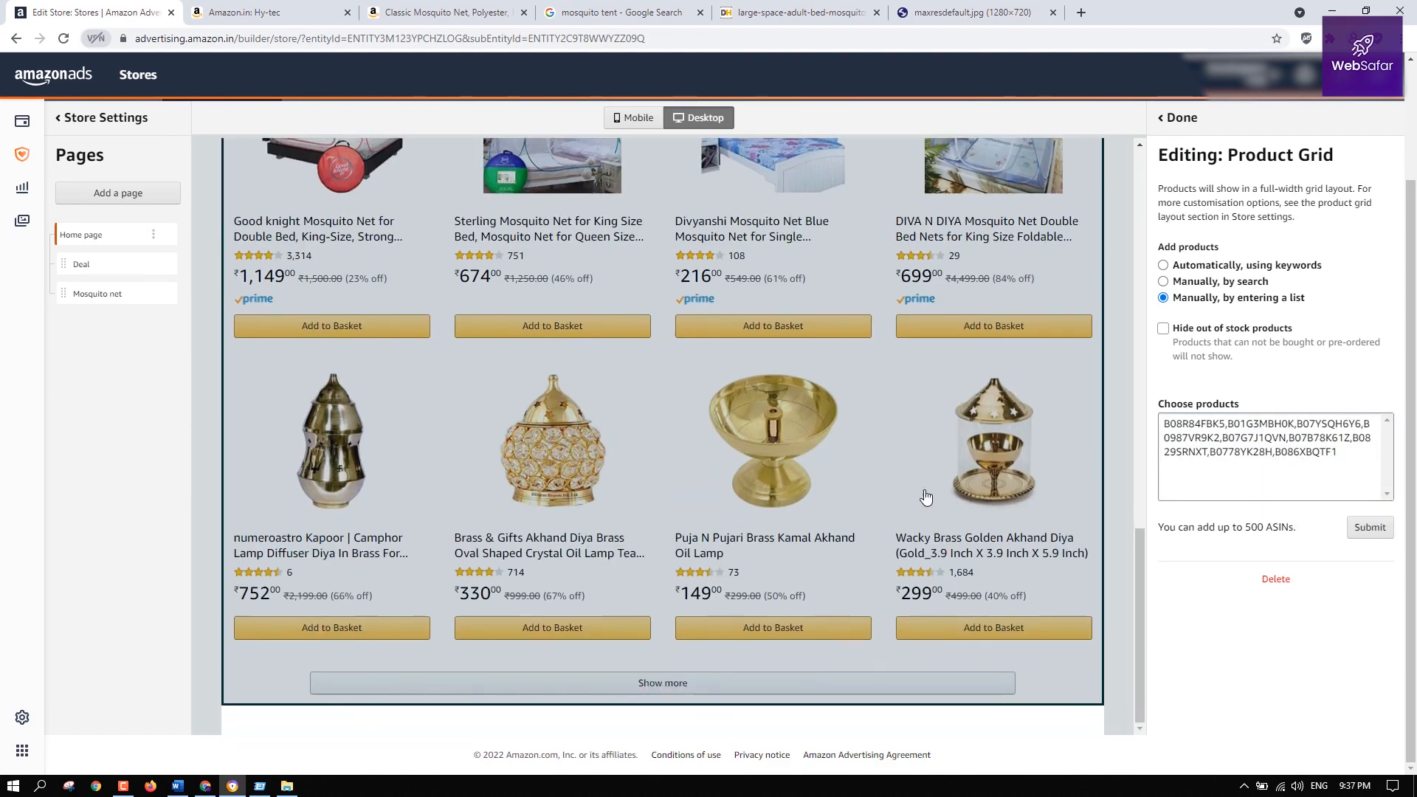
scroll(1149, 605, "up", 2)
scroll(785, 468, "up", 10)
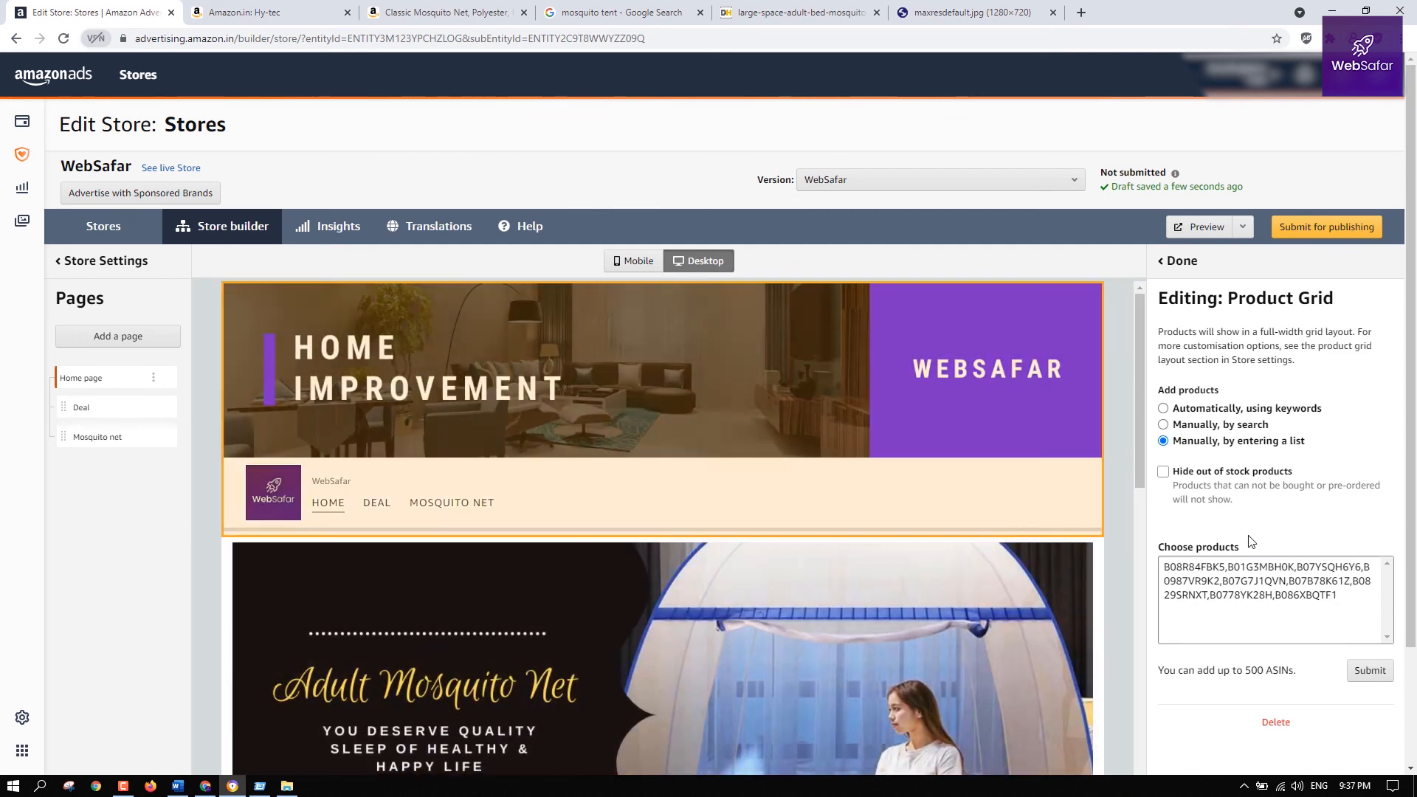
left_click(1178, 262)
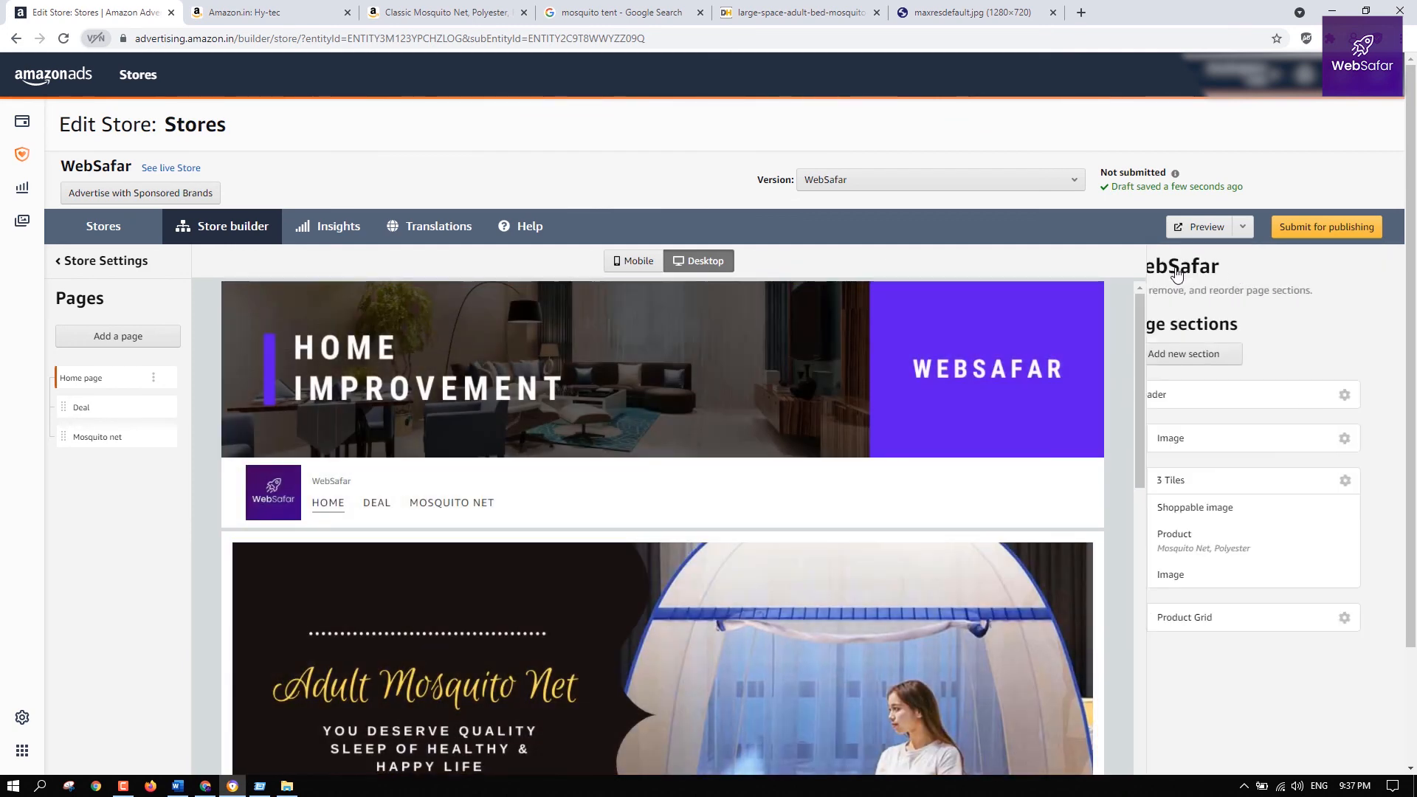
Review the home page's banner, three tiles and product grid
scroll(764, 530, "down", 5)
scroll(1154, 648, "down", 2)
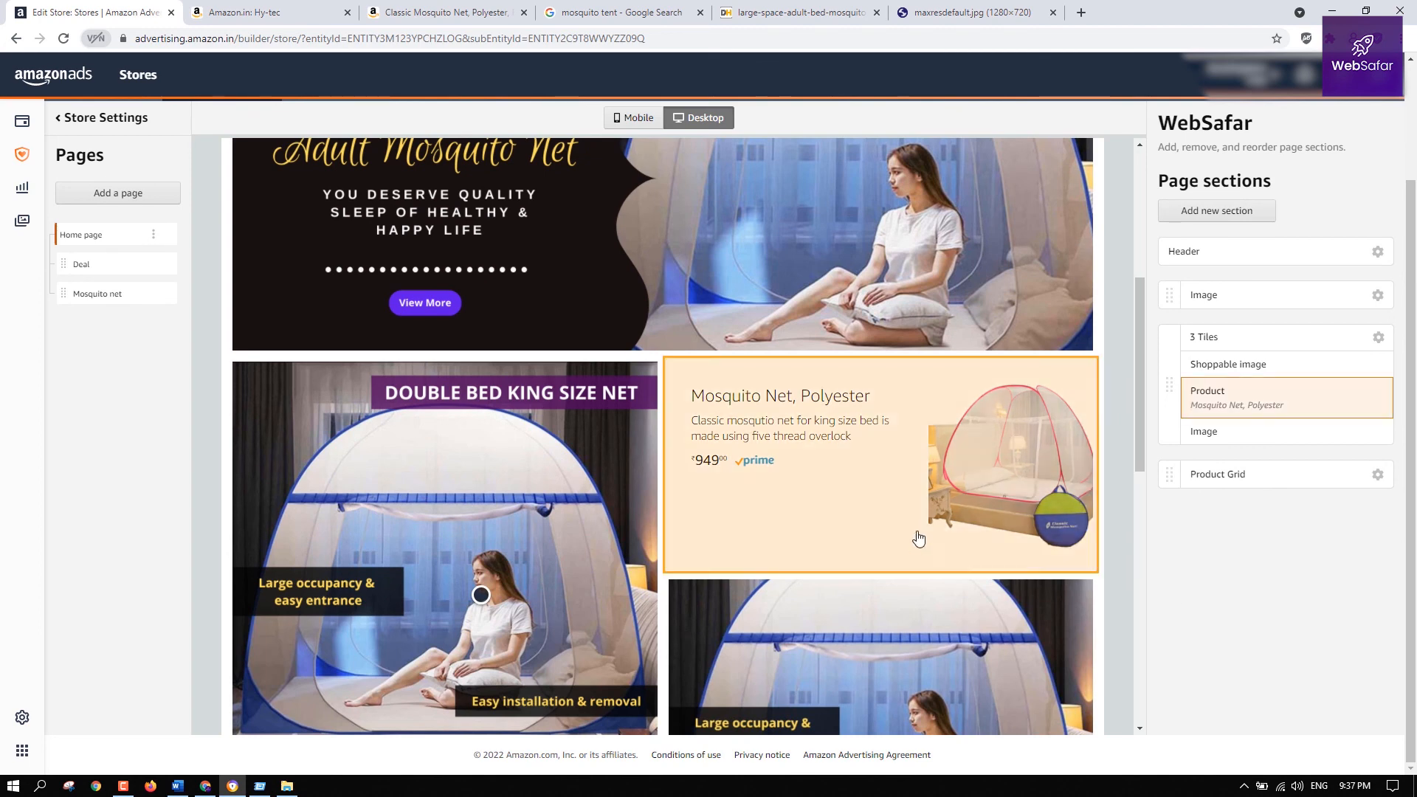
scroll(913, 537, "down", 4)
scroll(904, 544, "down", 3)
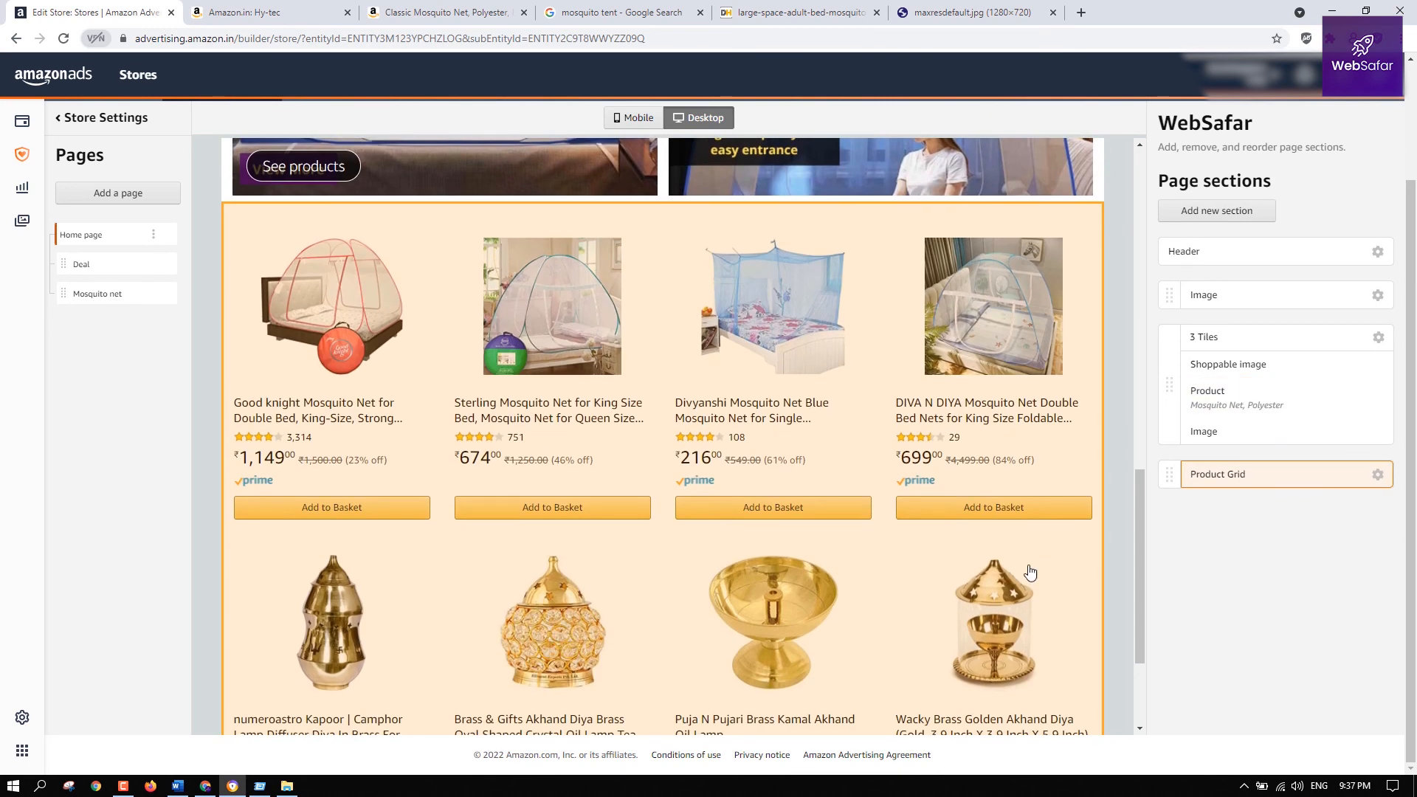
scroll(967, 584, "up", 8)
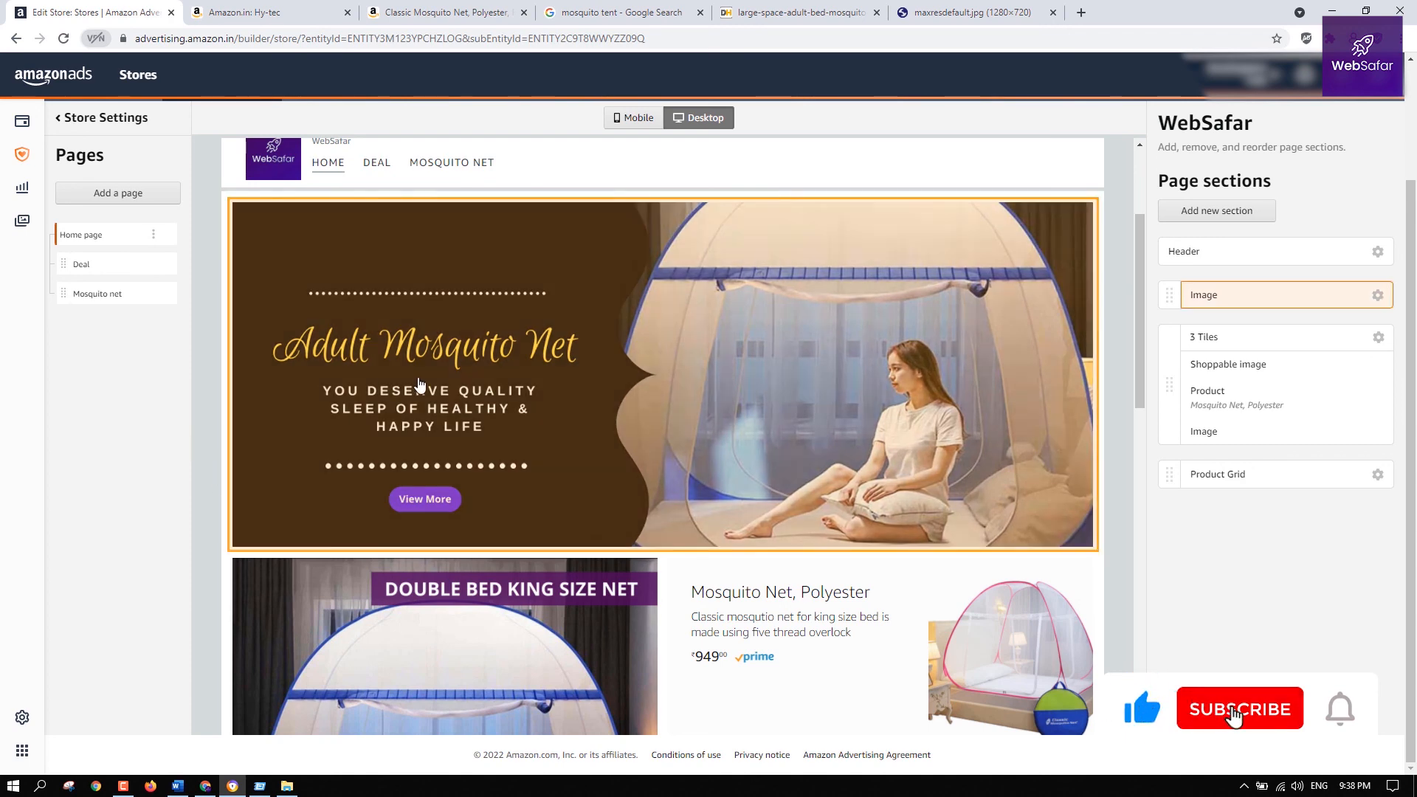
scroll(414, 380, "up", 3)
Open the Deal page and examine how its product grid is filled from a list of ASINs
left_click(111, 265)
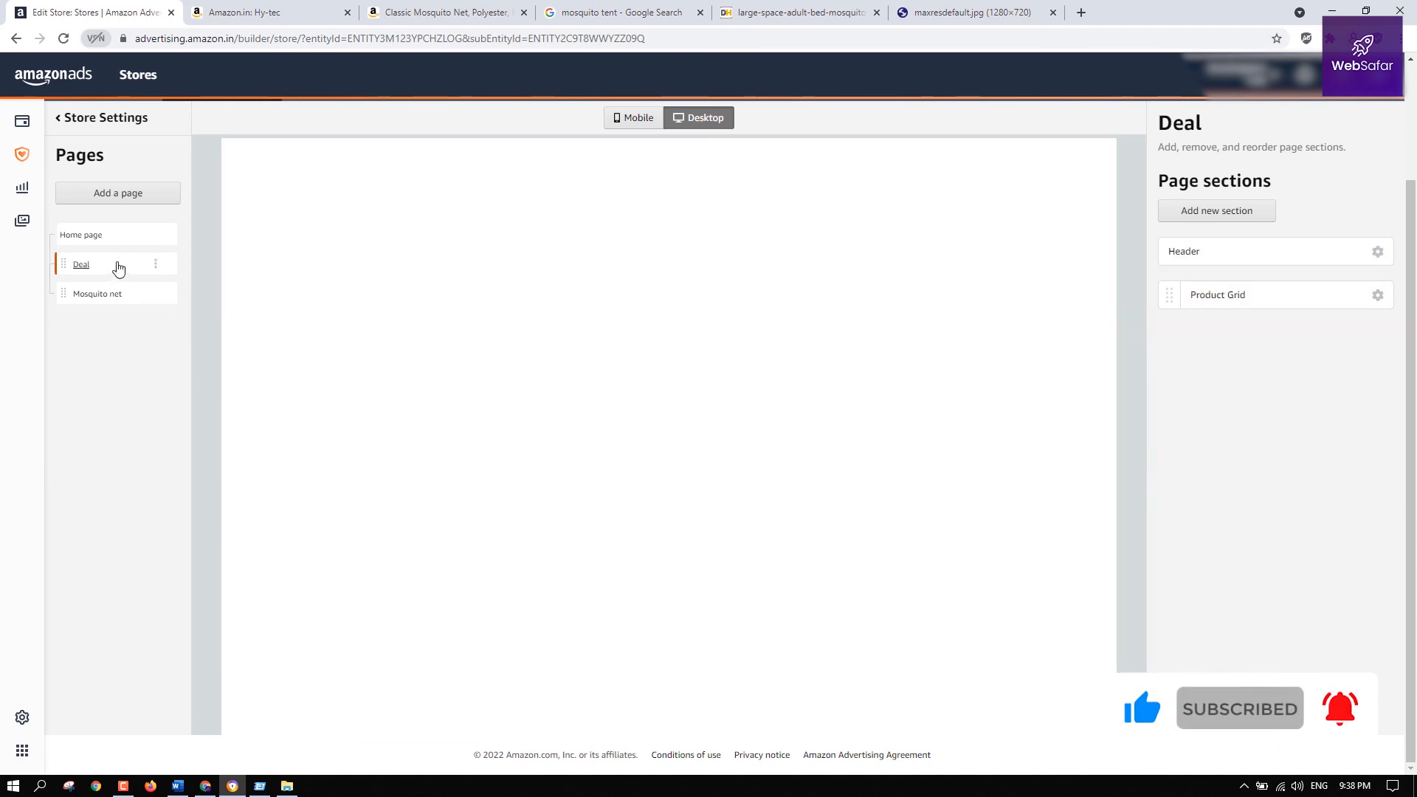
scroll(501, 414, "down", 5)
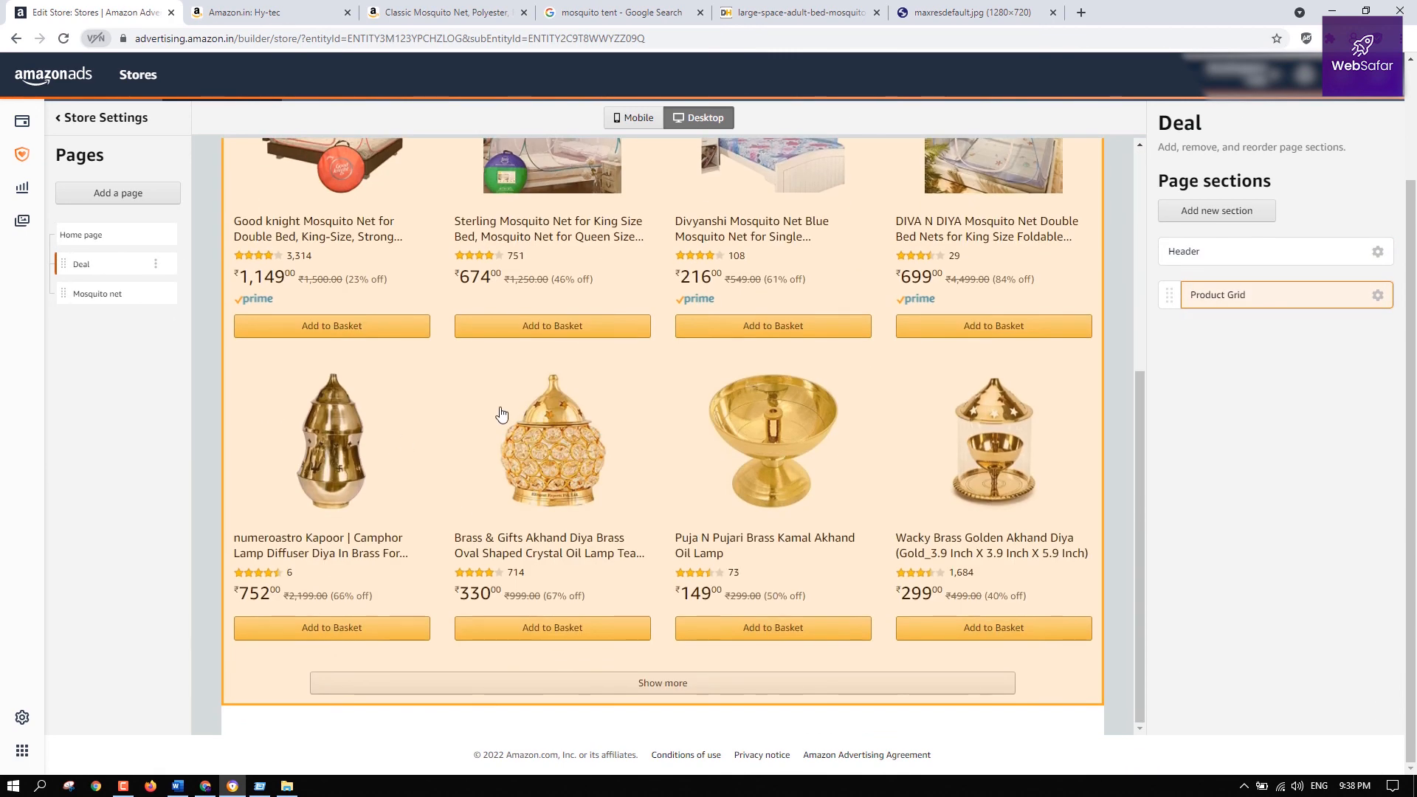
scroll(881, 488, "up", 5)
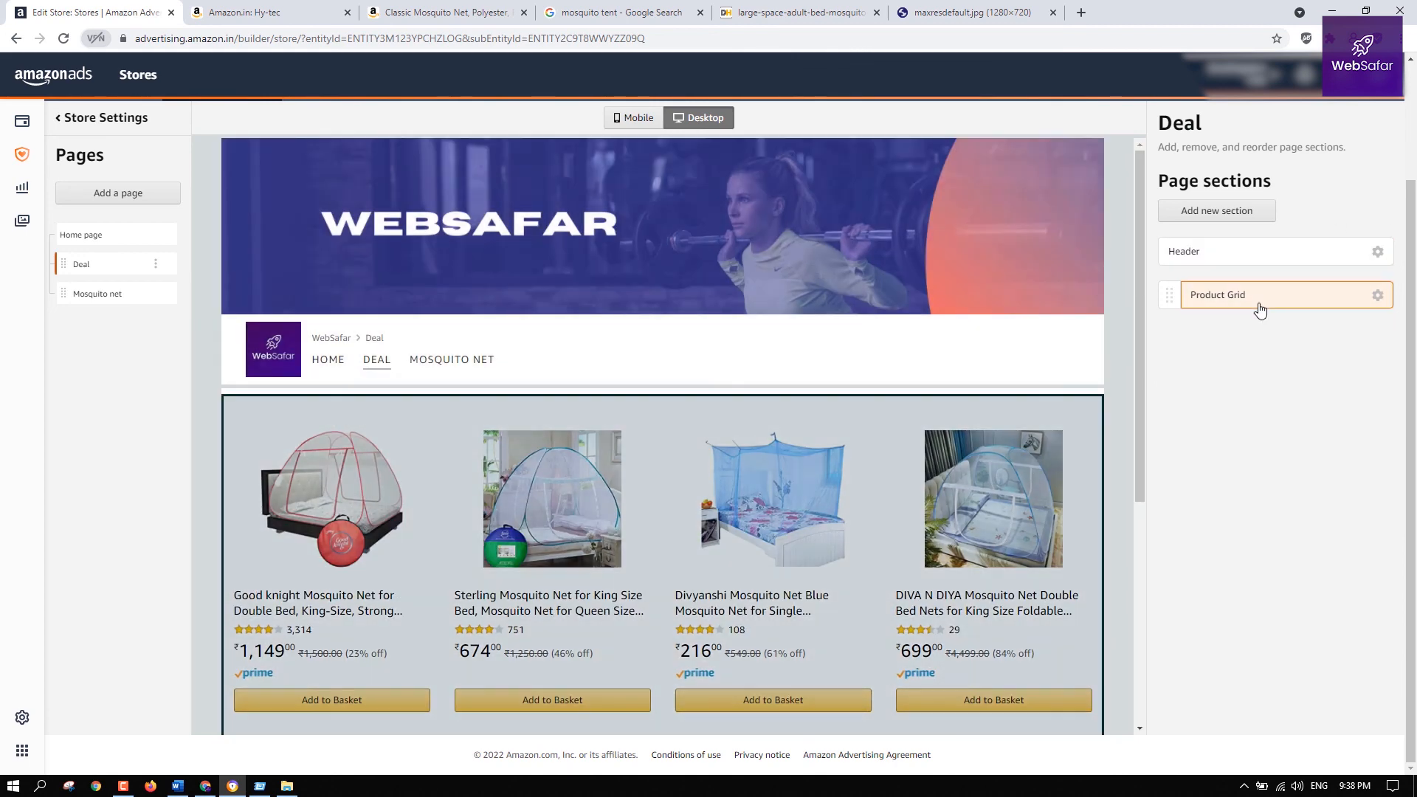
left_click(1258, 299)
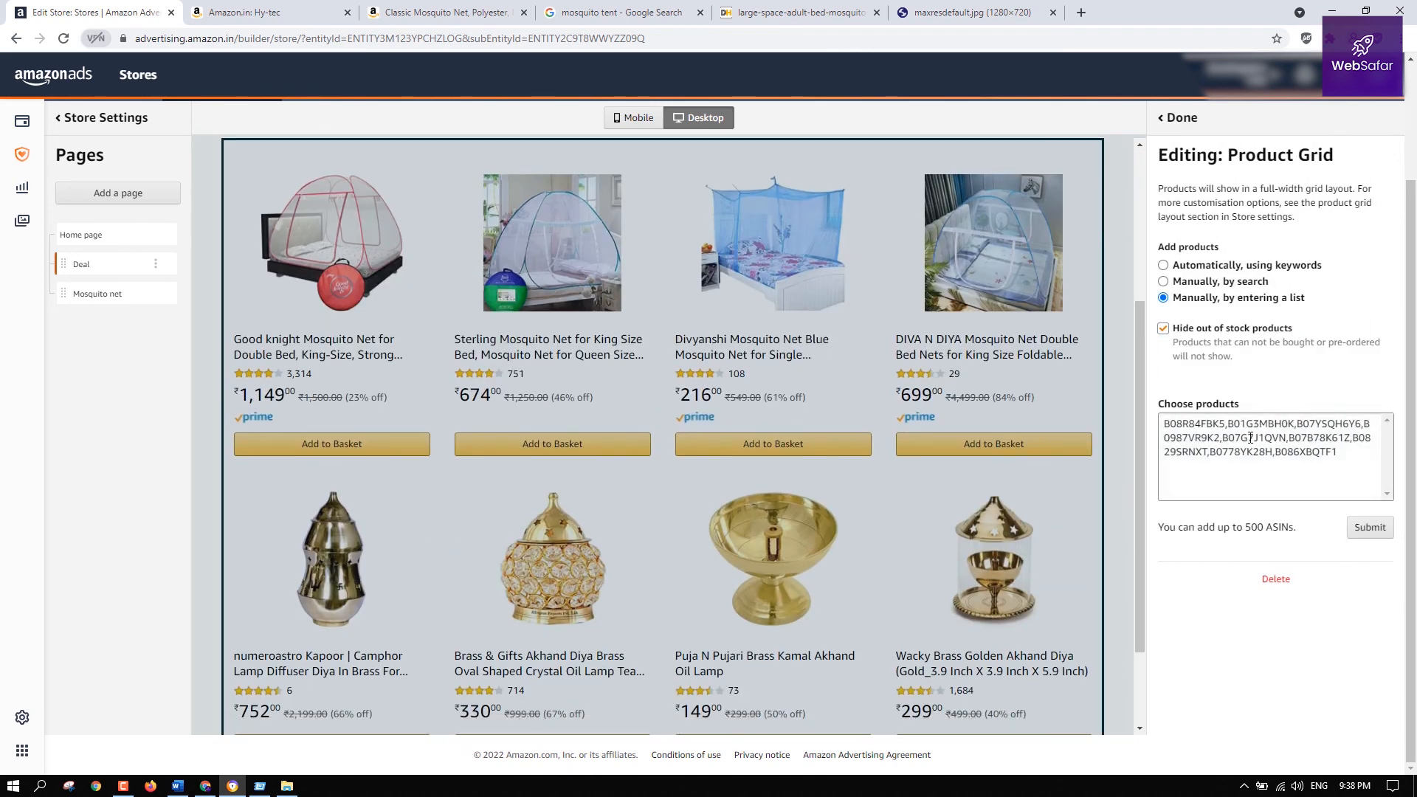
left_click(1349, 448)
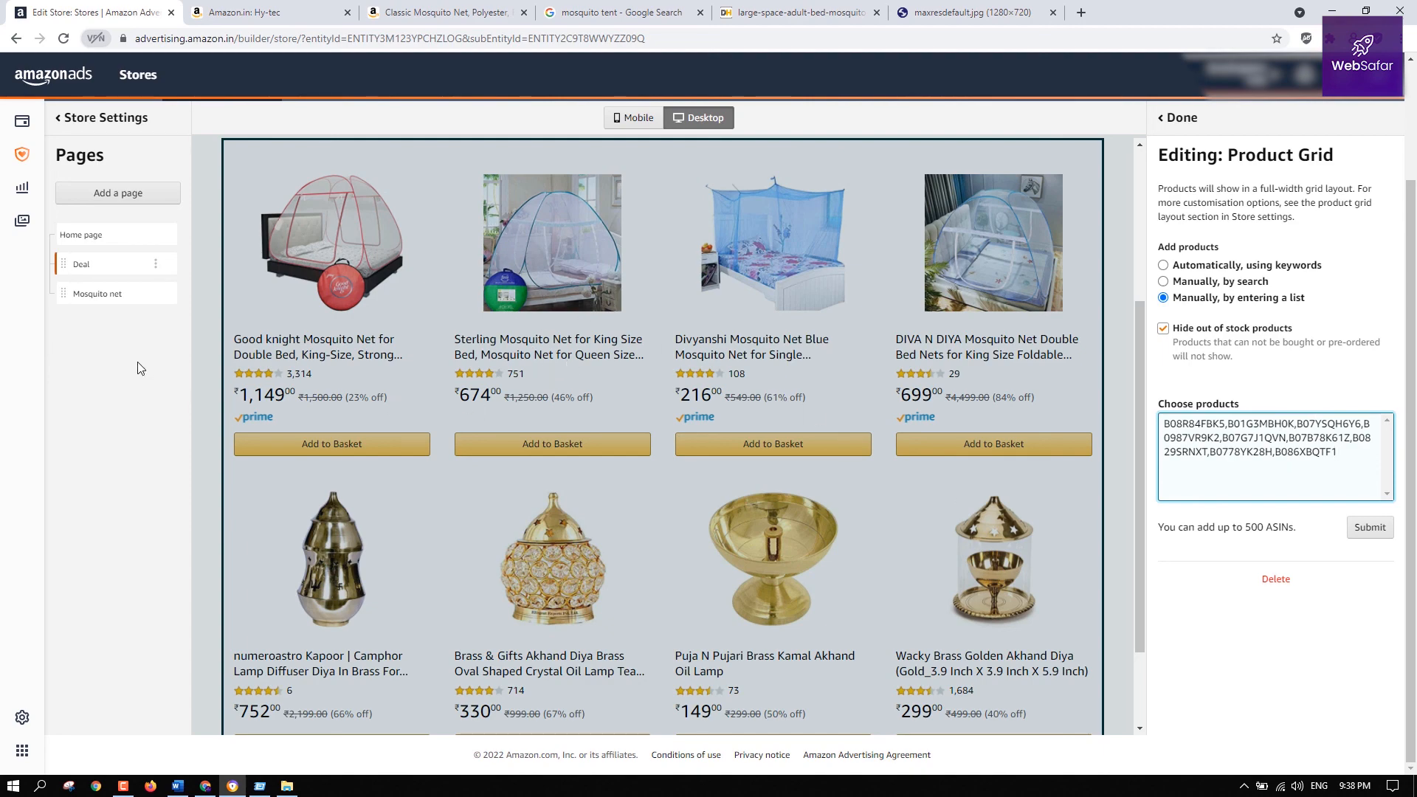
Open the Mosquito net page and look through its gallery, product, tile, video and grid sections
left_click(110, 294)
scroll(873, 427, "down", 8)
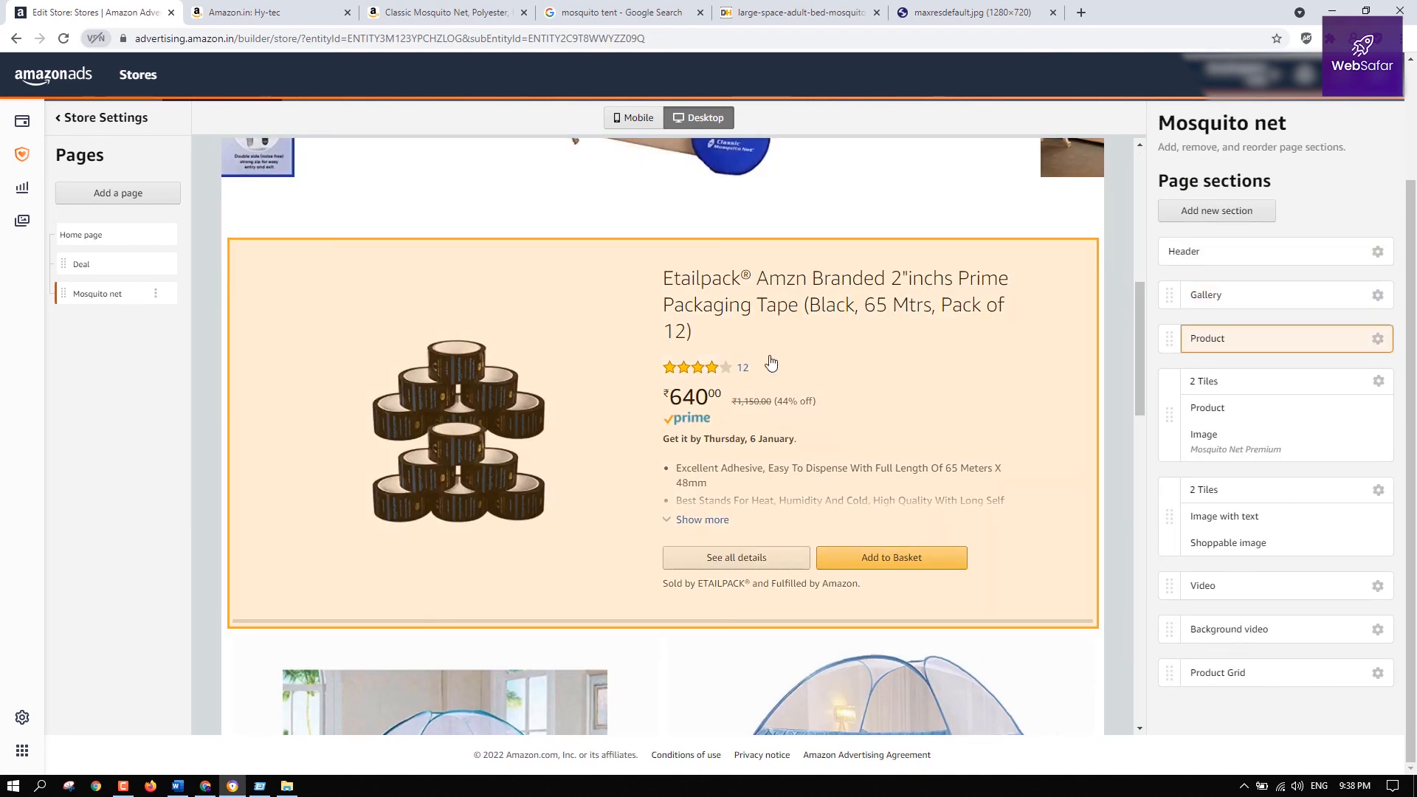
scroll(772, 363, "down", 10)
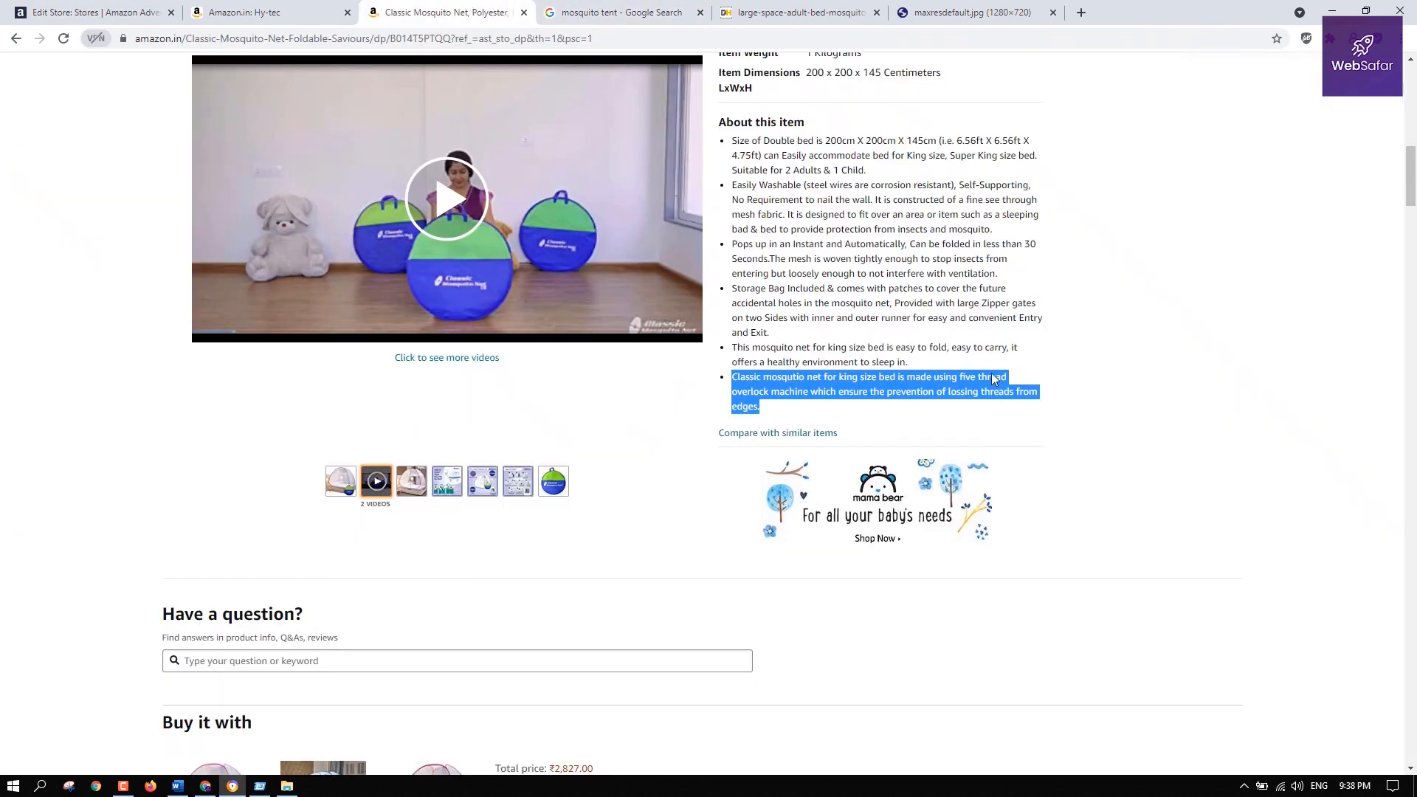
Switch to the Hy-tec brand store and look at how its home page image tiles are laid out
scroll(993, 379, "up", 10)
left_click(266, 12)
scroll(933, 448, "up", 10)
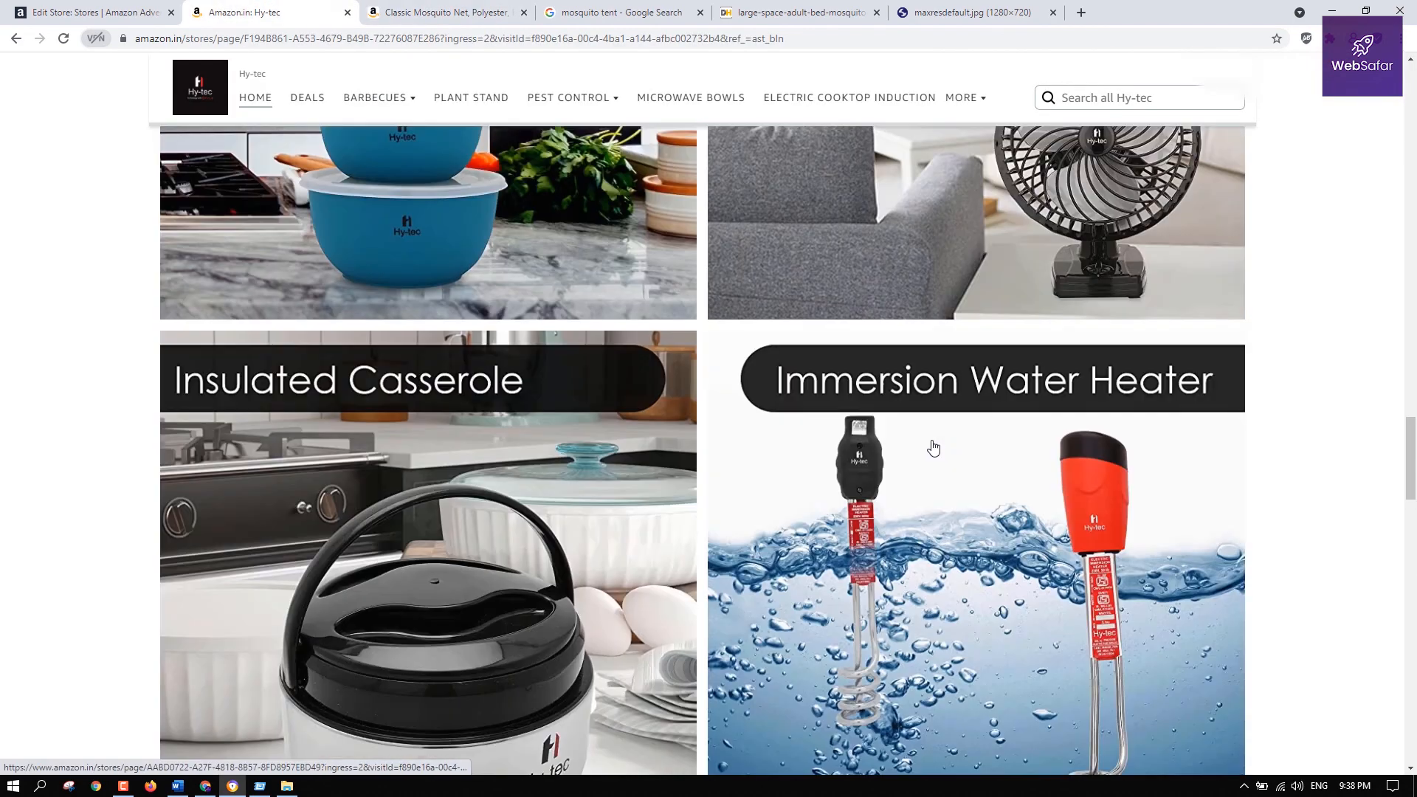
scroll(934, 448, "down", 15)
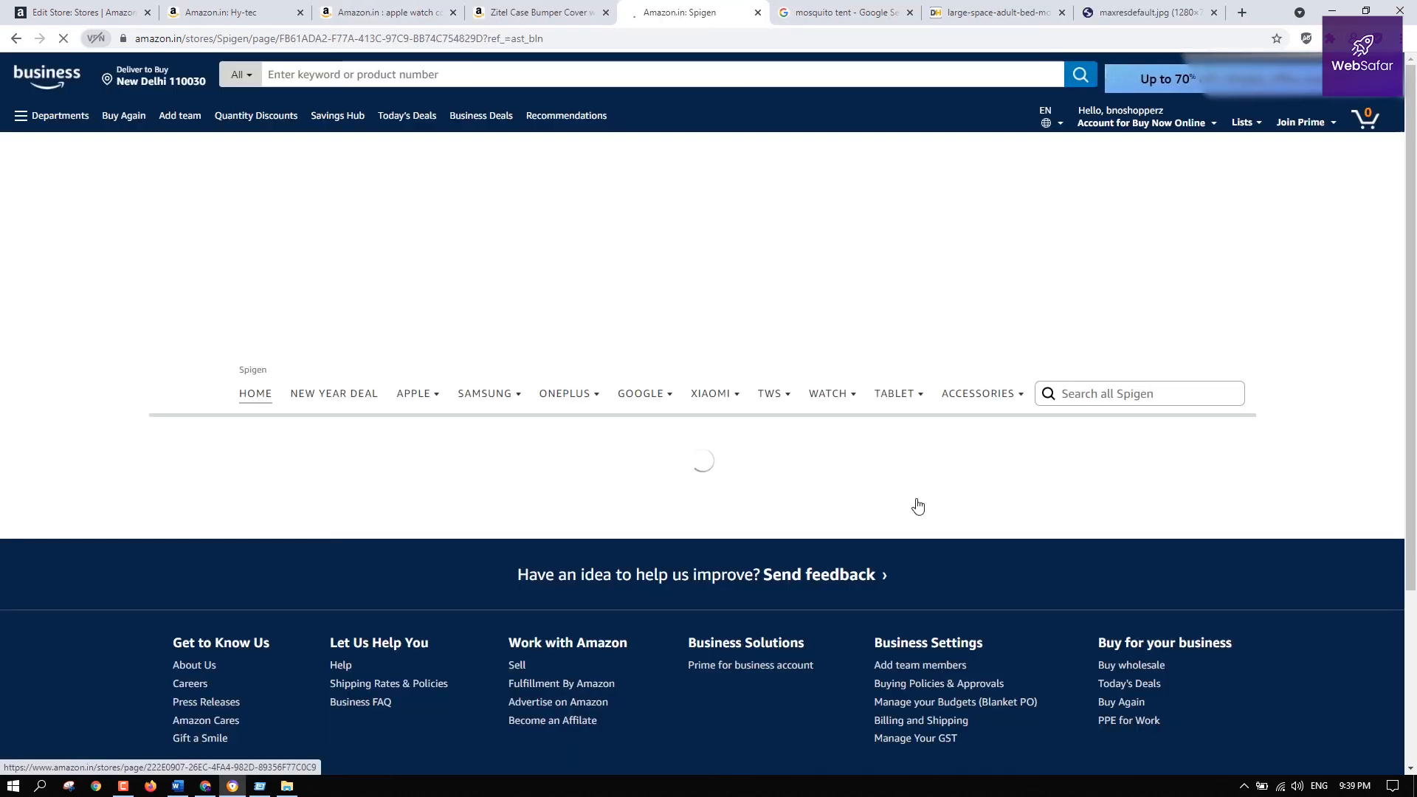
Look through the Spigen store's home page, examining its large banner, two-column image tiles and small product tiles
scroll(1284, 487, "down", 4)
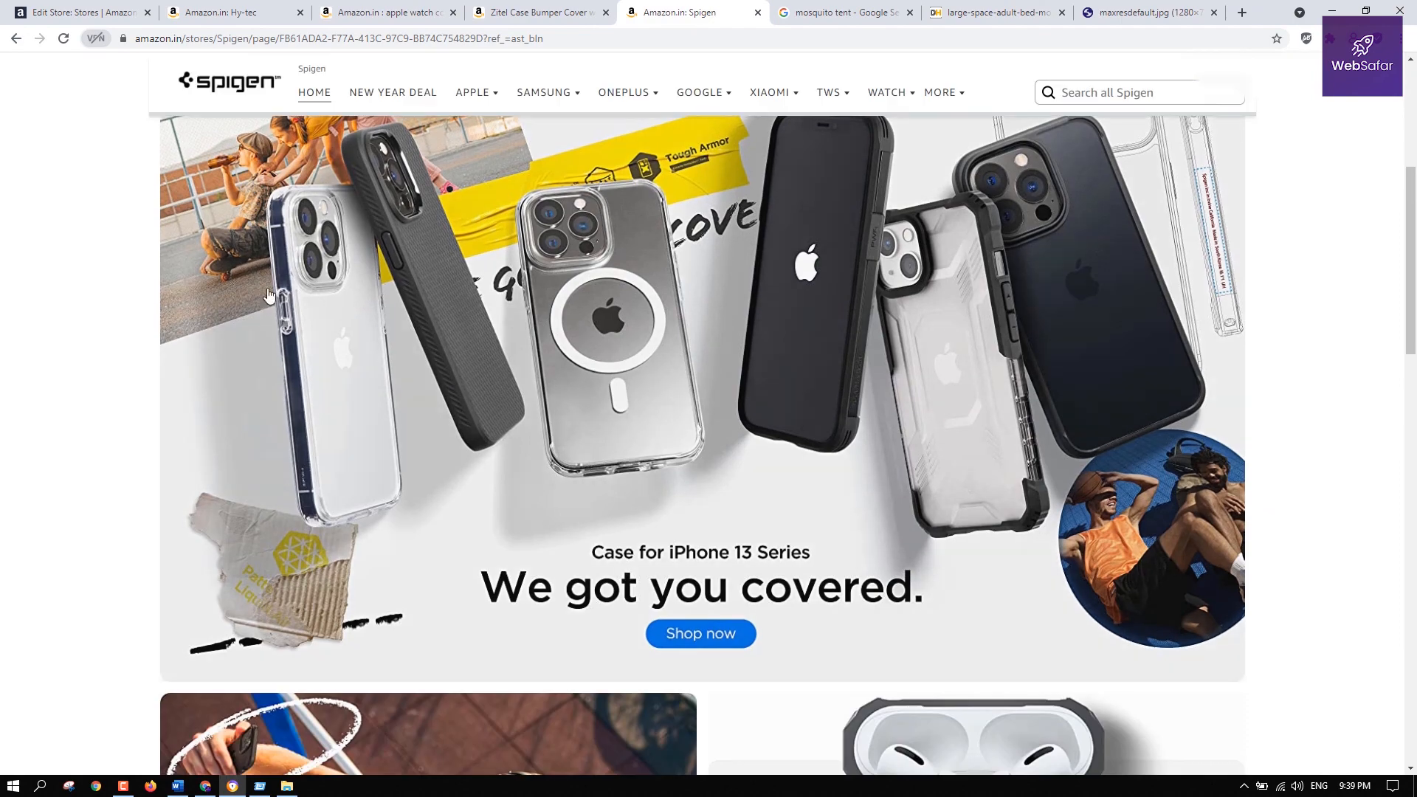
scroll(268, 294, "up", 2)
scroll(296, 362, "down", 2)
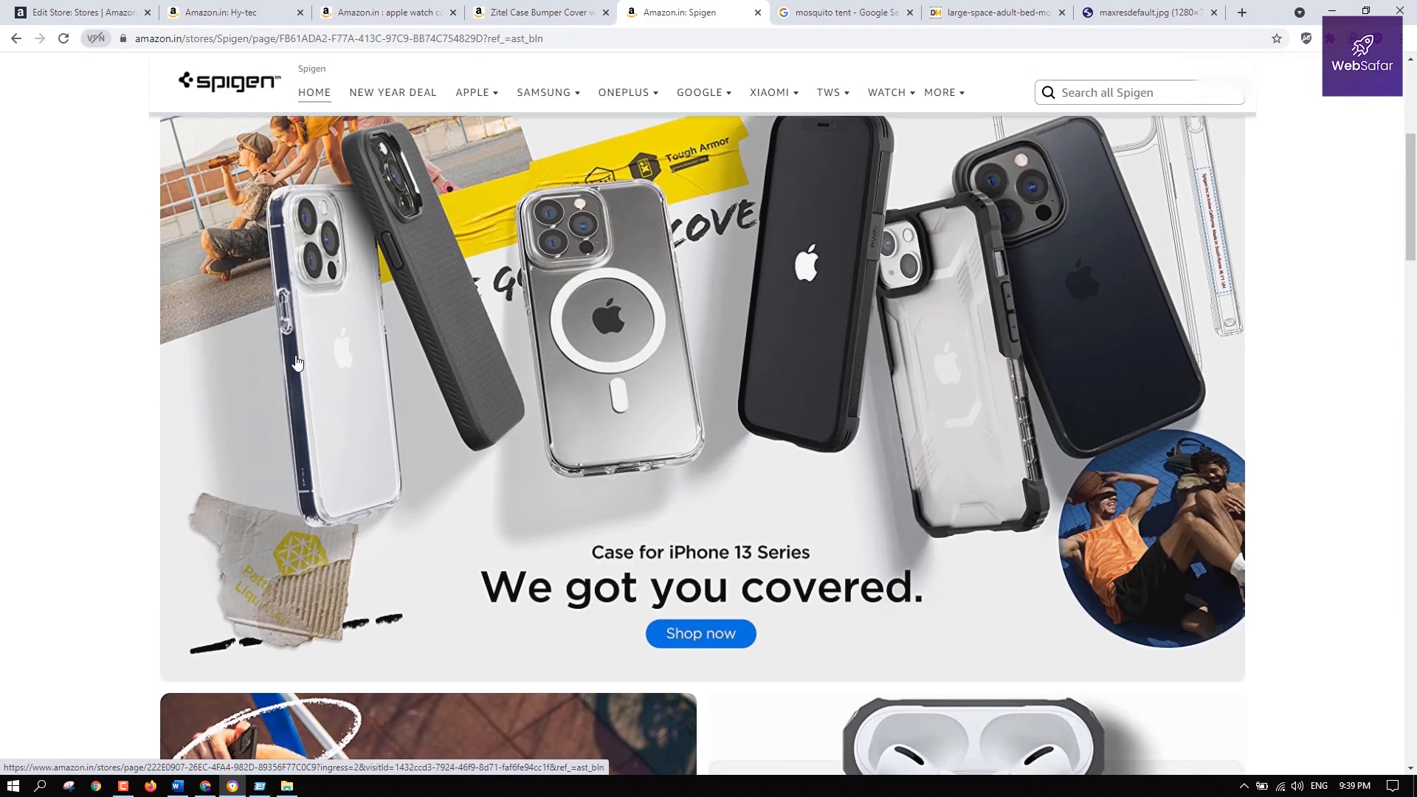
scroll(1005, 436, "down", 8)
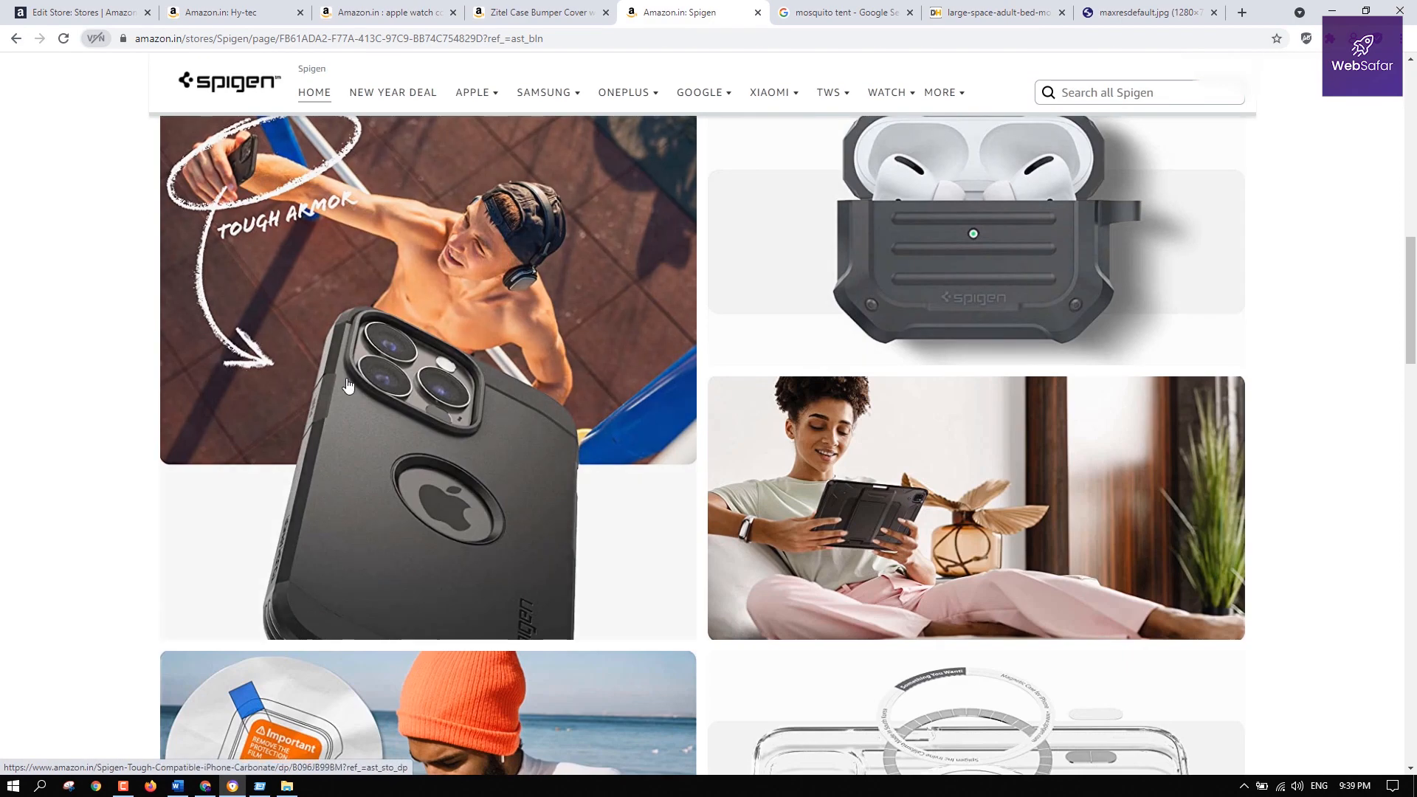
scroll(996, 343, "down", 8)
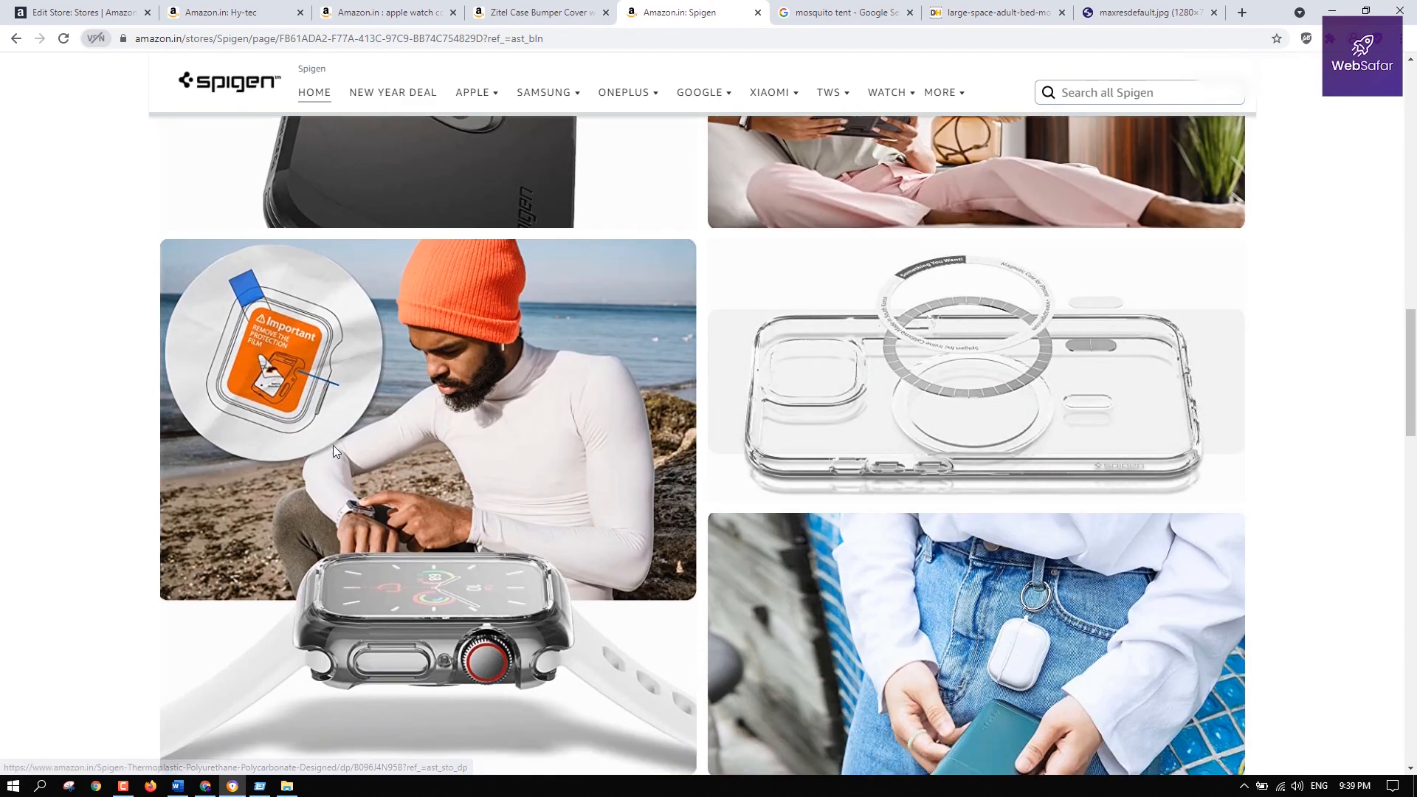
scroll(829, 420, "up", 6)
scroll(604, 588, "down", 5)
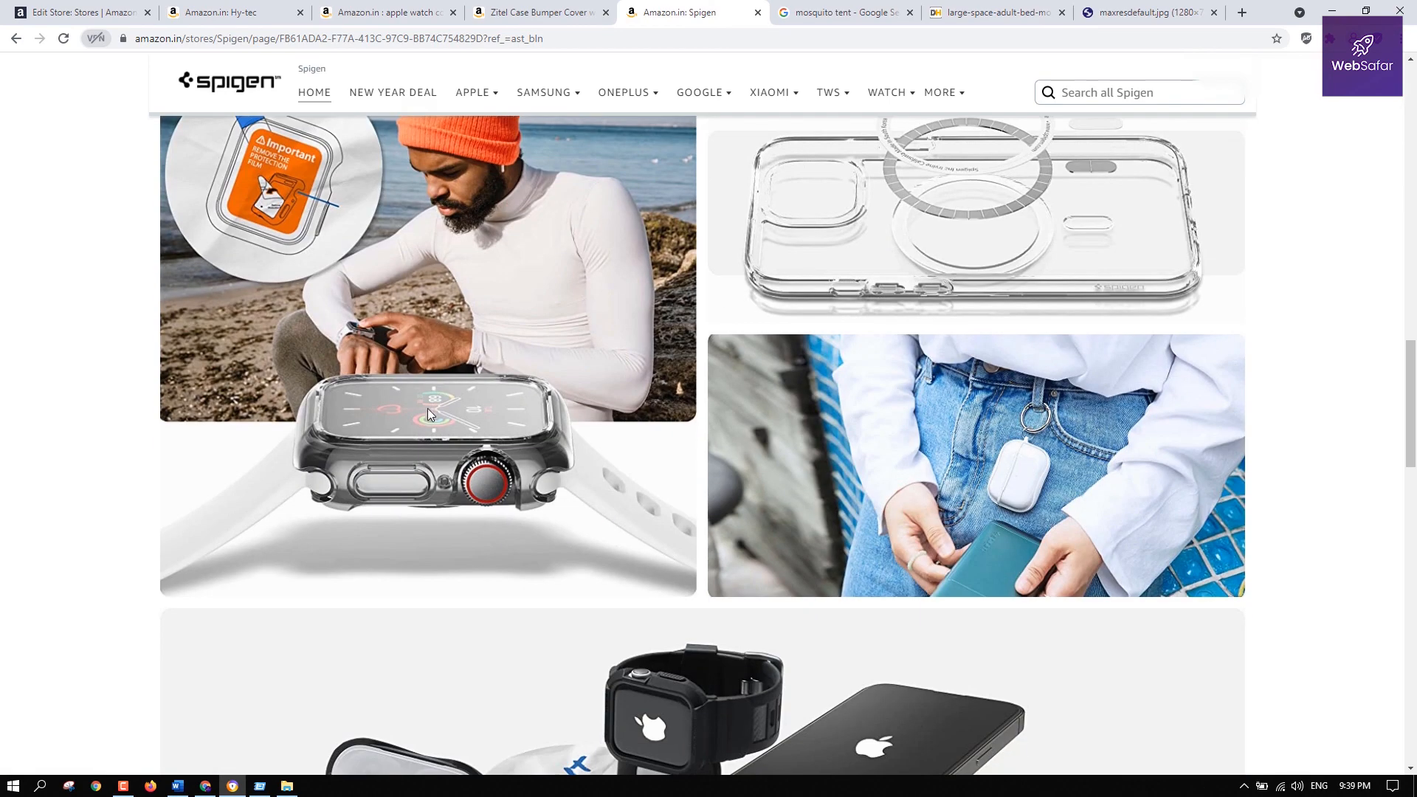
scroll(574, 484, "down", 16)
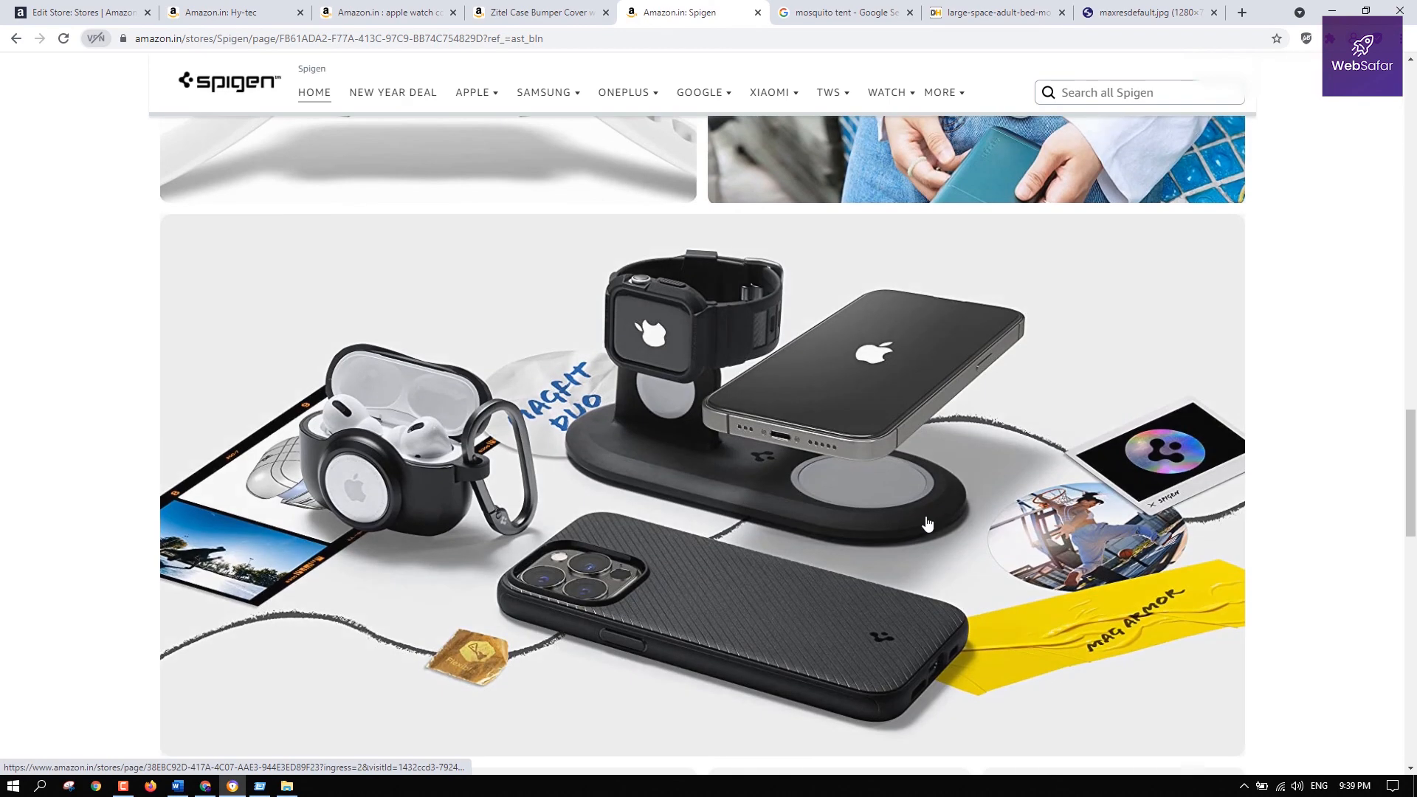
scroll(1263, 458, "down", 5)
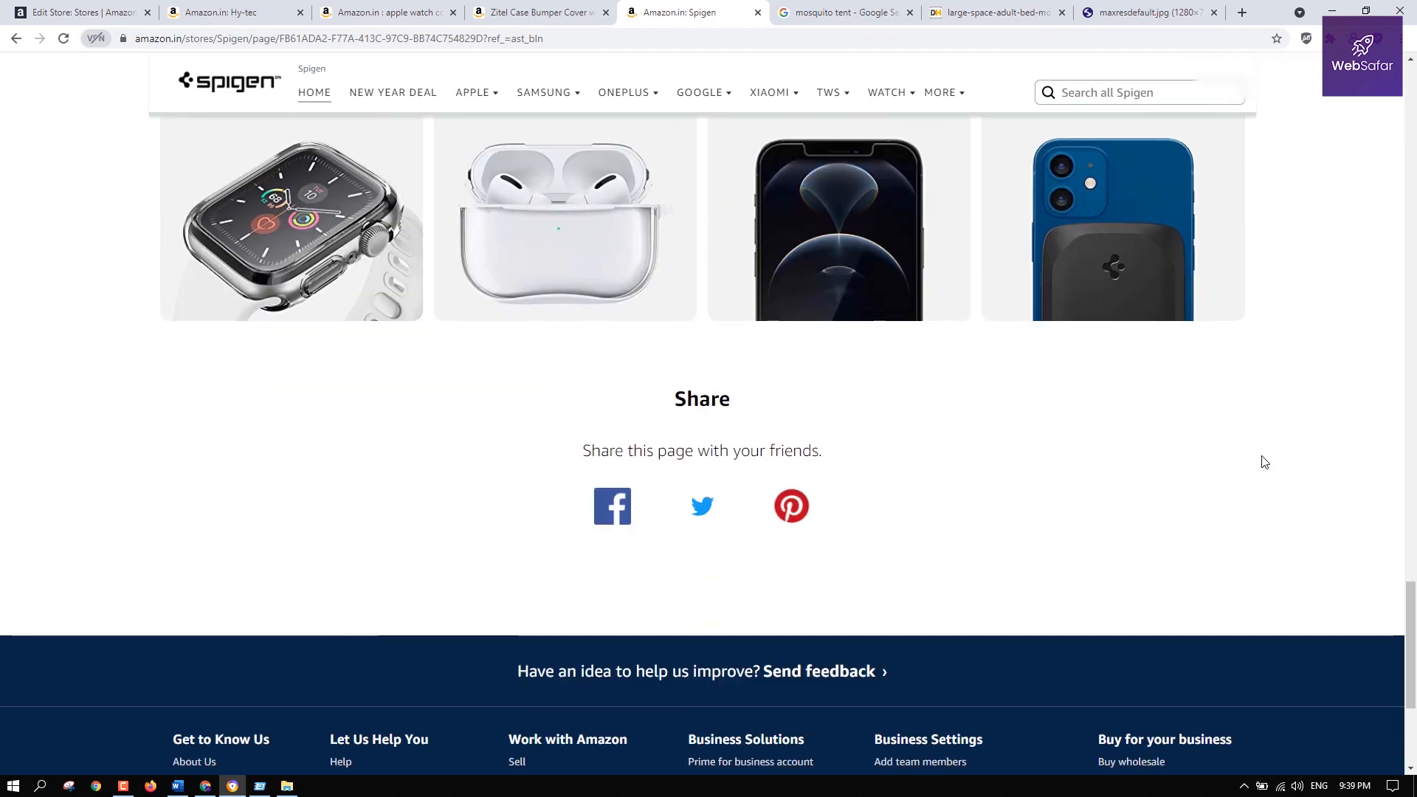
scroll(1262, 458, "up", 20)
scroll(1271, 462, "up", 10)
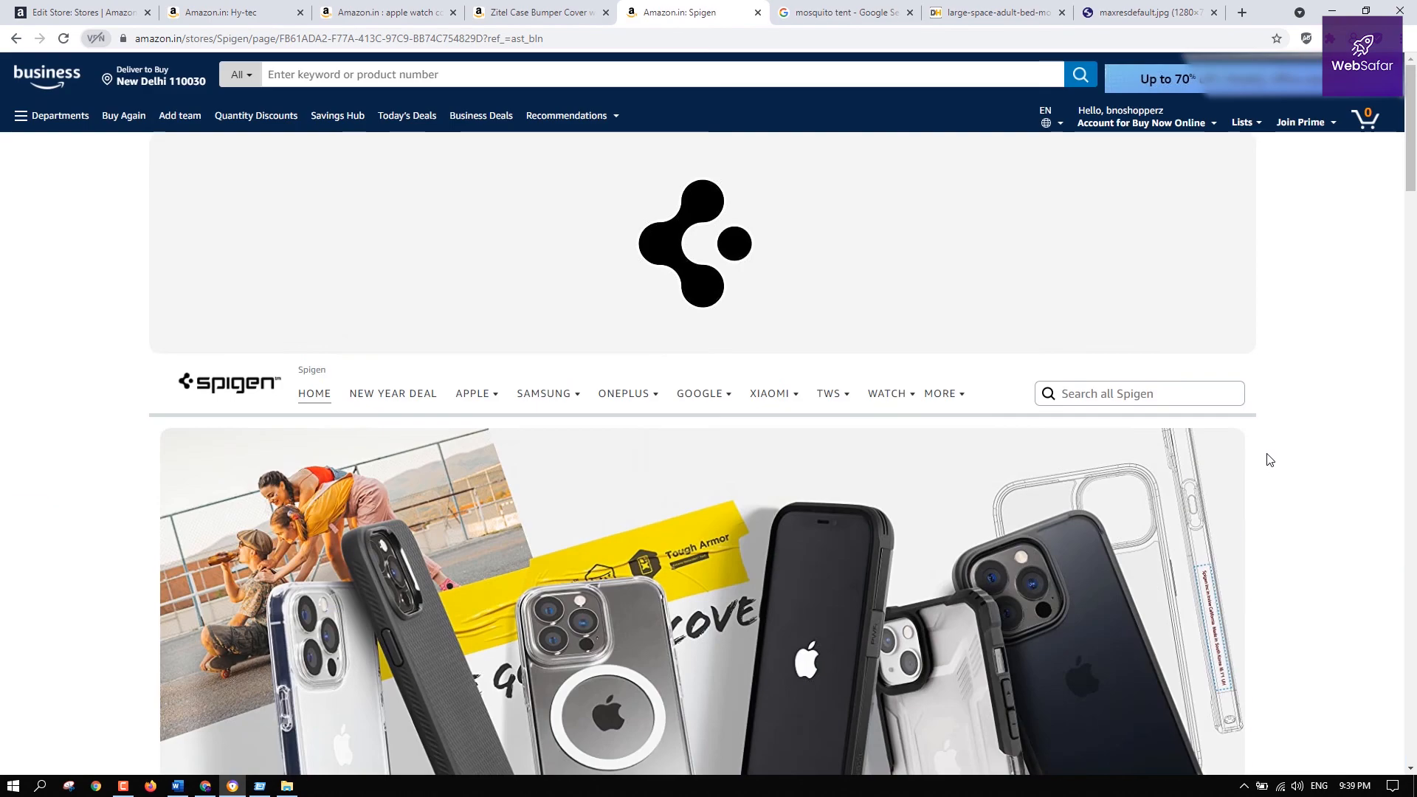
Open Spigen's New Year Deal page and examine how its banner image and product grid are arranged
left_click(393, 399)
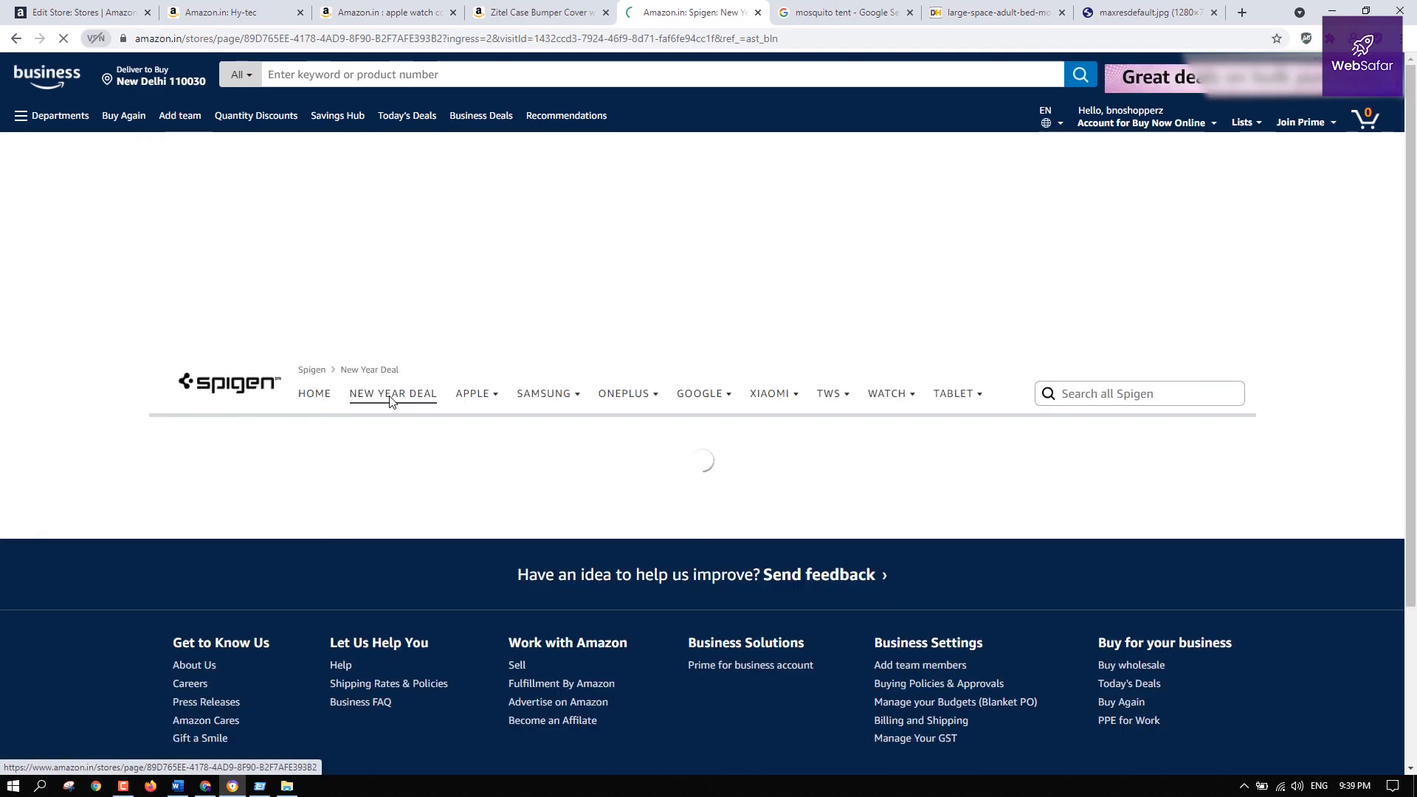
scroll(1042, 456, "down", 2)
scroll(1035, 432, "down", 6)
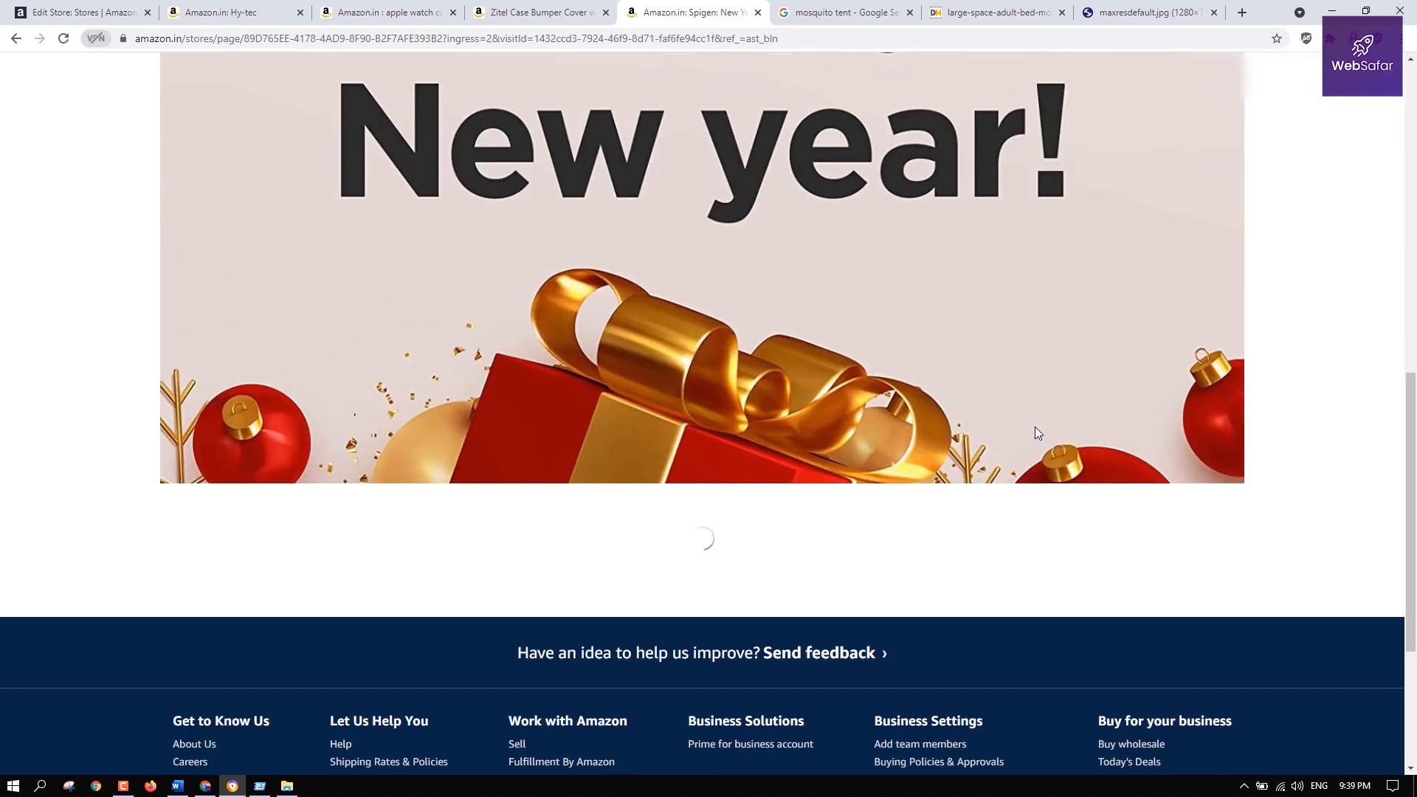
scroll(1038, 428, "up", 10)
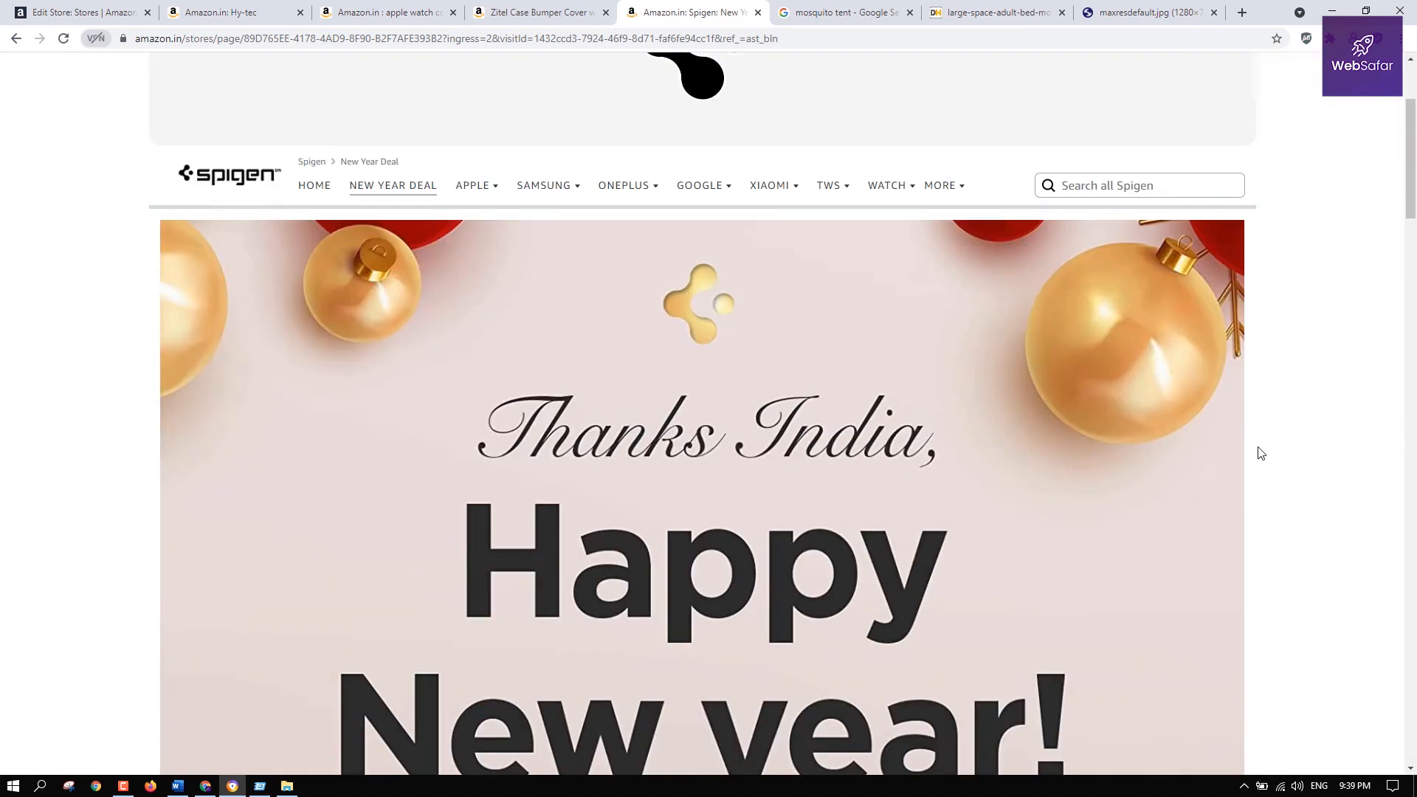
scroll(1255, 454, "down", 5)
scroll(1259, 458, "down", 12)
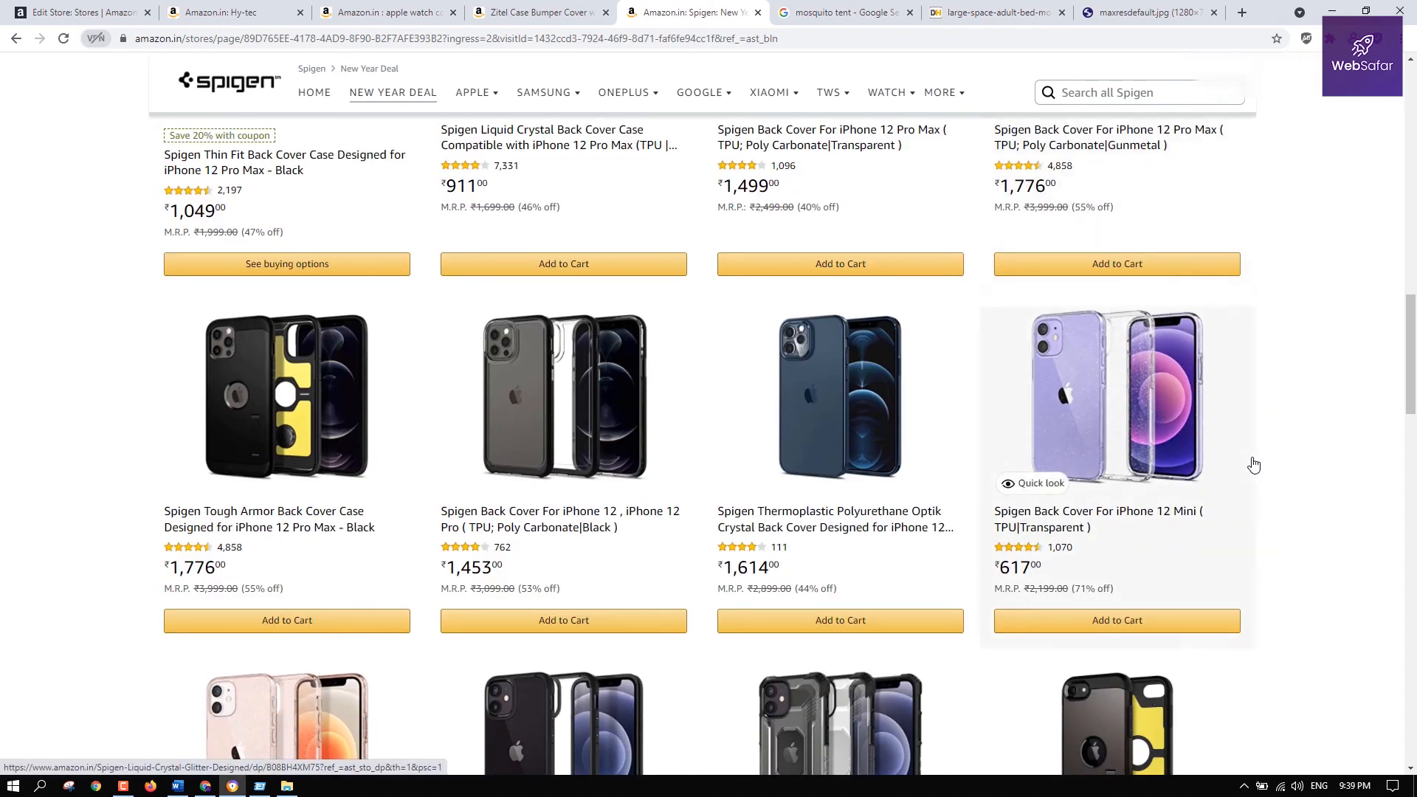
scroll(1254, 464, "down", 5)
scroll(1262, 459, "up", 15)
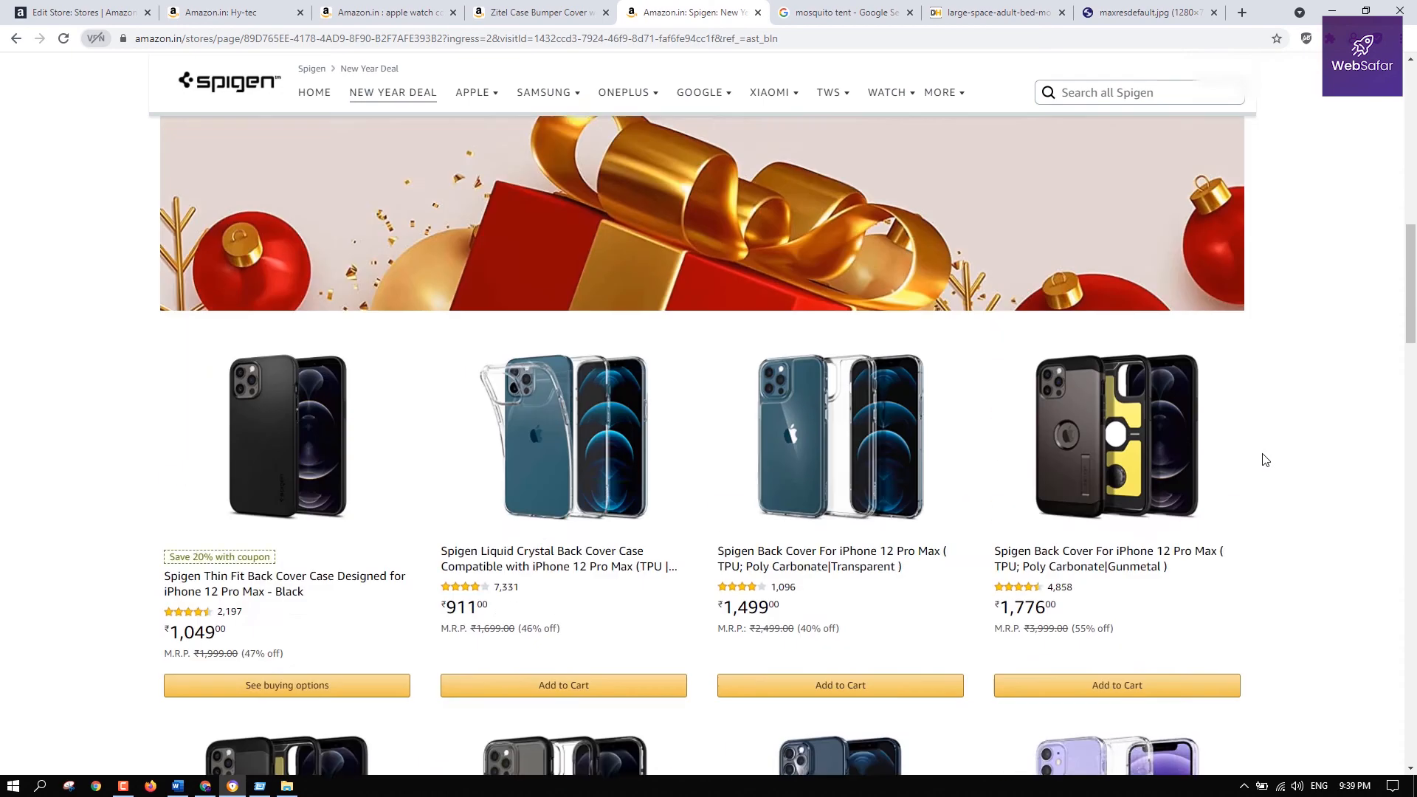
scroll(620, 357, "up", 5)
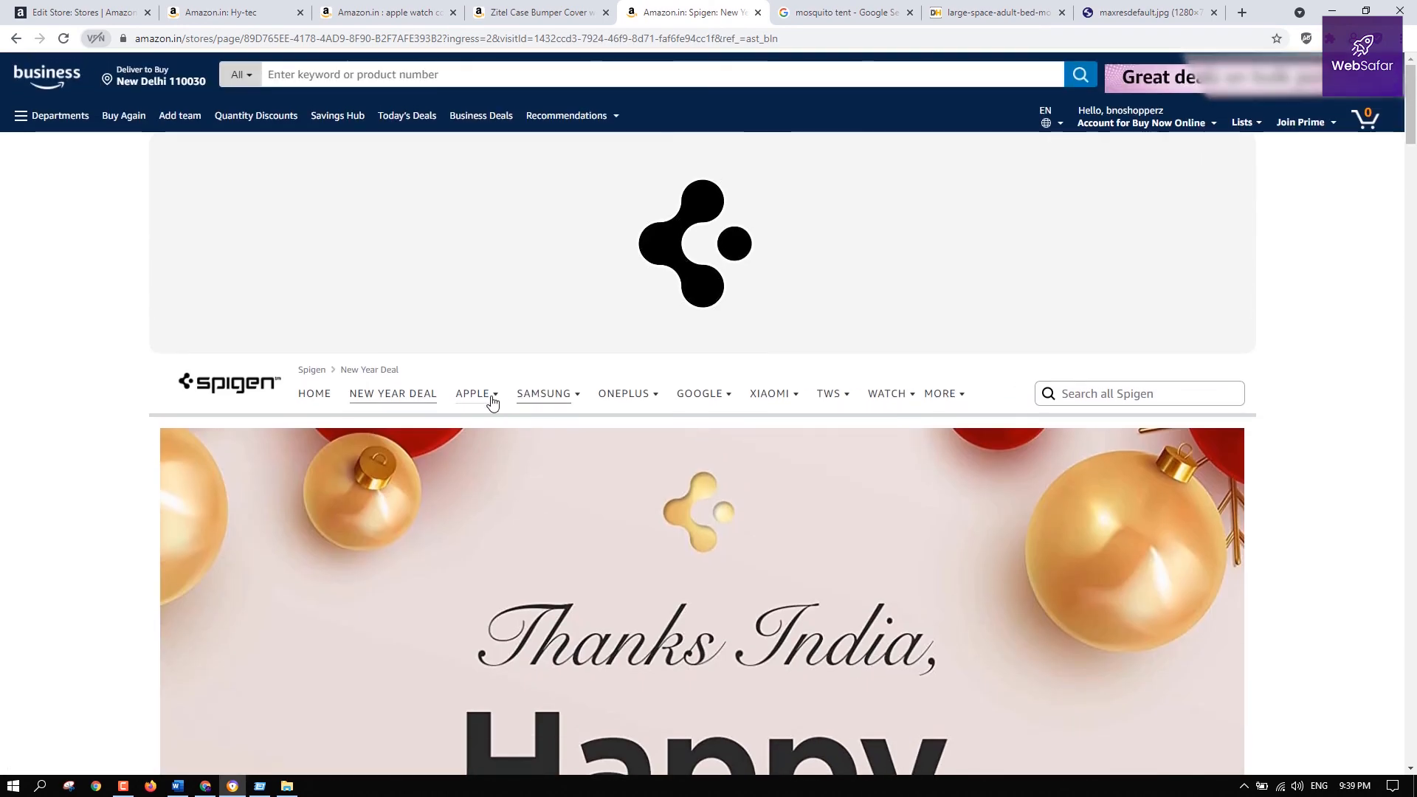
mouse_move(490, 406)
left_click(494, 459)
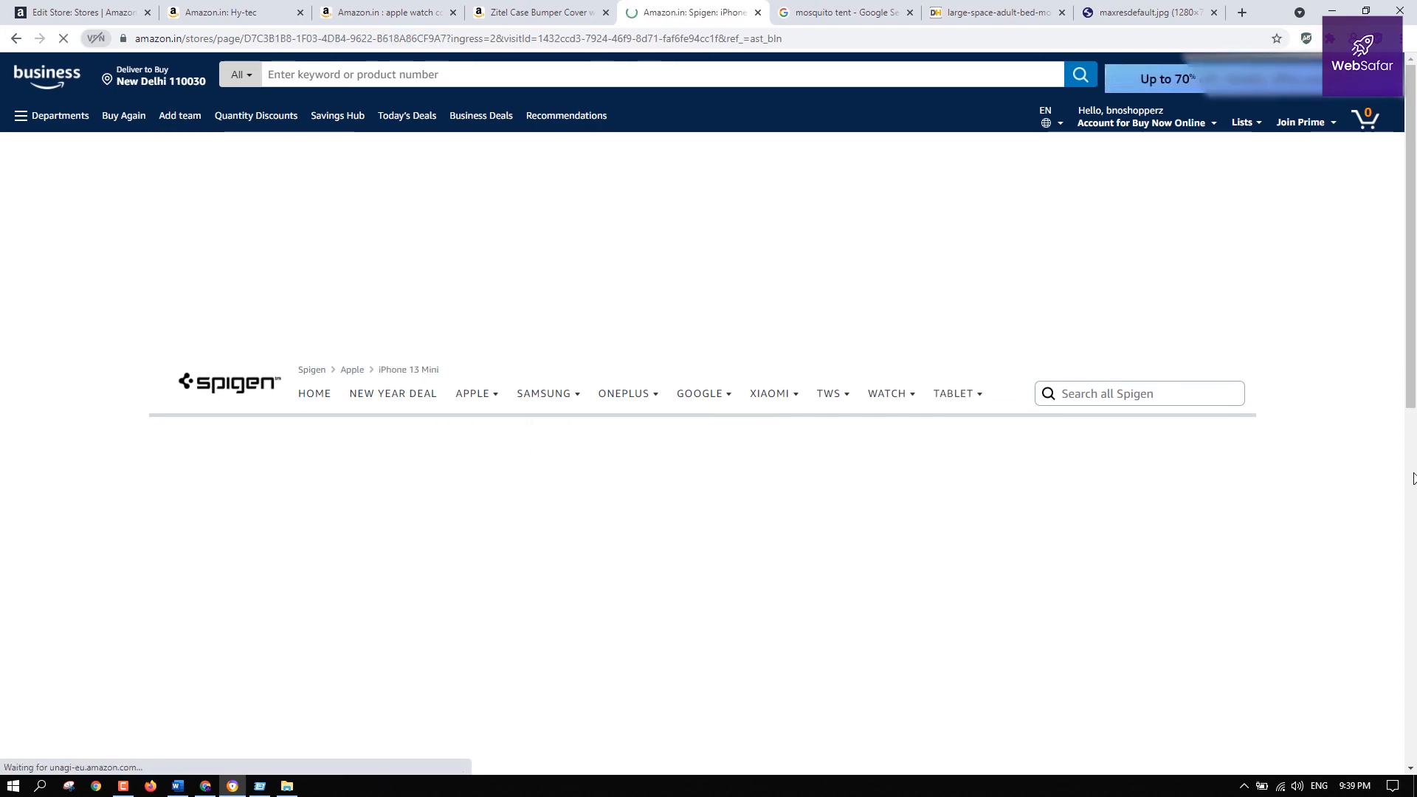
scroll(769, 405, "down", 15)
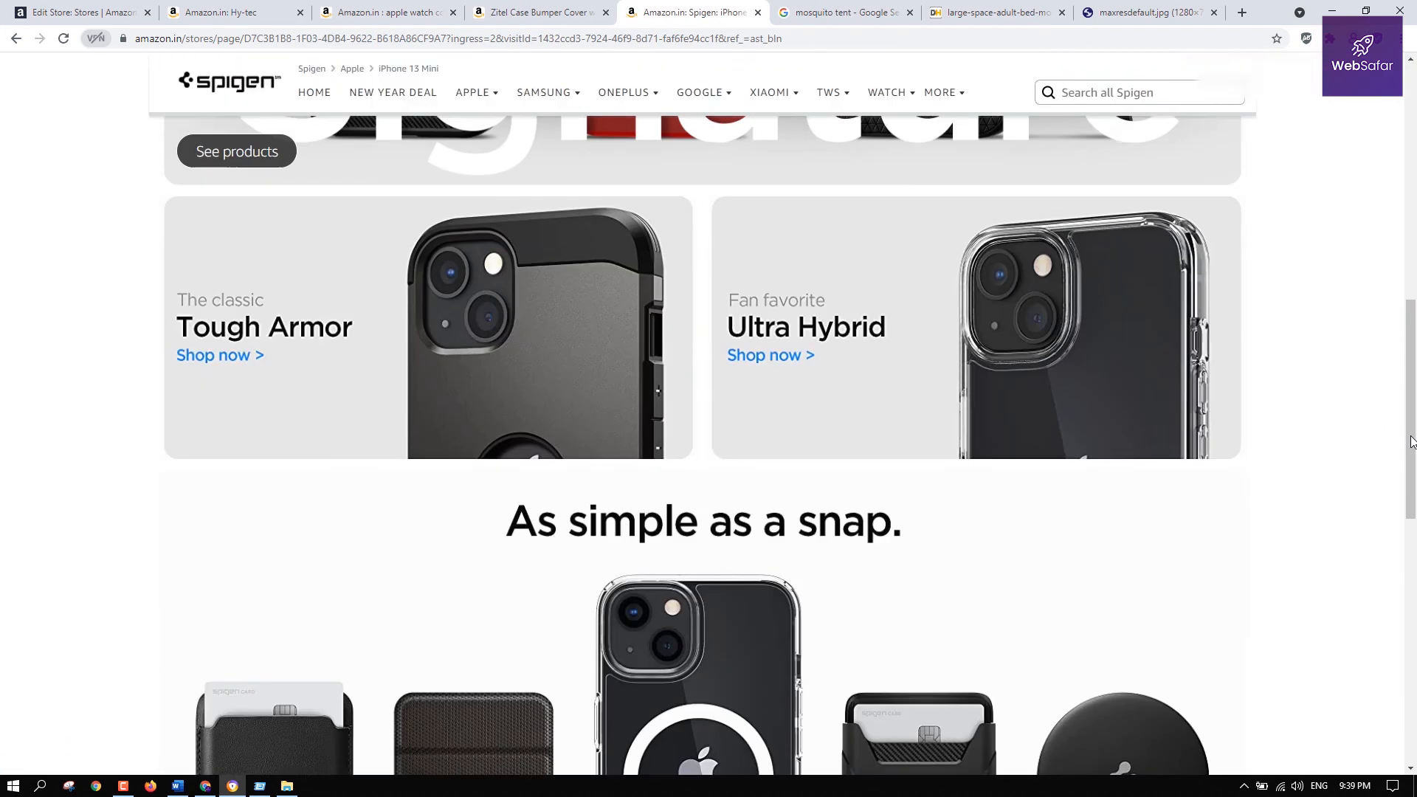
scroll(1245, 436, "down", 20)
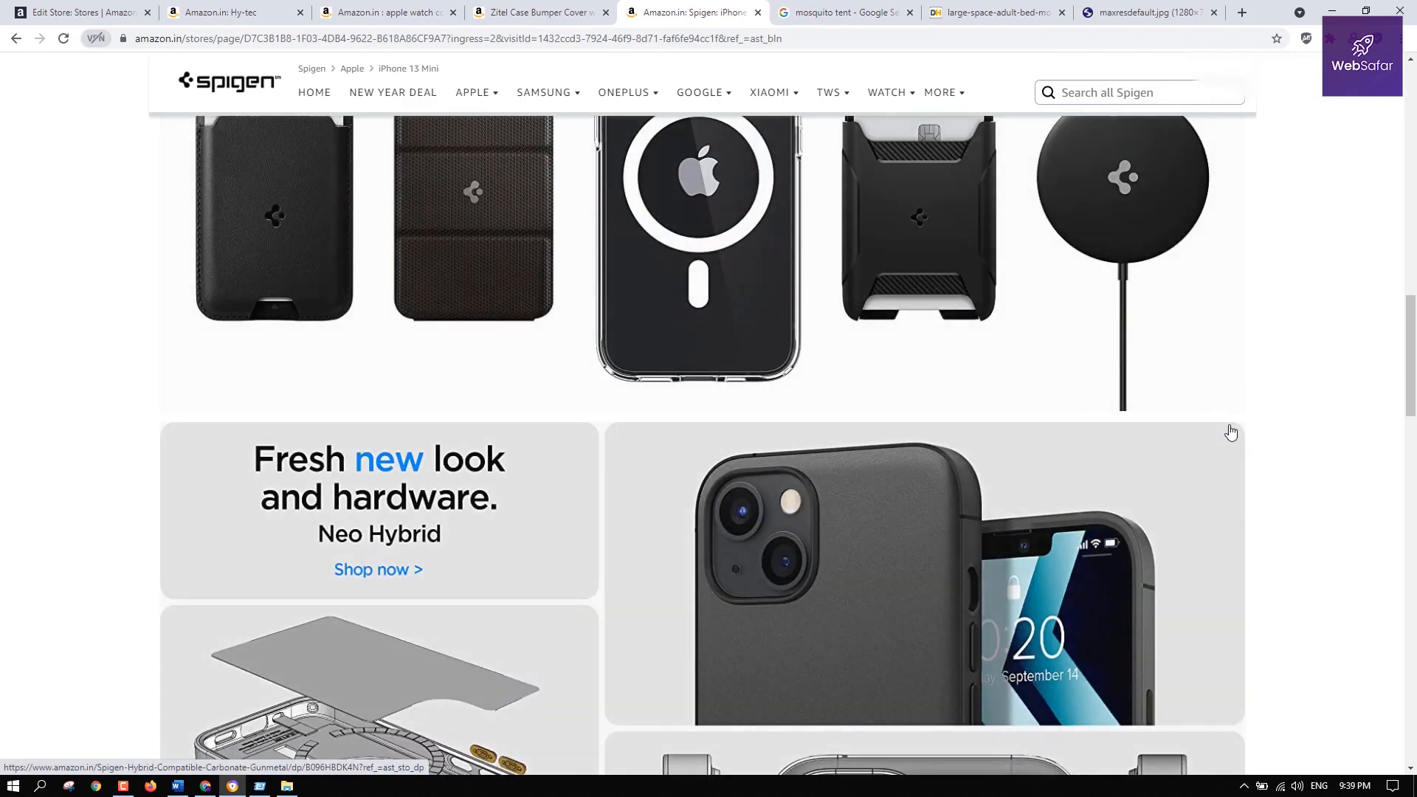